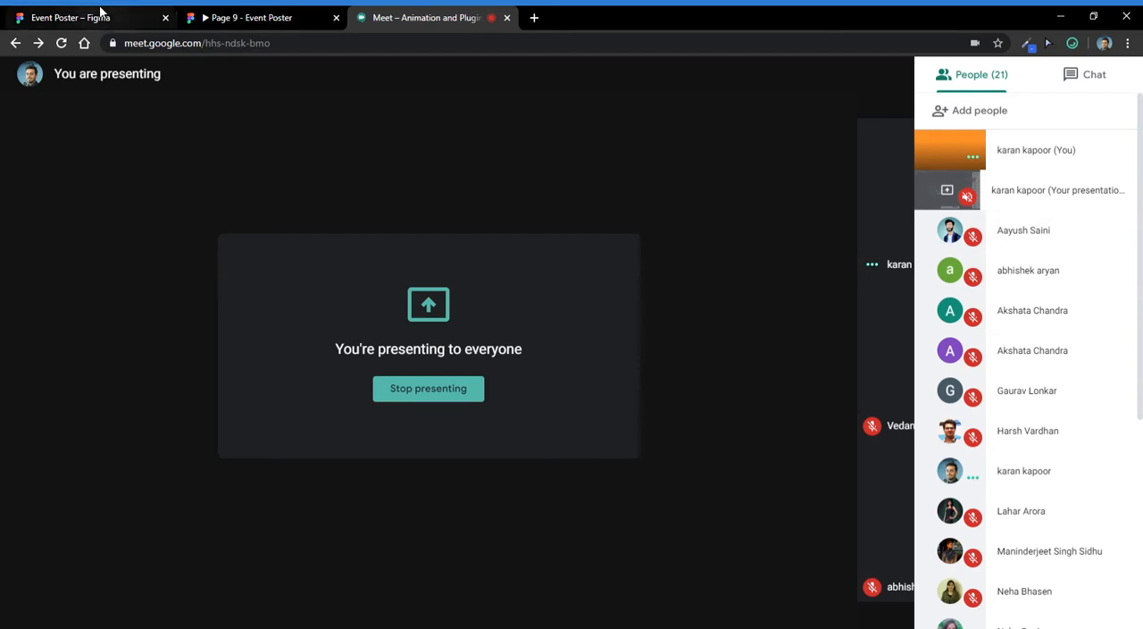
- Switch from the Meet call to the Event Poster Figma file and select the welcome poster's text group
click(220, 17)
click(81, 16)
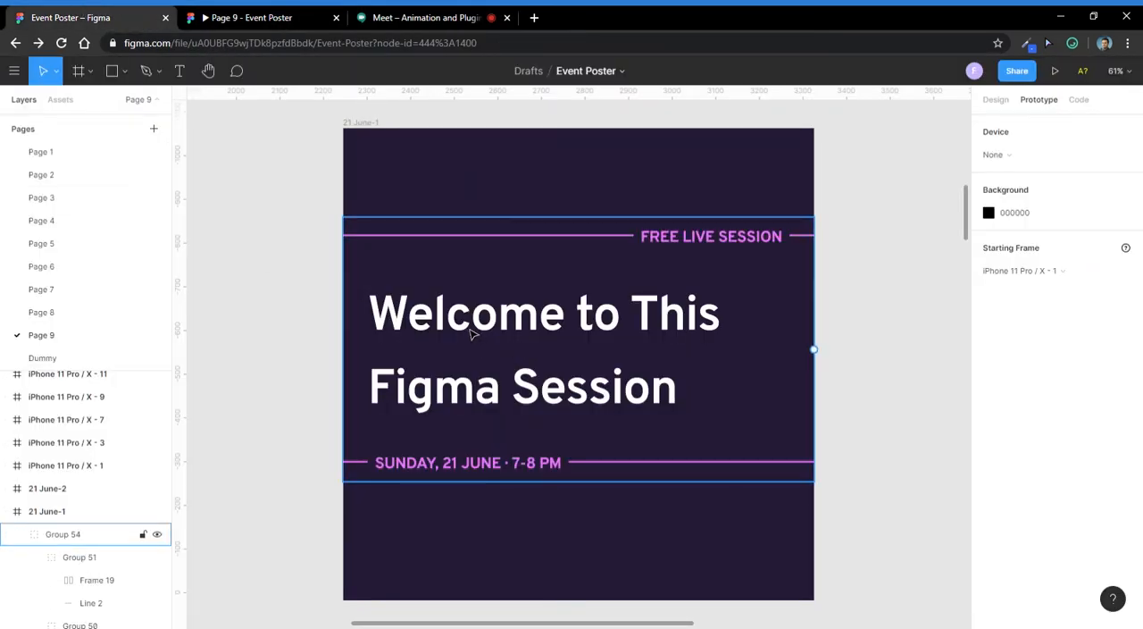
click(658, 257)
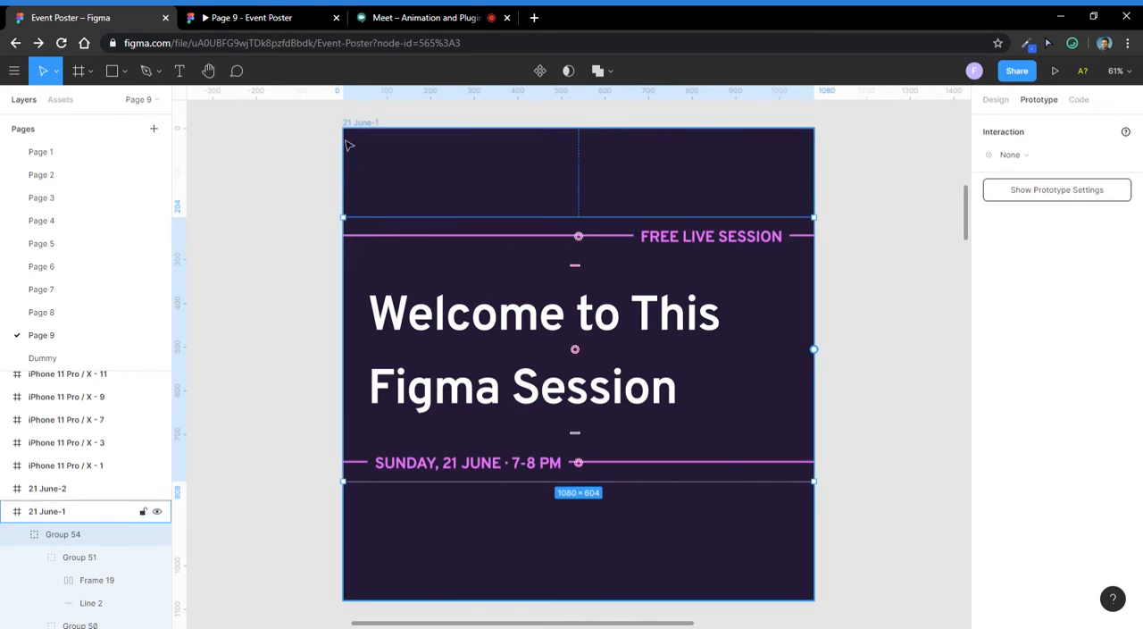
click(229, 19)
click(87, 18)
- Select the iPhone 11 Pro / X - 17 frame, the first in the Smart Animate row on Page 9
scroll(574, 268, down, 5)
click(387, 442)
scroll(388, 442, down, 5)
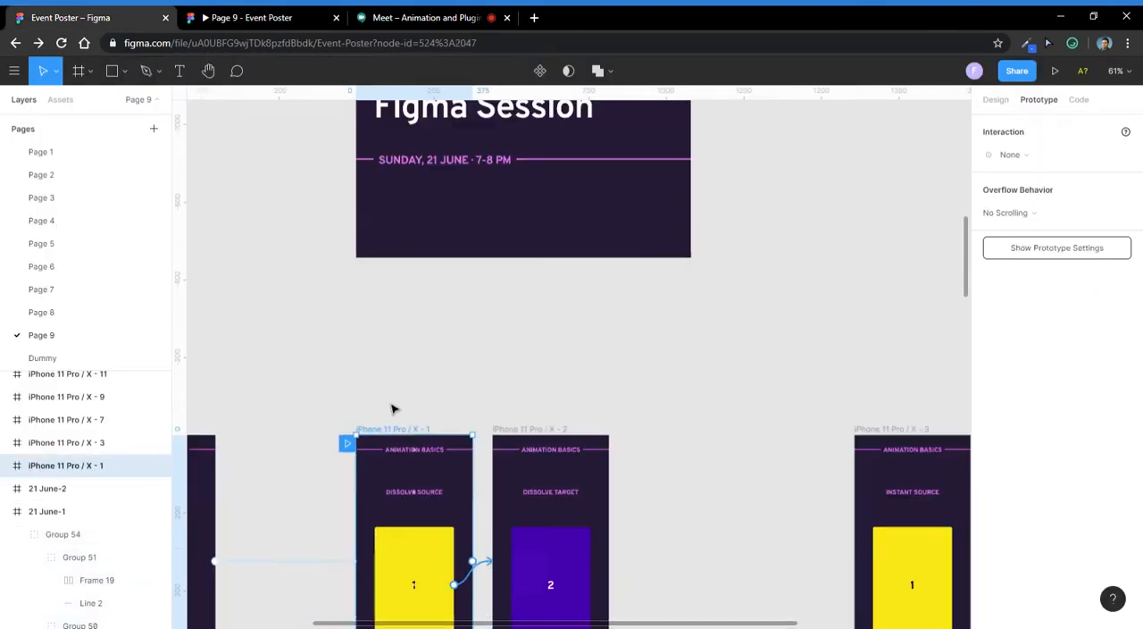
scroll(483, 446, down, 4)
scroll(449, 332, down, 3)
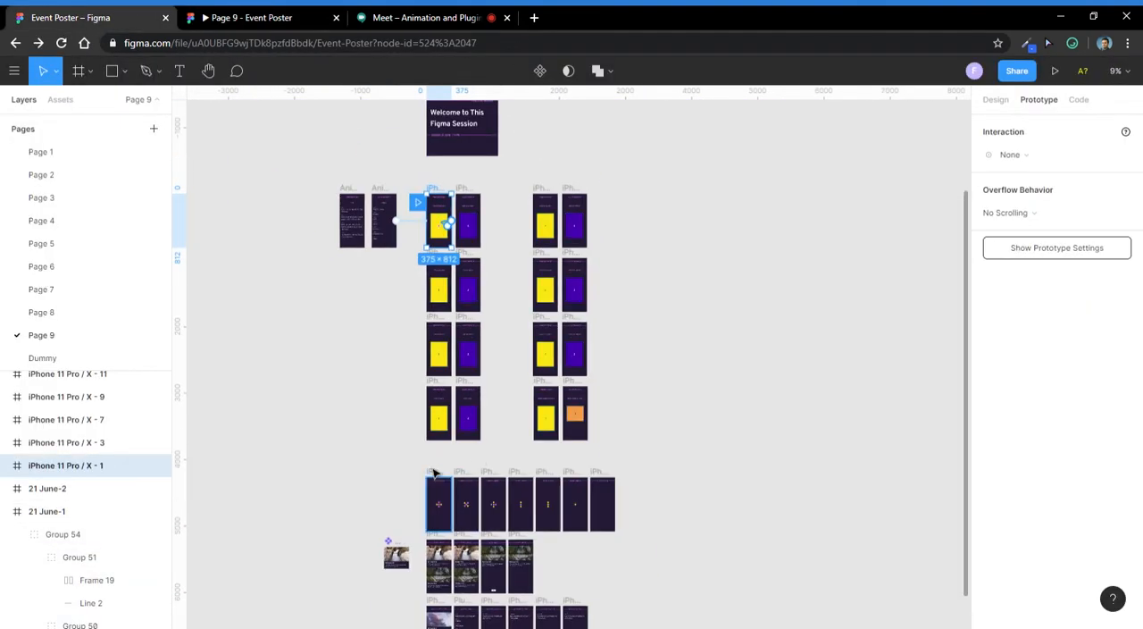
click(435, 473)
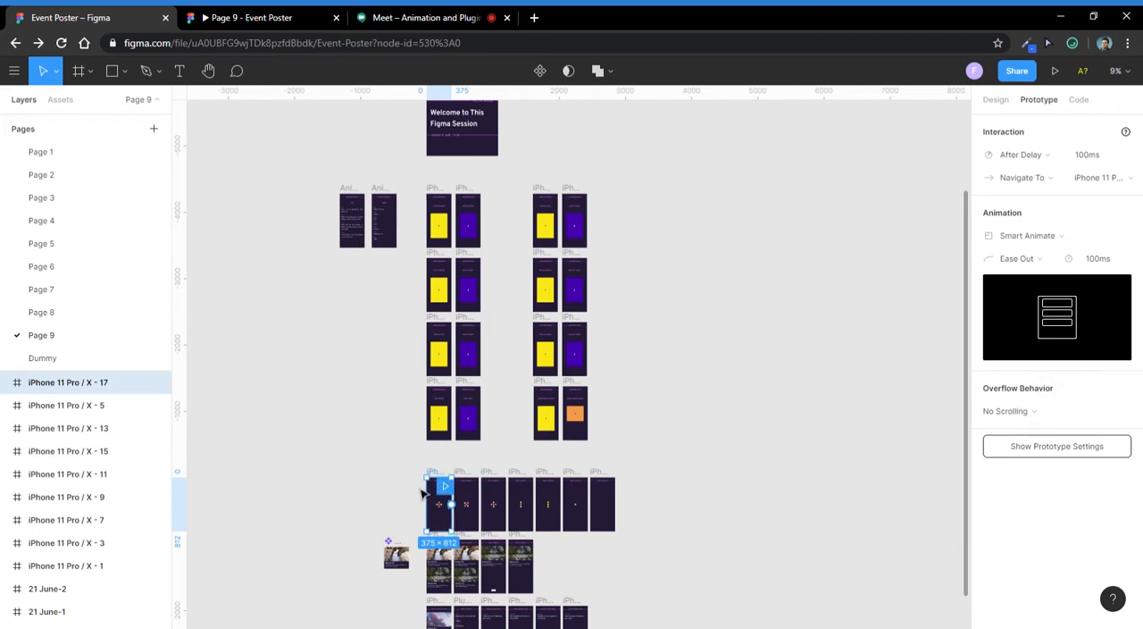
scroll(427, 487, up, 3)
click(457, 479)
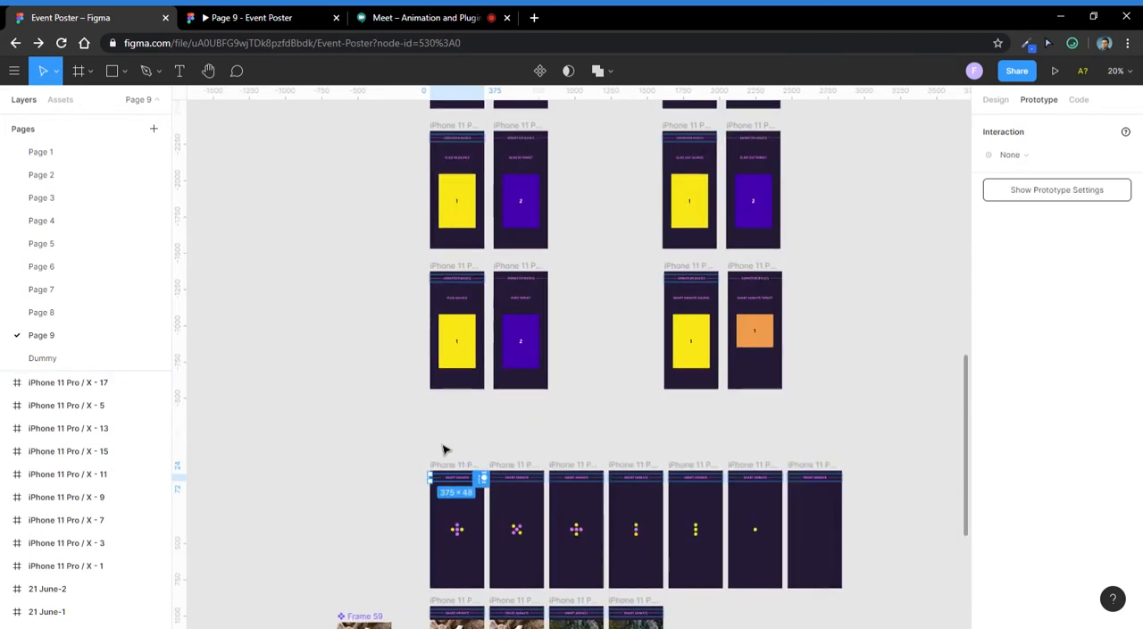
scroll(451, 451, up, 5)
drag(532, 526, 344, 534)
click(368, 497)
click(373, 527)
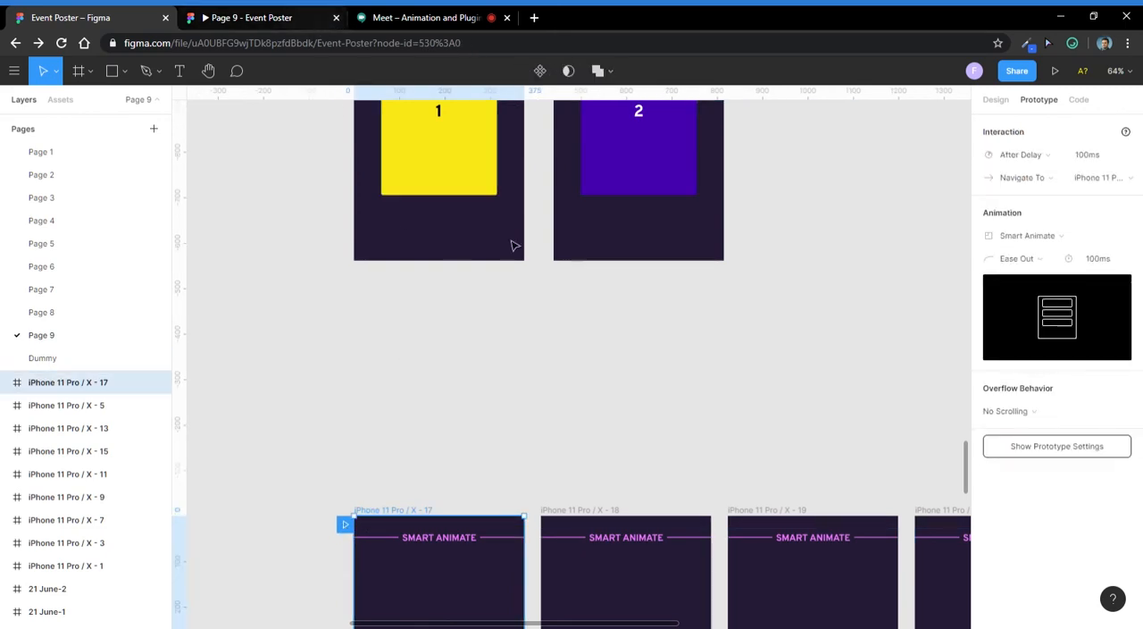
- Present the prototype from the selected Smart Animate frame, and reload the prototype preview that was already open
click(1055, 71)
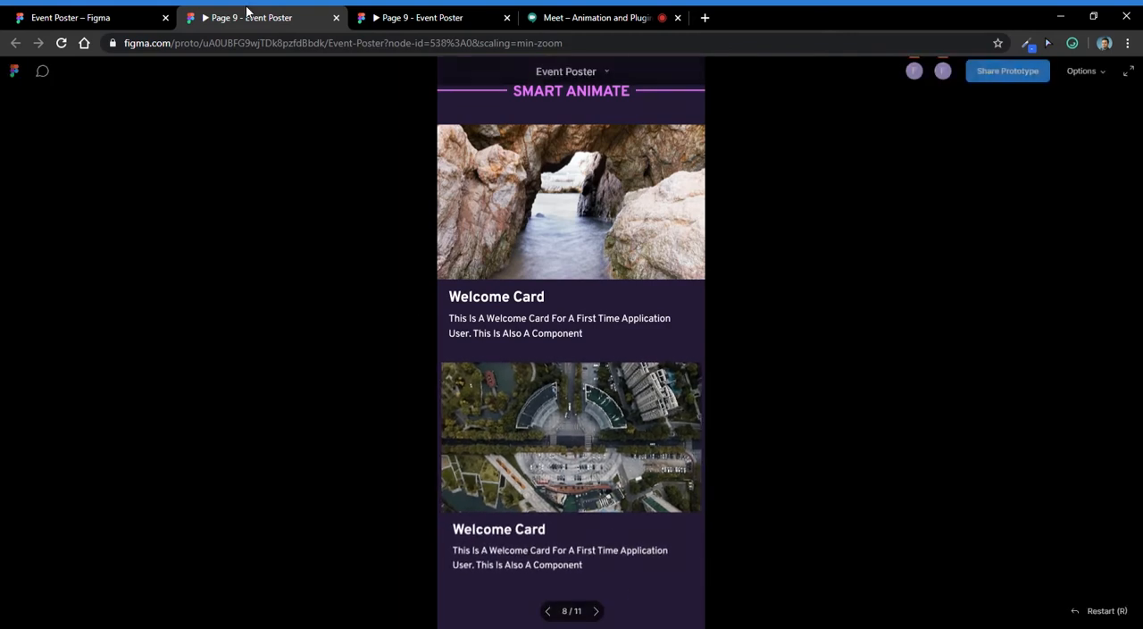
click(61, 43)
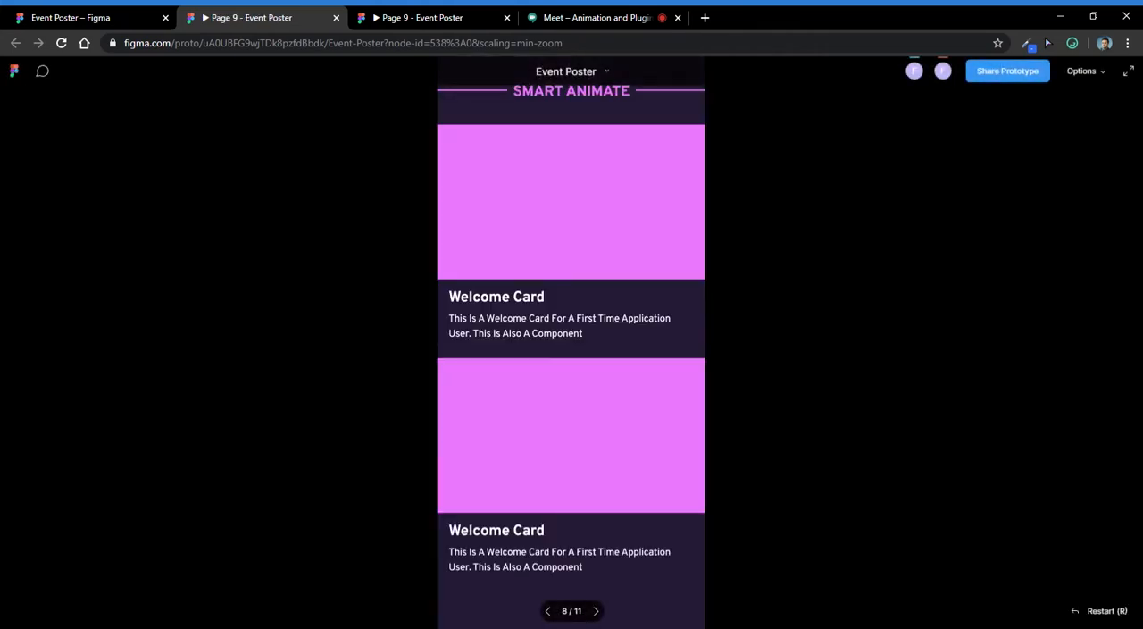
click(133, 14)
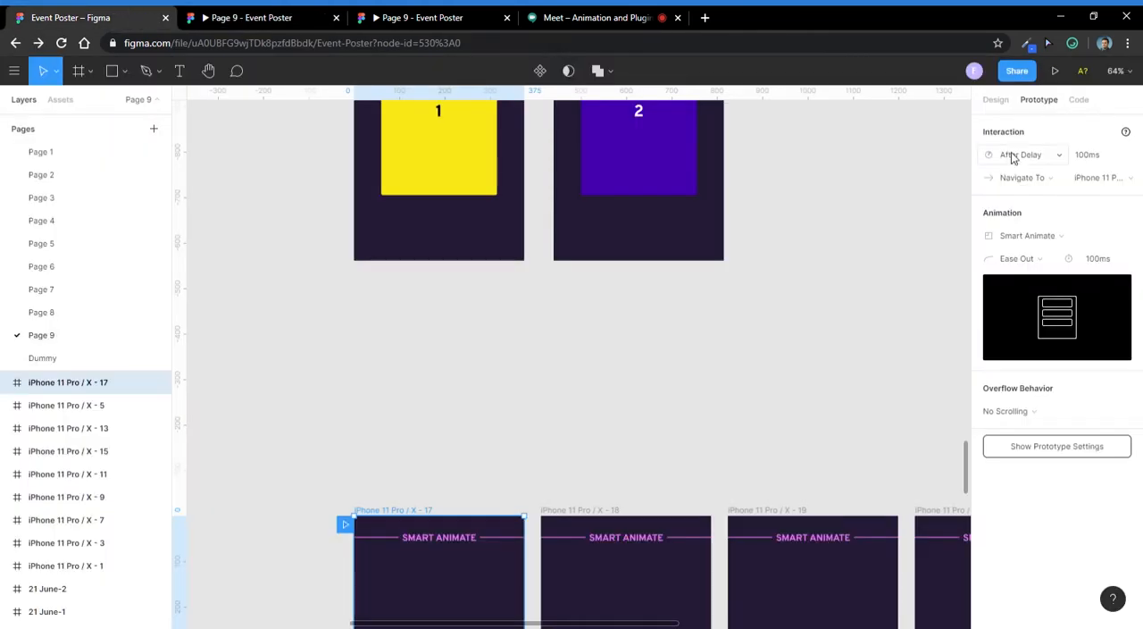
click(1055, 72)
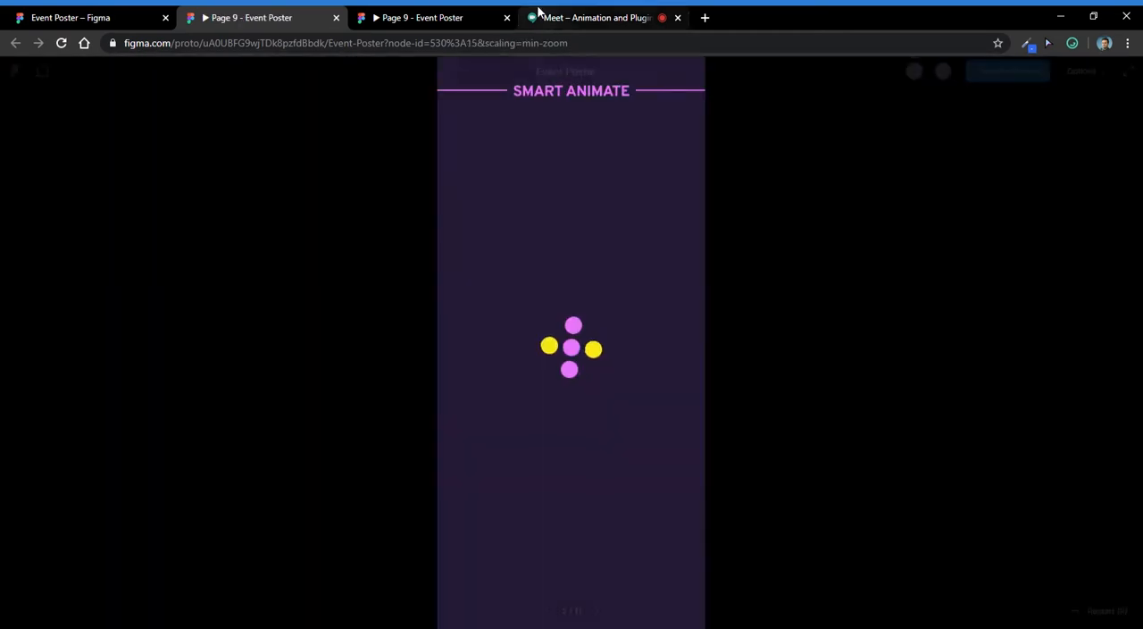
click(538, 14)
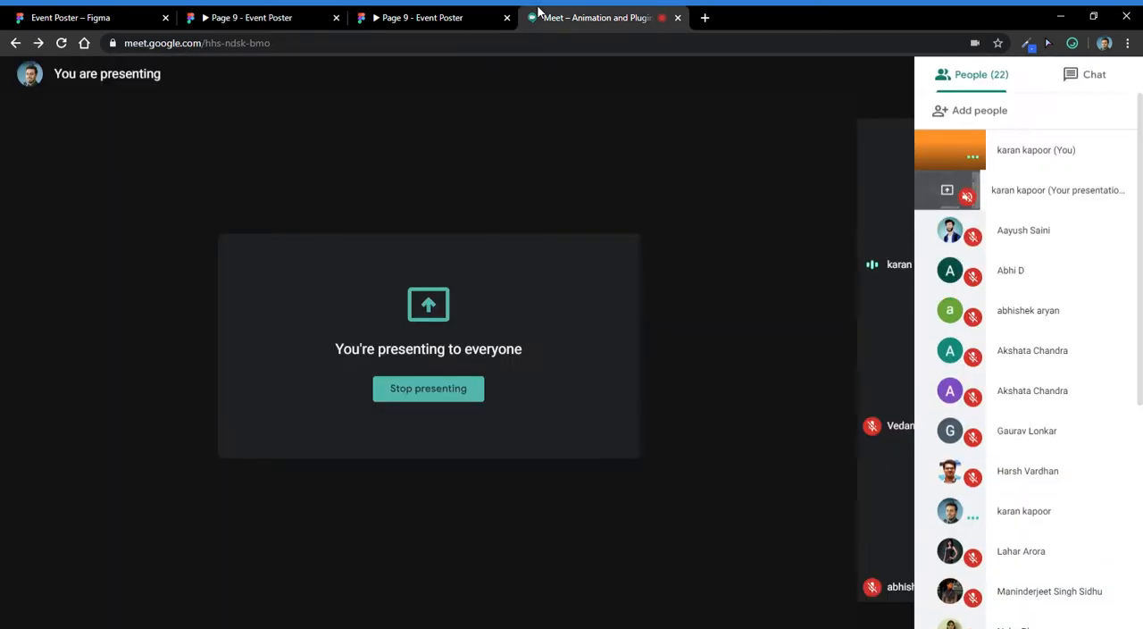
click(228, 12)
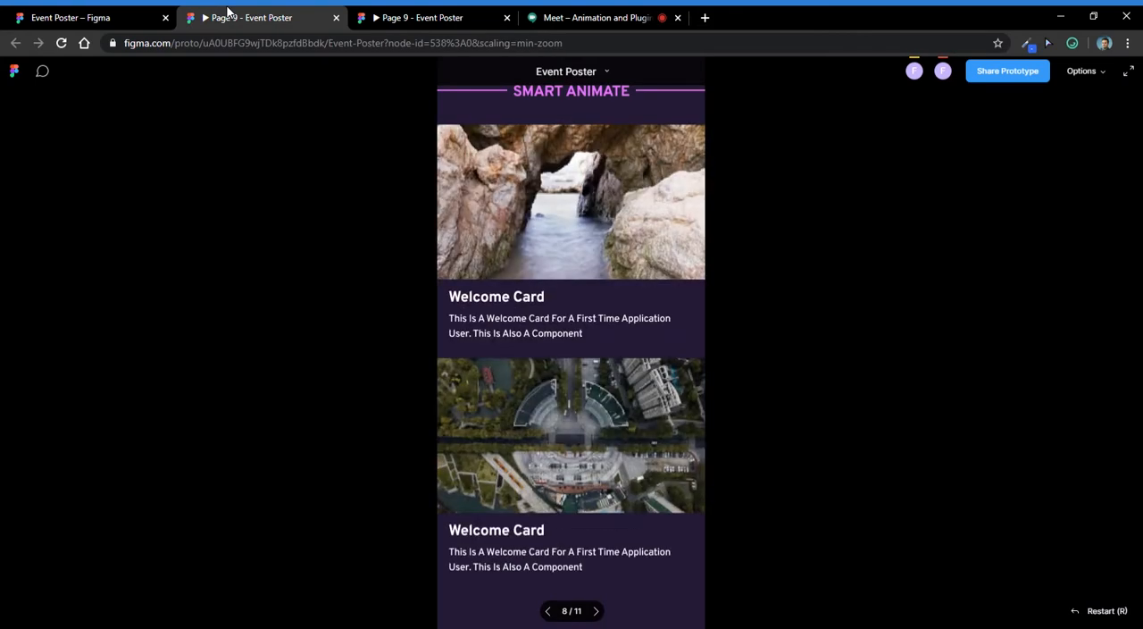
click(402, 17)
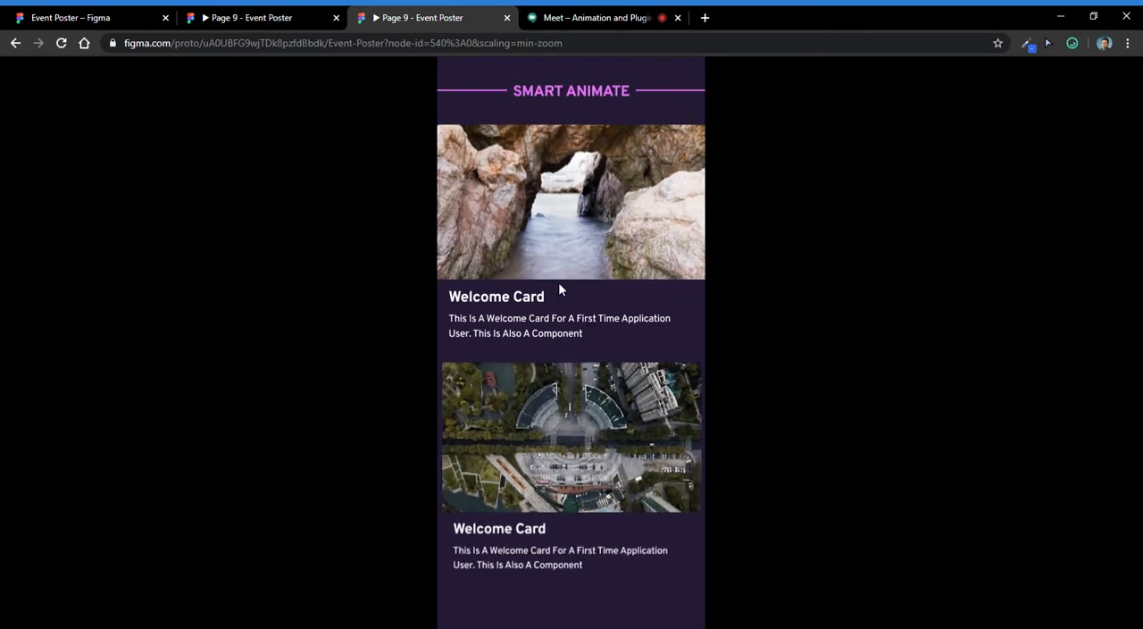
- Play through the Smart Animate prototype, opening a welcome card, stepping back to the loading dots, and opening a card again
click(591, 215)
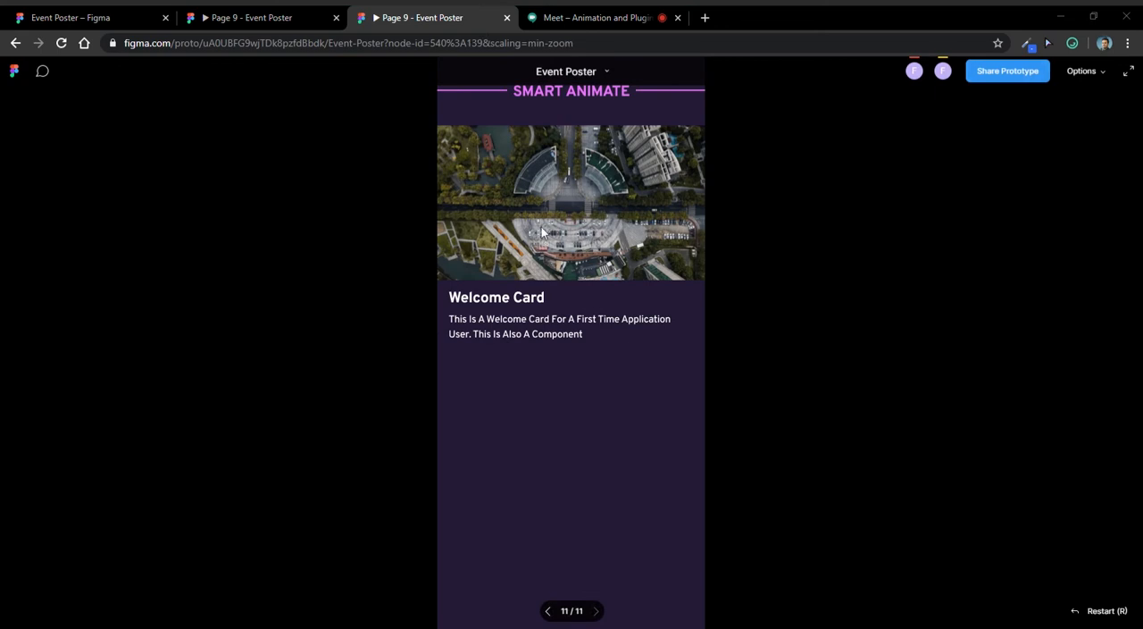
click(547, 611)
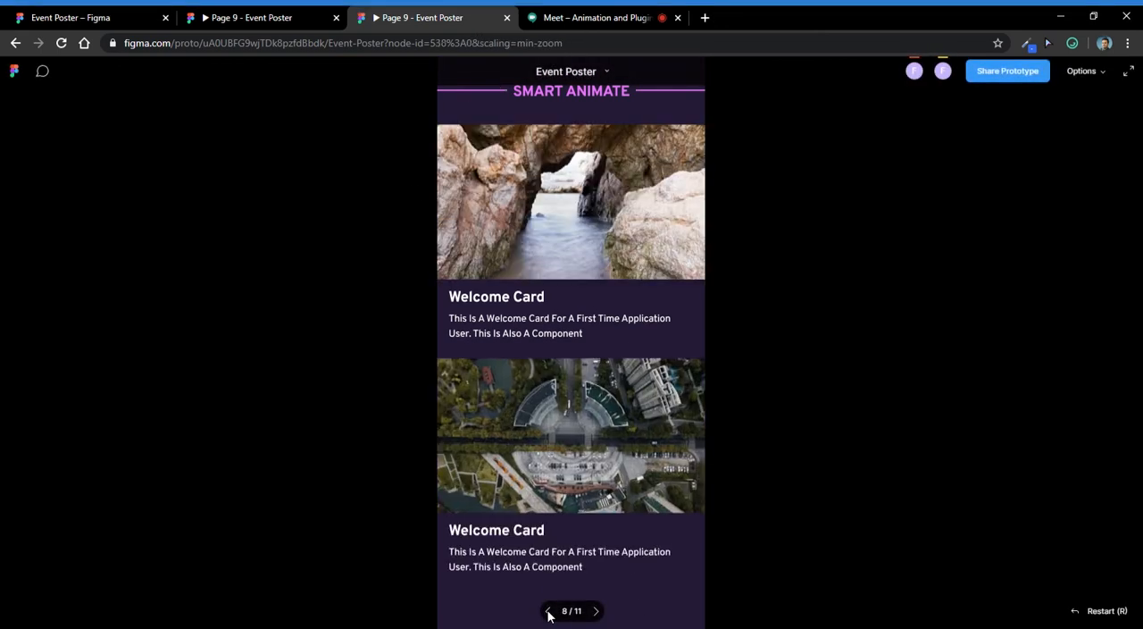
click(547, 612)
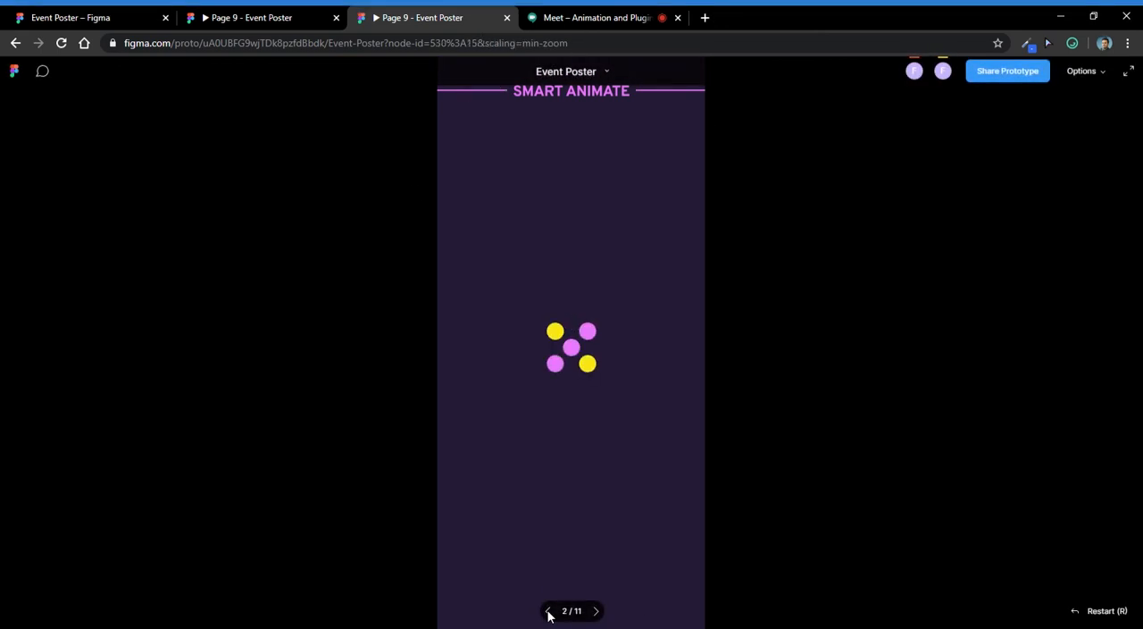
click(548, 613)
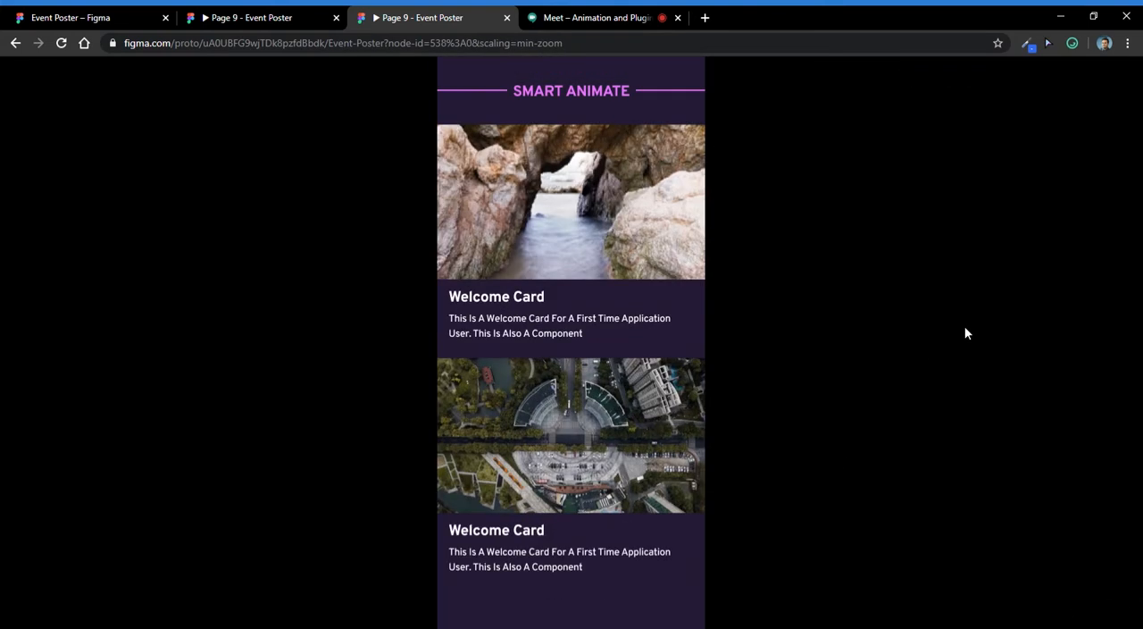
click(506, 249)
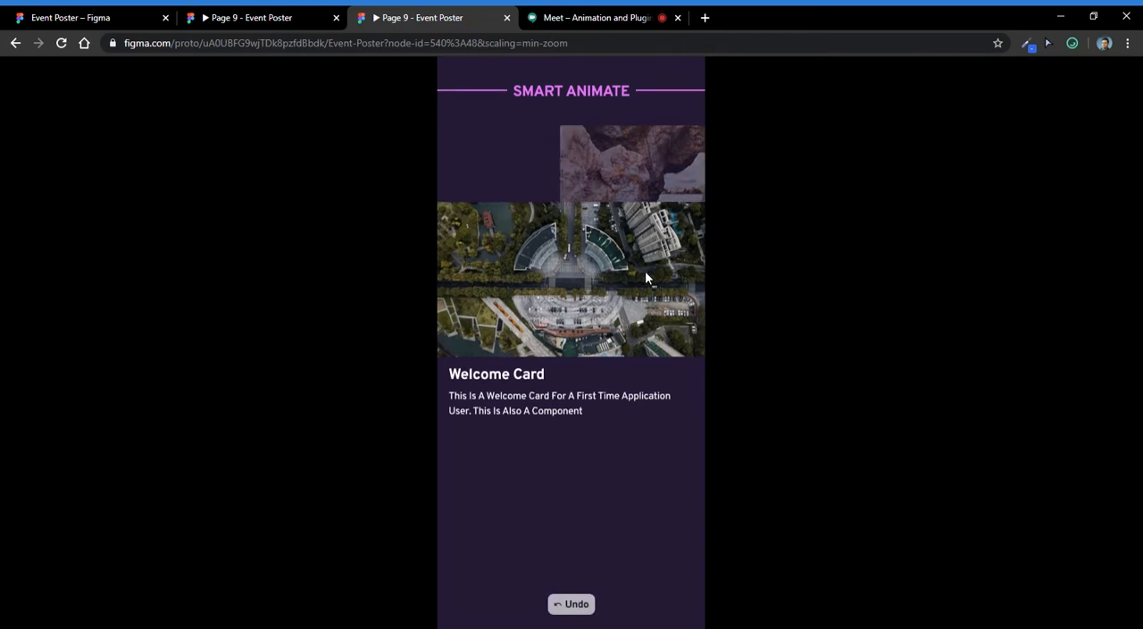
click(574, 604)
- Switch to the Google Meet call and review its chat messages and participant list
click(548, 11)
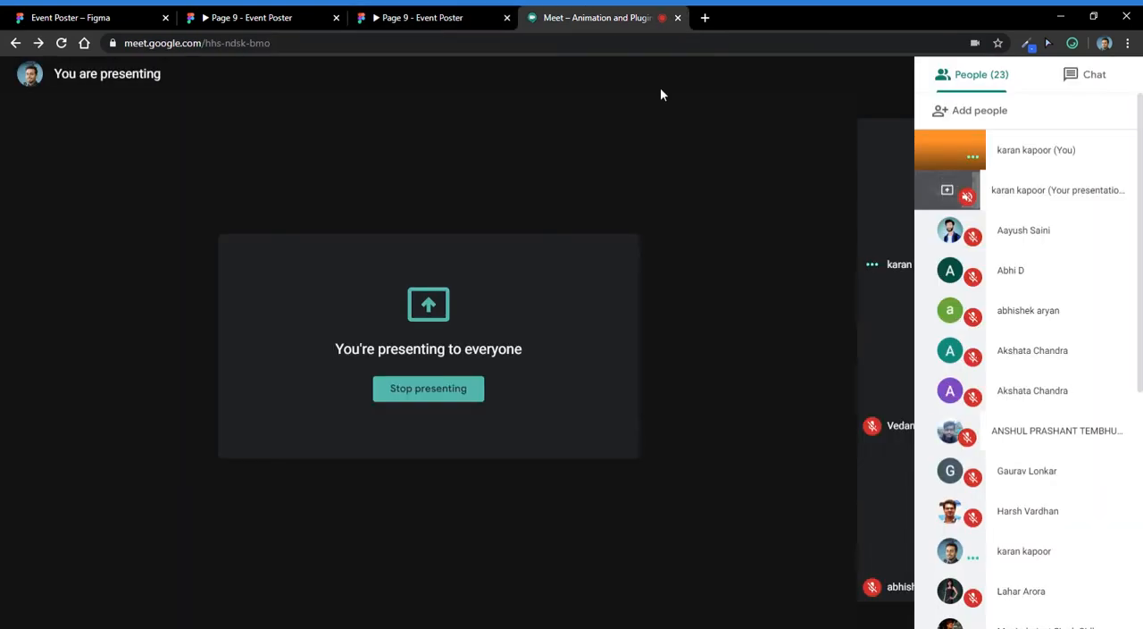
click(1108, 78)
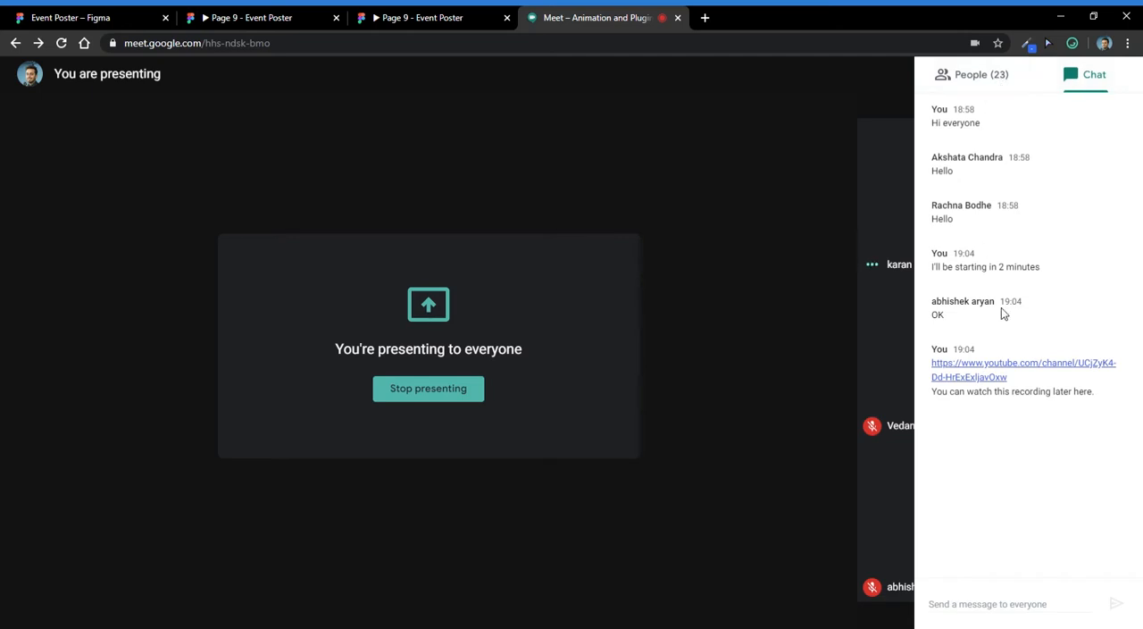
click(720, 255)
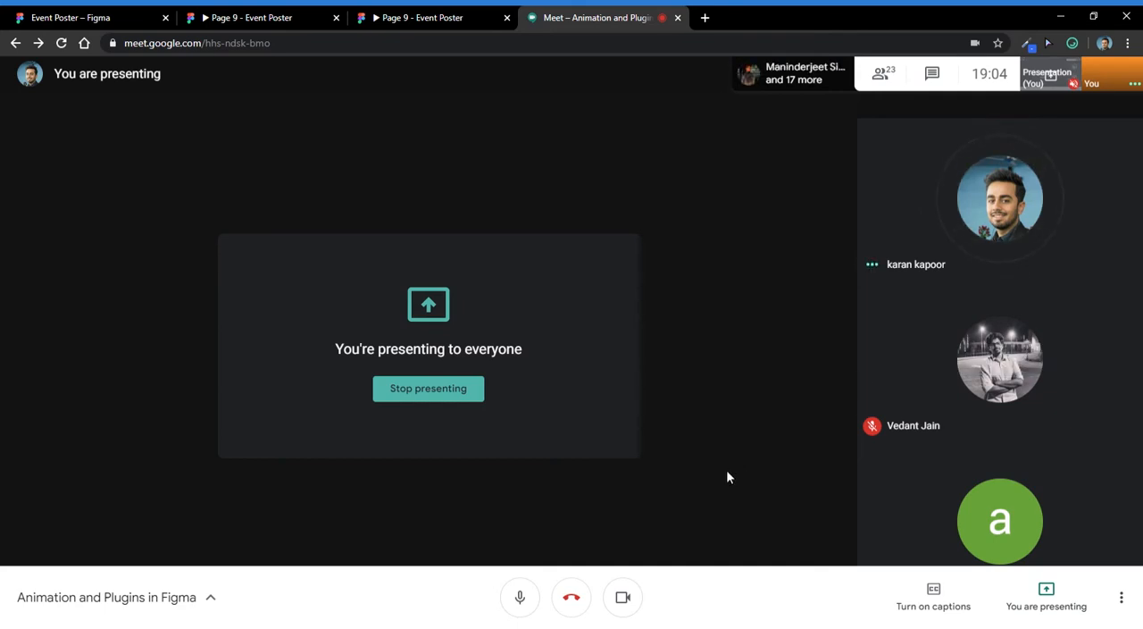
click(875, 77)
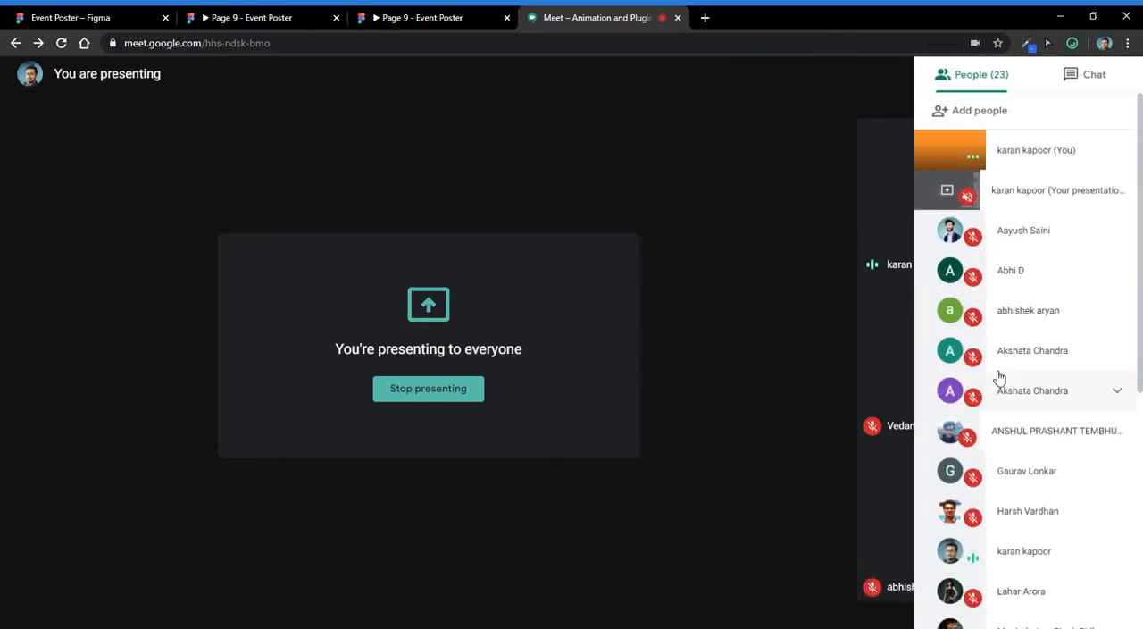
scroll(995, 378, down, 5)
scroll(998, 396, up, 5)
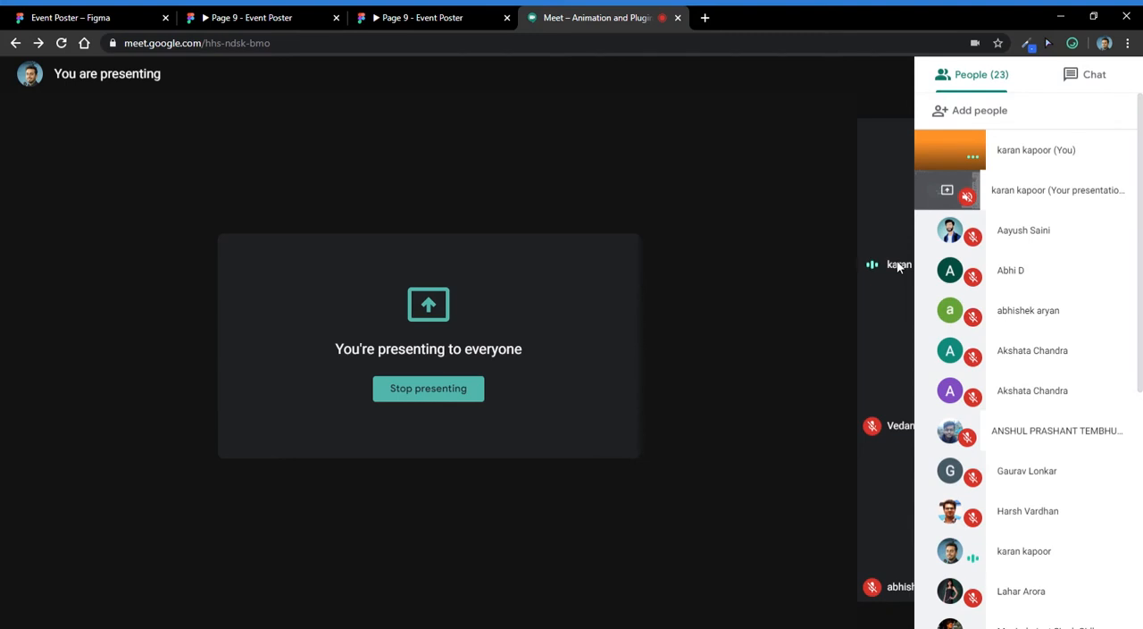
- Close the duplicate Event Poster prototype preview and recheck the participant list in the Meet call
click(429, 17)
click(506, 17)
click(308, 17)
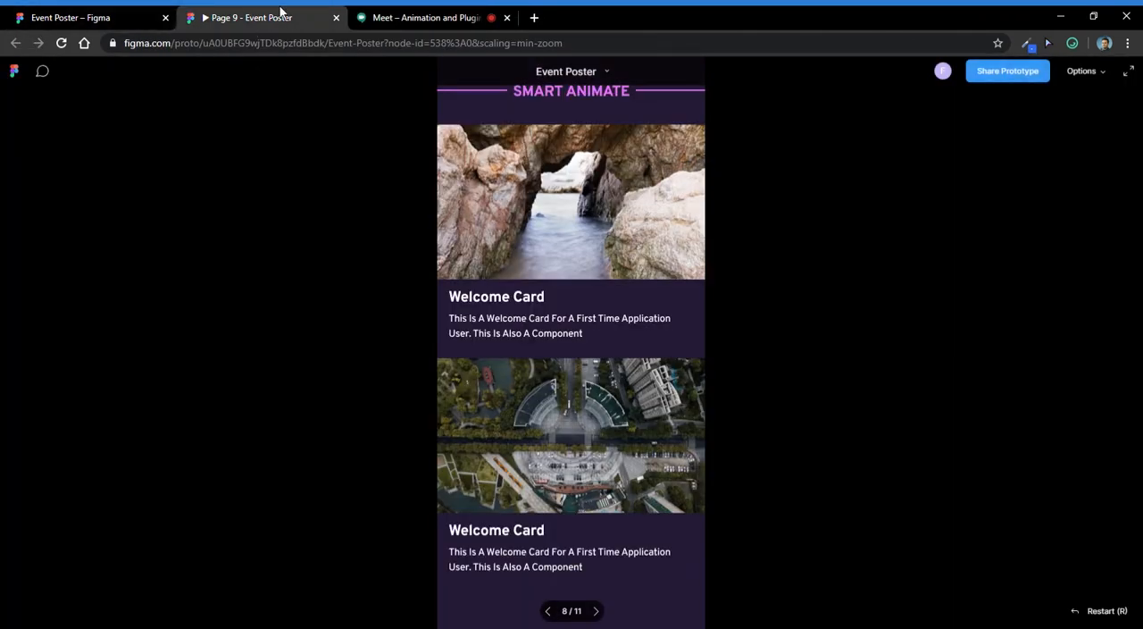
click(98, 17)
click(391, 12)
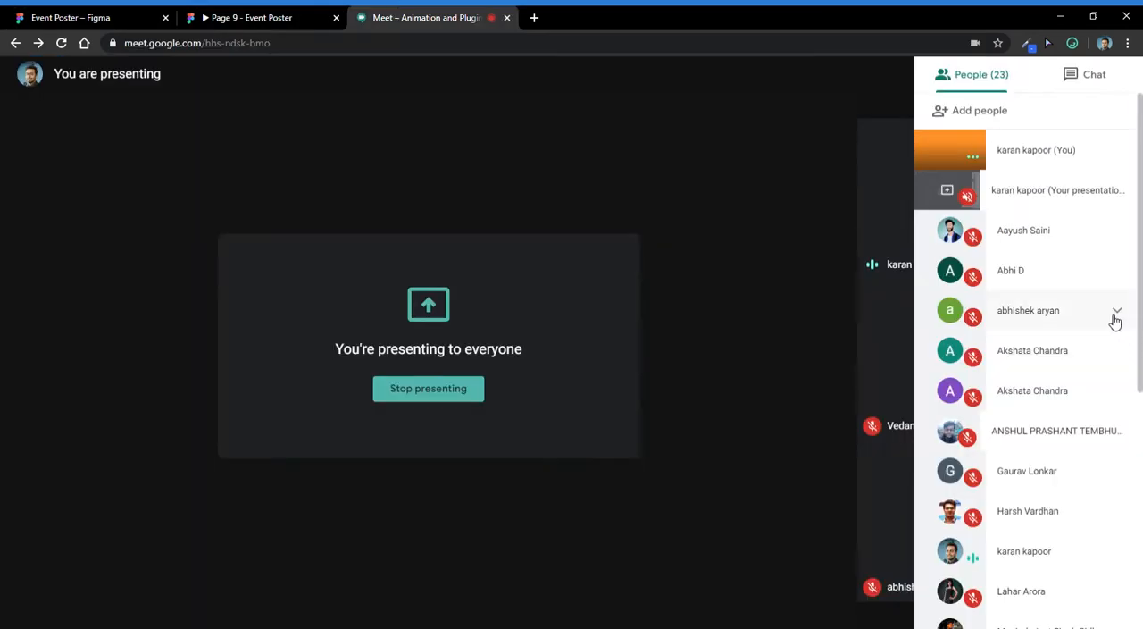
scroll(1107, 339, down, 5)
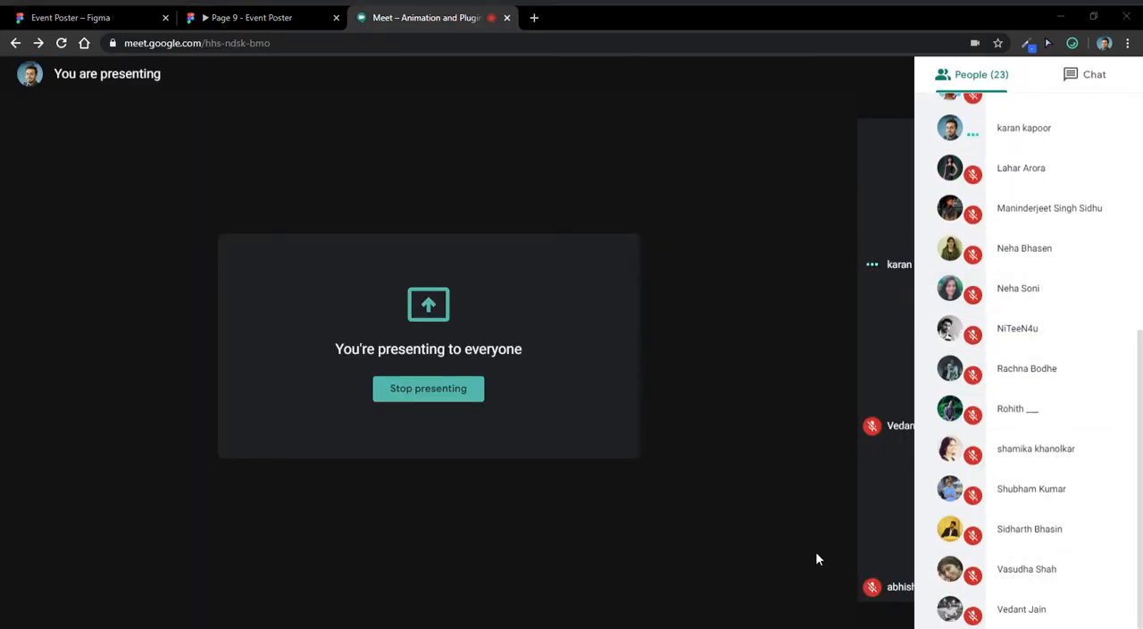
- Return to the Event Poster design file and examine the welcome poster and the Animation tips and Animation terms frames
click(101, 14)
scroll(668, 329, up, 10)
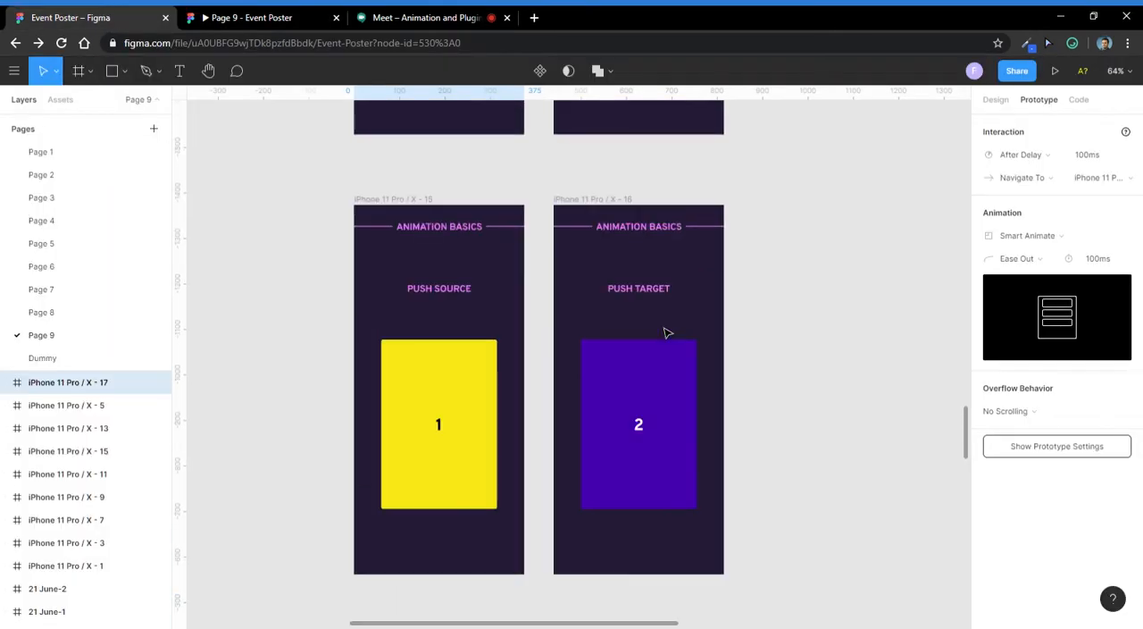
scroll(668, 356, up, 15)
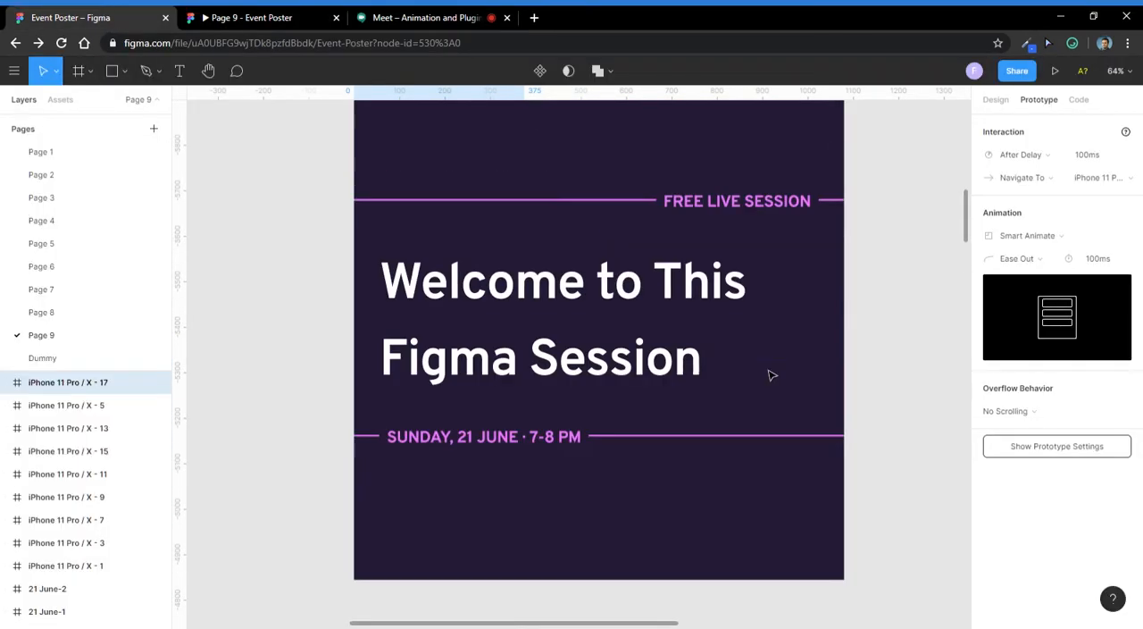
scroll(759, 361, down, 4)
scroll(748, 348, down, 5)
scroll(480, 464, up, 8)
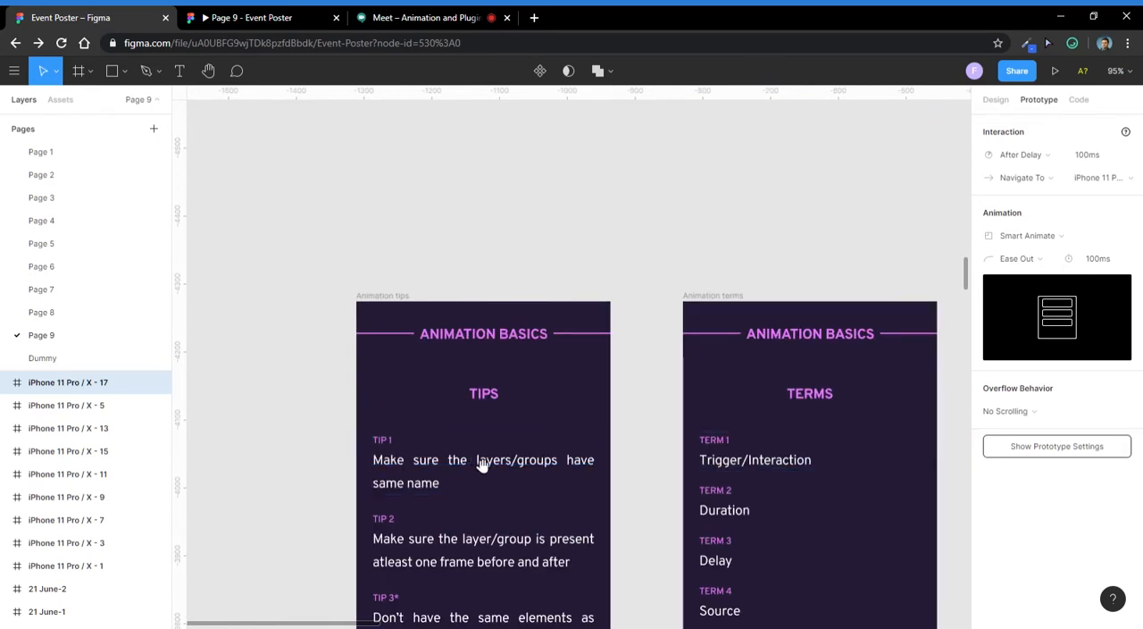
scroll(451, 314, down, 3)
scroll(492, 324, right, 5)
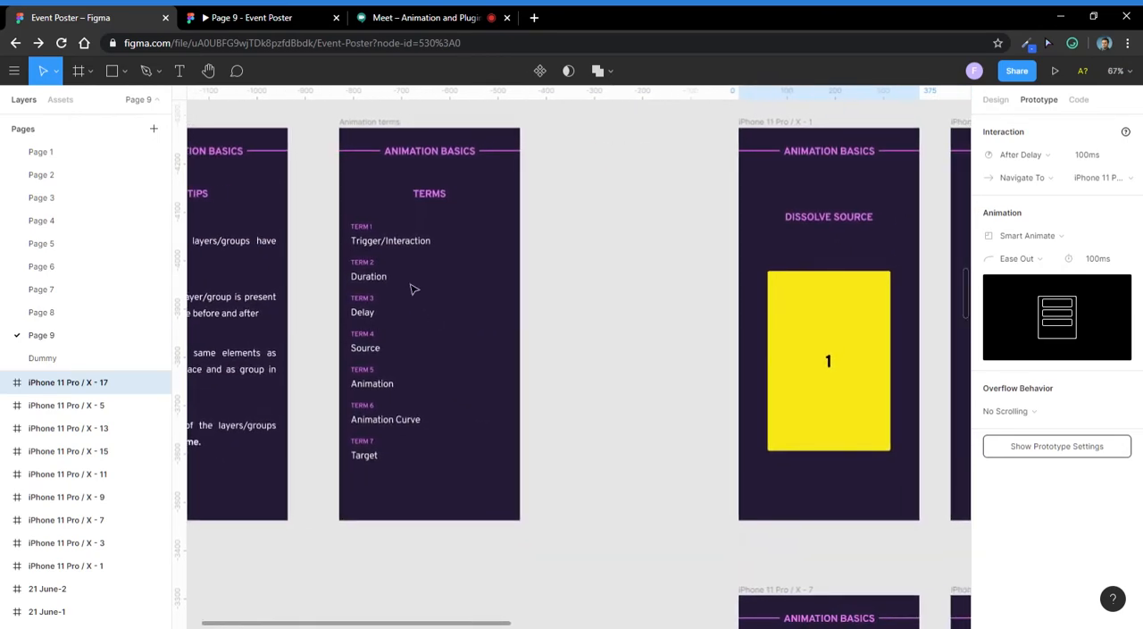
- Select the Term 1 Trigger/Interaction group in the Animation terms frame and show its design properties
scroll(419, 281, up, 5)
drag(438, 268, 408, 305)
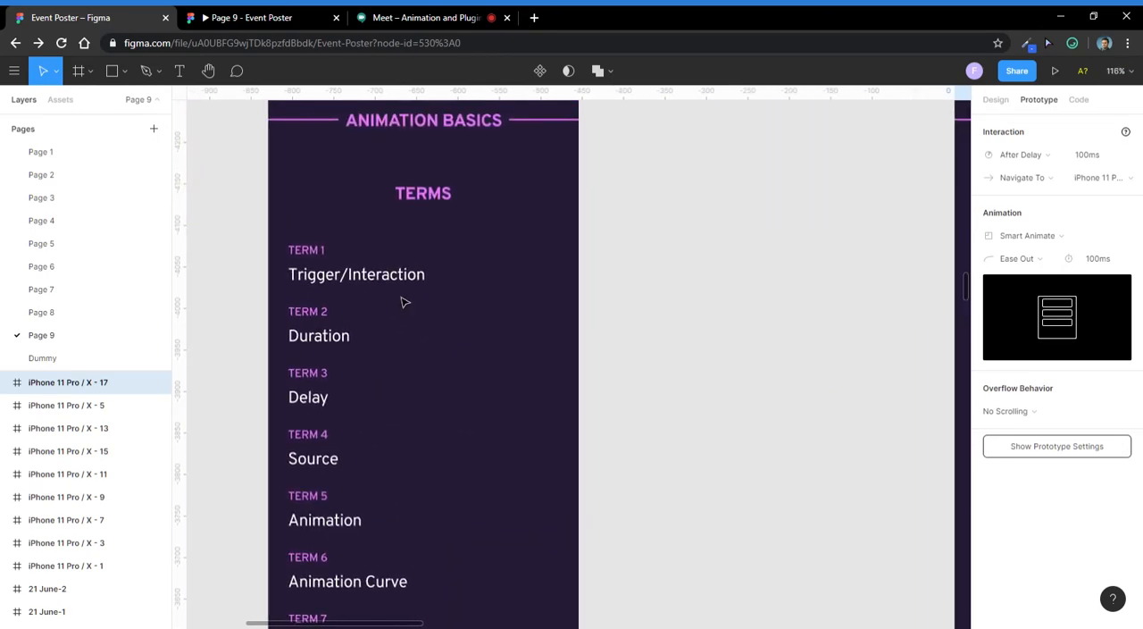
scroll(406, 303, down, 1)
scroll(417, 314, down, 2)
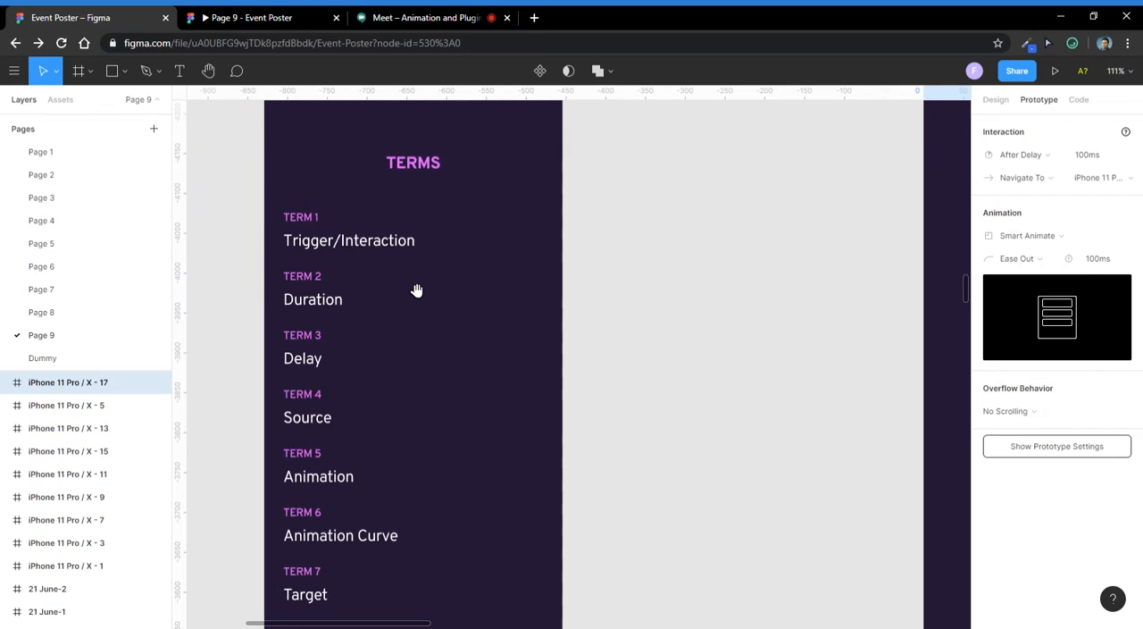
click(376, 250)
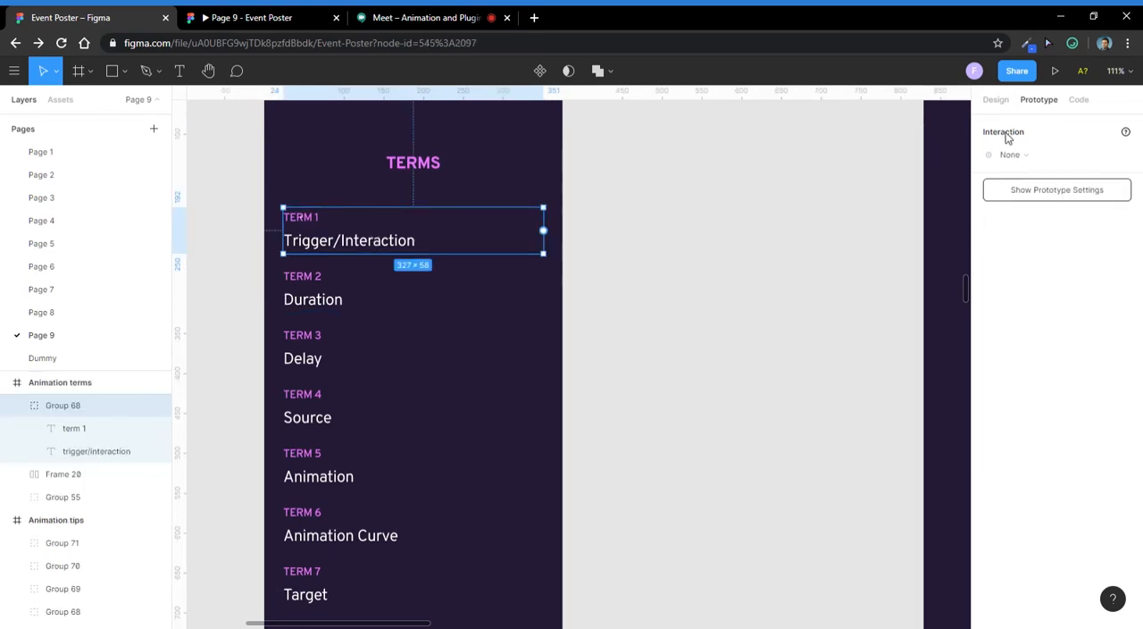
click(996, 99)
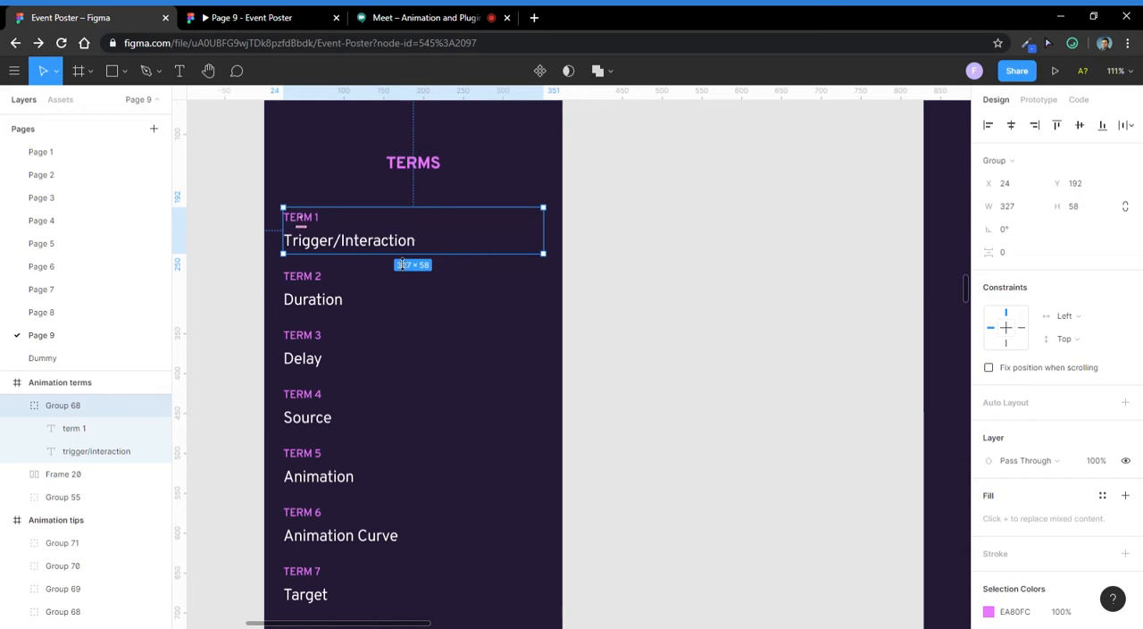
- Check the participant list in the Meet call, then return to the design file and highlight the Term 2 Duration group
click(398, 17)
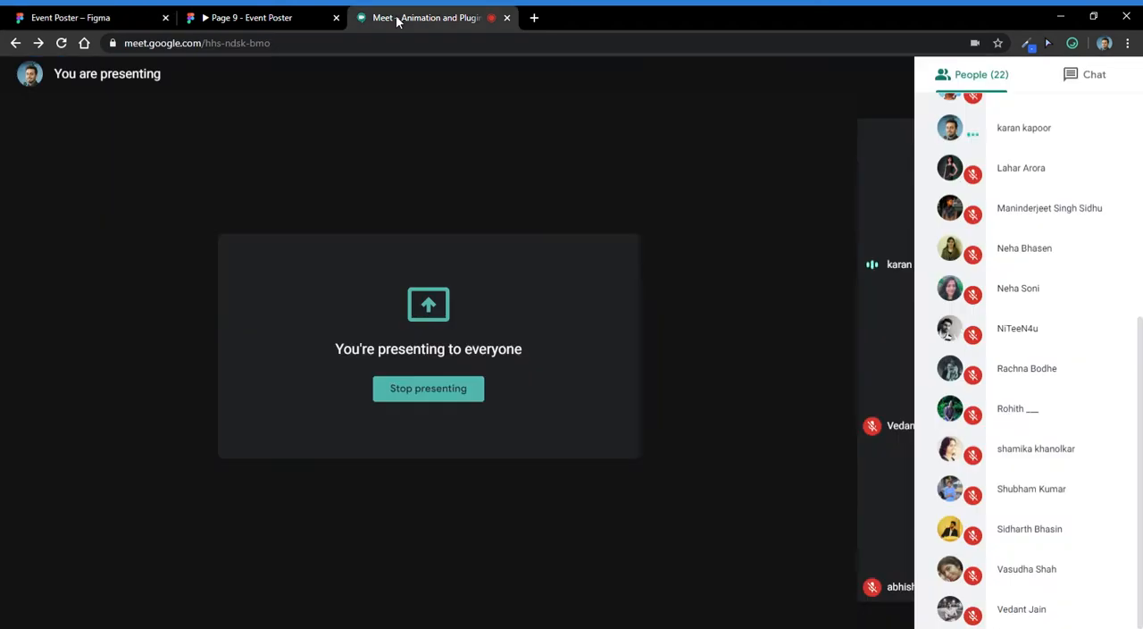
click(34, 14)
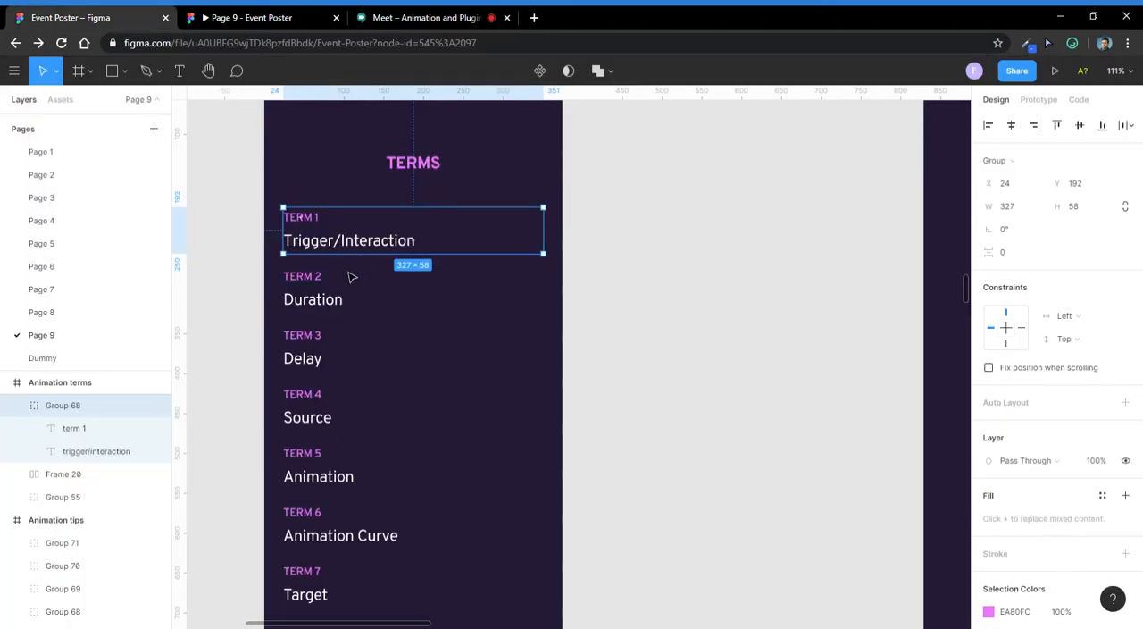
click(762, 302)
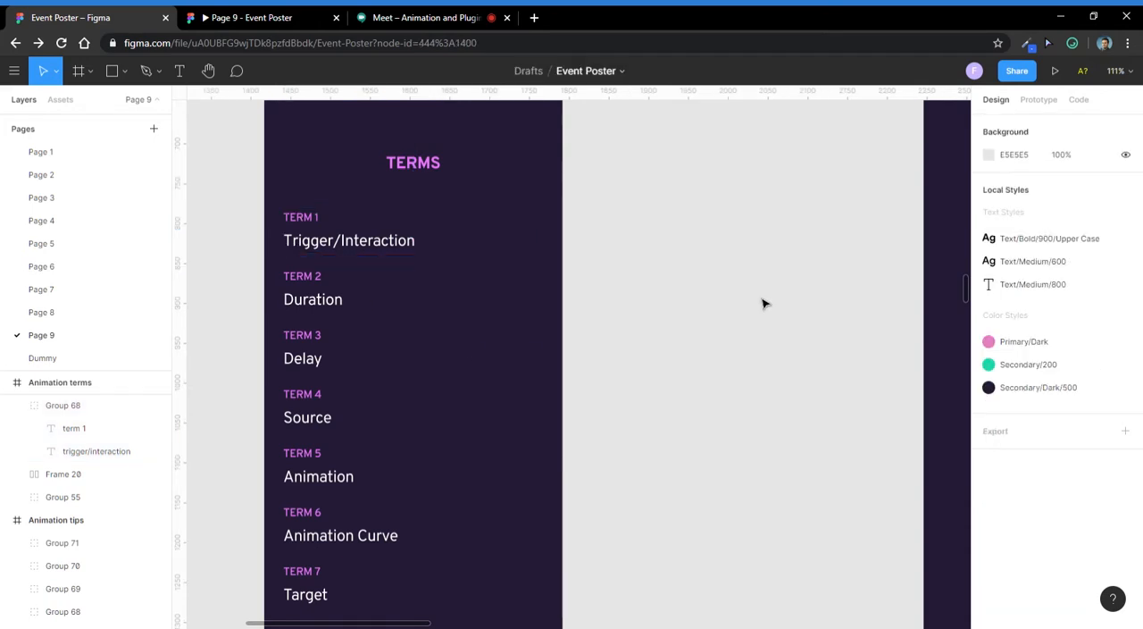
click(302, 295)
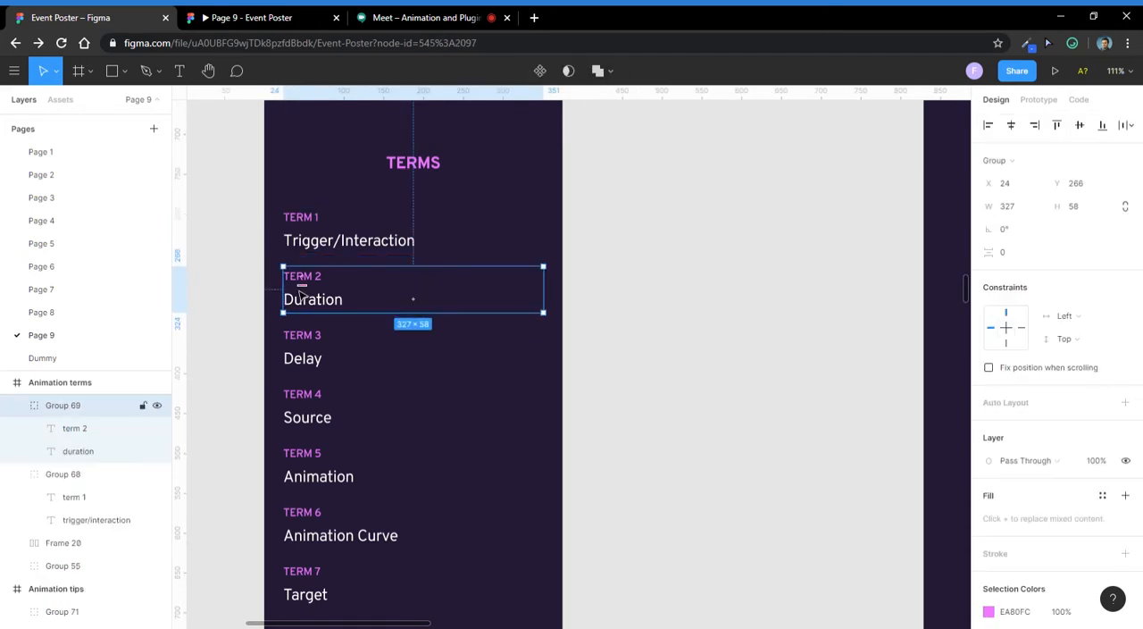
click(797, 277)
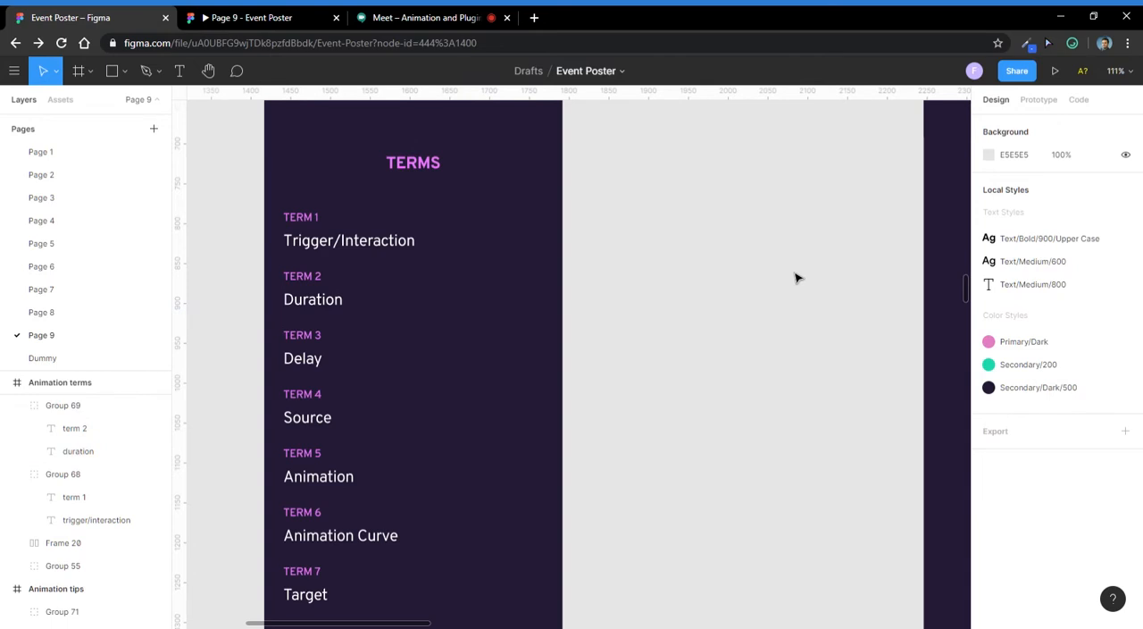
- Highlight the Term 3 Delay and Term 4 Source groups one after the other in the Animation terms frame
click(327, 364)
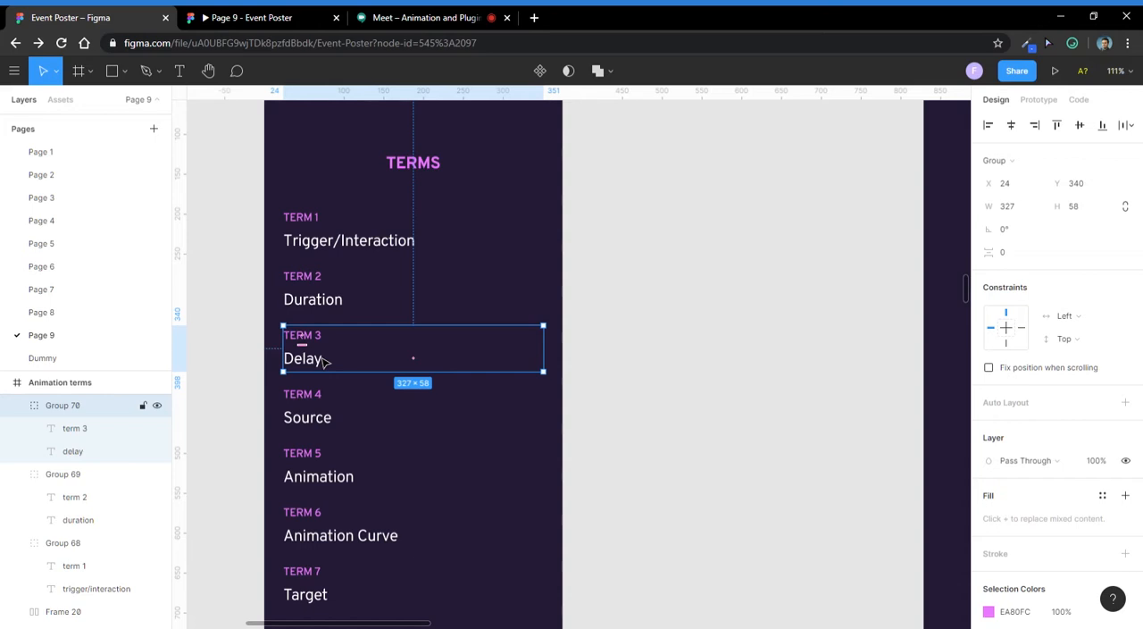
scroll(325, 361, down, 2)
click(755, 401)
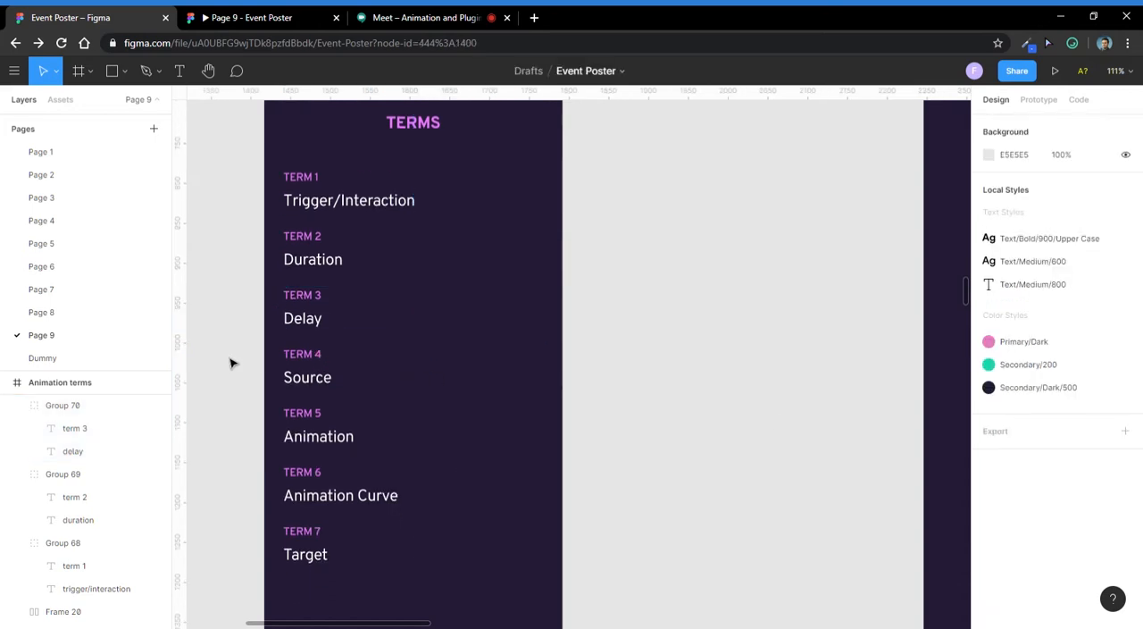
click(297, 384)
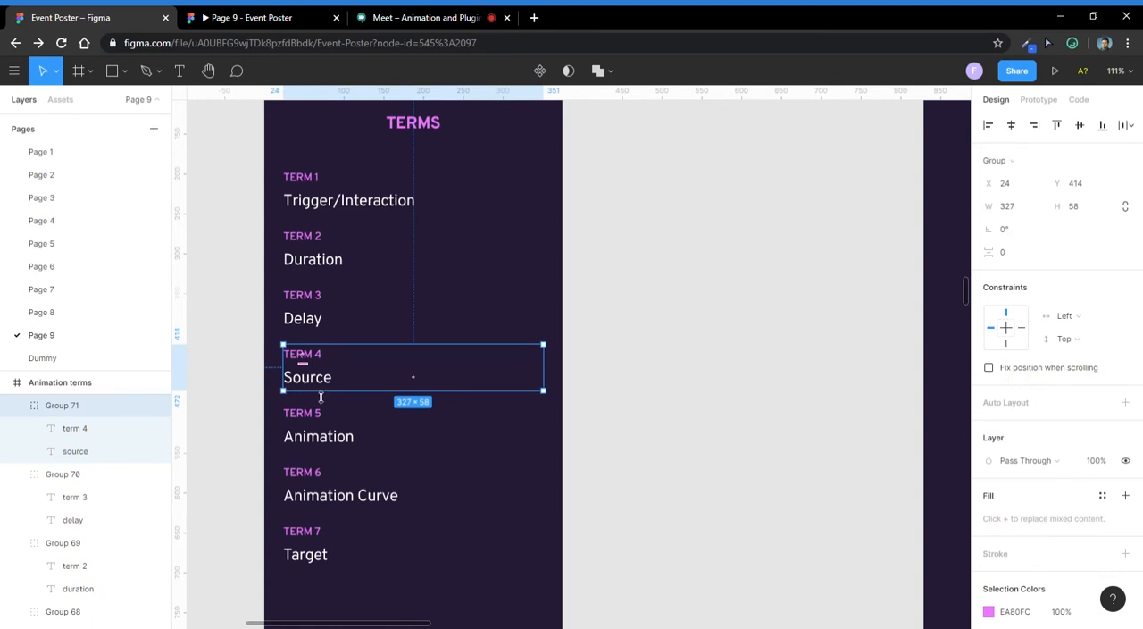
scroll(320, 397, down, 3)
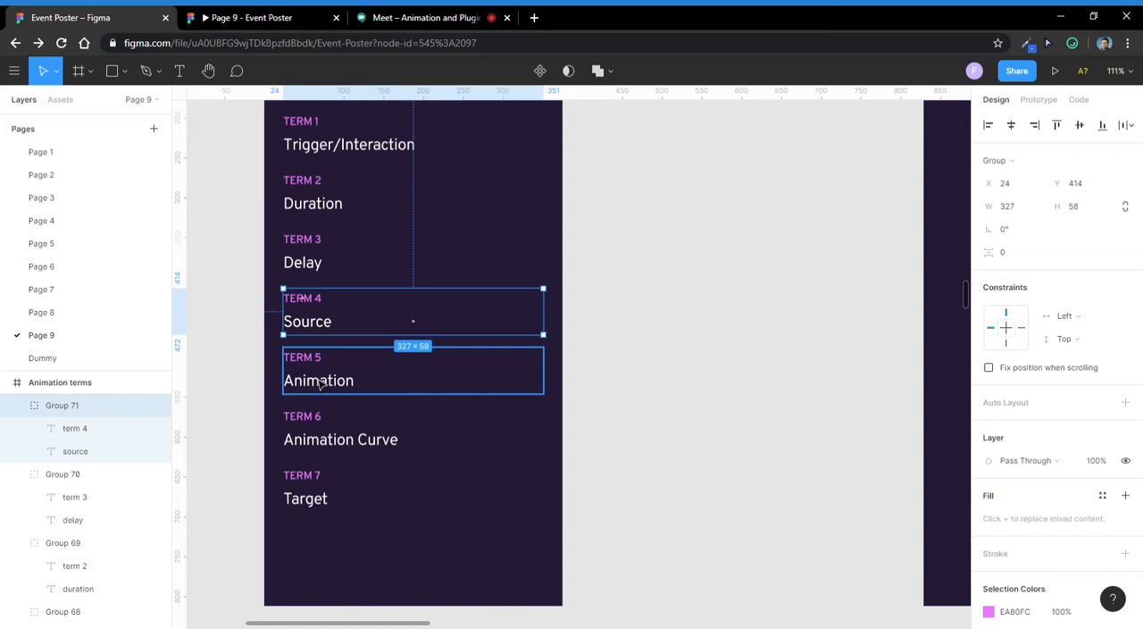
- Show the prototype properties and highlight the Term 5 Animation, Term 6 Animation Curve and Term 7 Target groups in turn
click(1039, 99)
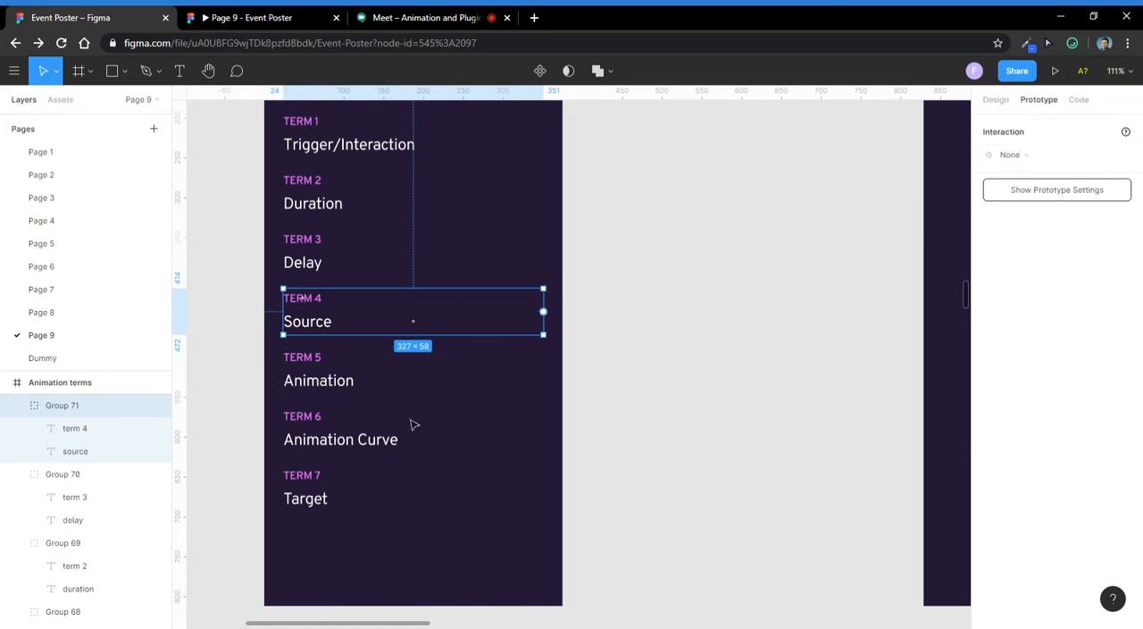
click(306, 382)
click(335, 440)
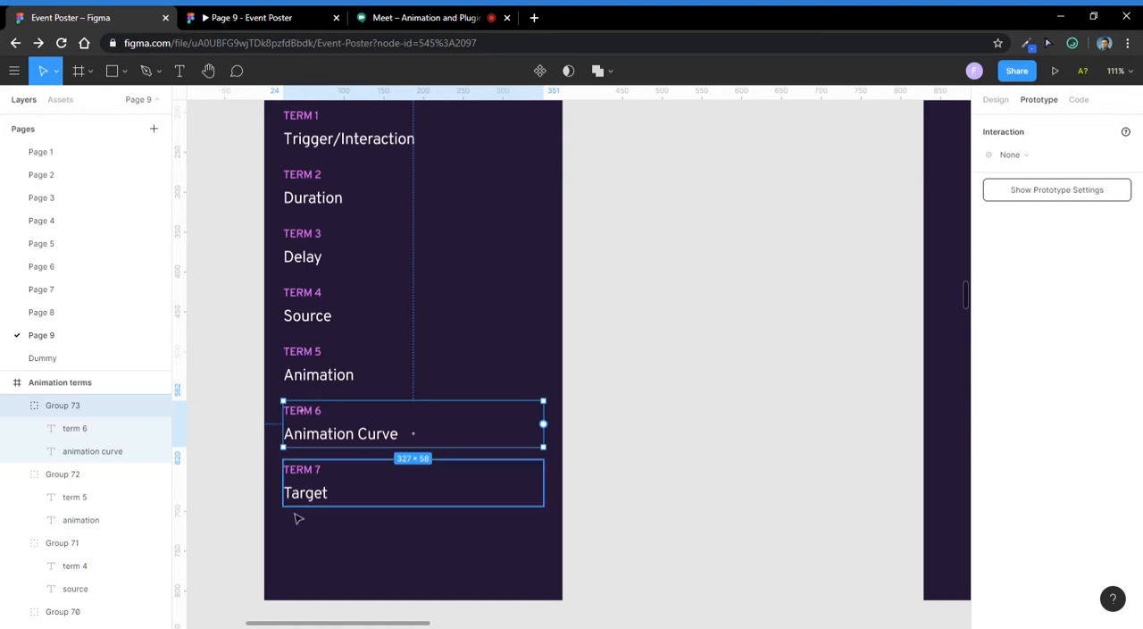
click(311, 485)
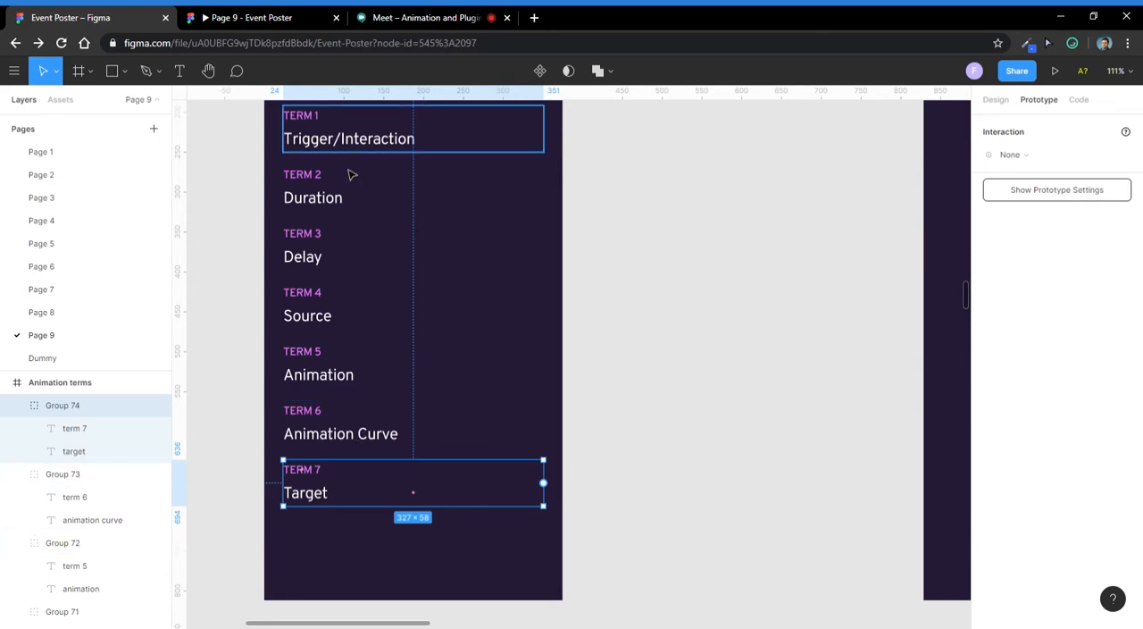
- Recheck the participant list in the Meet call and return to the Event Poster design file
click(393, 17)
click(112, 17)
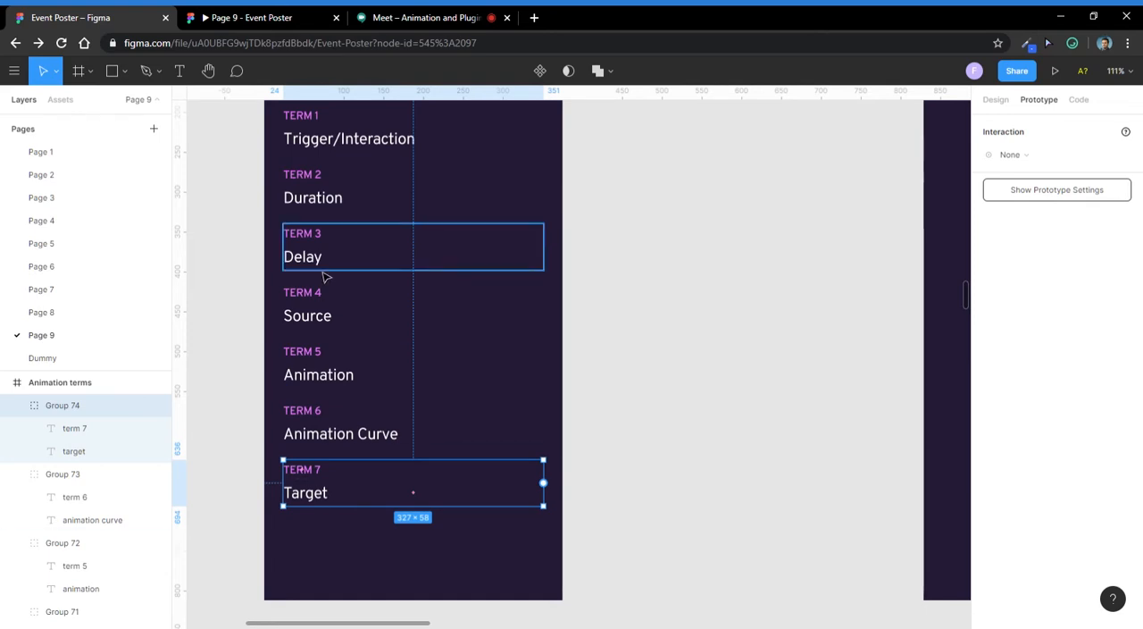
click(454, 14)
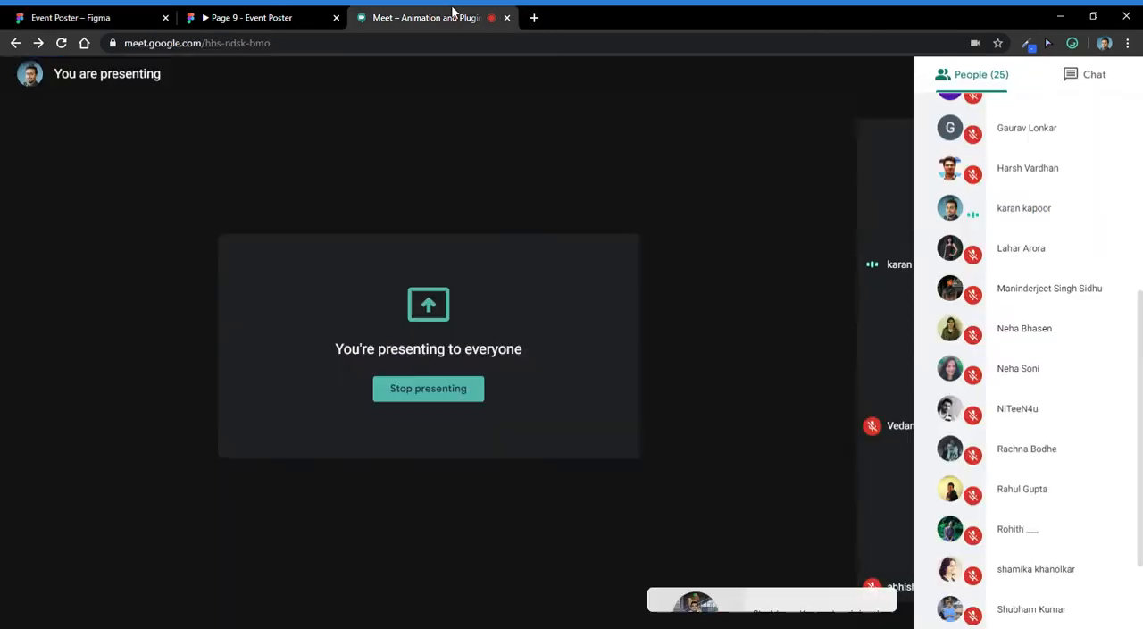
scroll(1036, 429, down, 3)
scroll(1042, 441, up, 5)
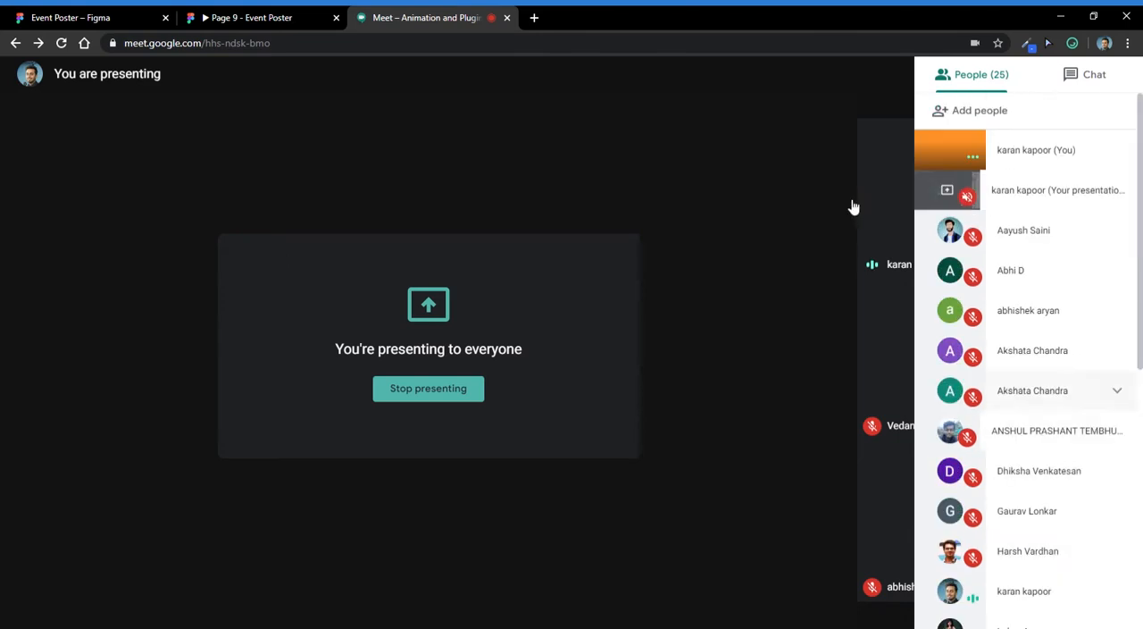
click(51, 15)
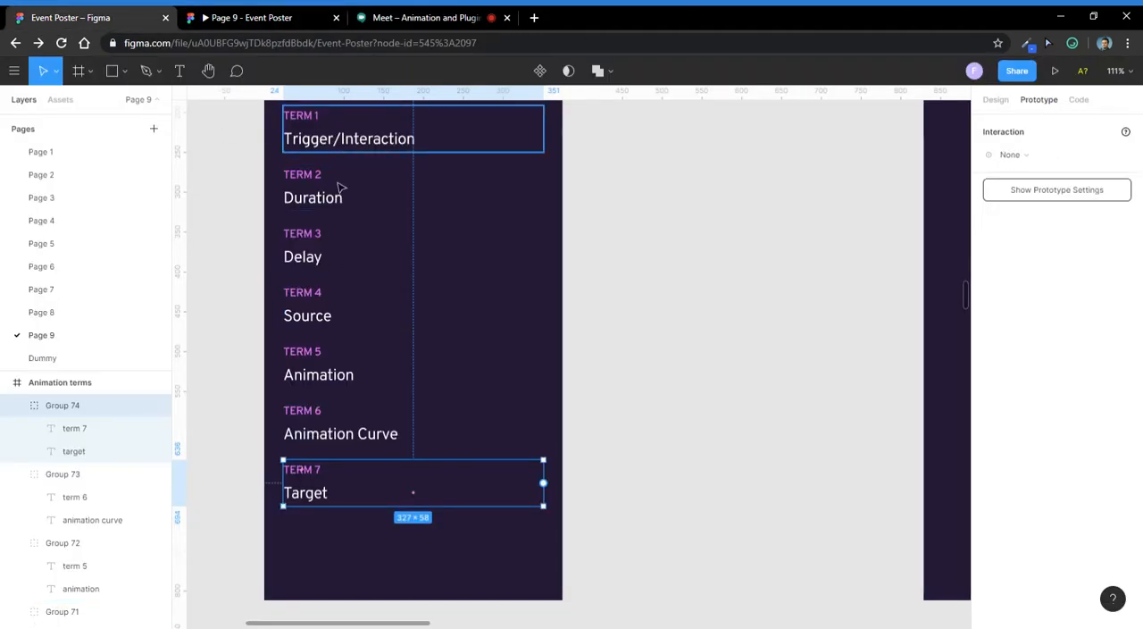
- Examine the Dissolve Source and Dissolve Target frames with their numbered cards and show their prototype connections
scroll(384, 422, down, 5)
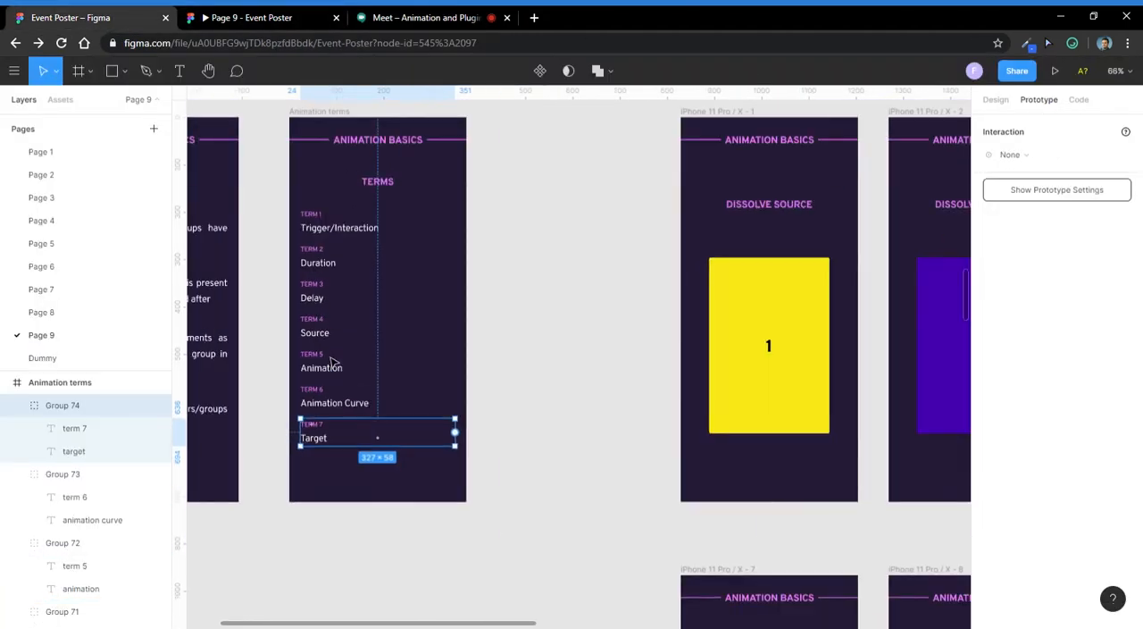
drag(685, 224, 424, 229)
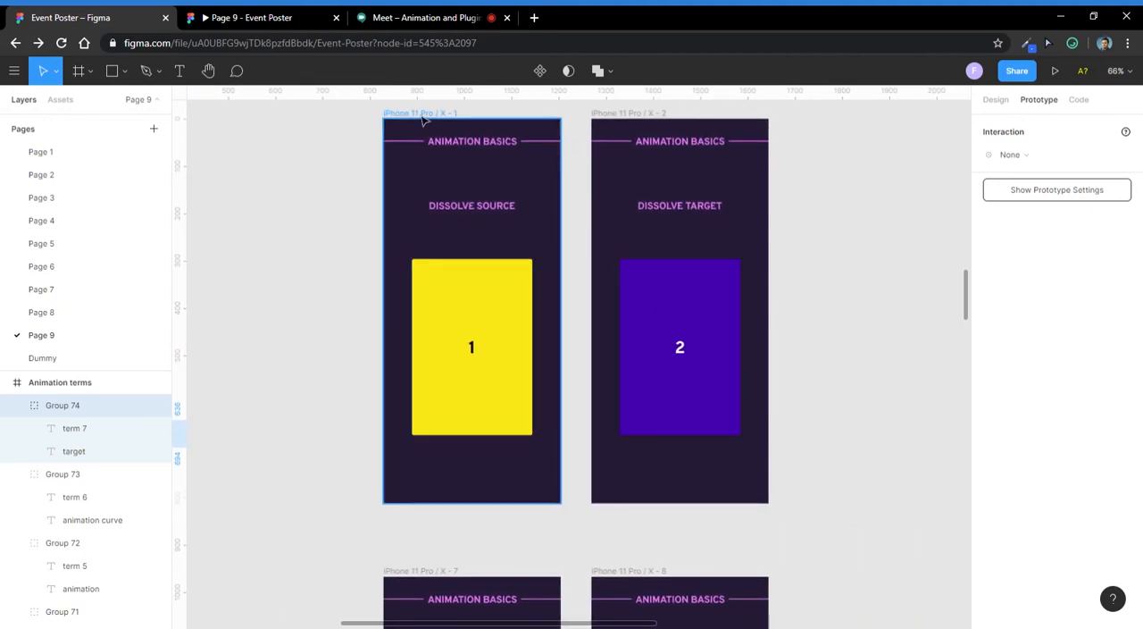
scroll(483, 204, up, 5)
scroll(484, 210, down, 5)
drag(529, 220, 482, 256)
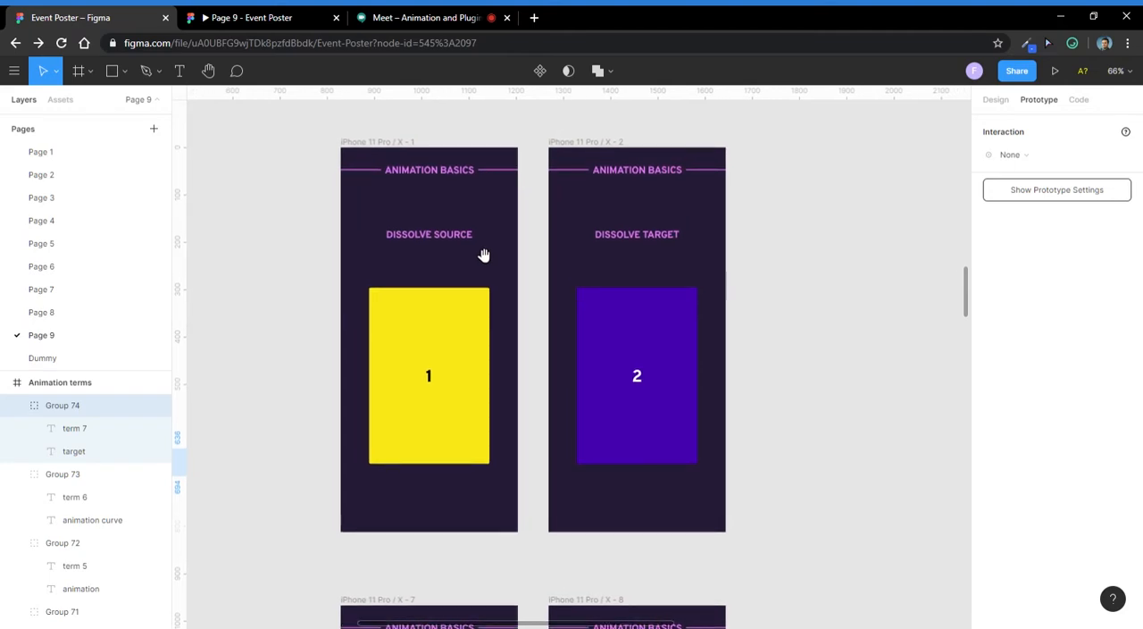
click(452, 376)
click(637, 377)
click(801, 274)
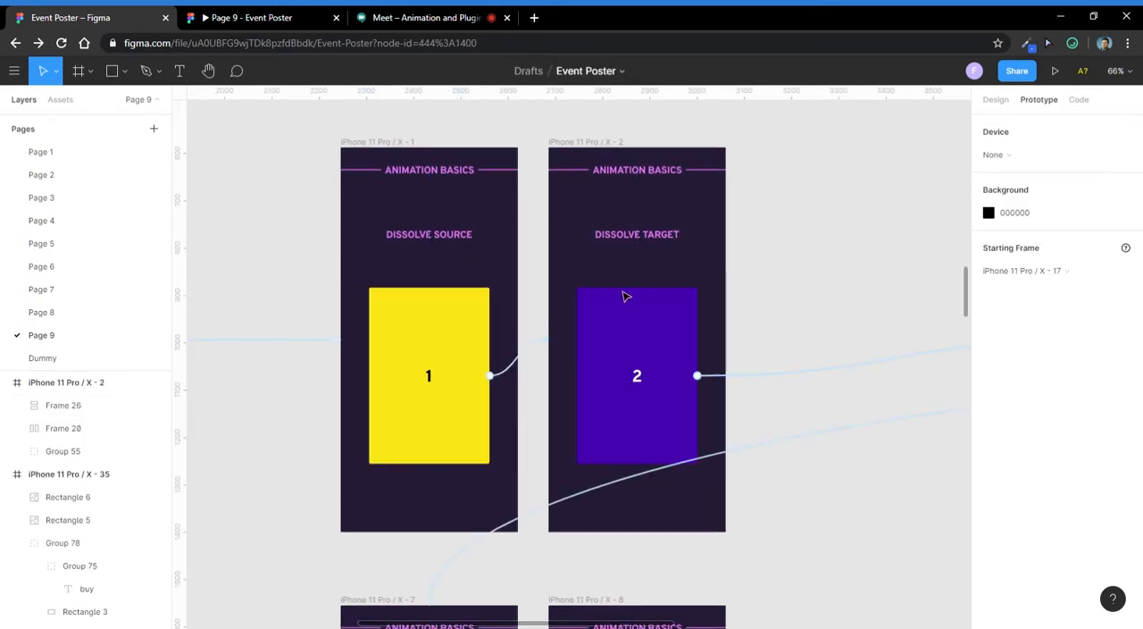
scroll(545, 299, down, 2)
scroll(570, 301, up, 2)
scroll(504, 282, down, 1)
scroll(477, 285, up, 2)
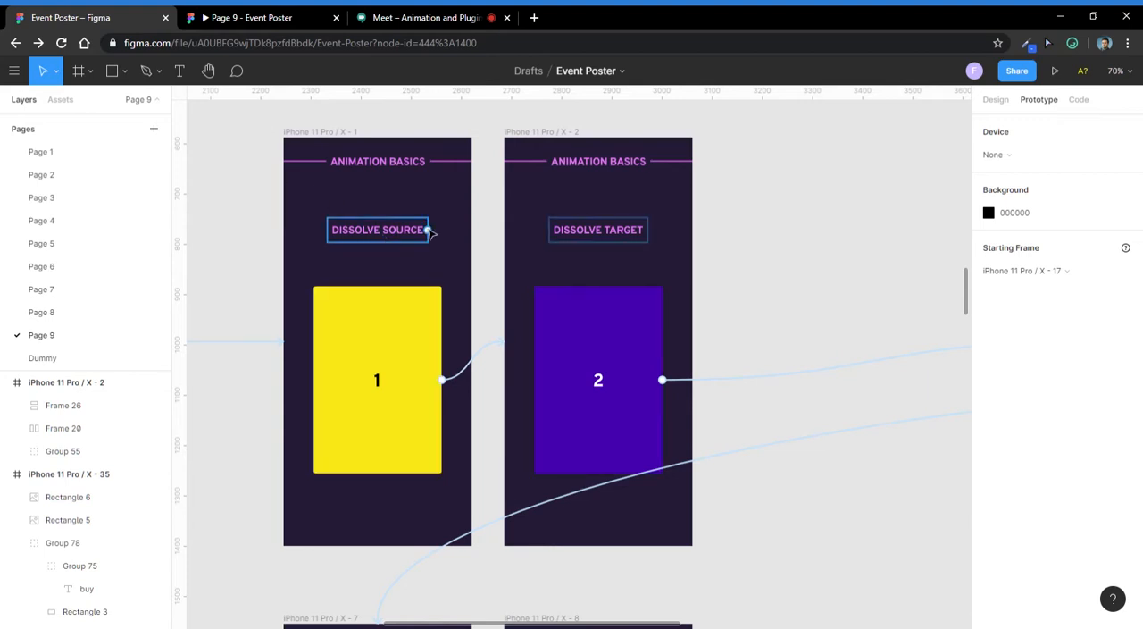
- Review the animation types and easing curves for the yellow card's interaction, keeping Dissolve and Ease Out
click(437, 325)
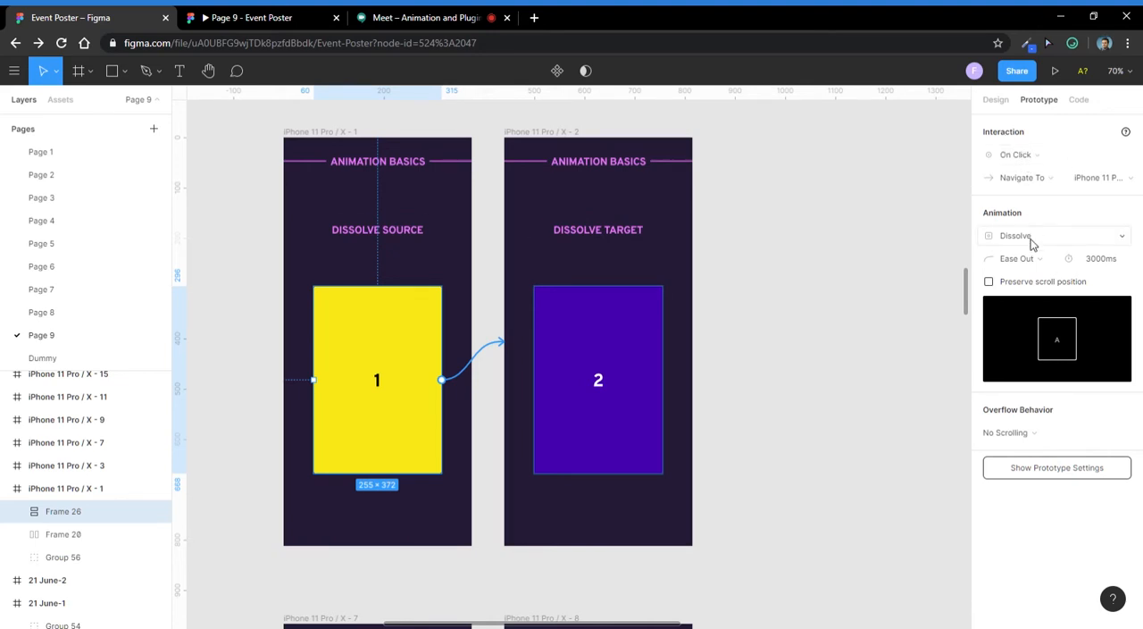
click(1031, 237)
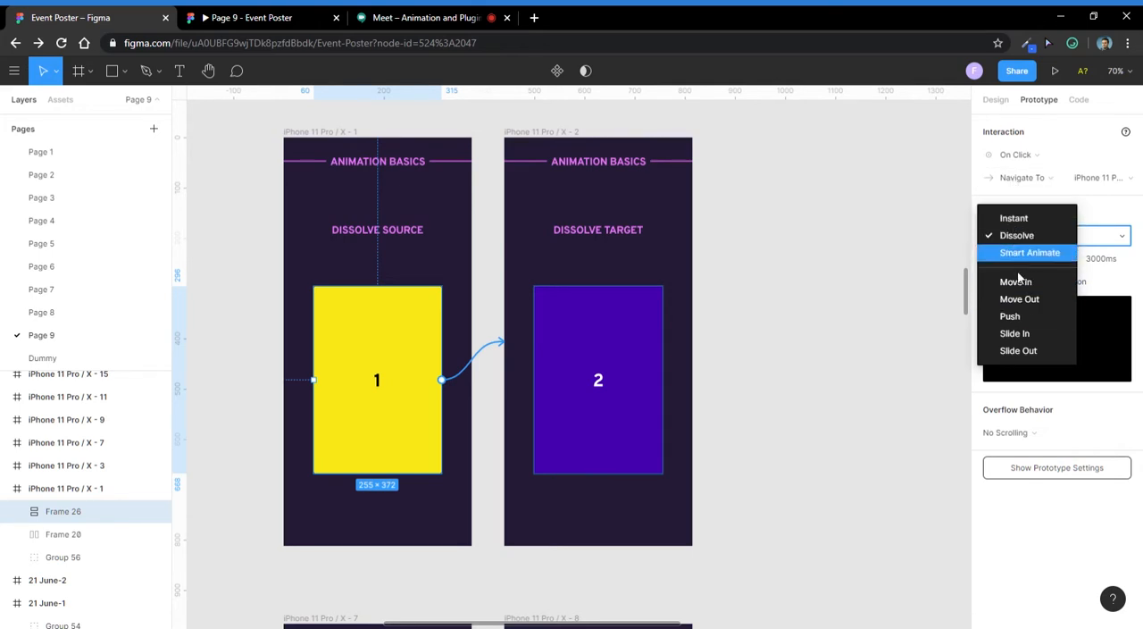
click(936, 383)
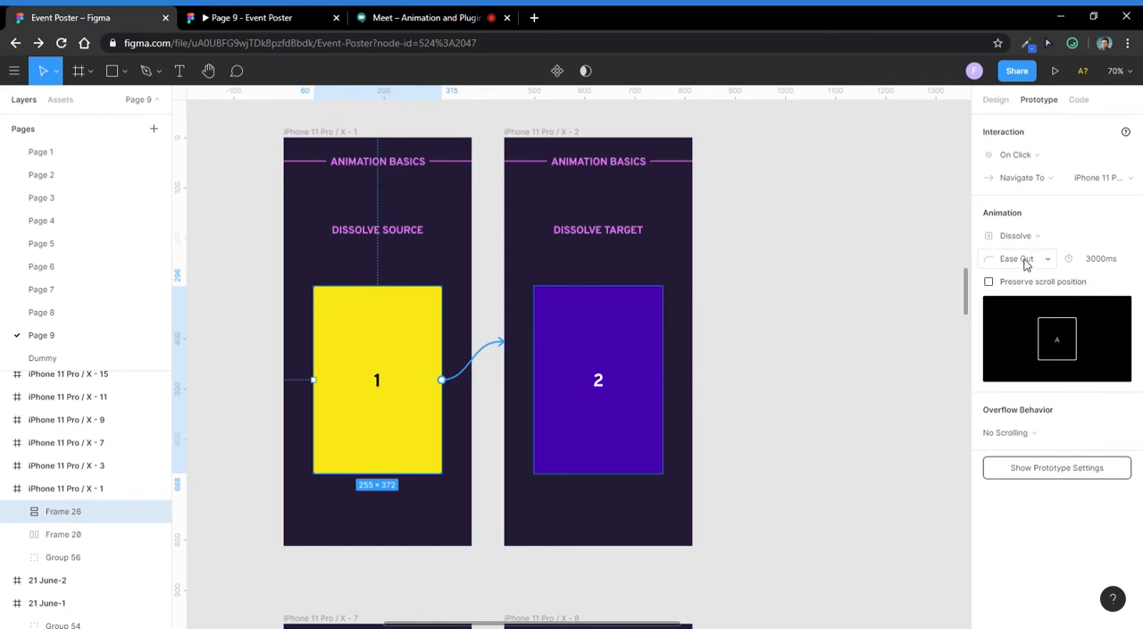
click(1026, 262)
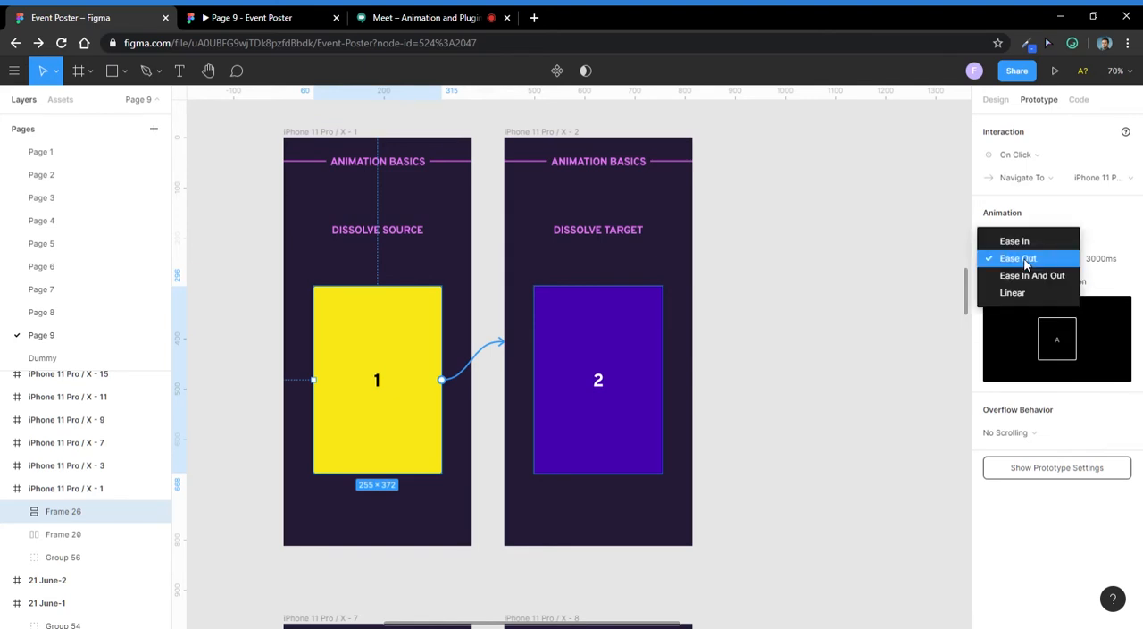
click(1027, 260)
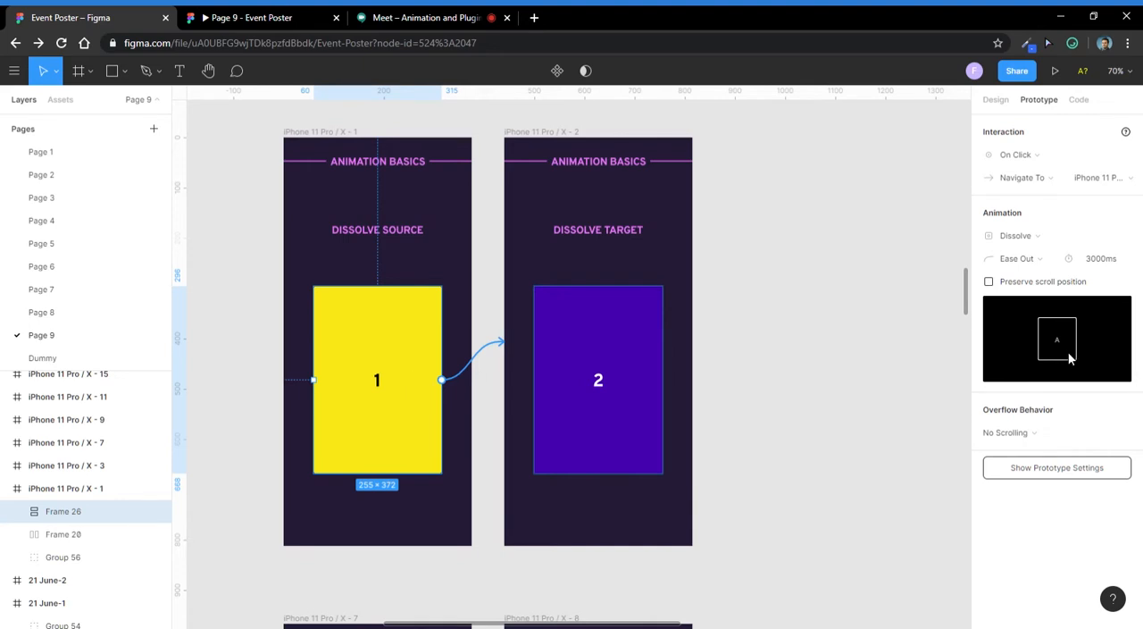
- Reselect the yellow card in the Dissolve Source frame and set its animation duration to 100 ms
click(443, 332)
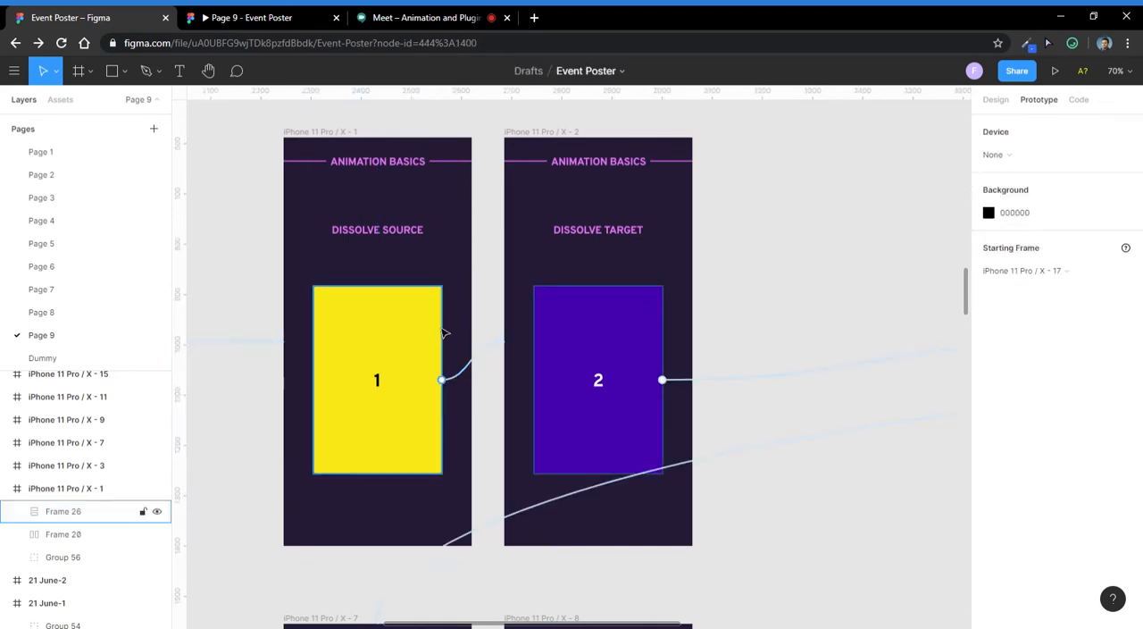
click(441, 332)
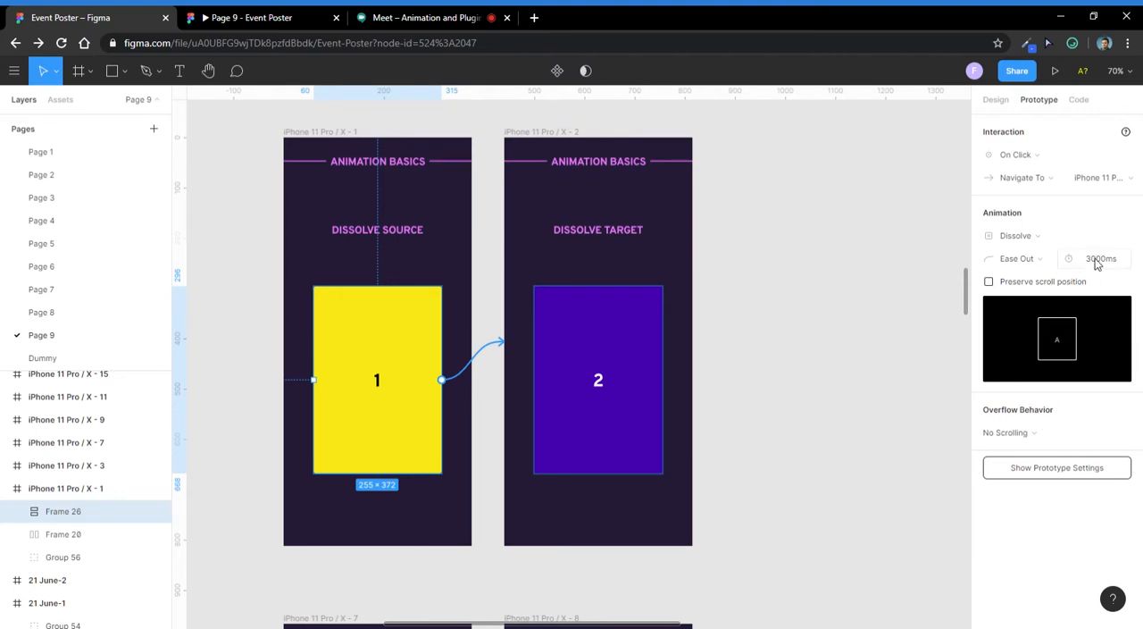
click(1095, 260)
click(1094, 263)
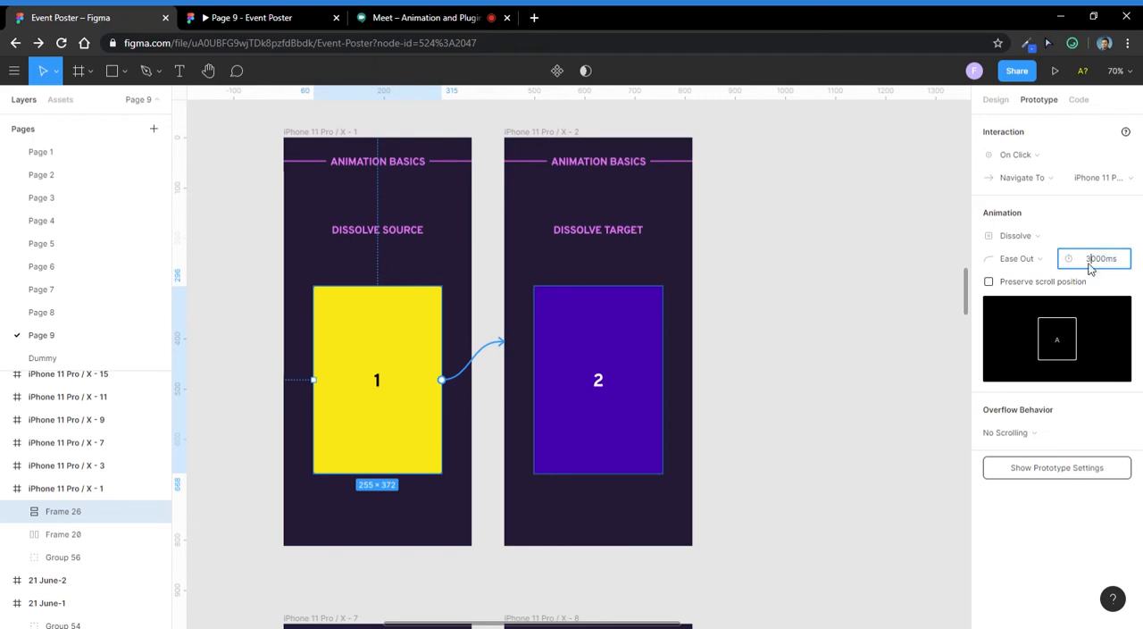
text(1)
key(Return)
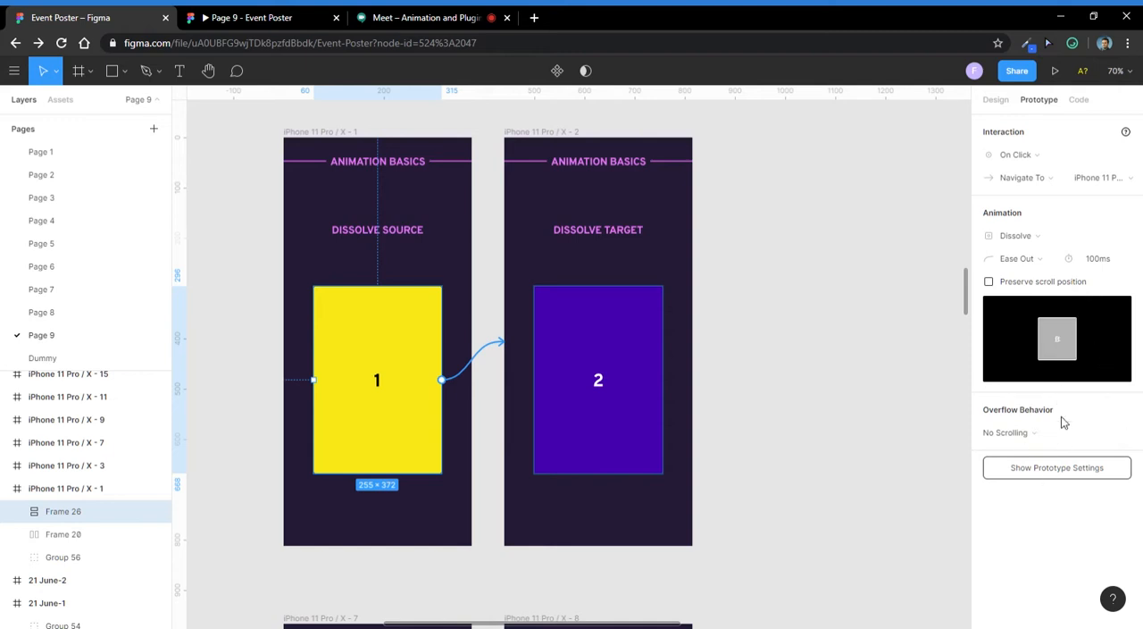
- Set the yellow card's Dissolve animation duration to 3000 ms
click(1090, 262)
text(3)
key(Return)
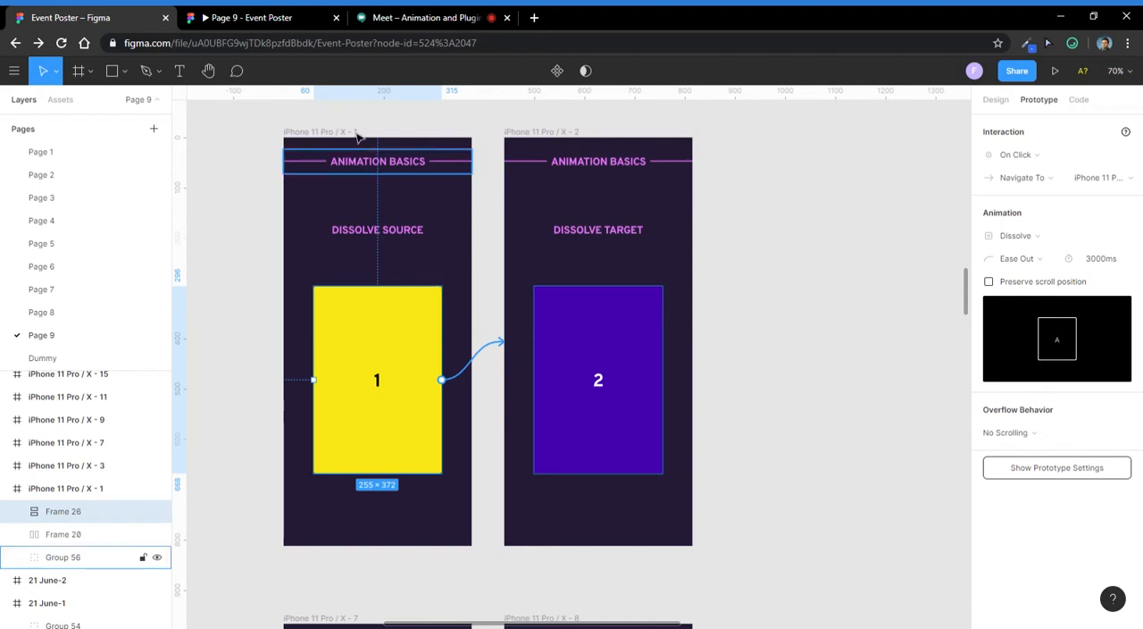
- Select the Dissolve Source frame and look over the page's transition examples and Smart Animate frames
click(339, 134)
scroll(339, 134, down, 5)
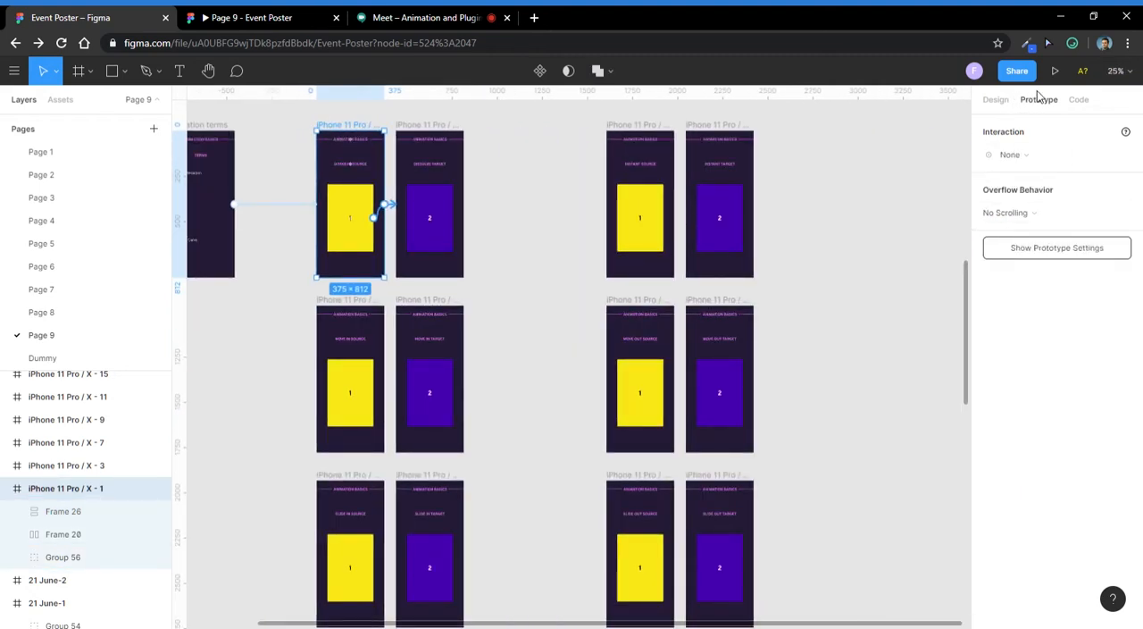
key(minus)
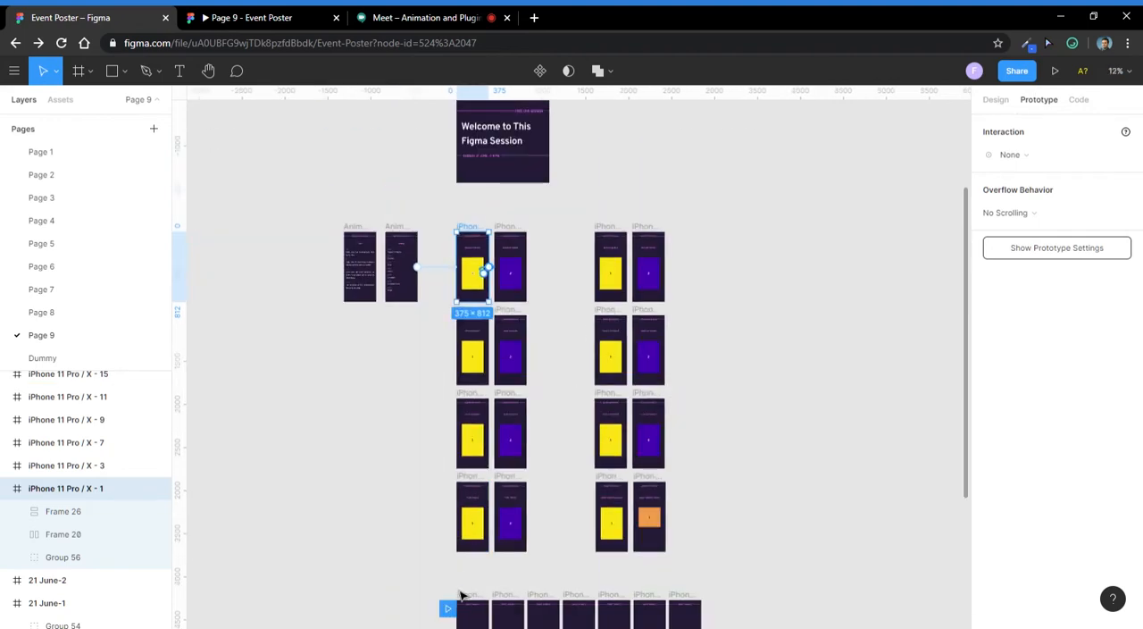
scroll(445, 608, down, 5)
scroll(452, 368, up, 8)
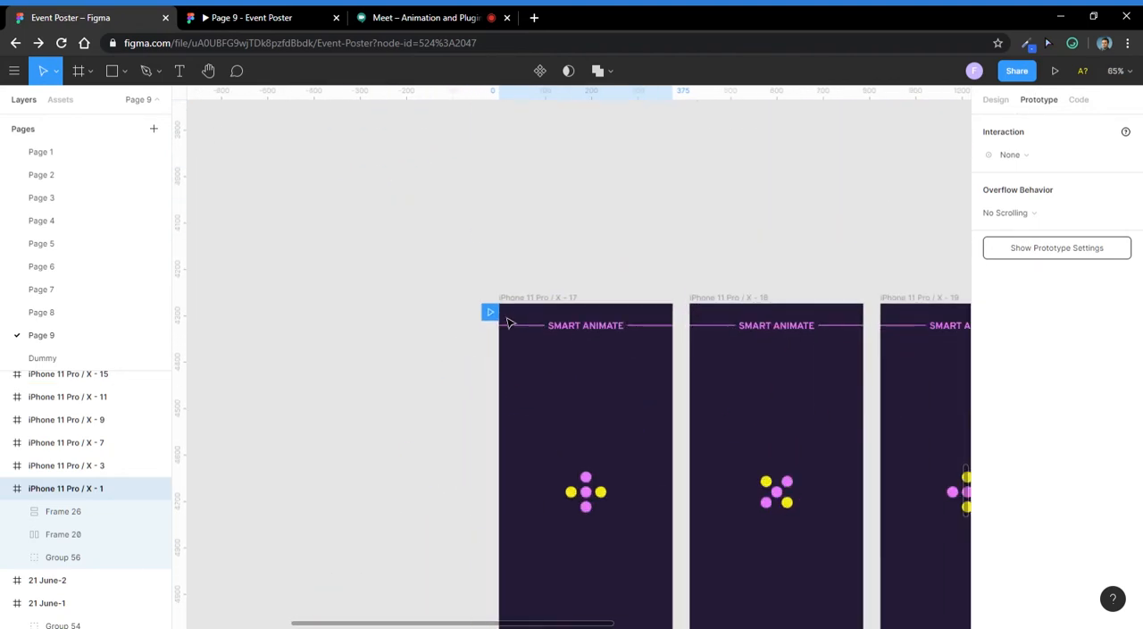
scroll(474, 372, down, 10)
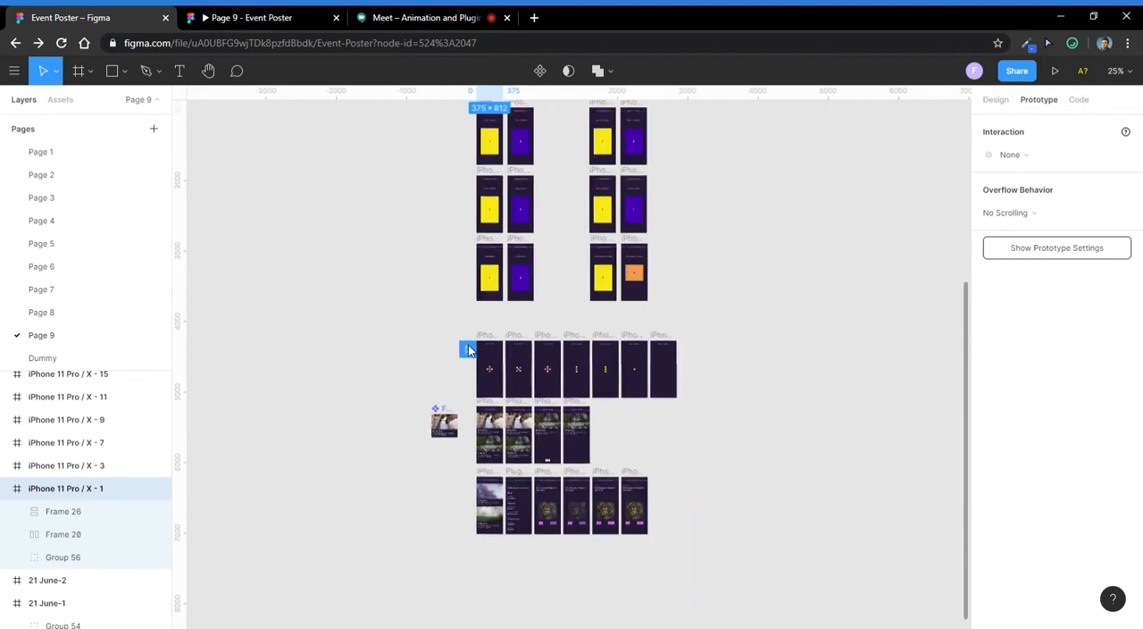
drag(468, 439, 466, 137)
scroll(470, 138, up, 3)
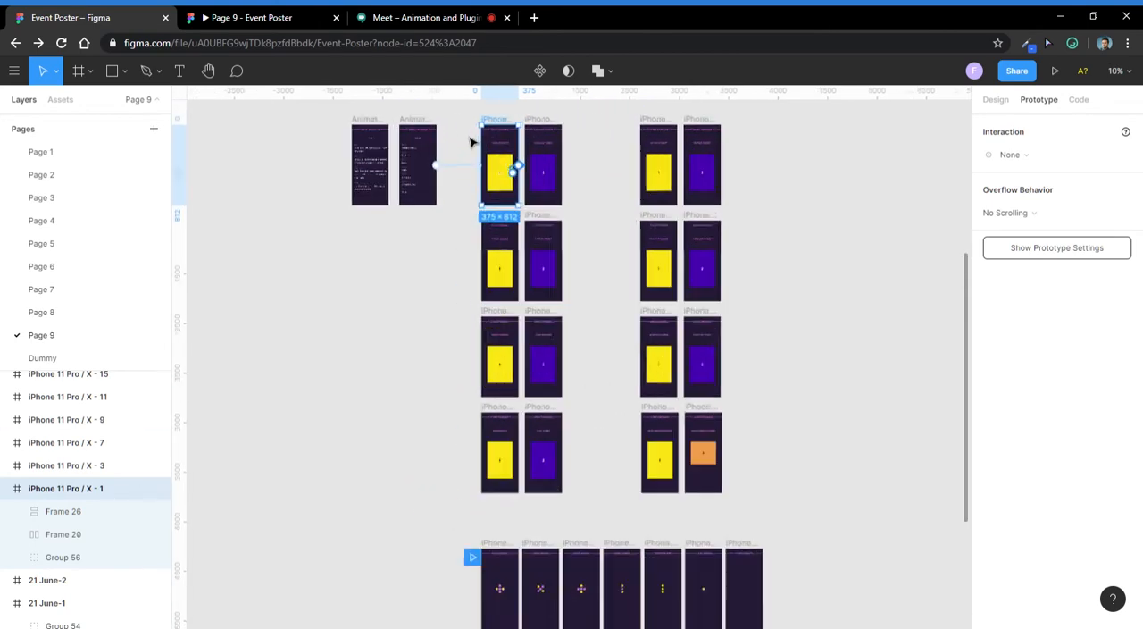
scroll(471, 192, down, 2)
drag(465, 514, 454, 220)
scroll(461, 254, up, 2)
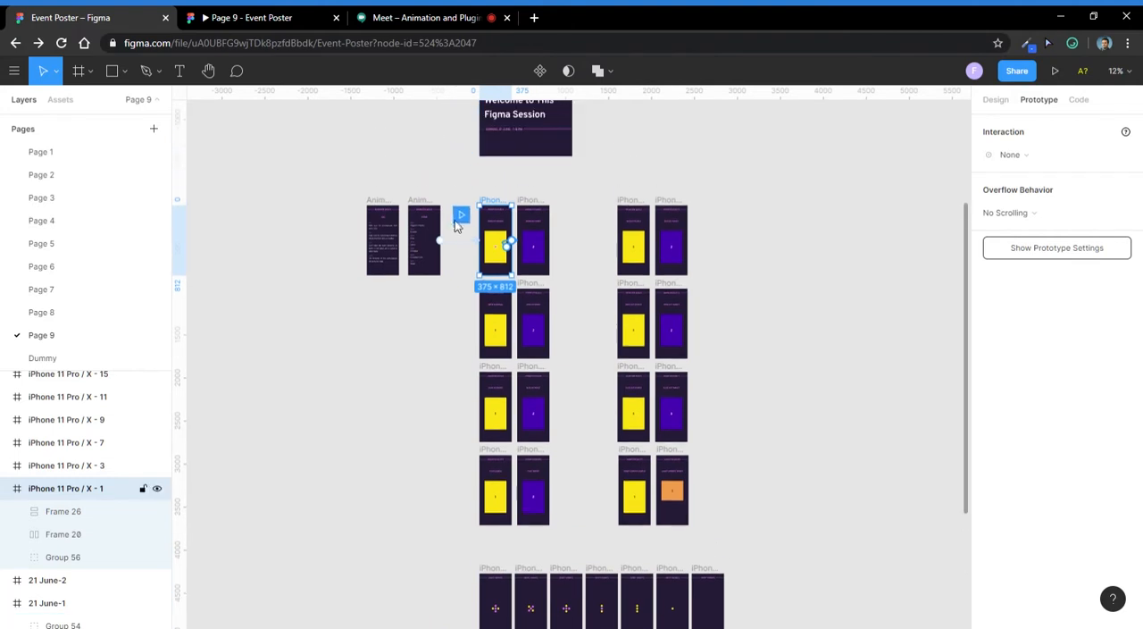
scroll(466, 196, up, 3)
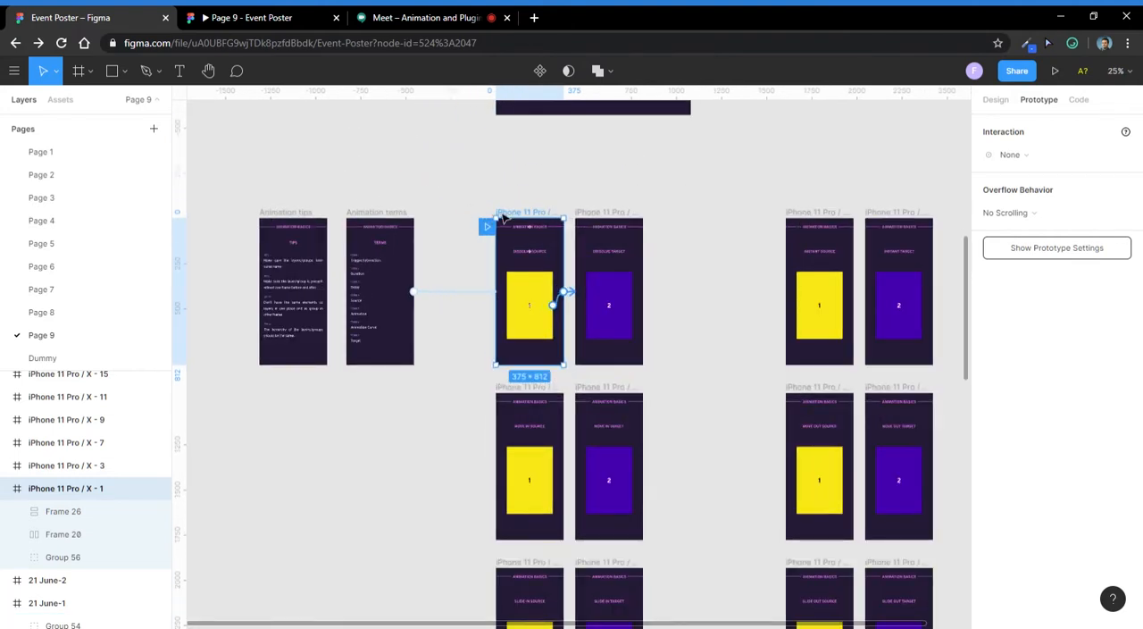
- Present the prototype from the Dissolve Source frame and play the Dissolve and Instant transitions through to Move In Source
click(1055, 71)
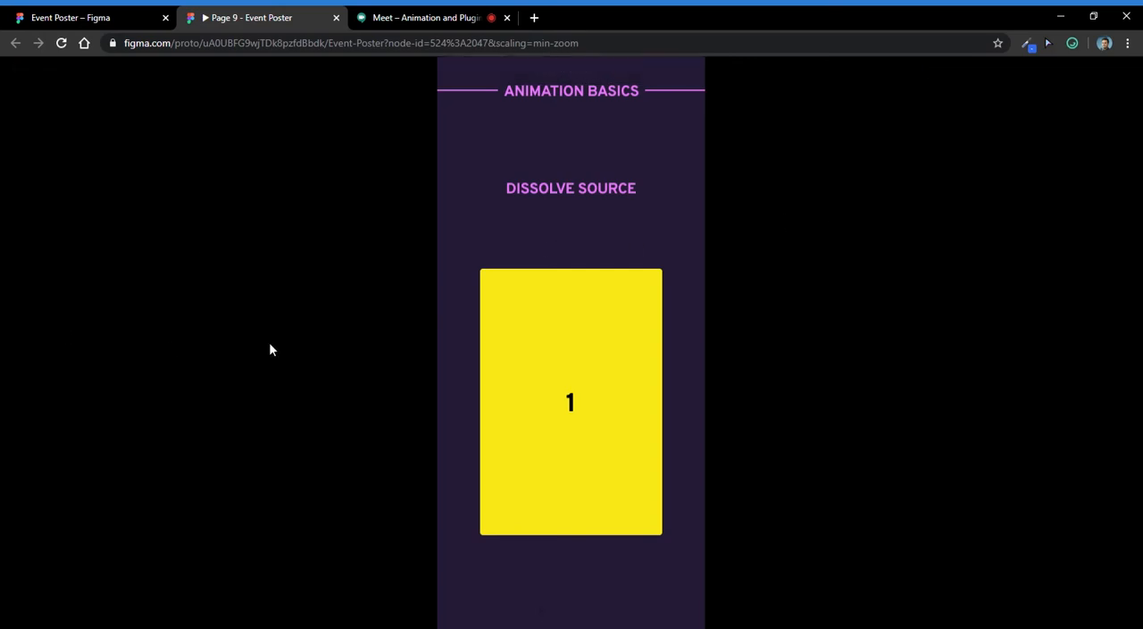
click(583, 363)
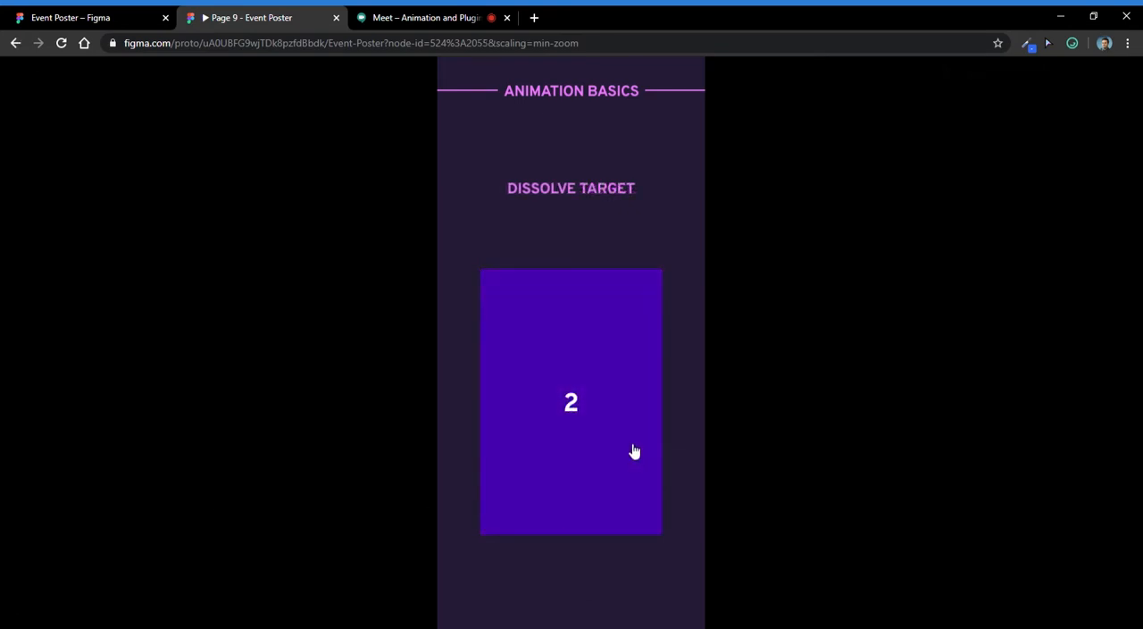
click(583, 358)
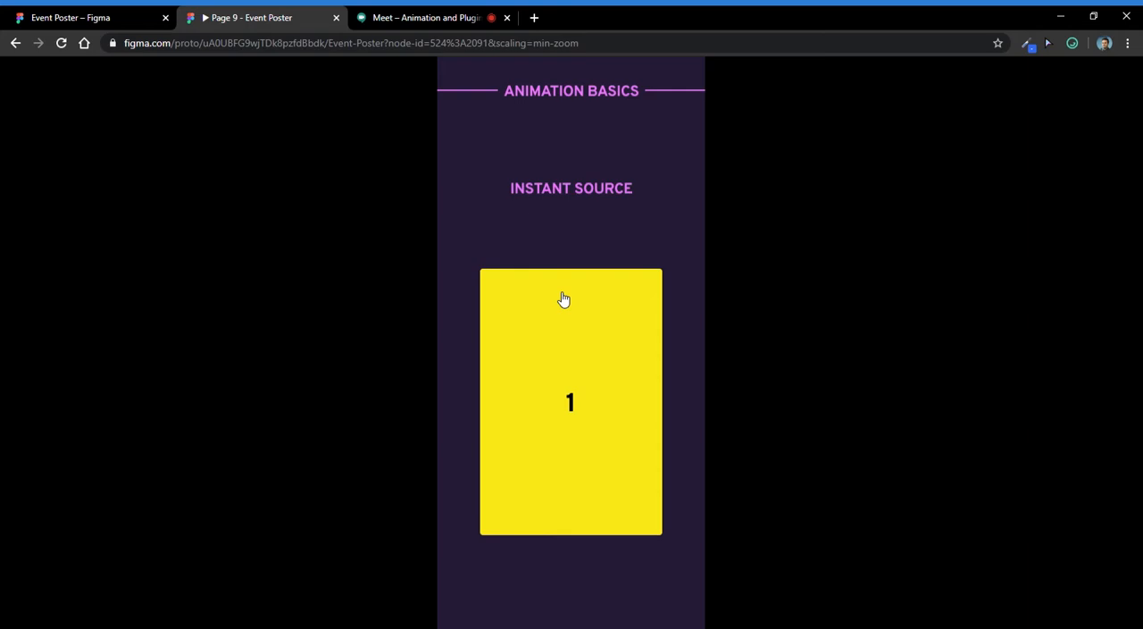
click(571, 347)
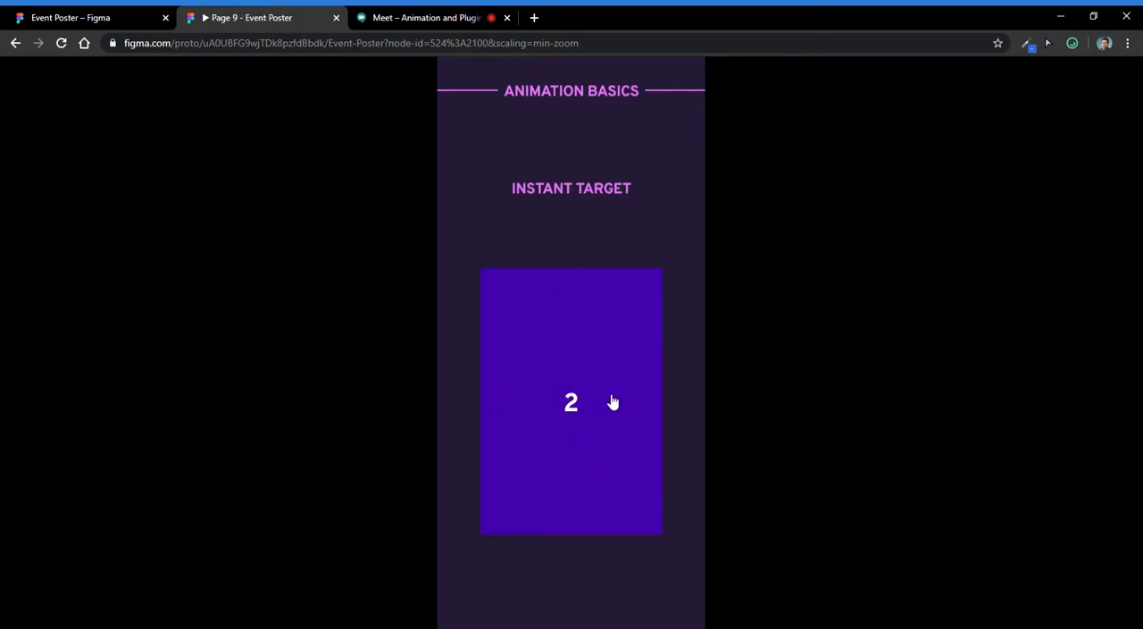
click(557, 328)
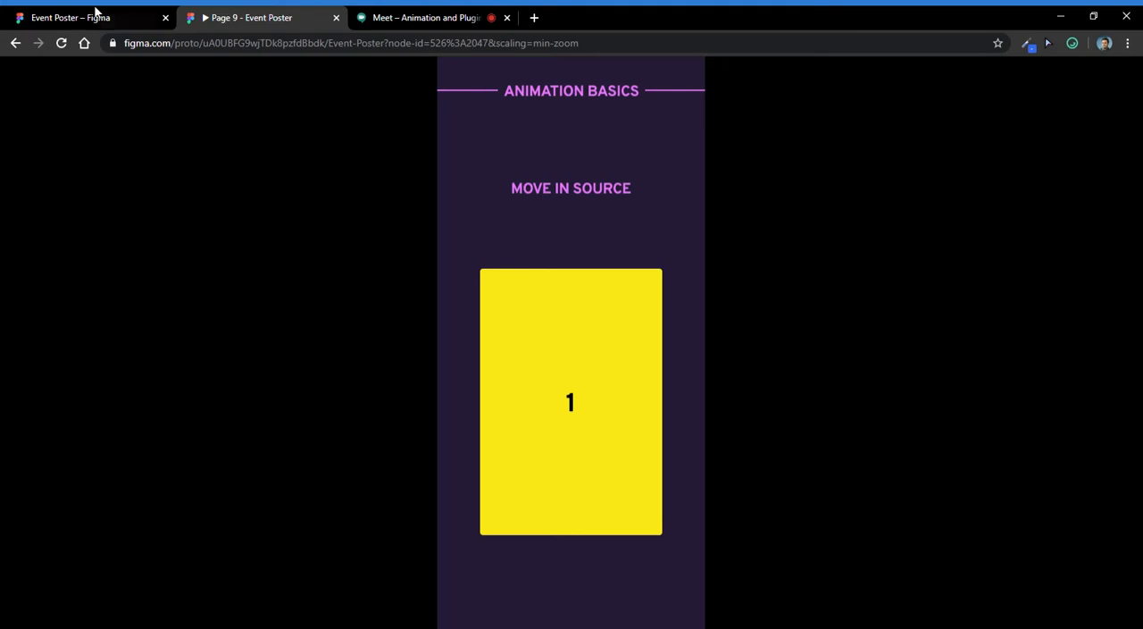
- Return to the design file and set the animation of the yellow card in the Move In Source frame to Move In
click(93, 18)
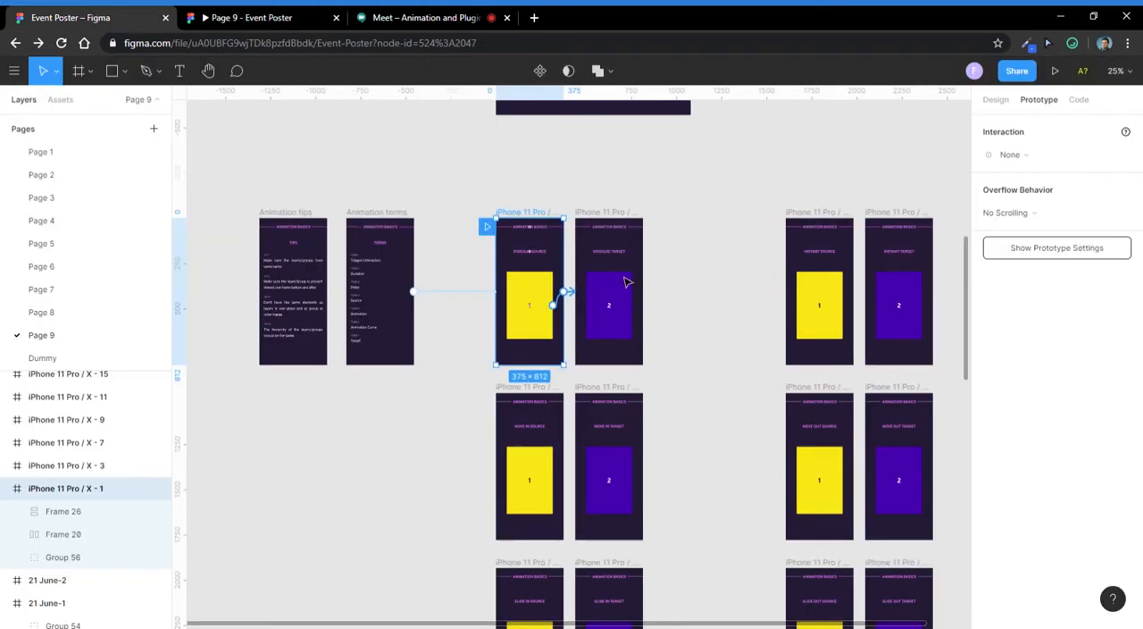
drag(694, 349, 437, 240)
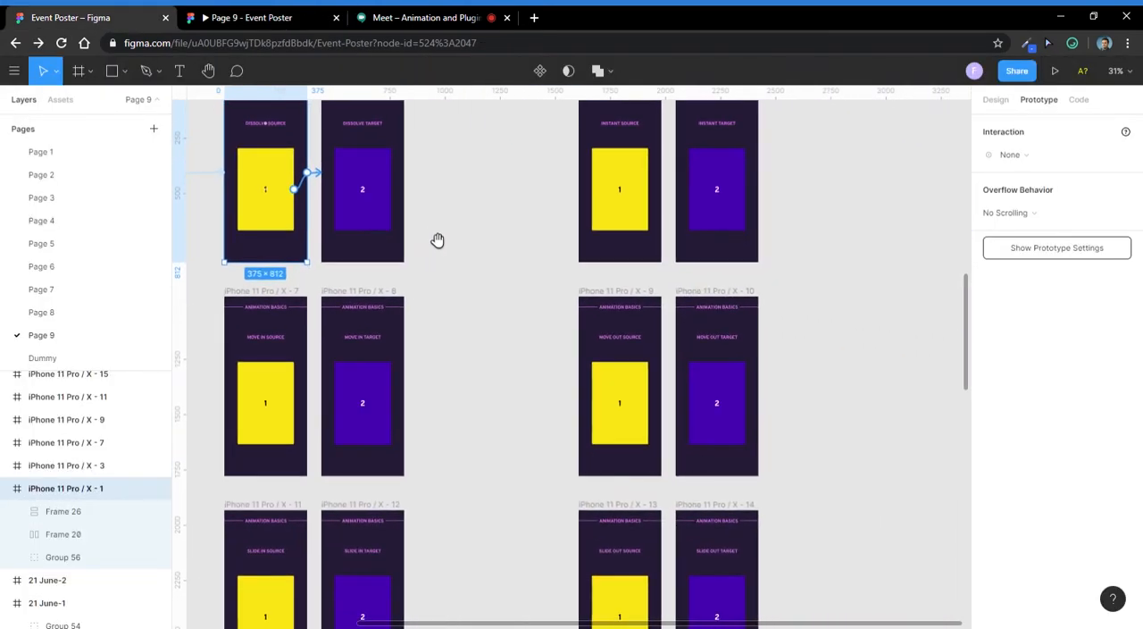
scroll(441, 246, down, 1)
drag(459, 317, 559, 282)
scroll(399, 290, up, 3)
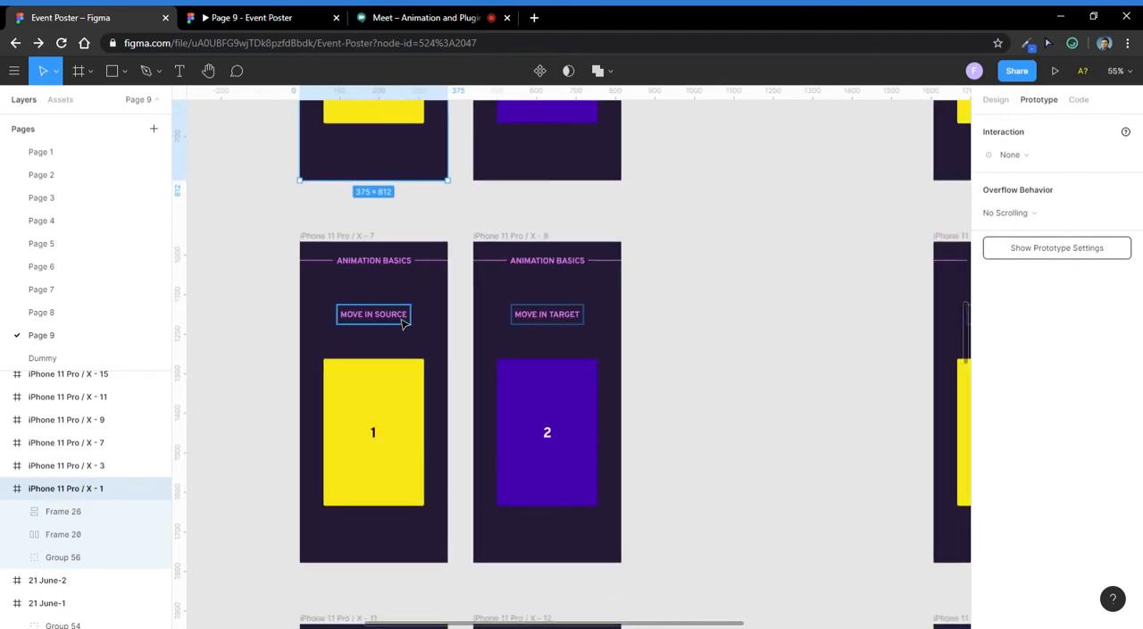
scroll(384, 312, down, 2)
click(420, 317)
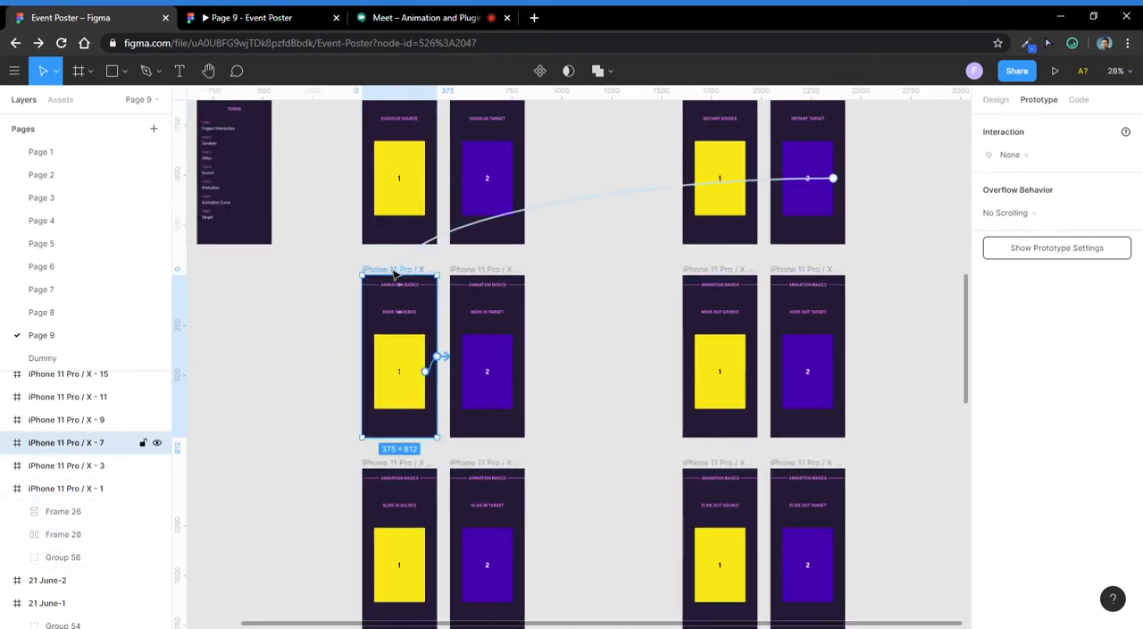
click(425, 393)
scroll(417, 371, up, 3)
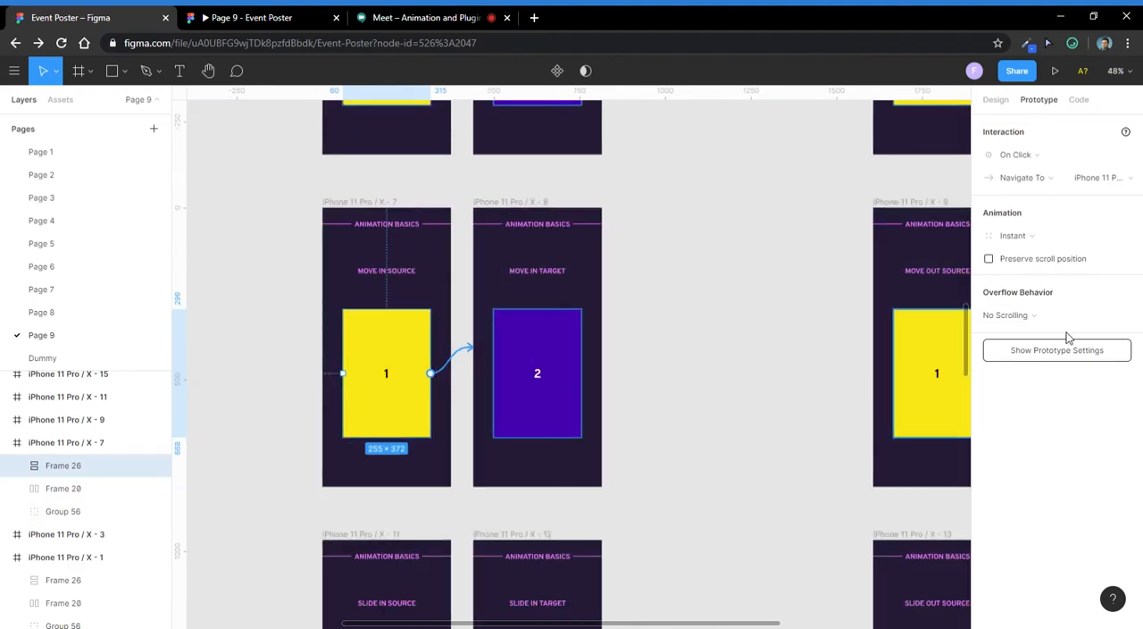
scroll(449, 273, down, 2)
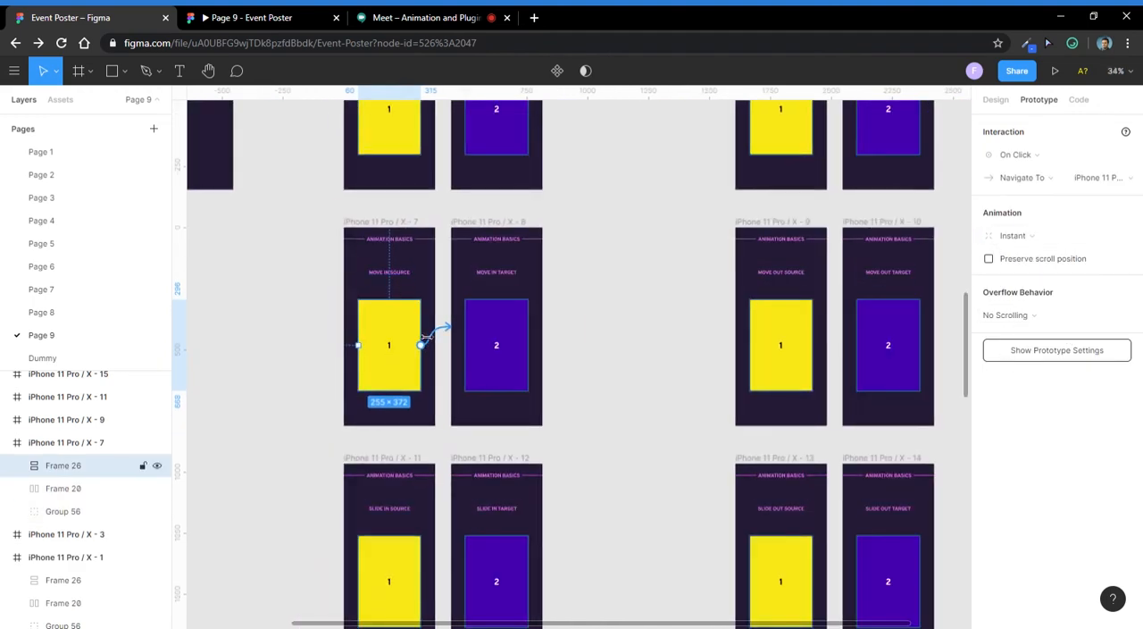
click(1040, 236)
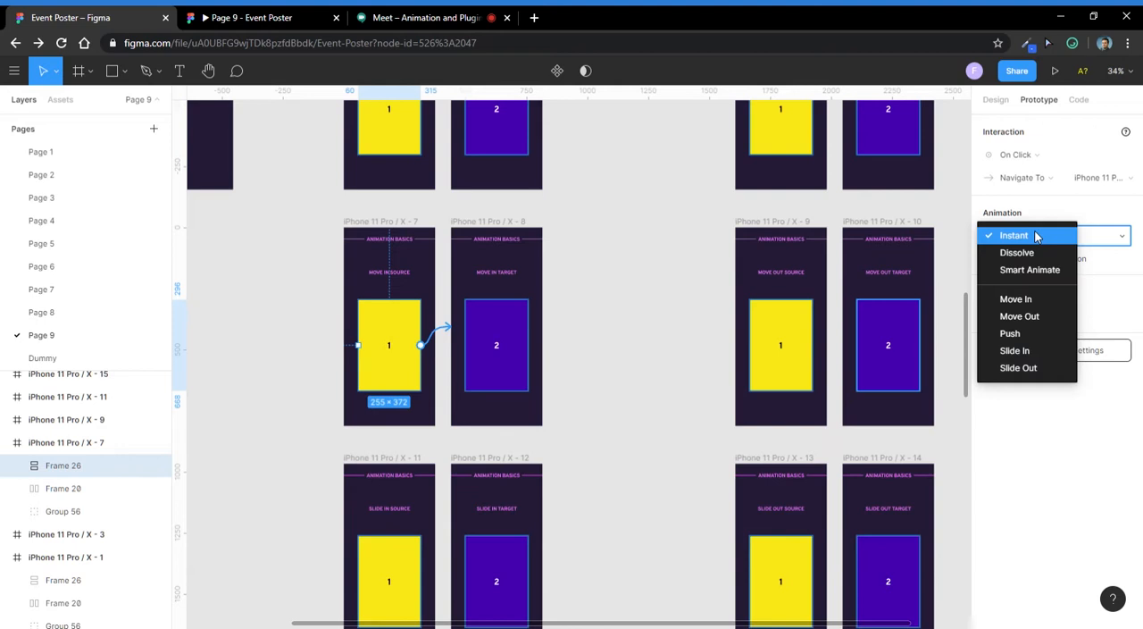
click(1036, 299)
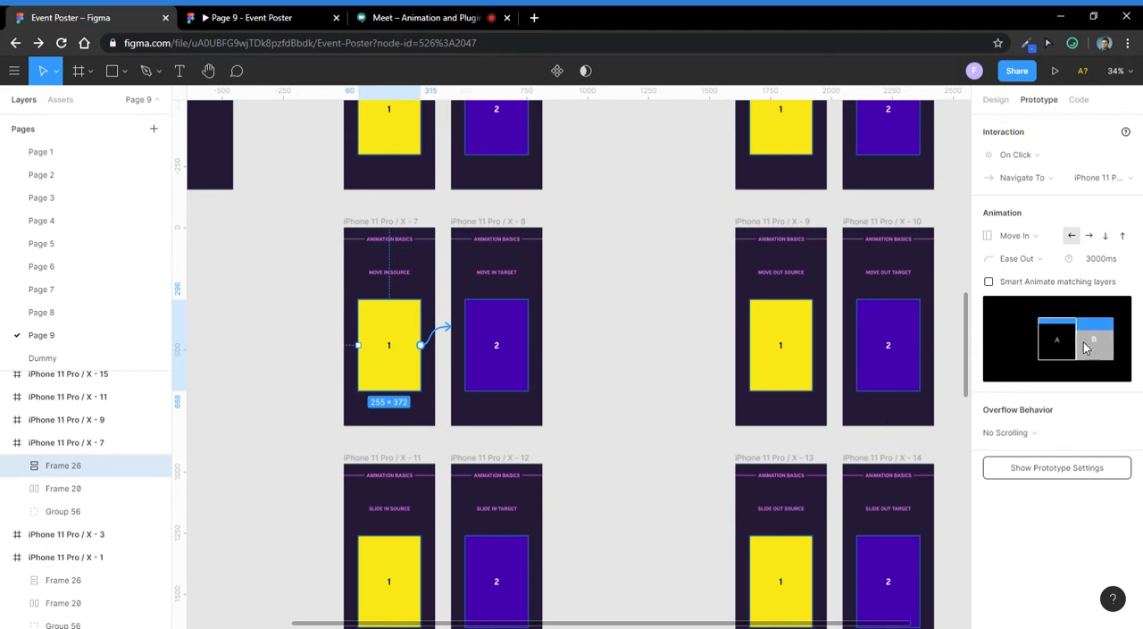
click(416, 15)
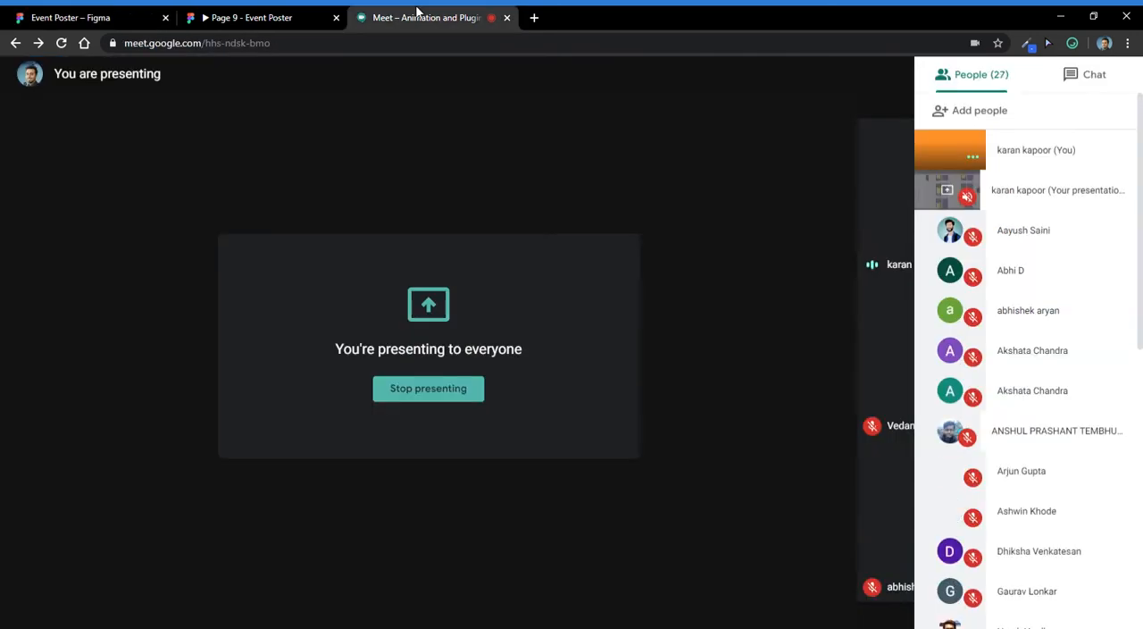
click(228, 14)
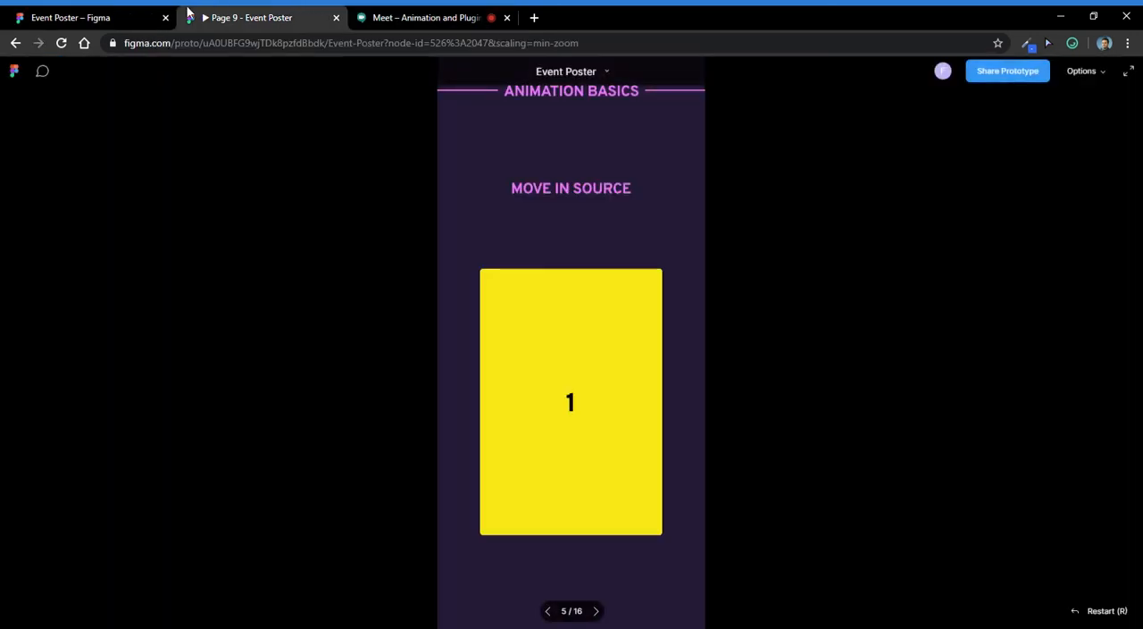
click(70, 17)
- Set the yellow card's Move In direction to right and its duration to 100 ms
click(1090, 237)
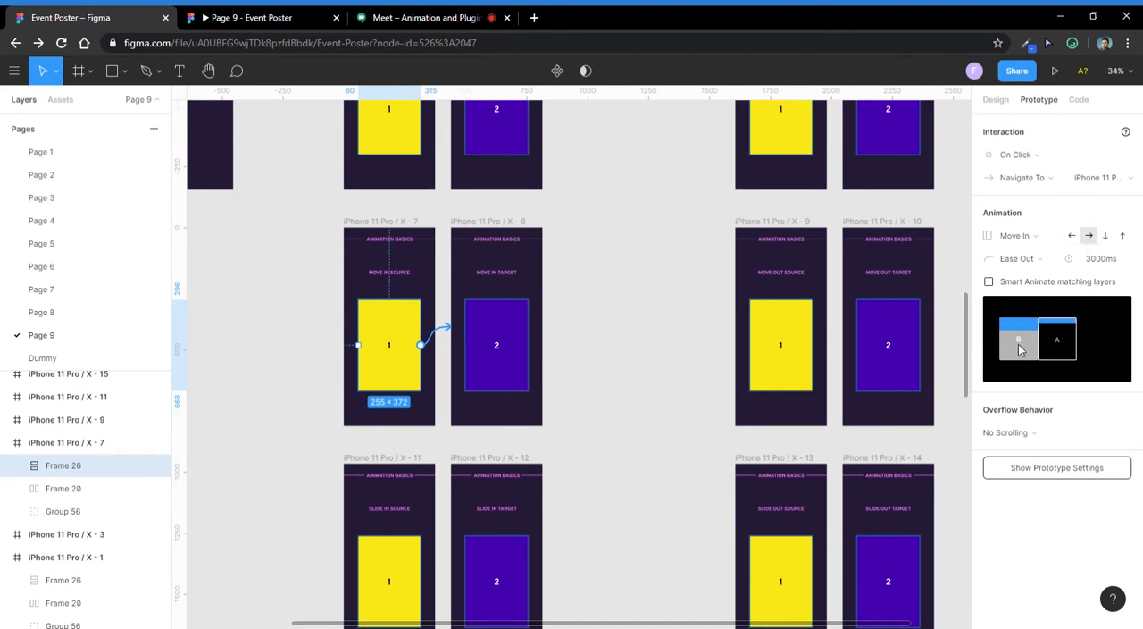
click(1097, 258)
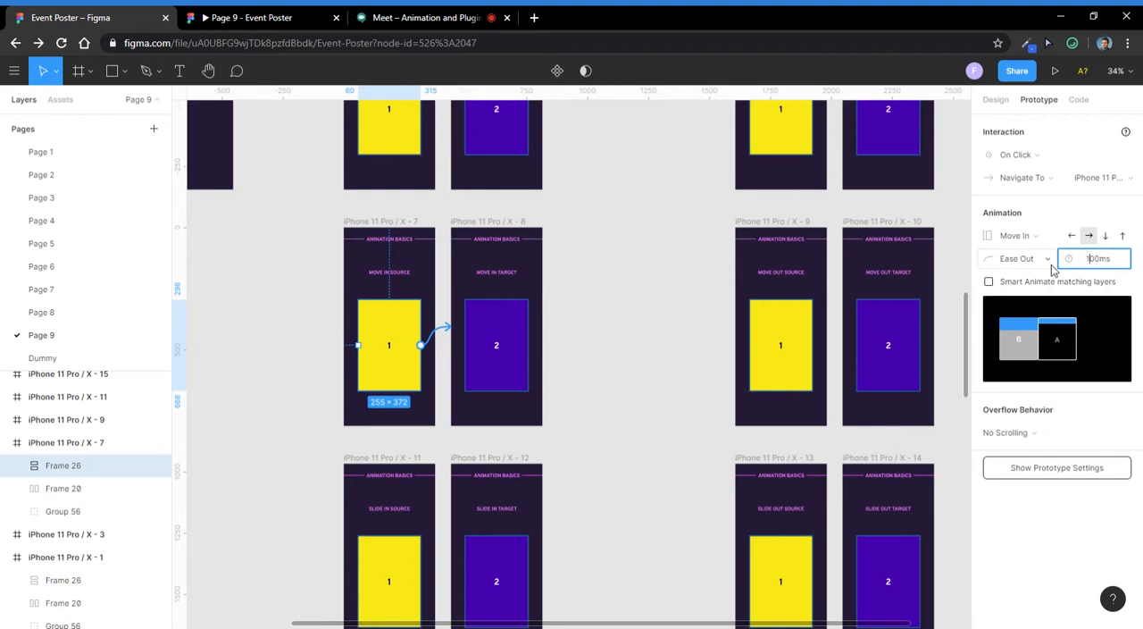
key(Return)
- Play the transition from Move In Source to Move In Target in the prototype preview and return to the design file
click(260, 14)
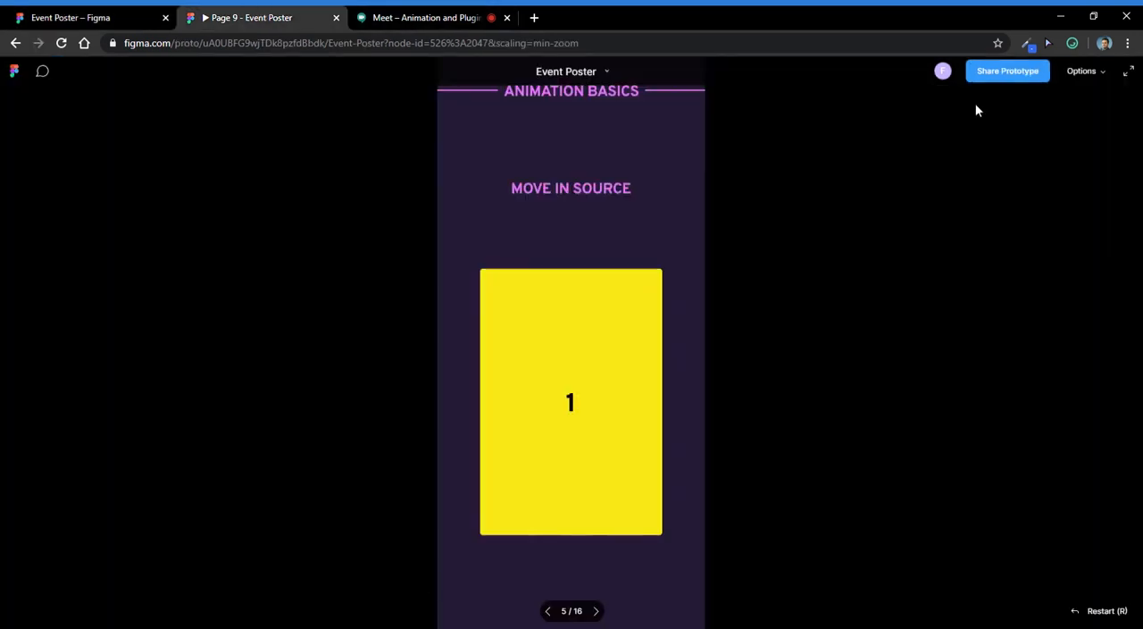
click(584, 328)
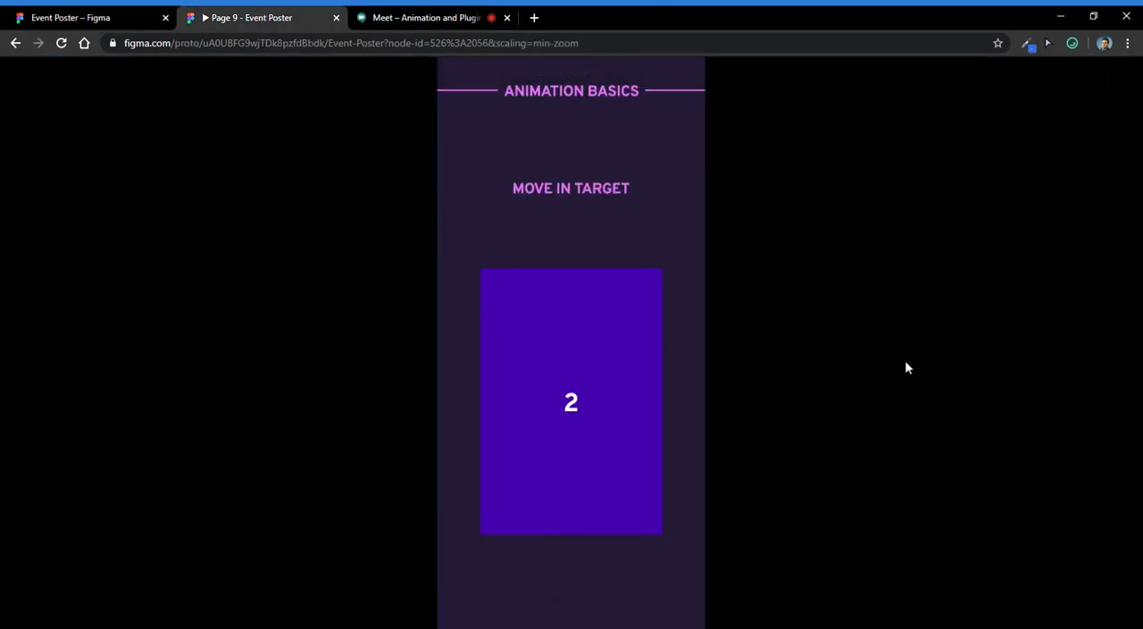
click(89, 17)
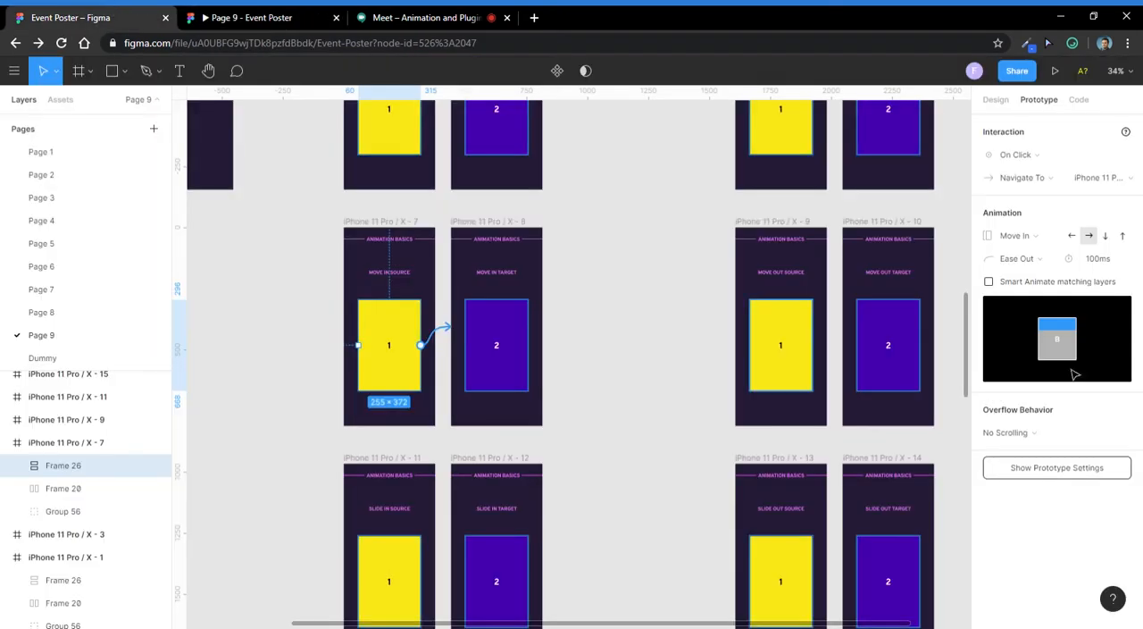
- Set the yellow card's Move In duration to 1000 ms and its direction to down
click(1092, 260)
click(1093, 267)
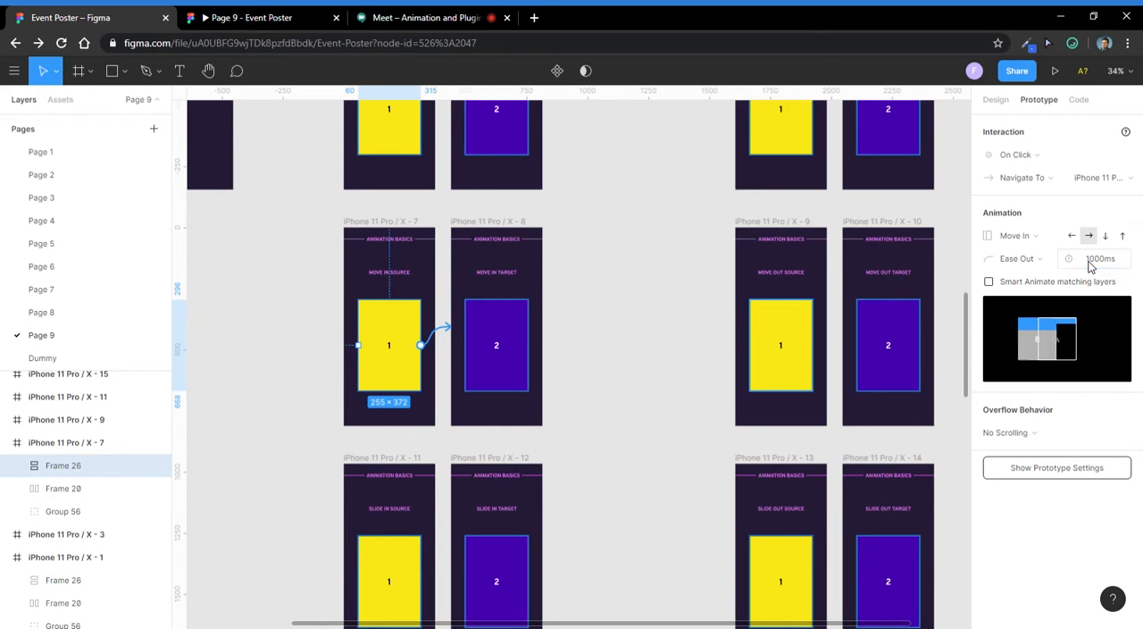
click(1105, 234)
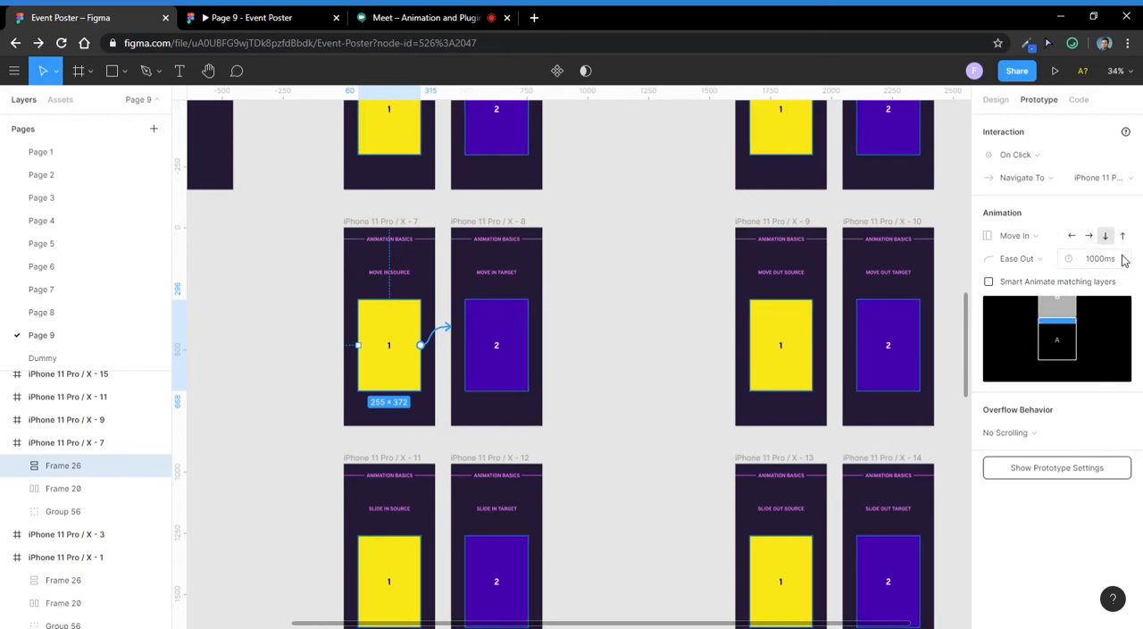
- Step the prototype preview back to Move In Source and replay the downward Move In transition
click(217, 16)
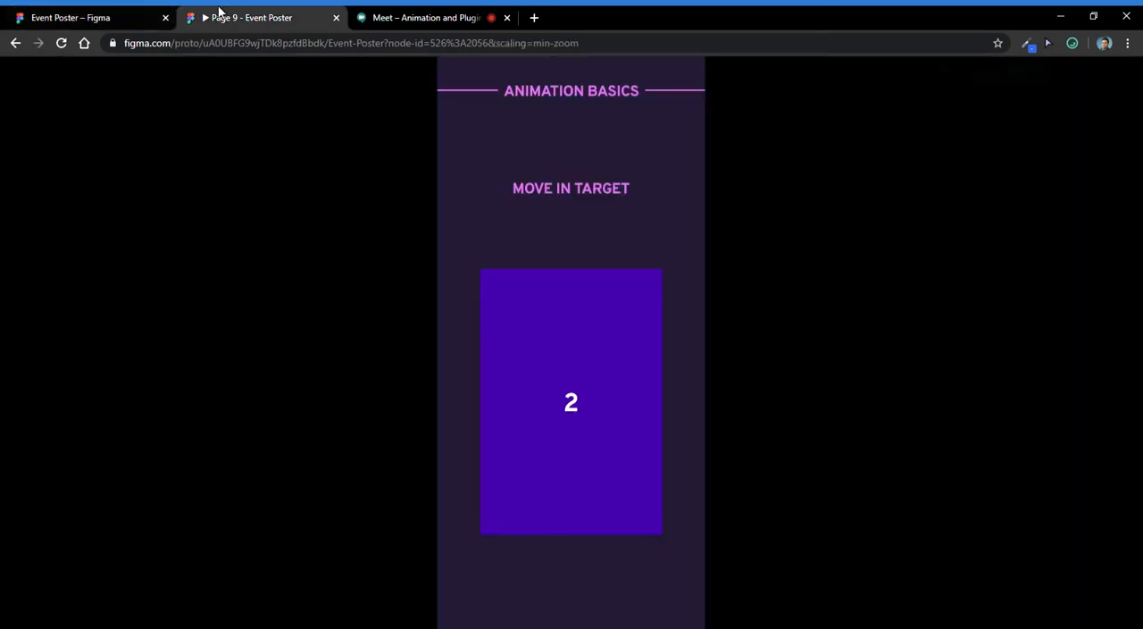
click(551, 610)
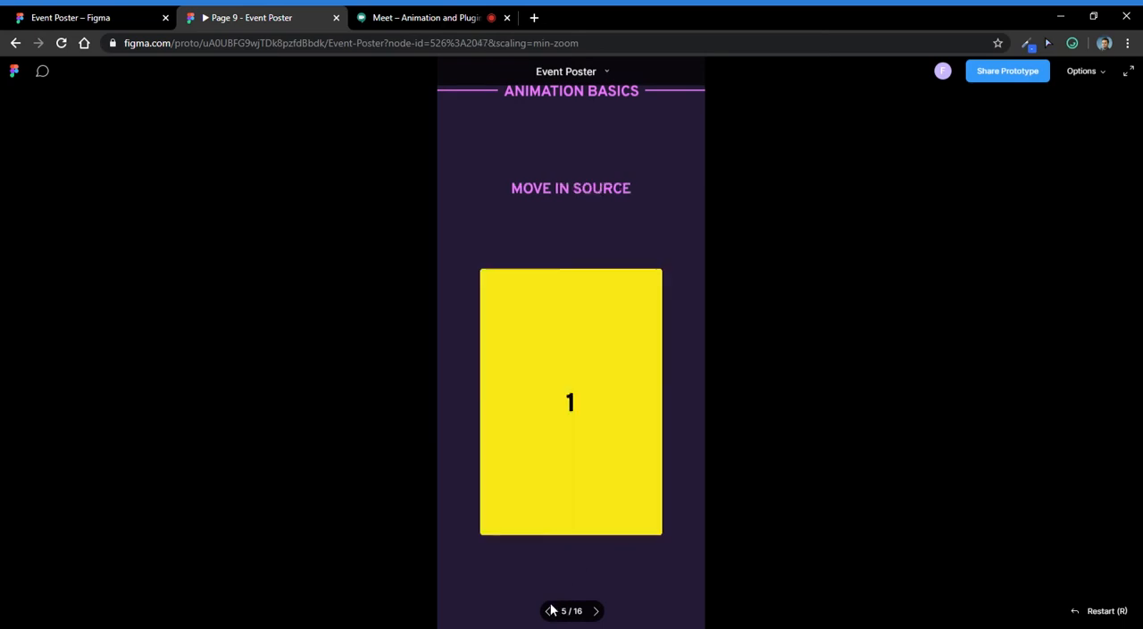
click(554, 446)
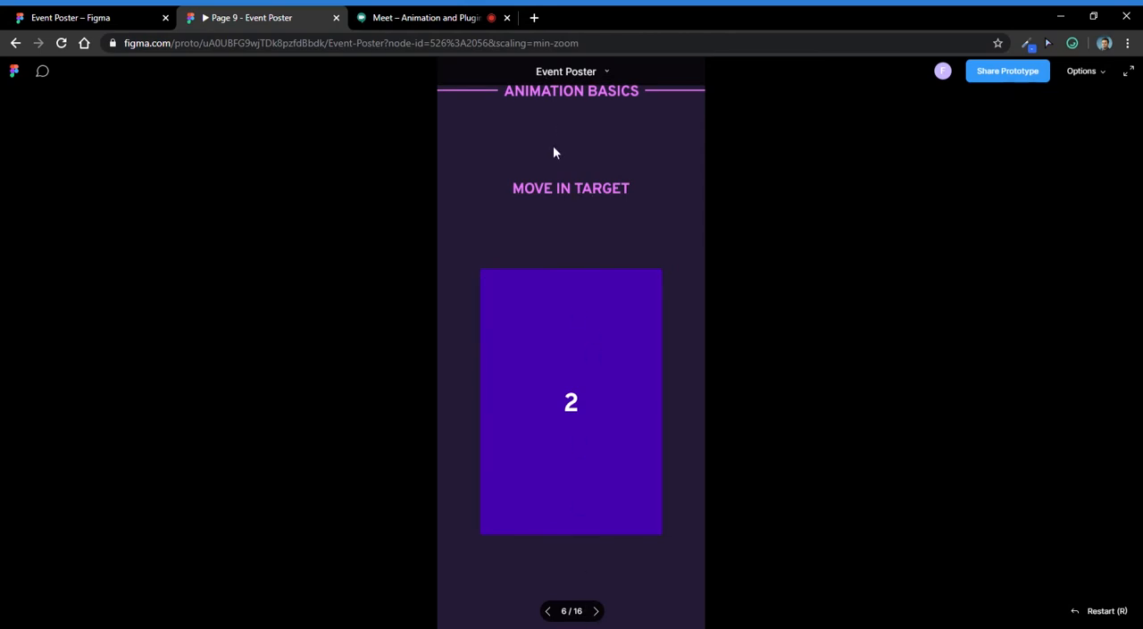
click(388, 14)
- Return to the design file and set the Move Out duration of the yellow card in Move Out Source to 1000 ms
click(54, 16)
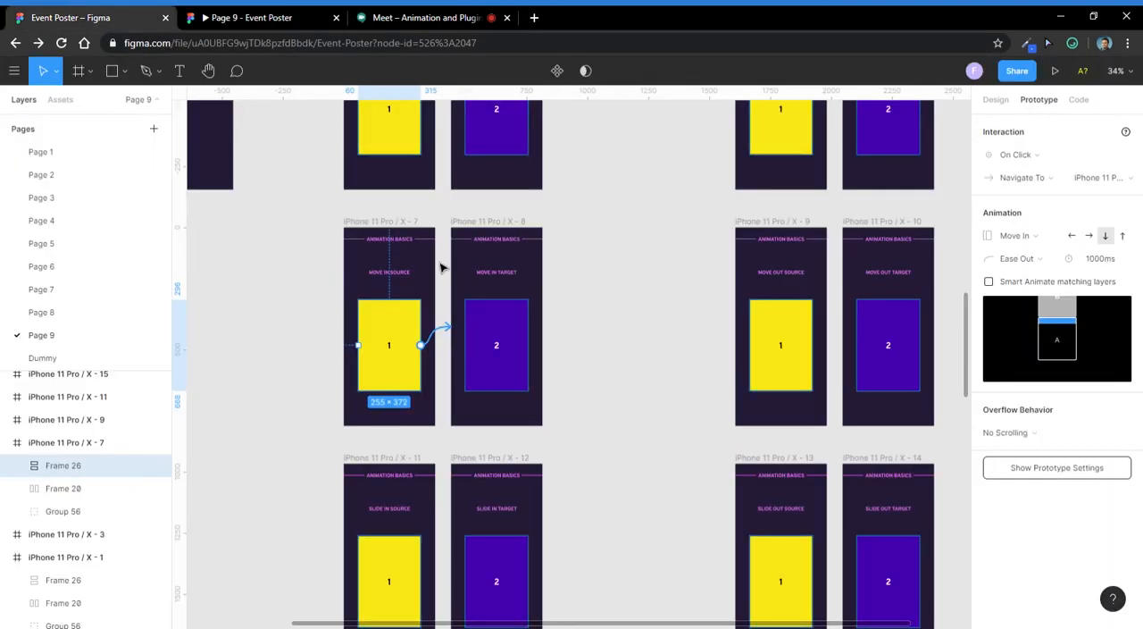
scroll(496, 314, down, 1)
click(719, 232)
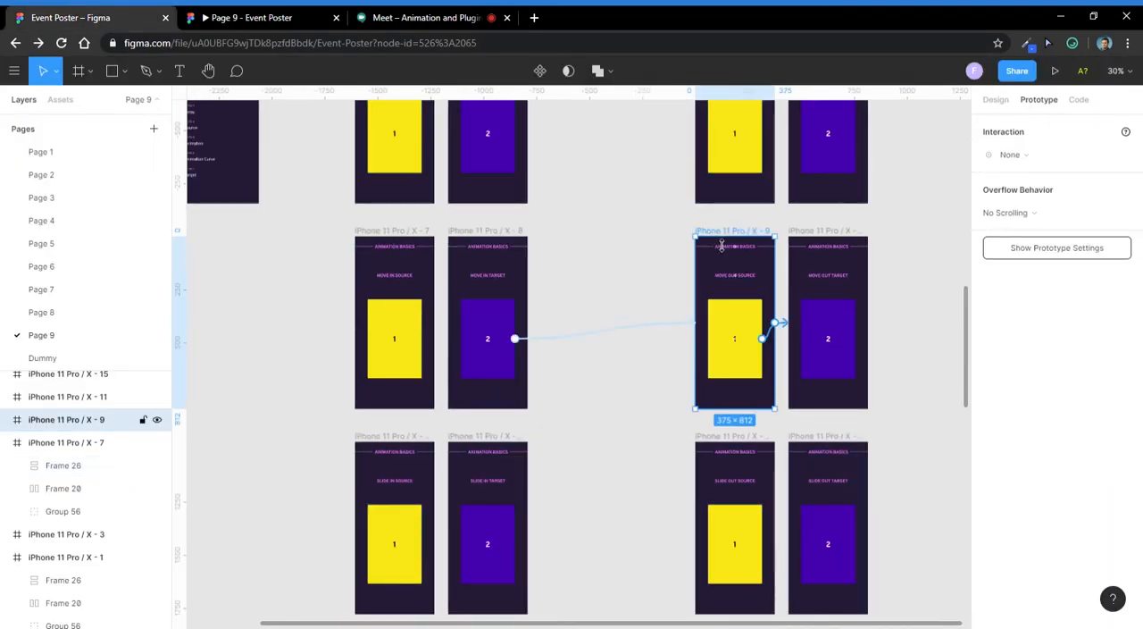
drag(722, 233, 560, 188)
scroll(560, 188, up, 2)
click(599, 339)
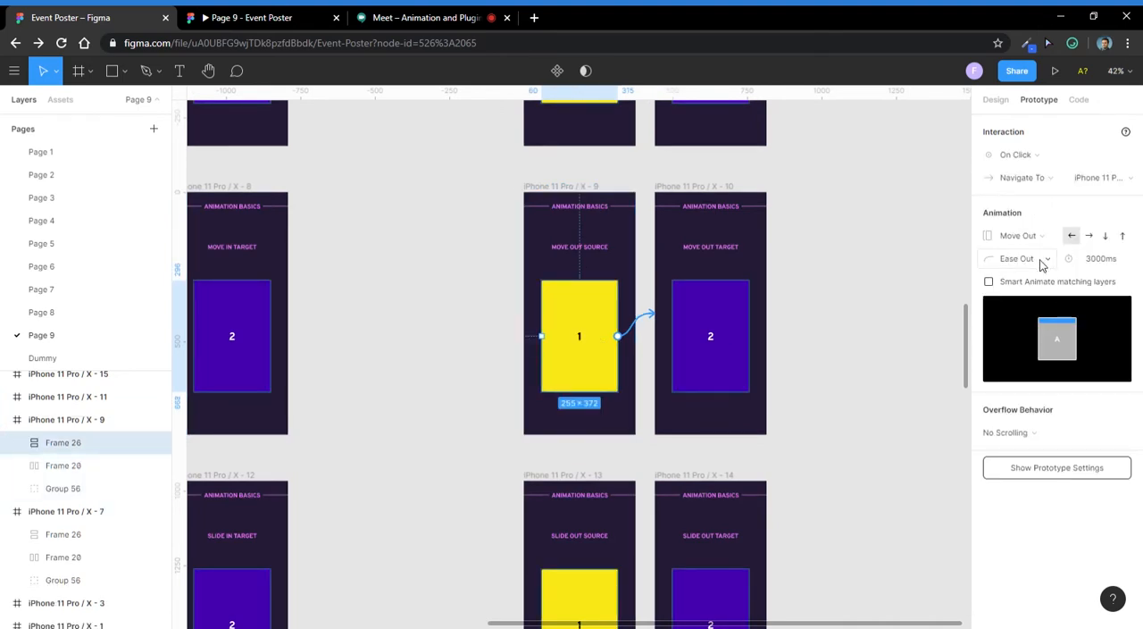
click(1091, 260)
click(1086, 259)
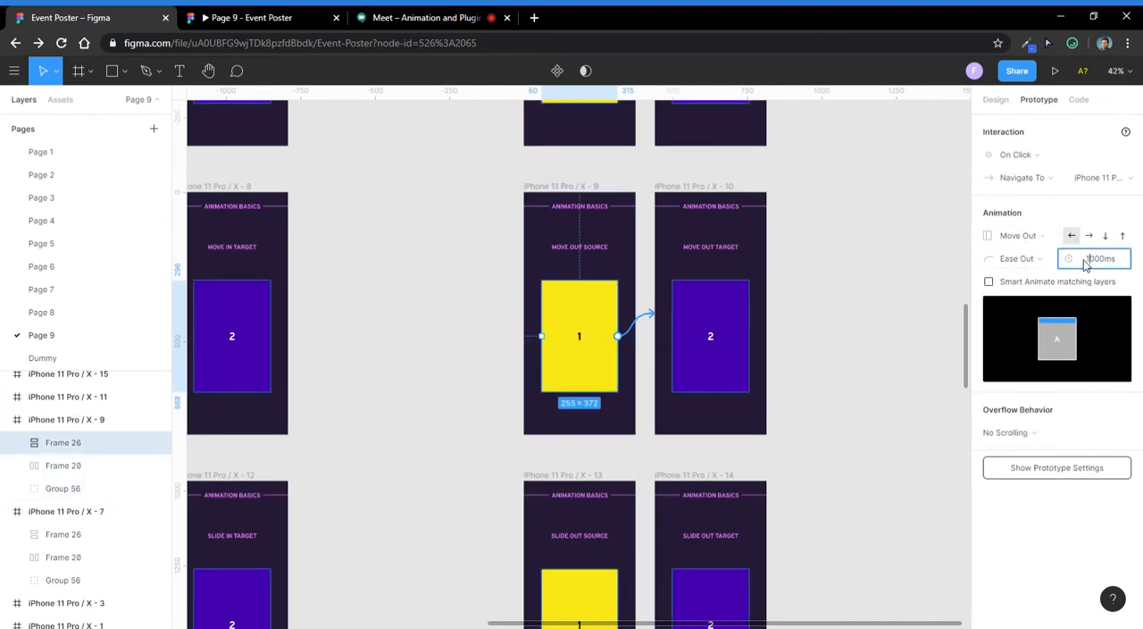
key(Return)
- Compare the animation settings of the yellow cards in the Move In Source and Move Out Source frames
scroll(481, 274, down, 1)
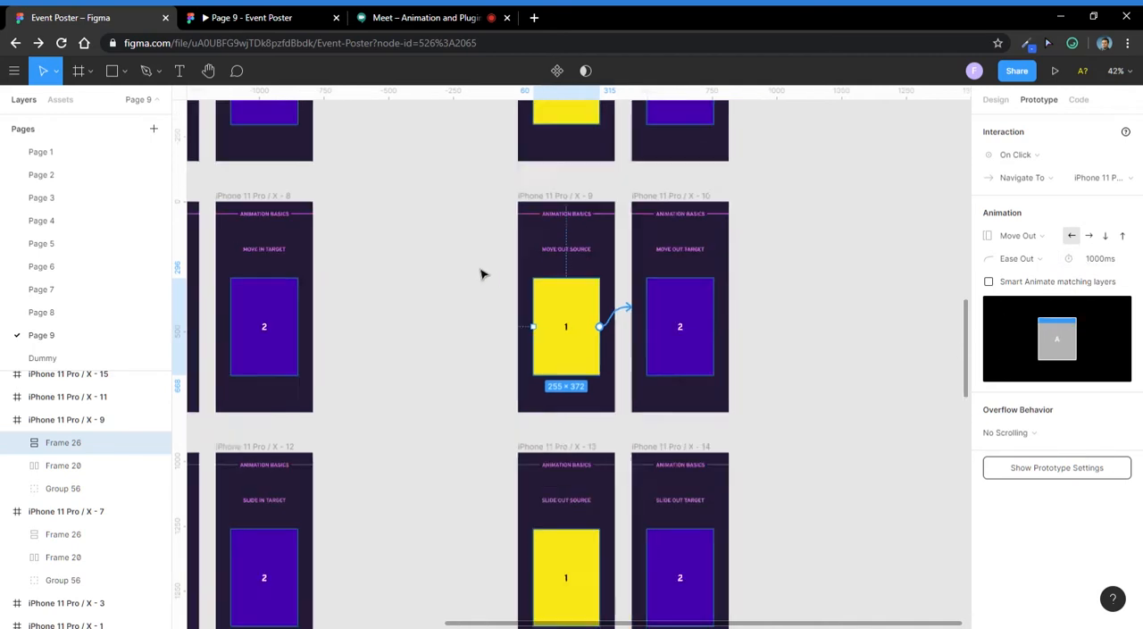
scroll(481, 274, down, 2)
click(125, 511)
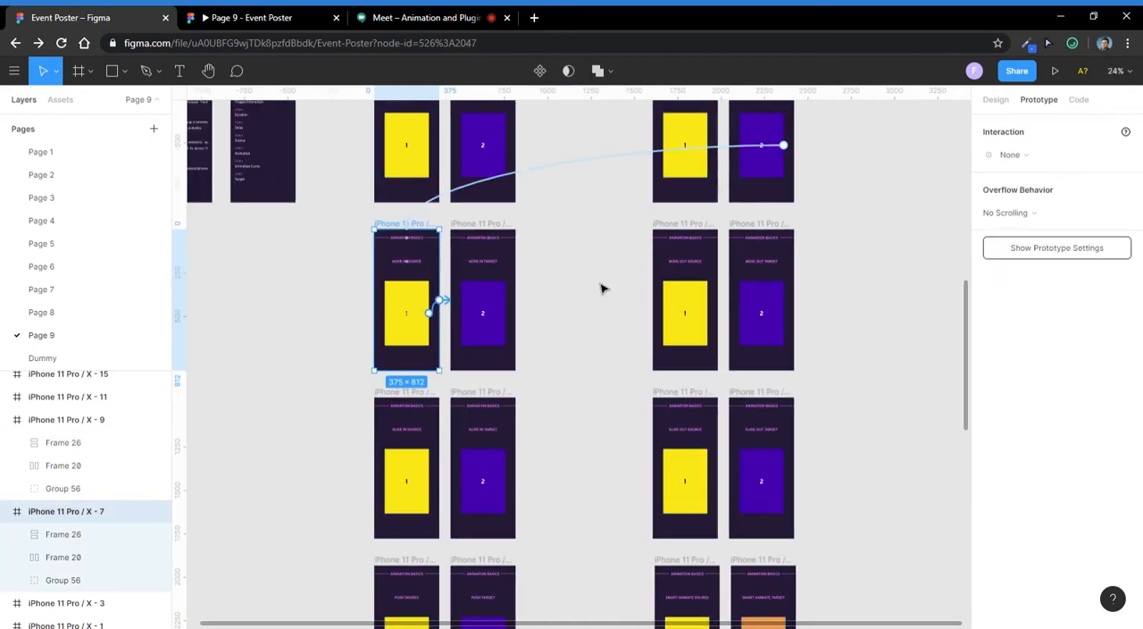
click(419, 314)
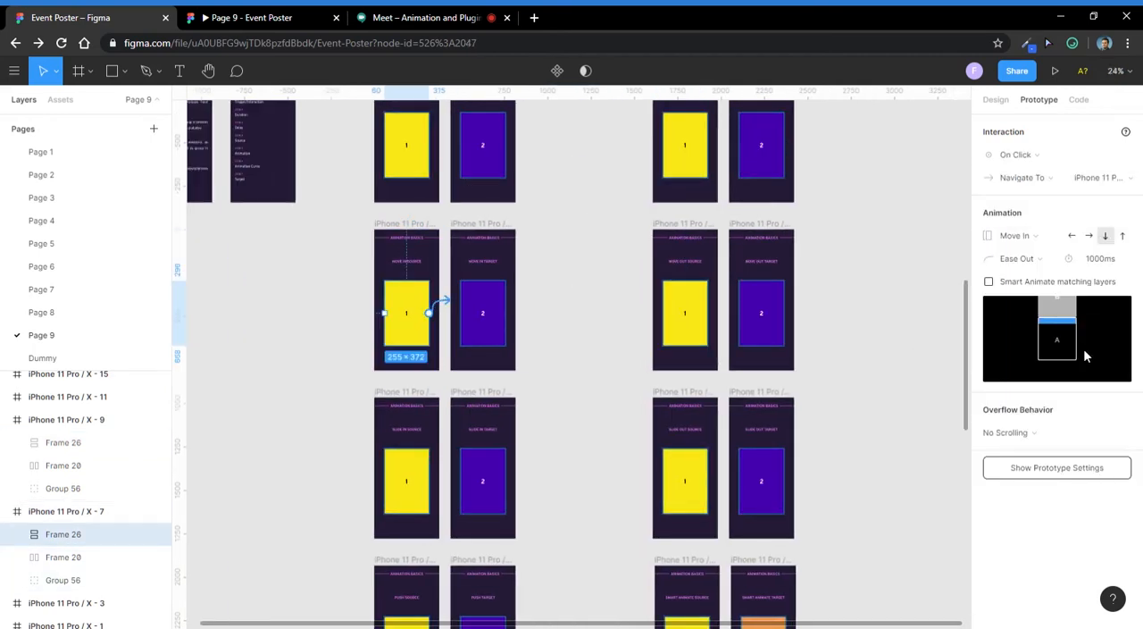
click(685, 234)
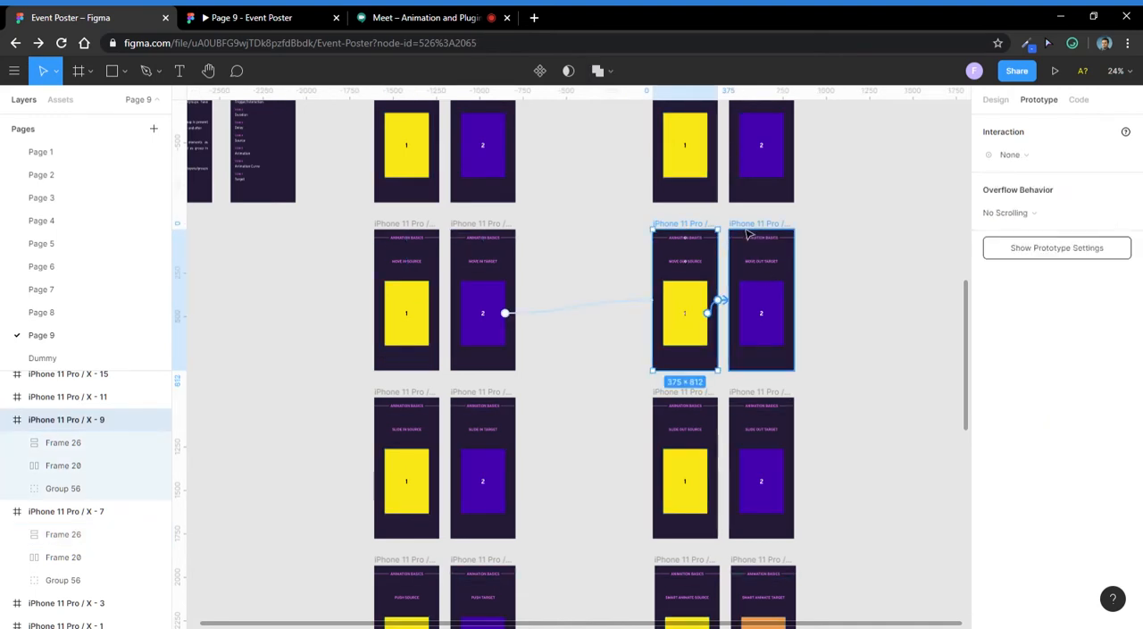
scroll(742, 232, up, 5)
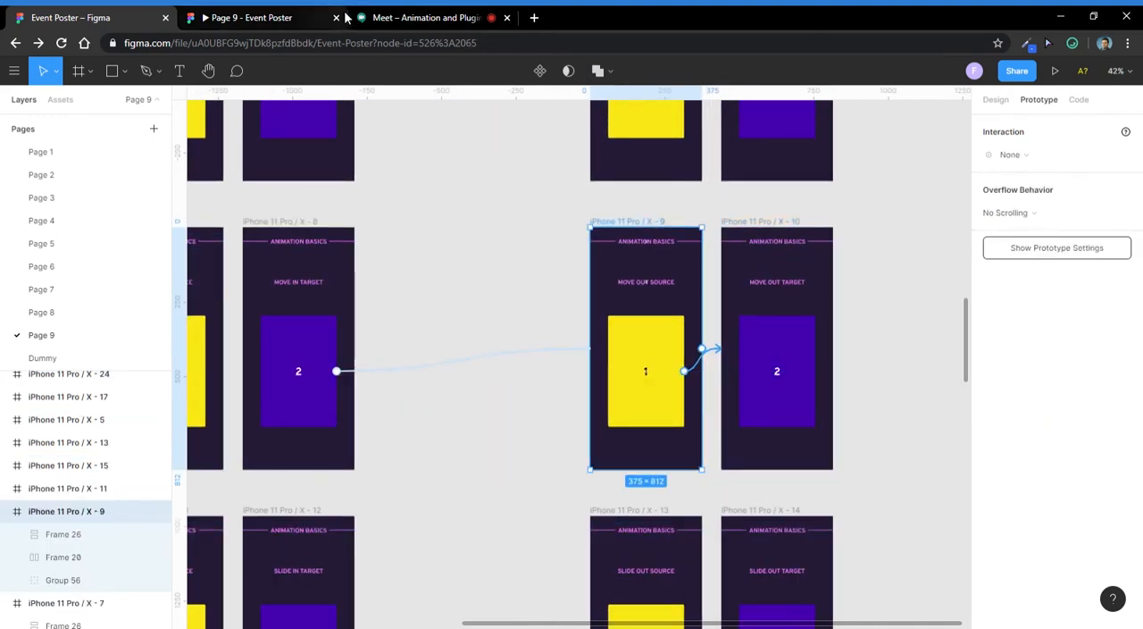
click(679, 368)
- Play the transition from Move Out Source to Move Out Target in the prototype preview and return to the design file
click(234, 17)
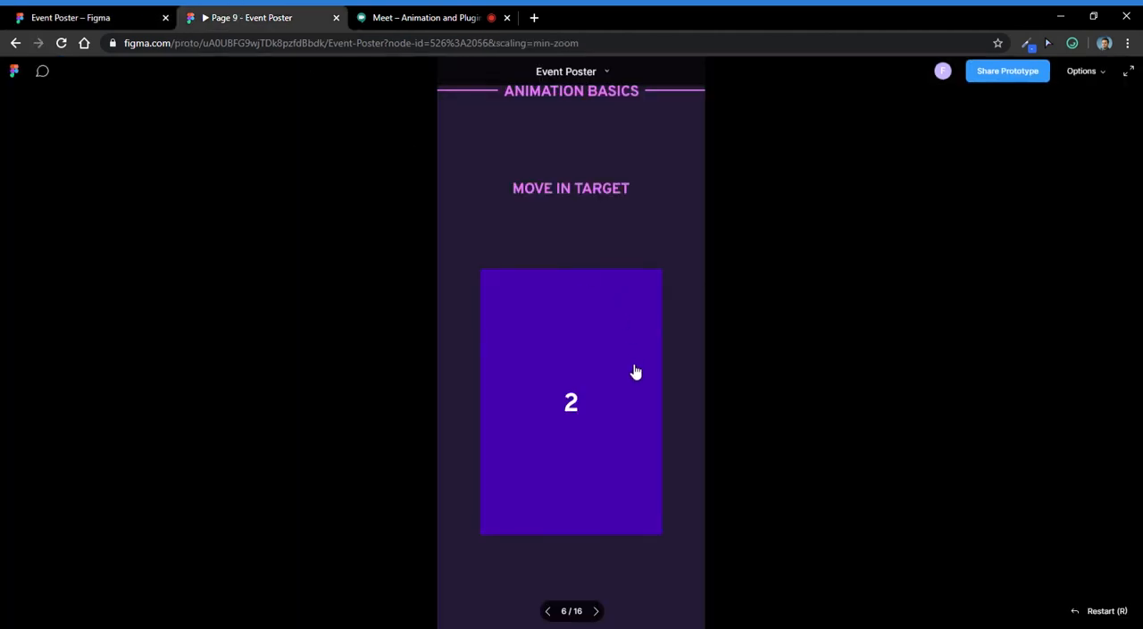
click(569, 452)
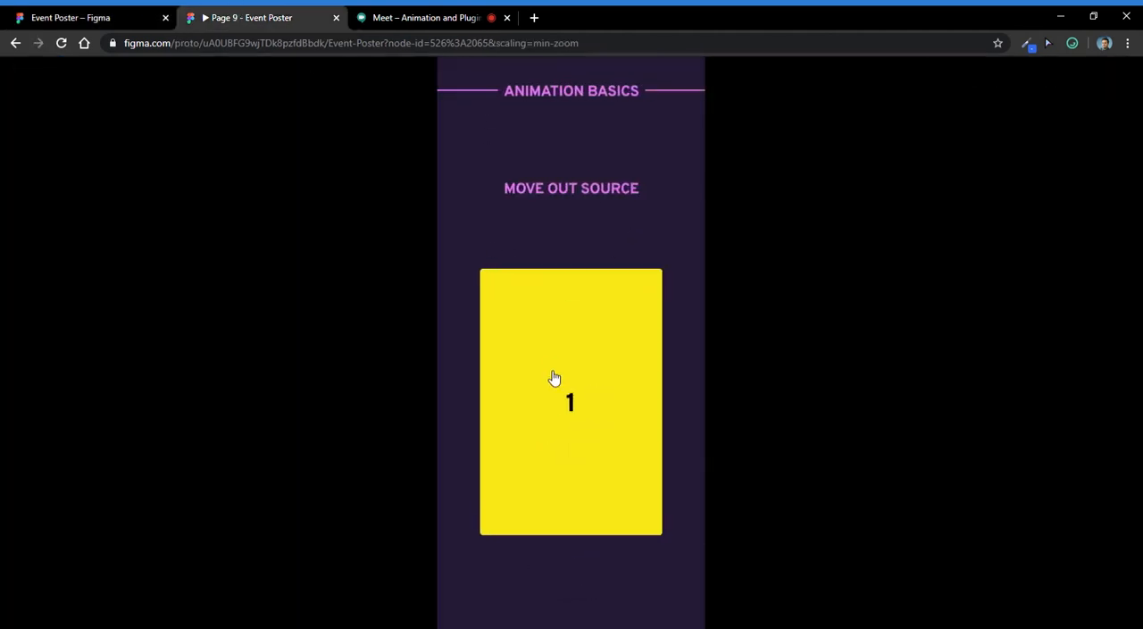
click(640, 375)
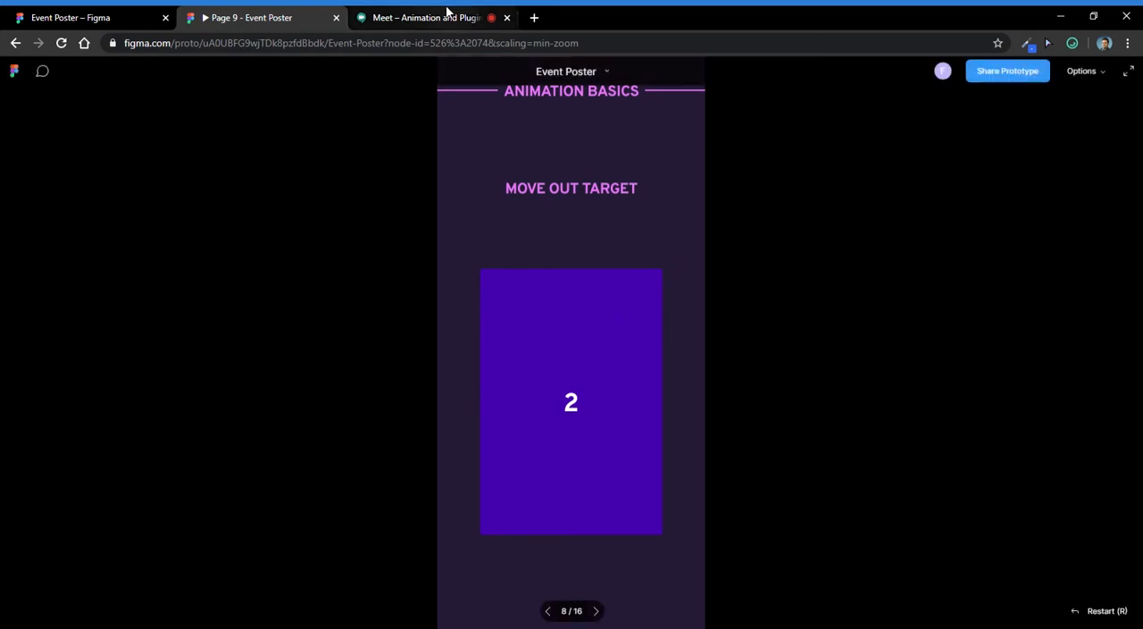
click(446, 13)
click(90, 17)
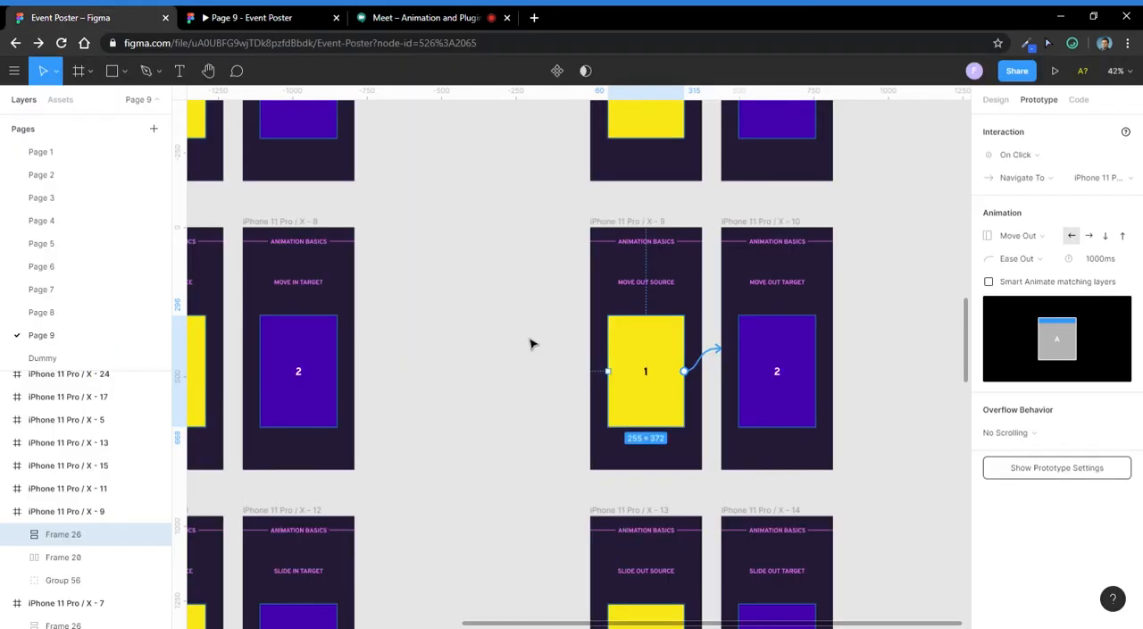
- Set the Slide In duration of the yellow card in the Slide In Source frame to 1000 ms
scroll(500, 332, down, 2)
drag(759, 387, 906, 256)
scroll(418, 396, up, 5)
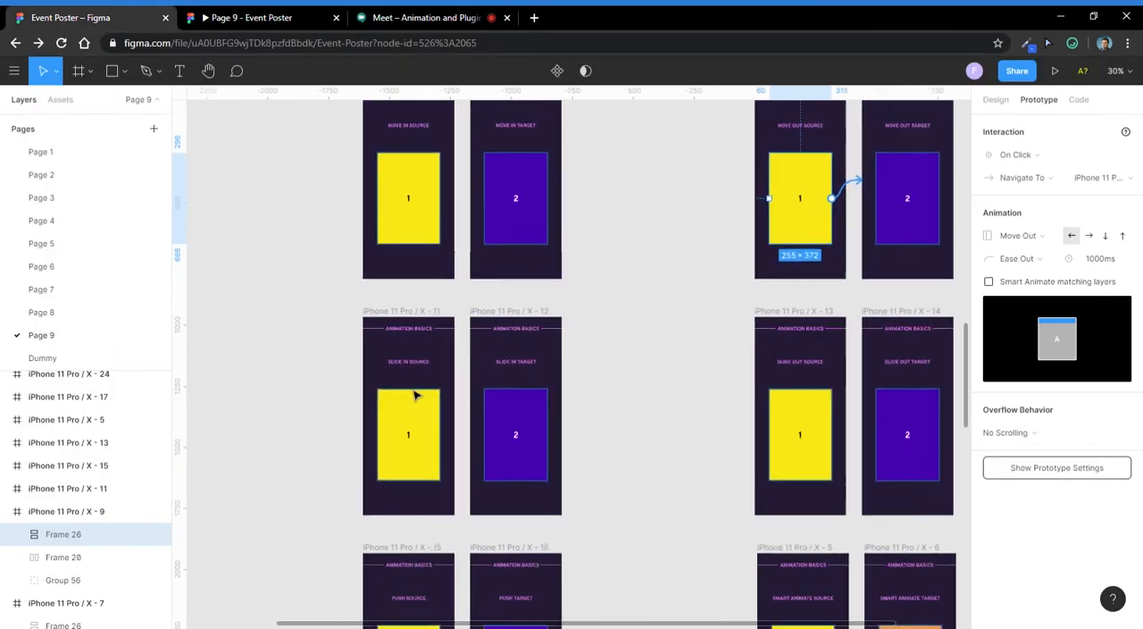
click(438, 416)
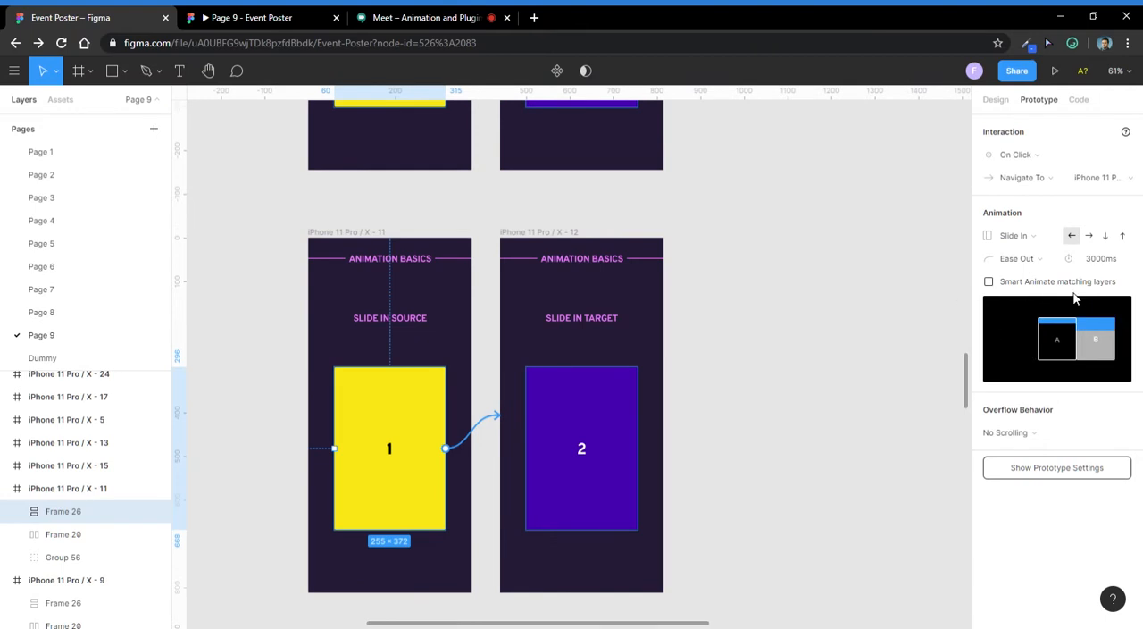
click(1018, 246)
click(893, 254)
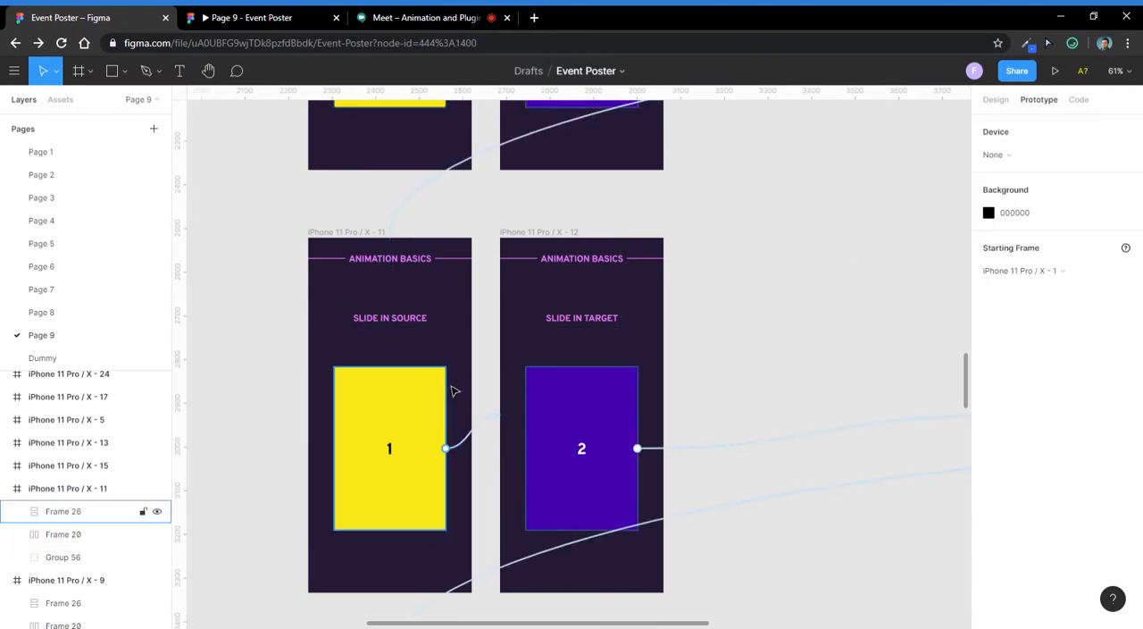
click(411, 445)
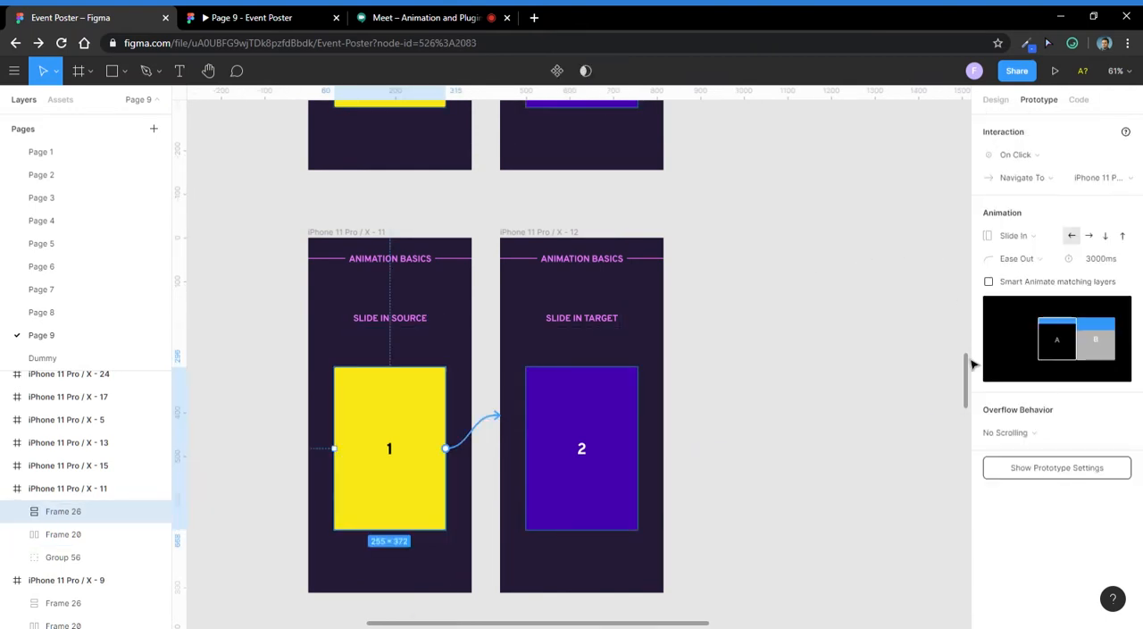
click(1093, 263)
click(1096, 266)
key(Return)
- Play the Slide In Source to Slide In Target transition twice in the prototype preview and advance to Slide Out Source
click(367, 235)
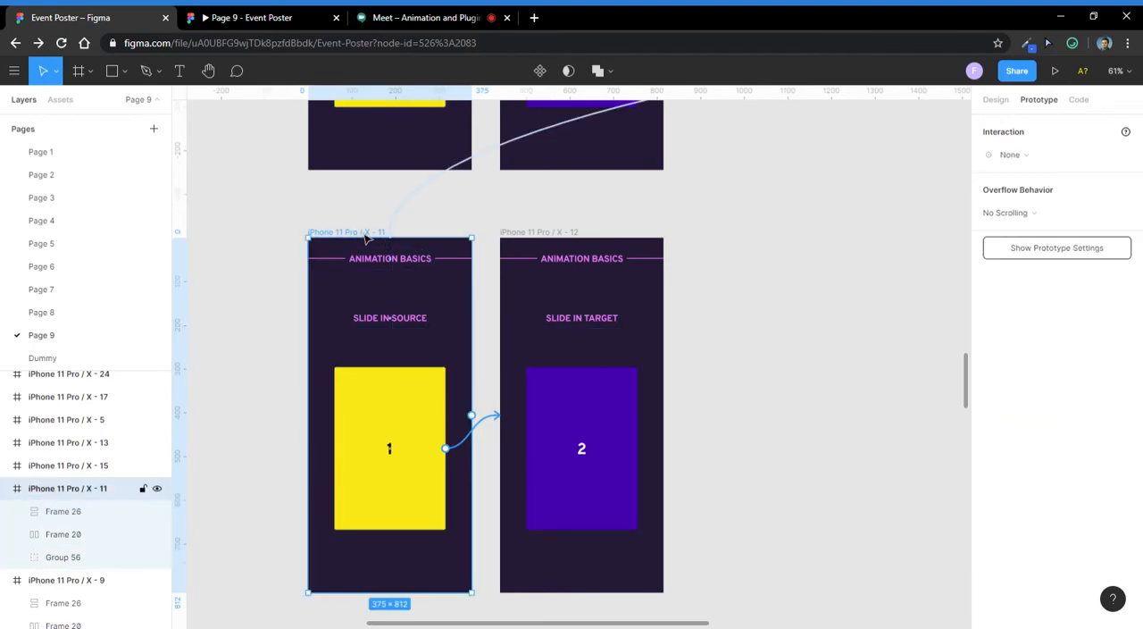
click(444, 398)
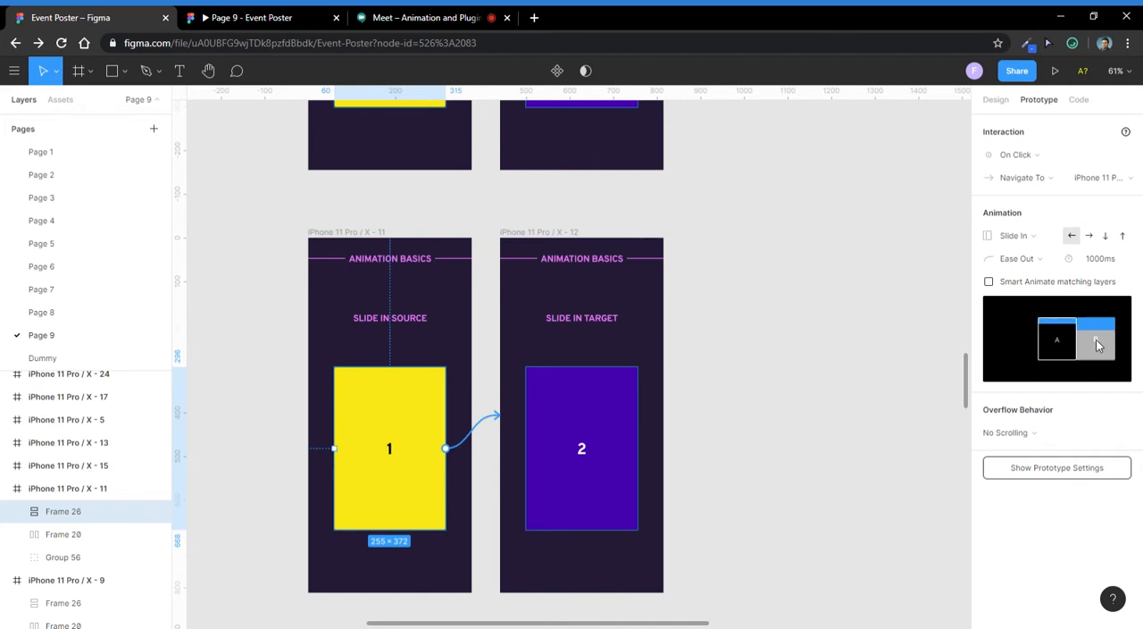
click(240, 17)
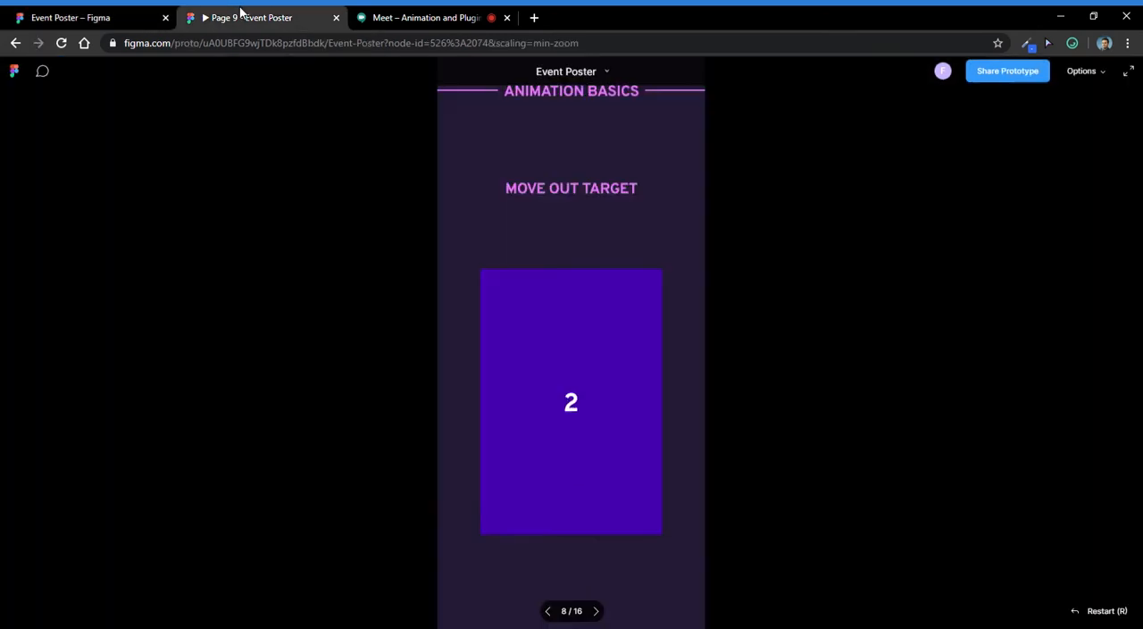
click(596, 611)
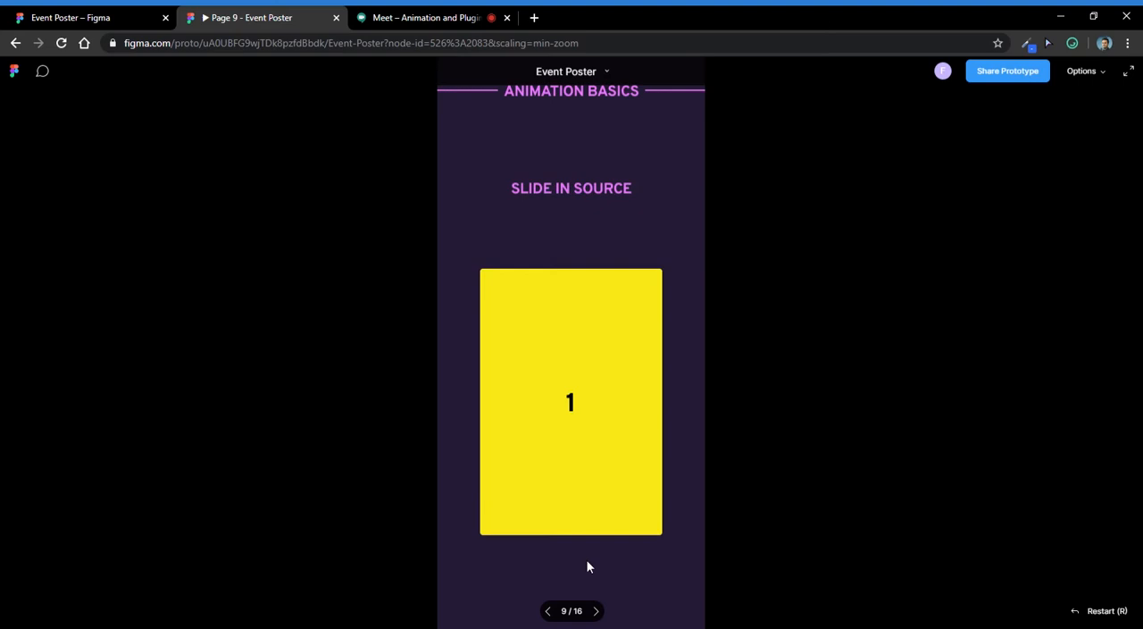
click(541, 339)
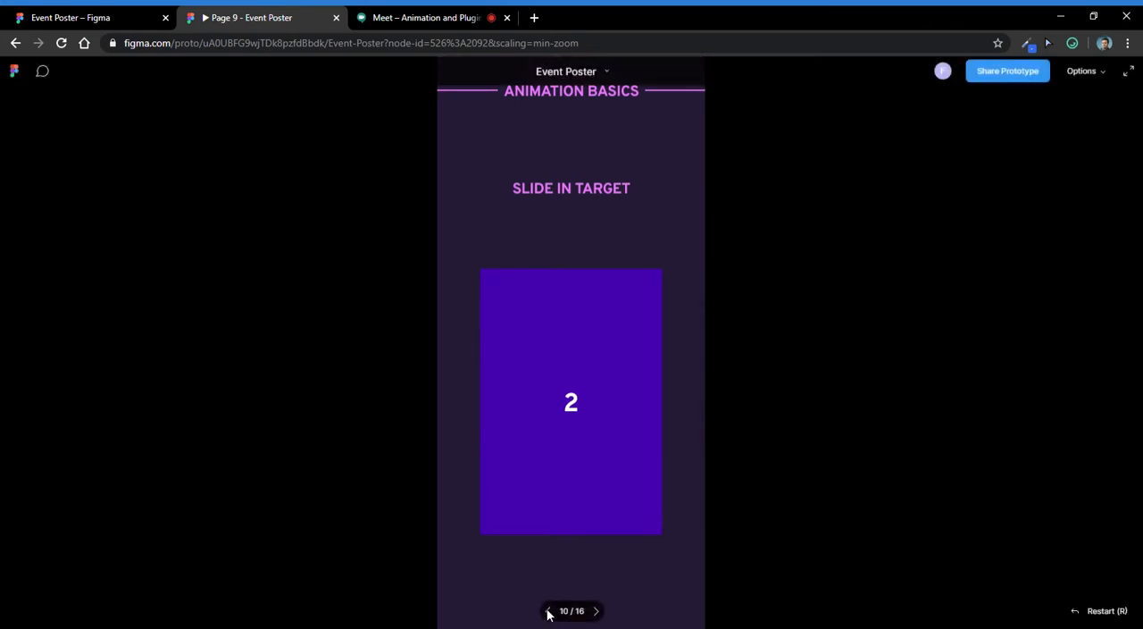
click(546, 611)
click(603, 425)
click(616, 344)
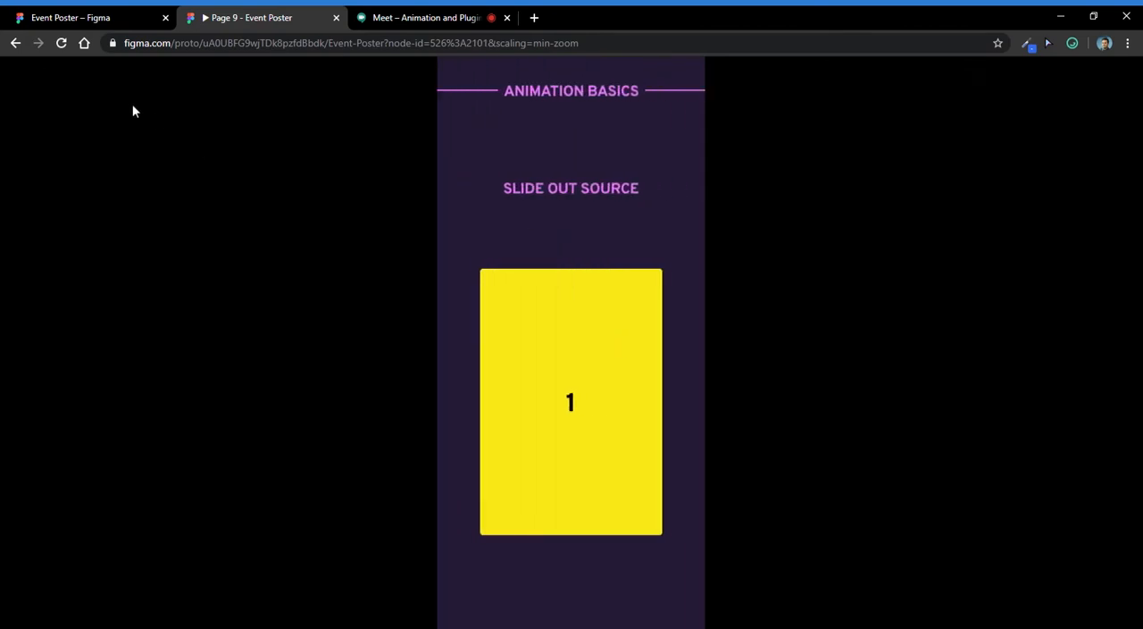
- Set the yellow card's Slide In direction to down in the design file and replay the Slide In transition in the preview
click(85, 17)
click(428, 415)
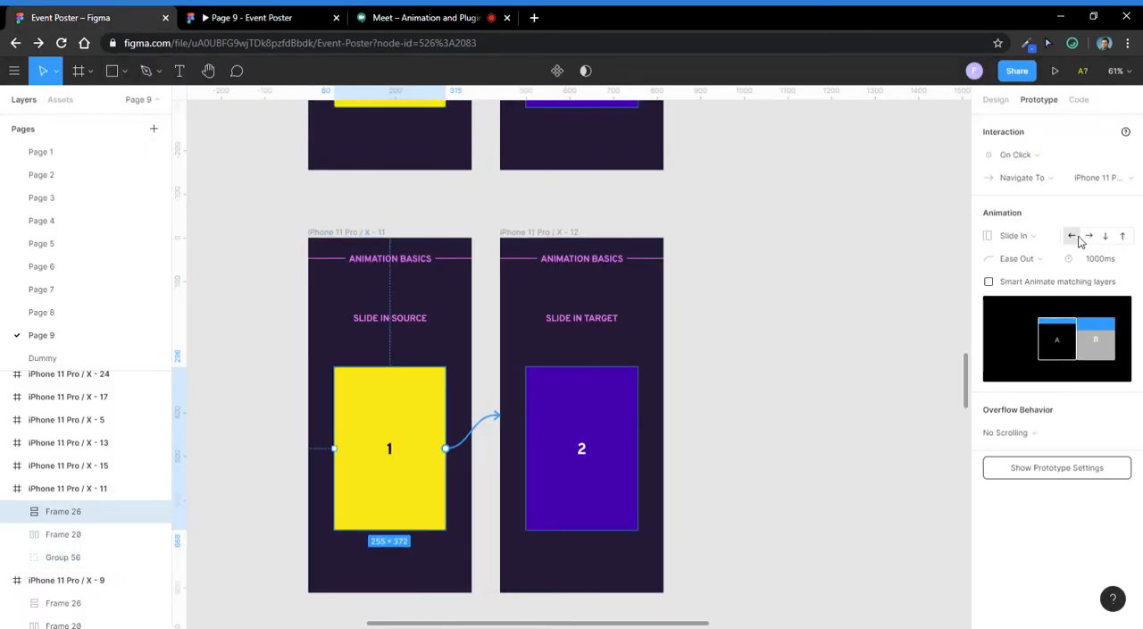
click(259, 17)
click(549, 610)
click(548, 608)
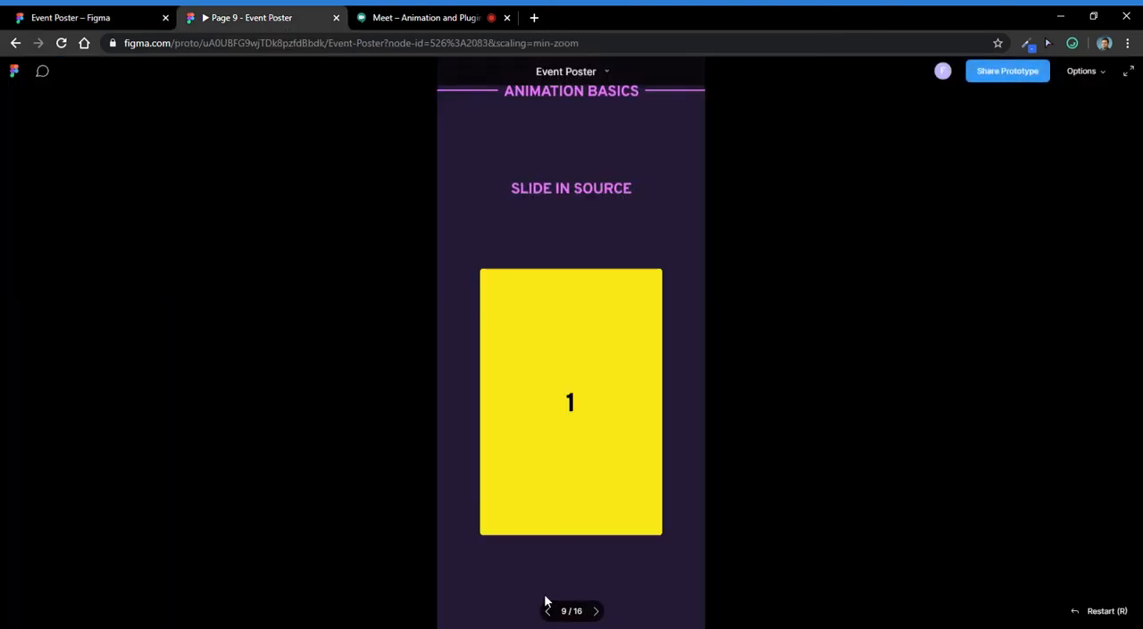
click(548, 377)
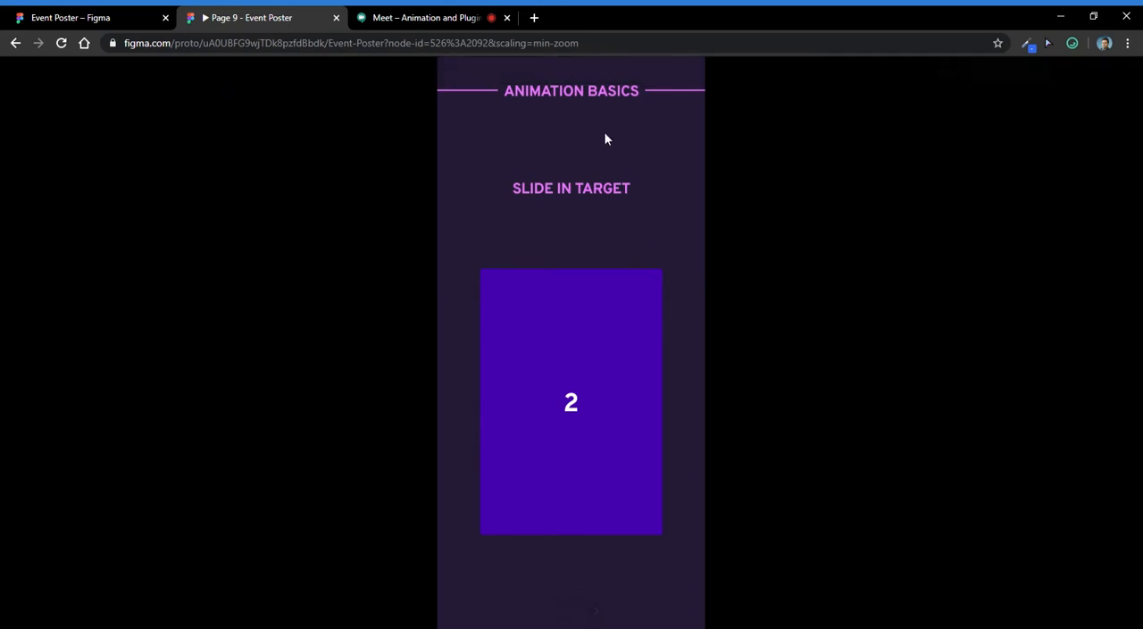
- Play through the Slide Out and Push transitions in the prototype preview up to Smart Animate Source
click(595, 403)
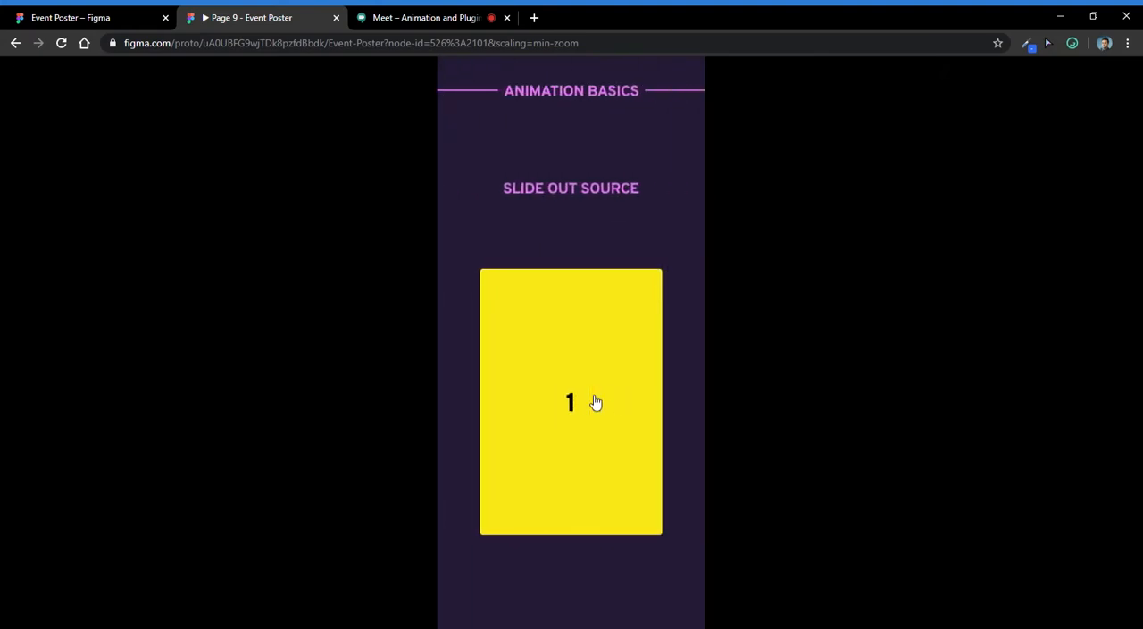
click(550, 369)
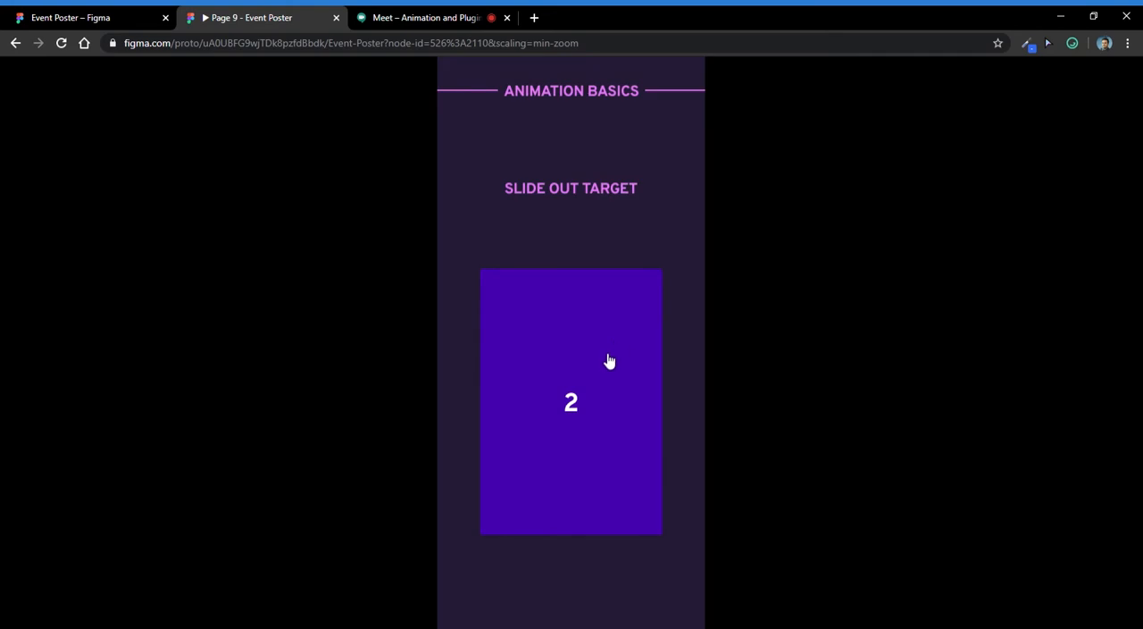
click(609, 360)
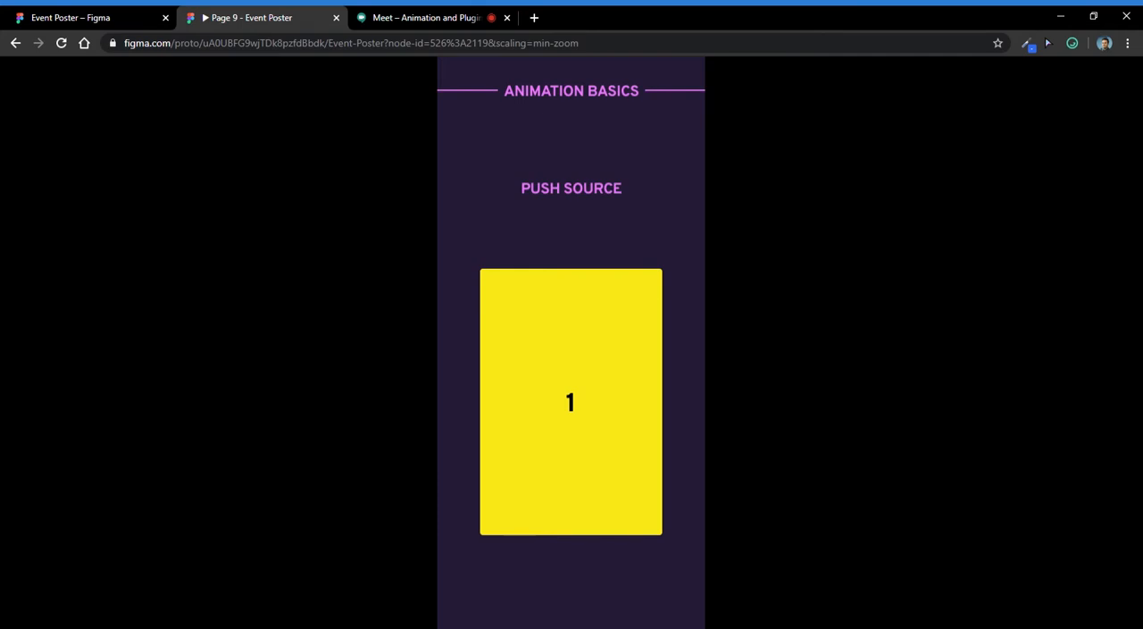
click(564, 320)
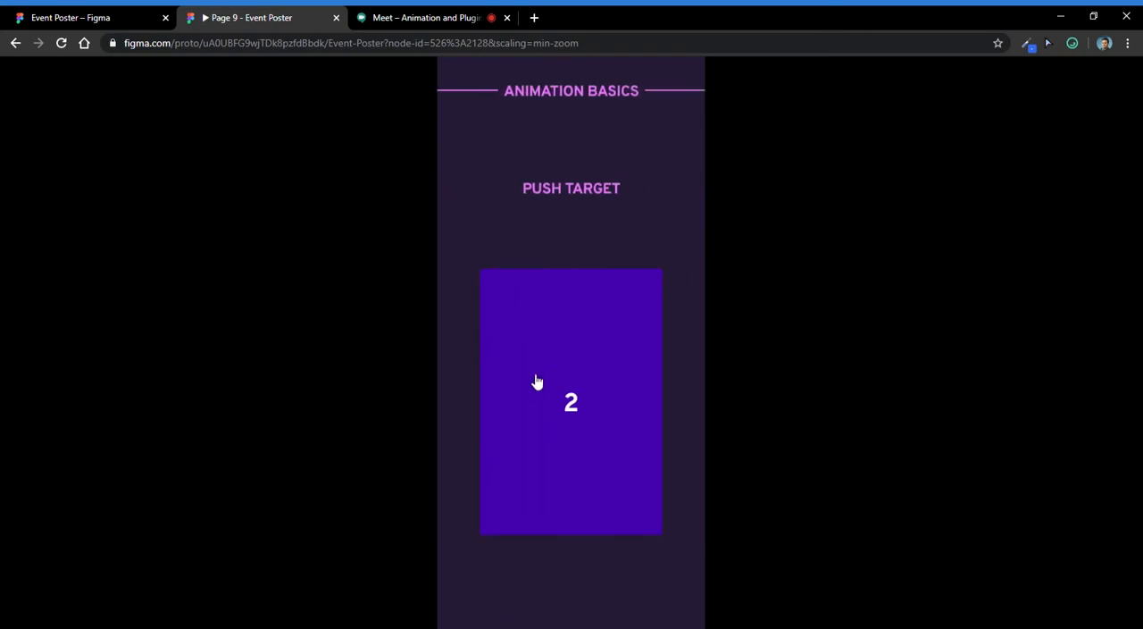
click(590, 389)
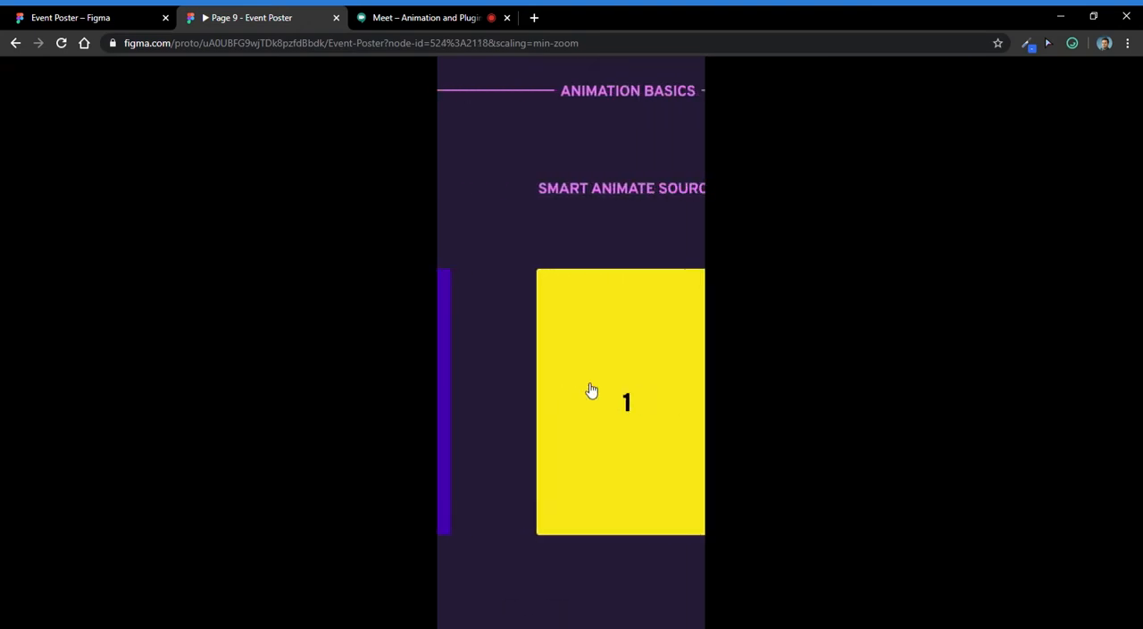
- Switch to Google Meet to check the call's participant list, and return to the slide frames in the Figma design file
click(376, 16)
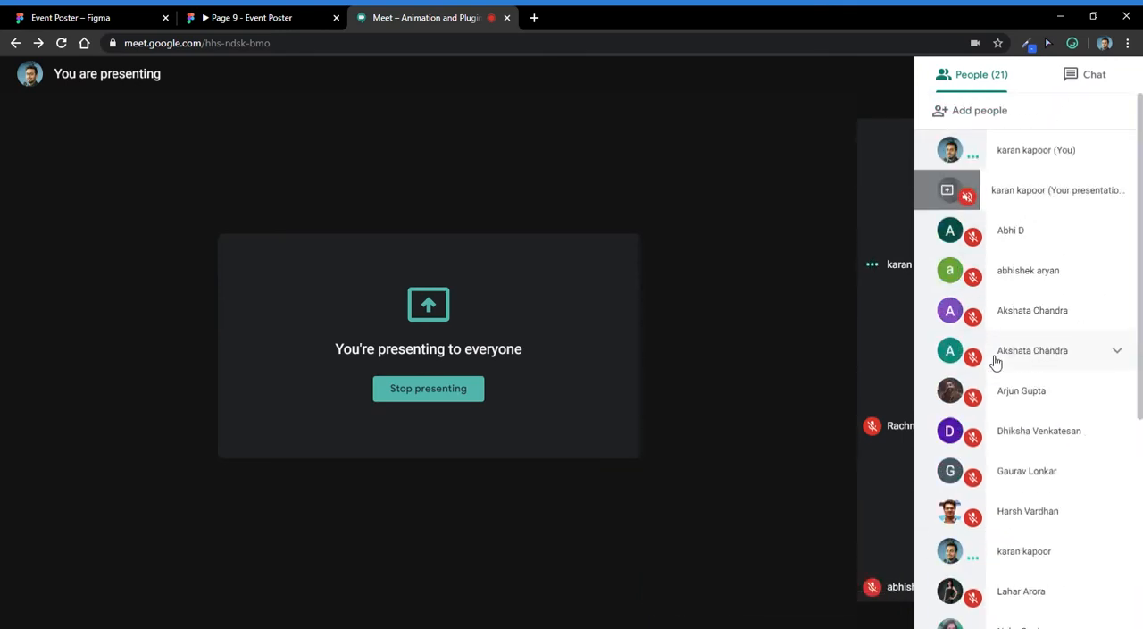
scroll(1054, 402, down, 4)
click(81, 17)
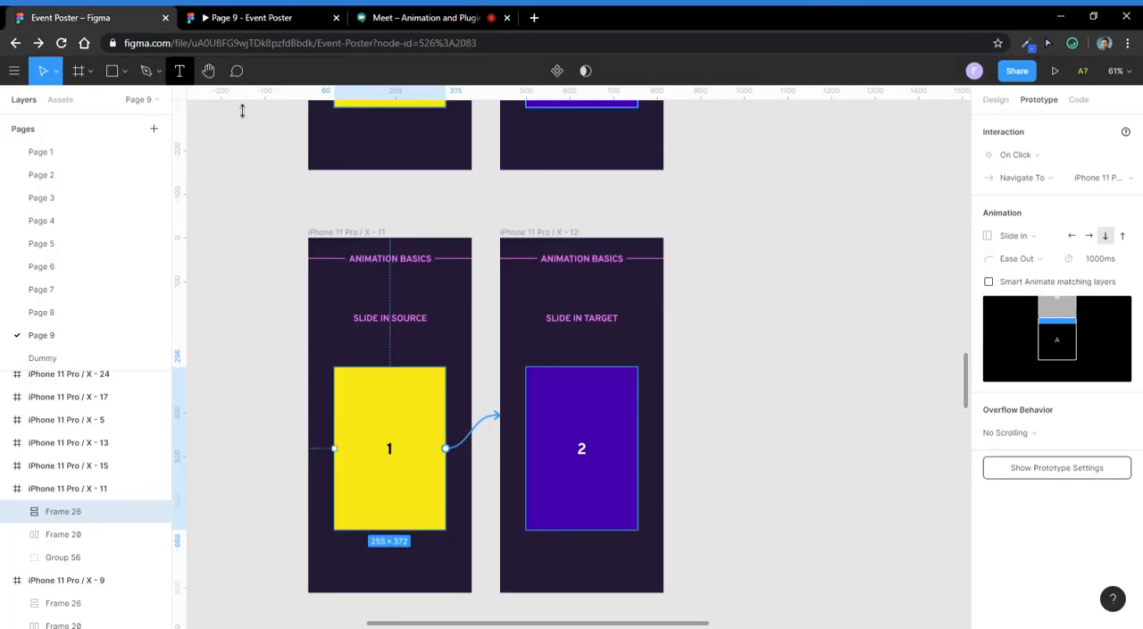
scroll(517, 240, down, 2)
scroll(570, 245, up, 2)
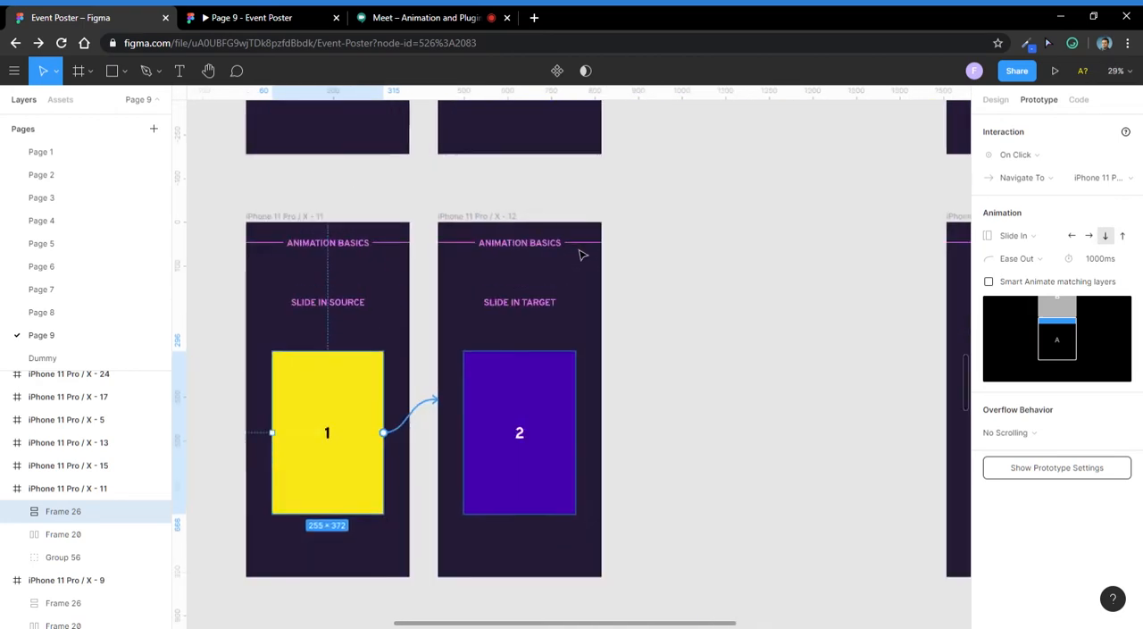
- Examine the Smart Animate Source and Smart Animate Target frames and the connection between them
scroll(574, 246, down, 3)
drag(631, 264, 581, 200)
scroll(503, 230, up, 2)
scroll(506, 233, down, 2)
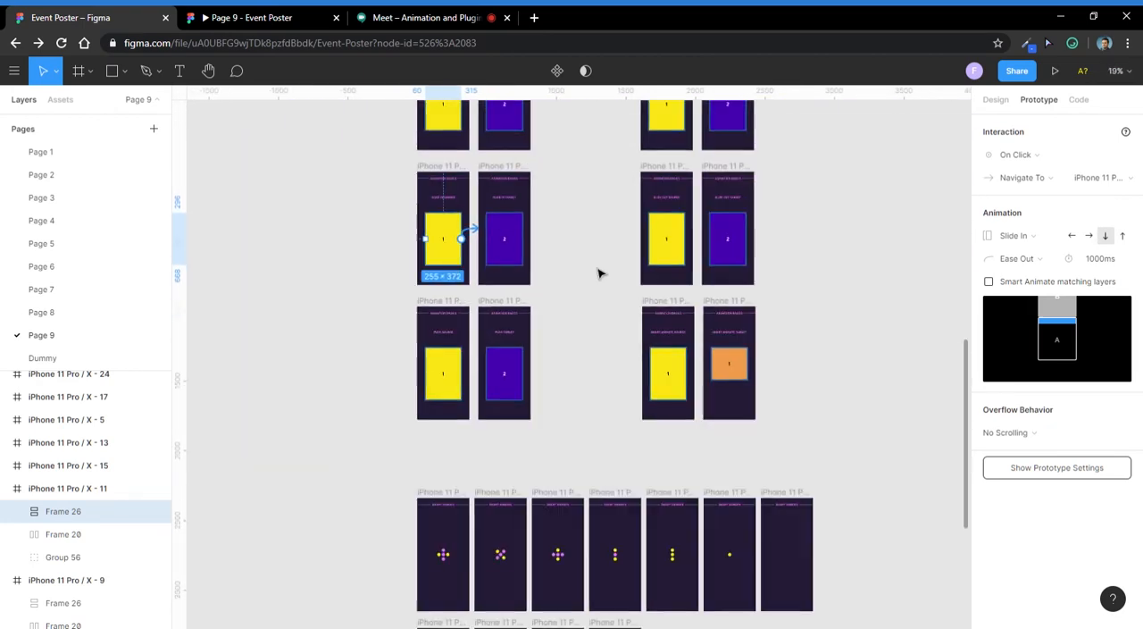
drag(598, 278, 500, 213)
scroll(589, 272, up, 4)
scroll(514, 268, down, 2)
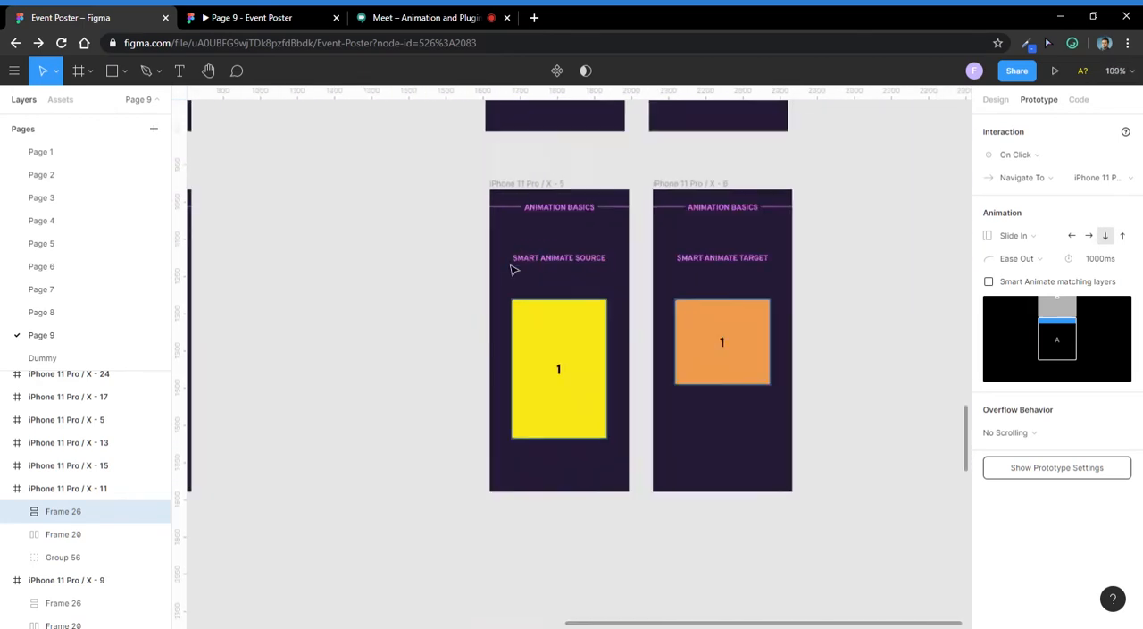
drag(460, 167, 681, 486)
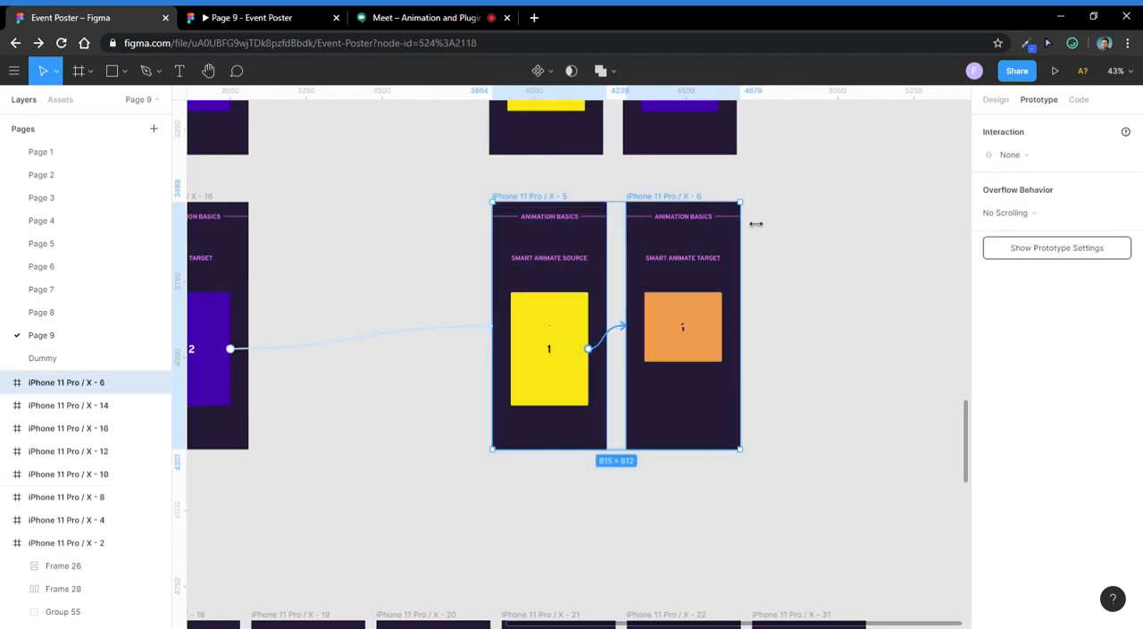
click(775, 201)
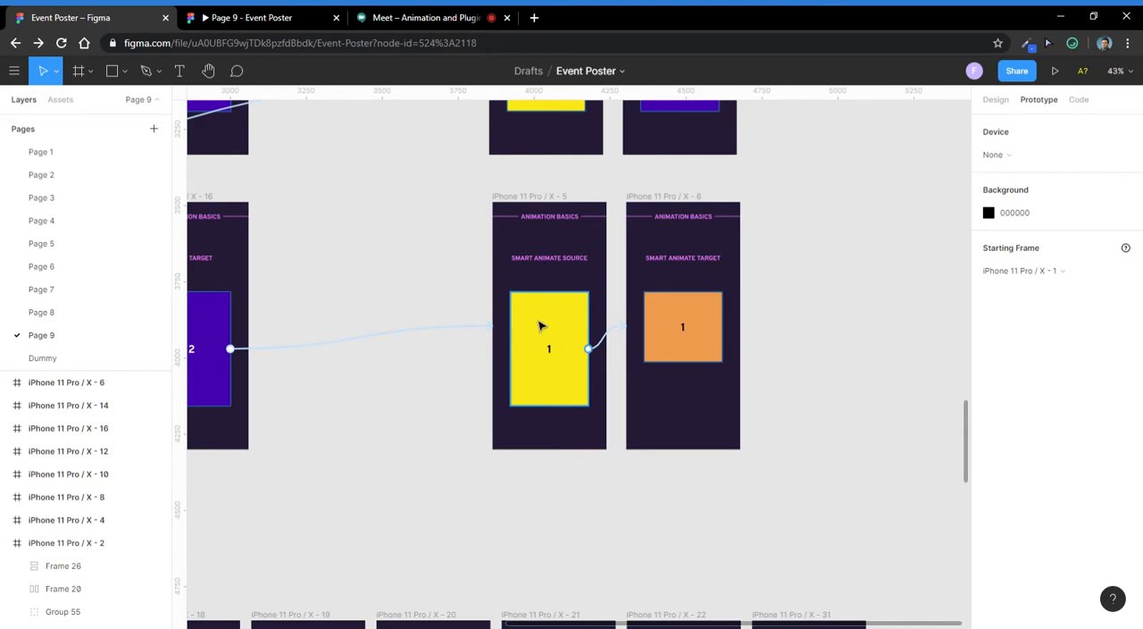
- Survey the prototype connections across the rows of Slide, Push and Smart Animate frames
click(497, 198)
click(446, 187)
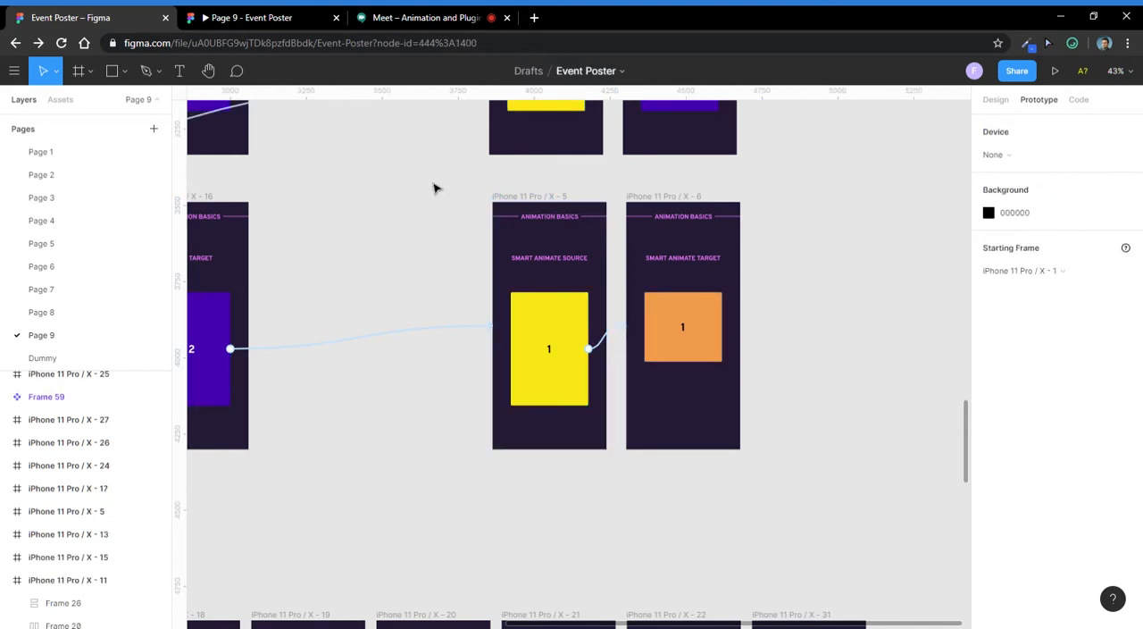
drag(403, 210, 631, 378)
scroll(566, 309, down, 3)
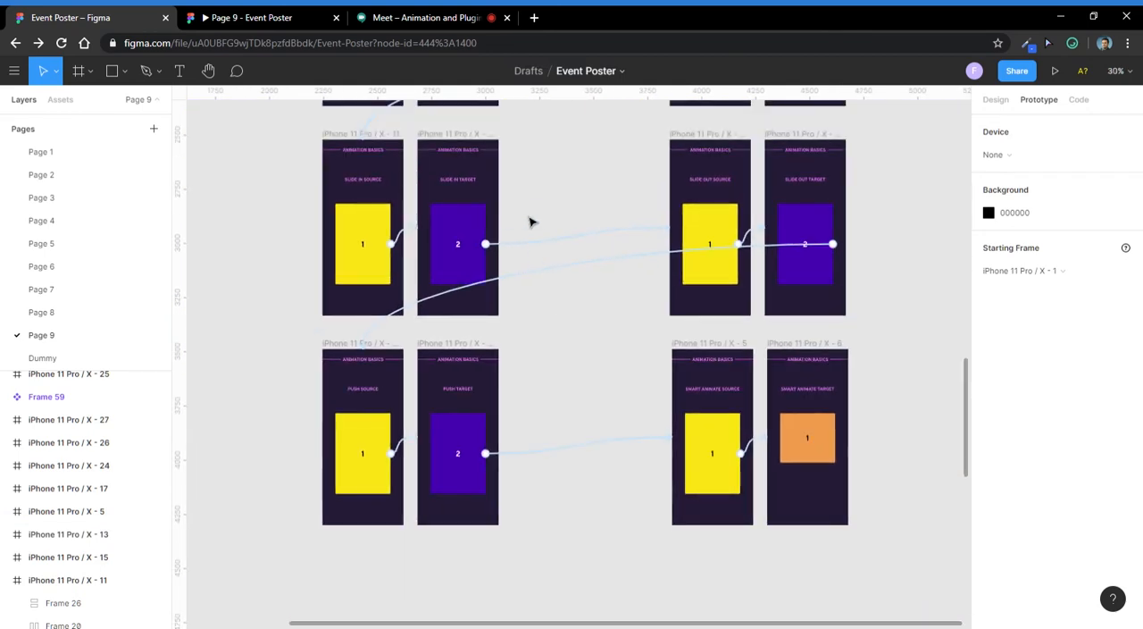
drag(533, 218, 544, 304)
scroll(512, 281, up, 1)
scroll(512, 280, down, 3)
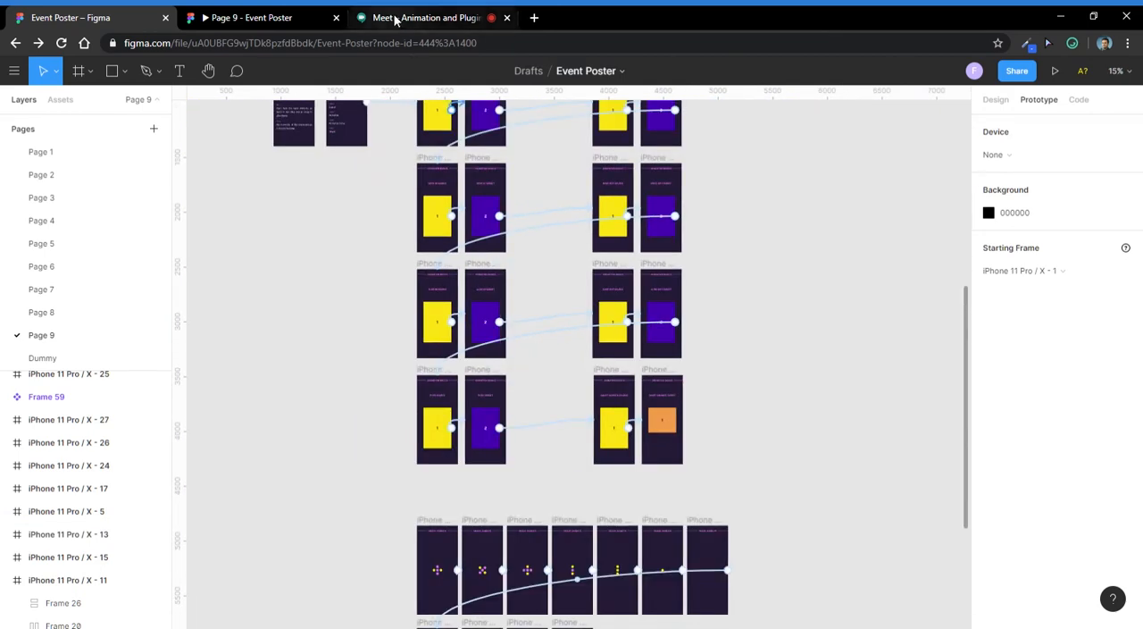
- Switch to Google Meet to check the call's chat and participant list, and return to the Figma design file
click(395, 19)
click(1049, 83)
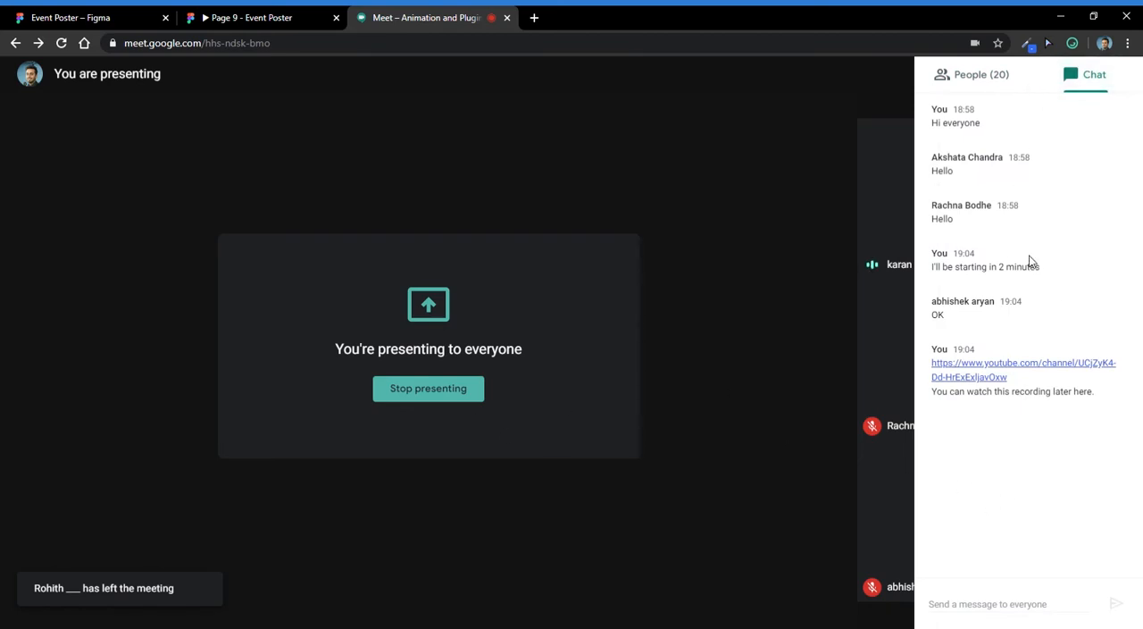
click(991, 80)
scroll(1031, 319, up, 4)
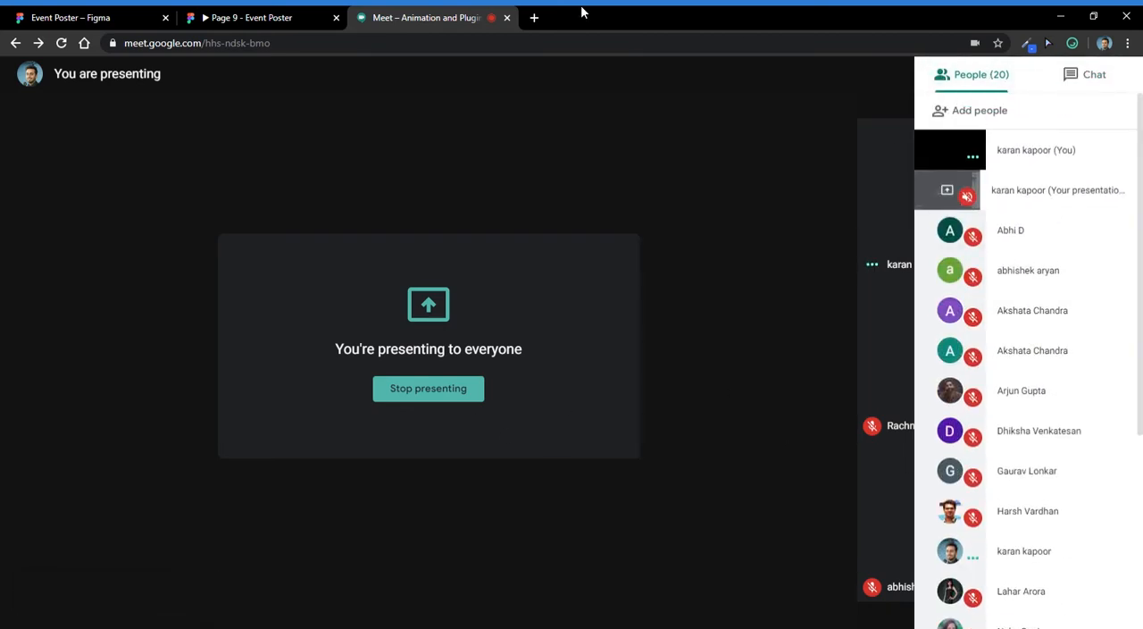
click(62, 16)
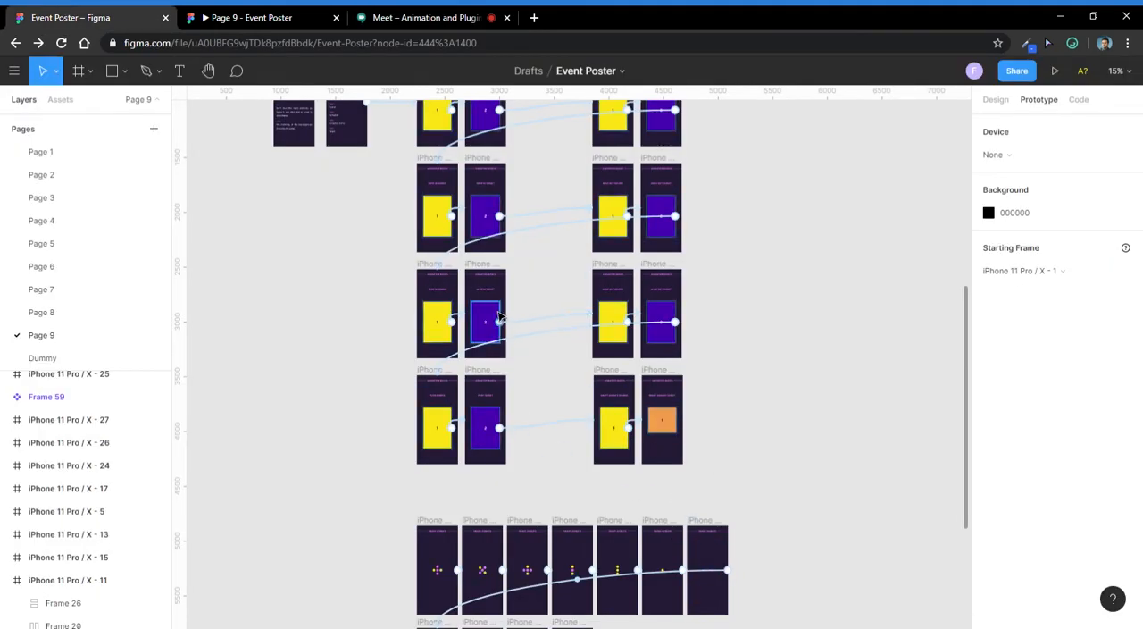
- Switch to Google Meet again, close the participant list, and return to the Event Poster design file
scroll(500, 313, up, 3)
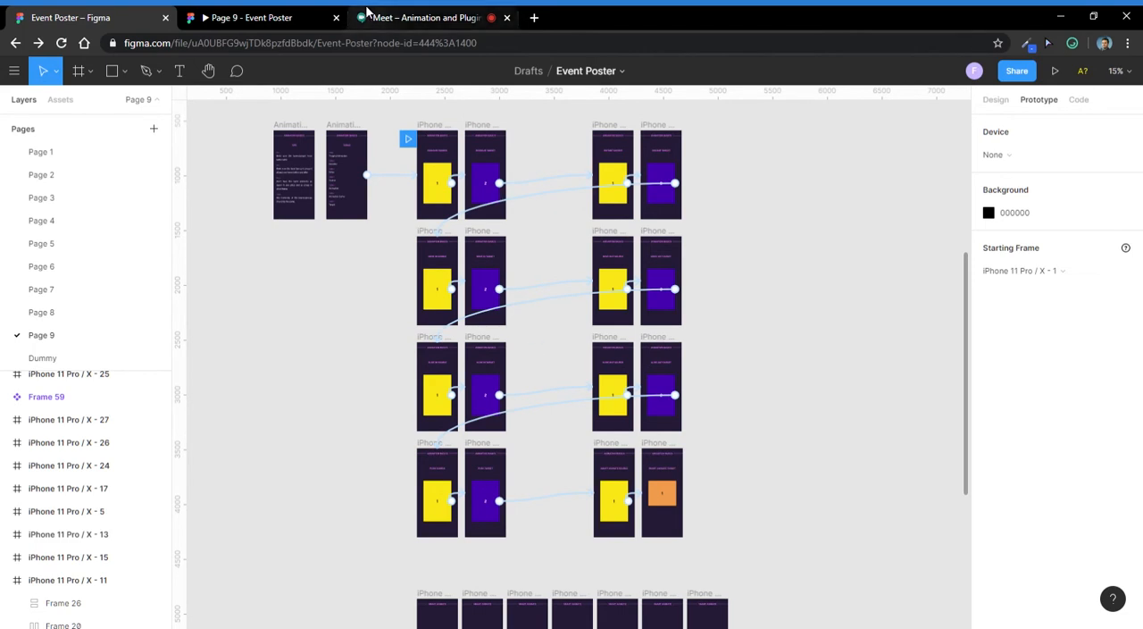
click(399, 24)
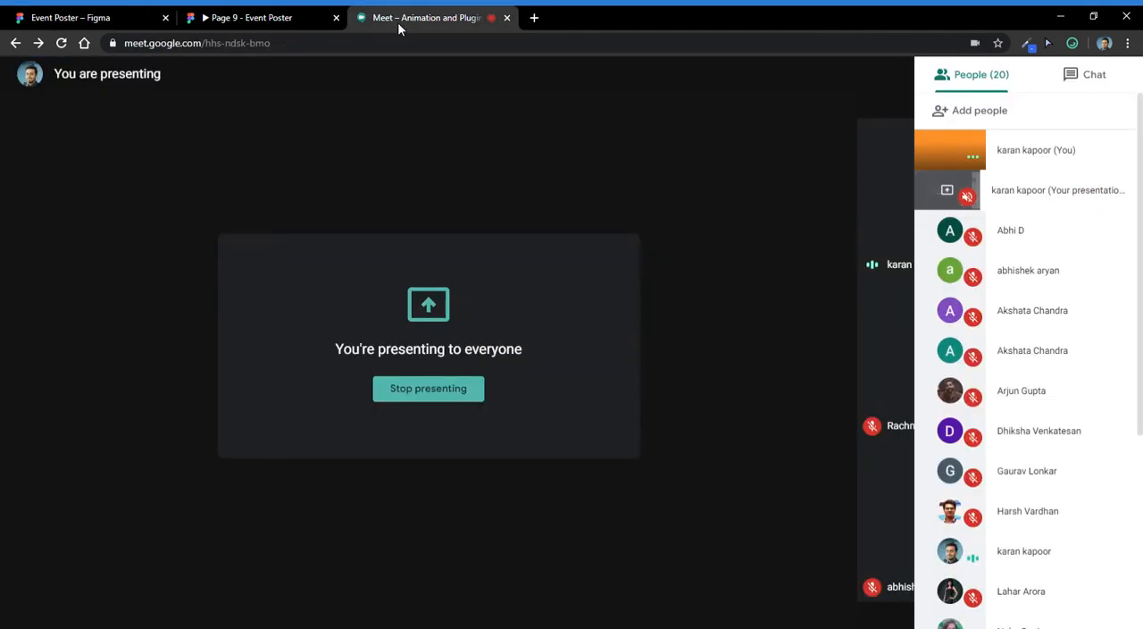
click(777, 224)
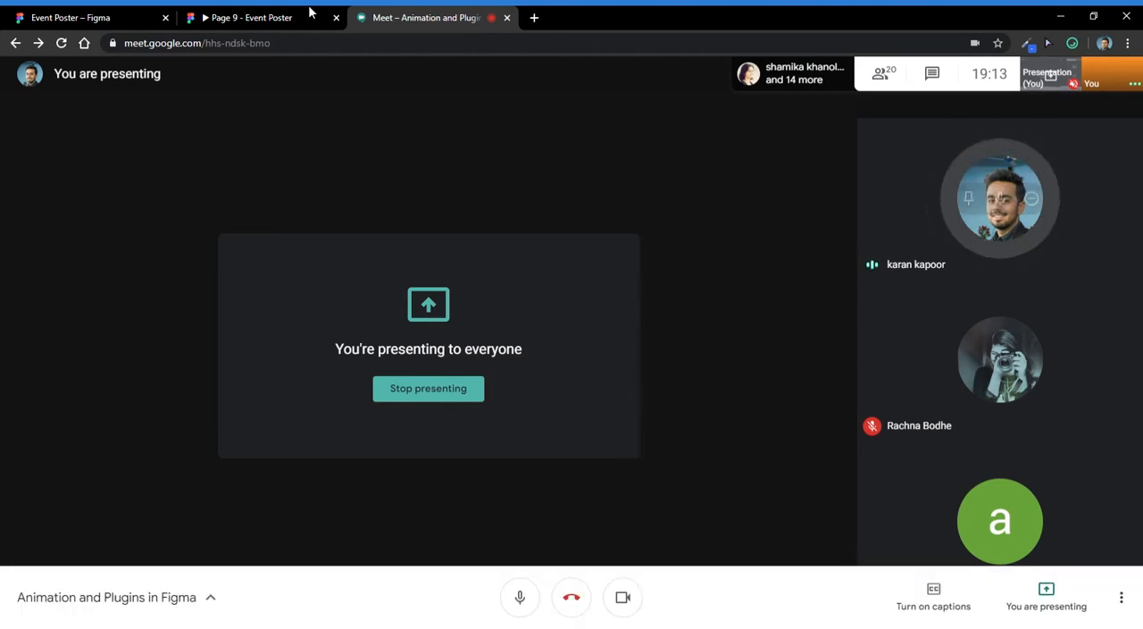
click(133, 19)
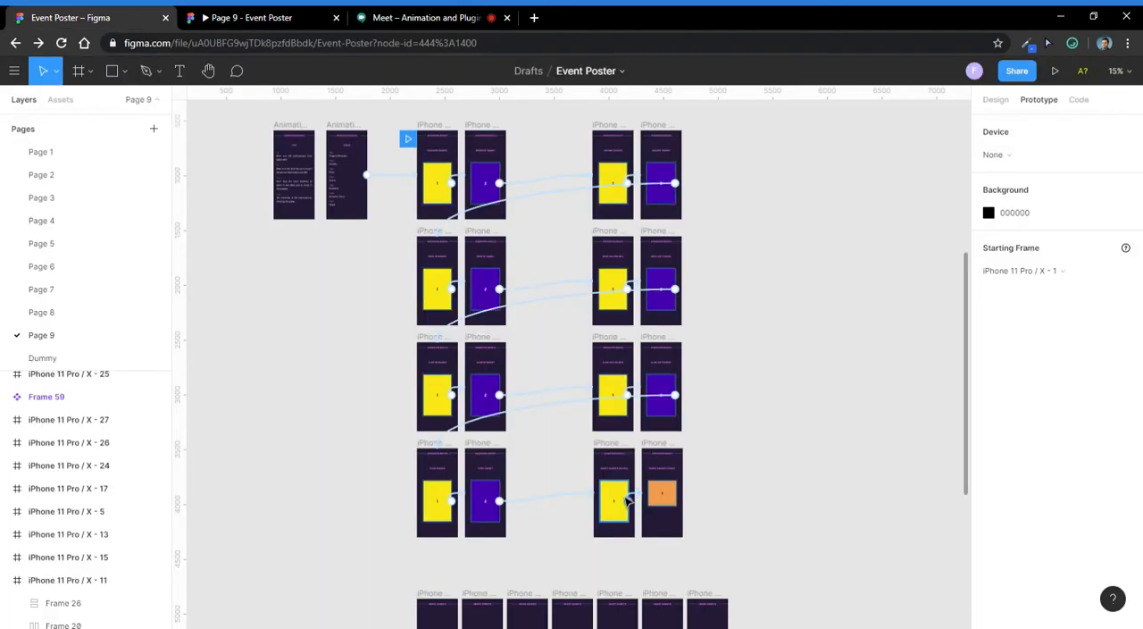
- Compare the yellow card in Smart Animate Source with the orange card in Smart Animate Target up close
scroll(624, 497, up, 5)
drag(628, 400, 489, 90)
scroll(587, 275, down, 1)
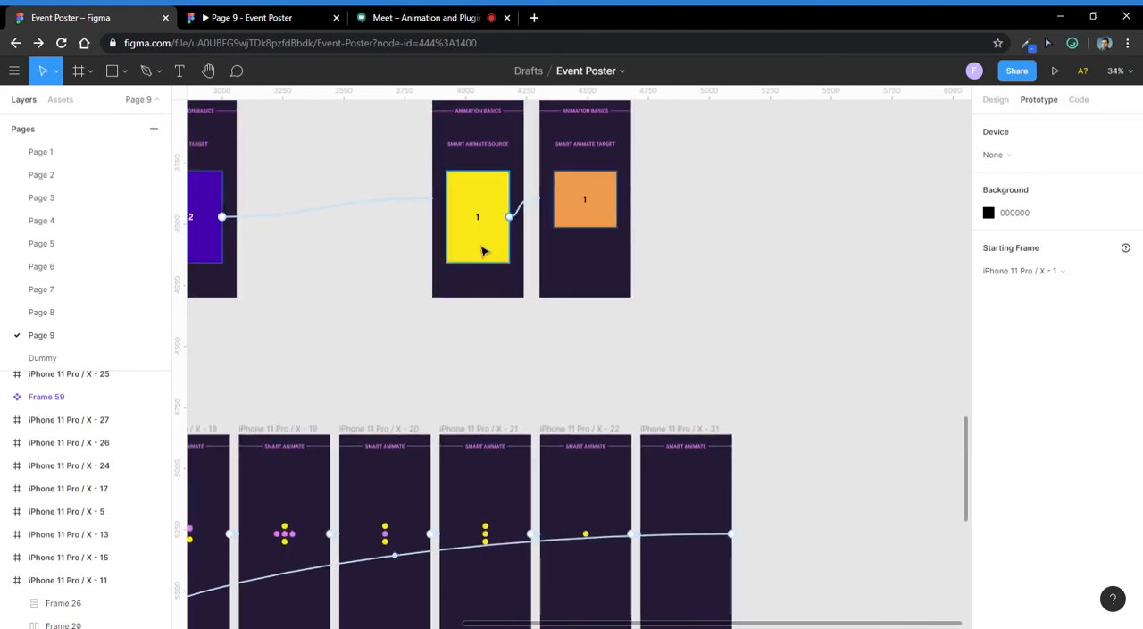
drag(483, 251, 514, 347)
key(ctrl+z)
drag(574, 327, 601, 434)
scroll(503, 305, up, 4)
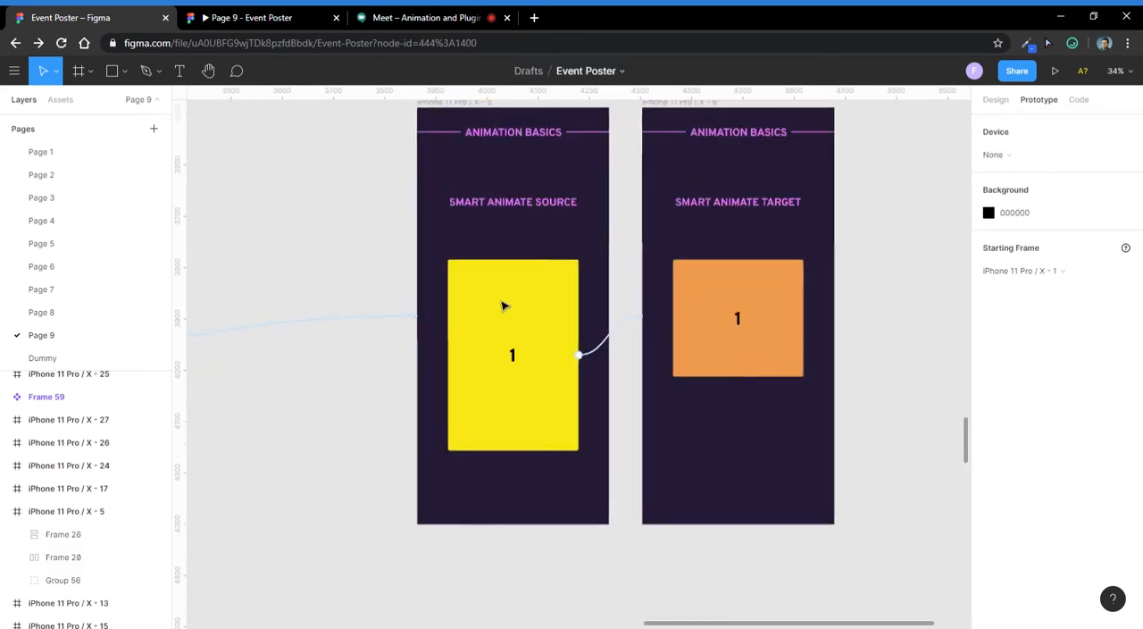
scroll(502, 303, down, 2)
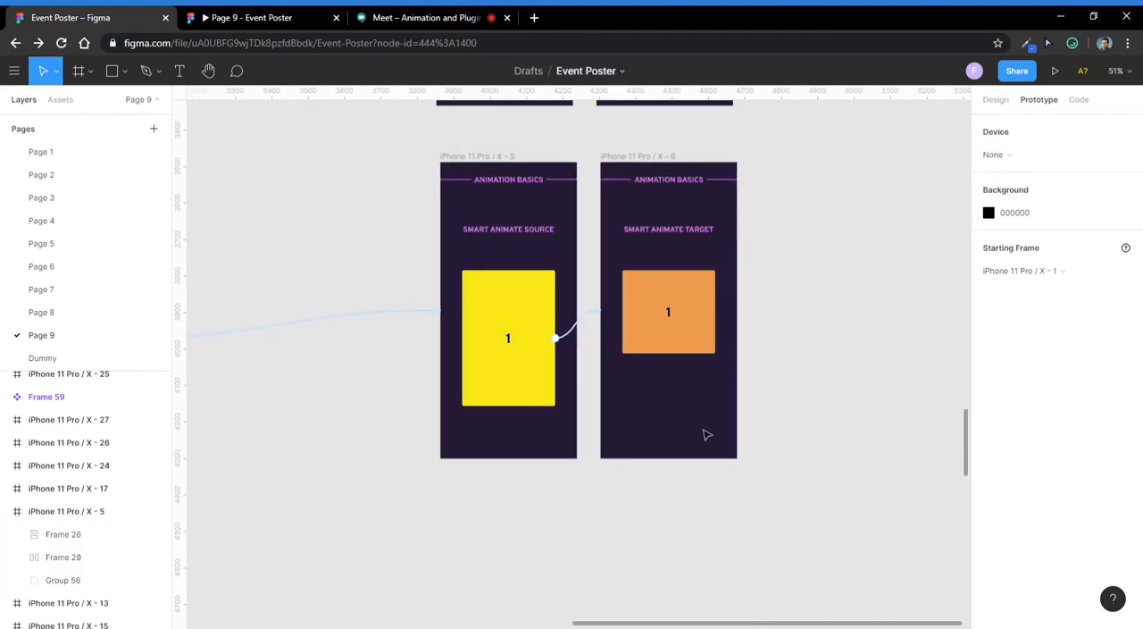
scroll(639, 313, down, 4)
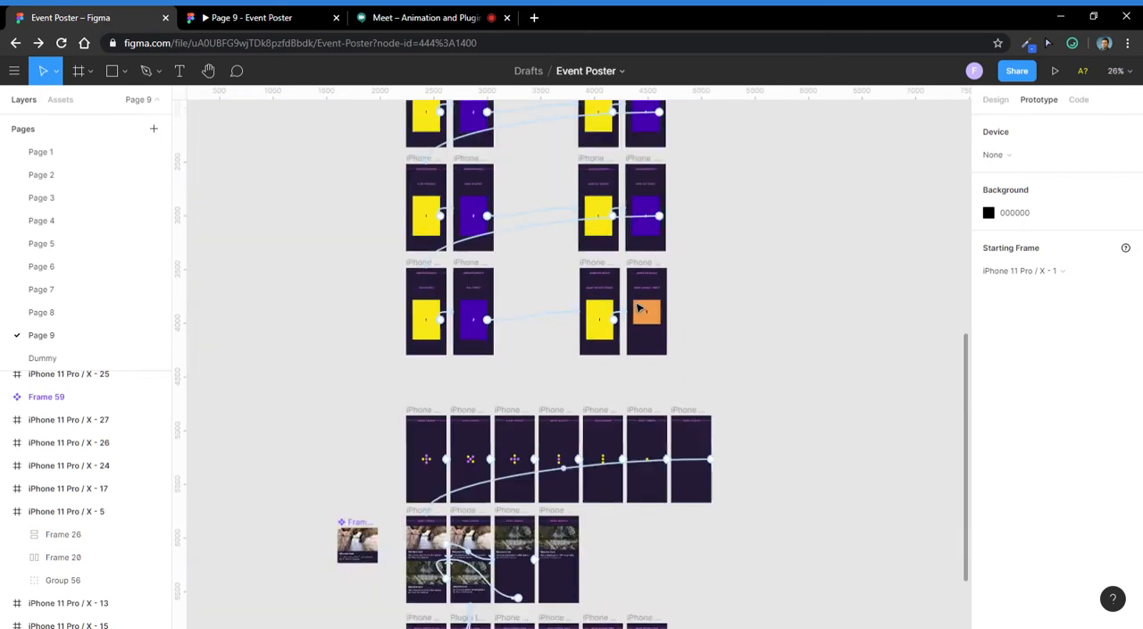
scroll(676, 349, up, 1)
scroll(655, 306, up, 4)
drag(789, 424, 654, 384)
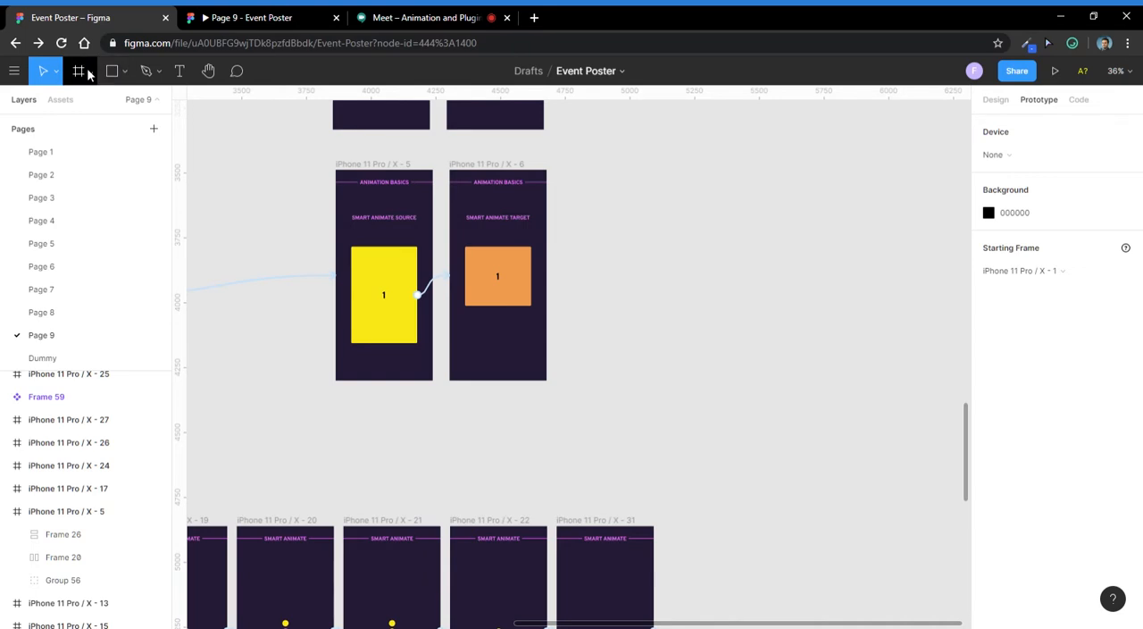
- Add an iPhone 11 Pro / X frame (375×812) and place it beside Smart Animate Target, aligned with its top edge
click(88, 70)
click(127, 112)
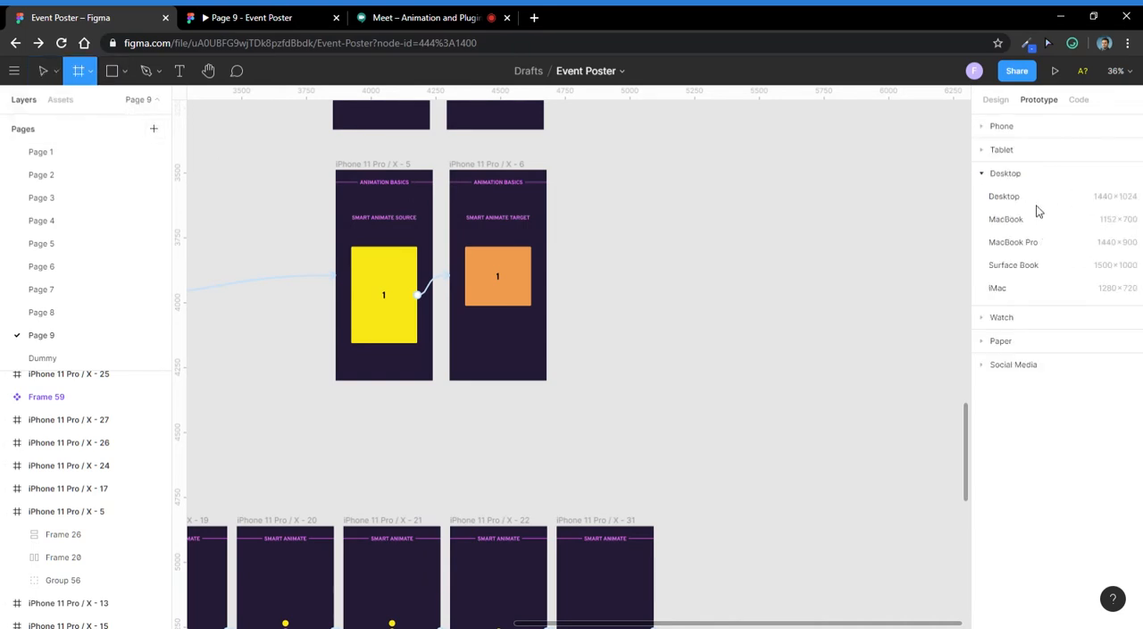
click(986, 127)
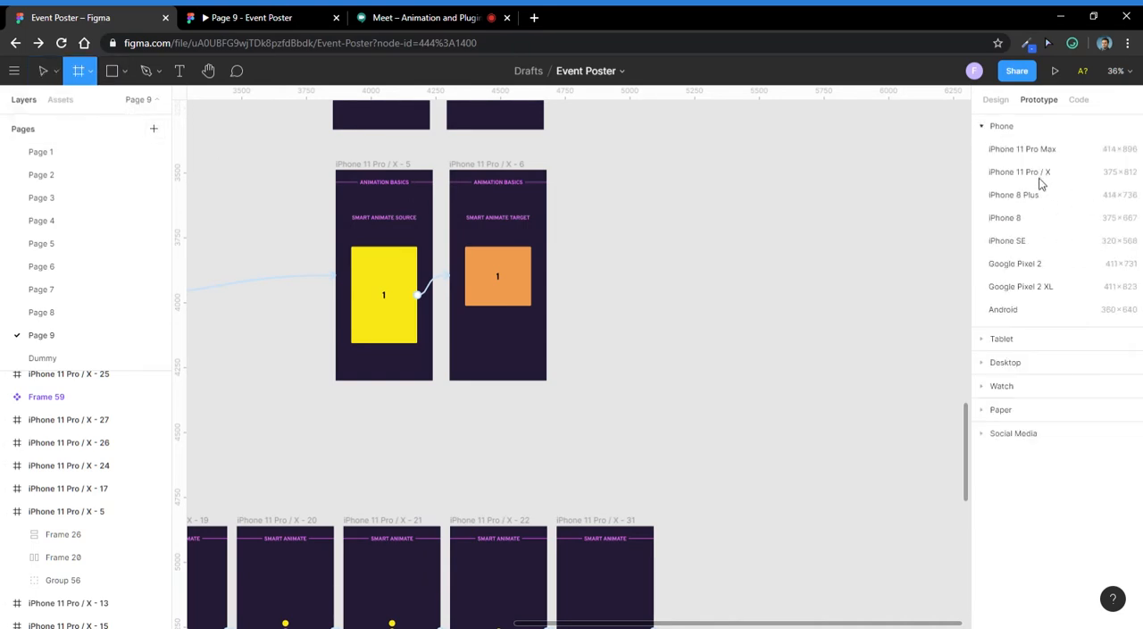
click(1021, 171)
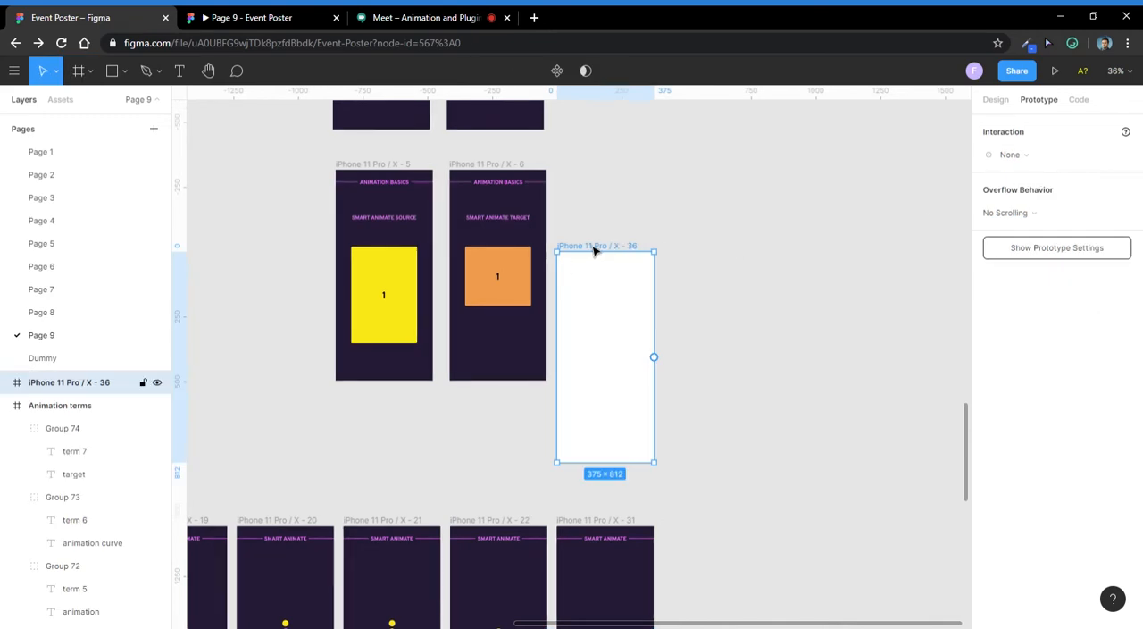
drag(596, 251, 609, 169)
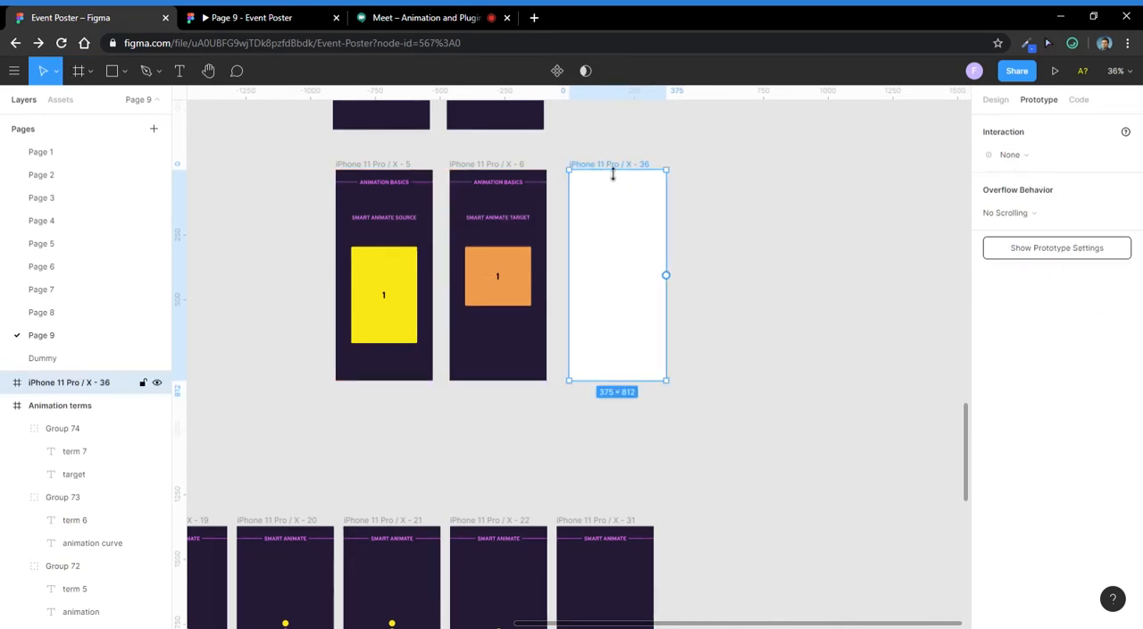
- Fill the new iPhone frame with the dark purple background colour sampled from the Smart Animate Target frame
click(996, 99)
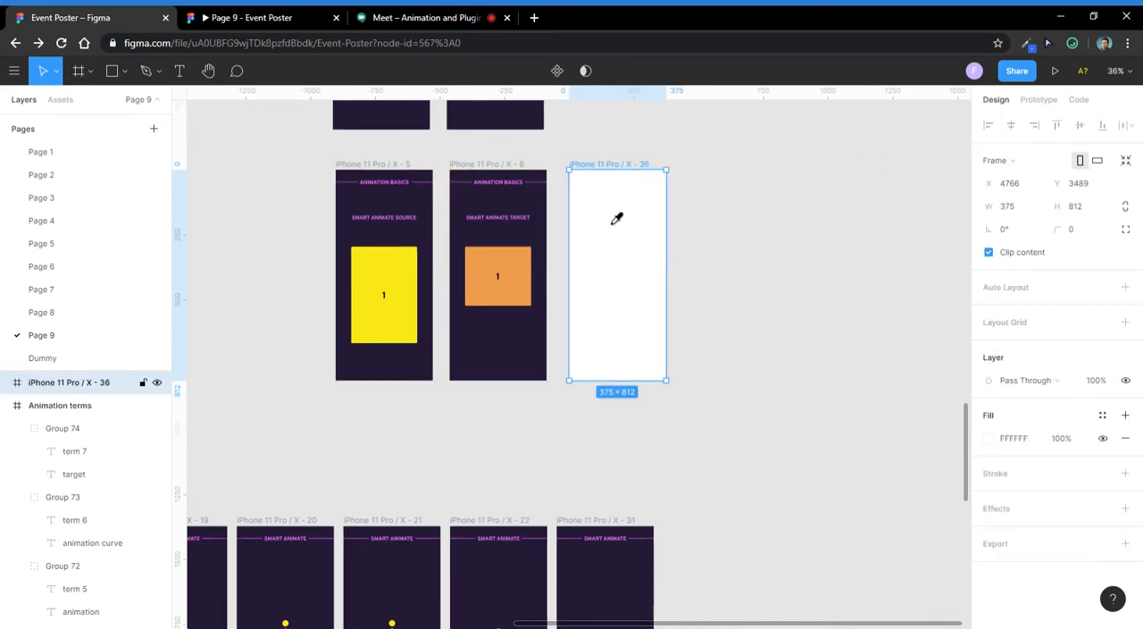
click(515, 358)
click(860, 232)
- Draw a rectangle about 255×479 centred horizontally in the new dark frame
scroll(617, 228, up, 3)
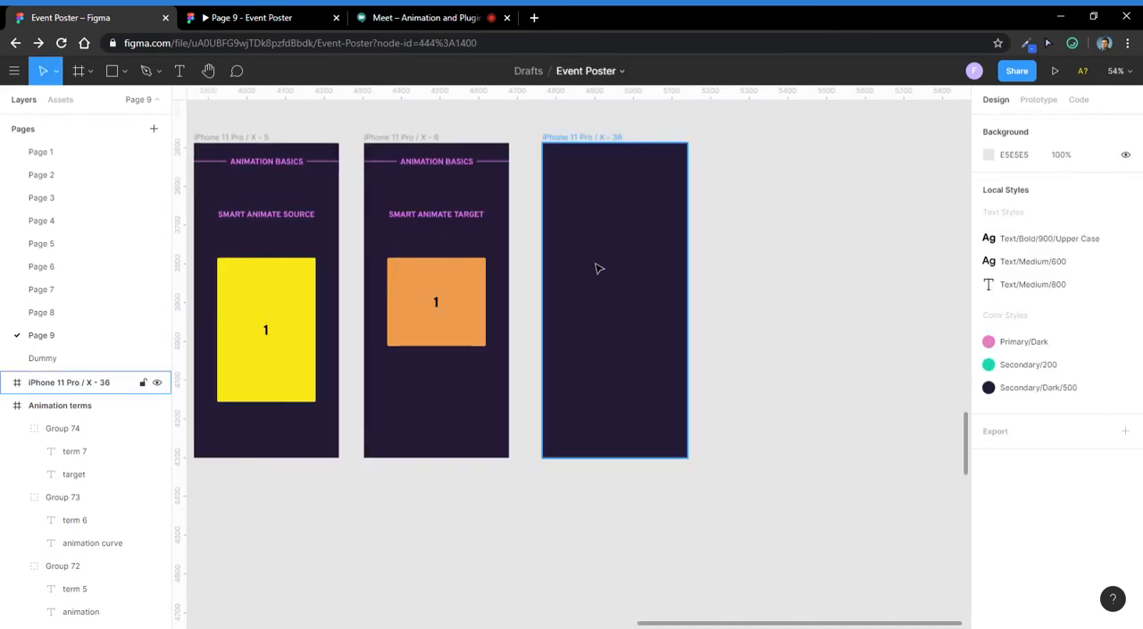
key(r)
drag(564, 220, 665, 411)
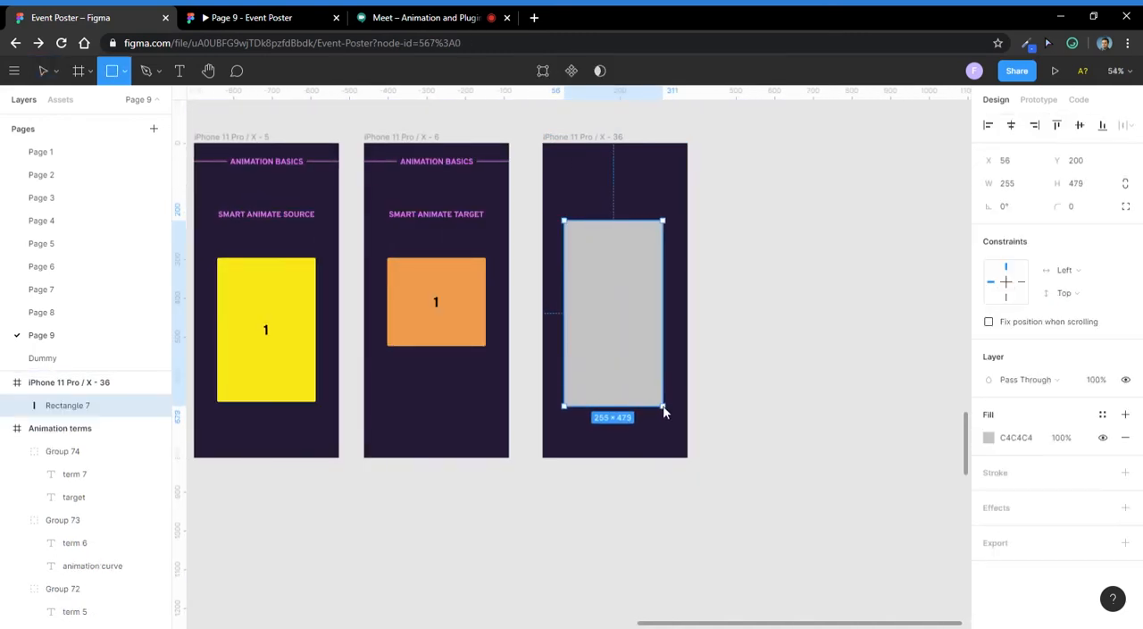
click(792, 281)
click(658, 284)
- Add the text "rectangle" over the grey rectangle and move it to the rectangle's centre
scroll(604, 283, up, 5)
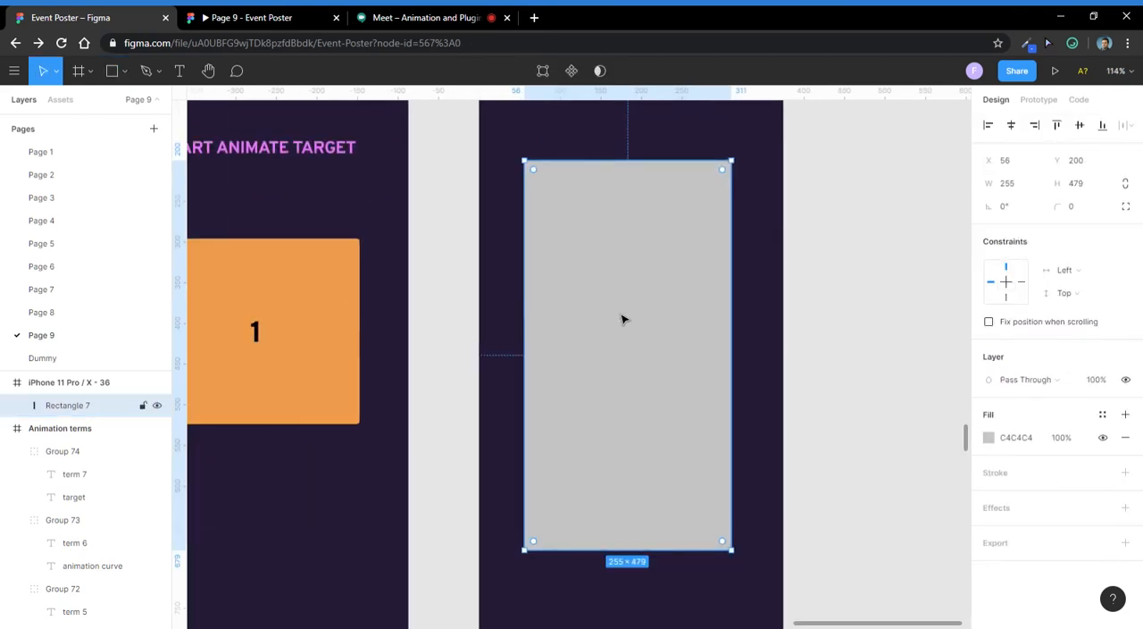
key(t)
click(649, 395)
text(rectan)
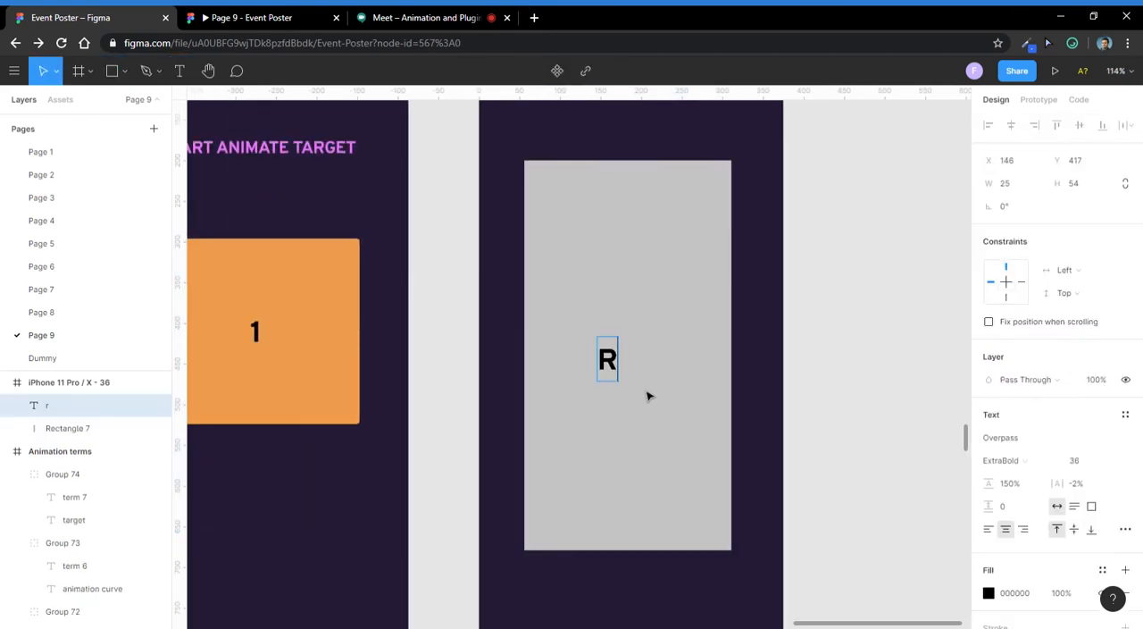
text(gle)
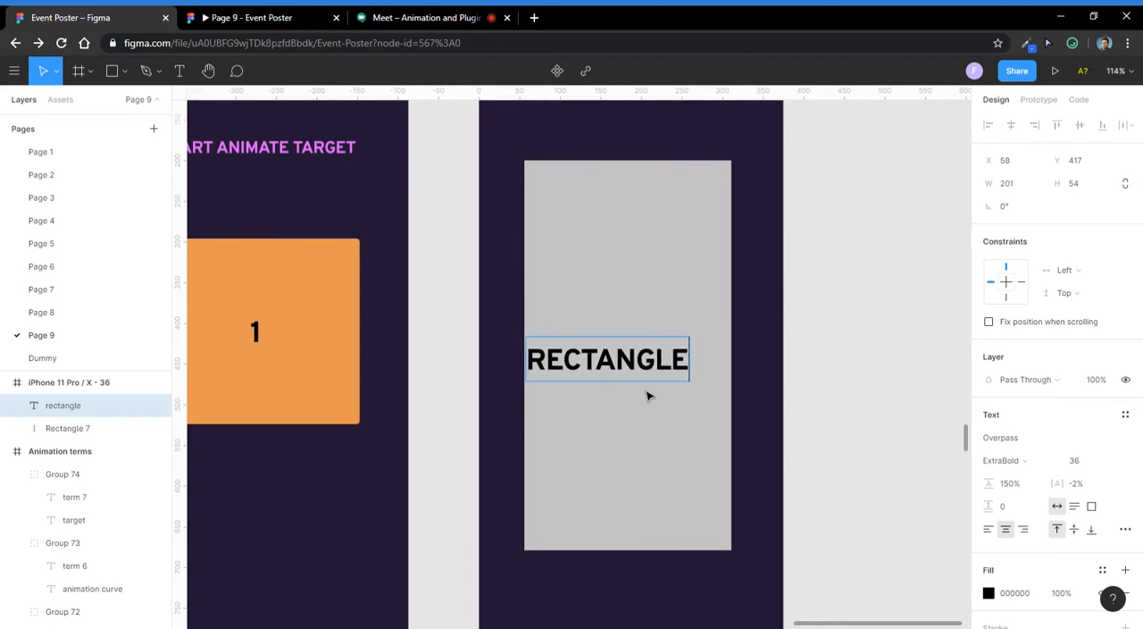
key(Escape)
mouse_move(656, 364)
mouse_down()
mouse_move(676, 362)
mouse_move(667, 358)
mouse_up()
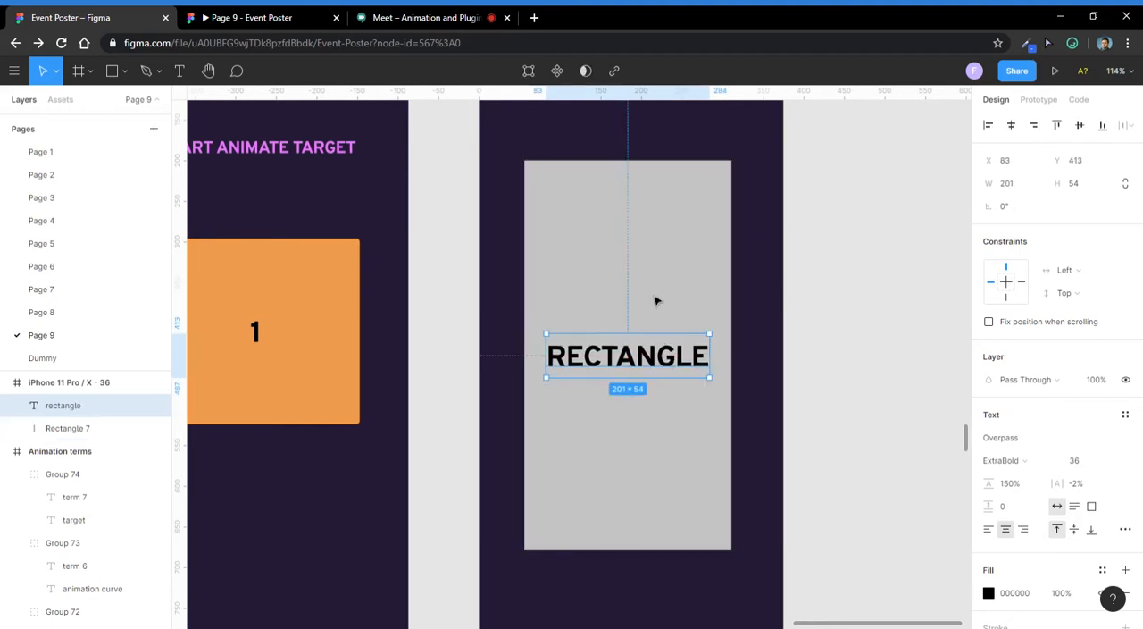
- Group the grey rectangle with its text label
click(651, 276)
click(839, 264)
click(688, 348)
drag(748, 235, 518, 585)
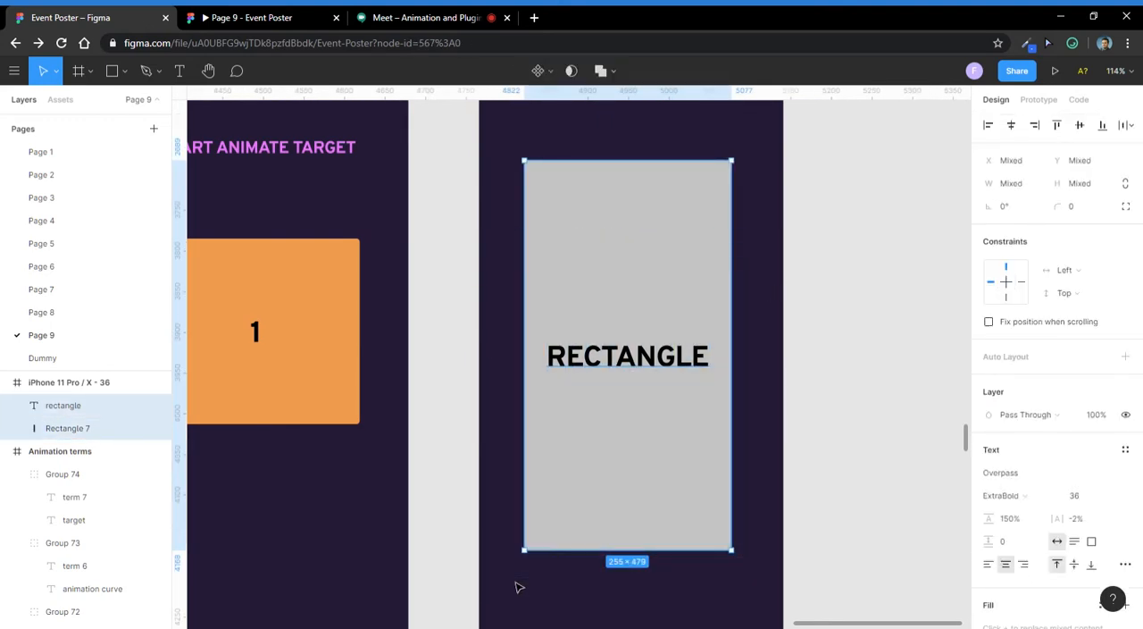
key(ctrl+g)
- Change the grouped rectangle's fill to the bright purple from the document colours
scroll(596, 294, down, 3)
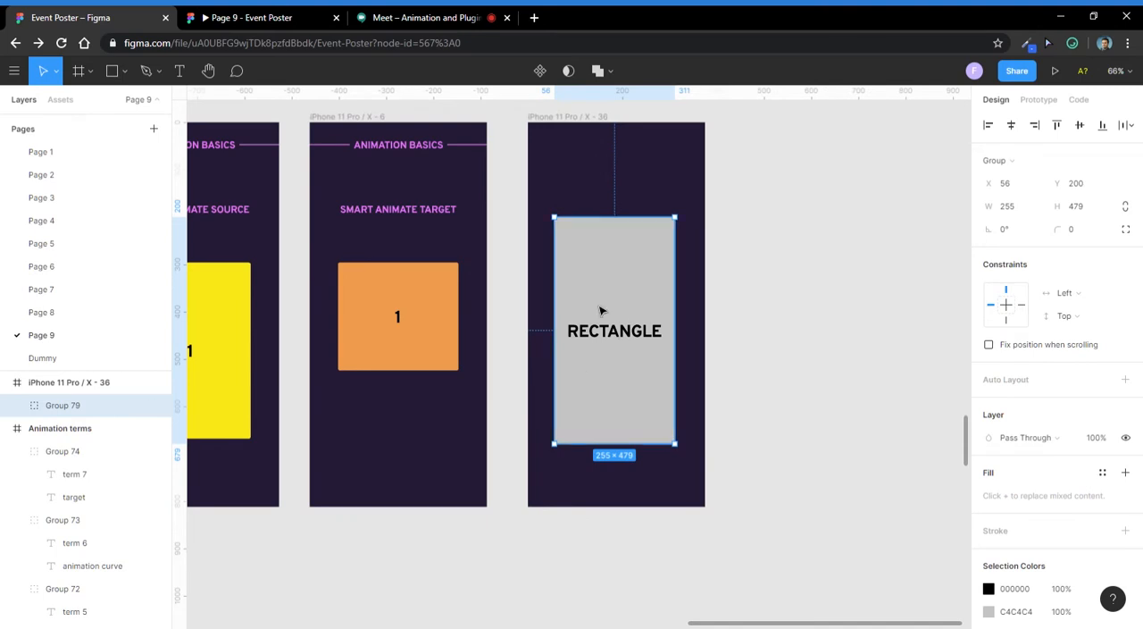
double_click(603, 312)
click(988, 414)
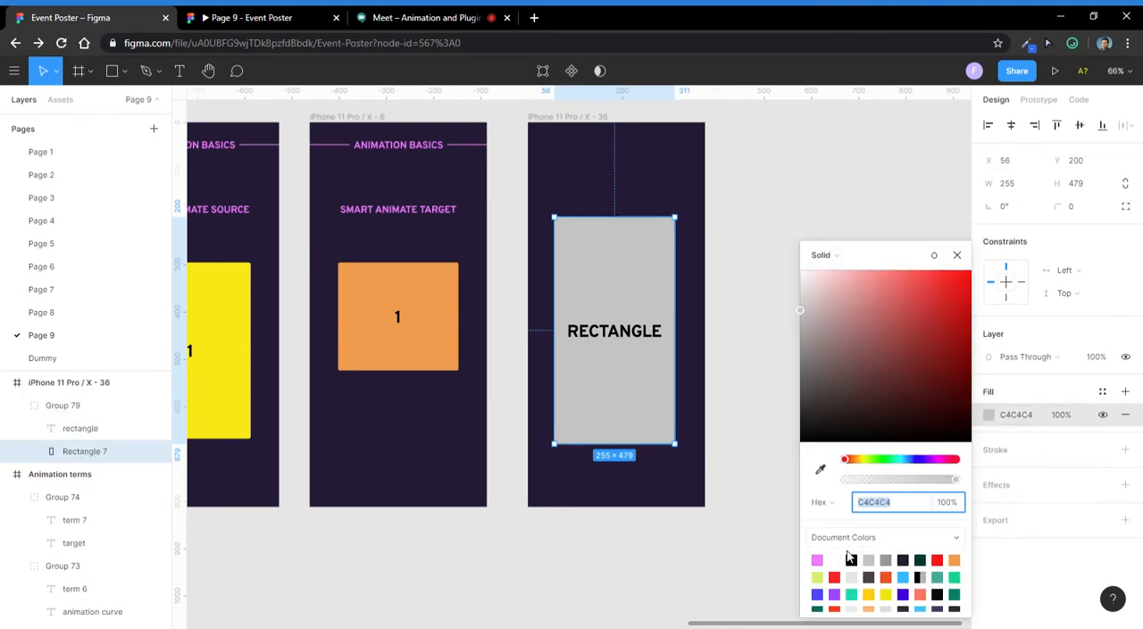
click(834, 594)
click(768, 500)
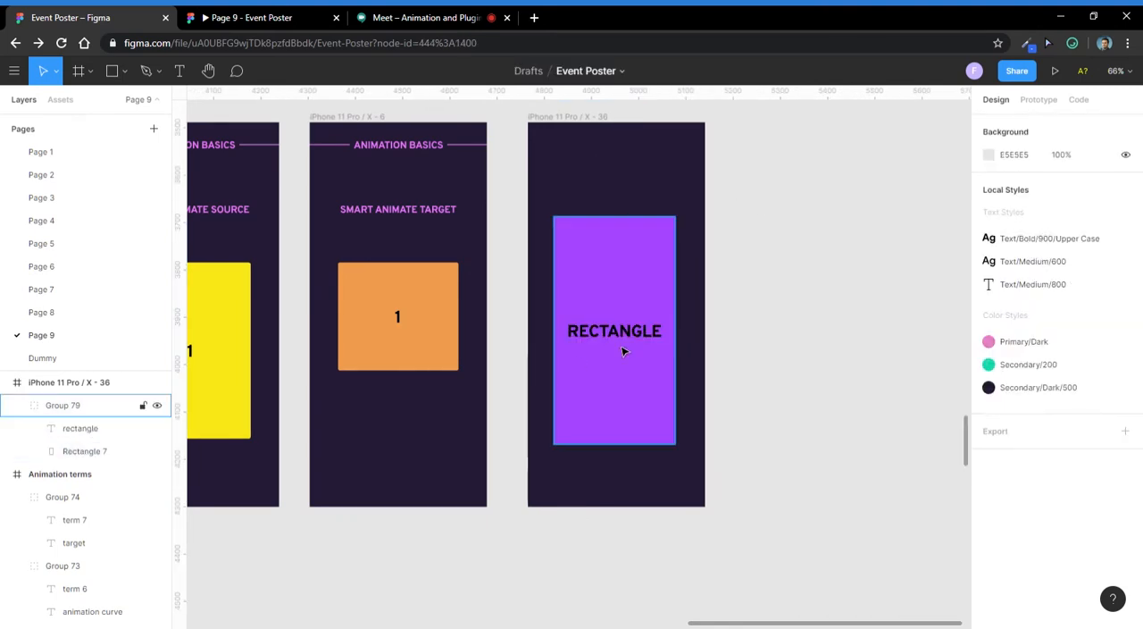
- Change the fill of the "rectangle" text label on the purple rectangle to white FFFFFF
double_click(616, 332)
scroll(617, 331, up, 3)
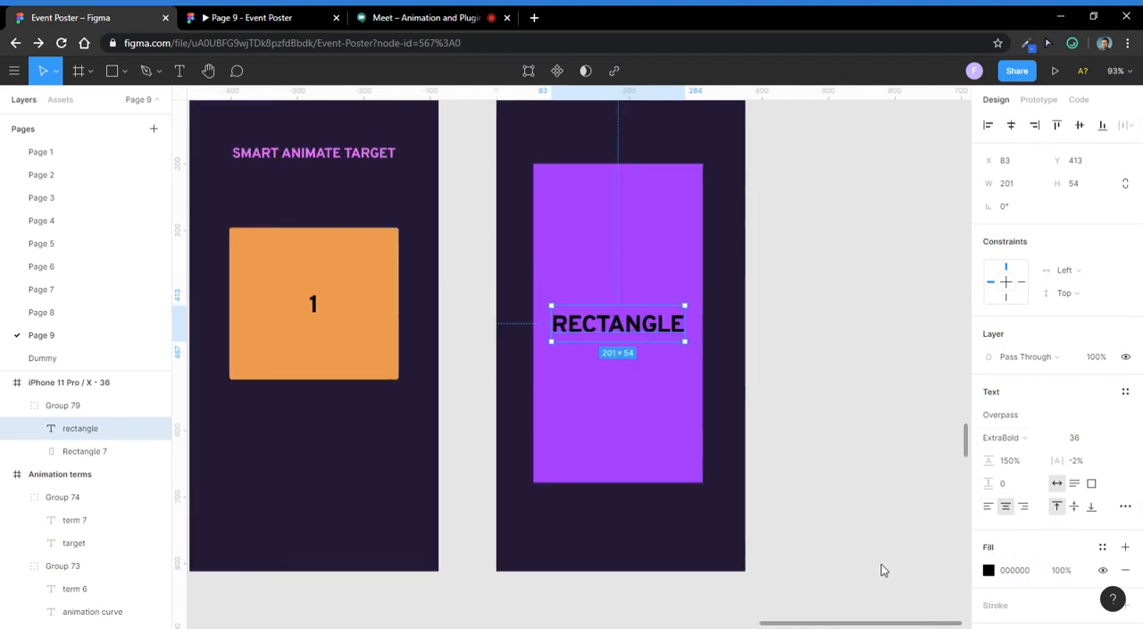
click(989, 570)
drag(910, 434, 737, 135)
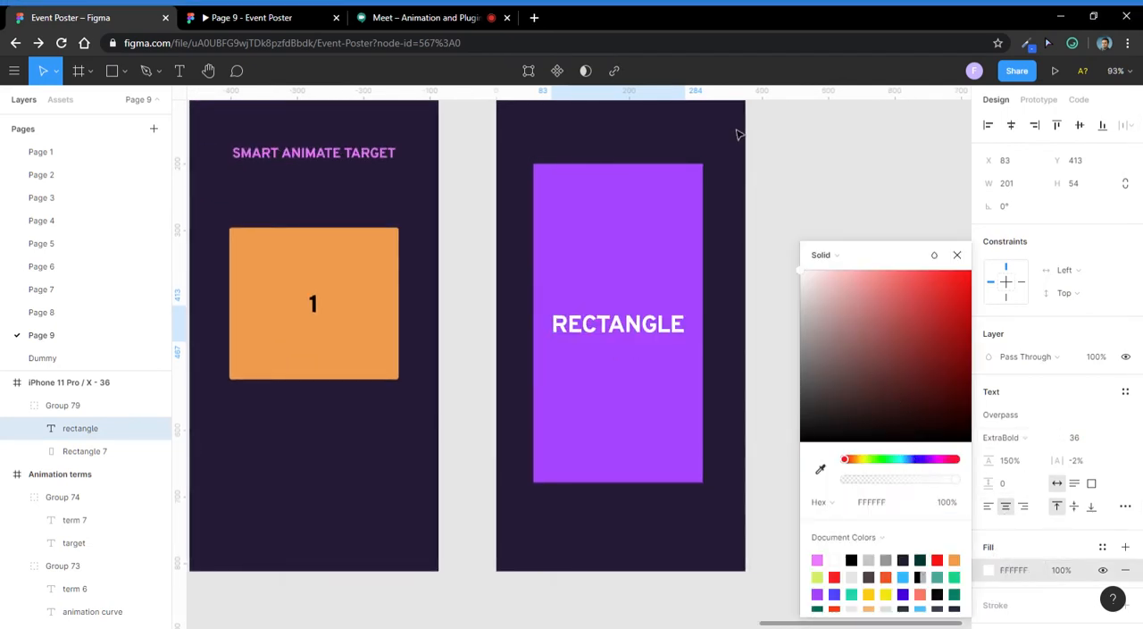
click(737, 135)
scroll(664, 234, down, 5)
click(668, 244)
click(745, 260)
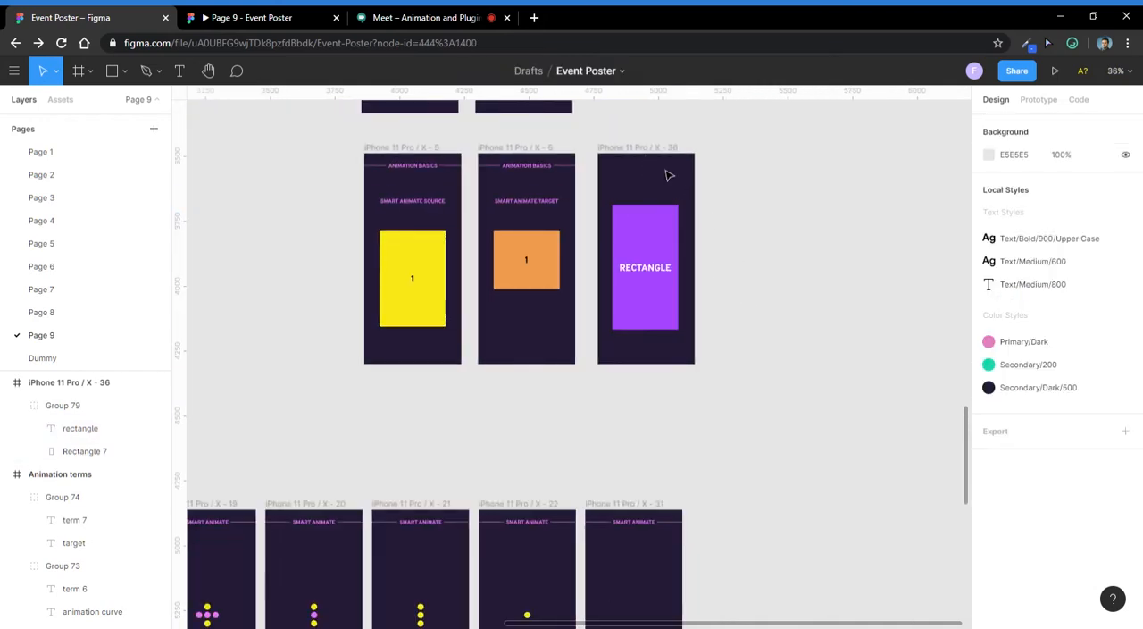
- Check the Google Meet call and return to the Event Poster file
click(438, 17)
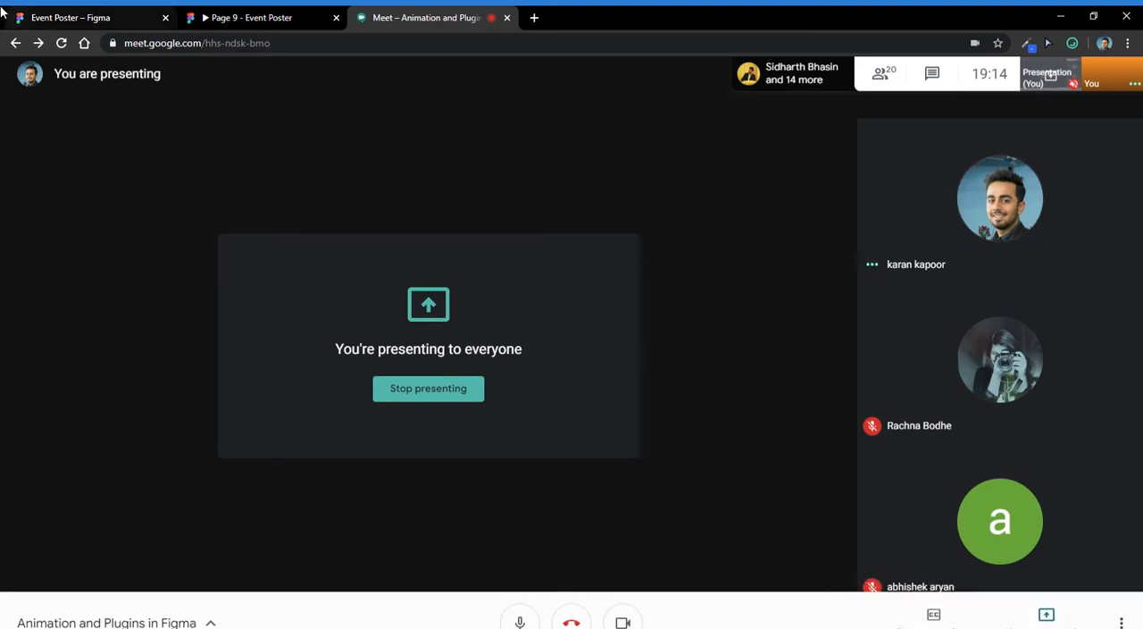
click(70, 17)
drag(776, 232, 650, 288)
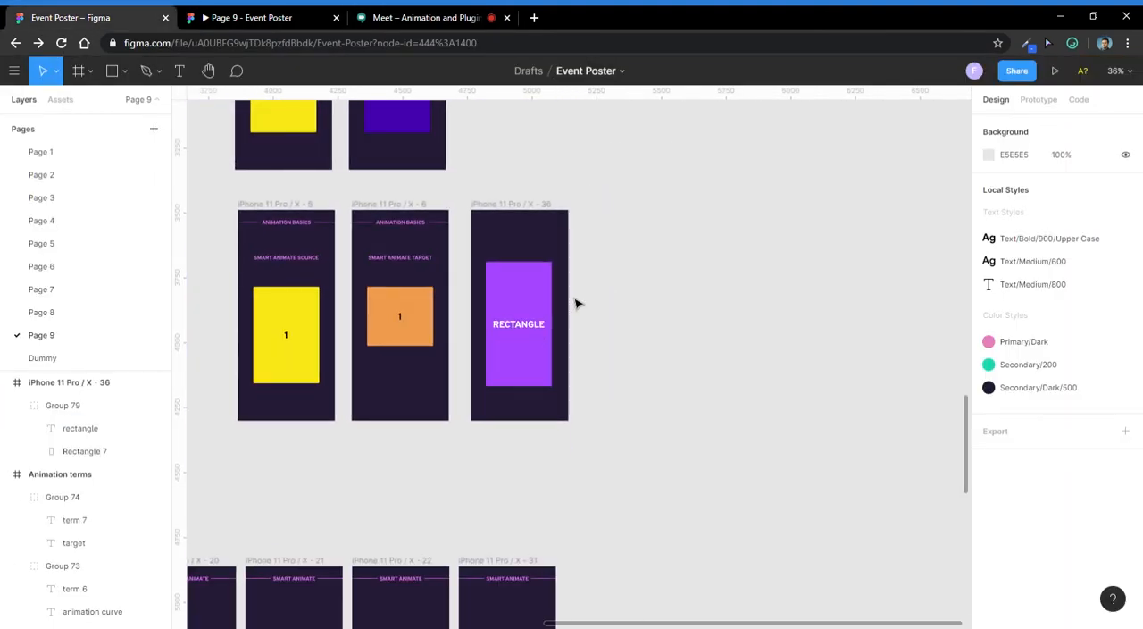
- Find the Animation tips frame on Page 9 and examine its list of tips up close
drag(400, 314, 838, 371)
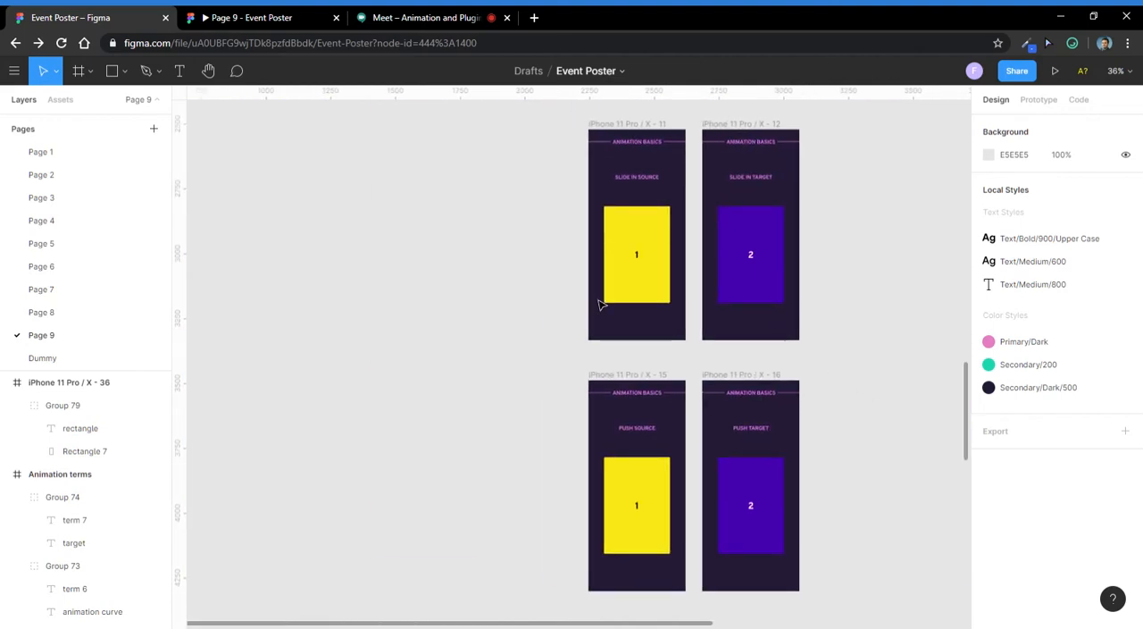
scroll(599, 304, down, 4)
drag(575, 221, 622, 489)
drag(502, 250, 696, 502)
scroll(682, 482, up, 4)
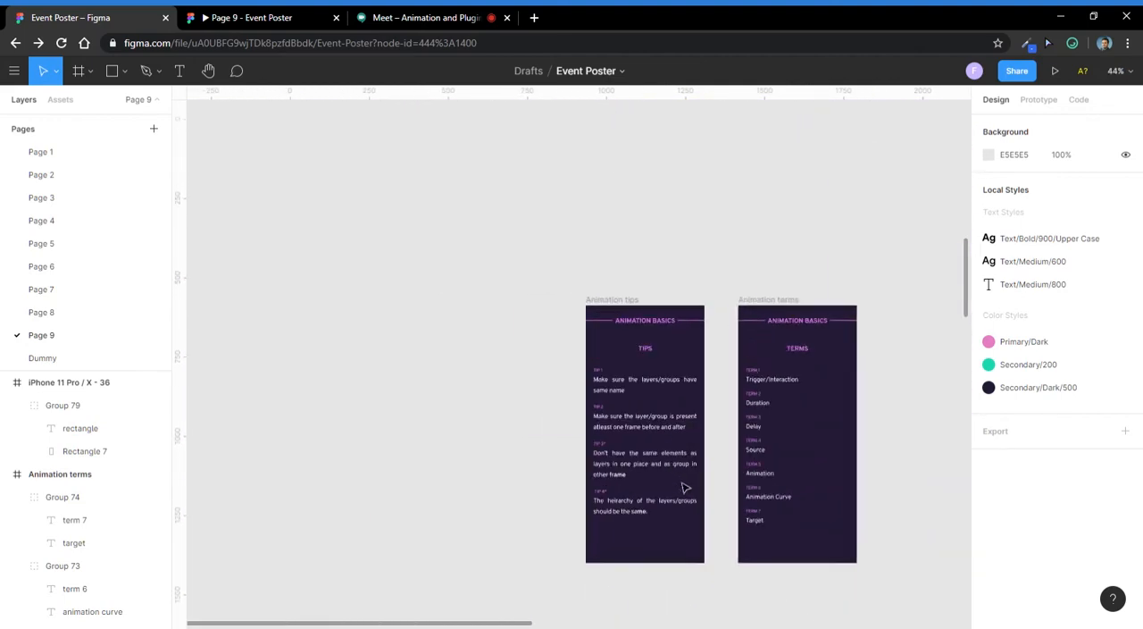
scroll(685, 487, up, 3)
scroll(645, 317, up, 1)
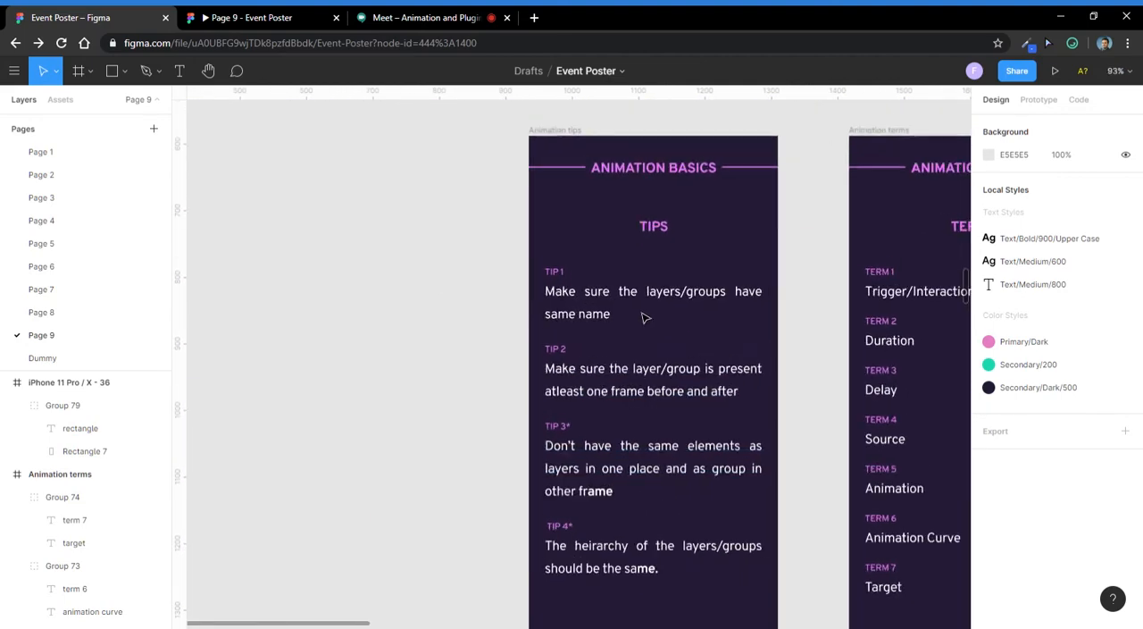
drag(652, 366, 529, 282)
scroll(478, 222, up, 2)
drag(509, 240, 469, 265)
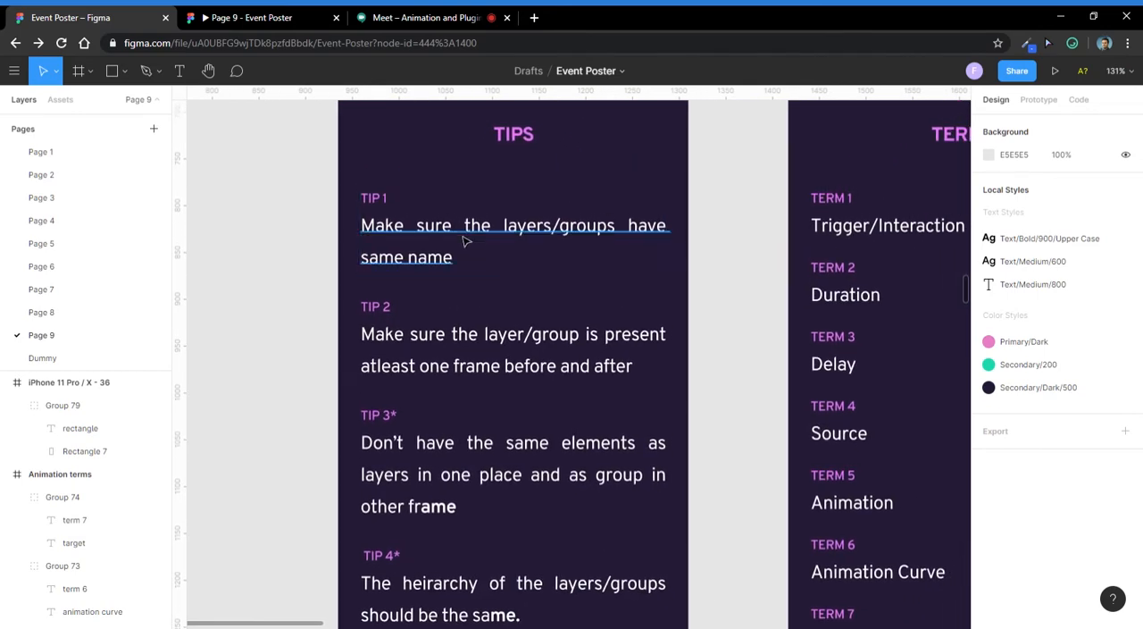
scroll(331, 338, down, 5)
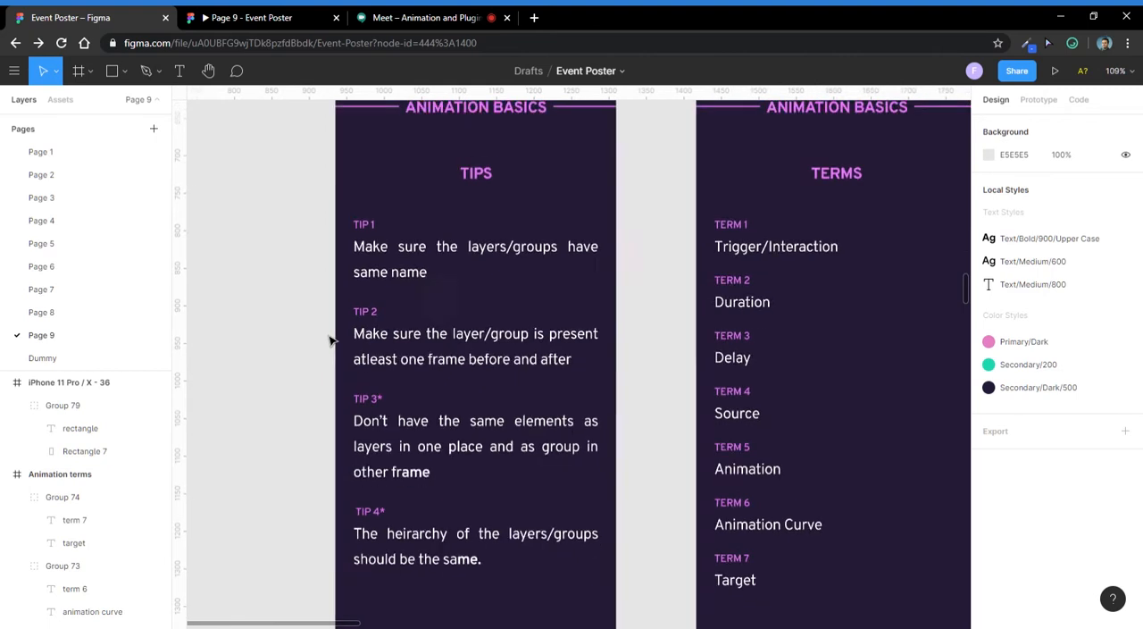
scroll(393, 284, up, 2)
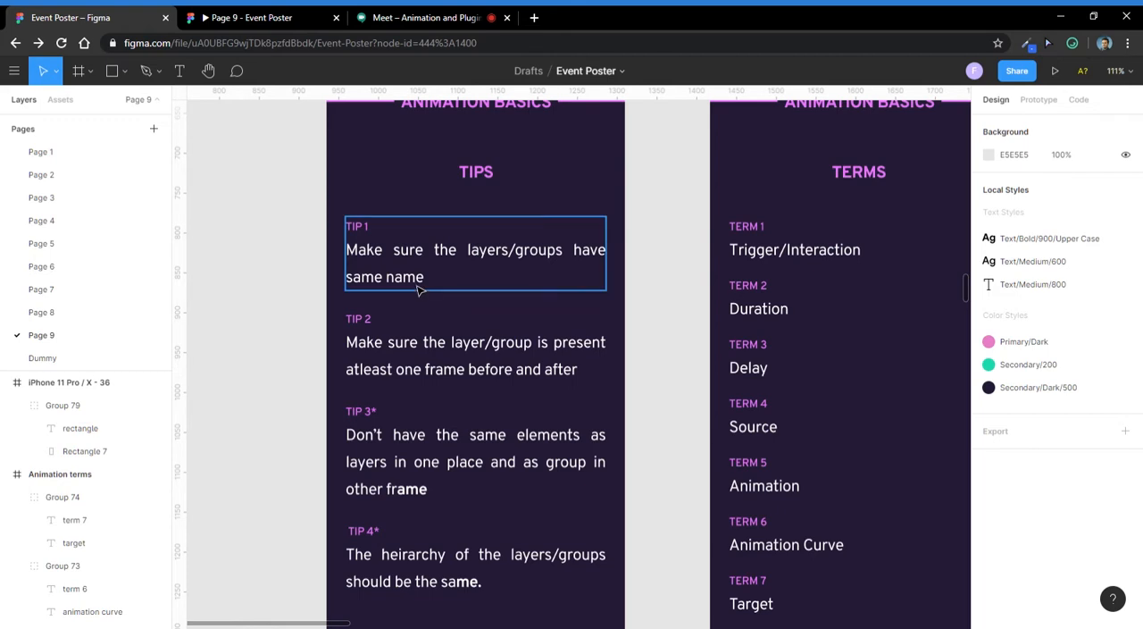
- Go through tips 1 to 4 on the Animation tips frame, selecting each tip's text for presentation
double_click(420, 288)
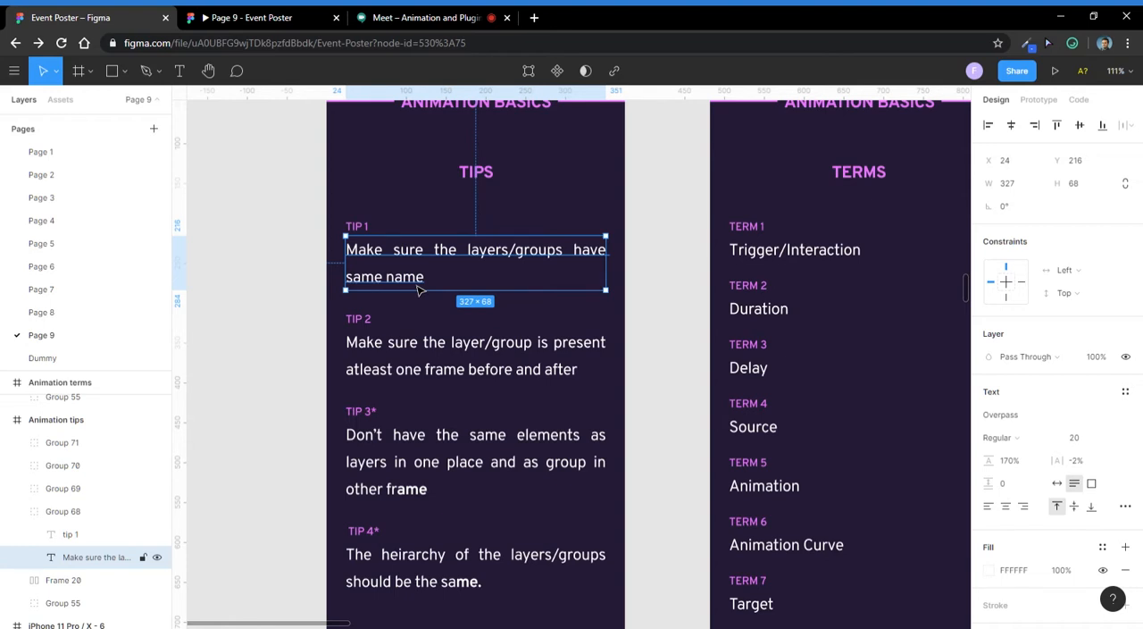
click(429, 352)
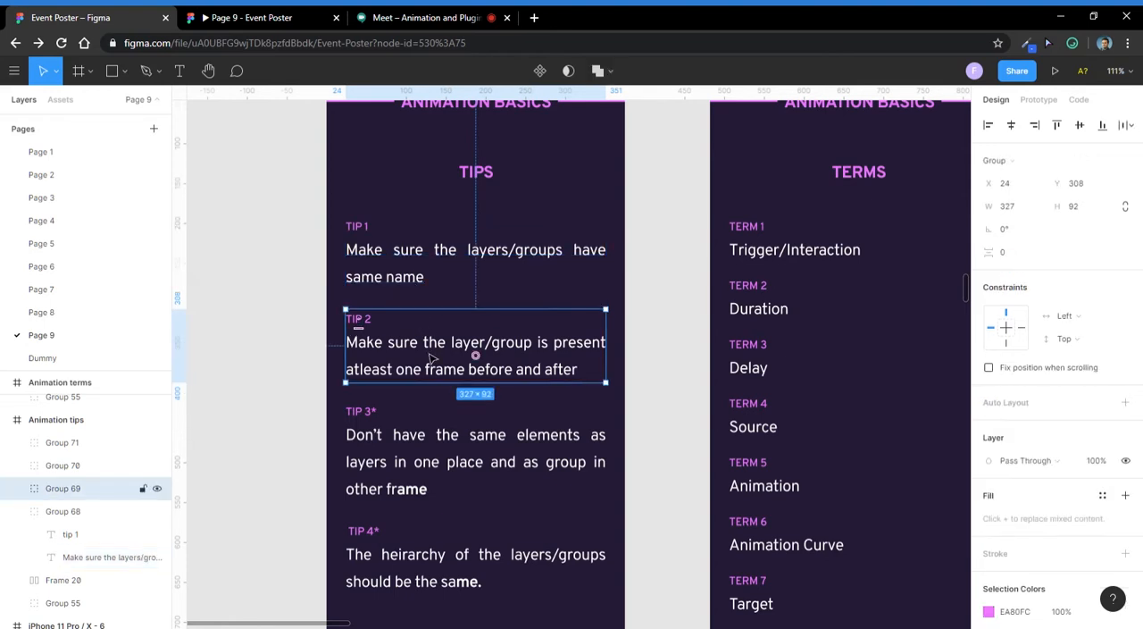
double_click(430, 358)
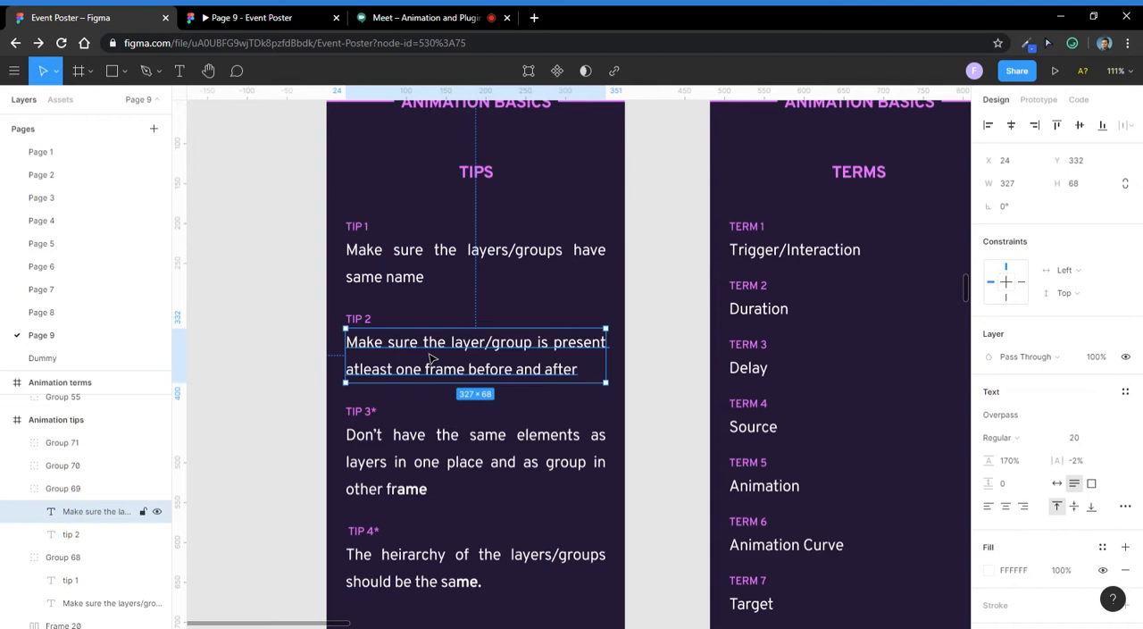
click(403, 459)
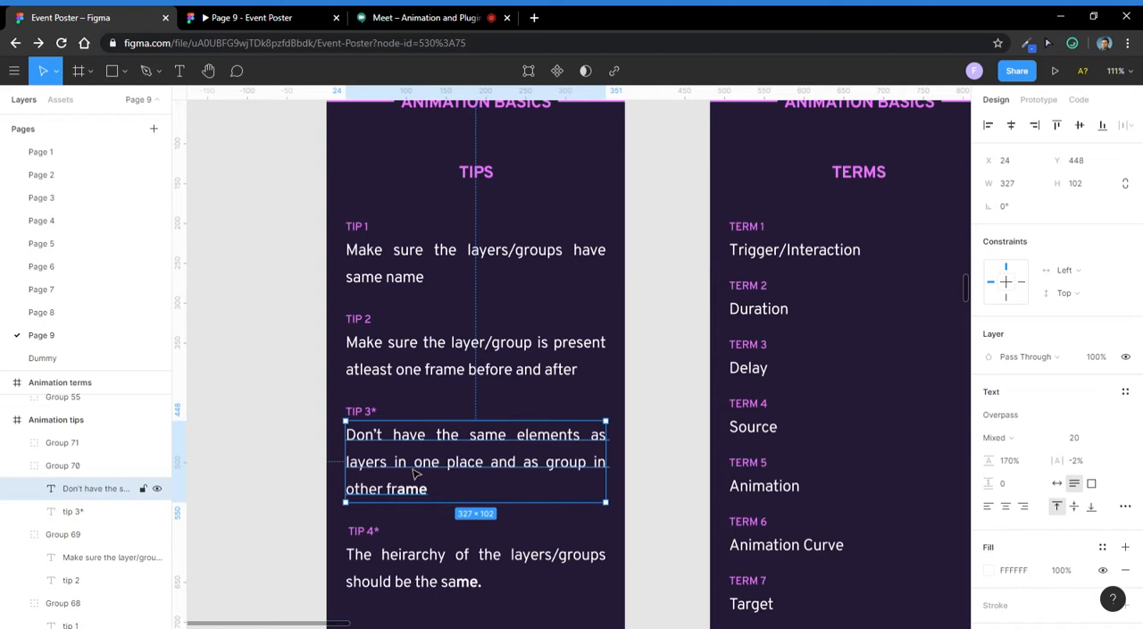
scroll(415, 474, down, 2)
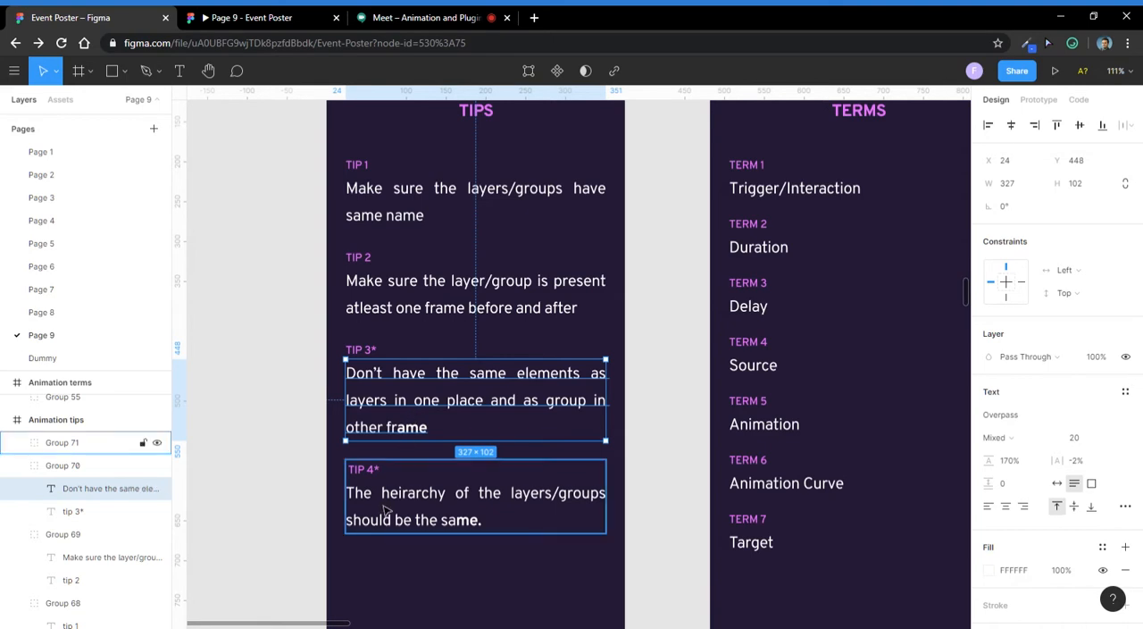
click(635, 425)
click(465, 524)
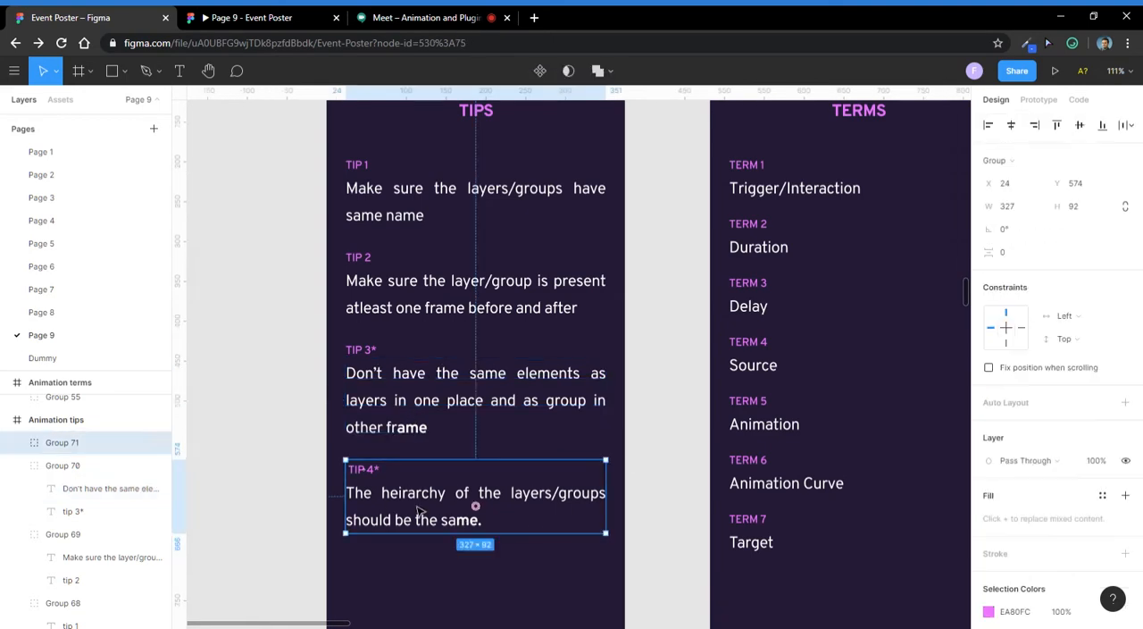
double_click(420, 511)
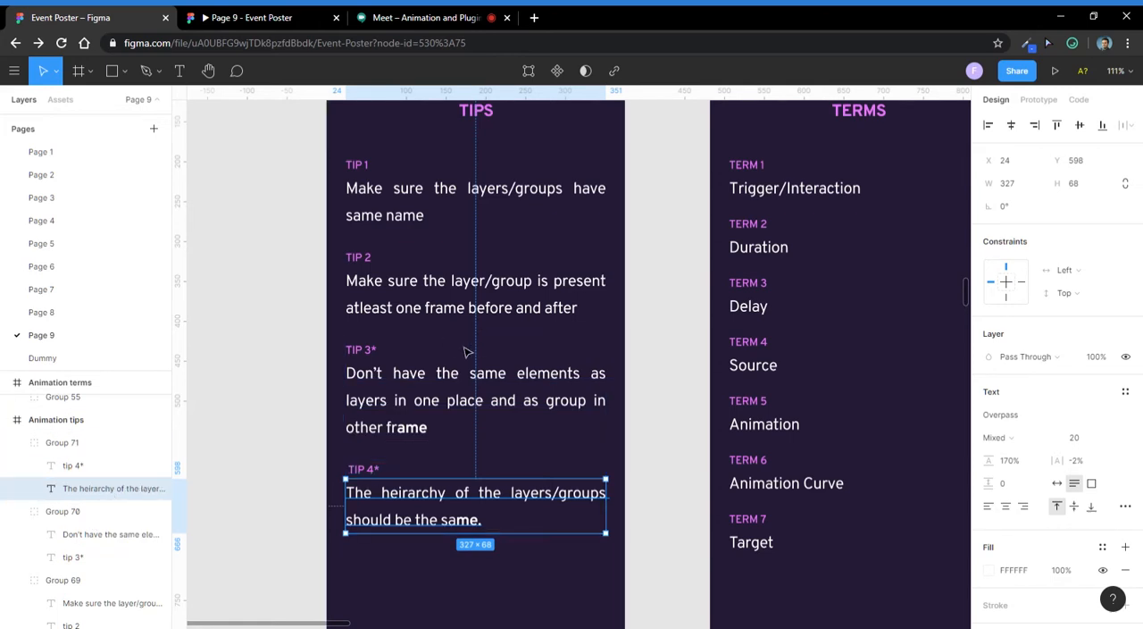
click(432, 563)
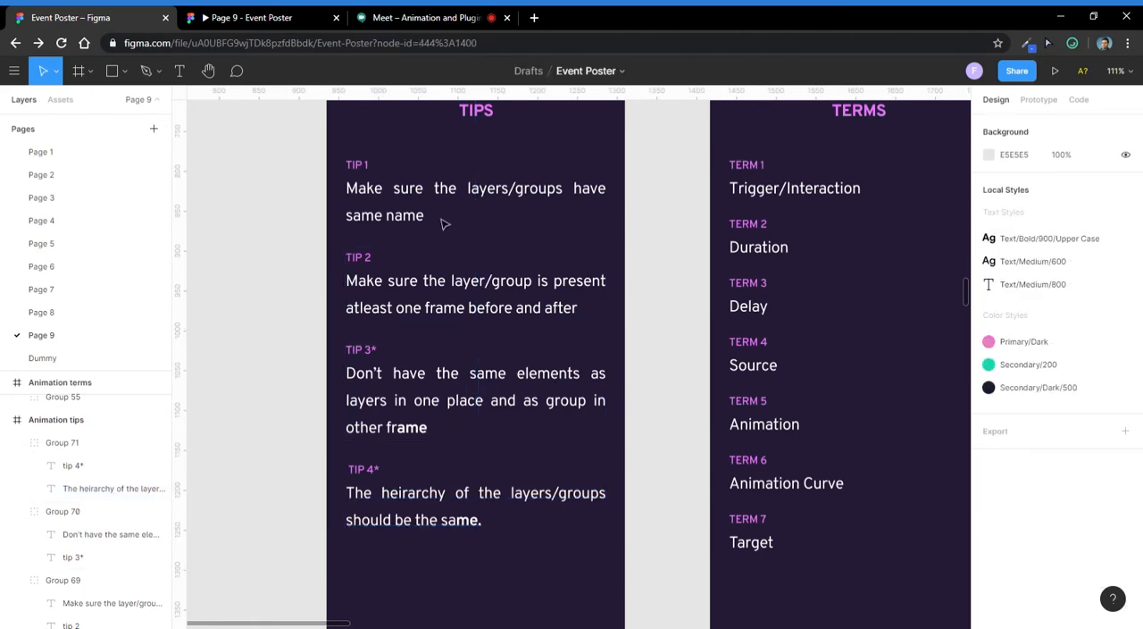
- Inspect the purple rectangle's frame, group and text label one after another
scroll(378, 301, down, 5)
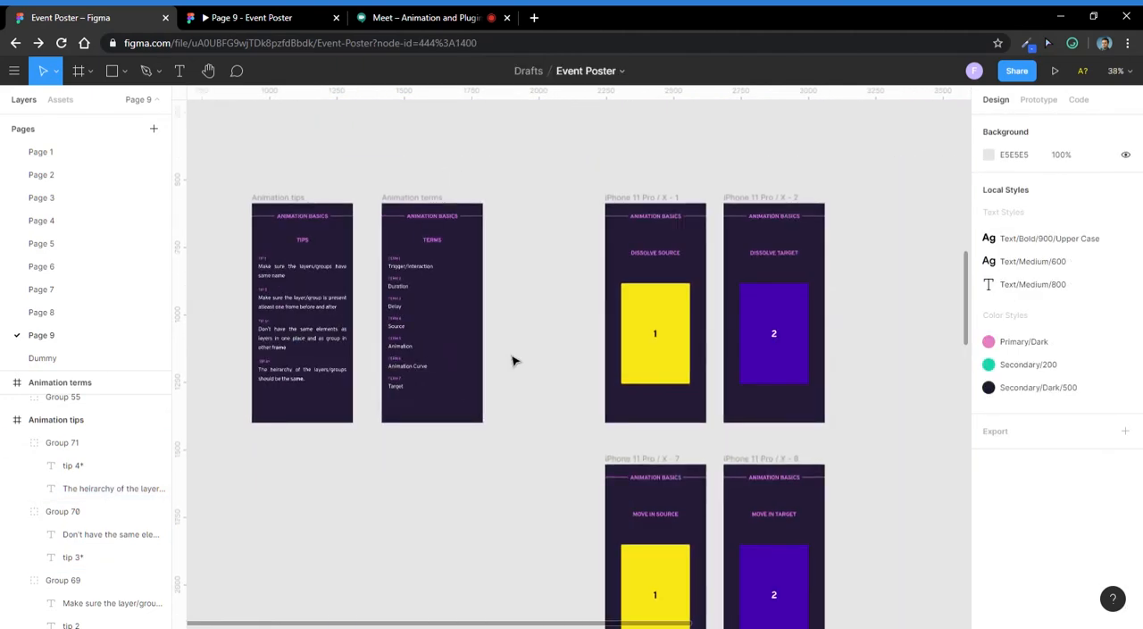
drag(565, 408, 248, 173)
drag(572, 452, 240, 395)
drag(638, 434, 604, 247)
scroll(571, 385, down, 2)
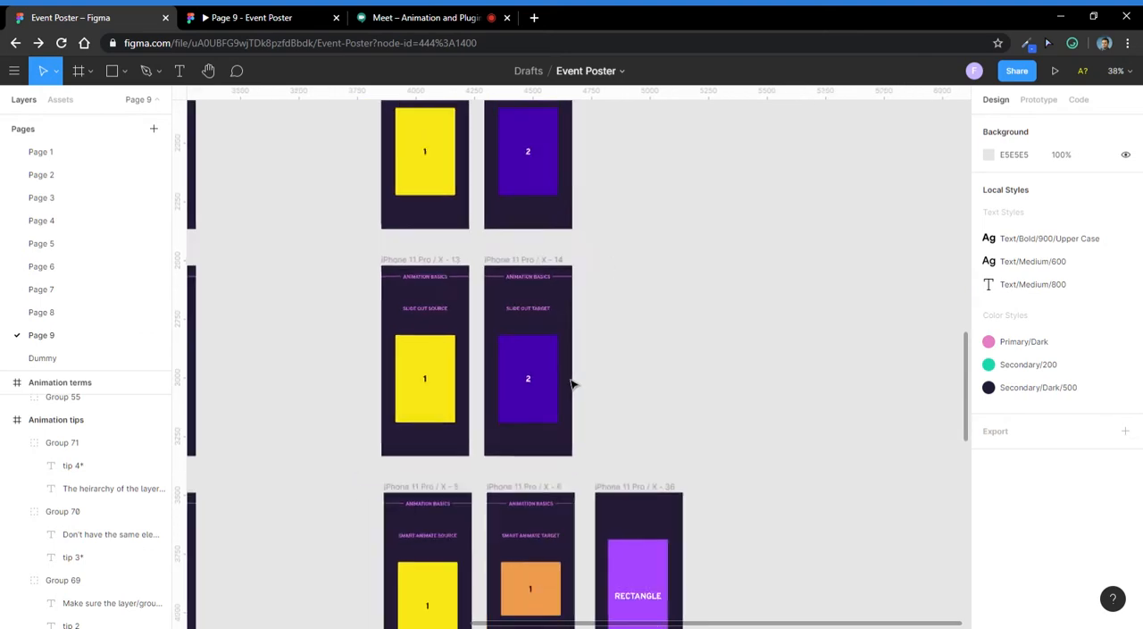
scroll(622, 539, up, 4)
scroll(571, 527, down, 2)
drag(758, 512, 650, 395)
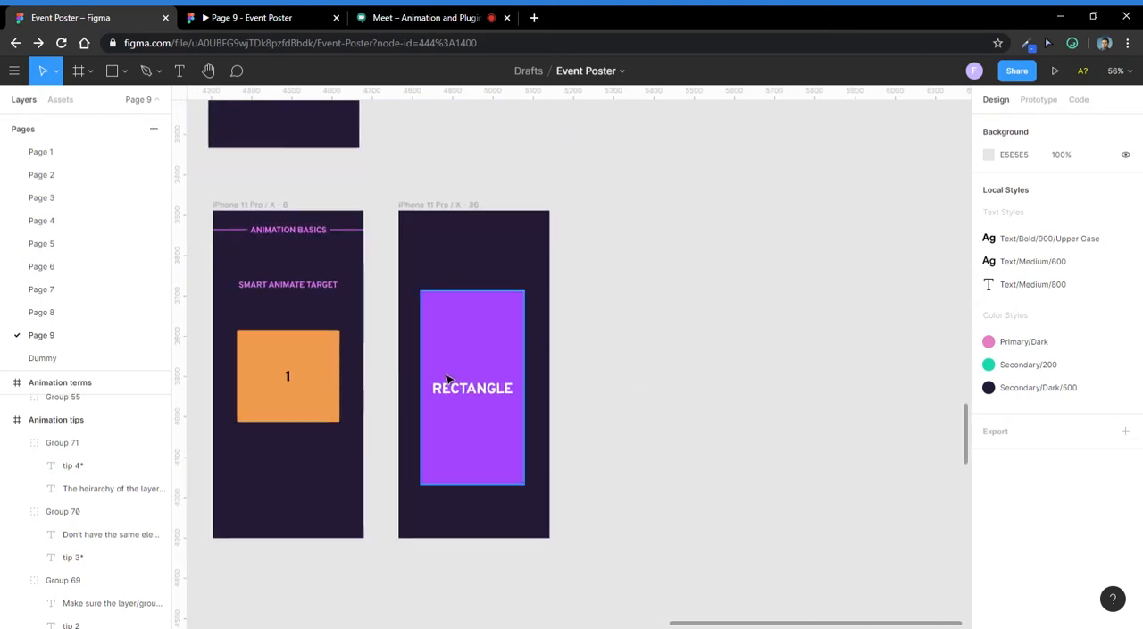
scroll(452, 368, up, 2)
click(452, 366)
click(462, 183)
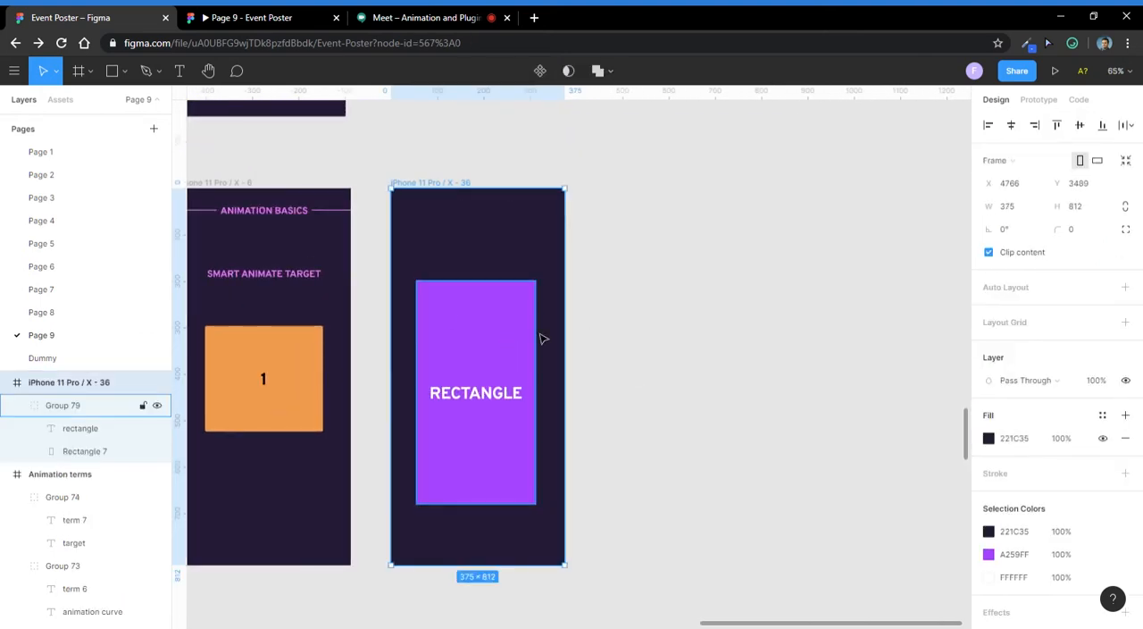
click(487, 361)
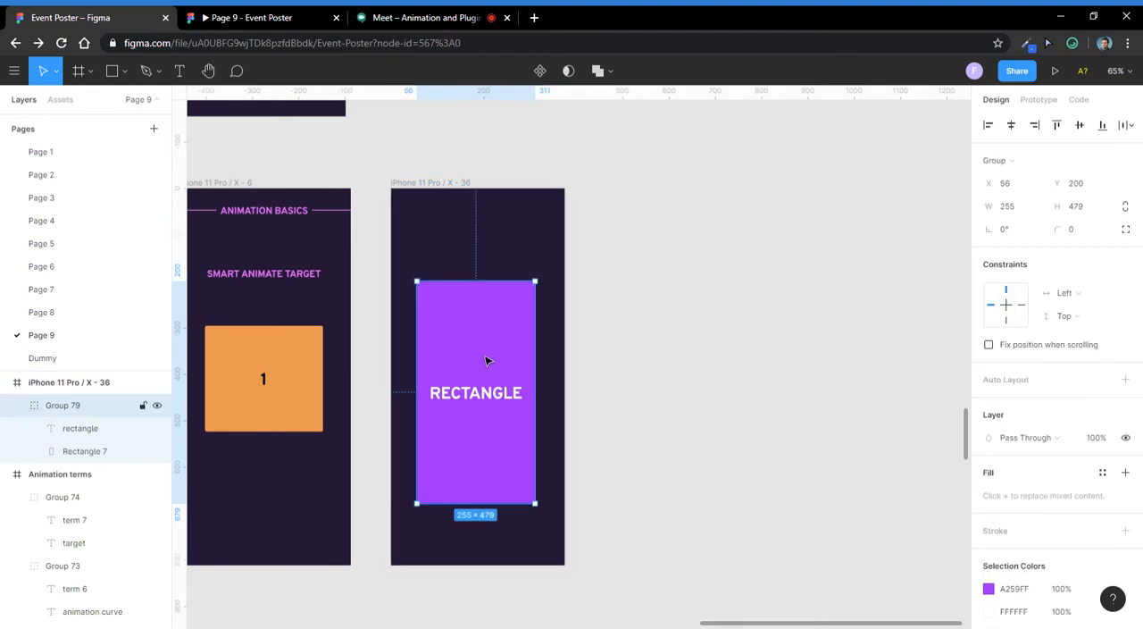
double_click(479, 404)
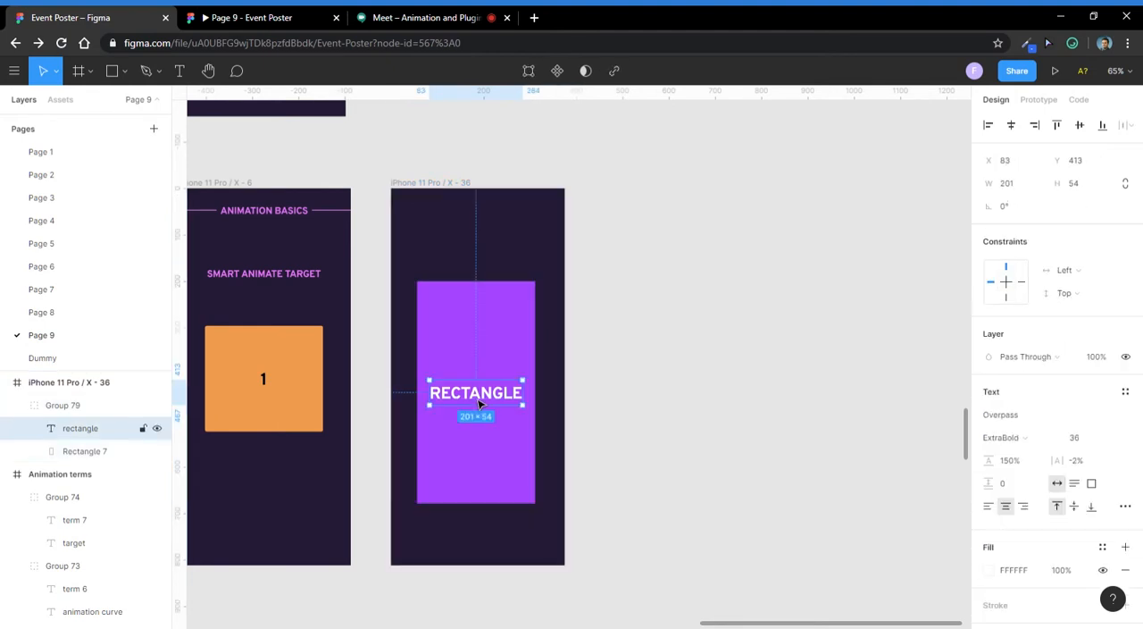
click(701, 304)
click(469, 432)
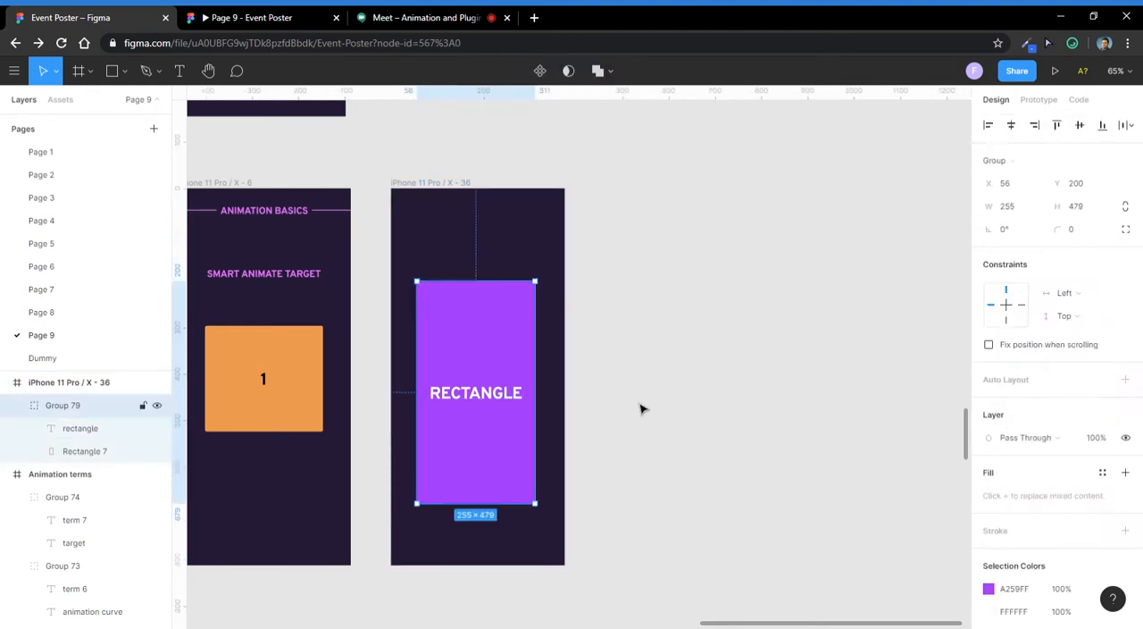
- Duplicate the purple rectangle's frame to its right, leaving a gap of 60 between the frames
click(659, 440)
click(438, 187)
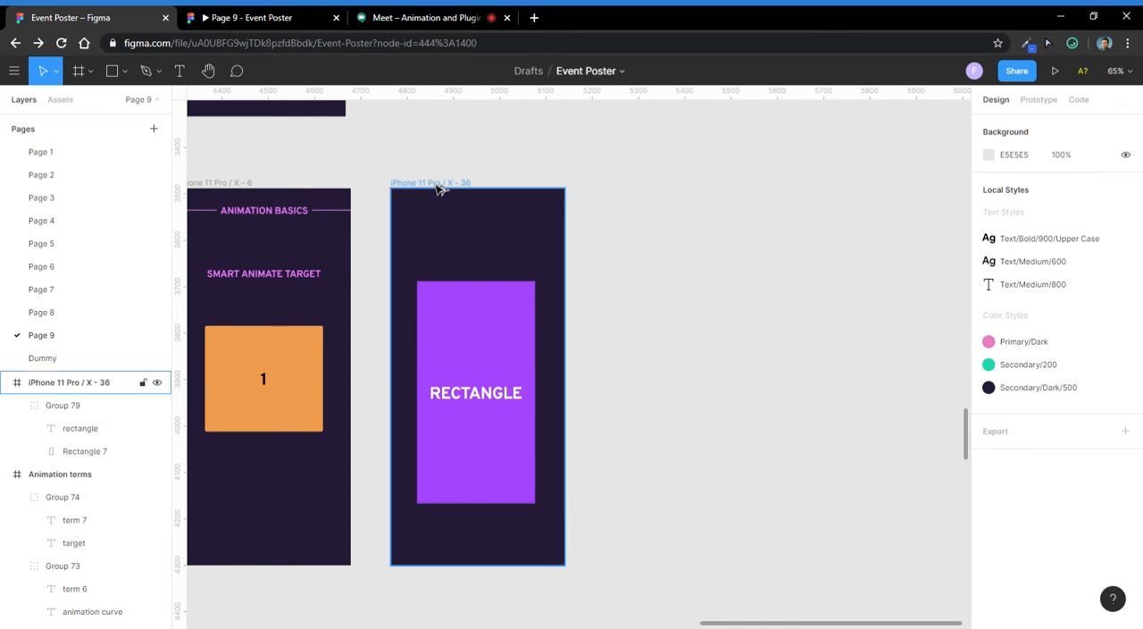
drag(439, 187, 629, 208)
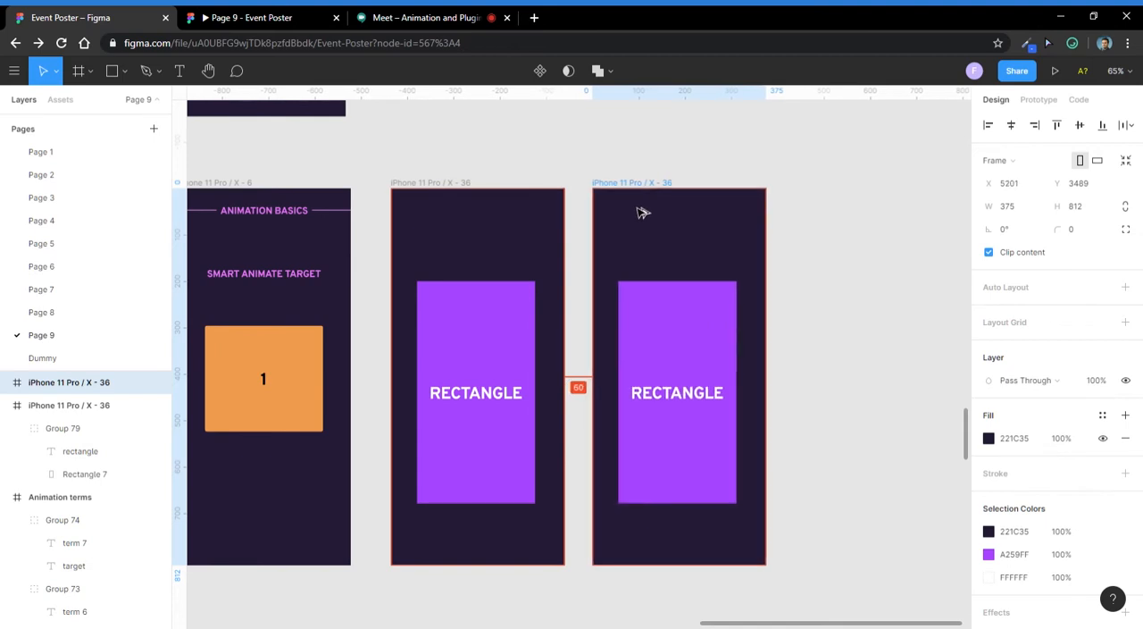
- Look at the Google Meet call again and come back to the Figma file
click(379, 17)
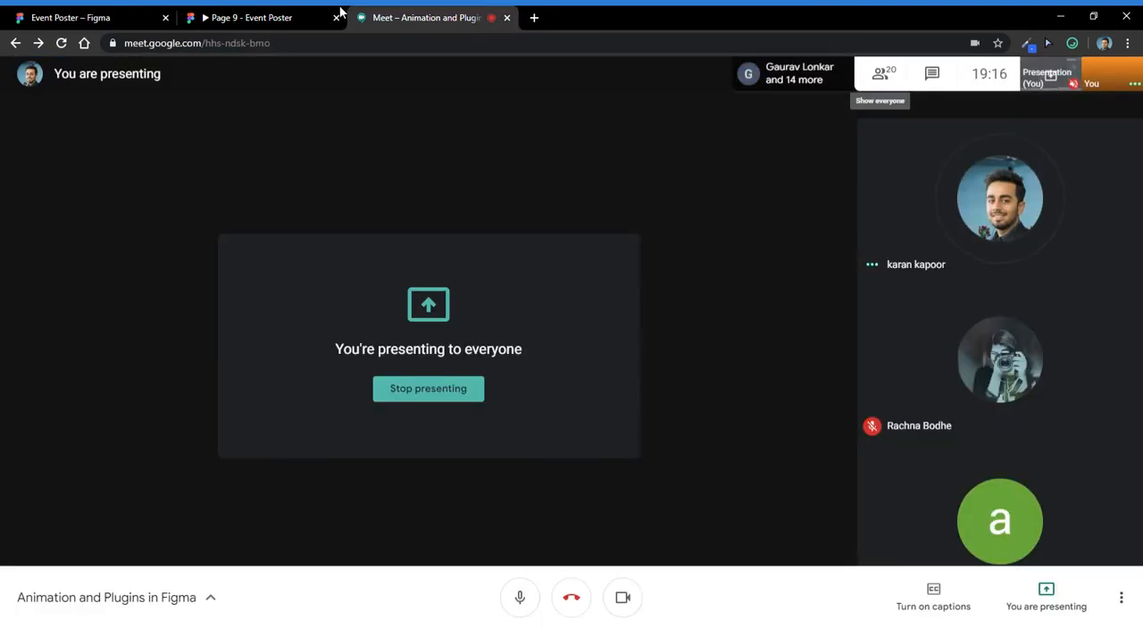
click(80, 17)
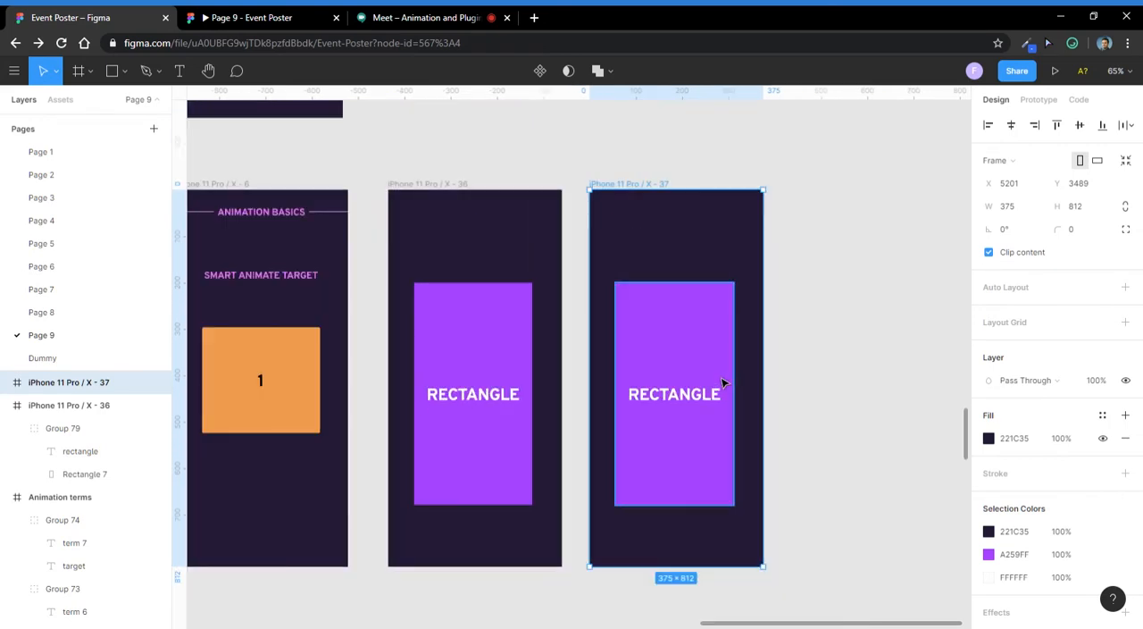
click(895, 340)
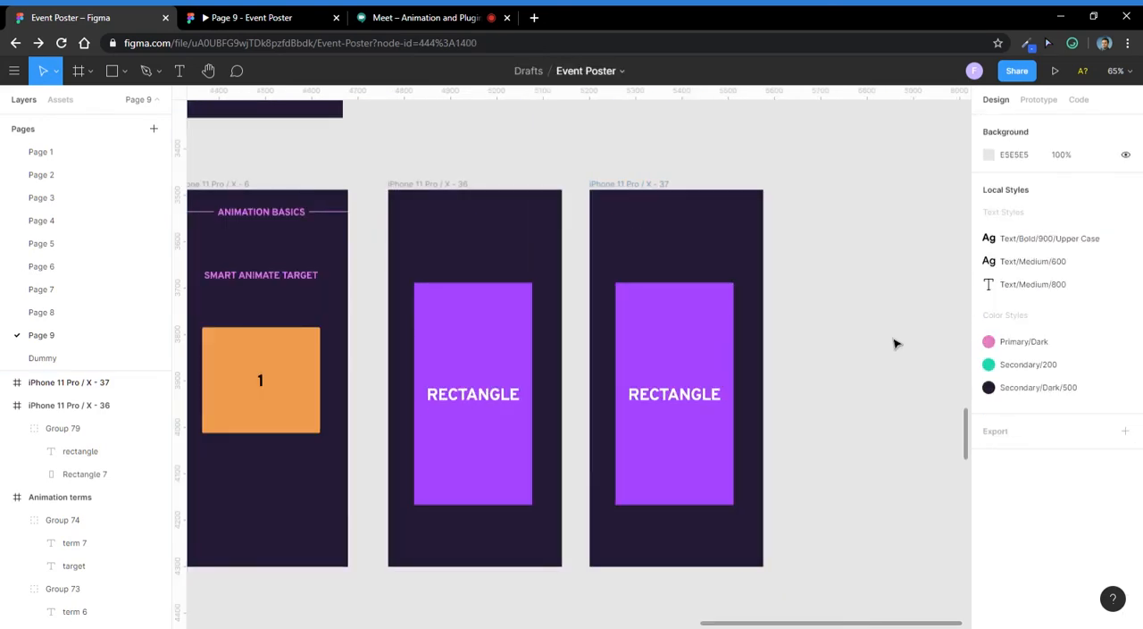
- Shrink the rectangle in the duplicated frame symmetrically from its upper and lower edges to about 255×171, keeping it around its label
double_click(694, 350)
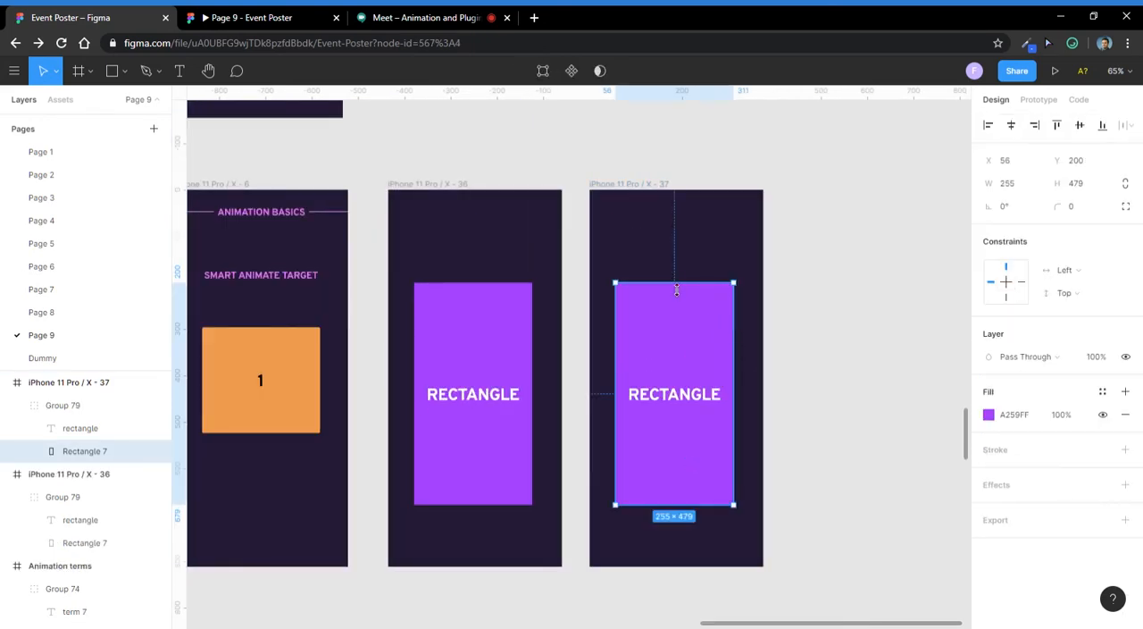
click(790, 317)
click(655, 357)
drag(673, 283, 668, 364)
click(669, 319)
scroll(670, 363, up, 3)
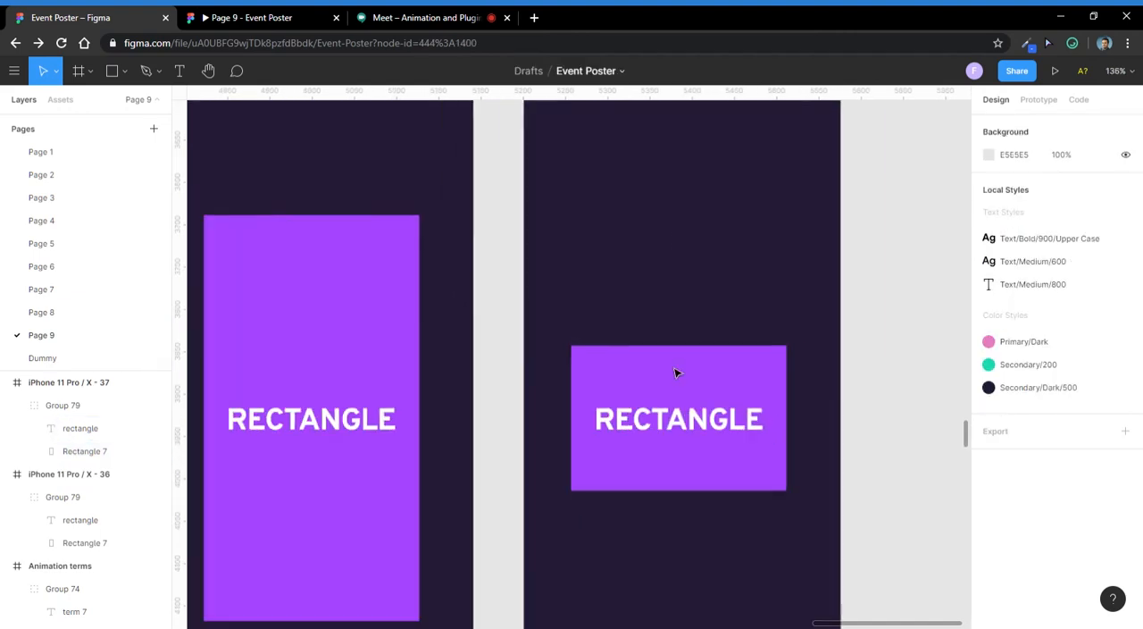
- Change the fill of the shortened rectangle in the duplicated frame to black 000000 from the document colours
scroll(676, 373, down, 3)
click(676, 371)
click(989, 416)
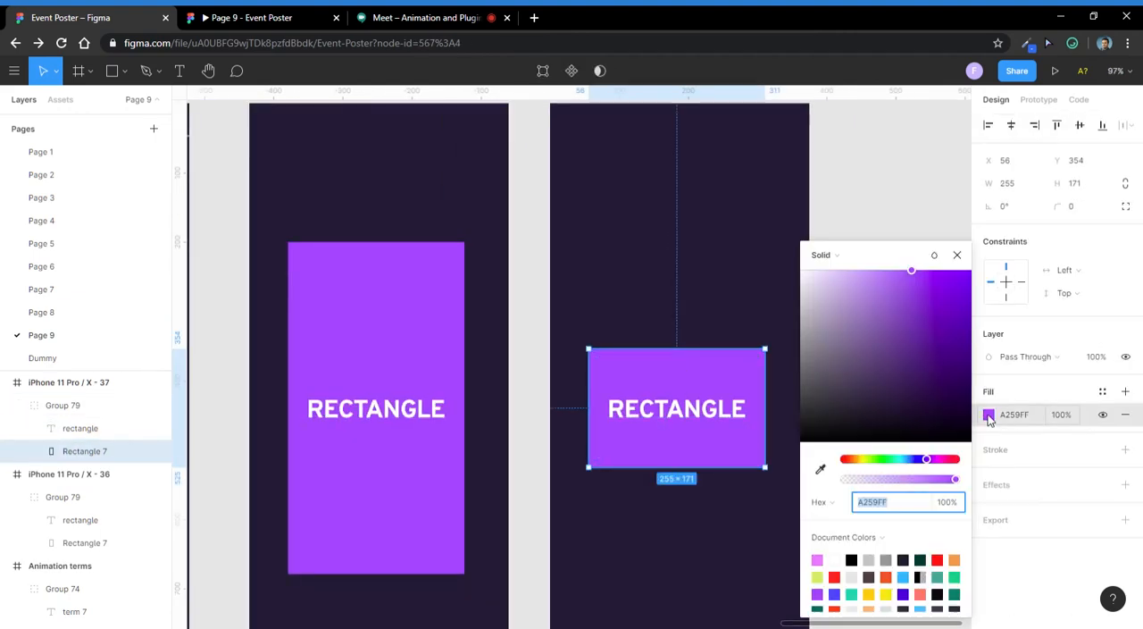
click(852, 561)
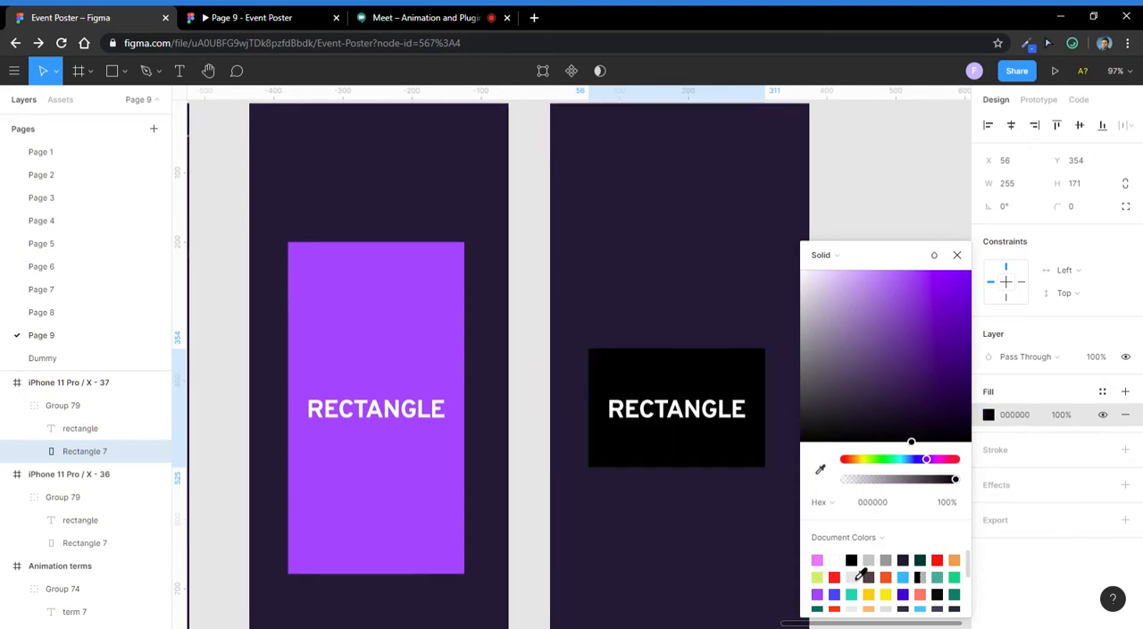
- Change the fill of the shortened rectangle in the duplicated frame to dark green 00392E from the document colours
click(920, 560)
click(607, 230)
scroll(676, 332, down, 5)
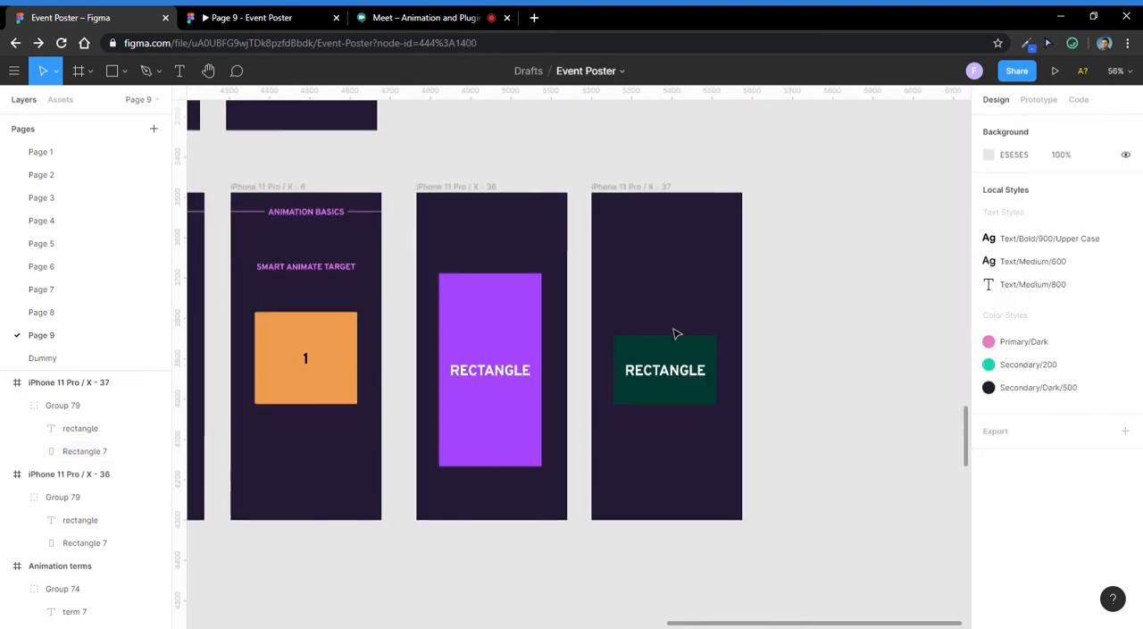
- Compare the tall purple rectangle group with the short green one in the duplicated frame, selecting each in turn
click(693, 365)
click(475, 326)
click(602, 309)
scroll(602, 309, down, 3)
click(536, 327)
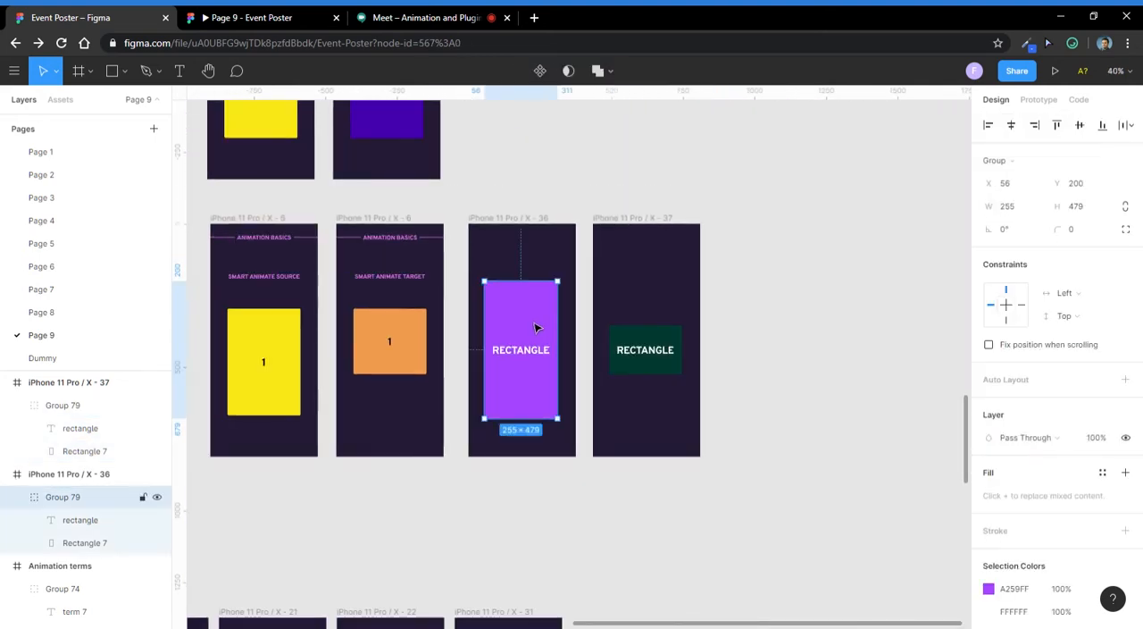
click(667, 330)
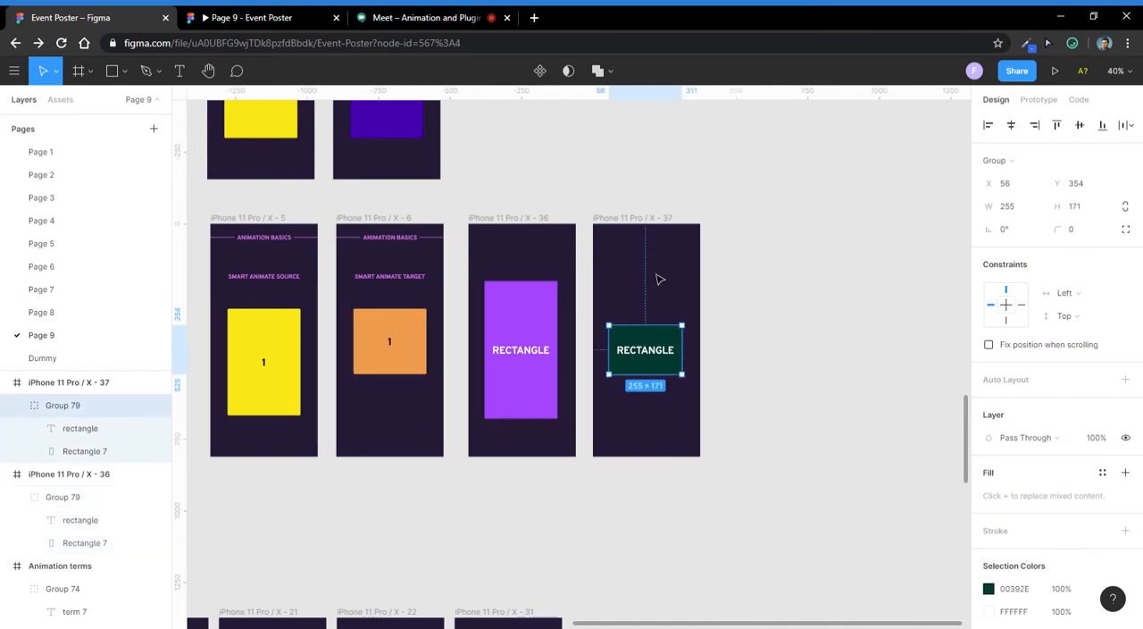
click(658, 279)
scroll(518, 345, up, 3)
click(533, 321)
click(675, 349)
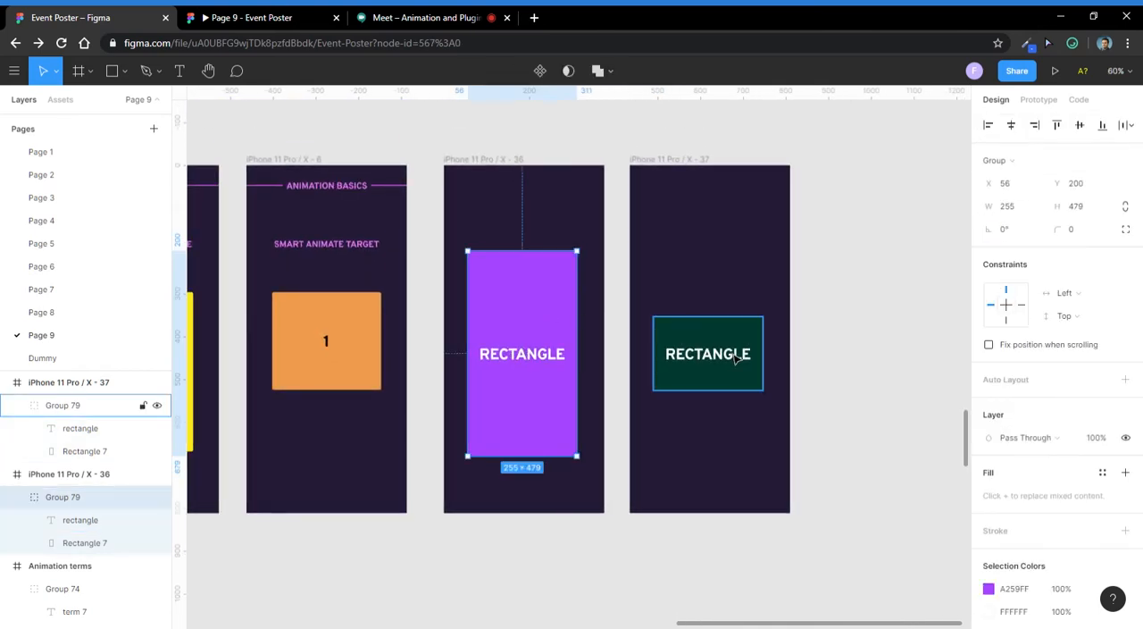
click(565, 305)
click(720, 362)
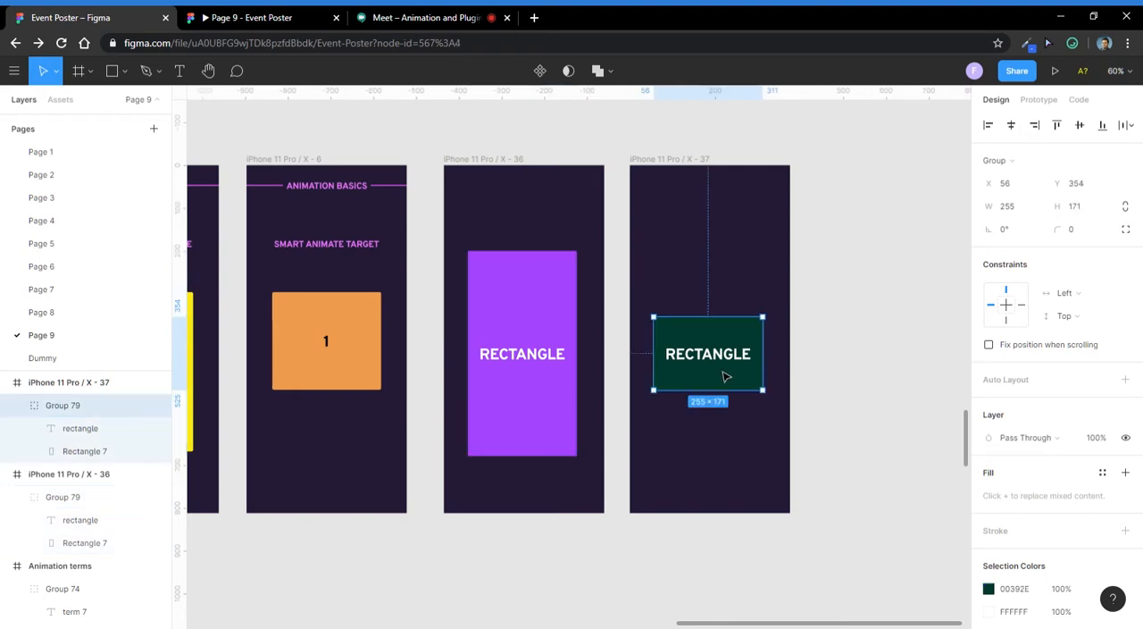
click(572, 309)
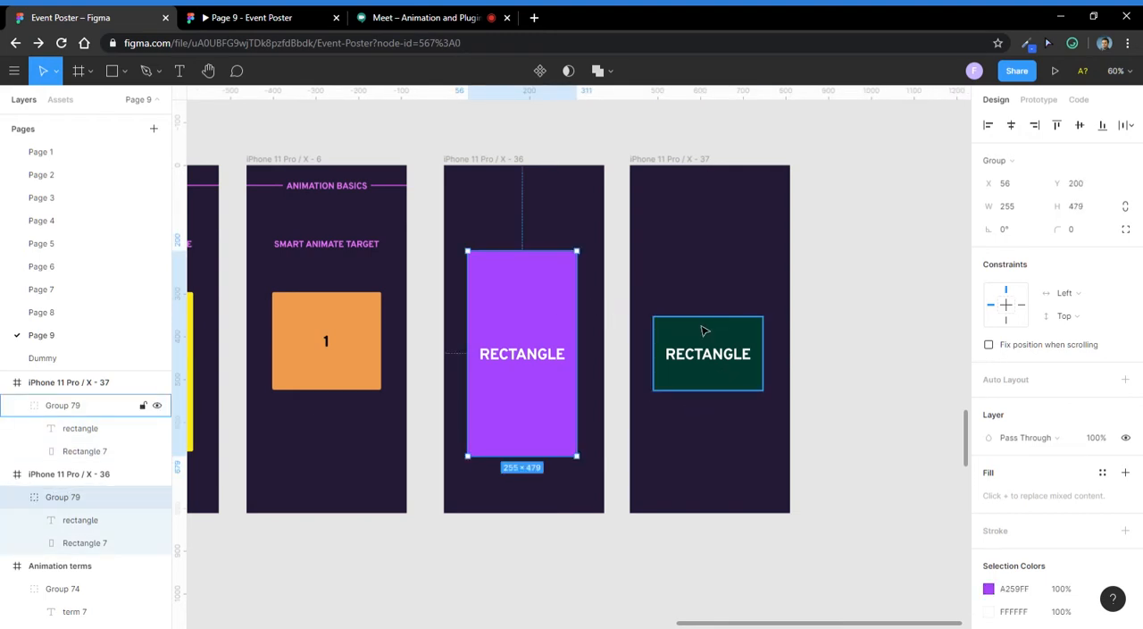
scroll(702, 352, up, 3)
scroll(702, 353, down, 2)
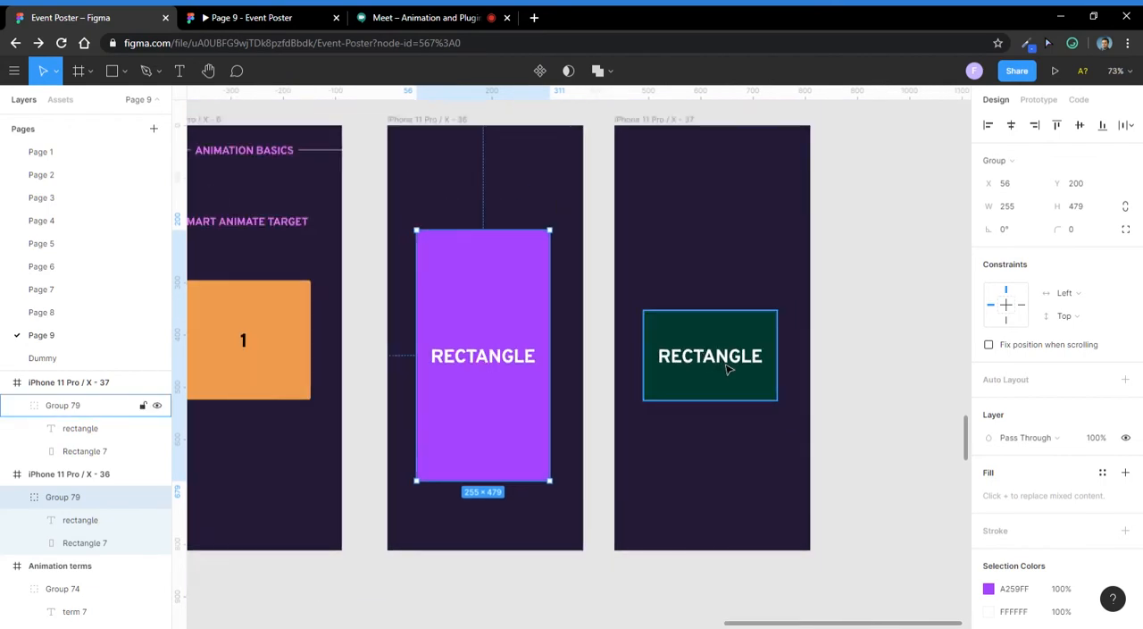
click(701, 285)
scroll(411, 285, down, 3)
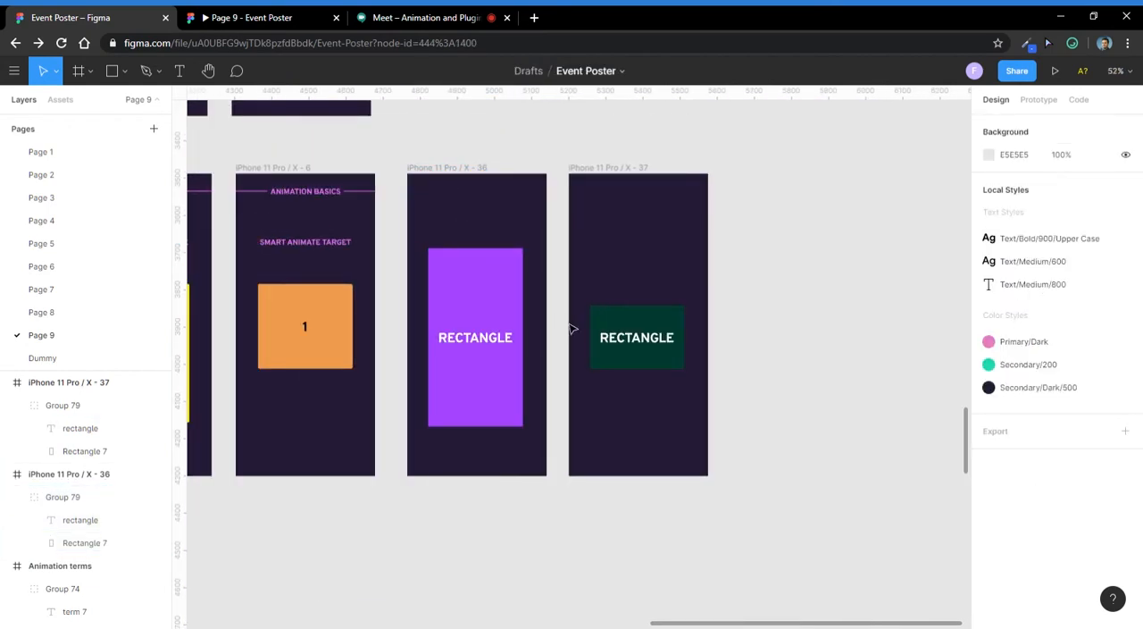
- Recolour the RECTANGLE label on the green rectangle to the pink from the document colours
scroll(631, 349, up, 5)
click(645, 337)
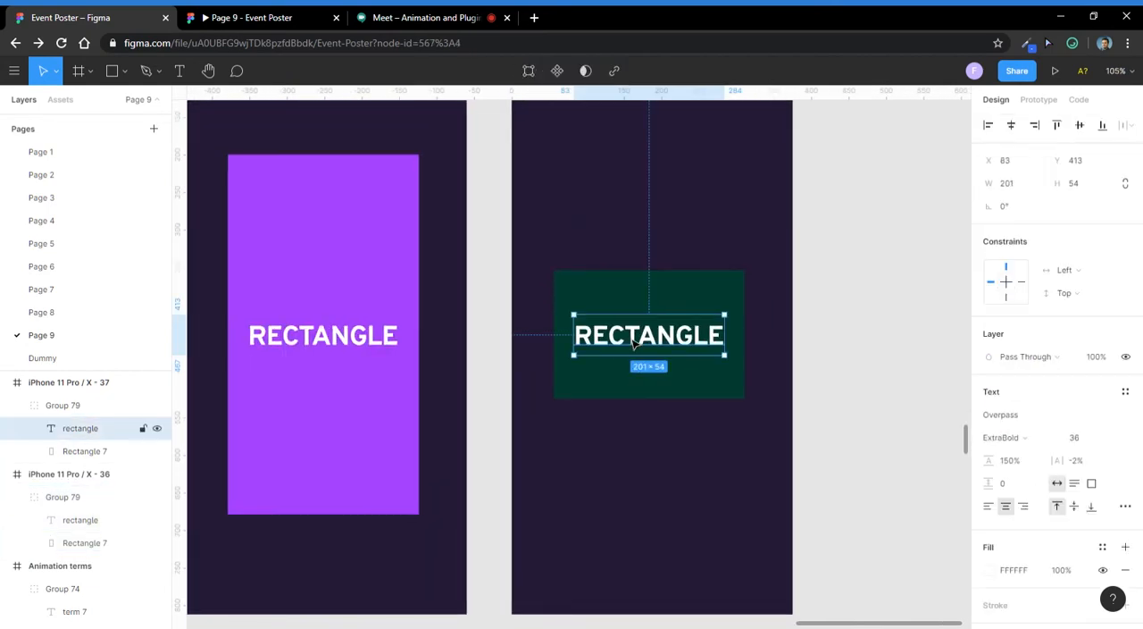
scroll(997, 534, down, 1)
click(988, 470)
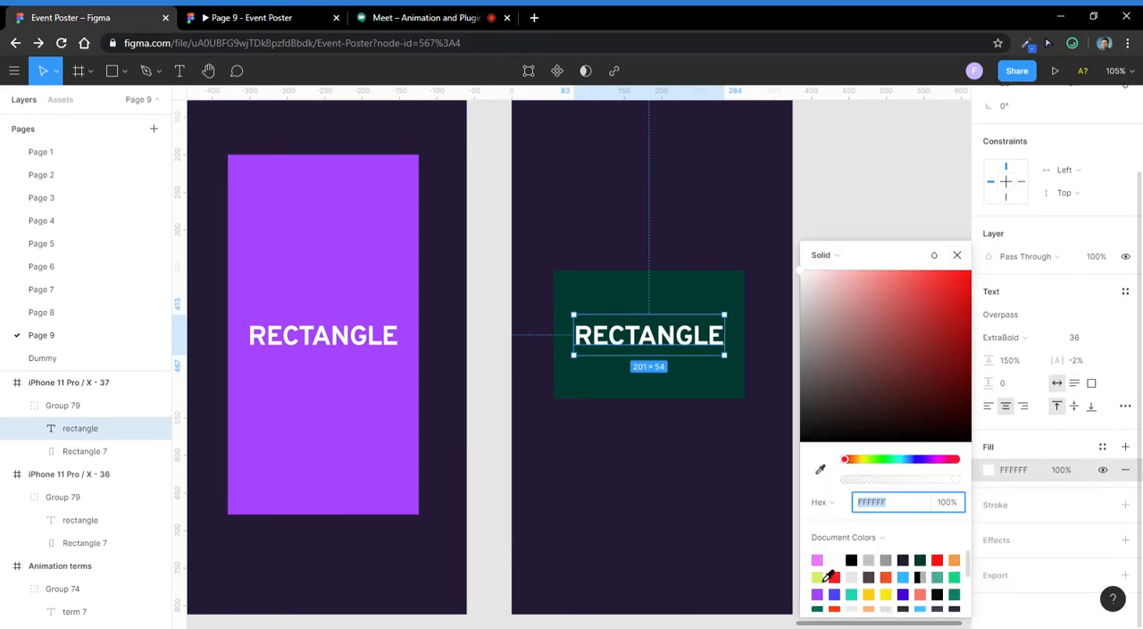
click(816, 560)
key(Escape)
key(Escape)
scroll(661, 367, down, 3)
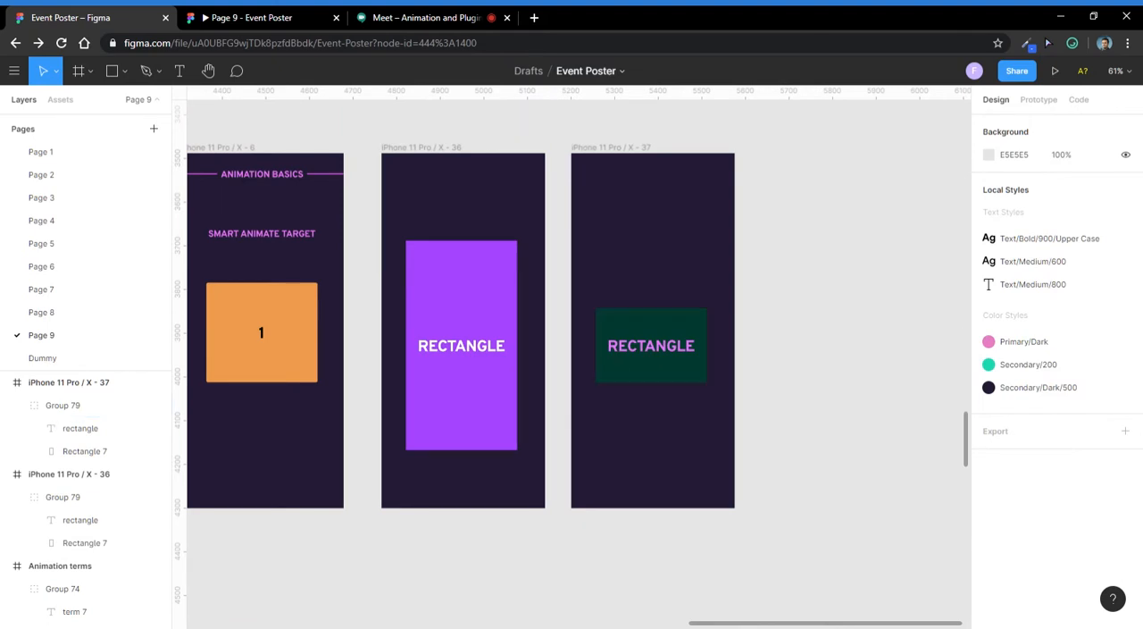
- Bring up the prototype settings and select the purple rectangle group in the first frame as the interaction's source
scroll(474, 327, up, 1)
scroll(500, 281, down, 1)
scroll(491, 249, down, 2)
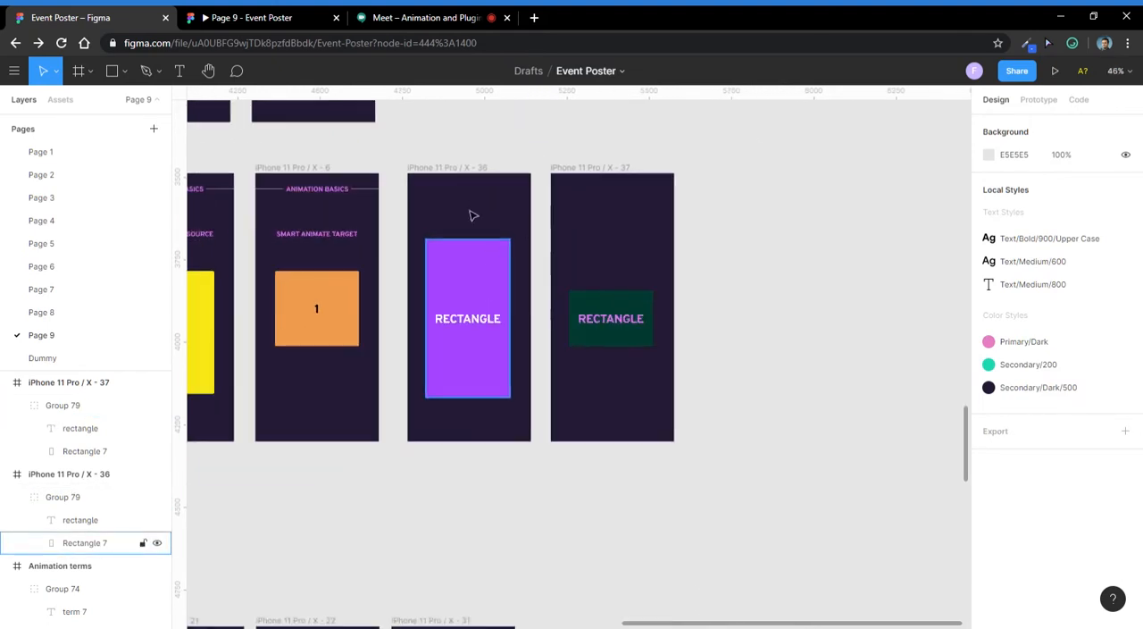
click(453, 171)
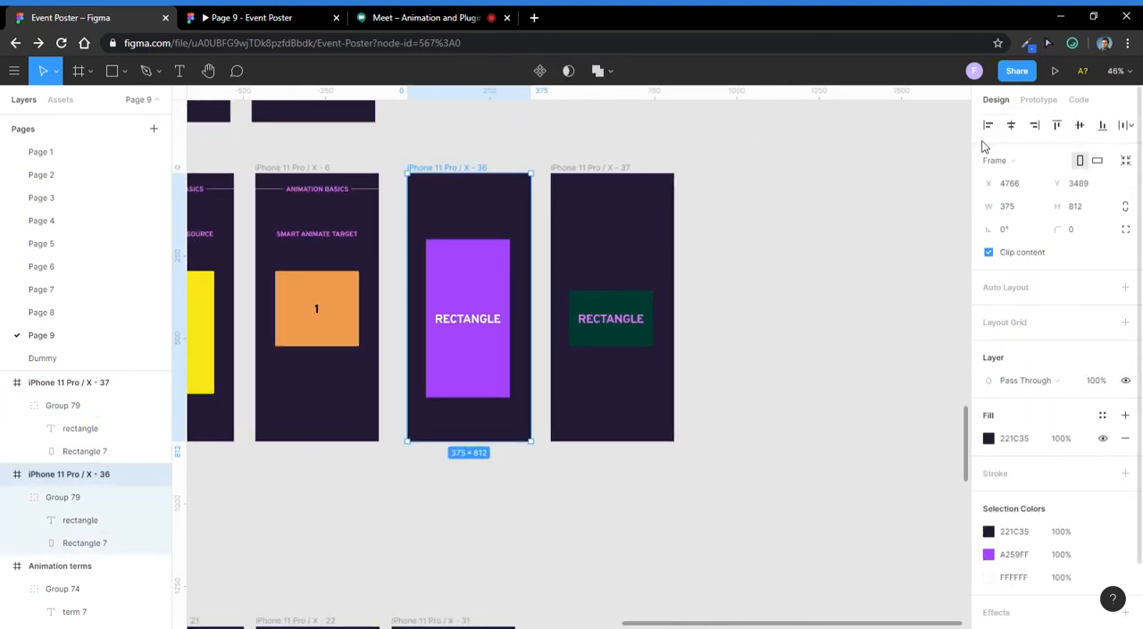
click(1036, 99)
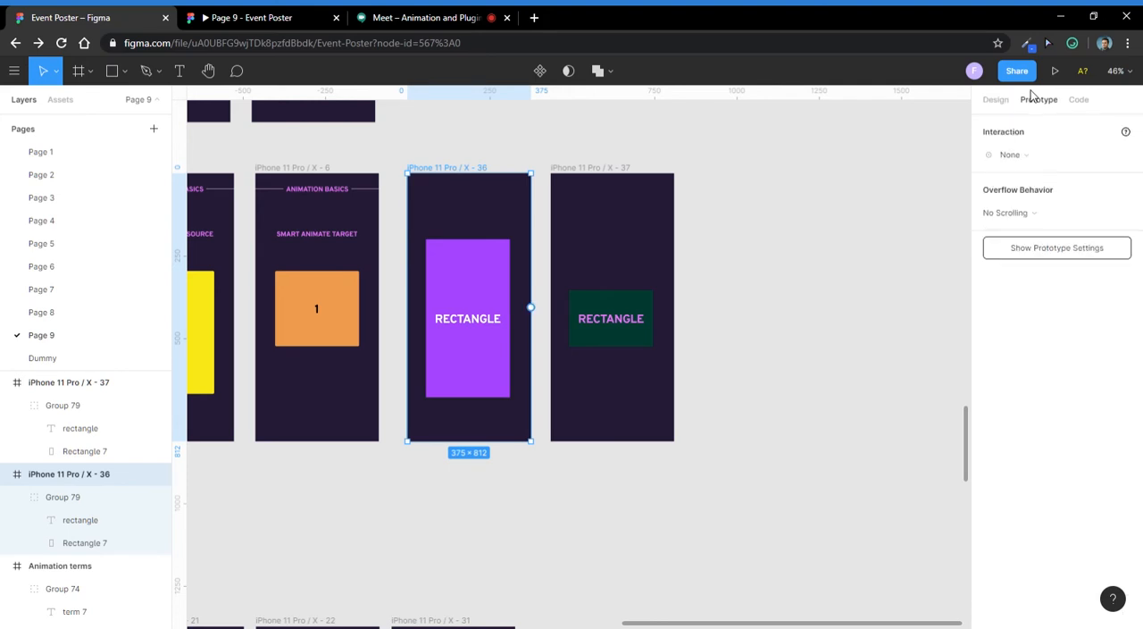
click(753, 304)
click(490, 312)
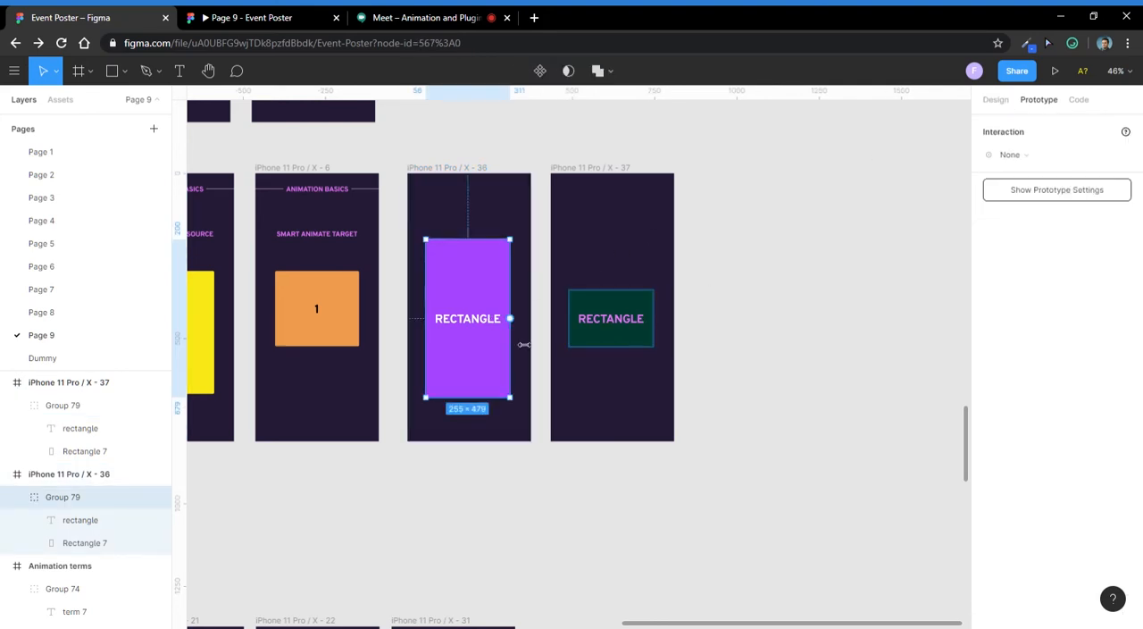
mouse_move(509, 318)
mouse_down()
mouse_move(518, 299)
mouse_move(536, 300)
mouse_move(523, 321)
mouse_up()
- Check the Google Meet call briefly and return to the Event Poster file in Figma
click(477, 15)
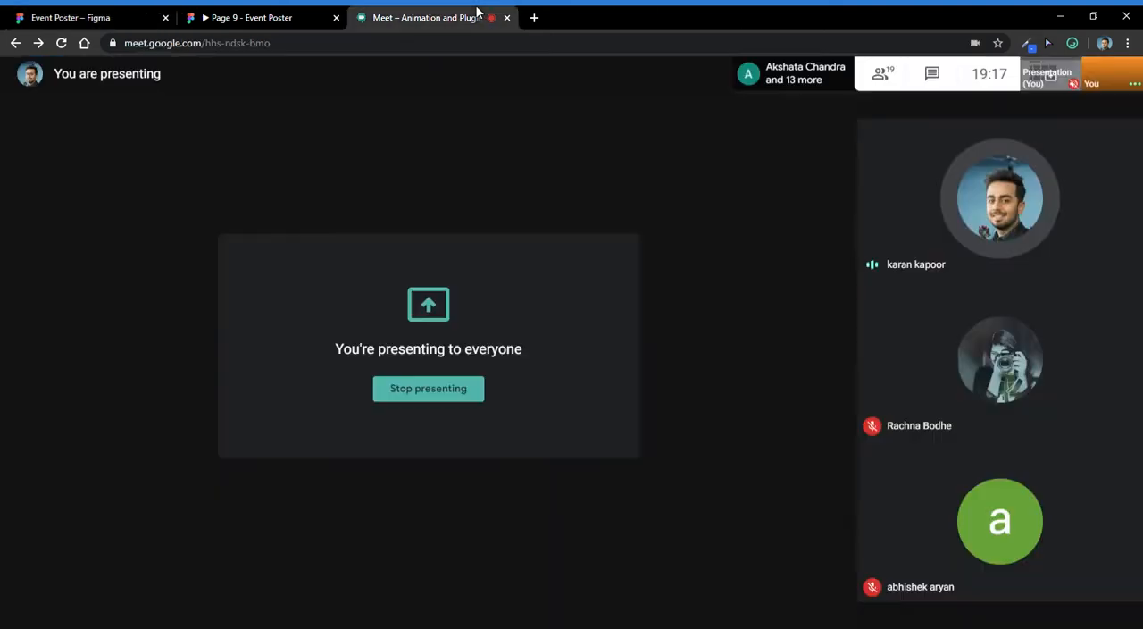
click(37, 11)
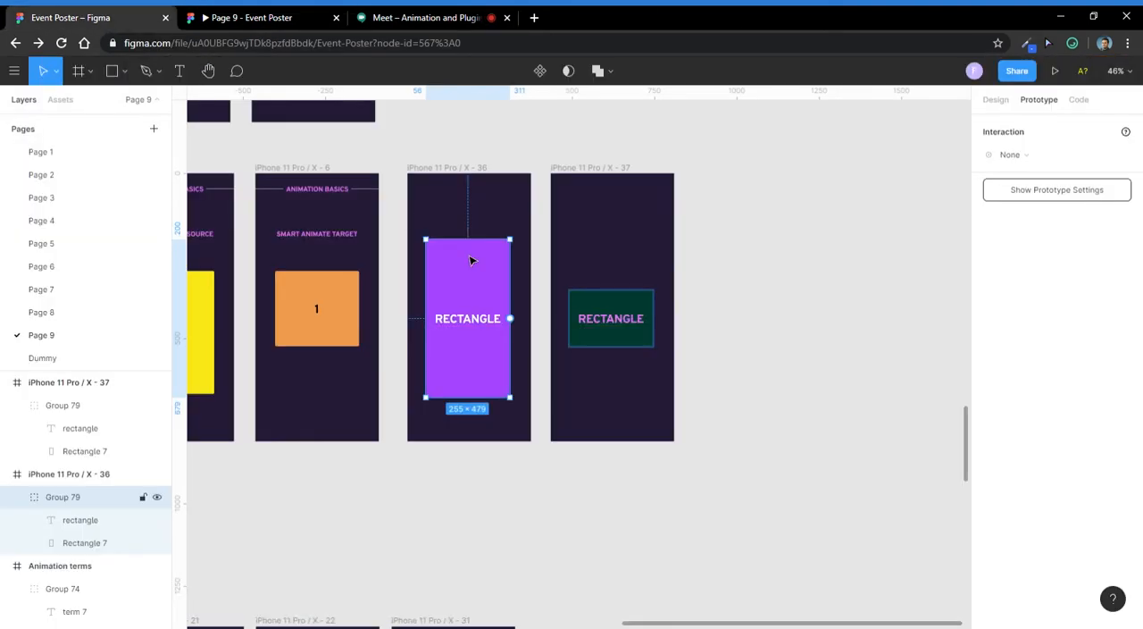
- Link the purple rectangle group to the green rectangle's frame with an On Click, Navigate To interaction using Smart Animate
drag(516, 326, 576, 323)
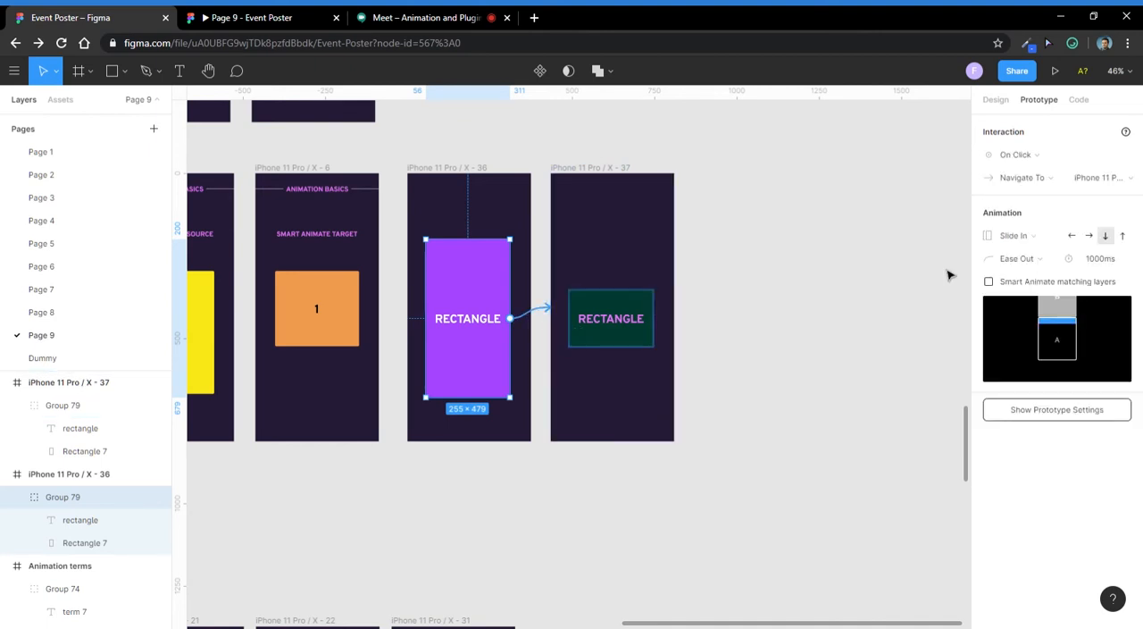
click(1026, 156)
click(1027, 156)
click(1027, 236)
click(1018, 153)
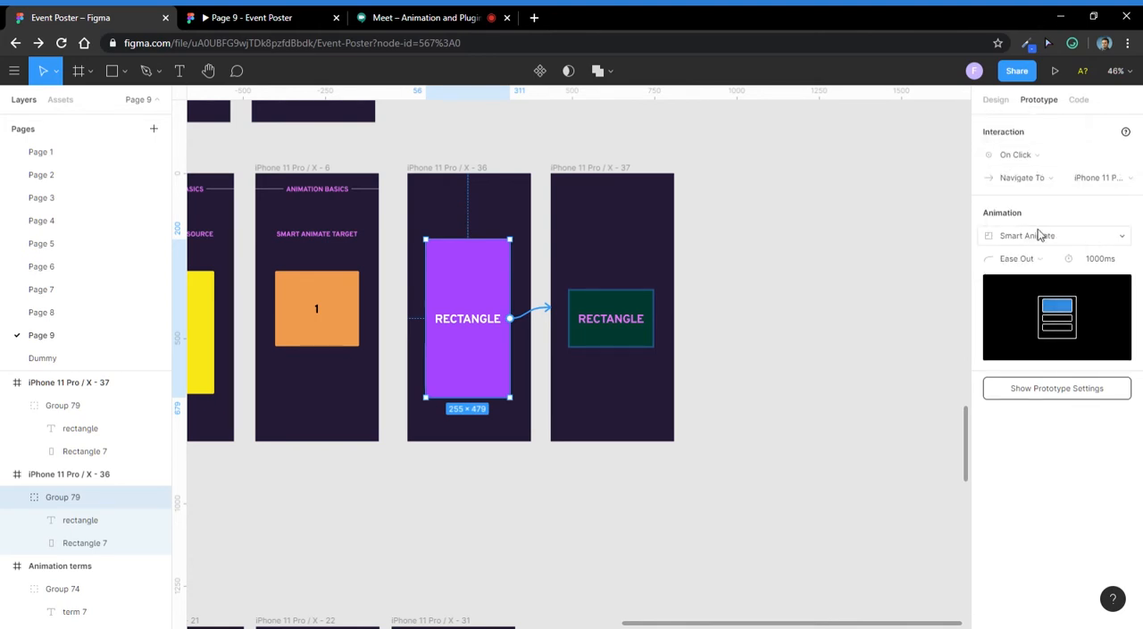
click(876, 243)
click(534, 321)
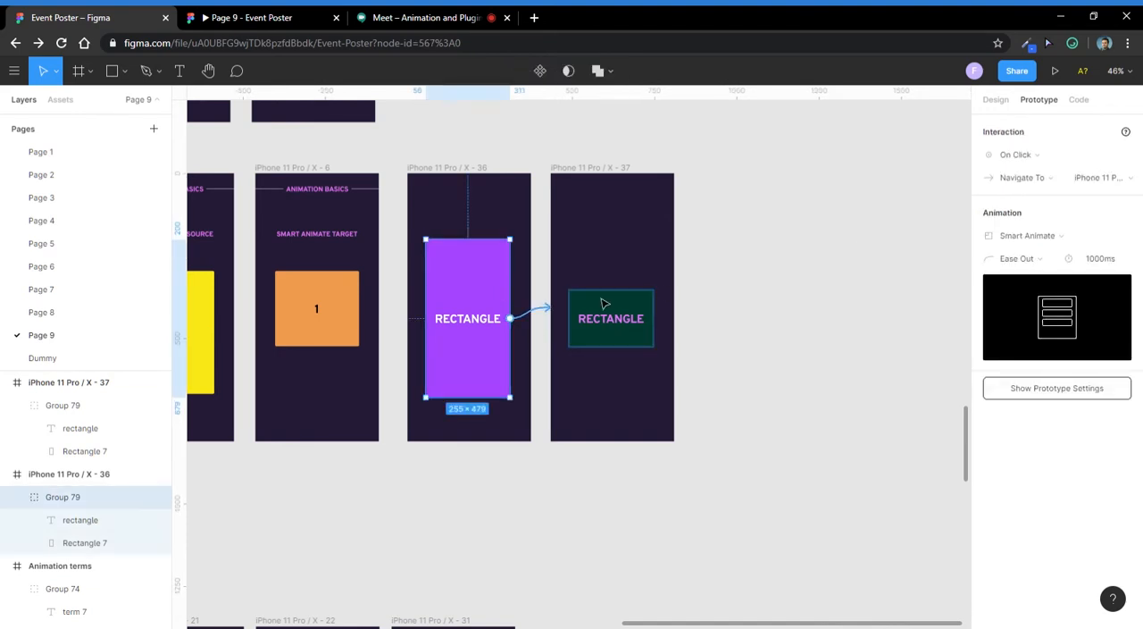
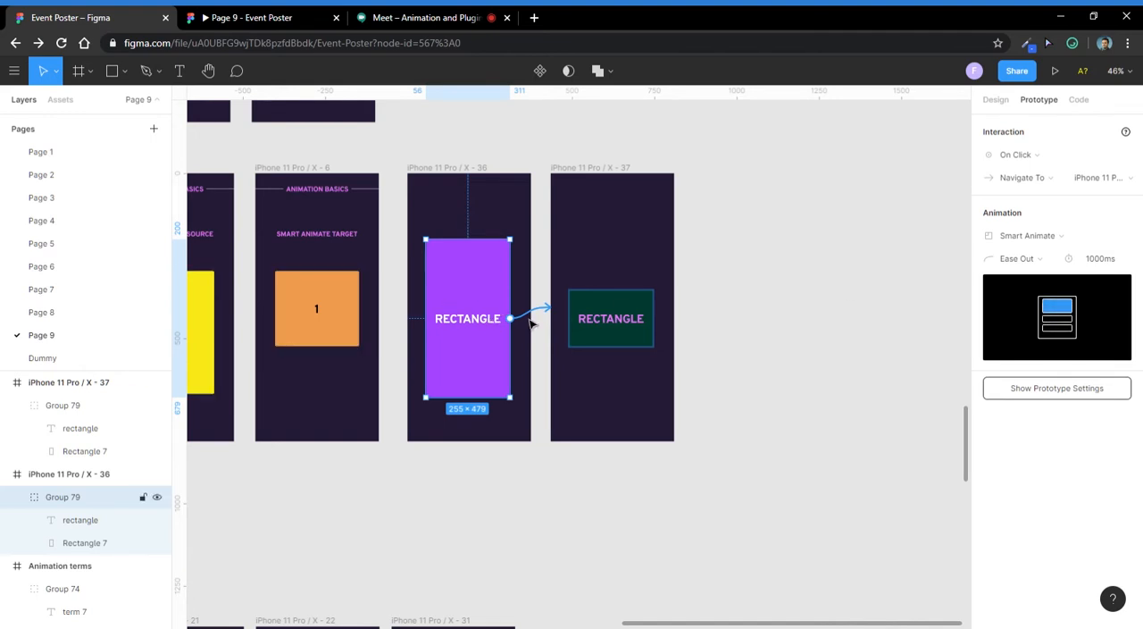
- Set the easing of the purple rectangle group's Smart Animate transition to Ease In And Out
click(1040, 261)
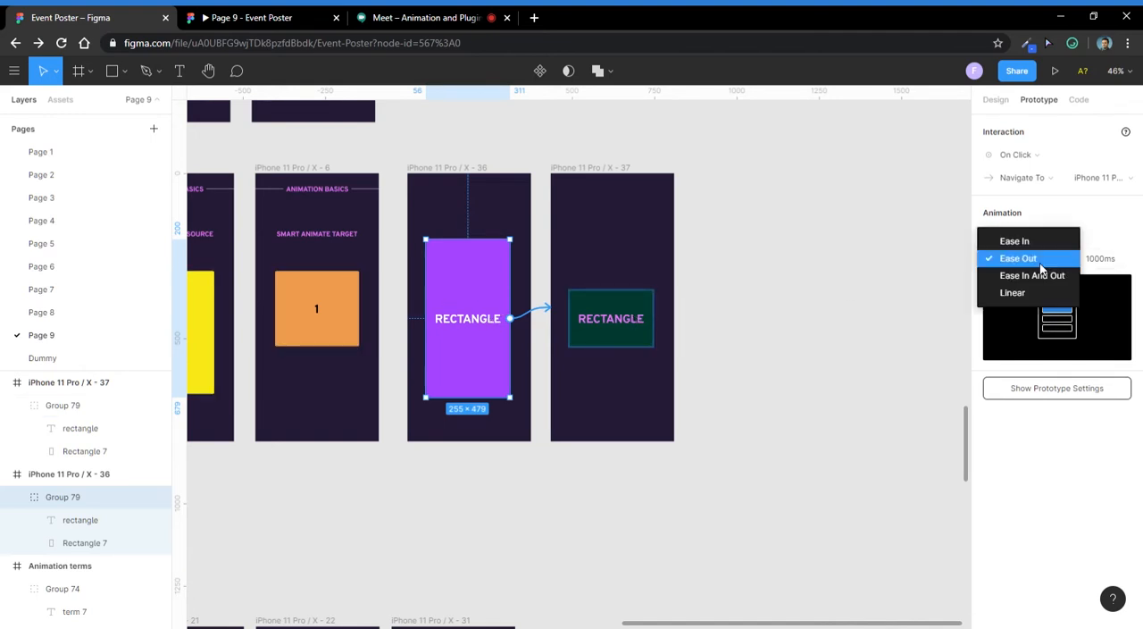
click(1040, 274)
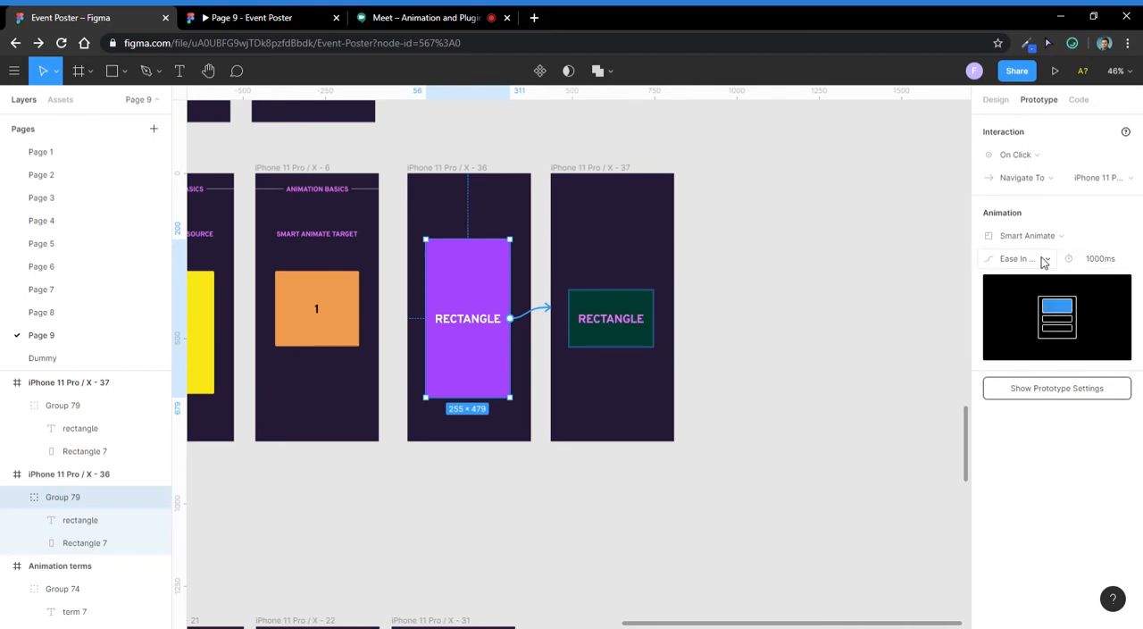
- Present the prototype from the purple rectangle's frame and trigger its transition to the green rectangle
click(441, 178)
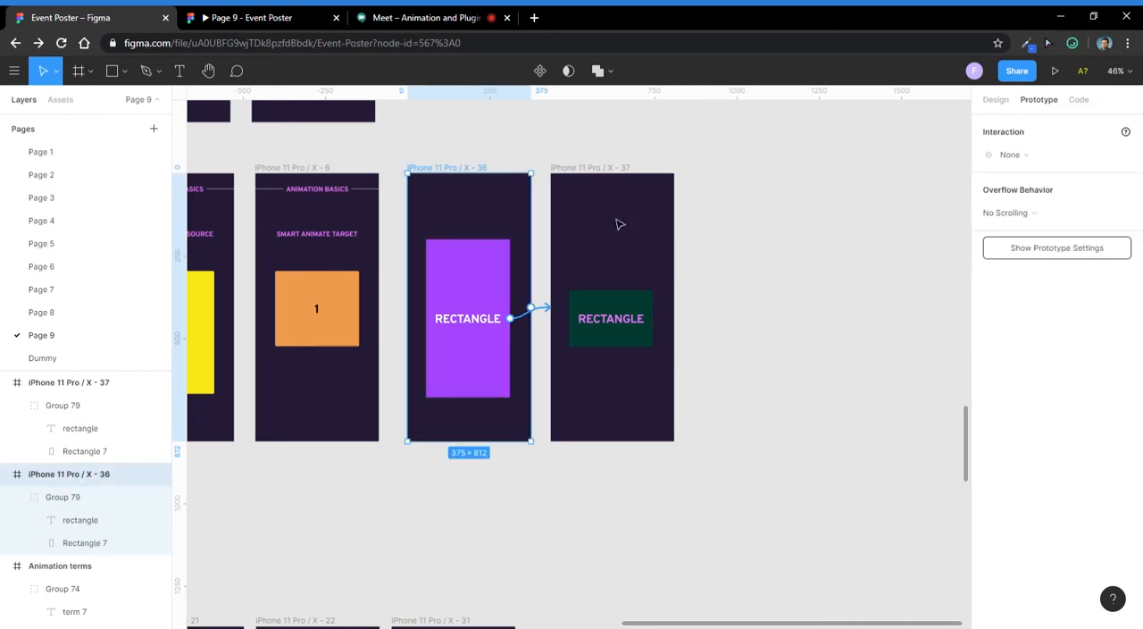
scroll(577, 286, down, 5)
scroll(303, 206, up, 3)
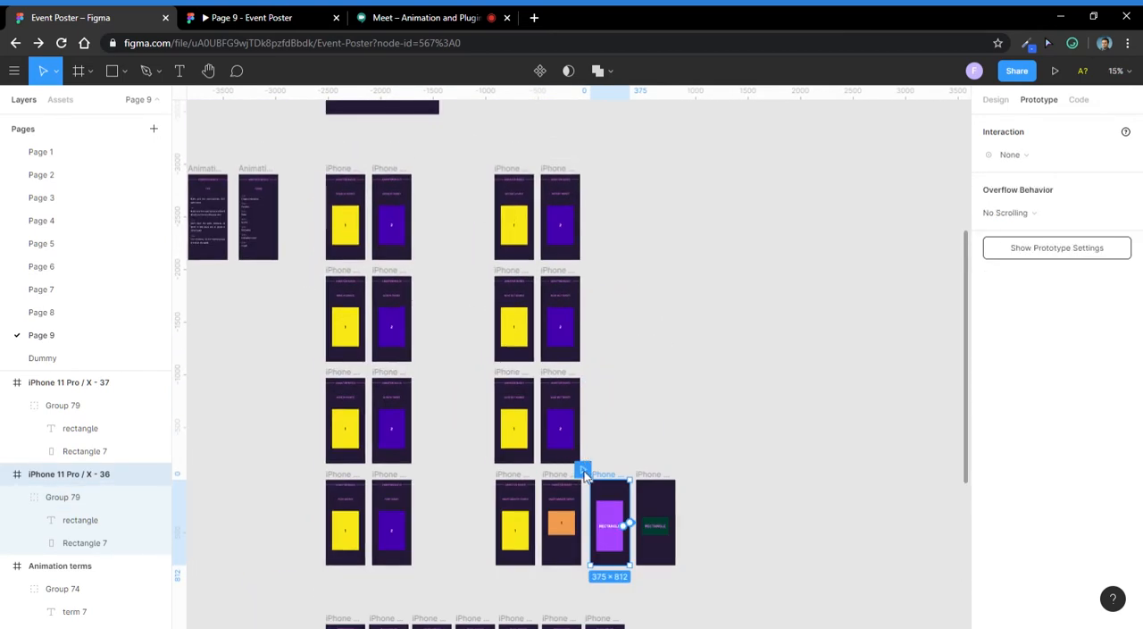
scroll(582, 496, up, 5)
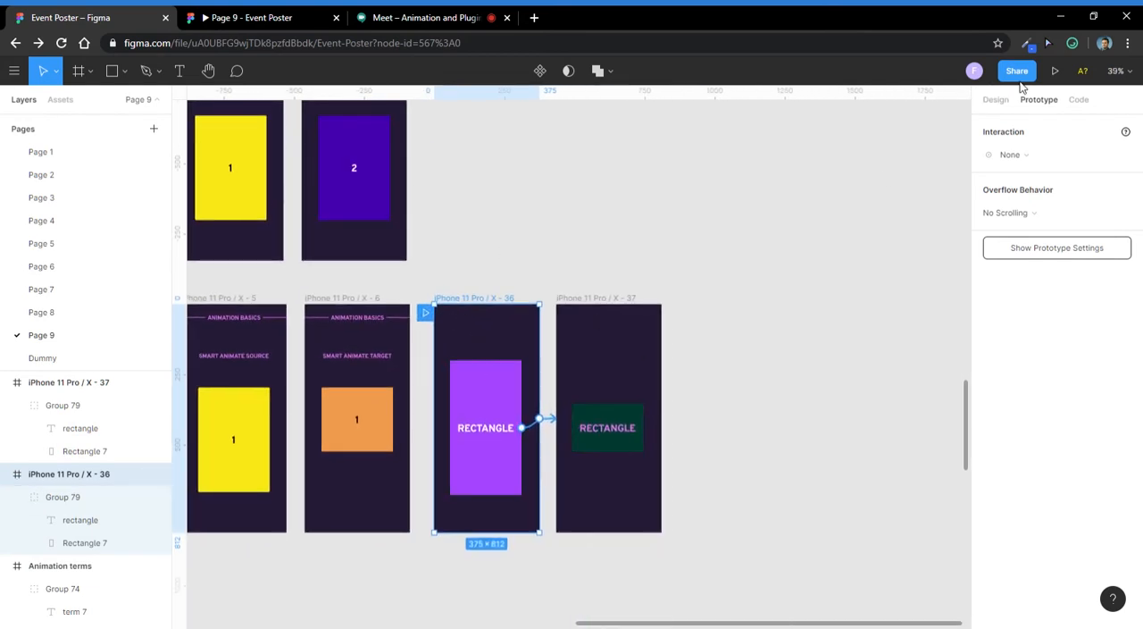
click(1054, 71)
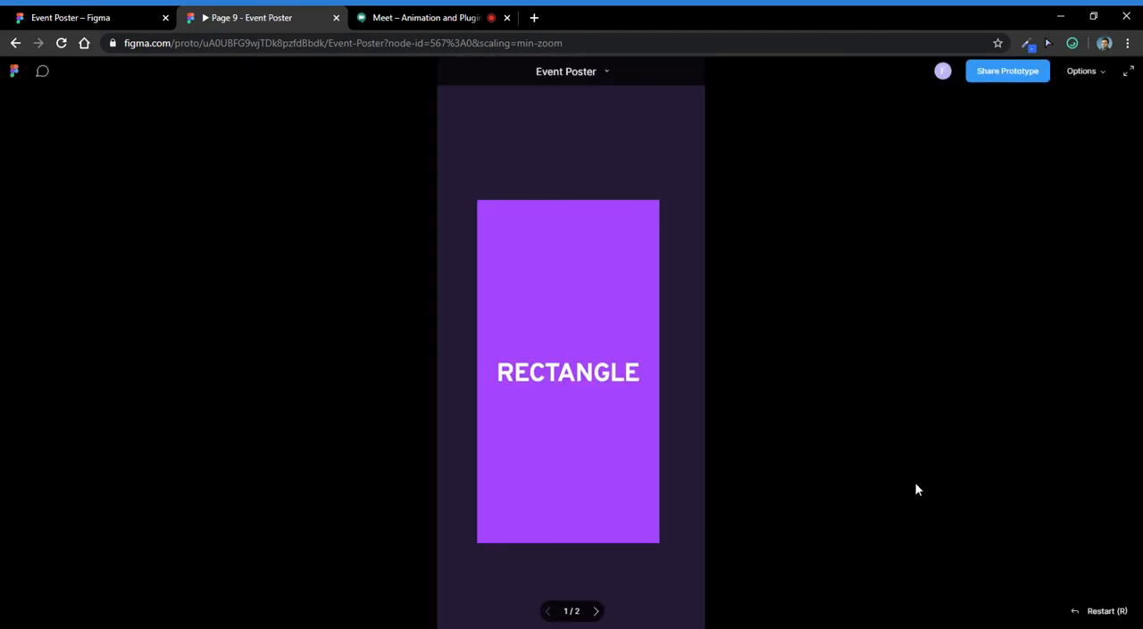
click(578, 282)
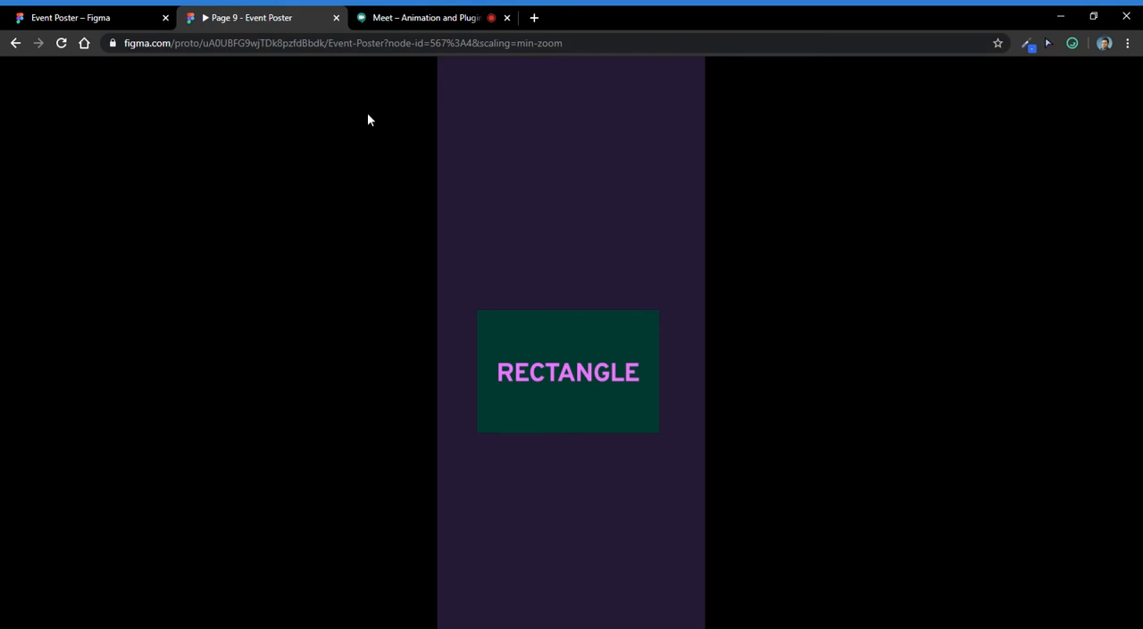
- Return to the Event Poster file and set the purple rectangle group's transition duration to 5000 ms
click(56, 13)
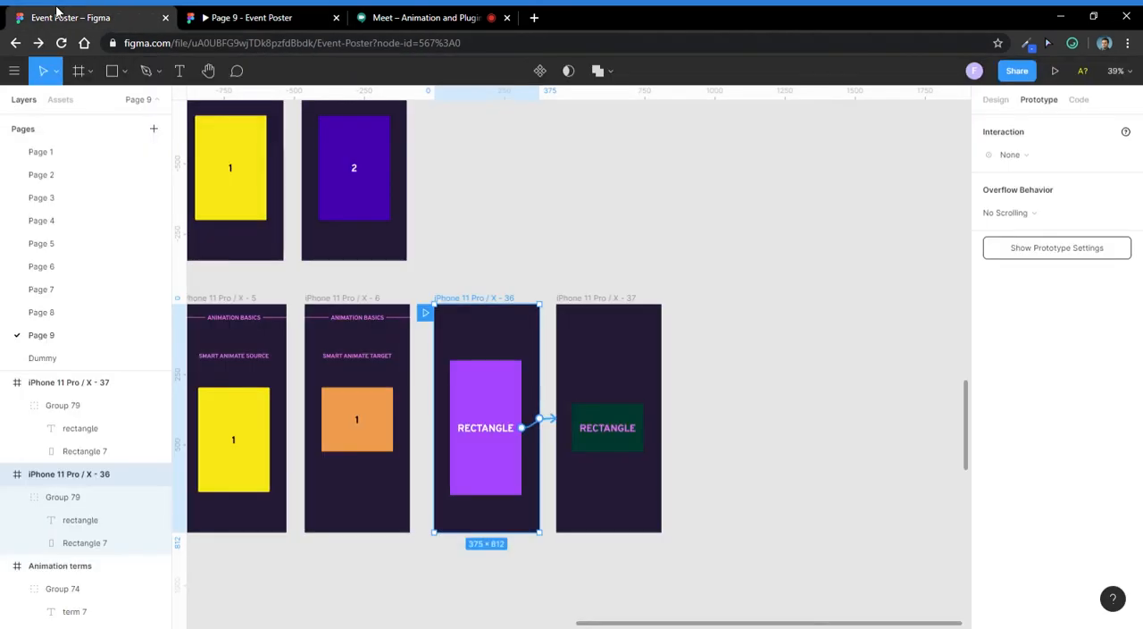
click(516, 425)
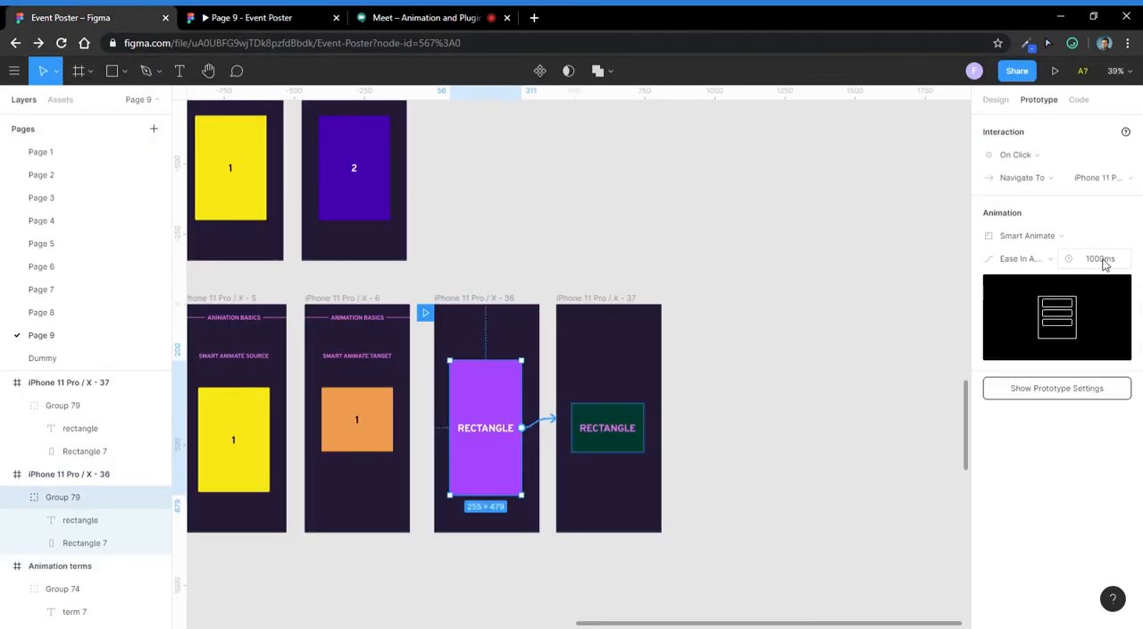
click(1104, 261)
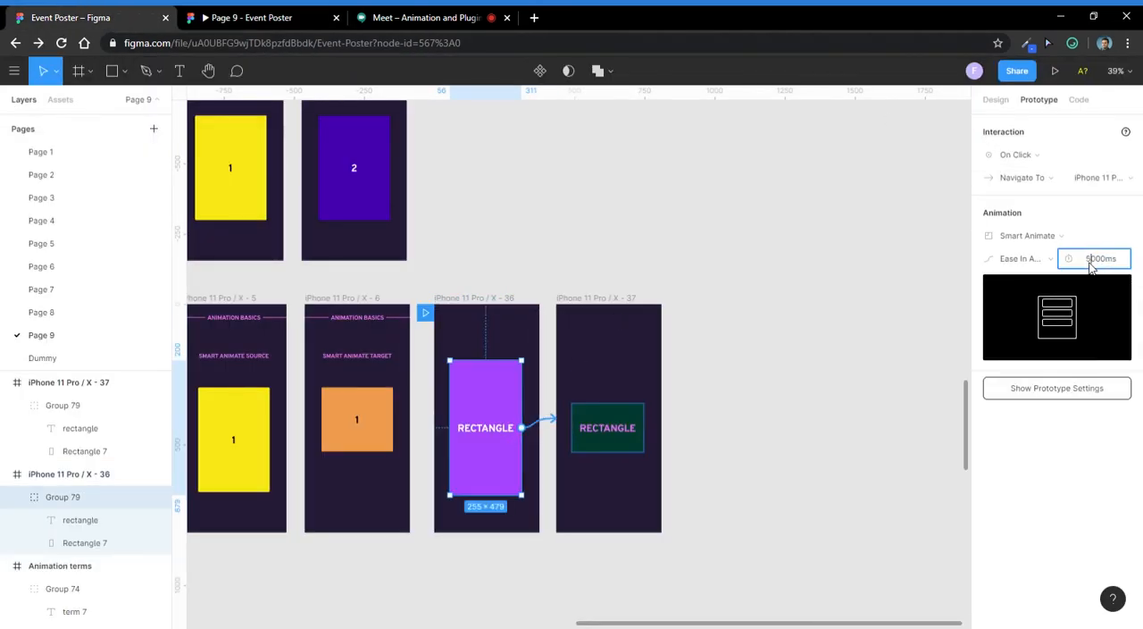
key(Return)
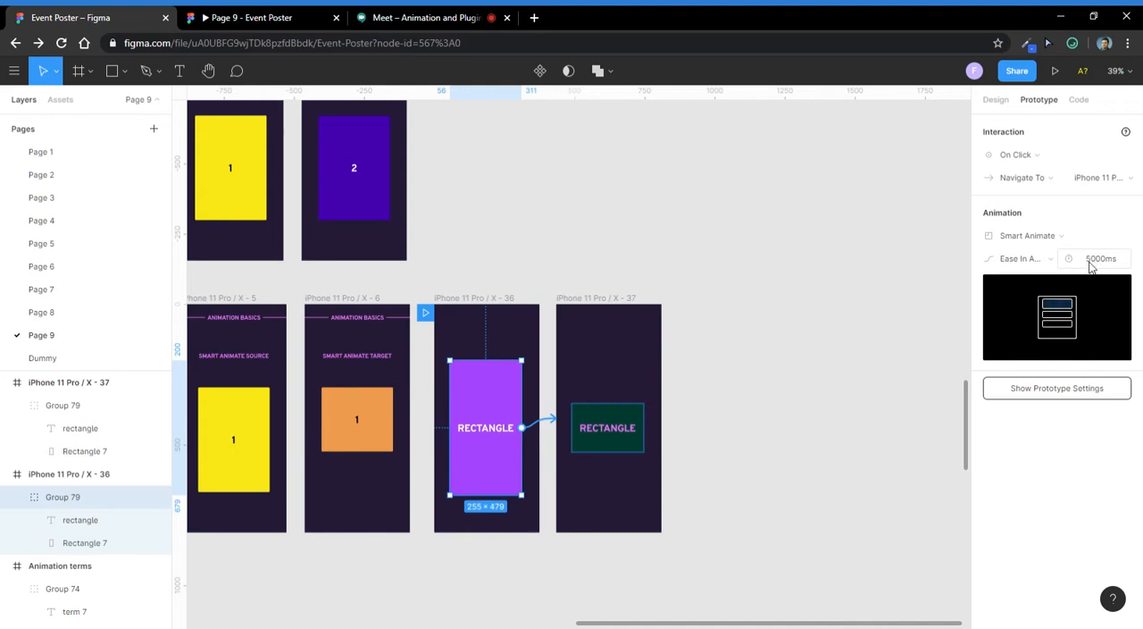
- Go back to the first frame in the prototype preview and replay the slowed transition to the green rectangle
click(331, 13)
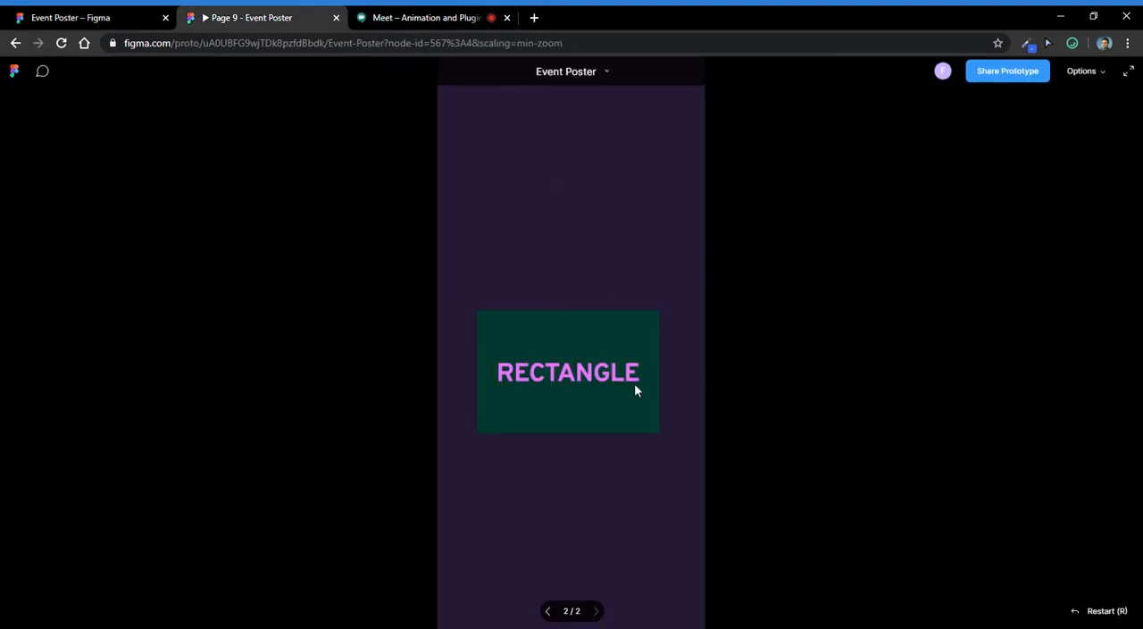
click(549, 611)
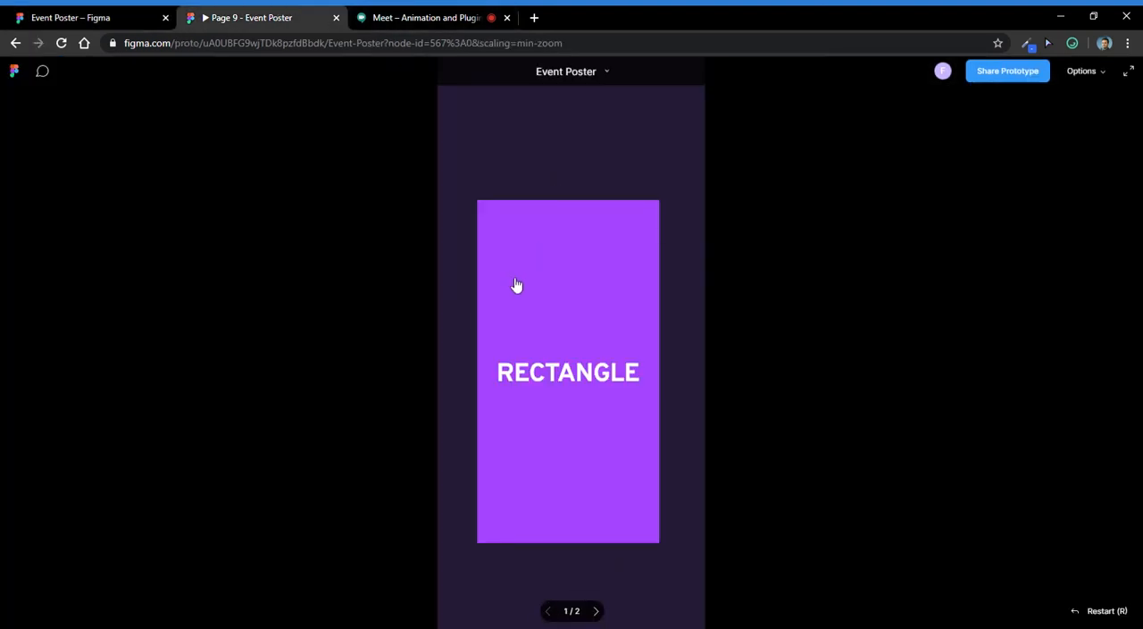
click(589, 266)
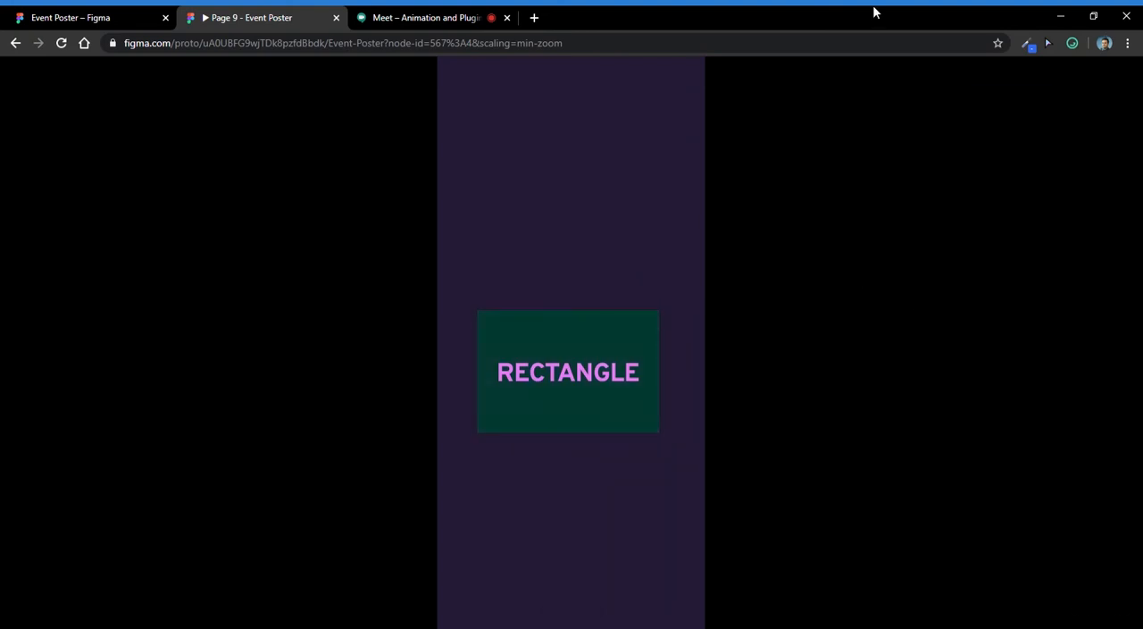
- Look in on the Google Meet call and return to the Event Poster design file in Figma
click(431, 17)
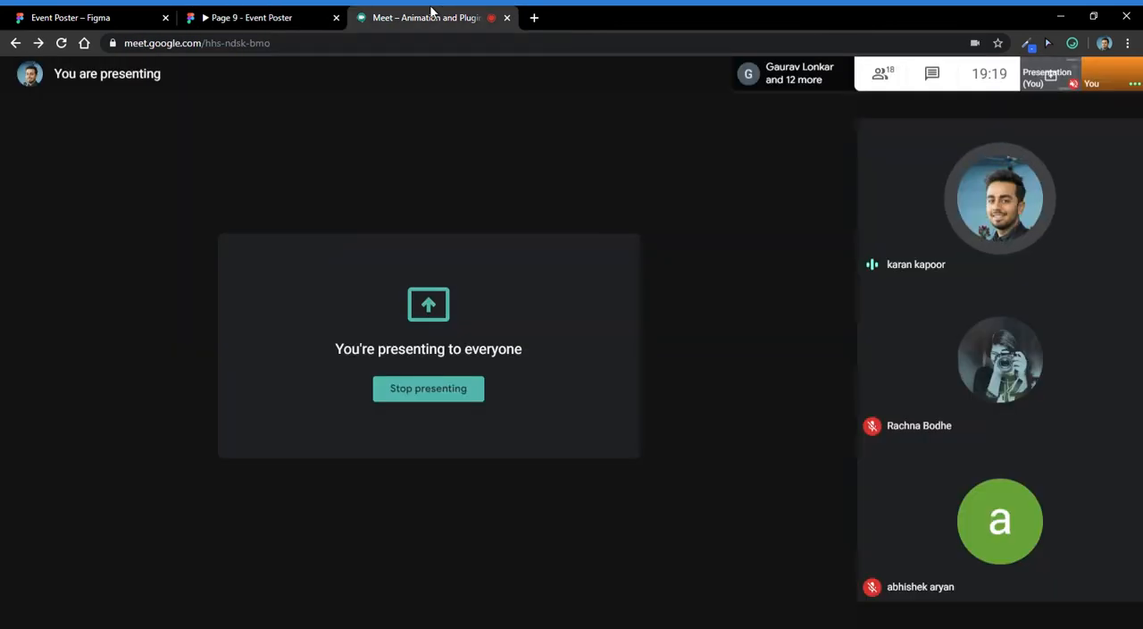
click(309, 13)
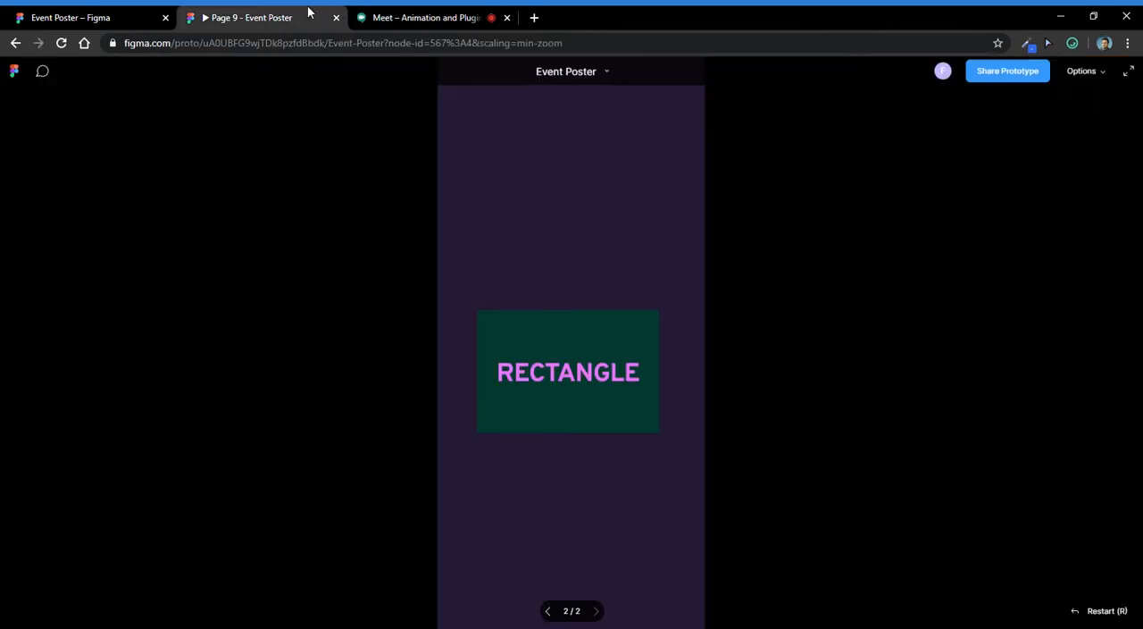
click(152, 13)
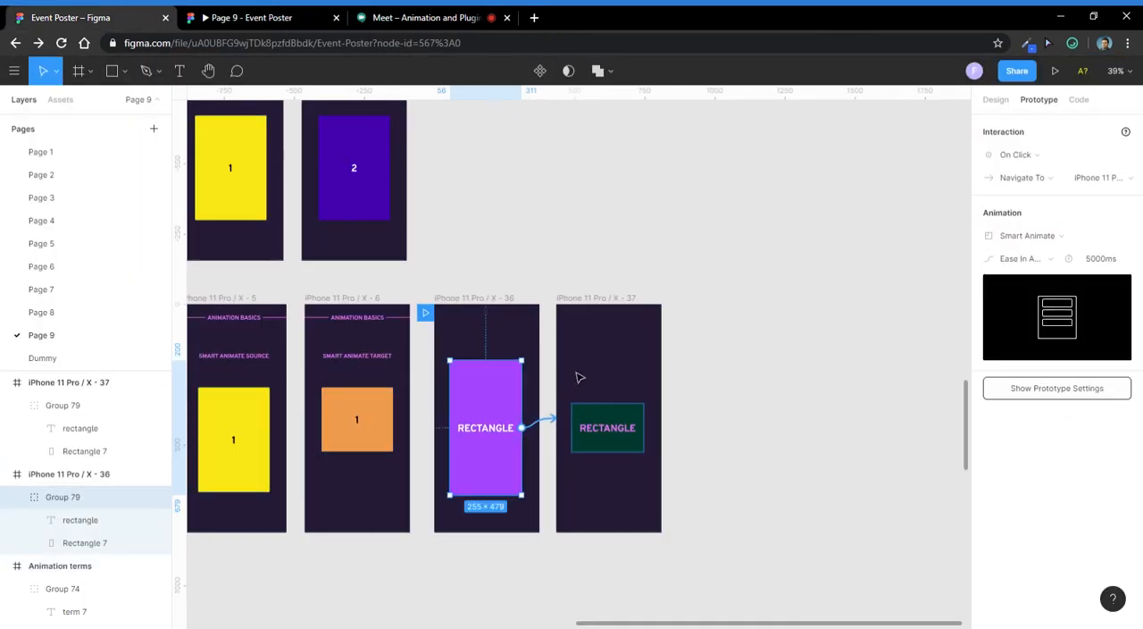
- Change the animation type of the purple rectangle group's interaction to Dissolve
click(759, 329)
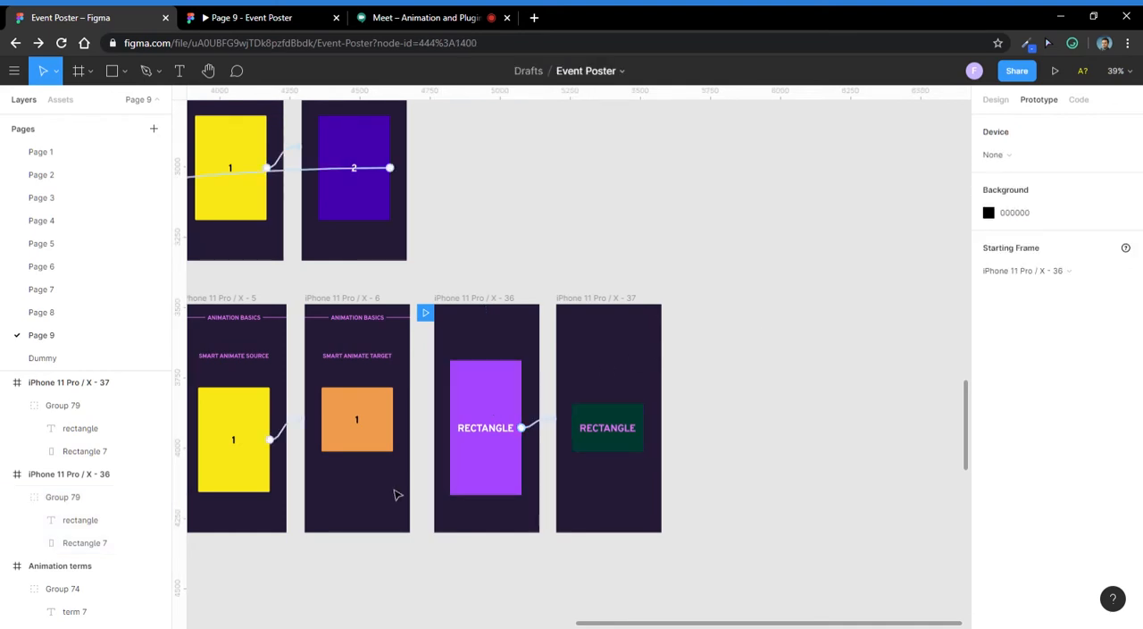
click(462, 455)
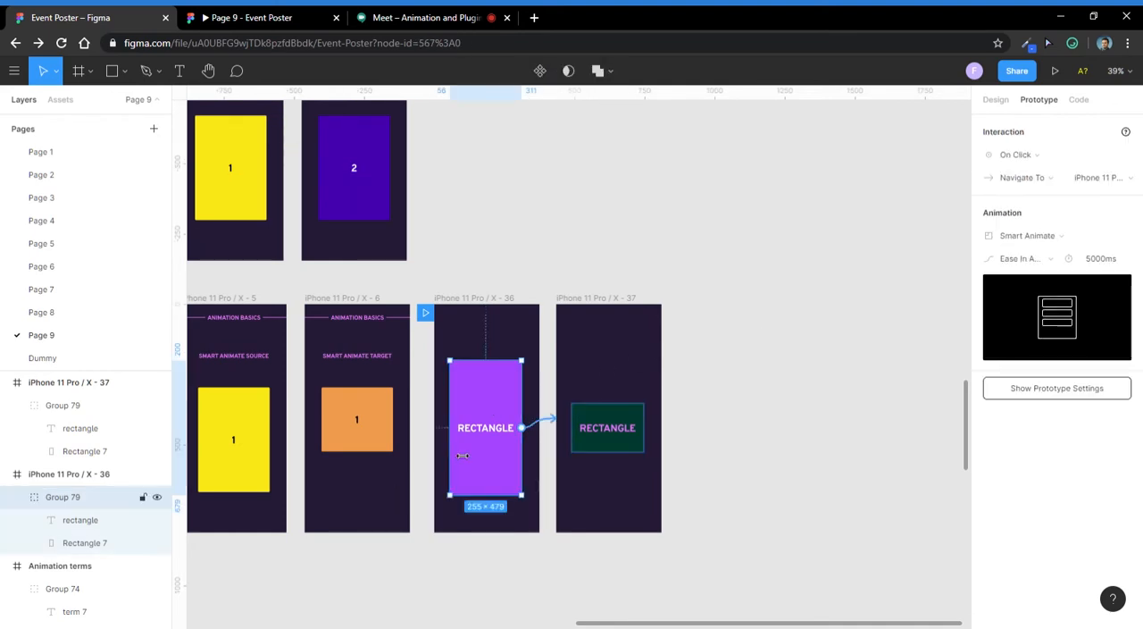
click(1017, 261)
click(994, 207)
click(1013, 235)
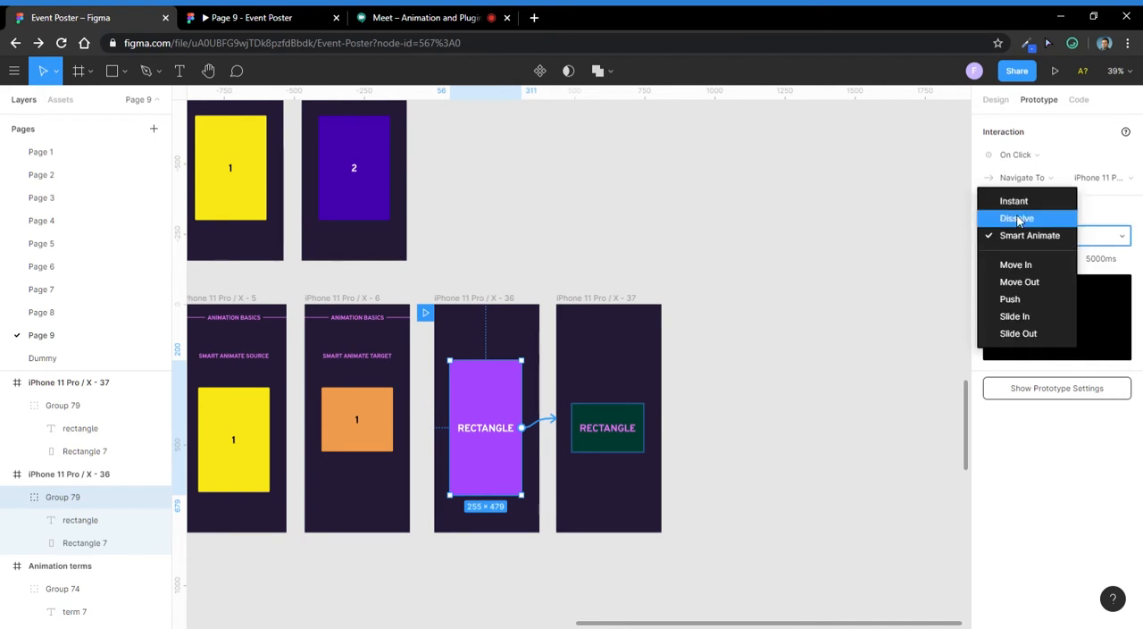
click(1018, 219)
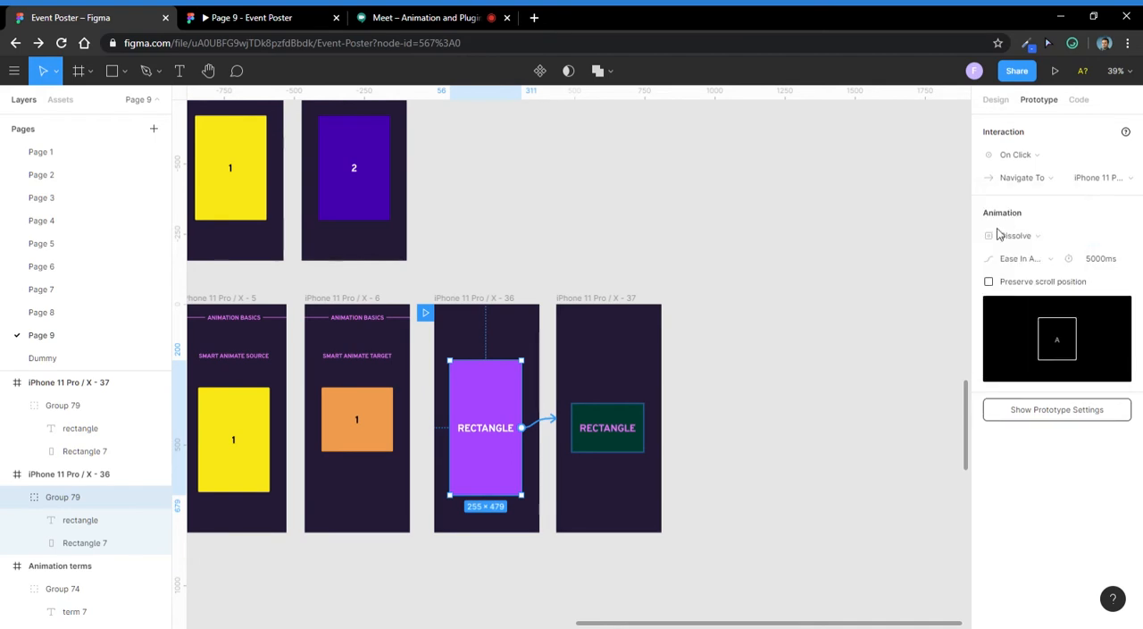
key(Escape)
- Return the prototype preview to the first frame and play the Dissolve transition to the green rectangle
click(251, 17)
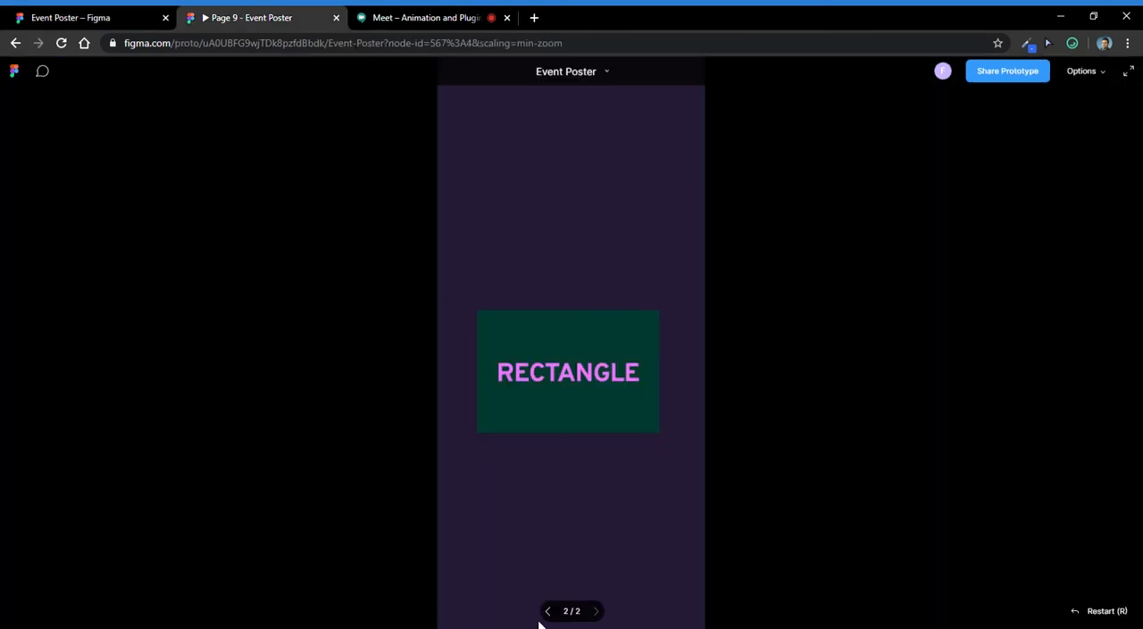
click(547, 612)
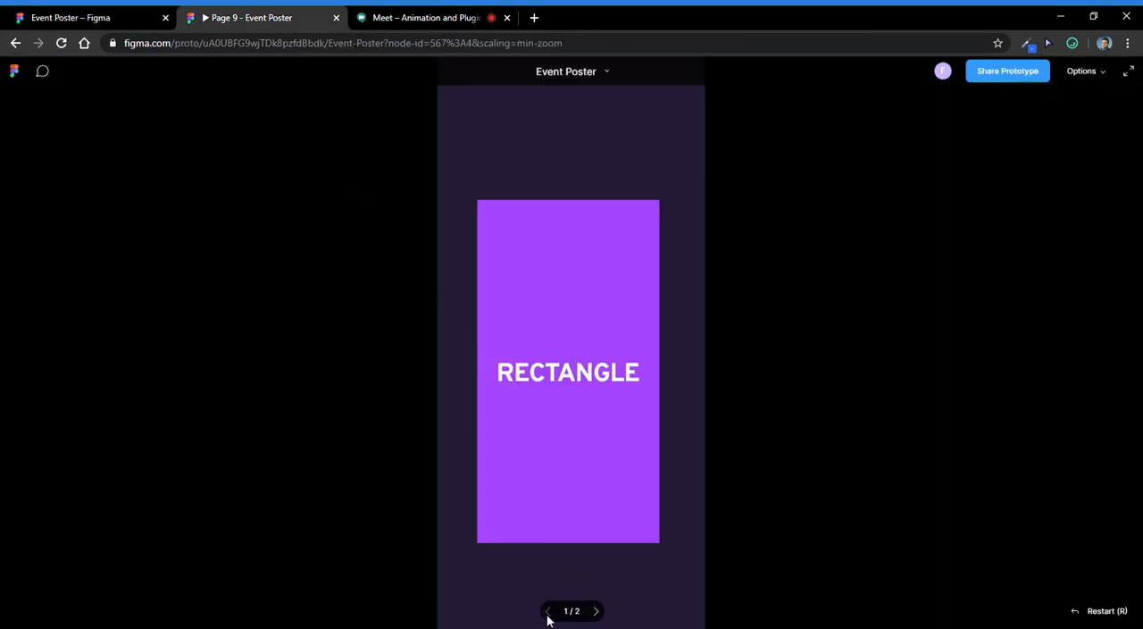
click(548, 375)
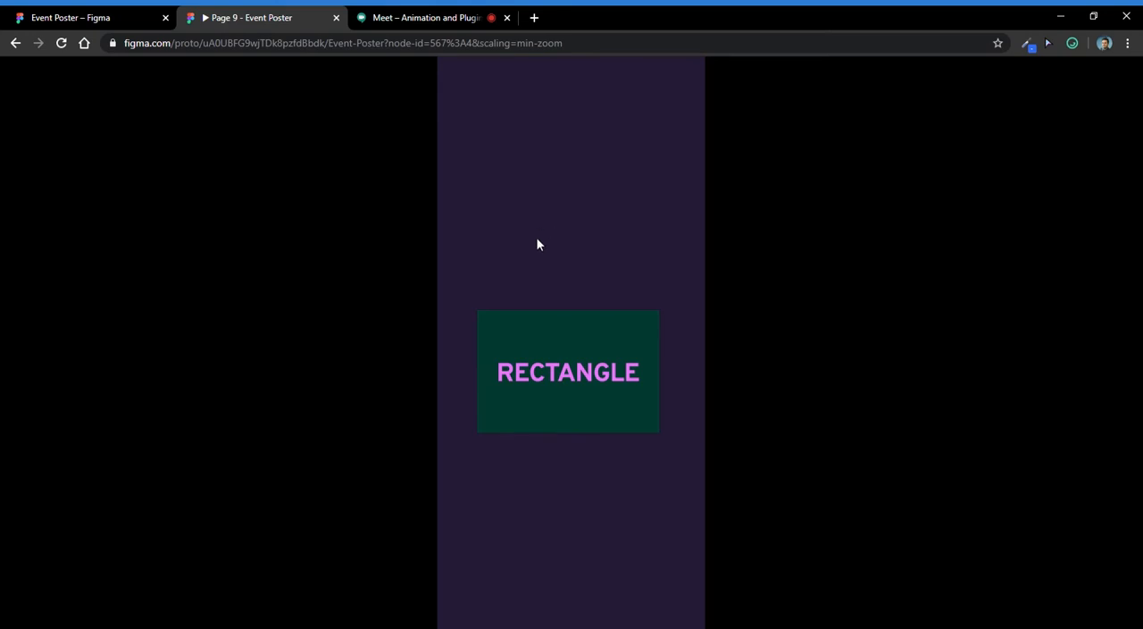
- Back in the design file, compare the prototype interactions of the purple and green rectangle groups
click(81, 16)
click(480, 395)
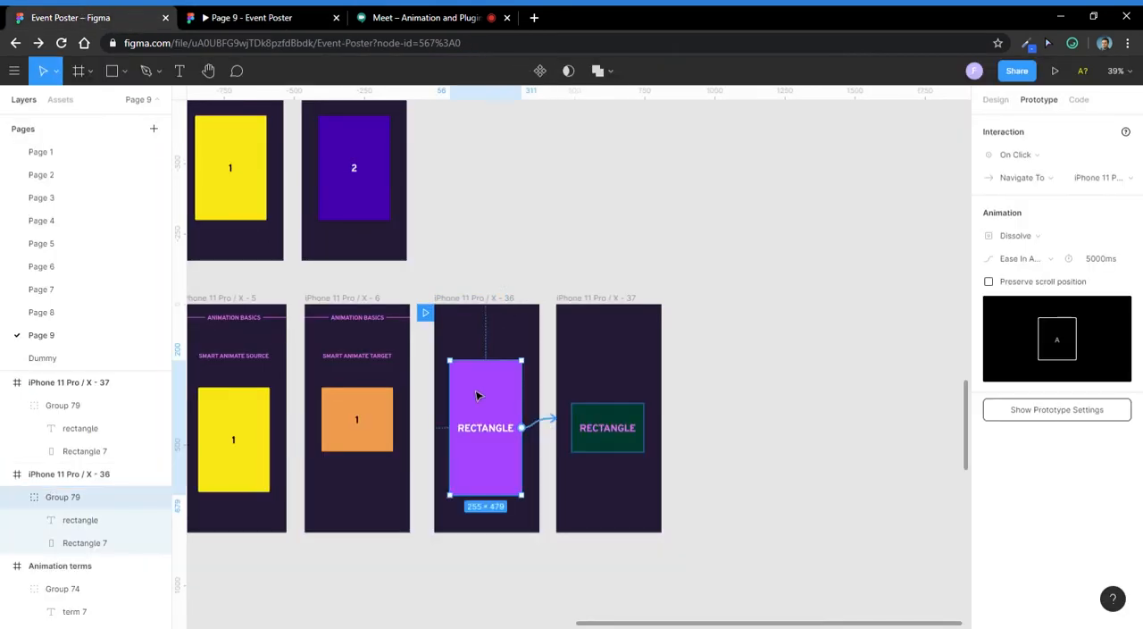
click(603, 430)
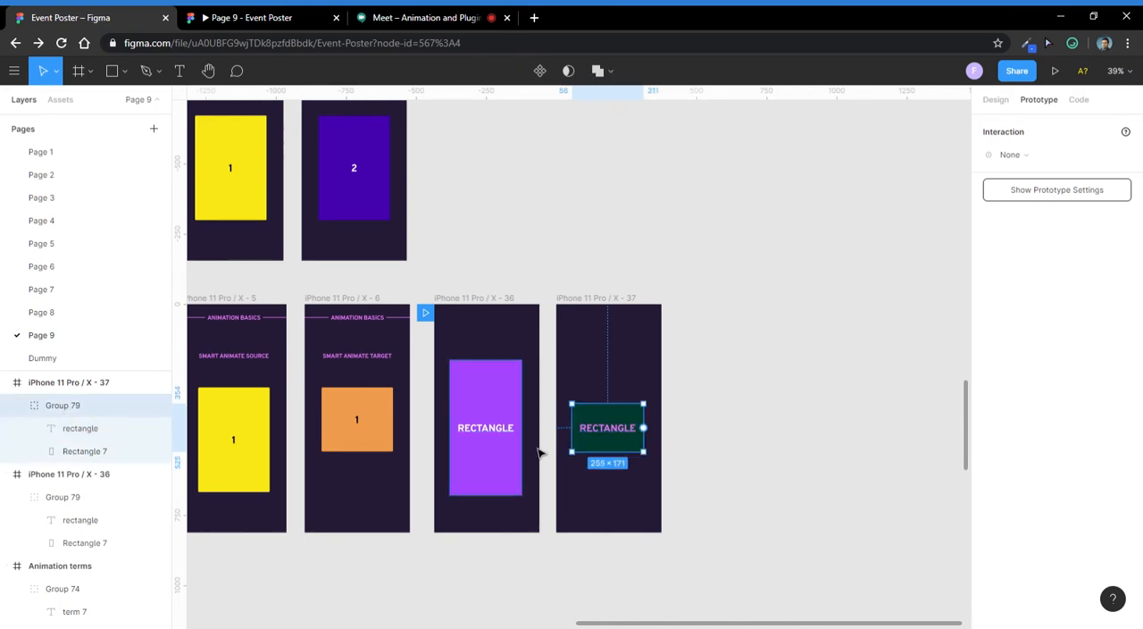
scroll(510, 403, up, 3)
scroll(472, 421, down, 2)
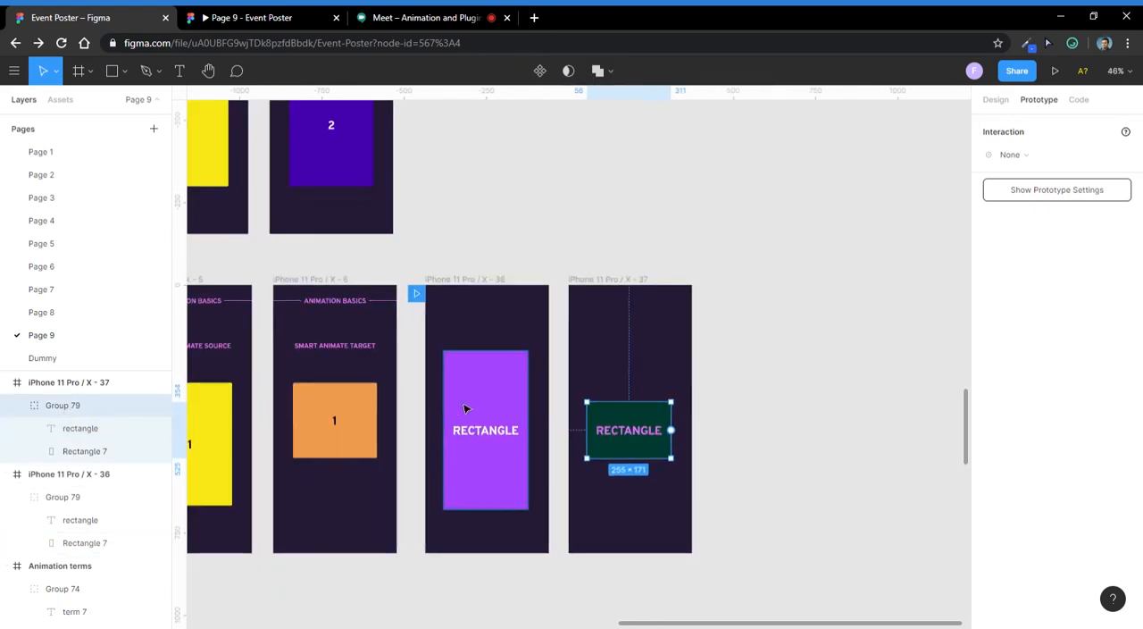
click(465, 402)
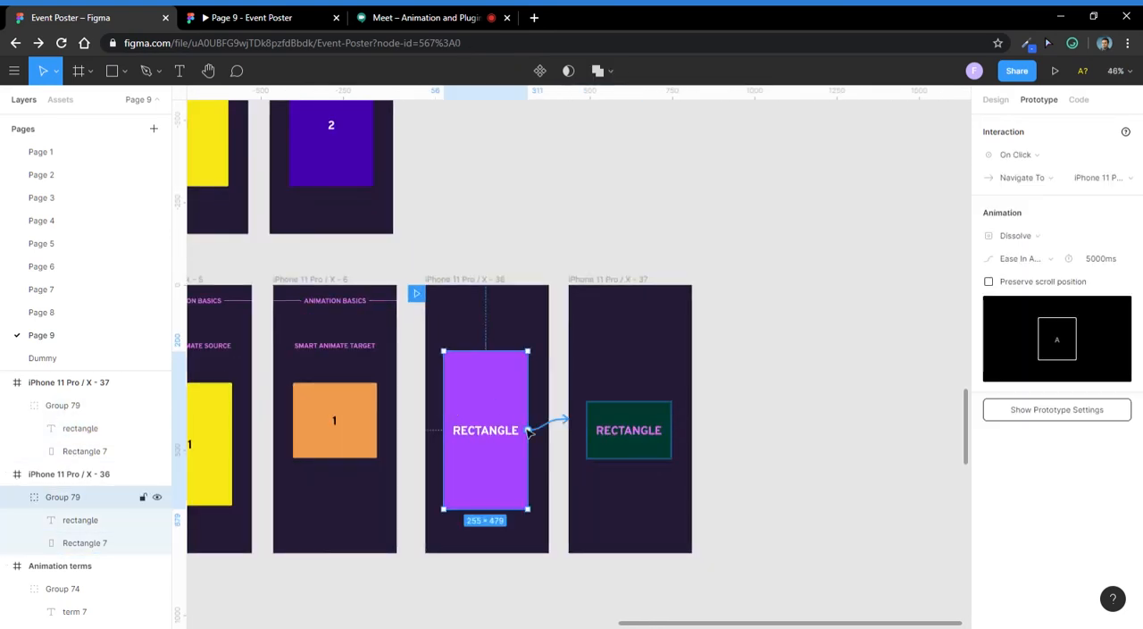
click(631, 432)
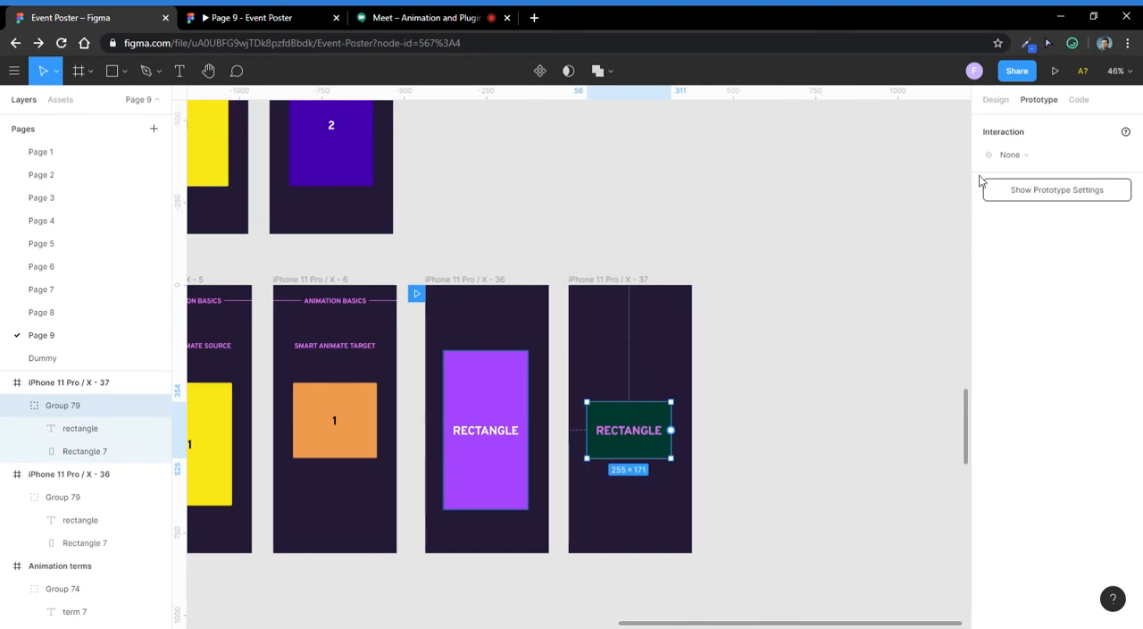
- Examine the design properties of the purple and green rectangle groups and their RECTANGLE text labels
click(995, 96)
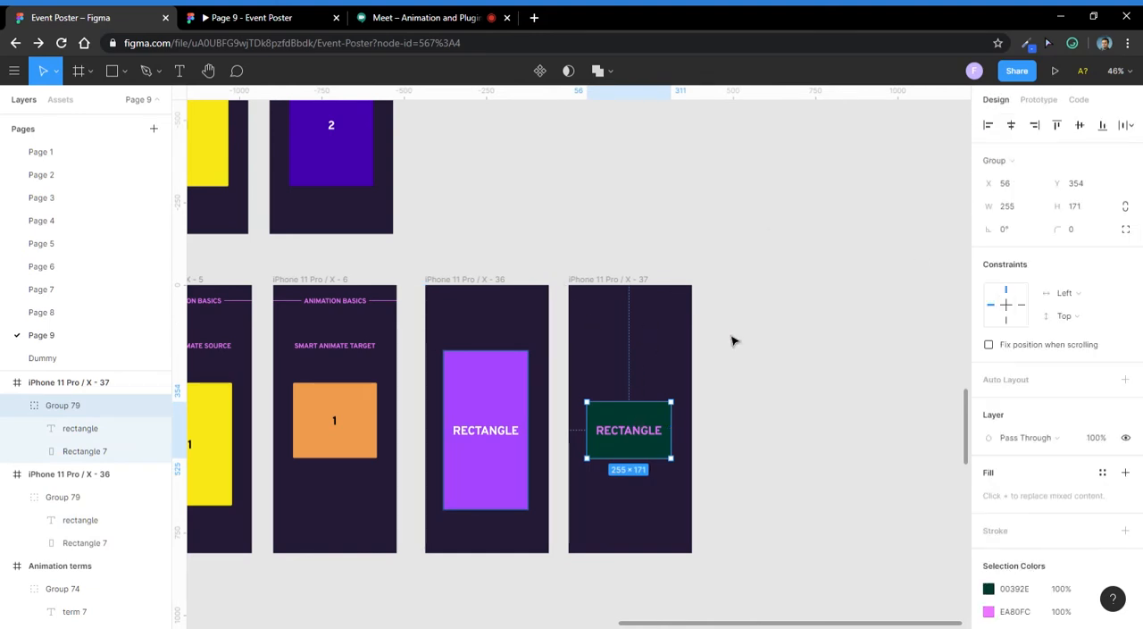
click(541, 480)
click(514, 429)
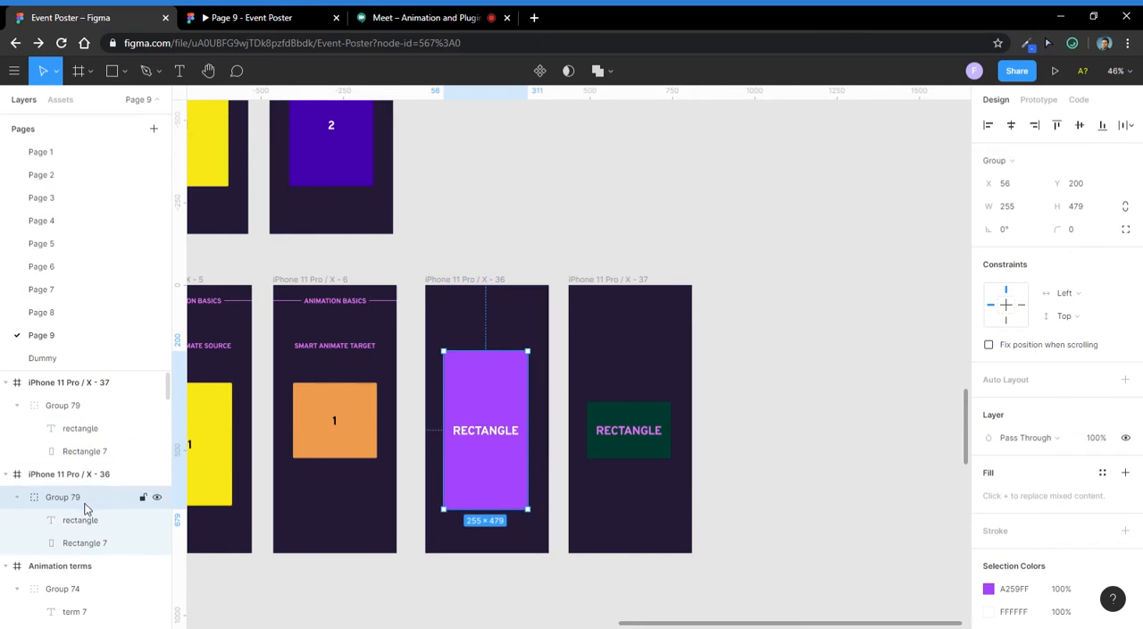
click(628, 476)
scroll(552, 409, up, 5)
scroll(518, 422, down, 4)
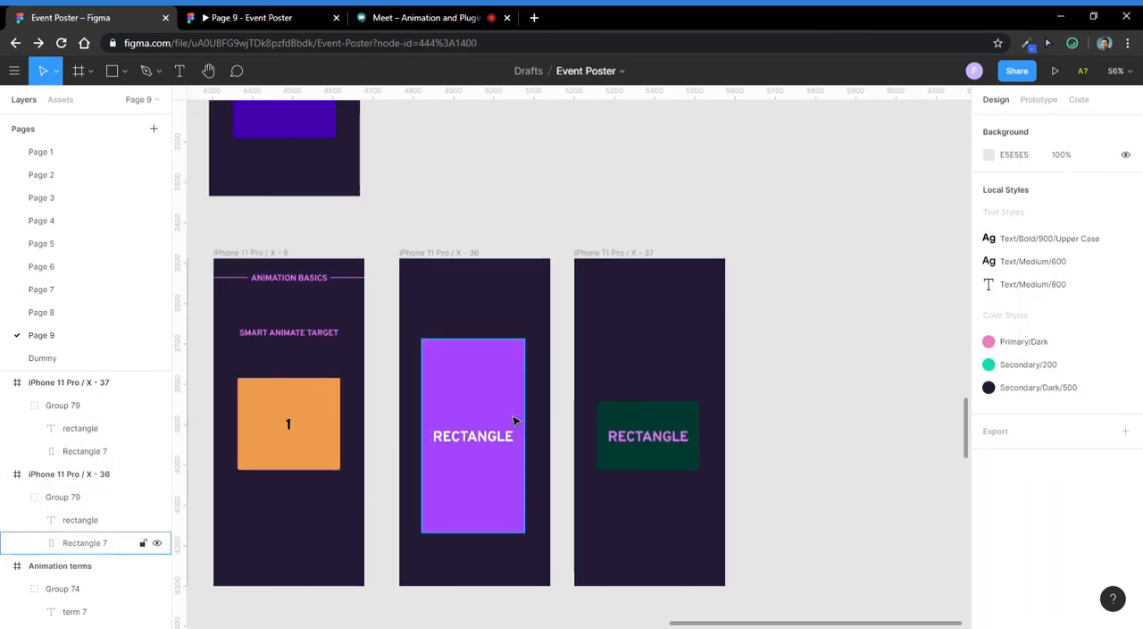
double_click(469, 436)
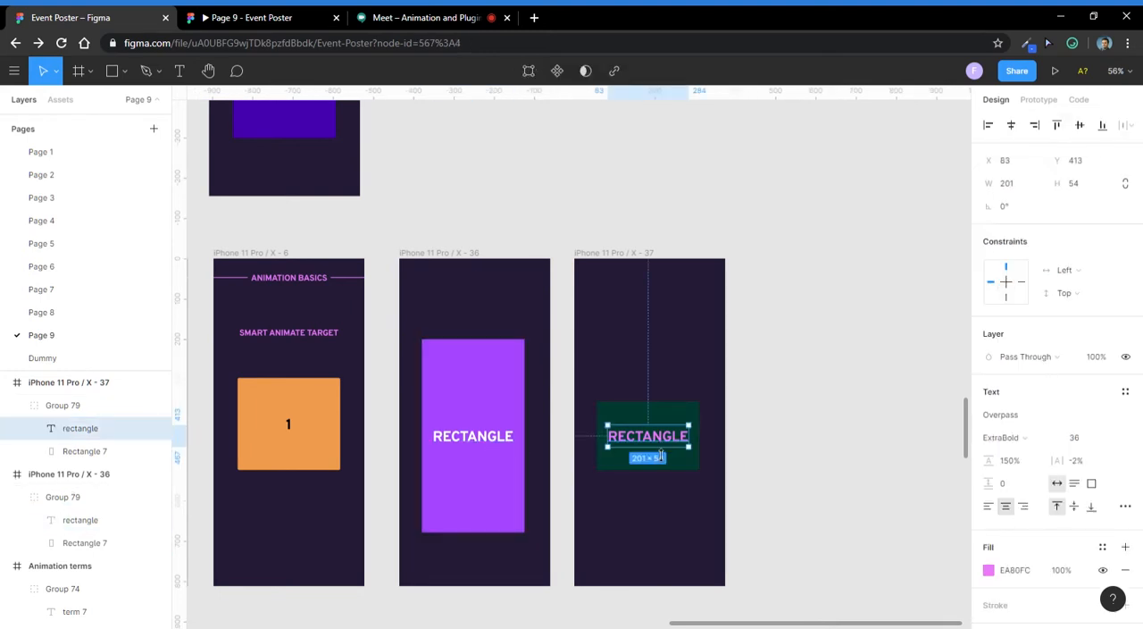
click(764, 382)
- Bring the rows of Smart Animate example frames below the rectangle frames into view
scroll(759, 371, down, 5)
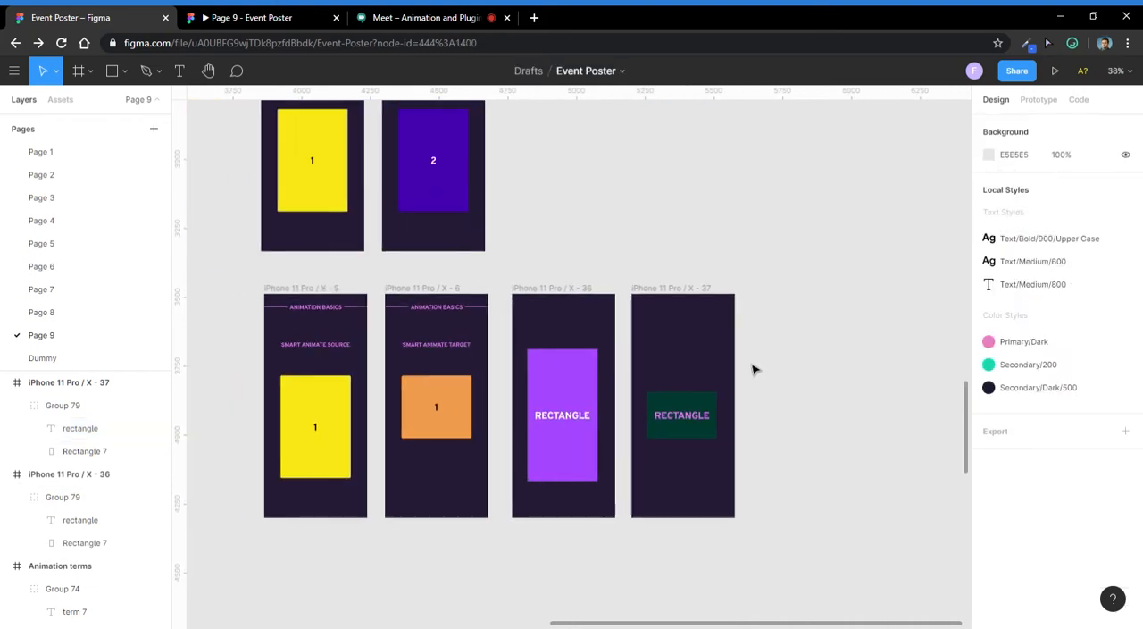
scroll(572, 370, up, 5)
click(577, 374)
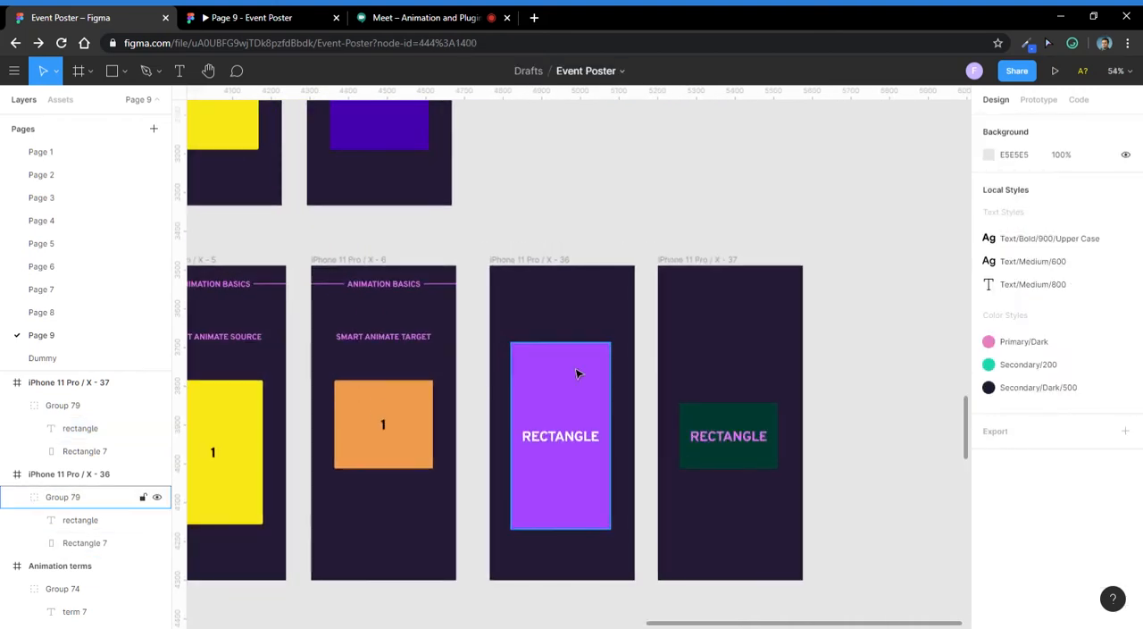
scroll(587, 310, down, 5)
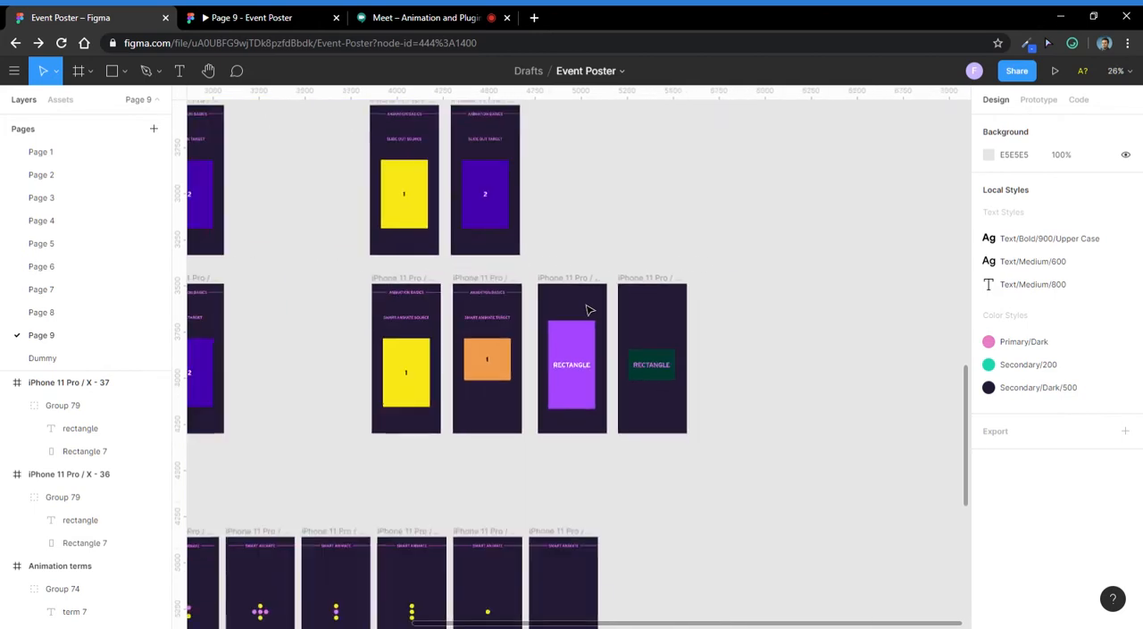
scroll(359, 485, down, 1)
drag(396, 467, 658, 281)
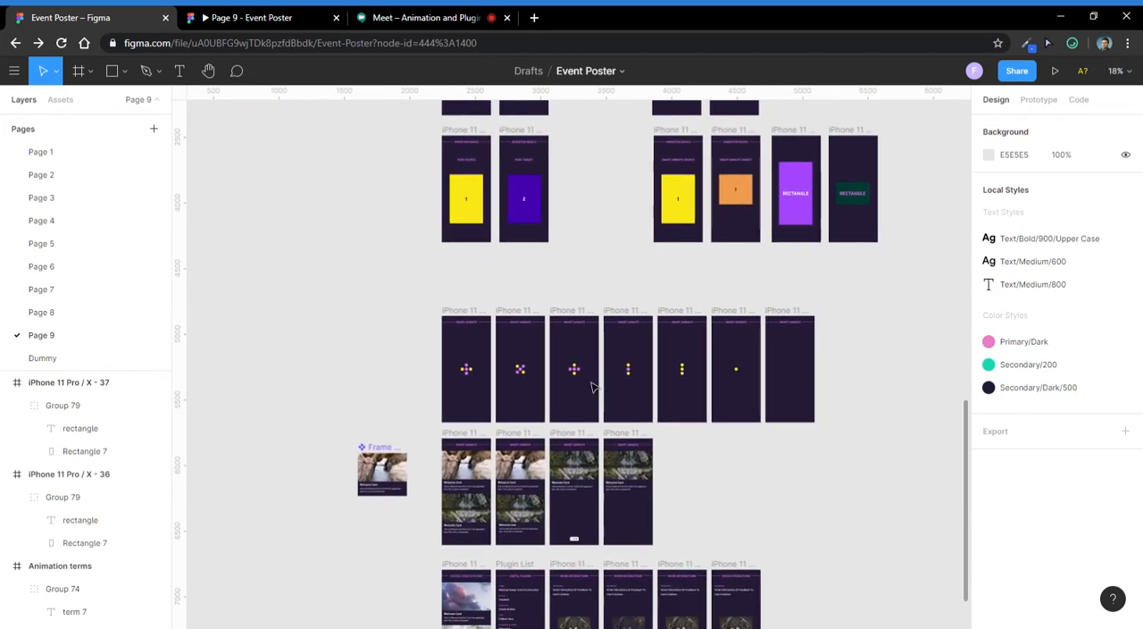
- Examine the rows of Smart Animate dot and card frames and display the prototype connections between them
drag(544, 376, 409, 305)
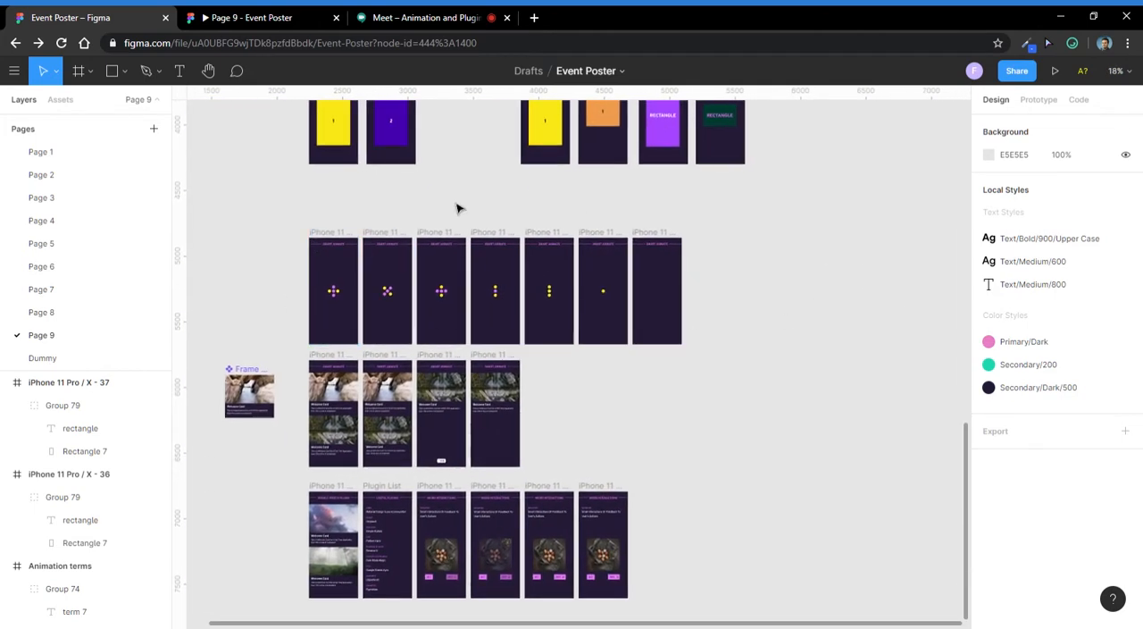
scroll(274, 298, up, 2)
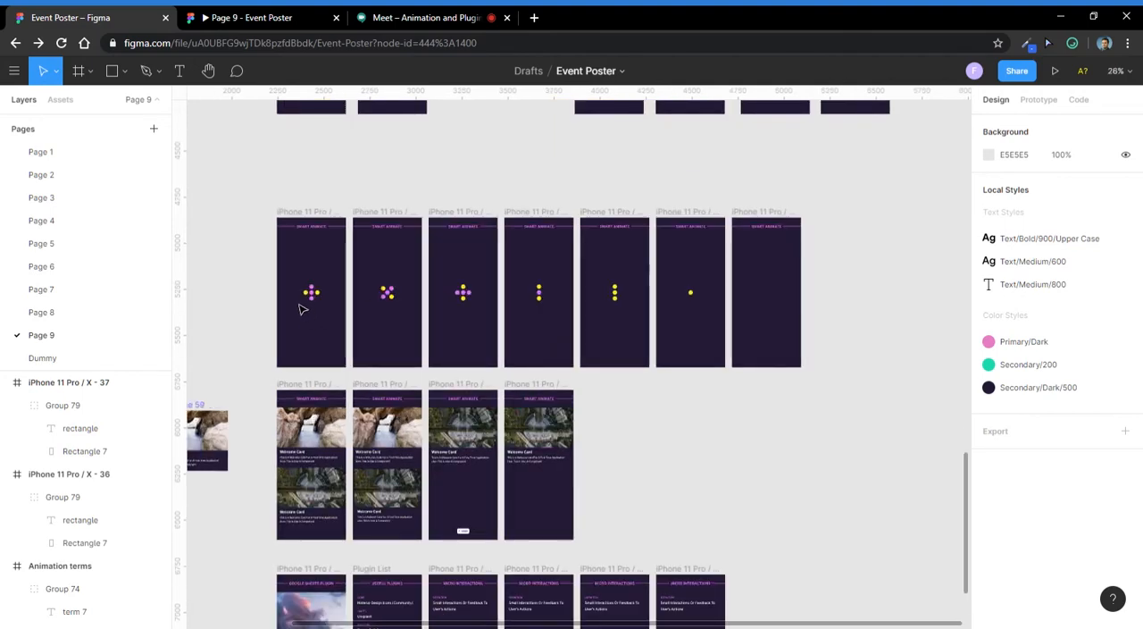
scroll(324, 304, right, 1)
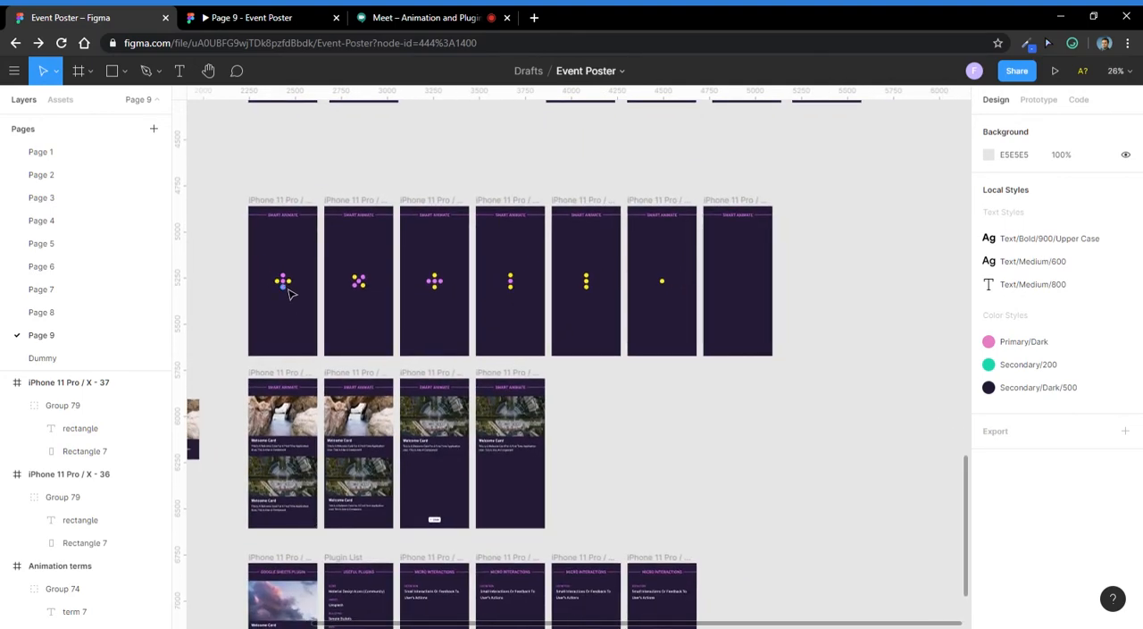
scroll(514, 272, down, 5)
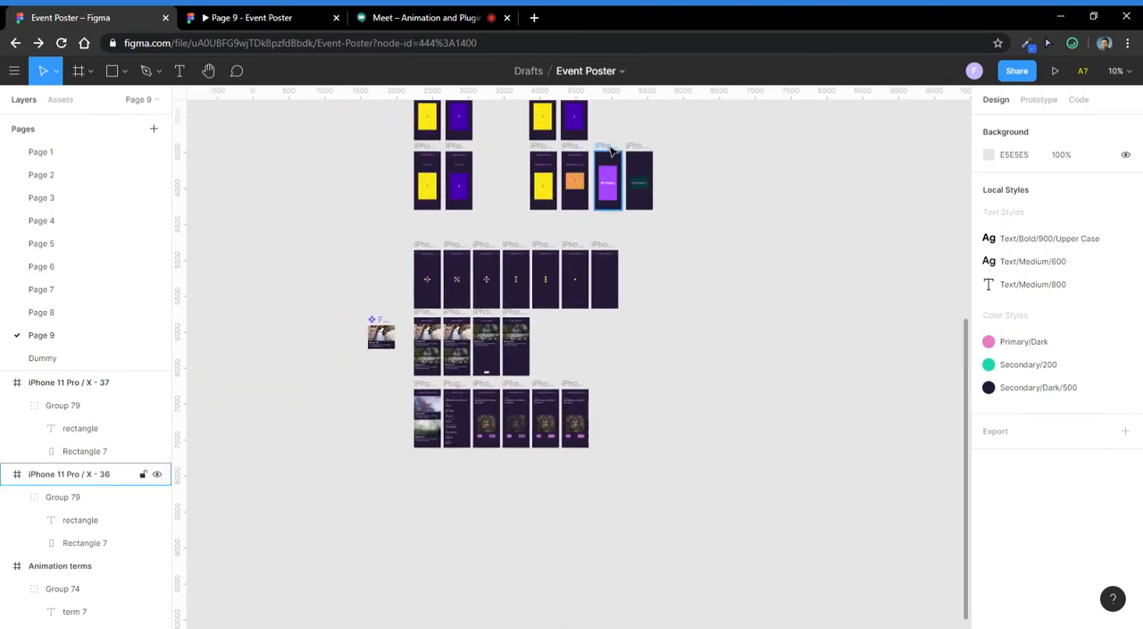
click(611, 151)
click(1036, 98)
scroll(549, 148, up, 3)
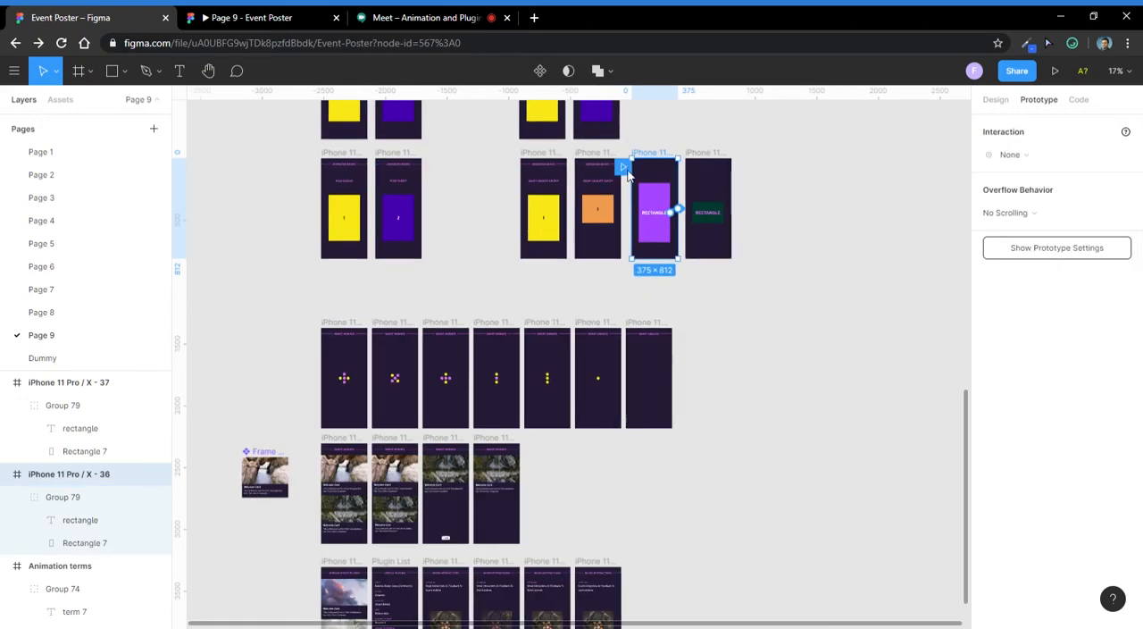
click(289, 327)
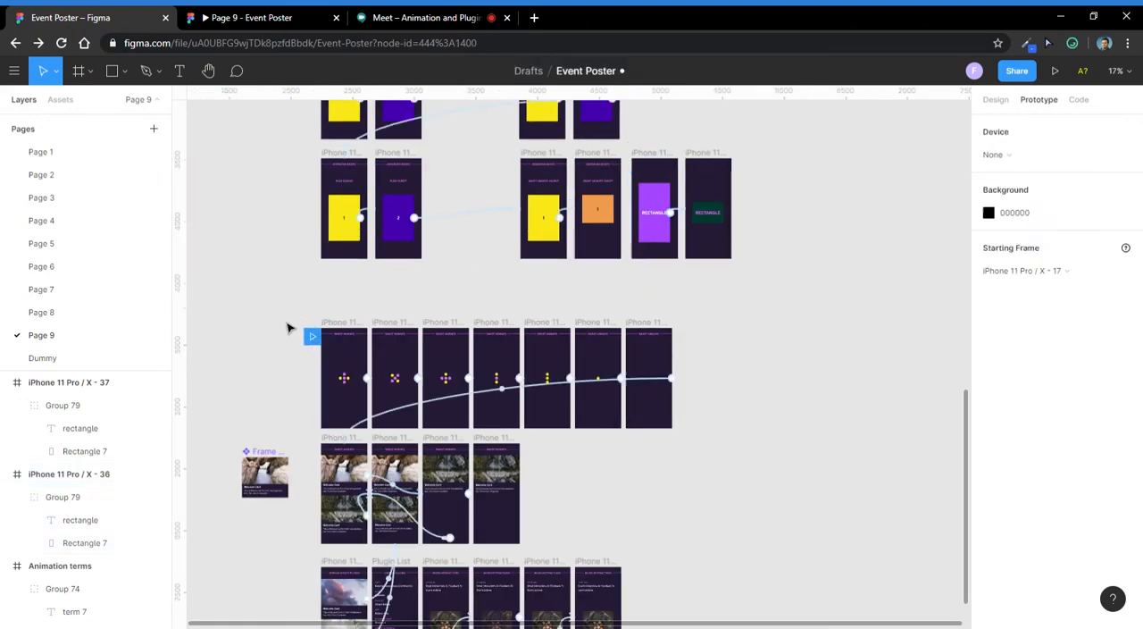
- Set the first six dot-pattern frames to an After Delay of 50 ms and a Smart Animate duration of 200 ms
drag(279, 309, 727, 438)
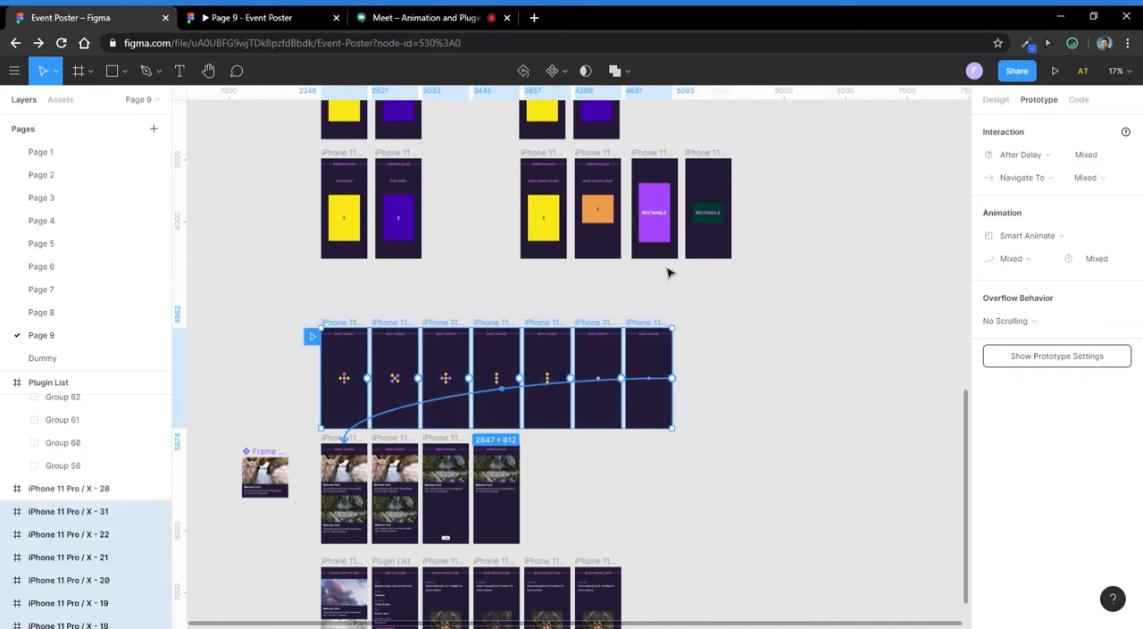
shift+click(653, 333)
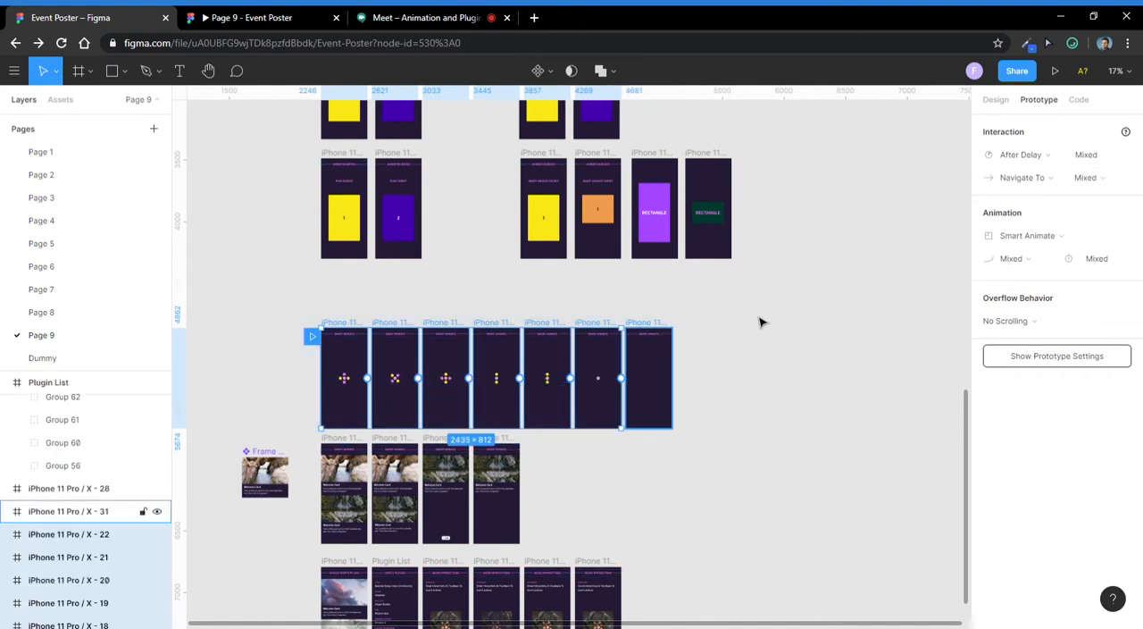
click(1100, 158)
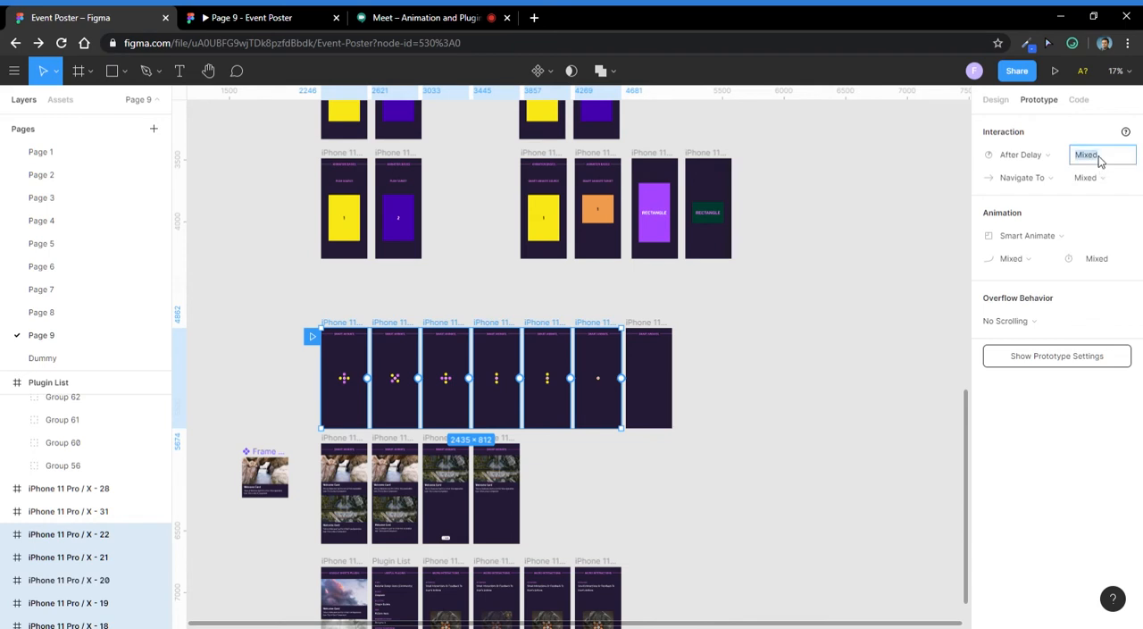
text(1)
key(Return)
click(1107, 261)
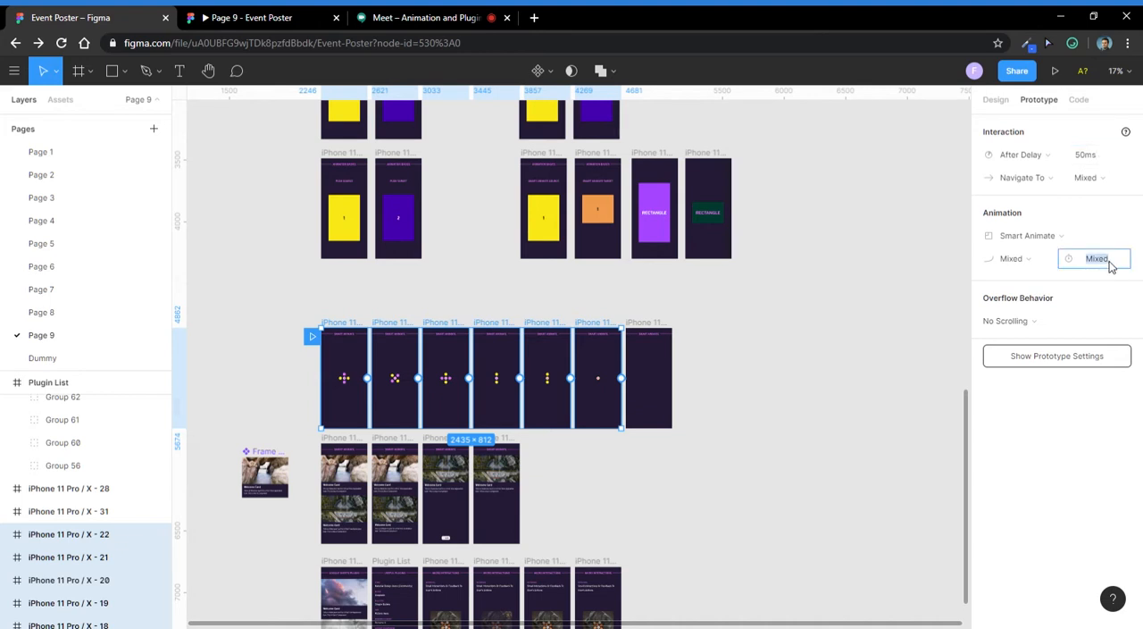
text(200ms)
key(Return)
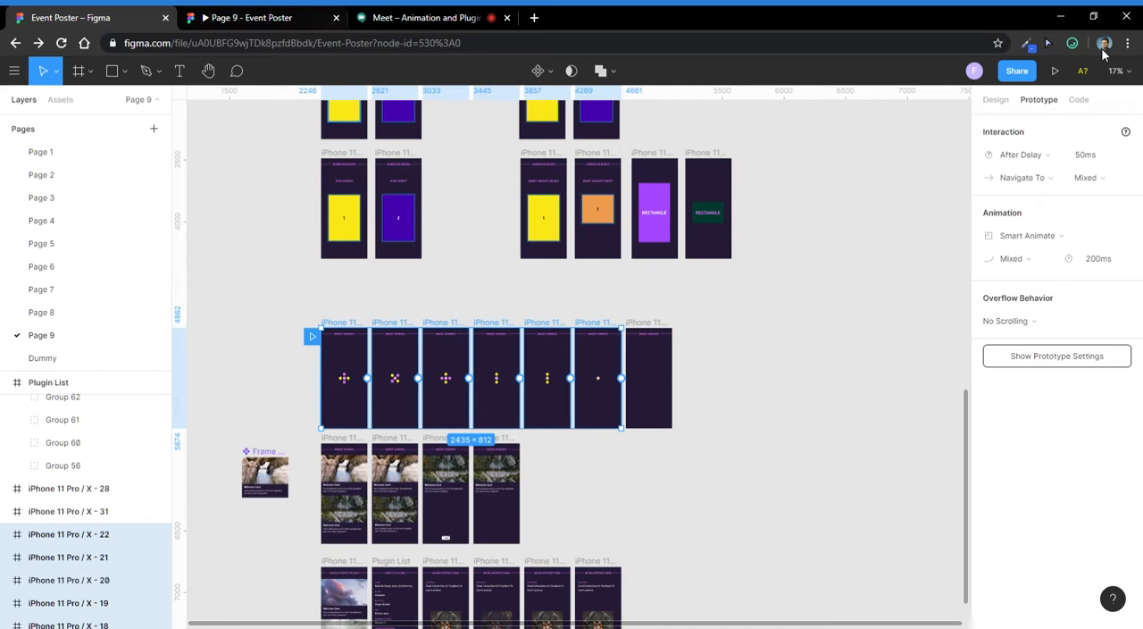
- Play the dot-pattern animation in the prototype preview through to the Welcome Card frame and return to the design file
click(1055, 70)
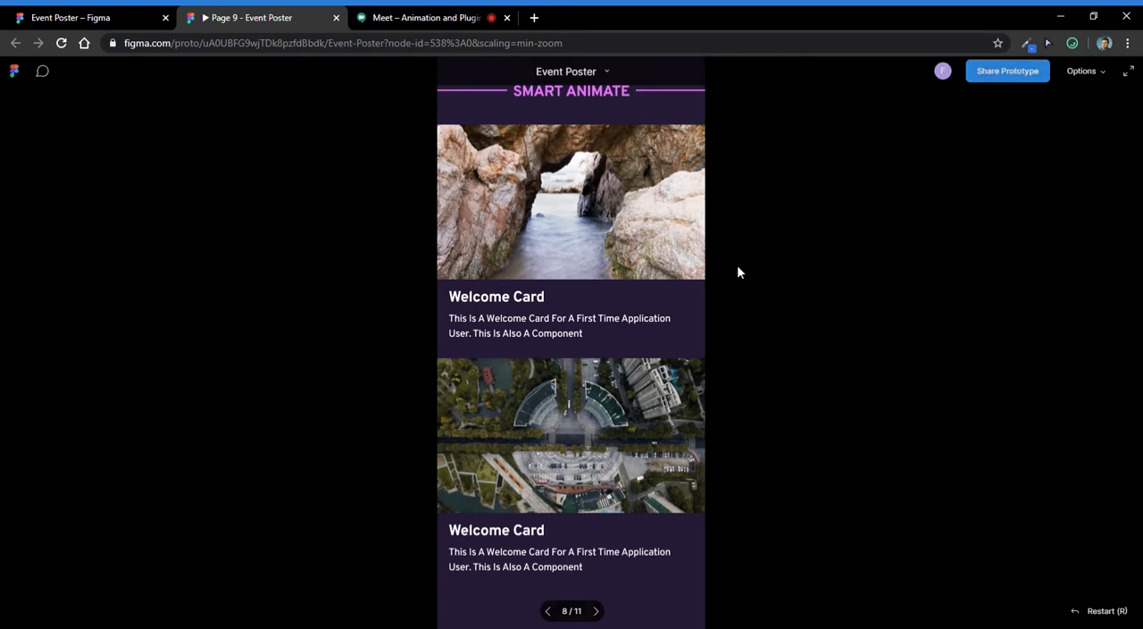
click(123, 26)
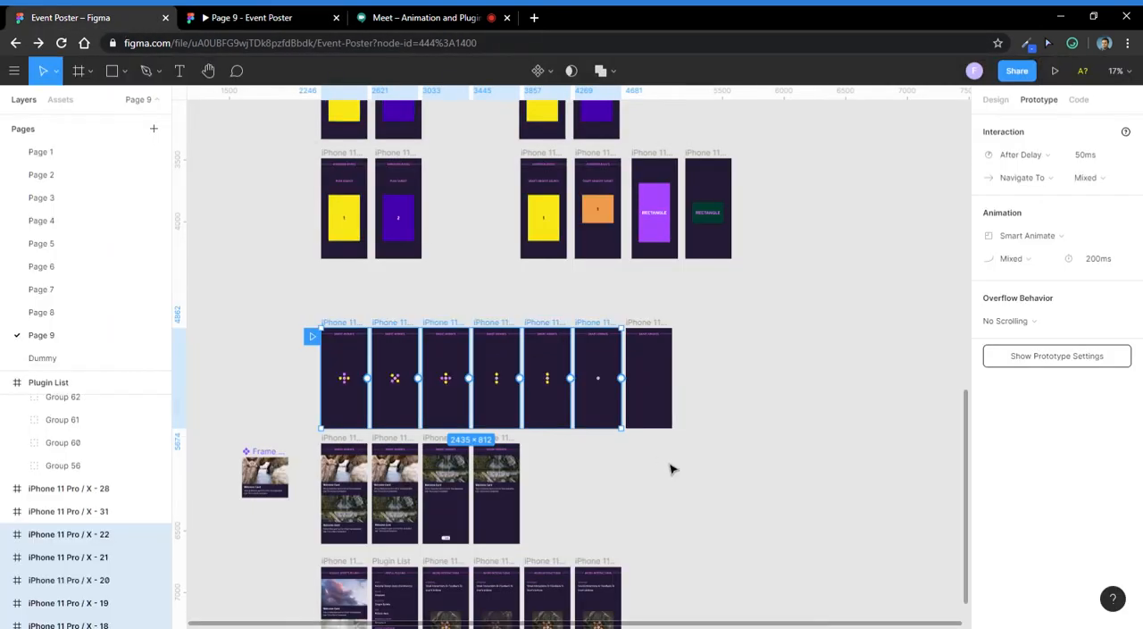
- Check the chat messages and participant list of the Google Meet call and return to the Figma design file
click(388, 16)
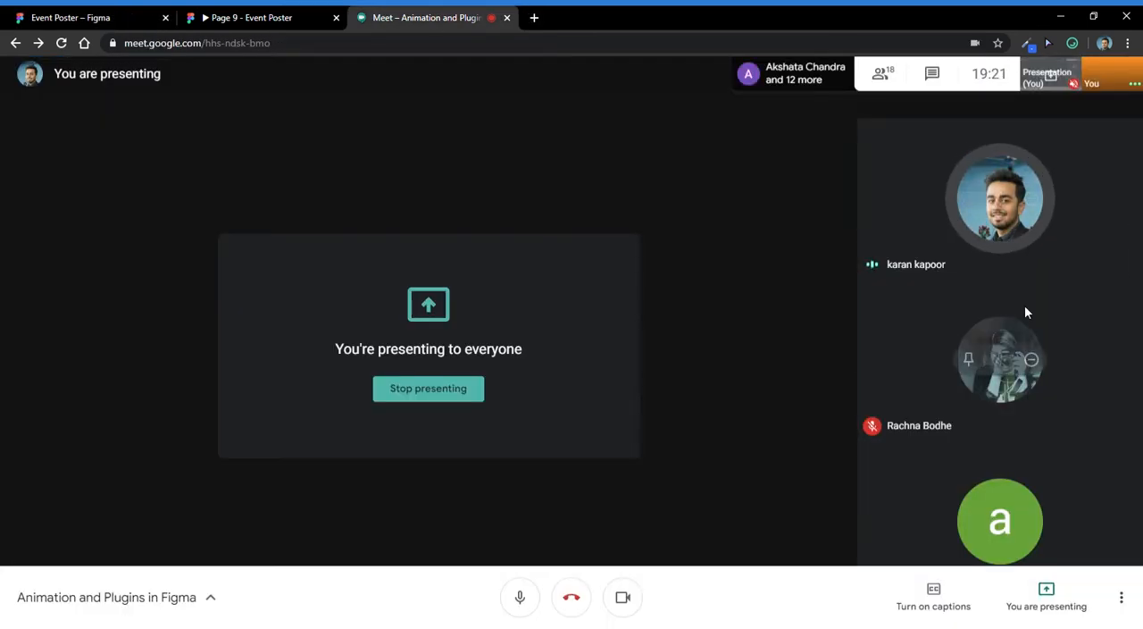
click(932, 74)
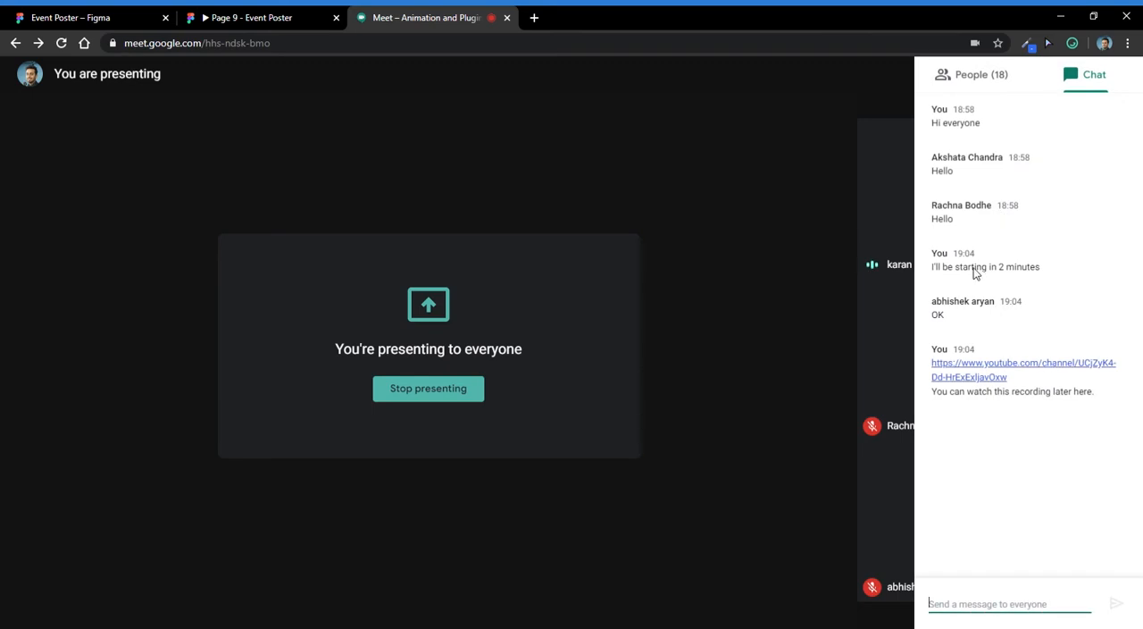
click(993, 79)
scroll(1011, 286, down, 3)
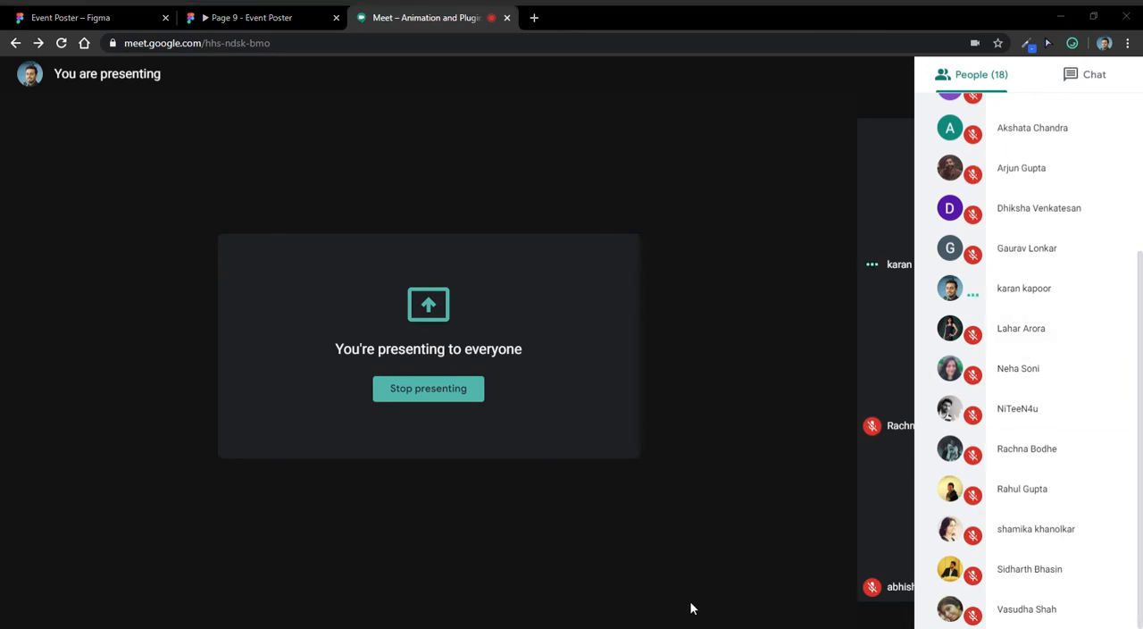
scroll(1041, 373, up, 3)
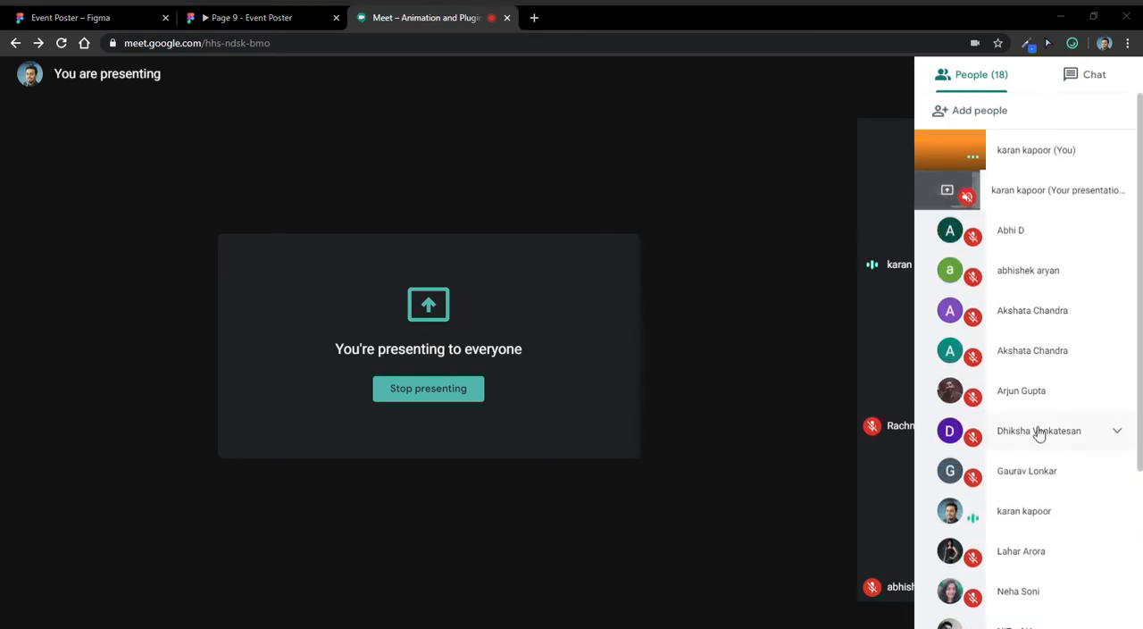
click(117, 16)
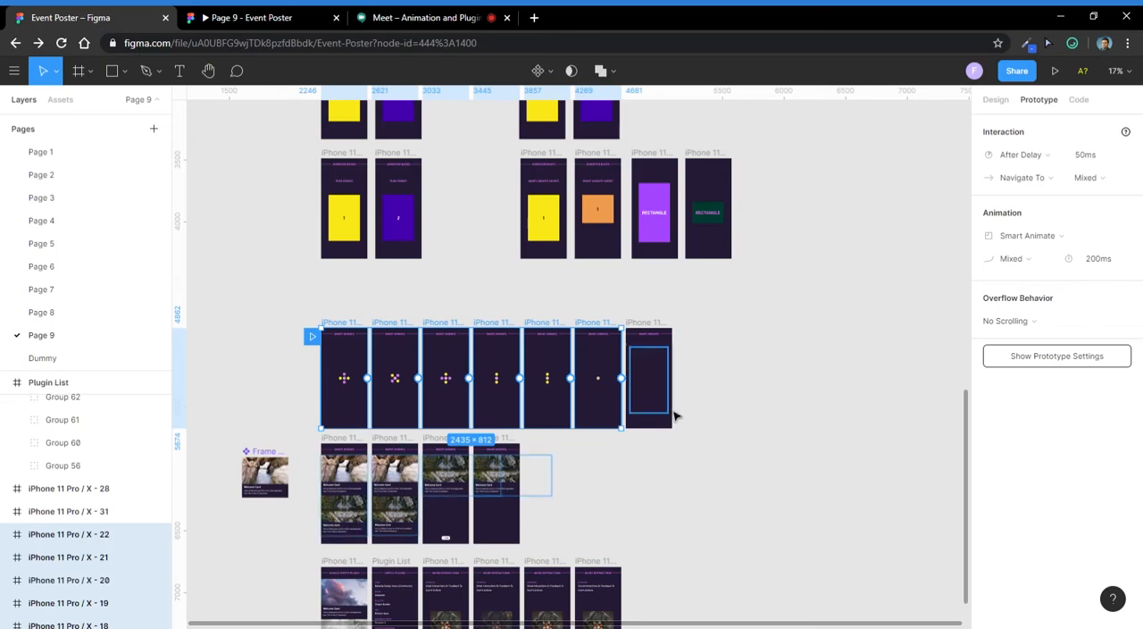
- Add an iPhone 11 Pro / X frame of 375 × 812 and align it with the dot-pattern row, beyond its last frame
scroll(712, 348, down, 2)
scroll(712, 349, right, 3)
scroll(513, 266, up, 3)
key(f)
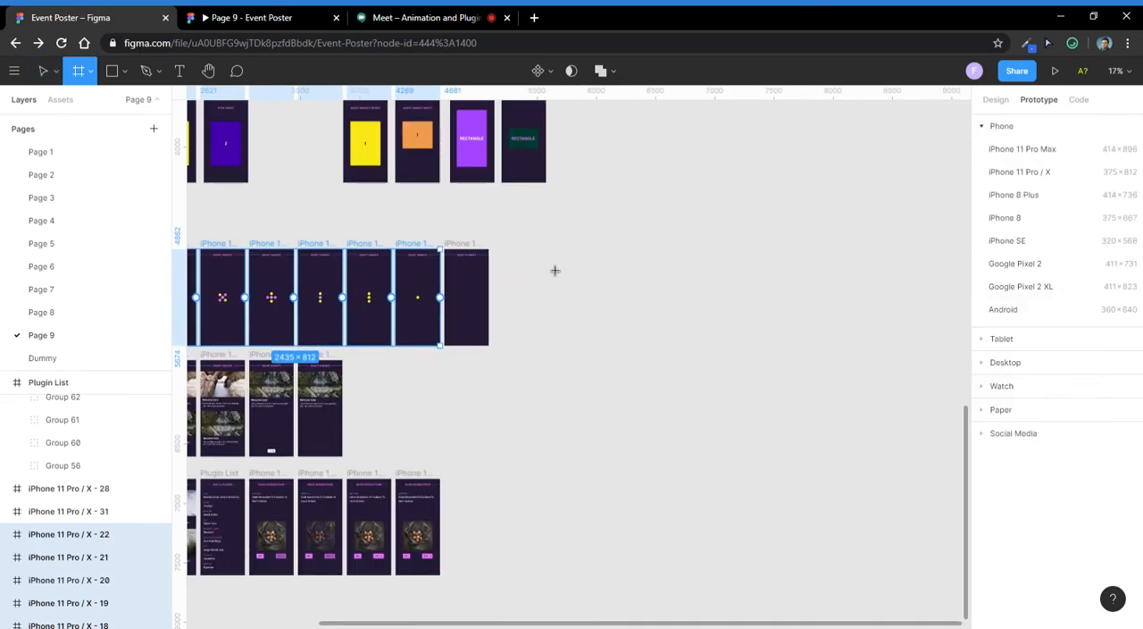
click(1047, 174)
scroll(576, 268, up, 3)
drag(569, 339, 547, 243)
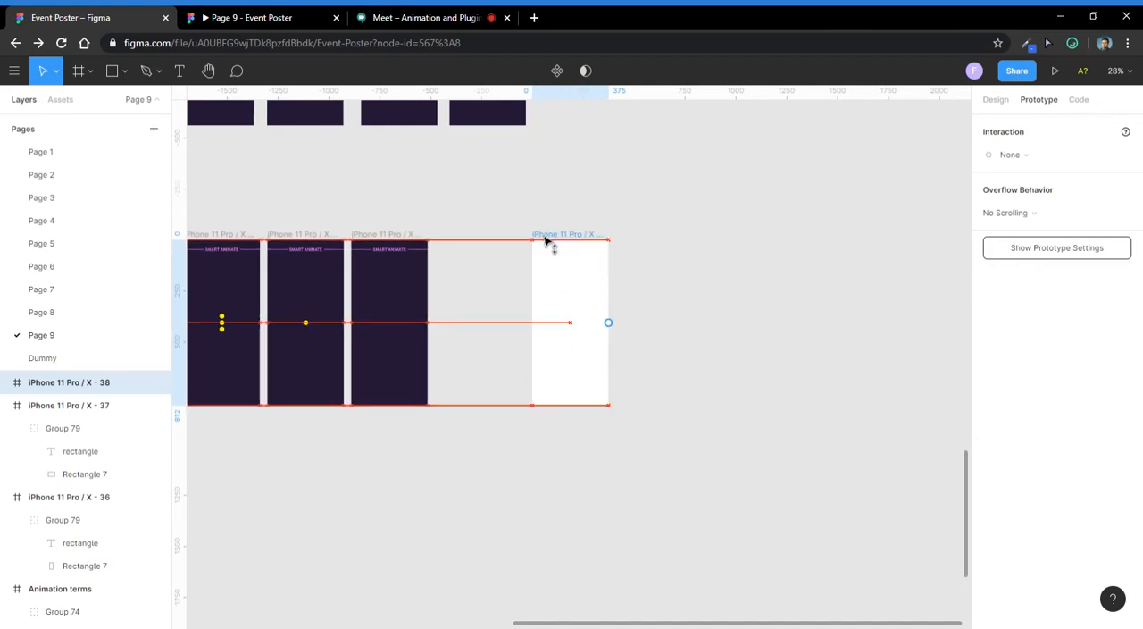
- Fill the new frame with the dark colour 221C35 sampled from the neighbouring Smart Animate frame
click(571, 237)
key(i)
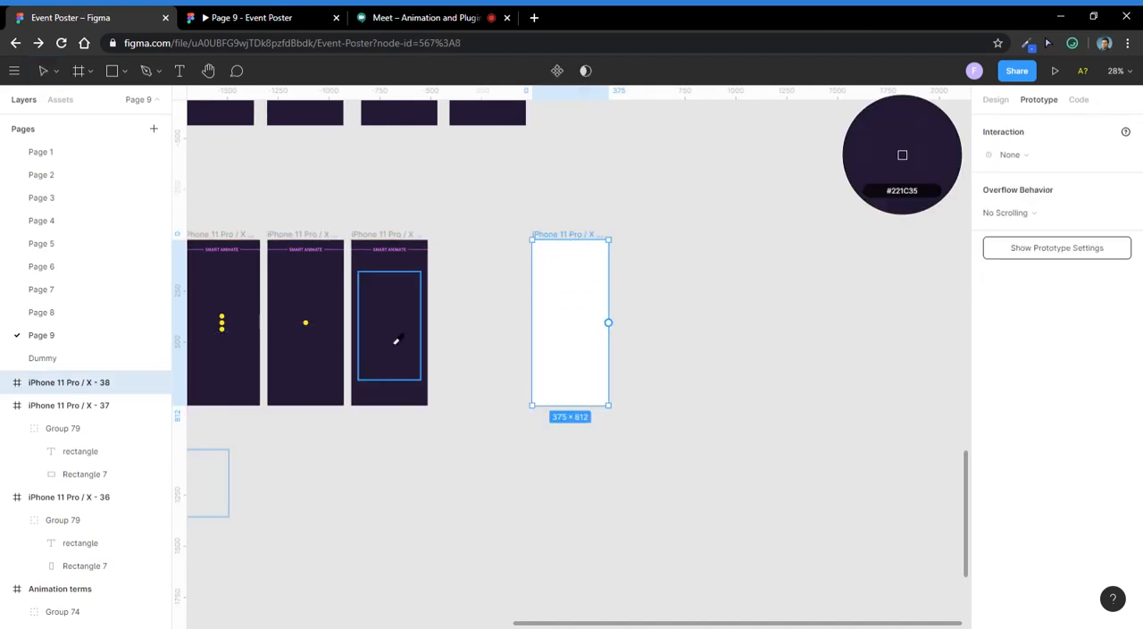
click(396, 341)
click(1003, 96)
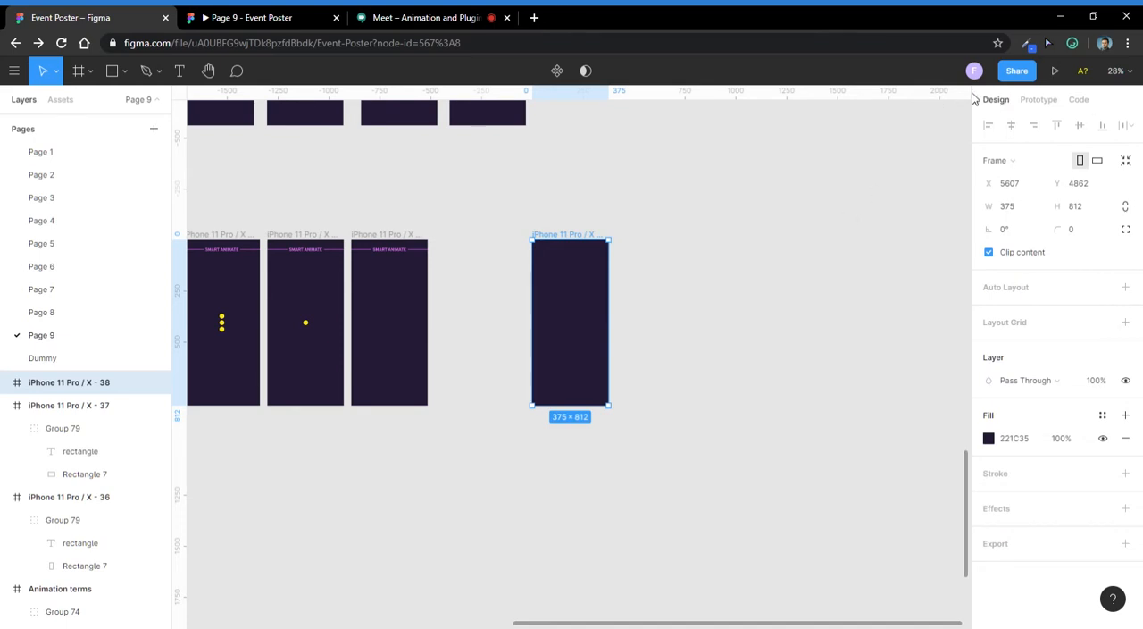
key(Escape)
- Draw a circle of about 22 × 22 in the upper part of the new frame and centre it horizontally
scroll(607, 317, up, 5)
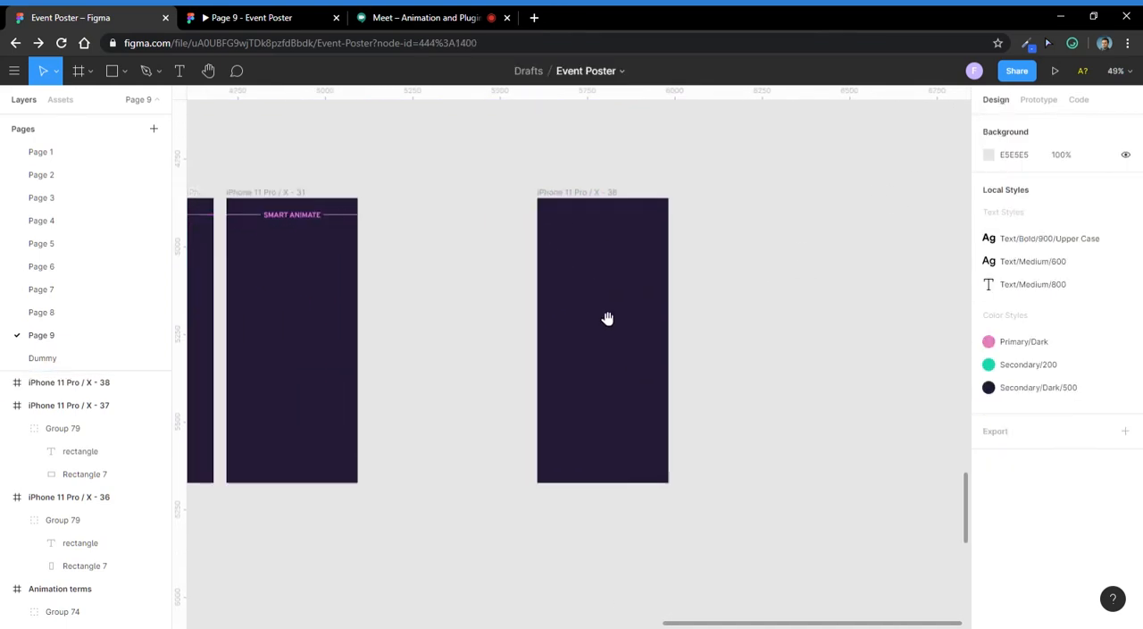
scroll(694, 295, up, 5)
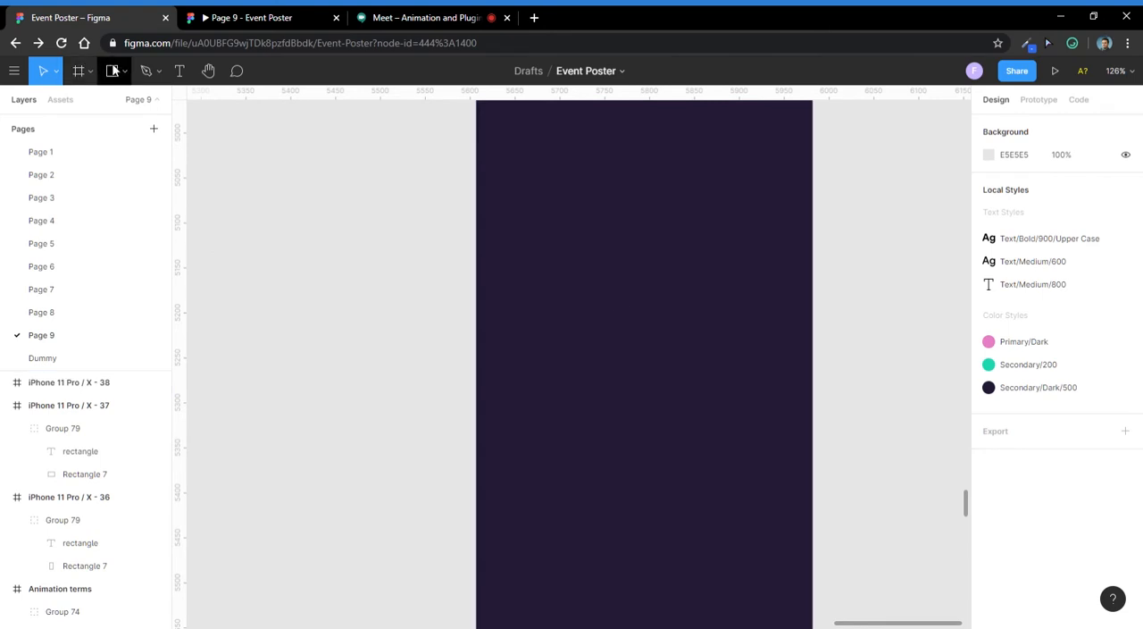
click(123, 77)
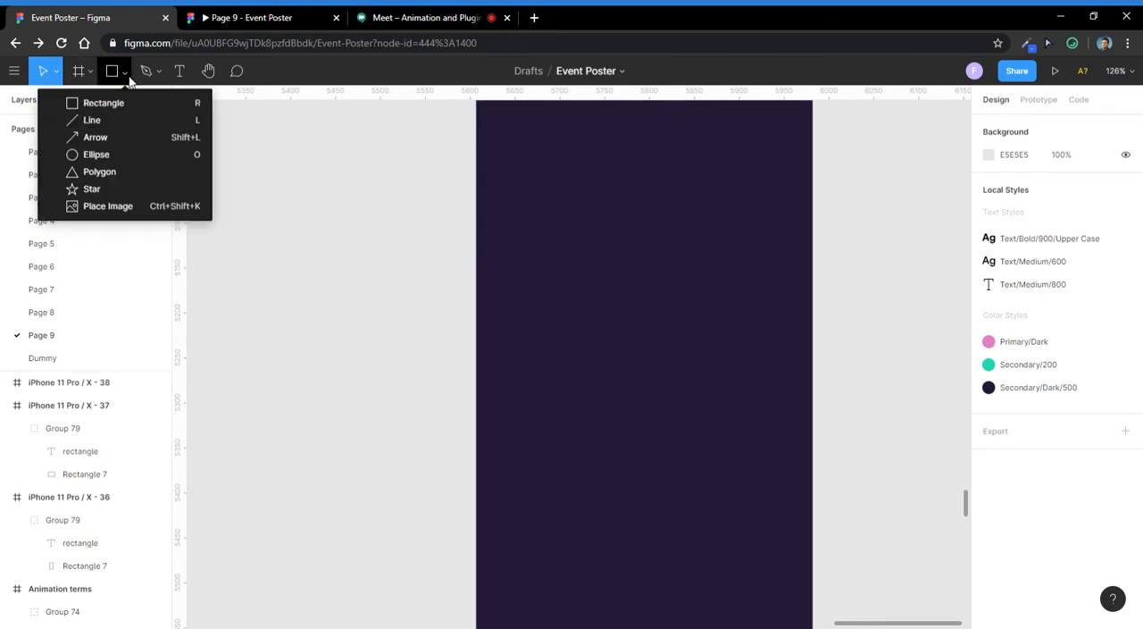
click(123, 157)
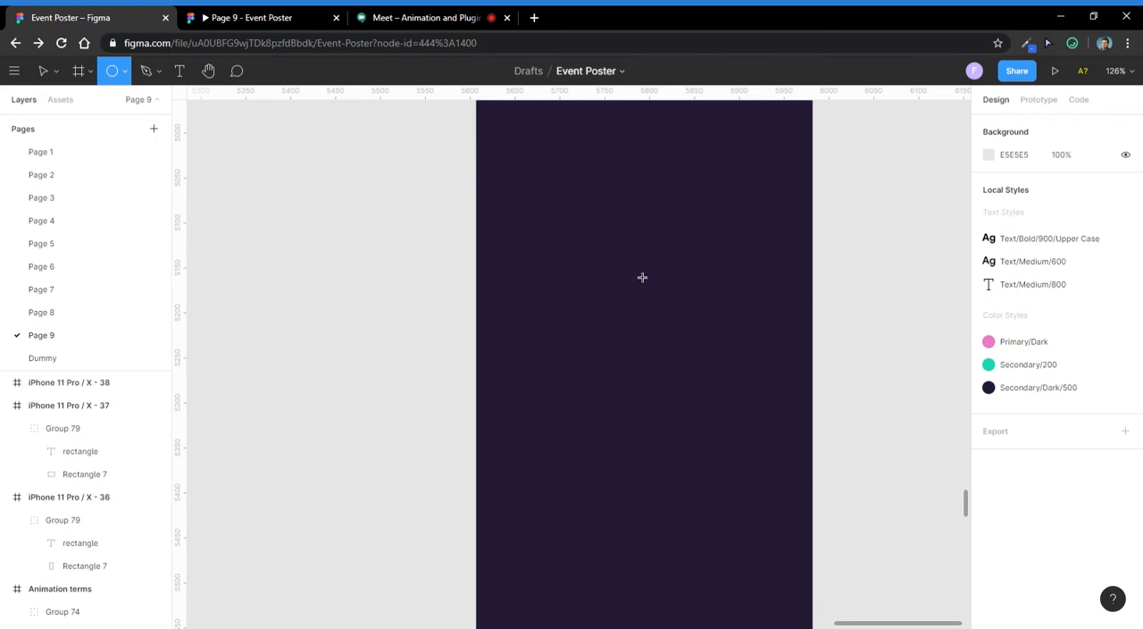
drag(632, 266, 641, 277)
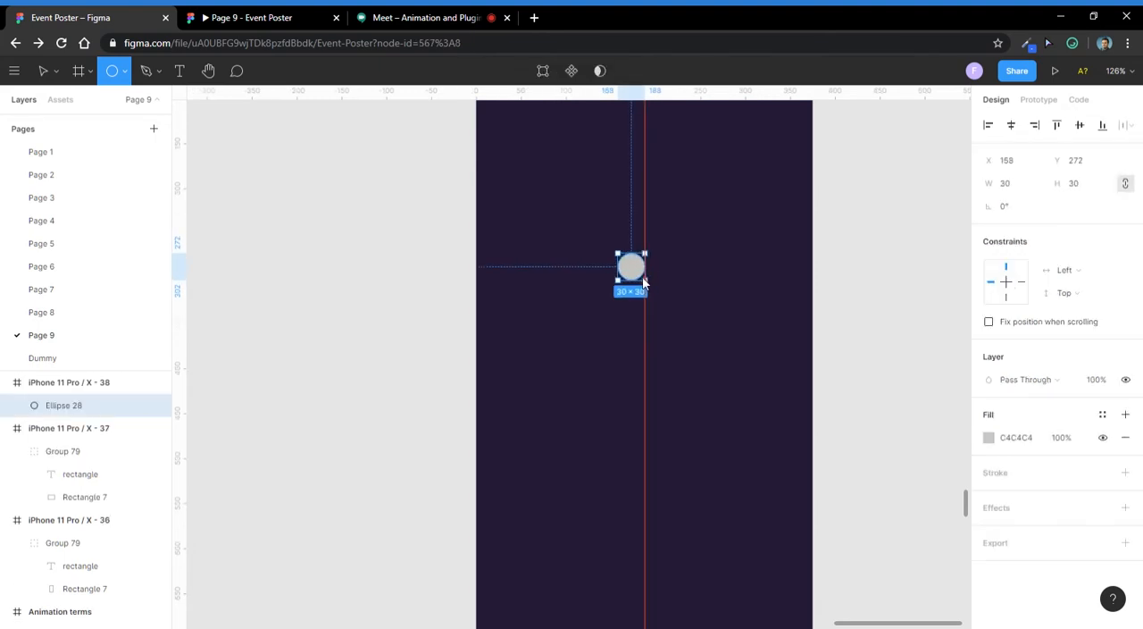
click(619, 282)
scroll(597, 280, down, 4)
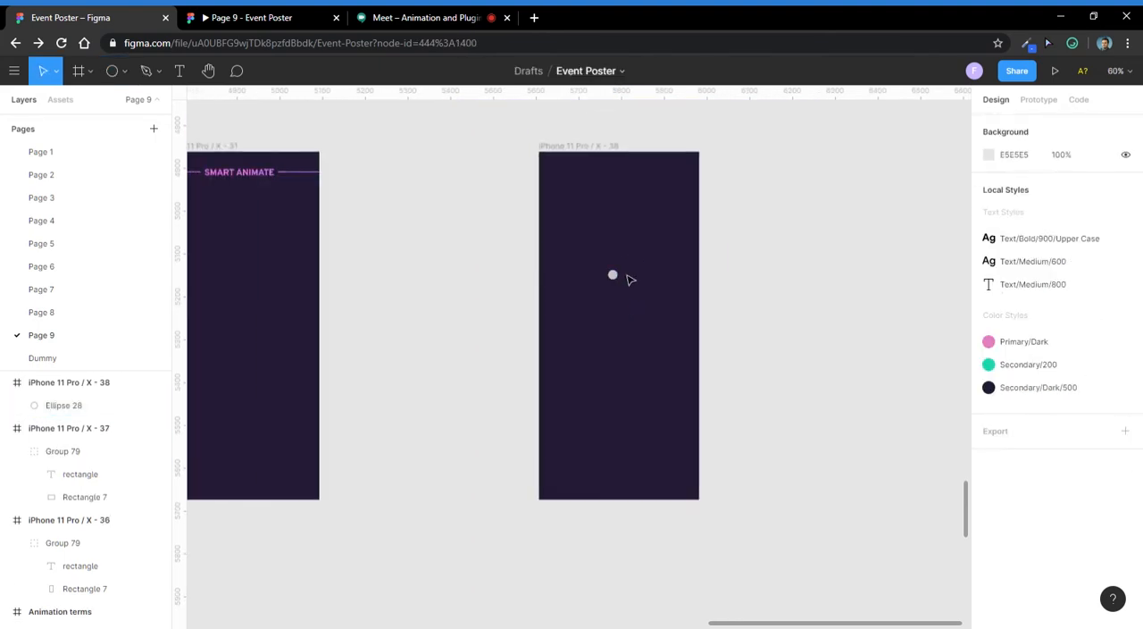
drag(613, 273, 619, 274)
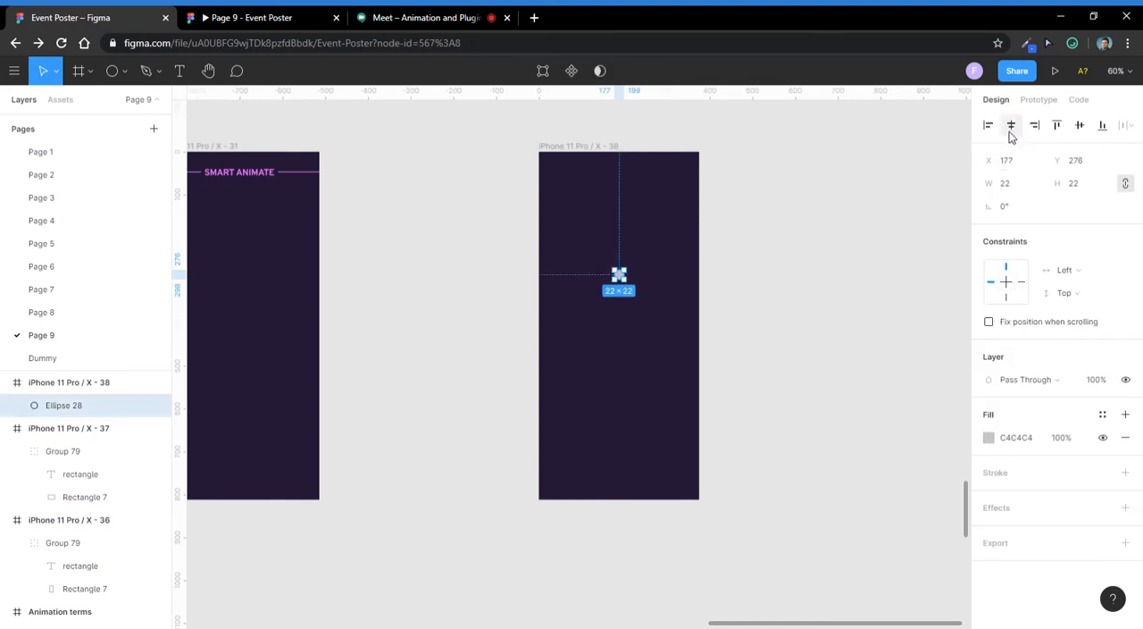
click(628, 265)
- Duplicate the circle twice straight below itself to form a vertical column of three circles
scroll(632, 261, up, 4)
click(613, 288)
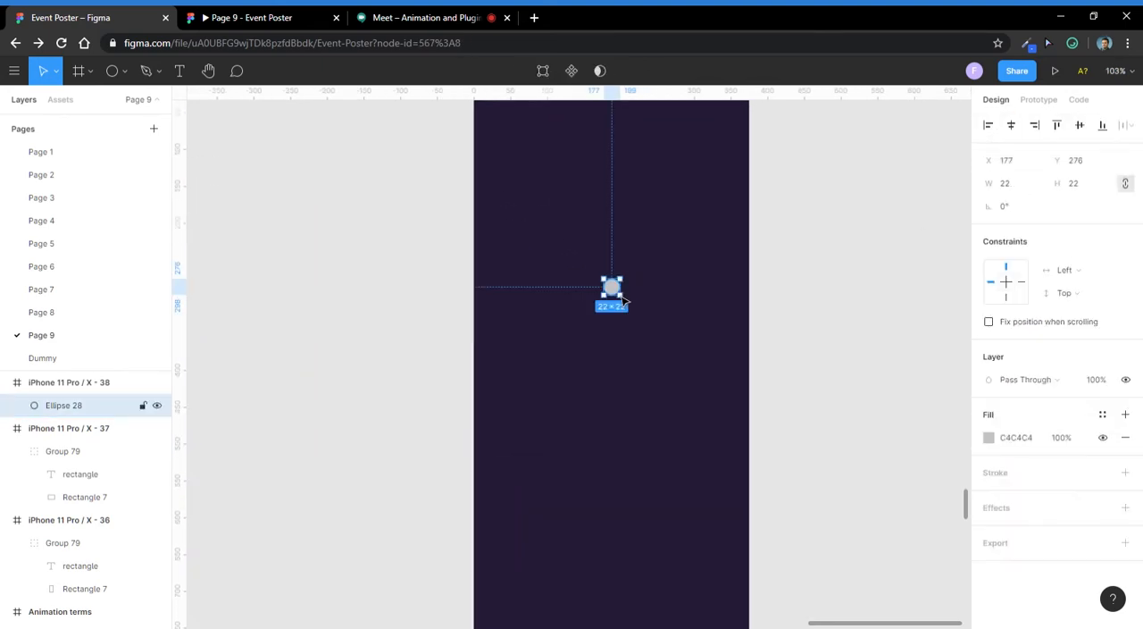
scroll(623, 299, up, 5)
drag(614, 288, 643, 408)
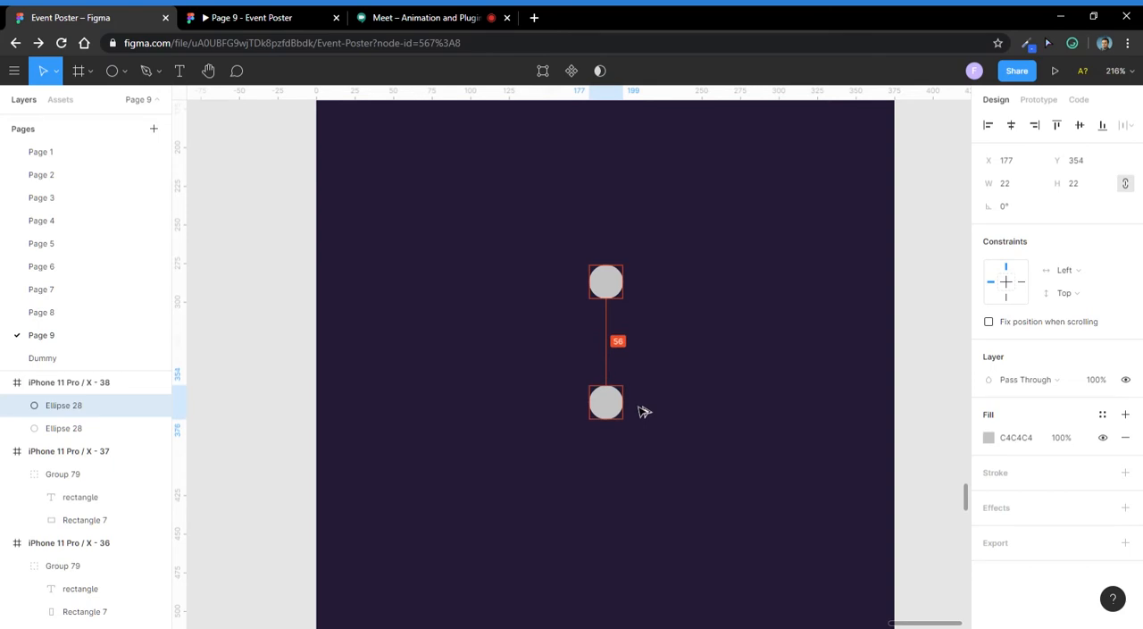
click(673, 328)
drag(617, 295, 640, 355)
click(633, 257)
scroll(633, 254, down, 1)
scroll(633, 254, down, 3)
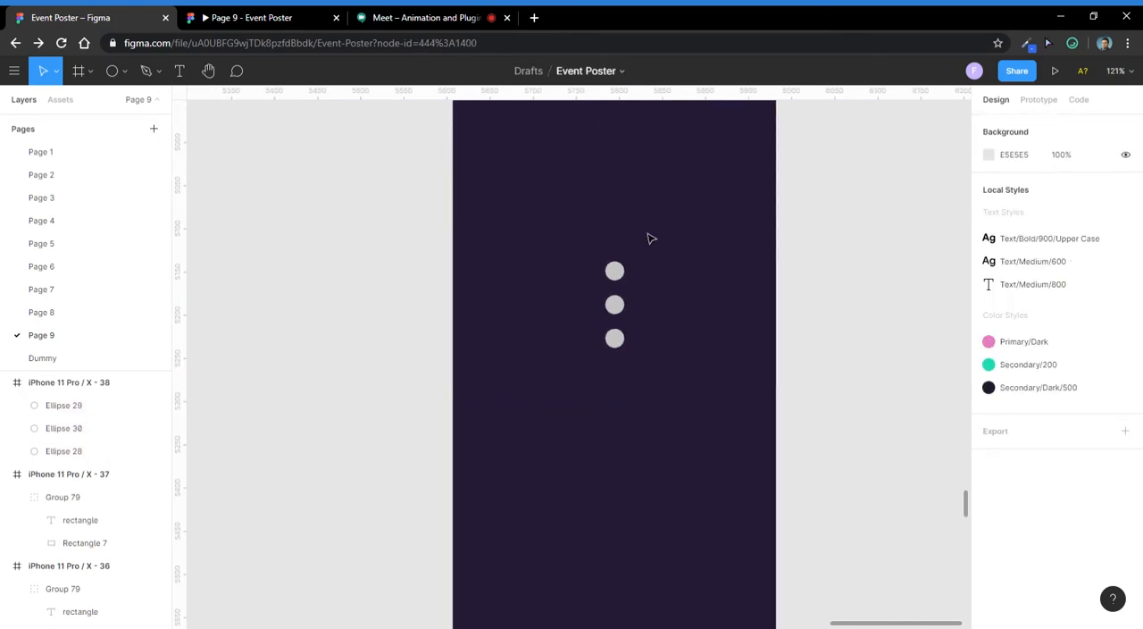
- Slightly reduce the vertical spacing between the three stacked circles
drag(648, 235, 596, 405)
click(1026, 235)
key(Up)
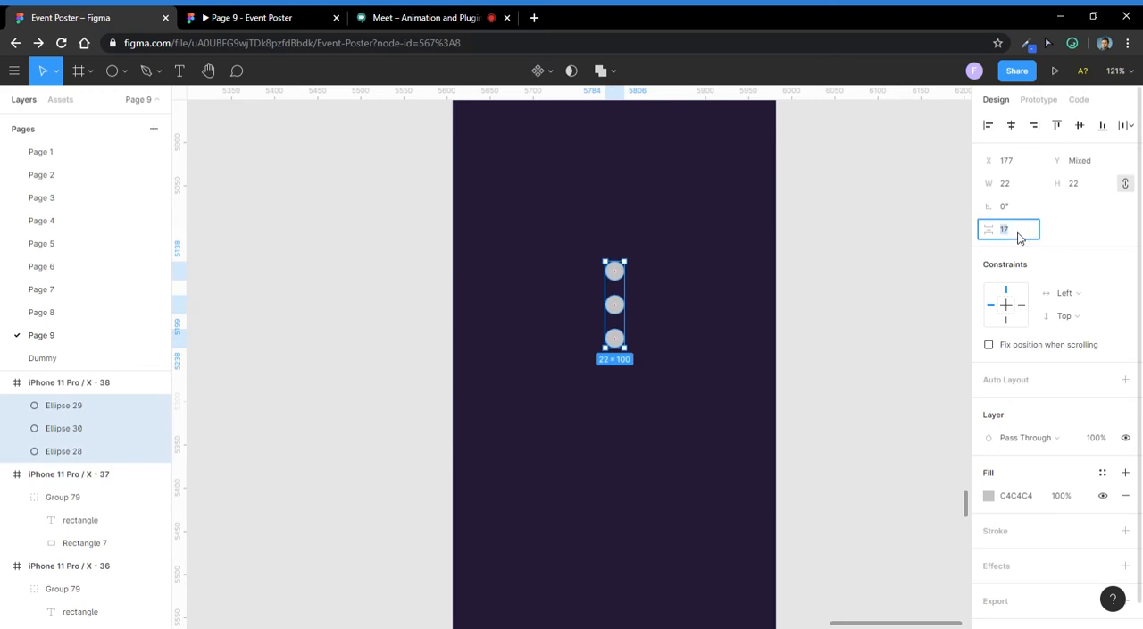
click(664, 259)
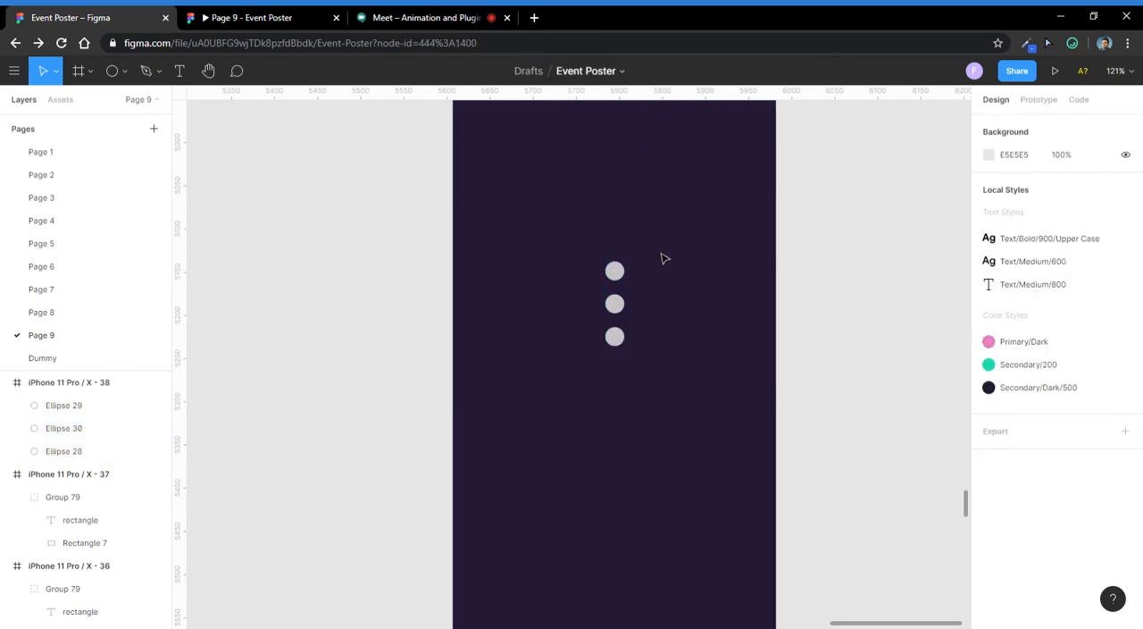
- Add a copy of the circle on each side of the middle one to form a plus-shaped pattern of five
scroll(616, 271, up, 3)
drag(622, 277, 575, 322)
click(623, 324)
click(539, 270)
scroll(573, 361, down, 5)
scroll(596, 365, up, 5)
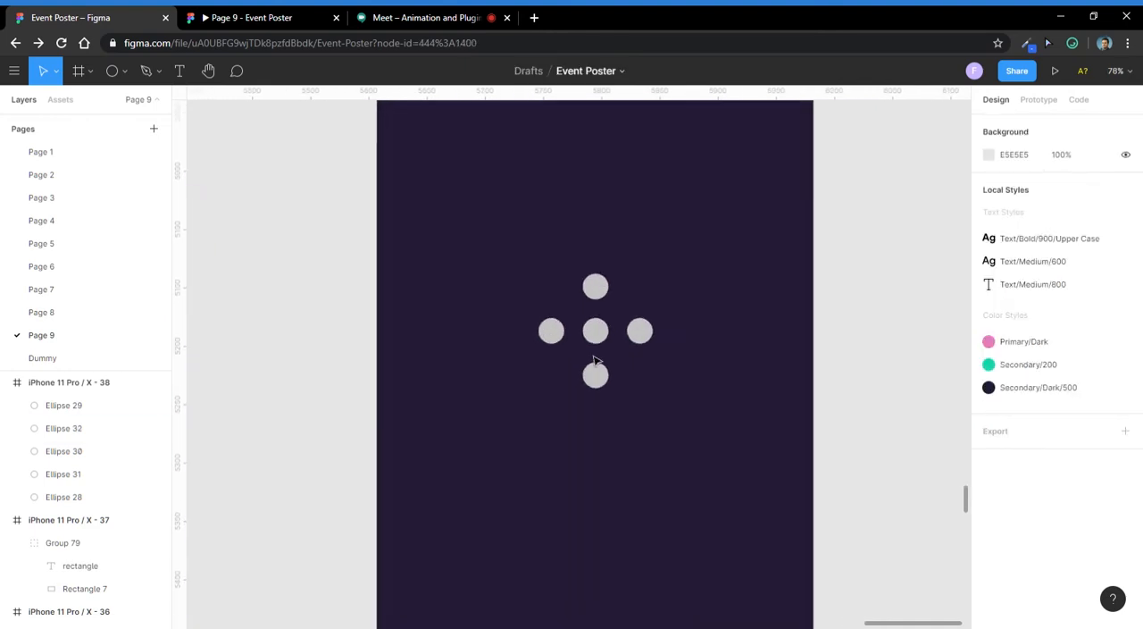
- Fill the top and bottom circles of the plus pattern with the pink document colour EA80FC
click(595, 286)
shift+click(596, 378)
scroll(595, 393, up, 2)
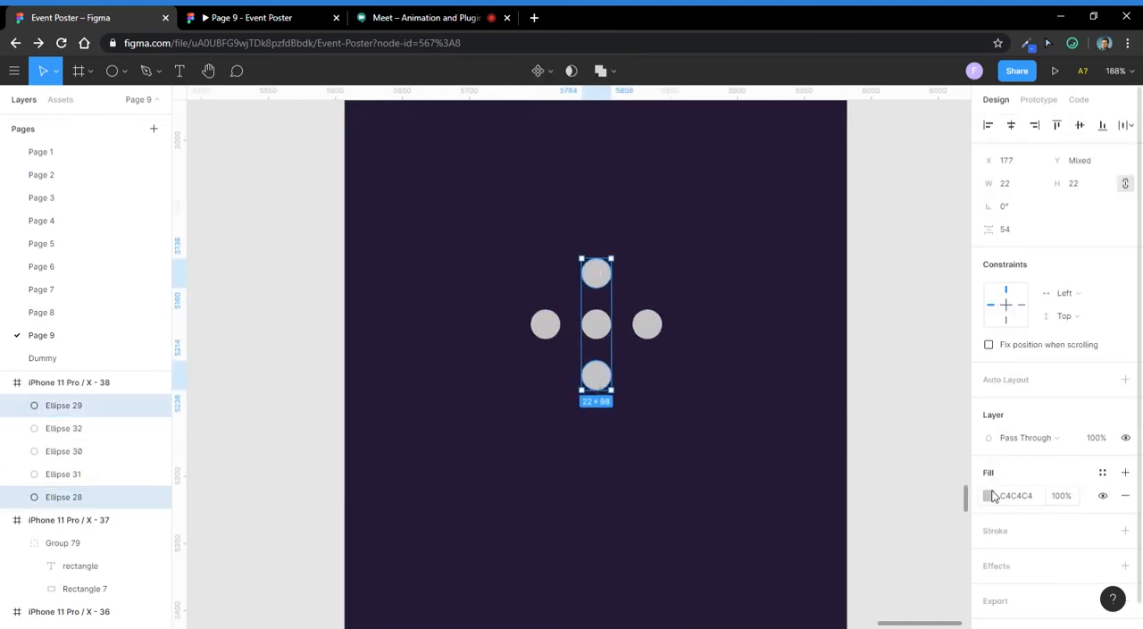
click(989, 494)
click(817, 561)
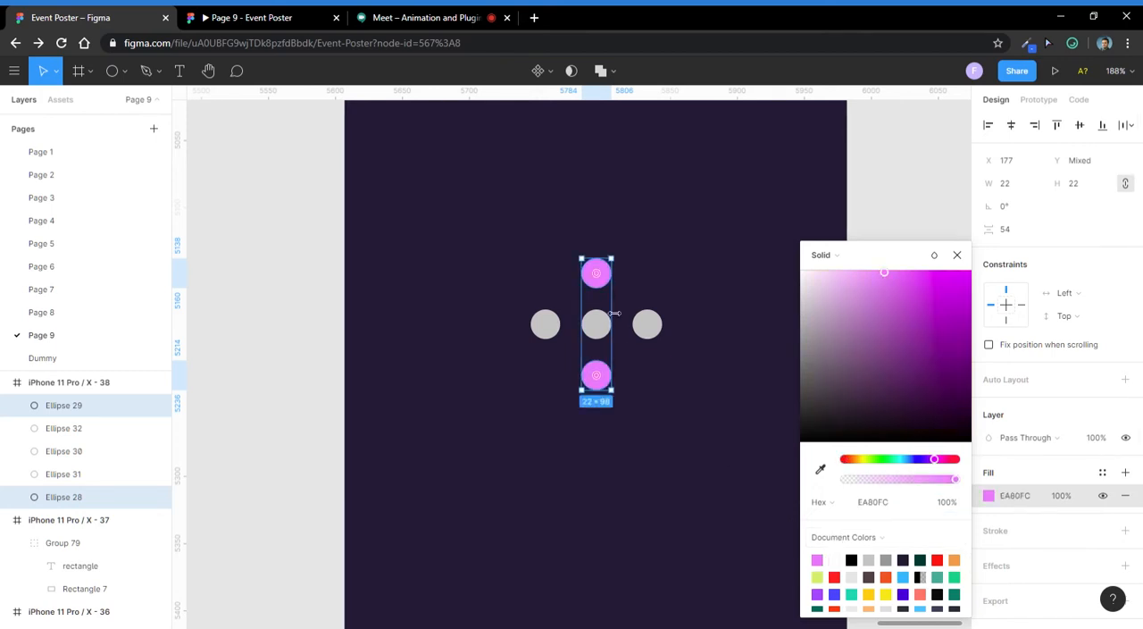
- Fill the three circles in the middle row with the orange document colour F2994A
click(596, 324)
shift+click(544, 325)
shift+click(646, 325)
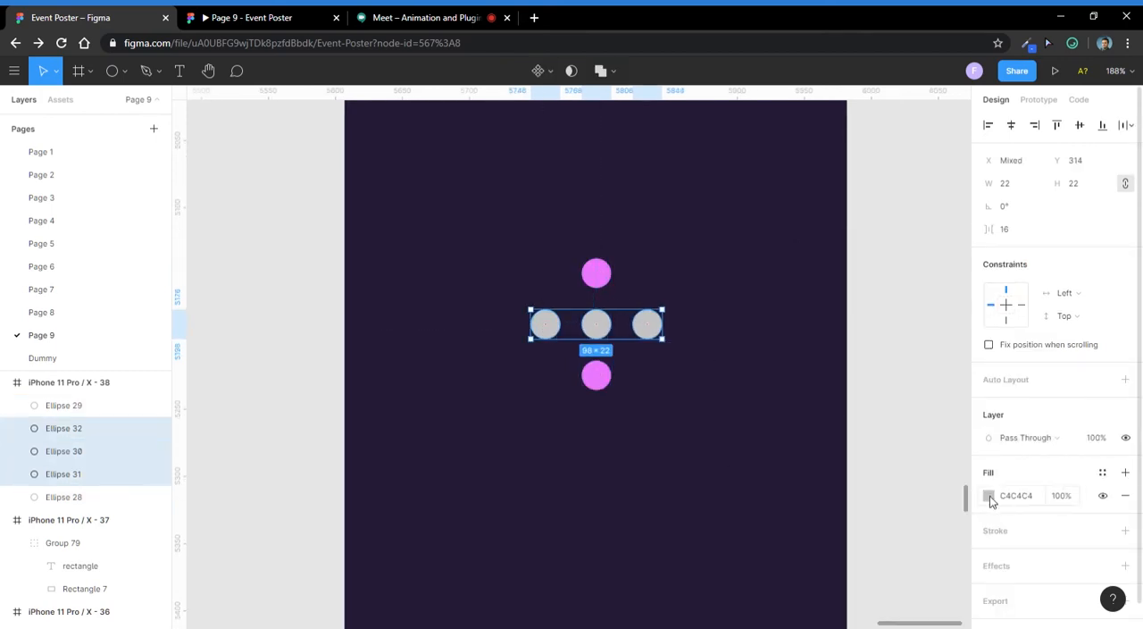
click(989, 496)
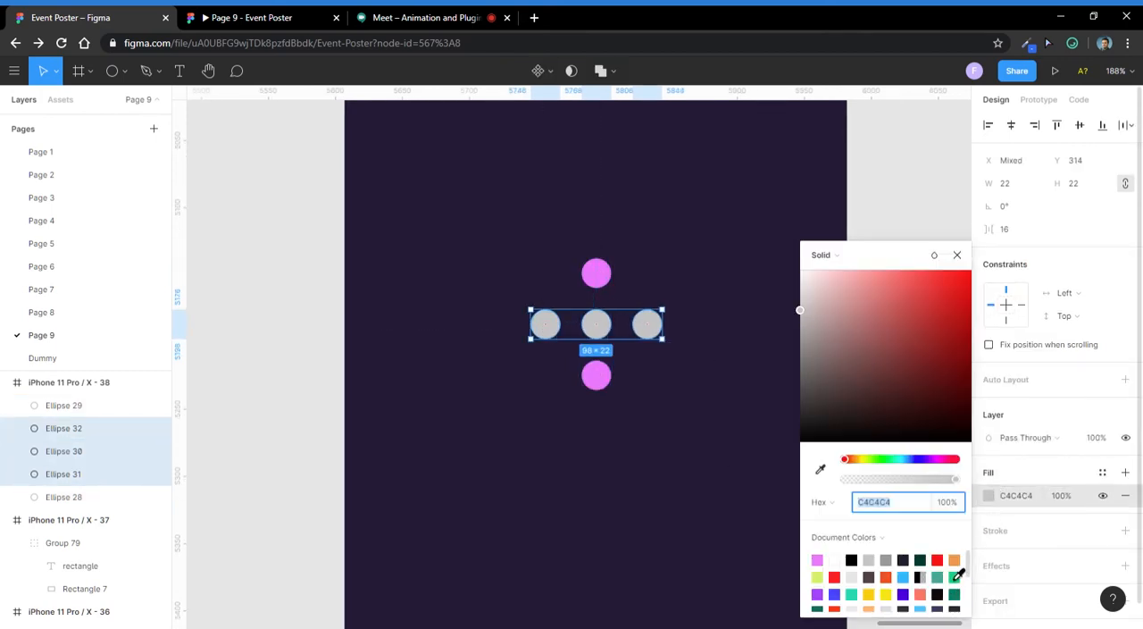
click(955, 560)
click(686, 250)
scroll(687, 250, down, 5)
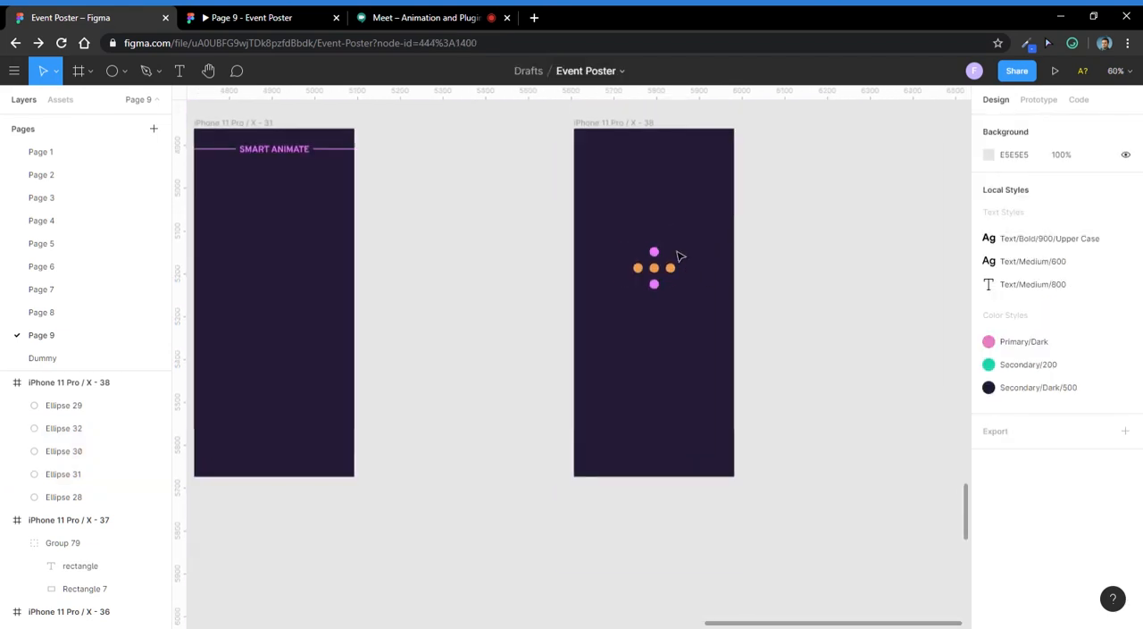
drag(708, 282, 684, 306)
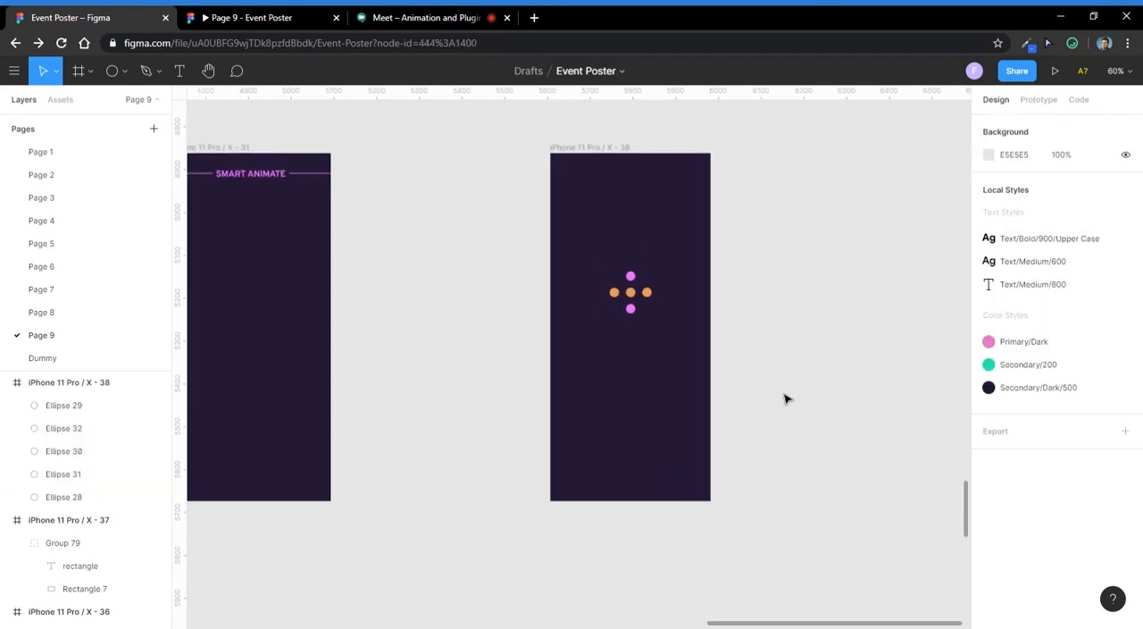
drag(658, 253, 576, 357)
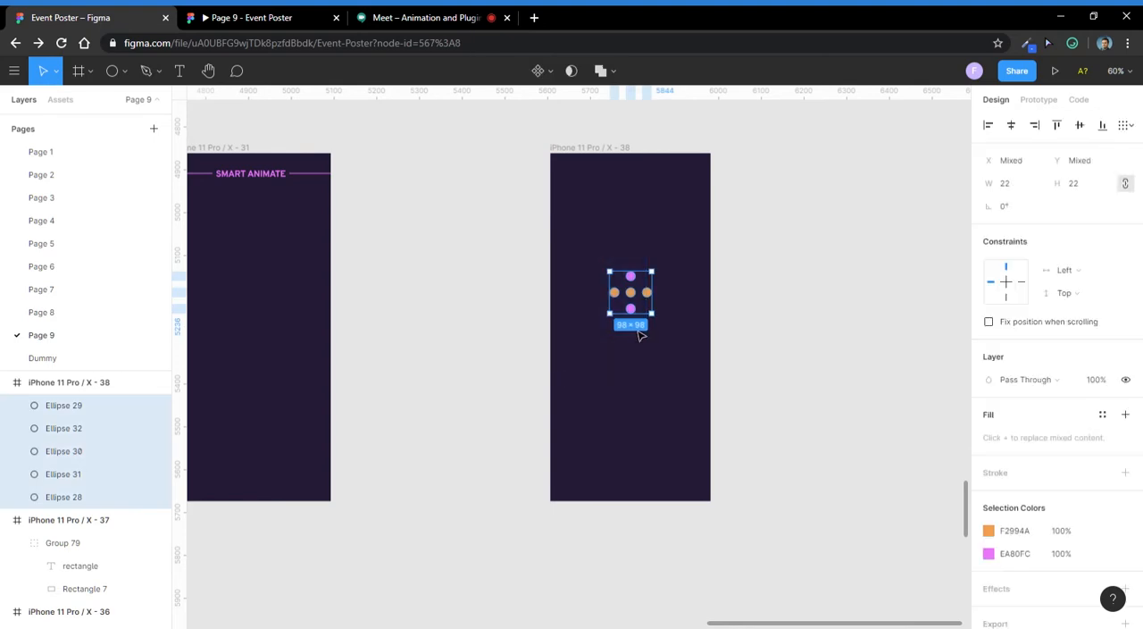
click(735, 270)
scroll(384, 253, down, 3)
scroll(521, 307, right, 2)
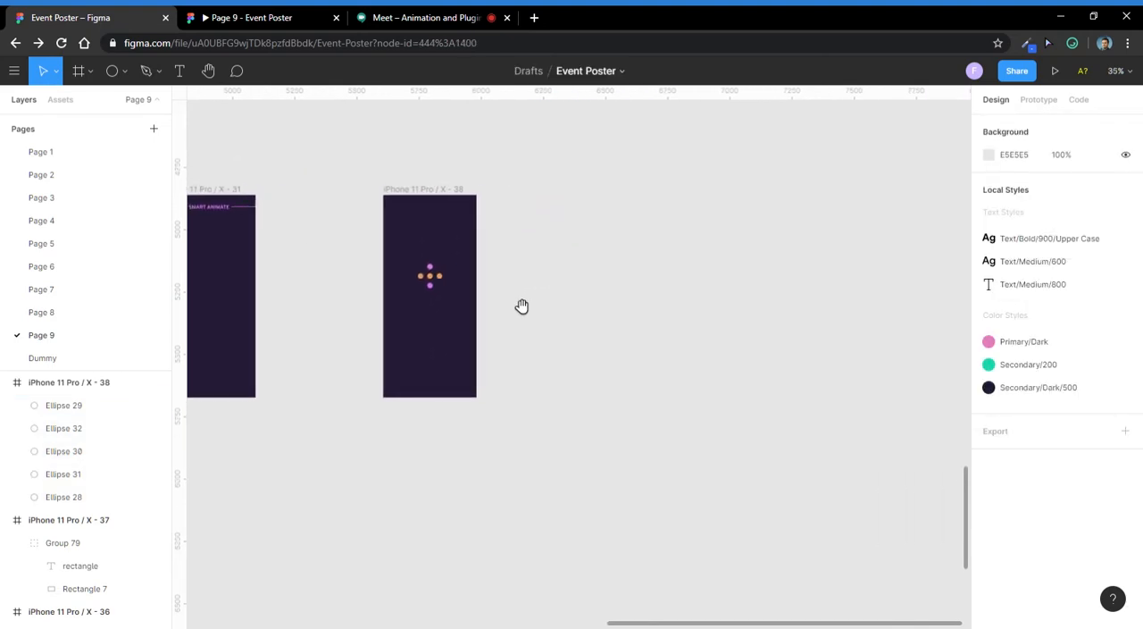
click(431, 190)
scroll(451, 241, up, 5)
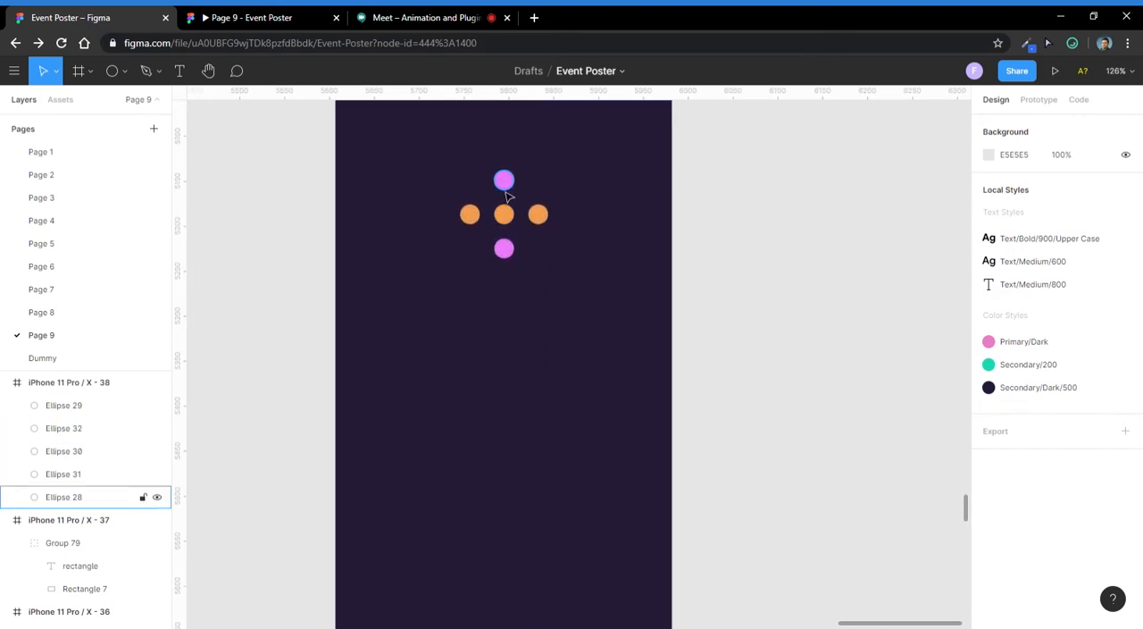
- Rename the layers of the top and bottom pink circles as Pink
click(497, 187)
scroll(497, 185, up, 2)
scroll(500, 340, down, 2)
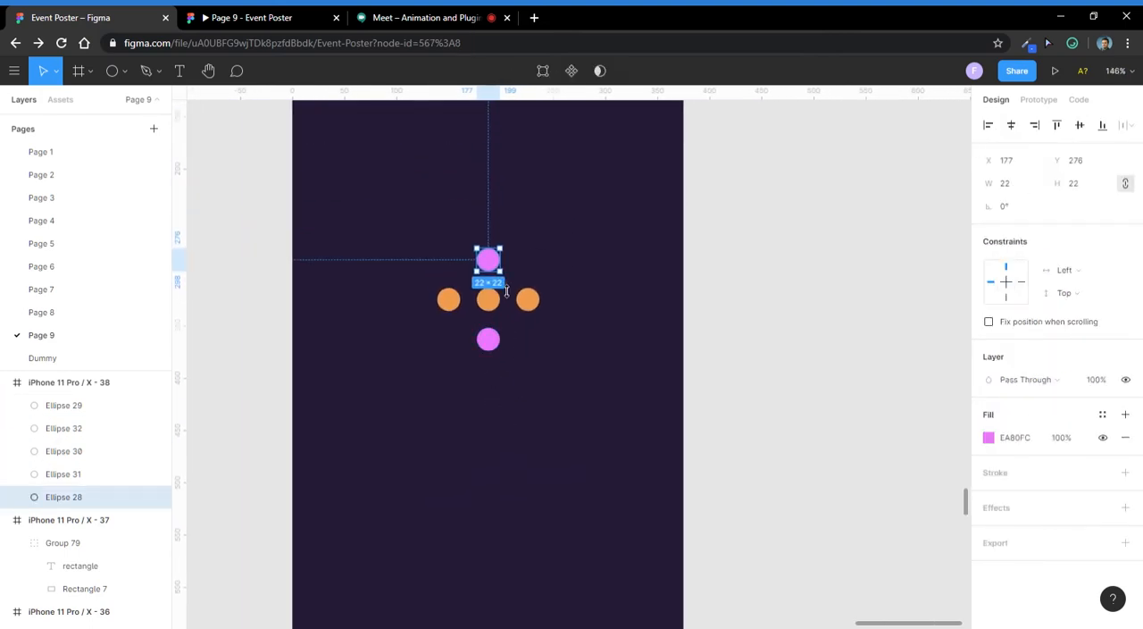
scroll(492, 373, up, 2)
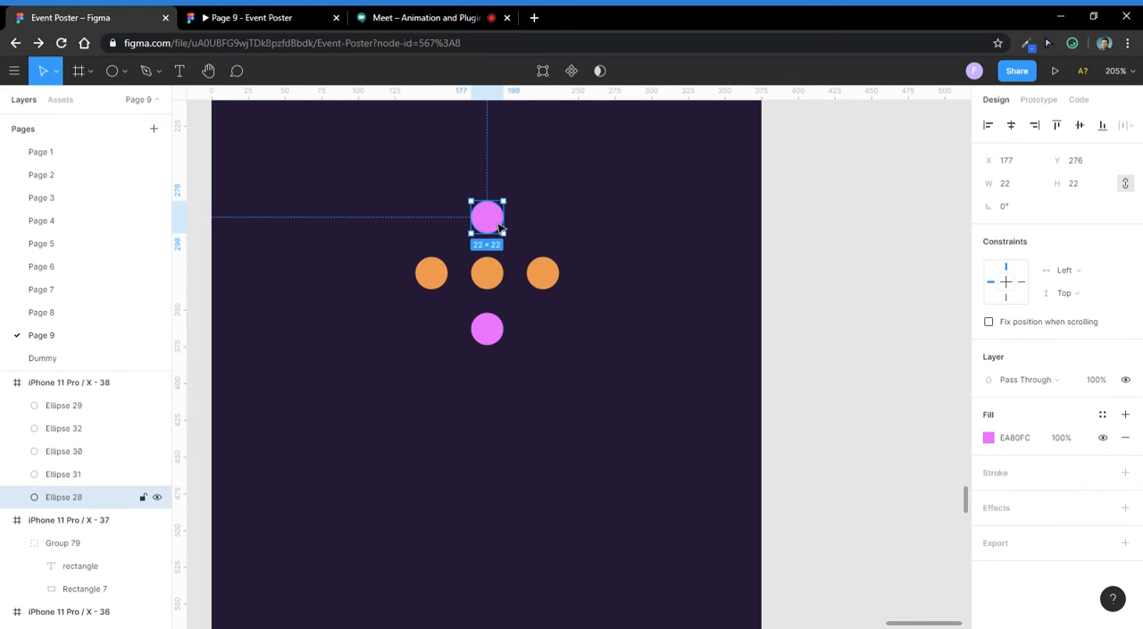
key(ctrl+r)
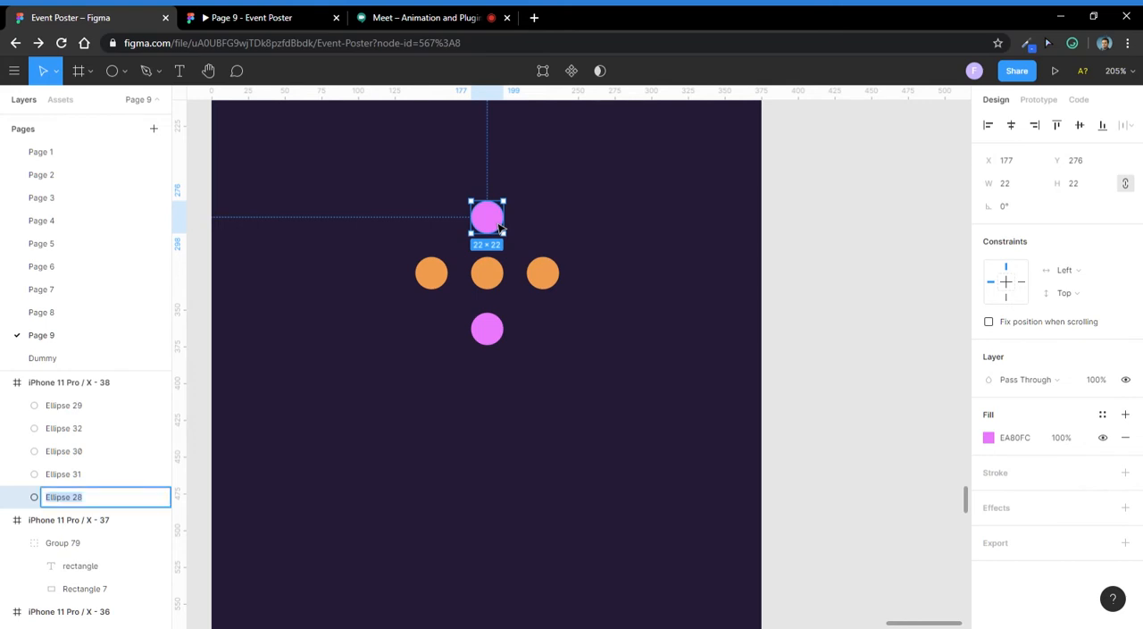
text(Pink)
key(Return)
click(482, 332)
key(ctrl+r)
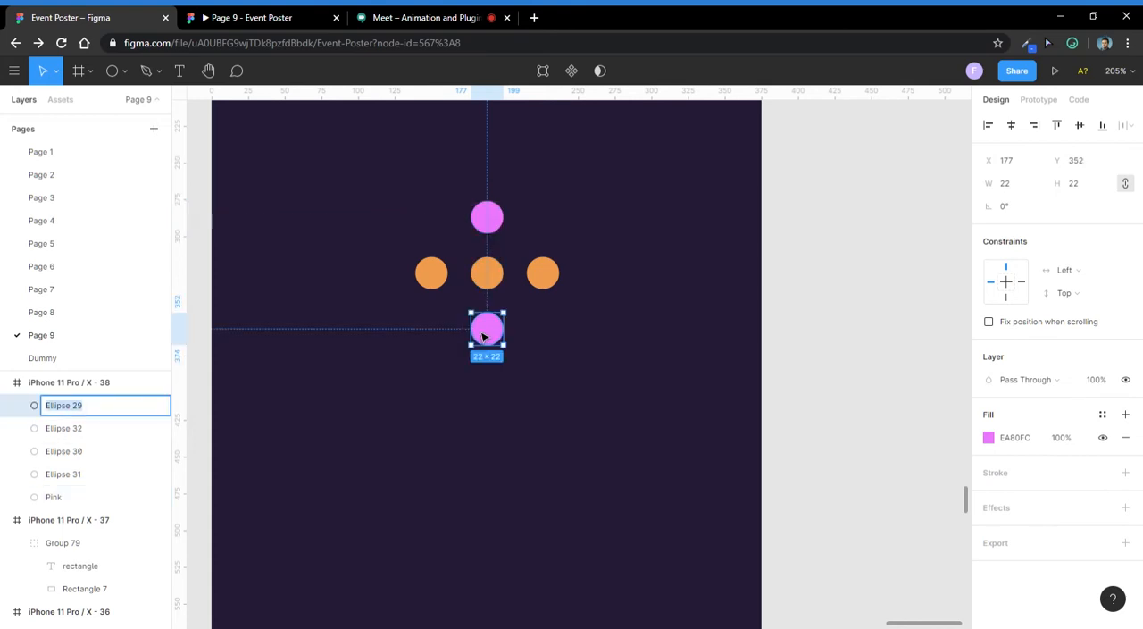
text(Pink)
key(Return)
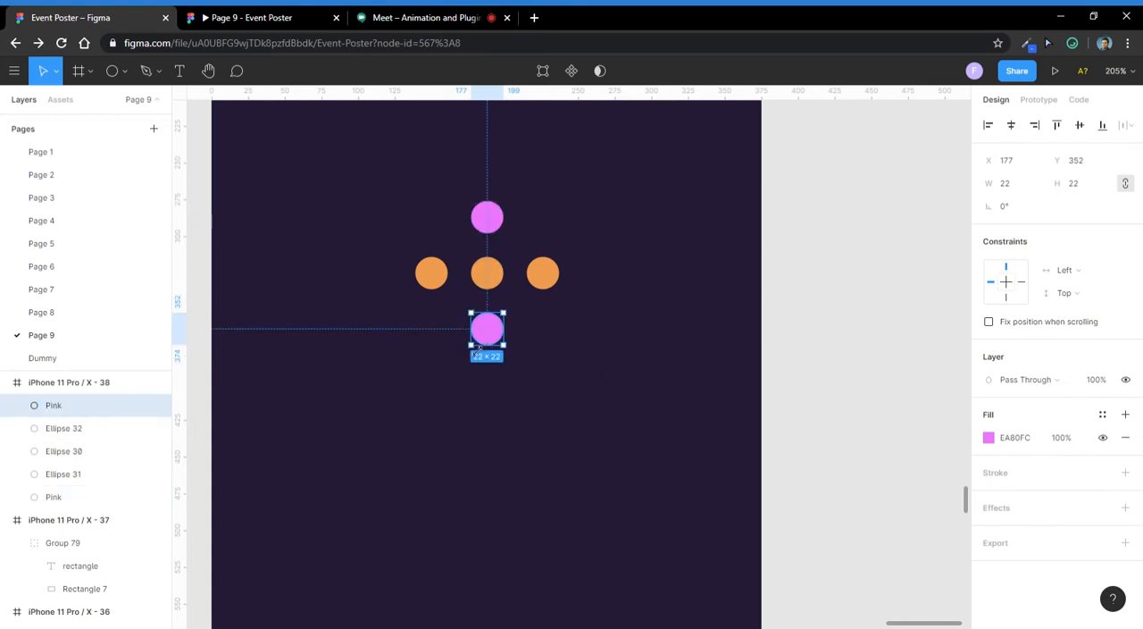
- Rename the layer of the lower pink circle as Pink Bottom
click(431, 273)
click(86, 411)
key(ctrl+r)
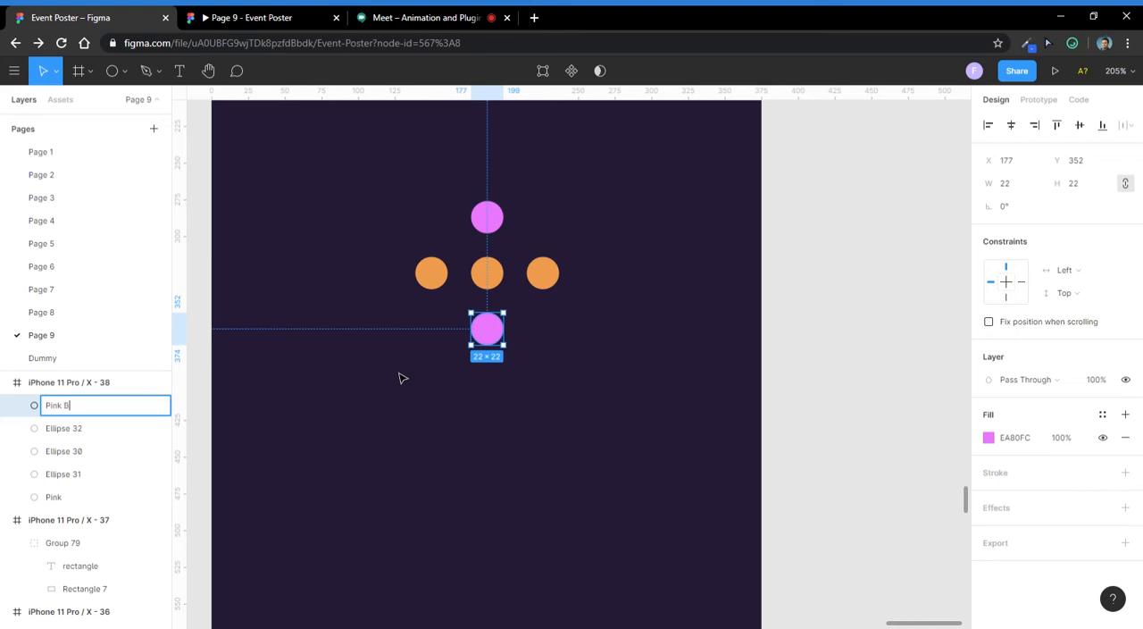
text(Pink Bottom)
key(Return)
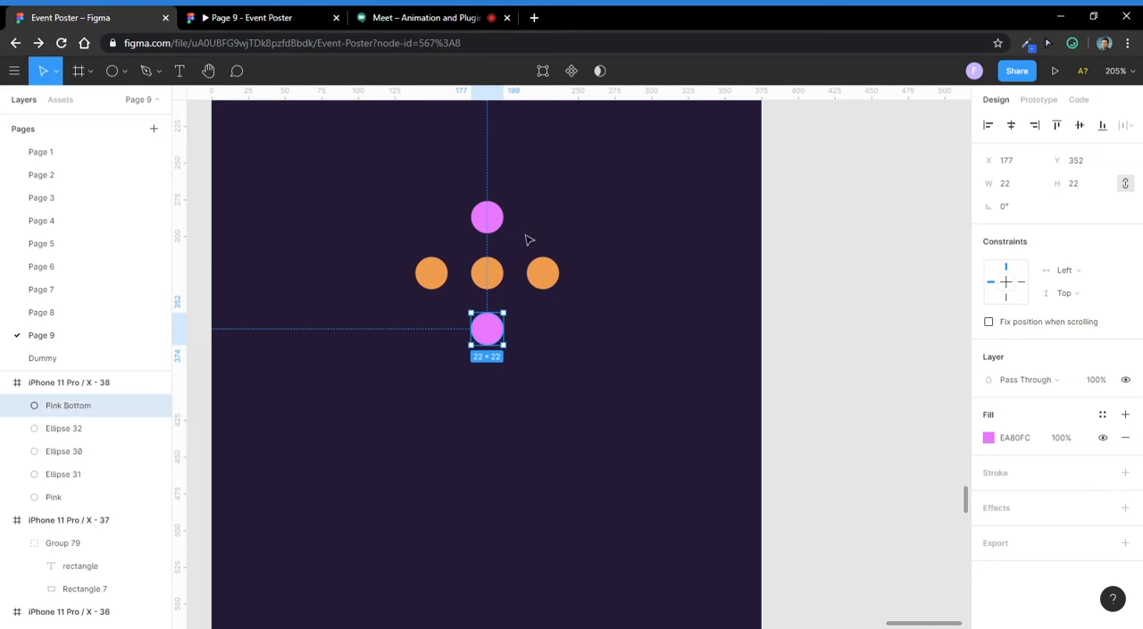
- Rename the layer of the upper pink circle as Pink Top
click(480, 214)
key(ctrl+r)
text(Pink T)
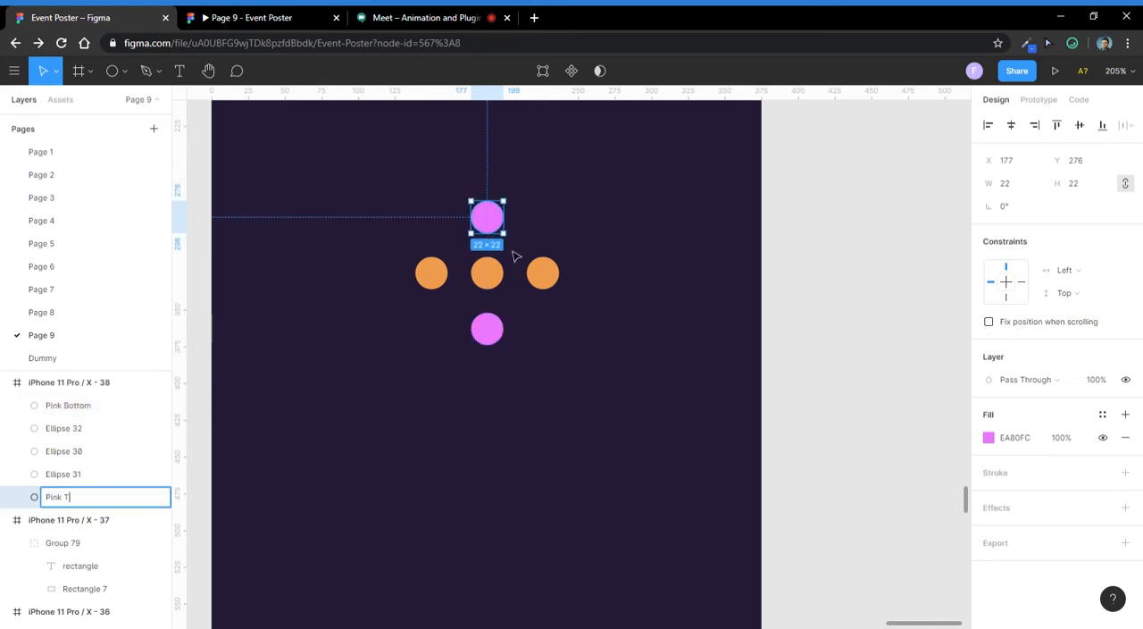
text(op)
key(Return)
- Rename the layer of the leftmost orange circle as Orange Left
click(438, 275)
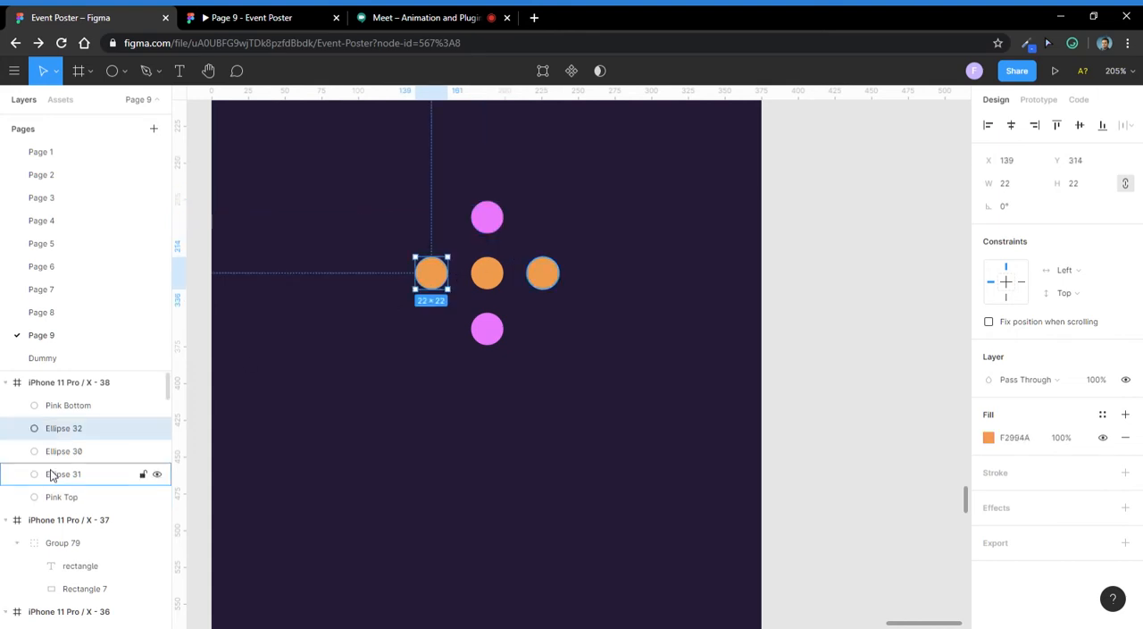
key(ctrl+r)
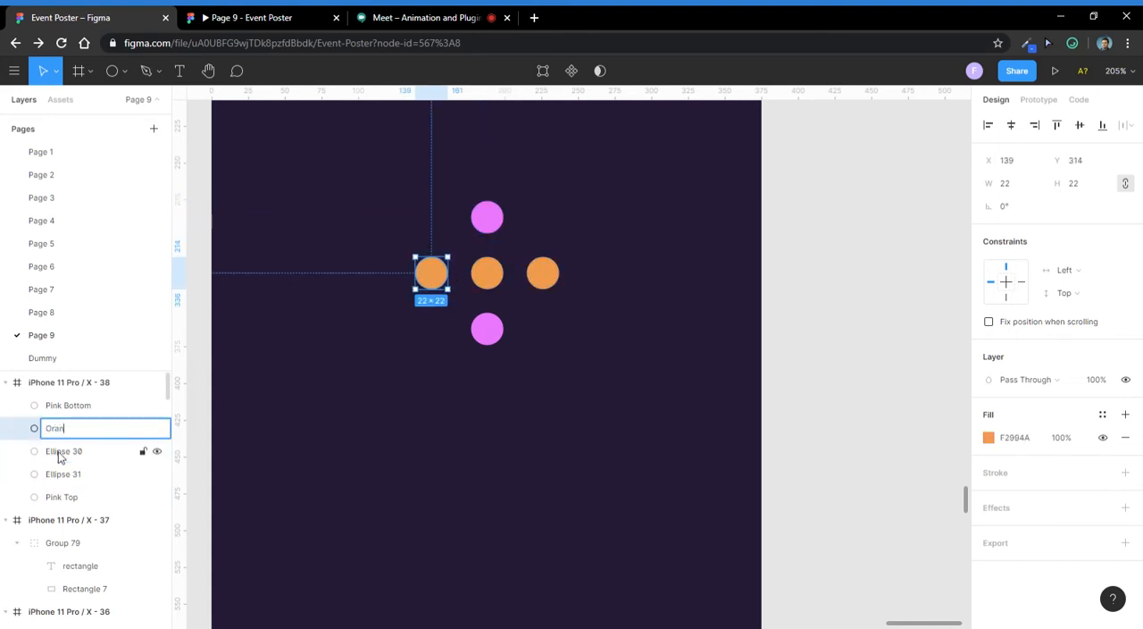
text(Orange Left)
key(Return)
- Rename the layer of the middle orange circle as Orange Center
click(487, 275)
key(ctrl+r)
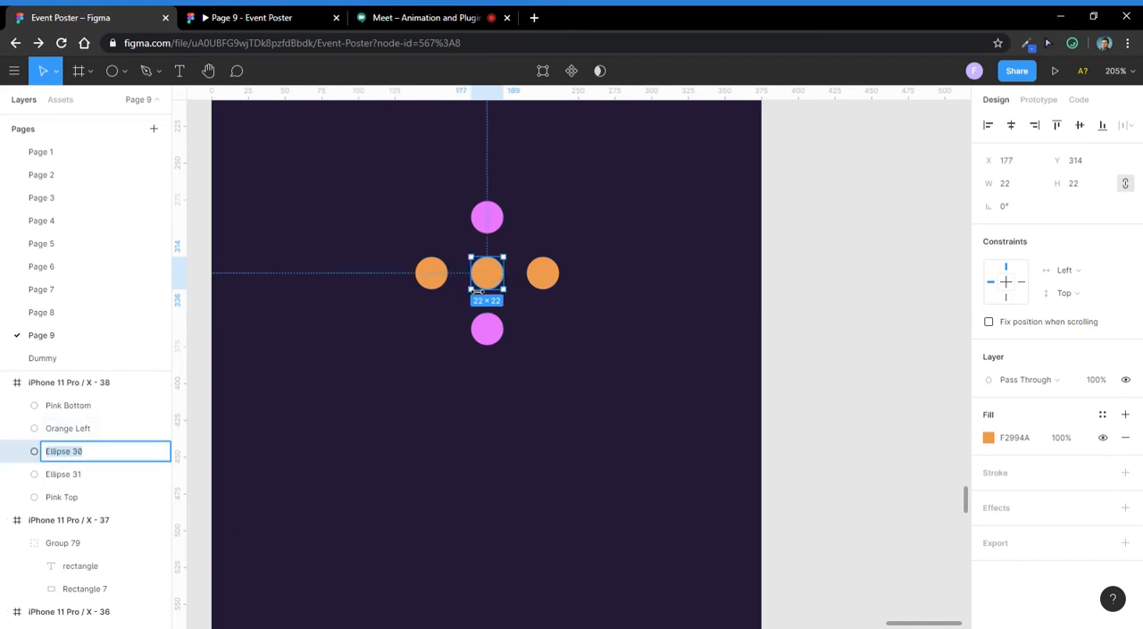
text(orange Center)
key(Return)
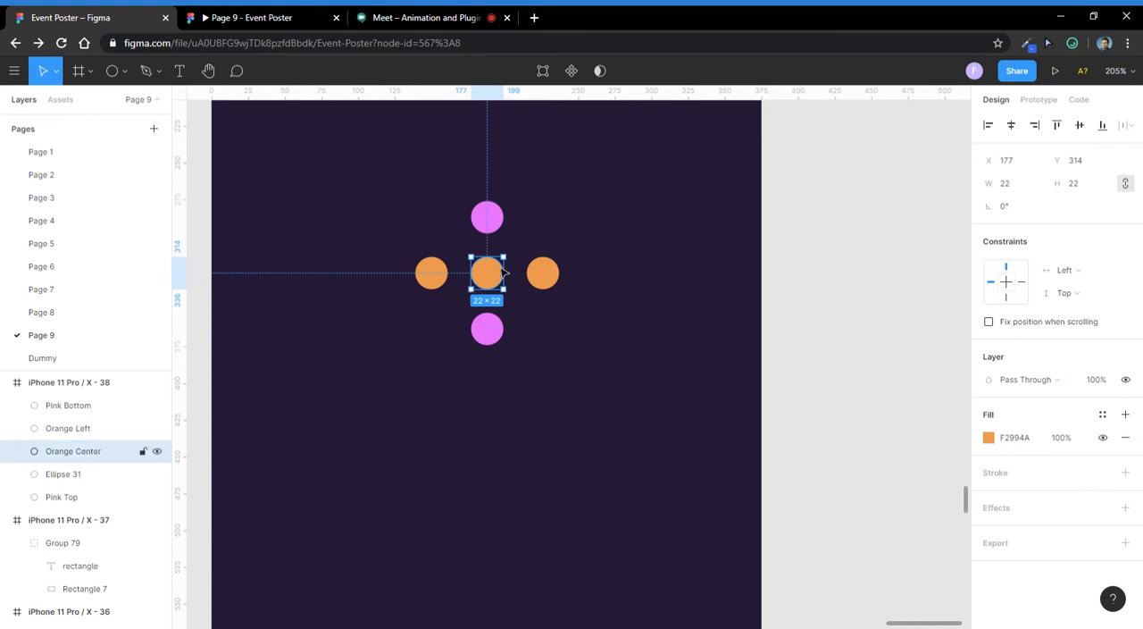
- Rename the layer of the rightmost orange circle as Orange Right
click(538, 279)
key(ctrl+r)
text(O)
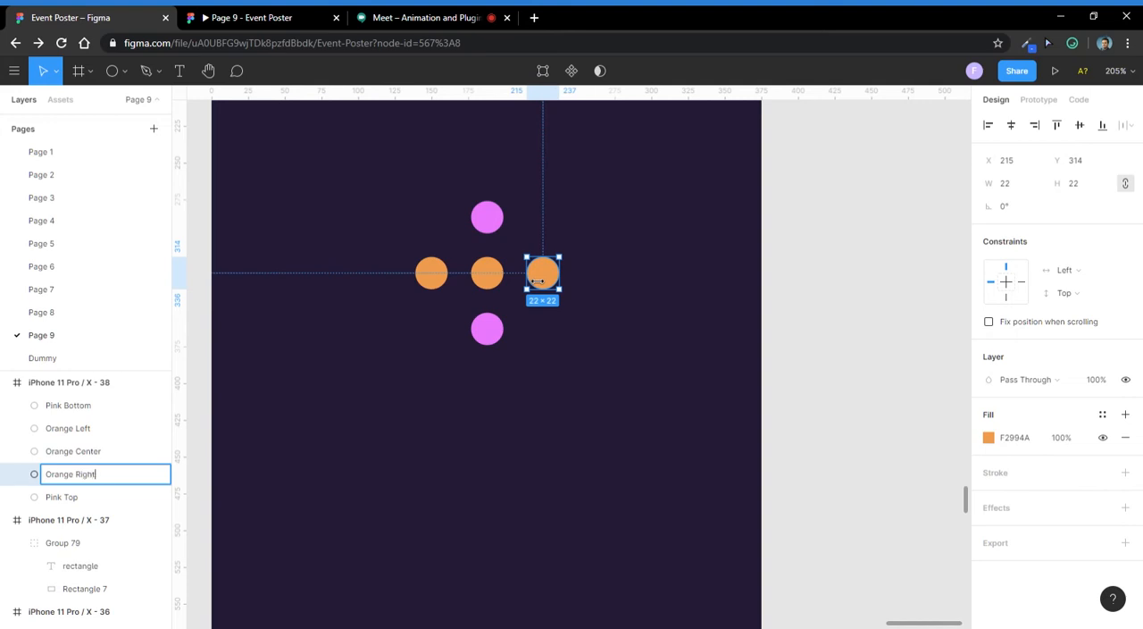
key(Return)
click(420, 17)
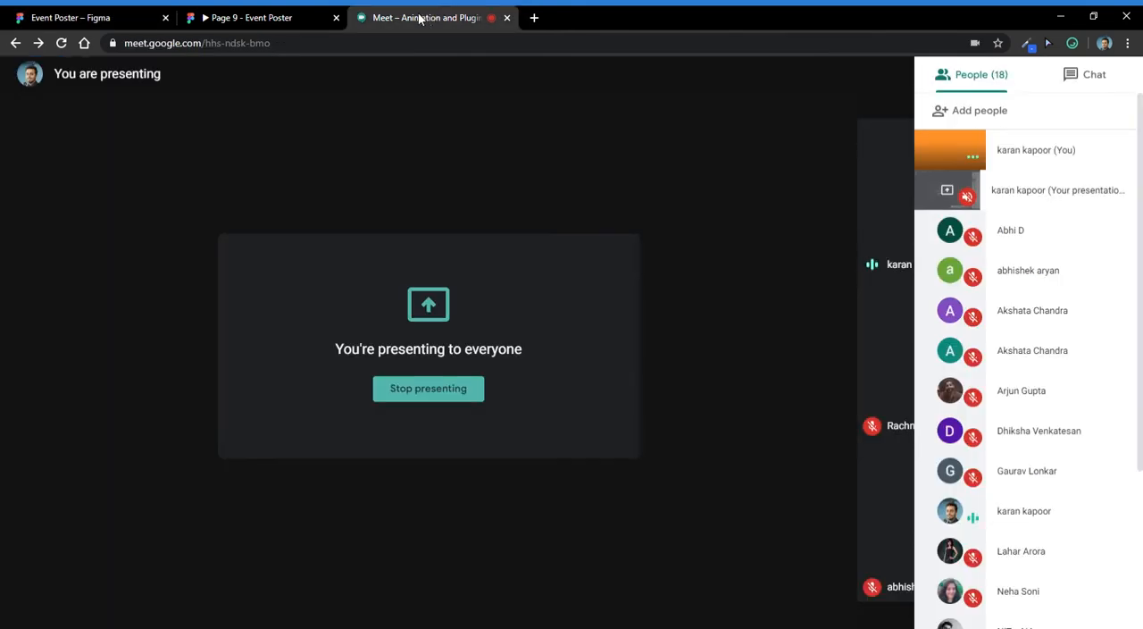
click(164, 12)
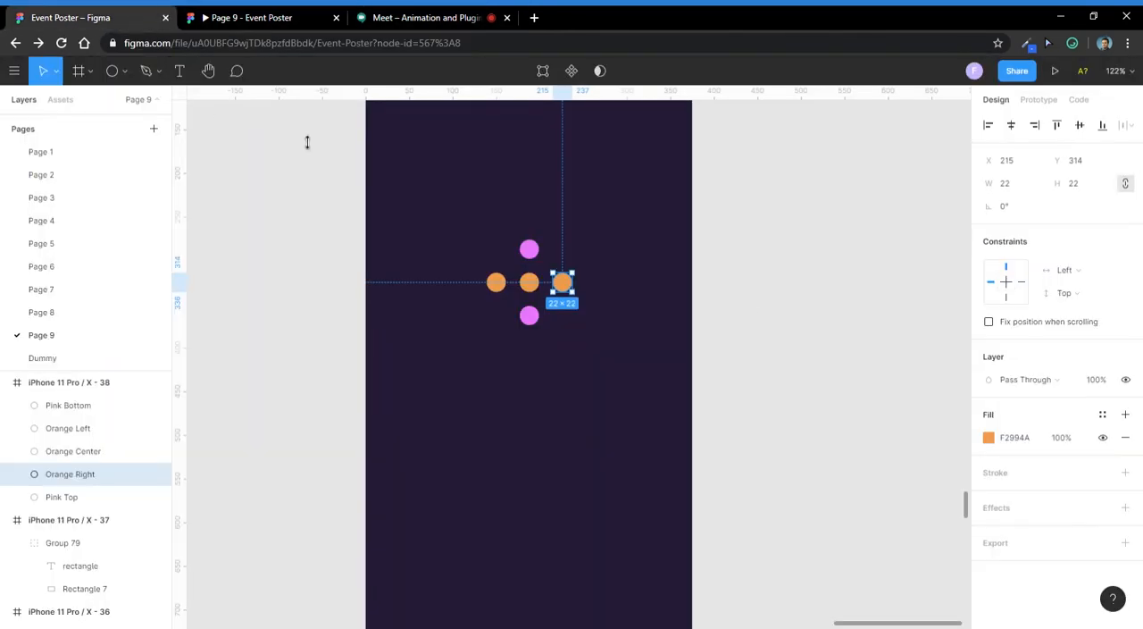
- Place a copy of the dot-pattern frame to the right of the original with a gap of about 34
scroll(482, 196, down, 2)
drag(608, 105, 525, 186)
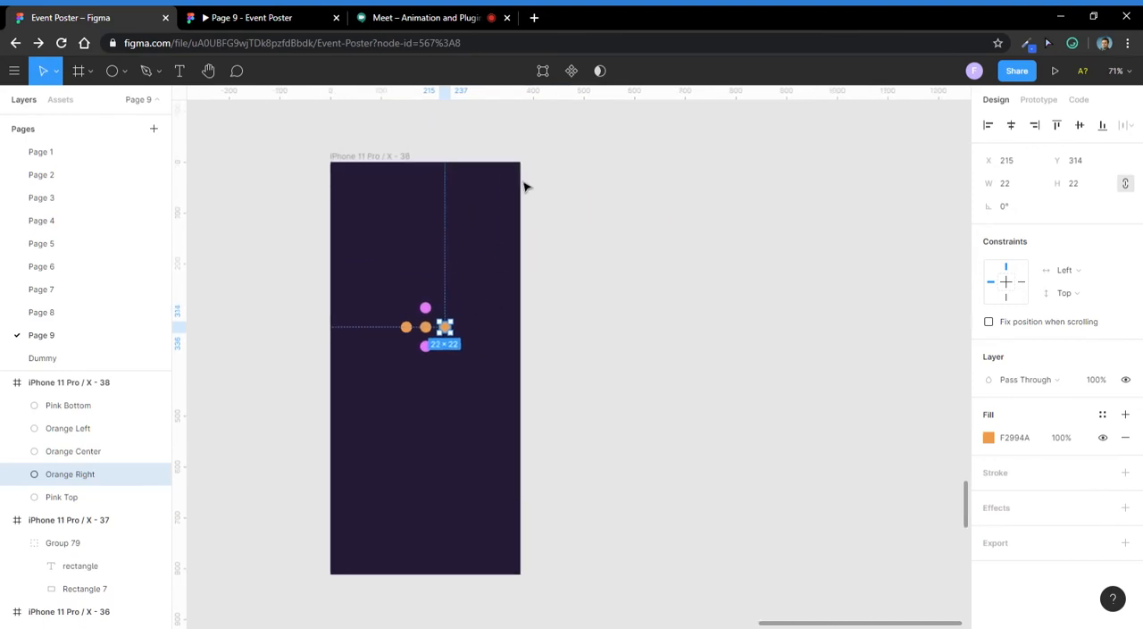
click(387, 158)
click(640, 161)
scroll(395, 157, down, 2)
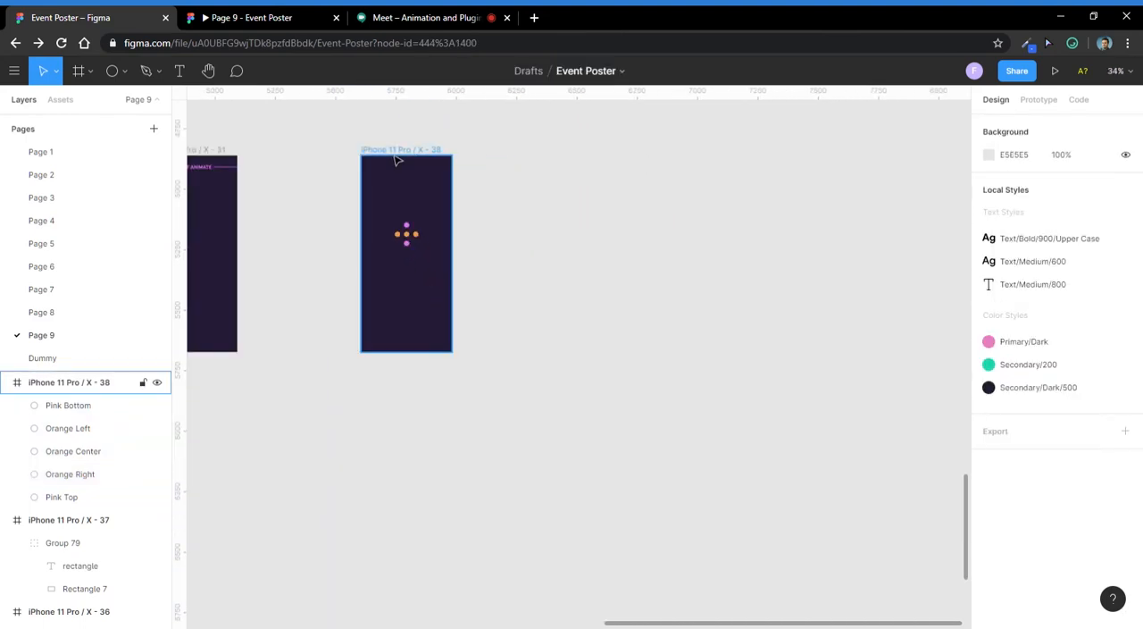
drag(396, 161, 502, 171)
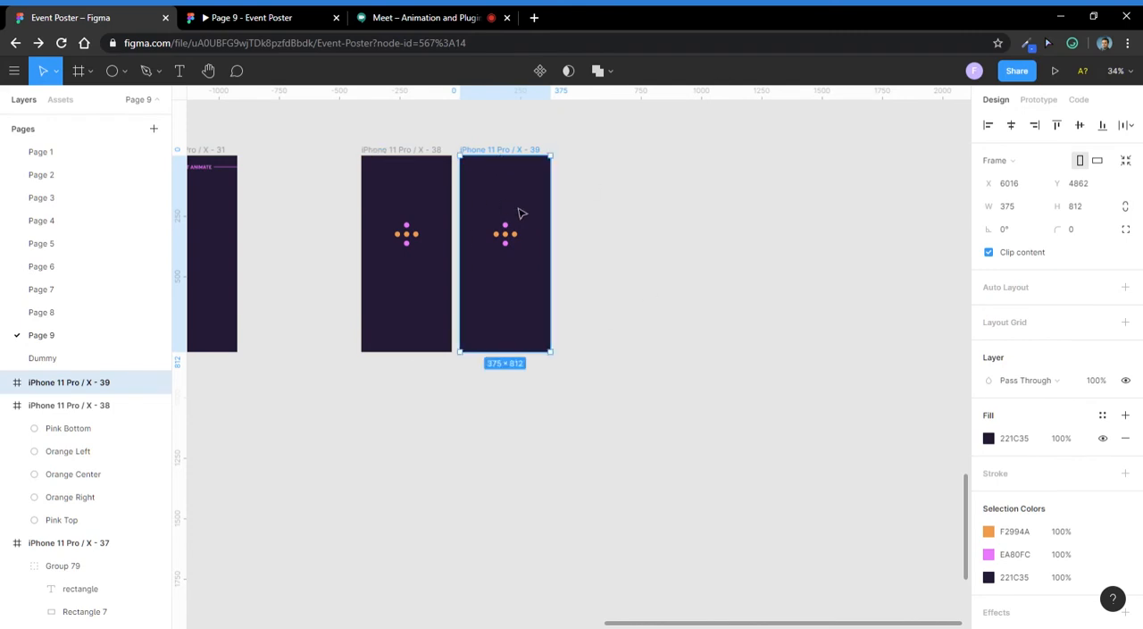
key(alt)
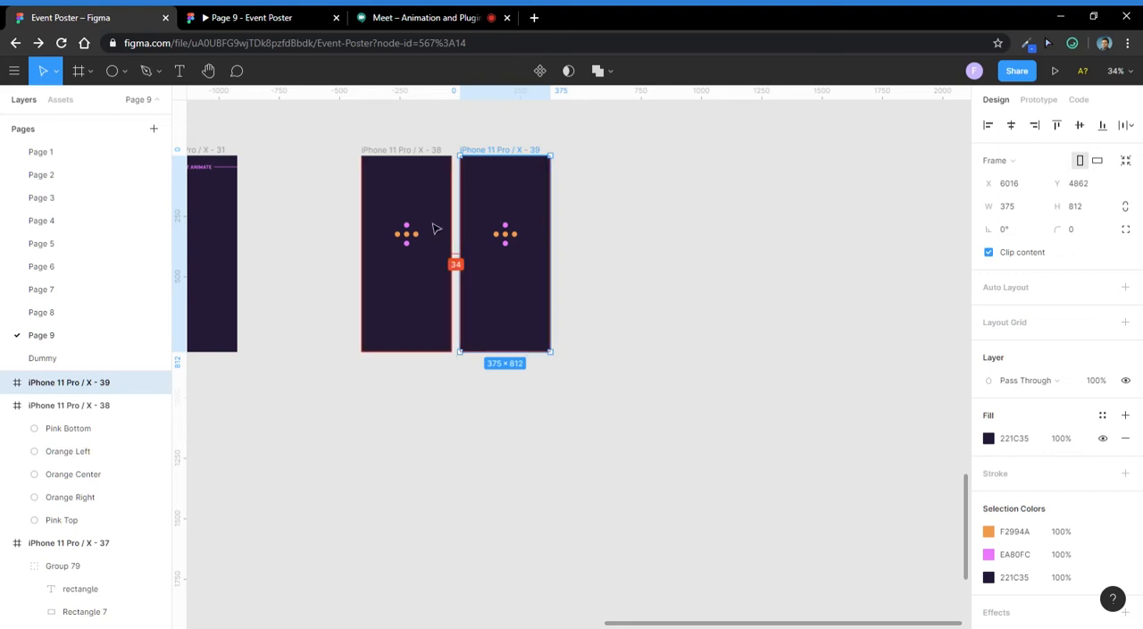
- Repeat the frame duplication four more times to form an evenly spaced row of six frames
scroll(477, 224, up, 1)
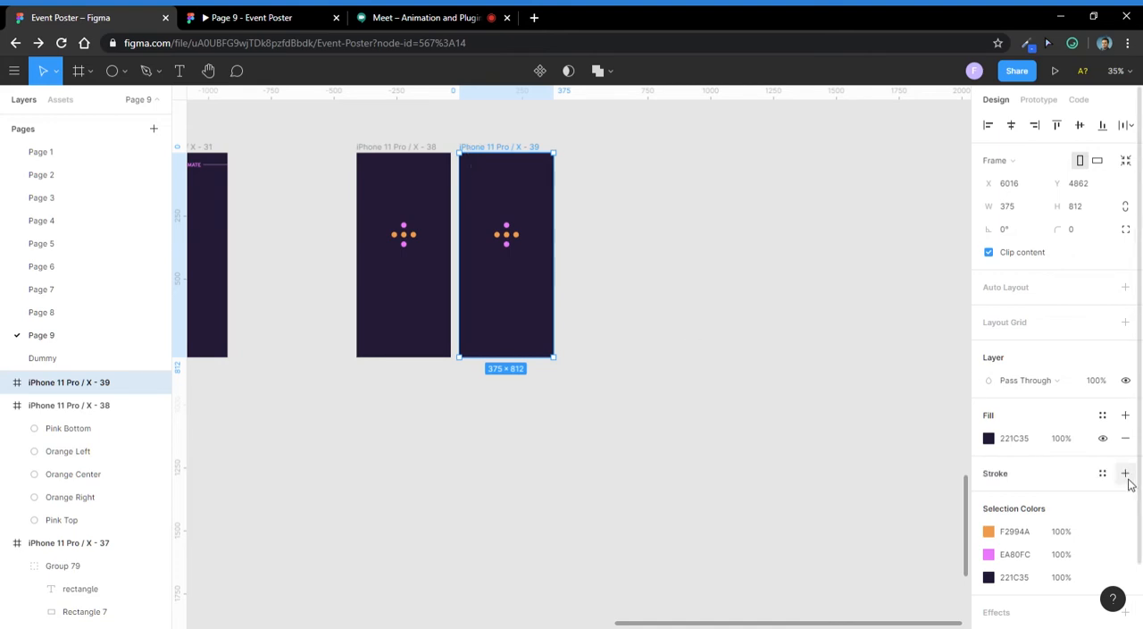
scroll(327, 390, down, 5)
key(ctrl+d)
key(ctrl+d)
key(ctrl+d)
key(ctrl+d)
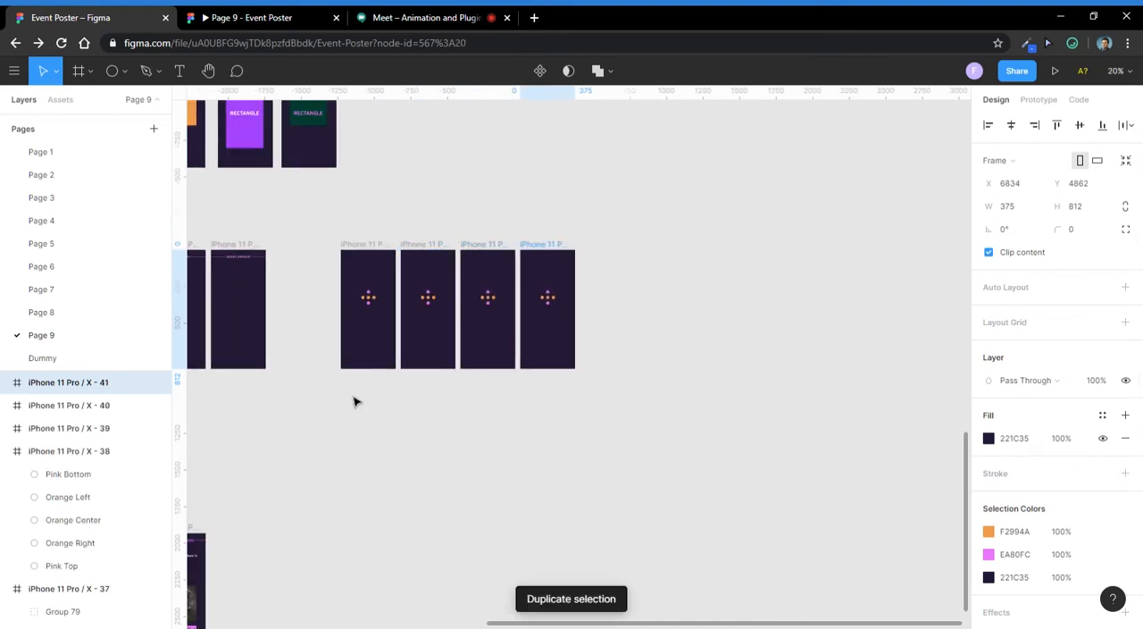
scroll(328, 313, up, 2)
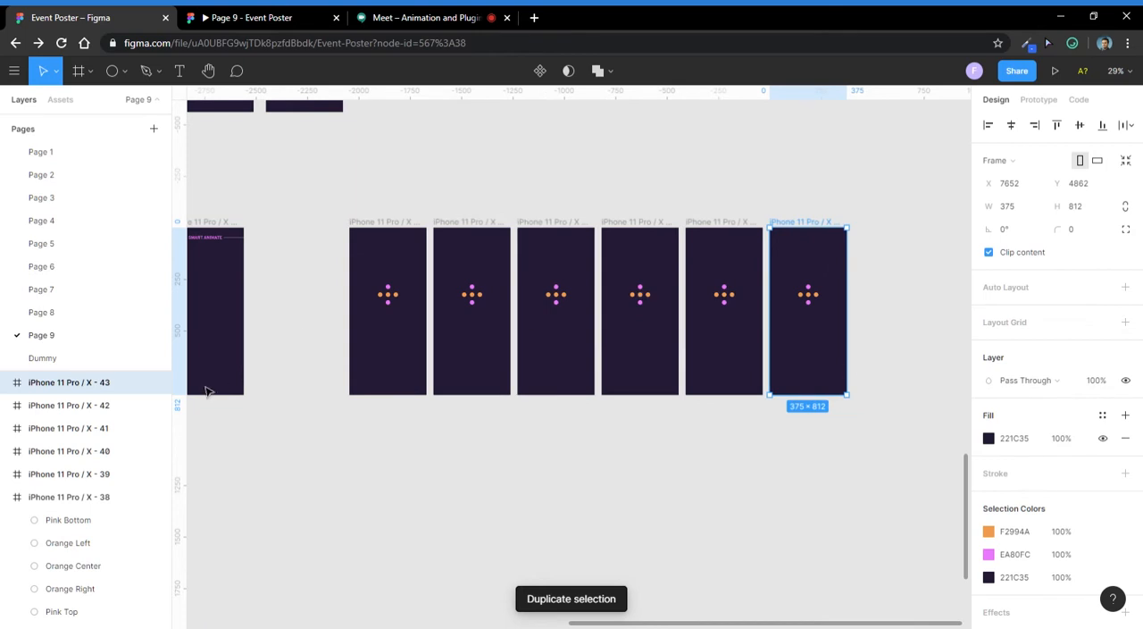
click(420, 577)
scroll(388, 304, up, 4)
scroll(386, 314, down, 4)
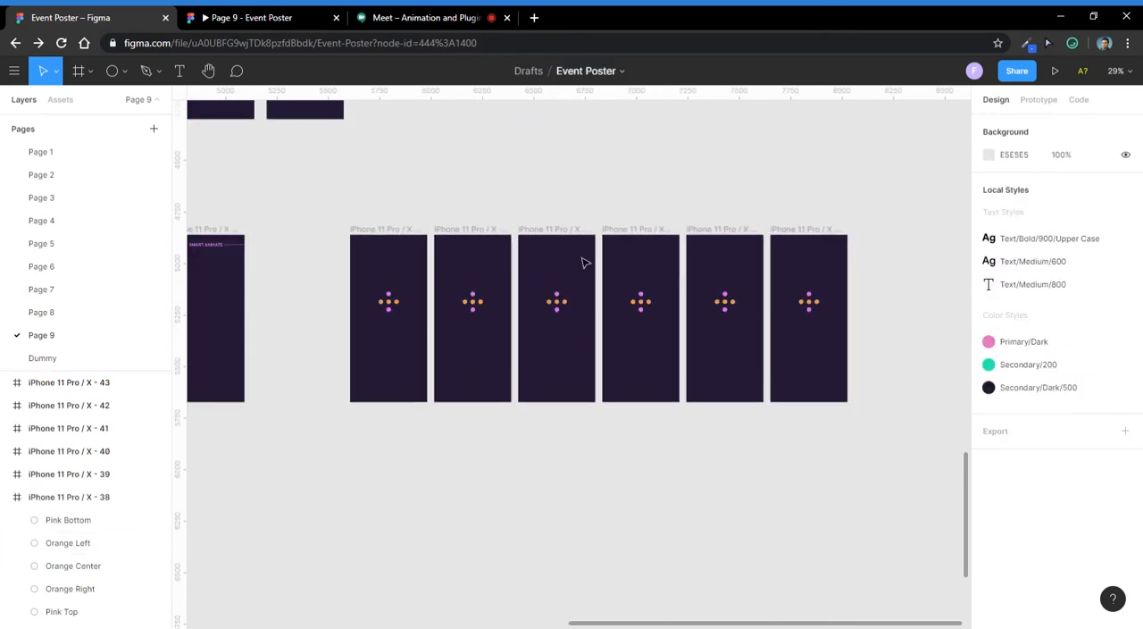
scroll(395, 301, up, 4)
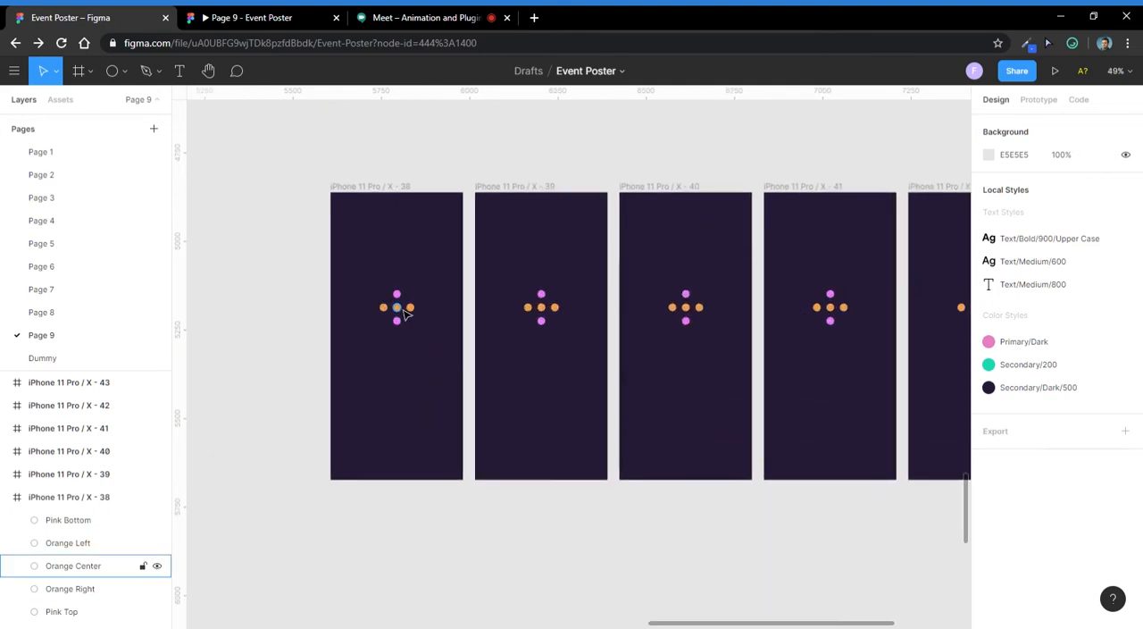
scroll(402, 310, up, 2)
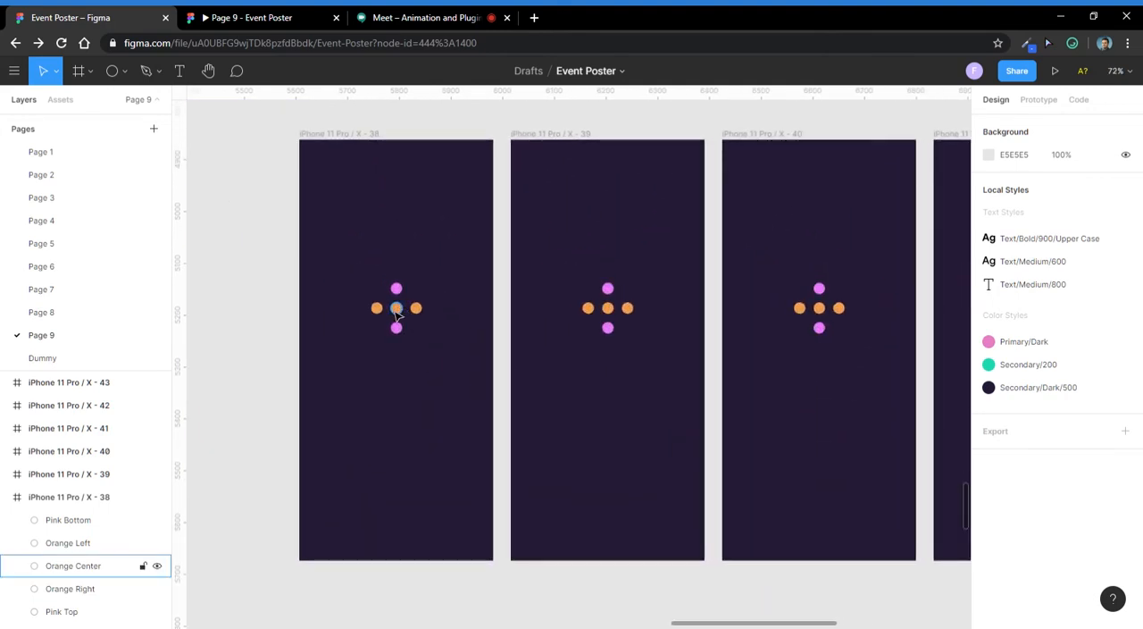
scroll(397, 311, up, 1)
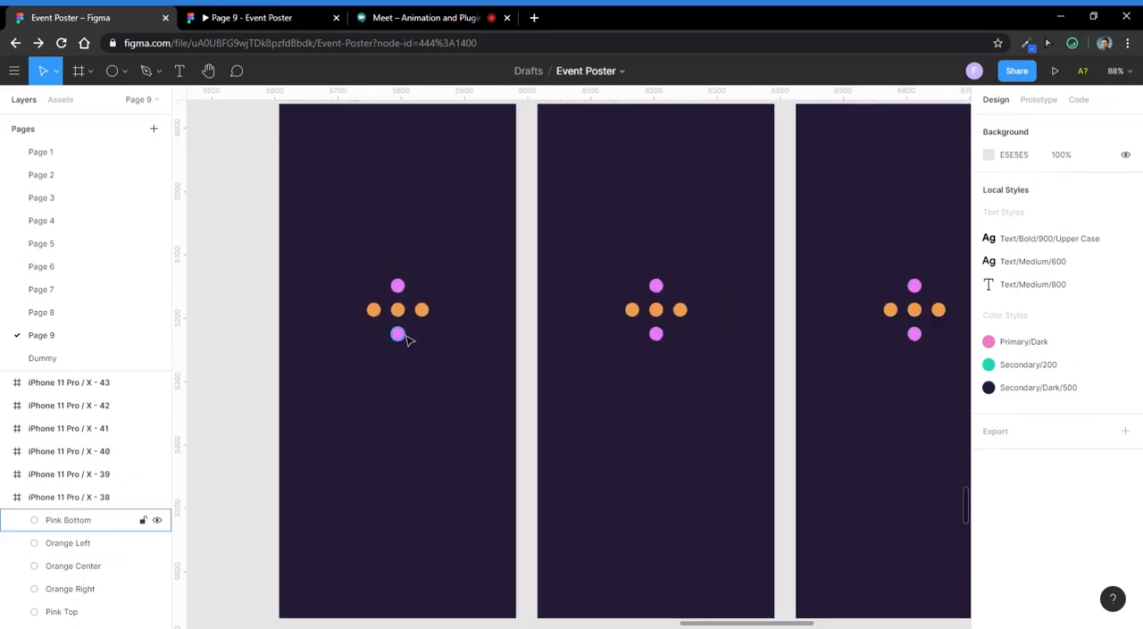
- Rotate the five circles in the second frame together to -45°
scroll(411, 321, up, 3)
scroll(403, 322, down, 2)
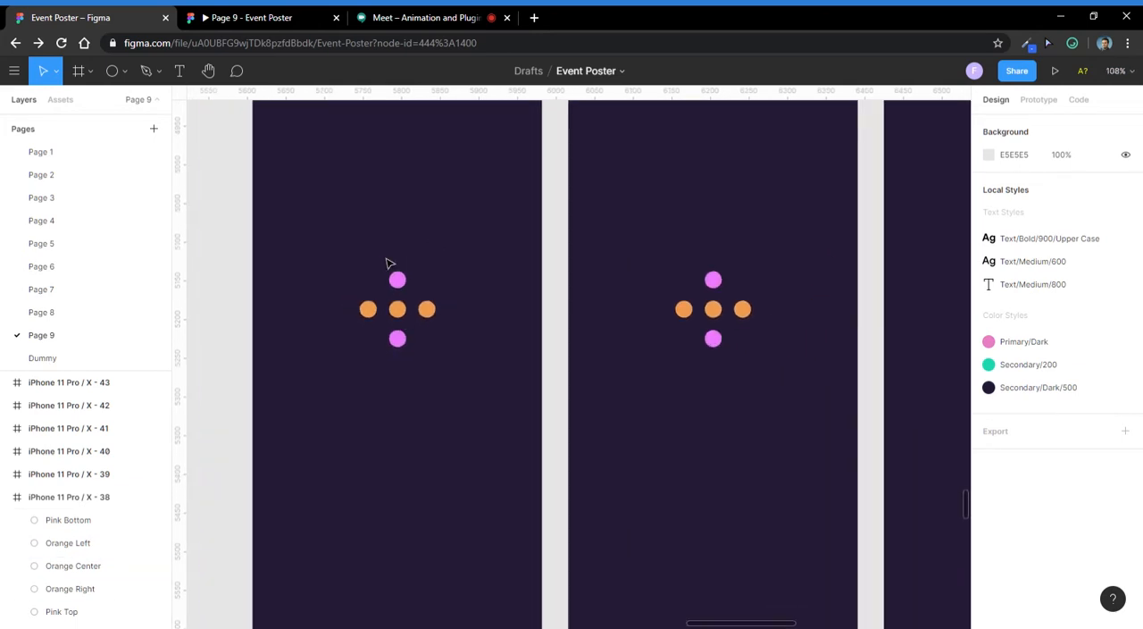
scroll(388, 260, down, 2)
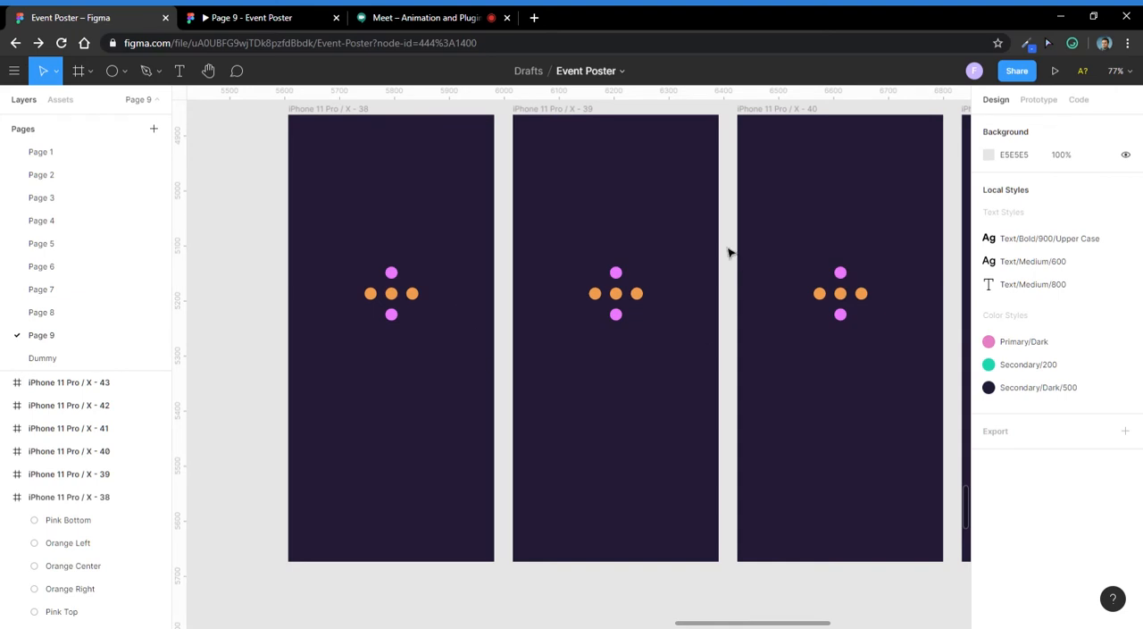
drag(653, 257, 584, 335)
scroll(666, 314, up, 2)
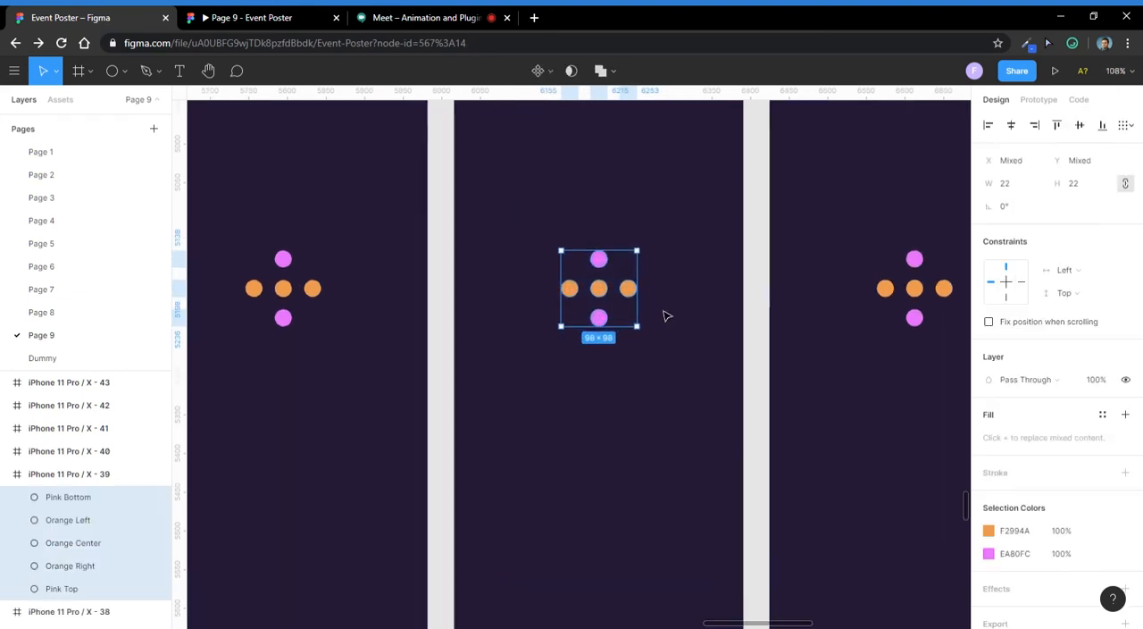
drag(666, 315, 594, 327)
scroll(572, 321, up, 1)
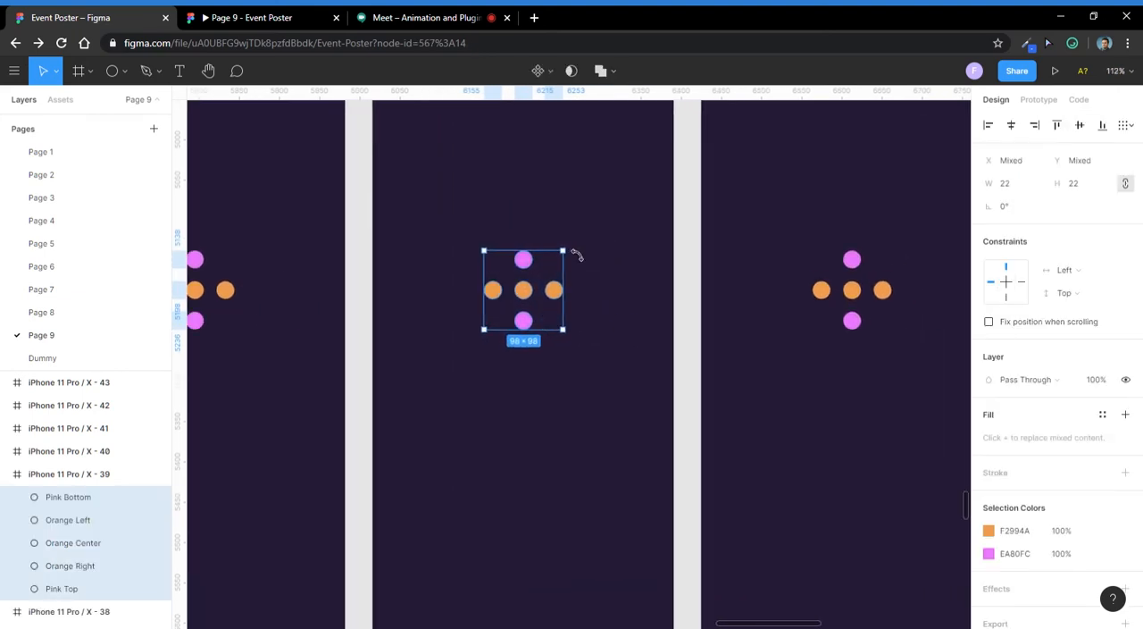
drag(585, 261, 609, 293)
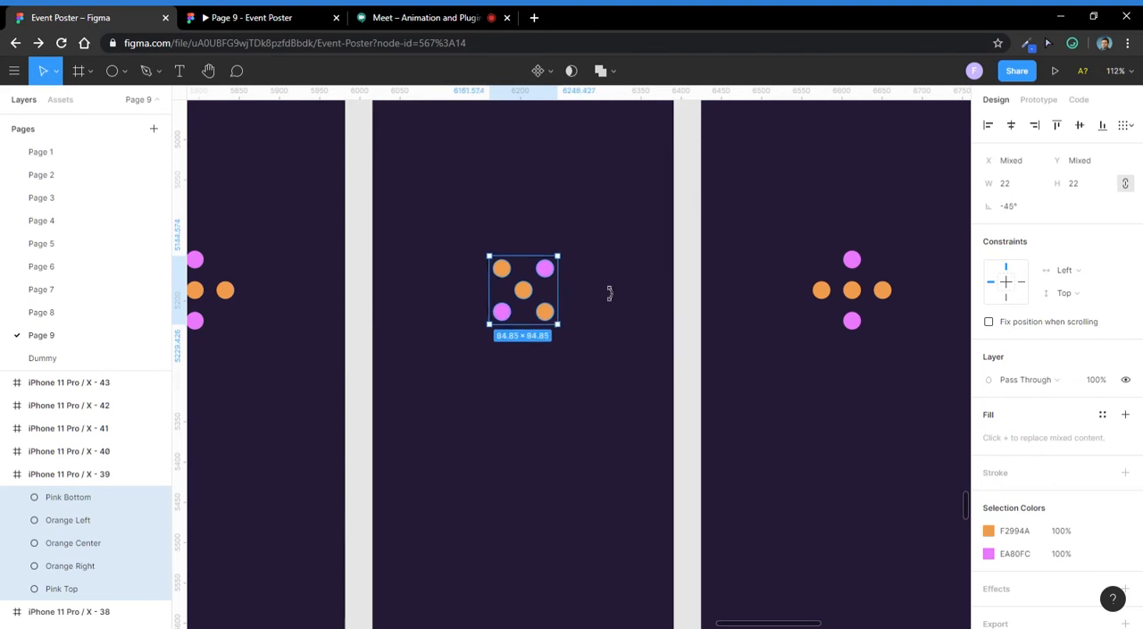
click(597, 241)
- Rotate the five circles in the third frame together to -90°
scroll(595, 238, down, 2)
drag(749, 275, 675, 280)
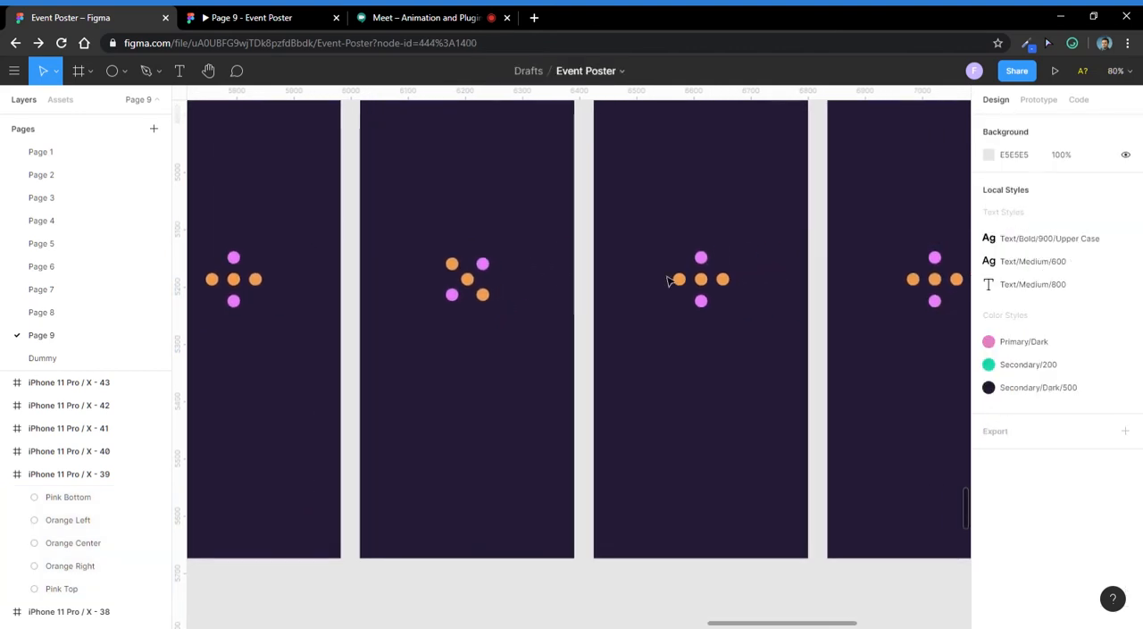
drag(753, 256, 668, 331)
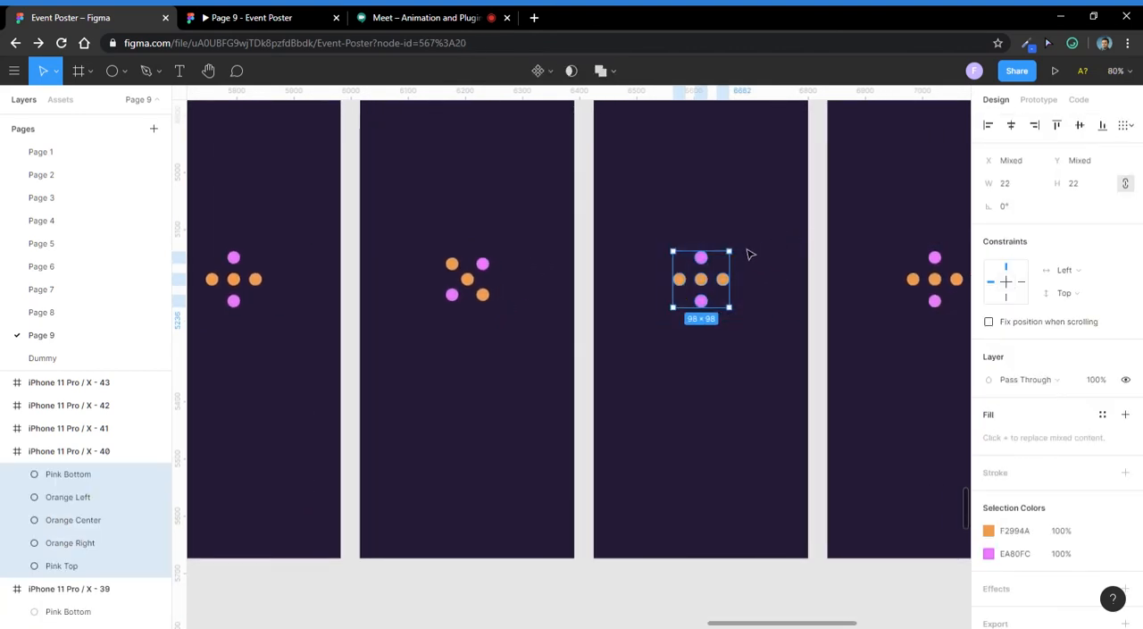
drag(748, 258, 704, 329)
- Rotate the five circles in the fourth frame together to -90°
scroll(745, 288, down, 1)
scroll(740, 299, up, 1)
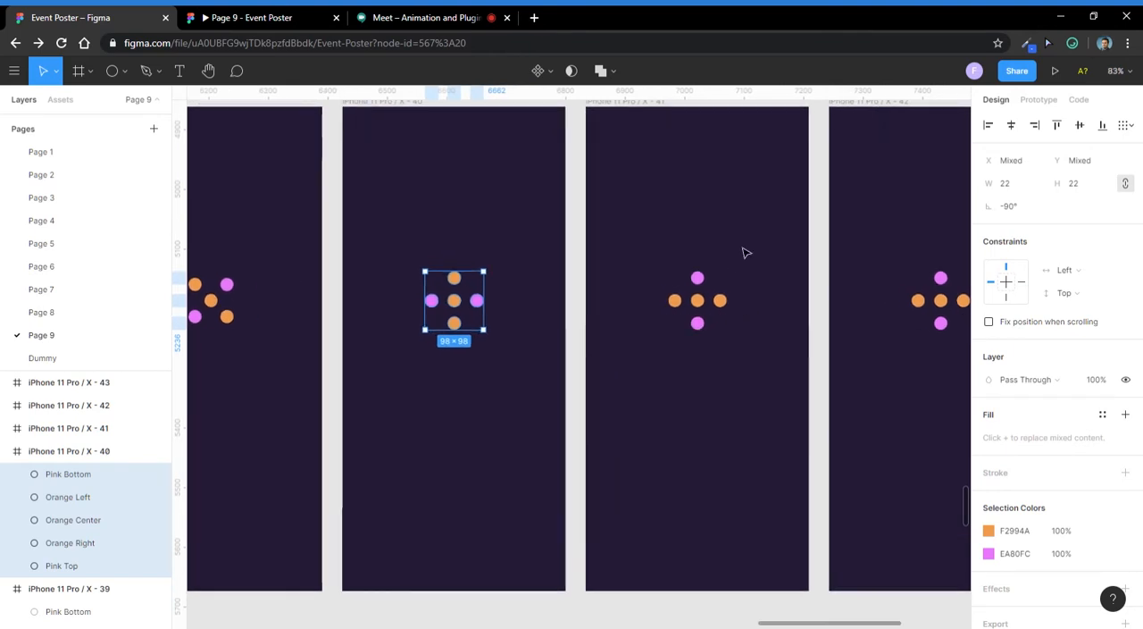
drag(758, 246, 656, 360)
drag(743, 280, 751, 367)
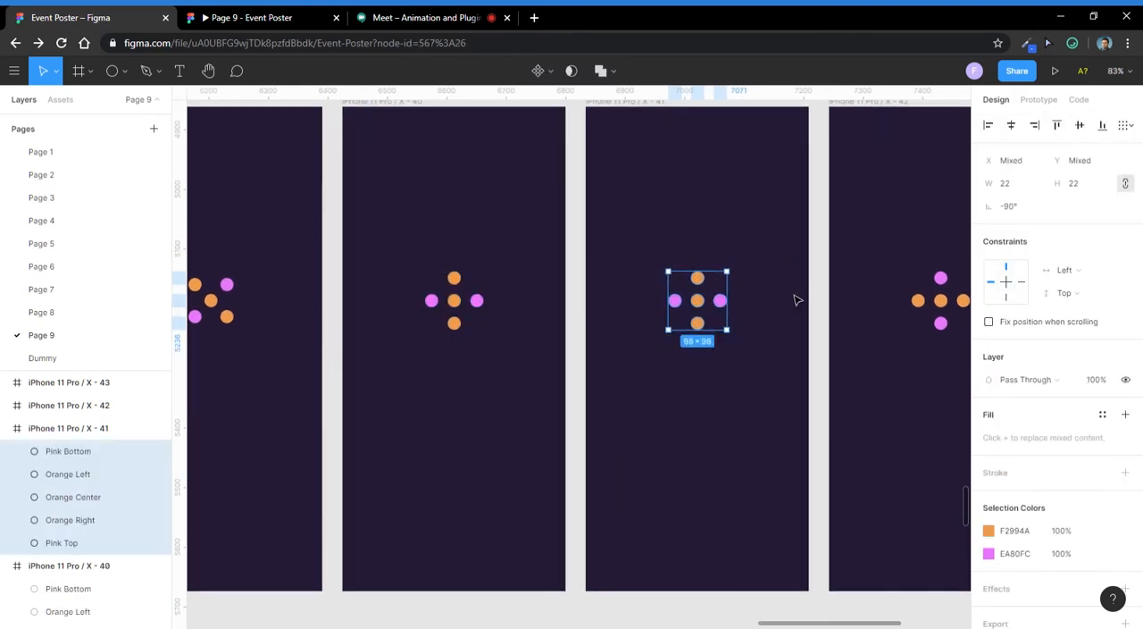
scroll(715, 310, up, 2)
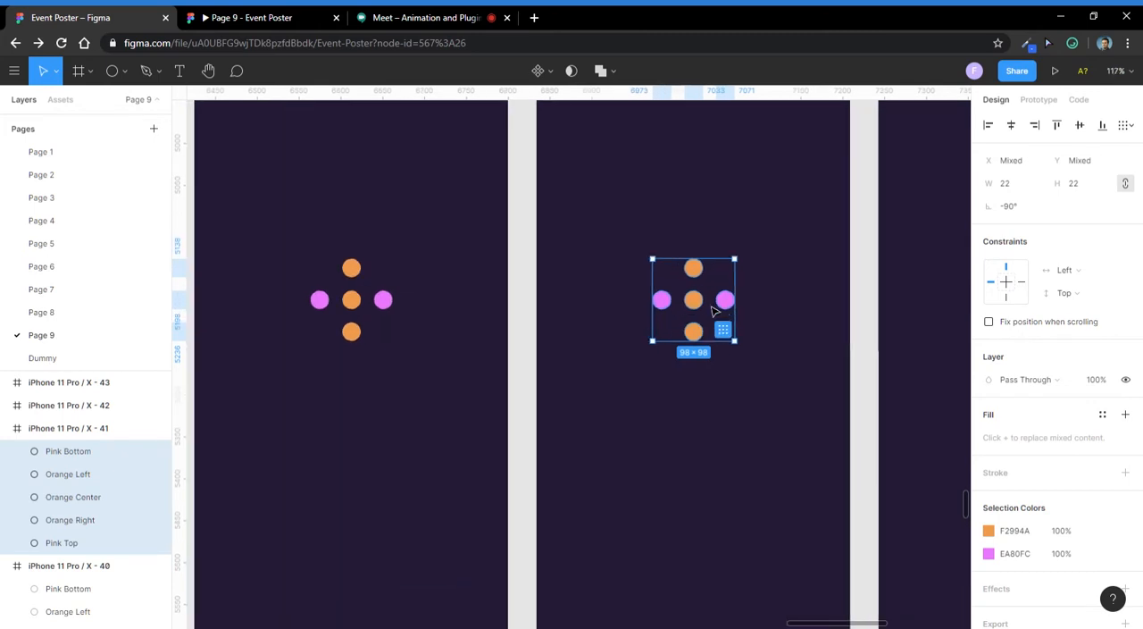
key(Escape)
- Move the upper and lower orange circles in the fourth frame exactly onto the orange centre circle
scroll(719, 344, up, 2)
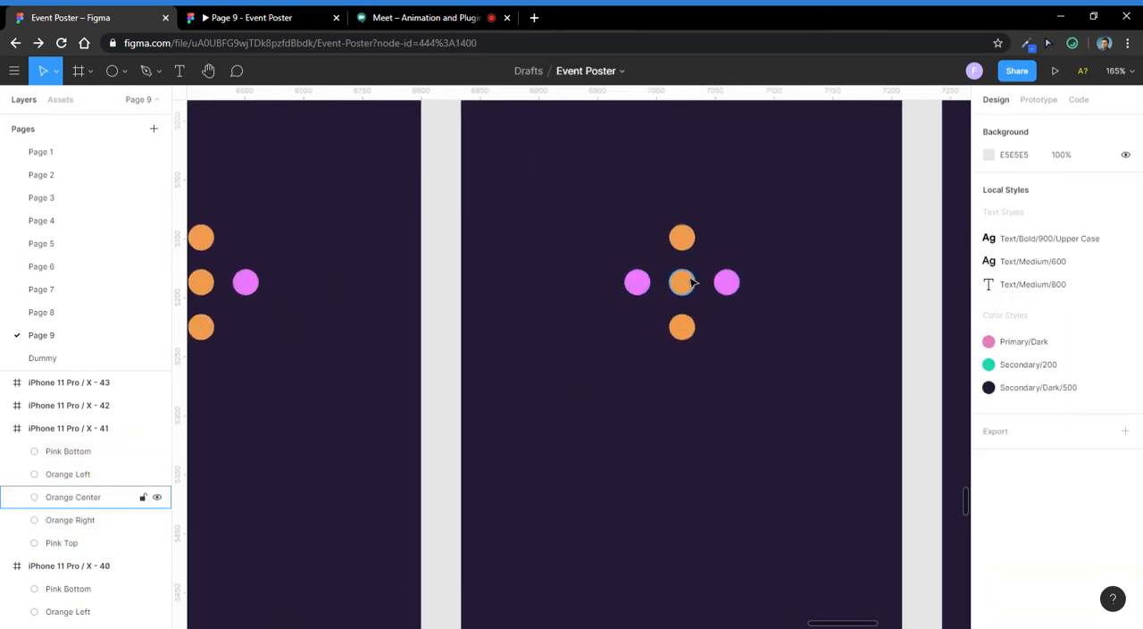
click(107, 474)
scroll(701, 259, up, 3)
drag(679, 237, 692, 331)
drag(679, 377, 691, 321)
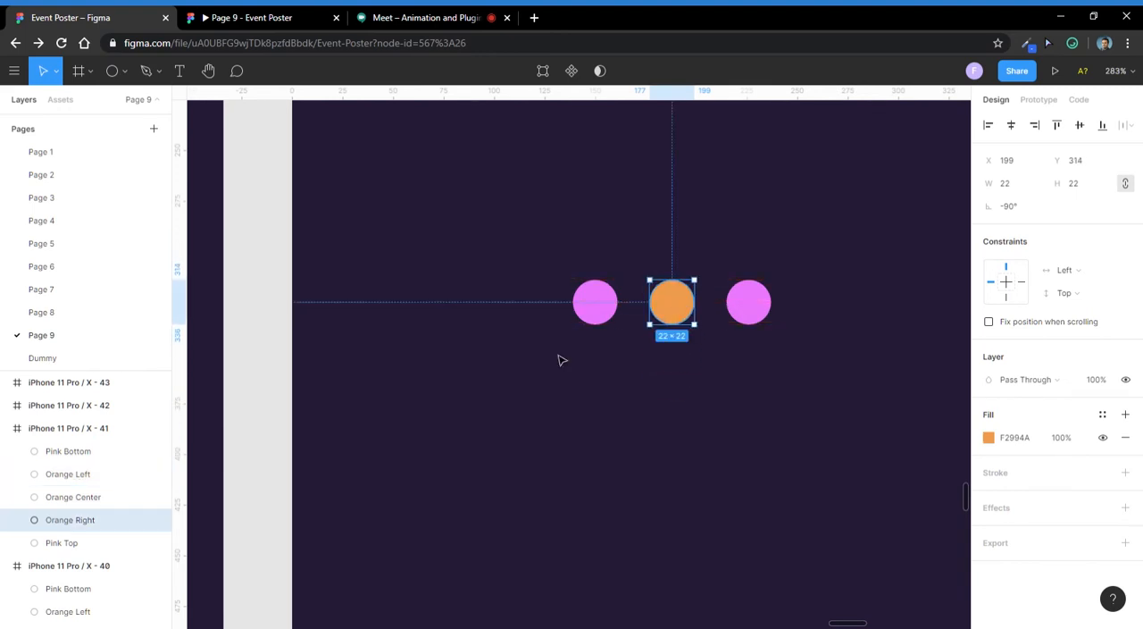
- Recolour the stacked orange circles in the fourth frame with the pink sampled from the neighbouring circle
scroll(625, 384, down, 3)
click(652, 408)
click(630, 322)
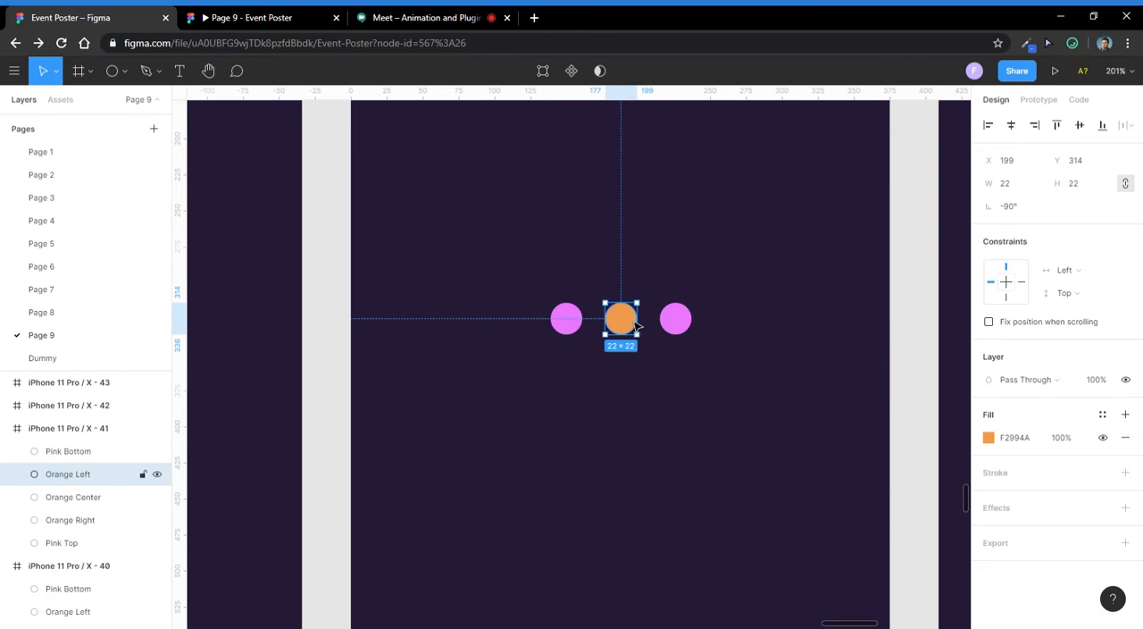
key(i)
click(679, 326)
click(610, 238)
- Delete the last two frames of the row, iPhone 11 Pro / X - 42 and 43
scroll(560, 233, down, 5)
drag(664, 257, 465, 339)
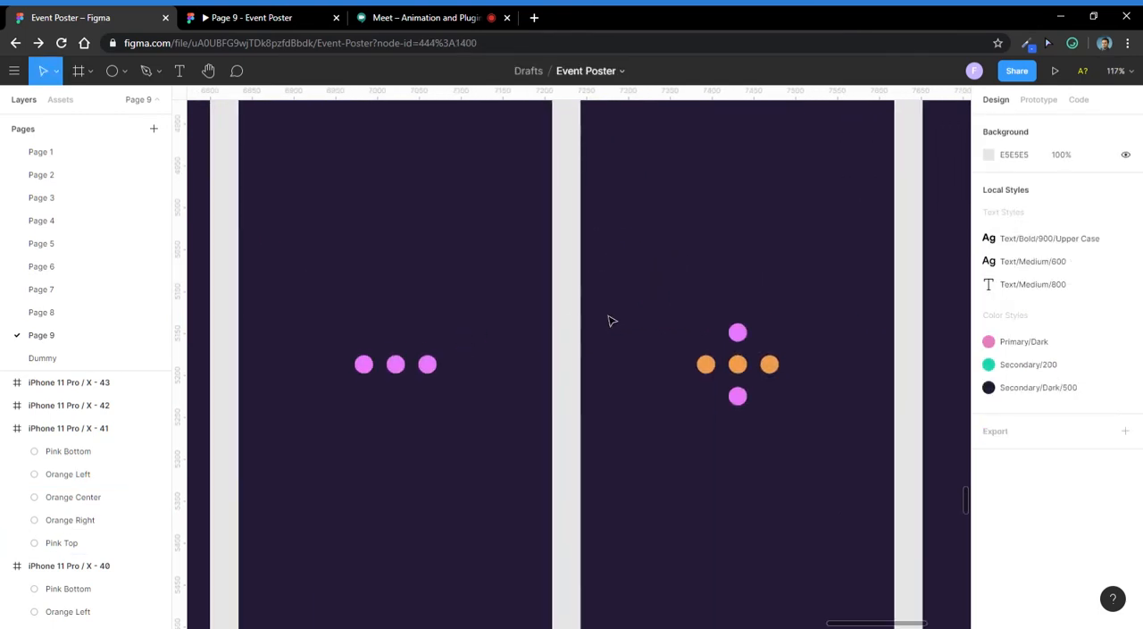
scroll(712, 376, up, 3)
scroll(712, 376, down, 2)
scroll(435, 360, down, 5)
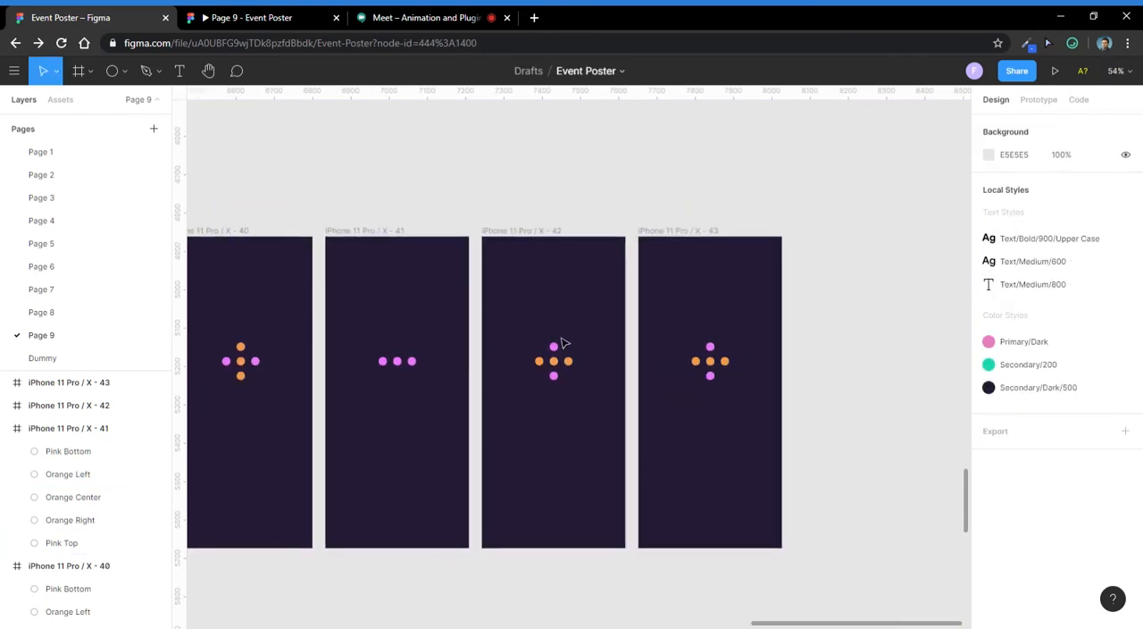
click(529, 236)
shift+click(682, 244)
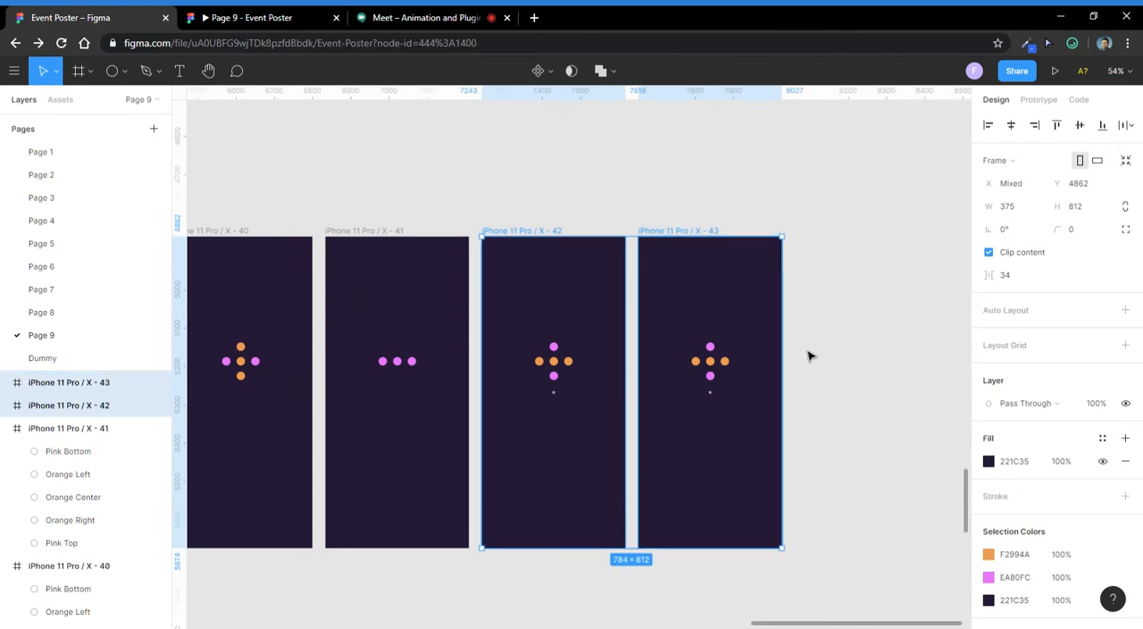
key(Delete)
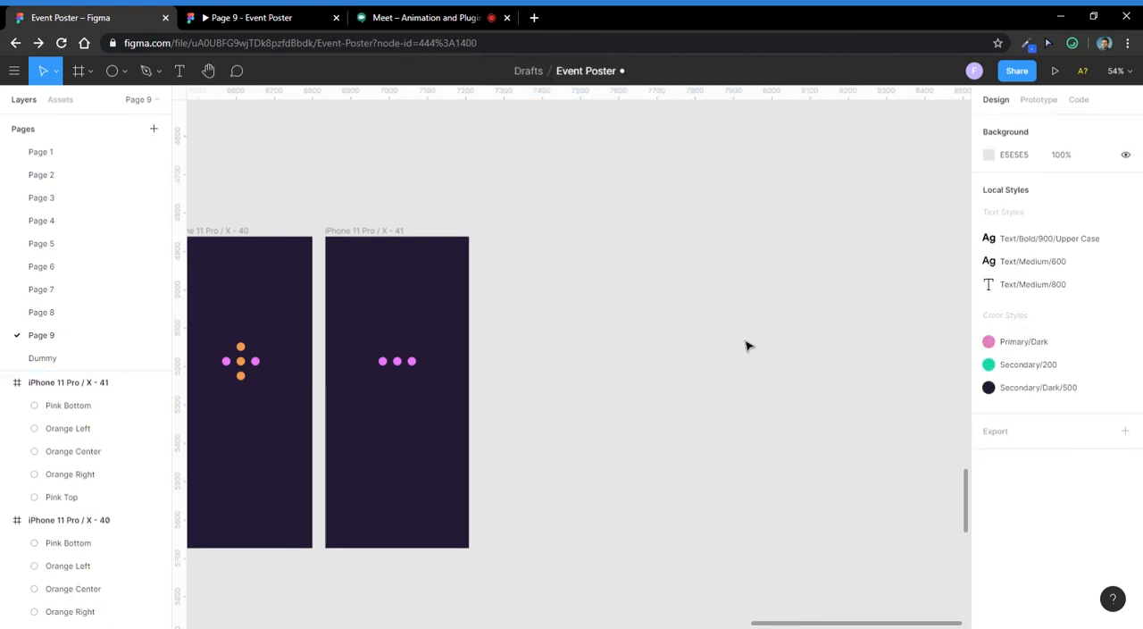
- Duplicate the frame with three pink circles twice to the right, keeping the row's spacing
alt+drag(346, 225, 674, 268)
scroll(561, 330, up, 4)
click(563, 335)
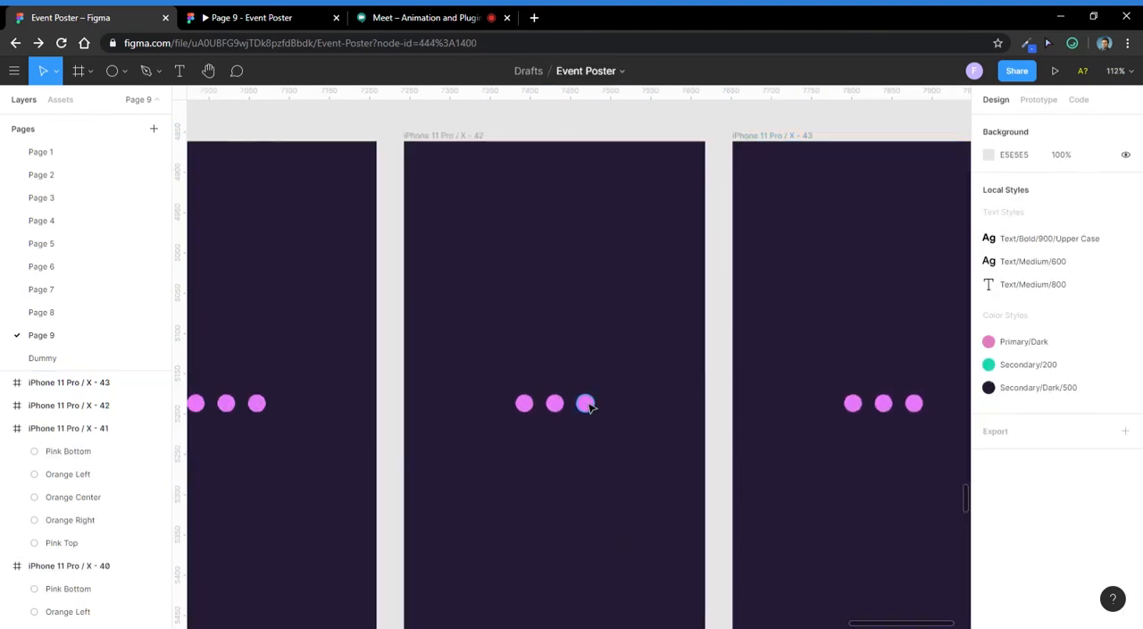
- Move the outer pink circles in the fifth frame onto the centre circle so all circles are stacked
click(587, 403)
scroll(584, 406, up, 5)
drag(597, 410, 540, 416)
- Delete the surplus sixth frame at the end of the row
scroll(546, 321, down, 5)
scroll(554, 291, down, 5)
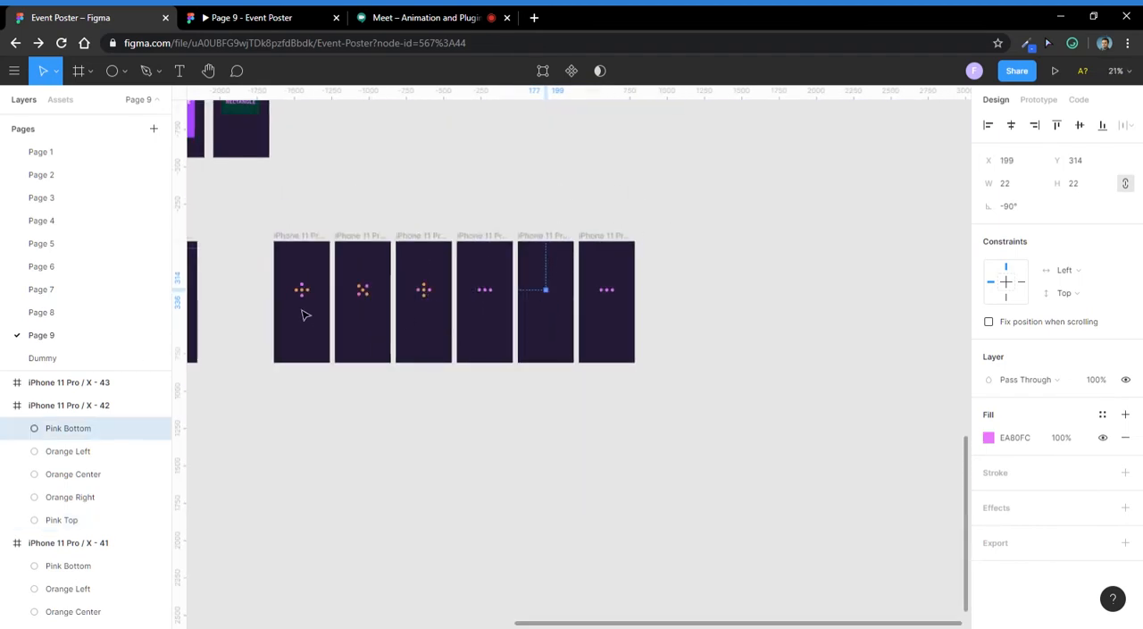
scroll(586, 312, up, 3)
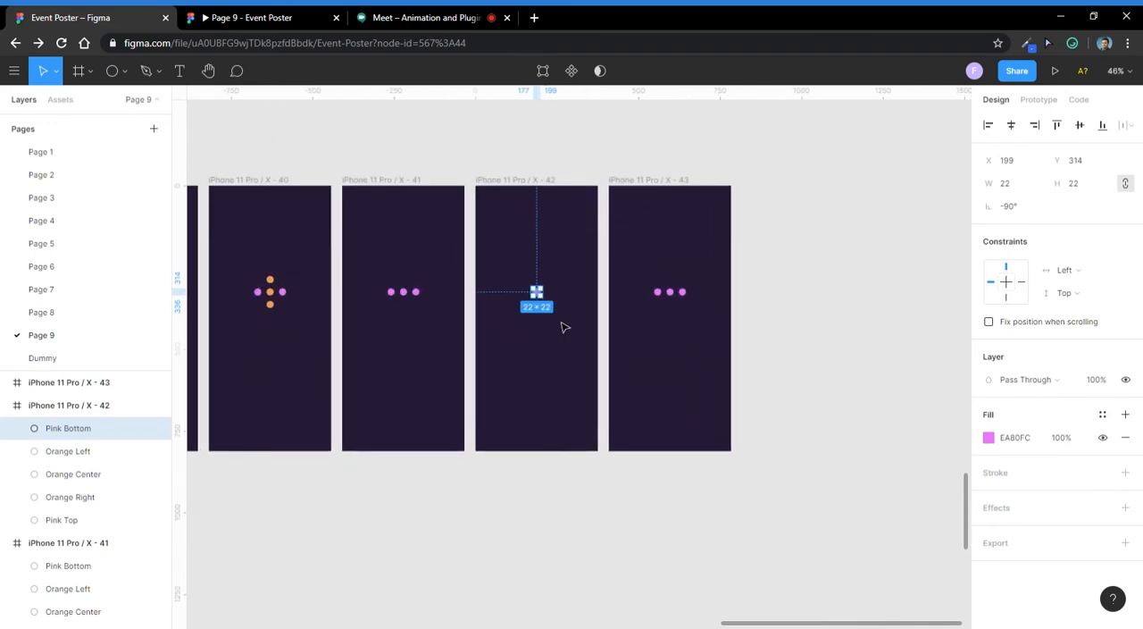
scroll(564, 327, down, 2)
scroll(580, 330, up, 3)
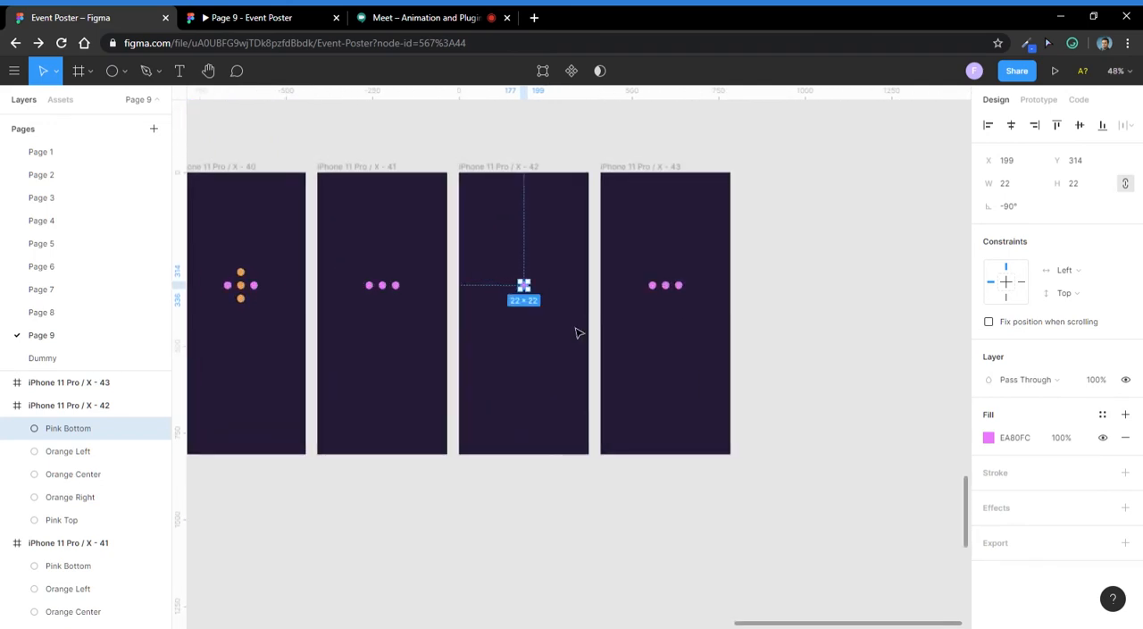
click(579, 332)
scroll(560, 319, down, 3)
scroll(566, 322, up, 1)
scroll(568, 322, down, 1)
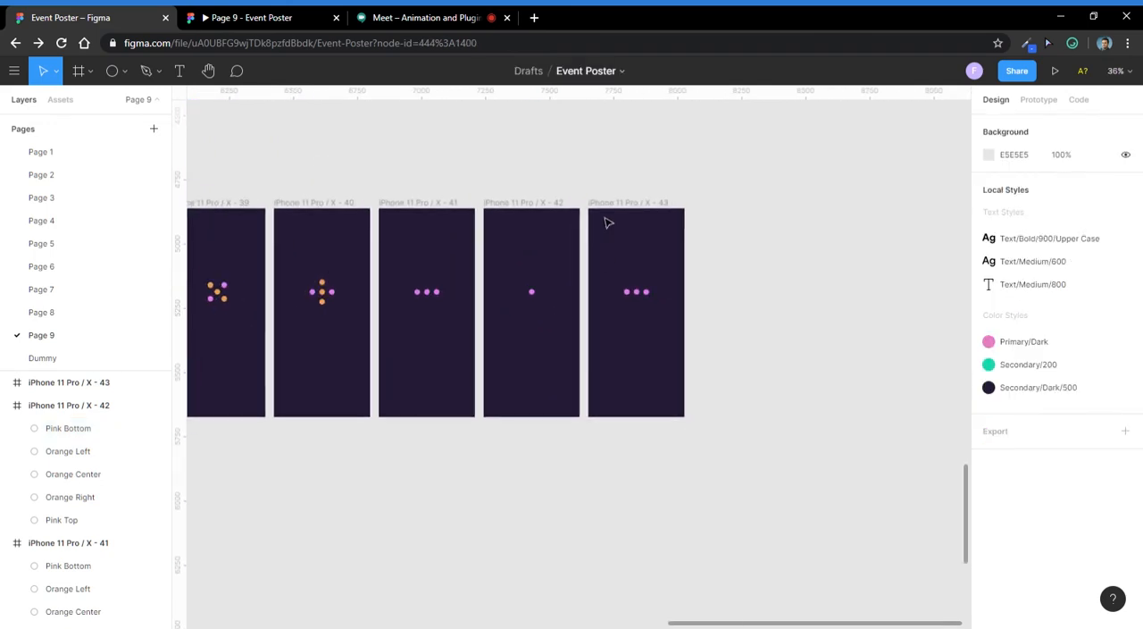
click(607, 222)
key(Delete)
- Switch to the Google Meet call to check on it and return to the Event Poster file in Figma
scroll(615, 312, down, 2)
scroll(618, 259, up, 1)
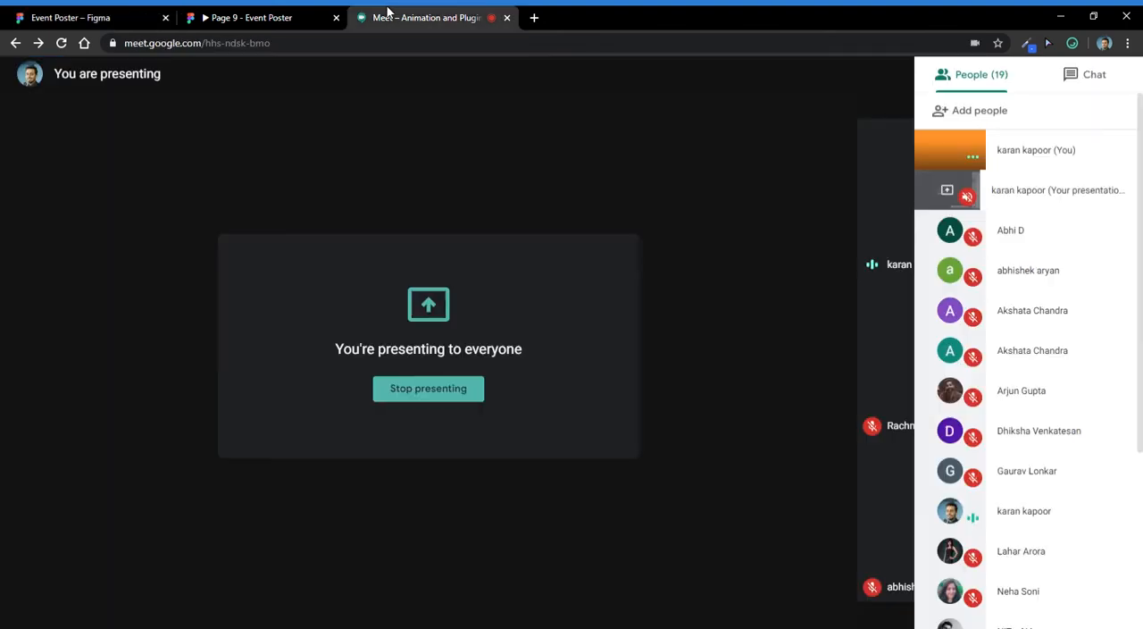
click(395, 15)
click(81, 17)
- Set the prototype trigger of all five dot-pattern frames to After Delay with a delay of 100 ms
drag(267, 198, 745, 492)
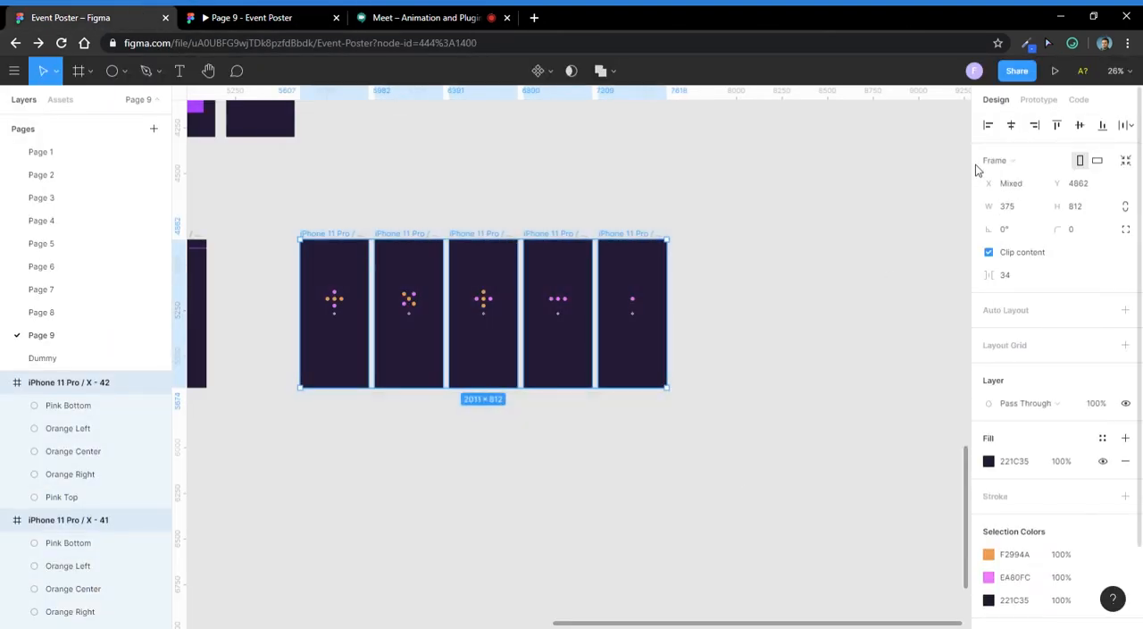
click(1034, 99)
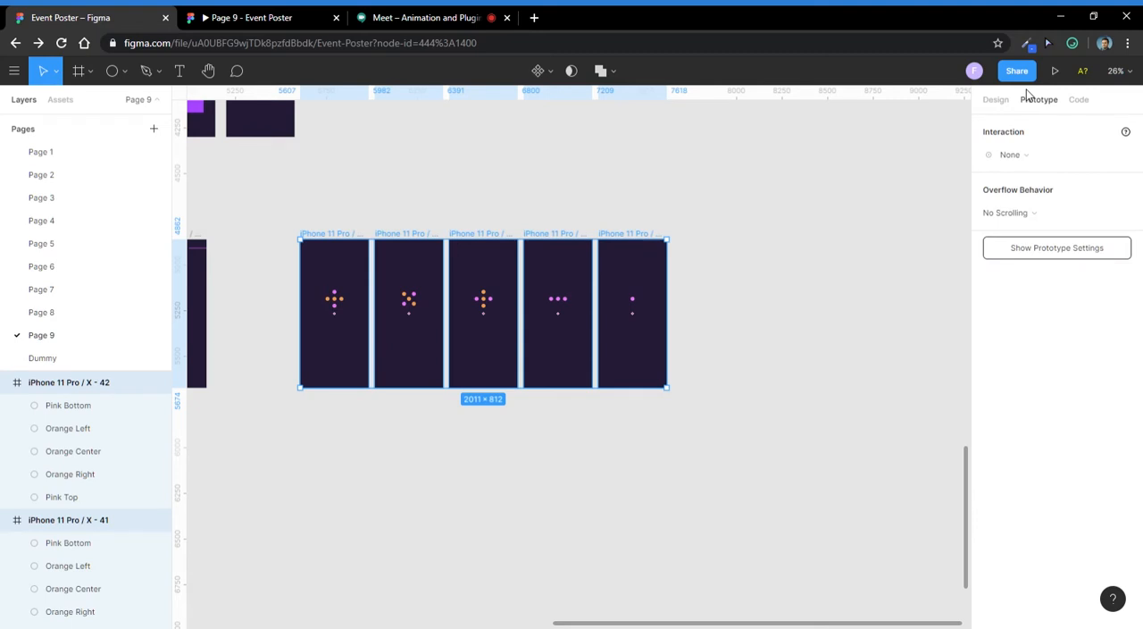
click(1017, 157)
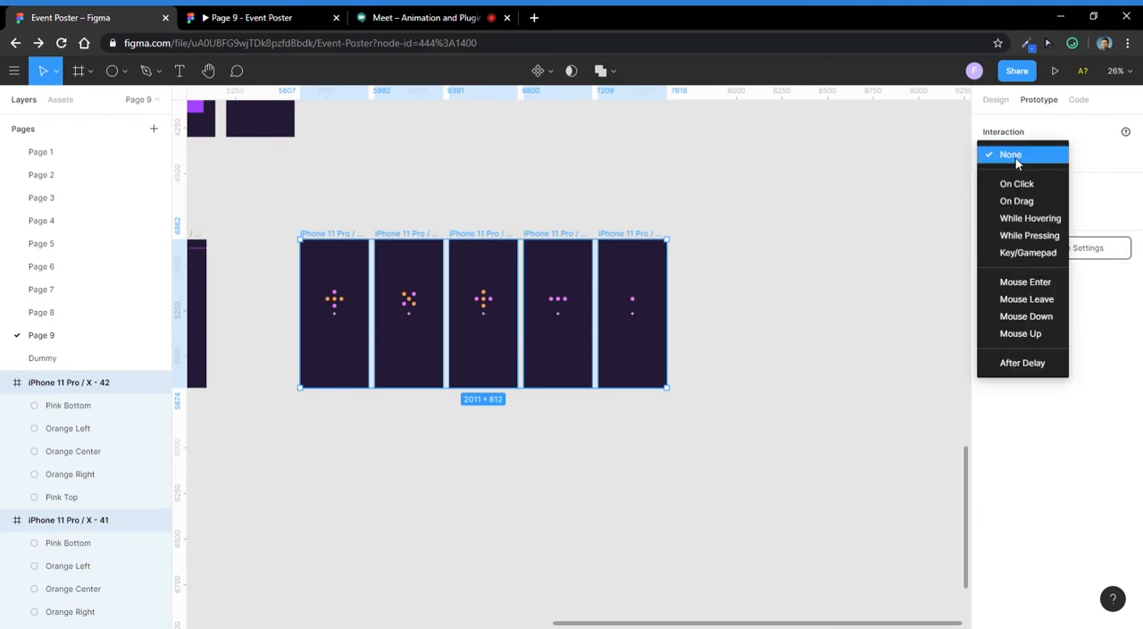
click(1031, 365)
click(1087, 157)
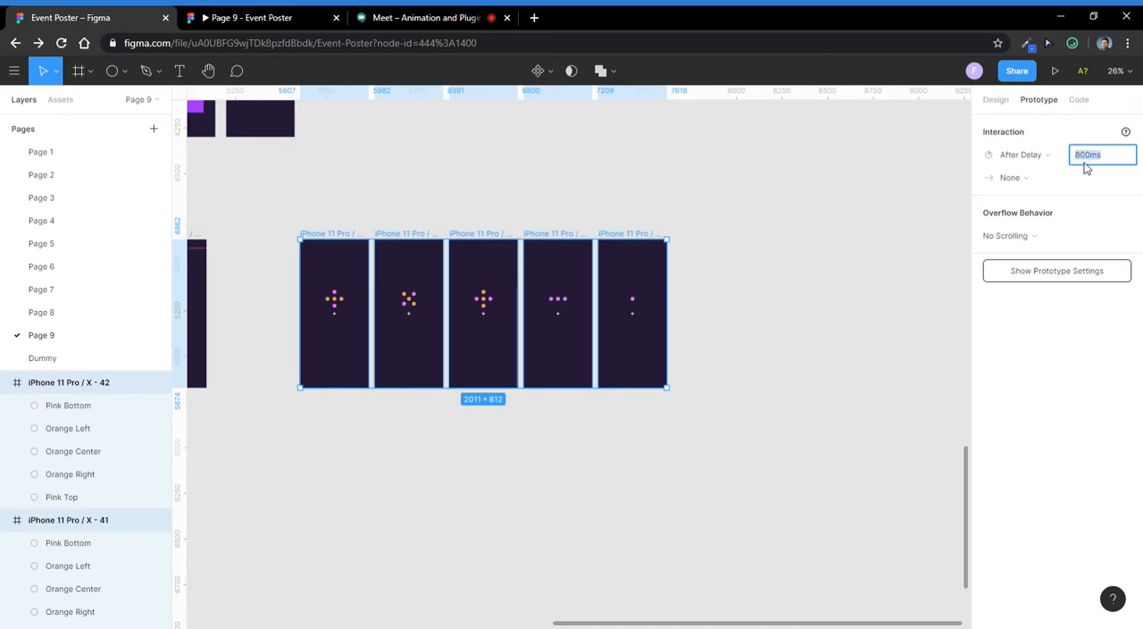
key(Return)
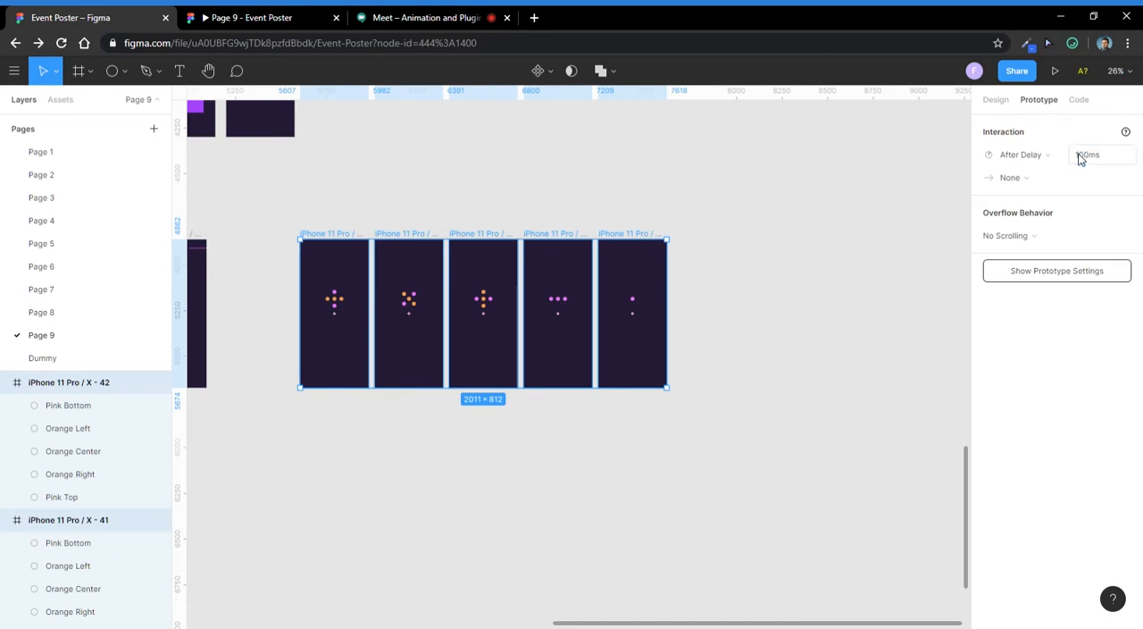
- Set the interaction action of the five frames to Navigate To, leaving the destination as None
click(1045, 176)
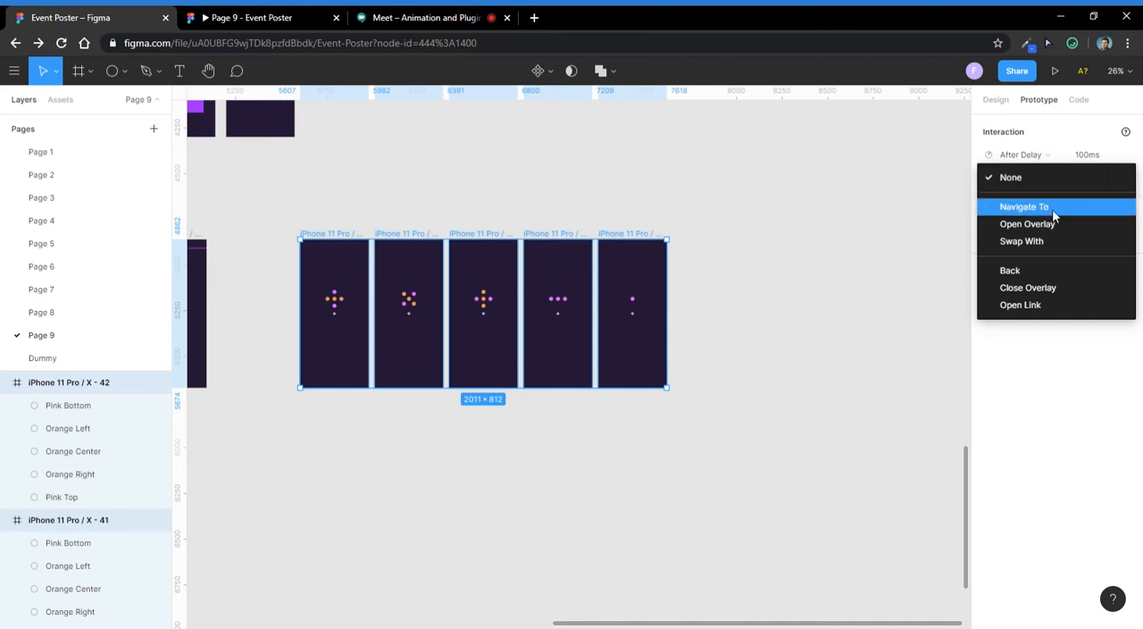
click(1052, 208)
click(1086, 178)
key(Escape)
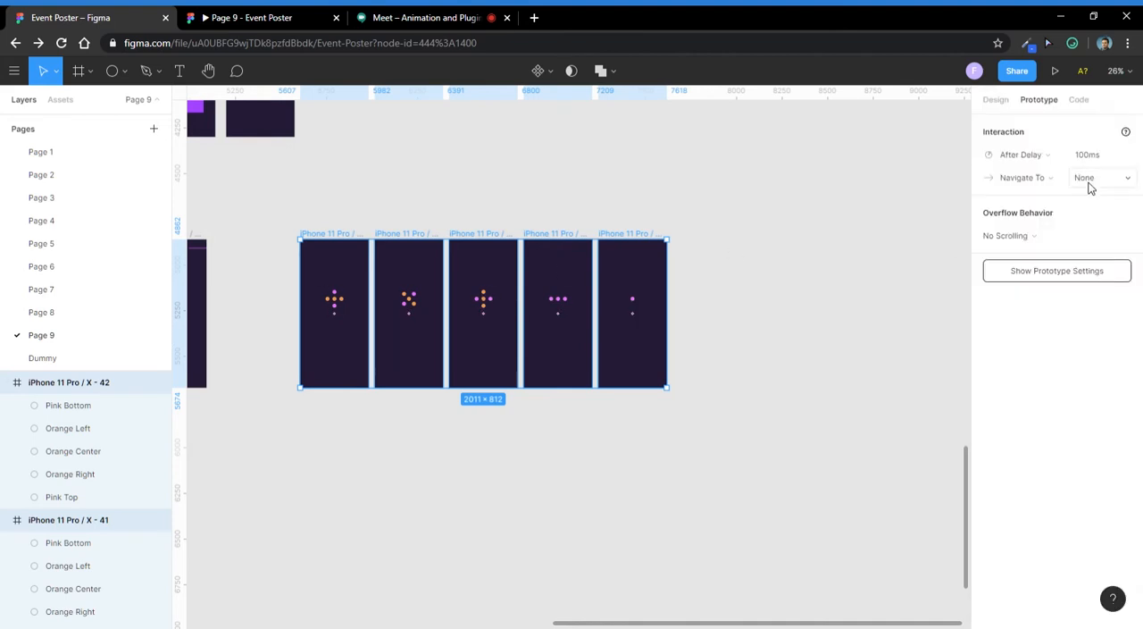
click(812, 207)
- Connect the first dot-pattern frame to the second one as its prototype destination
scroll(428, 215, up, 5)
scroll(482, 179, down, 3)
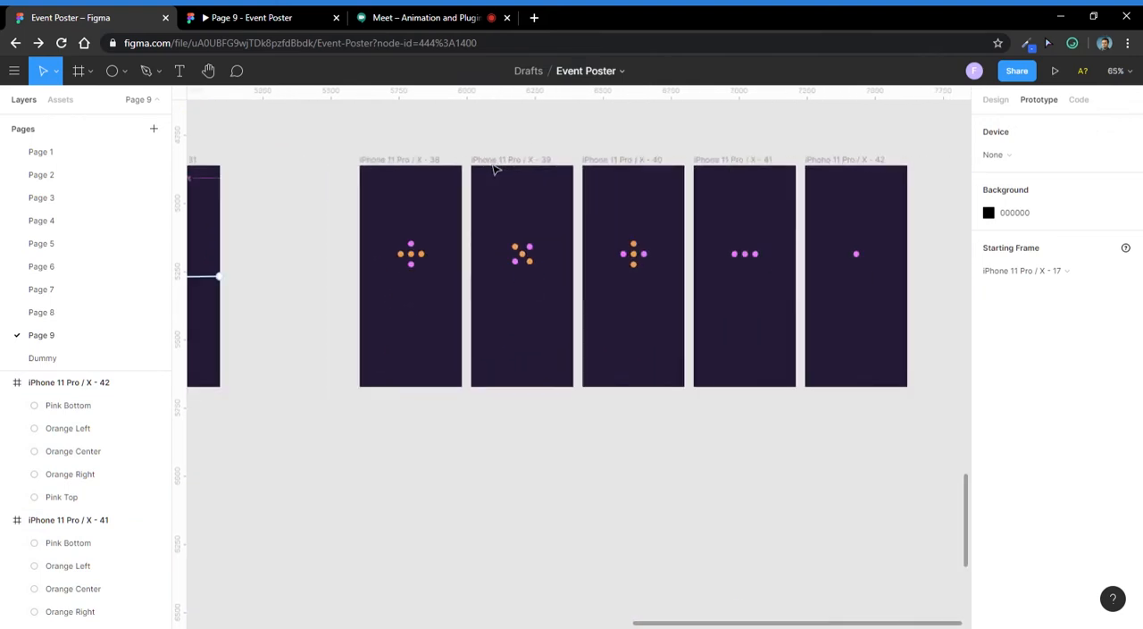
click(401, 160)
click(401, 145)
click(409, 159)
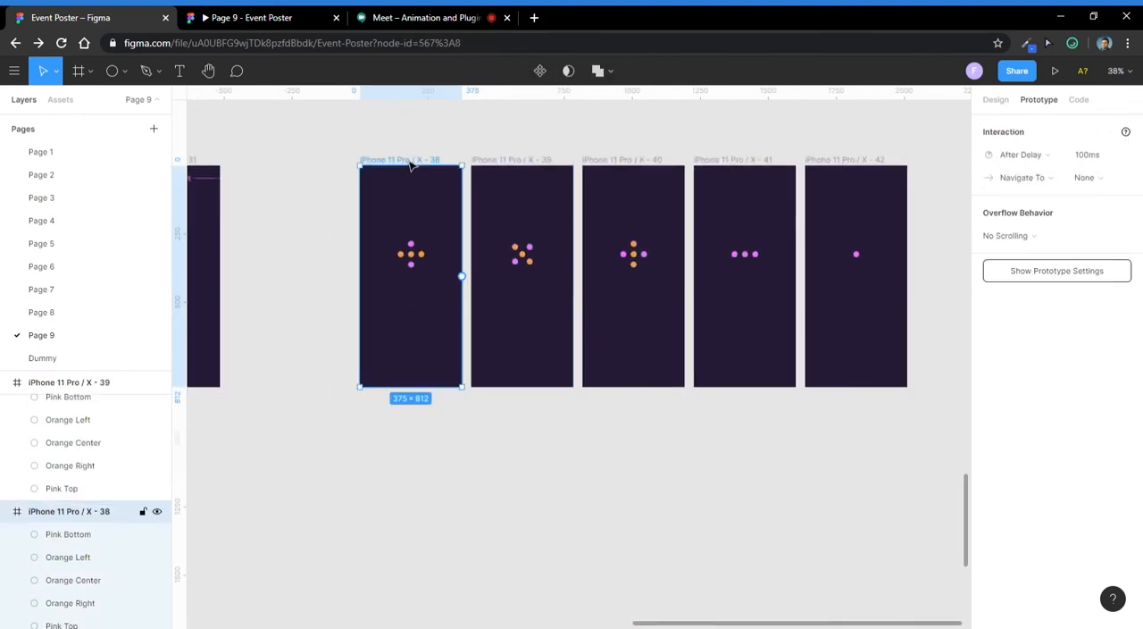
drag(461, 277, 480, 301)
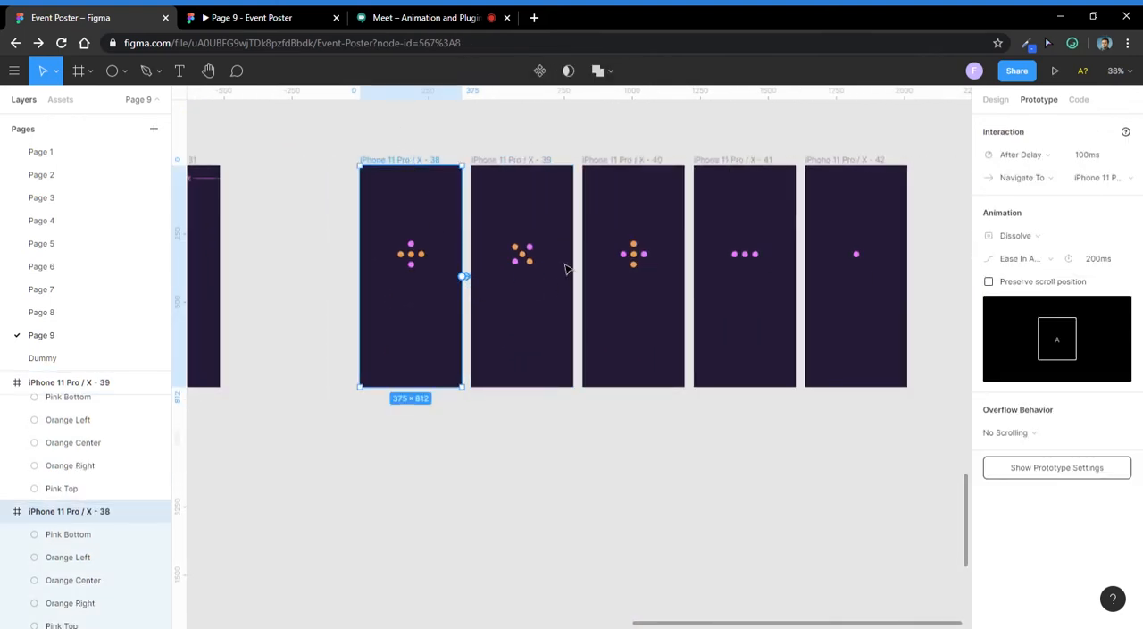
- Link the second, third and fourth frames each to the following frame in the row as prototype destination
click(520, 169)
drag(572, 277, 646, 214)
scroll(625, 279, right, 2)
click(551, 175)
click(653, 178)
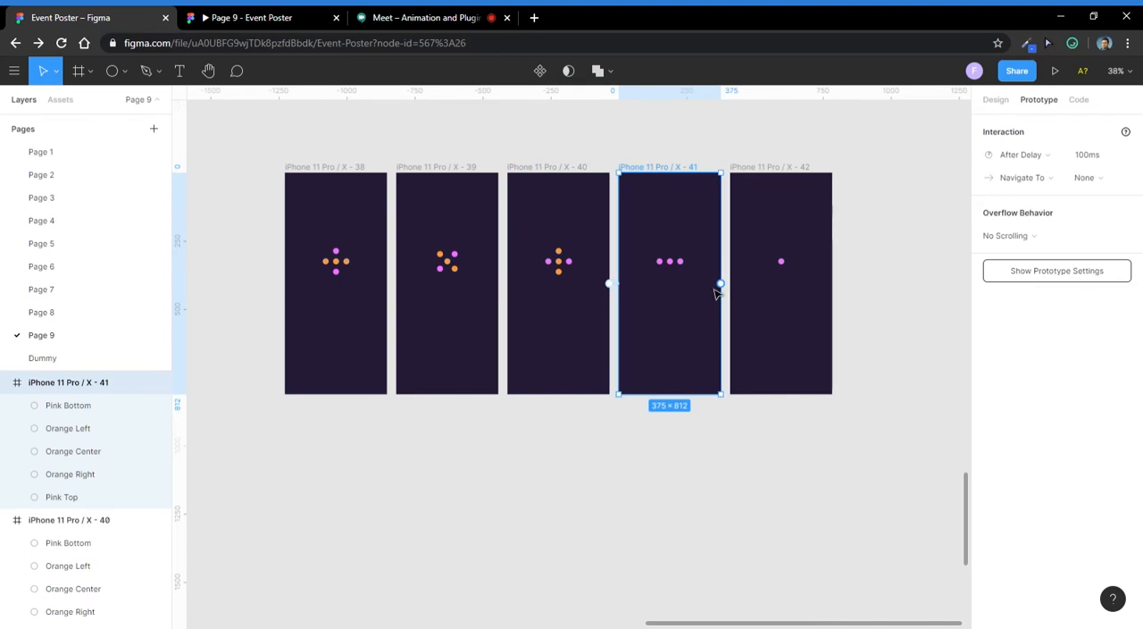
drag(721, 284, 774, 186)
click(772, 180)
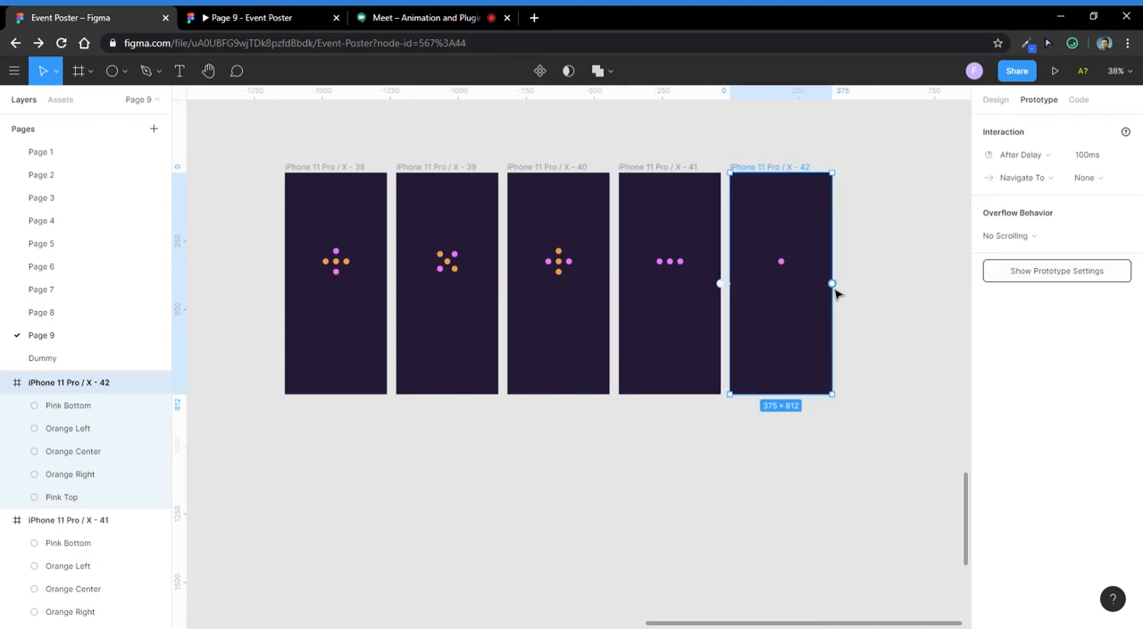
- Link the fifth dot-pattern frame back to the first one as its prototype destination to close the loop
drag(832, 284, 355, 338)
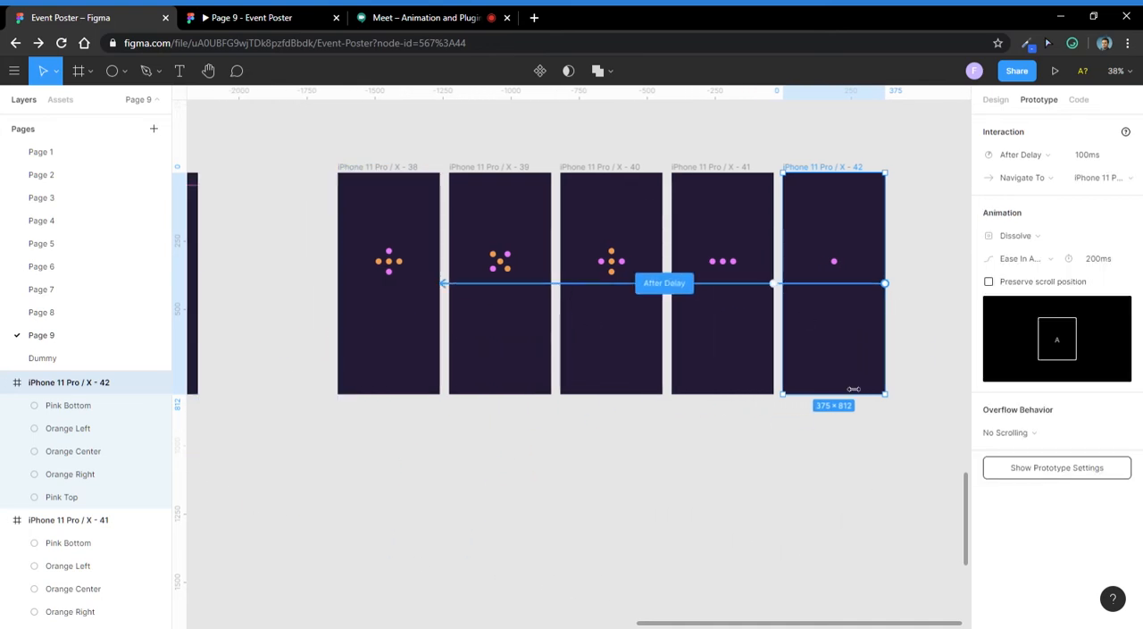
click(383, 137)
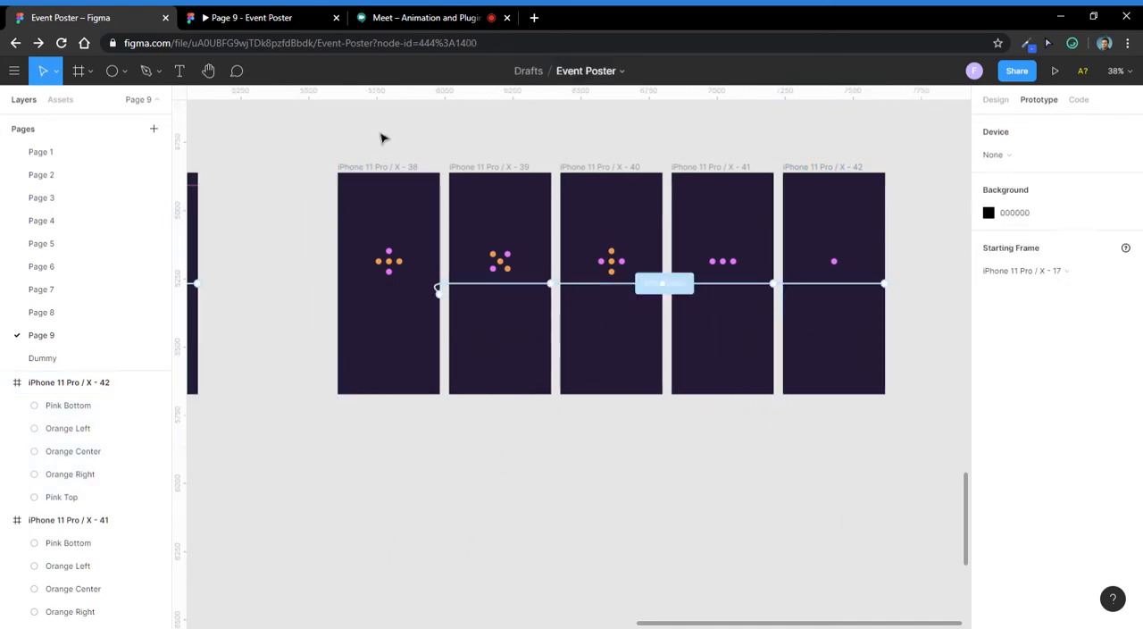
- Set the transition of all five dot-pattern frames to Smart Animate with Ease In And Out easing and a duration of 300 ms
drag(303, 139, 784, 424)
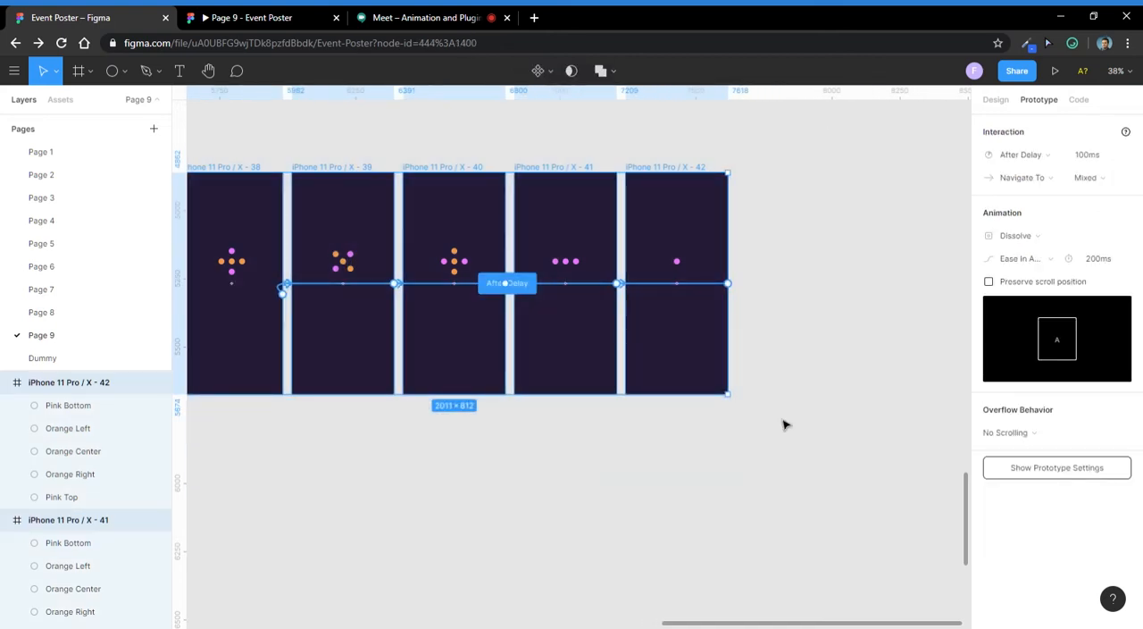
scroll(545, 312, down, 3)
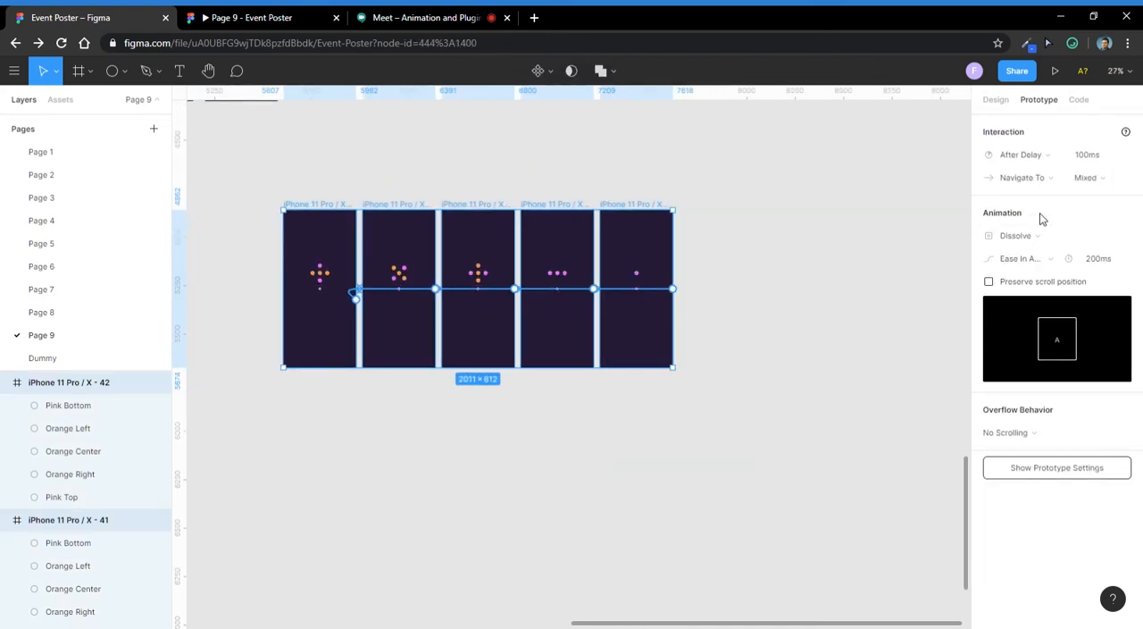
click(1061, 234)
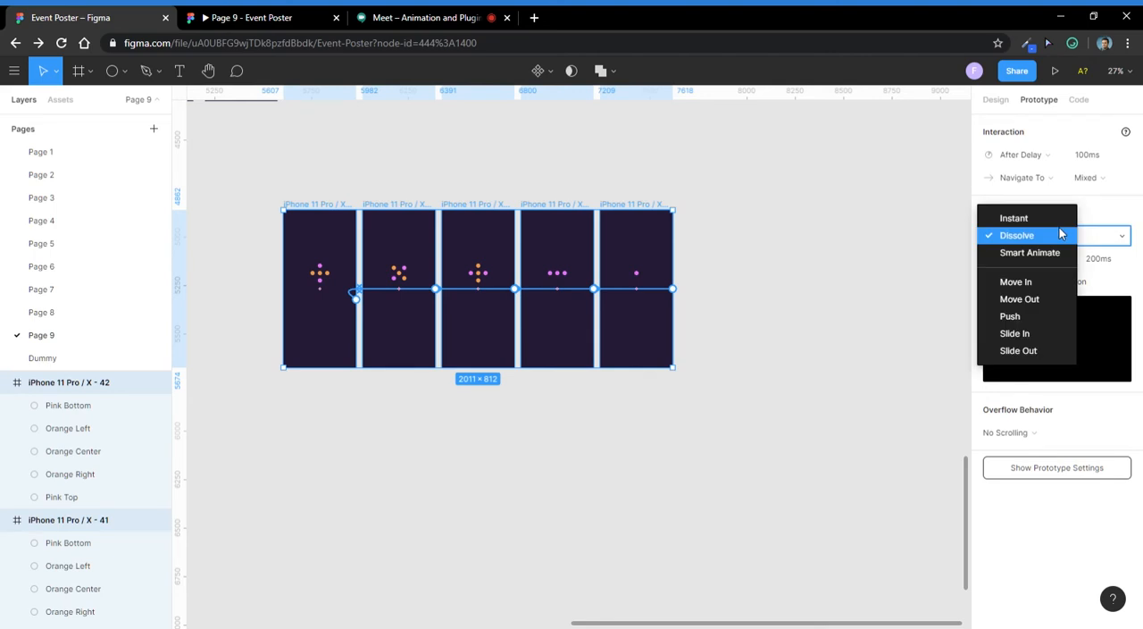
click(1053, 253)
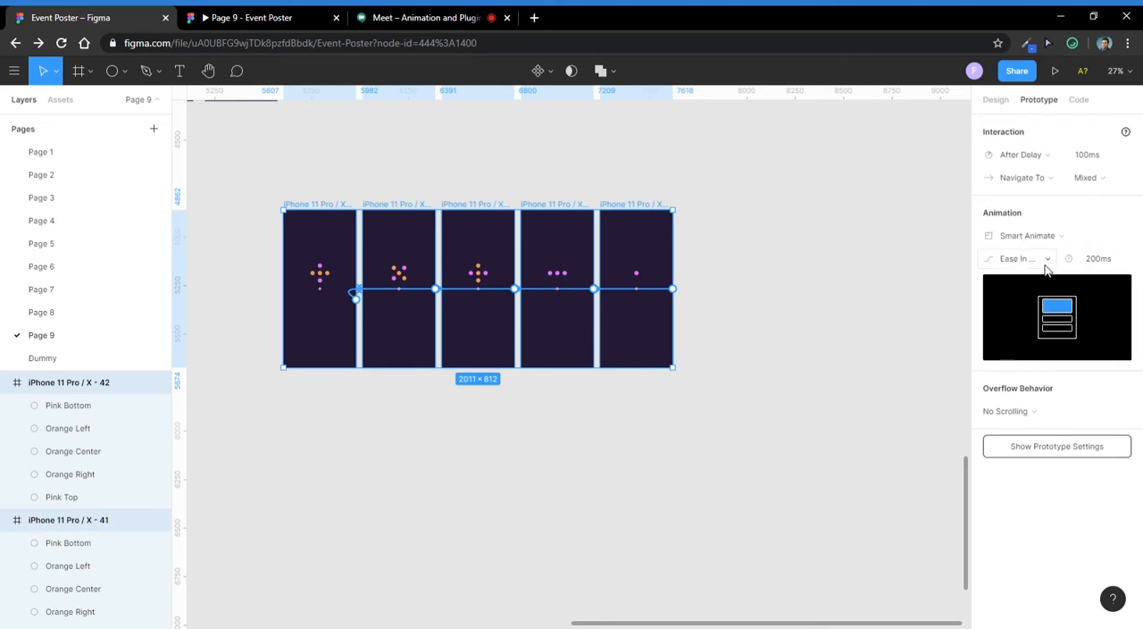
click(1047, 259)
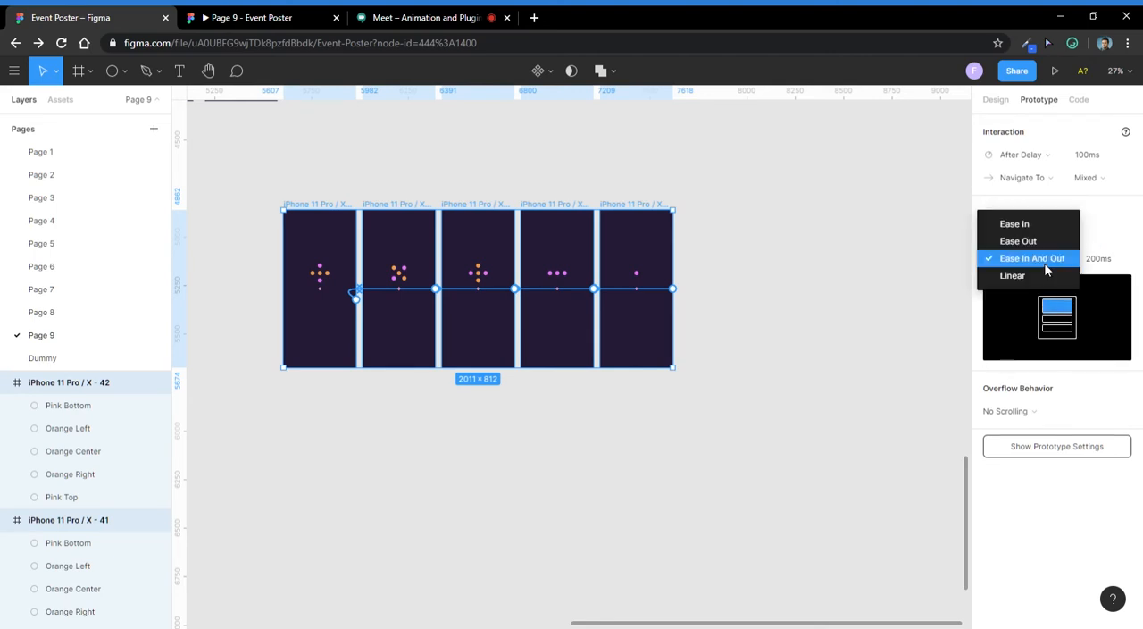
click(1049, 256)
click(1092, 261)
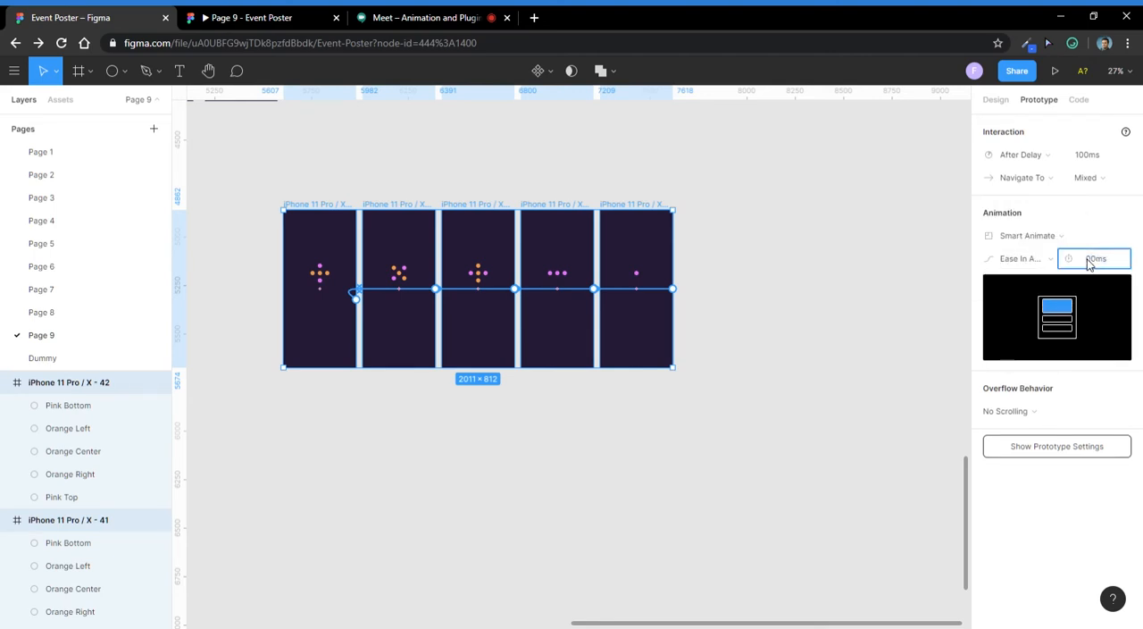
scroll(929, 336, down, 3)
click(842, 332)
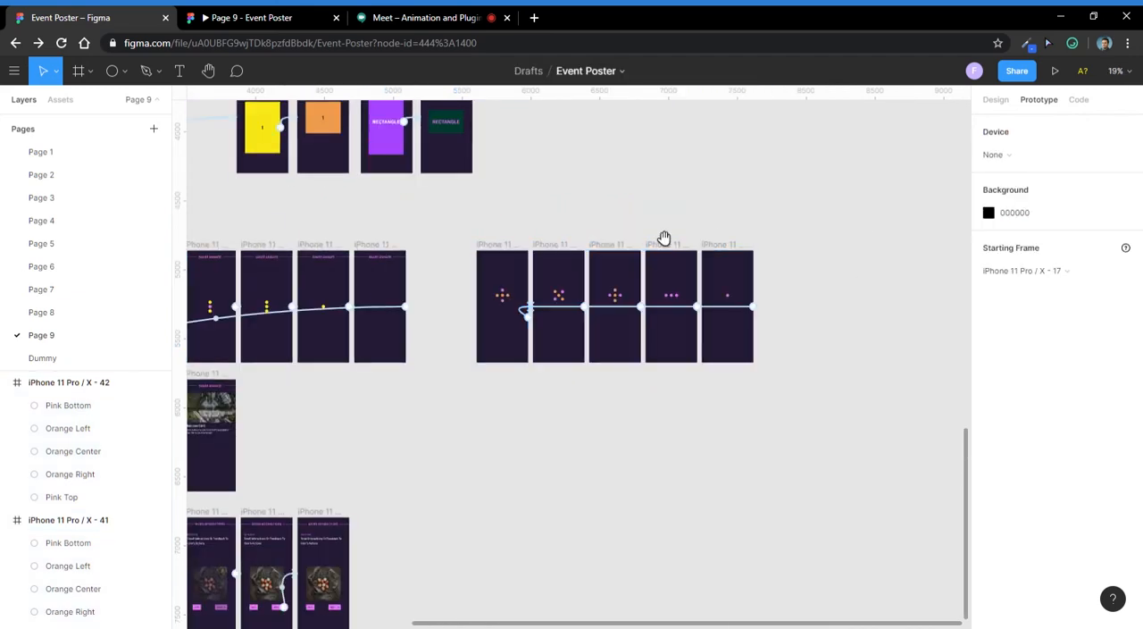
- Move the prototype's starting point from the older example row to the first frame of the new dot-pattern row, iPhone 11 Pro / X - 38
scroll(687, 241, left, 3)
click(691, 240)
scroll(668, 215, down, 3)
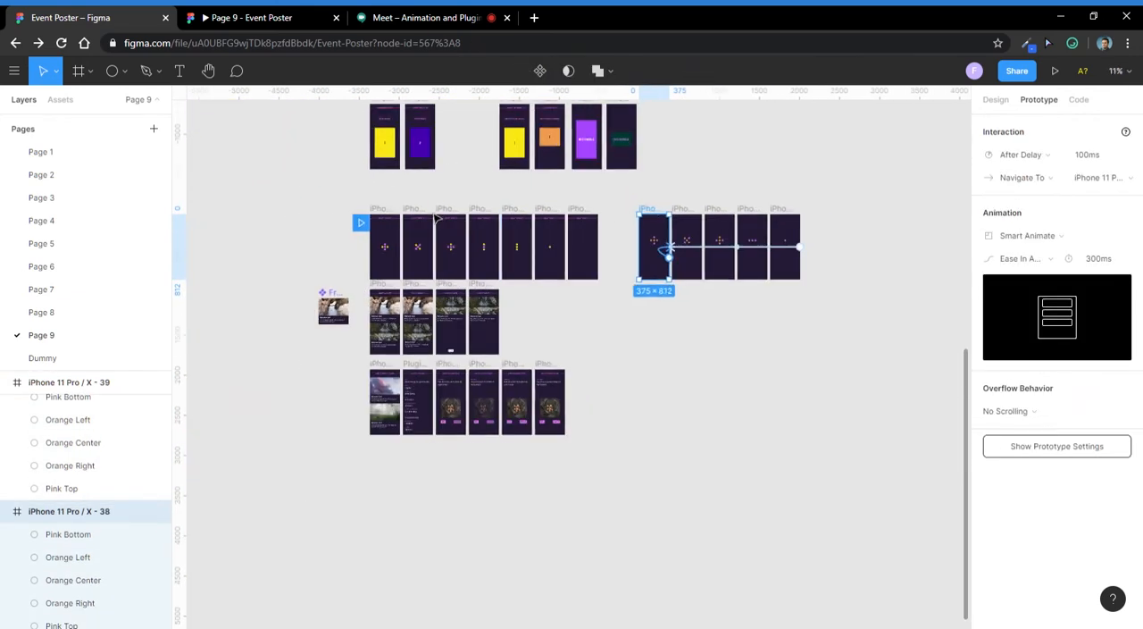
scroll(363, 227, up, 3)
mouse_move(835, 230)
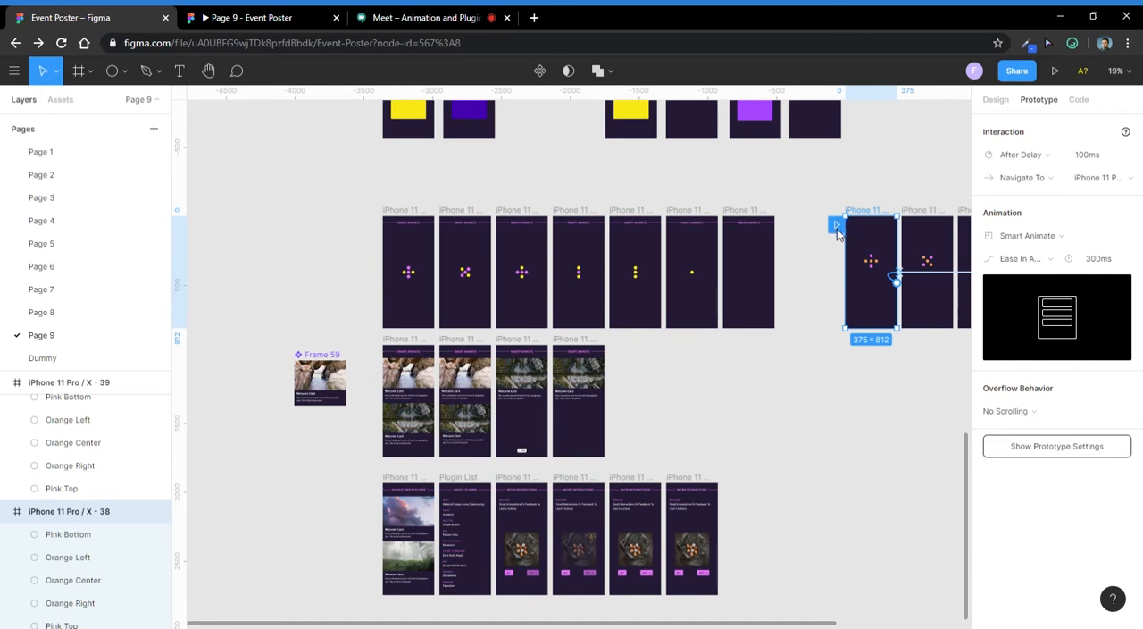
- Select the first dot-pattern frame and run the prototype preview to watch the looping dot animation
scroll(790, 272, down, 1)
drag(798, 296, 387, 285)
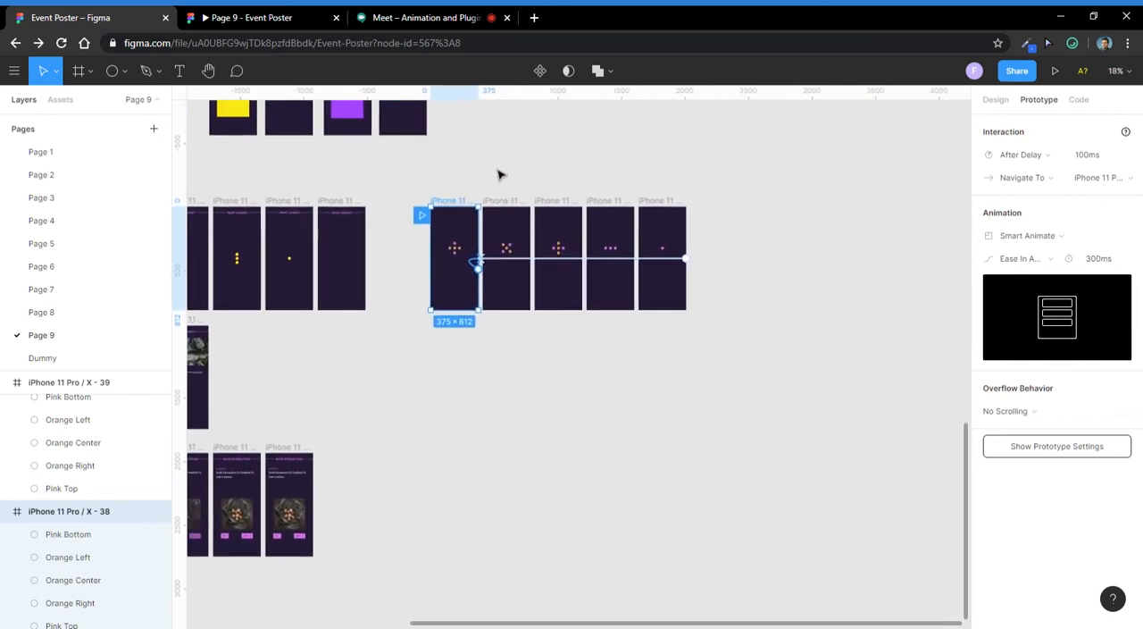
click(497, 171)
click(454, 203)
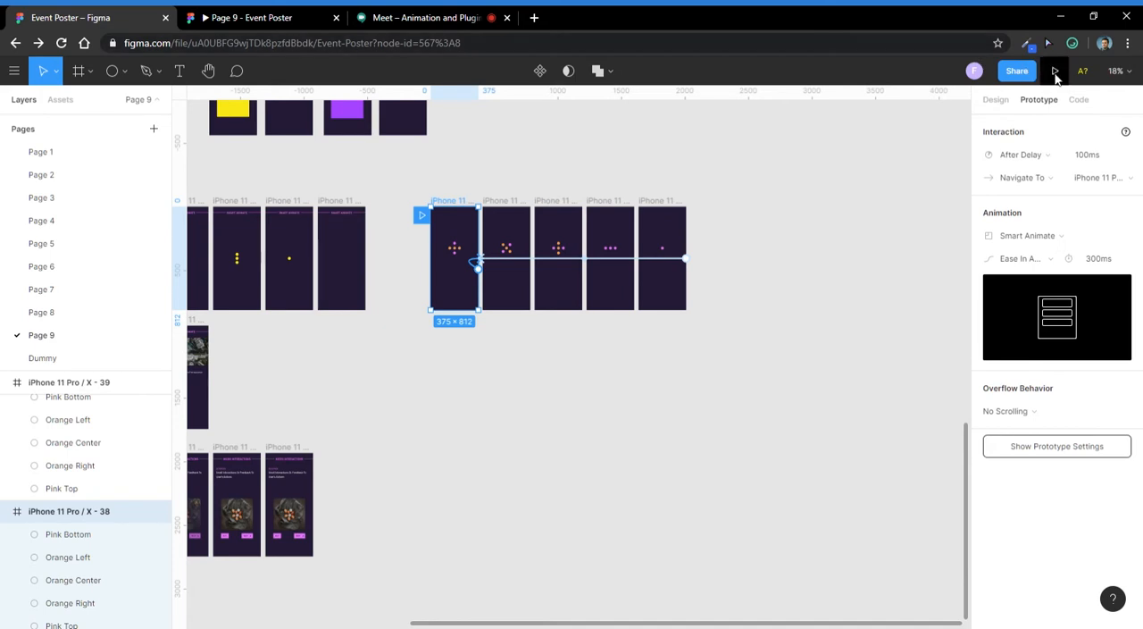
click(1055, 72)
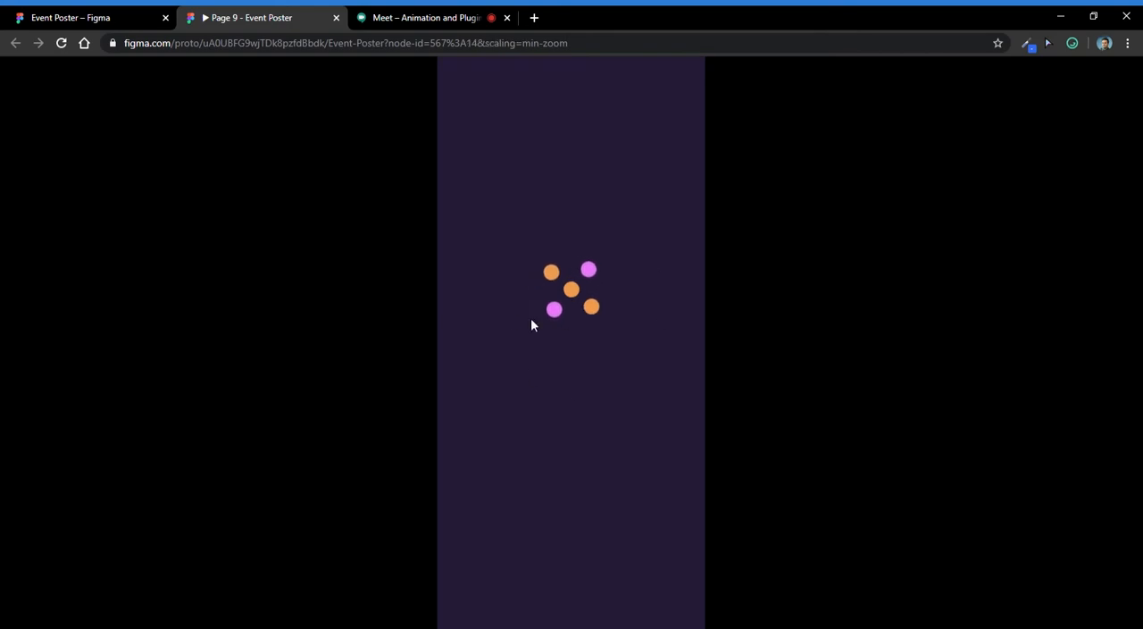
- Check the Google Meet call, return to the Event Poster file in Figma and inspect the five frames and the last frame's stacked circles
click(437, 13)
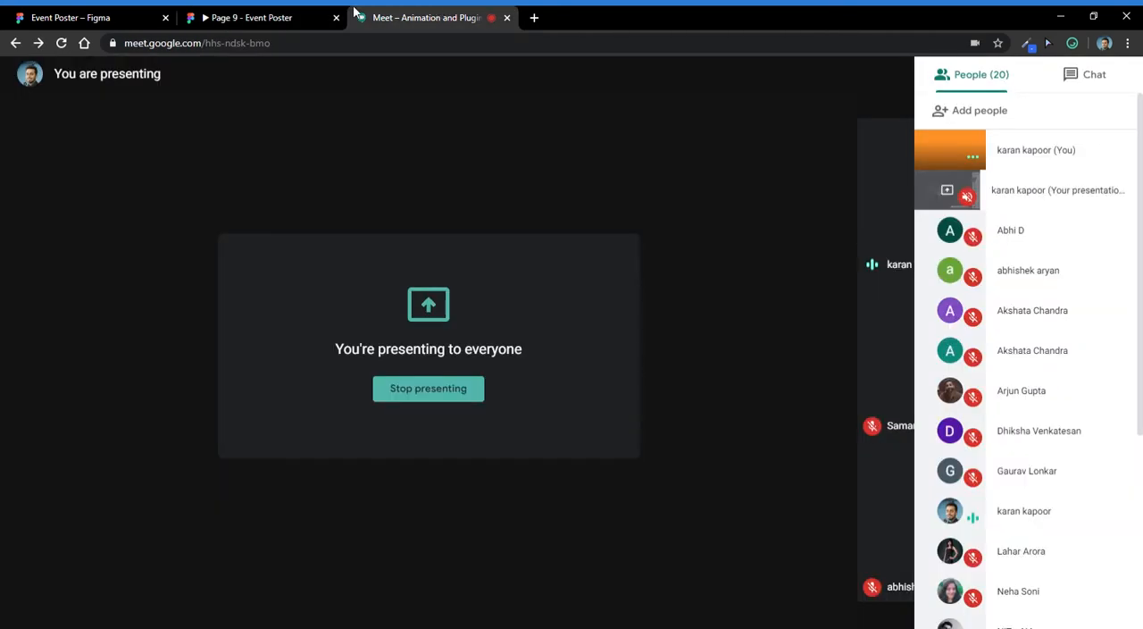
click(128, 16)
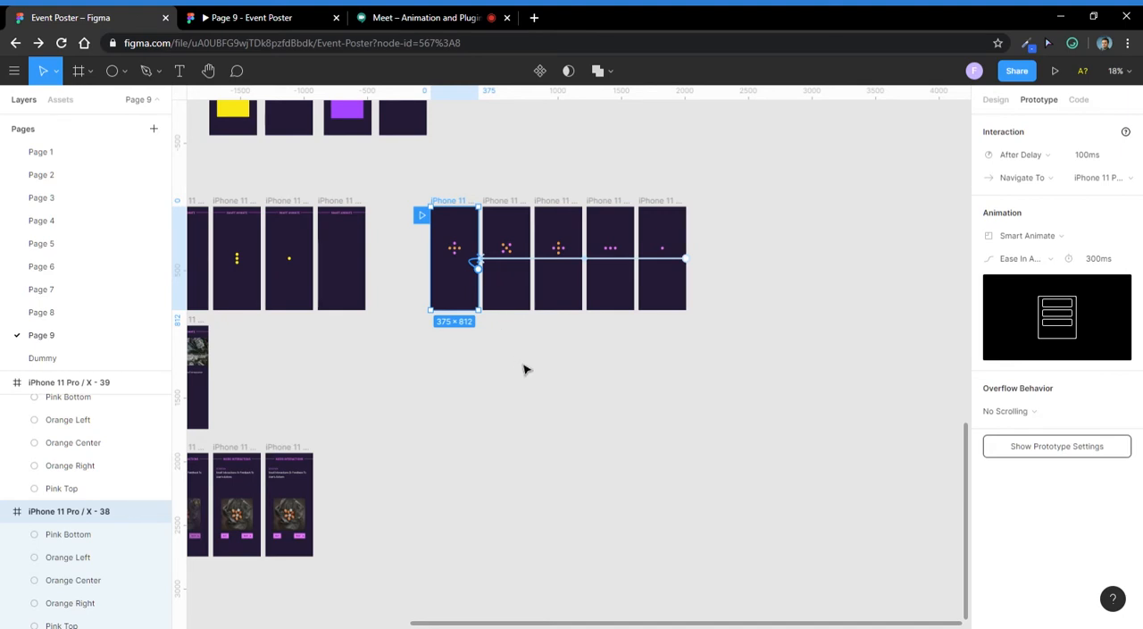
scroll(468, 250, up, 5)
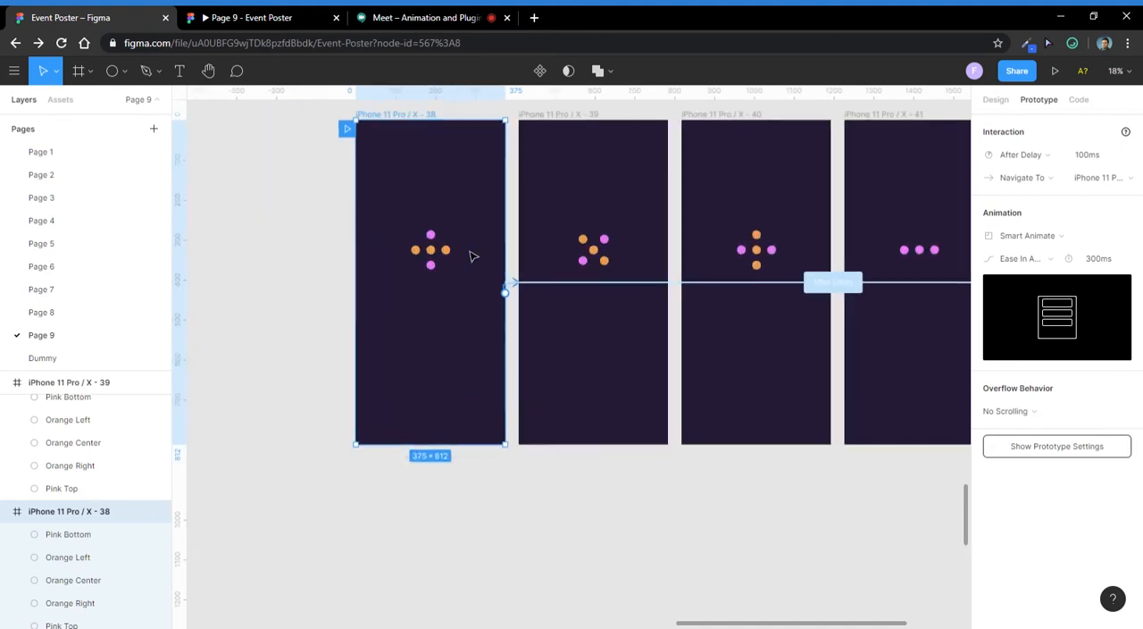
scroll(438, 351, down, 4)
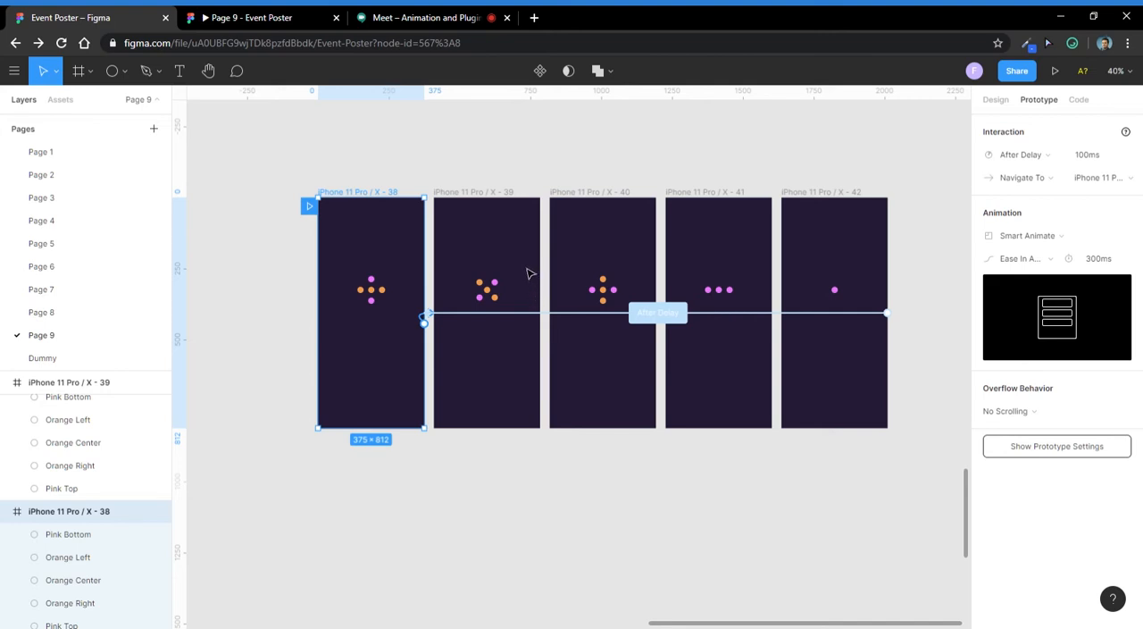
drag(853, 272, 829, 316)
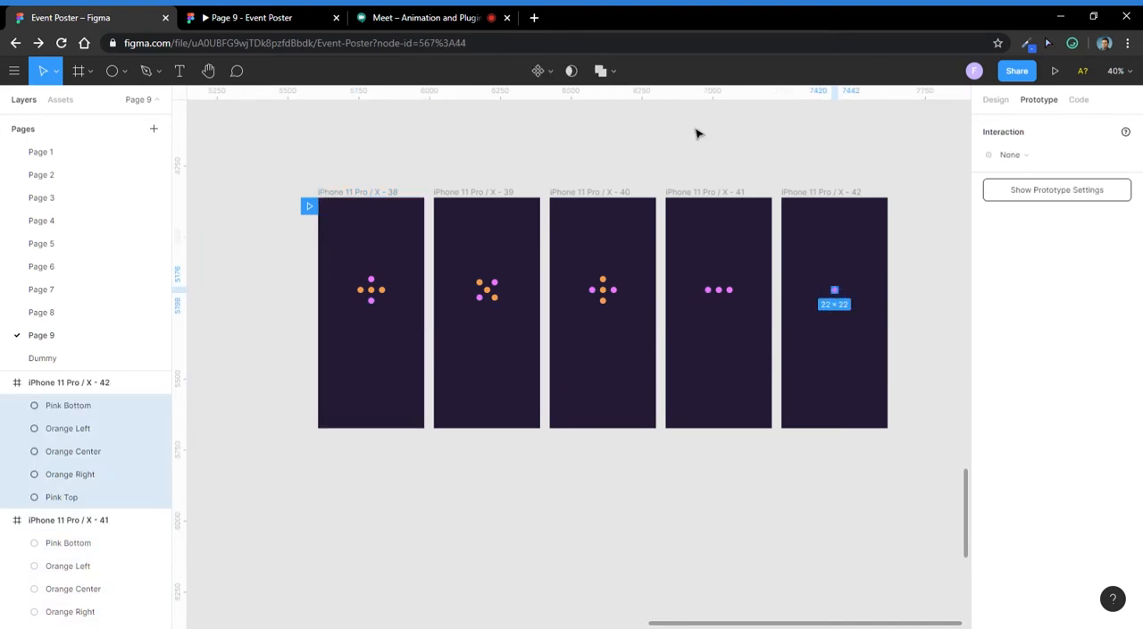
- Switch to Google Meet, look through the participant list and open the chat to read the attendees' questions
click(429, 20)
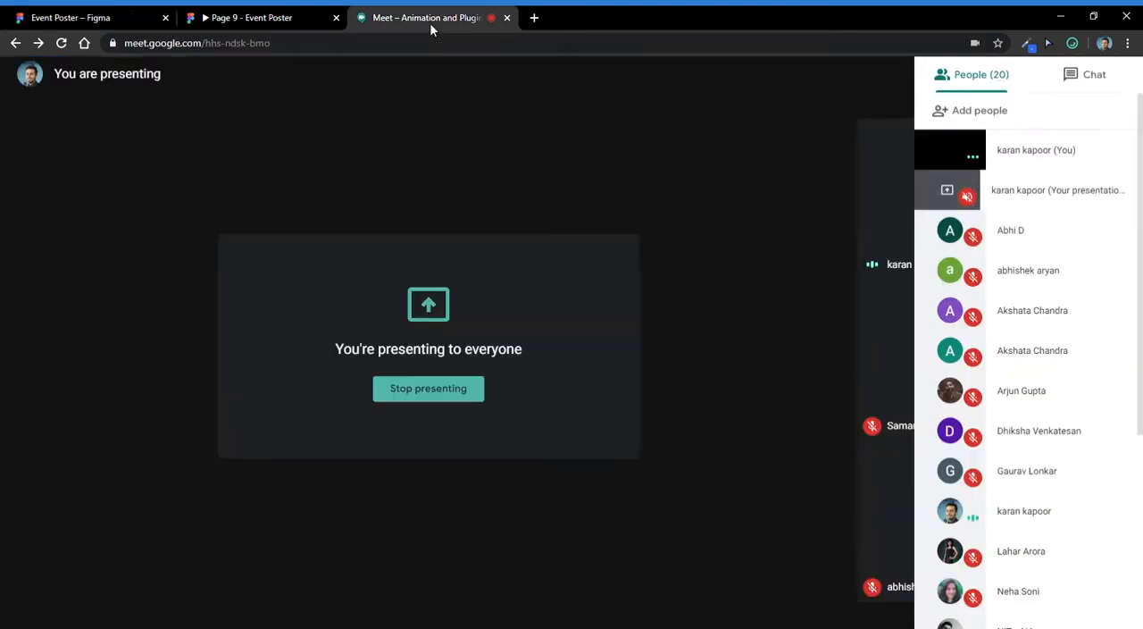
scroll(1036, 268, down, 1)
scroll(1031, 306, down, 3)
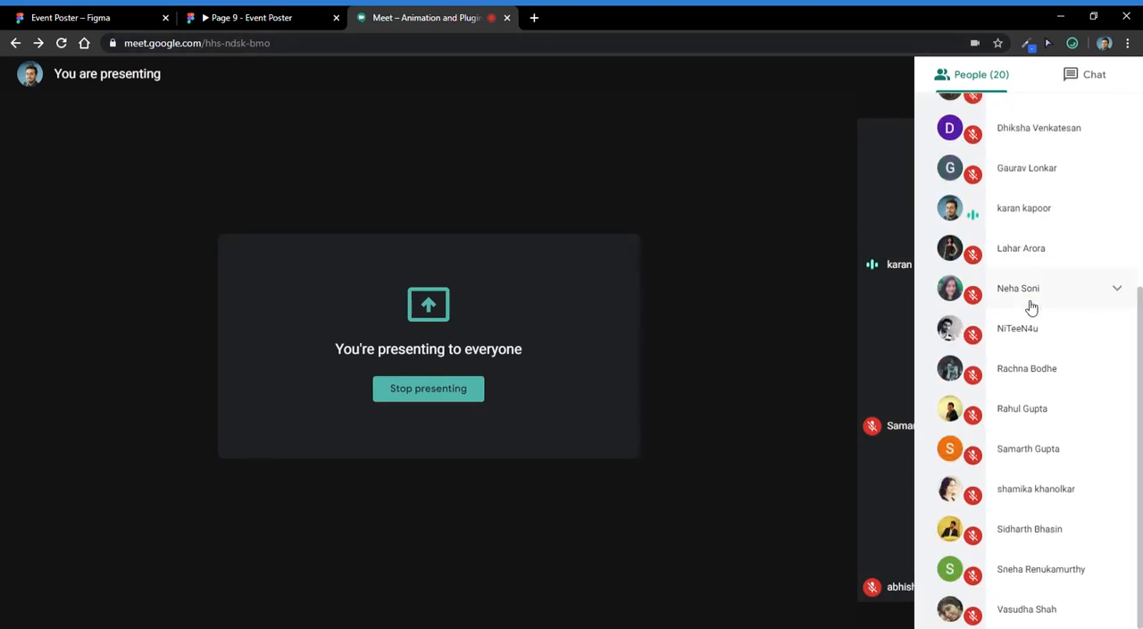
scroll(1032, 306, up, 4)
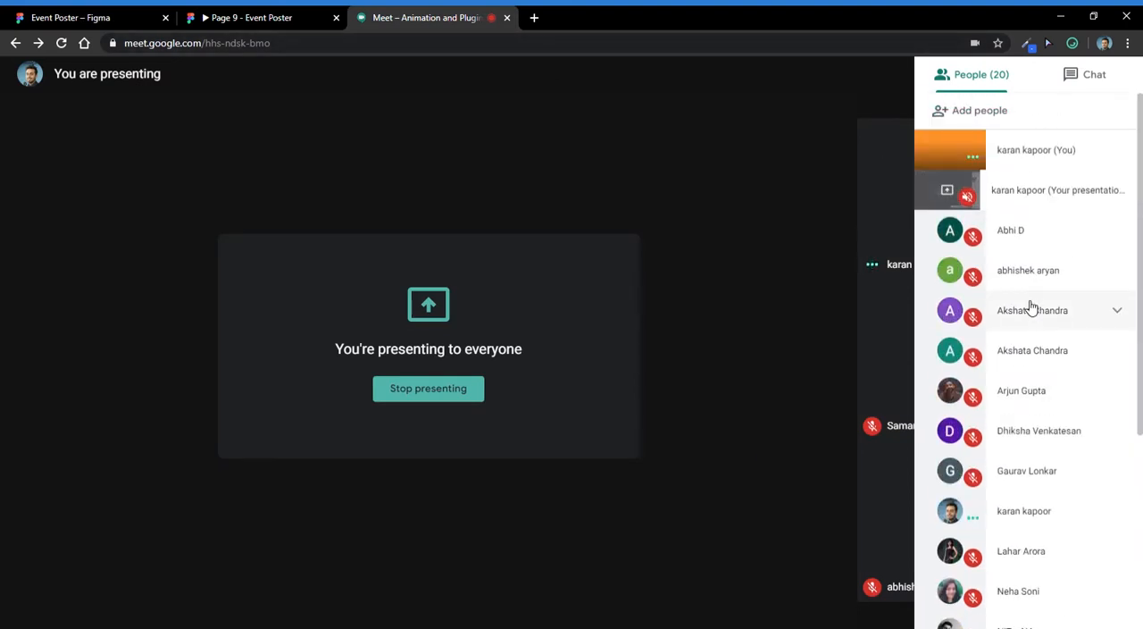
scroll(1018, 393, down, 3)
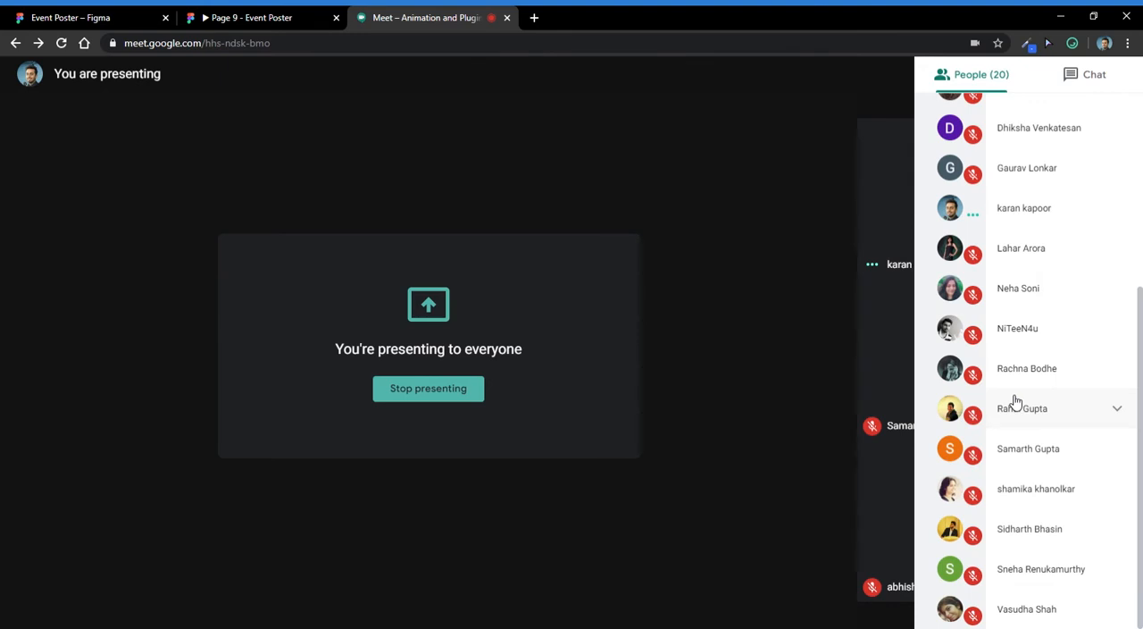
scroll(1014, 402, up, 3)
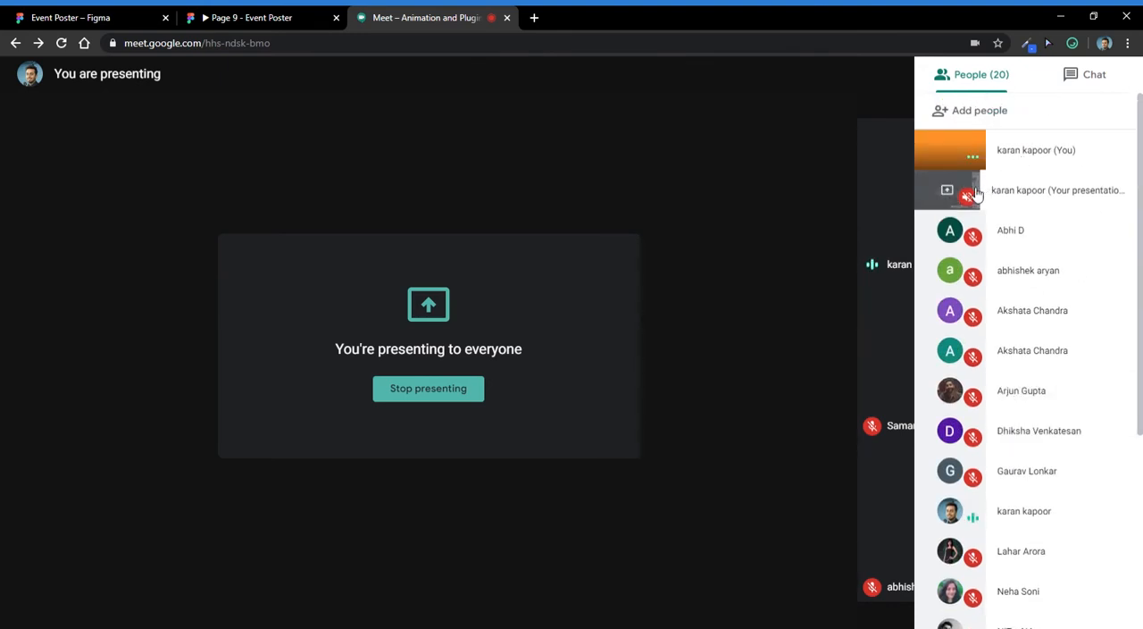
scroll(1033, 375, down, 3)
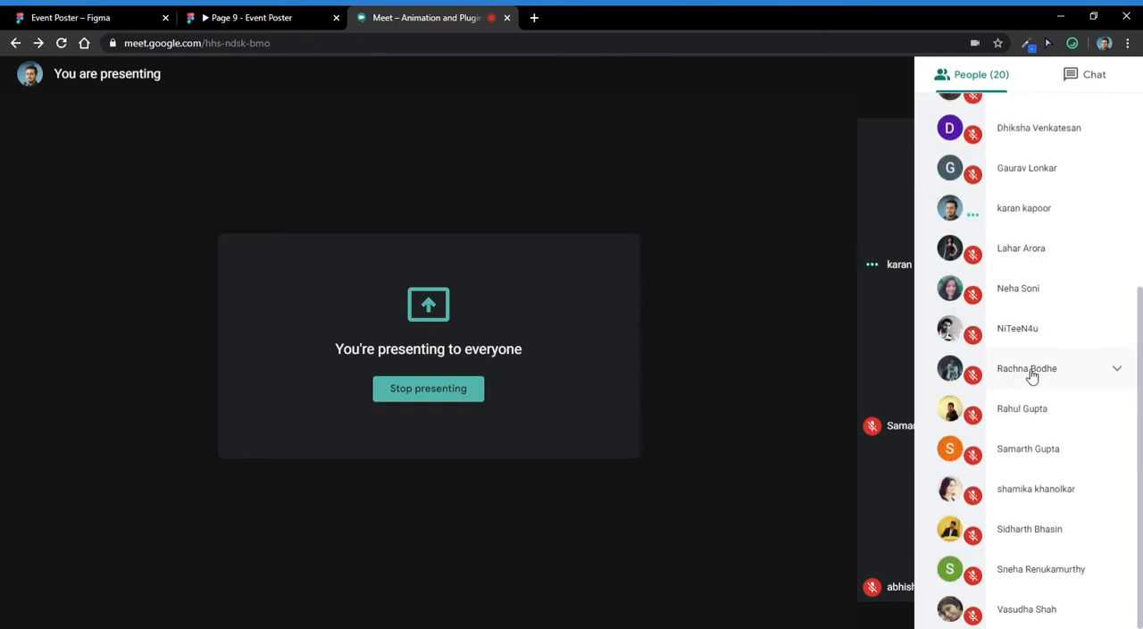
scroll(1091, 271, up, 3)
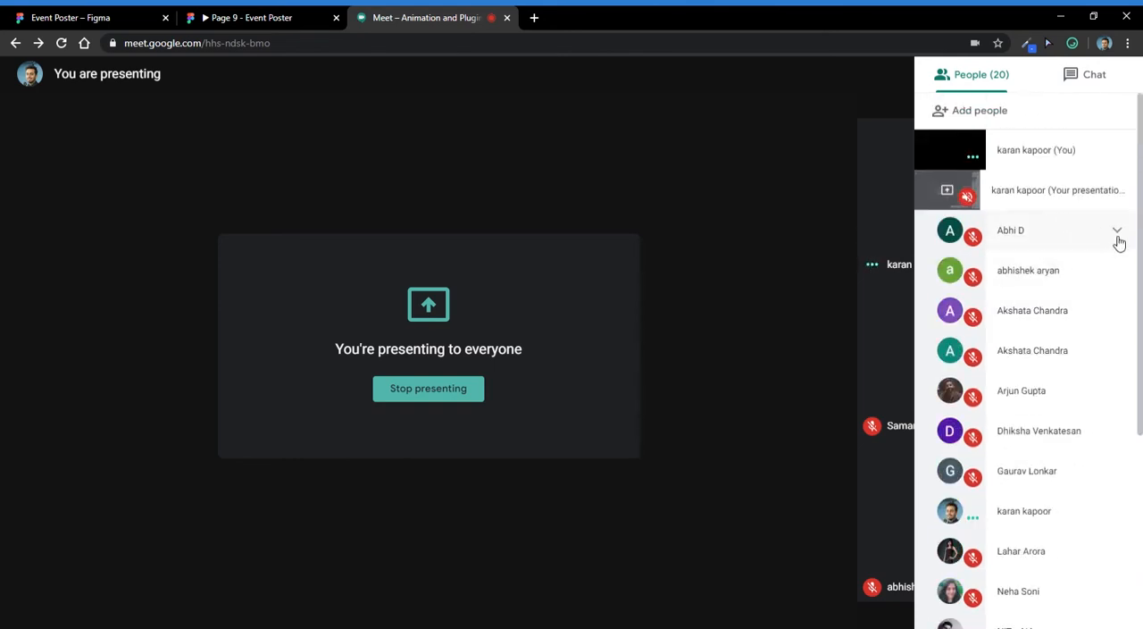
scroll(1036, 375, down, 3)
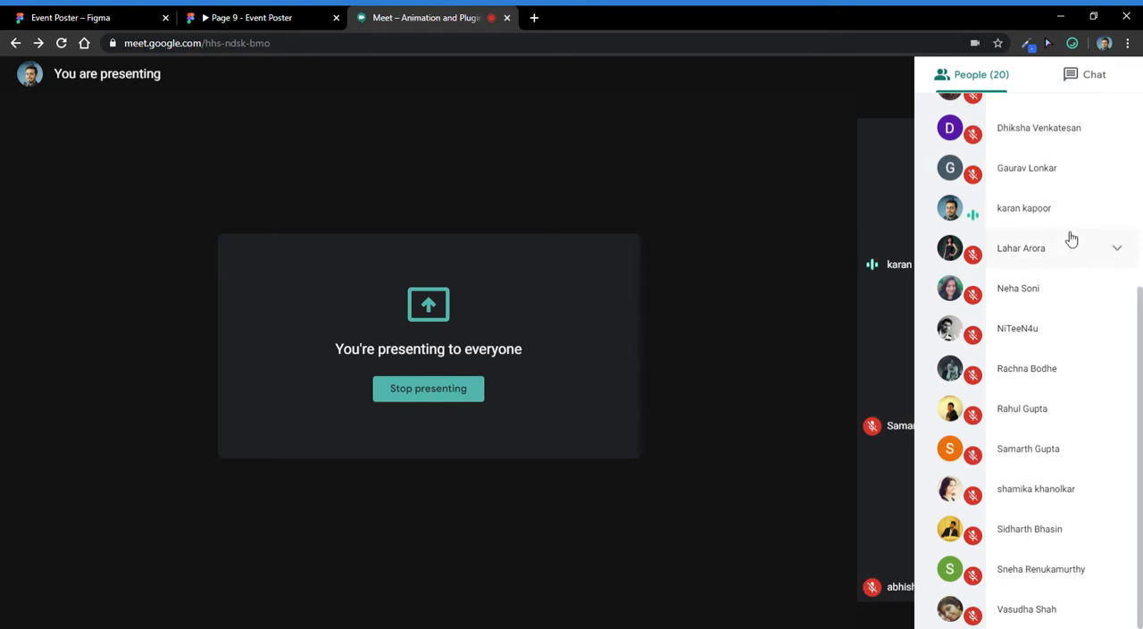
scroll(1050, 208, up, 4)
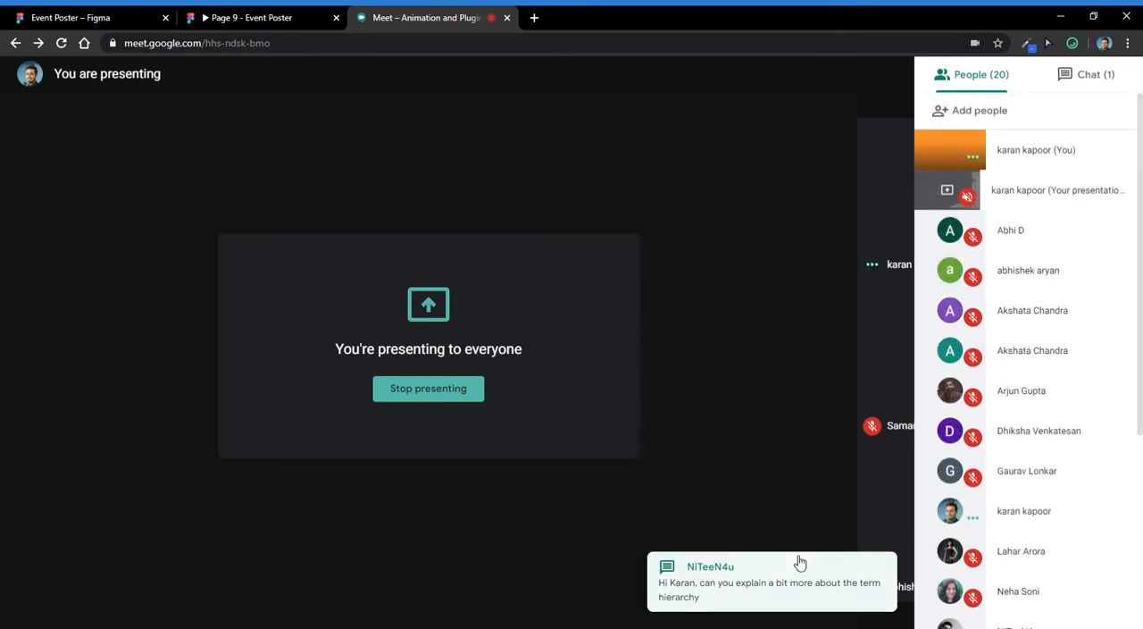
click(843, 574)
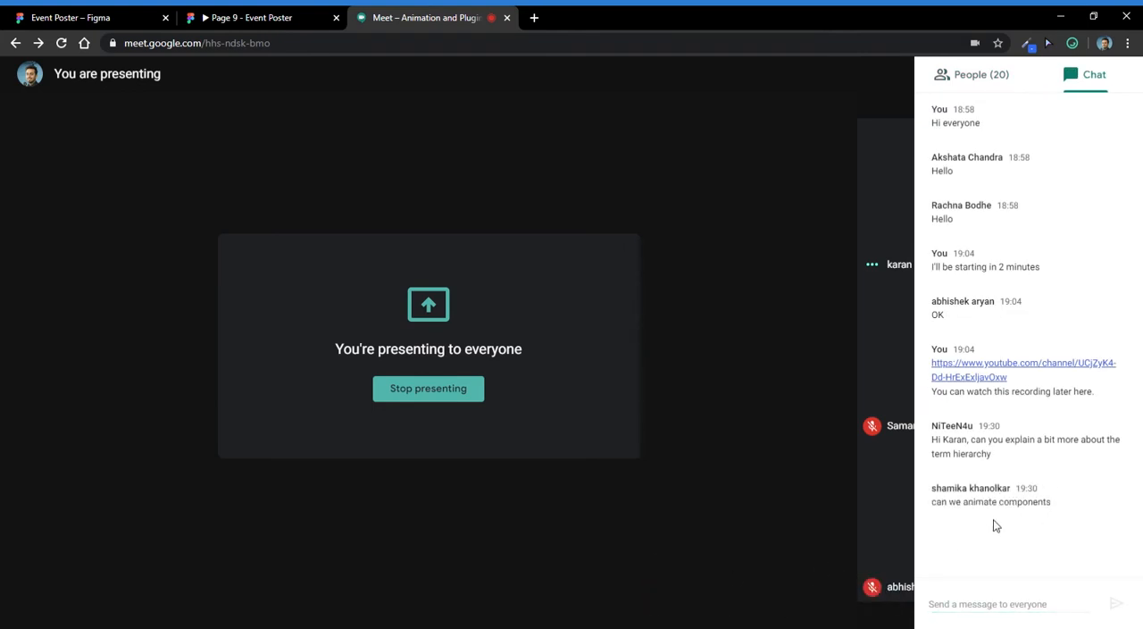
click(1014, 608)
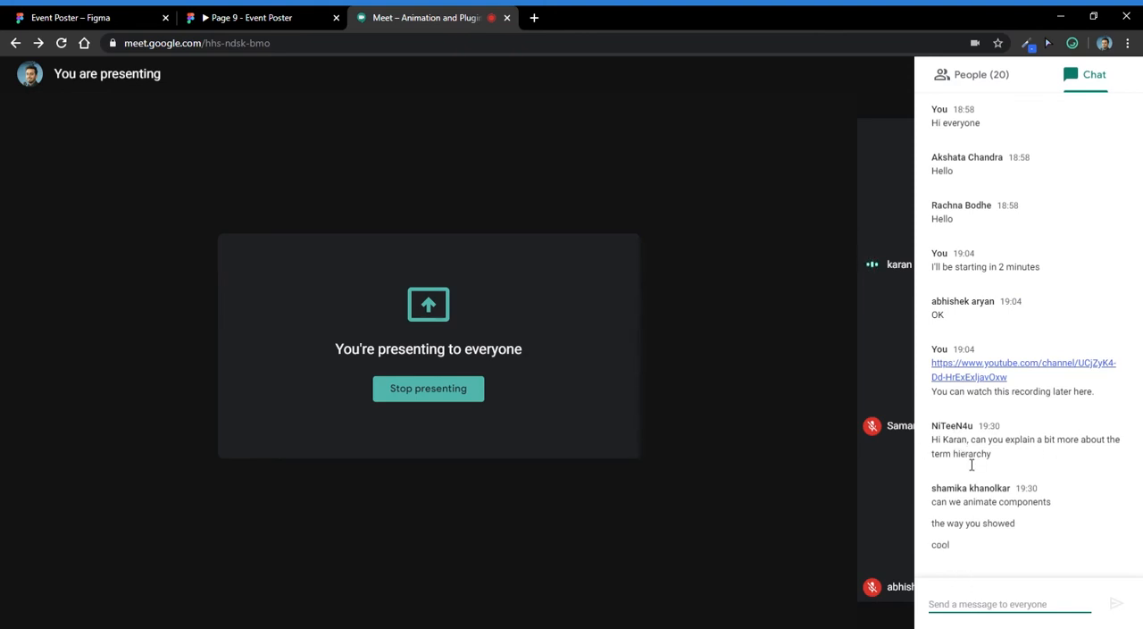
- Switch back to the Event Poster file in Figma and step through the fifth frame's circle layers from Pink Bottom to Pink Top
click(161, 14)
scroll(343, 302, up, 2)
drag(276, 321, 559, 234)
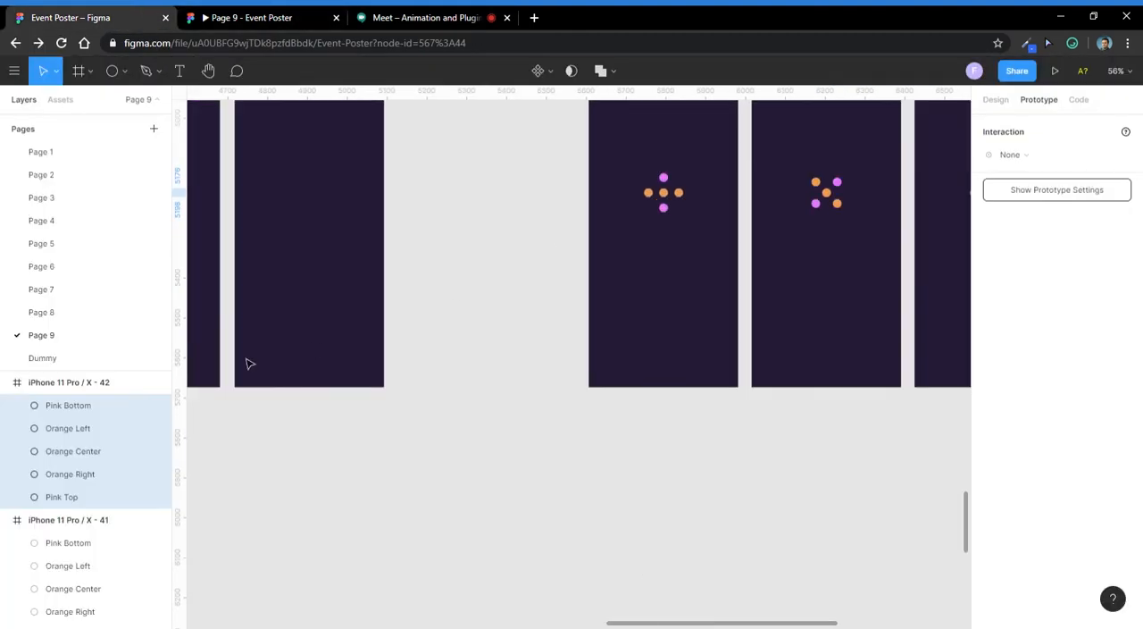
click(427, 428)
click(89, 406)
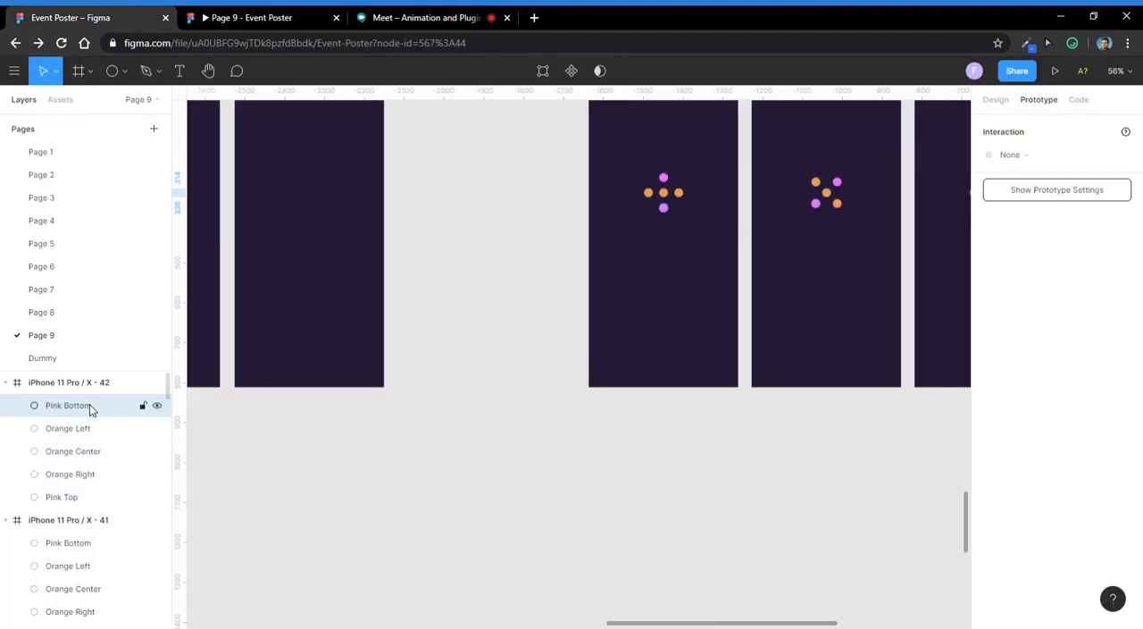
click(96, 438)
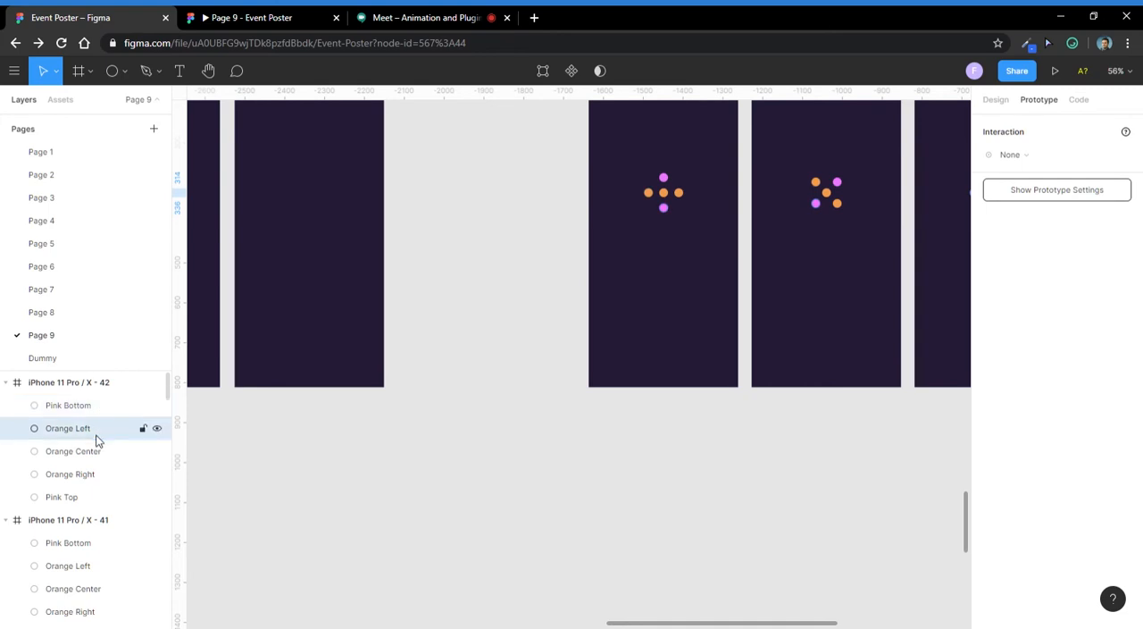
click(79, 457)
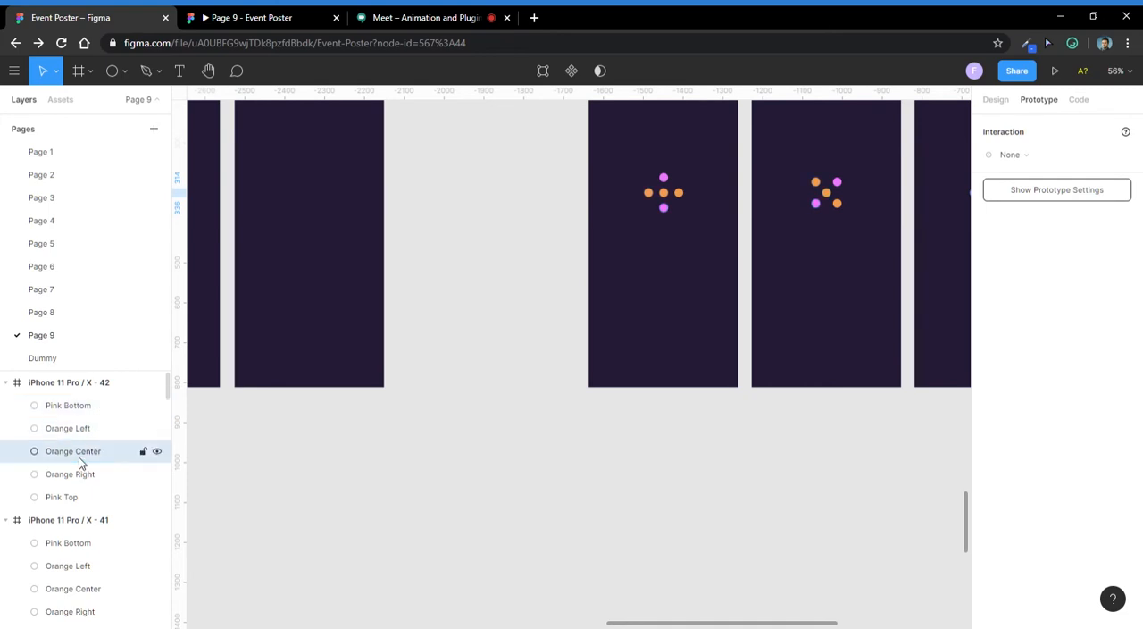
click(83, 474)
click(81, 495)
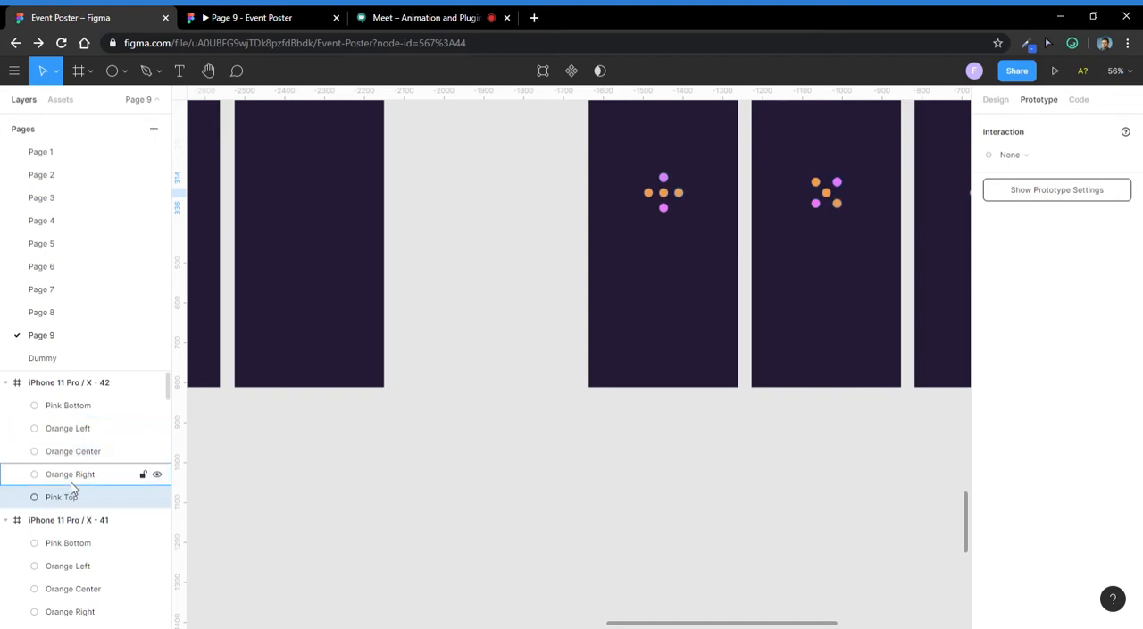
- Try moving the Pink Top layer above Orange Right in the fifth frame's layer order, undo the move and clear the selection
drag(68, 502, 65, 465)
key(ctrl+z)
click(377, 463)
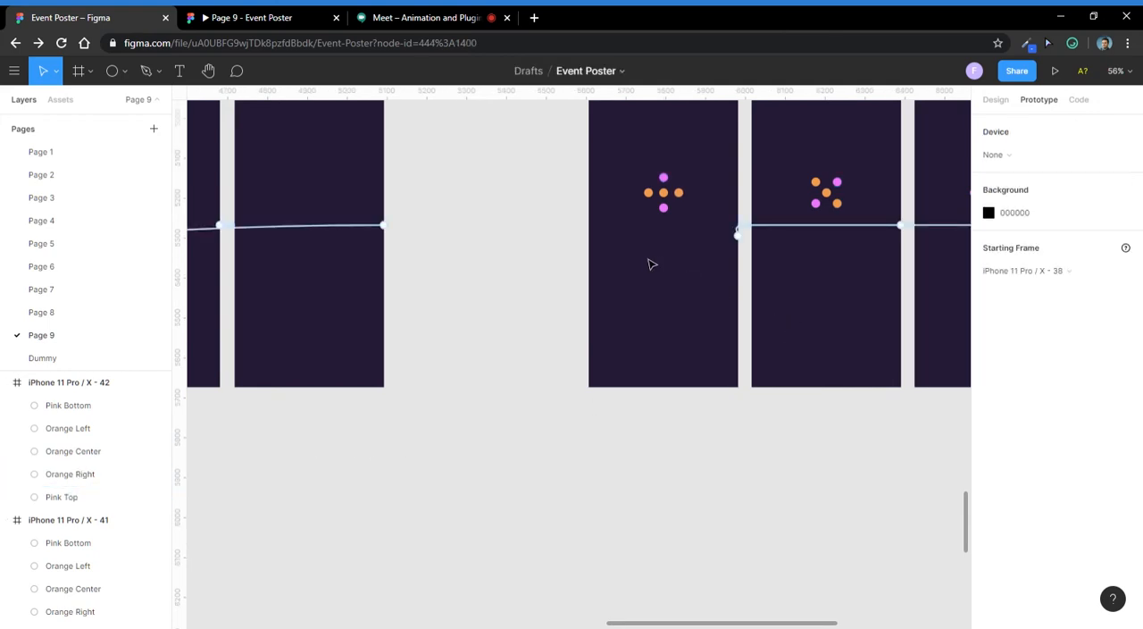
- Inspect the prototype interactions of the upper and lower Welcome Card instances in the first card frame of the Smart Animate row
scroll(457, 424, down, 3)
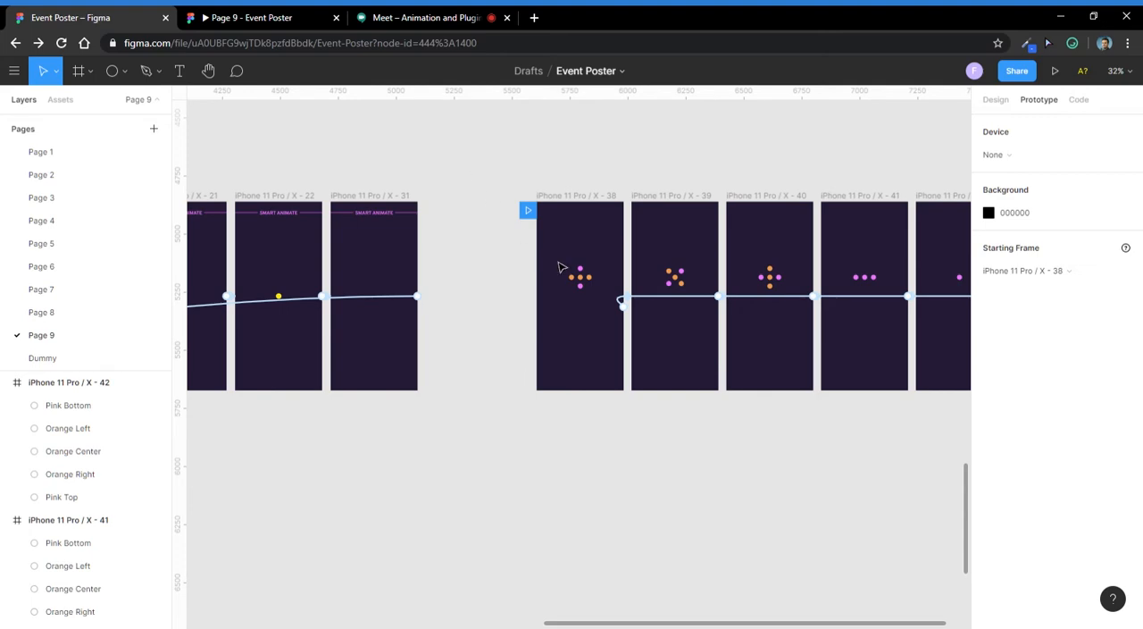
drag(381, 475, 703, 220)
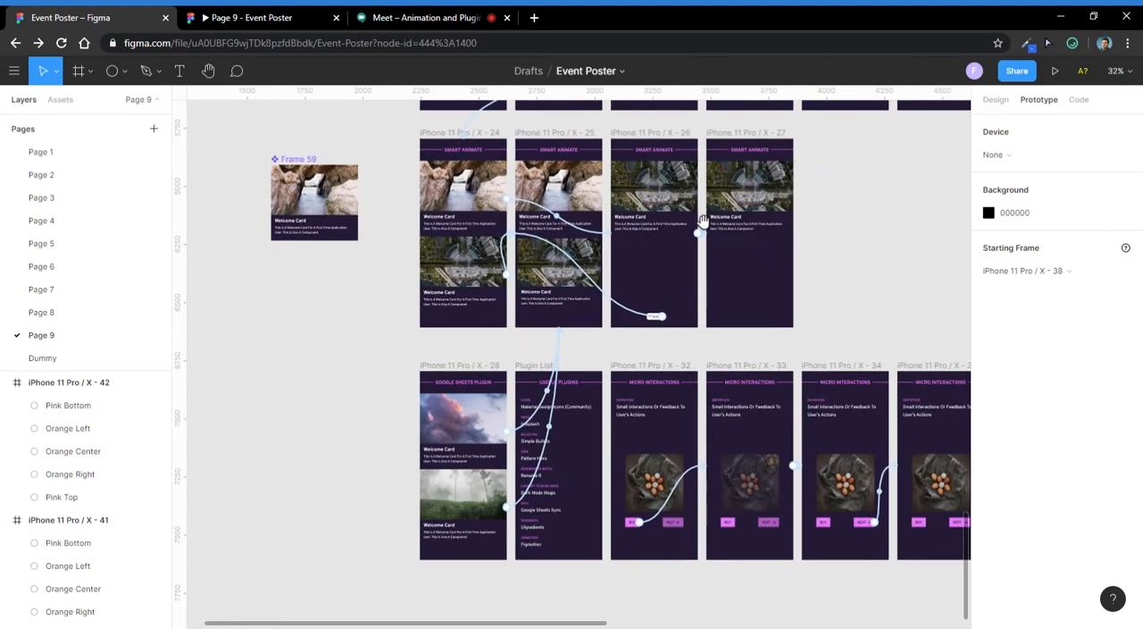
scroll(491, 198, up, 5)
click(433, 194)
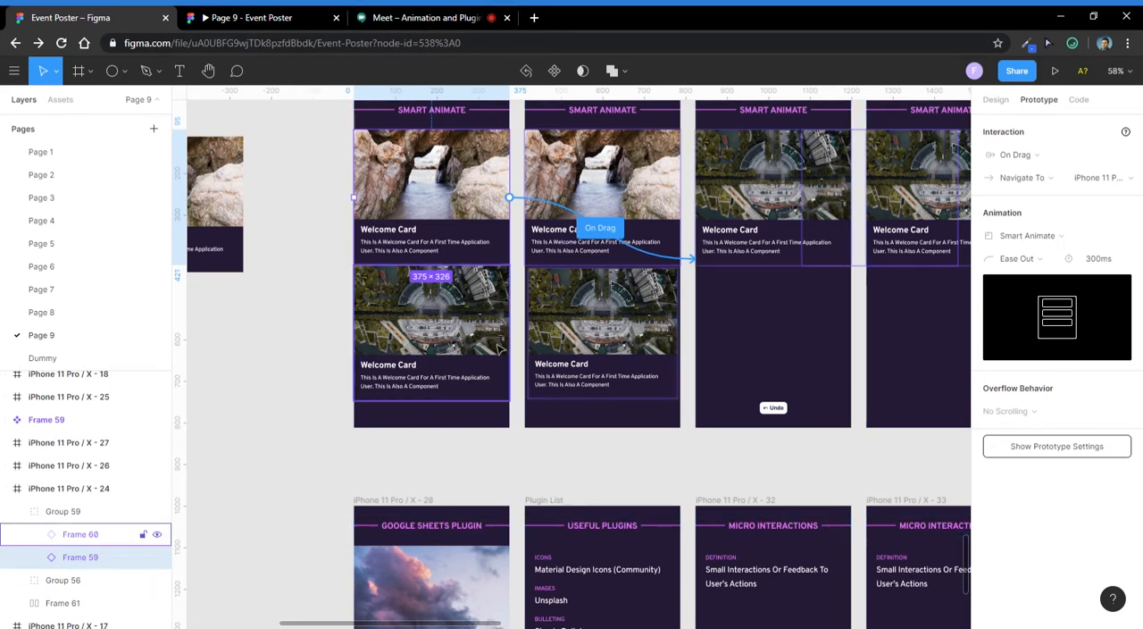
click(474, 314)
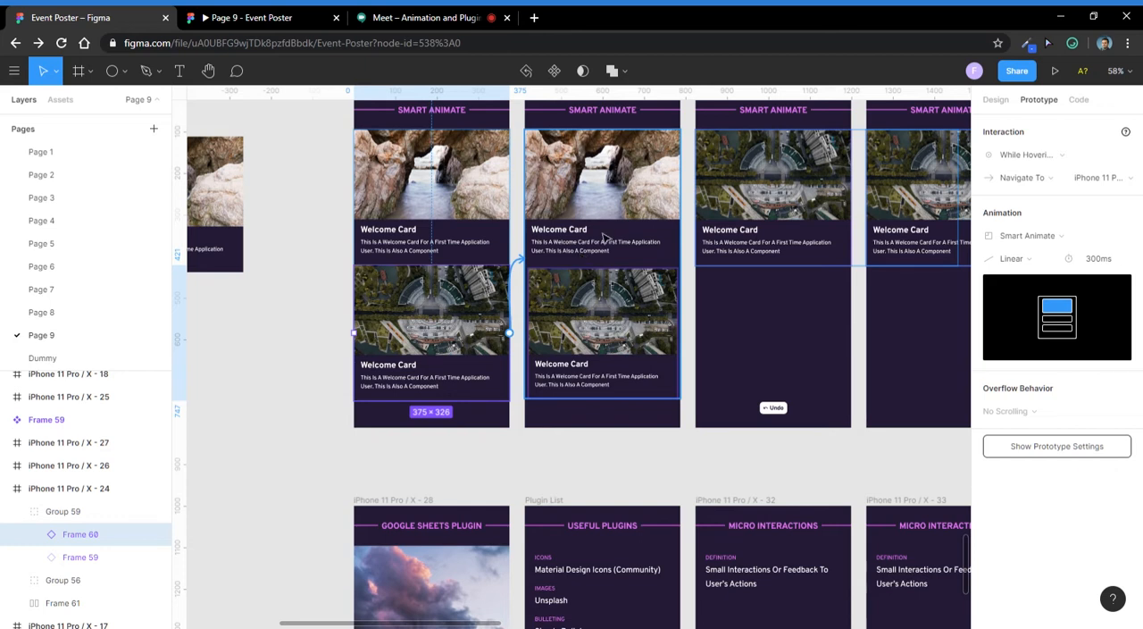
- Recheck the attendees' questions in the Google Meet chat, glance at the prototype preview and return to the Event Poster file with the card deselected
click(454, 15)
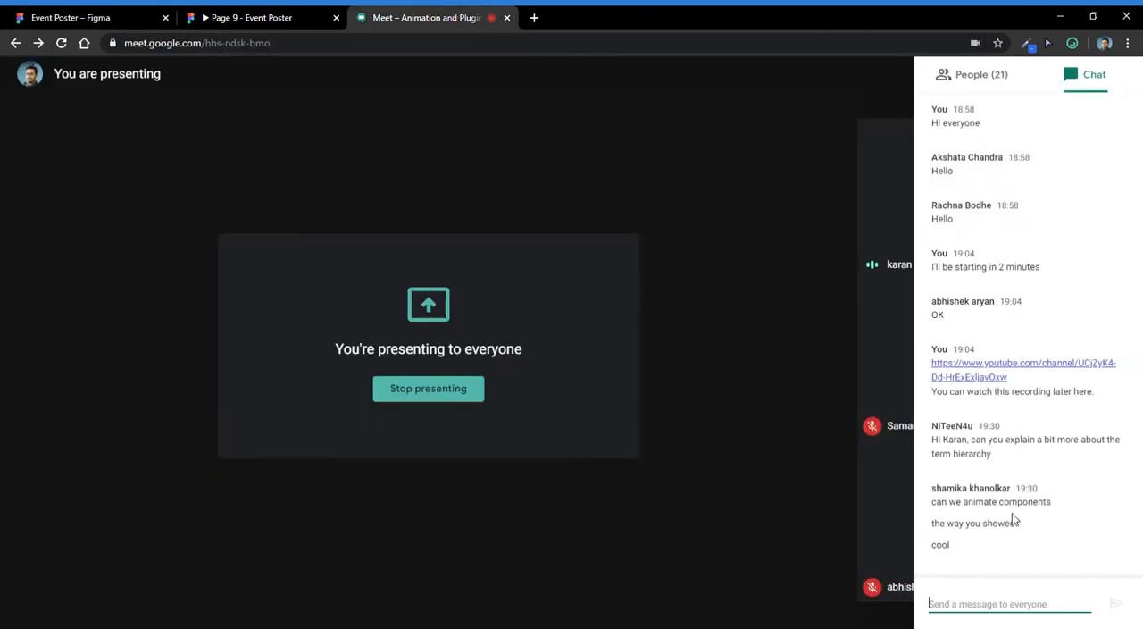
click(307, 17)
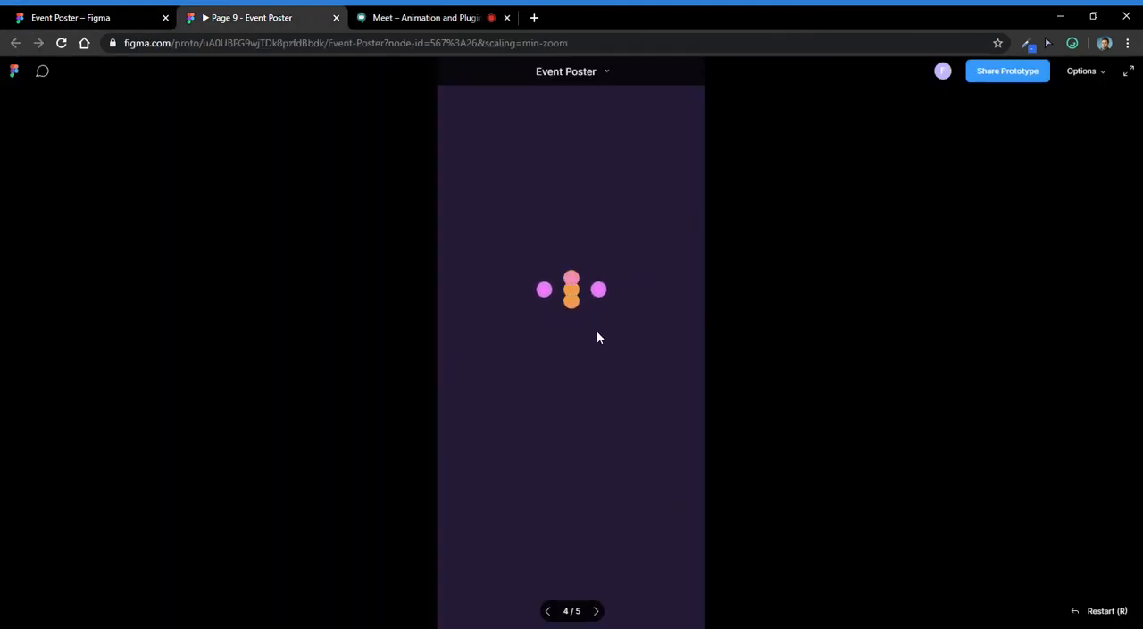
click(89, 15)
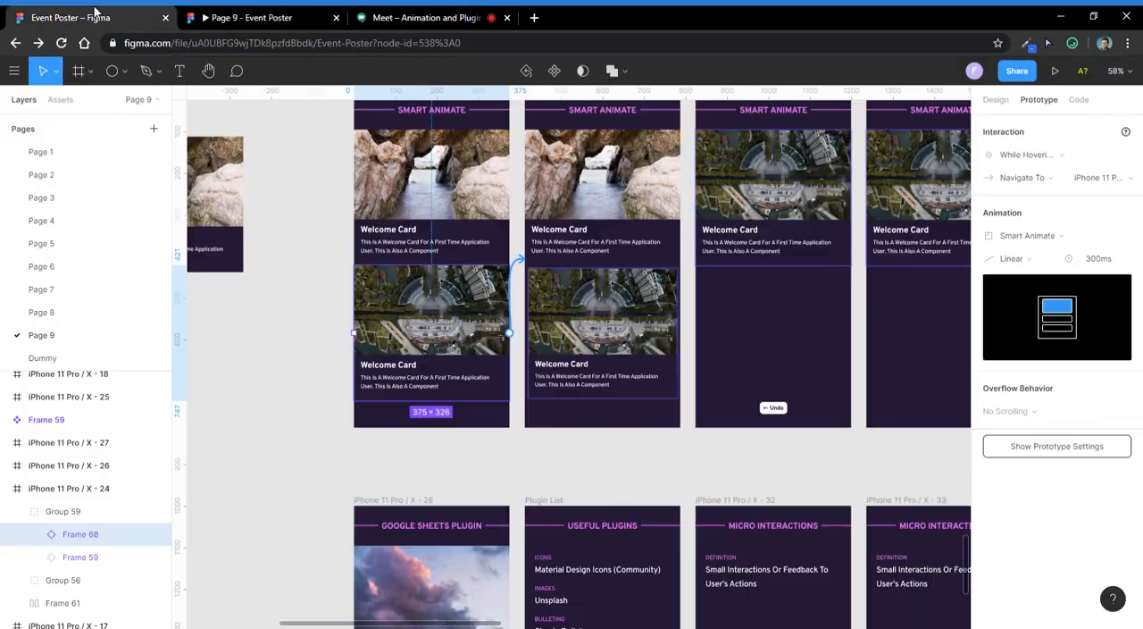
scroll(453, 266, down, 5)
scroll(446, 234, up, 3)
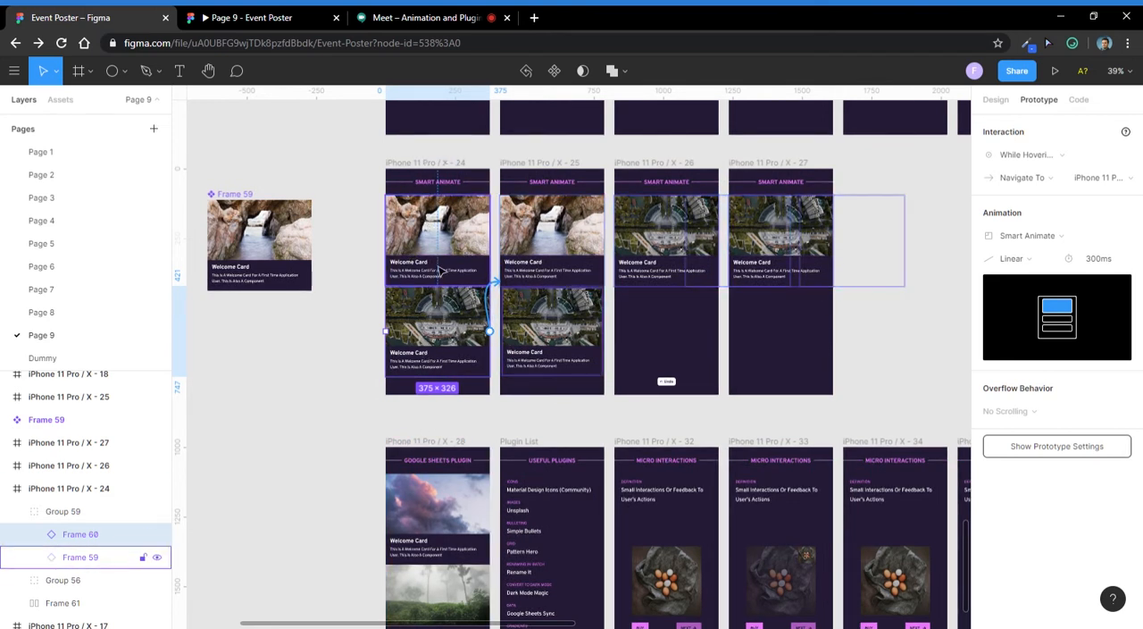
click(551, 417)
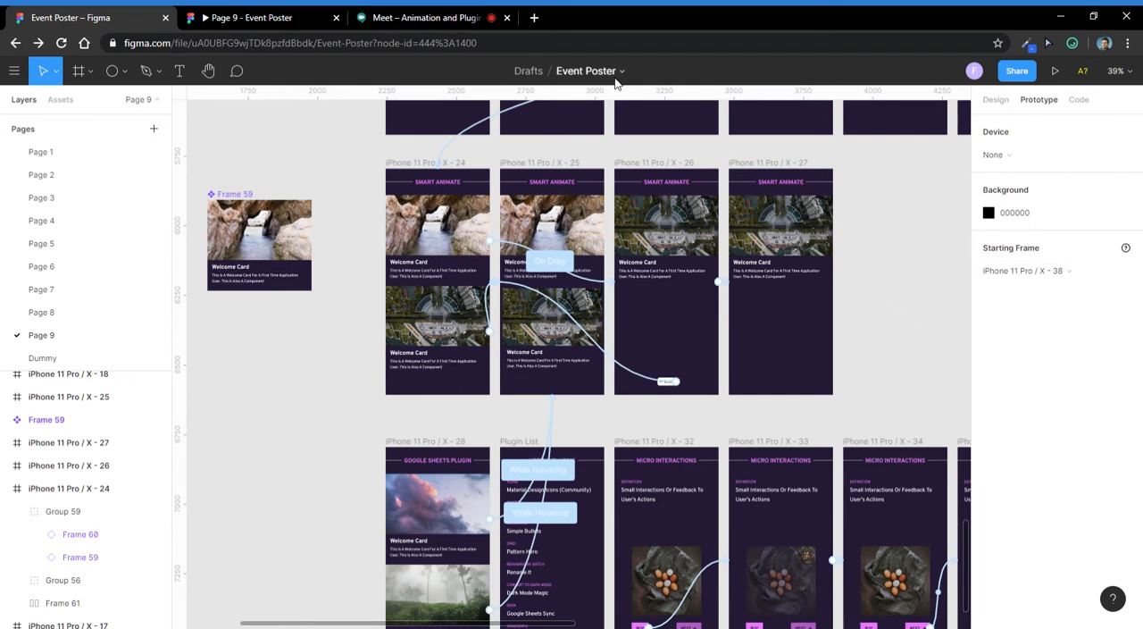
click(397, 15)
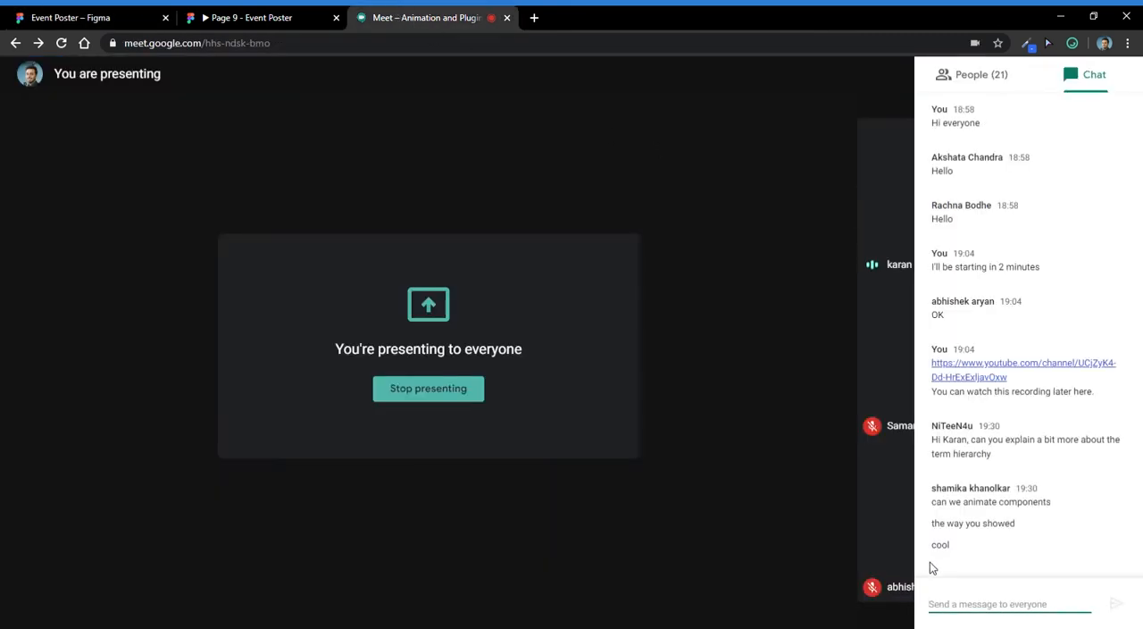
click(110, 13)
- Add an iPhone 11 Pro / X frame and place it directly below the first dot-pattern frame
scroll(348, 225, down, 3)
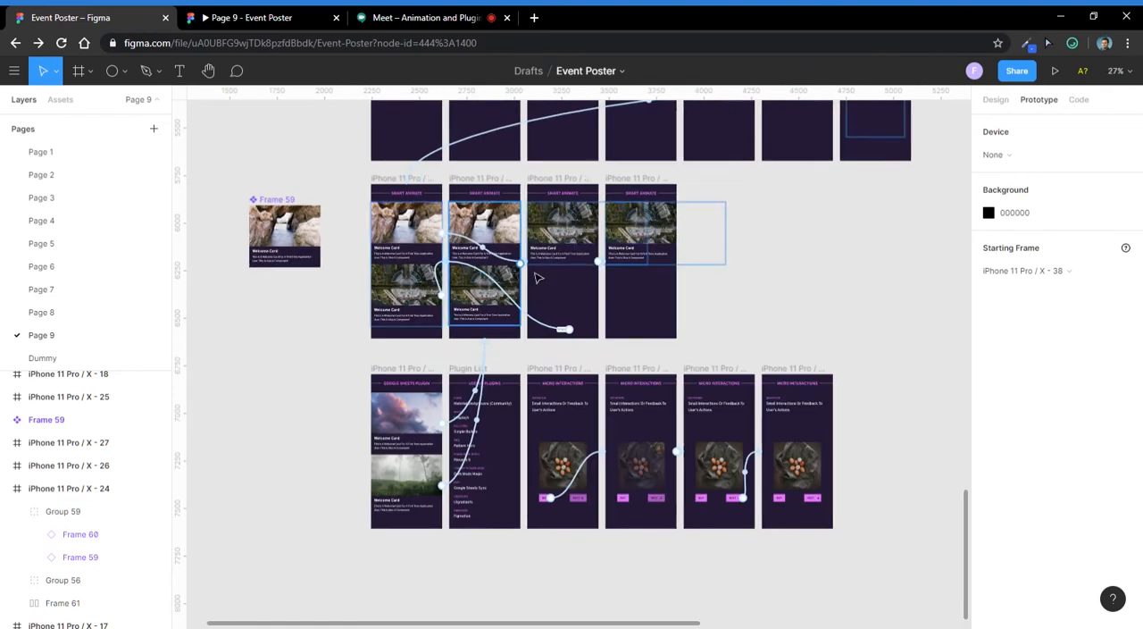
drag(780, 295, 581, 400)
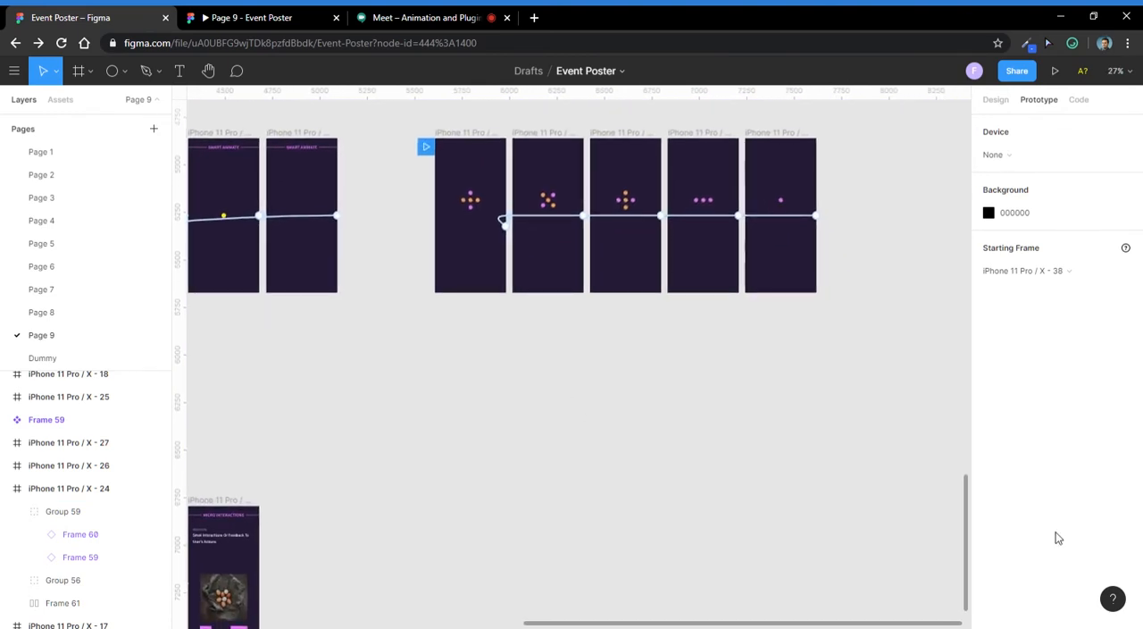
click(80, 72)
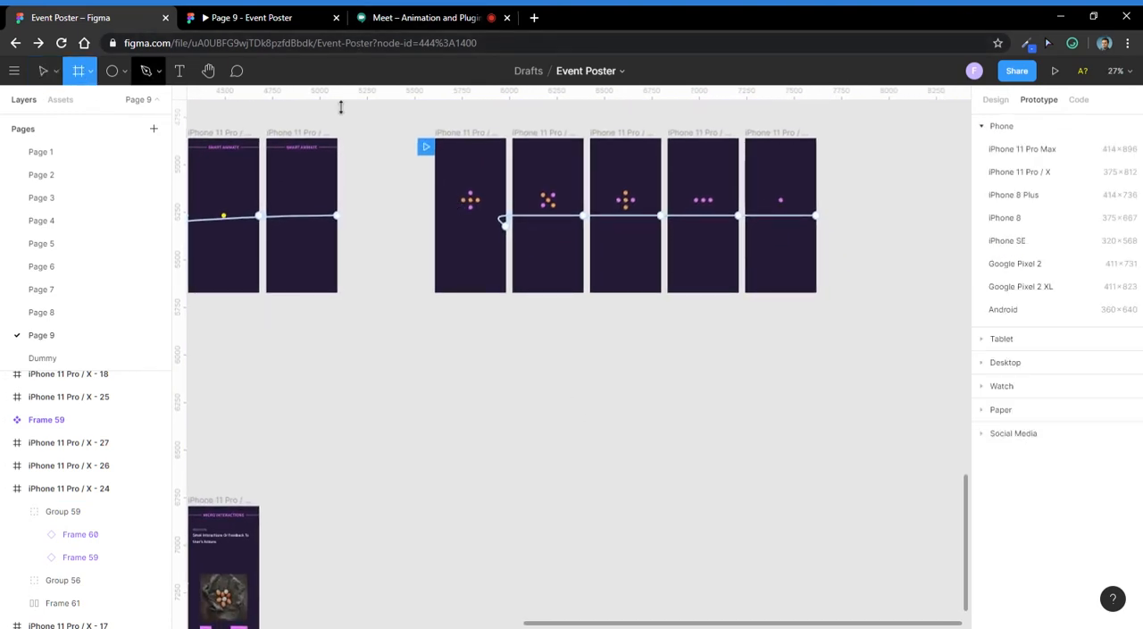
click(1025, 181)
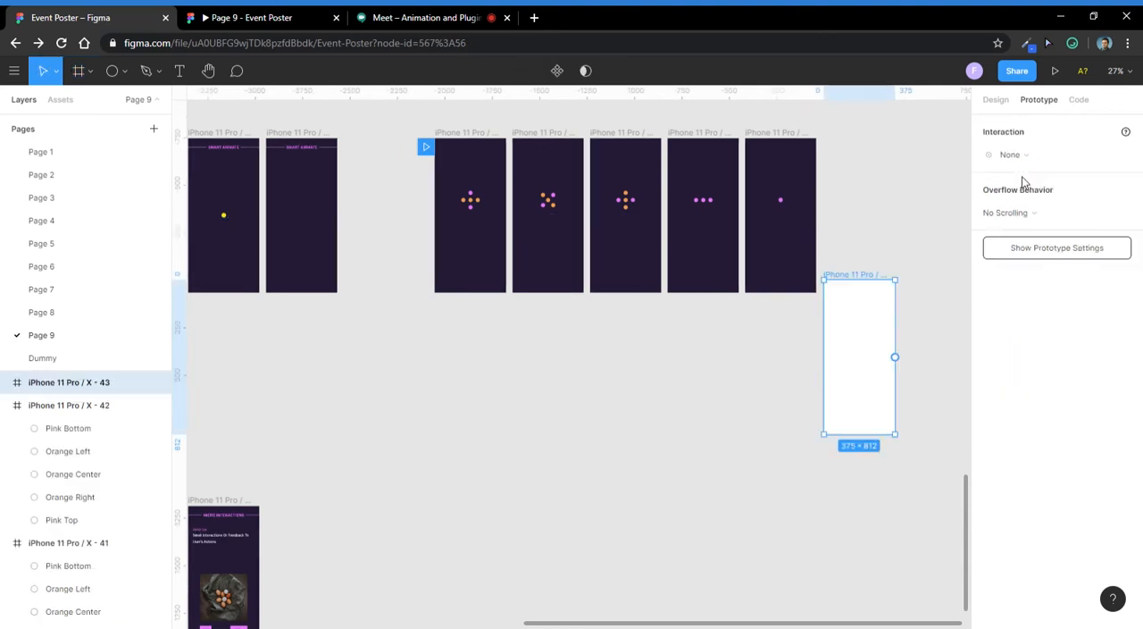
drag(866, 277, 479, 315)
- Fill the new frame with the dark purple 221C35 sampled from the dot-pattern frame above it
click(999, 97)
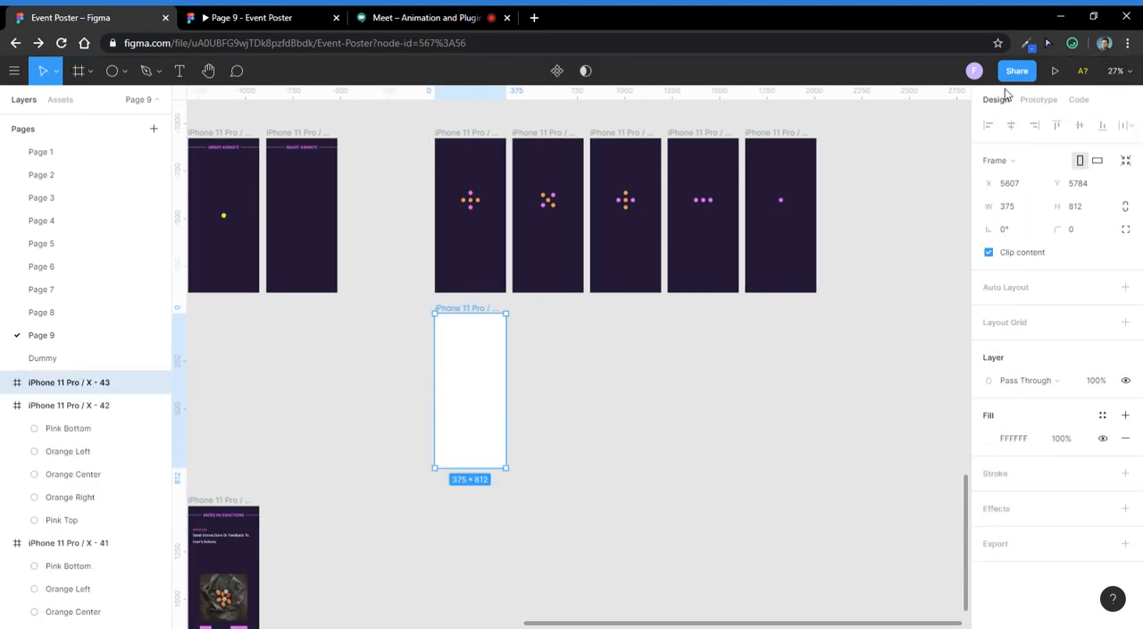
key(i)
click(544, 288)
- Draw a full-width rectangle near the top of the new frame at Y 83 and size it to 375 × 250
scroll(543, 304, up, 10)
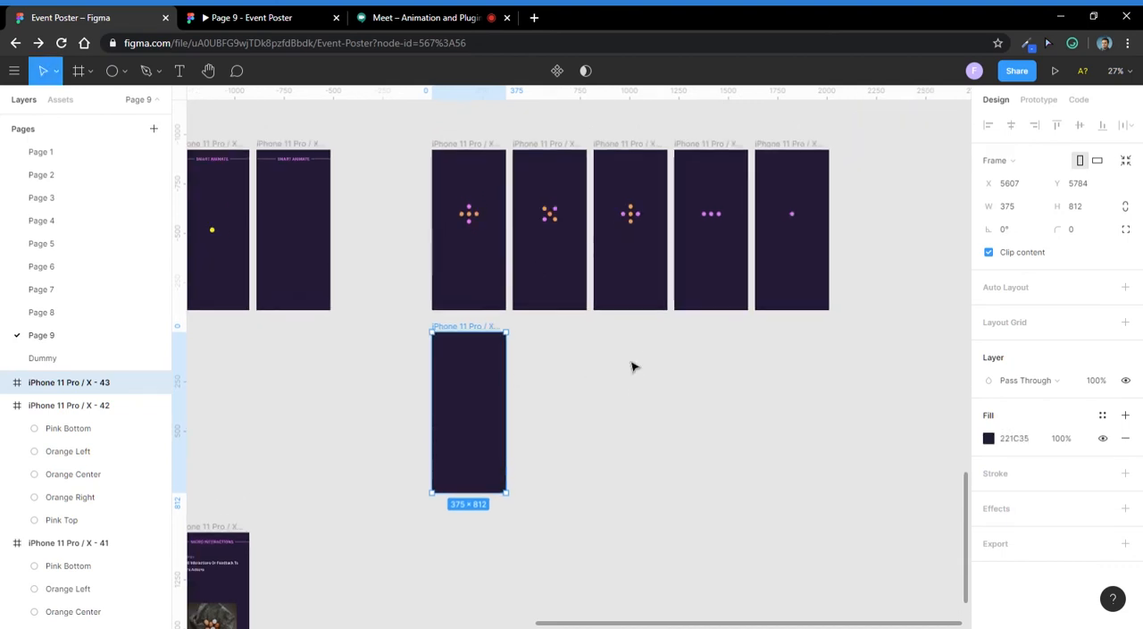
drag(700, 273, 648, 278)
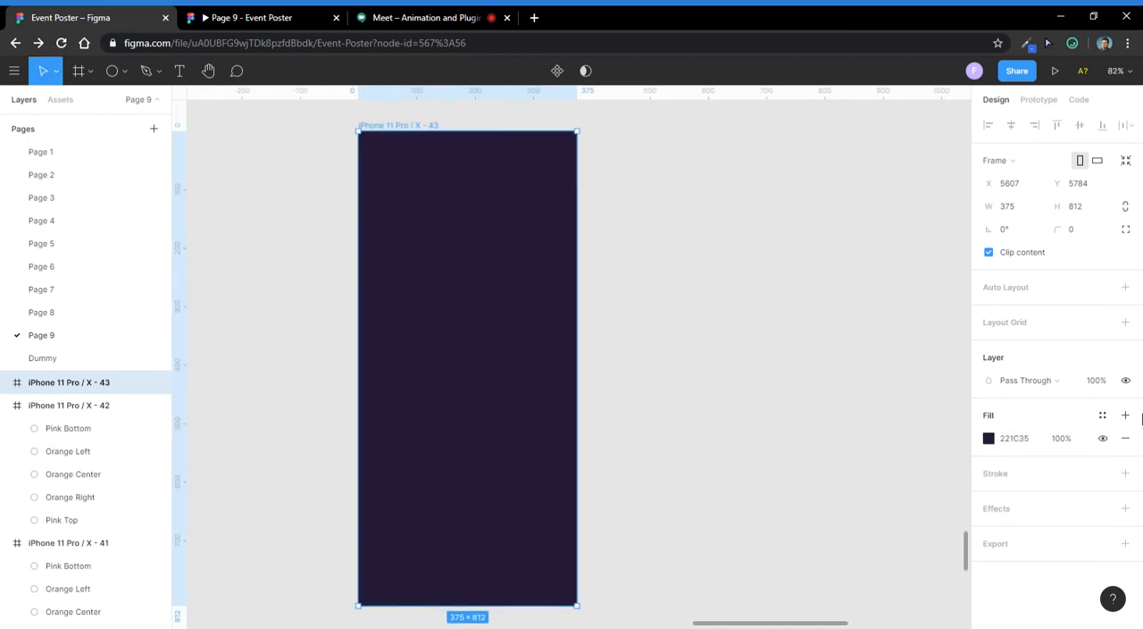
key(r)
mouse_move(365, 191)
mouse_down()
mouse_move(468, 302)
mouse_move(578, 309)
mouse_move(585, 332)
mouse_up()
key(alt)
key(ctrl+Down)
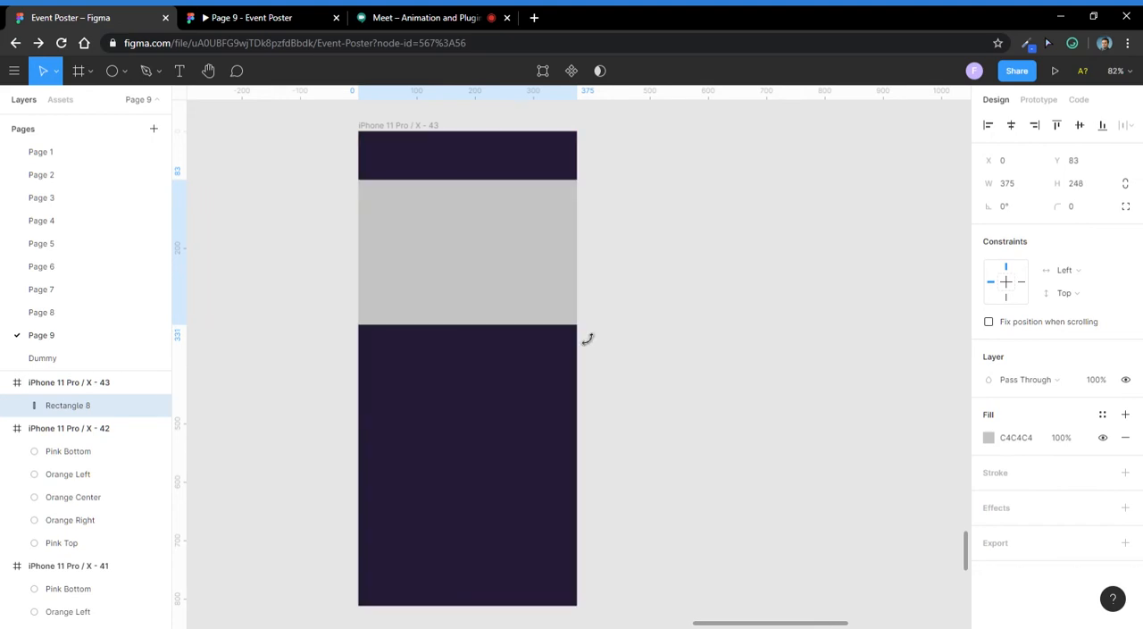
key(ctrl+Down)
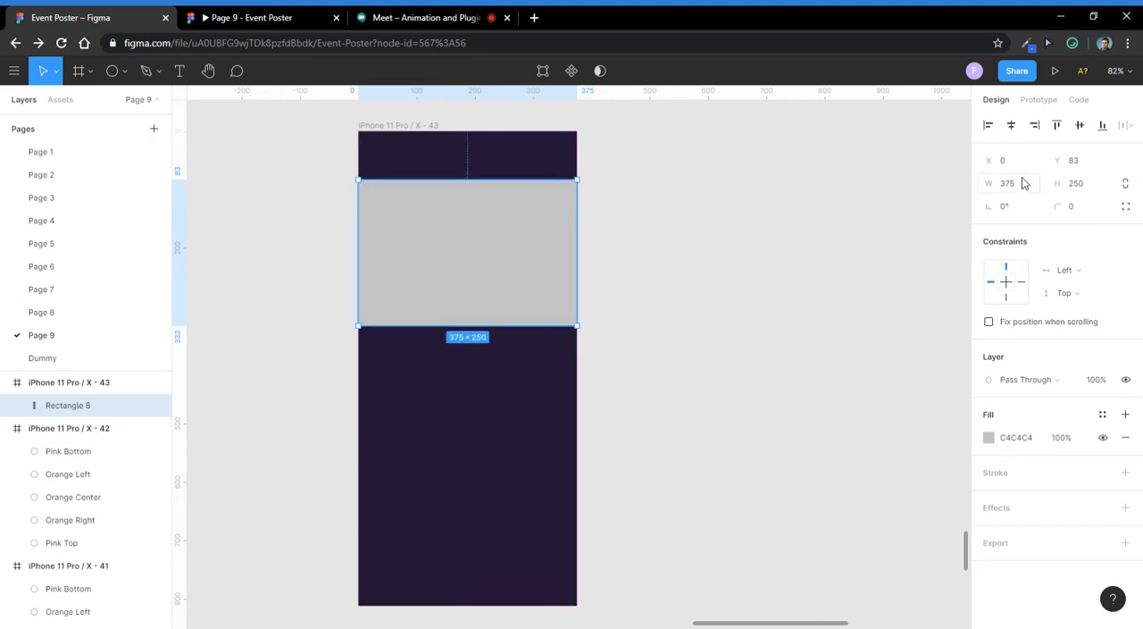
- Check the Google Meet chat, return to the Event Poster file and select the grey rectangle in the new frame
click(451, 13)
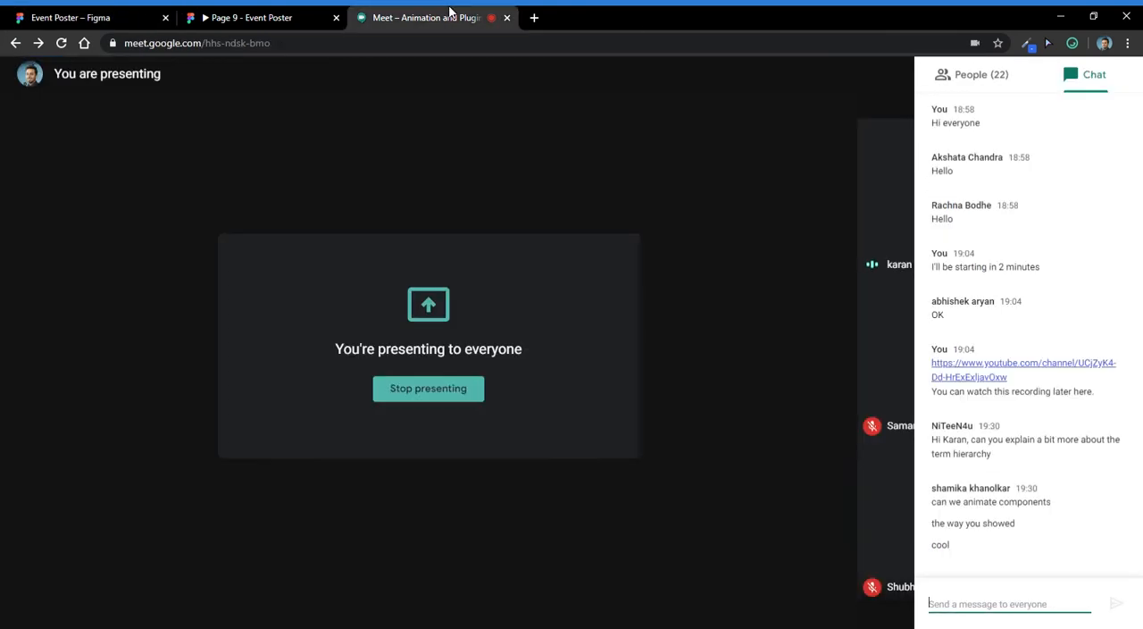
click(92, 16)
scroll(488, 366, up, 3)
click(527, 483)
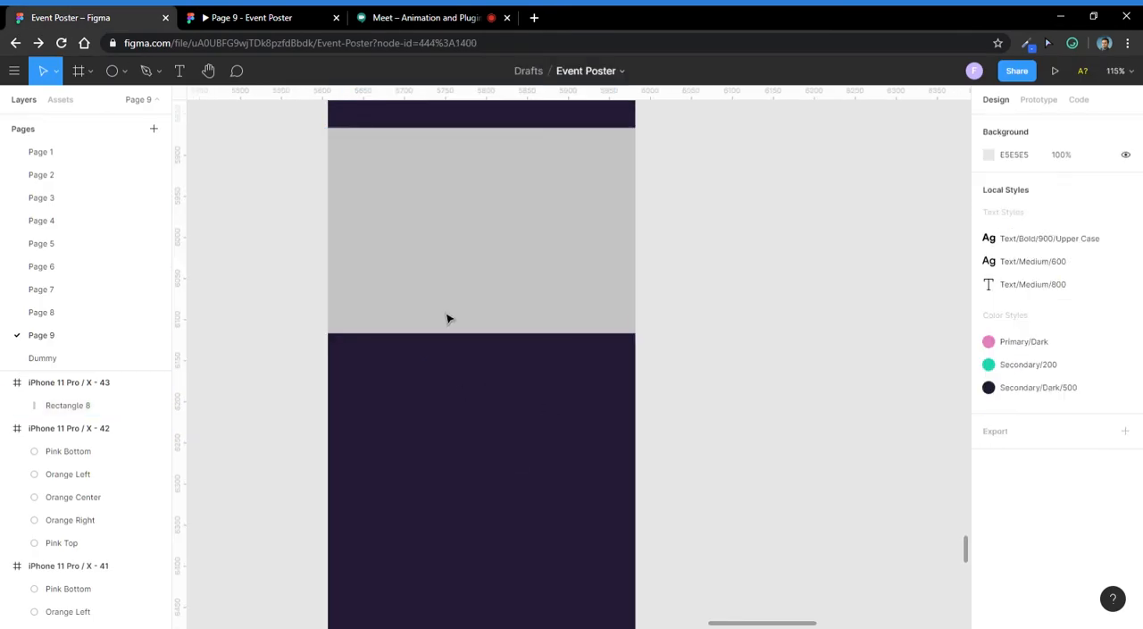
click(447, 314)
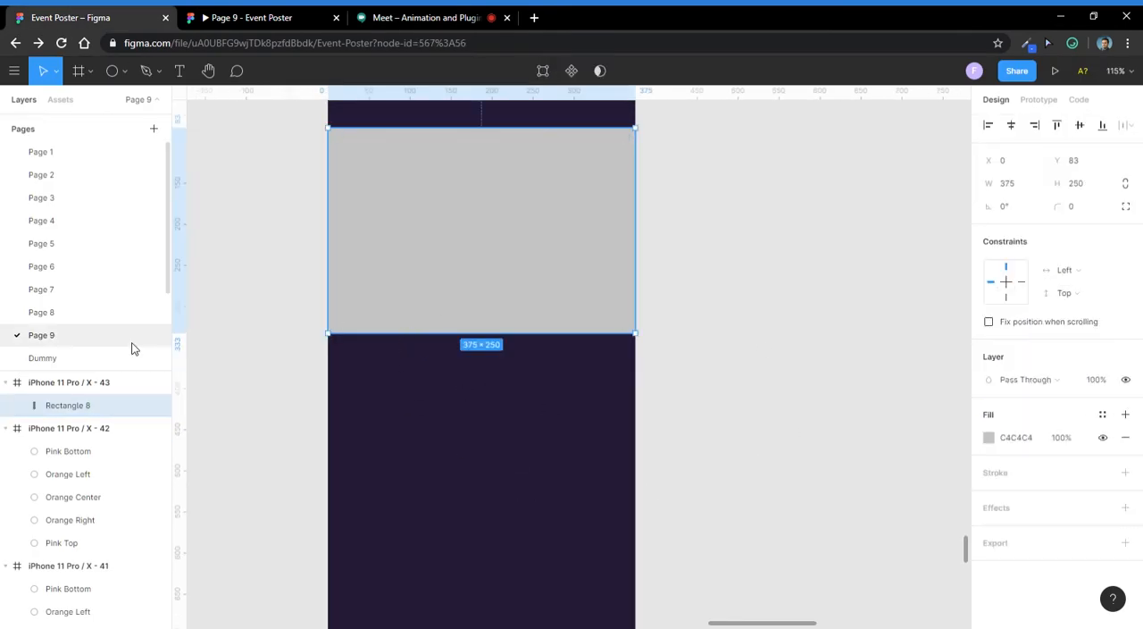
- Add the text "Title" below the grey rectangle and colour it white, FFFFFF
key(t)
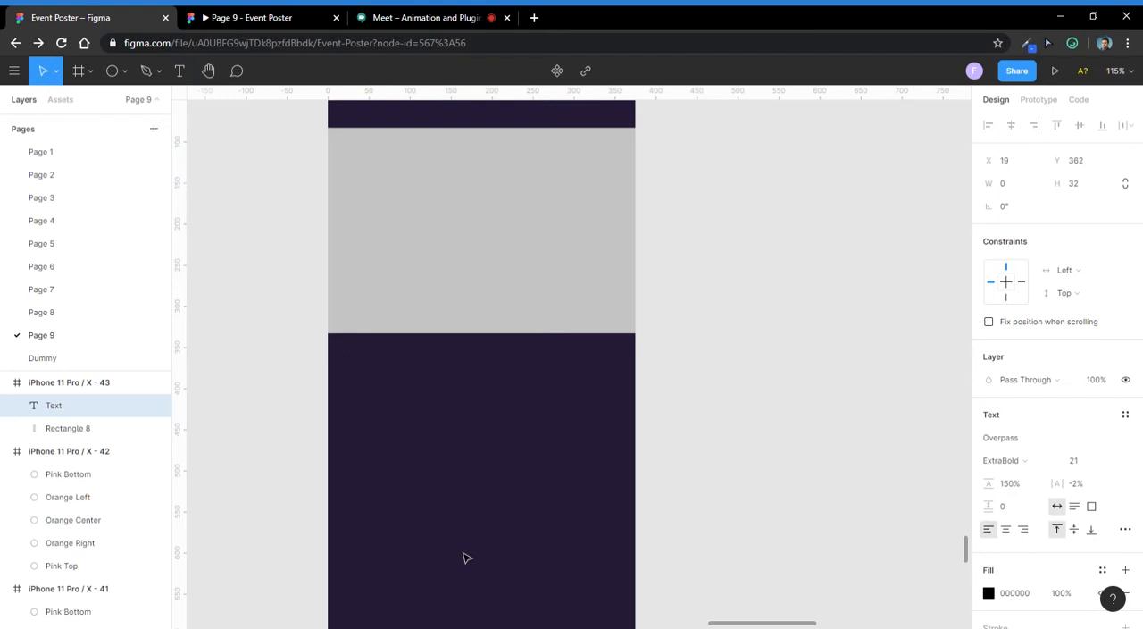
key(Escape)
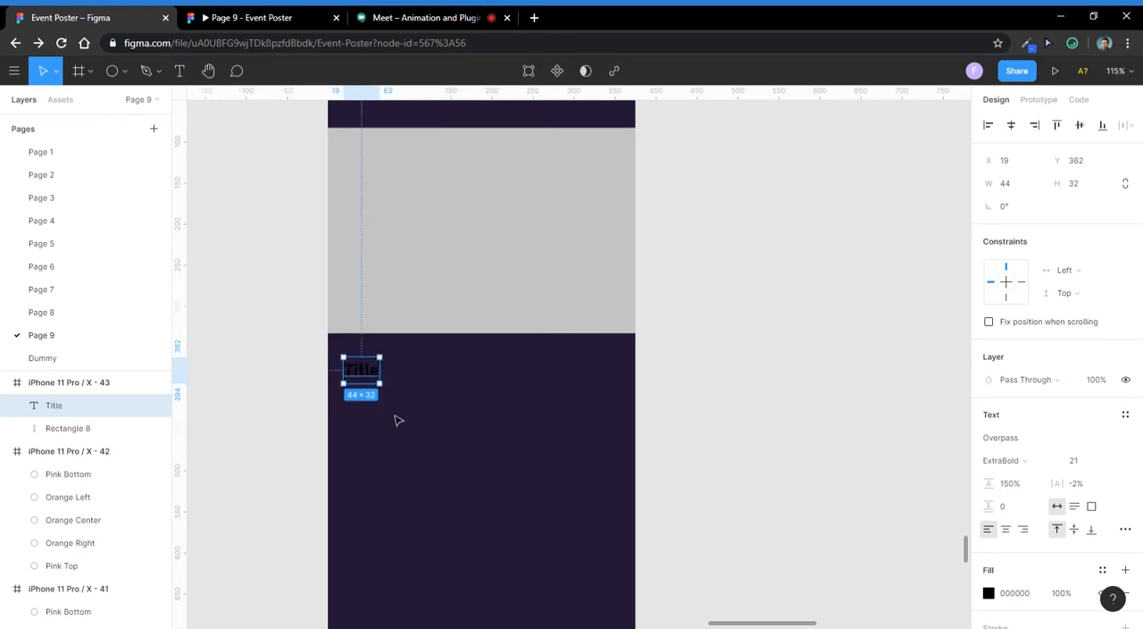
click(988, 595)
drag(919, 434, 709, 194)
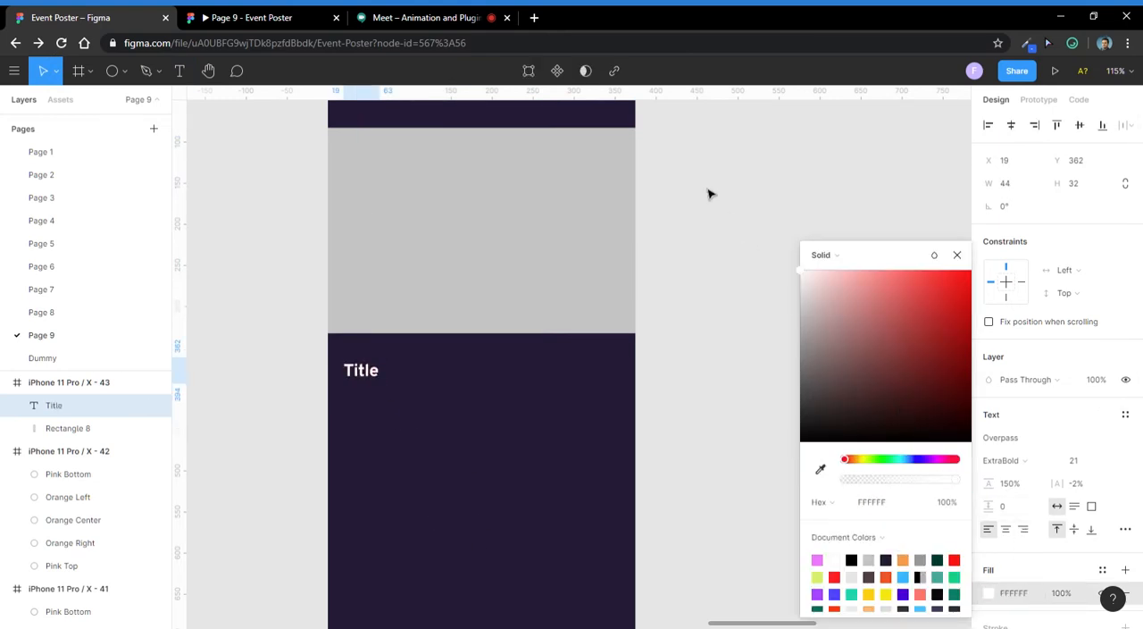
click(709, 194)
- Duplicate the Title text just below itself and change the copy's wording to "Subtitle"
scroll(397, 321, up, 2)
alt+drag(375, 394, 383, 447)
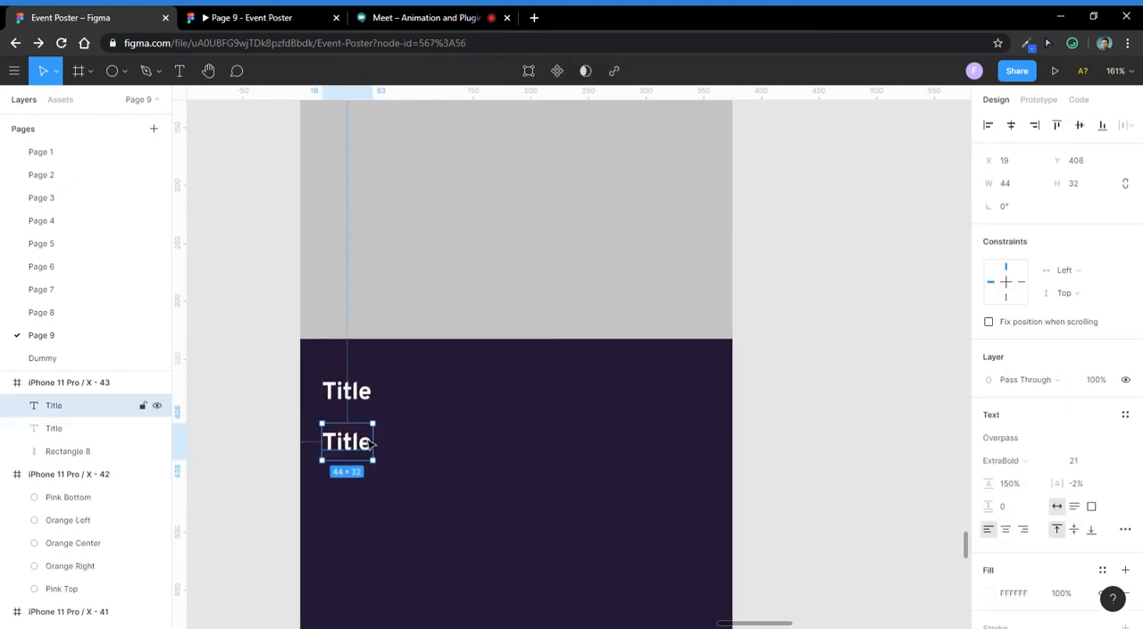
double_click(370, 444)
text(Subtutl)
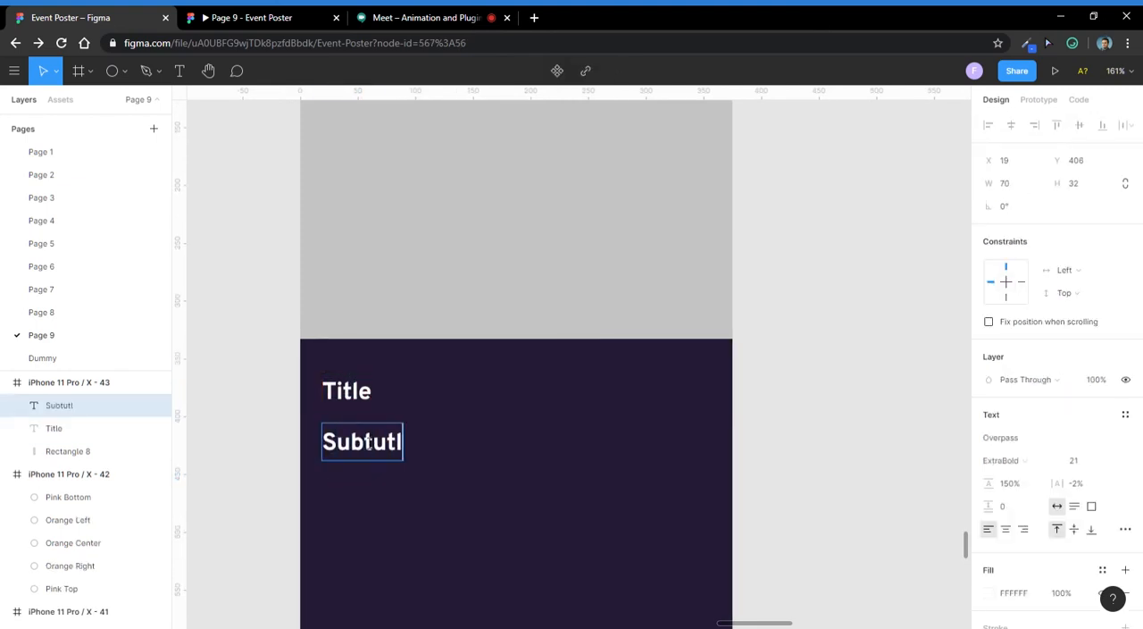
key(BackSpace)
key(BackSpace)
key(BackSpace)
text(itle)
key(Escape)
- Copy the "Small Interactions Or Feedback To User's Actions" text from the last Micro Interactions frame
scroll(370, 444, down, 10)
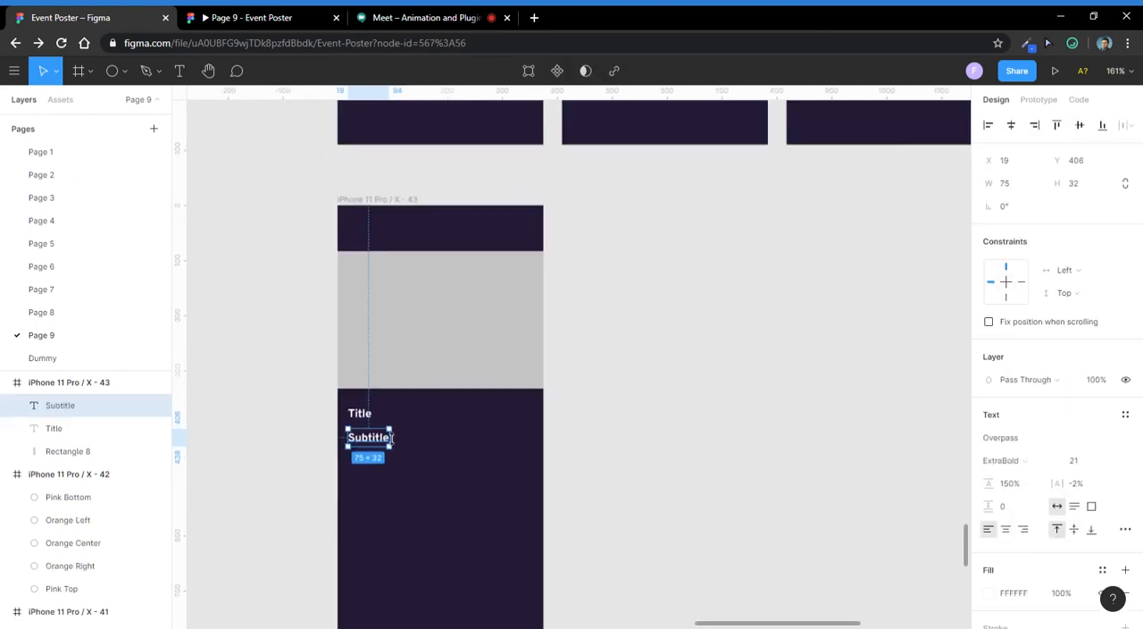
drag(375, 429, 637, 203)
scroll(538, 256, up, 5)
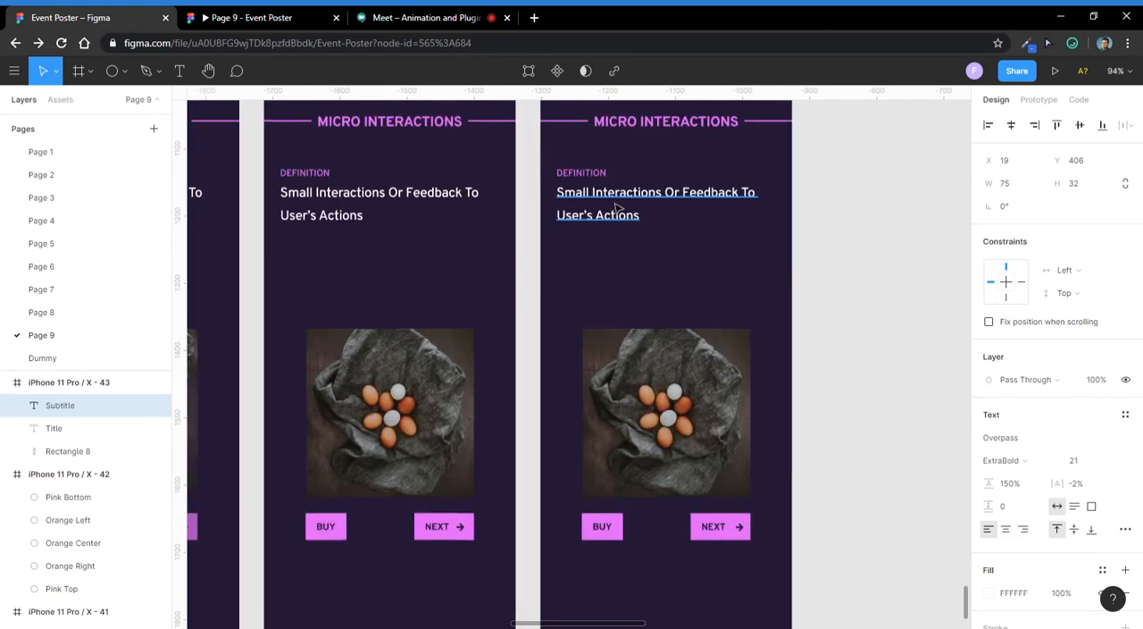
ctrl+click(618, 207)
double_click(618, 207)
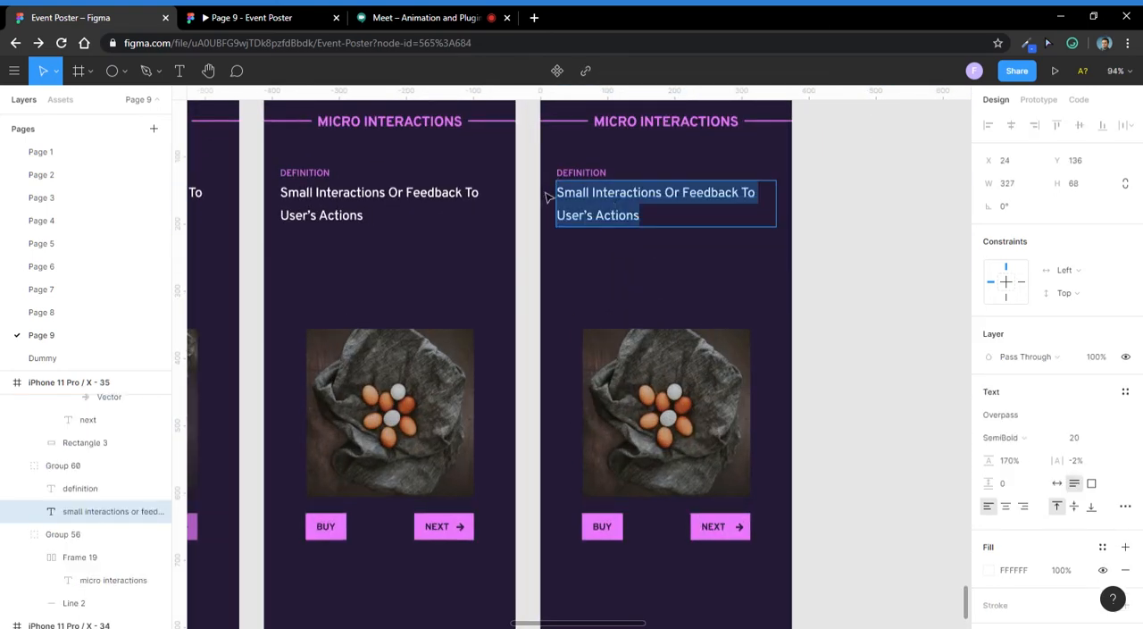
key(Escape)
- Replace the Subtitle text in the new frame with the copied Micro Interactions definition text
scroll(547, 243, down, 2)
drag(798, 183, 334, 373)
drag(870, 158, 519, 443)
scroll(382, 334, up, 4)
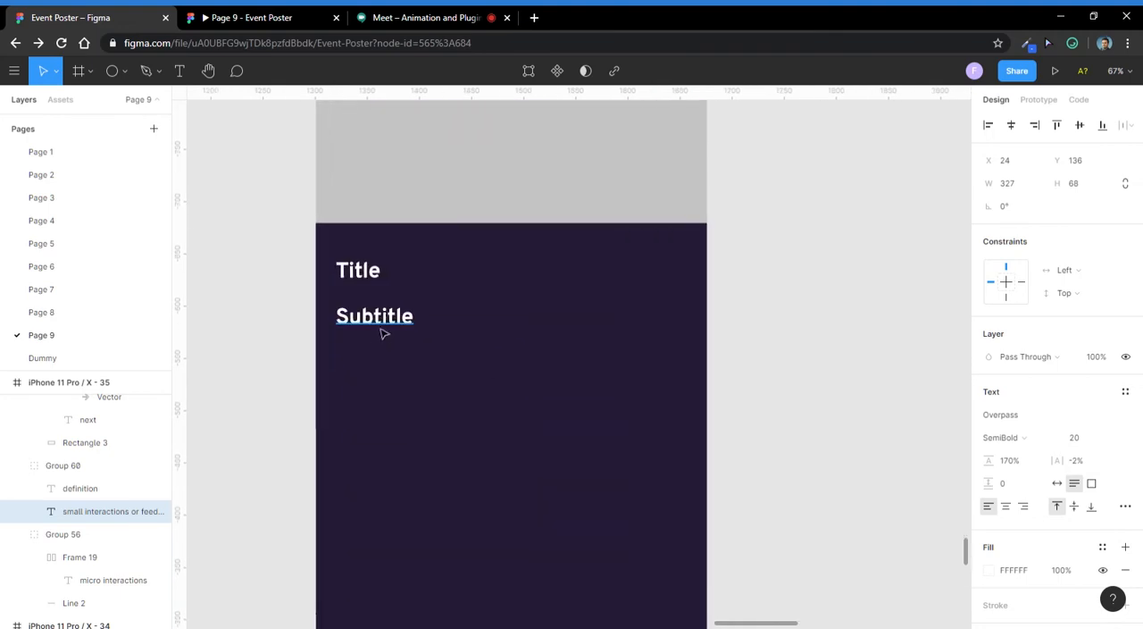
click(382, 333)
key(ctrl+shift+r)
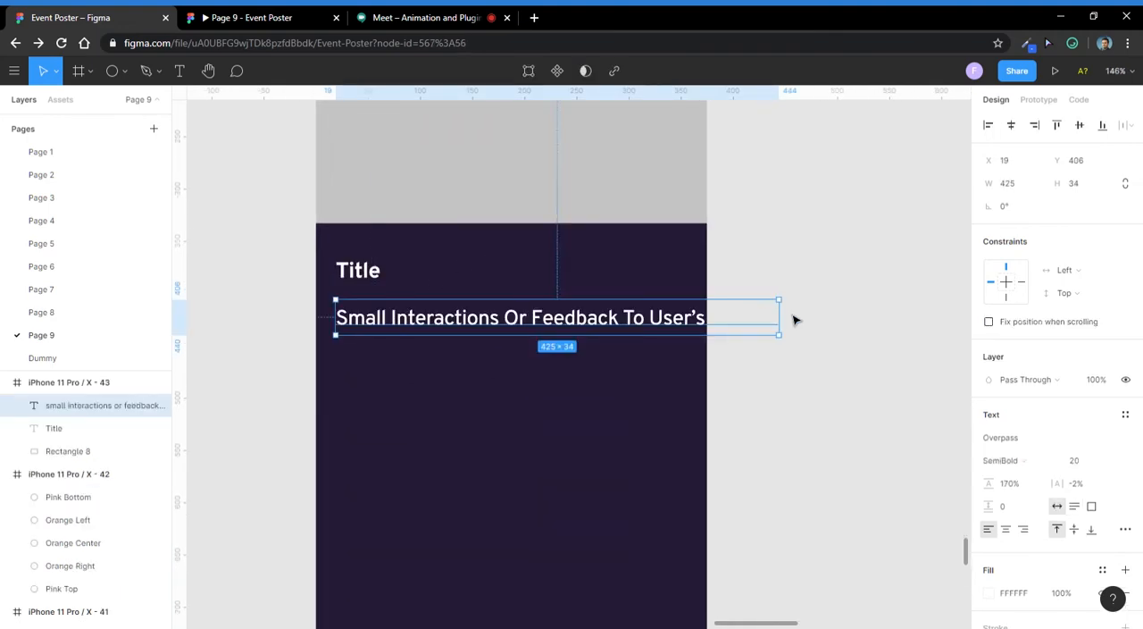
- Narrow the pasted description to a 330-wide box wrapping onto two lines and move it to X 16
drag(792, 329, 689, 328)
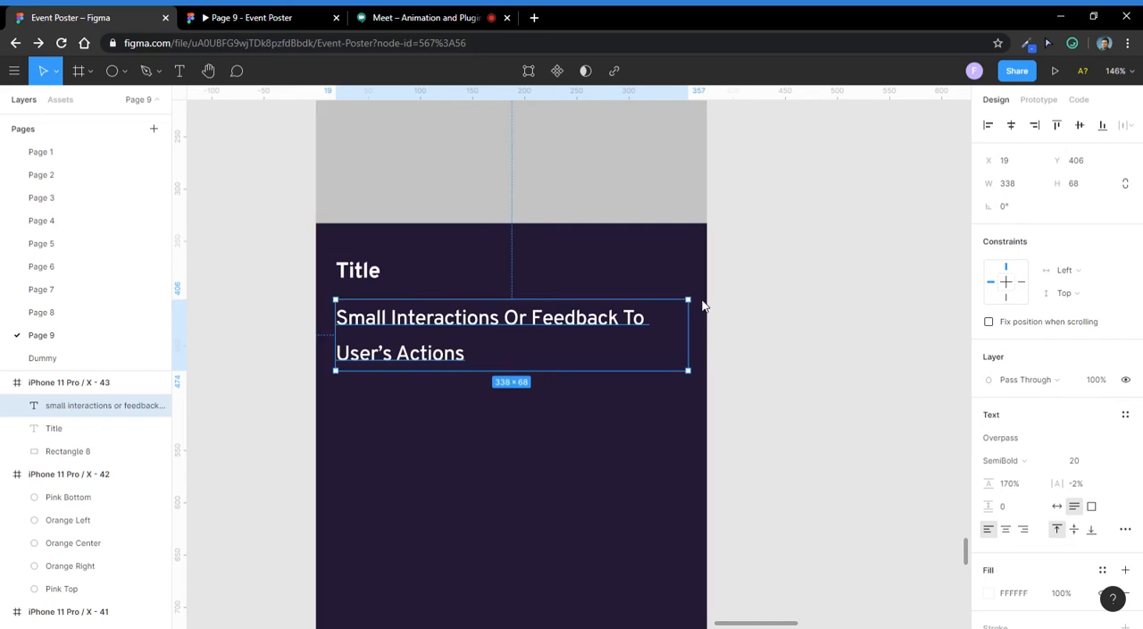
key(ctrl+shift+Left)
key(Left)
key(Left)
key(Right)
key(Right)
key(Right)
key(Right)
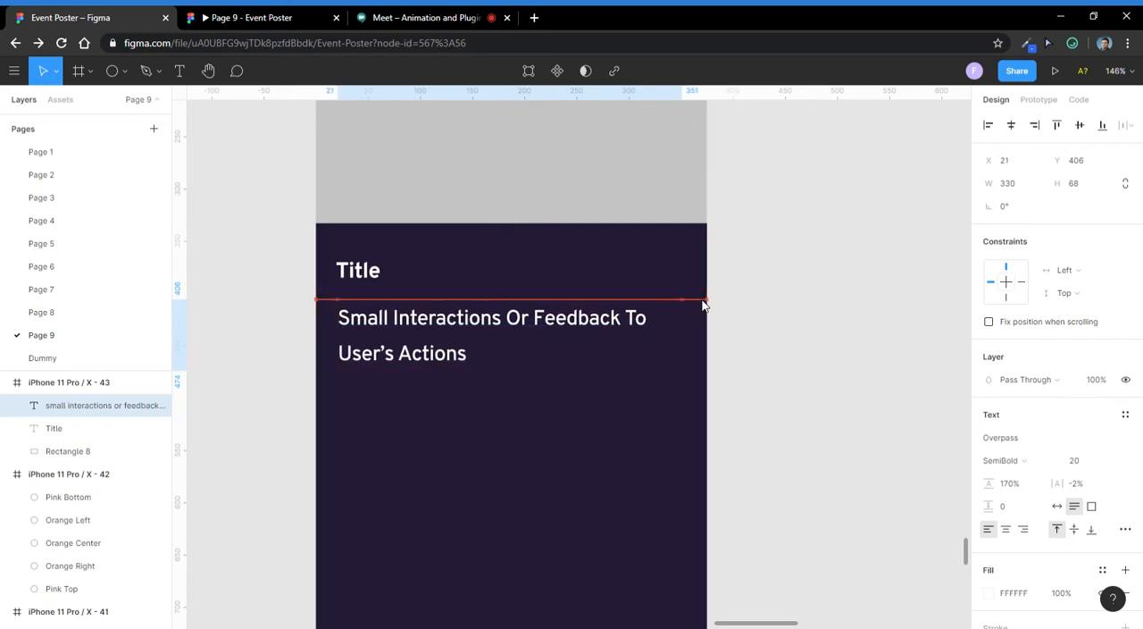
key(Left)
key(Left)
key(Left)
key(Left)
key(Left)
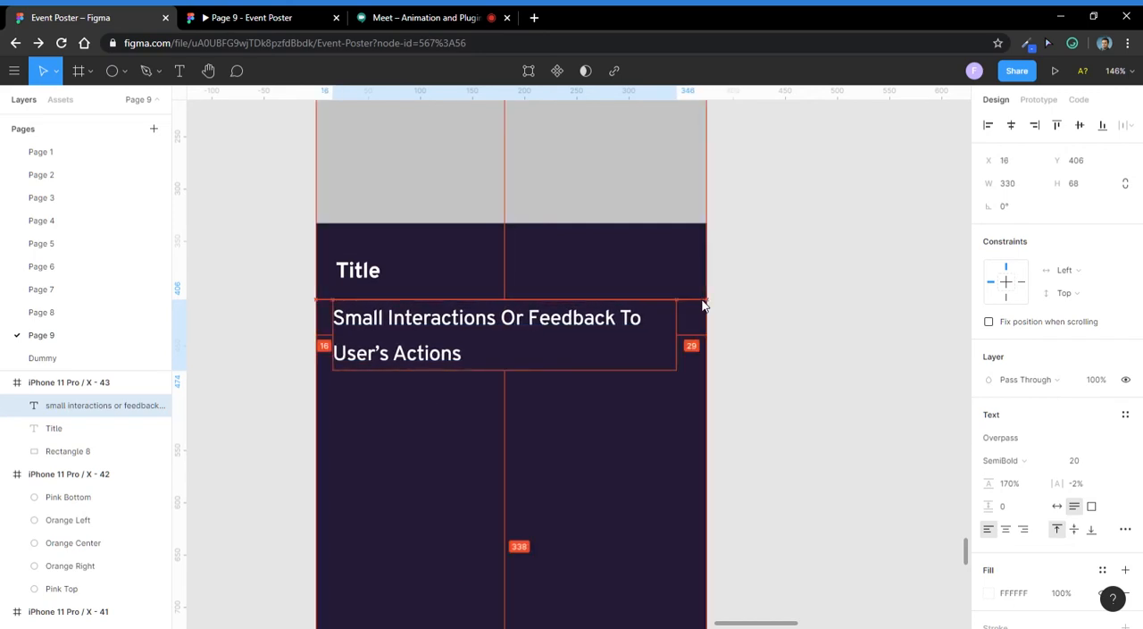
- Widen the description text box to 343 so it nearly spans the phone frame
key(ctrl+shift+Right)
key(ctrl+Right)
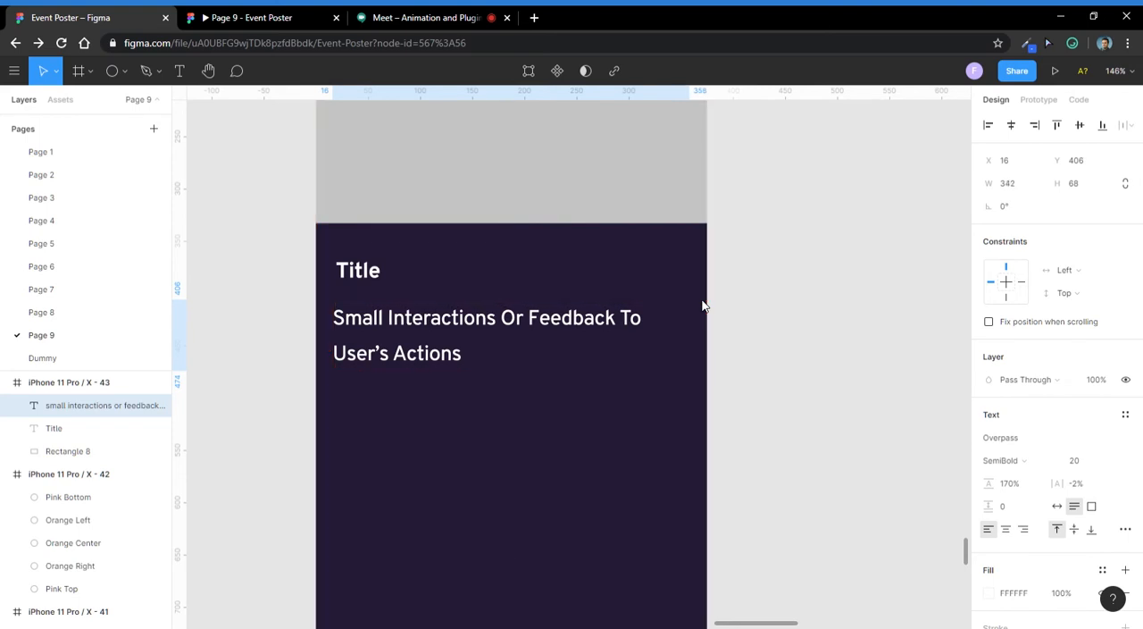
key(ctrl+Right)
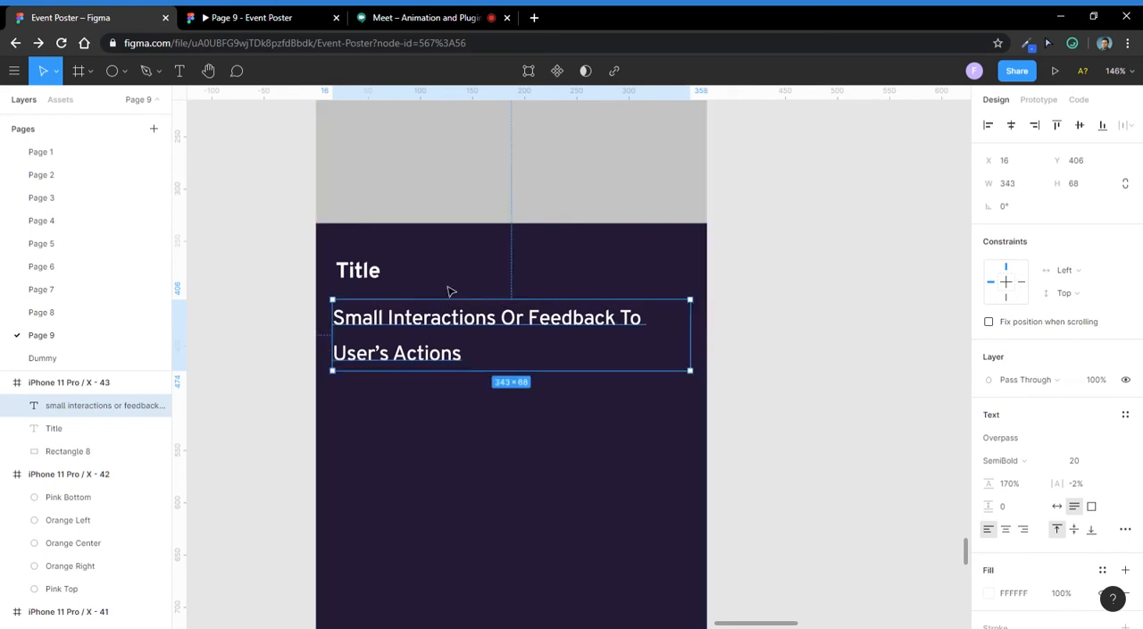
key(Escape)
- Move the Title to X 16 and raise the description so it sits 4 pixels below the Title
click(358, 268)
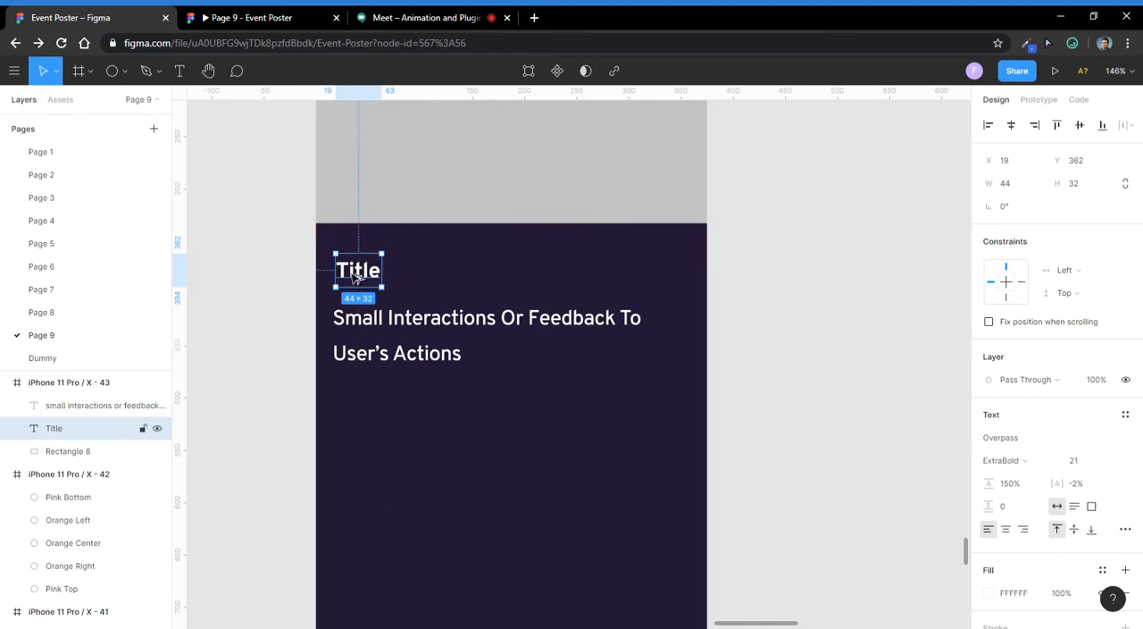
key(Left)
key(Left)
key(Left)
click(376, 320)
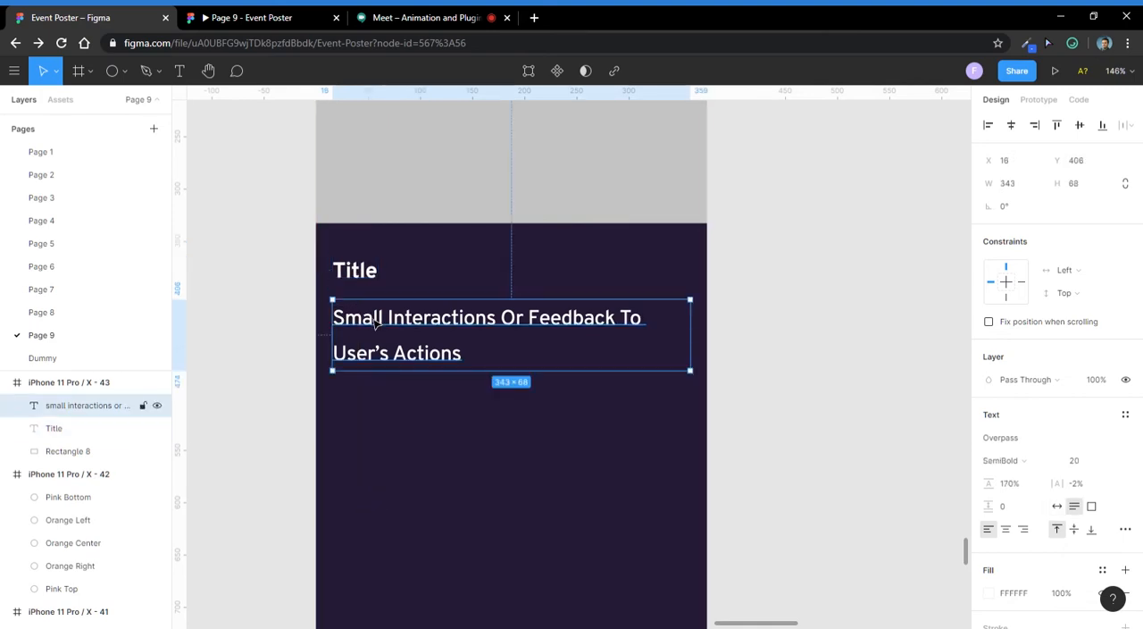
key(shift+Up)
- Group the Title with the description and raise the group to Y 341, just below the gray rectangle
shift+click(362, 268)
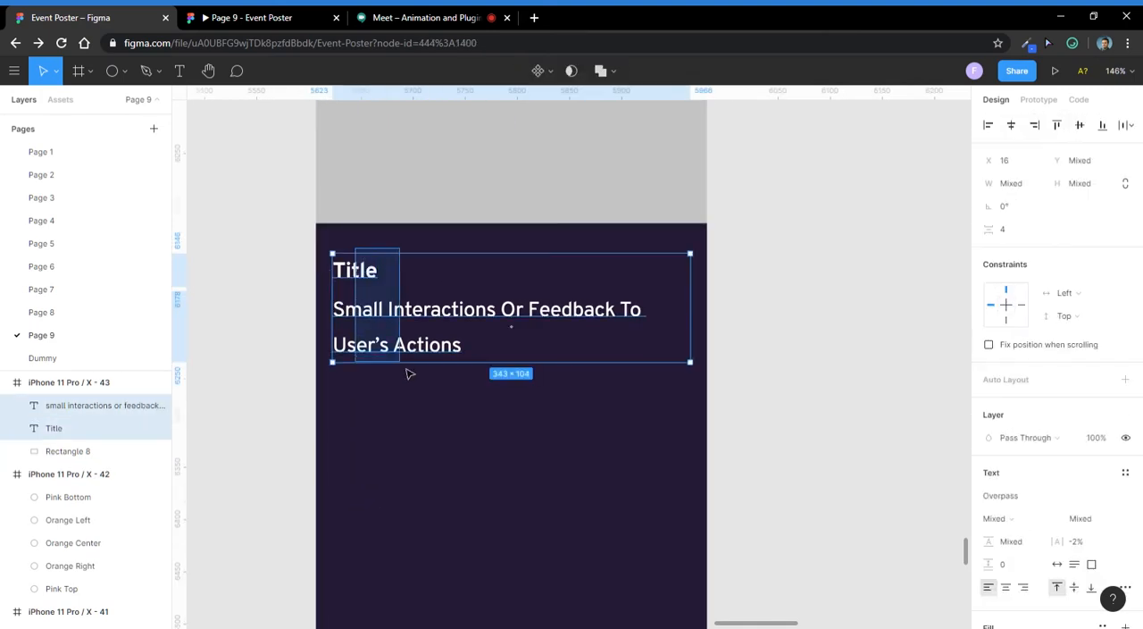
key(ctrl+g)
key(shift+Up)
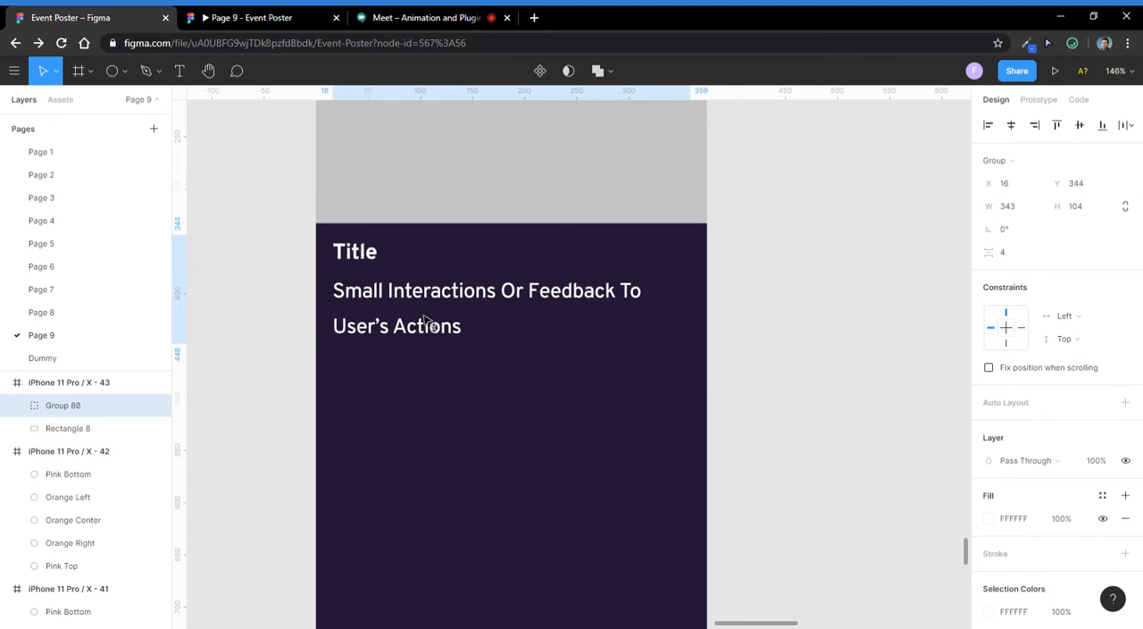
key(Up)
key(Up)
key(Up)
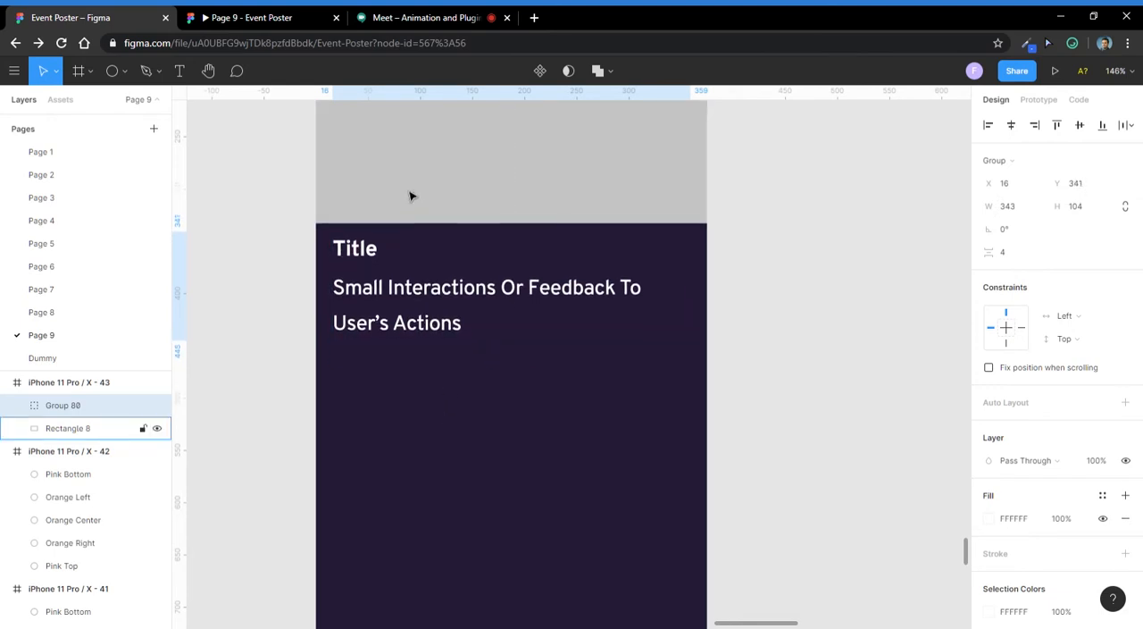
- Group the text group together with the gray image rectangle to form one card
scroll(413, 197, down, 4)
click(459, 360)
scroll(427, 300, down, 1)
scroll(429, 304, up, 1)
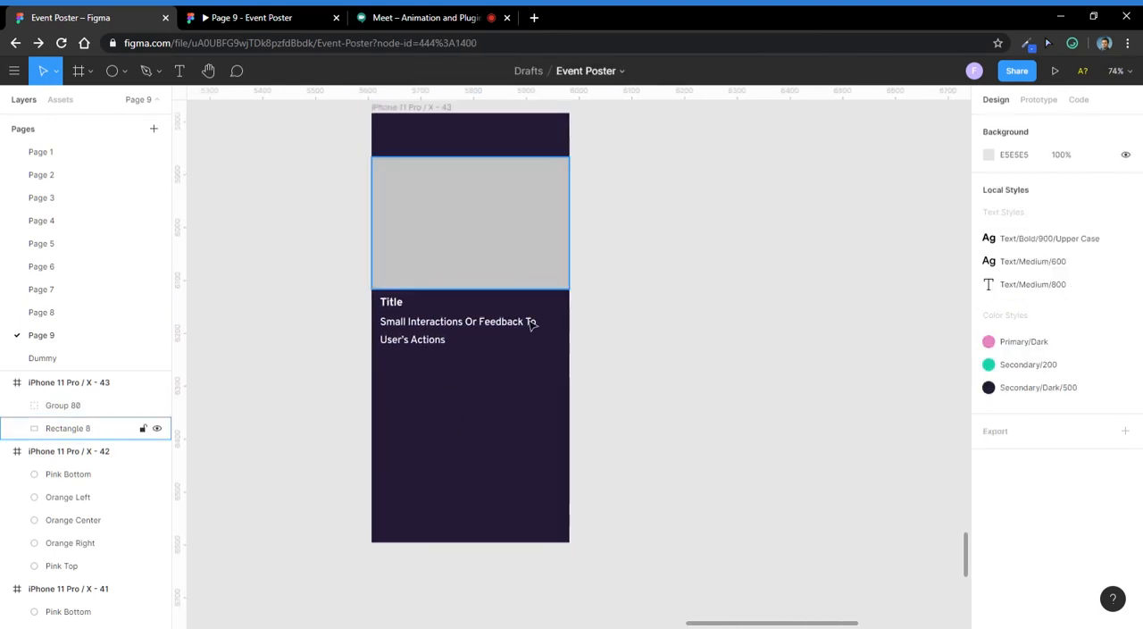
scroll(424, 274, up, 3)
click(421, 312)
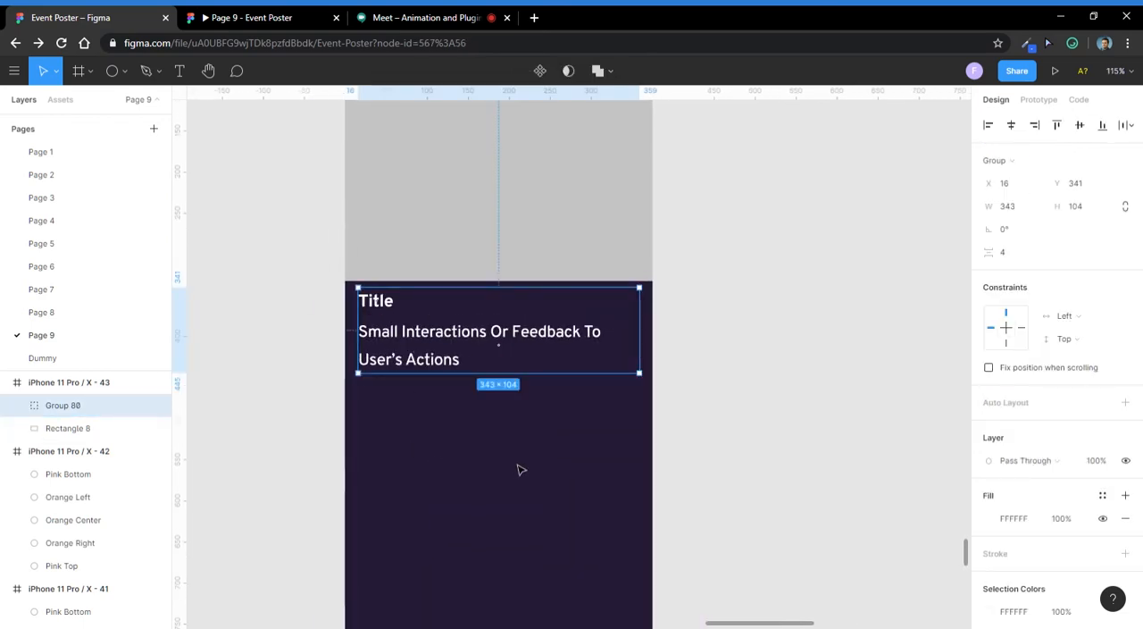
shift+click(518, 220)
drag(518, 220, 442, 178)
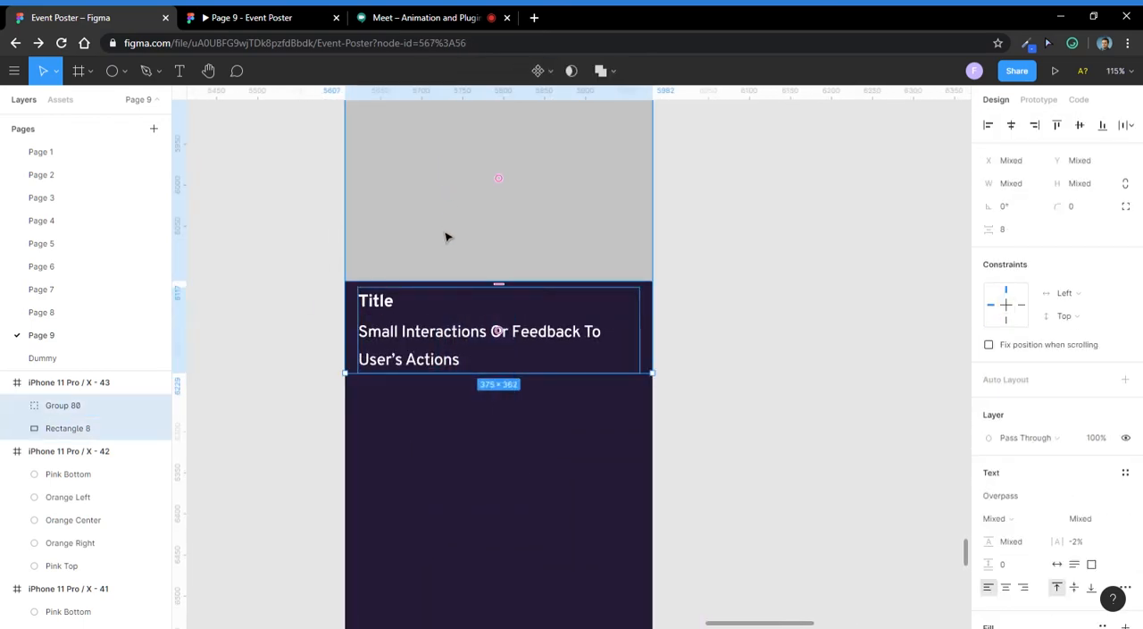
scroll(446, 237, down, 3)
key(ctrl+g)
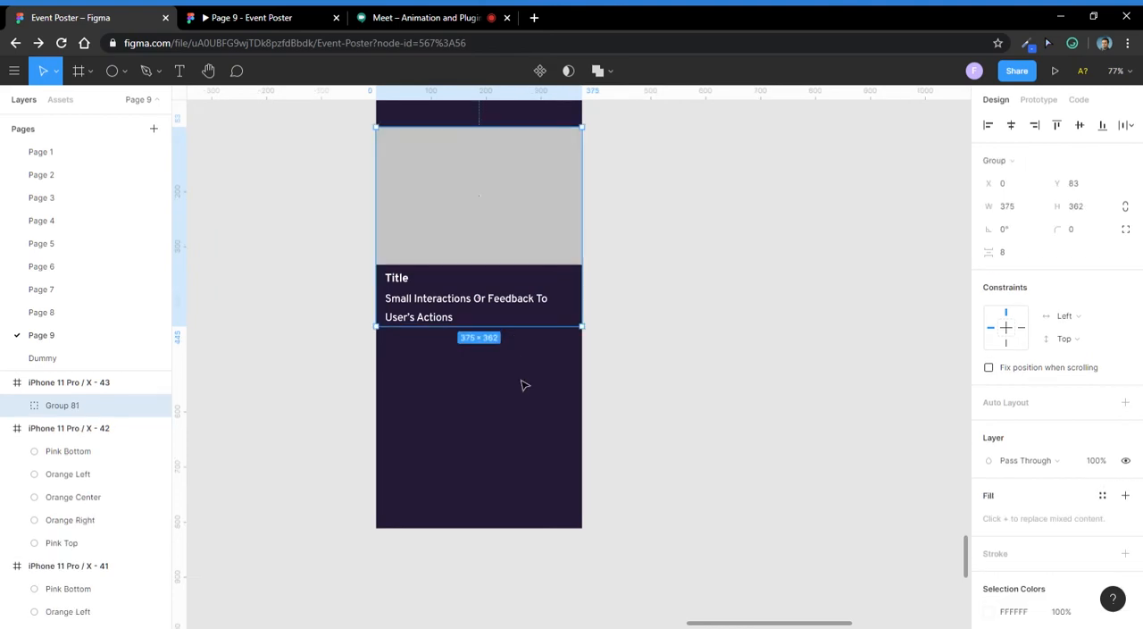
key(Escape)
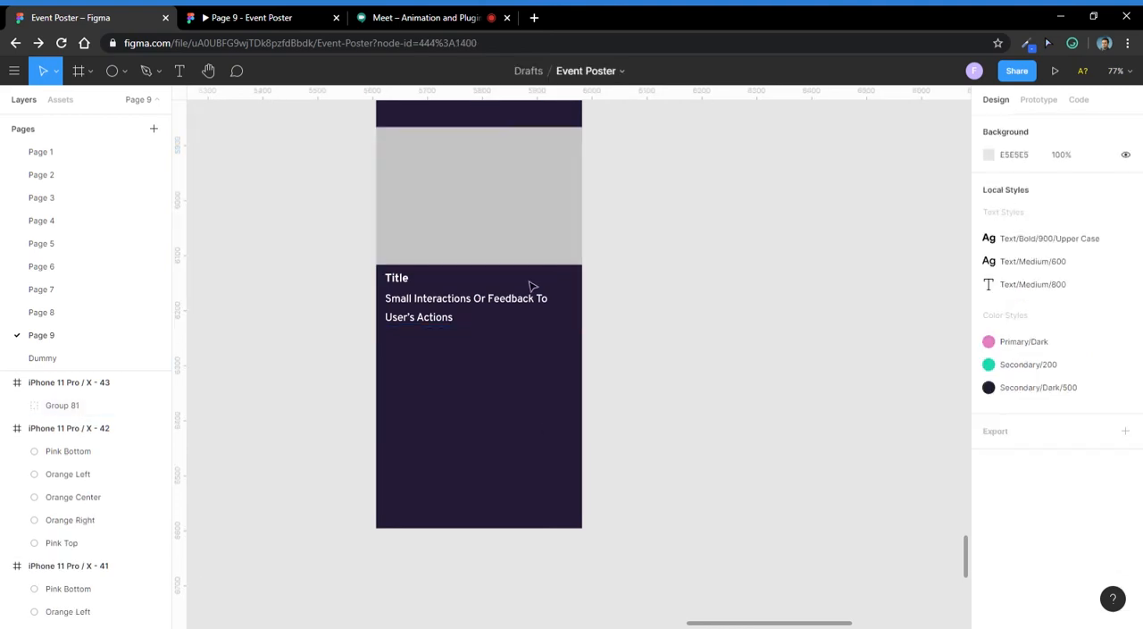
- Fill the card's gray rectangle with a random portrait photo from the Unsplash plugin
double_click(463, 202)
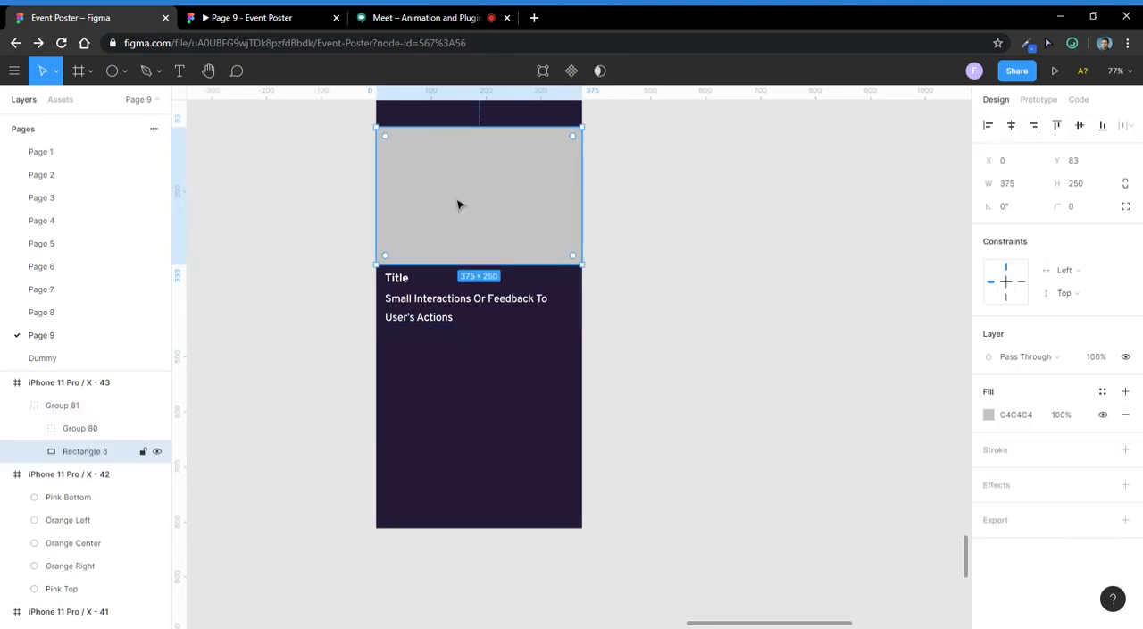
right_click(497, 178)
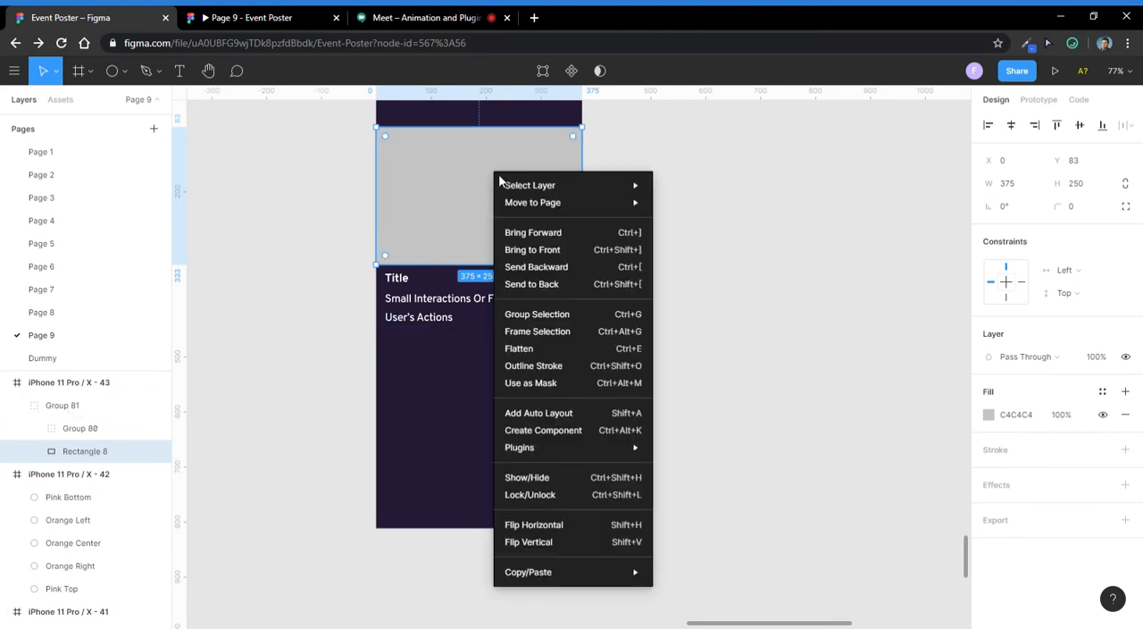
mouse_move(564, 450)
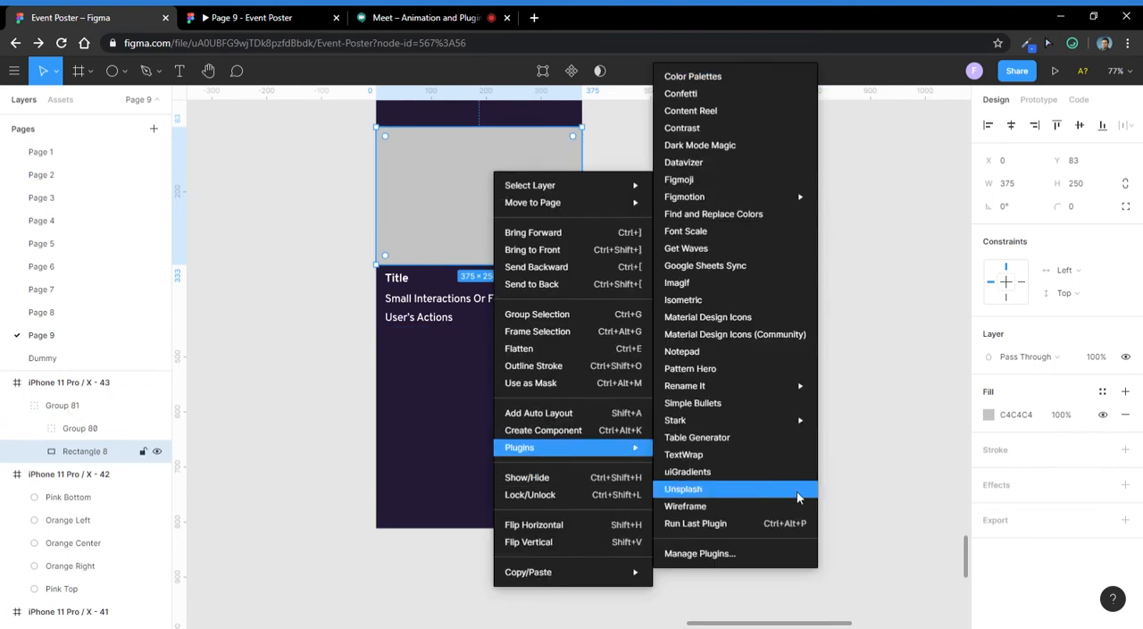
click(768, 489)
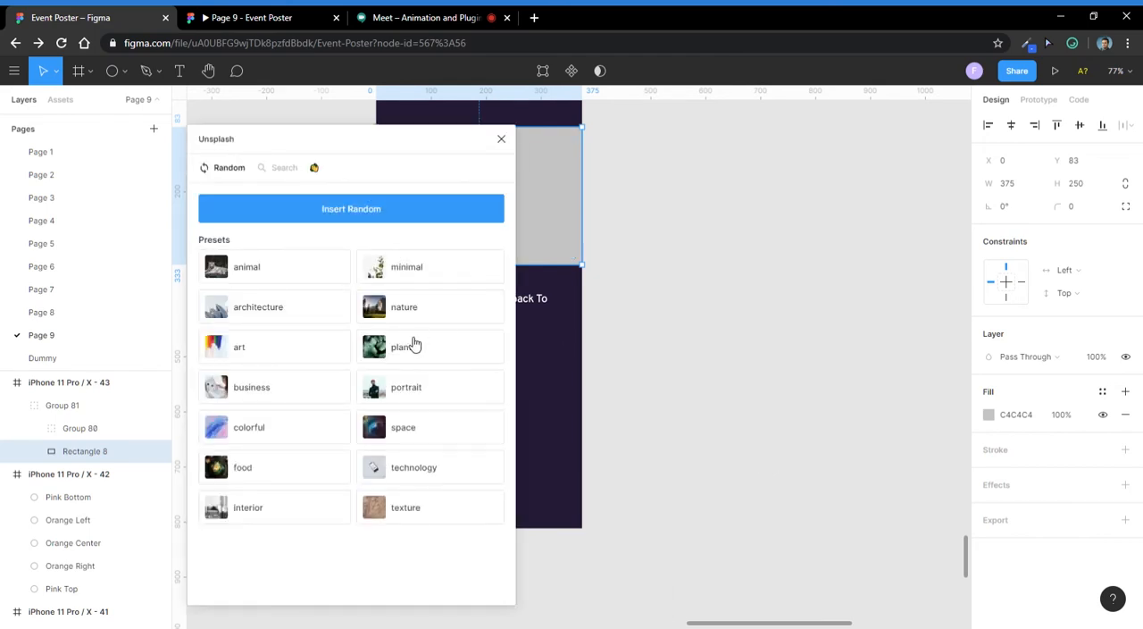
click(447, 403)
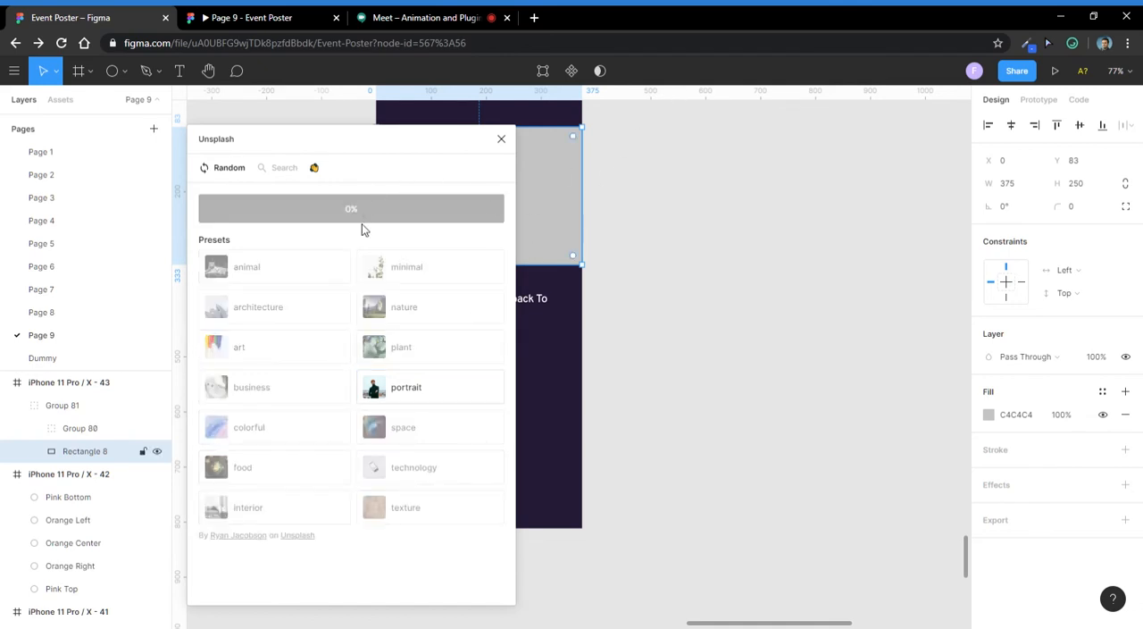
click(501, 138)
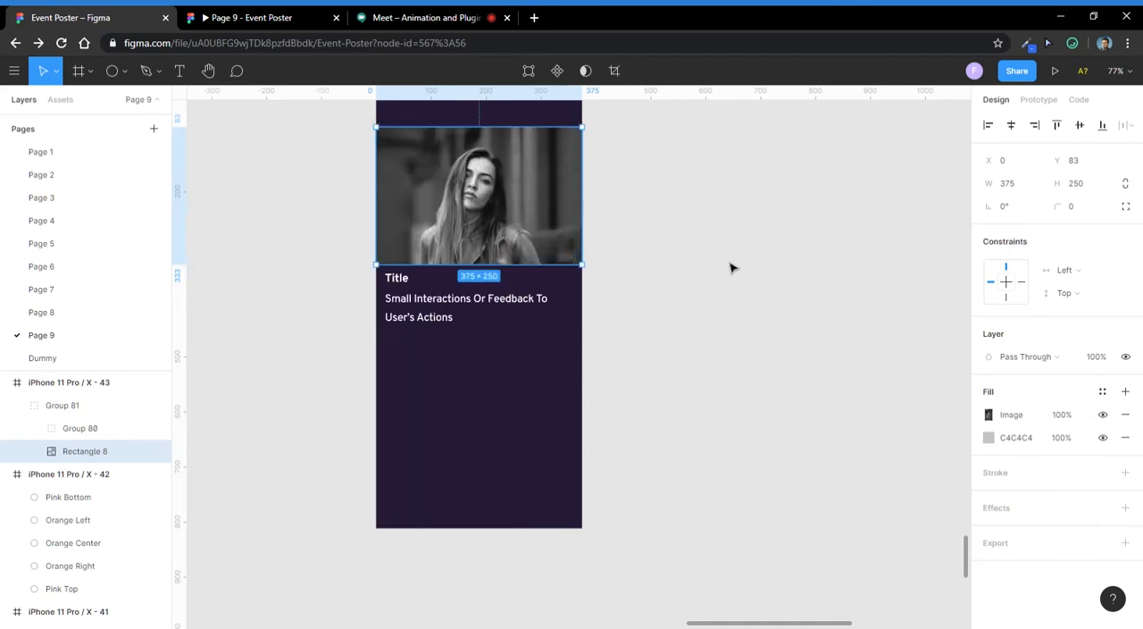
- Replace the card's image with a random photo from the Unsplash plugin's minimal preset
right_click(487, 216)
mouse_move(577, 483)
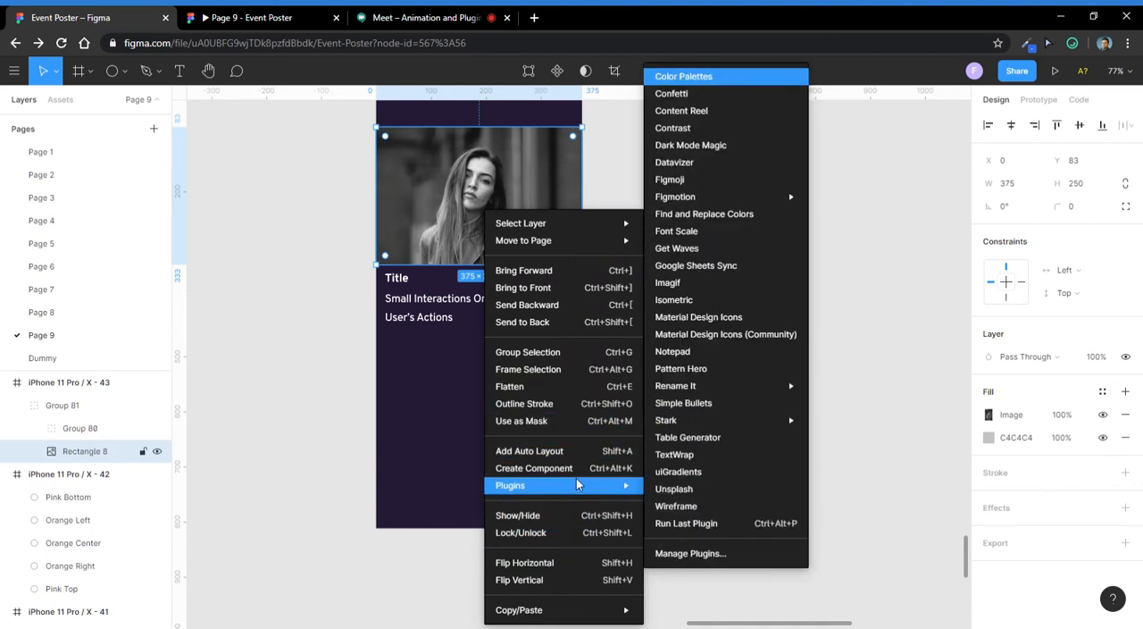
click(675, 489)
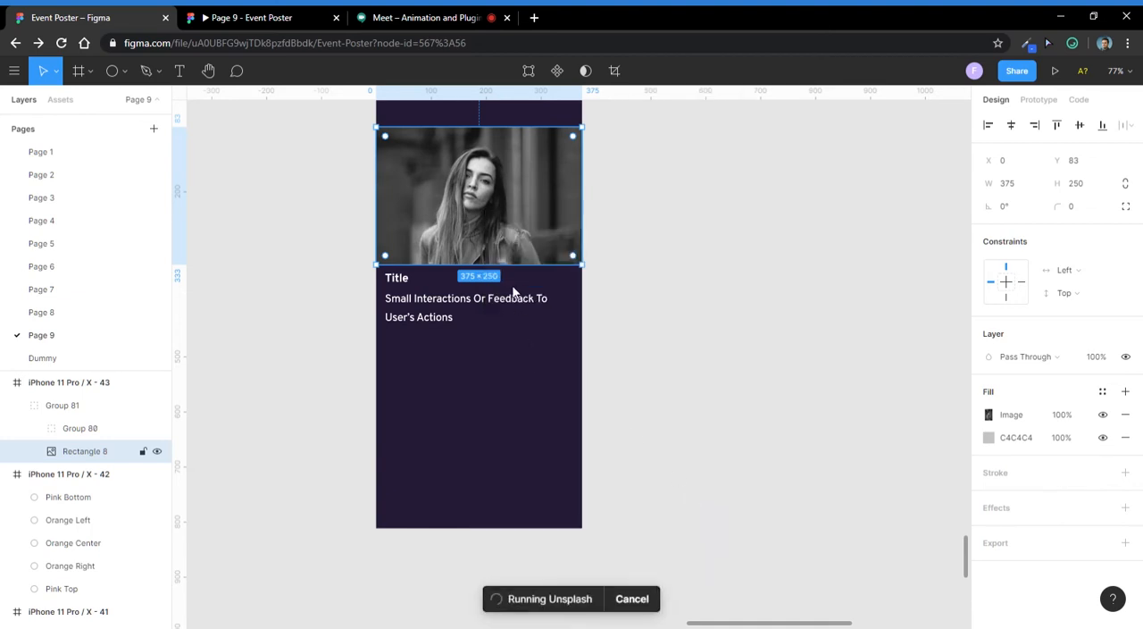
click(455, 280)
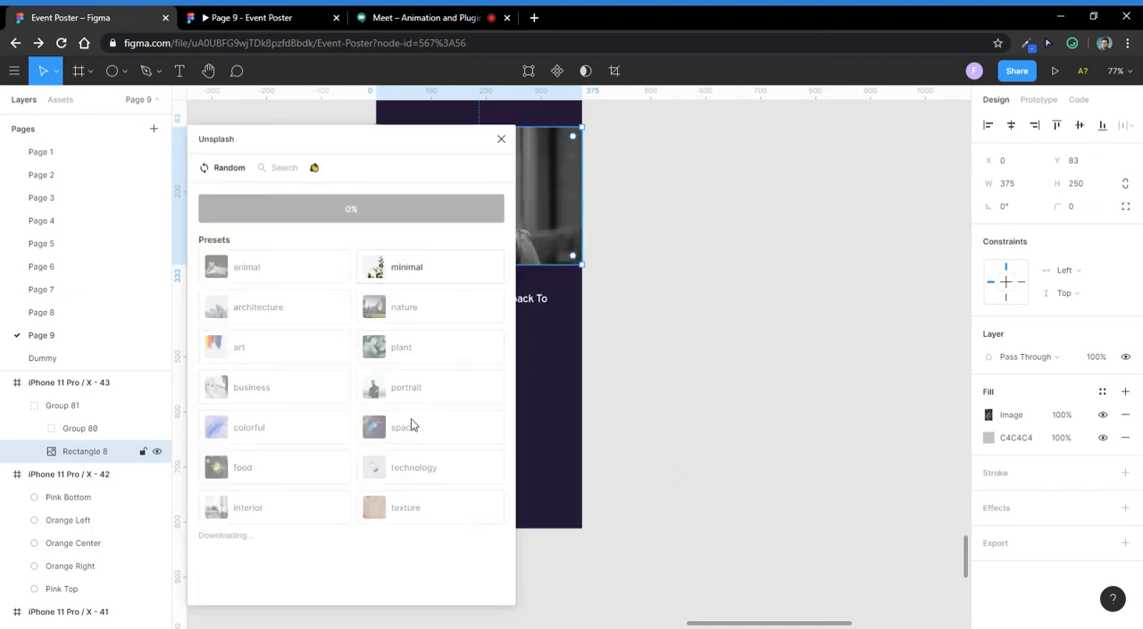
click(502, 139)
click(717, 202)
- Select the whole card group, check the Google Meet call and return to the Event Poster file in Figma
click(456, 254)
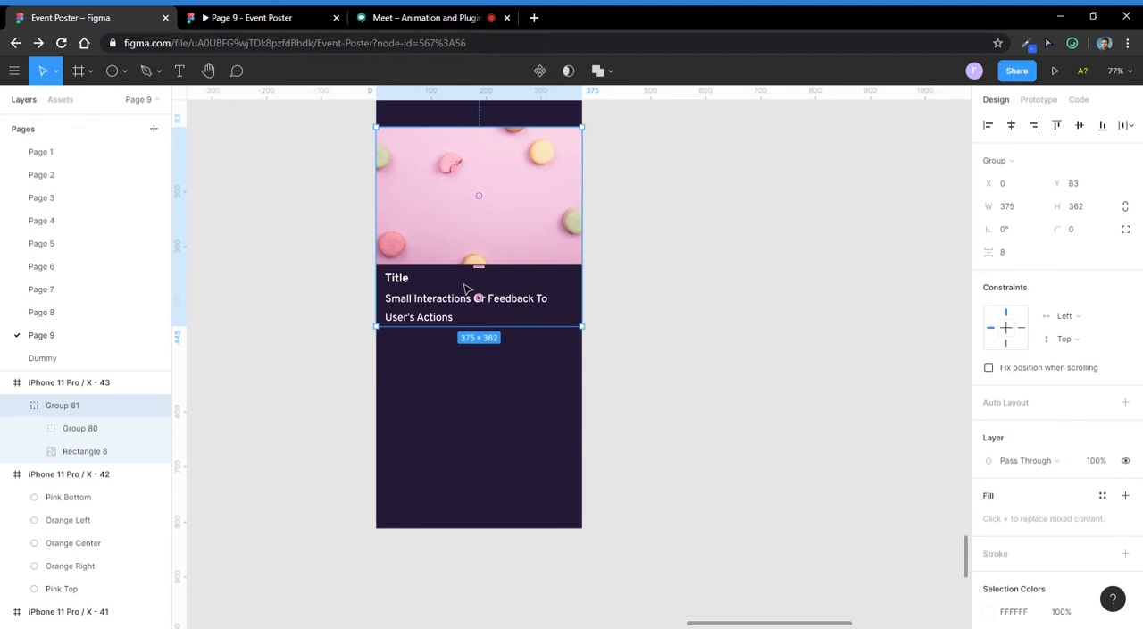
scroll(520, 340, up, 3)
scroll(523, 313, down, 5)
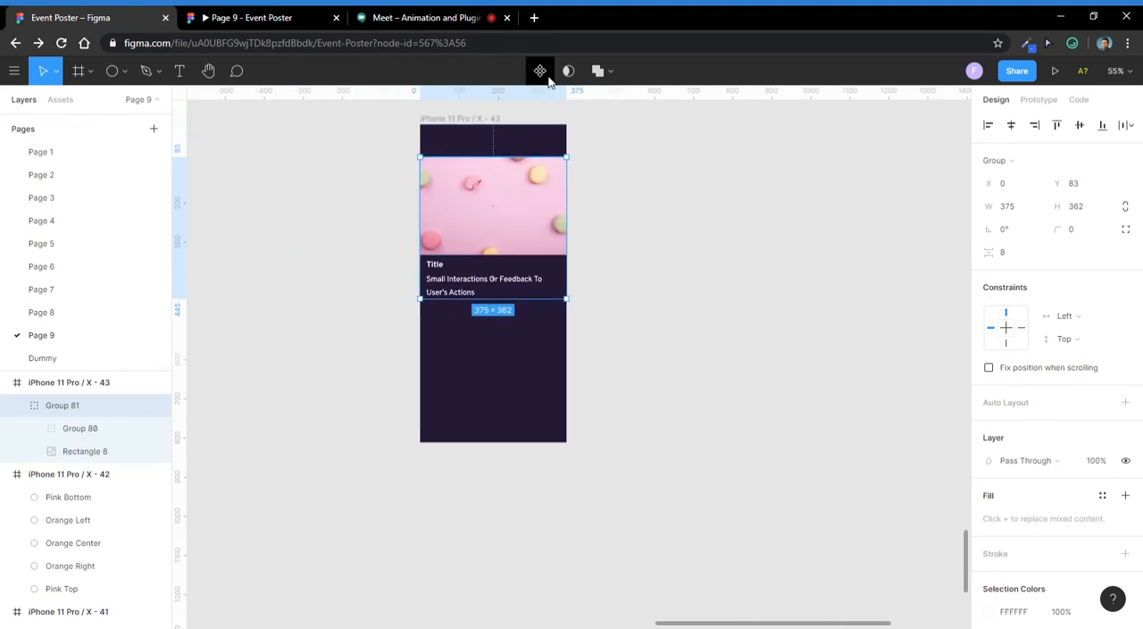
scroll(513, 220, up, 2)
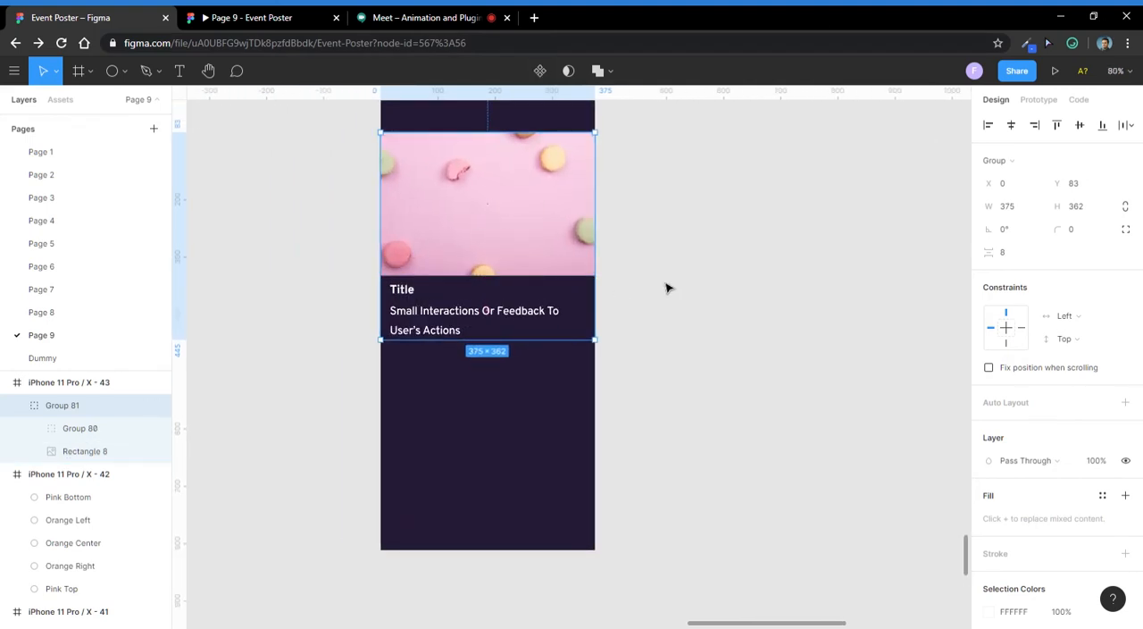
click(451, 15)
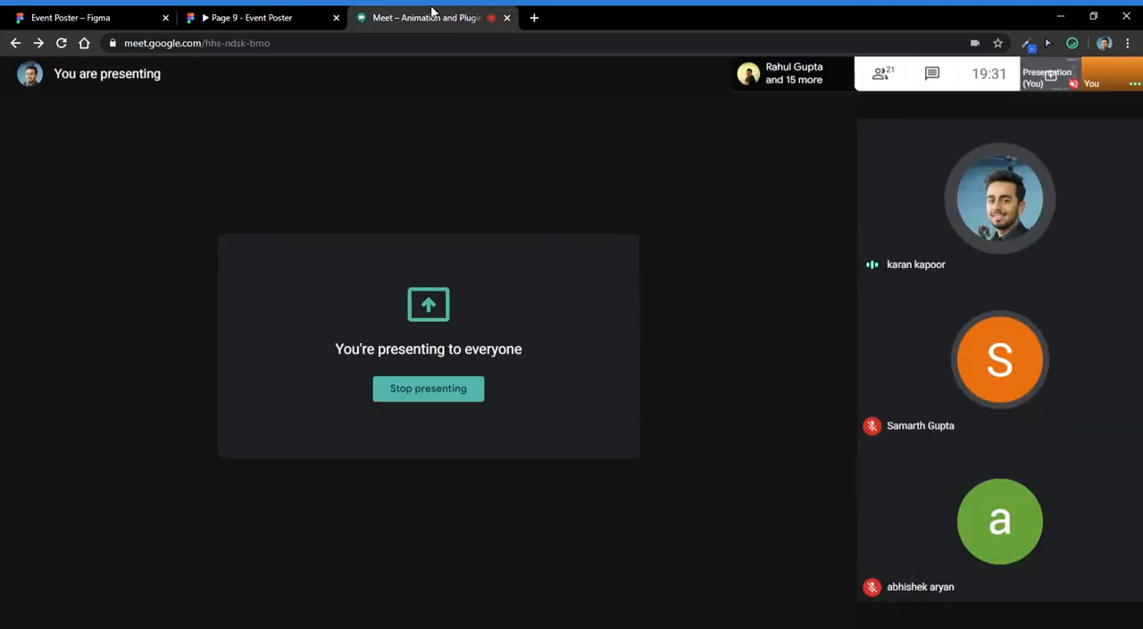
click(77, 15)
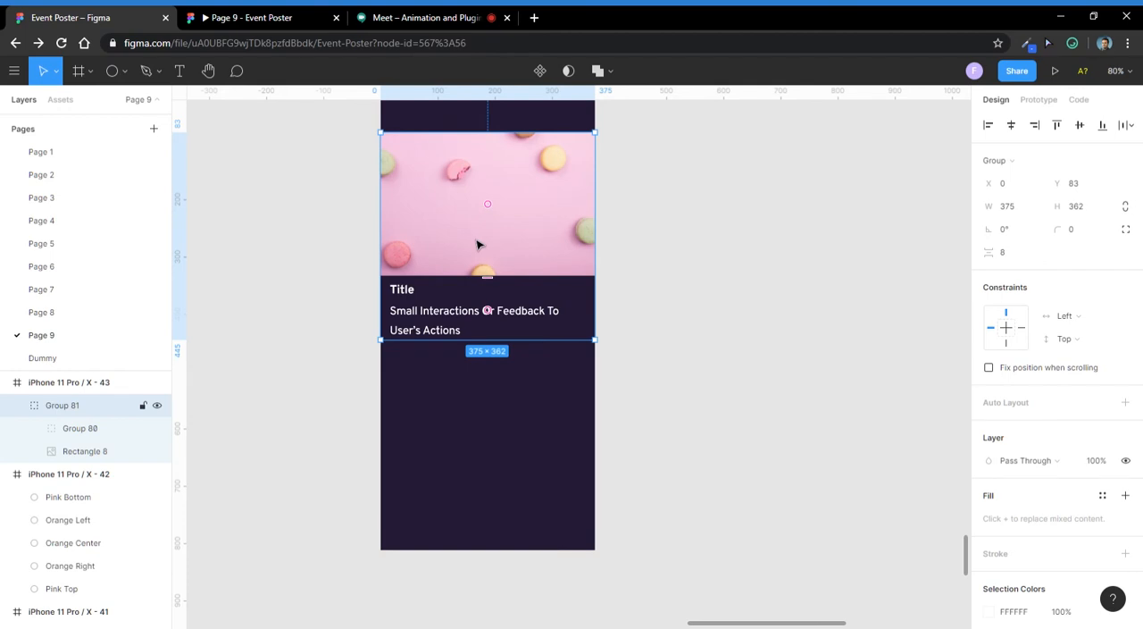
- Convert the card group into a component and move it out of the phone frame onto the empty canvas on the frame's left
click(539, 72)
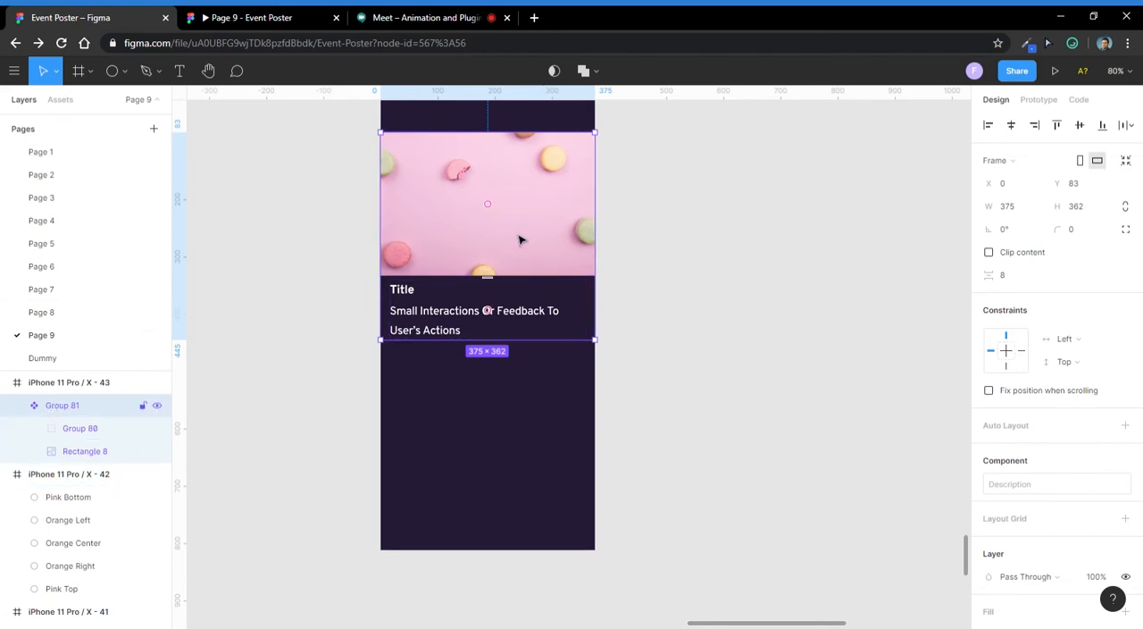
drag(520, 237, 455, 278)
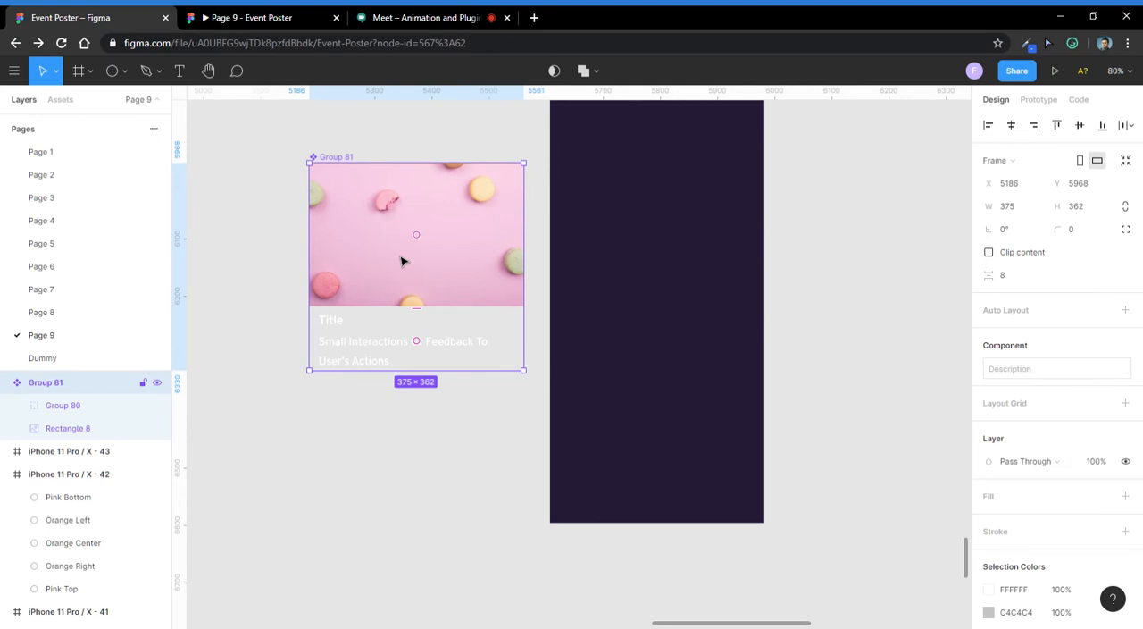
- Place an instance of the card component in the phone frame and position it at X 0, Y 55
drag(410, 260, 637, 258)
scroll(640, 254, up, 5)
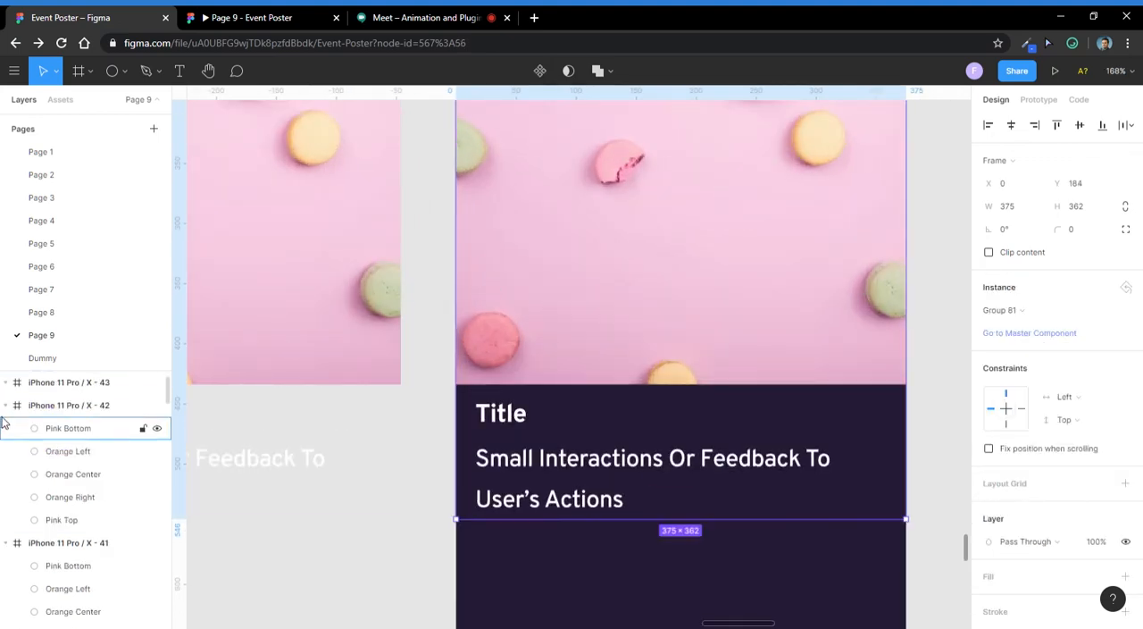
scroll(420, 465, down, 3)
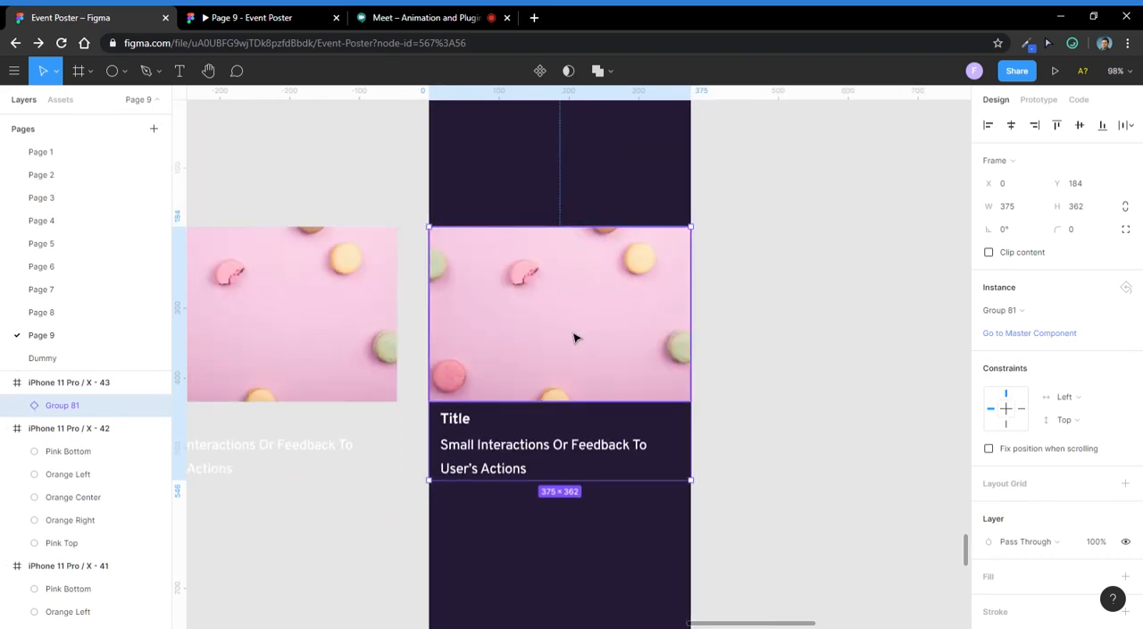
scroll(576, 336, down, 2)
drag(598, 349, 492, 239)
click(740, 209)
scroll(627, 293, down, 4)
click(472, 235)
scroll(471, 233, up, 3)
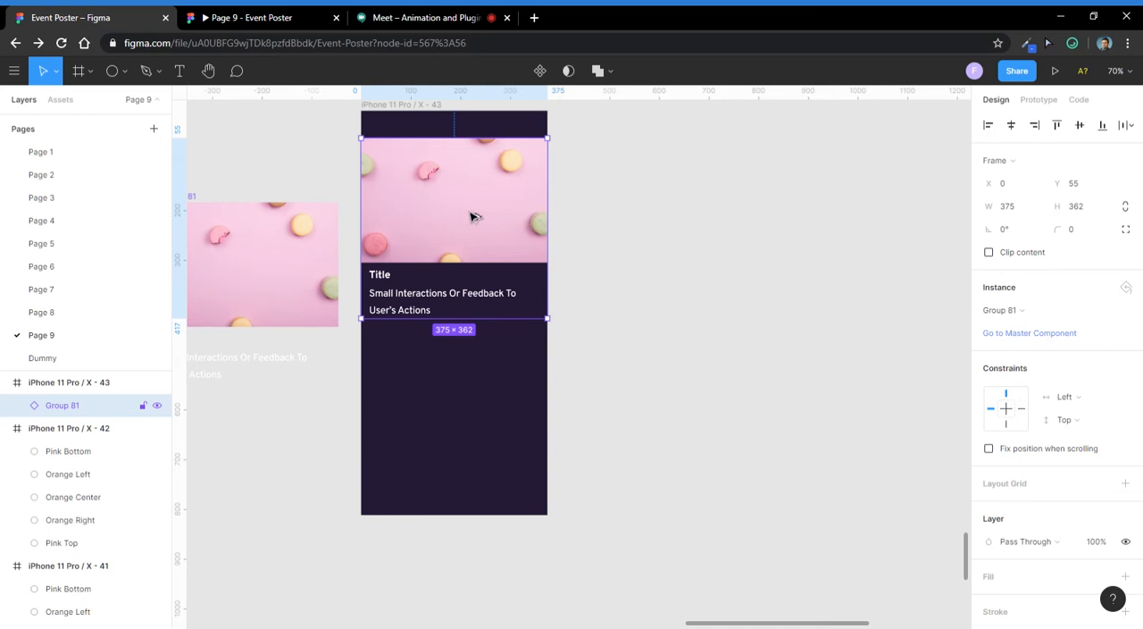
- Duplicate the card instance below the first one in the phone frame, aligned at X 0, Y 433
drag(465, 212, 513, 395)
key(Up)
key(Up)
key(Up)
key(Up)
key(Up)
key(Up)
key(Up)
key(Up)
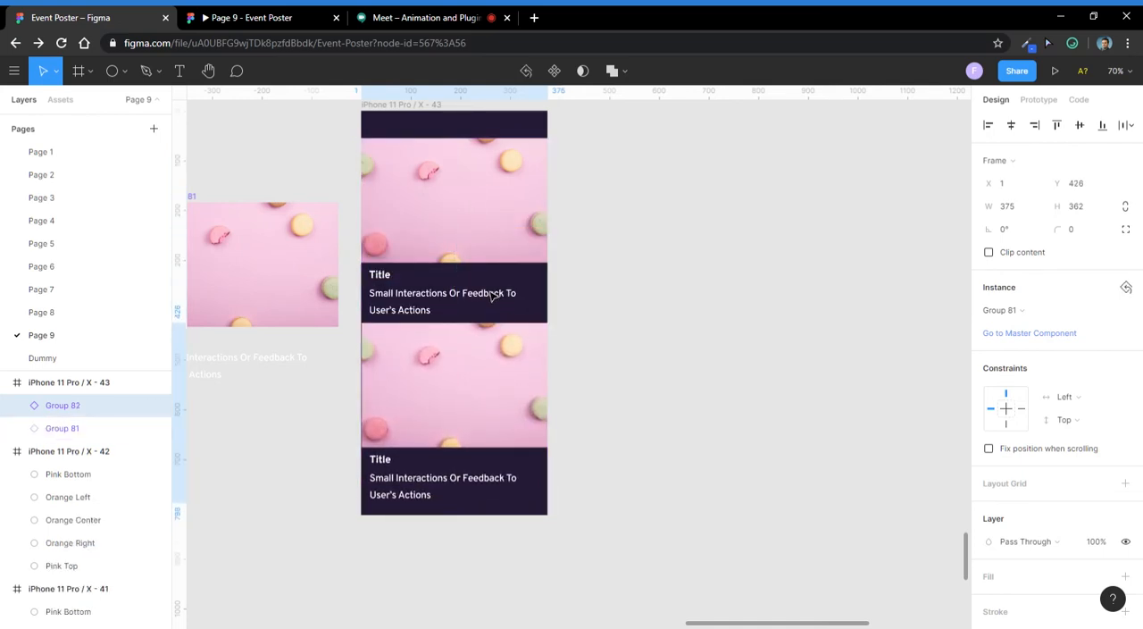
key(Down)
key(Down)
key(Down)
key(Down)
key(Down)
key(Down)
key(Down)
key(Down)
key(Down)
key(Down)
key(Down)
key(Down)
key(Down)
key(Down)
key(Down)
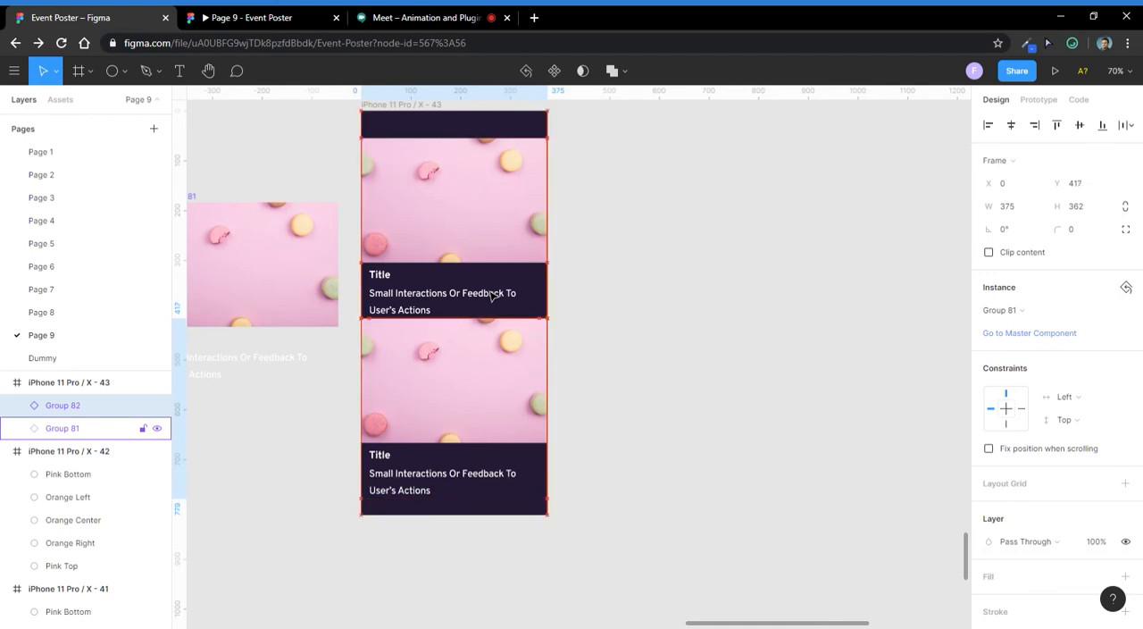
scroll(493, 297, down, 2)
key(Escape)
scroll(426, 365, up, 4)
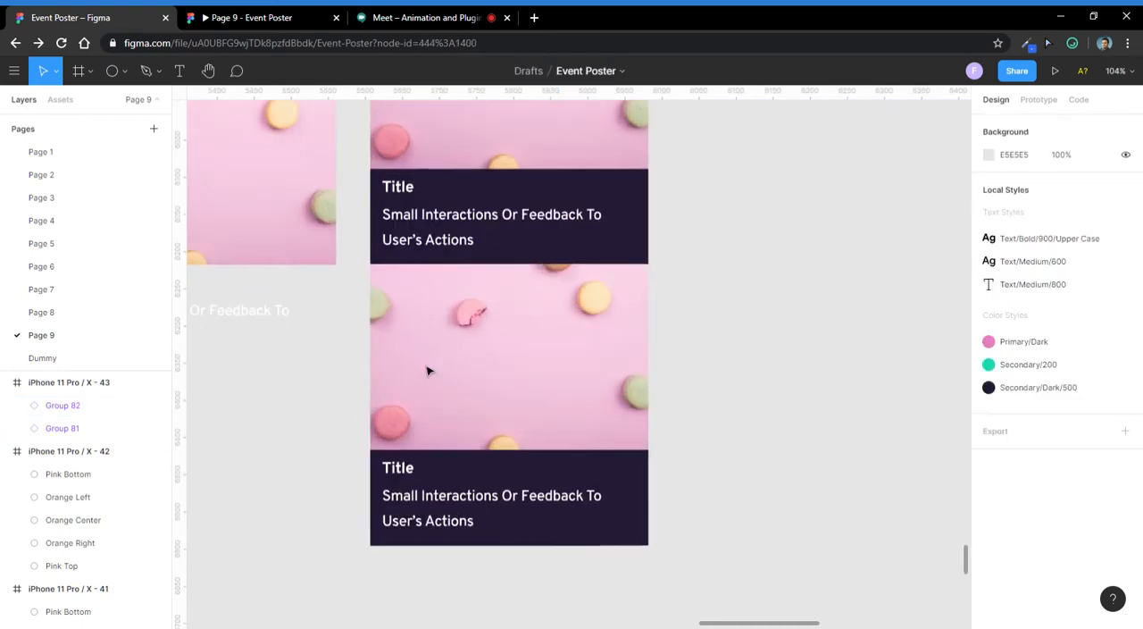
scroll(438, 393, down, 3)
- Fill the image rectangles of both card instances with random photos from the Unsplash plugin's minimal preset
ctrl+click(490, 209)
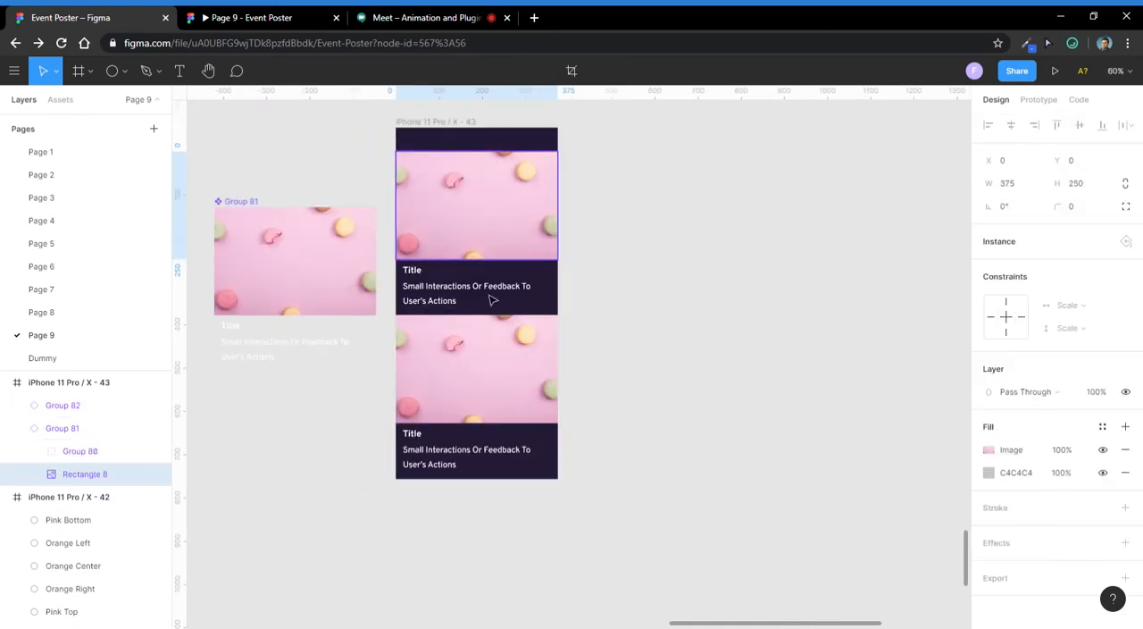
click(732, 282)
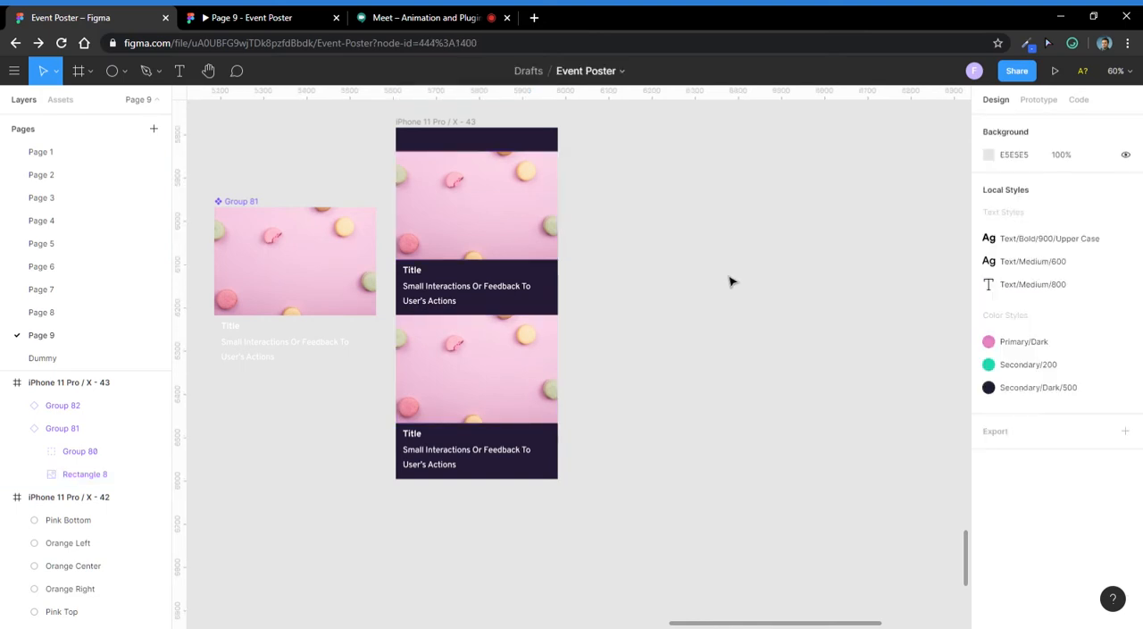
ctrl+click(492, 234)
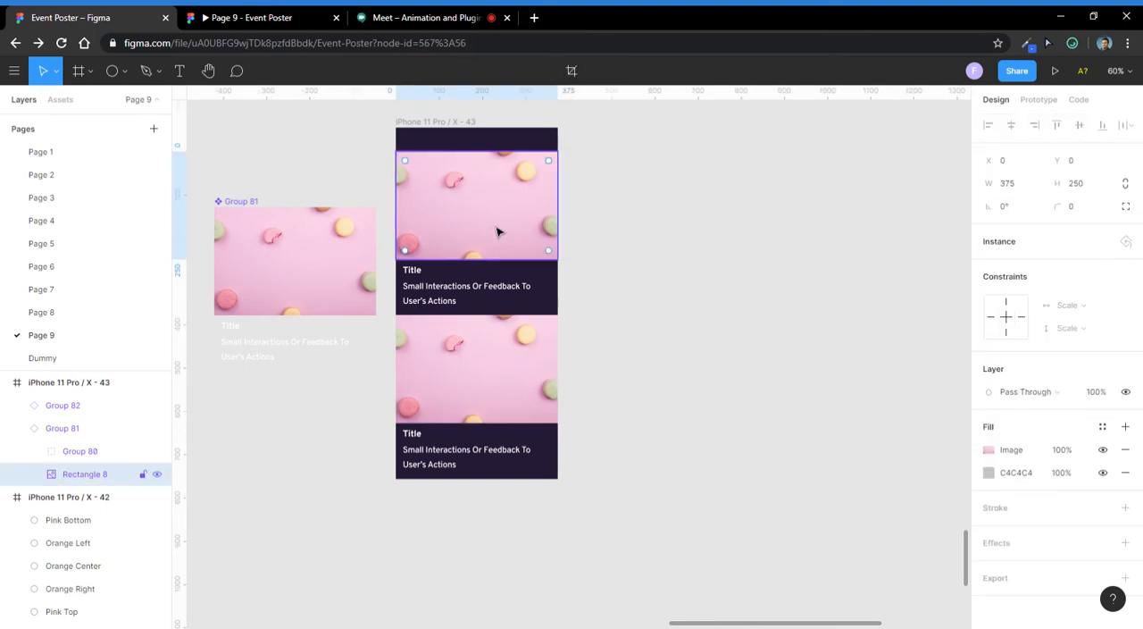
ctrl+shift+click(551, 348)
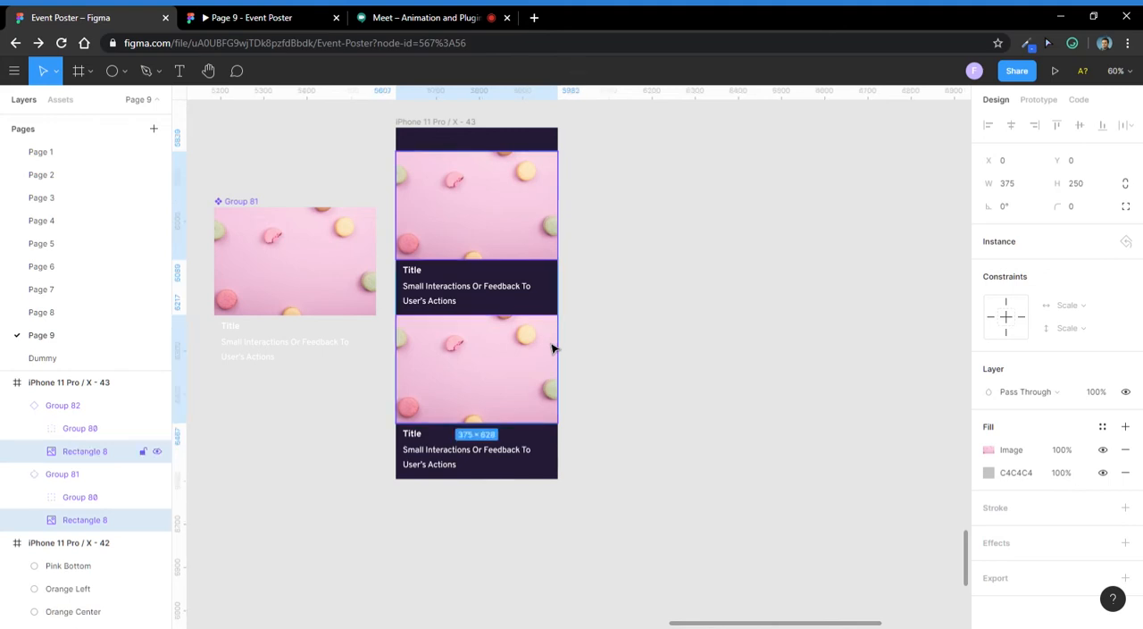
right_click(517, 364)
mouse_move(597, 534)
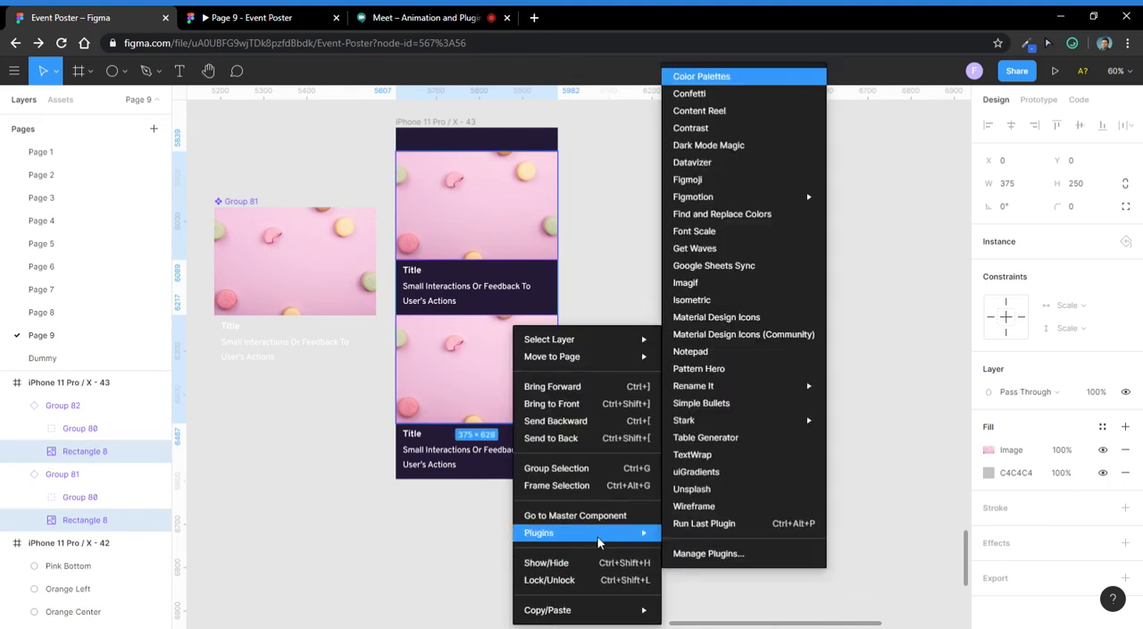
click(722, 489)
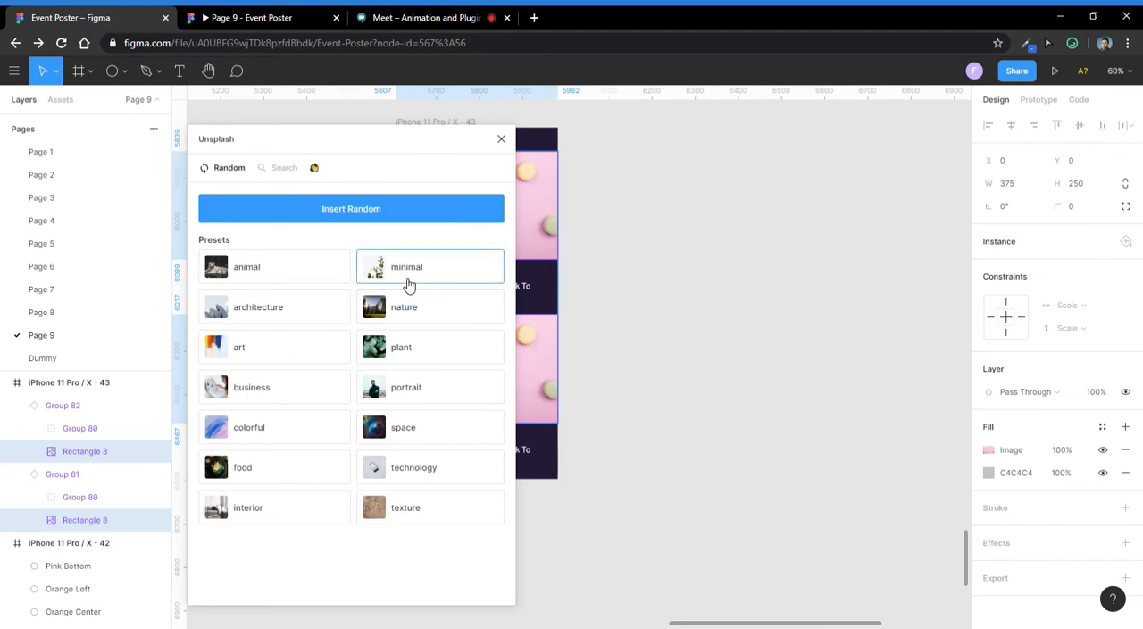
click(403, 282)
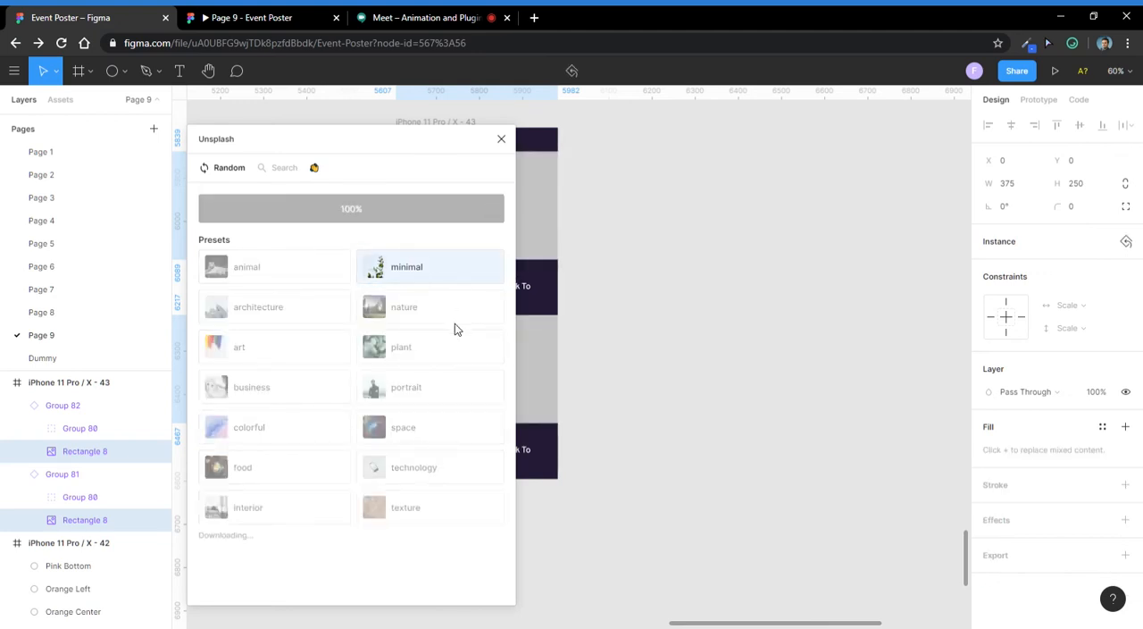
click(502, 139)
click(806, 238)
scroll(493, 232, up, 3)
scroll(438, 280, down, 5)
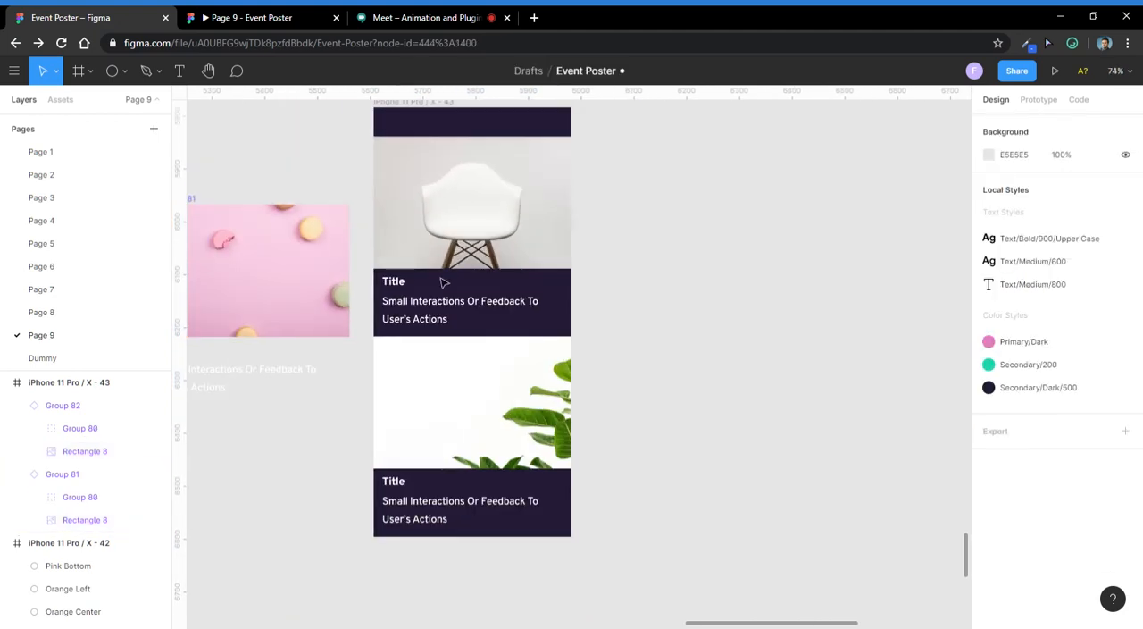
- Duplicate the phone frame holding the two cards twice, side by side to its right
click(494, 365)
scroll(461, 277, up, 2)
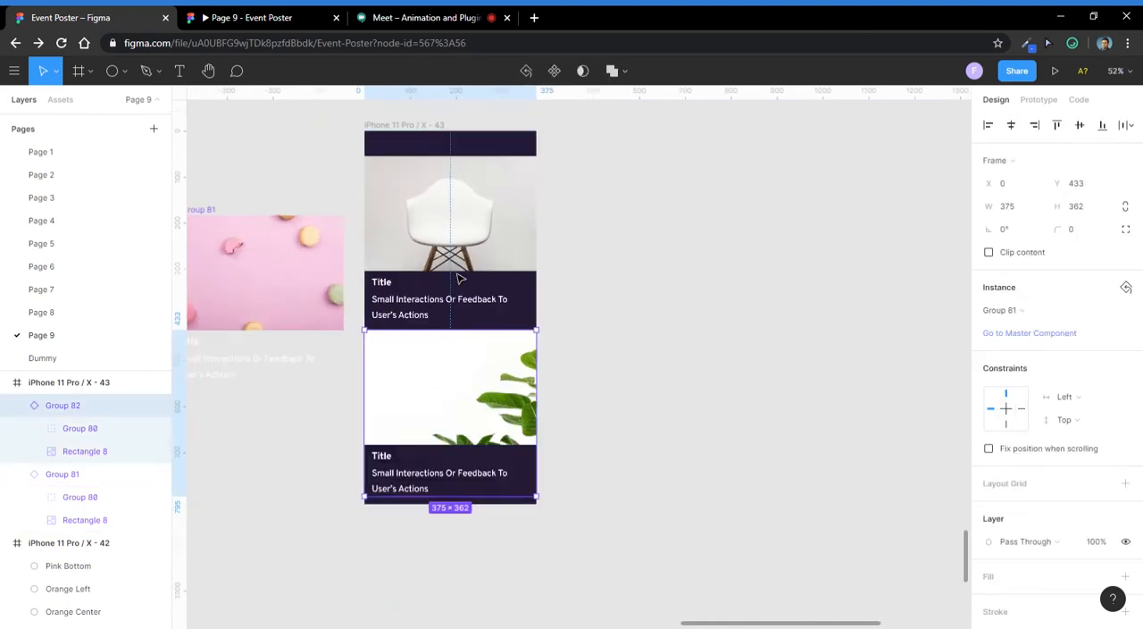
scroll(461, 277, down, 2)
click(757, 299)
scroll(427, 342, down, 1)
scroll(427, 342, down, 1)
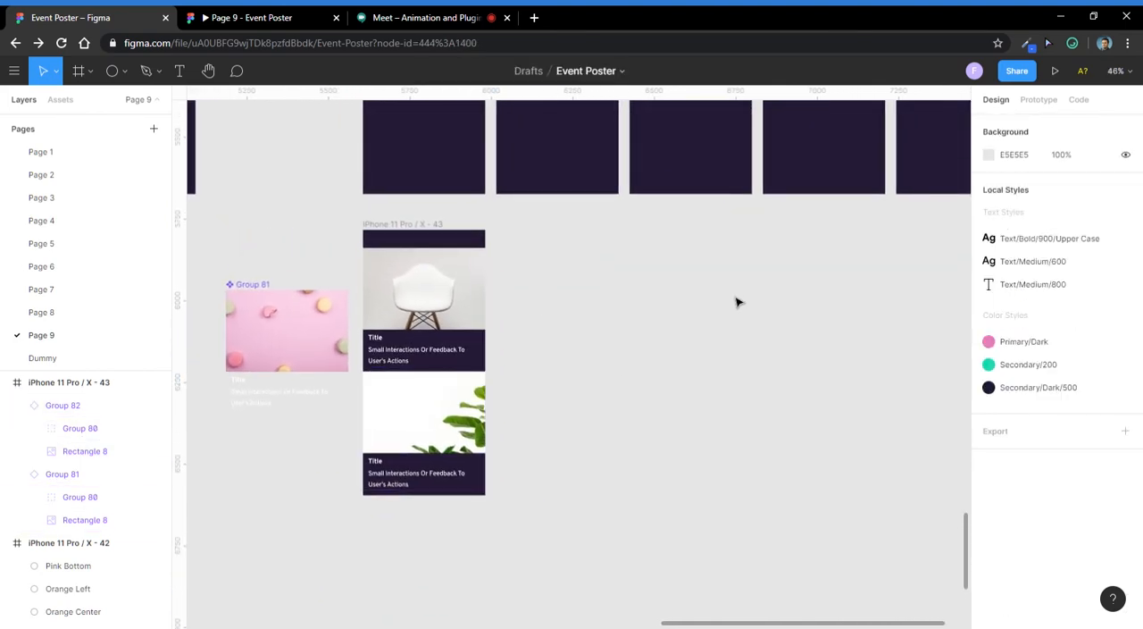
scroll(434, 235, down, 4)
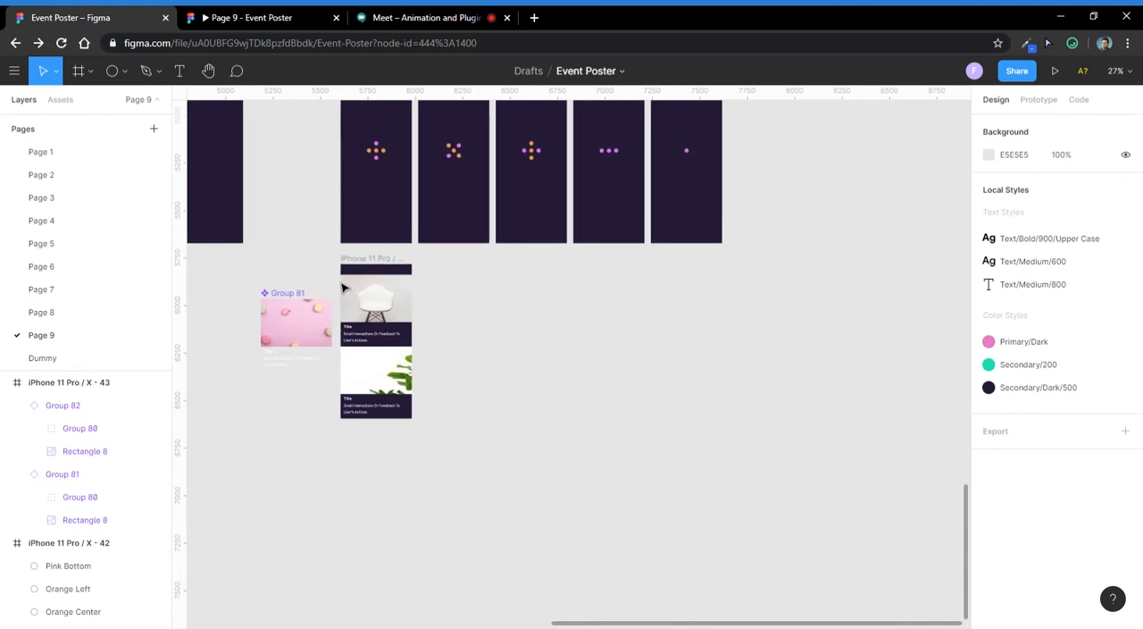
alt+drag(365, 264, 521, 262)
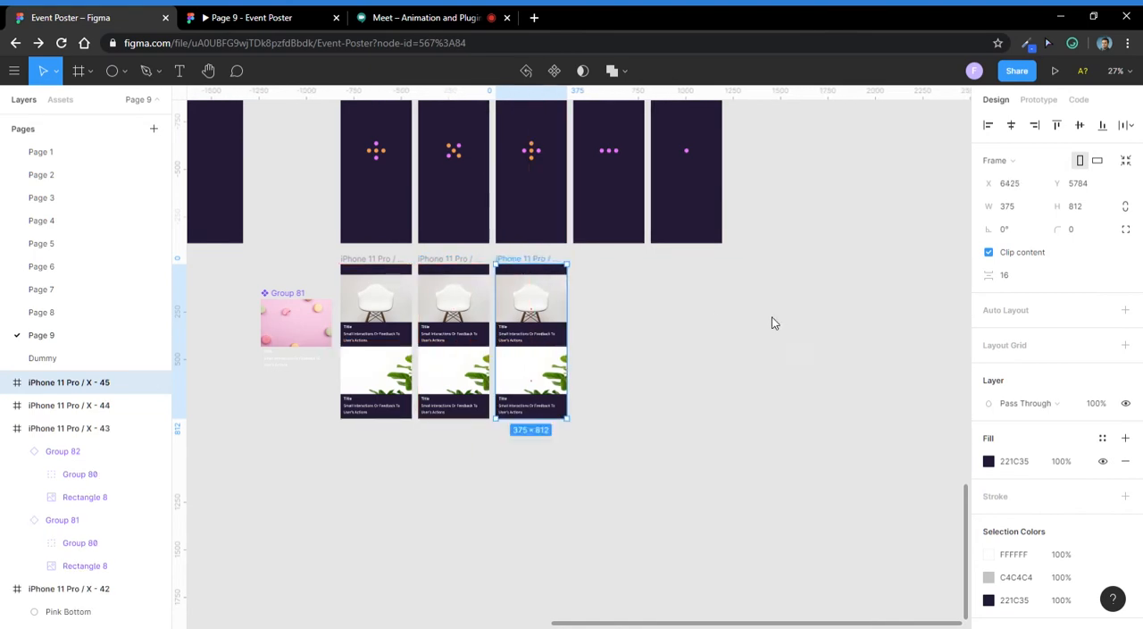
click(772, 317)
scroll(443, 323, up, 4)
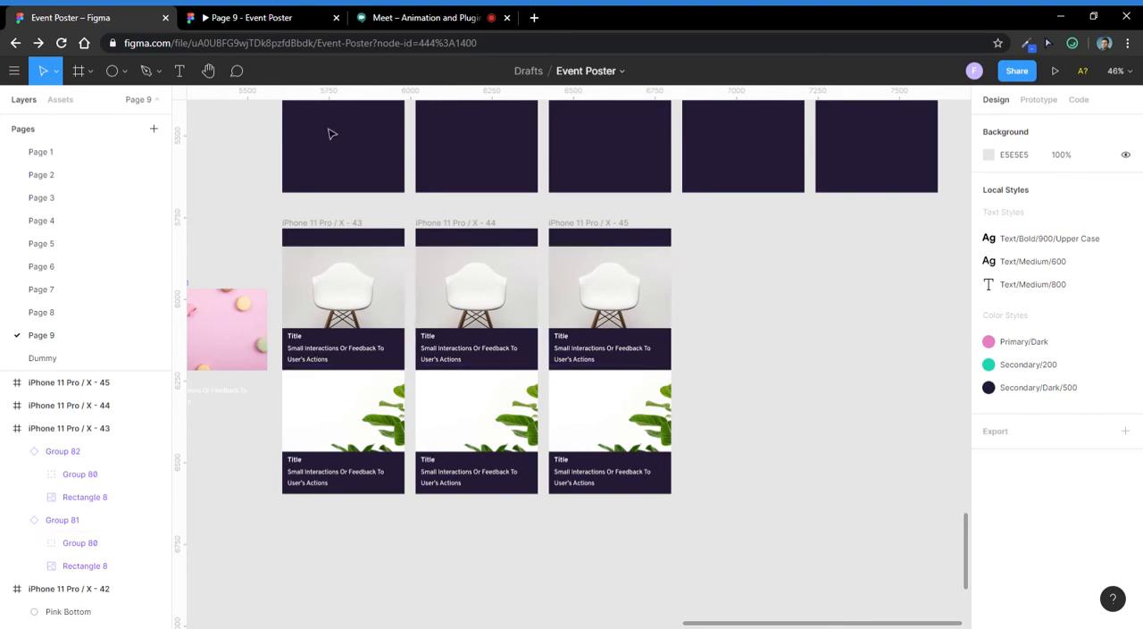
- Check the chat of the Google Meet call and return to the Event Poster file in Figma
click(402, 17)
click(929, 75)
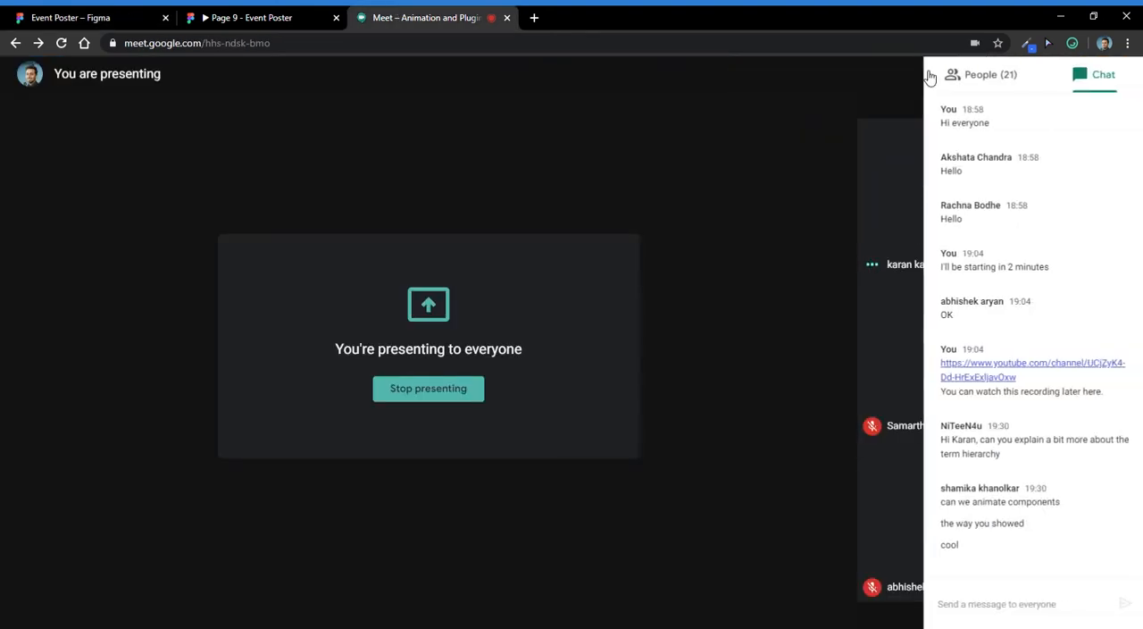
click(92, 15)
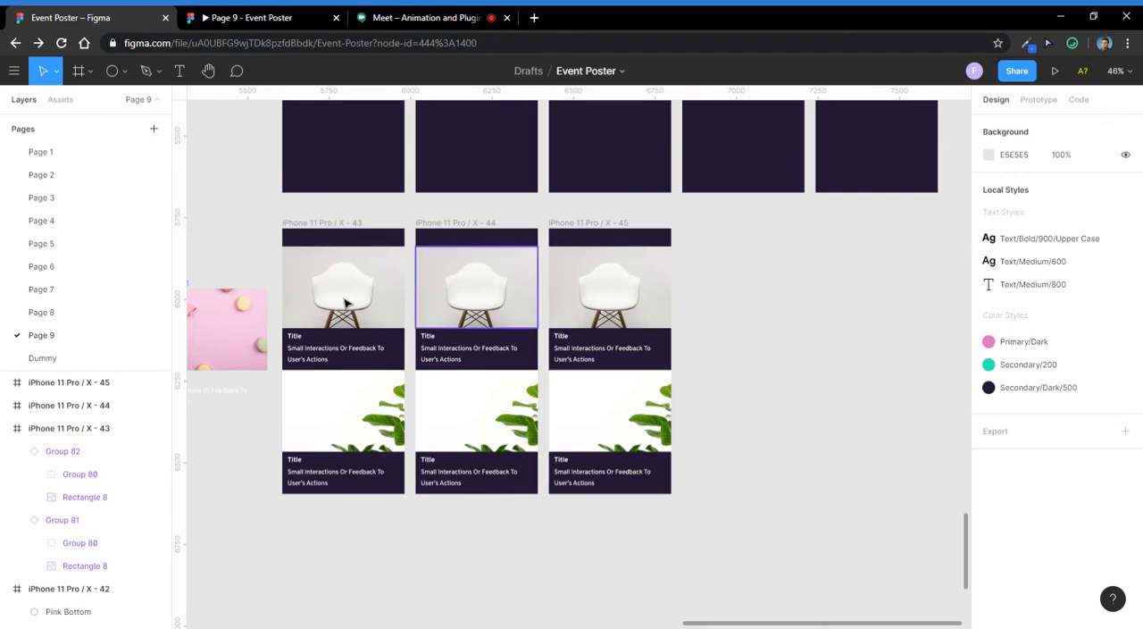
- Delete the two duplicated phone frames beside iPhone 11 Pro / X - 43
drag(346, 303, 388, 319)
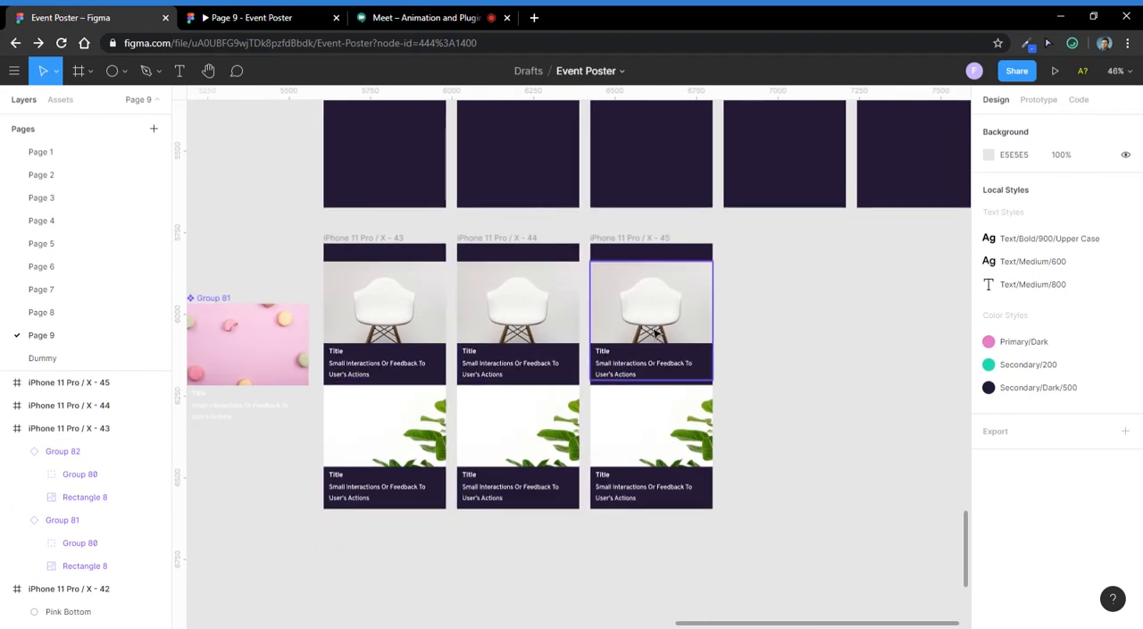
scroll(456, 369, up, 3)
scroll(500, 384, down, 3)
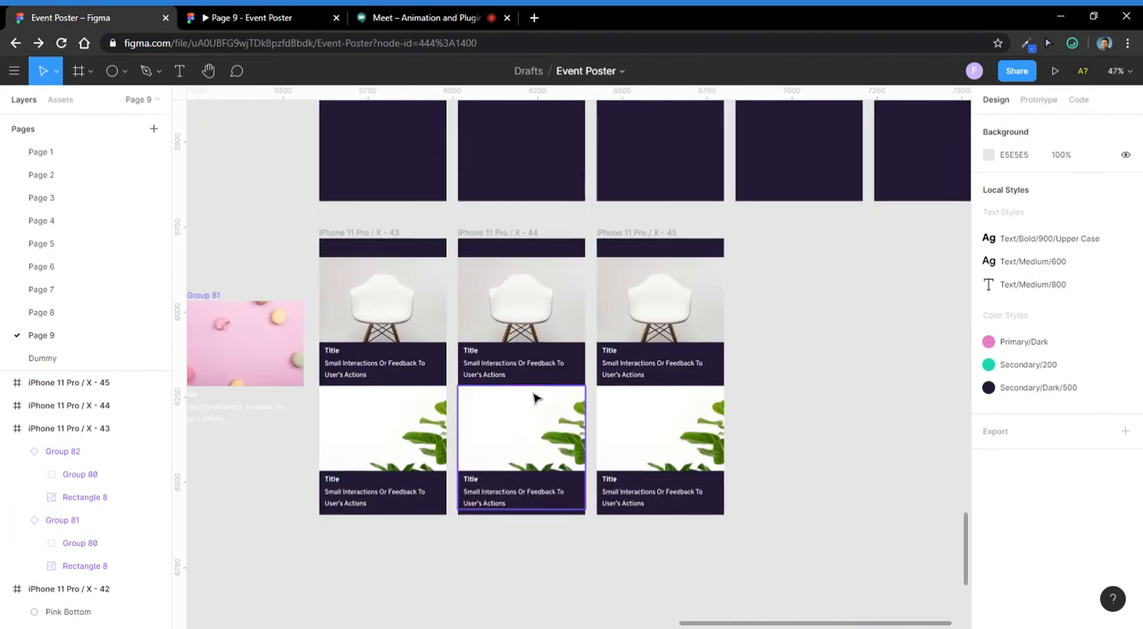
click(508, 248)
shift+click(631, 247)
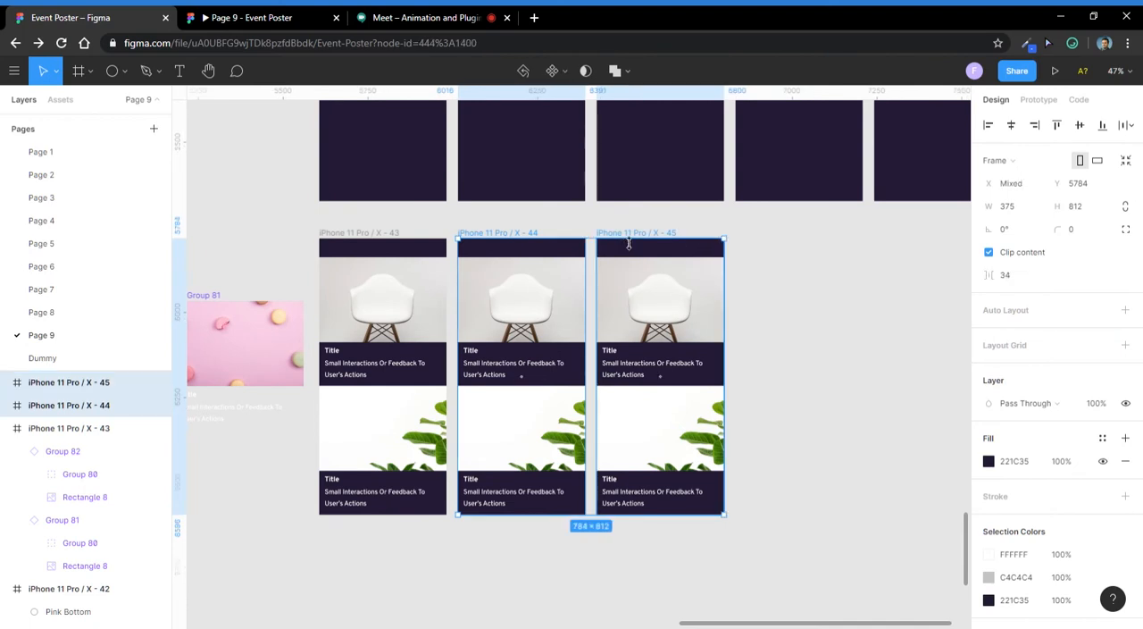
key(Delete)
- Group the two card instances in the phone frame and rename the group Component
drag(464, 392, 470, 311)
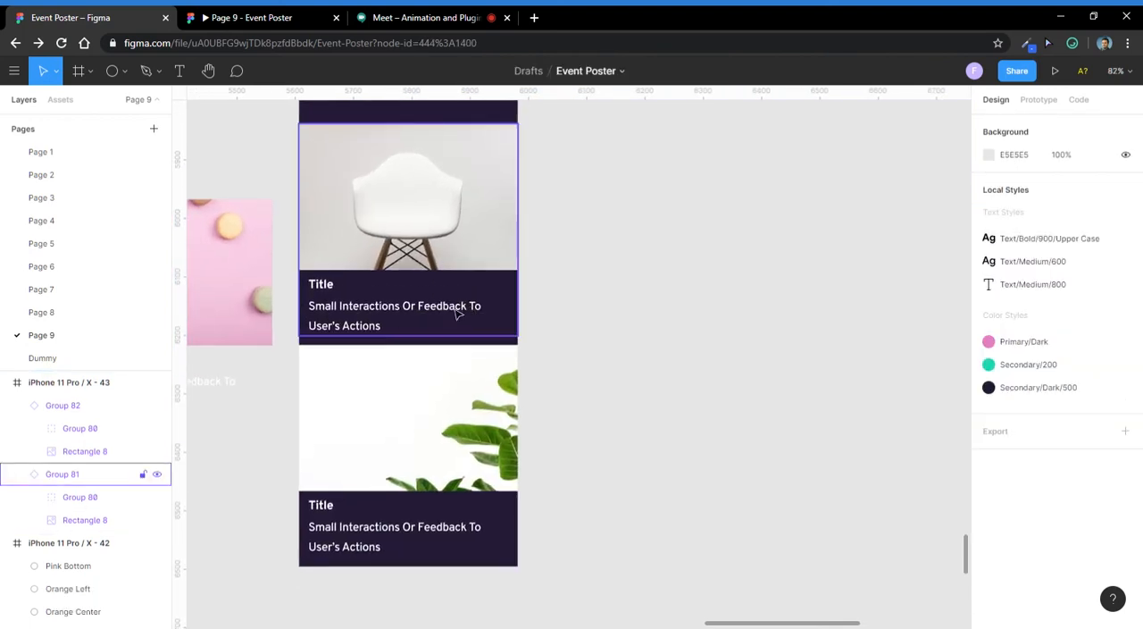
click(413, 434)
shift+click(416, 303)
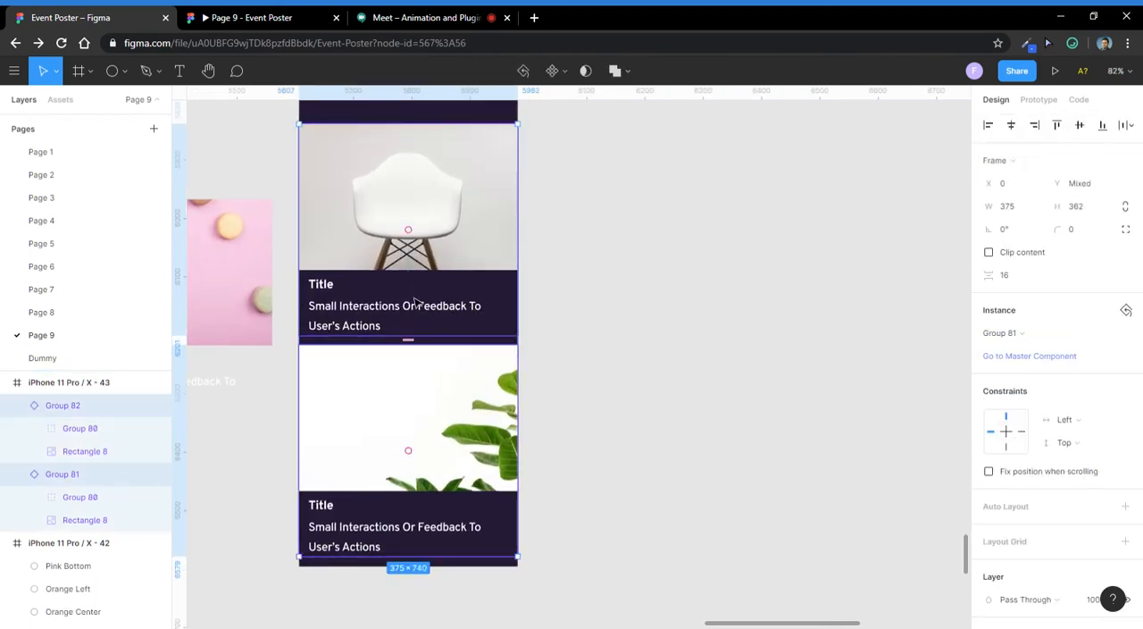
key(ctrl+g)
double_click(64, 406)
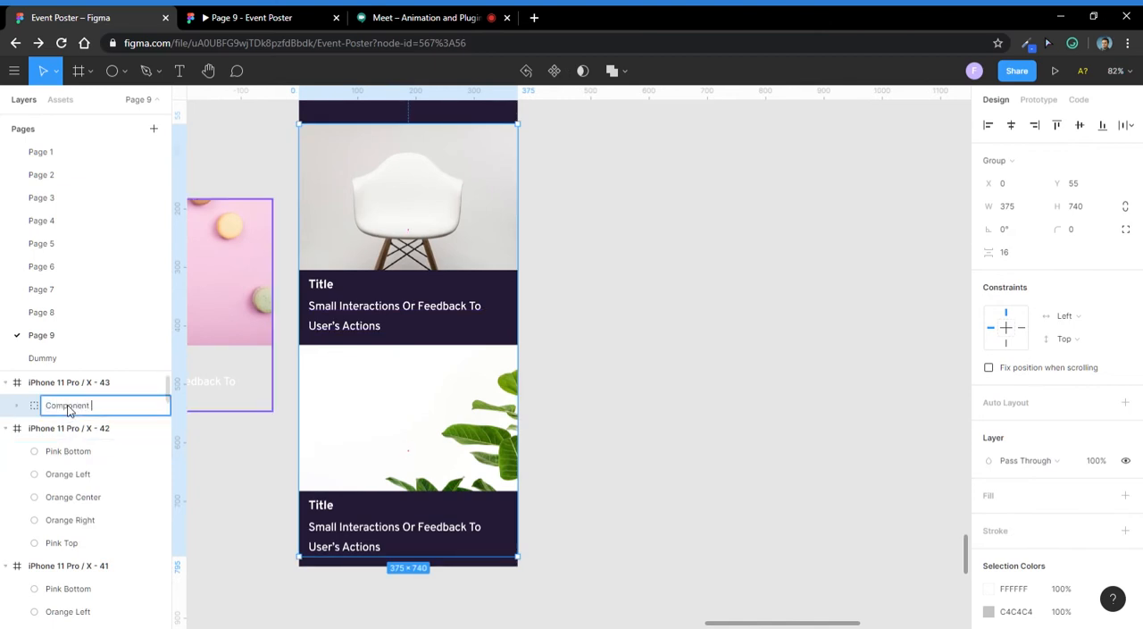
key(Return)
- Duplicate the phone frame with the Component group three times in a row to its right
scroll(336, 363, down, 3)
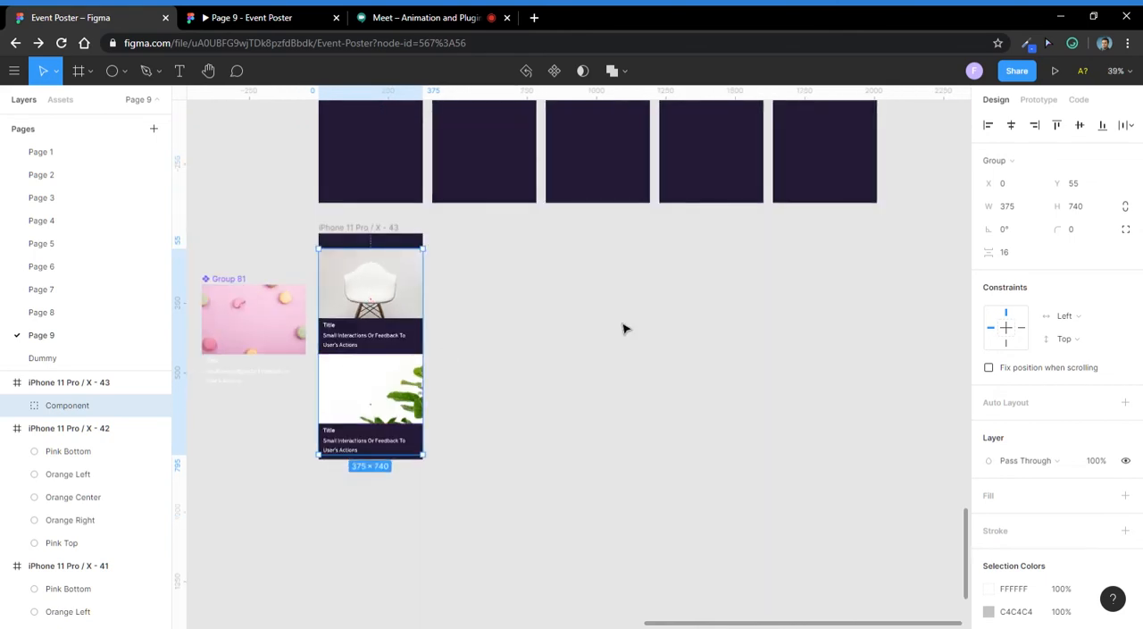
click(615, 323)
click(352, 317)
click(457, 313)
drag(387, 238, 698, 228)
click(684, 246)
click(851, 260)
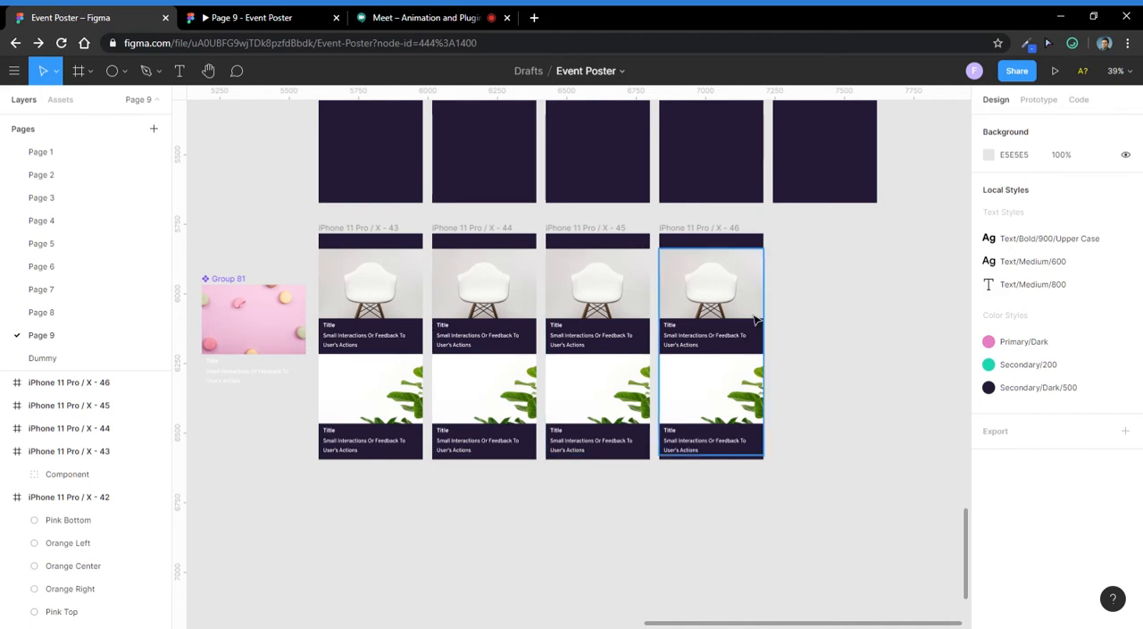
- Scale the plant card in iPhone 11 Pro / X - 44 down from its centre to 343 × 331.11 with the Scale tool
click(414, 320)
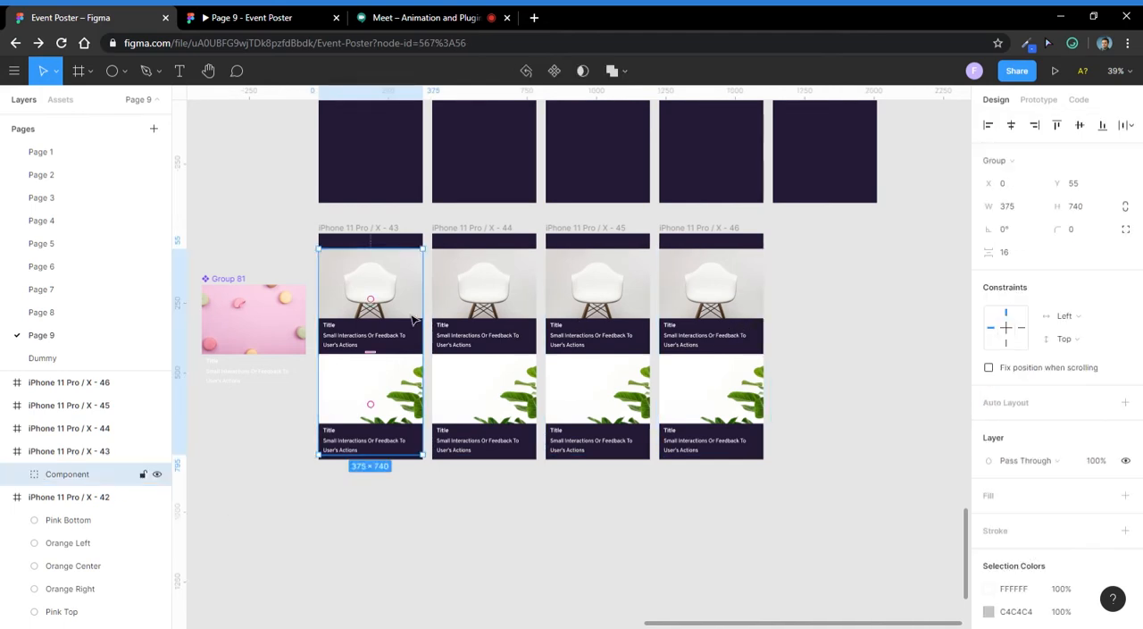
click(451, 369)
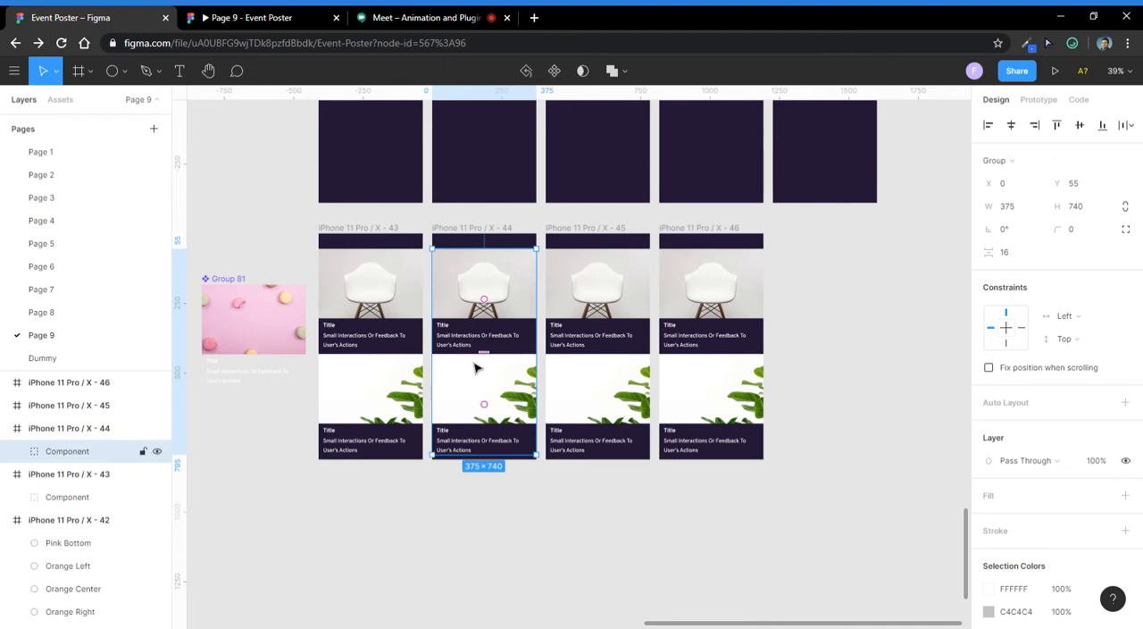
double_click(463, 400)
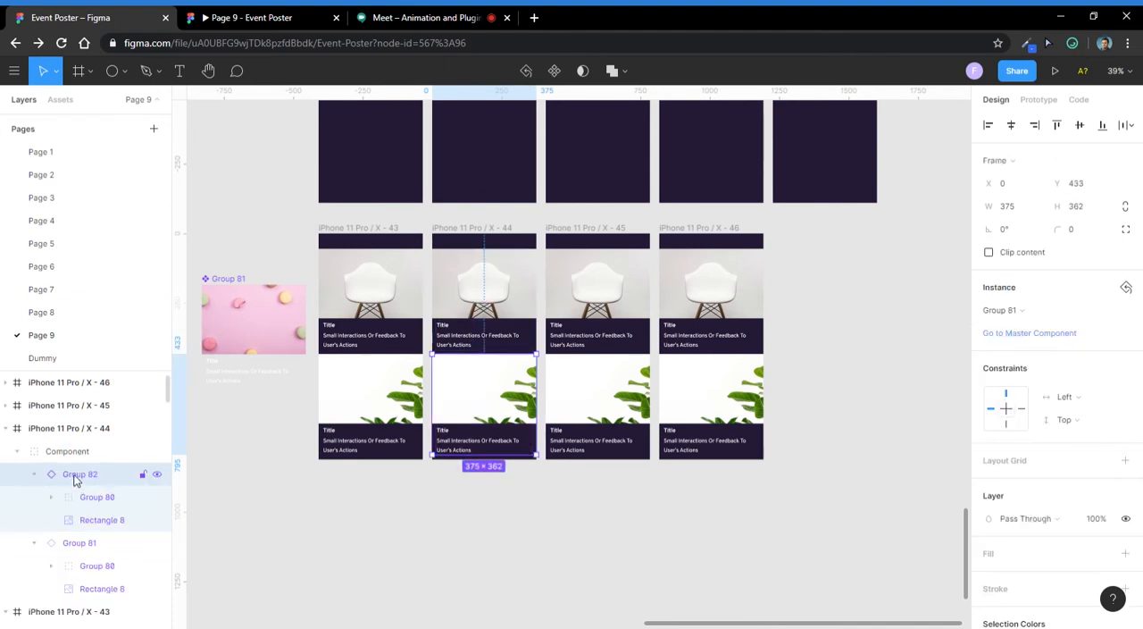
scroll(411, 416, up, 5)
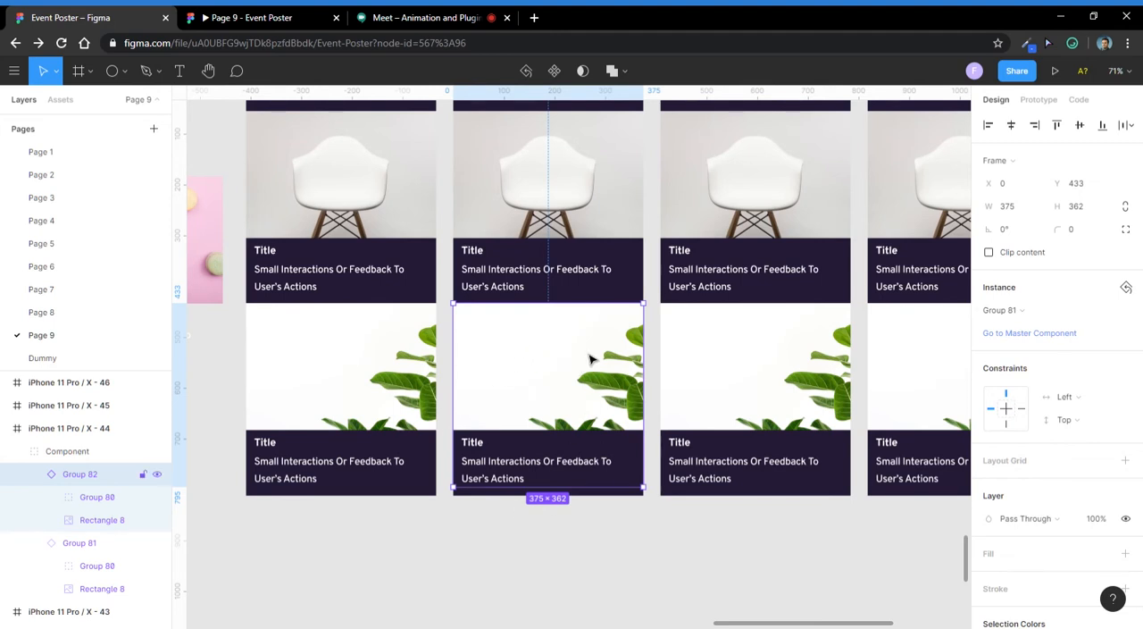
scroll(551, 329, up, 3)
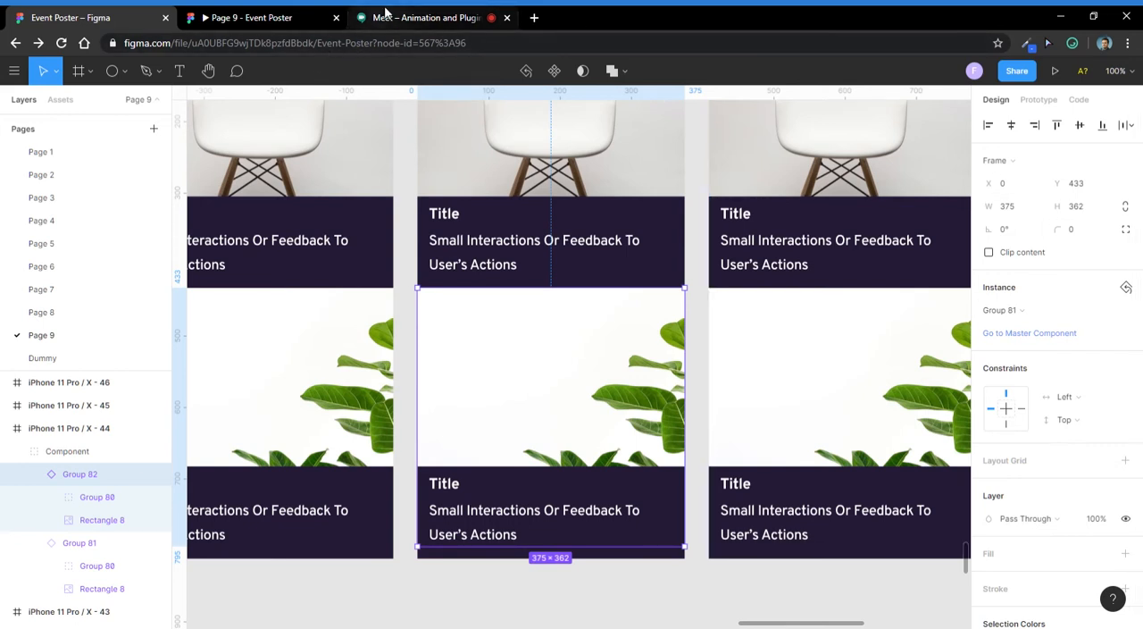
click(90, 77)
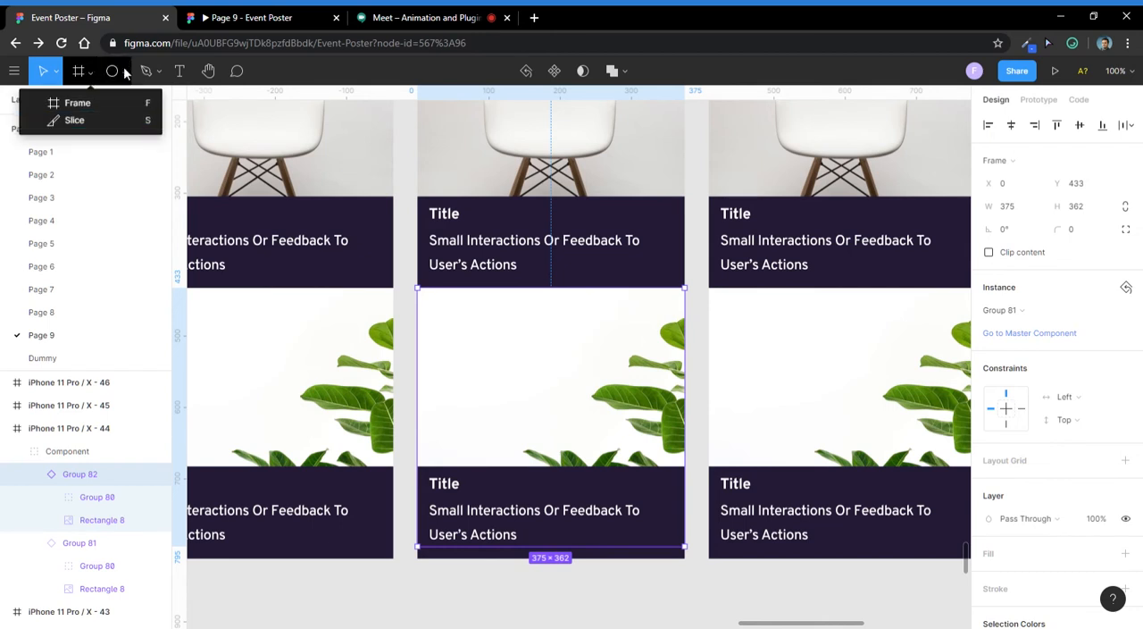
mouse_move(155, 73)
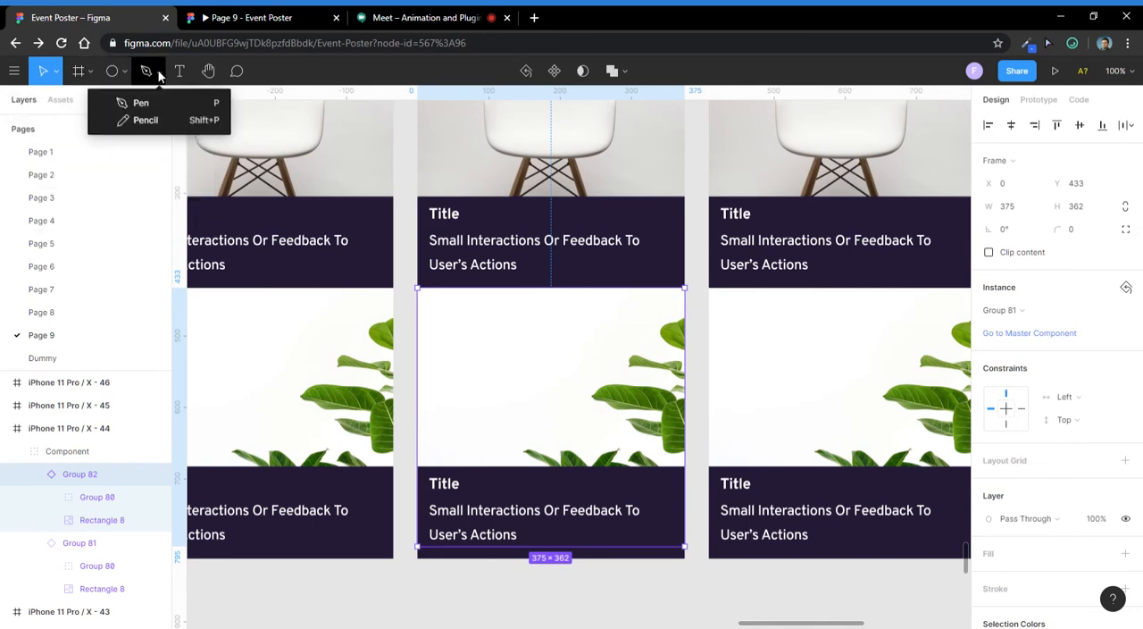
click(60, 76)
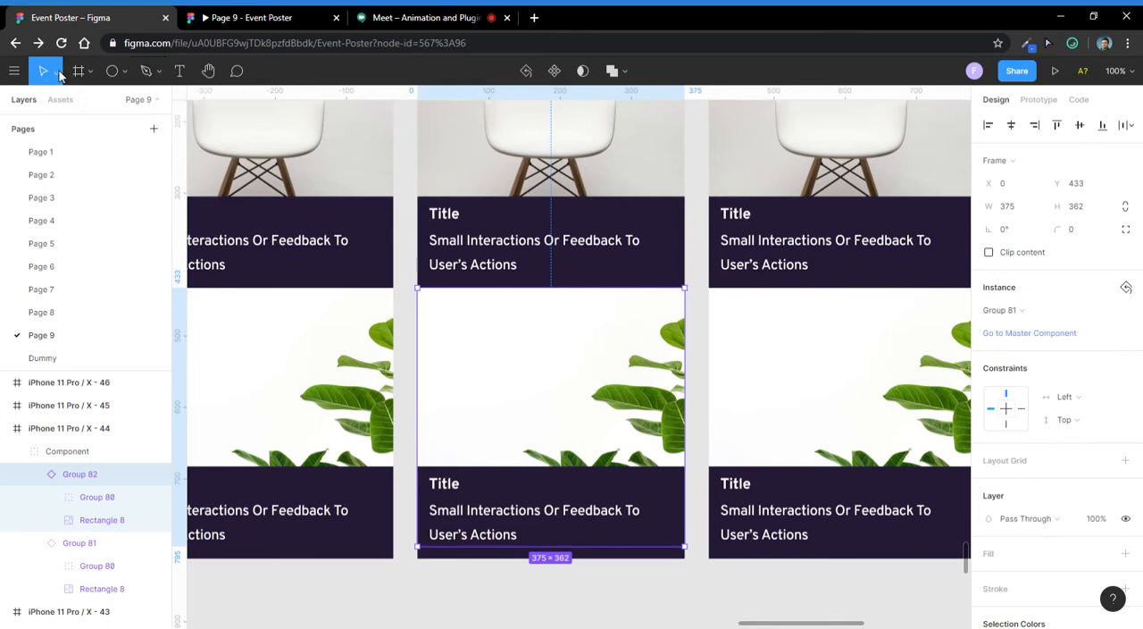
click(60, 76)
click(62, 120)
scroll(521, 336, down, 1)
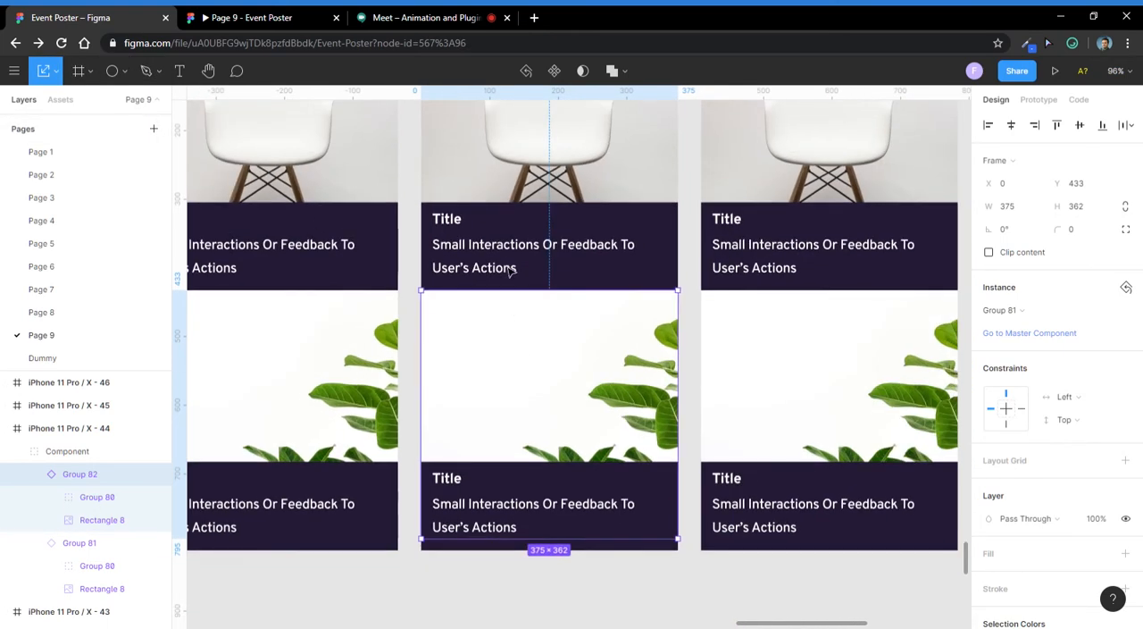
scroll(498, 262, down, 2)
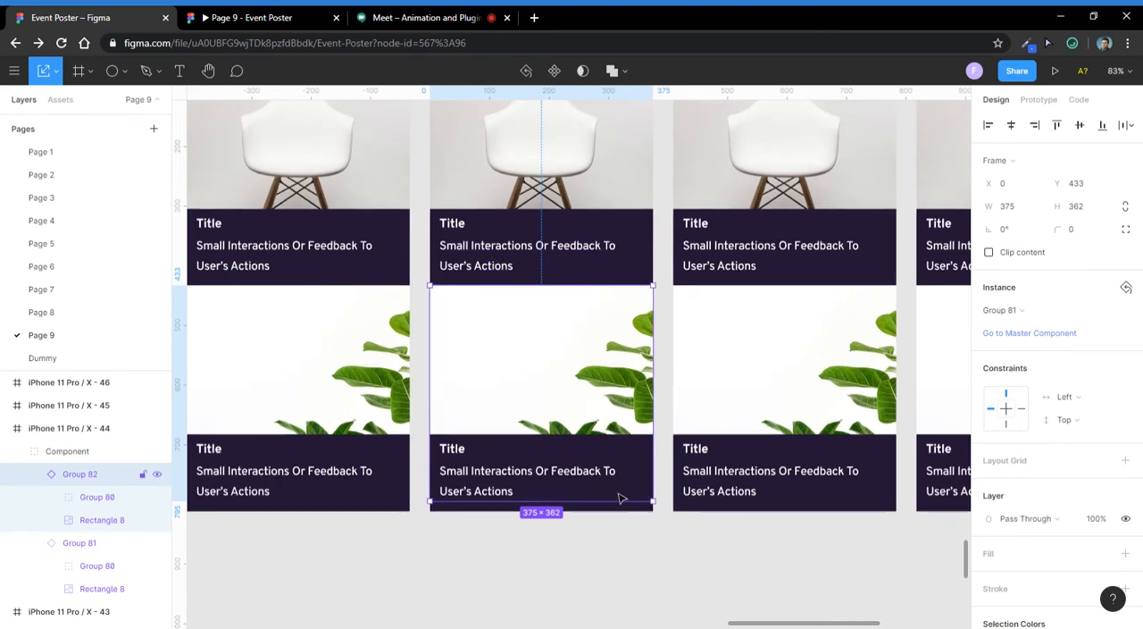
scroll(622, 499, up, 1)
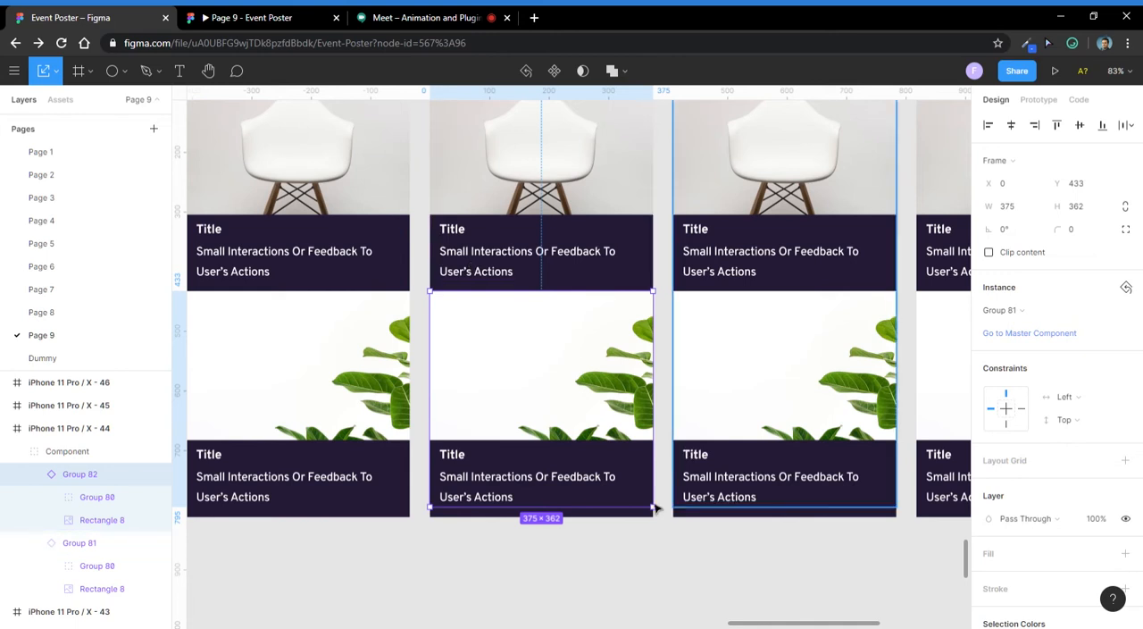
drag(662, 513, 645, 497)
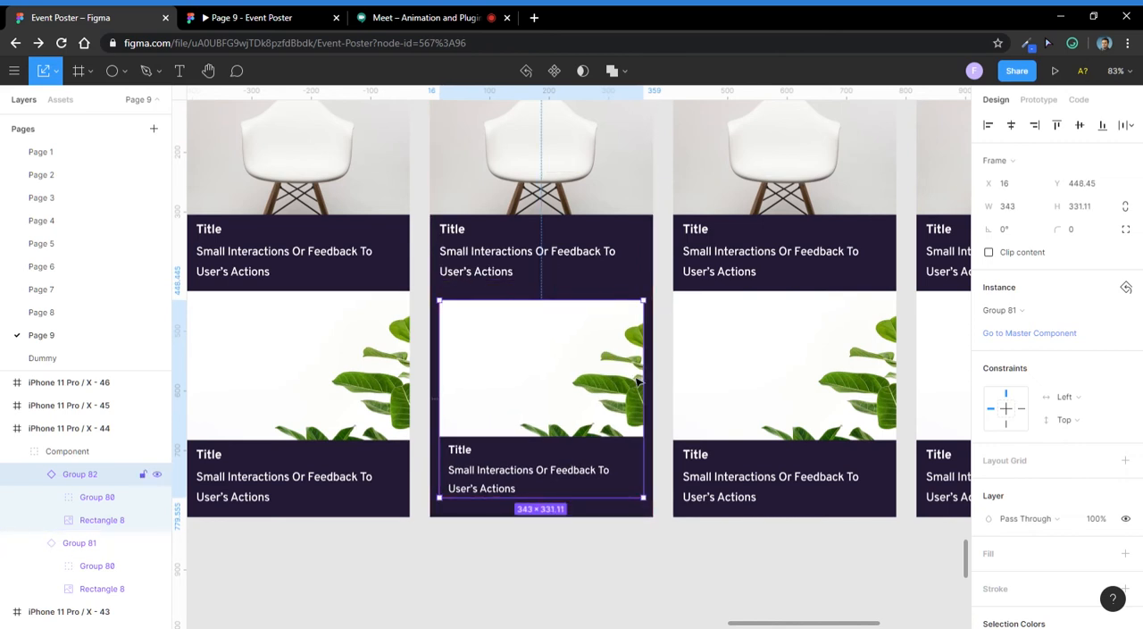
scroll(603, 412, down, 3)
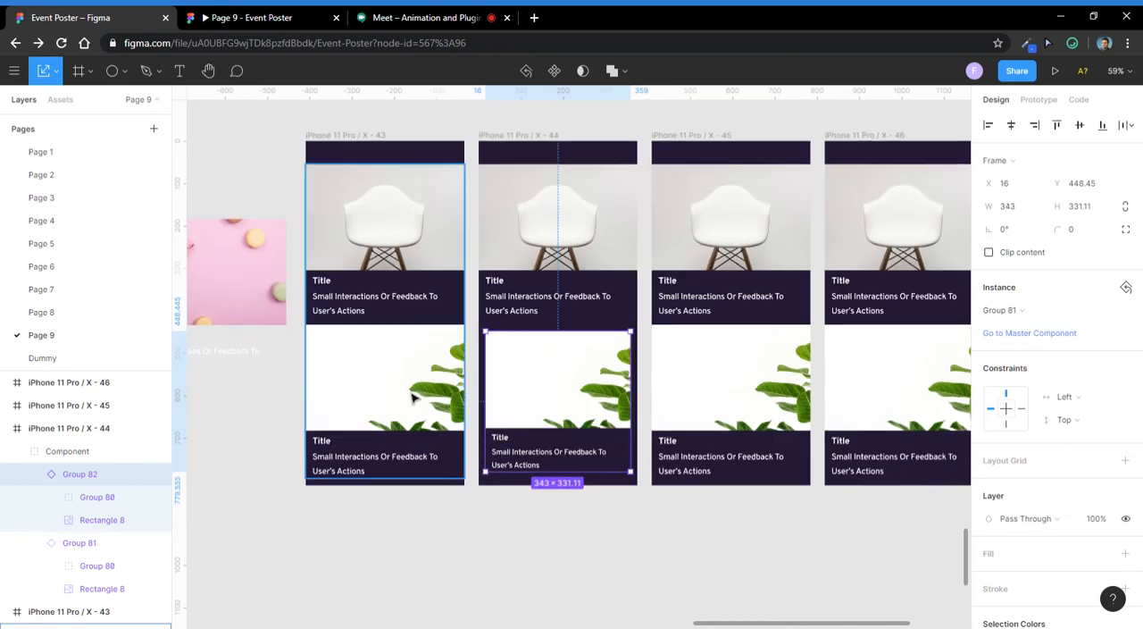
click(415, 393)
click(571, 389)
double_click(573, 391)
click(540, 501)
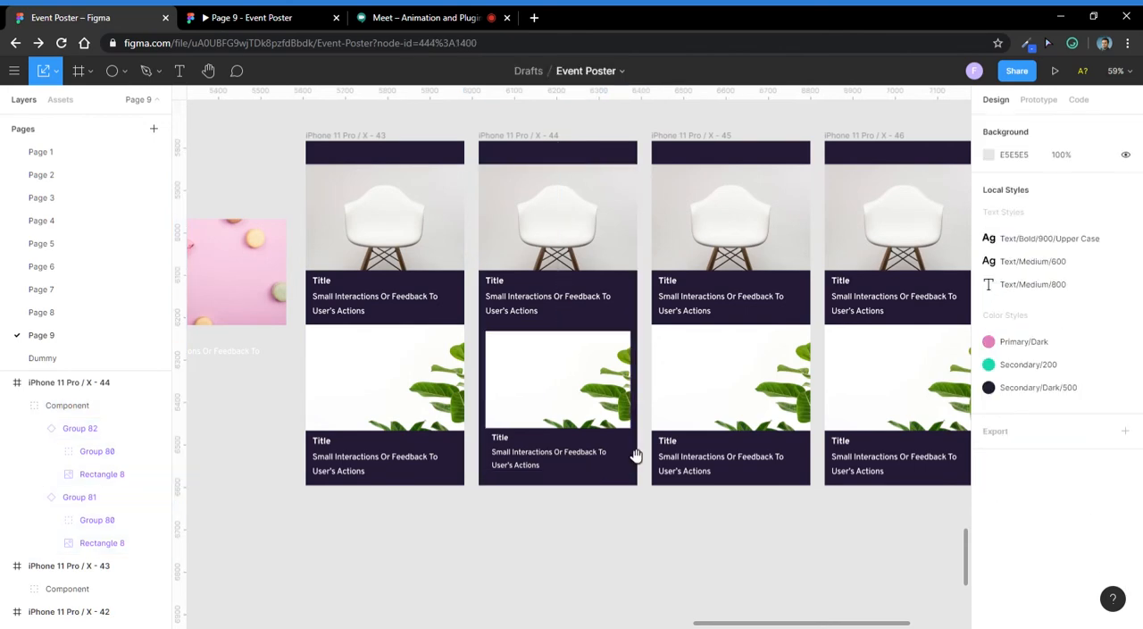
scroll(634, 454, right, 2)
click(586, 379)
scroll(576, 318, down, 2)
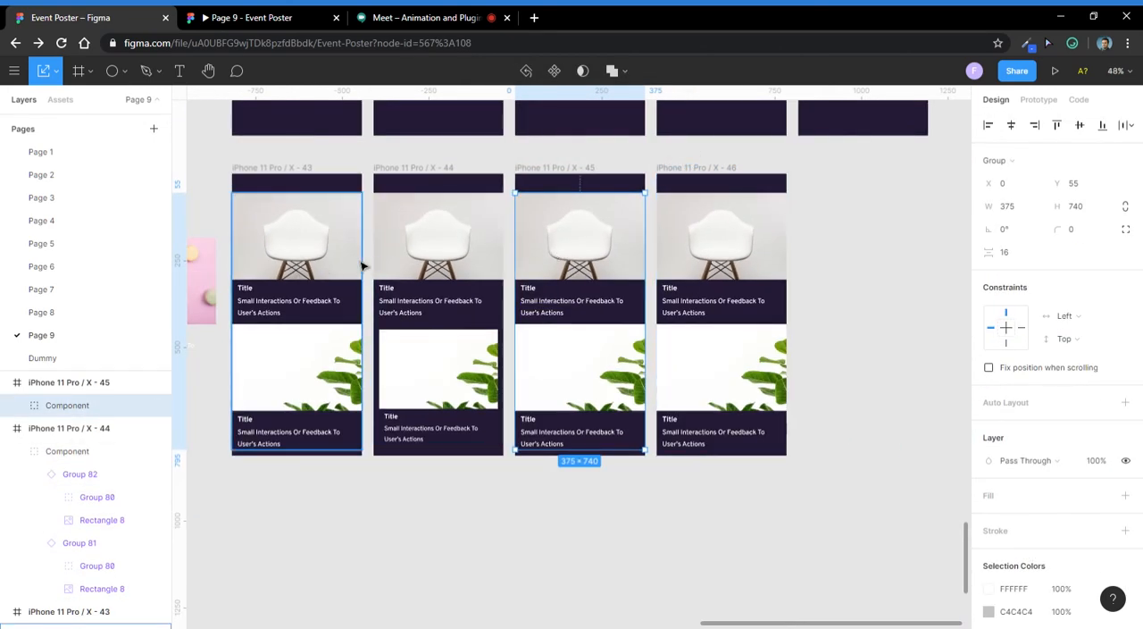
scroll(553, 253, up, 2)
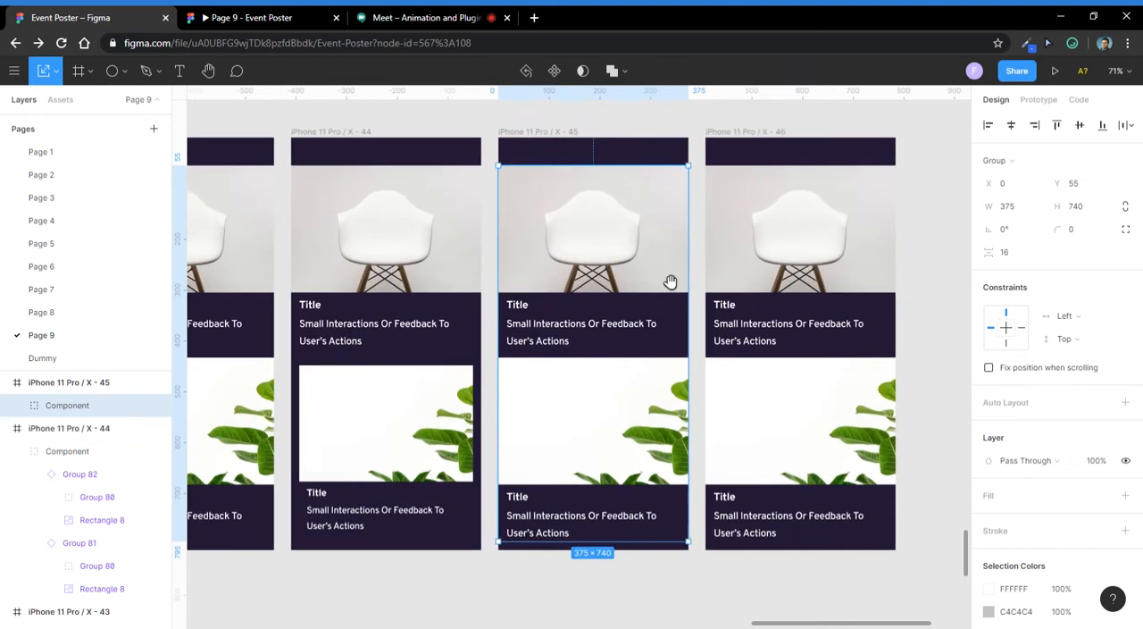
drag(670, 280, 493, 314)
scroll(473, 389, down, 2)
double_click(418, 368)
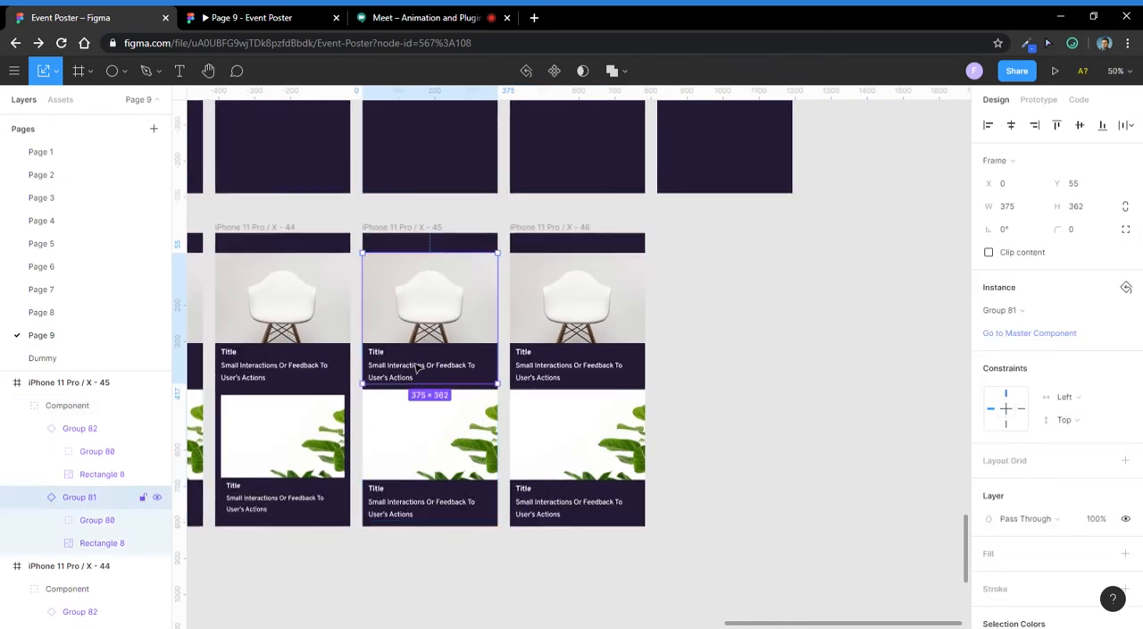
drag(417, 321, 503, 331)
key(ctrl+z)
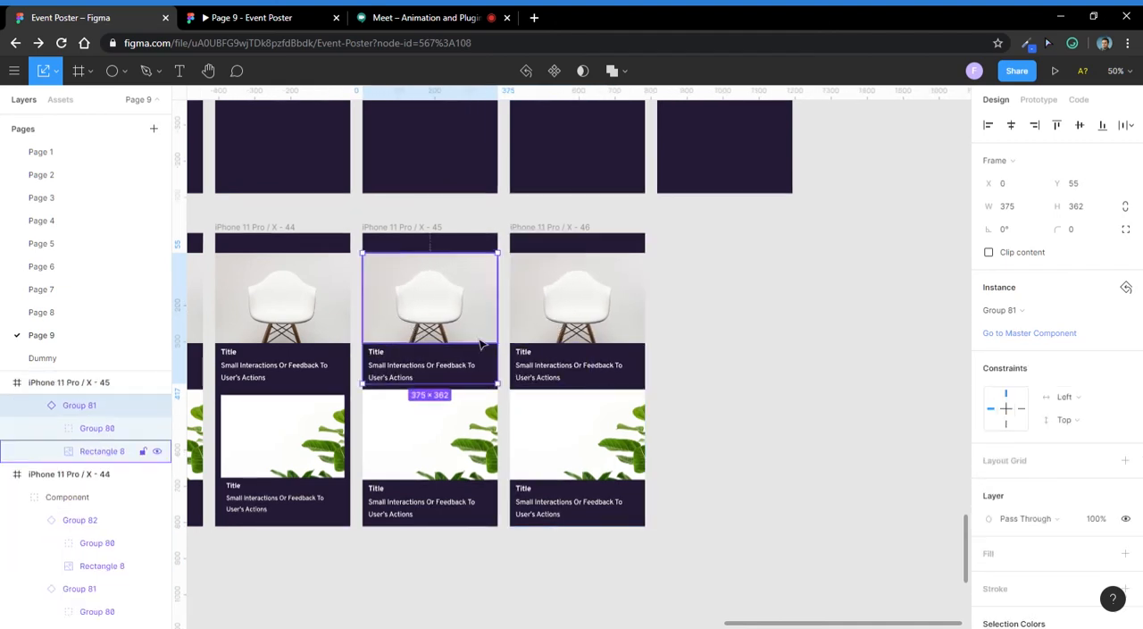
- Move the iPhone 11 Pro / X - 46 frame far to the right, leaving a wide gap beside iPhone 11 Pro / X - 45
click(878, 271)
drag(563, 229, 902, 244)
click(660, 264)
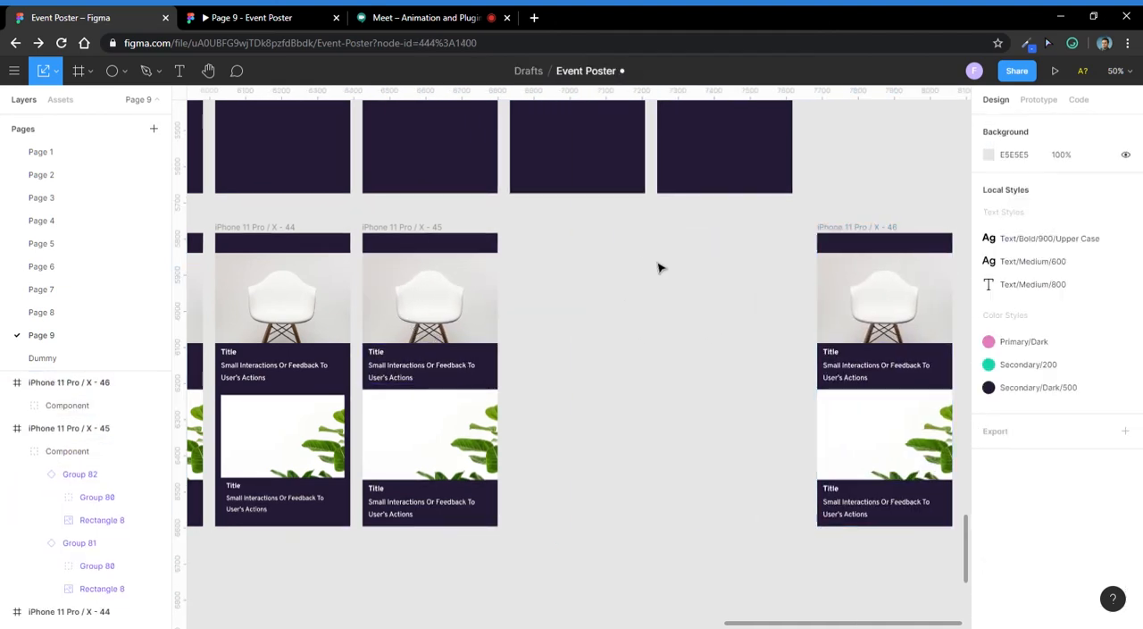
double_click(430, 315)
drag(442, 321, 536, 322)
key(ctrl+z)
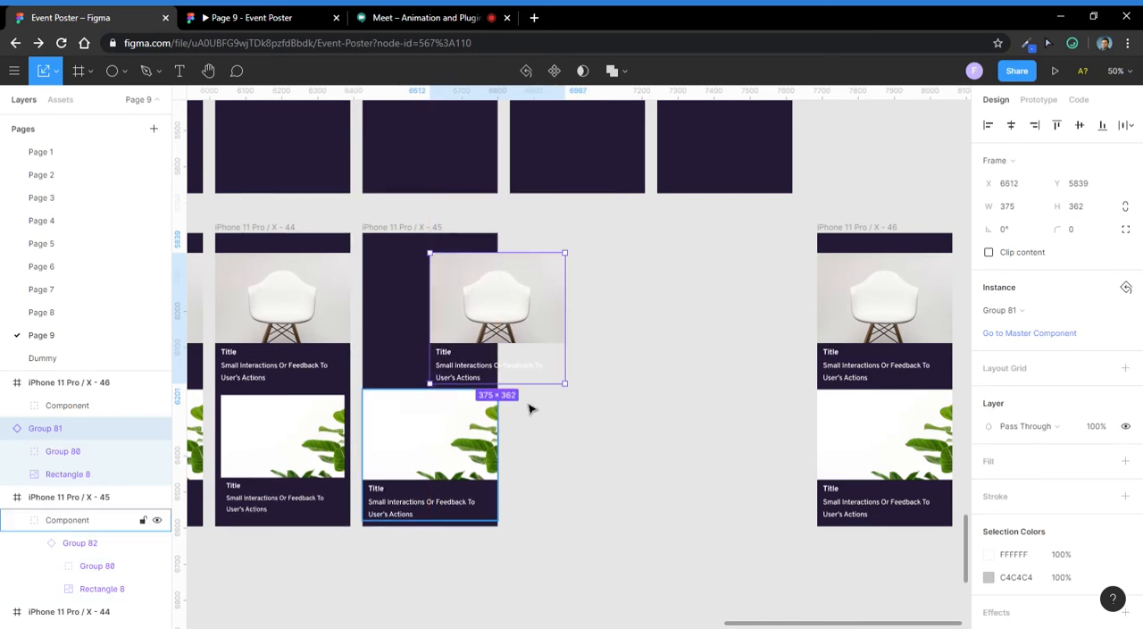
scroll(77, 463, up, 1)
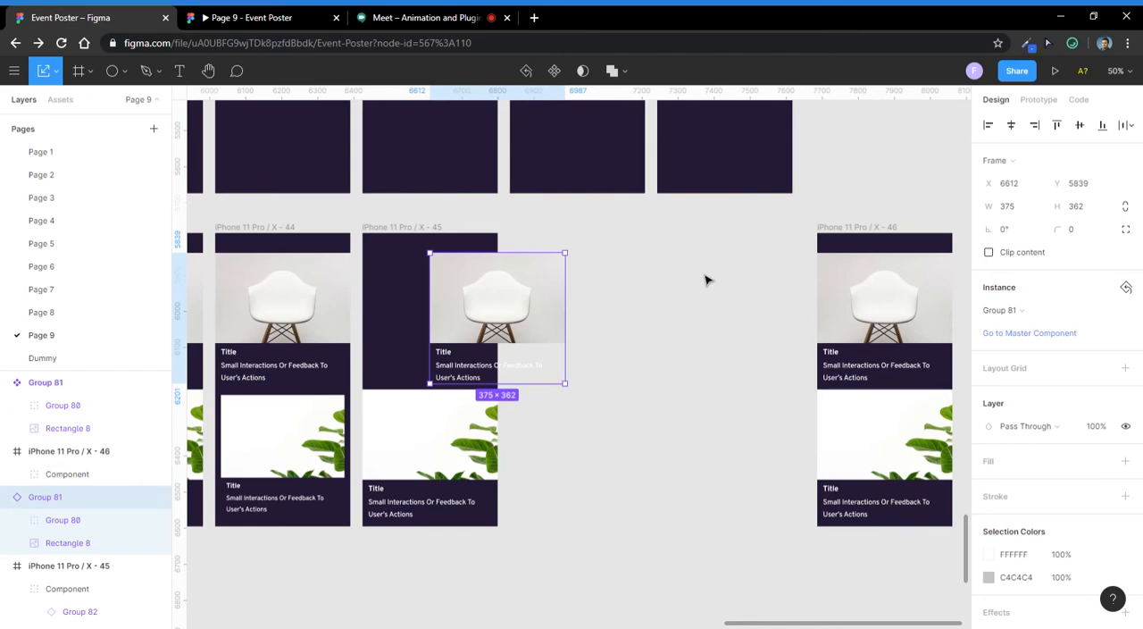
scroll(475, 336, up, 3)
scroll(589, 337, down, 2)
click(734, 319)
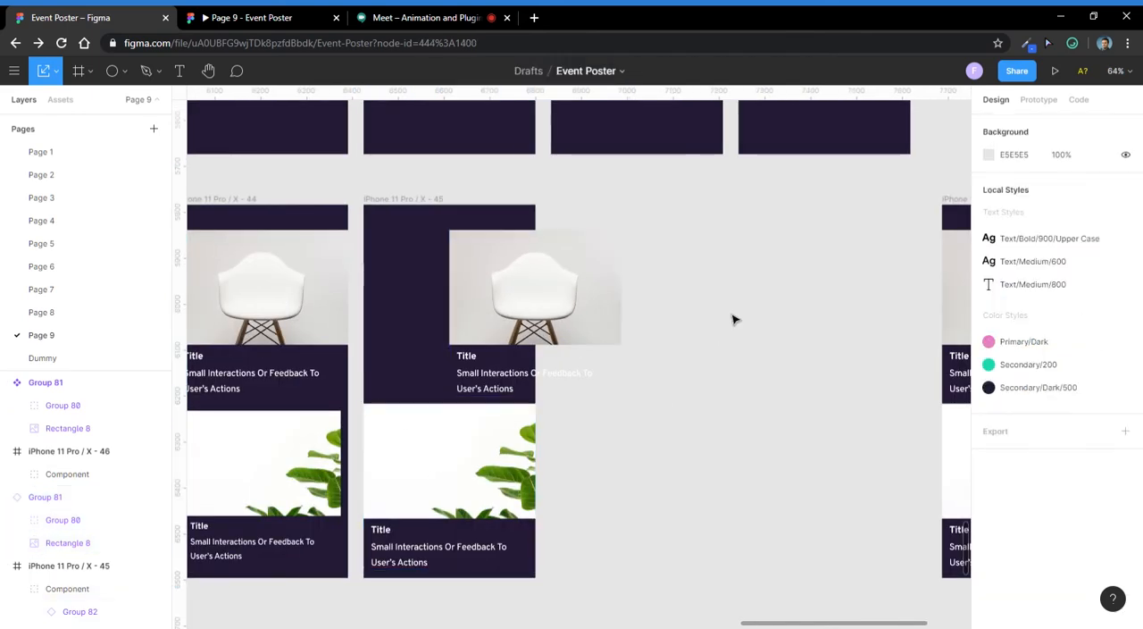
click(502, 440)
key(ctrl+z)
key(ctrl+shift+z)
key(ctrl+z)
key(ctrl+z)
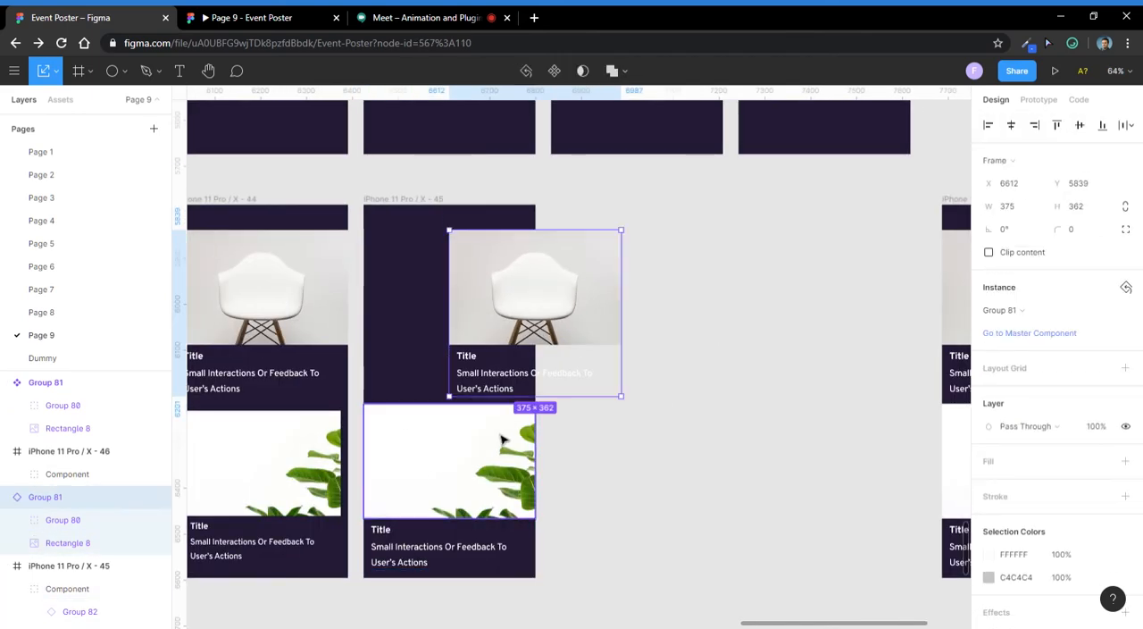
key(ctrl+z)
click(702, 238)
click(449, 335)
scroll(449, 335, up, 1)
scroll(449, 335, down, 1)
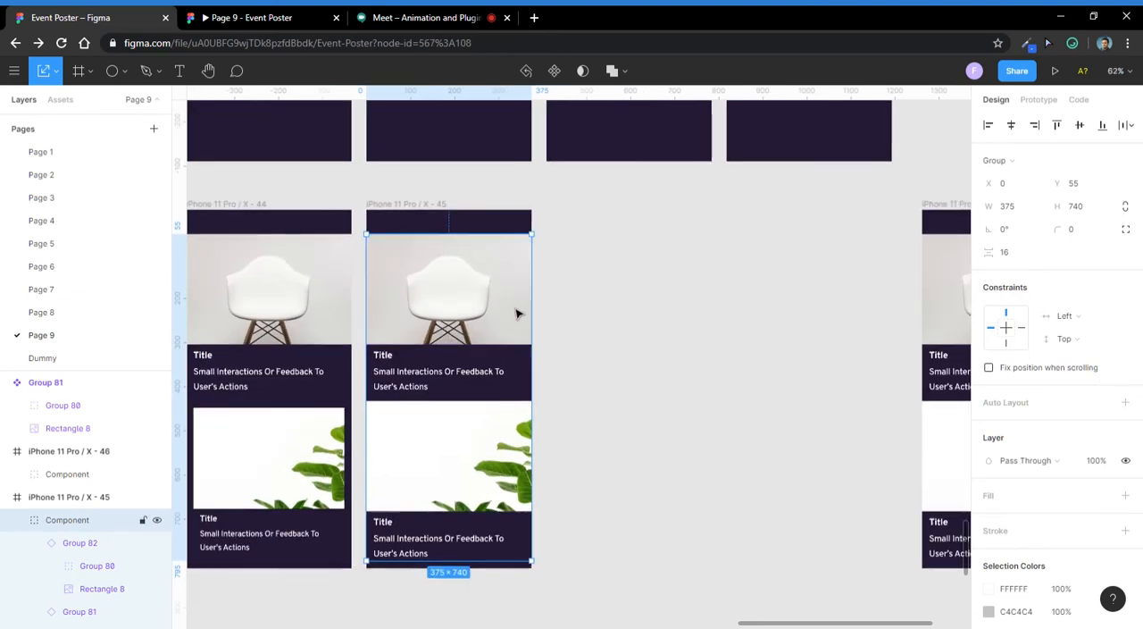
scroll(517, 314, down, 6)
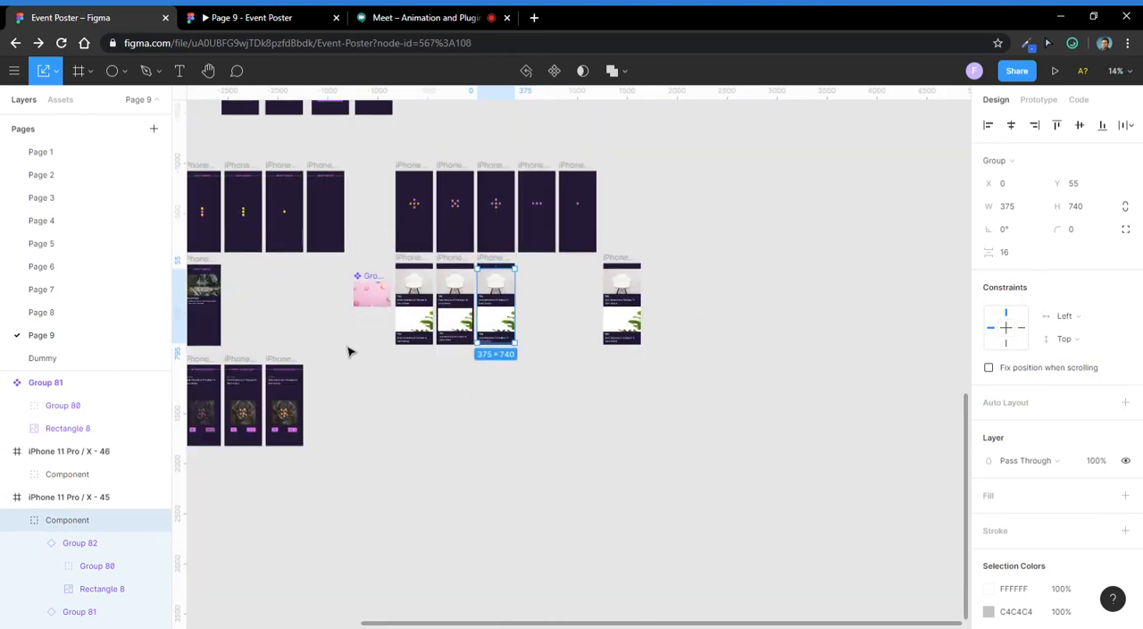
scroll(368, 283, up, 1)
click(373, 285)
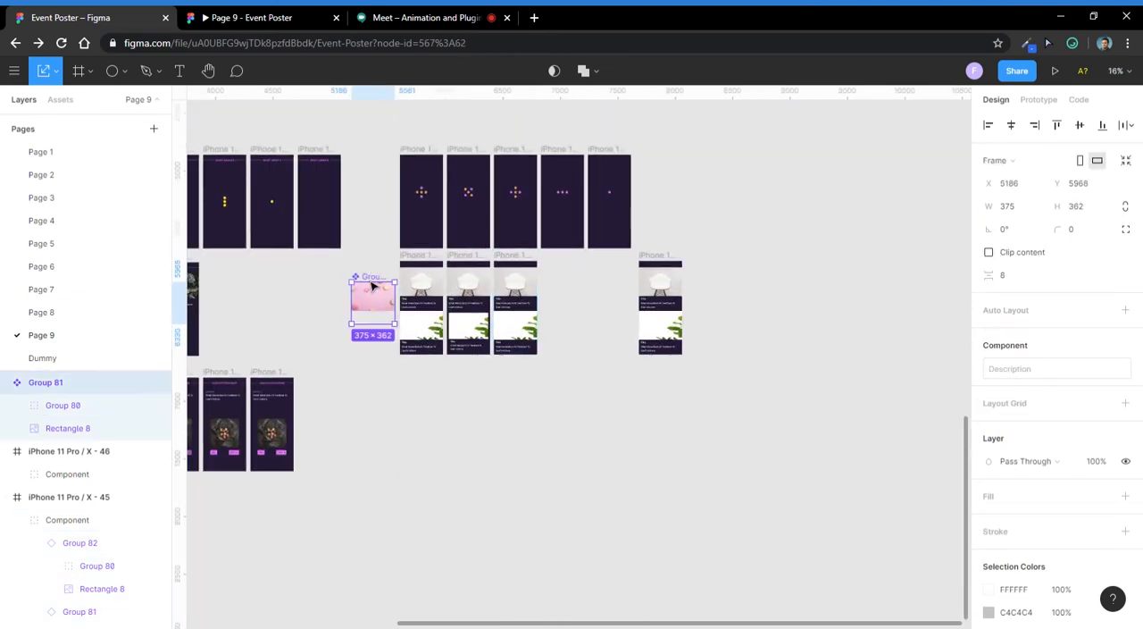
scroll(516, 312, up, 7)
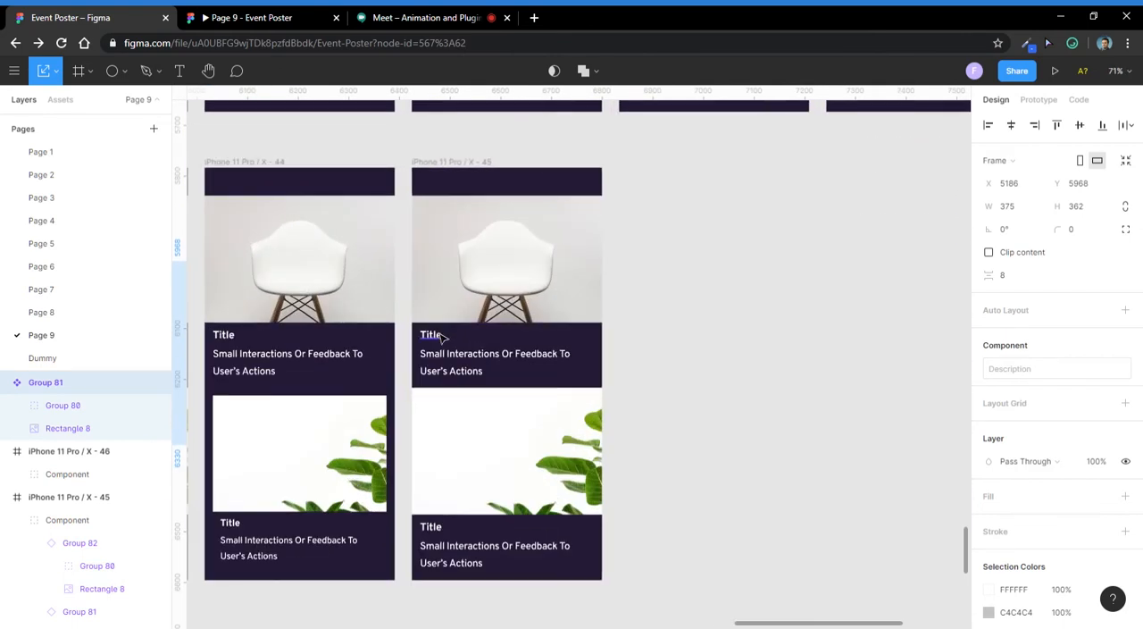
- Shift the chair card in iPhone 11 Pro / X - 45 right to X 84 within the frame and set its opacity to 0%
click(487, 312)
drag(433, 304, 486, 305)
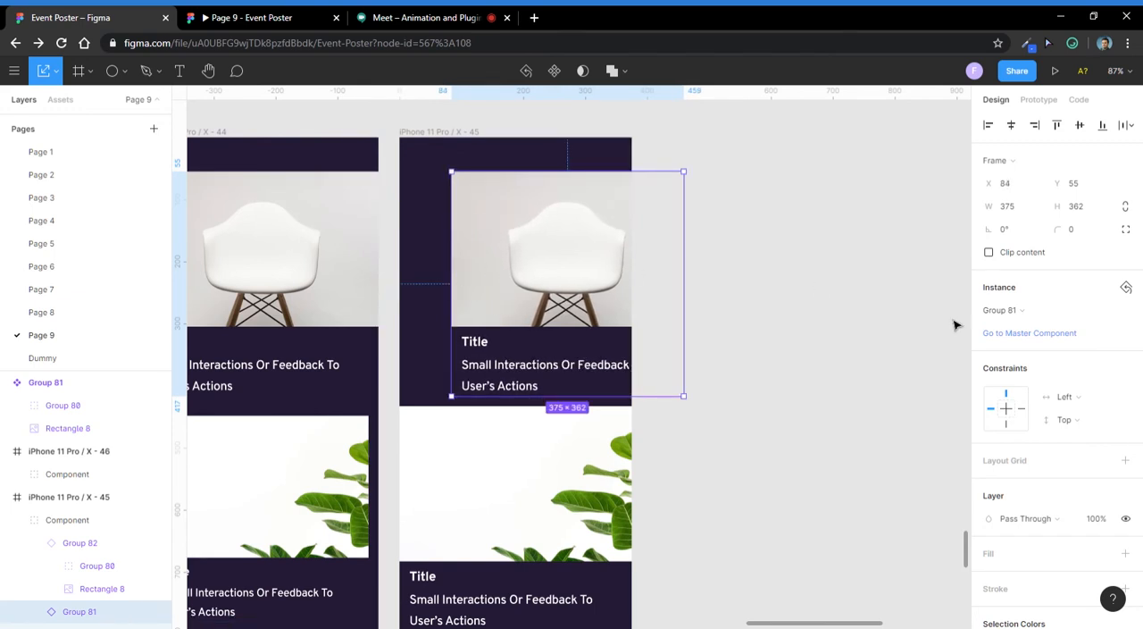
click(1101, 521)
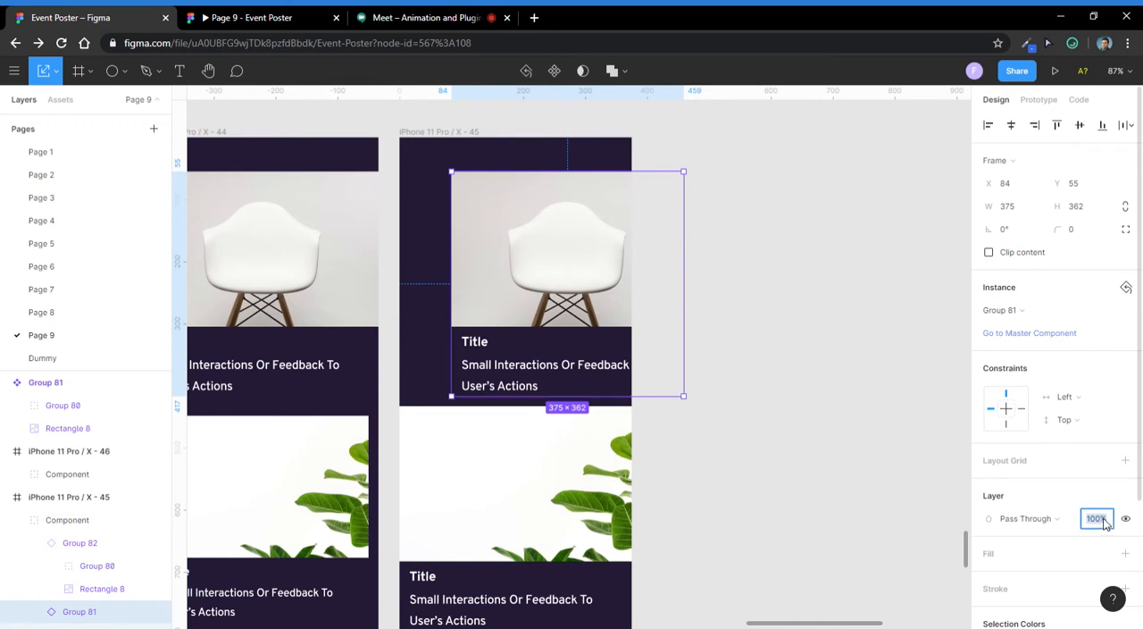
text(0)
key(Return)
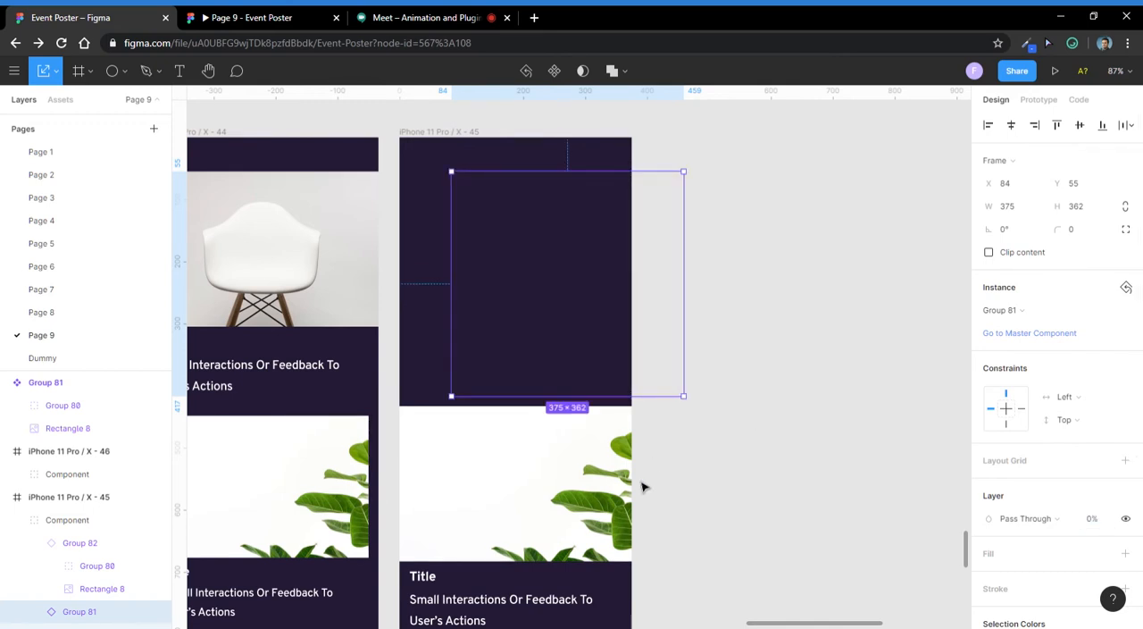
- Move the plant card in iPhone 11 Pro / X - 45 up to X 0, Y 55, into the chair card's former place
click(589, 483)
drag(581, 516, 601, 286)
scroll(600, 286, down, 5)
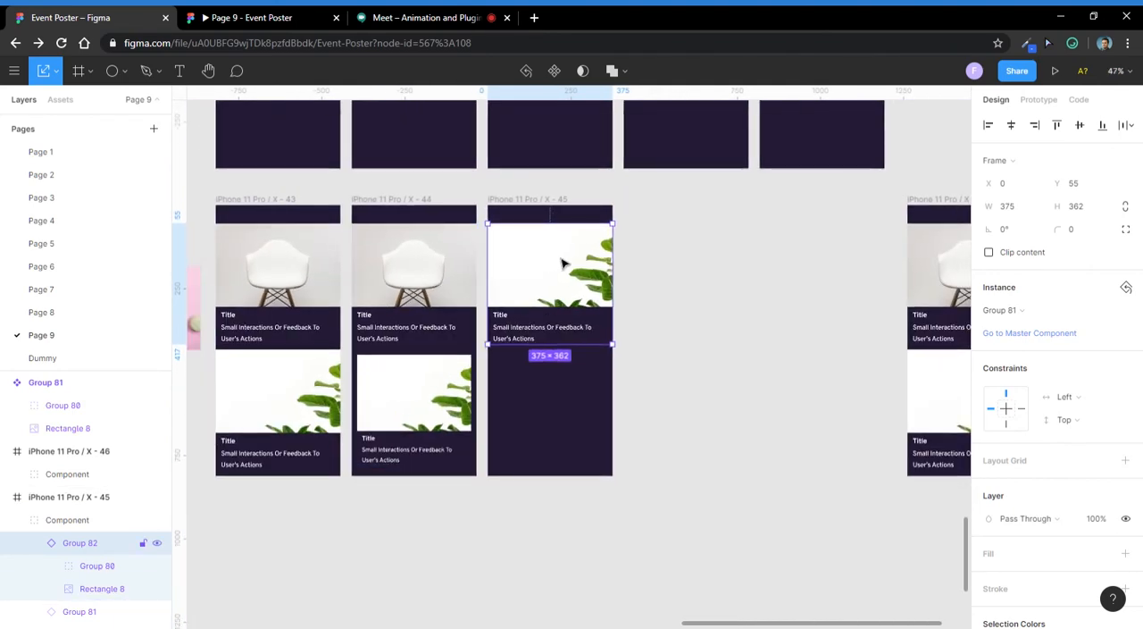
scroll(604, 271, up, 4)
scroll(606, 271, down, 4)
click(714, 288)
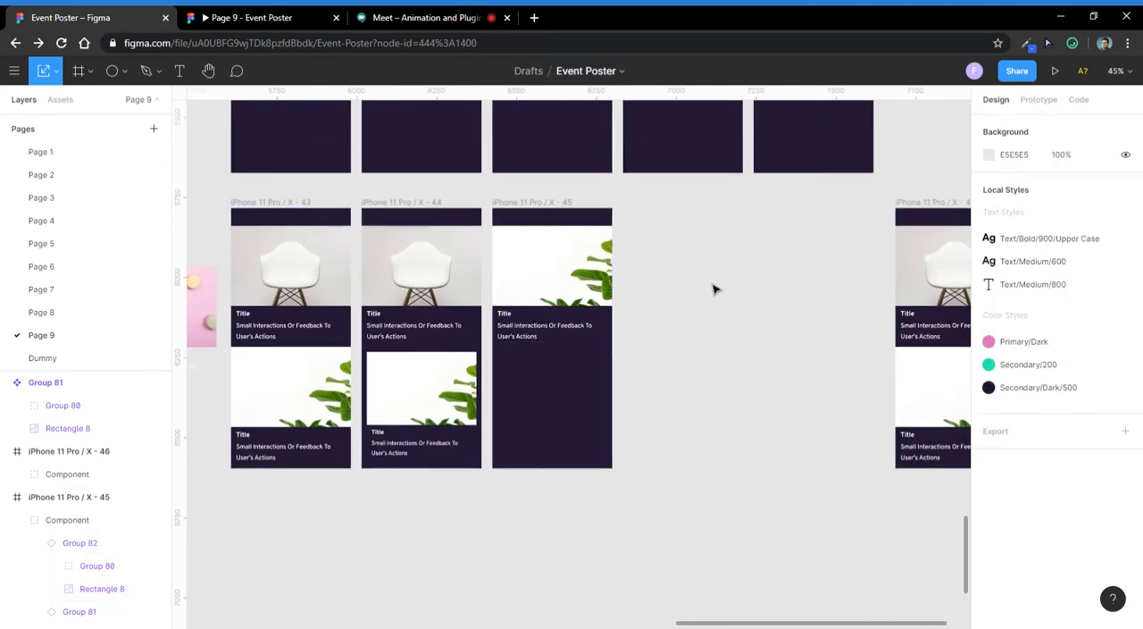
- Look at the chat of the Google Meet call again and return to the Event Poster file in Figma
scroll(598, 312, down, 3)
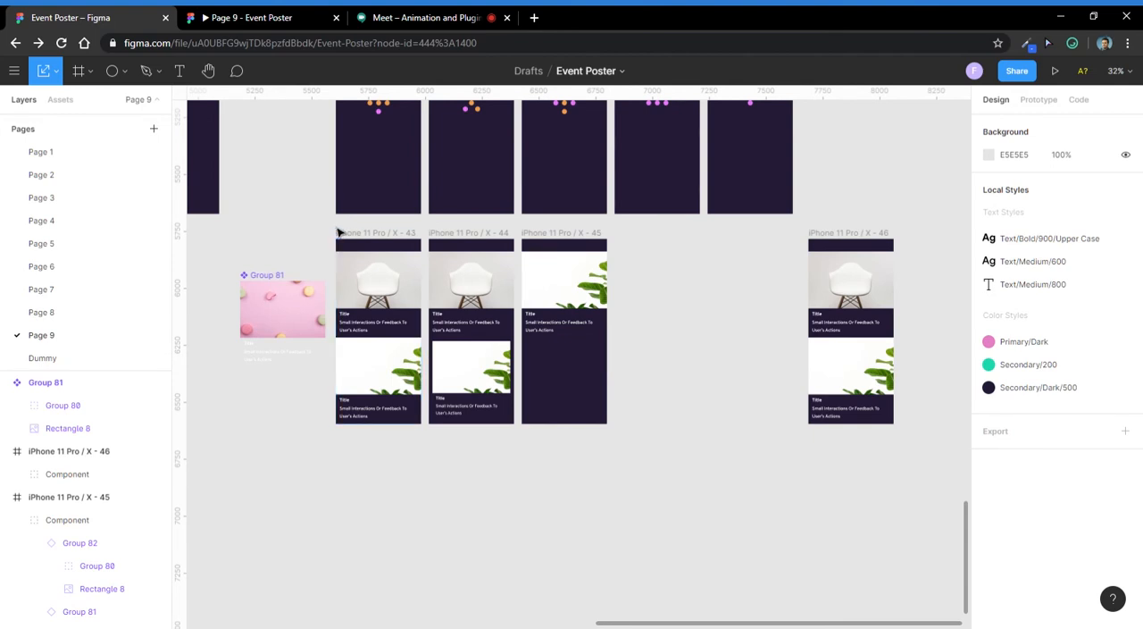
click(434, 20)
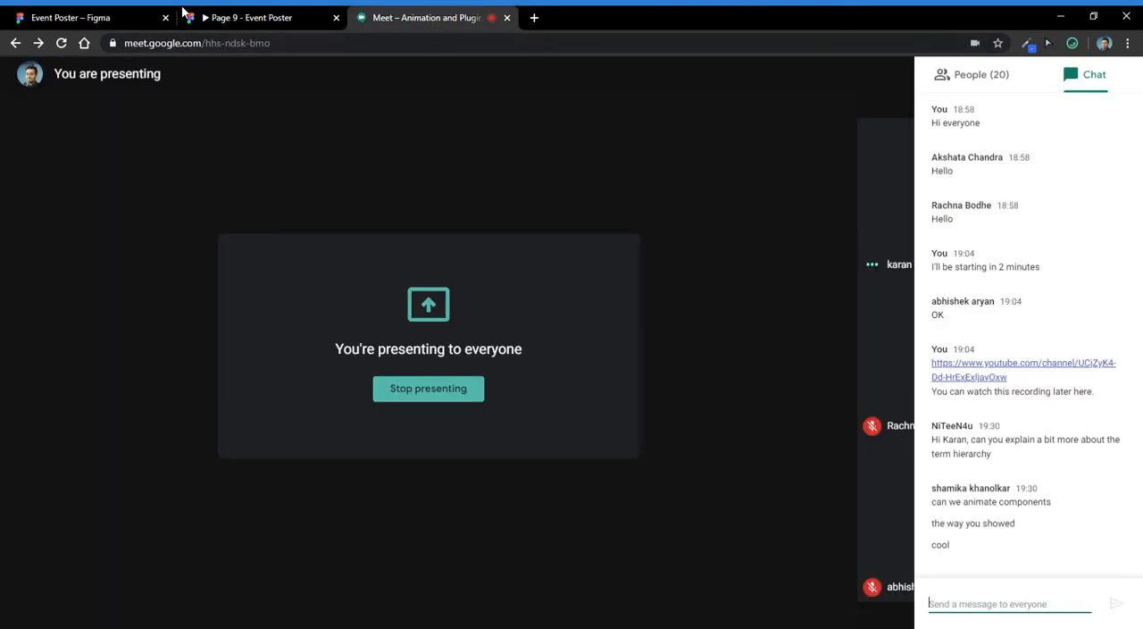
click(152, 17)
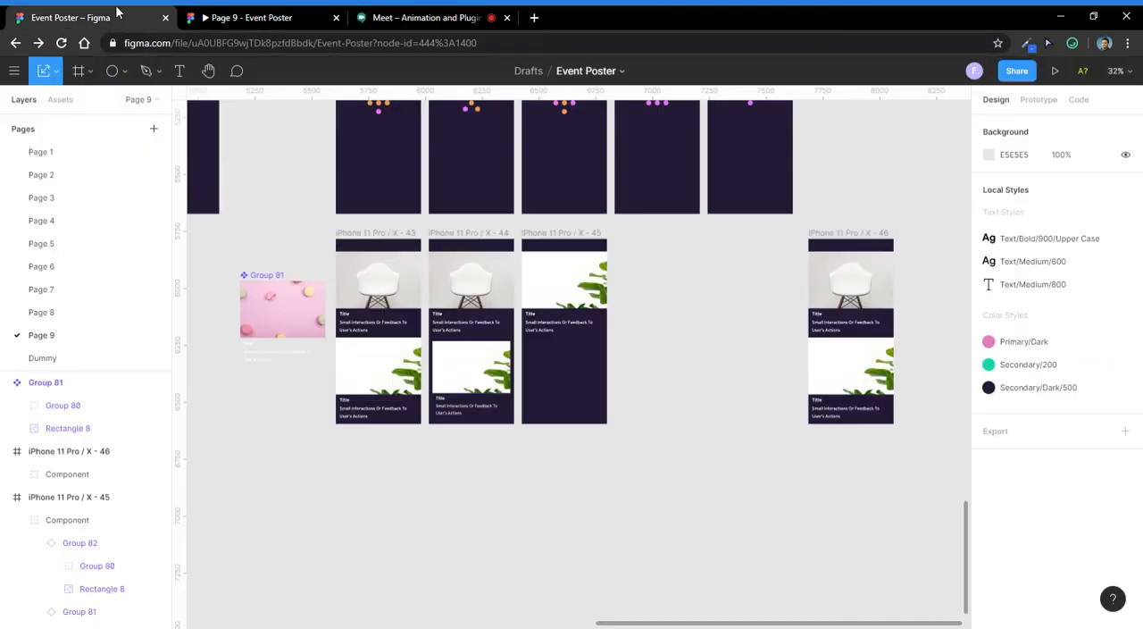
- Link the plant card in iPhone 11 Pro / X - 43 to iPhone 11 Pro / X - 44 with a While Hovering trigger and Smart Animate
click(371, 243)
click(1041, 100)
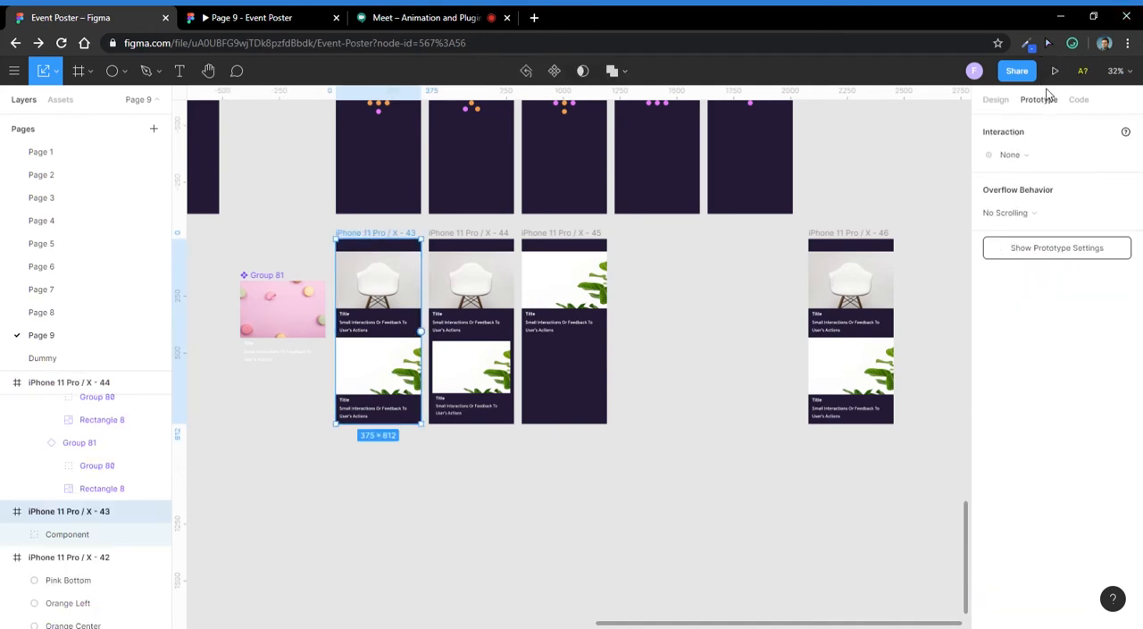
scroll(399, 309, up, 2)
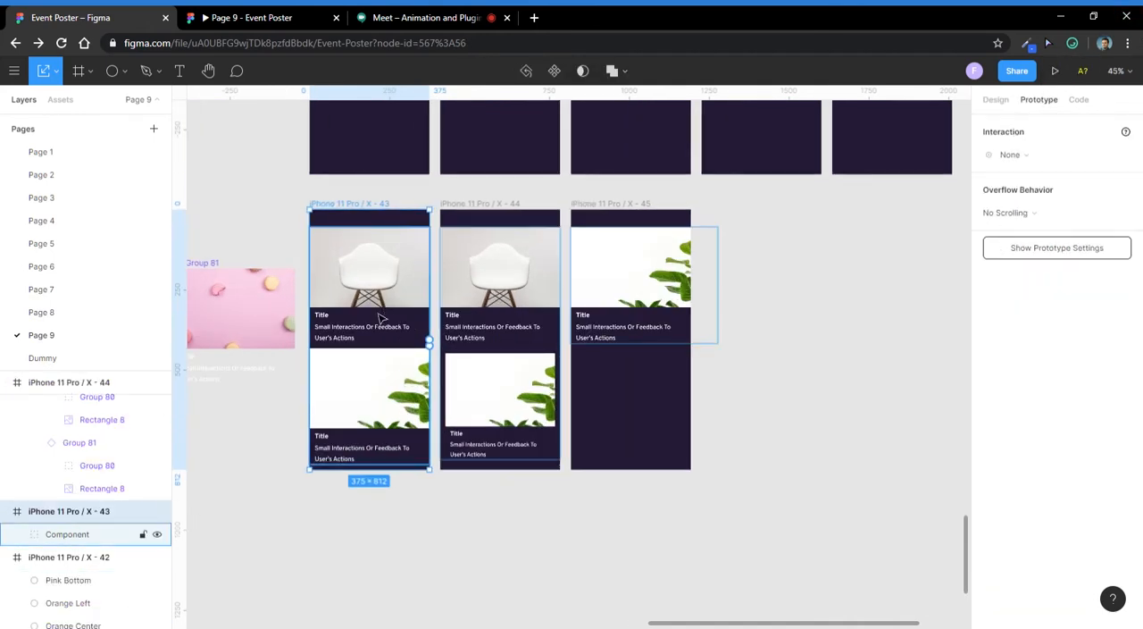
double_click(384, 400)
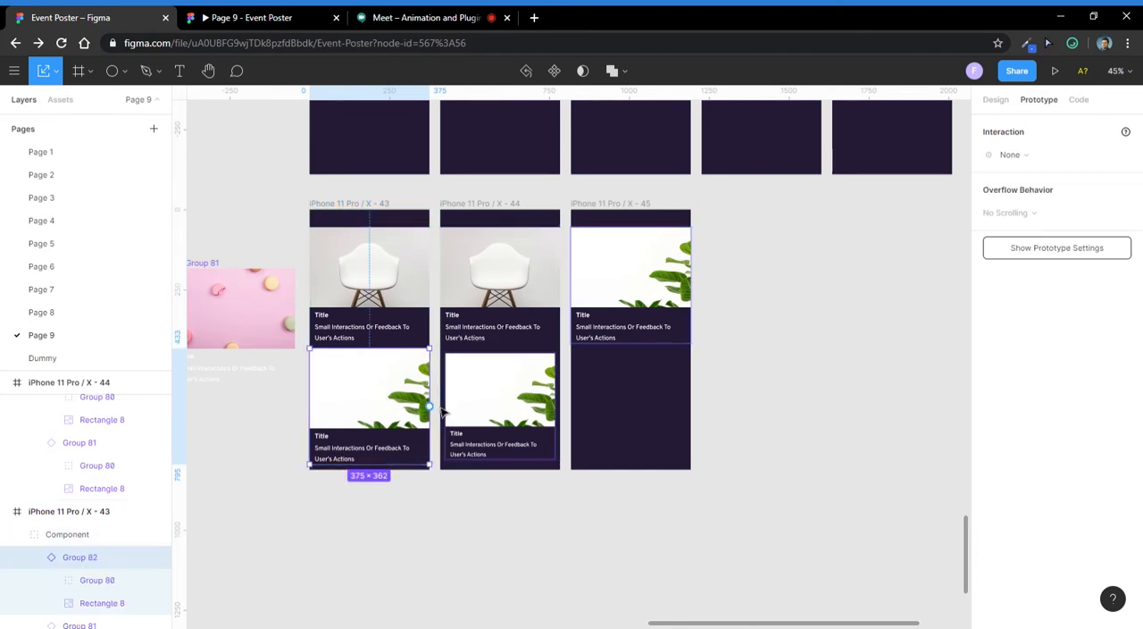
scroll(441, 411, up, 5)
drag(432, 408, 467, 391)
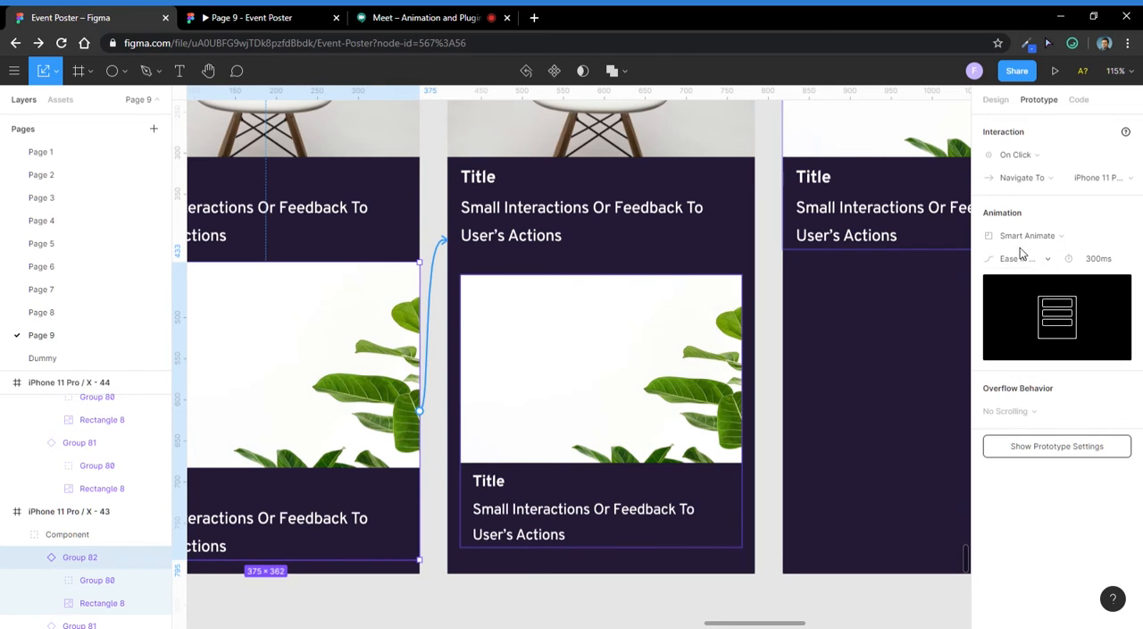
click(1028, 157)
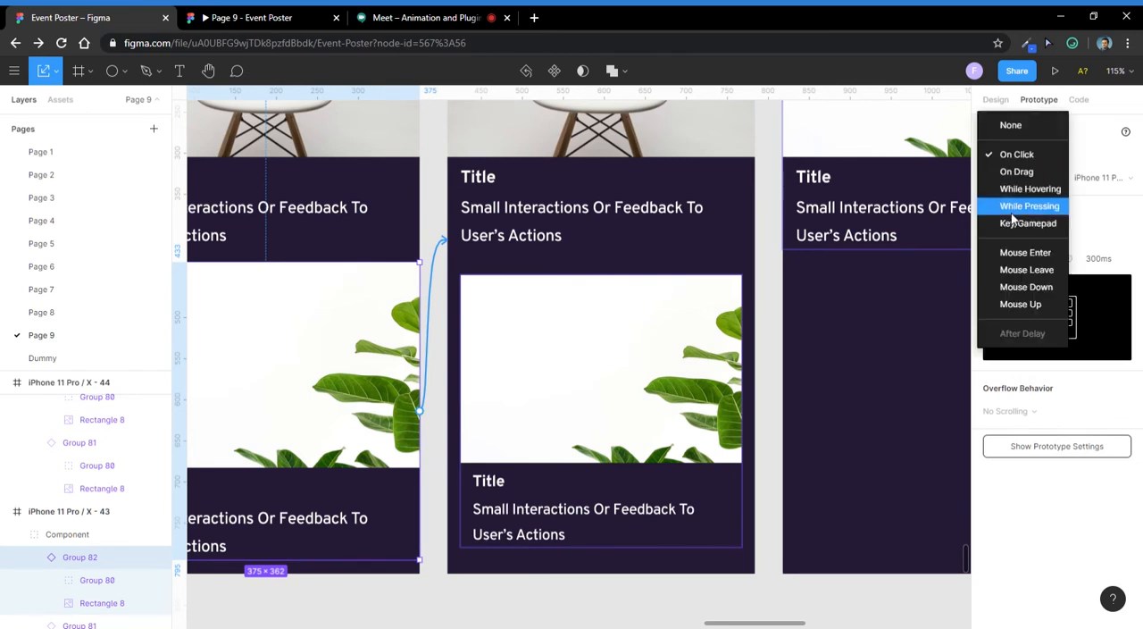
click(1012, 188)
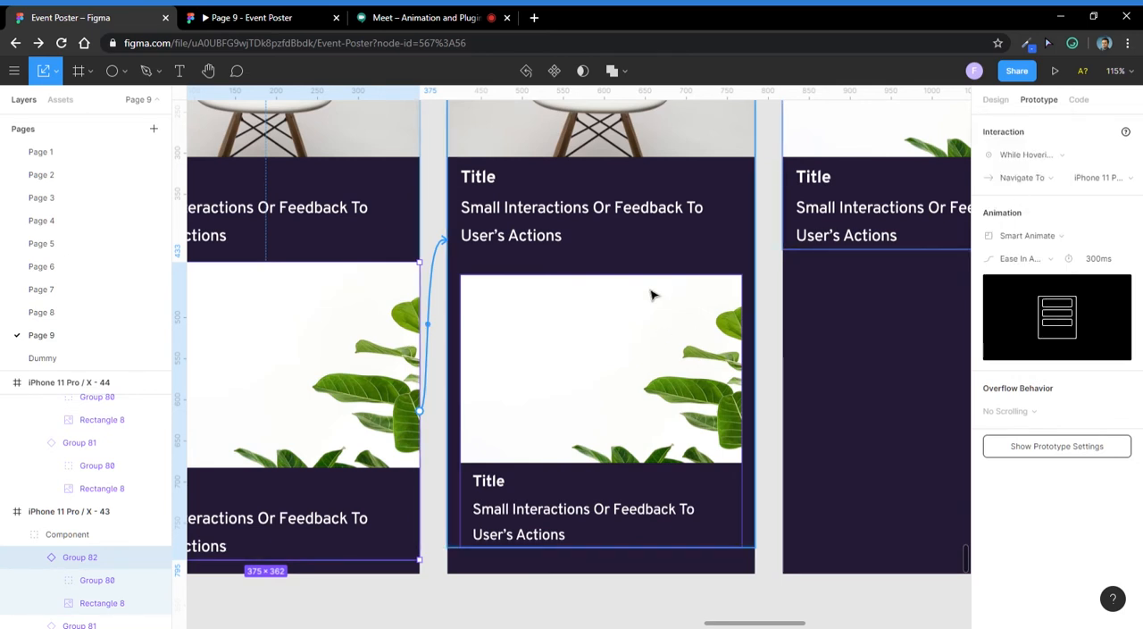
- Link the chair card in iPhone 11 Pro / X - 43 to iPhone 11 Pro / X - 45 with an On Drag trigger and Smart Animate
scroll(652, 295, down, 2)
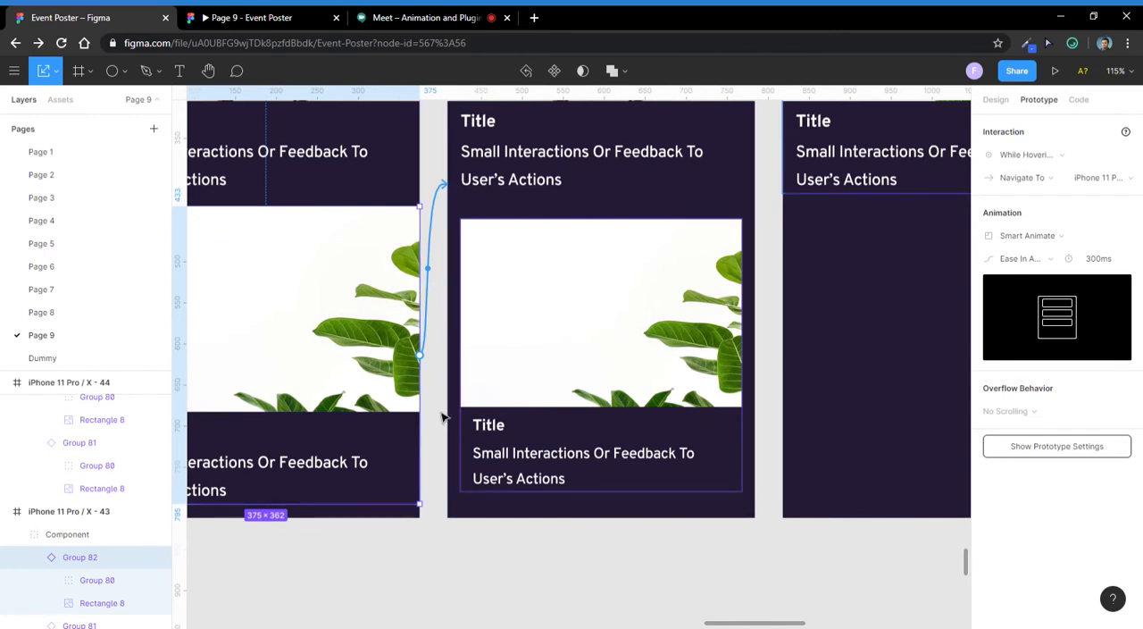
scroll(441, 414, down, 5)
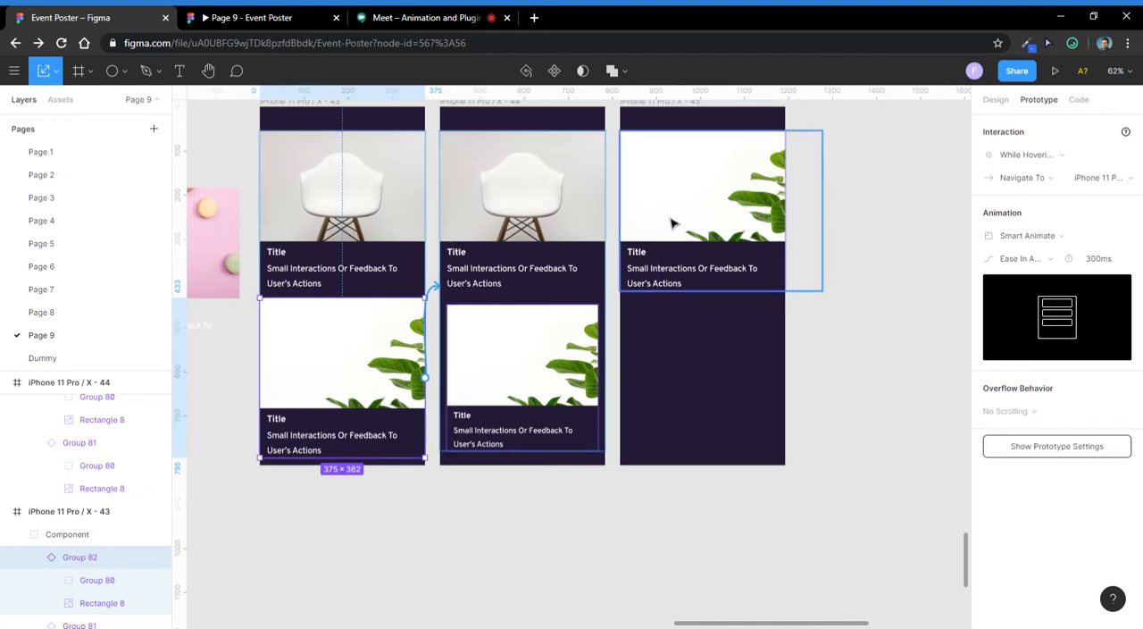
click(327, 216)
double_click(327, 215)
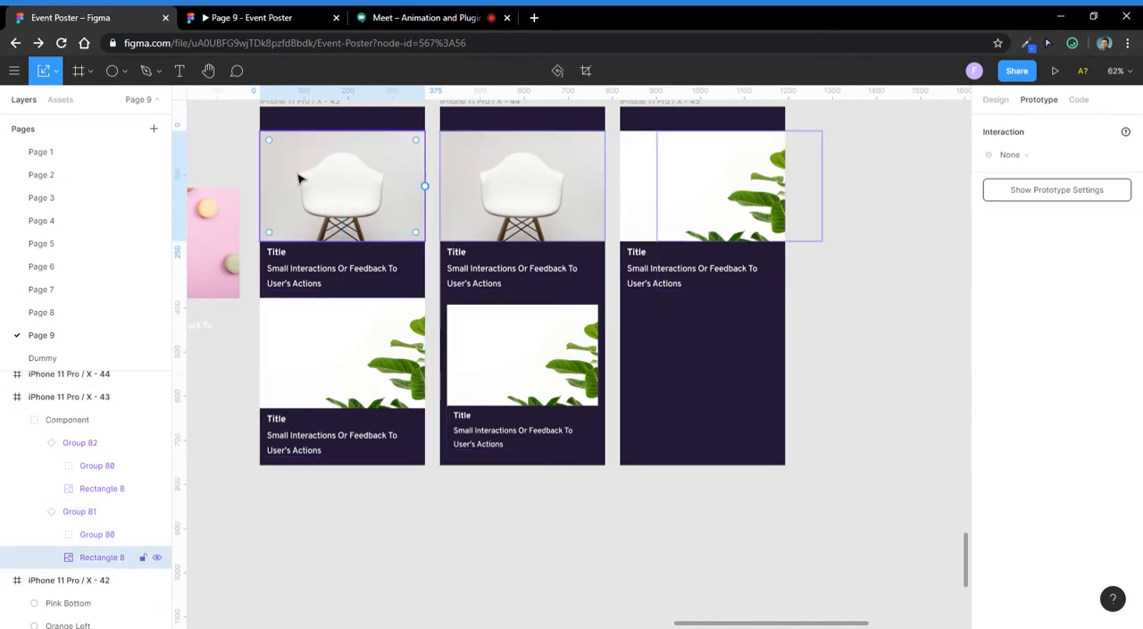
click(249, 205)
double_click(338, 244)
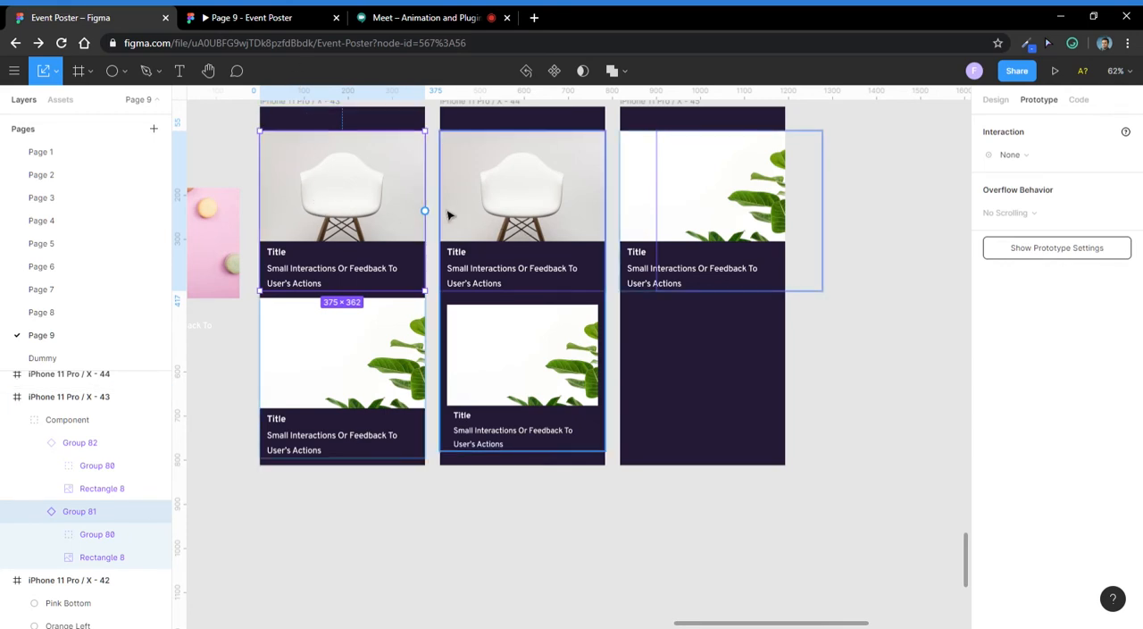
drag(425, 211, 649, 236)
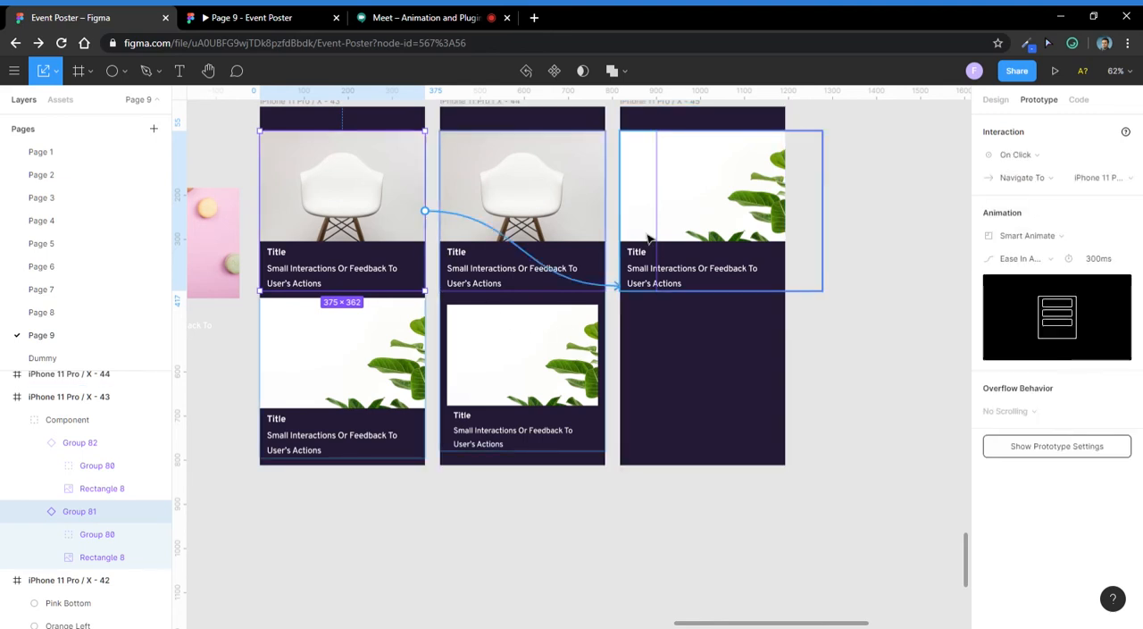
click(1049, 154)
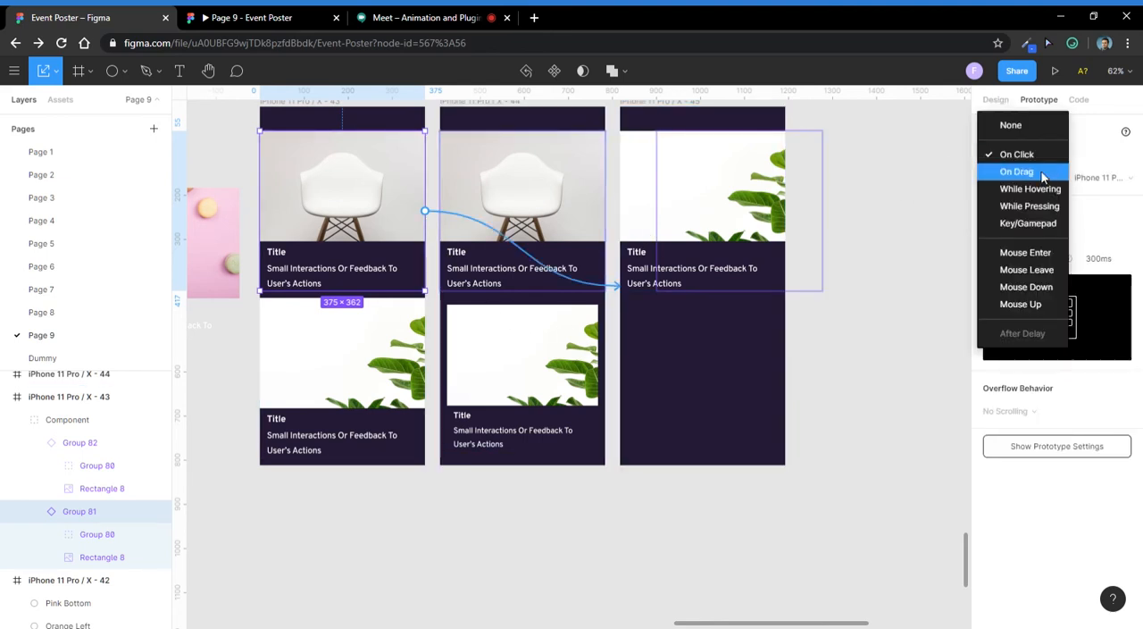
click(1016, 171)
- Make iPhone 11 Pro / X - 43 the starting frame of the prototype by moving the start marker to it
scroll(585, 335, down, 5)
mouse_move(381, 156)
mouse_down()
mouse_move(495, 357)
mouse_move(558, 350)
mouse_up()
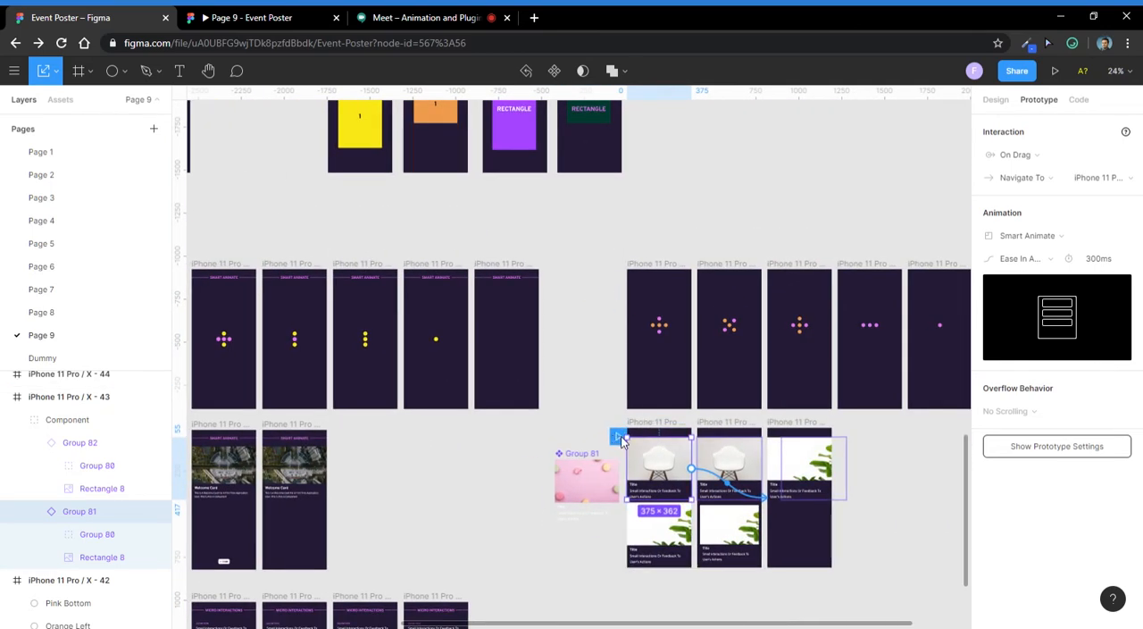
scroll(623, 440, up, 5)
scroll(510, 383, down, 3)
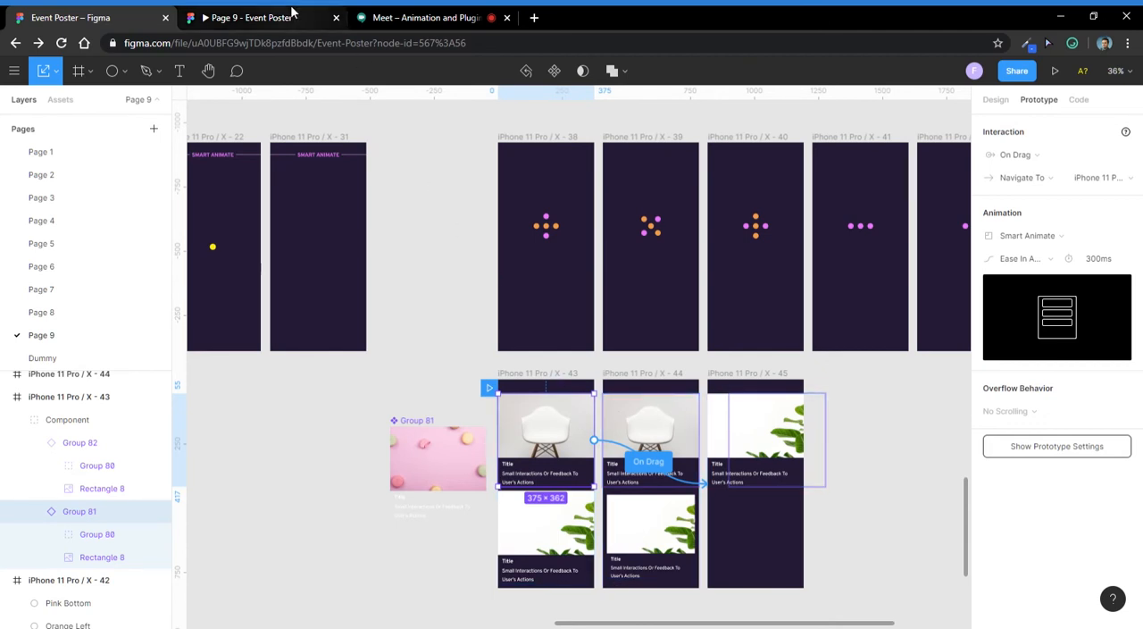
scroll(482, 335, down, 3)
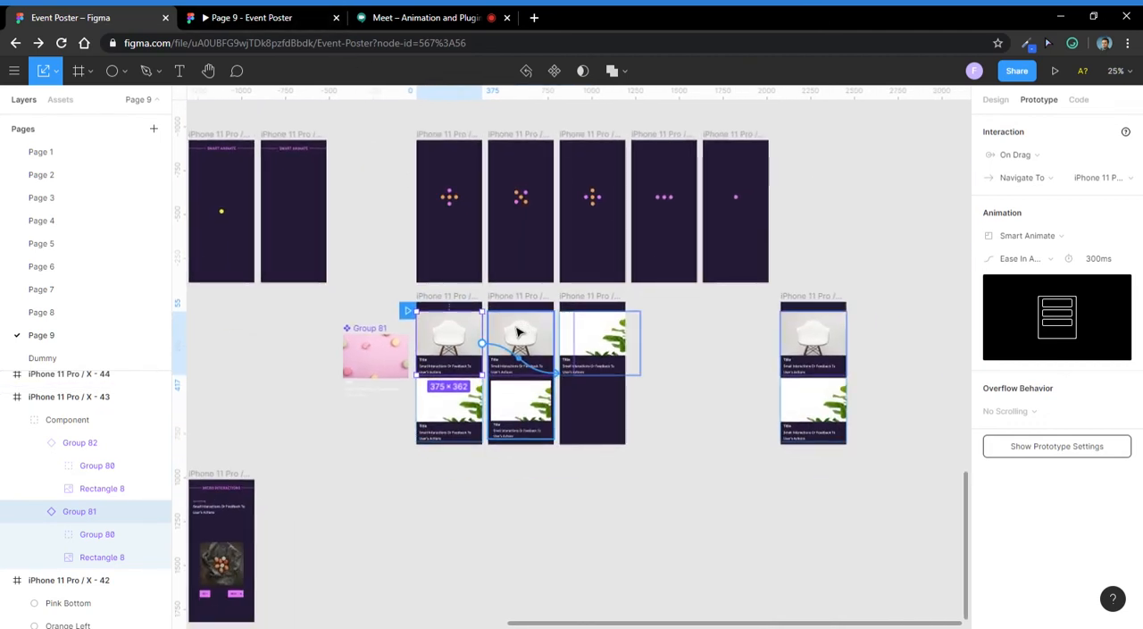
scroll(518, 333, up, 3)
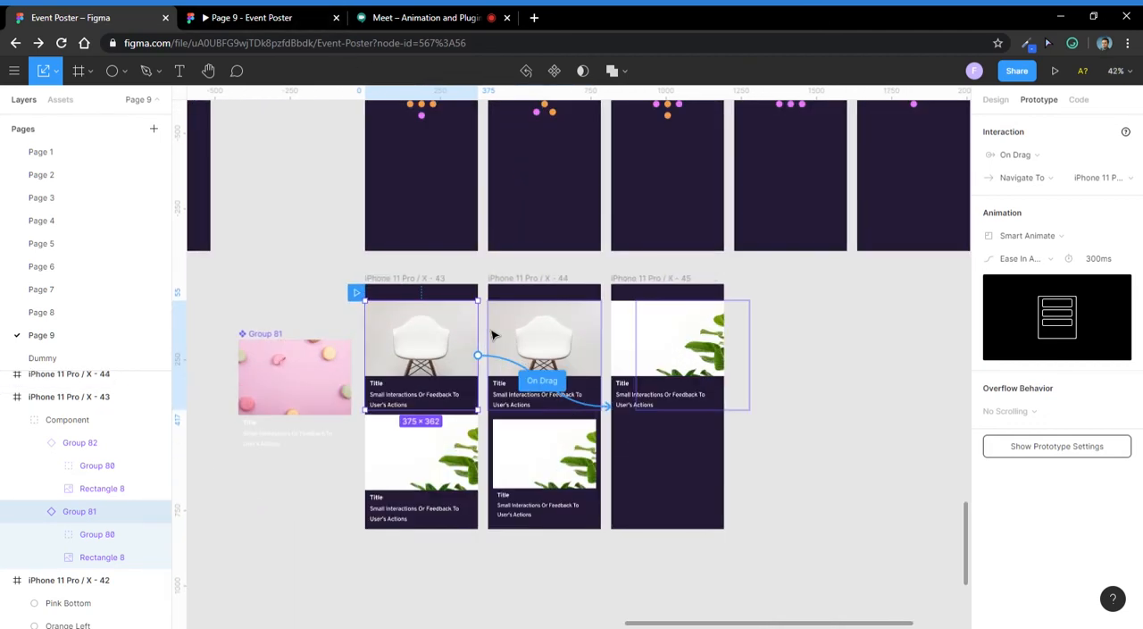
- Switch to the Page 9 prototype view and copy its share link
click(214, 16)
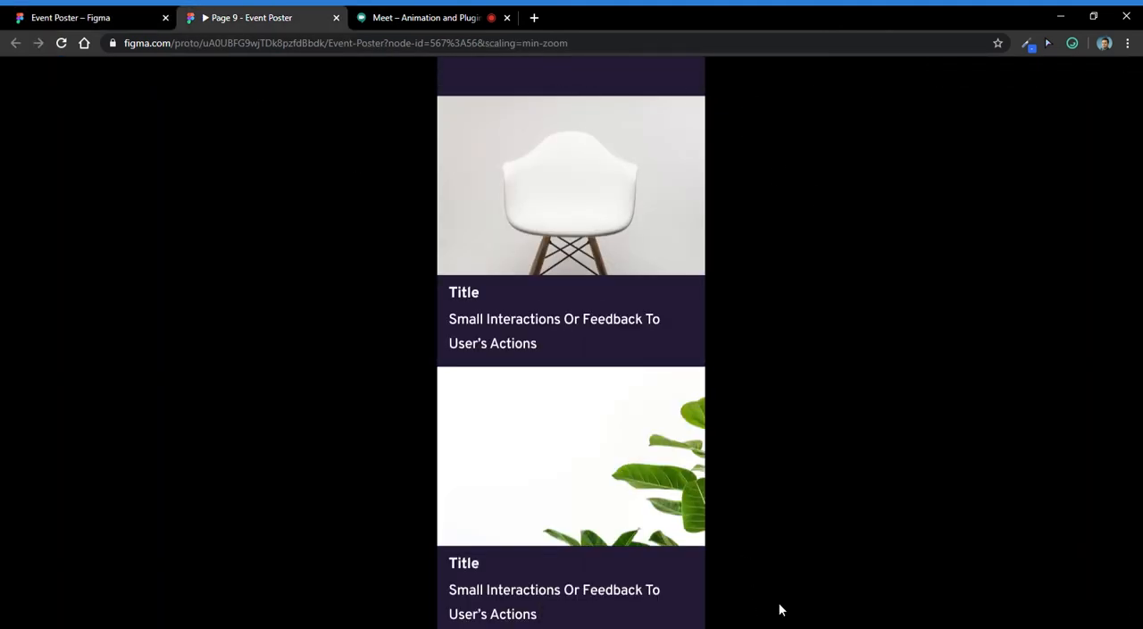
click(1002, 83)
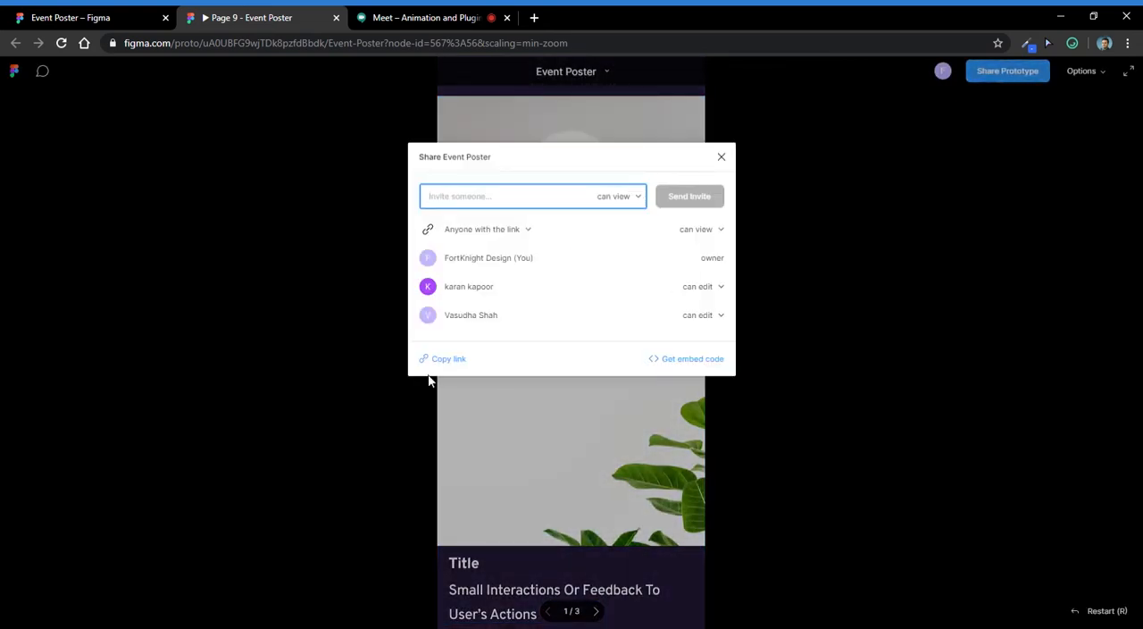
click(438, 361)
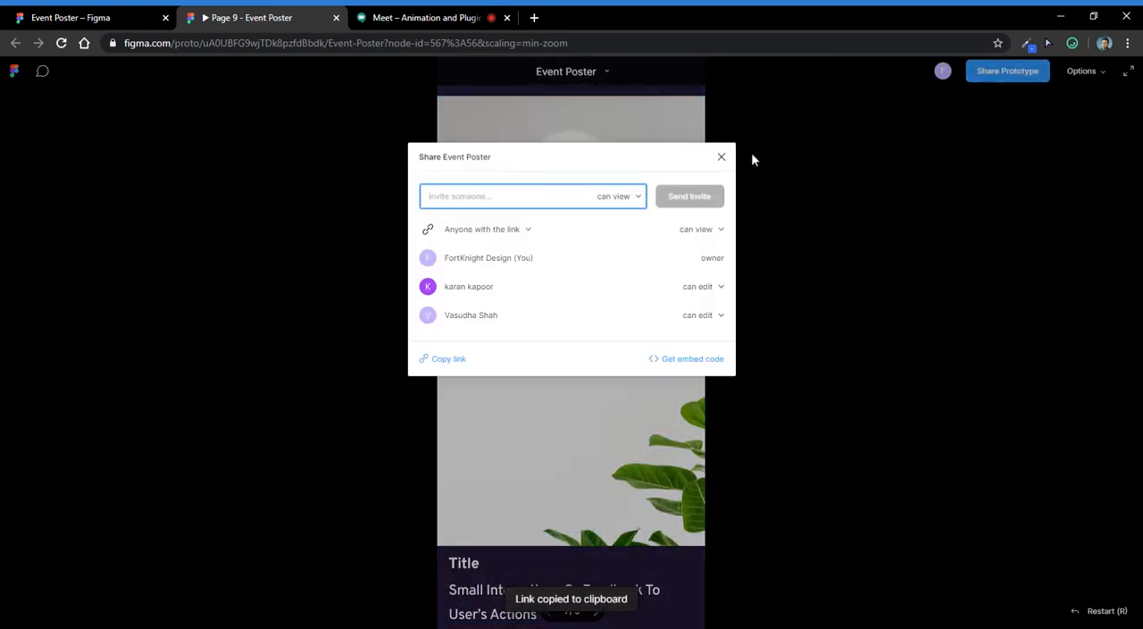
click(722, 156)
- Send the copied prototype link in the chat of the Google Meet call
click(403, 17)
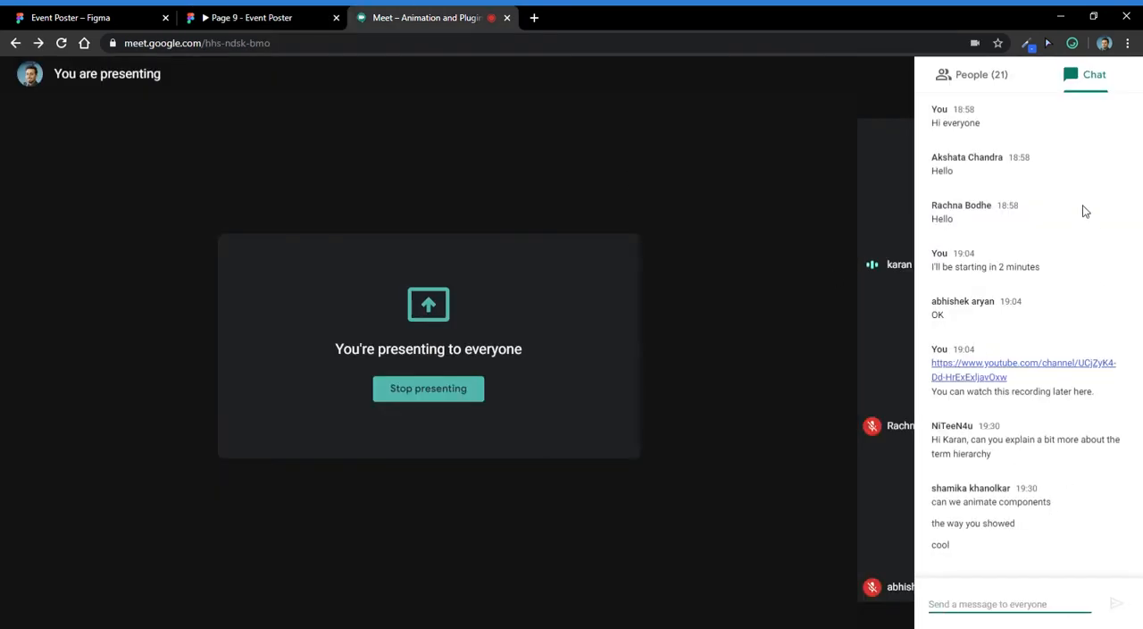
key(ctrl+v)
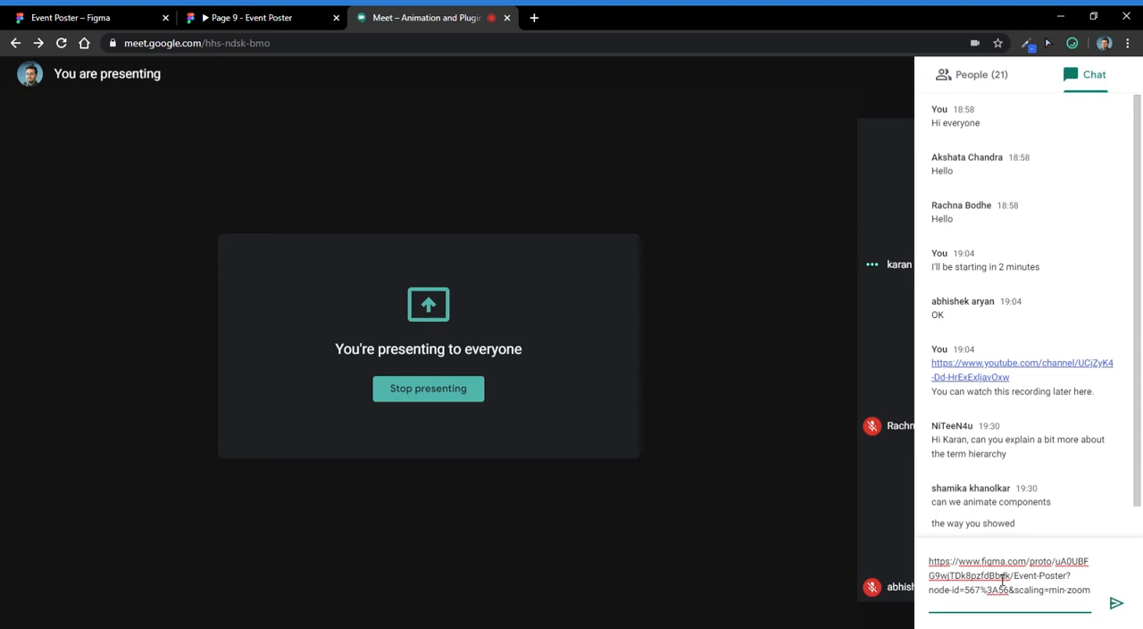
key(Return)
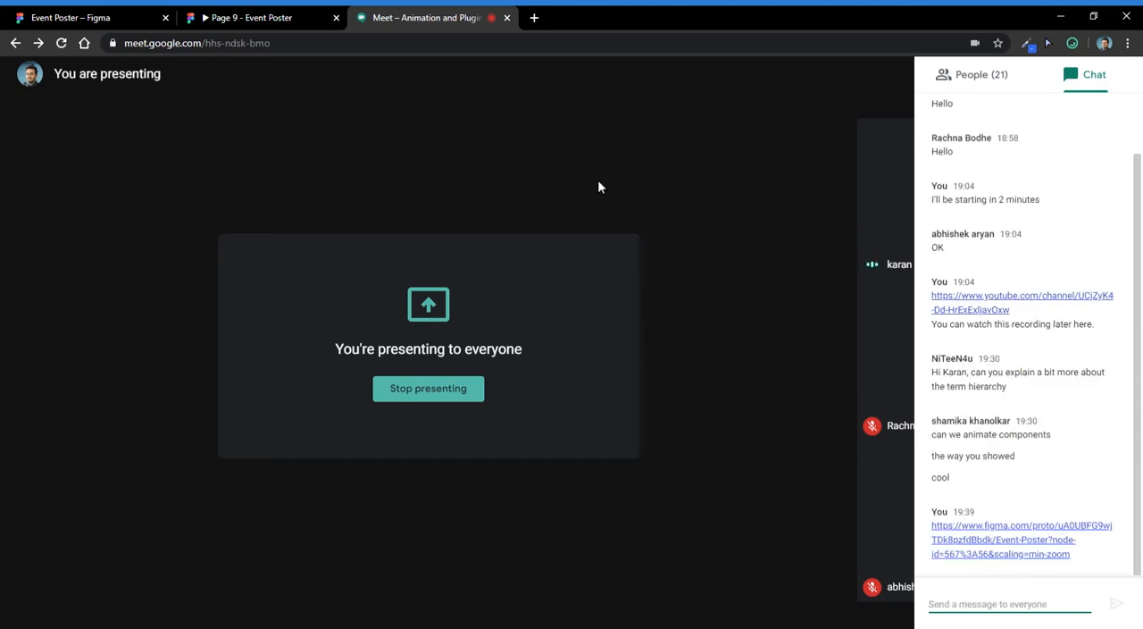
- Return to the Page 9 prototype view and test the plant card's hover effect and the chair card's swipe in both directions
click(300, 23)
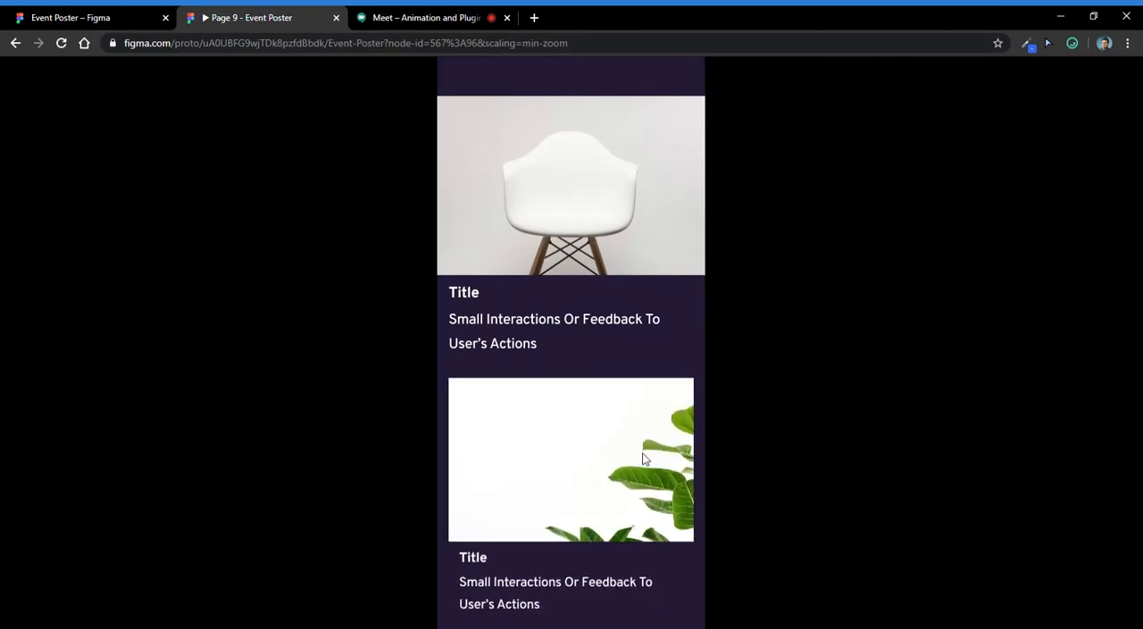
click(486, 222)
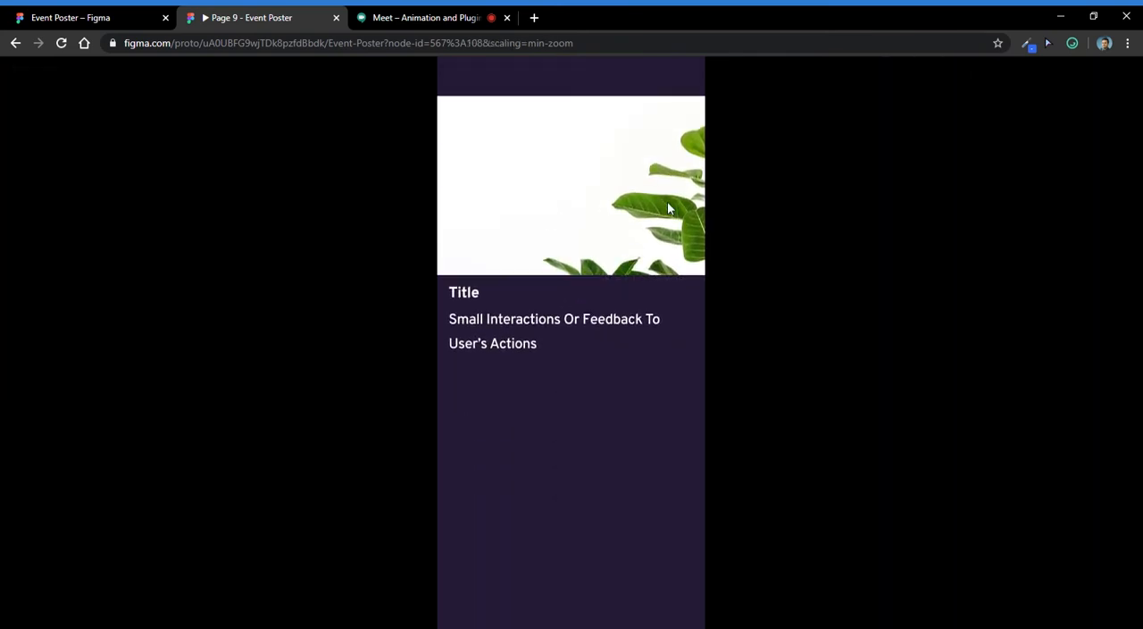
drag(589, 217, 503, 227)
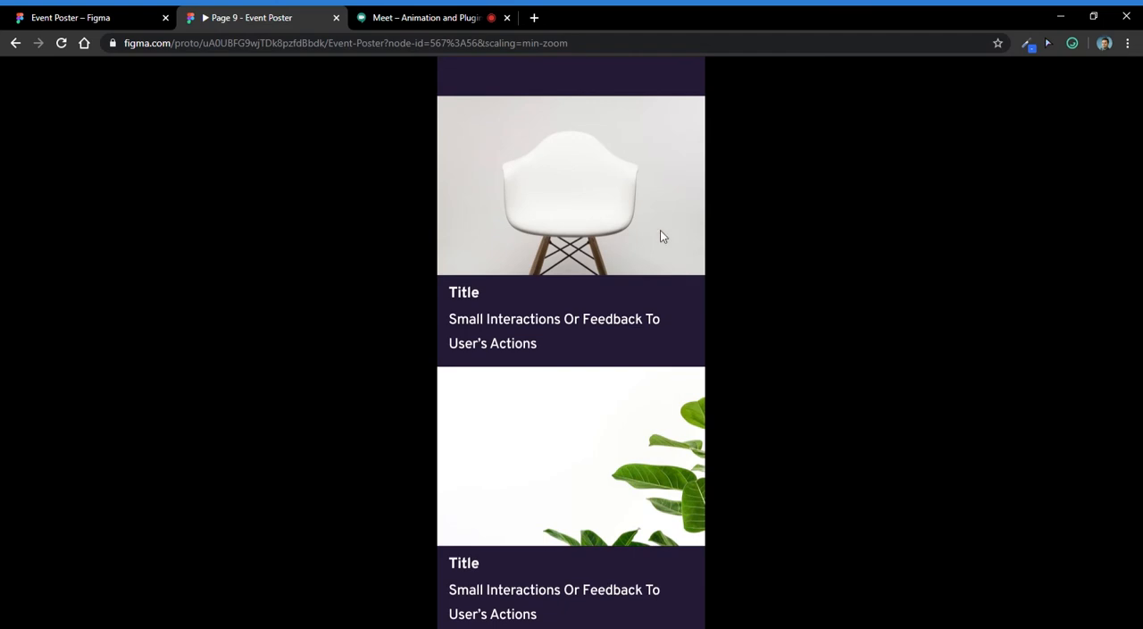
click(530, 198)
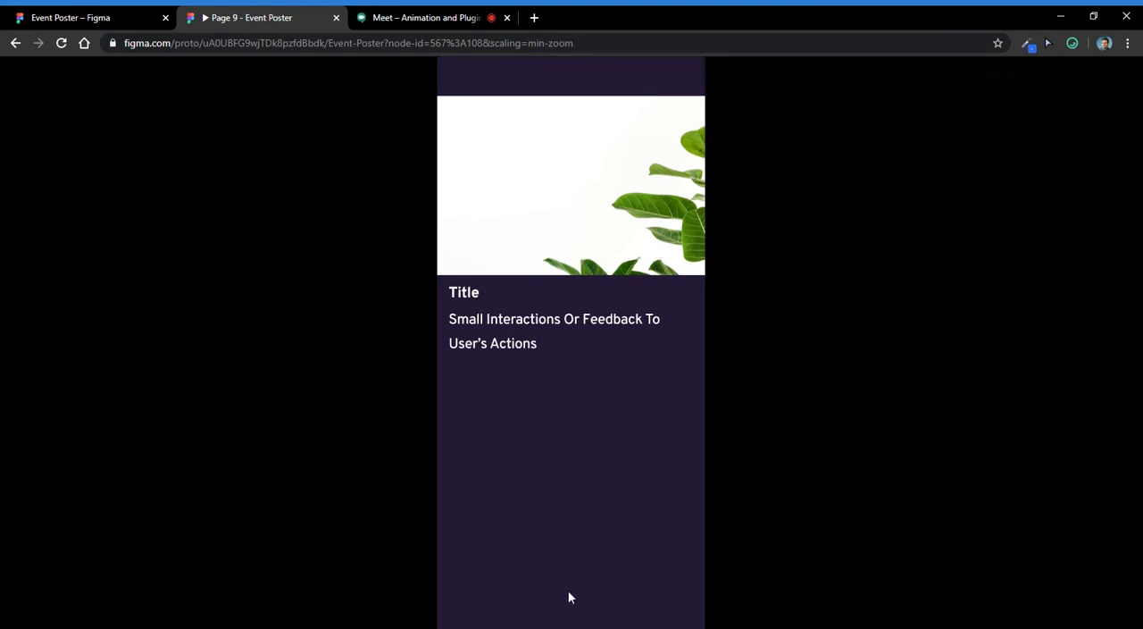
- Check the Google Meet chat and go back to the Event Poster file in Figma
click(380, 16)
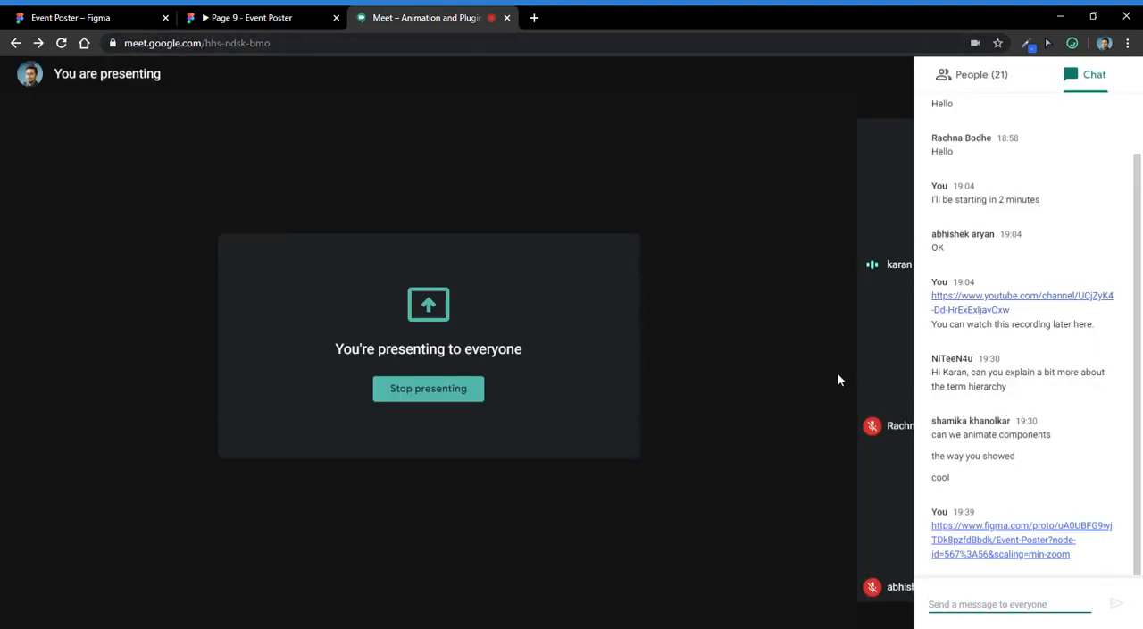
key(alt+Tab)
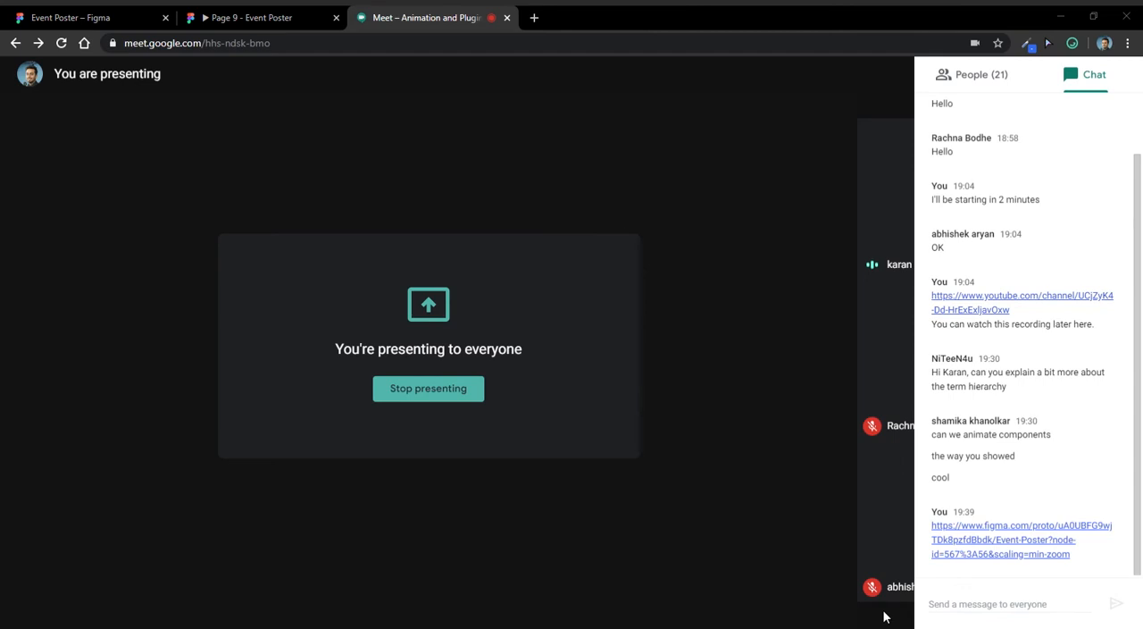
click(264, 12)
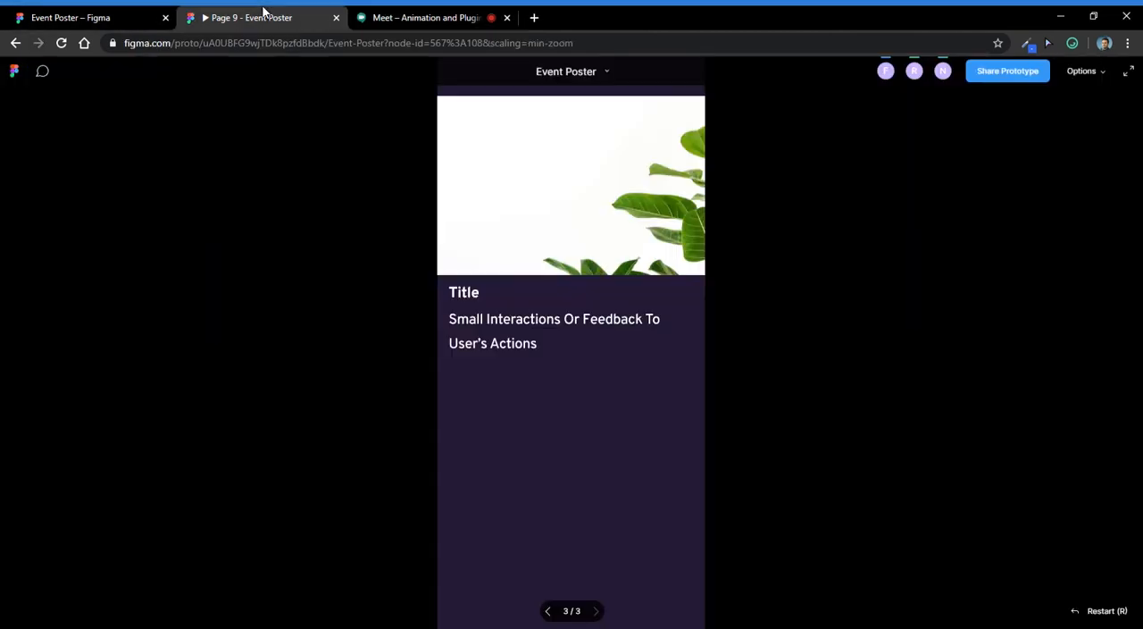
click(109, 16)
- Add a text layer reading "u" below the plant card's description in iPhone 11 Pro / X - 44
scroll(674, 332, down, 1)
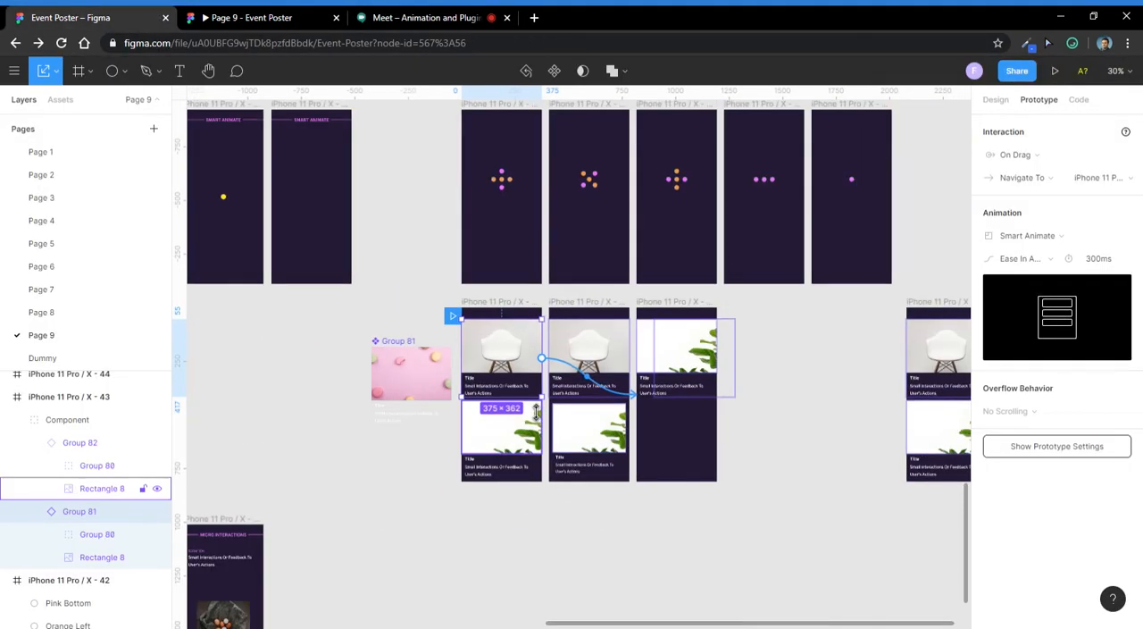
scroll(525, 405, up, 2)
scroll(437, 411, down, 1)
click(611, 493)
scroll(589, 486, up, 5)
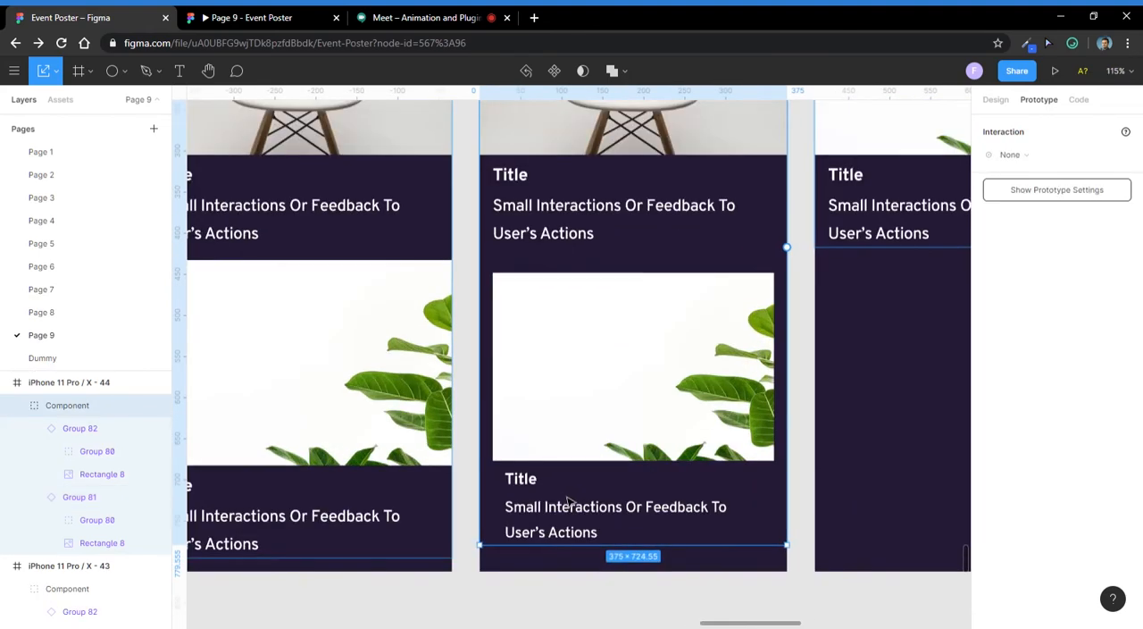
scroll(551, 419, down, 3)
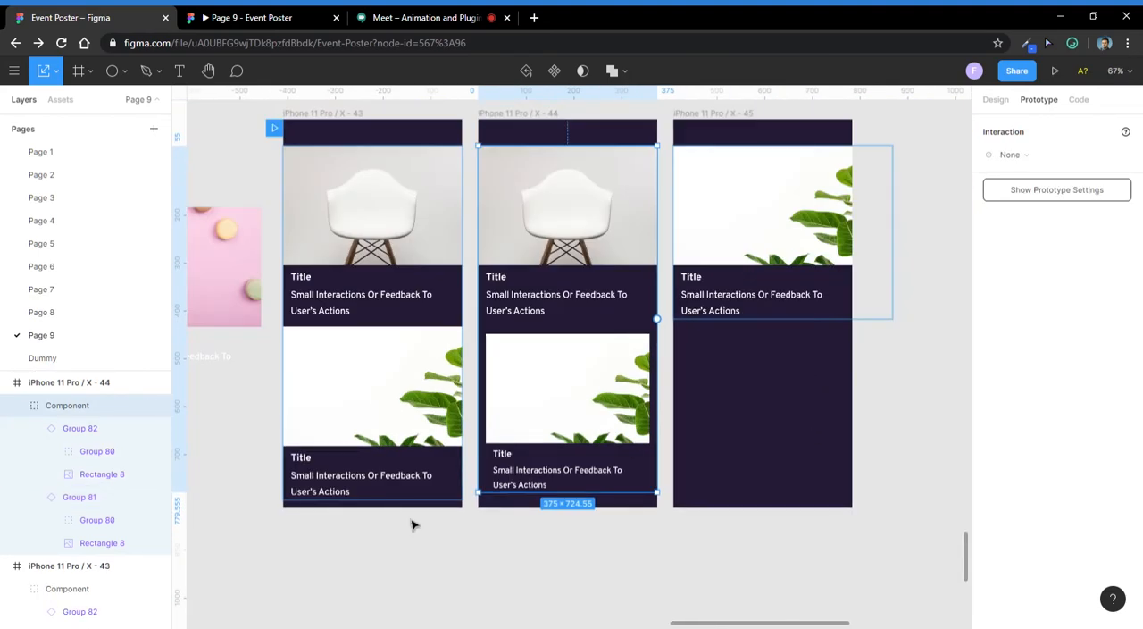
click(815, 449)
scroll(811, 449, down, 2)
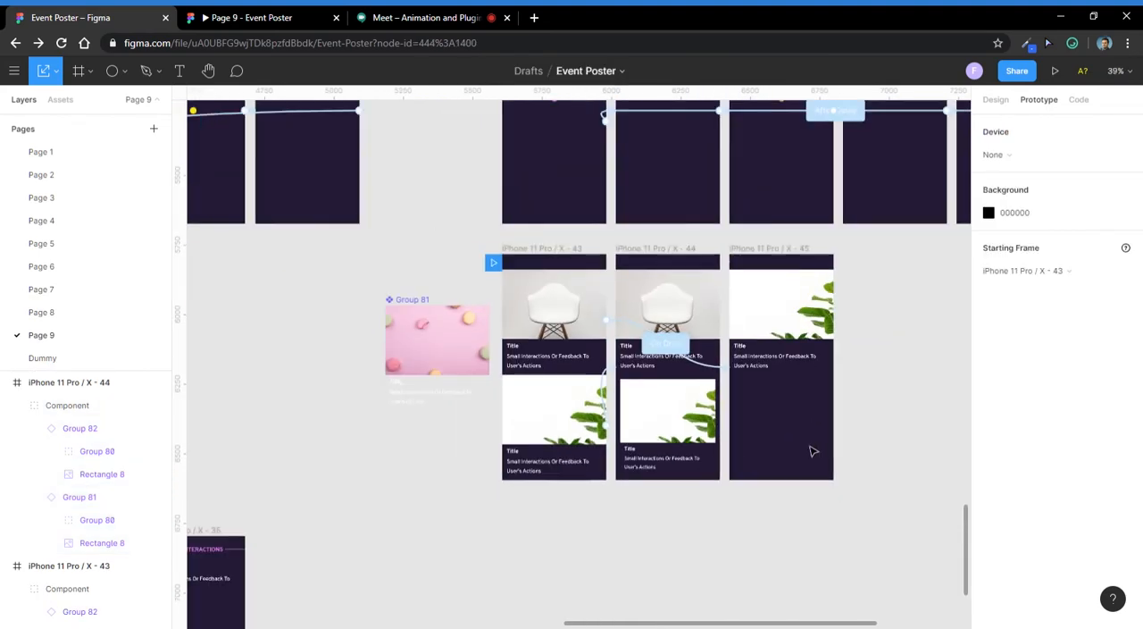
scroll(738, 460, up, 4)
key(t)
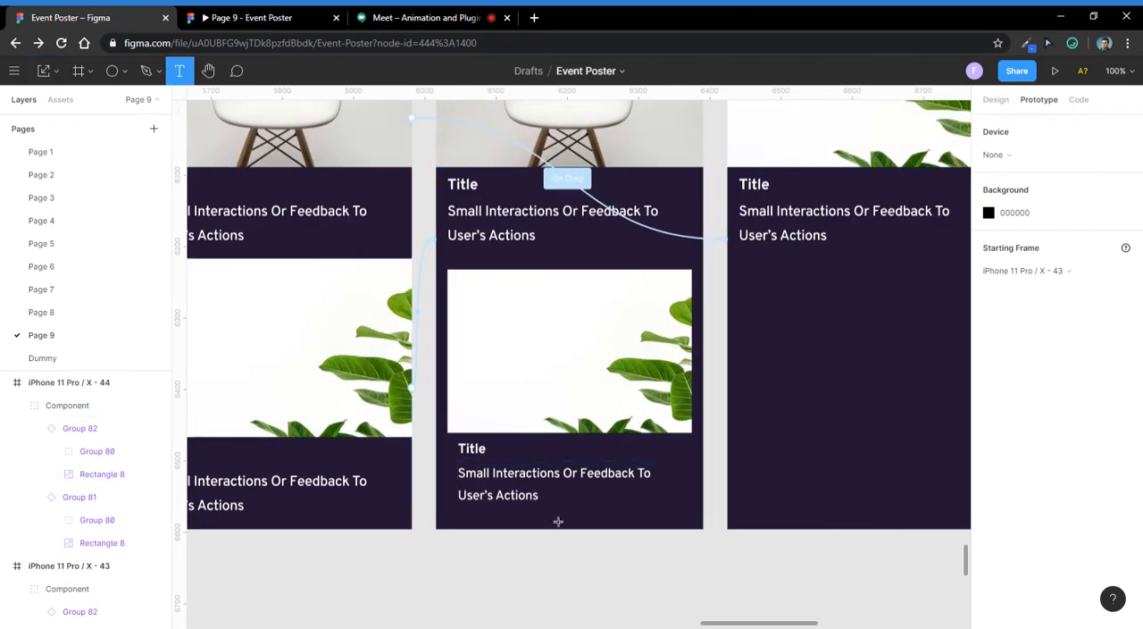
click(557, 519)
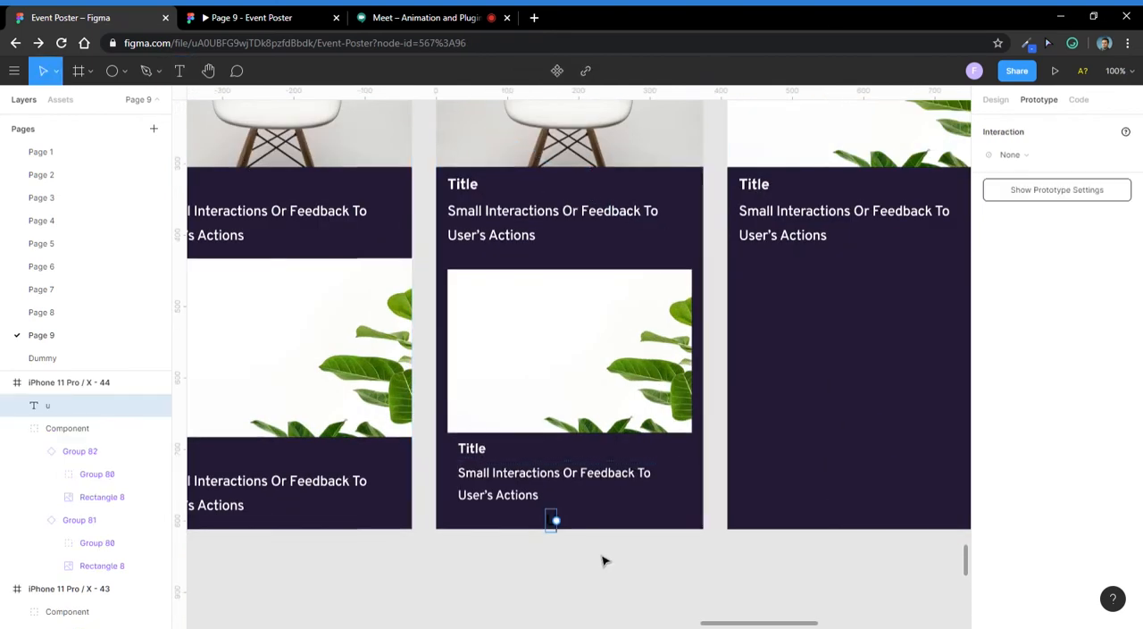
- Complete the text as "undo" below the plant card's description in iPhone 11 Pro / X - 44 and give it a white fill
text(undo)
key(Escape)
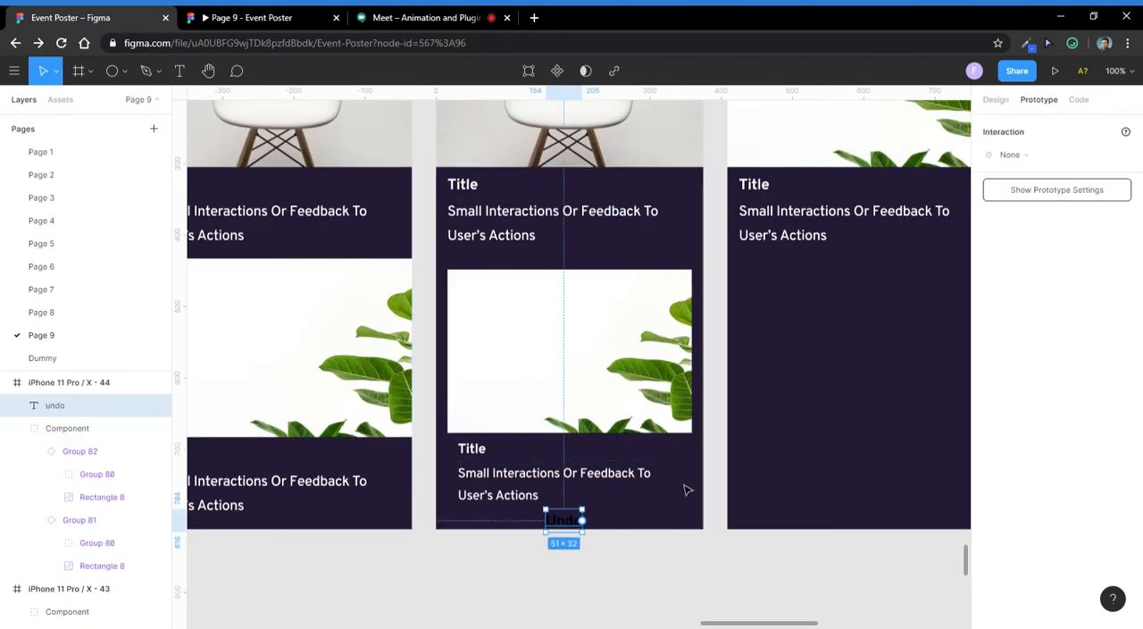
click(997, 98)
scroll(636, 493, up, 3)
scroll(1026, 474, down, 2)
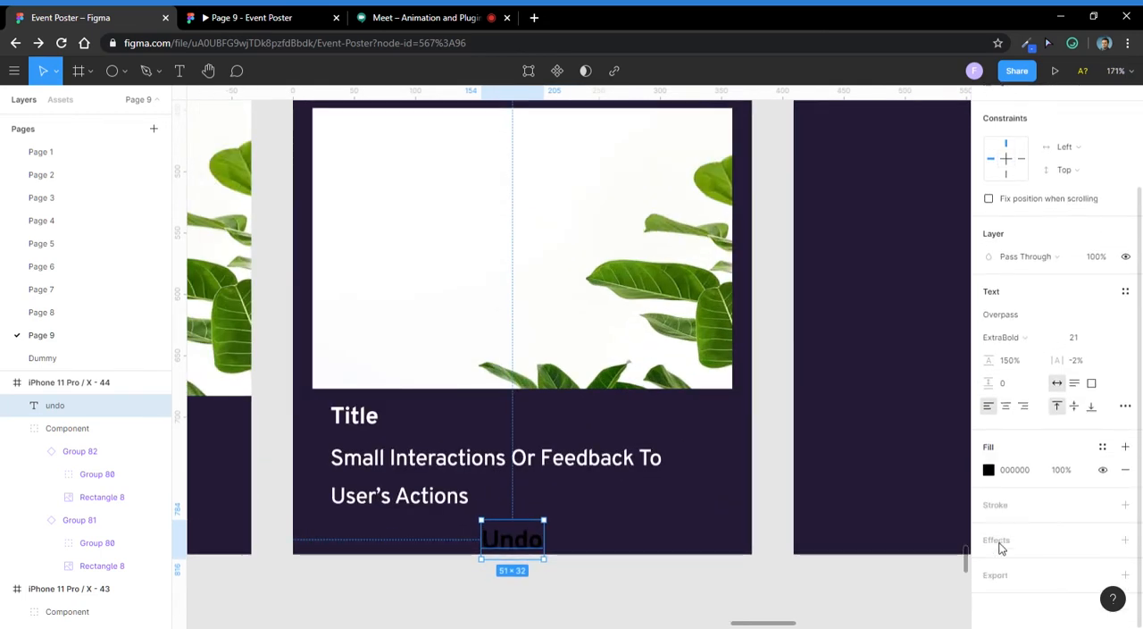
click(989, 471)
drag(883, 388, 794, 264)
click(778, 387)
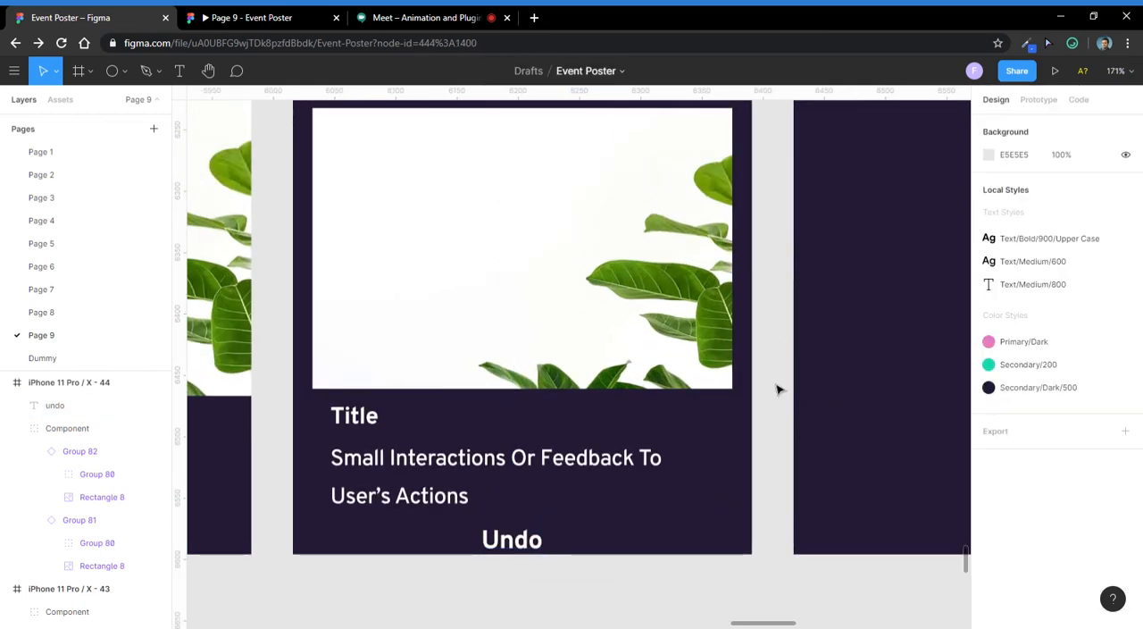
- Place the undo text over the middle of the plant image and set its fill to black (000000)
scroll(768, 384, down, 2)
drag(583, 494, 601, 293)
scroll(991, 553, down, 3)
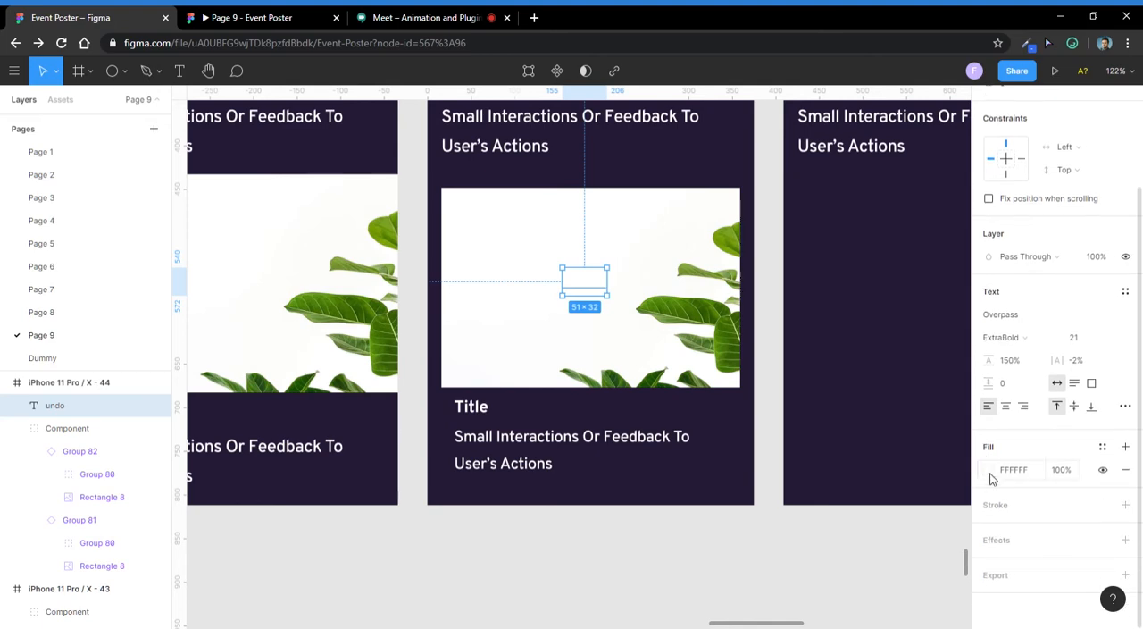
click(989, 470)
drag(884, 337, 733, 503)
click(733, 503)
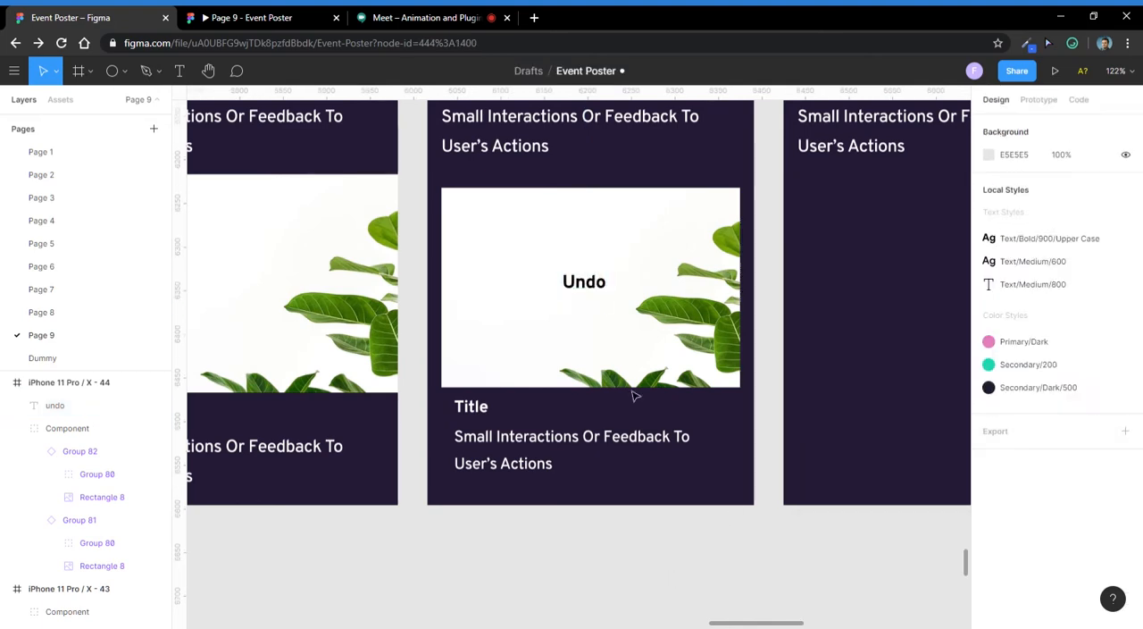
- Check the Google Meet chat and return to the Event Poster file in Figma
click(590, 282)
click(401, 11)
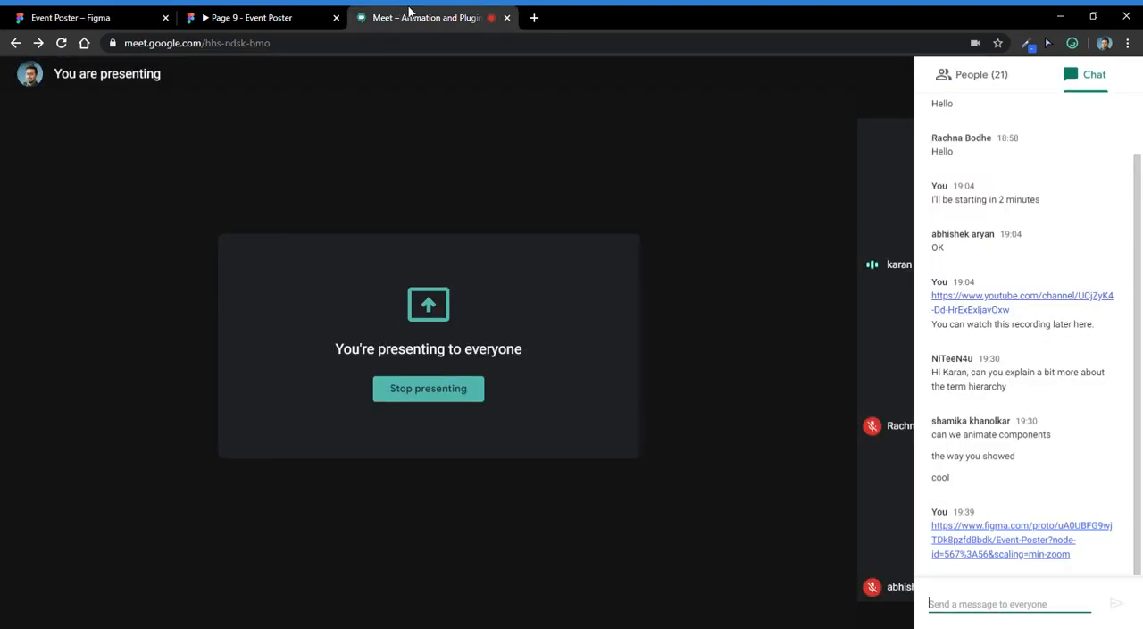
click(135, 11)
- Reorder the undo text layer beneath the Component group in iPhone 11 Pro / X - 44
scroll(605, 307, up, 5)
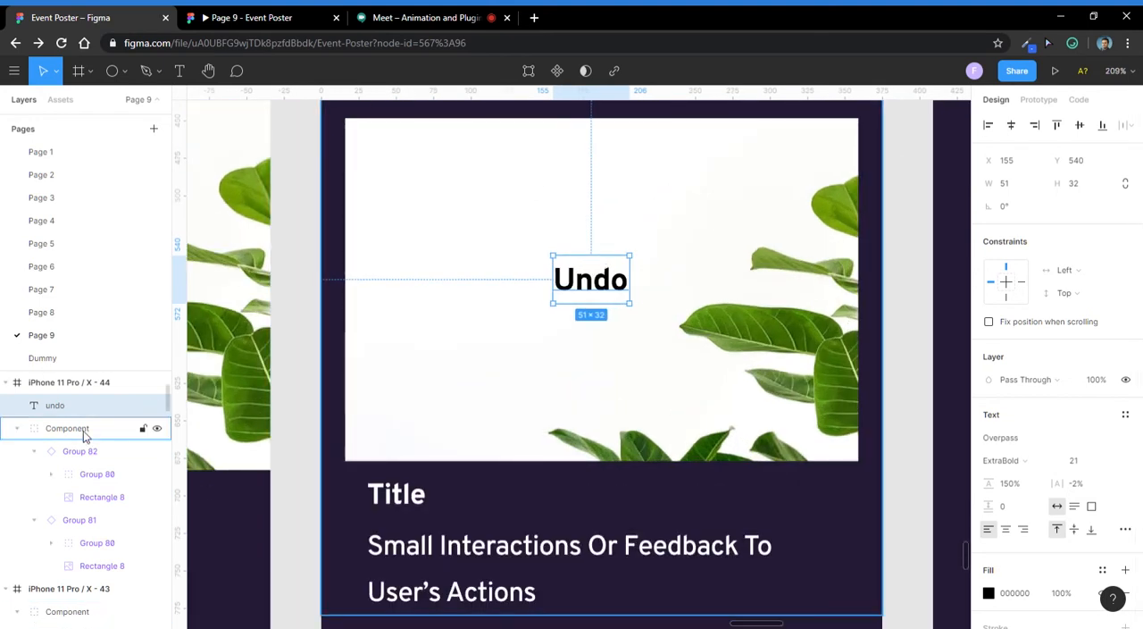
drag(84, 404, 84, 572)
scroll(536, 231, down, 5)
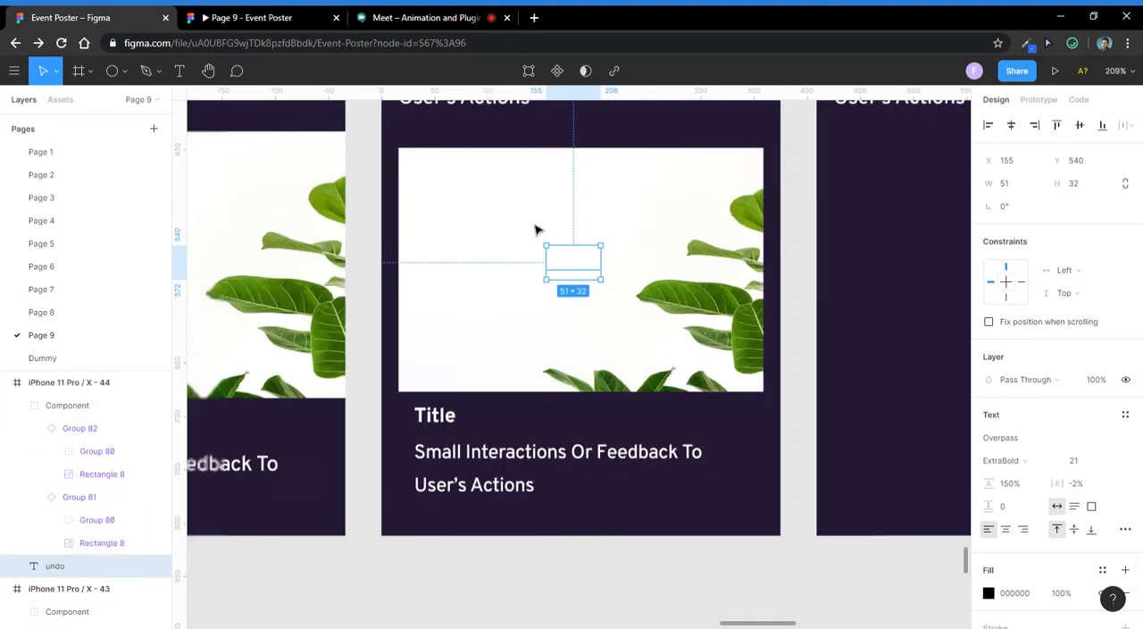
- Try setting the undo text's fill opacity to 0%
scroll(1079, 522, down, 3)
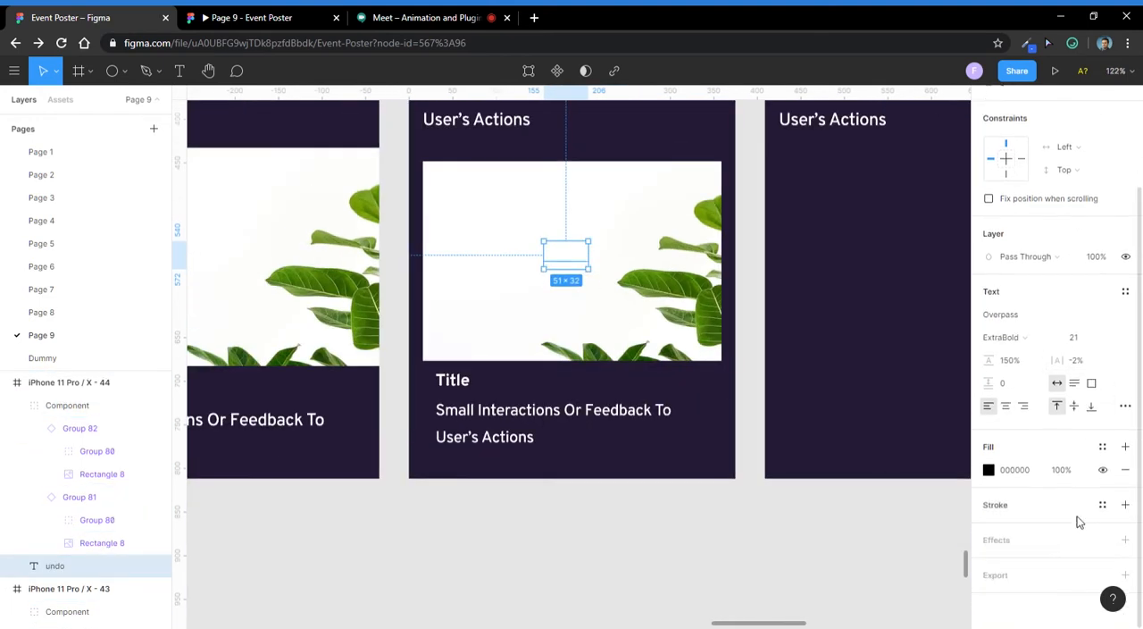
click(1068, 469)
text(0)
key(Return)
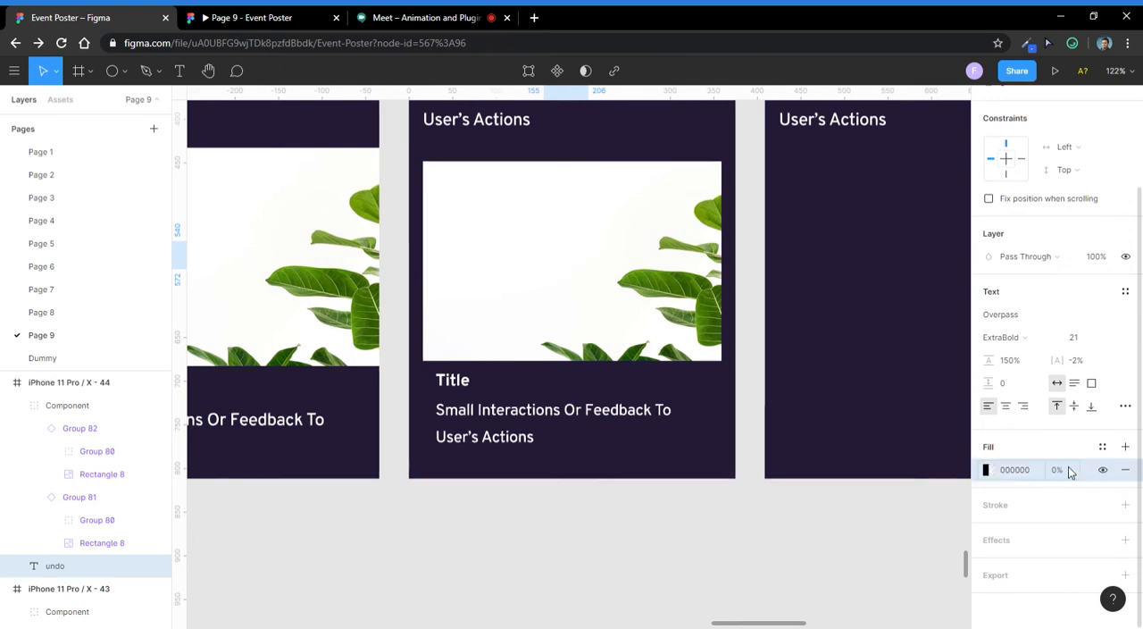
click(986, 470)
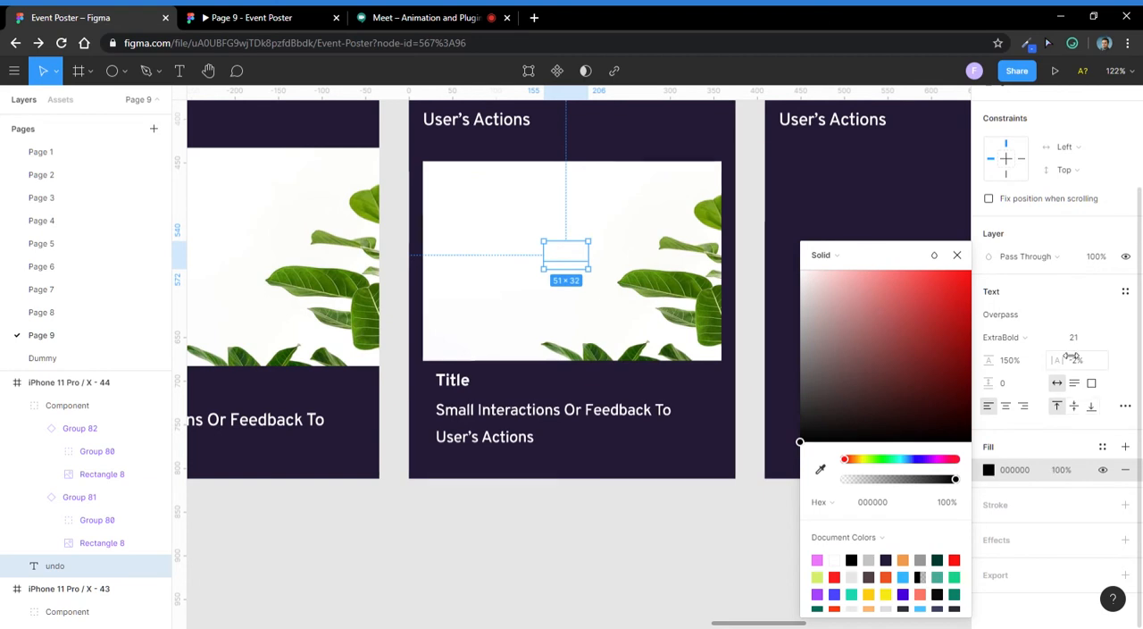
click(816, 217)
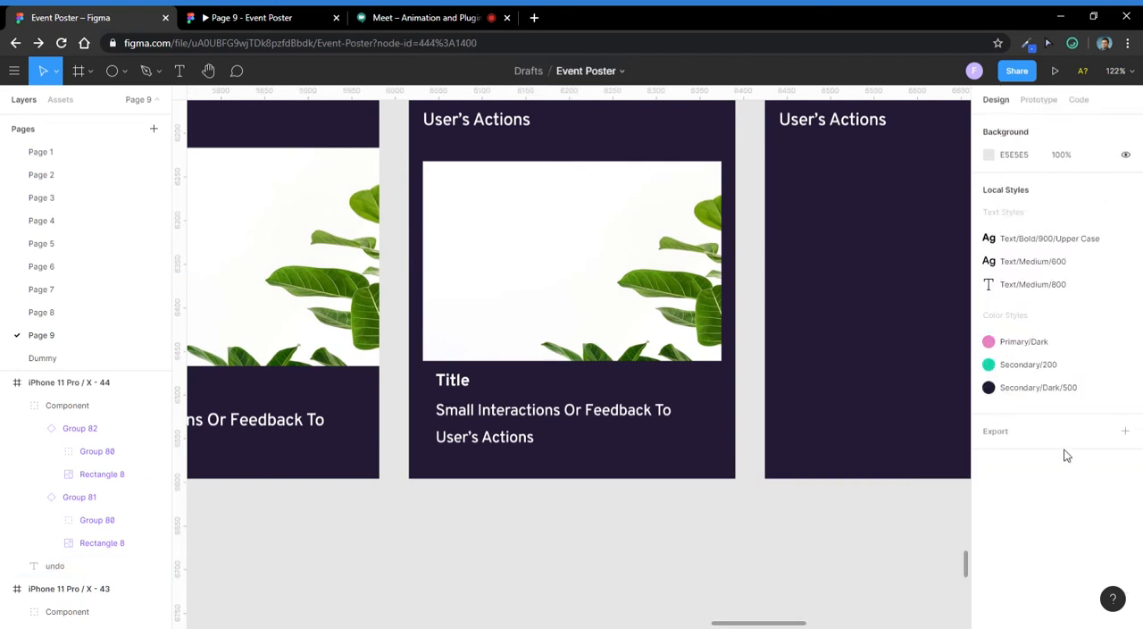
- Set the undo text's layer opacity to 0% and its fill to white (FFFFFF)
click(89, 565)
click(1095, 384)
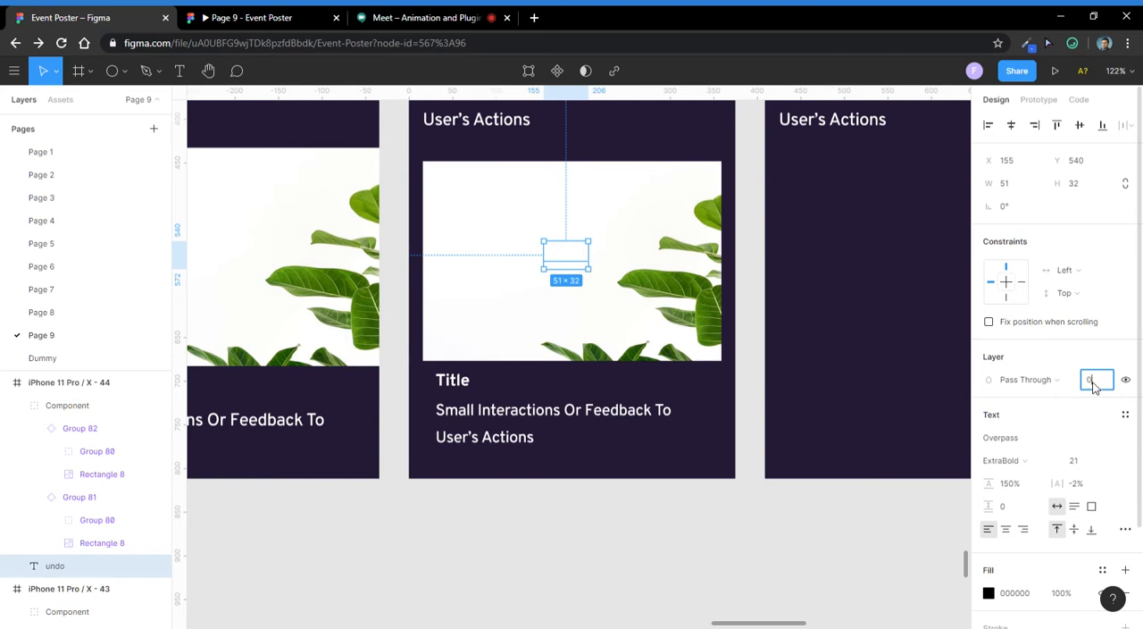
key(Return)
scroll(1045, 447, down, 3)
click(989, 470)
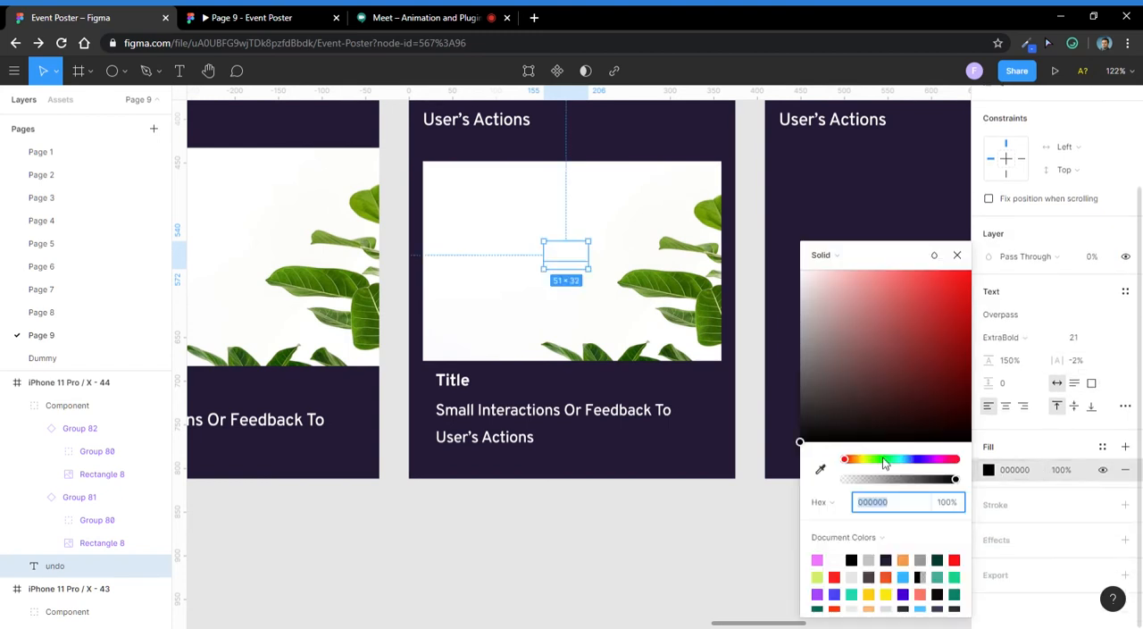
click(615, 304)
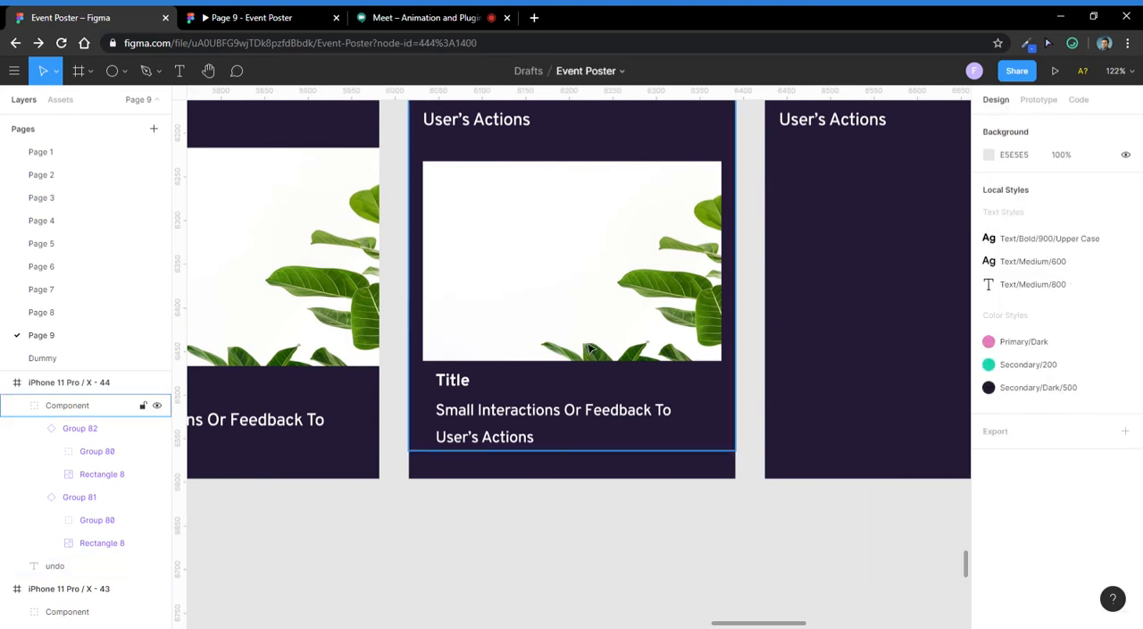
- Copy the undo text from iPhone 11 Pro / X - 44 and paste it into iPhone 11 Pro / X - 45
click(108, 565)
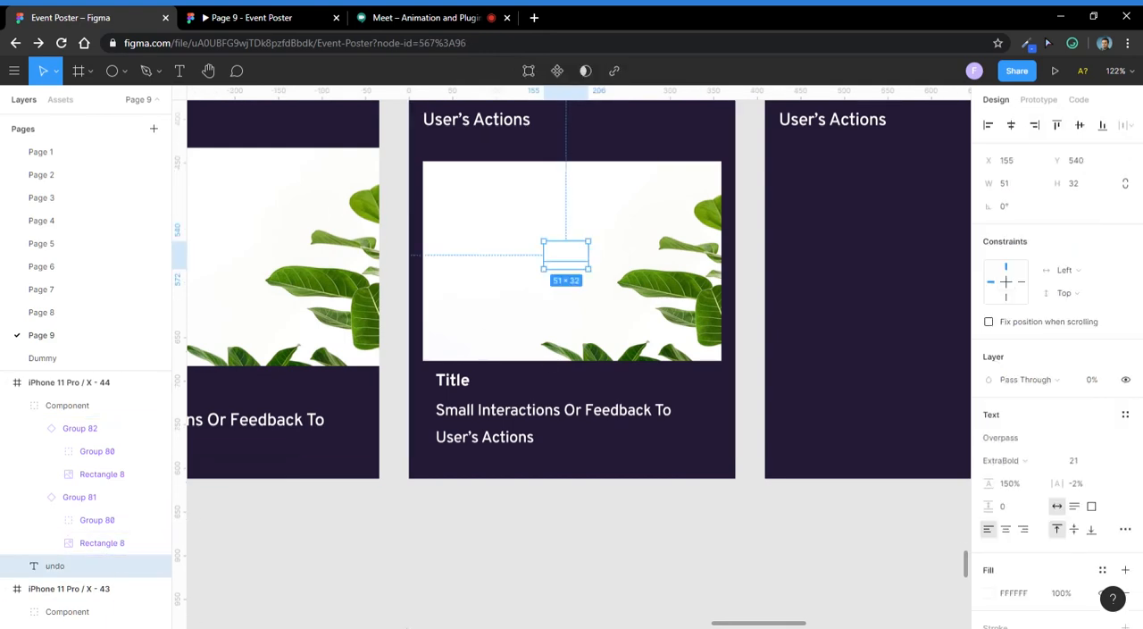
scroll(579, 385, down, 5)
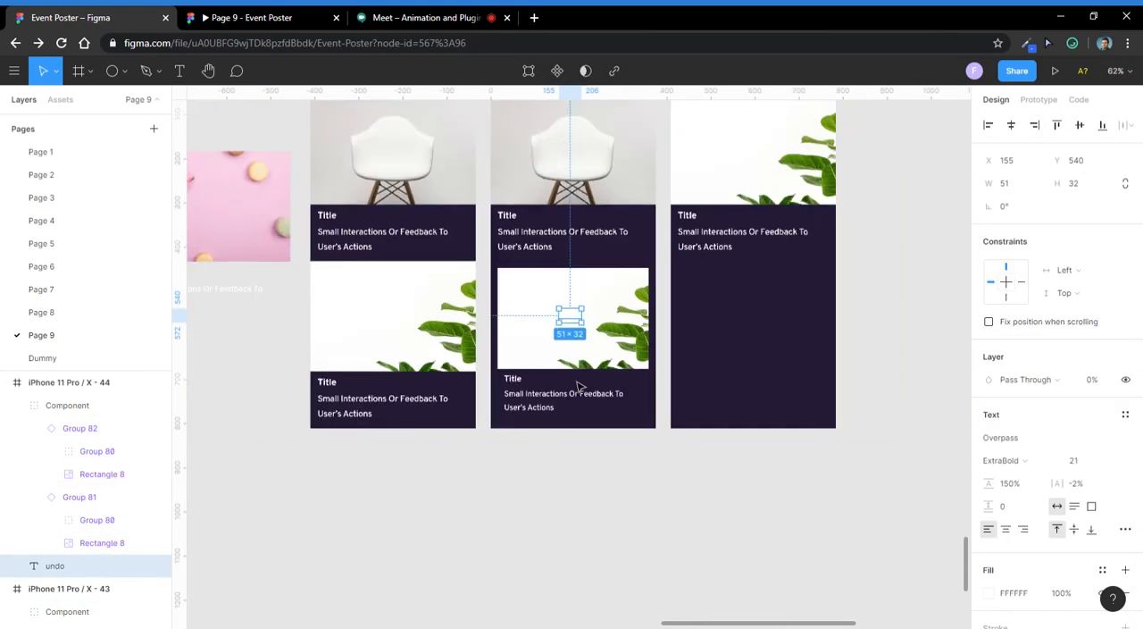
scroll(679, 187, up, 2)
scroll(678, 187, right, 2)
click(631, 162)
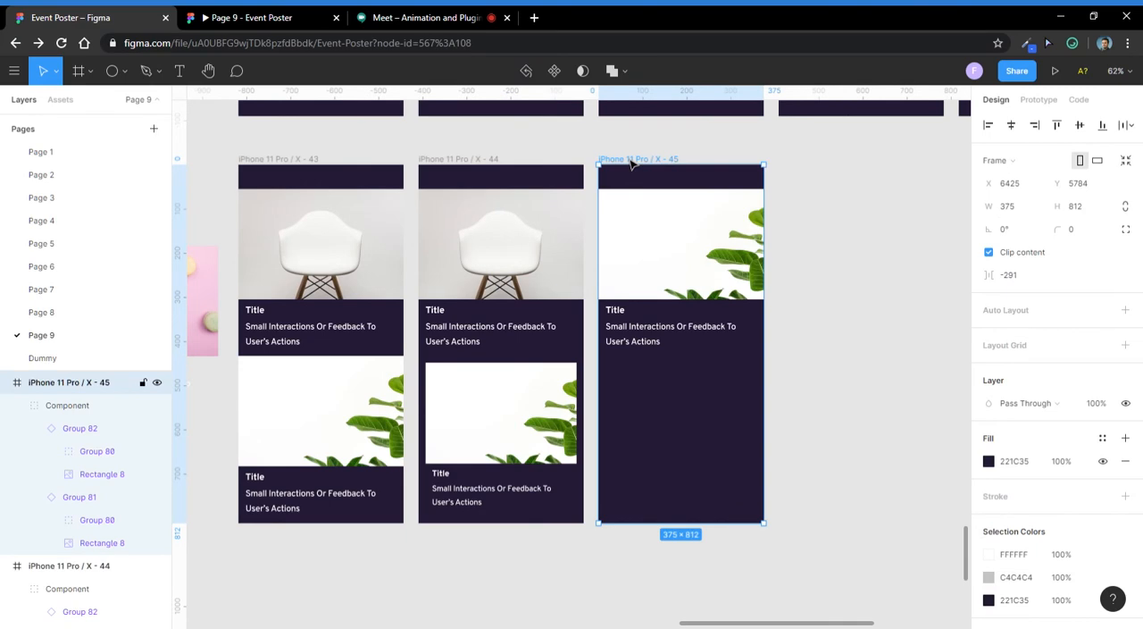
key(ctrl+v)
scroll(633, 416, up, 10)
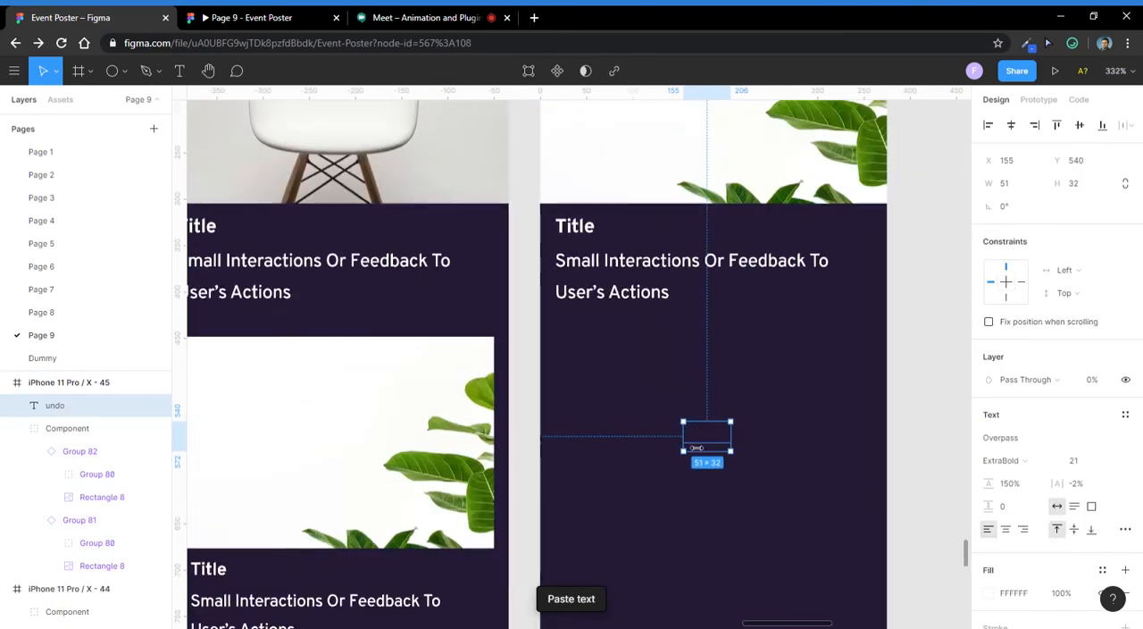
- Set the layer opacity of the undo text in iPhone 11 Pro / X - 45 to 100%
click(1097, 388)
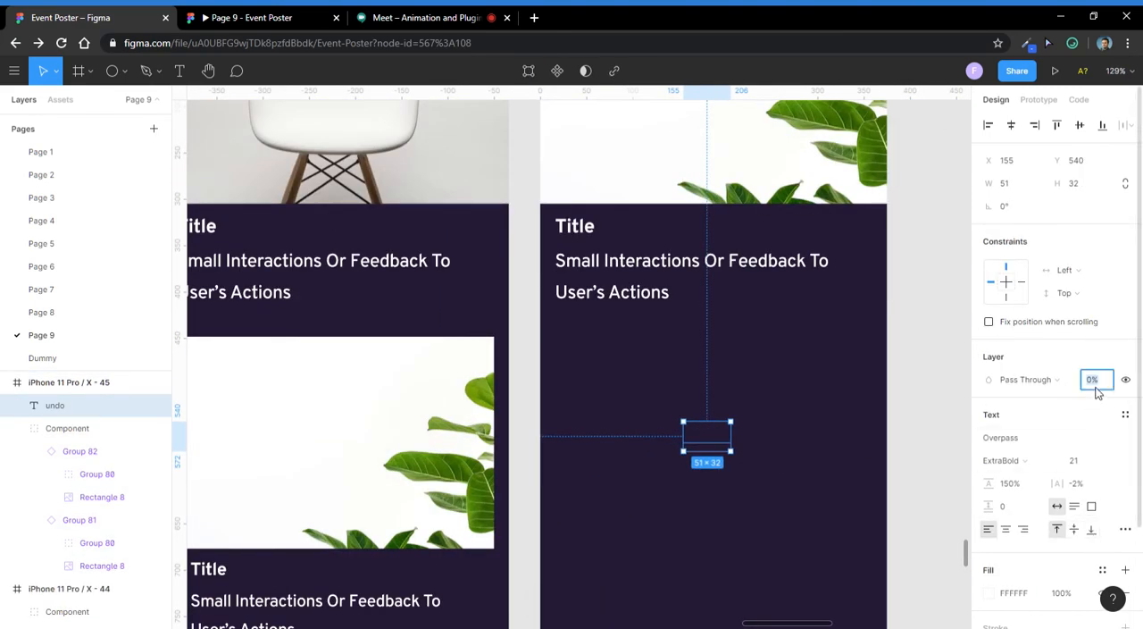
text(100)
key(Return)
scroll(825, 455, down, 6)
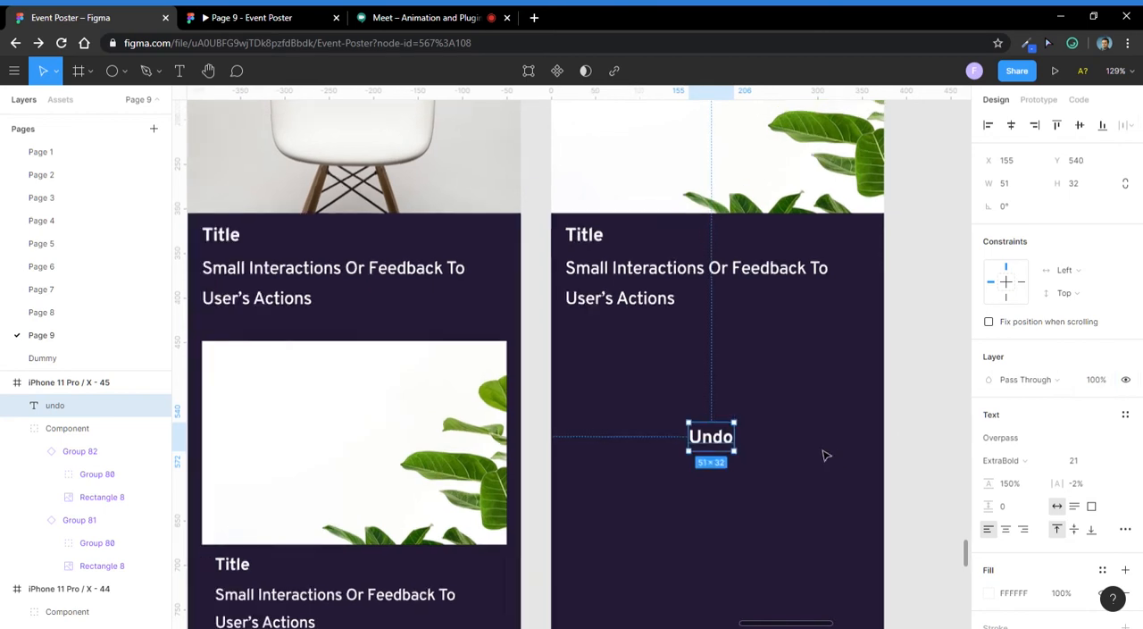
- Examine the Undo text's placement in iPhone 11 Pro / X - 45 against the plant card in the neighbouring frame
click(861, 417)
click(770, 443)
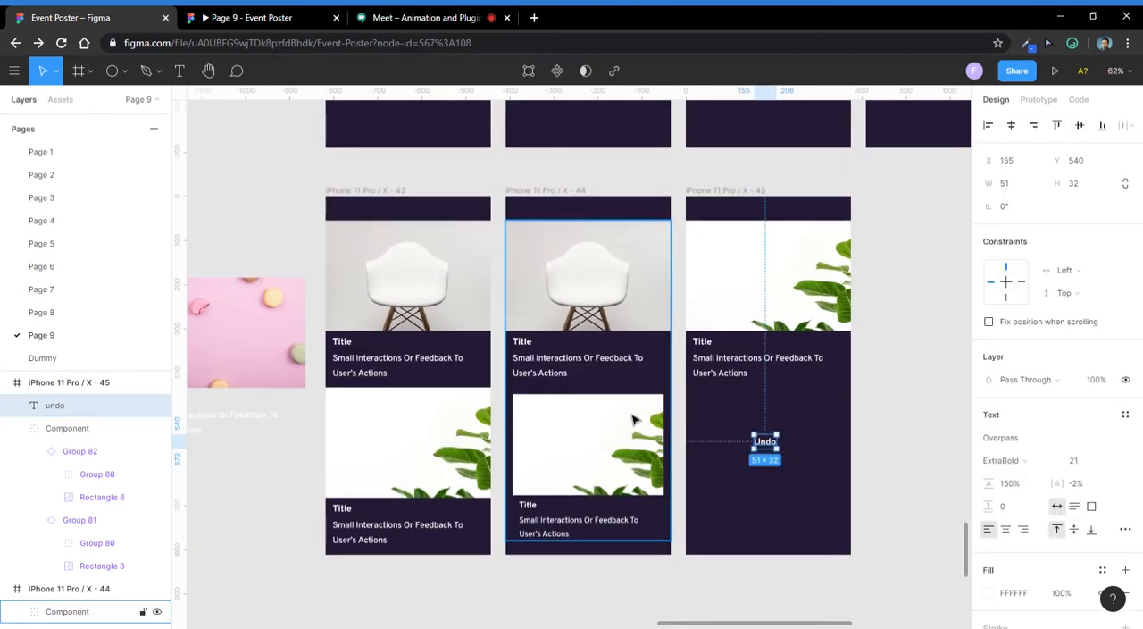
scroll(814, 460, up, 3)
scroll(794, 470, down, 3)
click(792, 468)
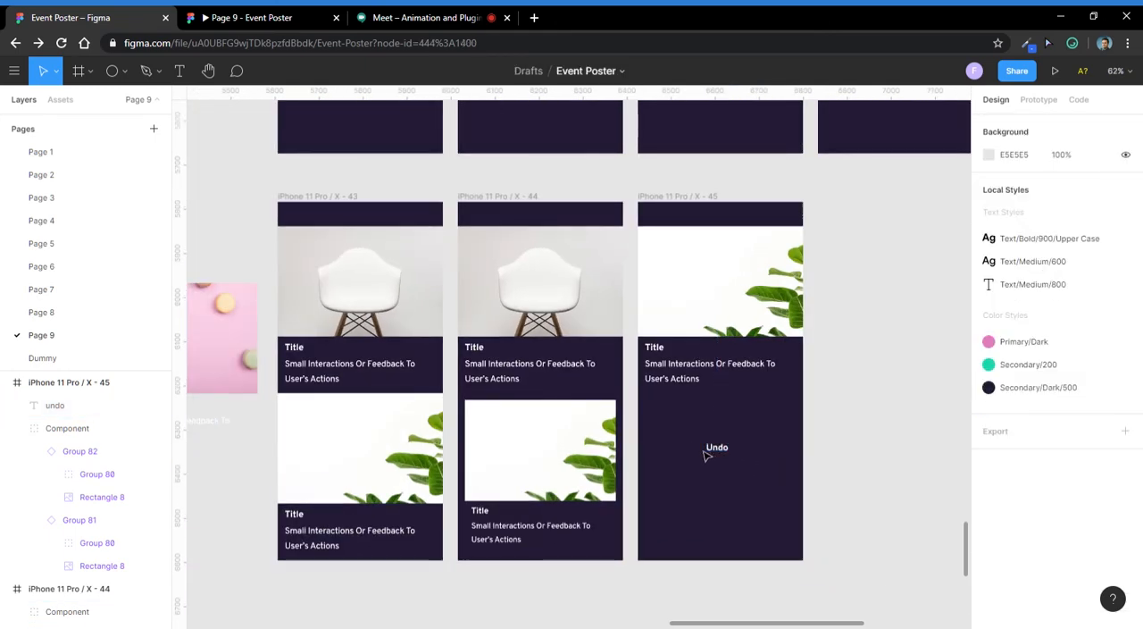
scroll(745, 458, up, 5)
scroll(690, 473, down, 3)
click(689, 461)
scroll(687, 462, up, 3)
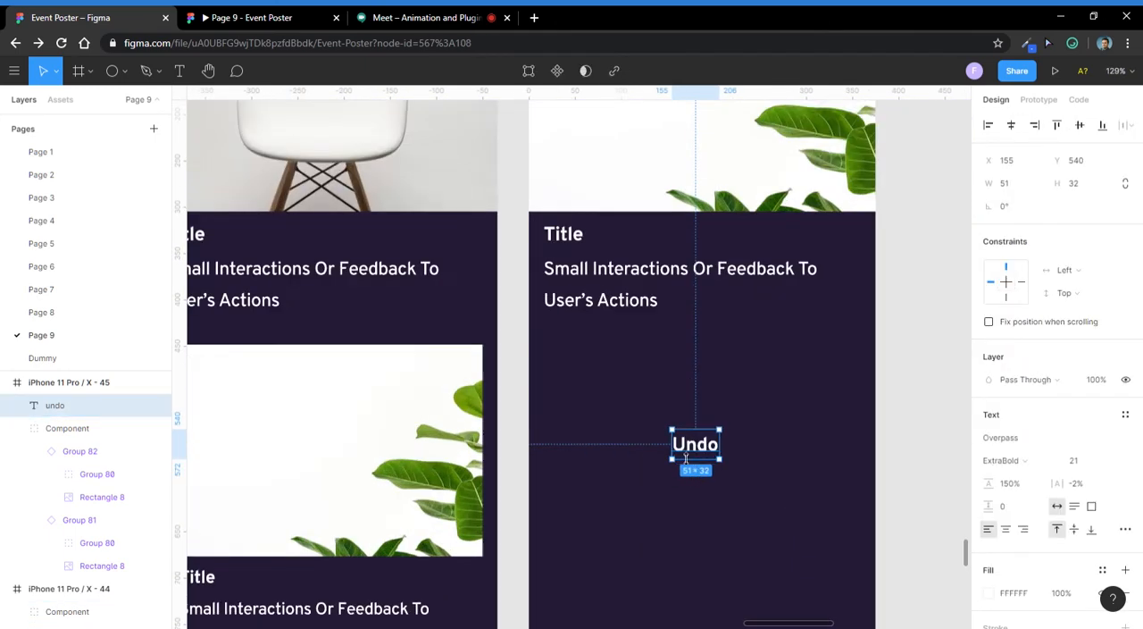
scroll(679, 453, down, 3)
scroll(656, 455, down, 3)
click(842, 459)
- Duplicate iPhone 11 Pro / X - 45 beside the original and set the copy's undo text to 0% opacity
click(668, 273)
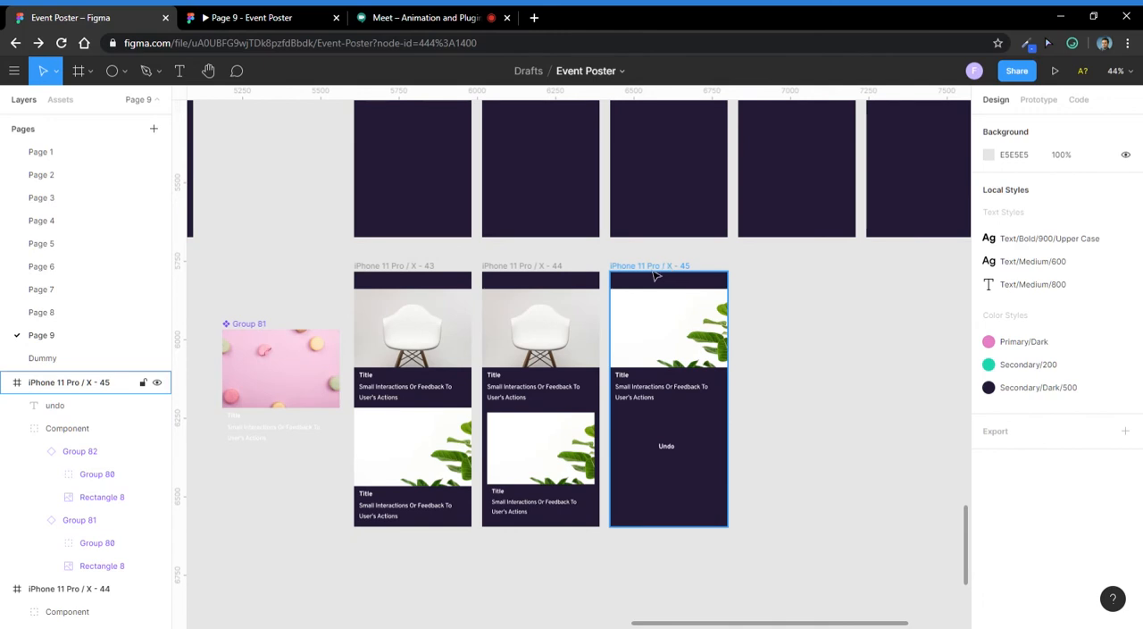
drag(654, 277, 782, 281)
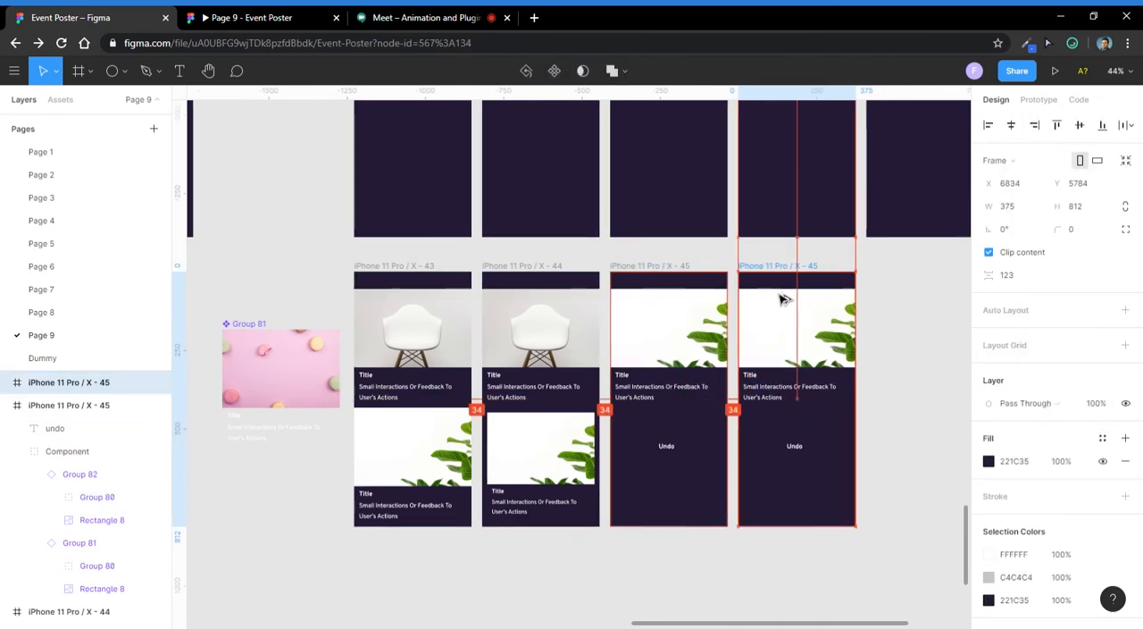
click(797, 447)
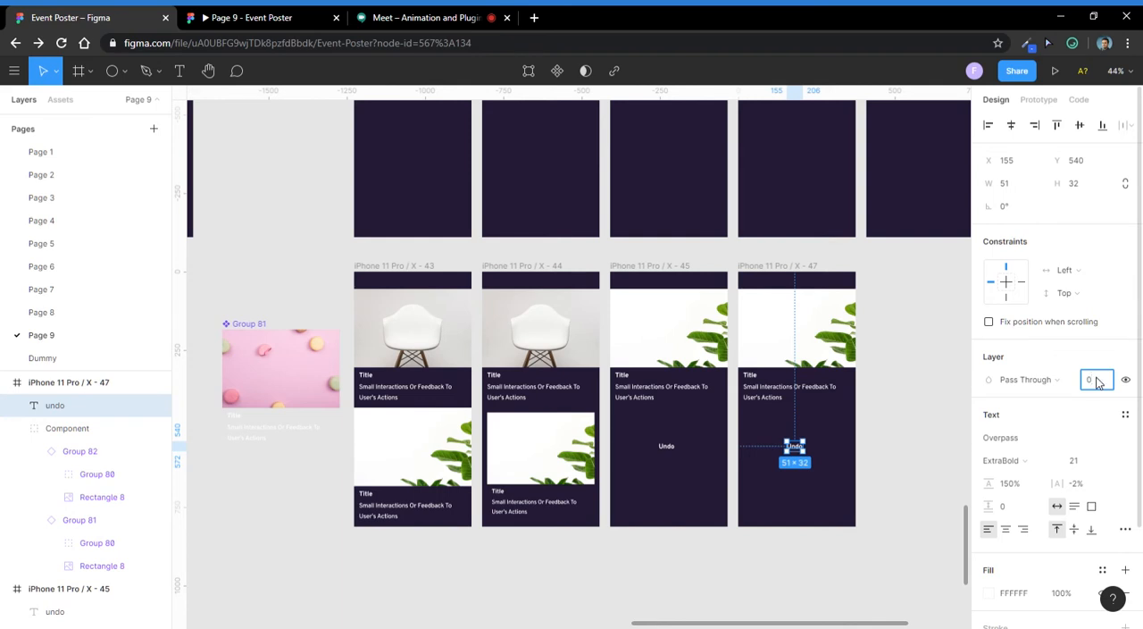
key(Return)
scroll(803, 454, up, 5)
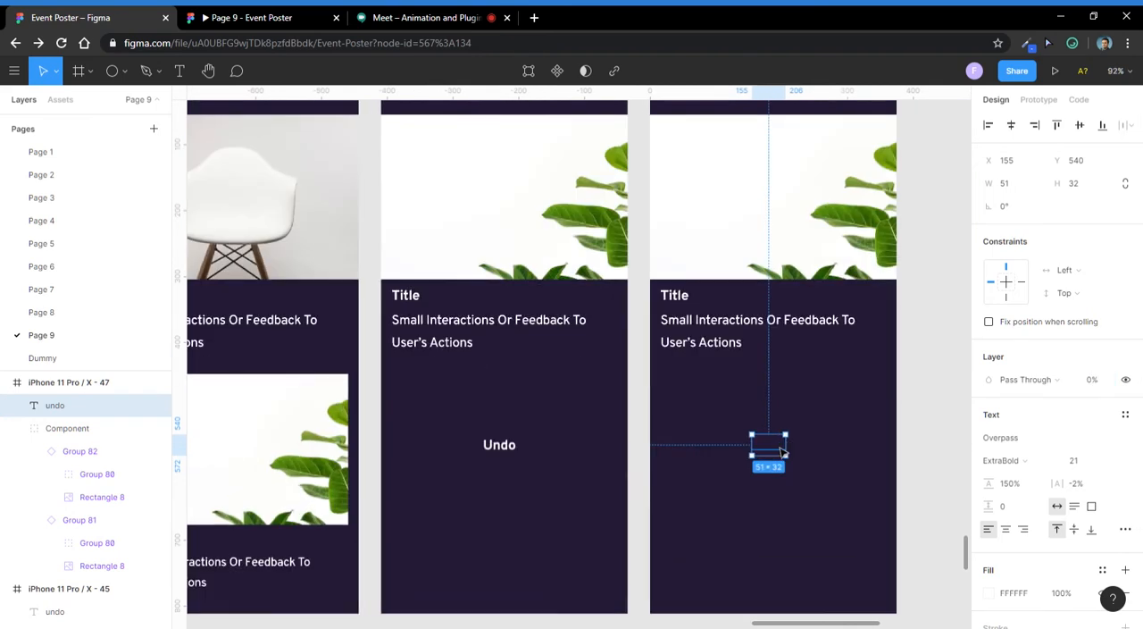
- Move the transparent undo text further down in iPhone 11 Pro / X - 47
drag(786, 453, 786, 517)
click(783, 438)
scroll(782, 438, down, 3)
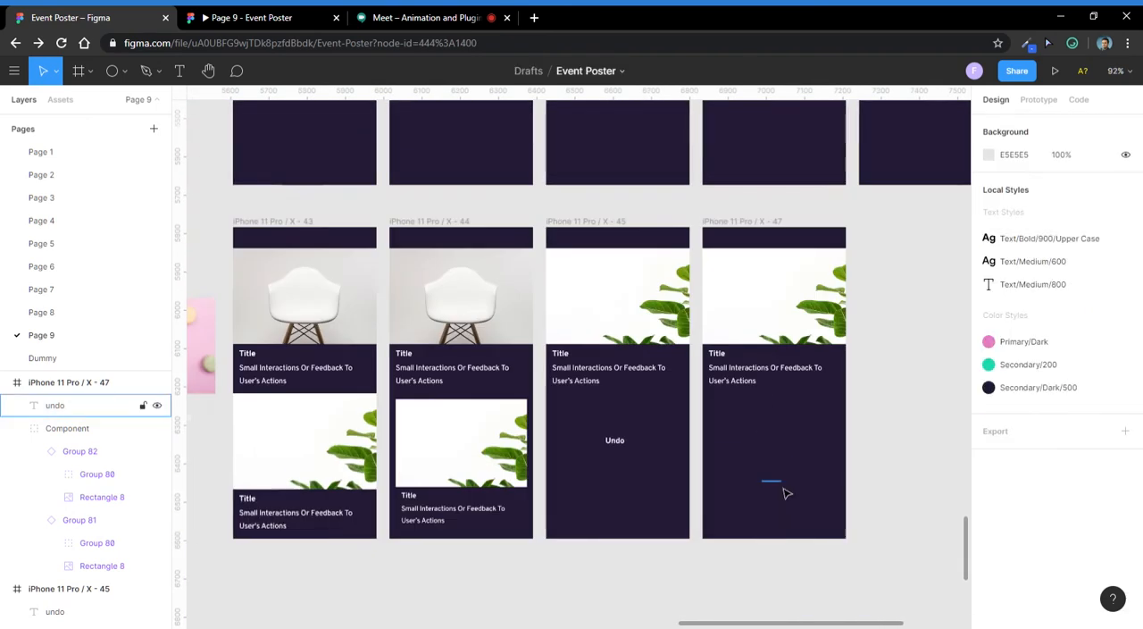
click(783, 488)
scroll(770, 451, down, 1)
- Review the card frames from iPhone 11 Pro / X - 43 to 47, inspecting the Undo text and the Component group in 44
click(770, 451)
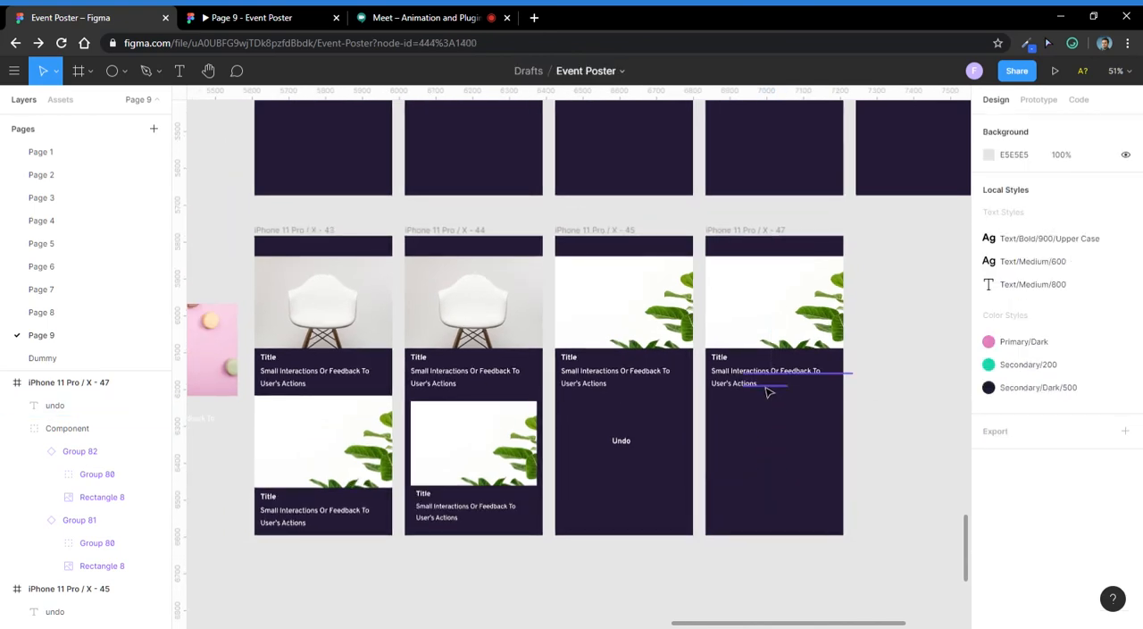
scroll(764, 390, up, 2)
scroll(759, 382, down, 4)
click(660, 426)
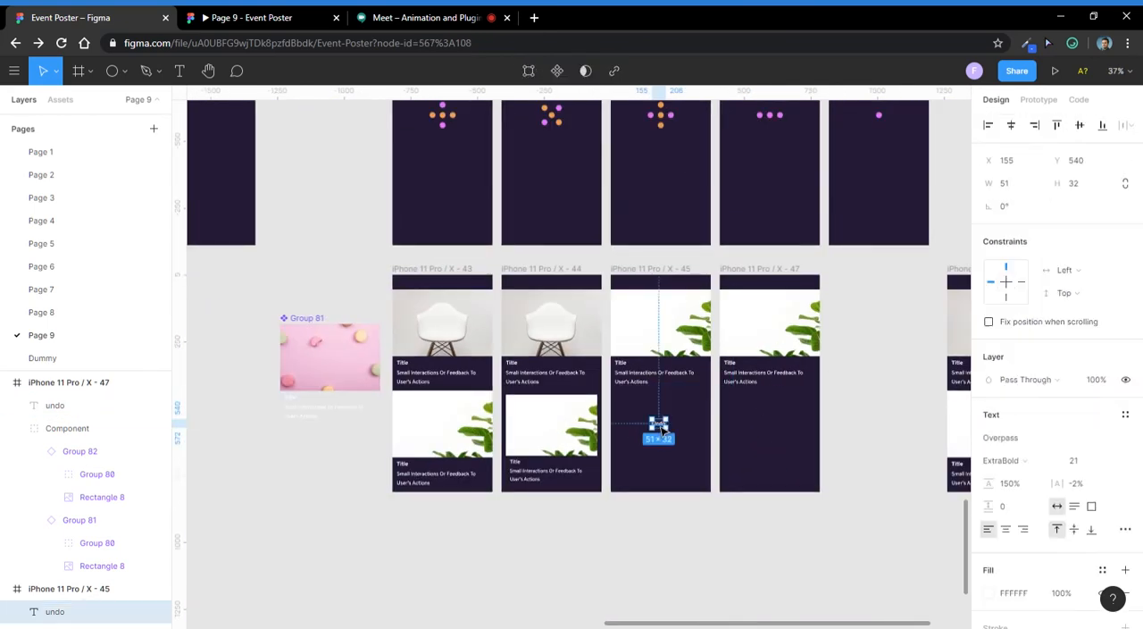
scroll(661, 427, down, 2)
click(487, 310)
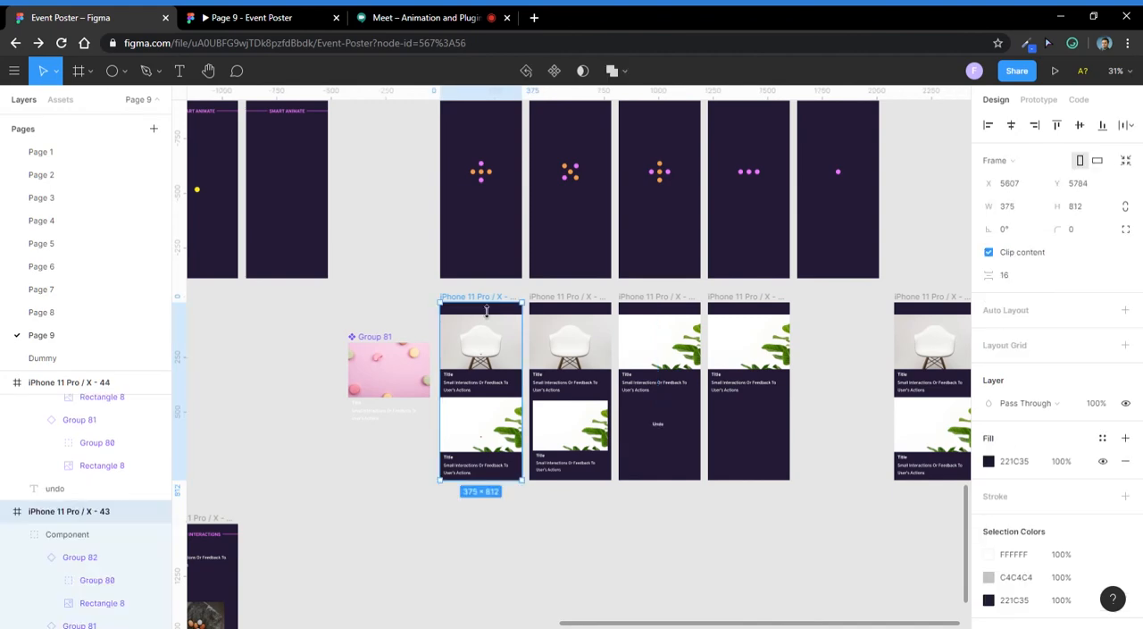
click(579, 429)
scroll(626, 438, up, 3)
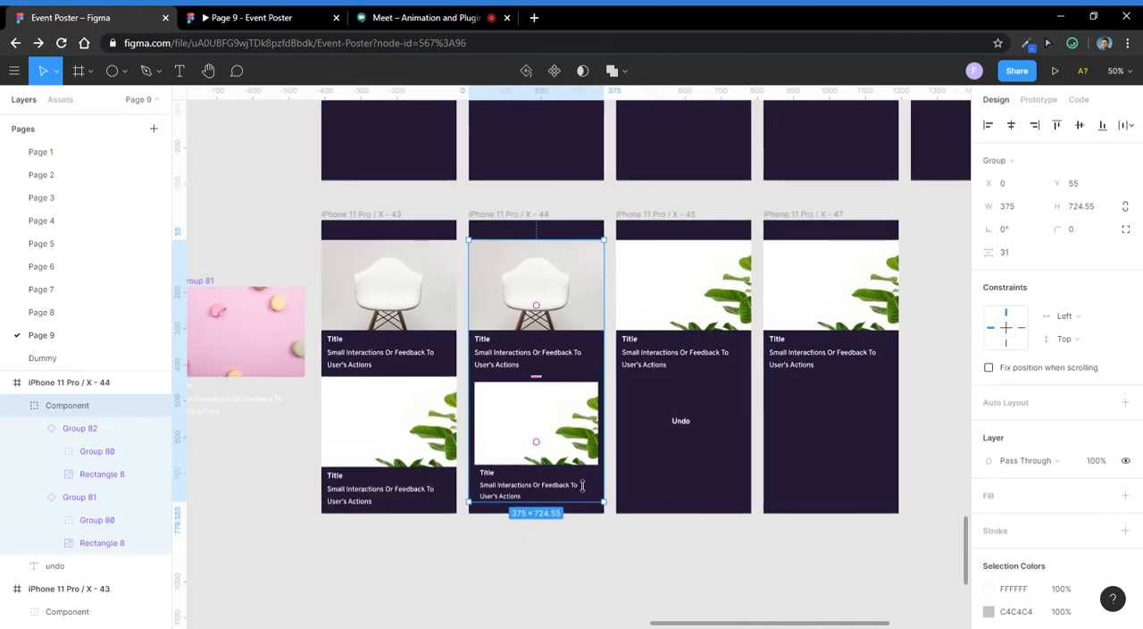
scroll(539, 435, down, 3)
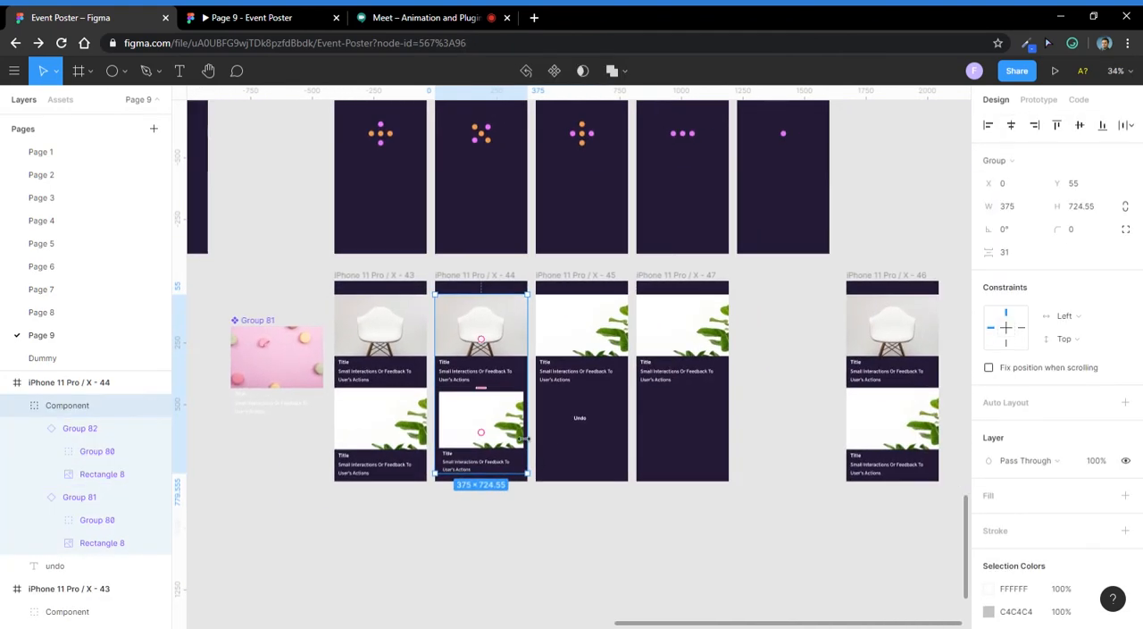
scroll(586, 431, up, 4)
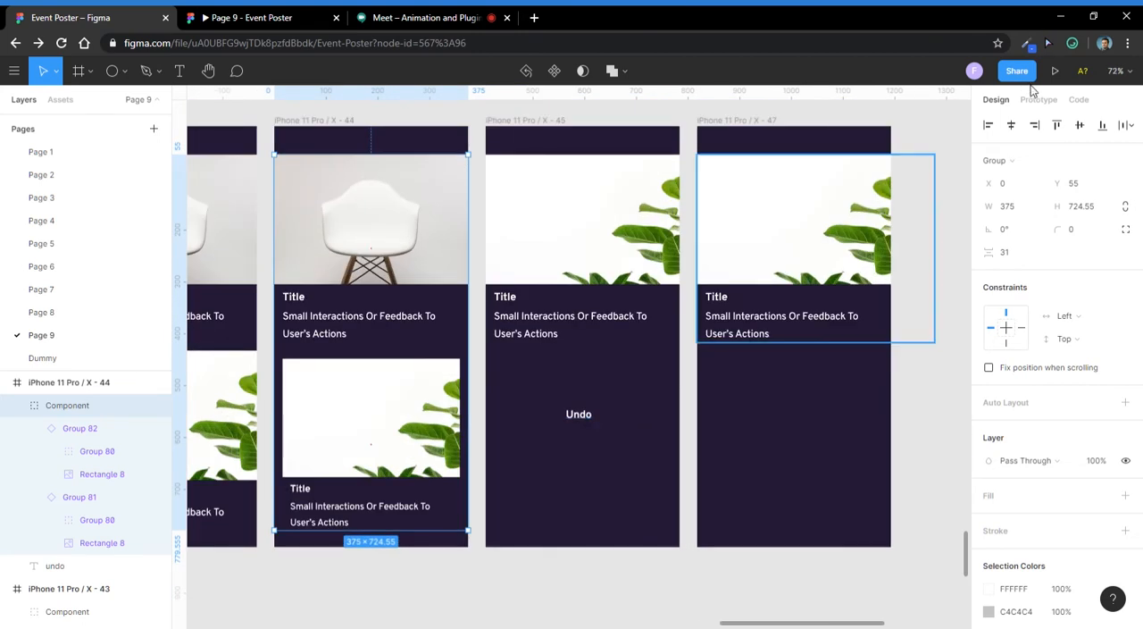
- Link the Undo text in iPhone 11 Pro / X - 45 to iPhone 11 Pro / X - 44 with an On Click Smart Animate interaction
key(alt+9)
scroll(741, 339, down, 2)
click(600, 405)
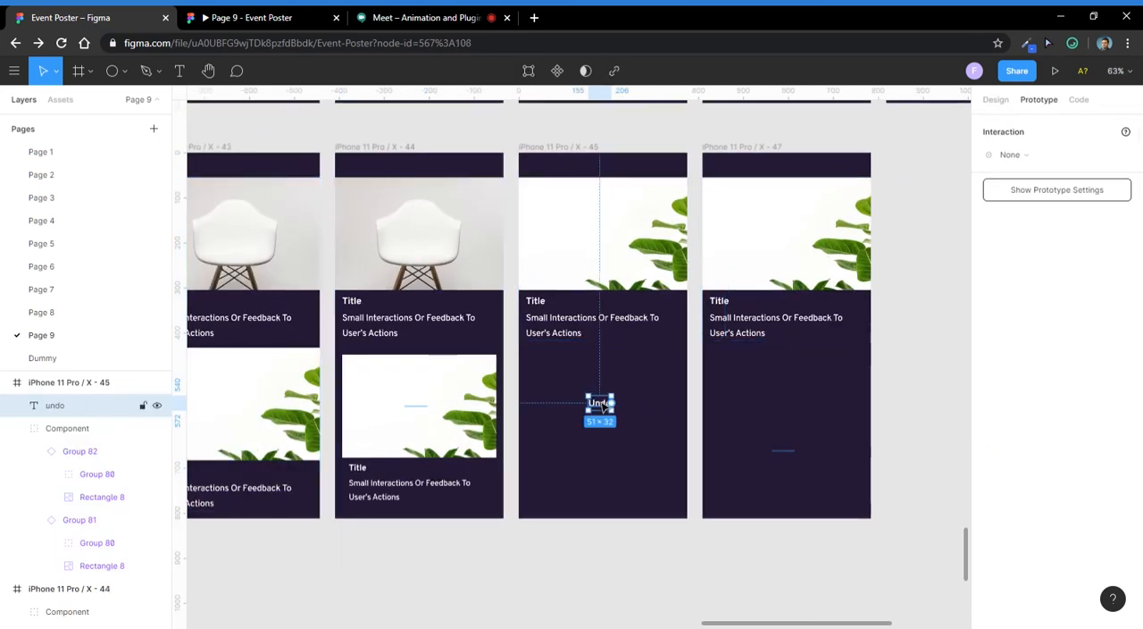
drag(614, 403, 503, 439)
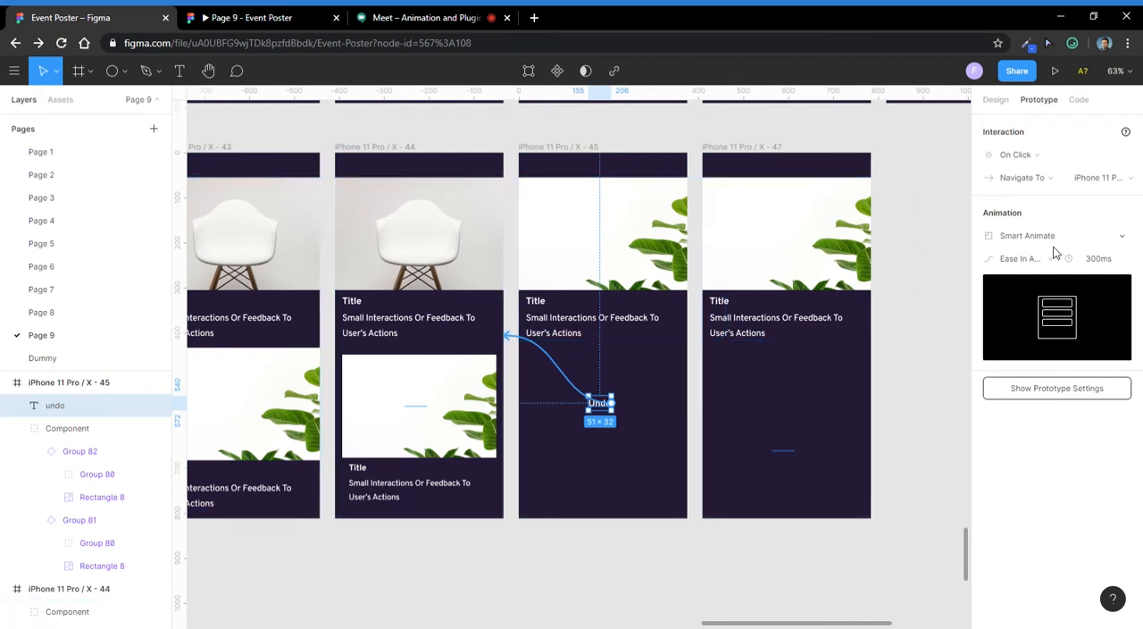
- Link frame iPhone 11 Pro / X - 45 to iPhone 11 Pro / X - 47 with an After Delay trigger of 1000 ms
scroll(451, 478, down, 3)
click(546, 243)
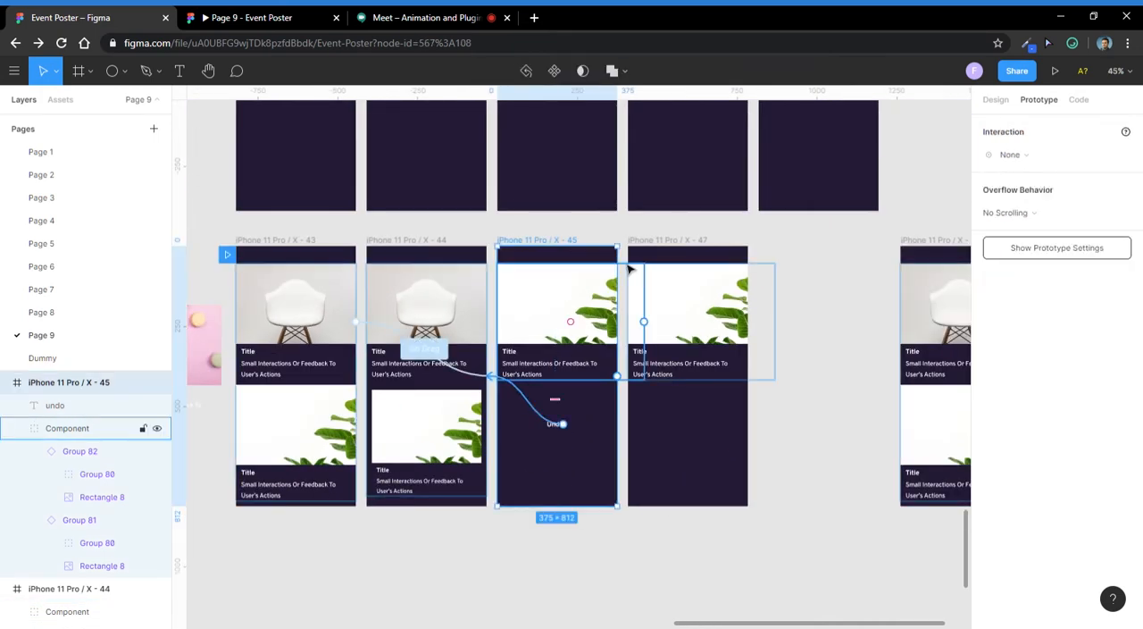
scroll(630, 269, up, 1)
drag(603, 395, 666, 411)
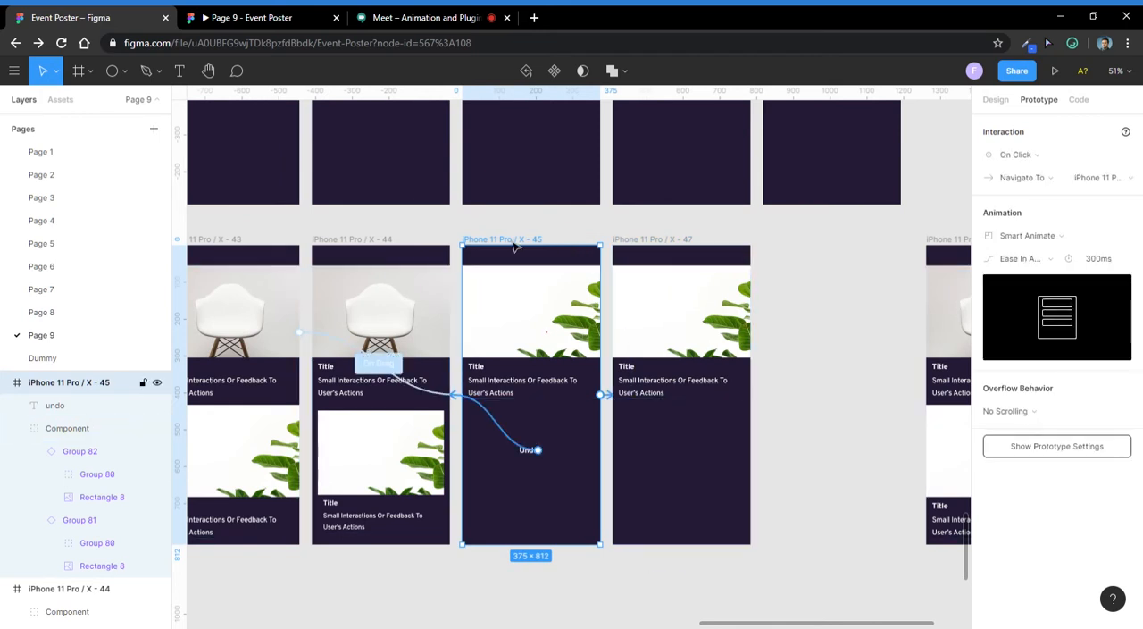
click(1018, 154)
click(1010, 333)
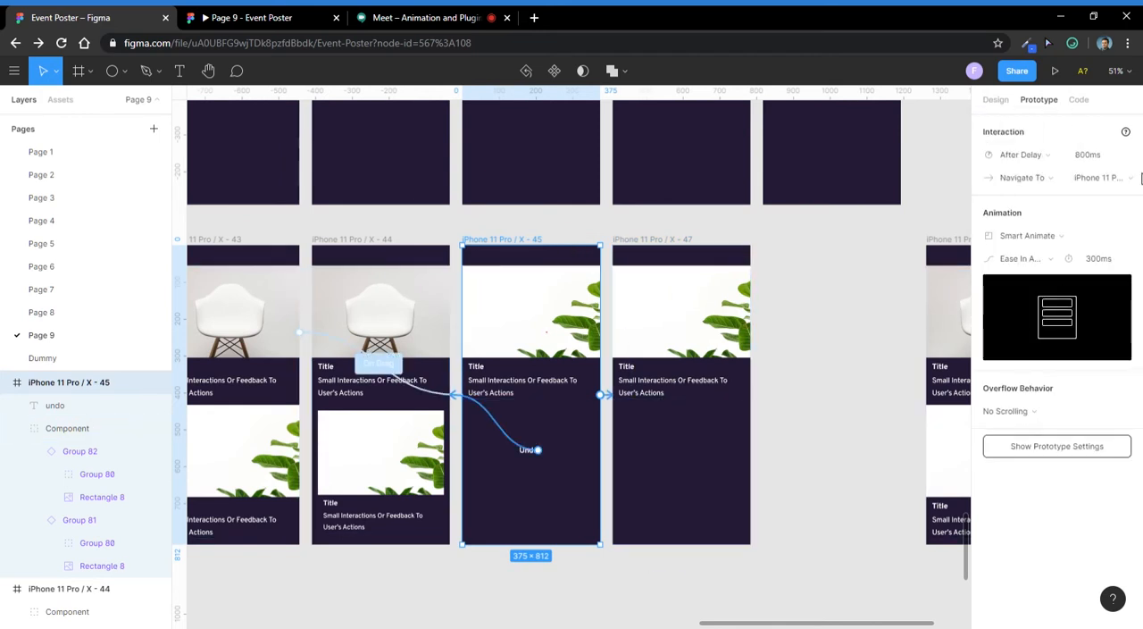
click(1090, 158)
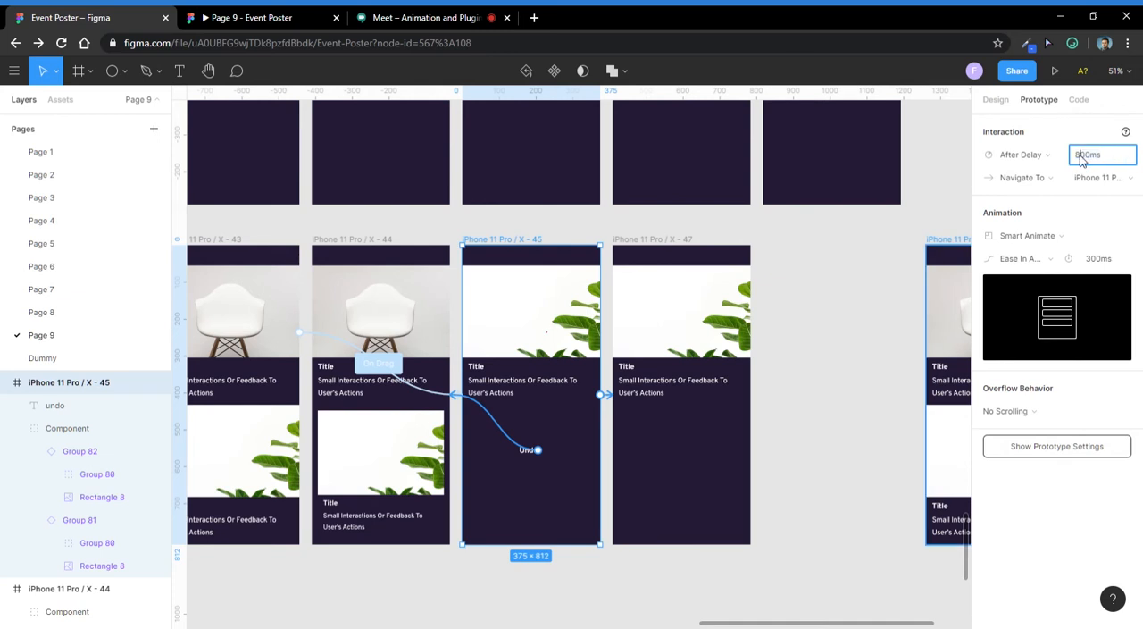
text(0)
key(Return)
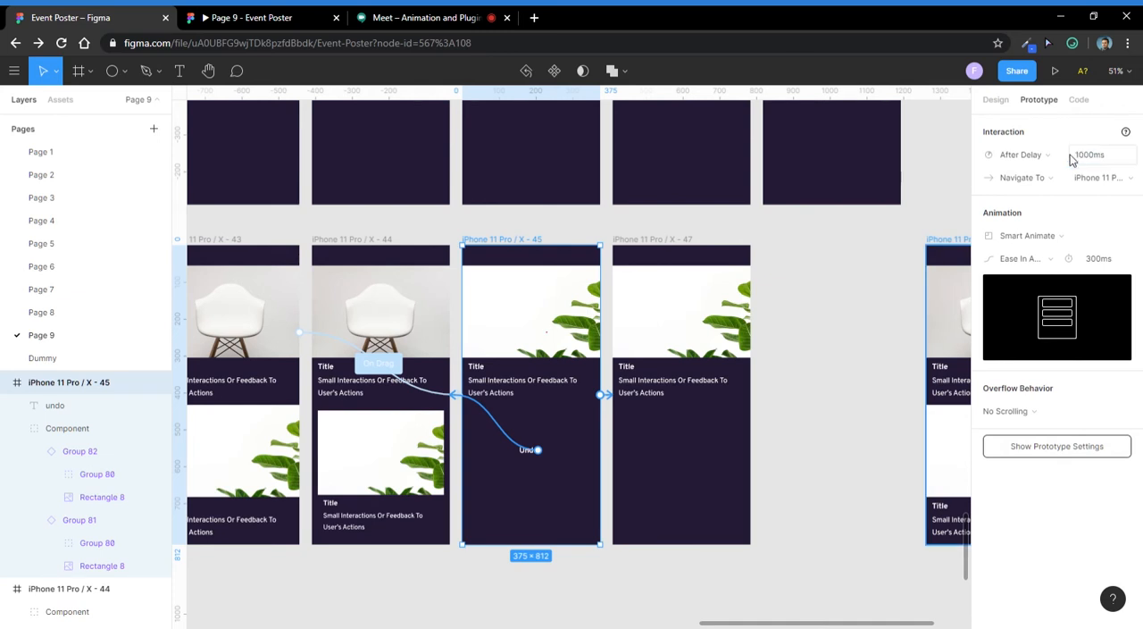
- Inspect the interactions on the Undo texts in iPhone 11 Pro / X - 45 and 47 and on frame 45 itself
scroll(498, 470, up, 3)
click(552, 445)
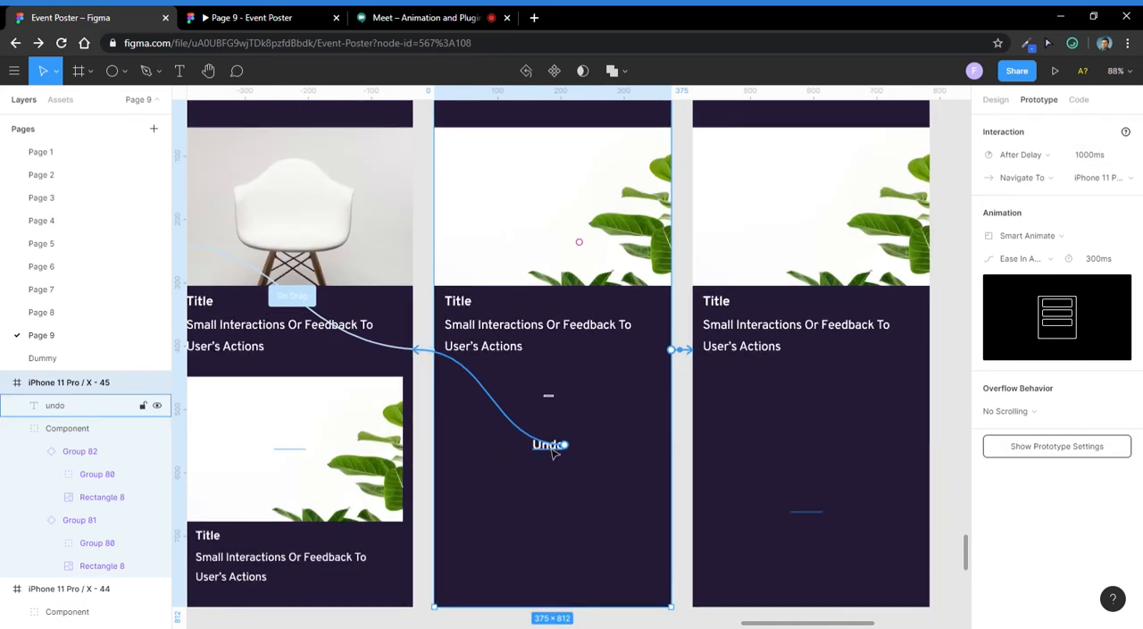
click(807, 515)
click(547, 443)
scroll(602, 474, down, 4)
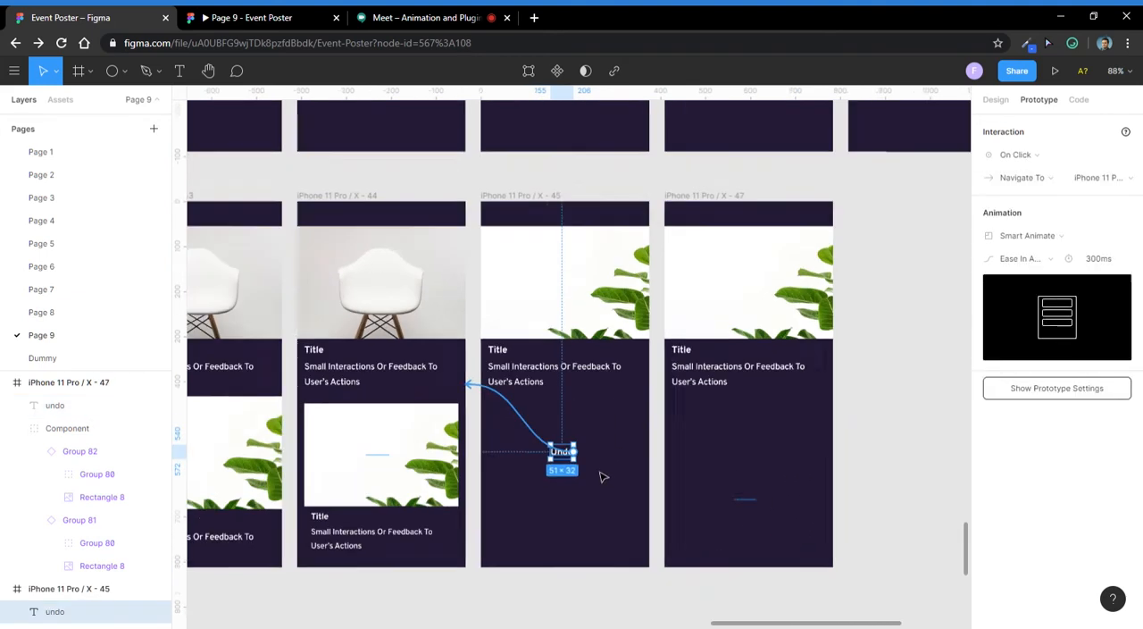
click(551, 247)
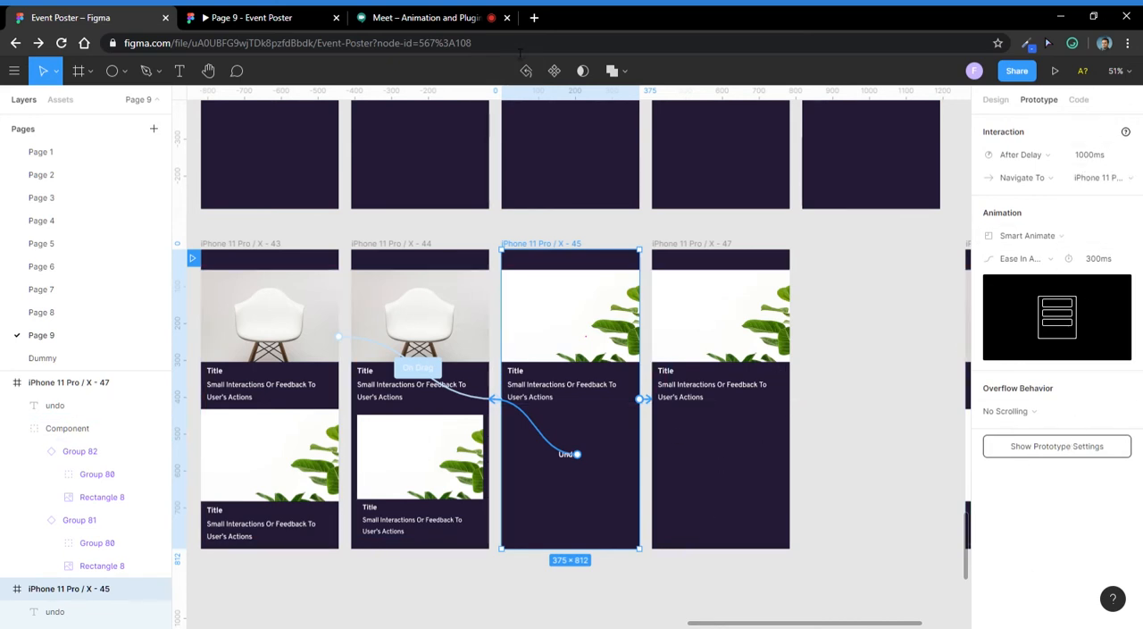
- Switch to Google Meet and check the meeting chat for questions
click(459, 16)
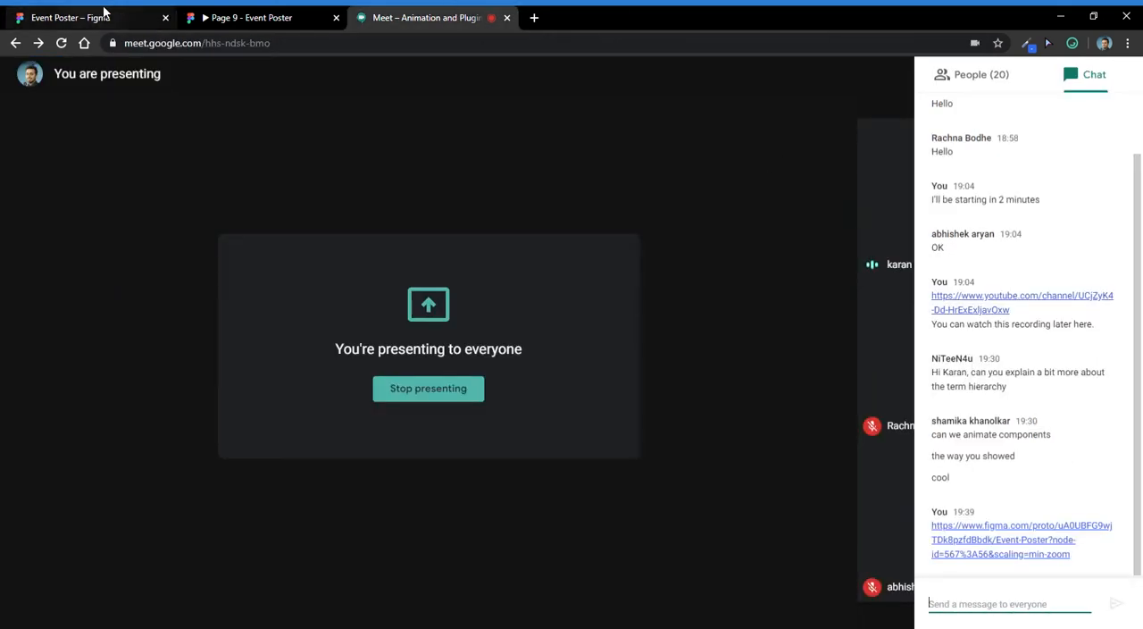
click(102, 13)
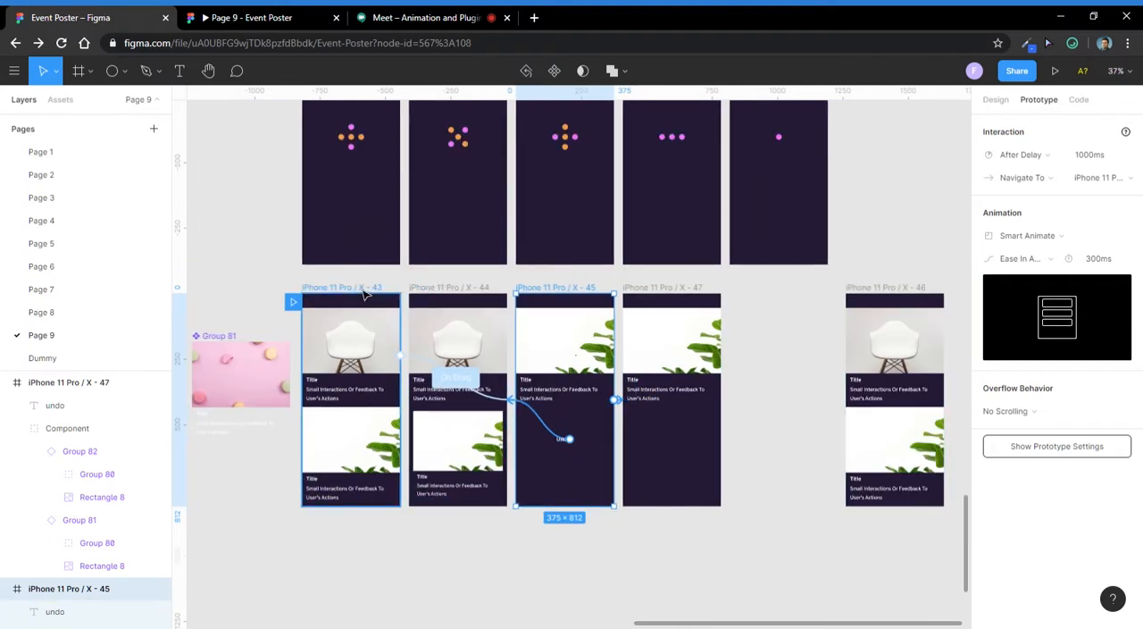
click(408, 13)
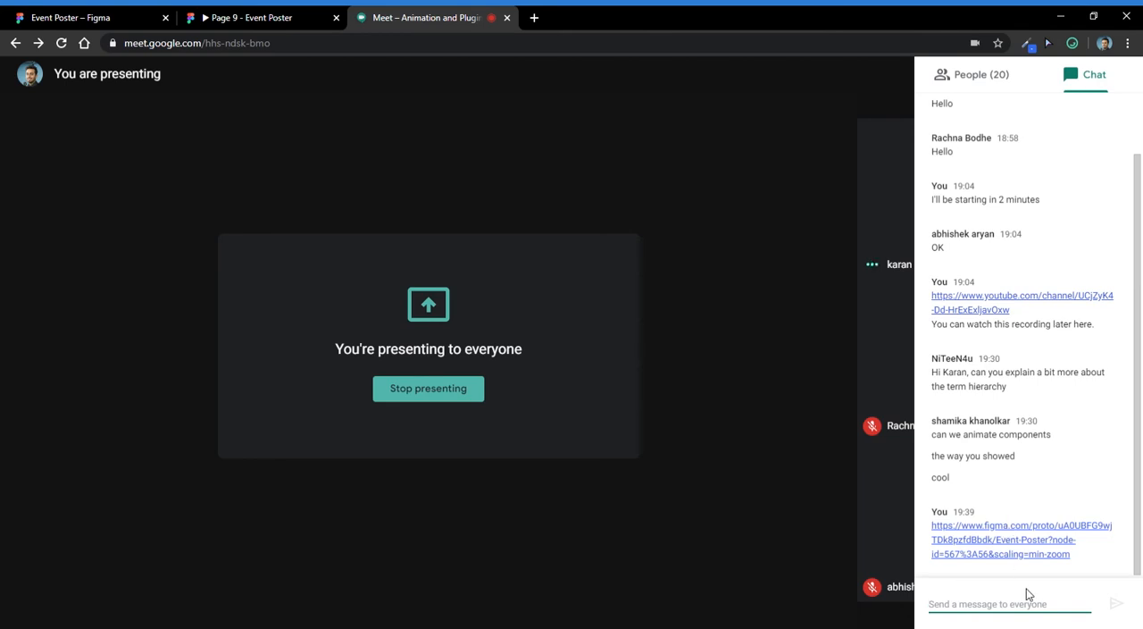
- Switch to the prototype preview, swipe the chair card away and test the Undo text
click(261, 17)
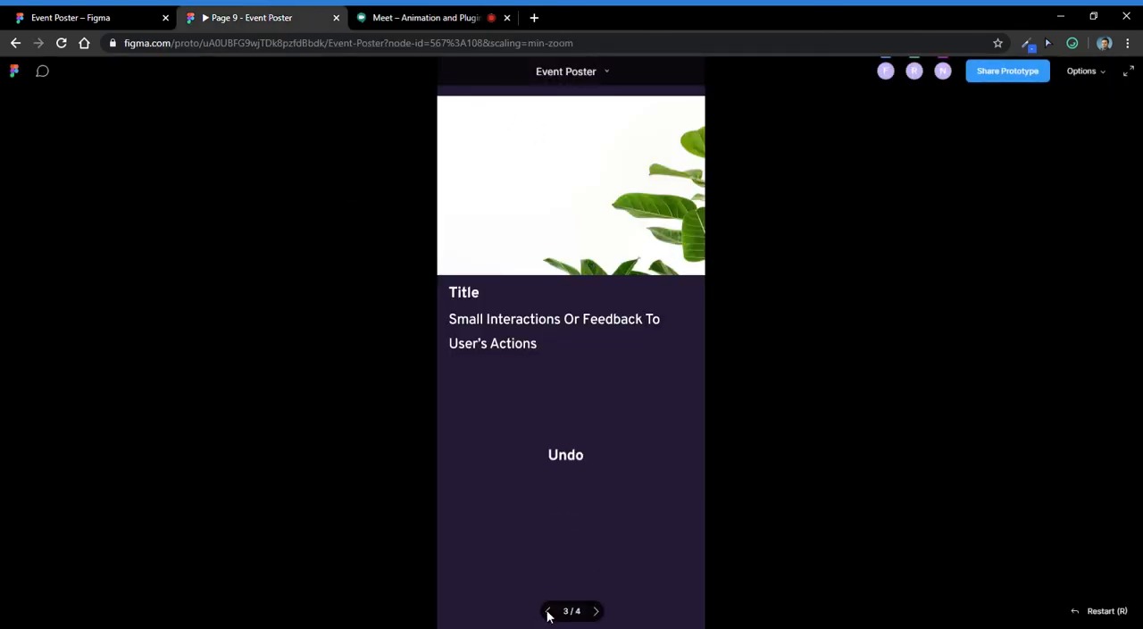
click(549, 612)
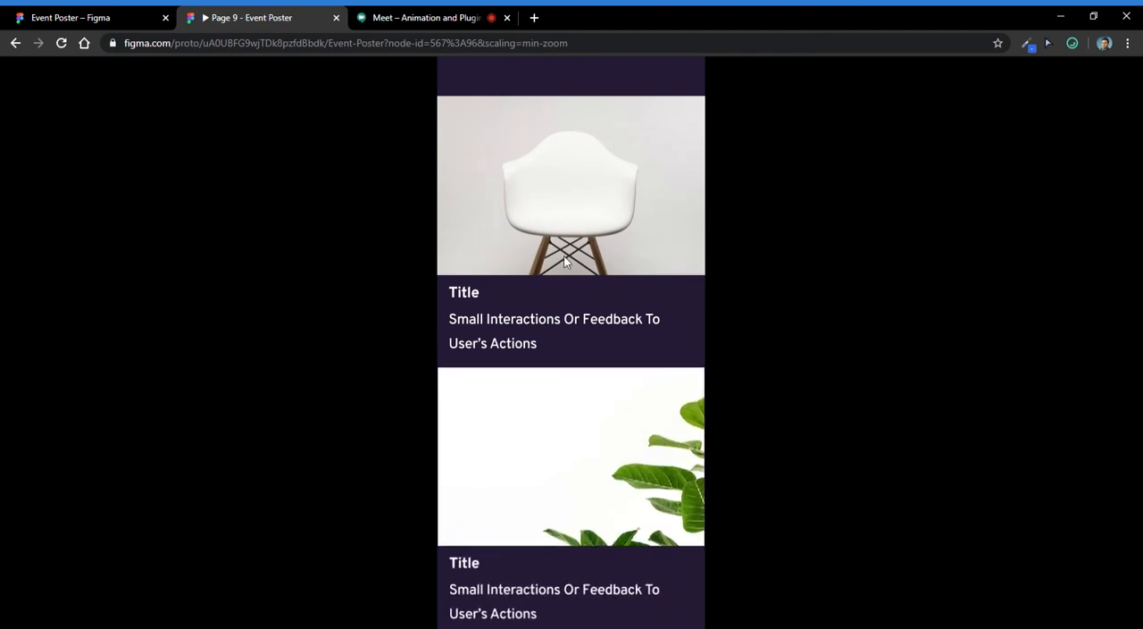
drag(483, 254, 517, 257)
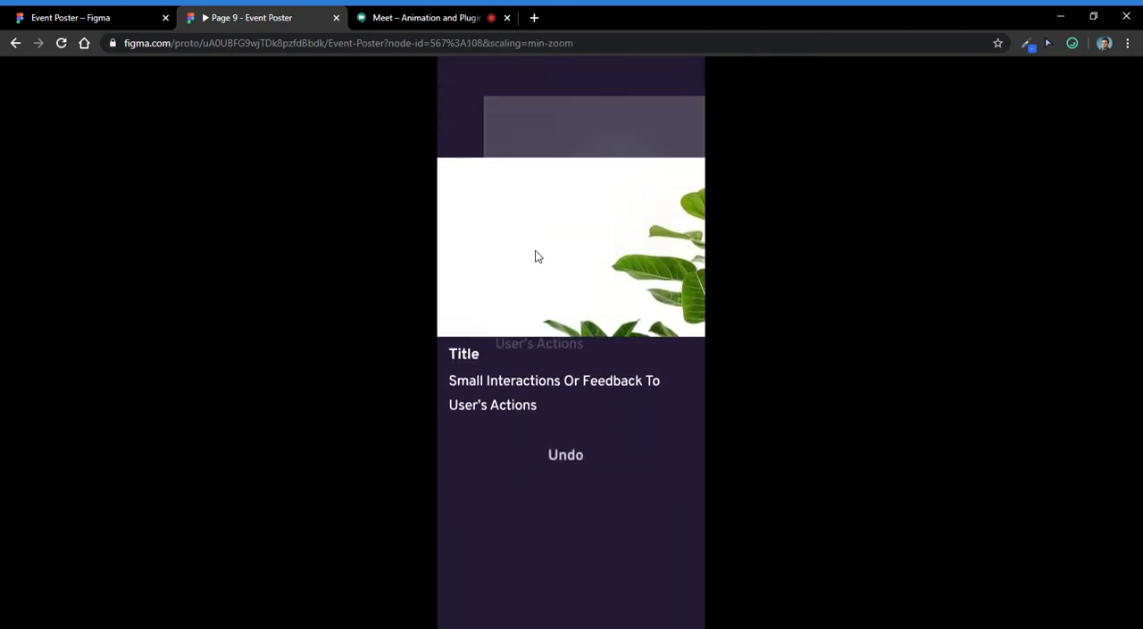
click(585, 455)
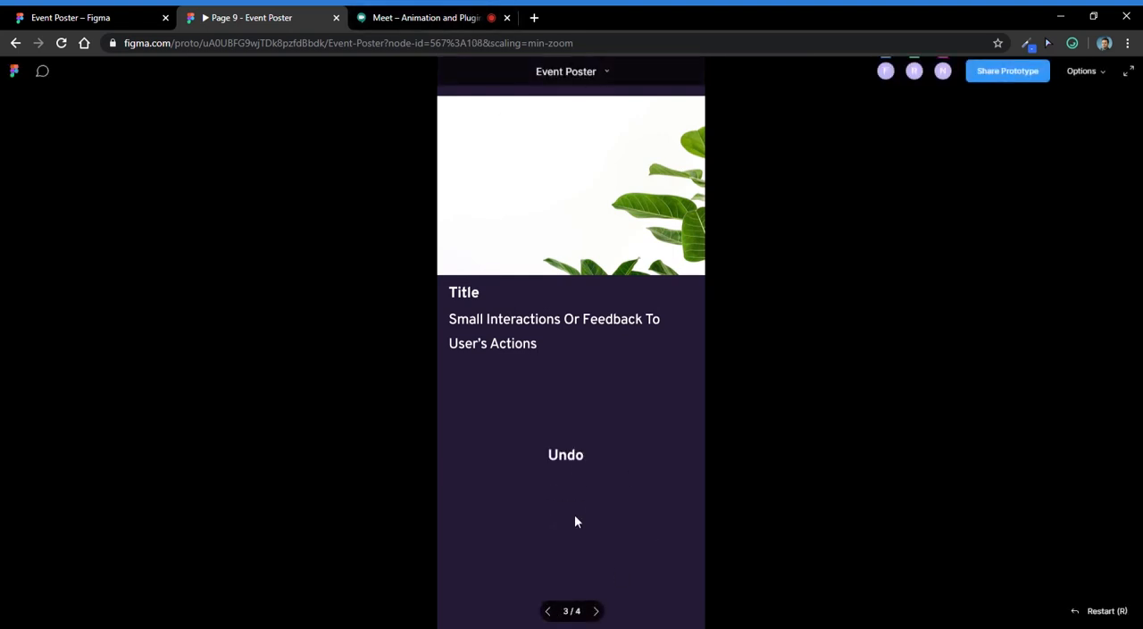
click(585, 457)
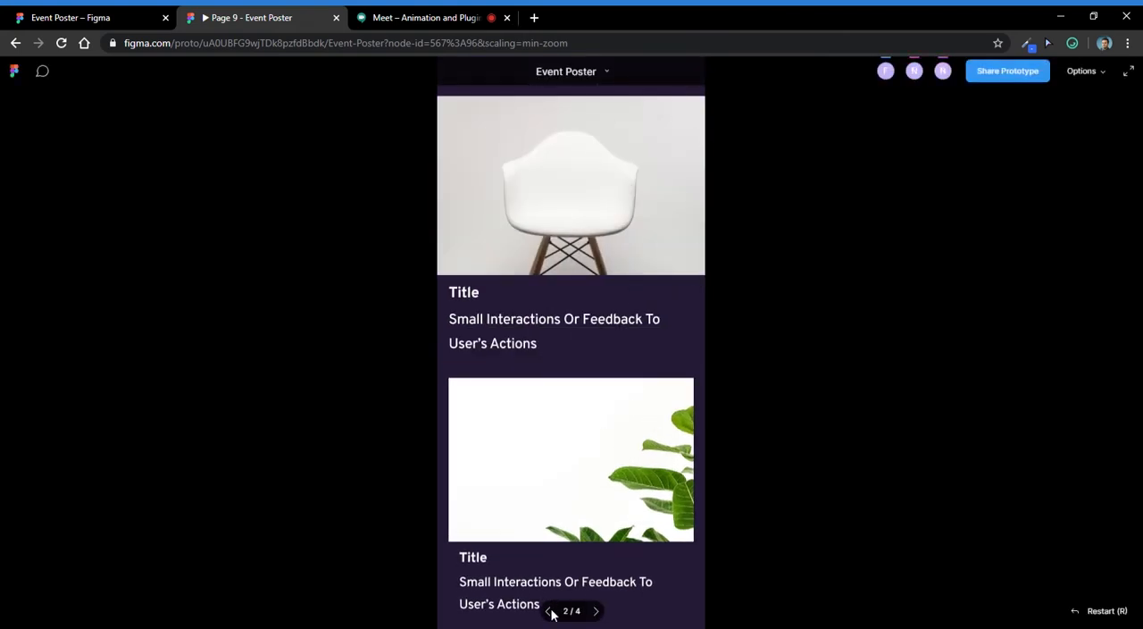
- Return to the Figma file and redirect the Undo text's connection in iPhone 11 Pro / X - 45 to iPhone 11 Pro / X - 43
click(118, 16)
scroll(518, 399, up, 1)
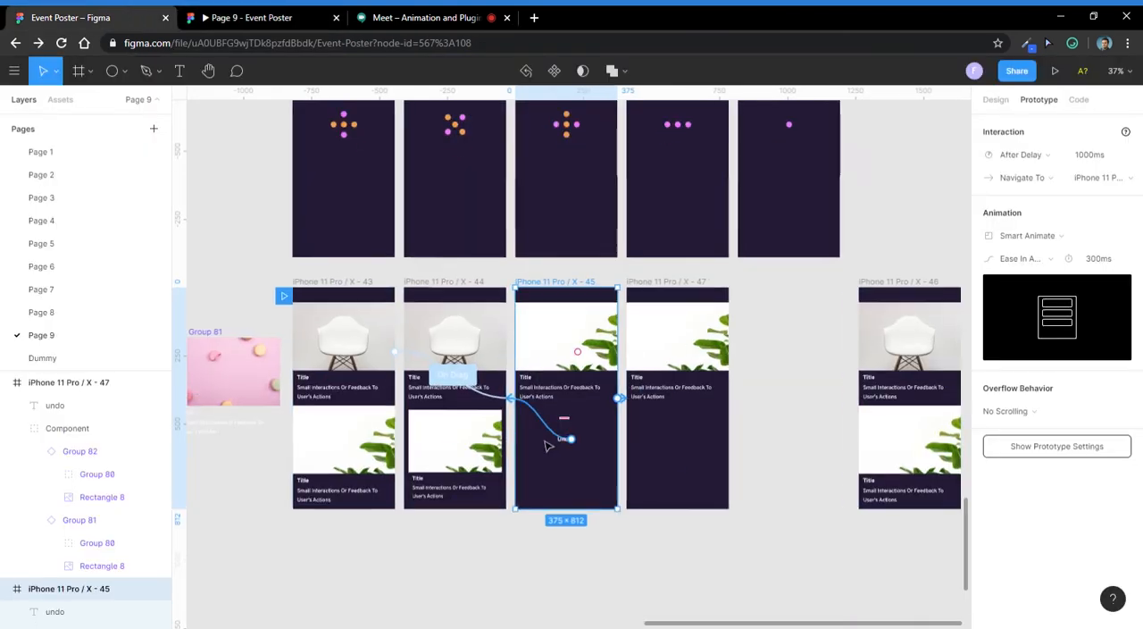
drag(572, 441, 383, 457)
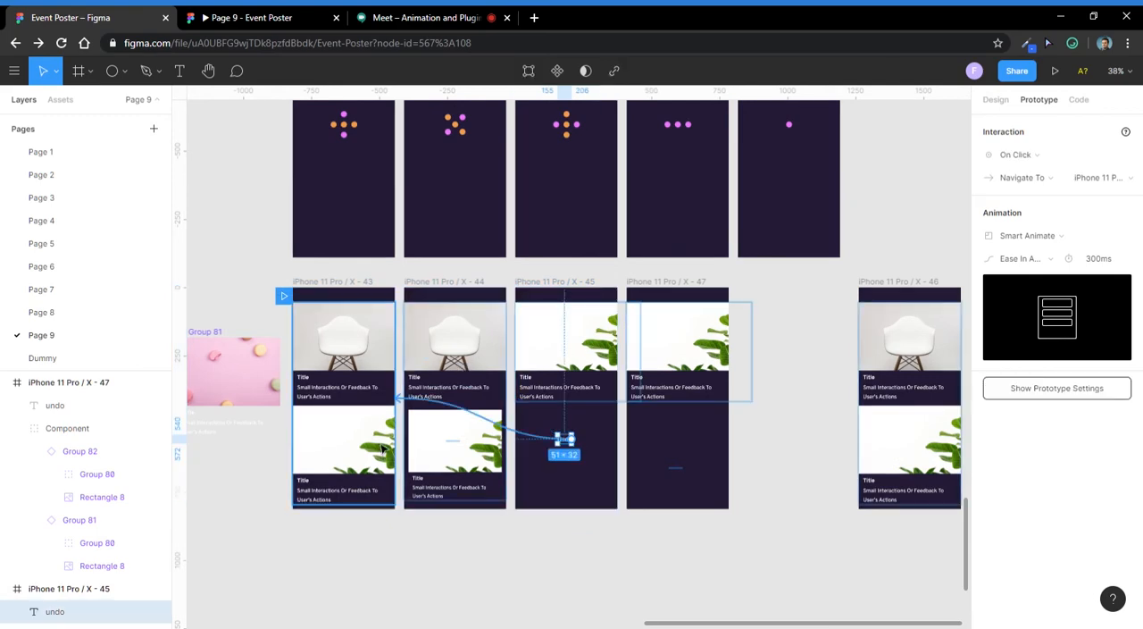
scroll(450, 459, up, 1)
scroll(460, 486, up, 3)
scroll(446, 459, up, 2)
click(471, 449)
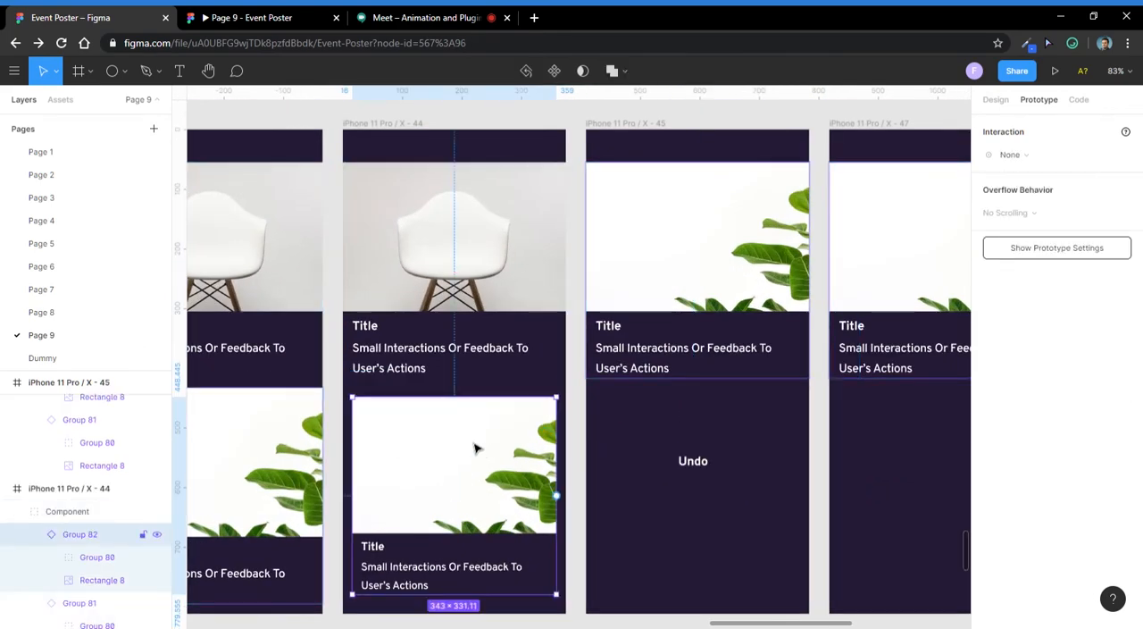
scroll(454, 453, down, 3)
- Test the redirected Undo interaction in the prototype preview by swiping the chair card and tapping Undo, and step back through the frames
click(393, 13)
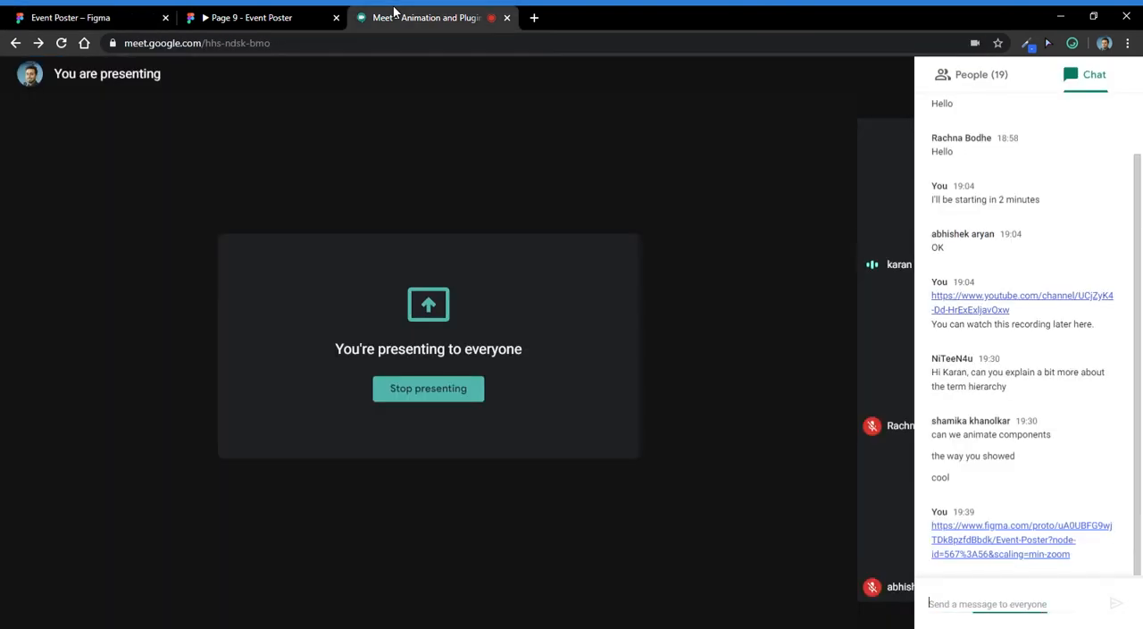
click(268, 16)
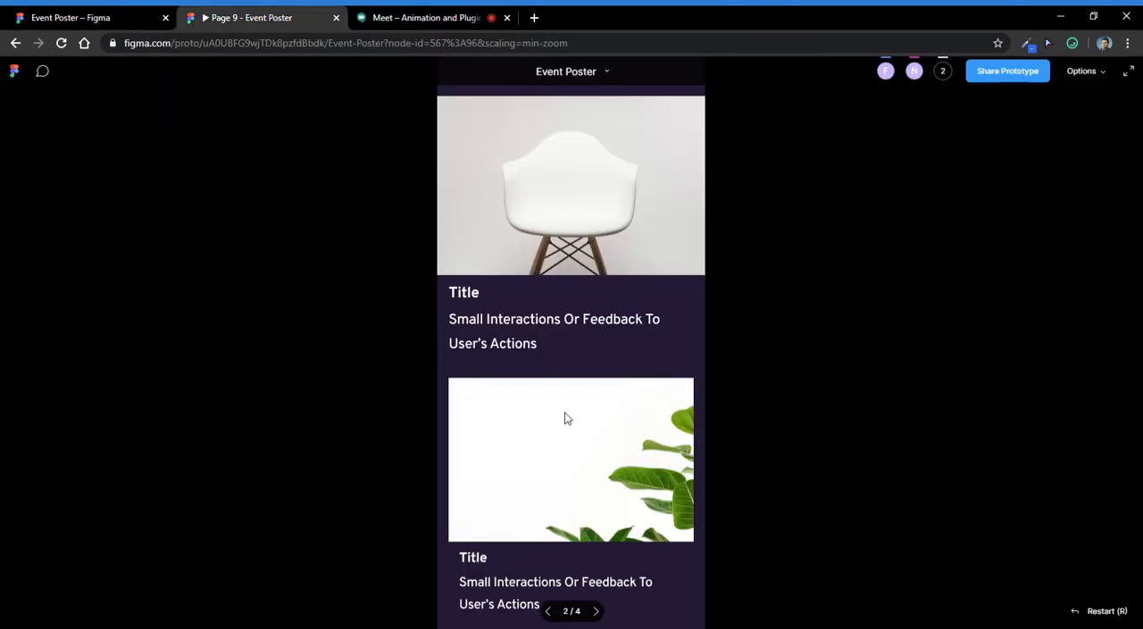
click(547, 613)
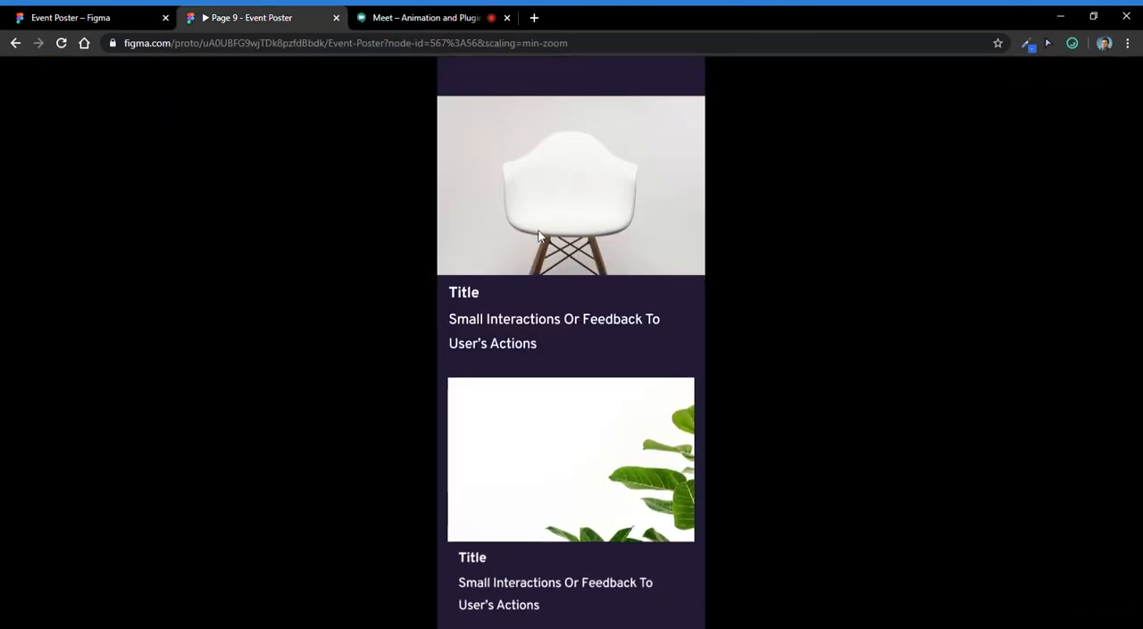
click(506, 212)
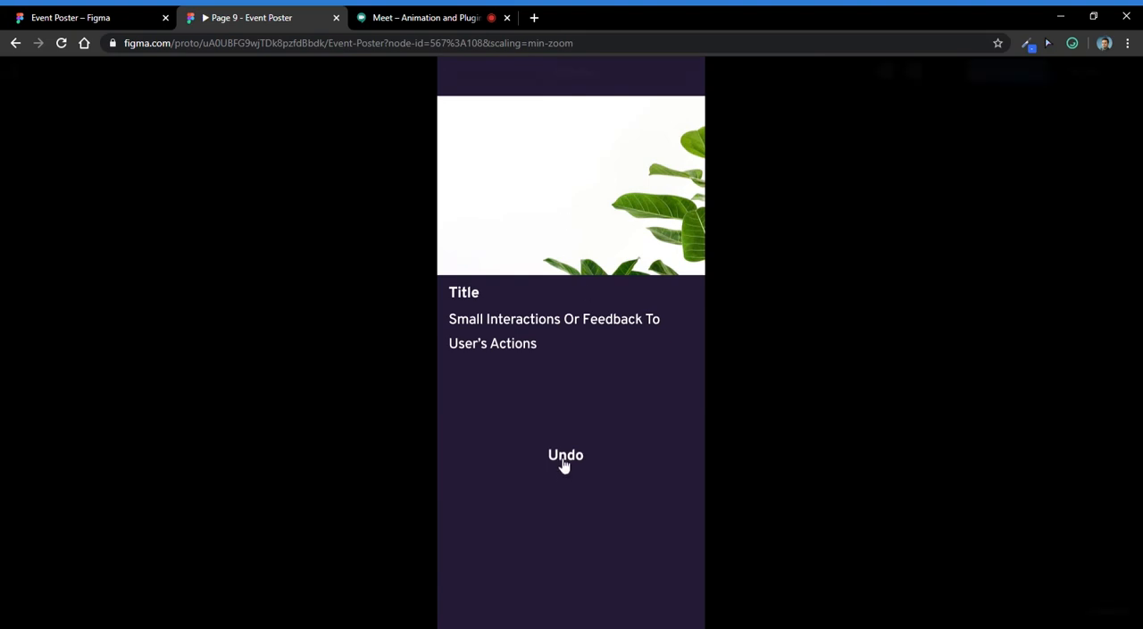
click(564, 459)
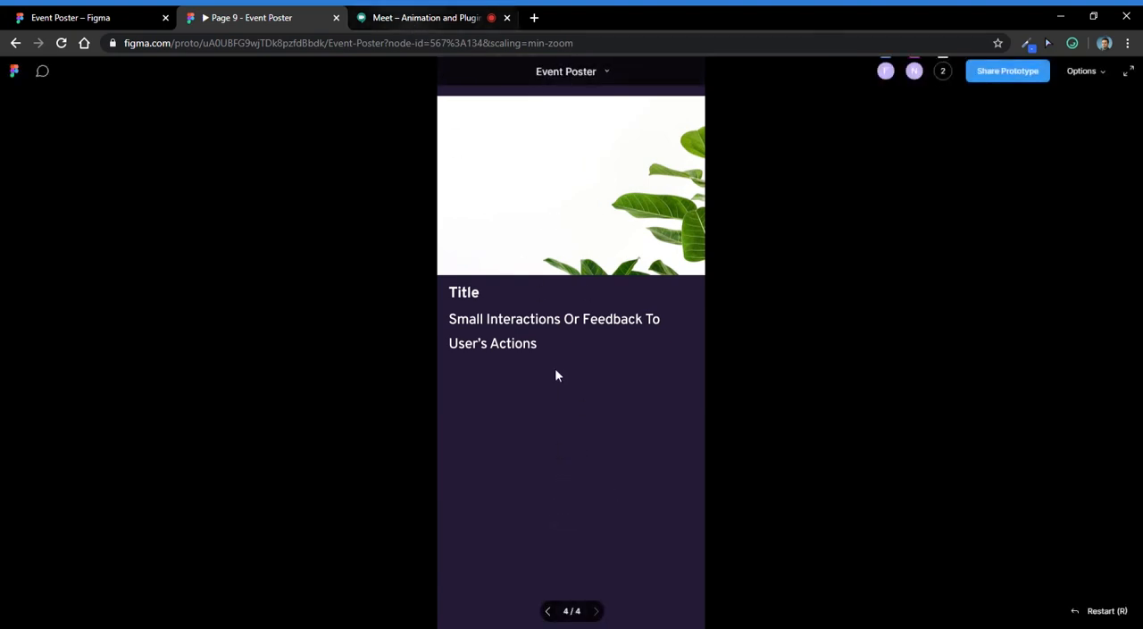
click(547, 613)
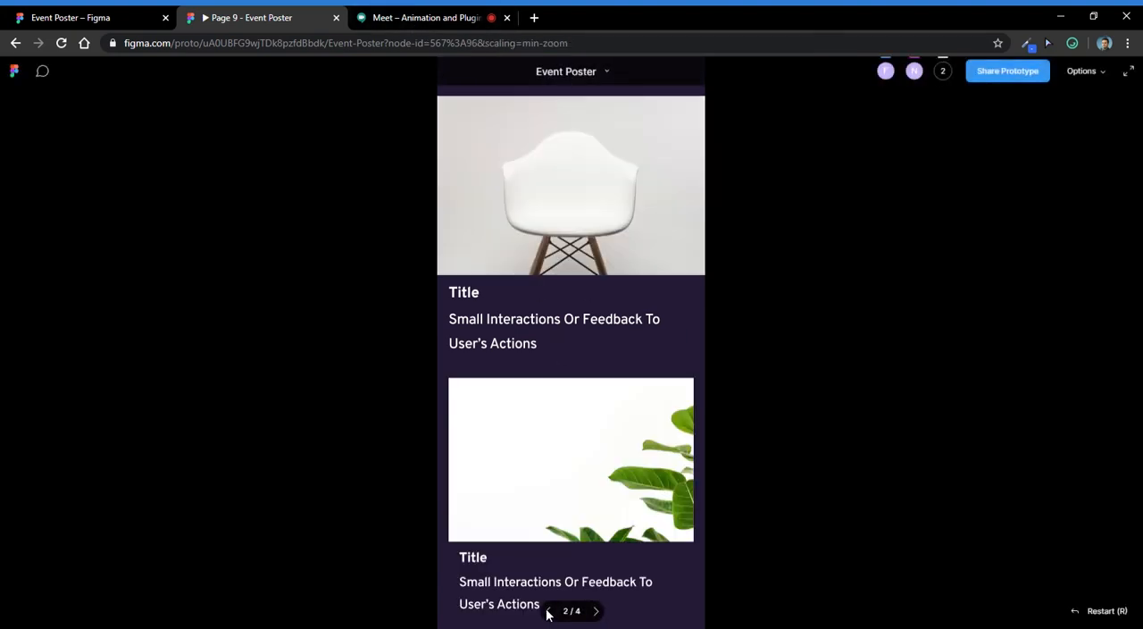
- Return to the Figma file and undo the redirection of the Undo text's connection in iPhone 11 Pro / X - 45
click(151, 25)
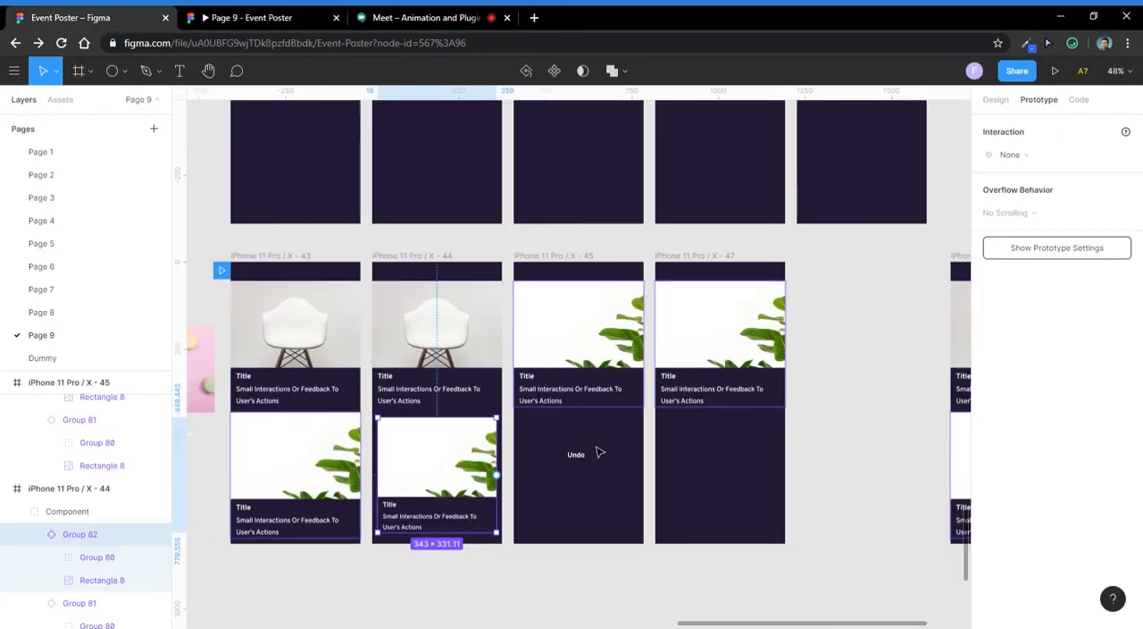
click(572, 472)
key(ctrl+z)
key(ctrl+z)
click(576, 454)
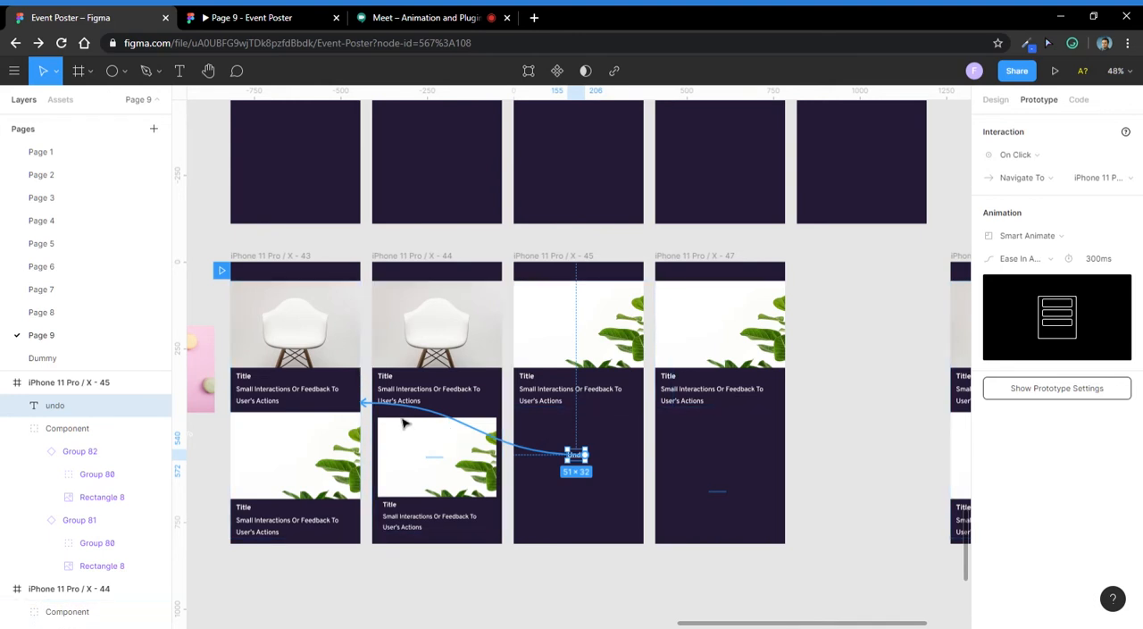
scroll(576, 487, down, 3)
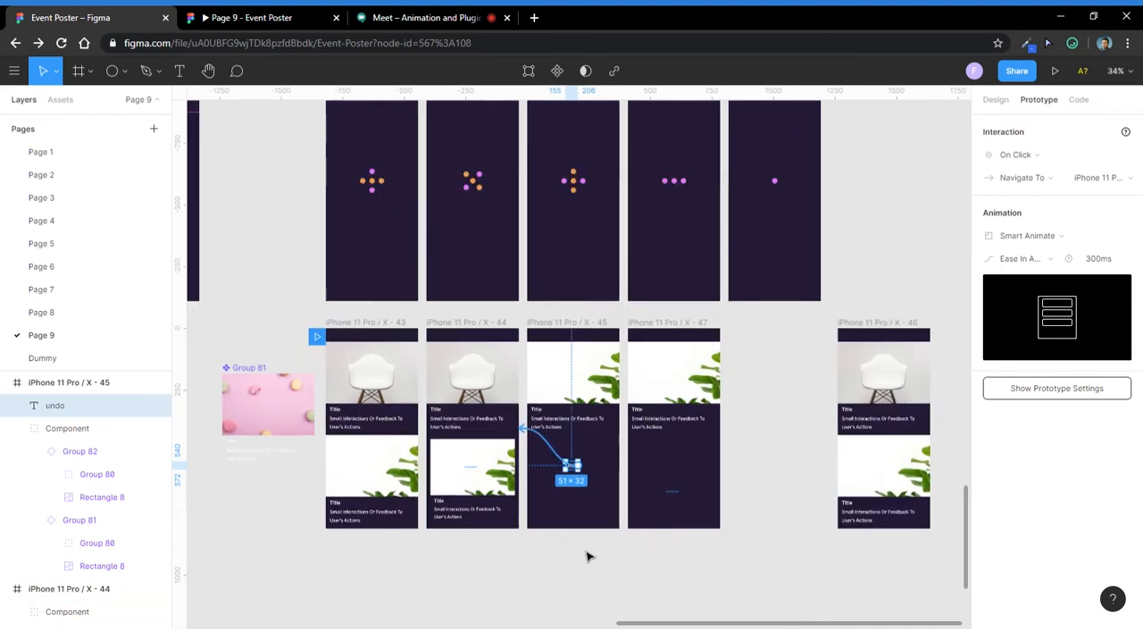
click(587, 554)
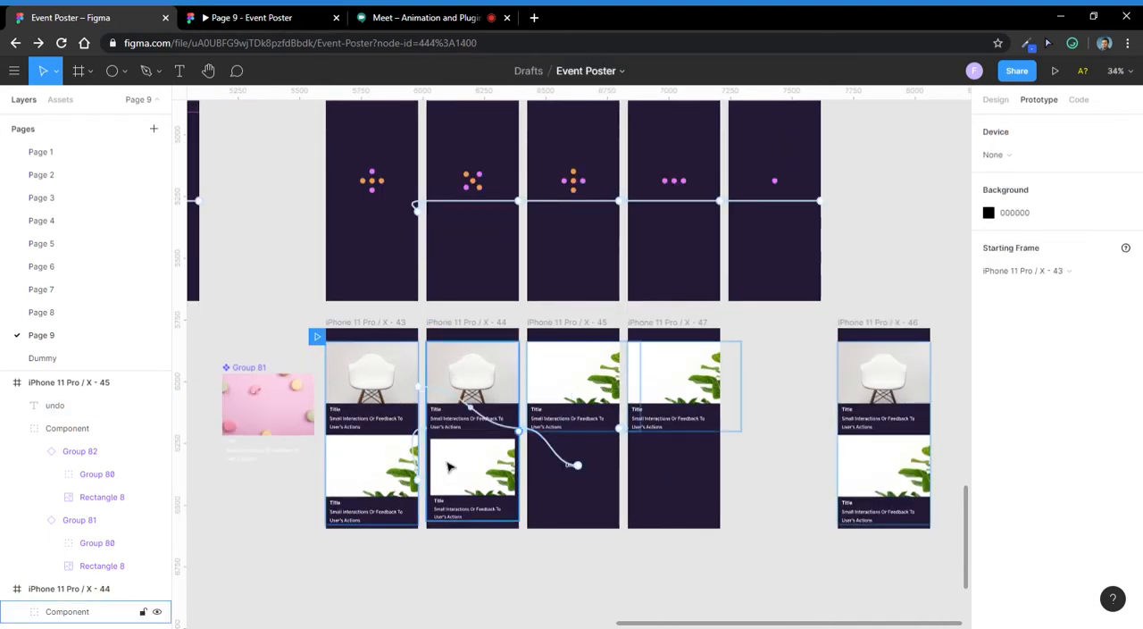
- Replay the chair card swipe and Undo interaction in the prototype preview, and check the Google Meet chat
click(223, 10)
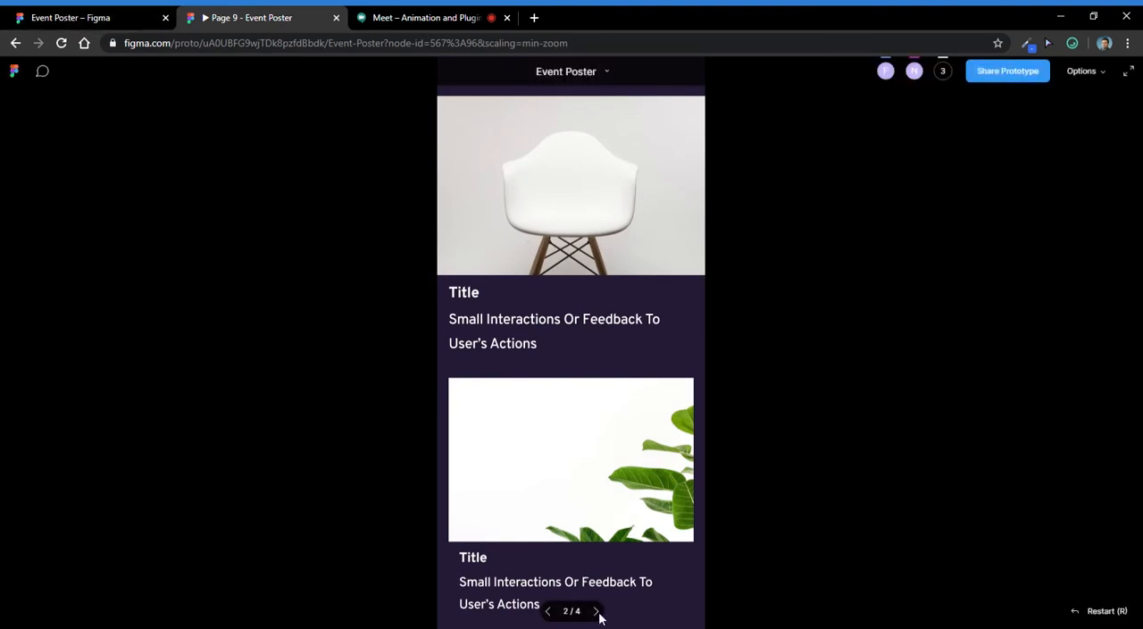
click(524, 161)
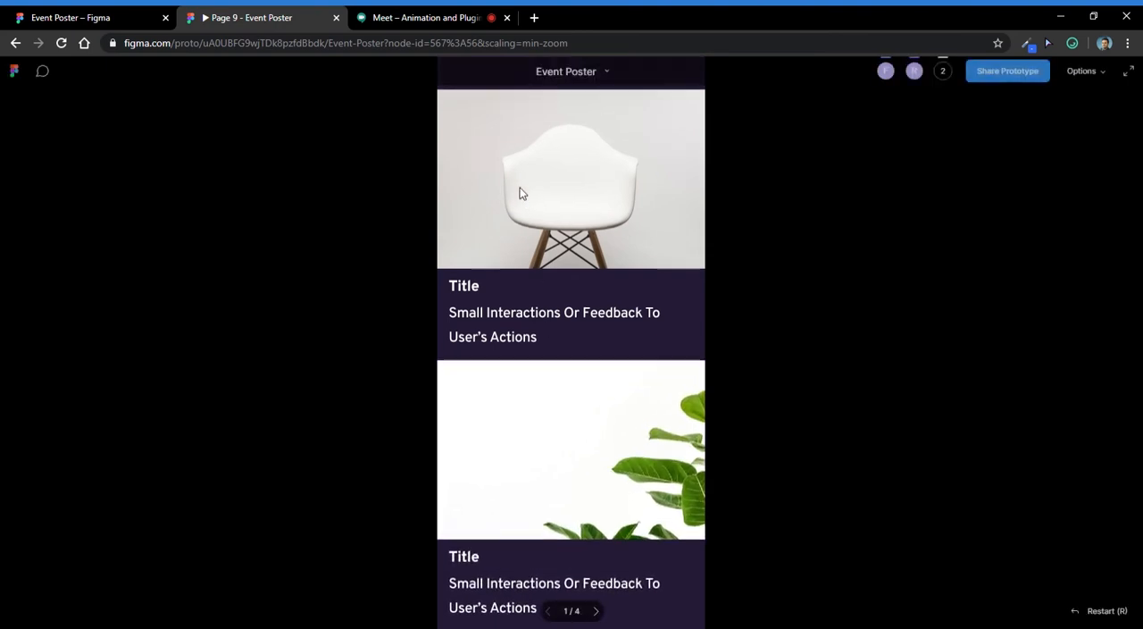
drag(517, 217, 607, 237)
click(565, 447)
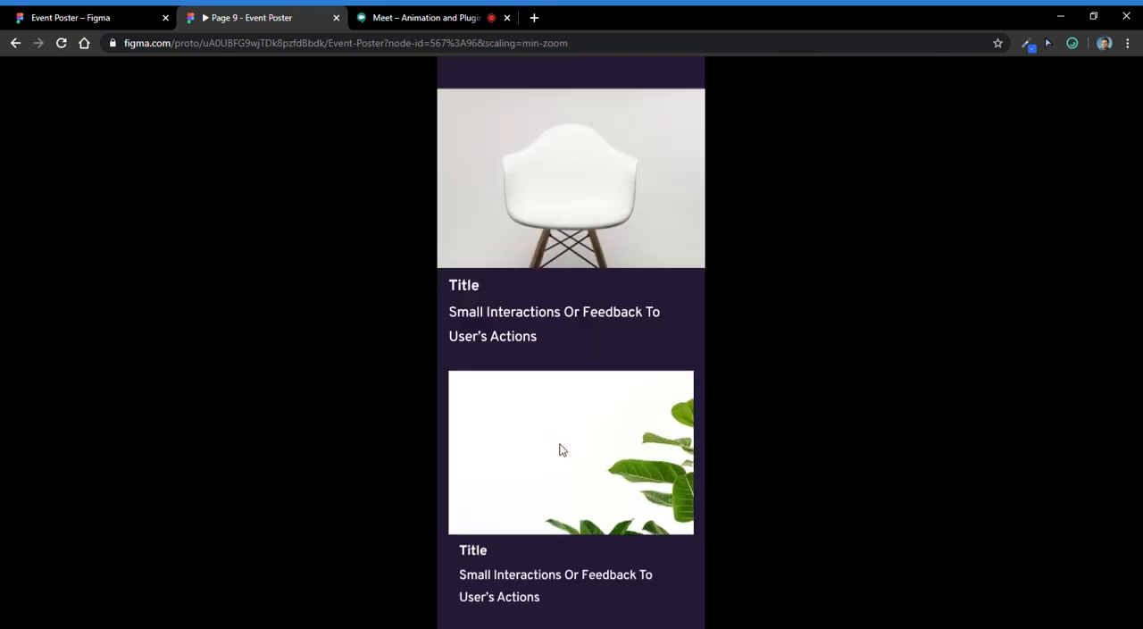
click(420, 17)
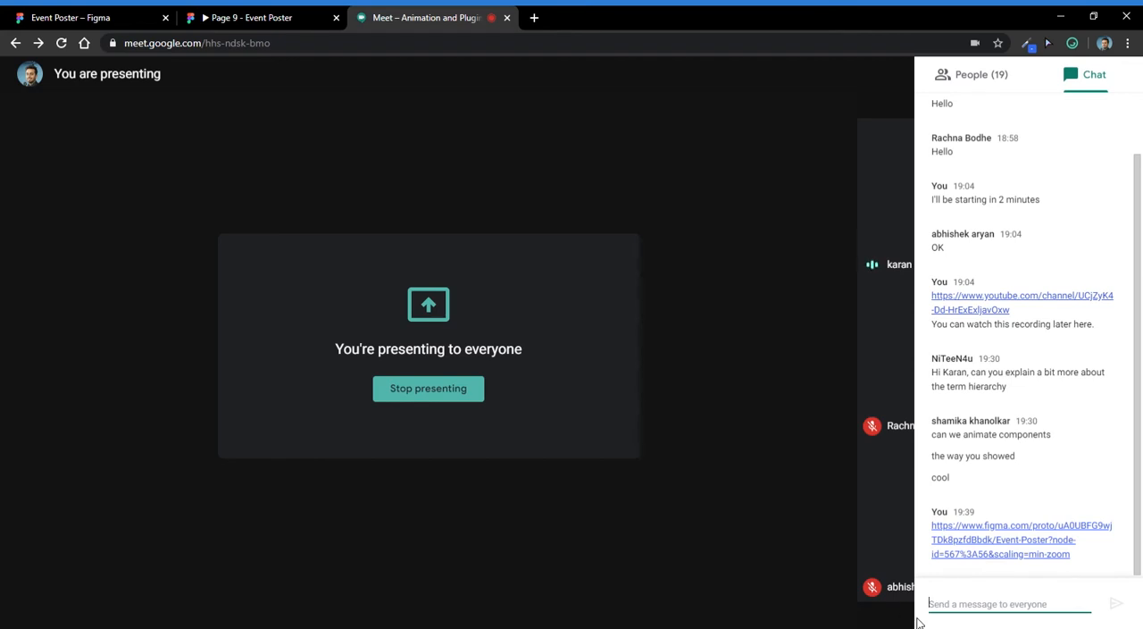
- Look through the Google Meet participant list and reopen the chat to check the latest messages
click(571, 627)
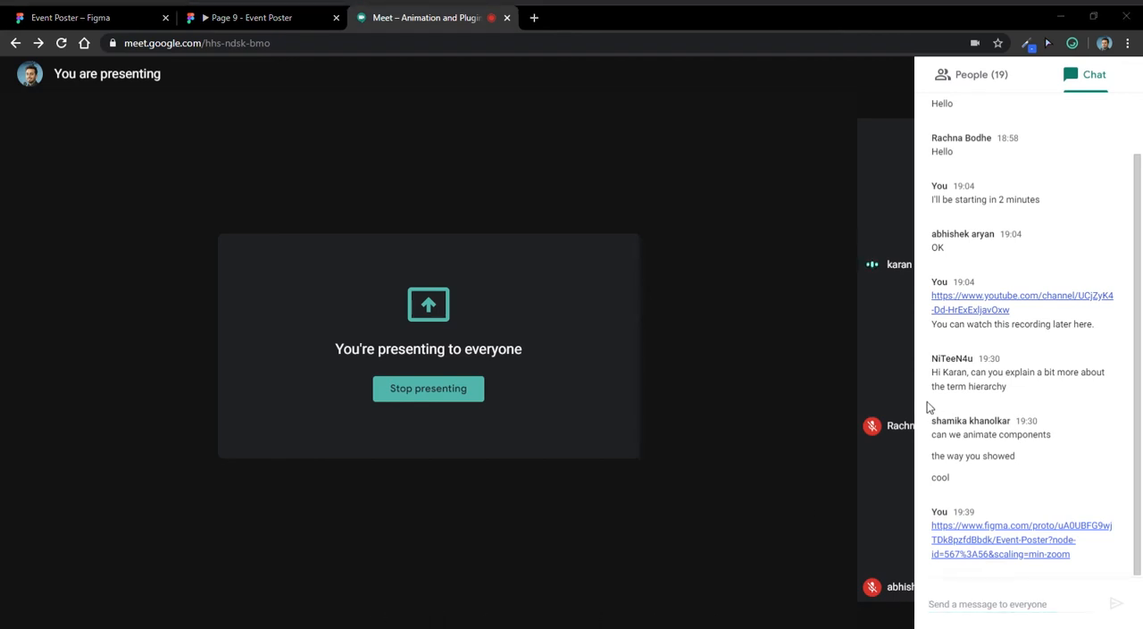
click(747, 427)
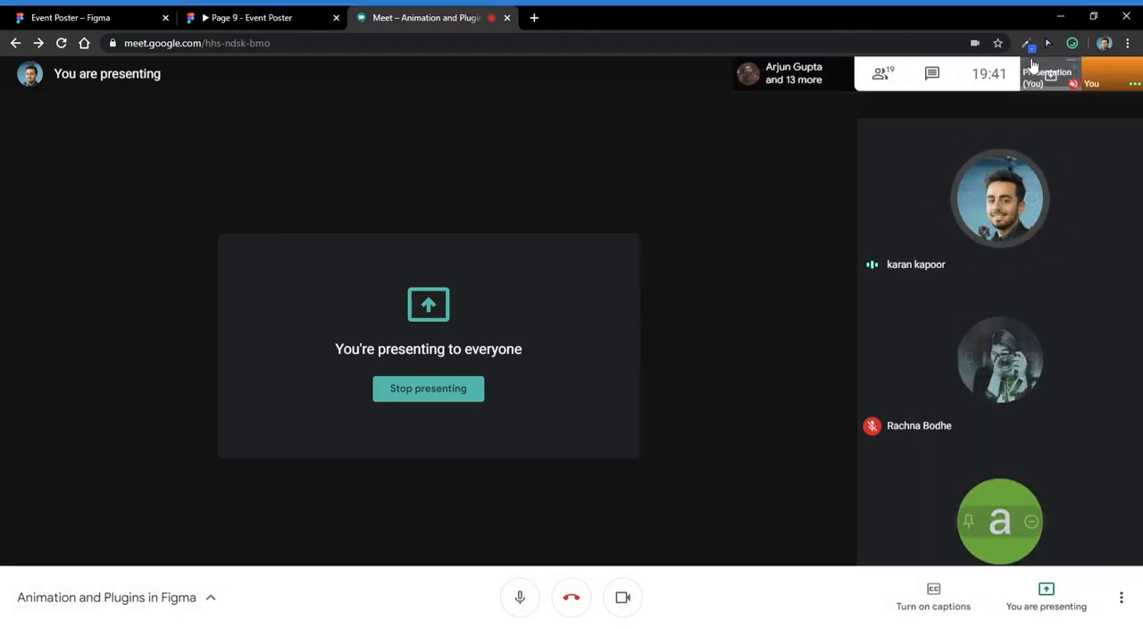
click(881, 73)
scroll(1032, 357, down, 3)
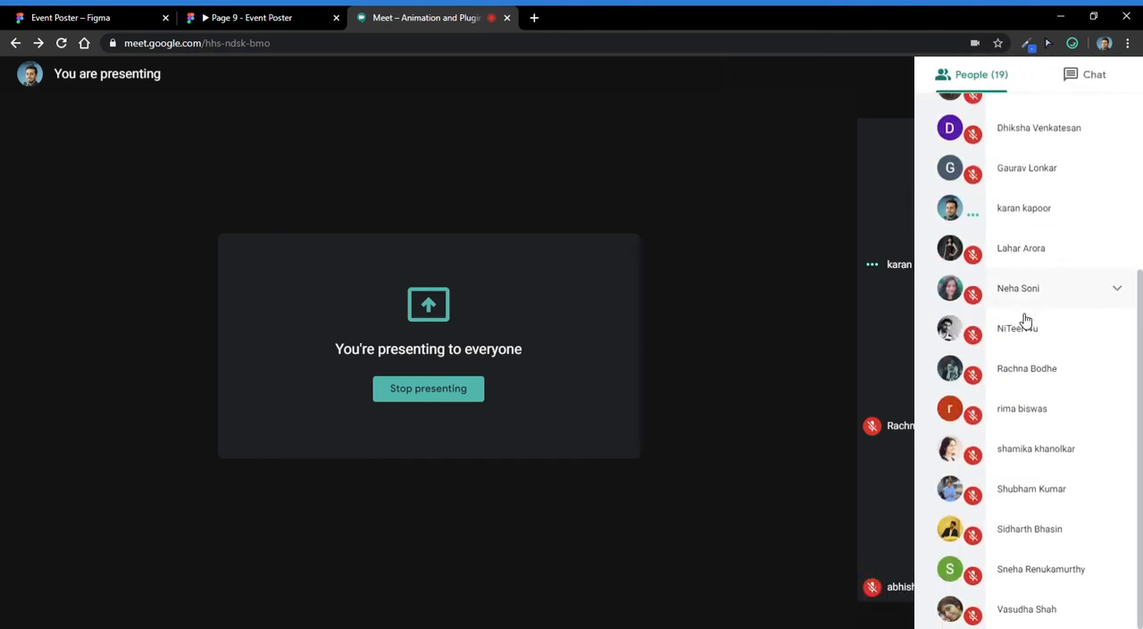
scroll(1064, 326, up, 3)
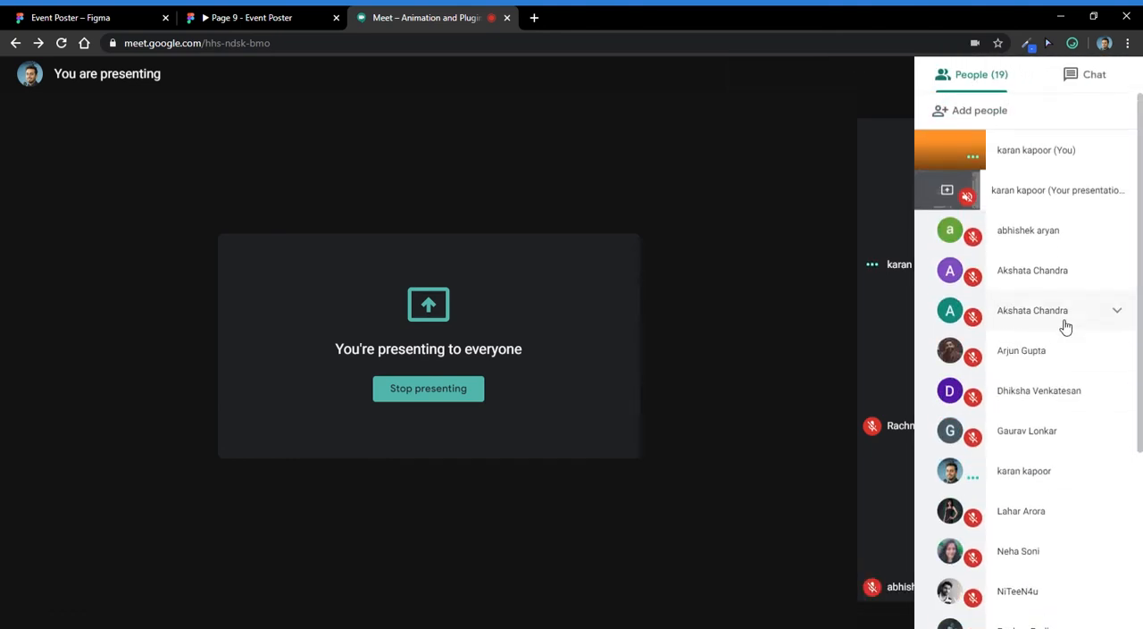
click(1084, 77)
scroll(1004, 481, down, 2)
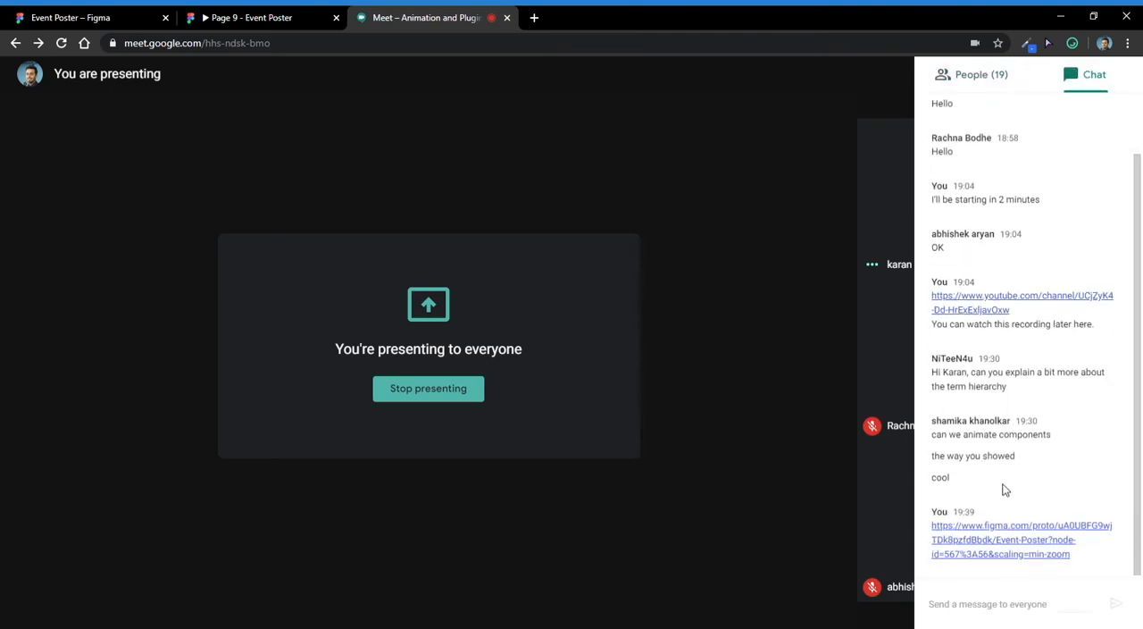
- Send the chat message "Any questions yet" to everyone in the meeting and close the chat
click(997, 609)
text(Any questions yet)
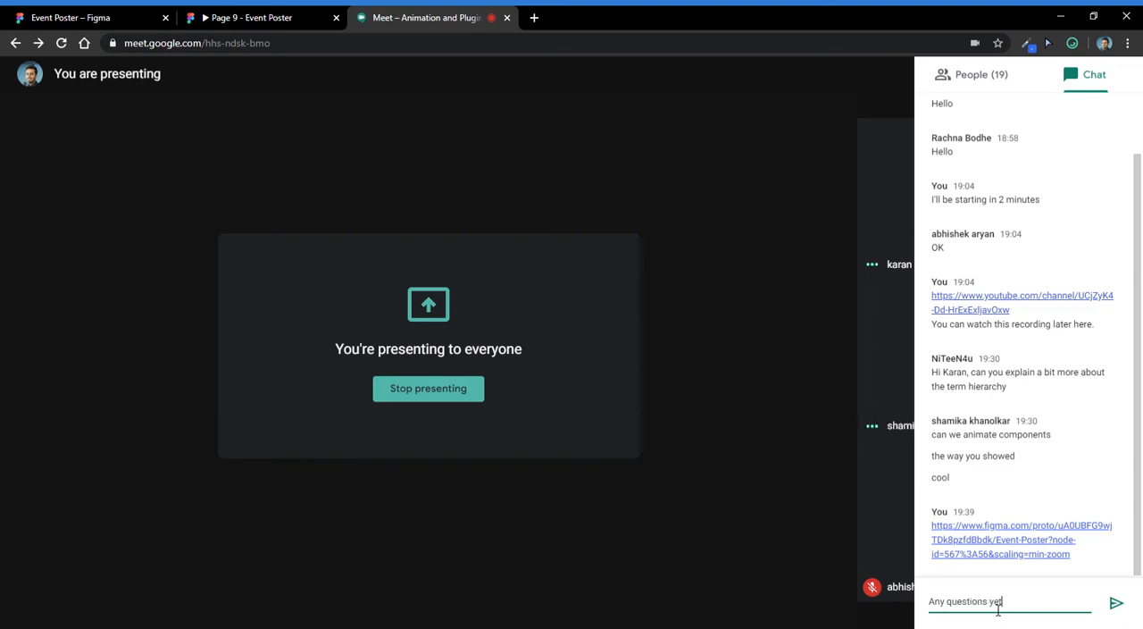
key(Return)
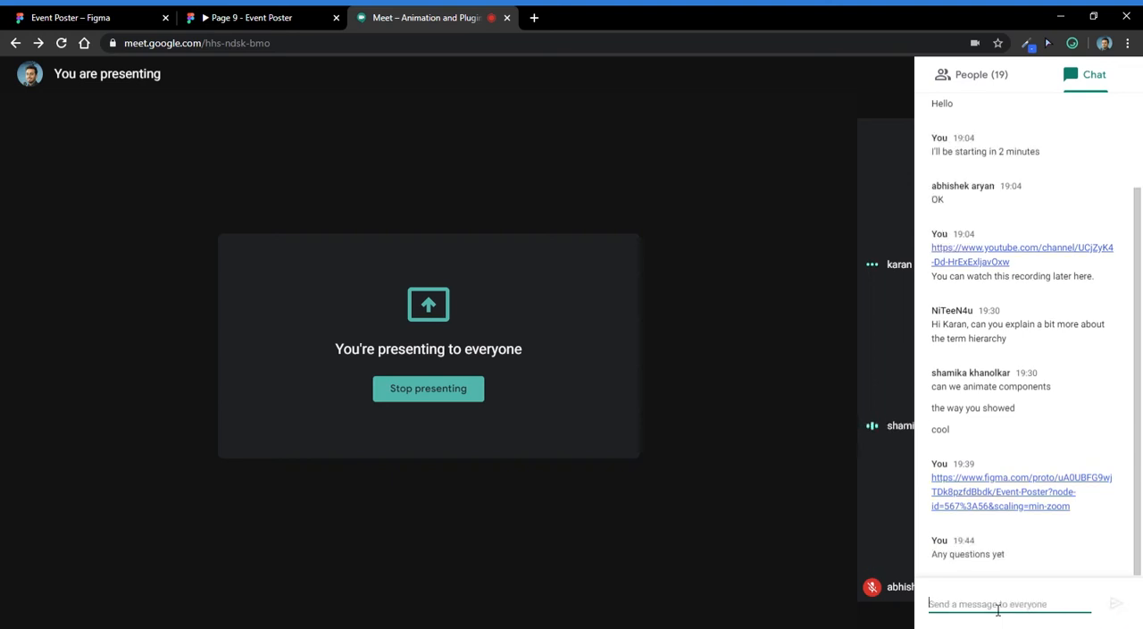
click(784, 236)
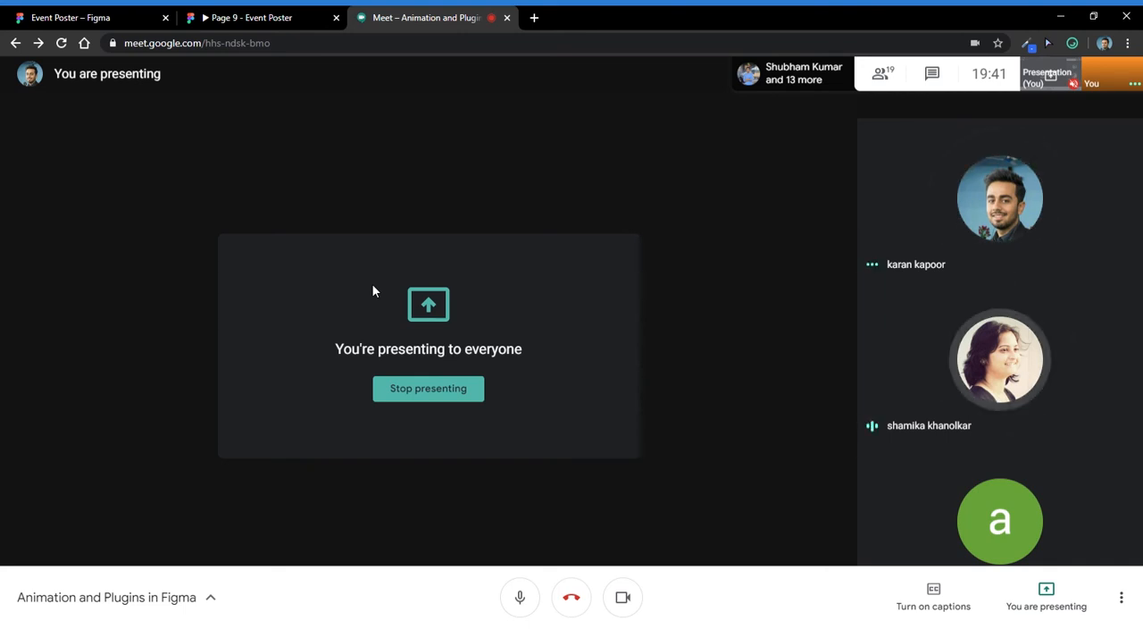
- Return to the Figma file and inspect the Component groups in iPhone 11 Pro / X - 43, 44, 45 and 47
click(63, 16)
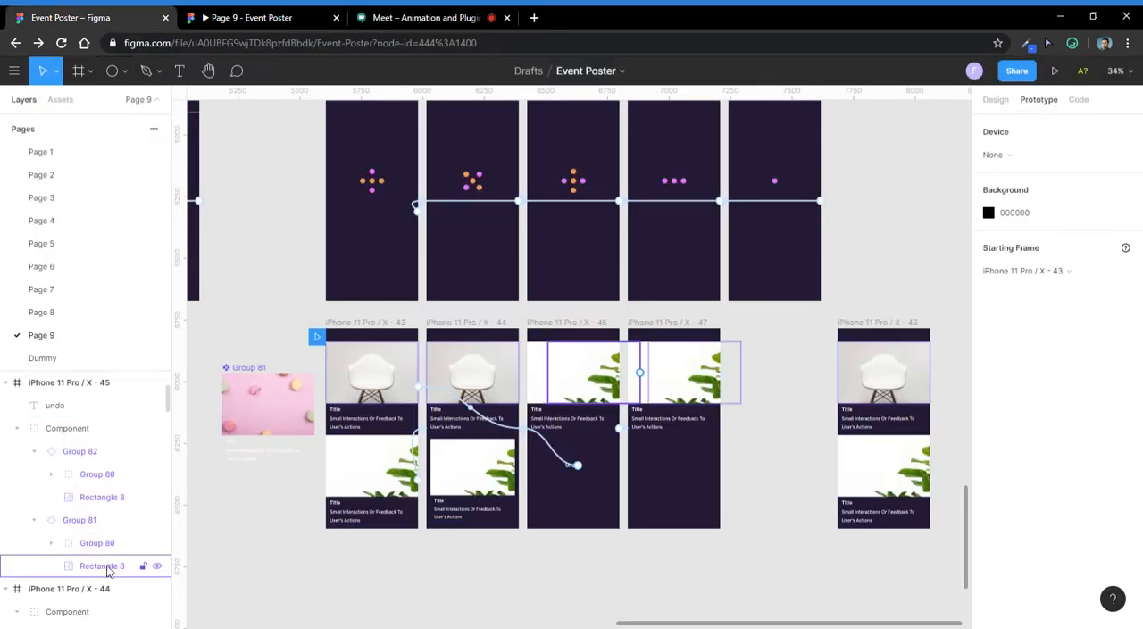
click(389, 375)
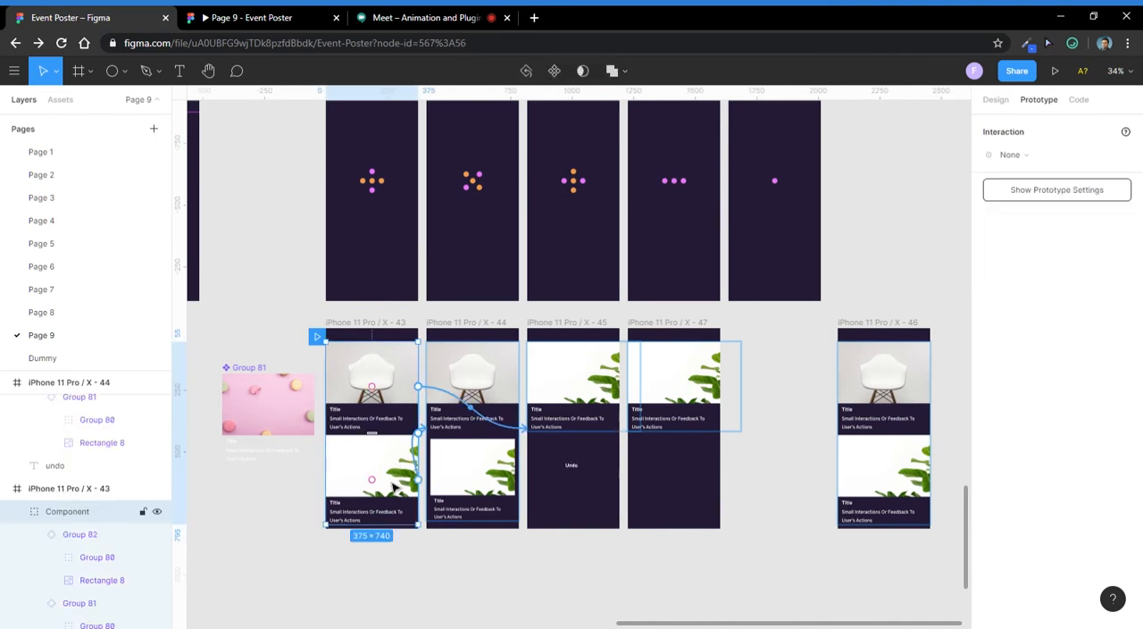
click(471, 386)
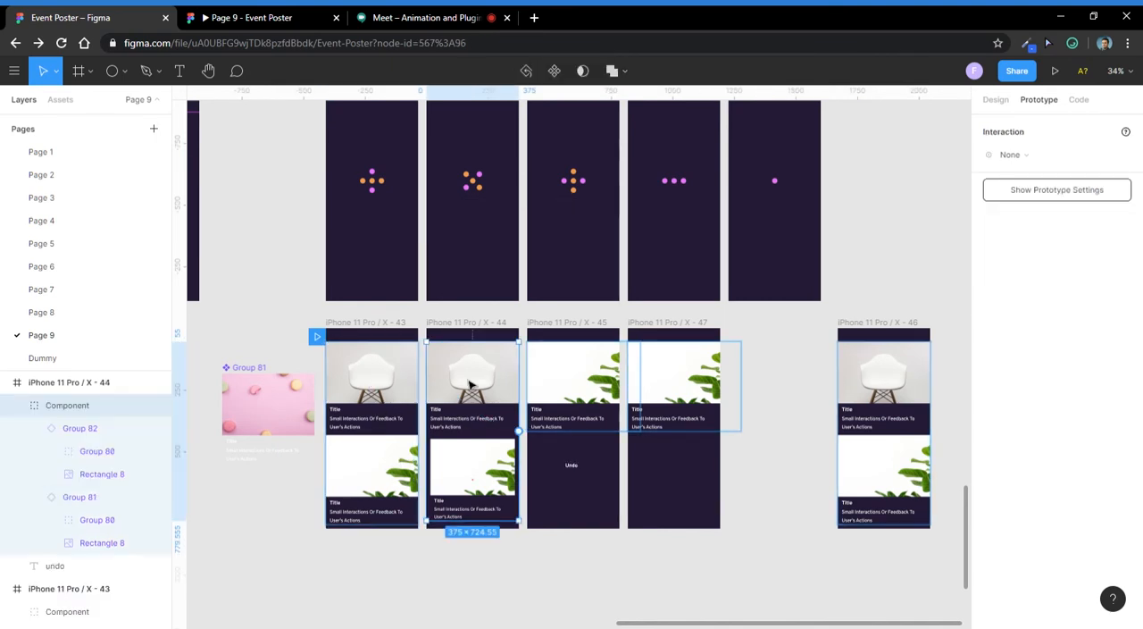
click(590, 380)
click(680, 385)
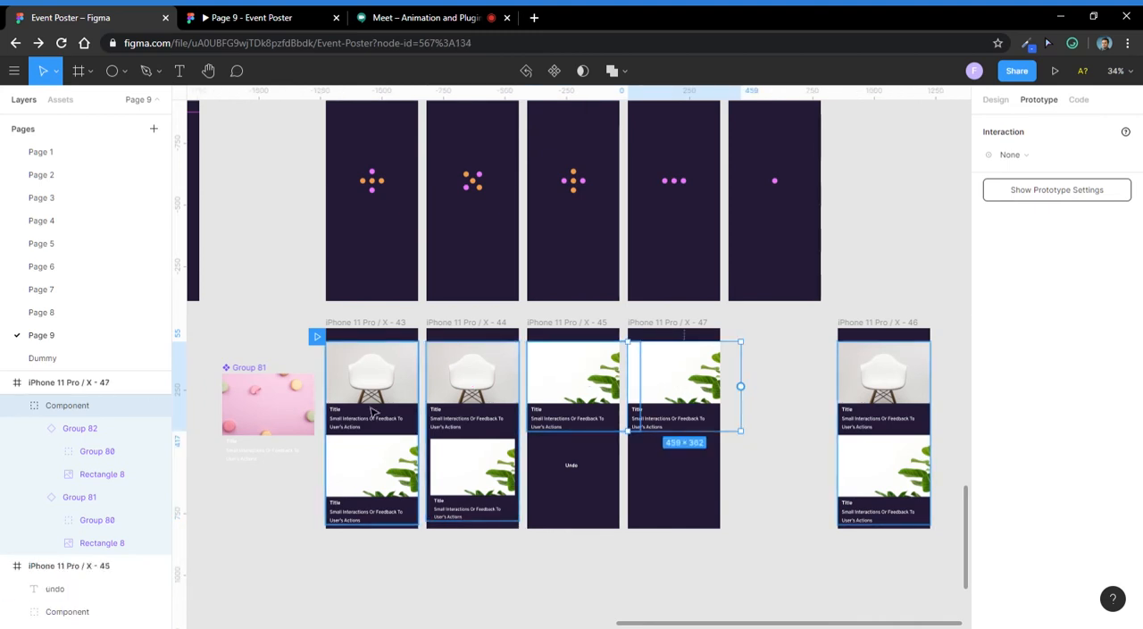
click(489, 459)
key(Escape)
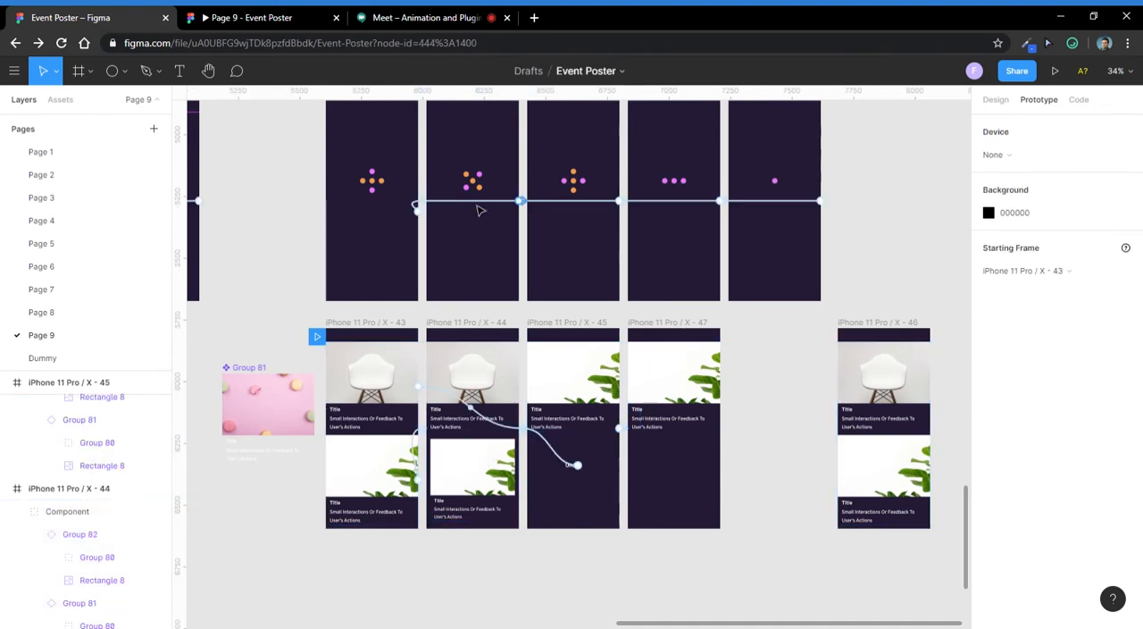
- Remove the After Delay connection that loops from iPhone 11 Pro / X - 42 back to an earlier dots frame
scroll(480, 210, down, 5)
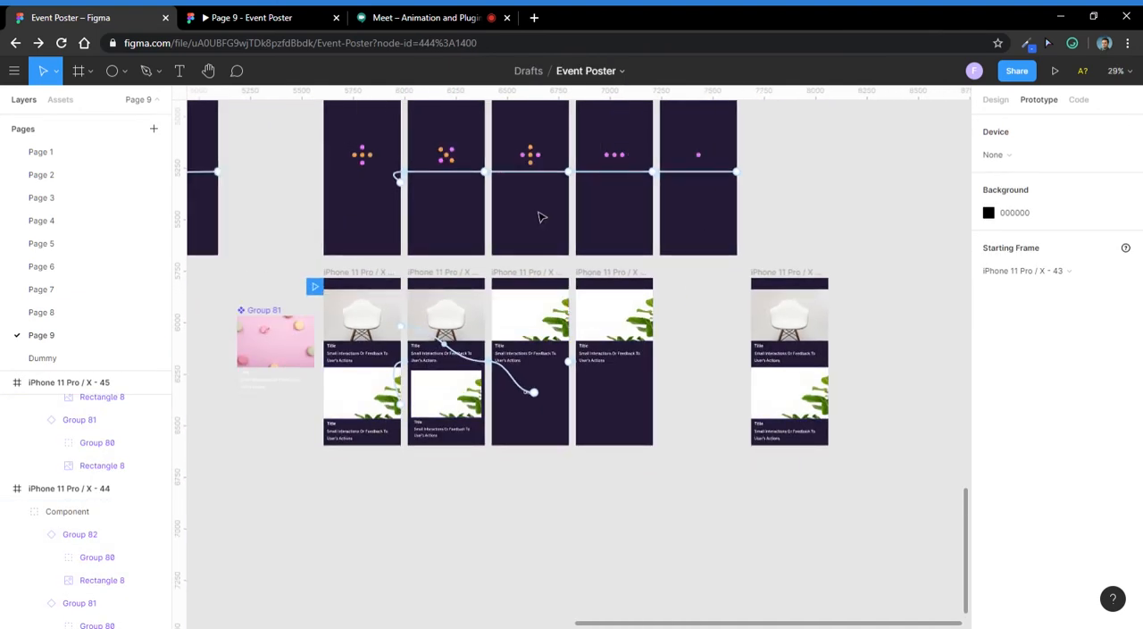
drag(541, 216, 551, 291)
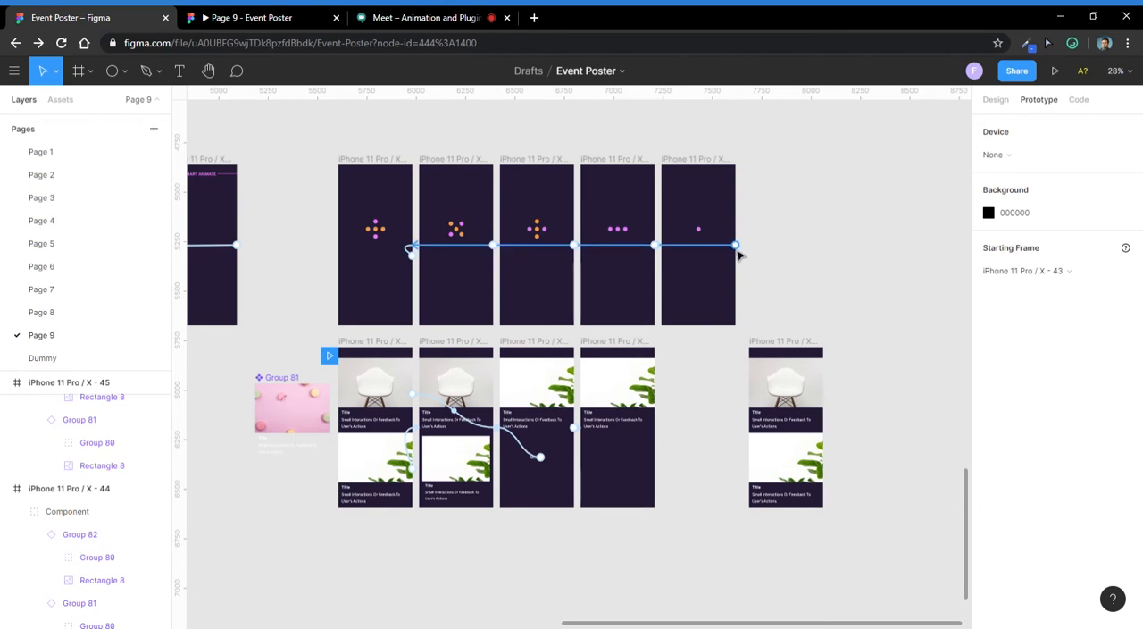
click(707, 192)
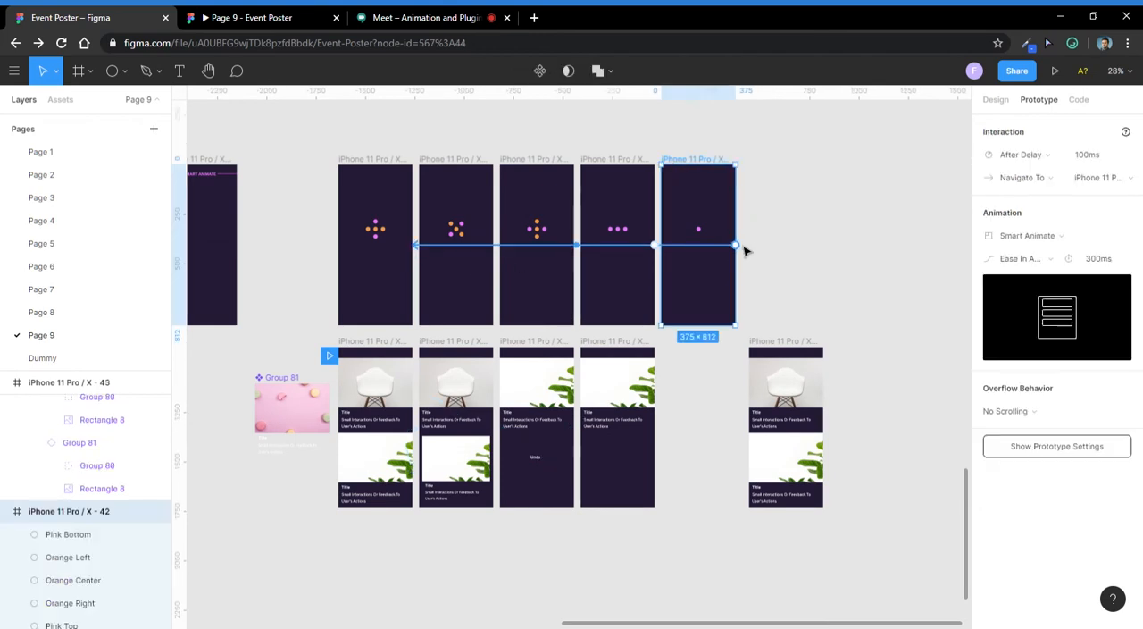
drag(737, 248, 355, 369)
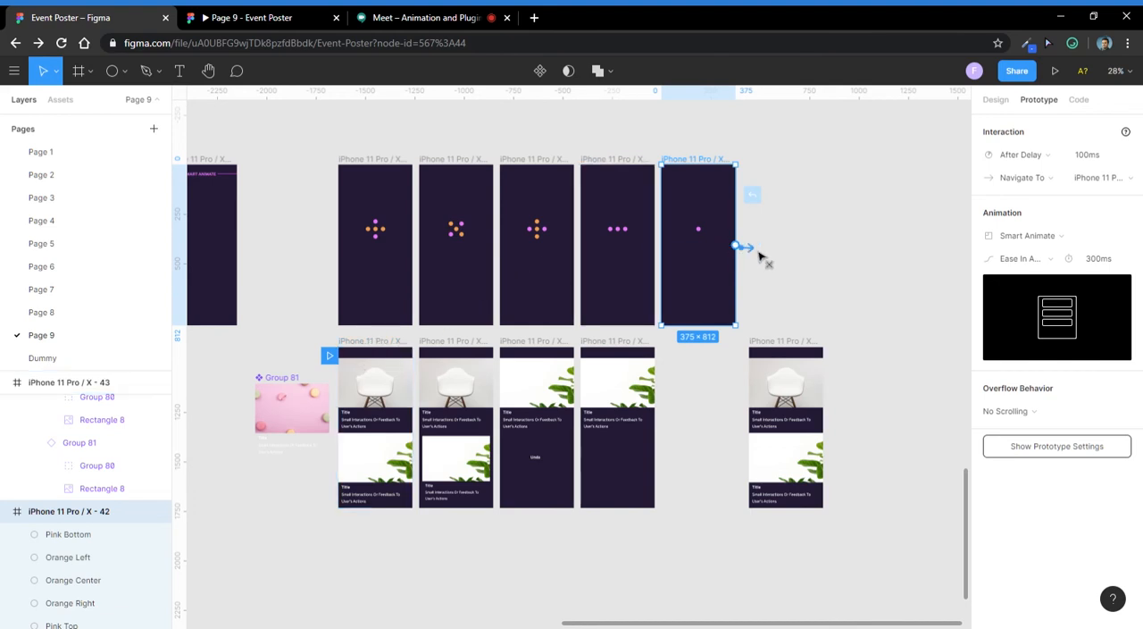
click(801, 252)
- Duplicate iPhone 11 Pro / X - 42 beside itself at the end of the dots row and connect the original to the copy
scroll(657, 245, down, 2)
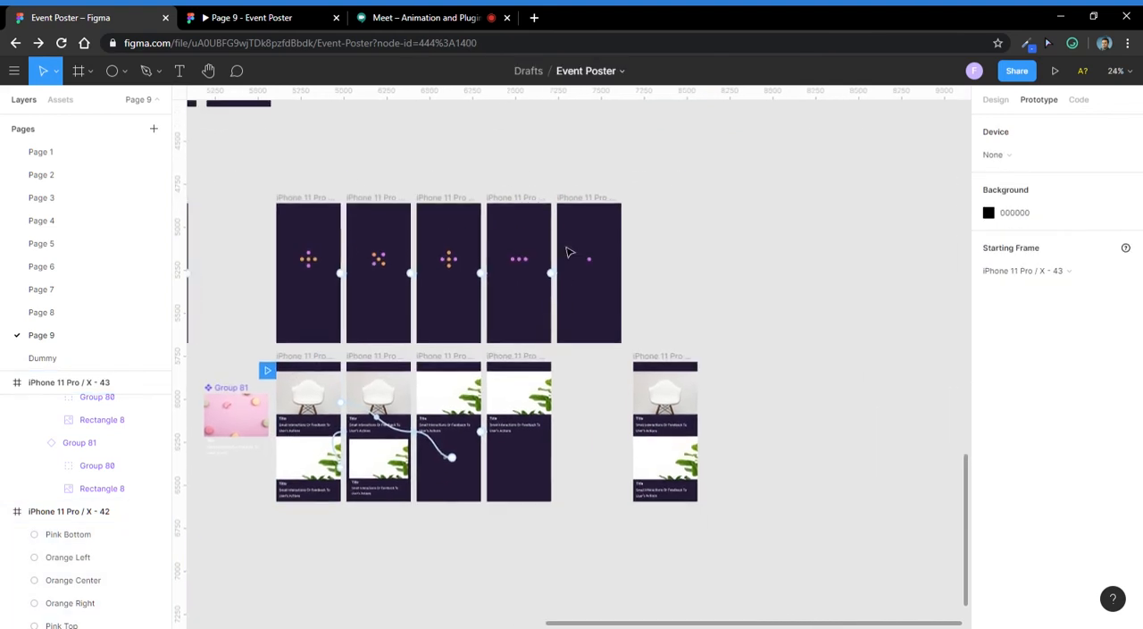
click(577, 200)
drag(578, 202, 658, 205)
click(705, 266)
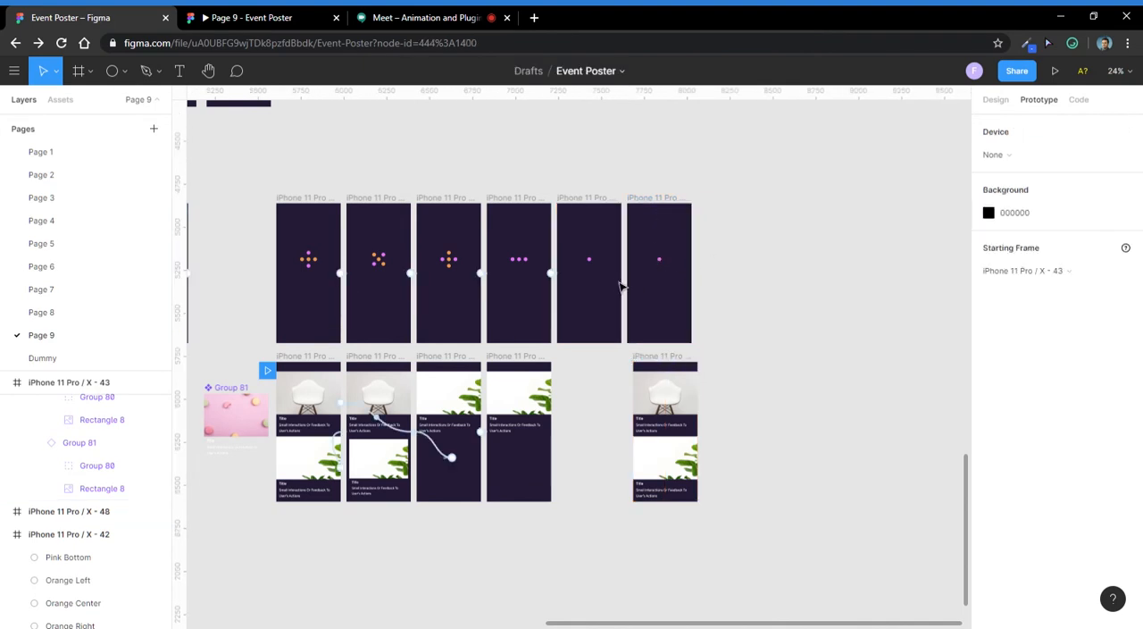
ctrl+scroll(621, 286, up, 3)
click(605, 194)
drag(633, 273, 665, 278)
click(754, 258)
- Set the opacity of all the dots in iPhone 11 Pro / X - 48 to 0
click(687, 254)
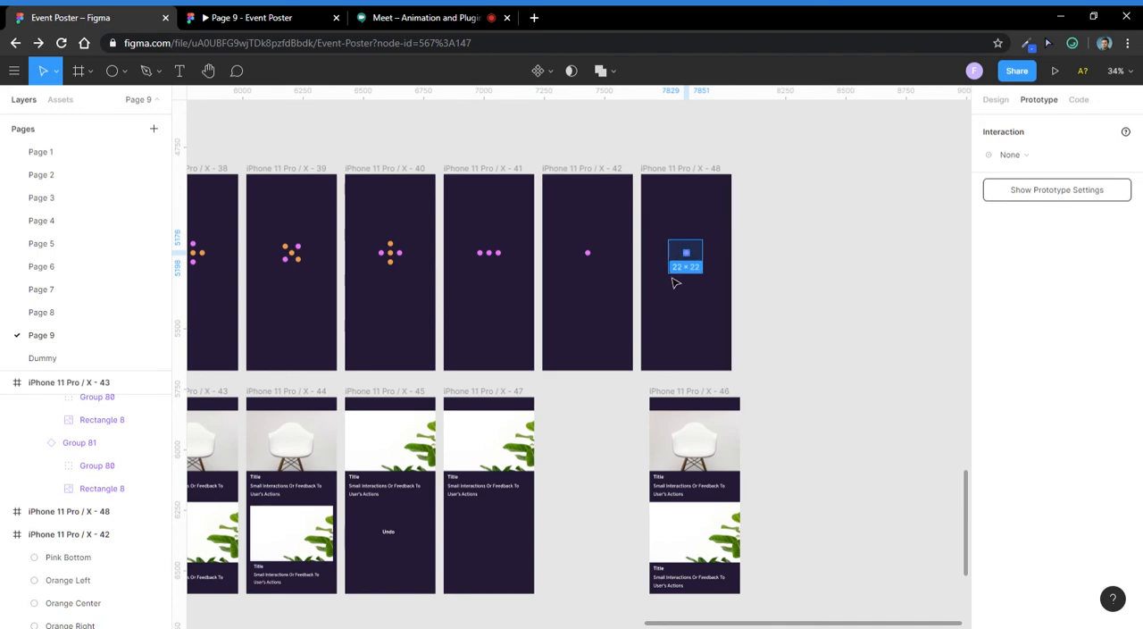
key(ctrl+a)
click(996, 100)
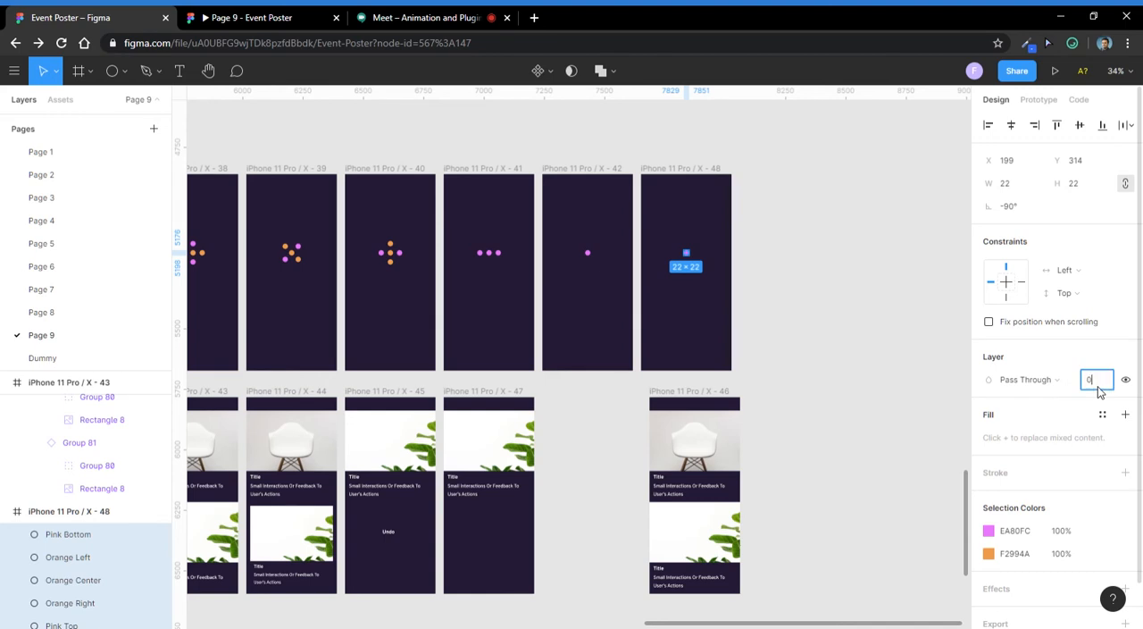
key(Return)
- Set the trigger of the connection from iPhone 11 Pro / X - 42 to After Delay and open its delay time for editing
click(584, 168)
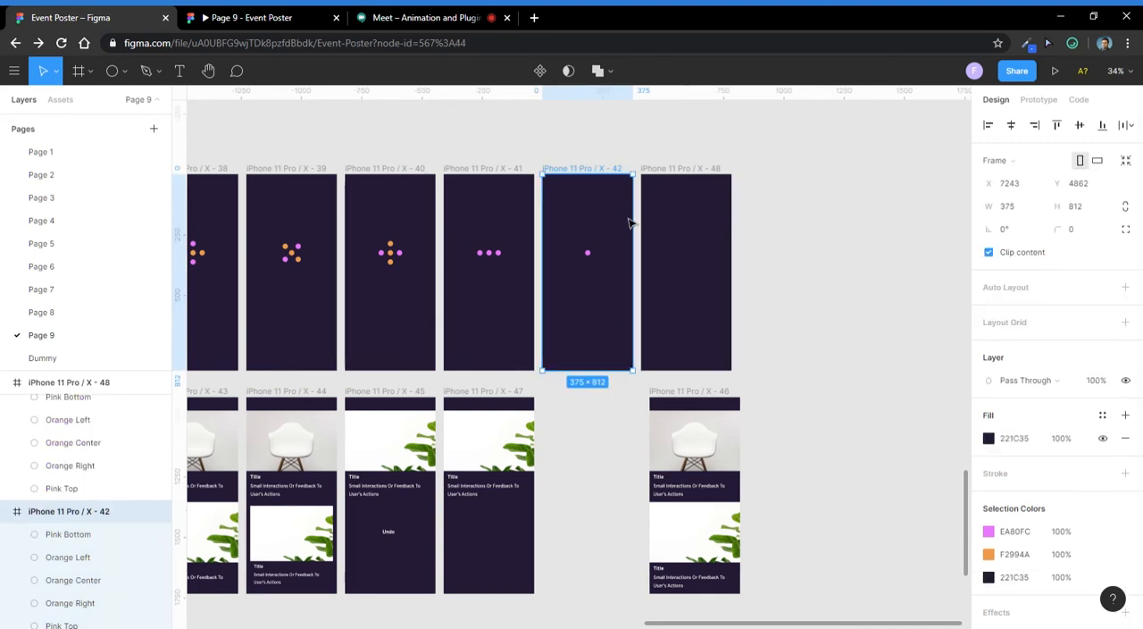
click(1032, 99)
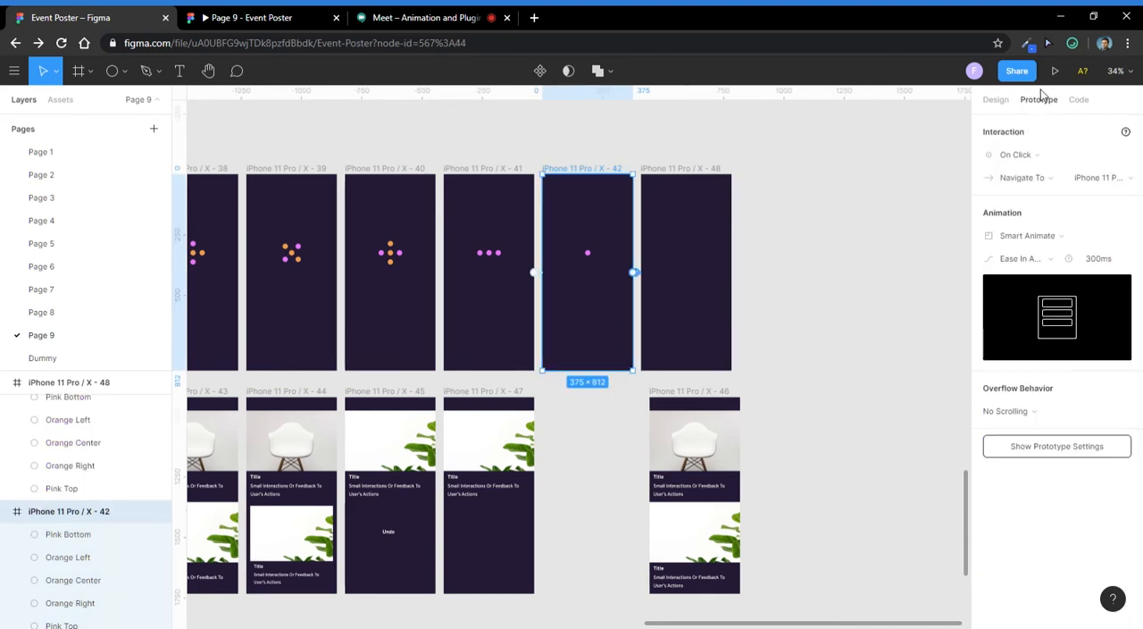
click(1051, 158)
click(1023, 334)
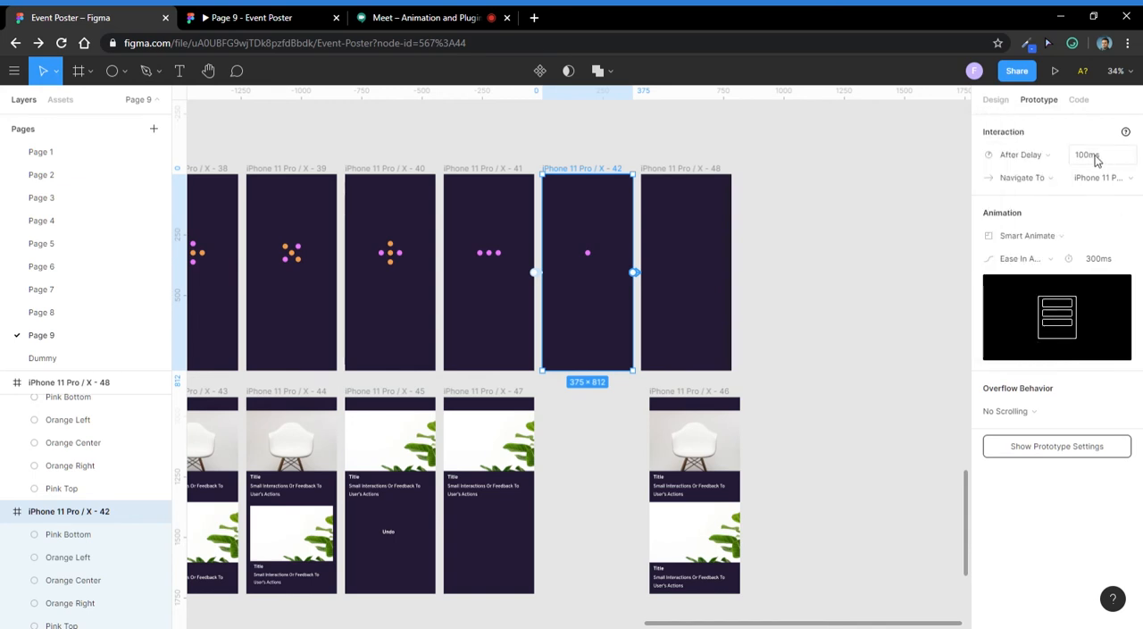
click(1083, 155)
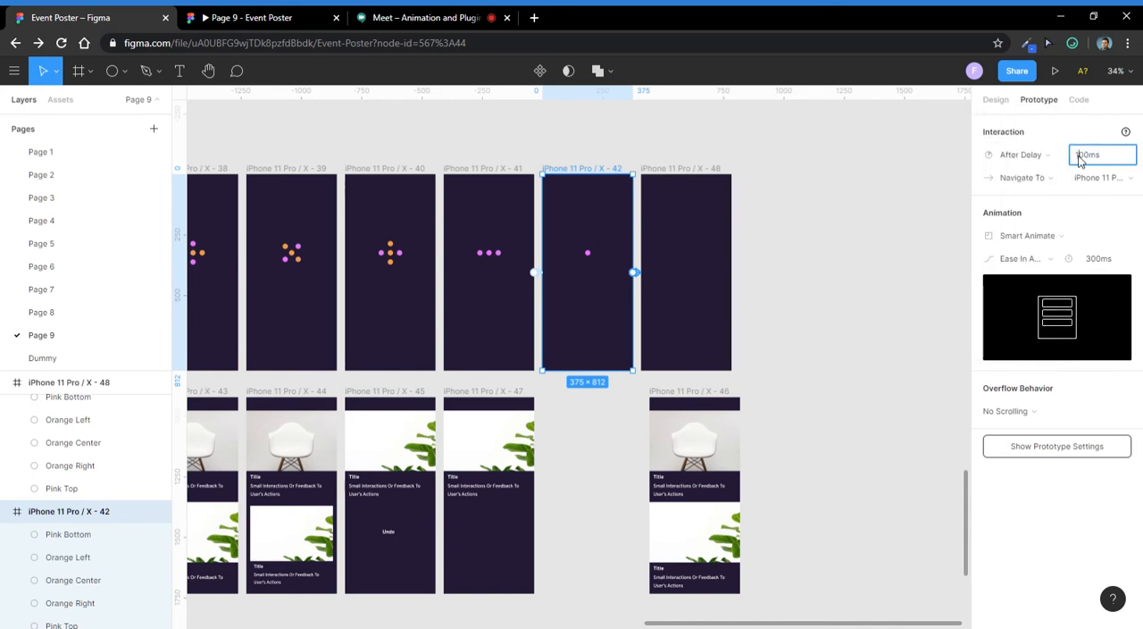
- Duplicate iPhone 11 Pro / X - 43 and place the copy in the dots row beyond iPhone 11 Pro / X - 48
scroll(627, 239, down, 3)
click(725, 189)
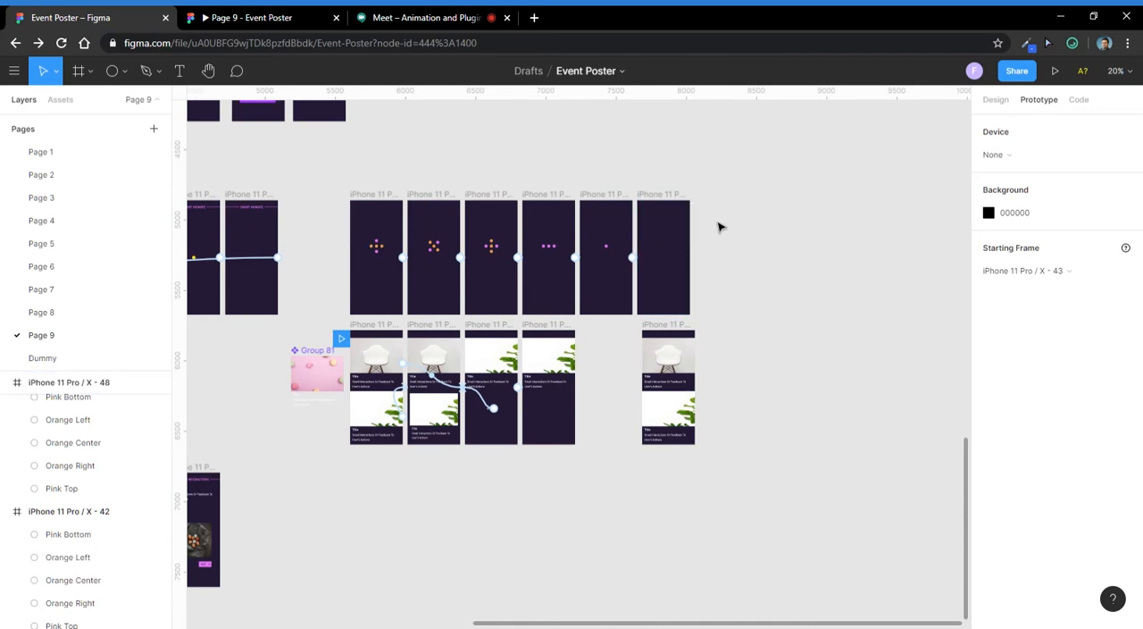
drag(382, 337, 733, 200)
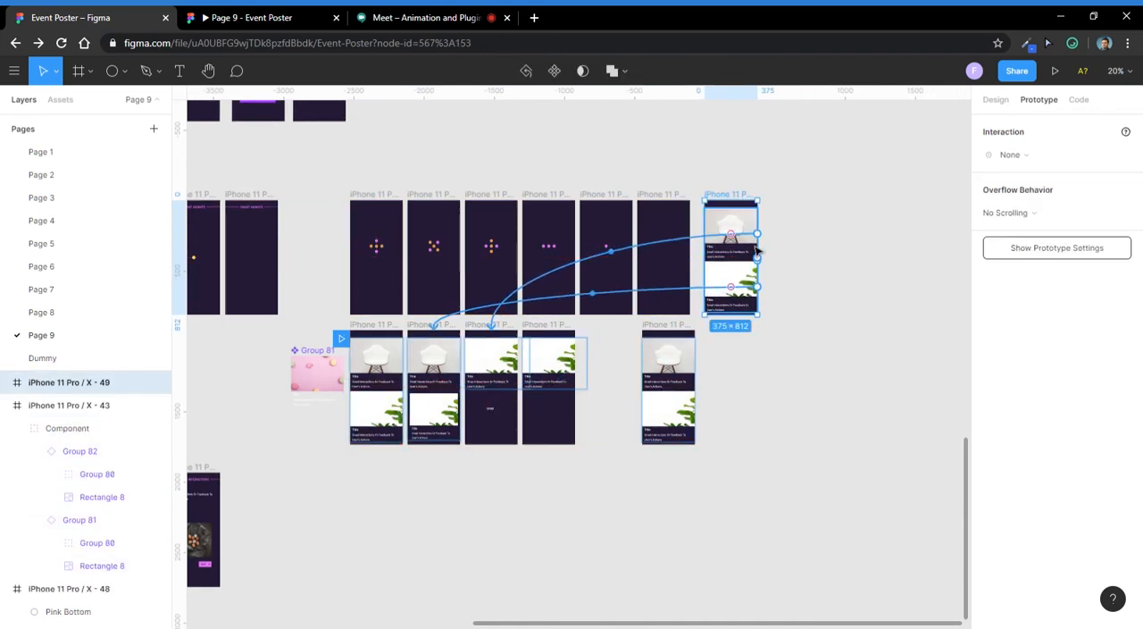
- Scale the Component group in iPhone 11 Pro / X - 49 down to 322.3 × 636, centred in the frame, with the Scale tool
click(741, 293)
drag(759, 288, 783, 238)
scroll(719, 237, up, 2)
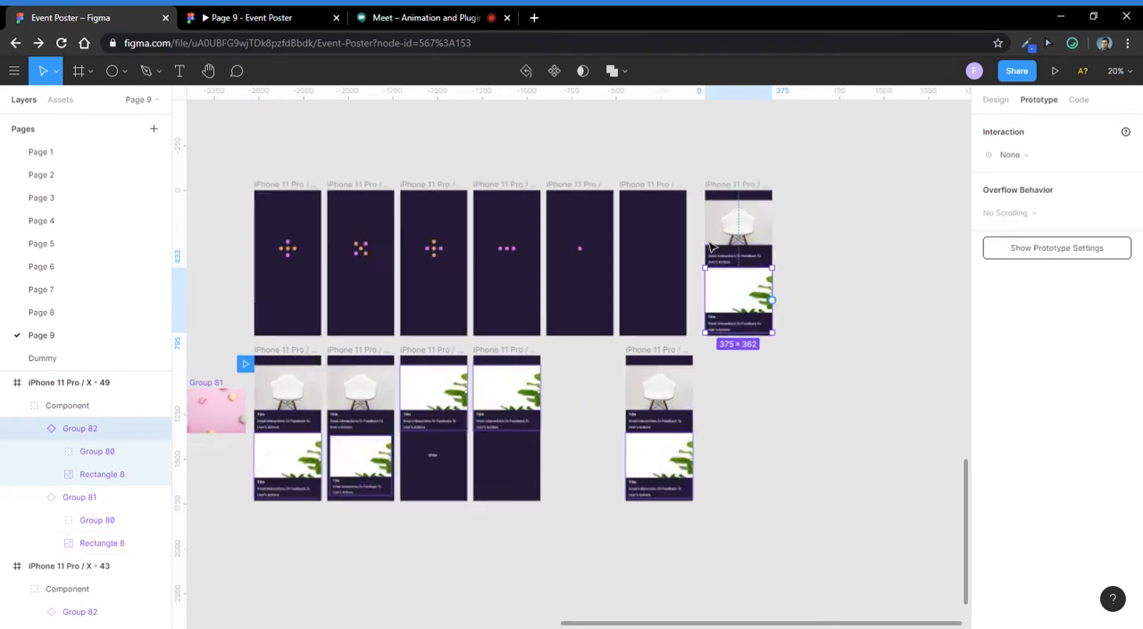
click(762, 240)
scroll(763, 239, up, 3)
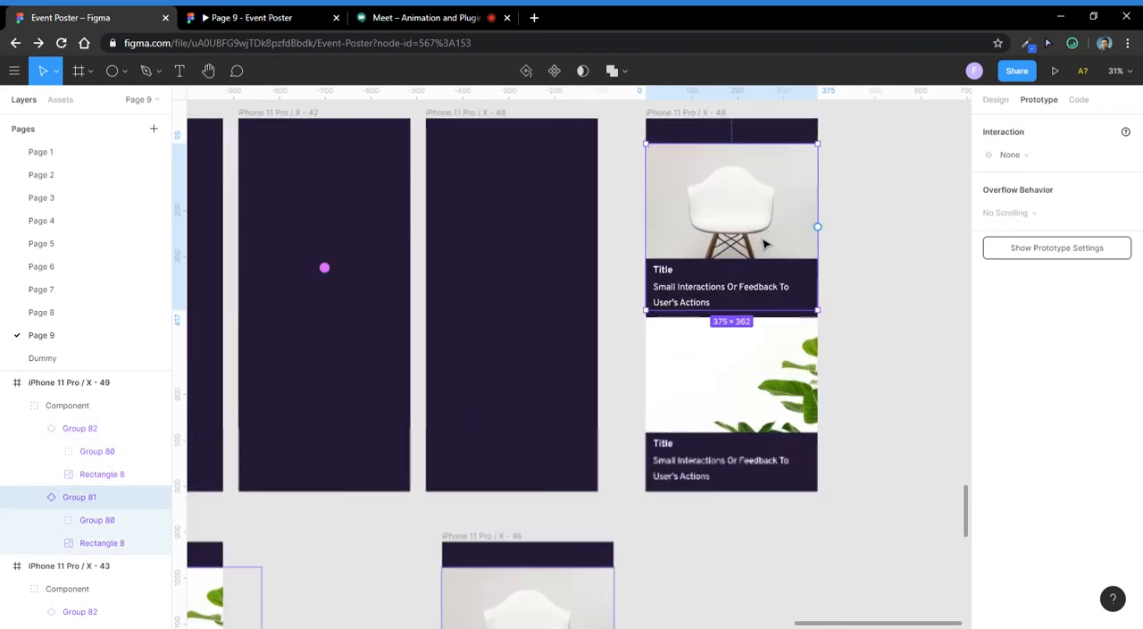
click(880, 182)
click(746, 275)
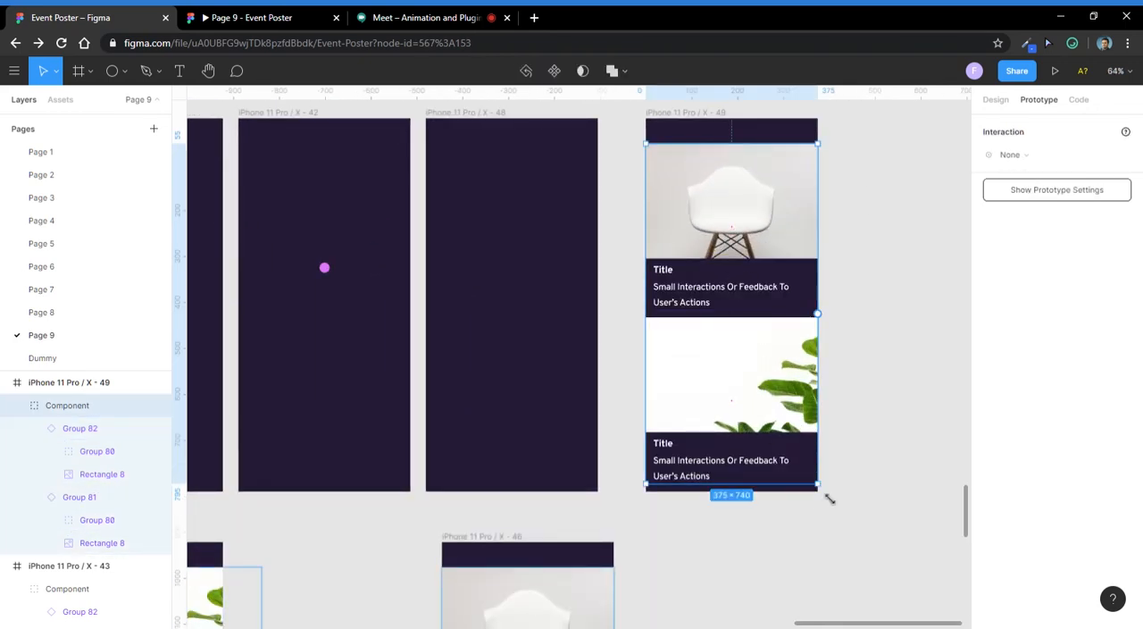
click(89, 71)
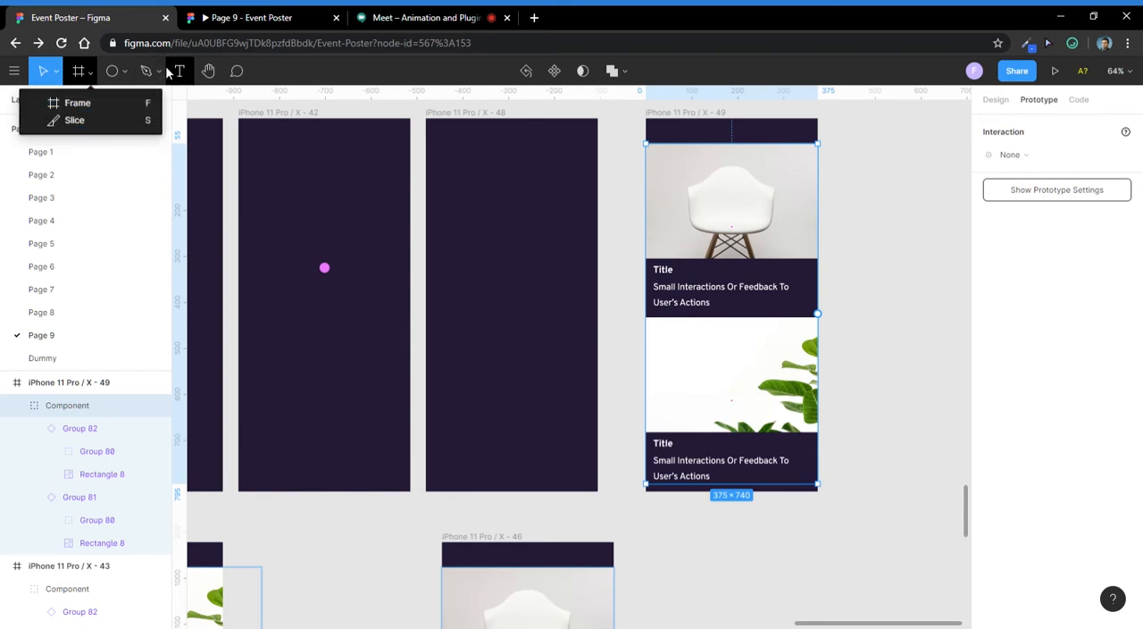
click(57, 73)
click(57, 74)
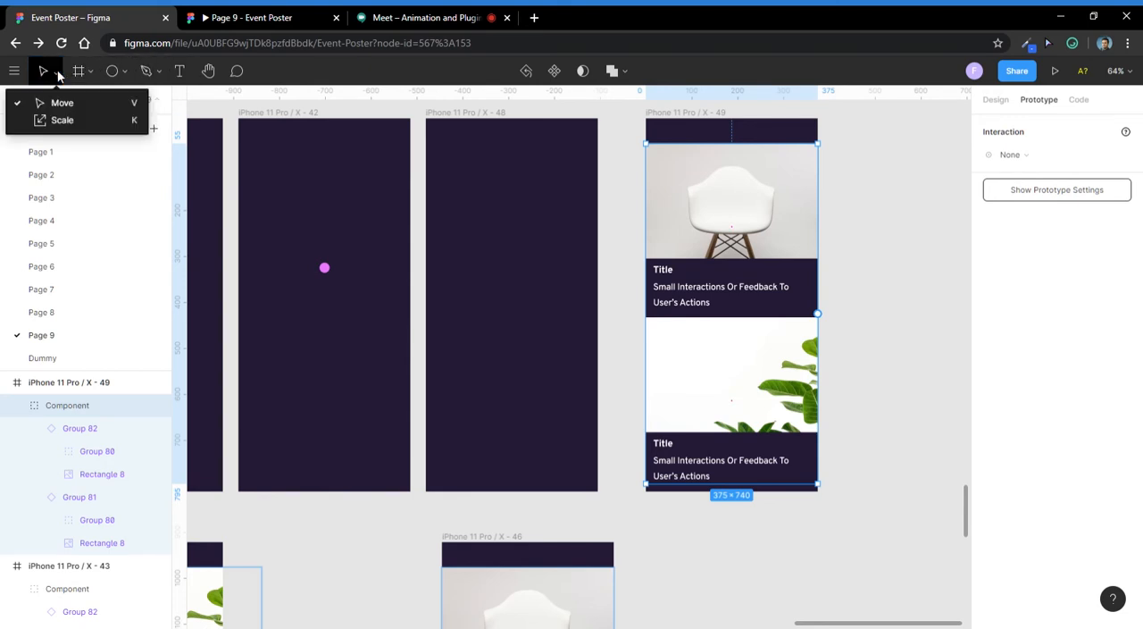
click(61, 120)
drag(824, 490, 806, 461)
- Set the opacity of the Component group in iPhone 11 Pro / X - 49 to 0% and select that frame
click(997, 99)
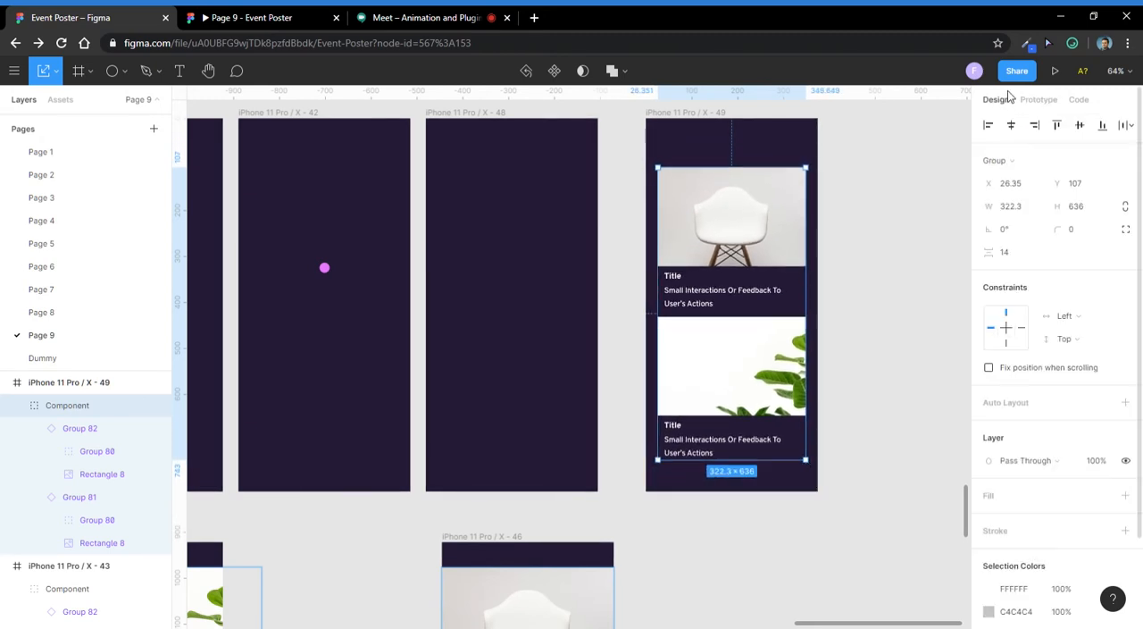
text(0)
key(Return)
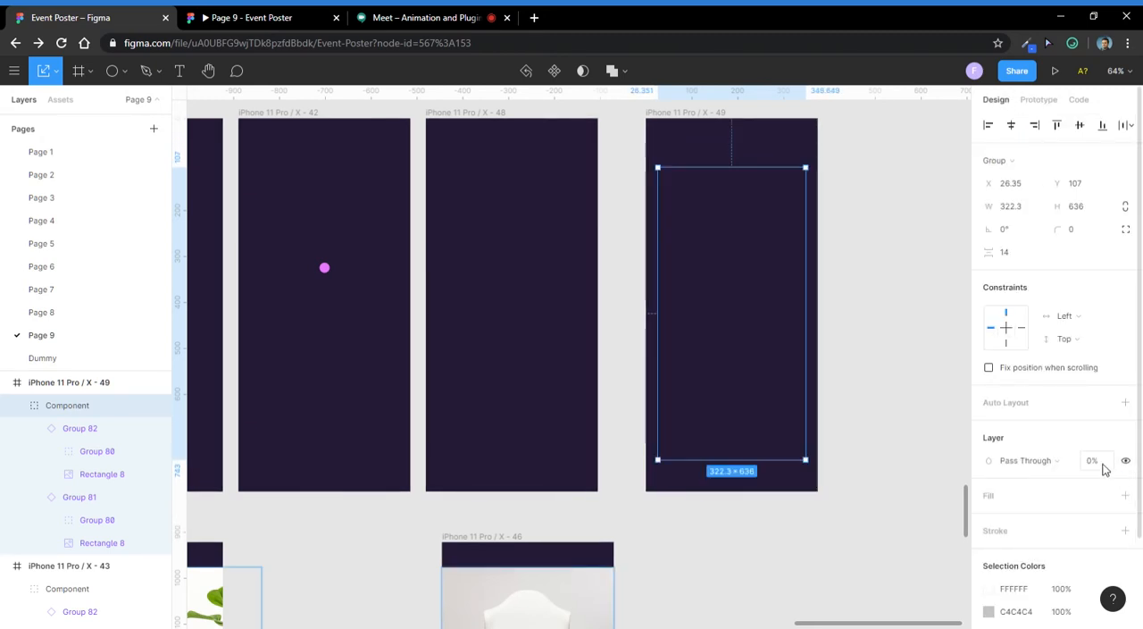
scroll(877, 291, down, 3)
click(811, 198)
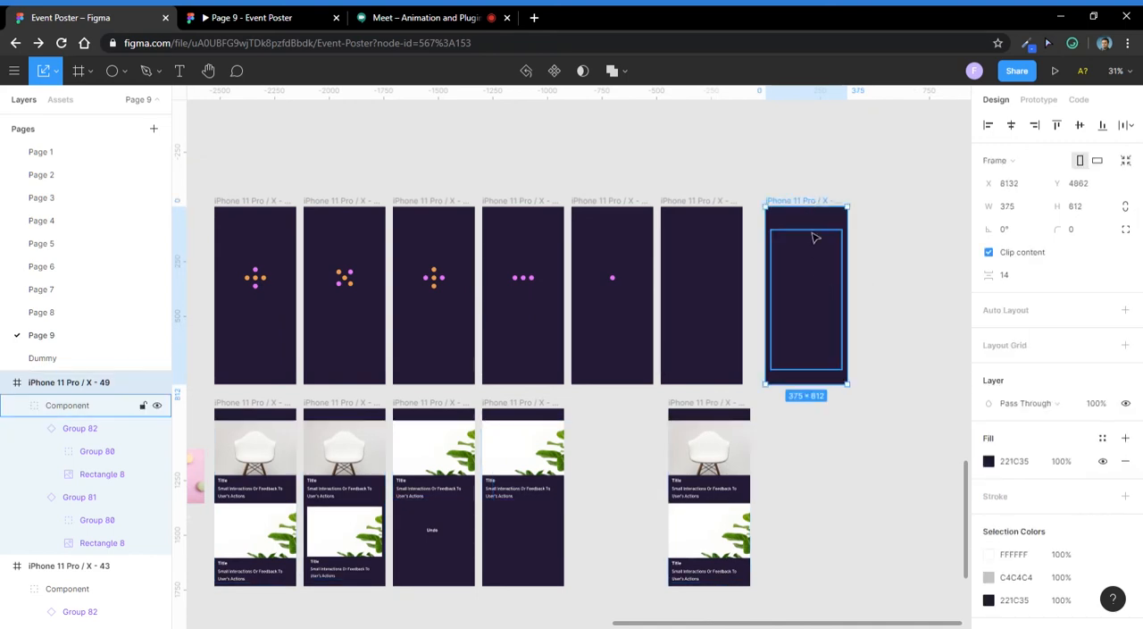
- Connect iPhone 11 Pro / X - 49 to iPhone 11 Pro / X - 43 with an After Delay trigger and open the delay time for editing
click(1029, 100)
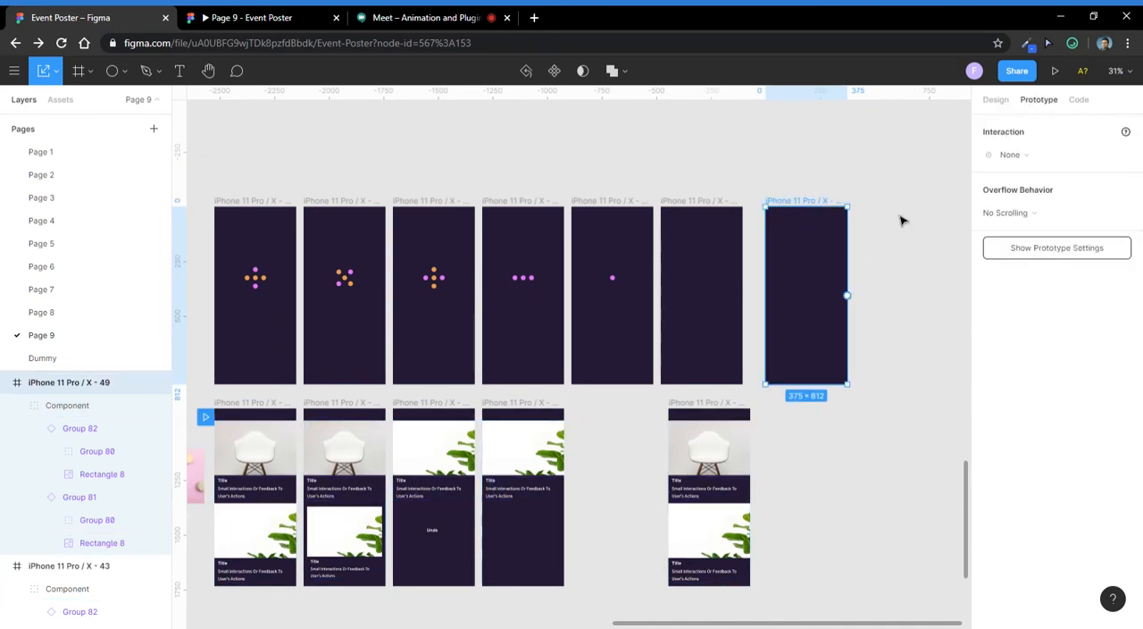
drag(846, 295, 259, 409)
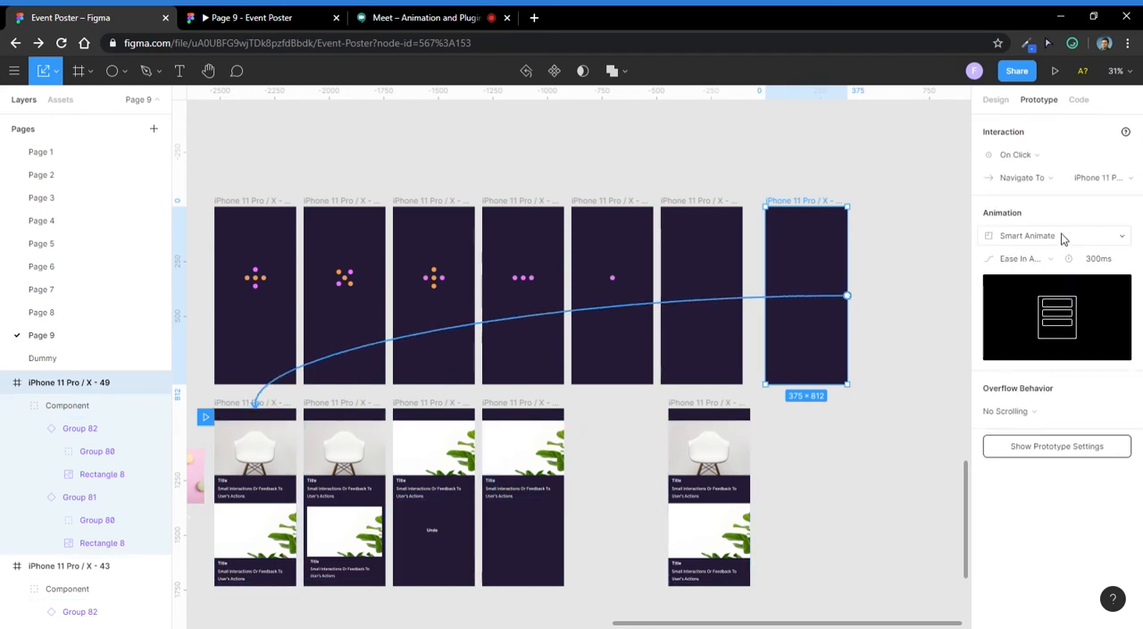
click(1039, 157)
click(1013, 334)
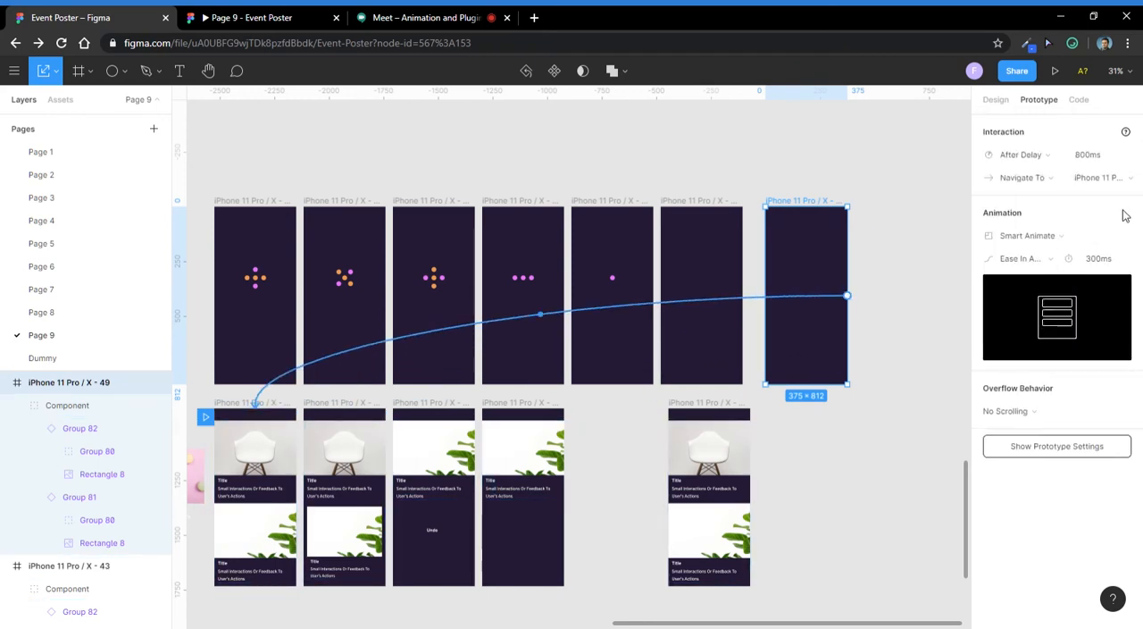
click(1084, 157)
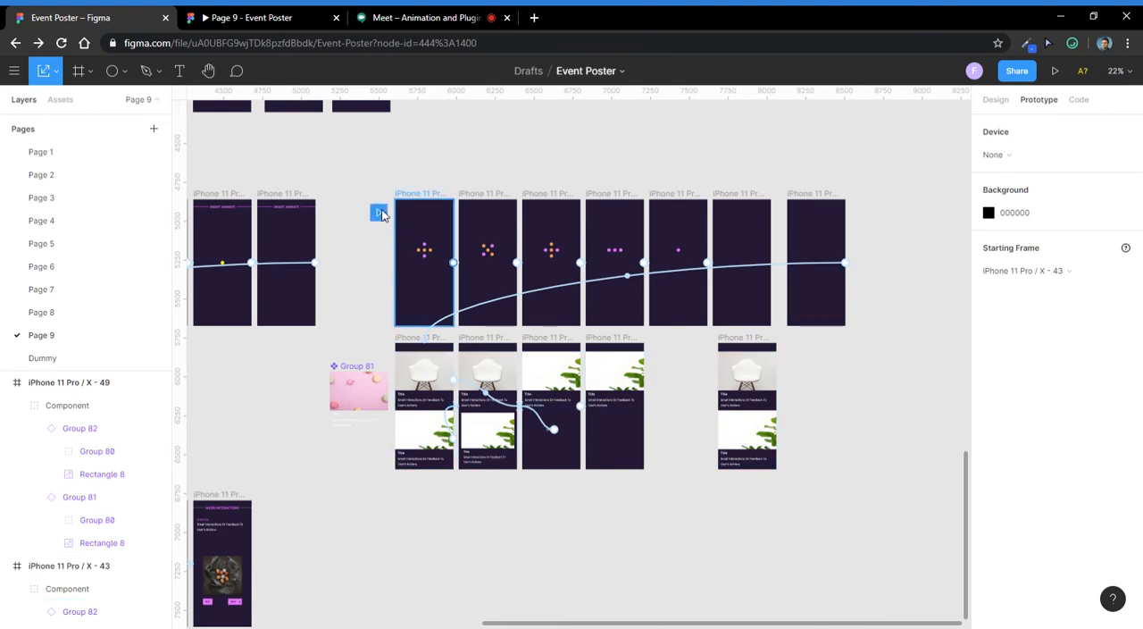
- Move the prototype's starting point to iPhone 11 Pro / X - 38, the first frame of the dots row
drag(379, 212, 388, 207)
scroll(564, 342, up, 3)
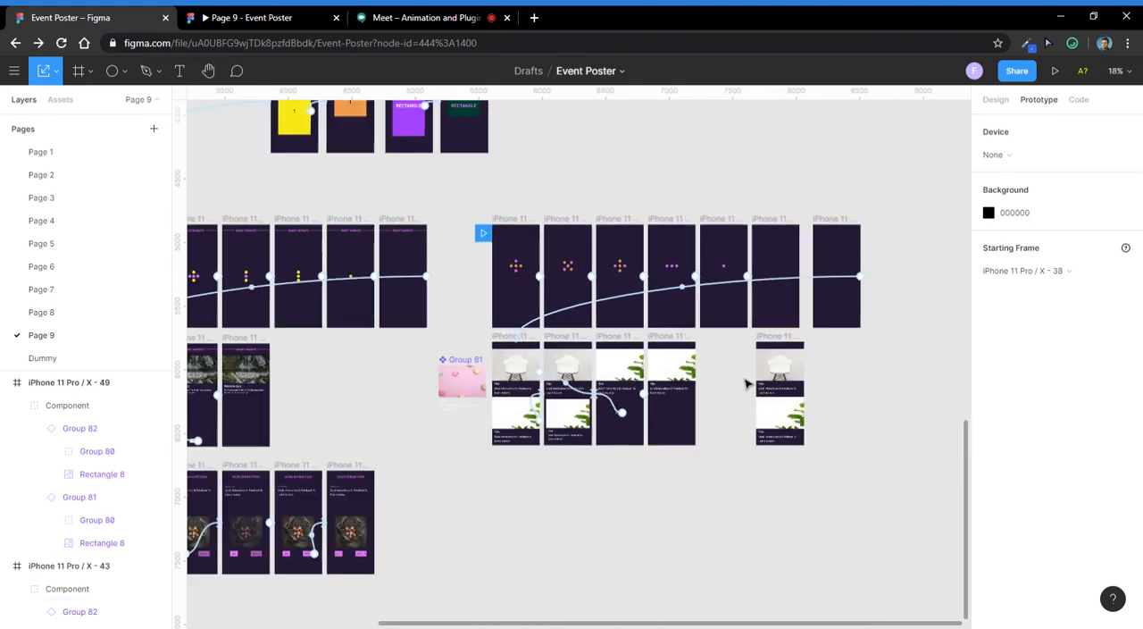
- Look over the dots and card frame rows, select the first dots frame and check the prototype preview
click(784, 347)
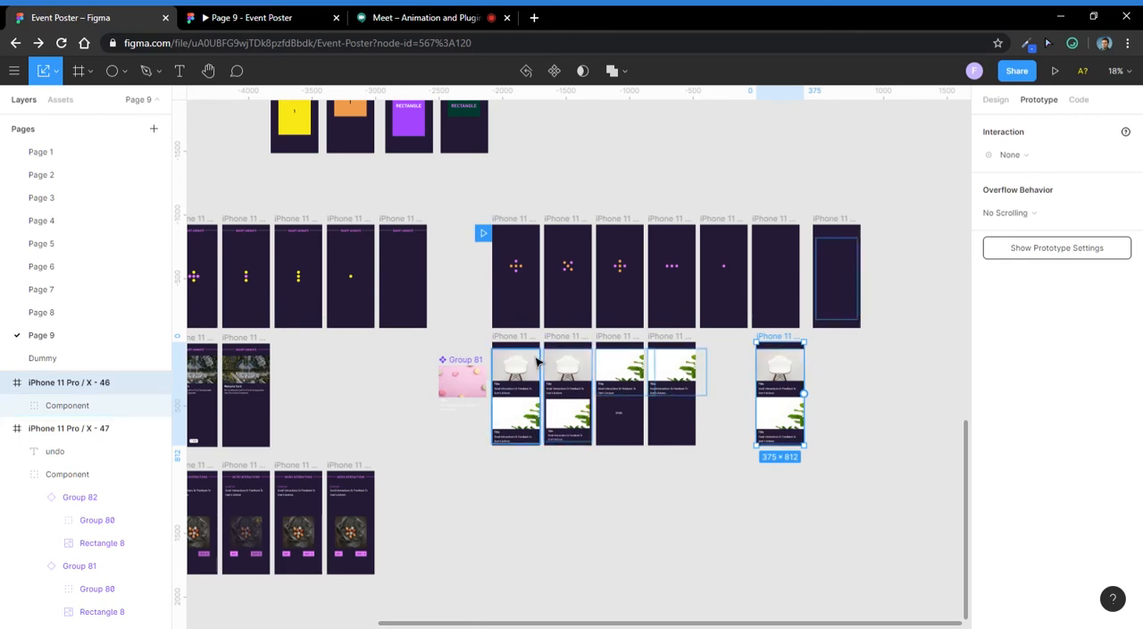
scroll(537, 362, down, 1)
drag(538, 362, 870, 353)
scroll(533, 345, up, 4)
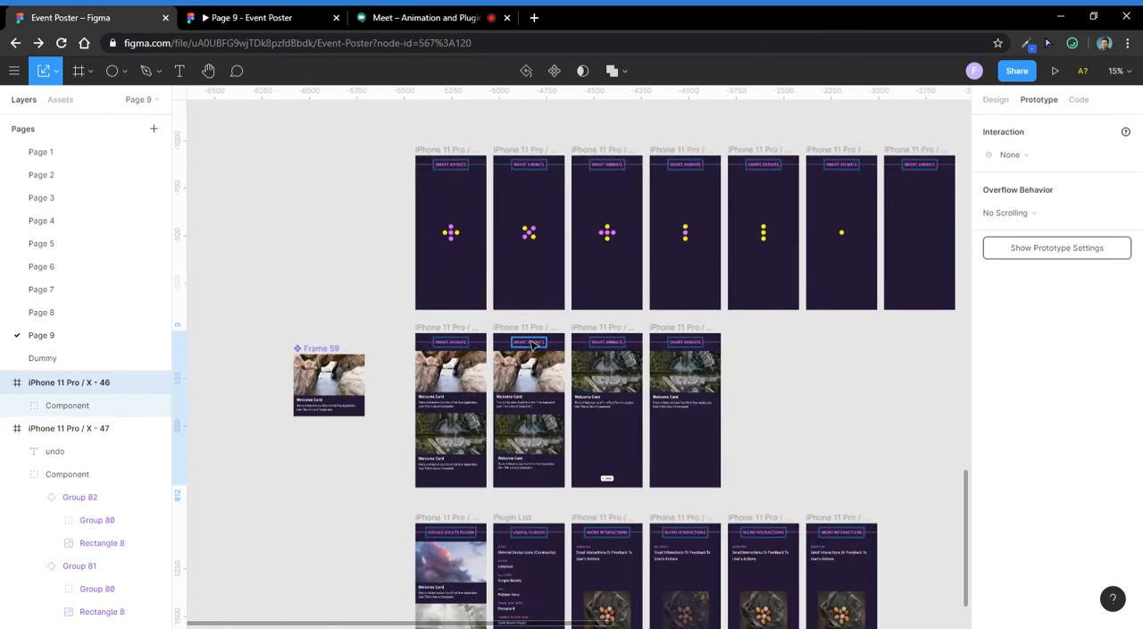
drag(533, 345, 449, 314)
drag(463, 181, 424, 240)
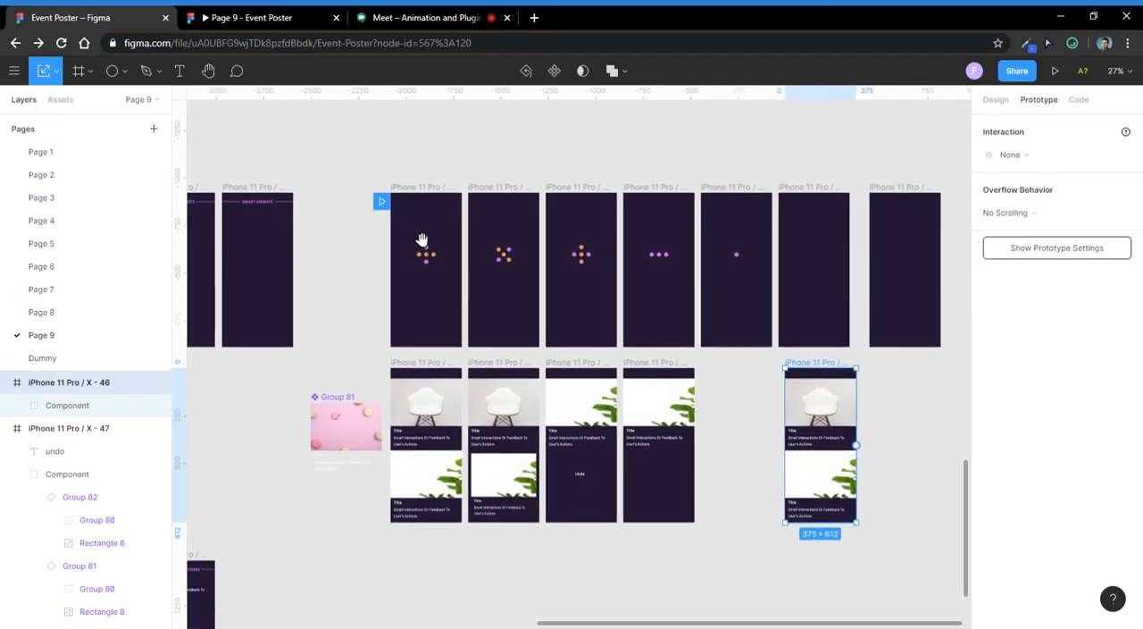
click(423, 188)
click(245, 11)
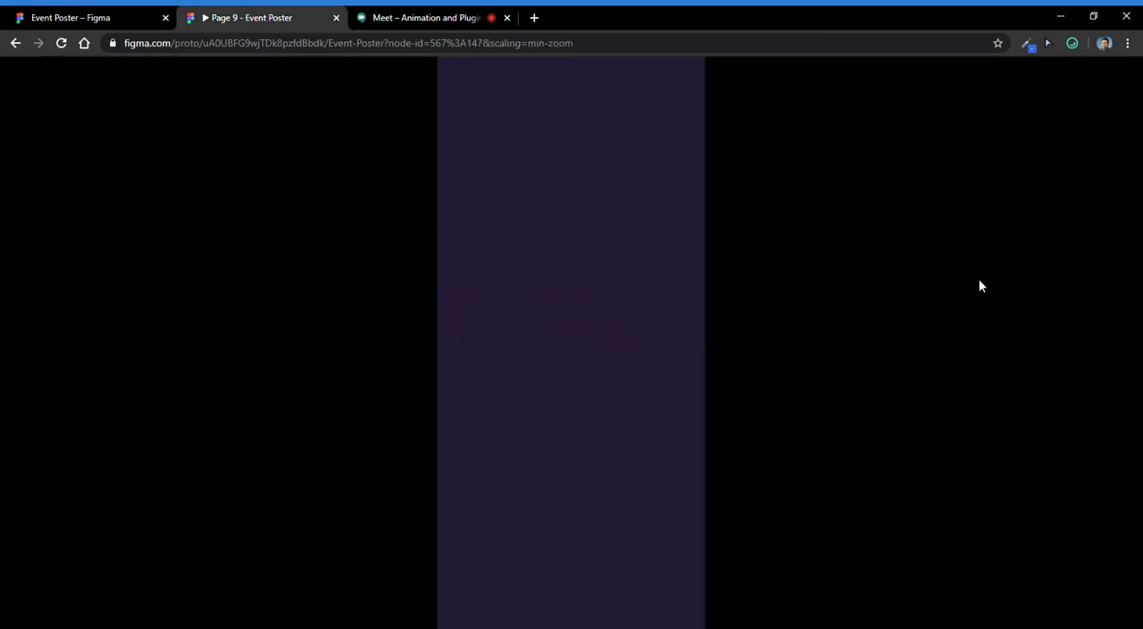
- Return to the design file and connect iPhone 11 Pro / X - 48 to iPhone 11 Pro / X - 49
click(107, 12)
click(755, 214)
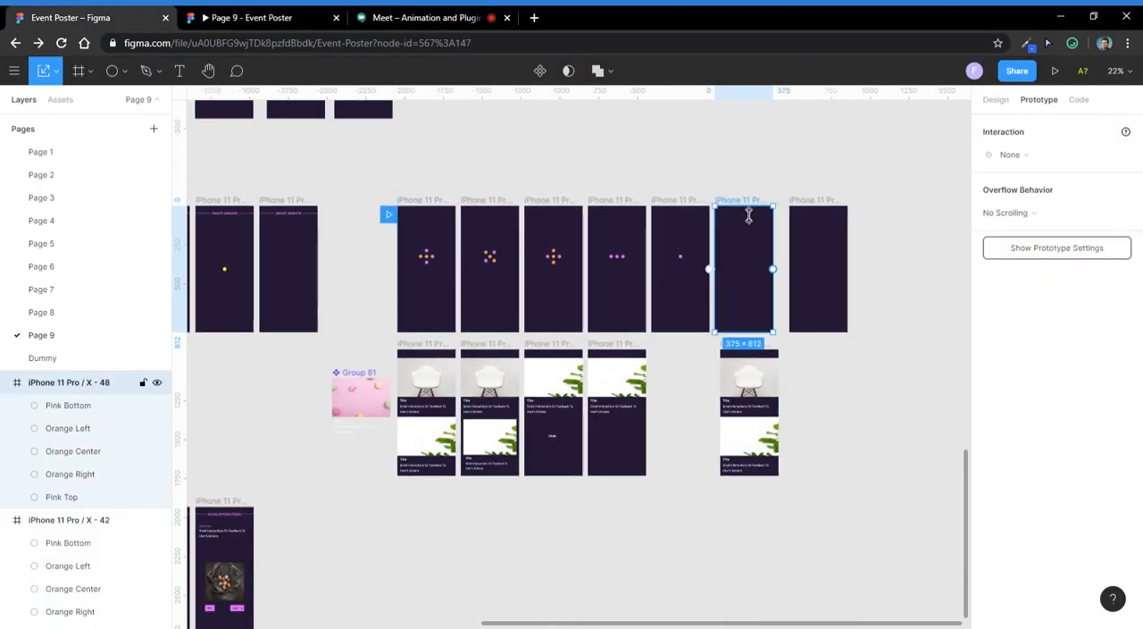
scroll(742, 211, up, 2)
drag(786, 295, 844, 303)
scroll(739, 318, right, 1)
scroll(741, 312, up, 3)
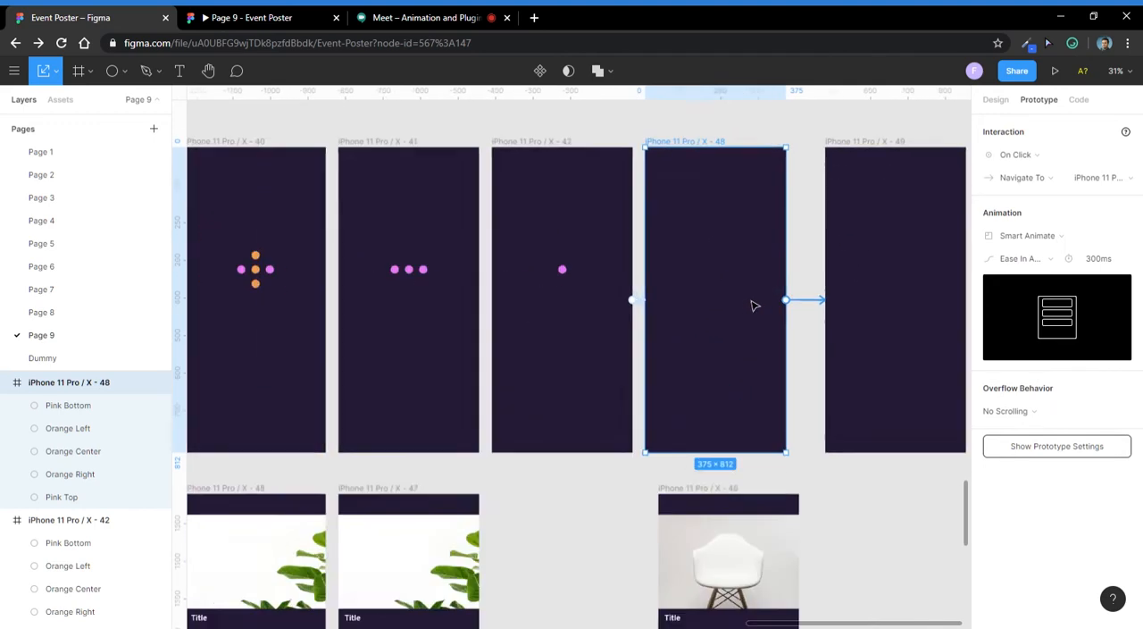
scroll(756, 301, down, 2)
- Test the prototype preview with the new connection by stepping back from the empty dark screen
click(858, 303)
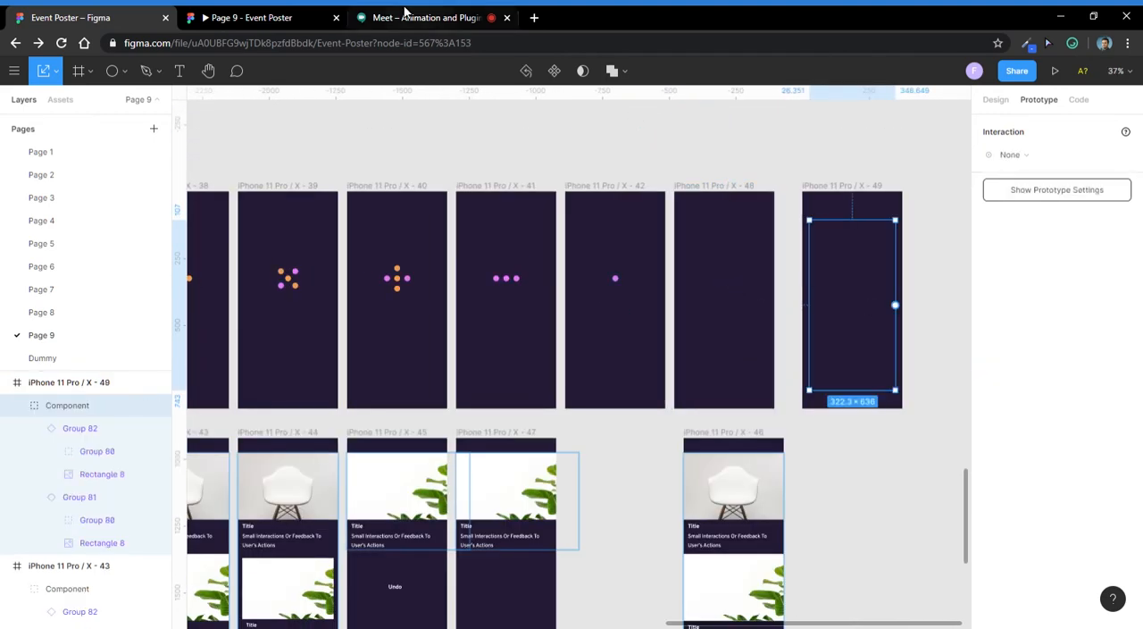
click(259, 17)
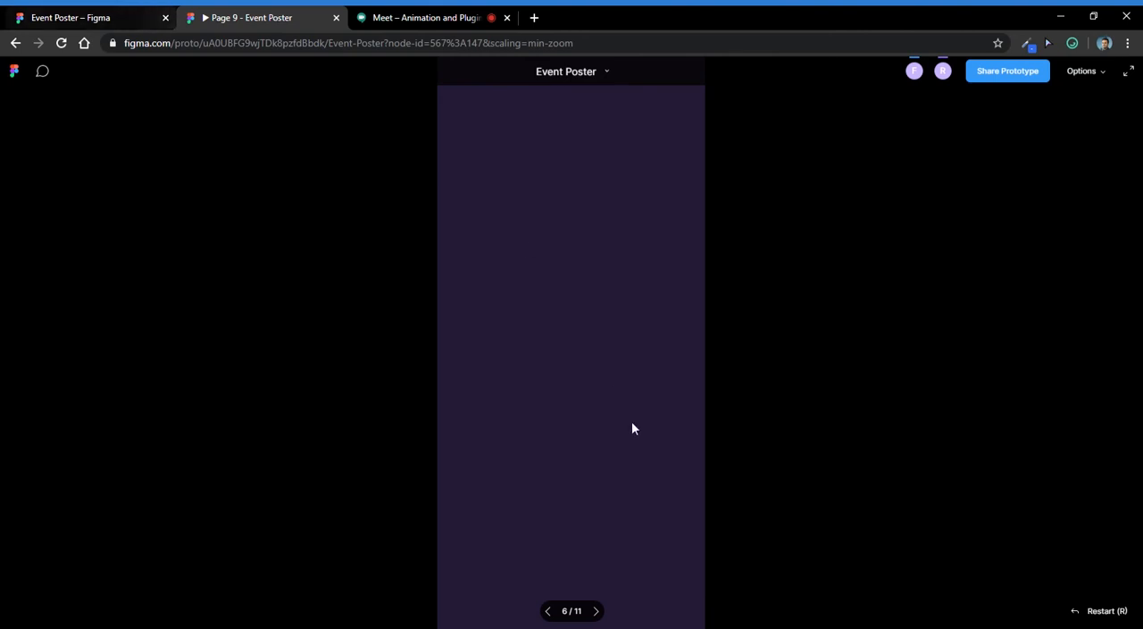
click(551, 615)
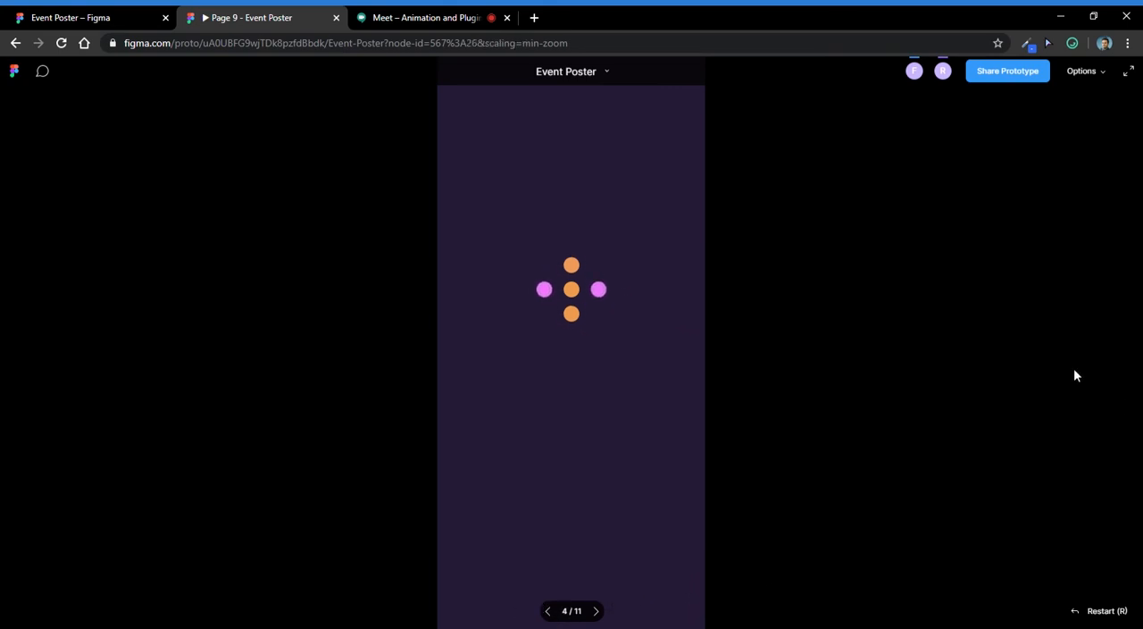
- Set the trigger of the connection from iPhone 11 Pro / X - 48 to After Delay with 100 ms
click(108, 18)
click(719, 185)
click(1015, 154)
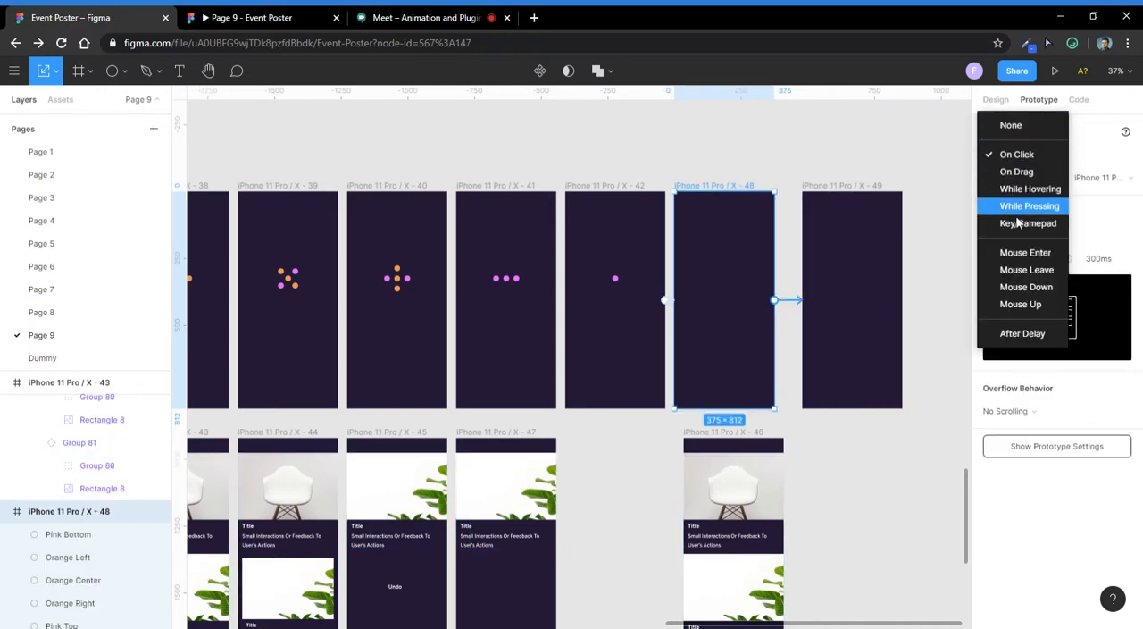
click(1022, 333)
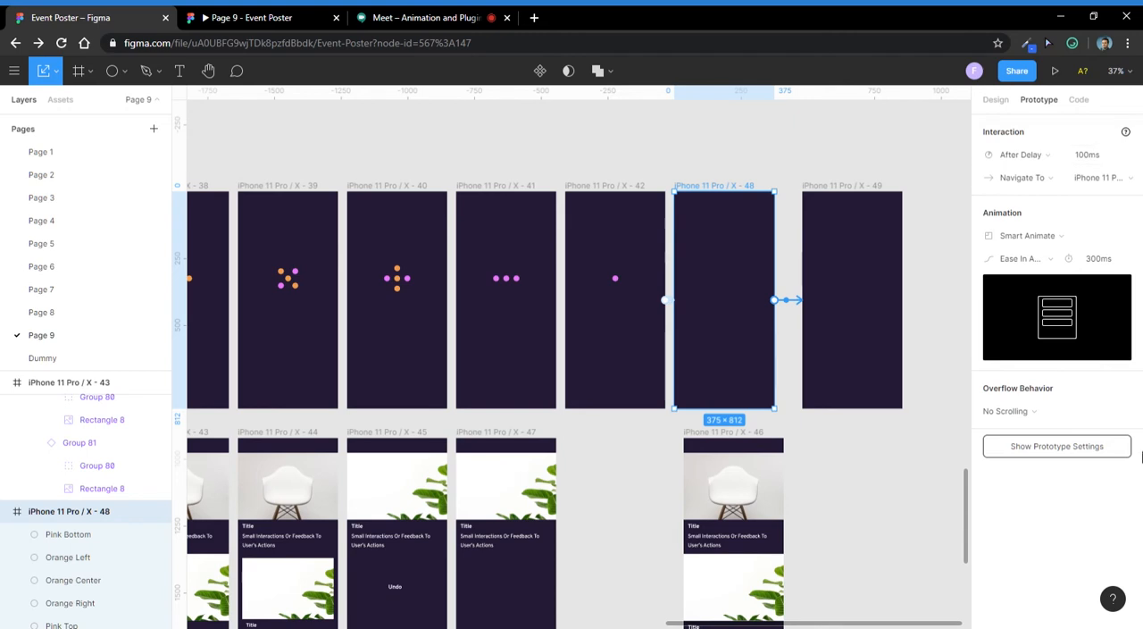
- Play the prototype from the dots loader through to the card screen and swipe the chair card away
click(239, 12)
click(547, 615)
click(548, 614)
click(547, 614)
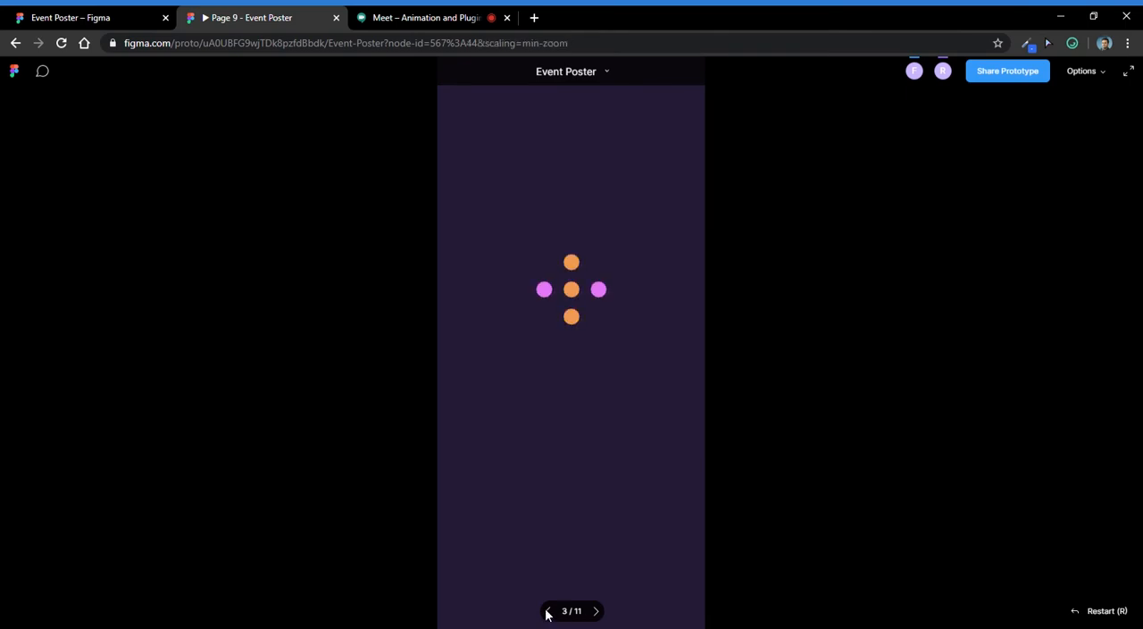
click(547, 615)
click(547, 614)
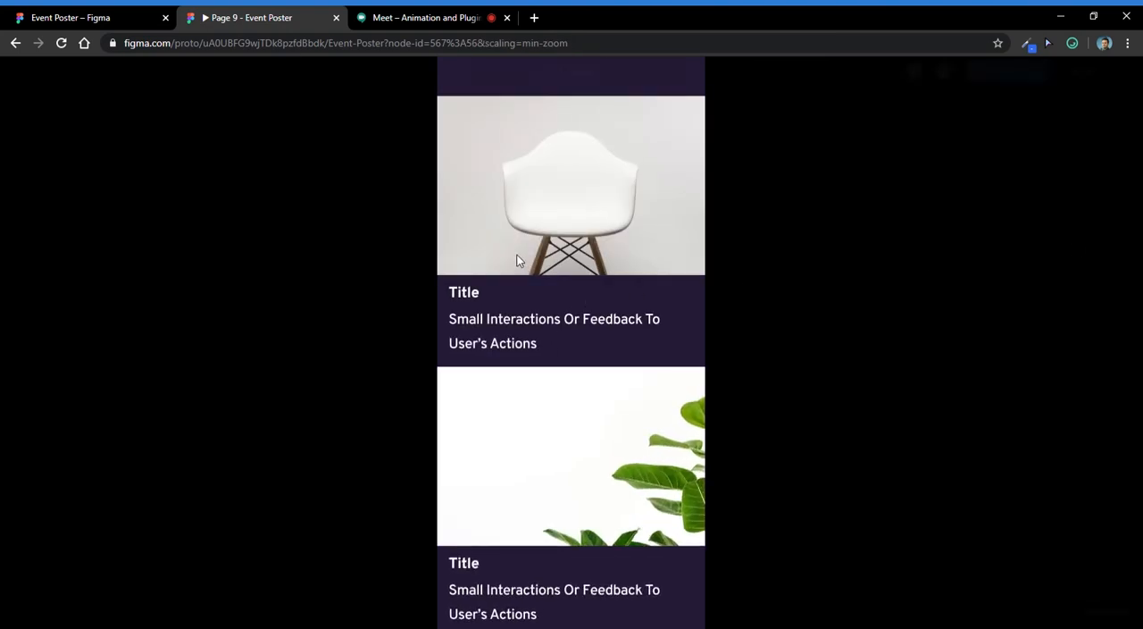
drag(517, 256, 560, 259)
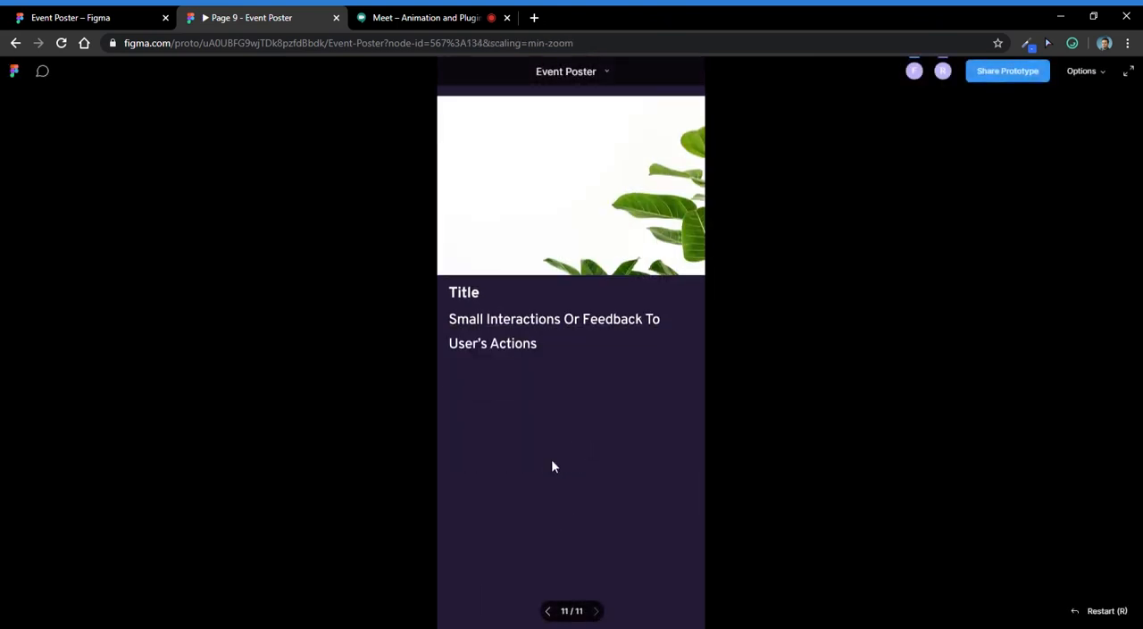
- Step the prototype preview back from the last card screen to the first dots screen to replay the animation
click(549, 611)
click(548, 612)
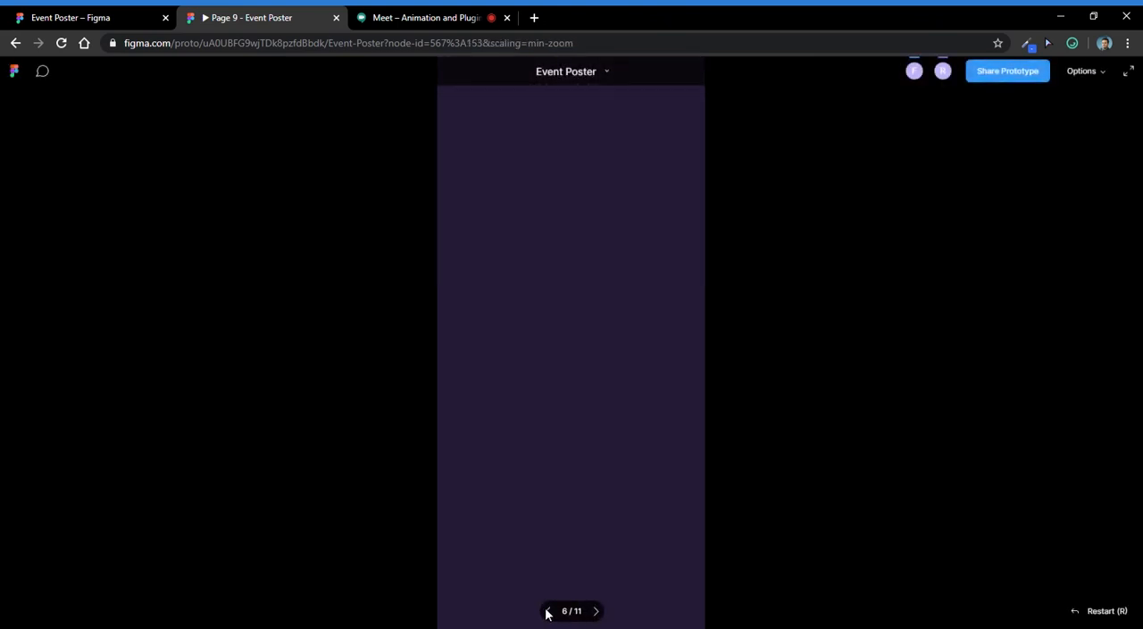
click(548, 612)
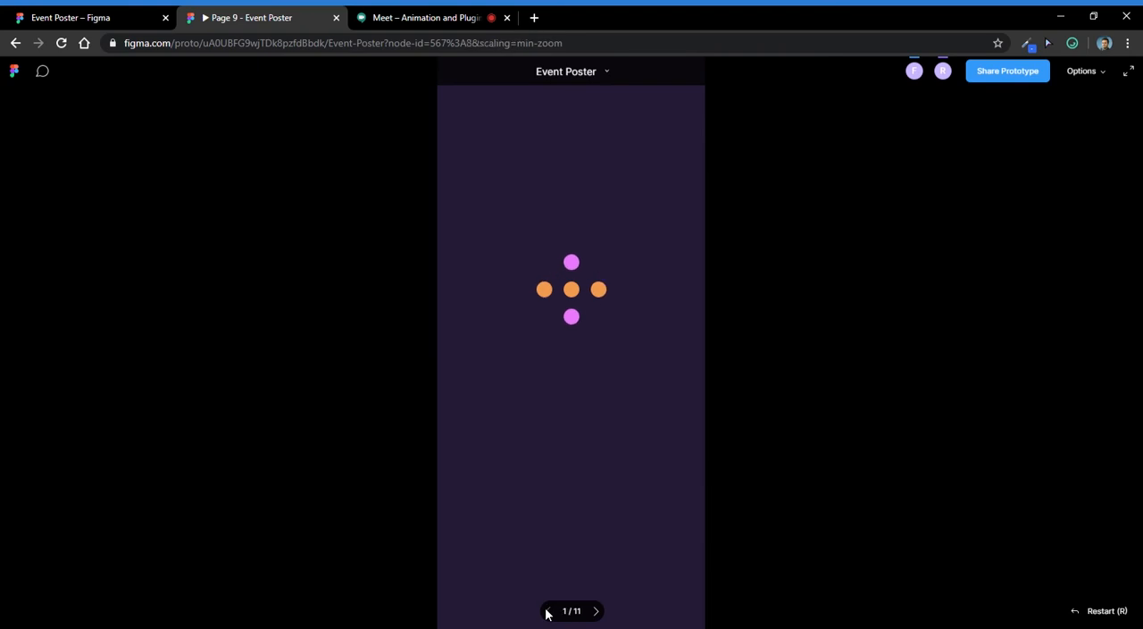
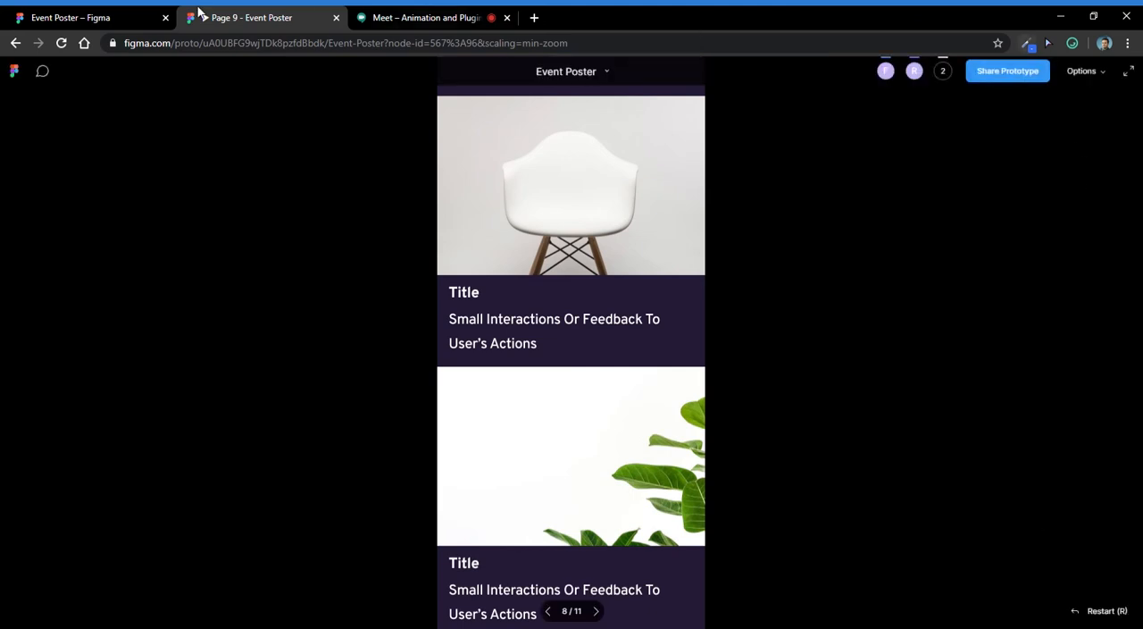
- Switch to the Google Meet call and open its chat to check for questions from the participants
click(935, 76)
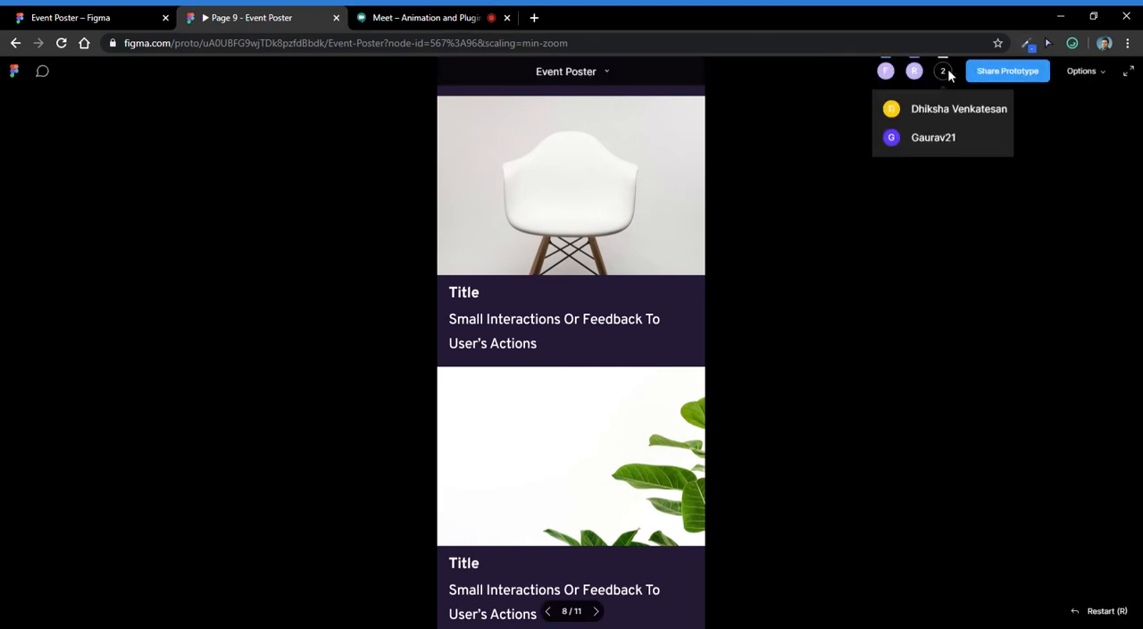
click(71, 14)
click(397, 13)
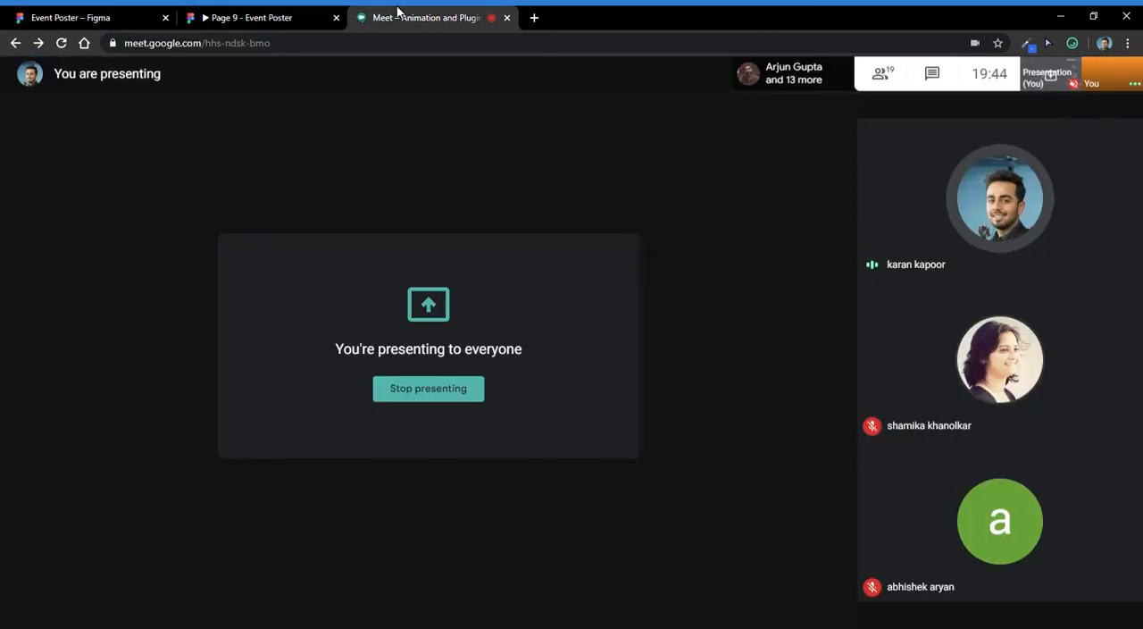
click(929, 76)
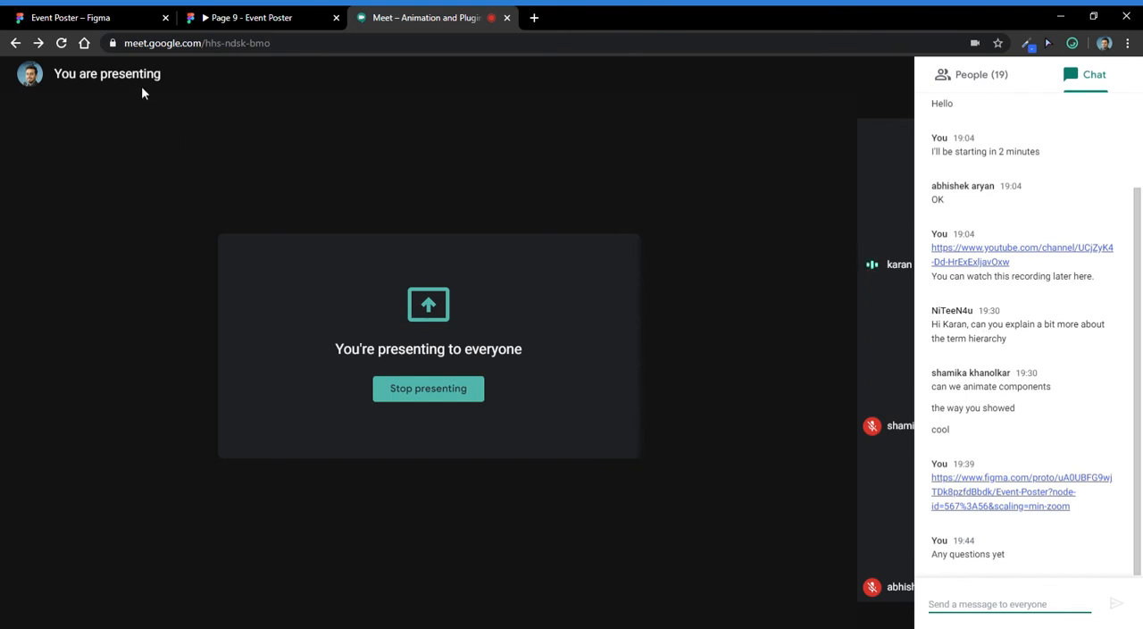
- Return to the Event Poster design file and examine the card frames and the layers of iPhone 11 Pro / X - 43
click(72, 17)
scroll(638, 235, down, 3)
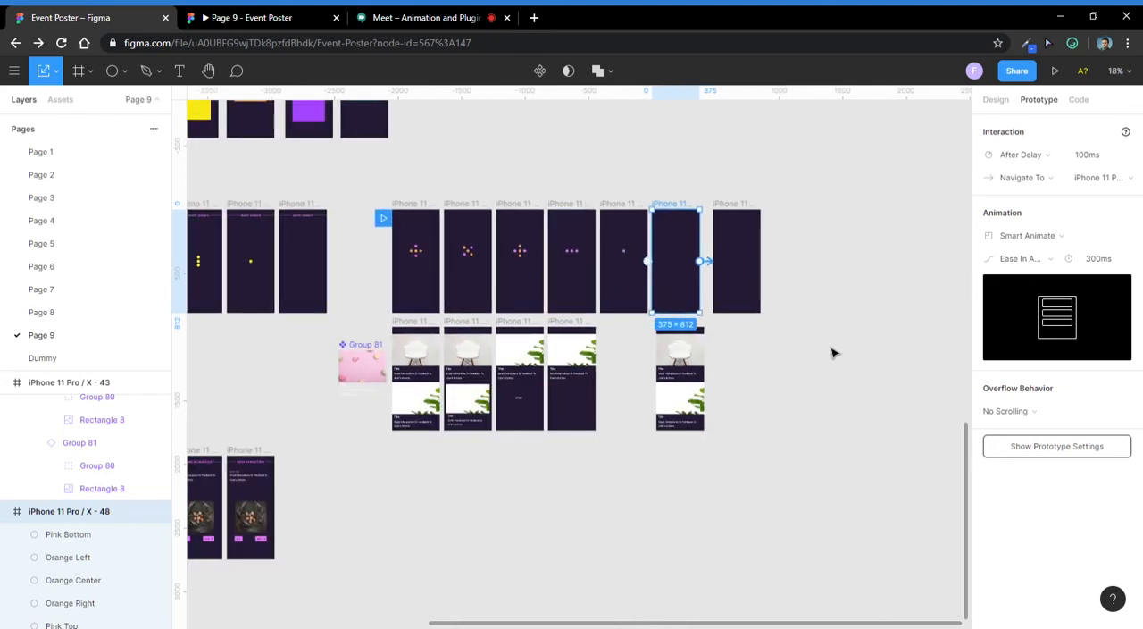
scroll(416, 382, up, 3)
click(493, 521)
scroll(480, 466, down, 1)
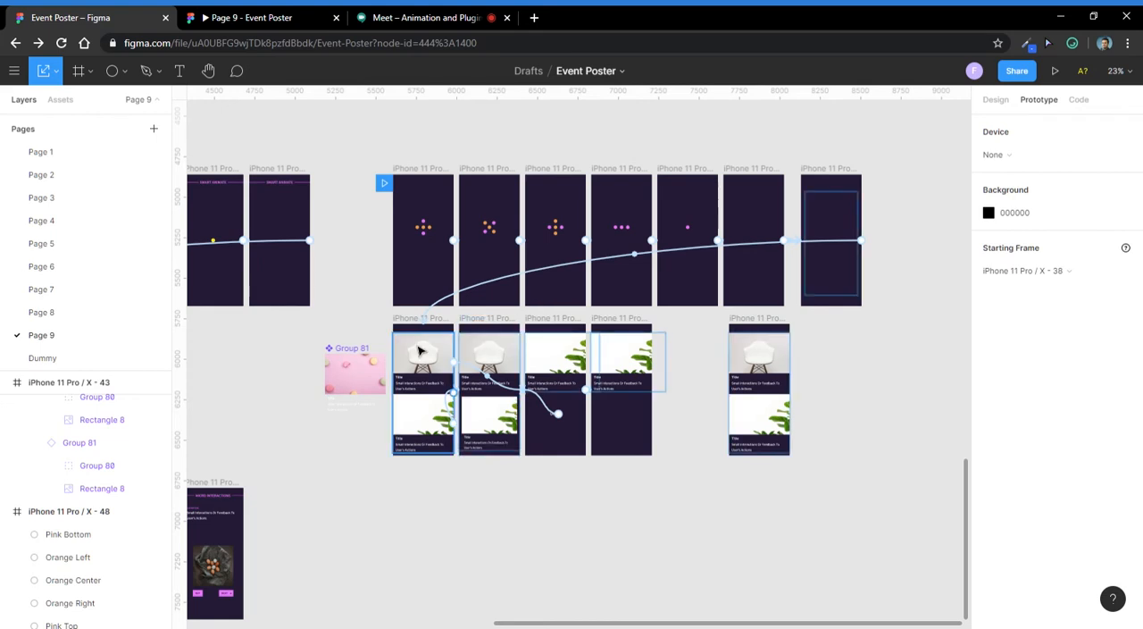
key(alt+Tab)
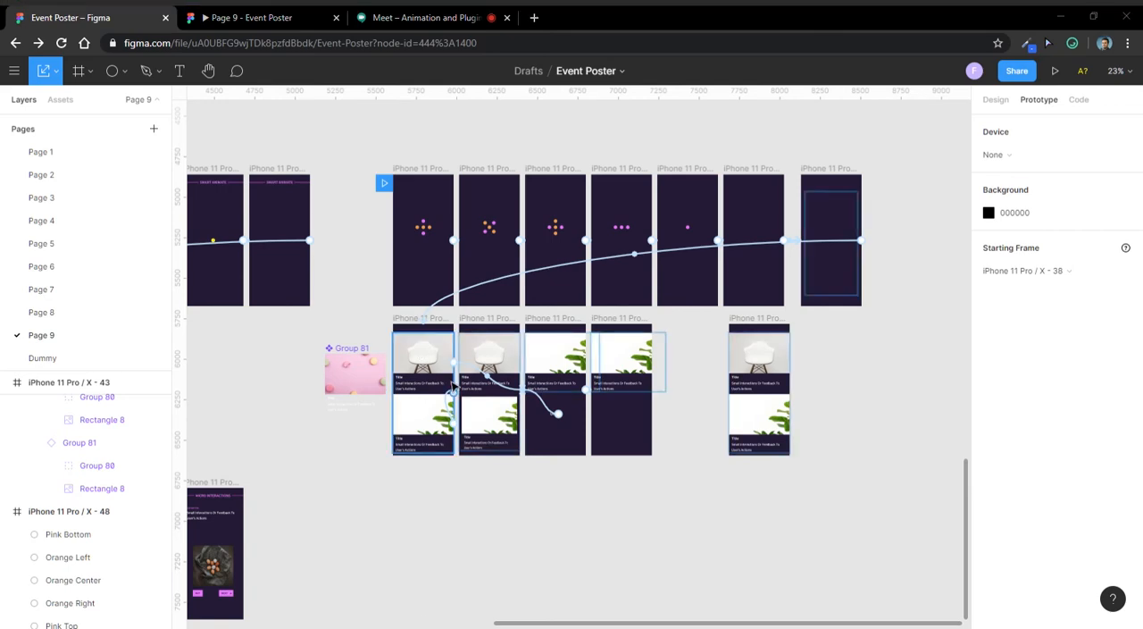
scroll(453, 385, up, 6)
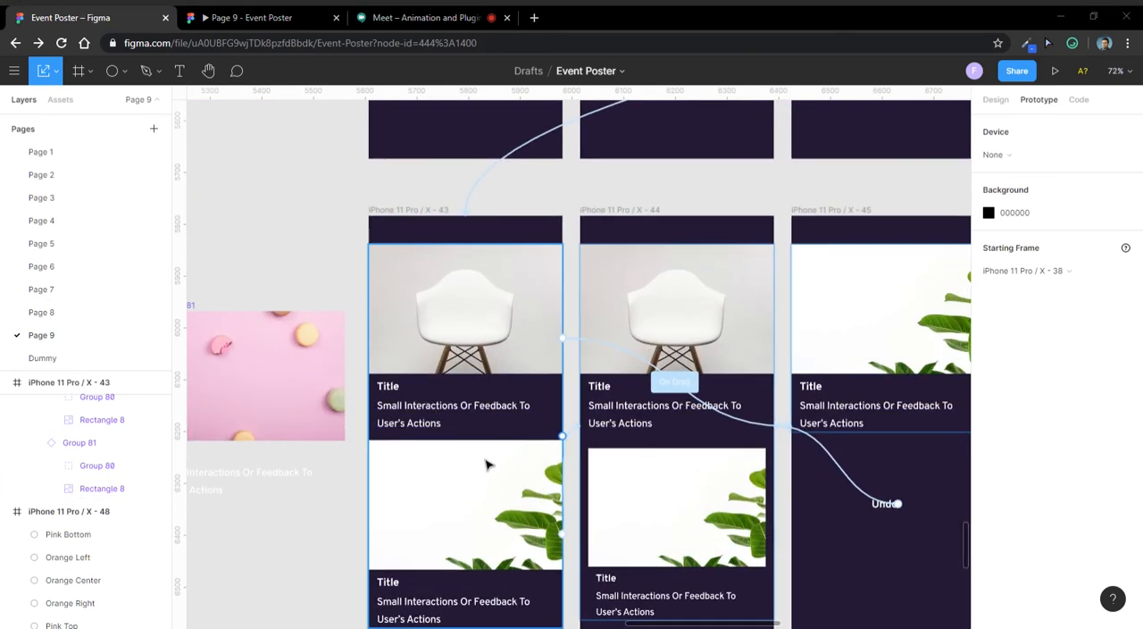
scroll(487, 464, up, 2)
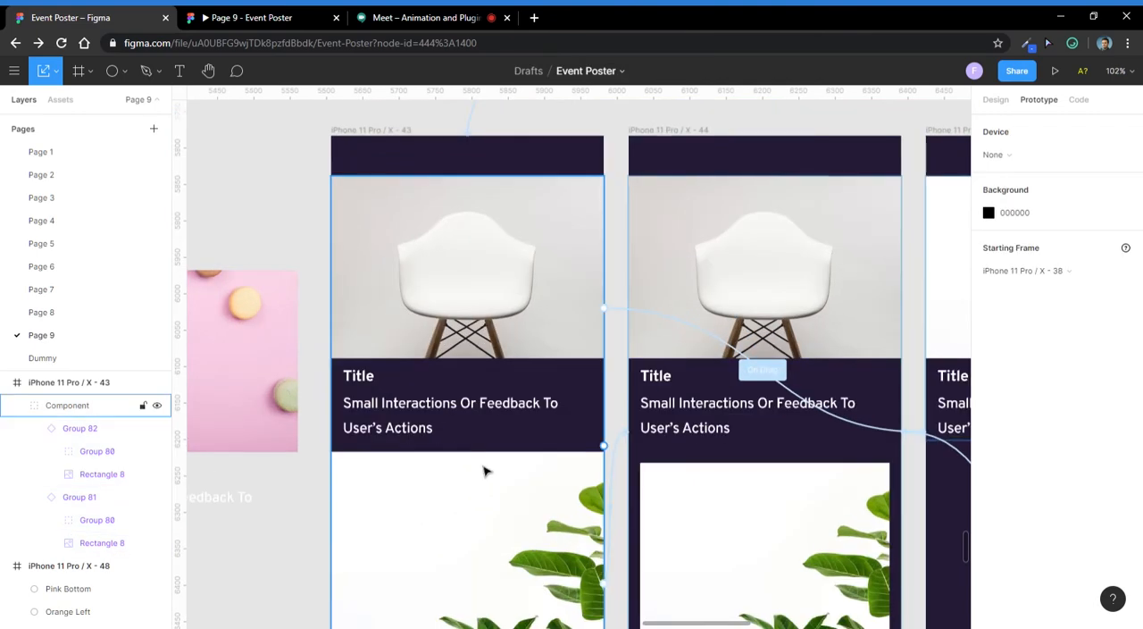
scroll(487, 471, down, 3)
scroll(446, 321, down, 1)
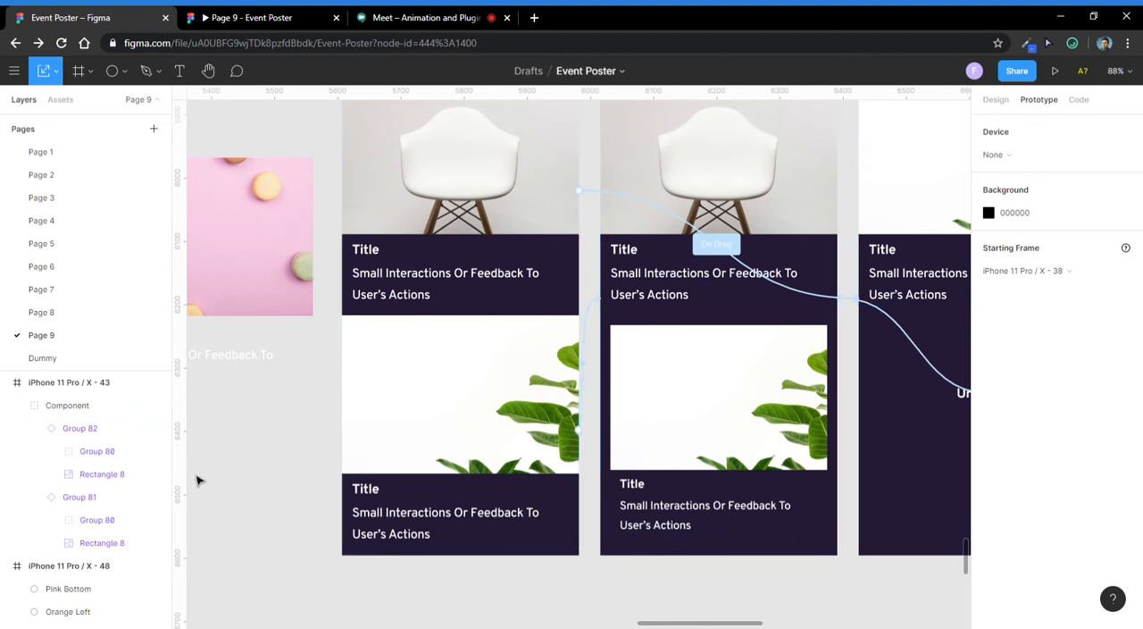
scroll(709, 364, left, 4)
- Select the macaron card's main component, Group 81, and expand its Group 80 to list the text layers
click(549, 235)
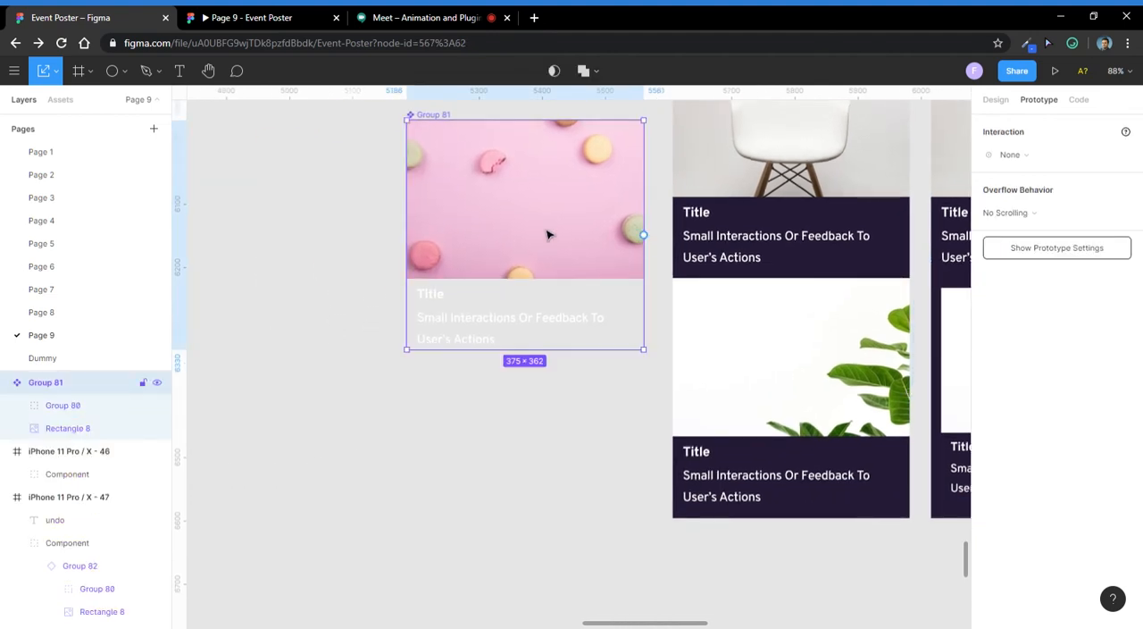
click(56, 409)
click(17, 407)
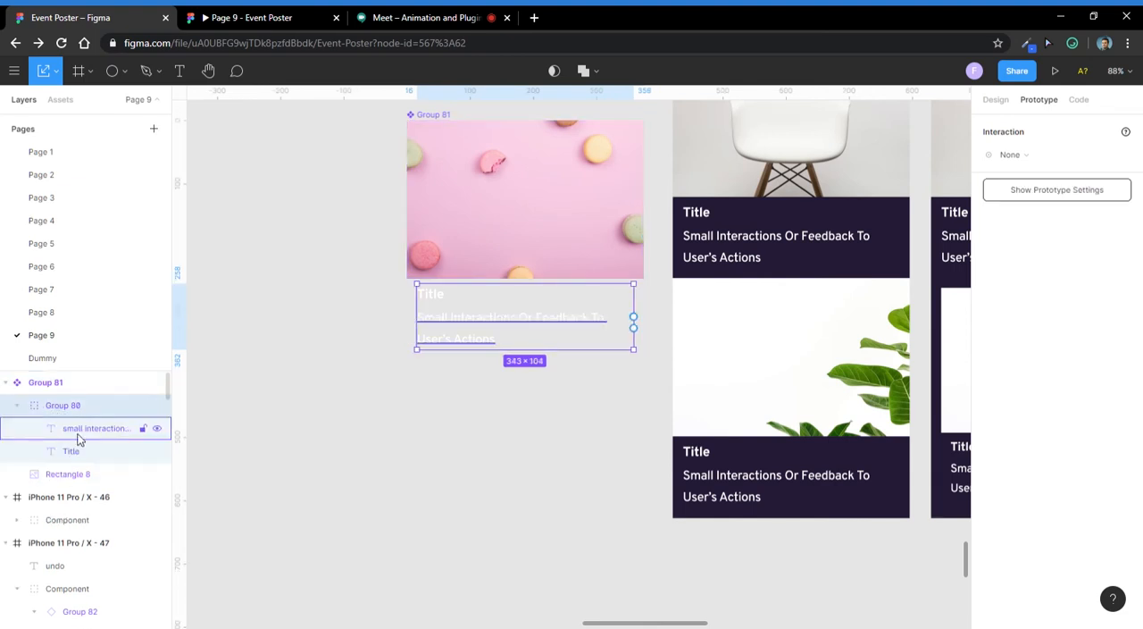
- Rename the description text layer in the macaron card's Group 80 as #Title
click(77, 428)
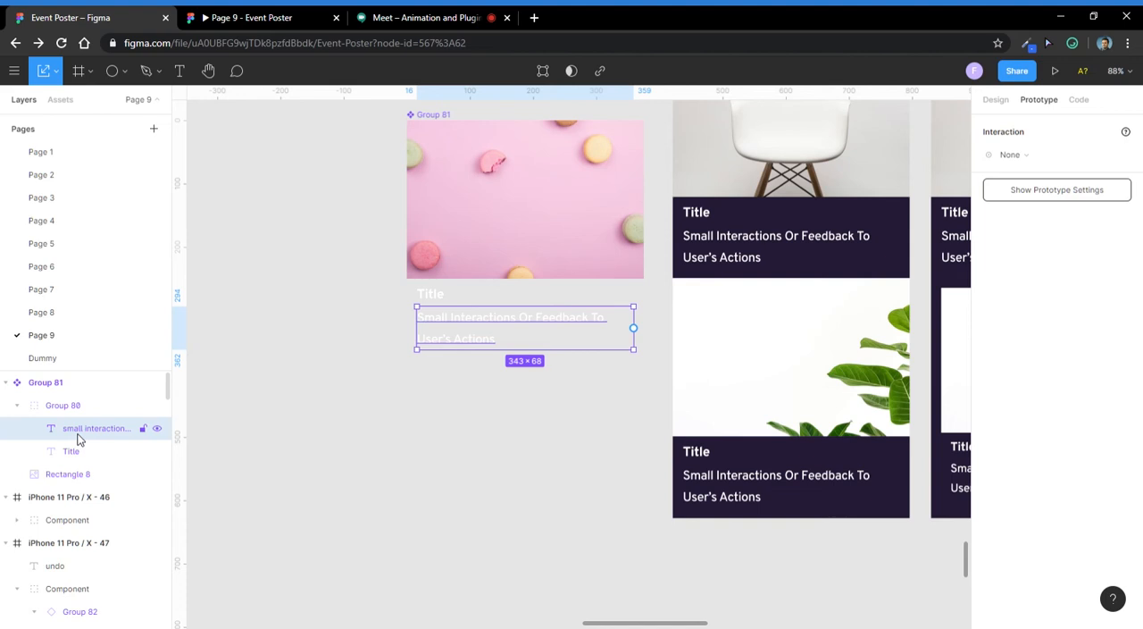
double_click(81, 433)
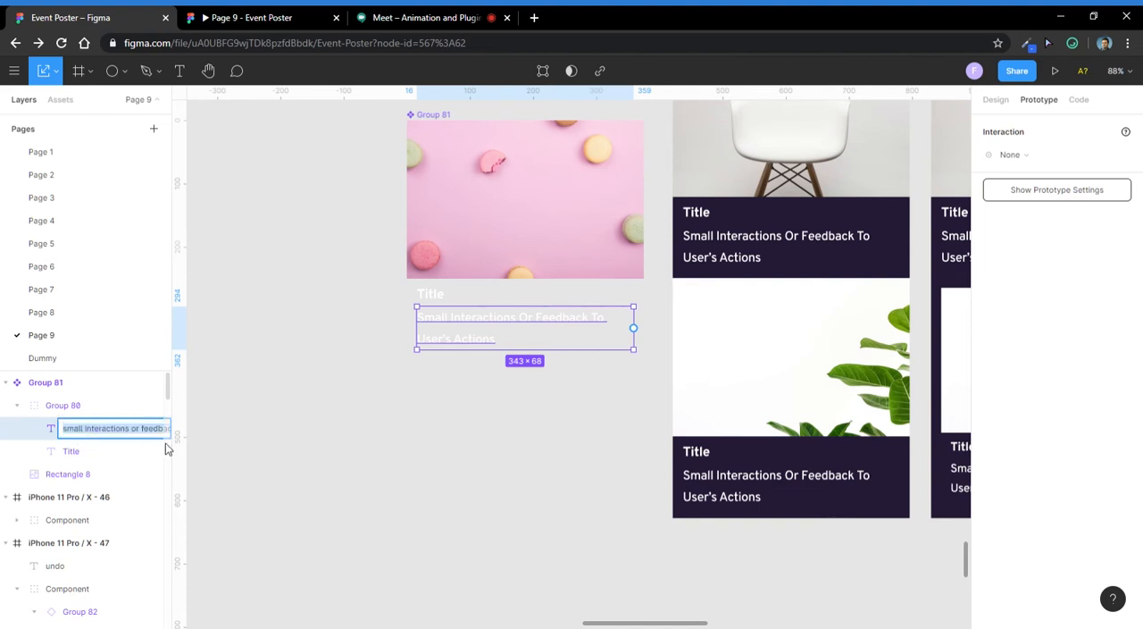
text(#)
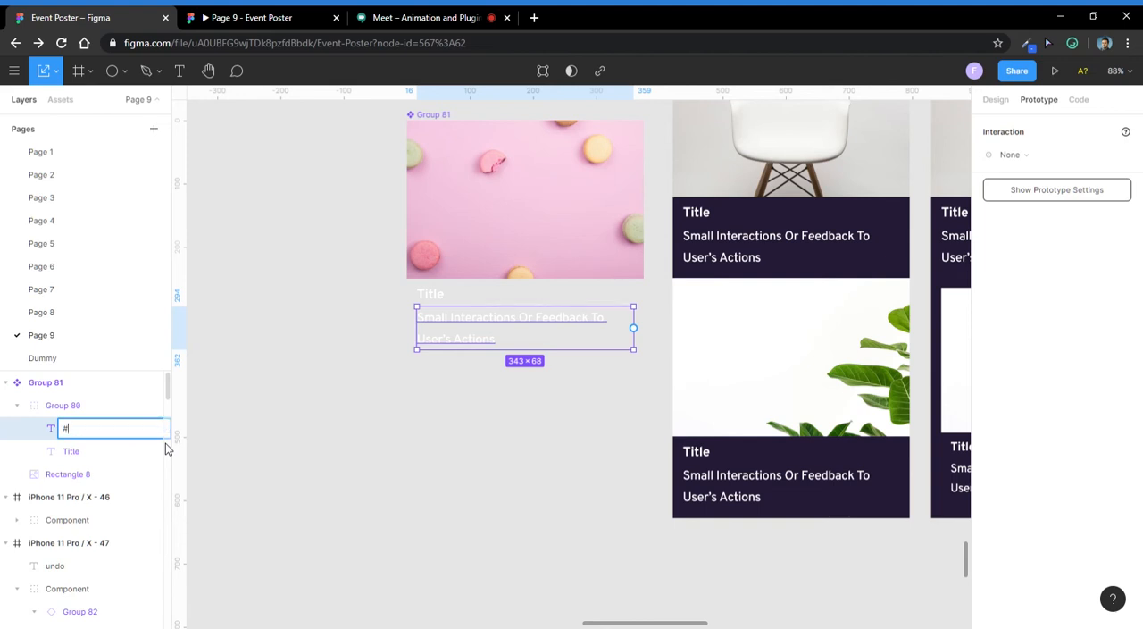
text(Title)
key(Return)
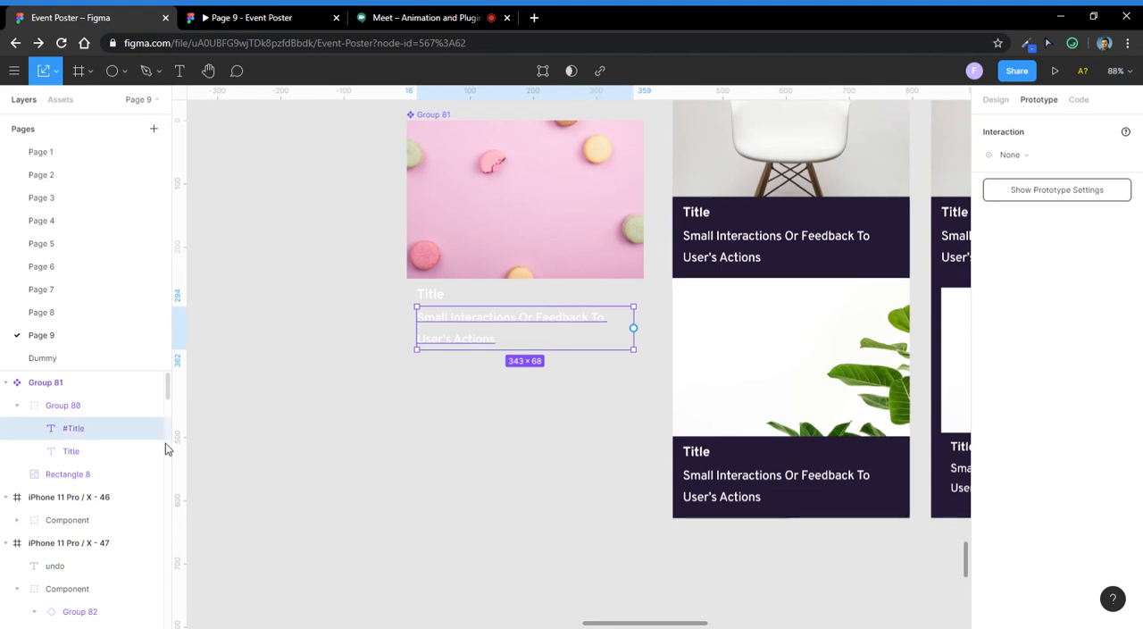
- Correct the description text layer's name to #Subtitle
double_click(84, 430)
double_click(84, 430)
key(Left)
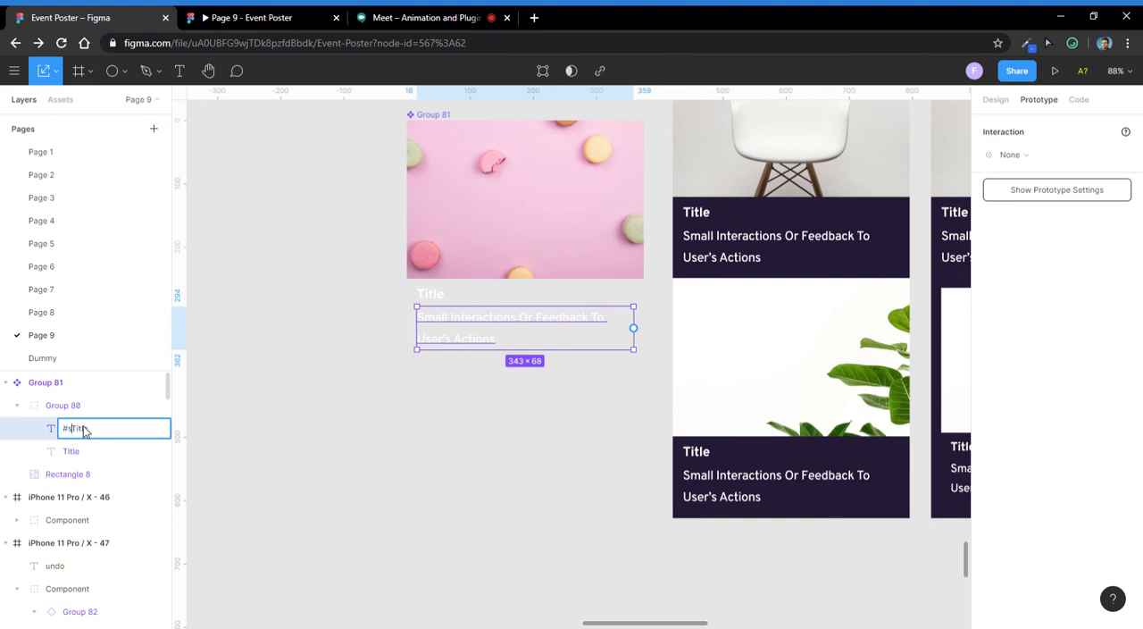
text(sub)
key(Left)
key(BackSpace)
text(S)
key(Return)
- Rename the heading text layer in the main component as #Title and deselect it
click(84, 454)
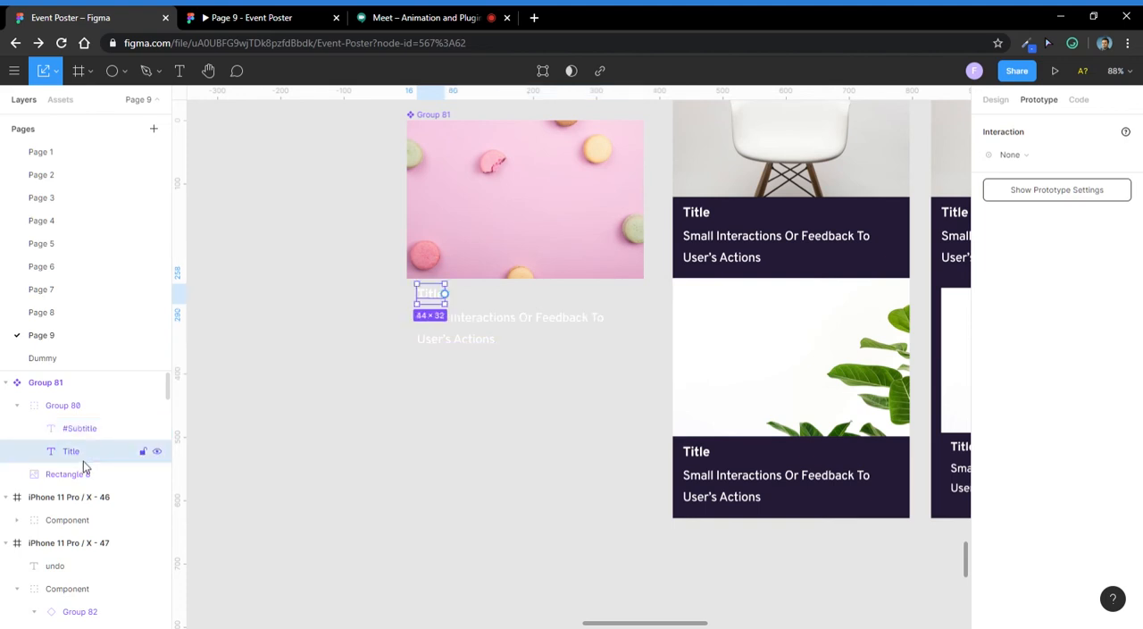
double_click(79, 456)
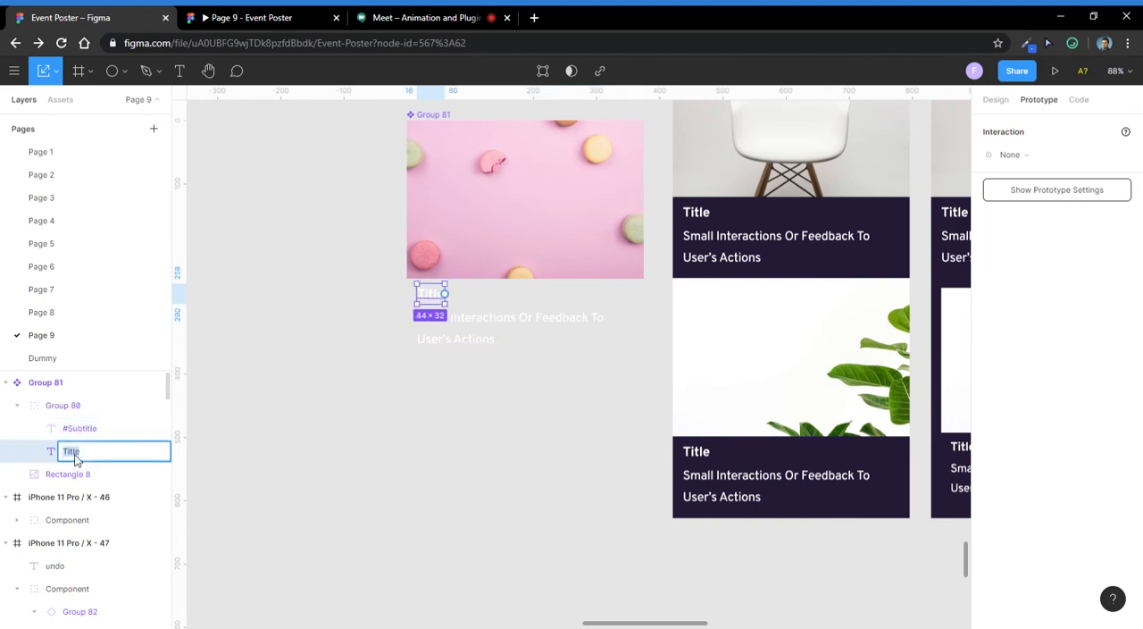
key(Left)
key(Return)
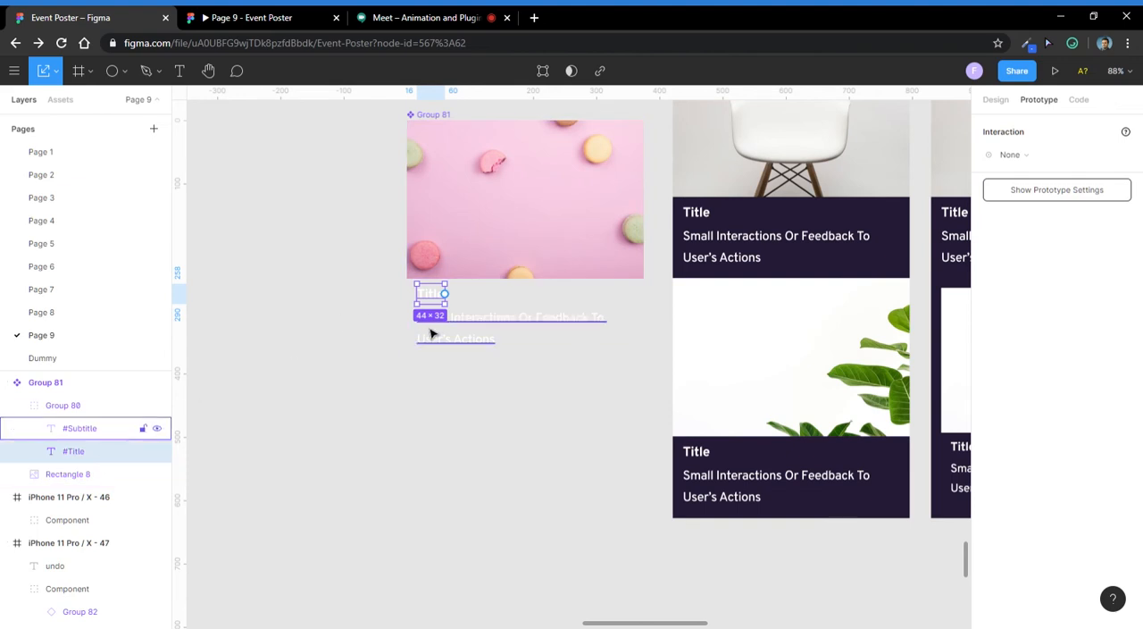
click(401, 434)
click(446, 334)
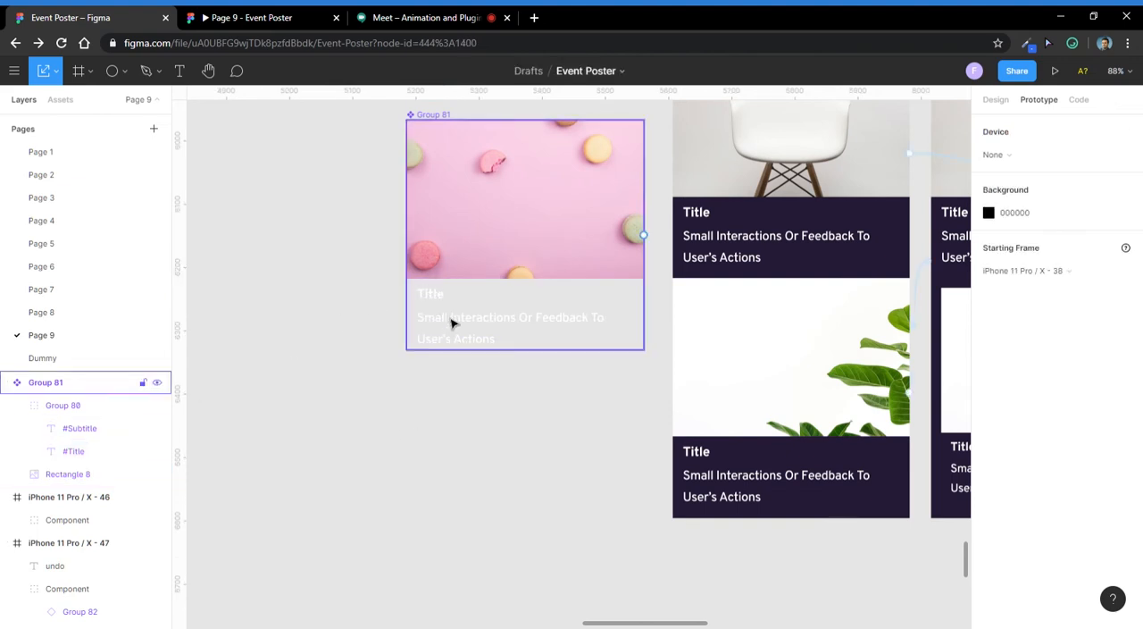
- Inspect the text layer names of the card instances in iPhone 11 Pro / X - 43 and compare them with the main component
click(814, 240)
drag(813, 239, 685, 275)
double_click(643, 234)
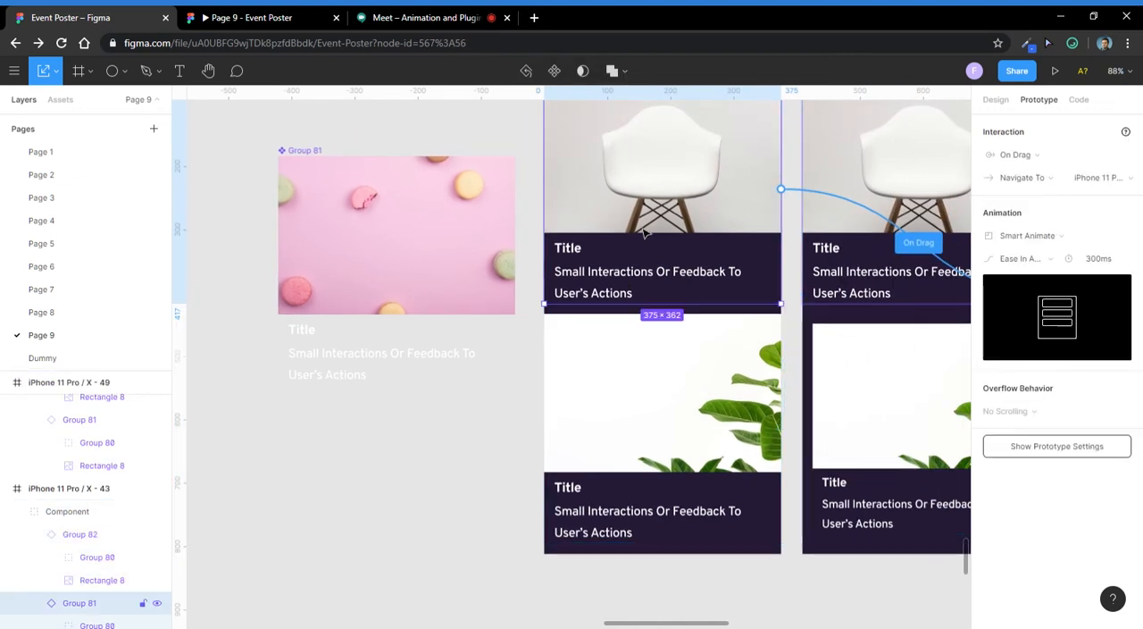
scroll(56, 536, down, 3)
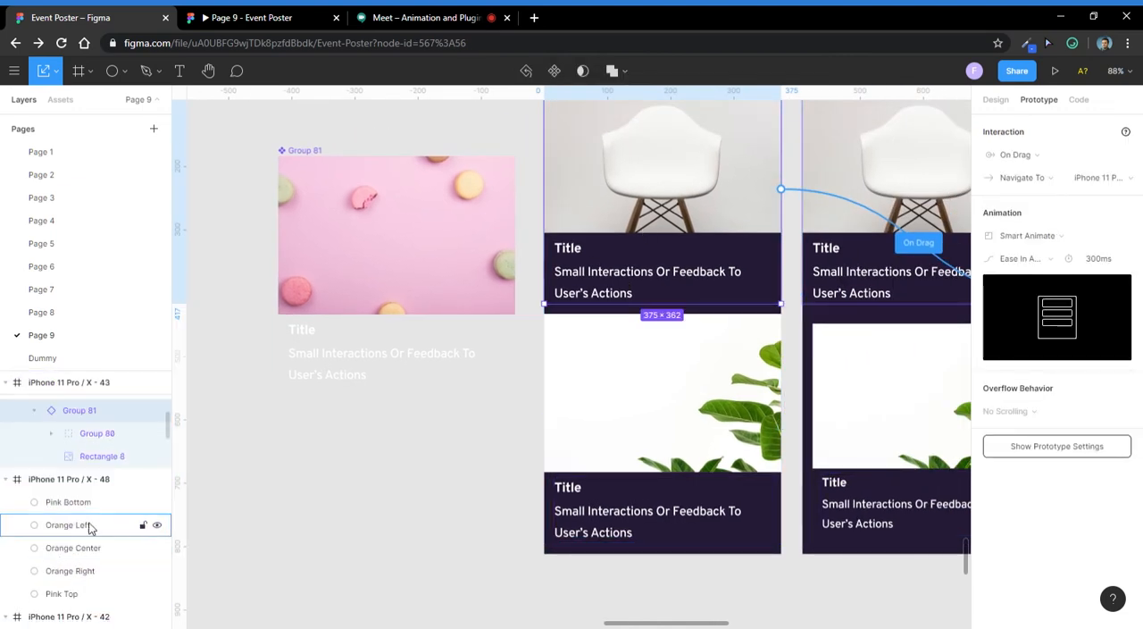
scroll(92, 441, up, 2)
click(107, 462)
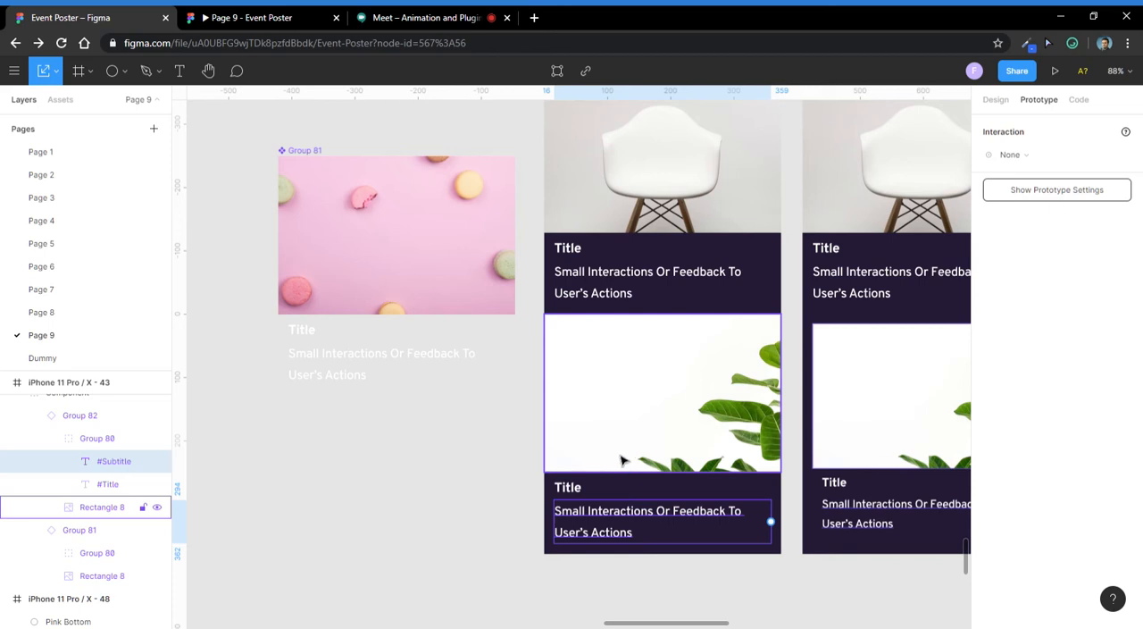
click(301, 374)
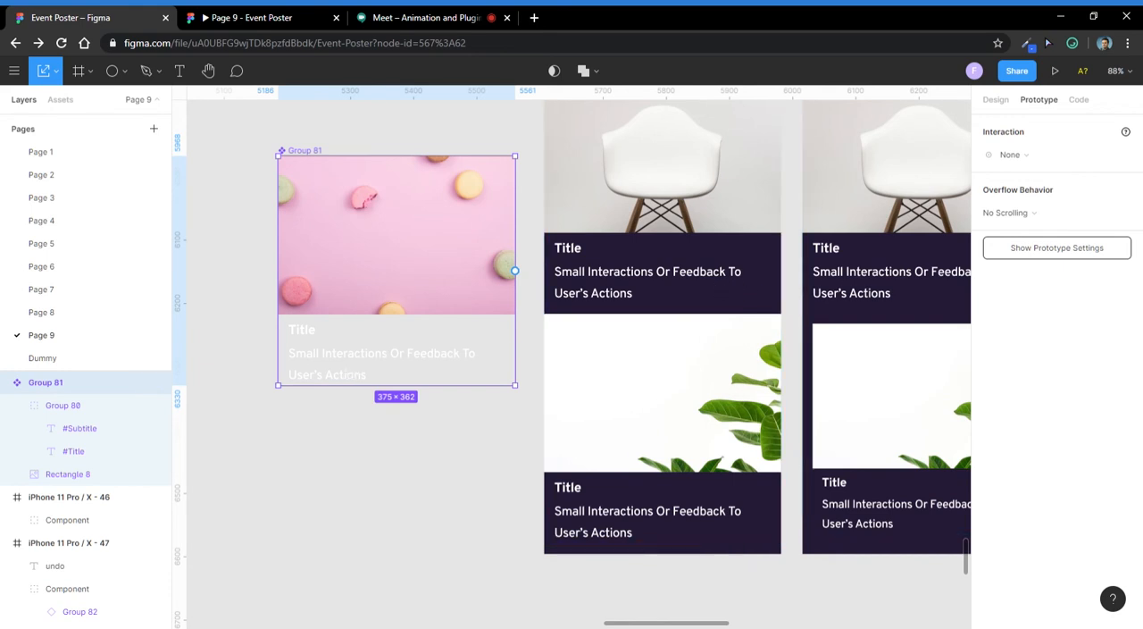
- Check the Google Meet call briefly, return to the Event Poster file and clear the selection
click(451, 15)
click(72, 17)
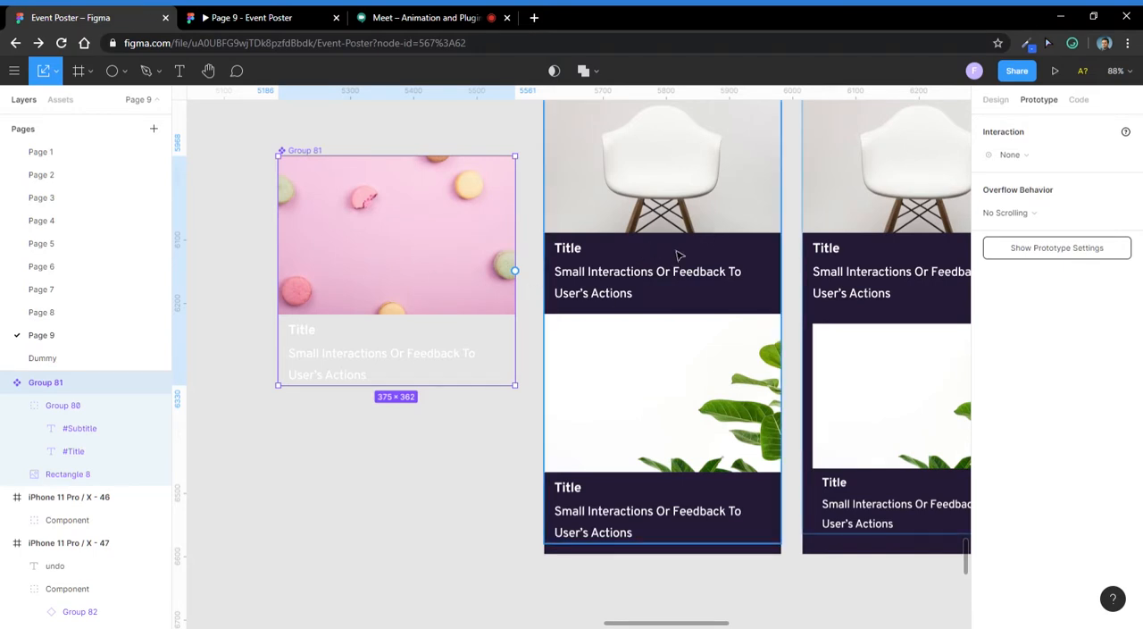
click(802, 332)
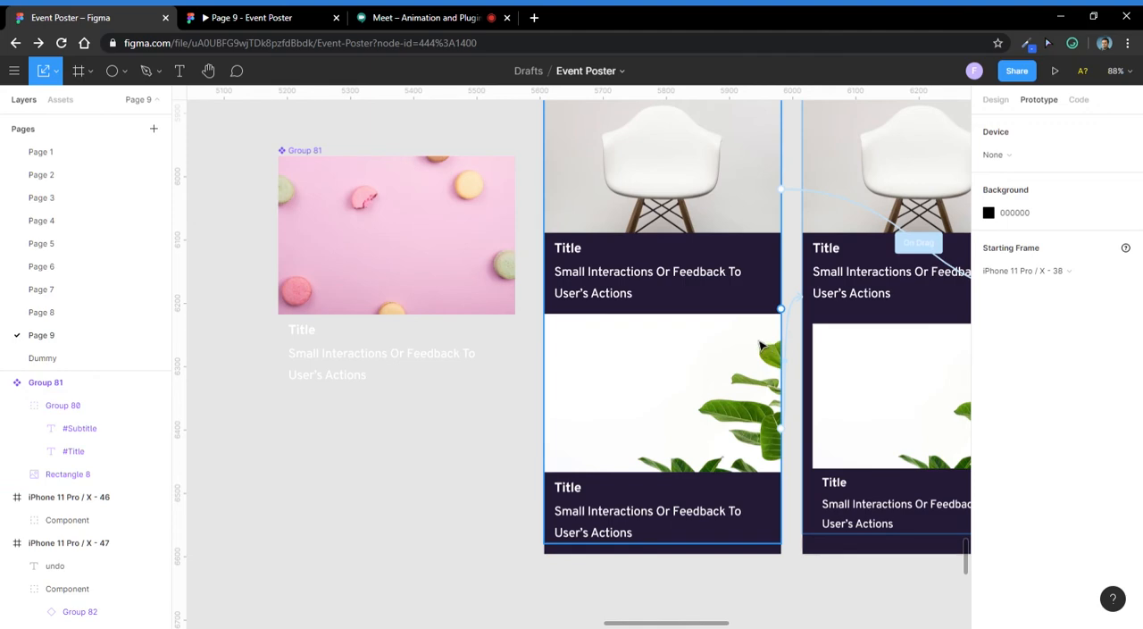
- Open the Google Sheets home page in a new browser tab and create a blank spreadsheet
click(535, 17)
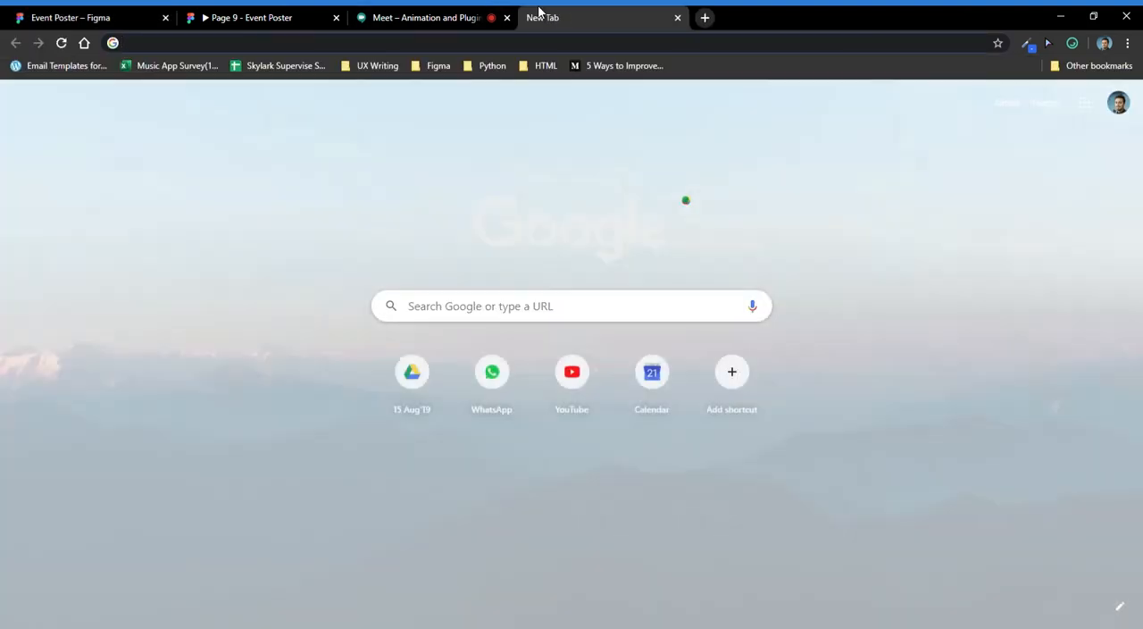
text(sheet)
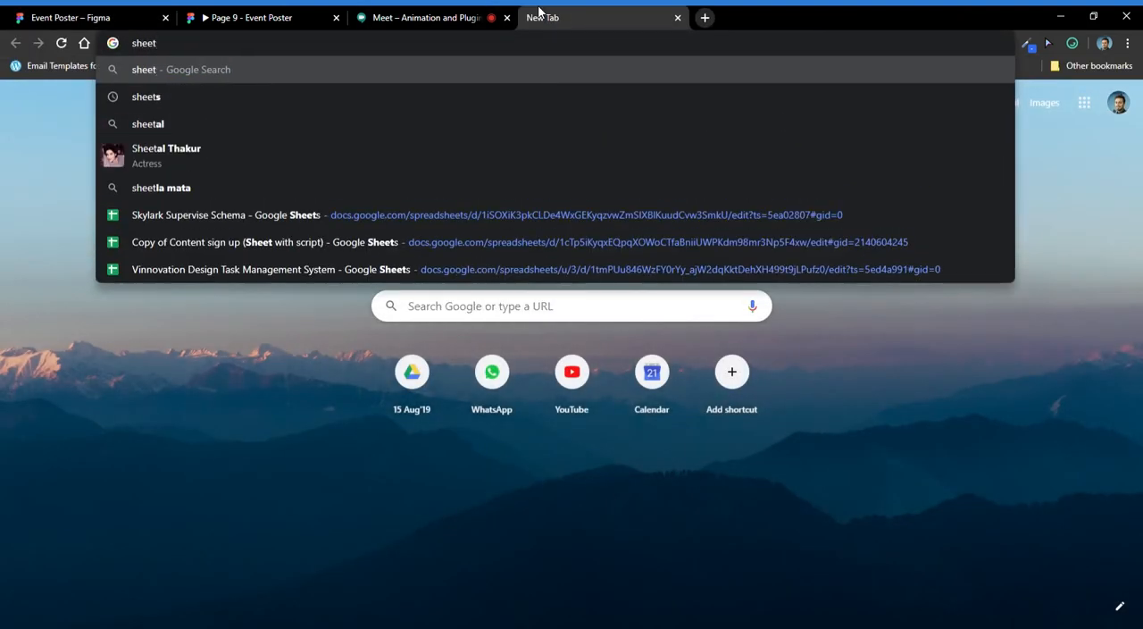
key(Up)
key(Up)
key(Up)
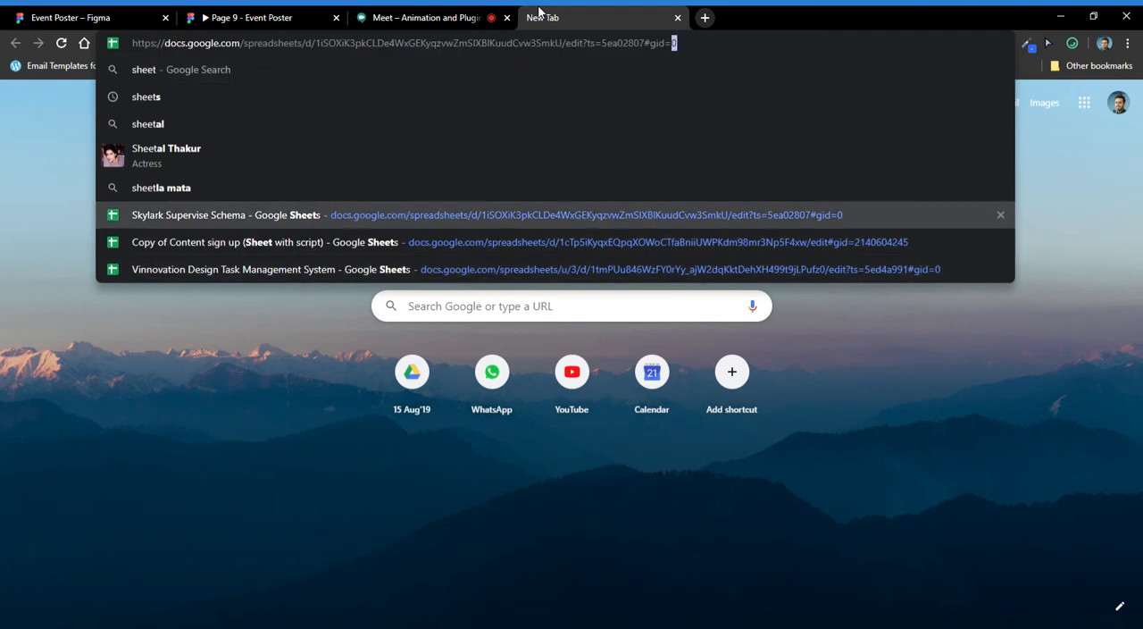
key(ctrl+shift+Left)
key(ctrl+shift+Left)
key(ctrl+shift+Left)
key(ctrl+shift+Left)
key(ctrl+shift+Left)
key(ctrl+shift+Left)
key(ctrl+shift+Left)
key(ctrl+shift+Left)
key(ctrl+shift+Left)
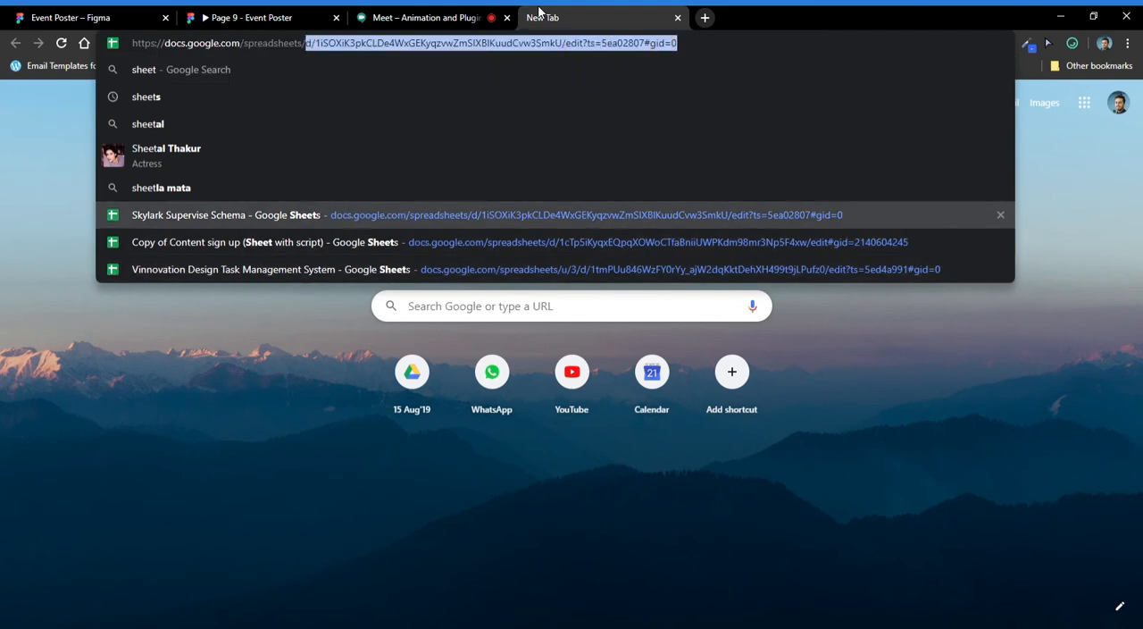
key(BackSpace)
key(Return)
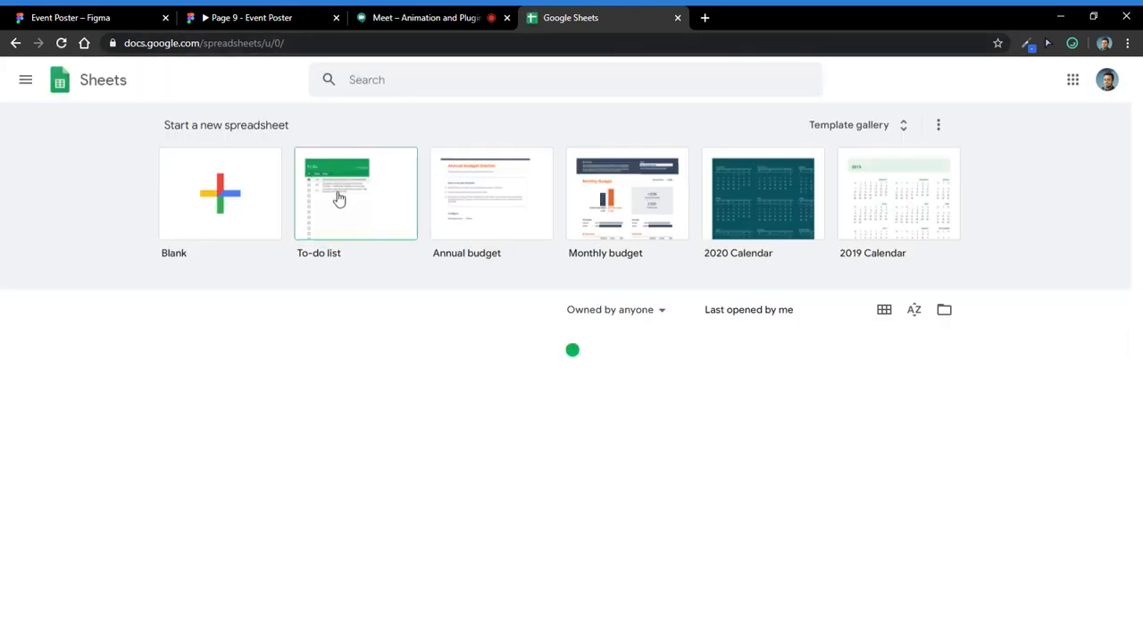
click(256, 205)
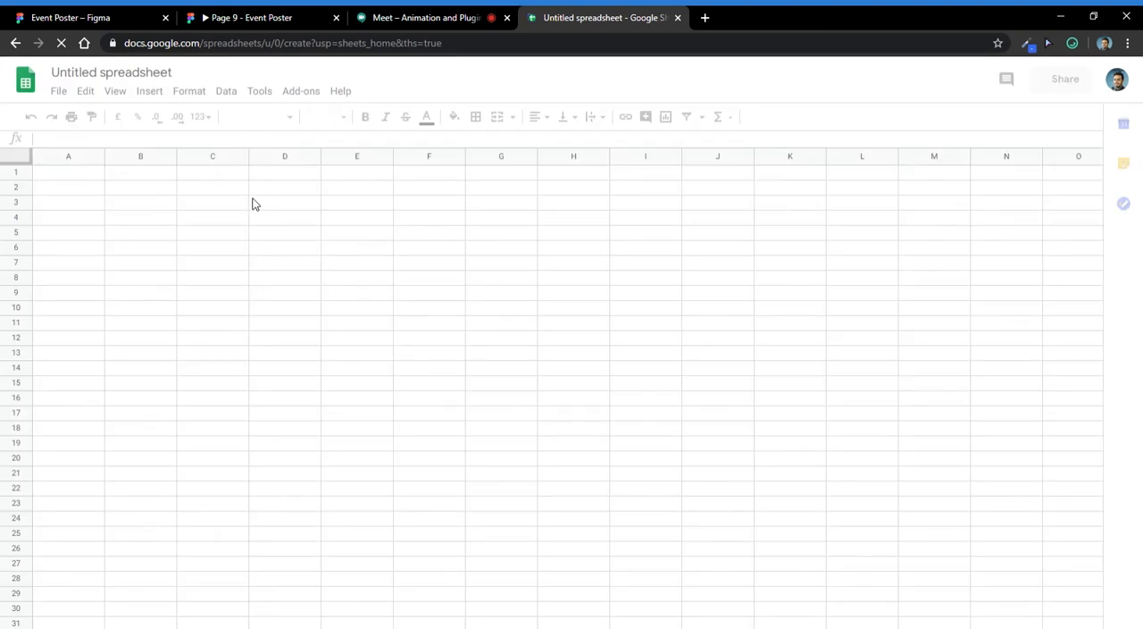
- Enter the column headers Title in A1 and Subtitle in B1
text(Tyl)
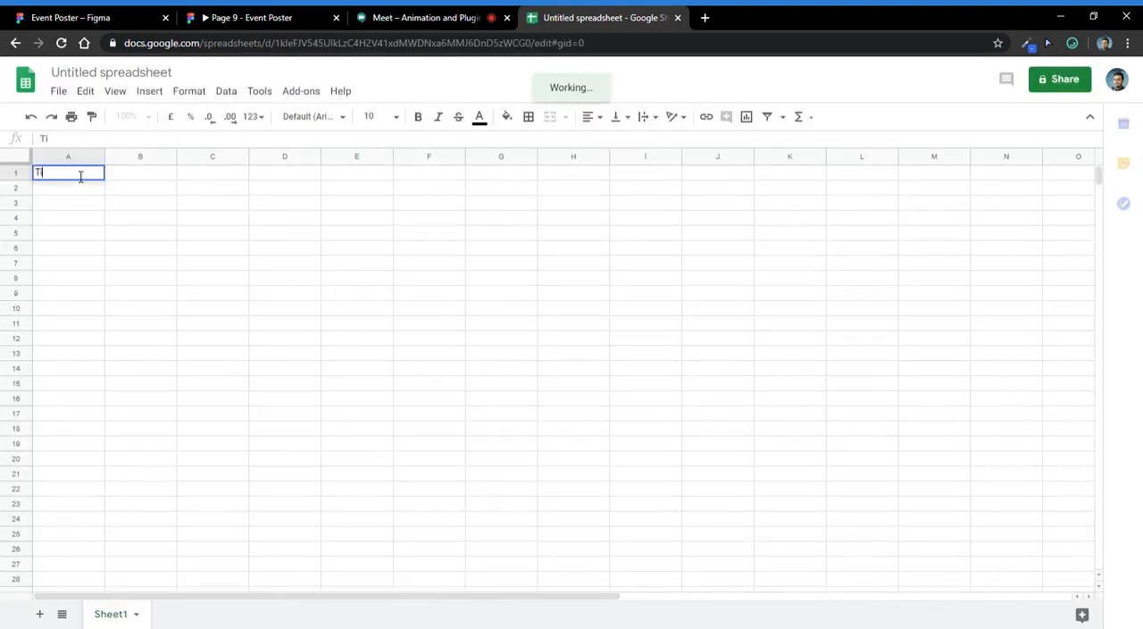
key(BackSpace)
key(BackSpace)
text(tle)
key(Tab)
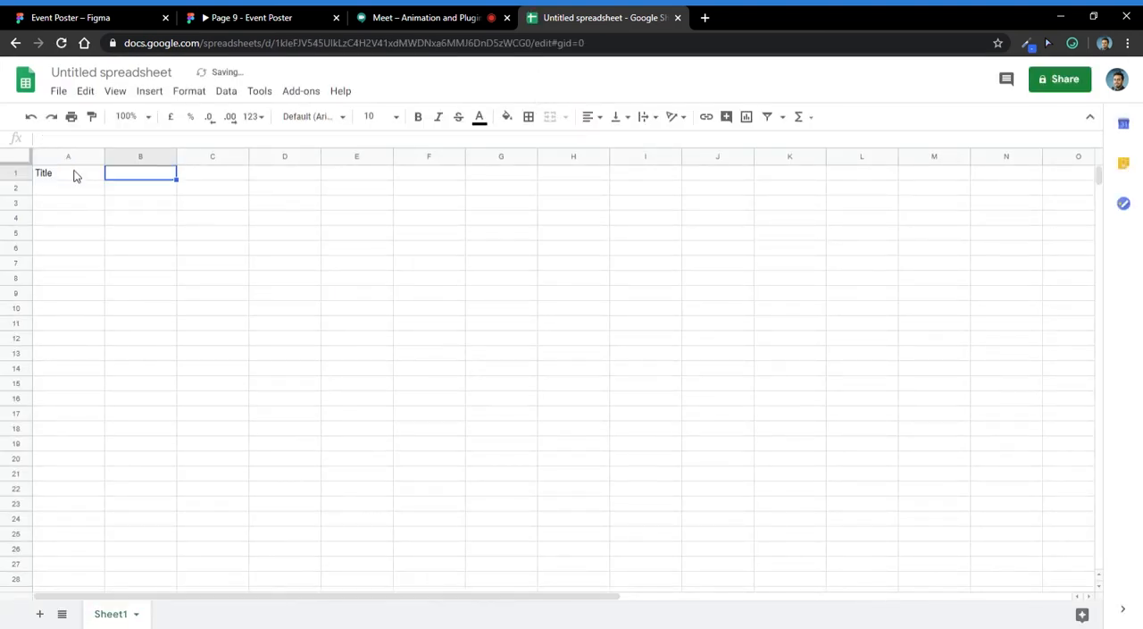
text(Subtitle)
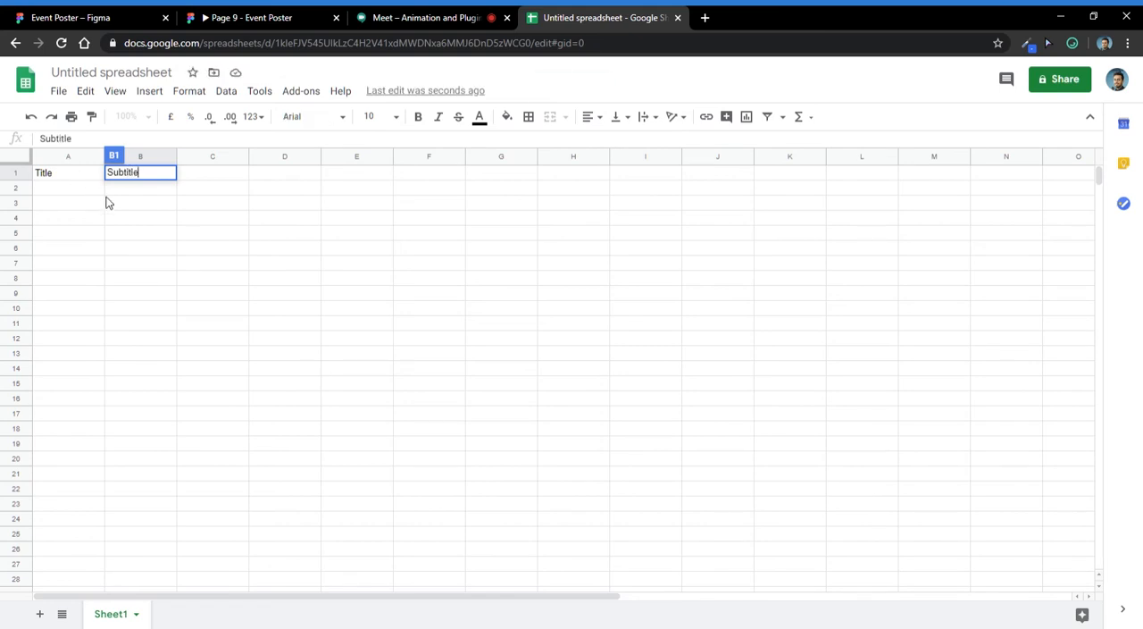
- Check the card text in the Event Poster file, then return to the spreadsheet
click(59, 191)
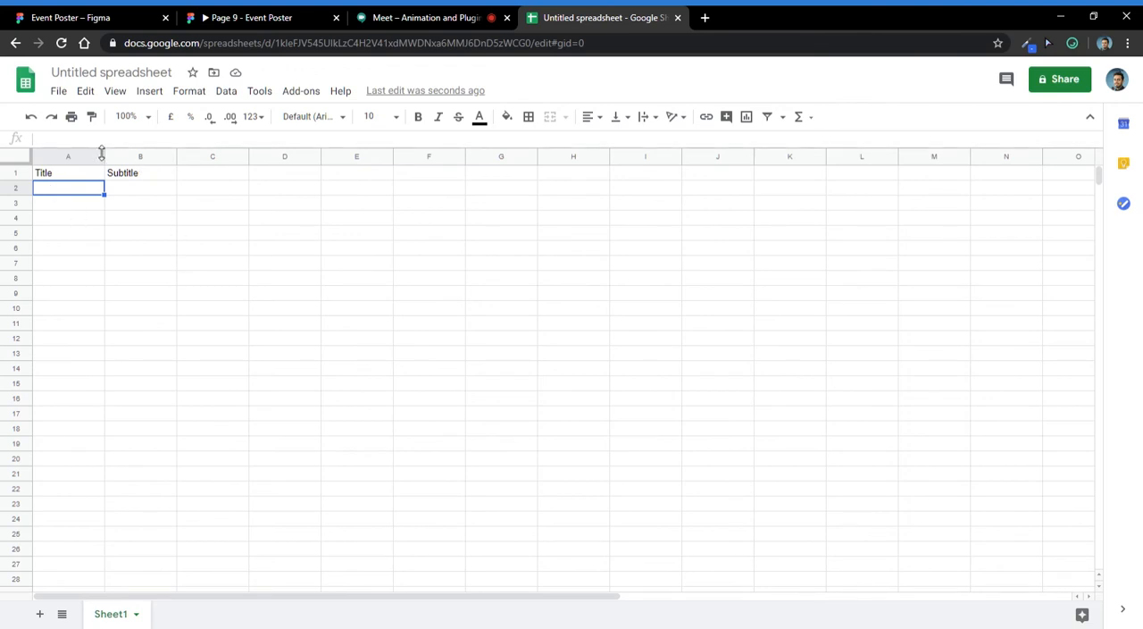
click(80, 17)
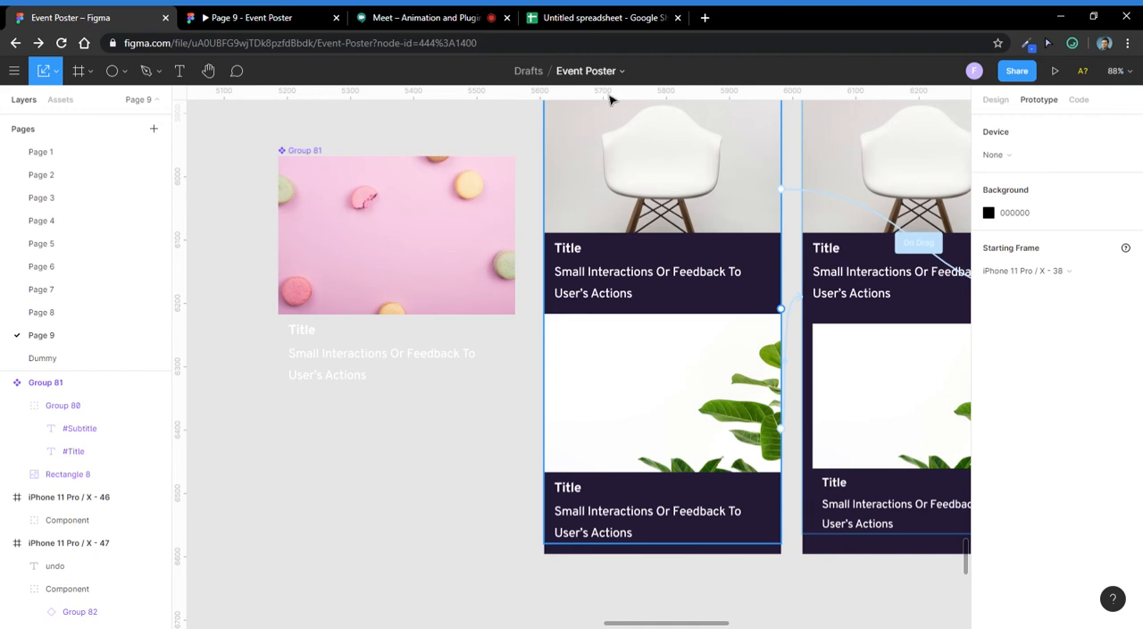
click(441, 16)
click(592, 16)
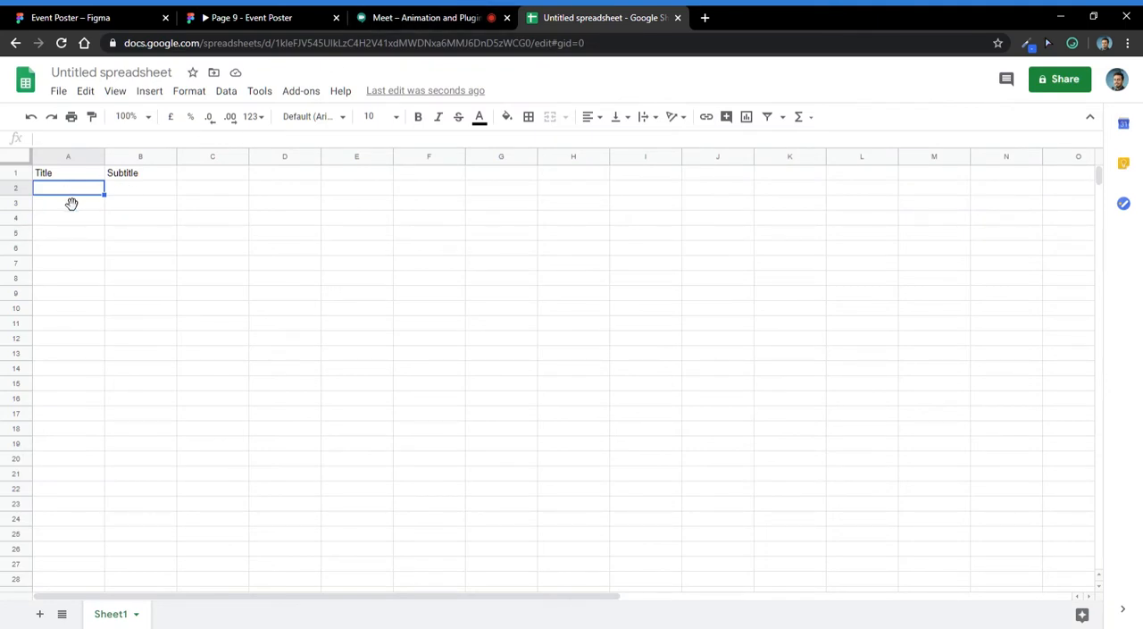
- Enter the titles Hello World in A2 and World Hello in A3
text(Hello Wore)
key(BackSpace)
text(ld)
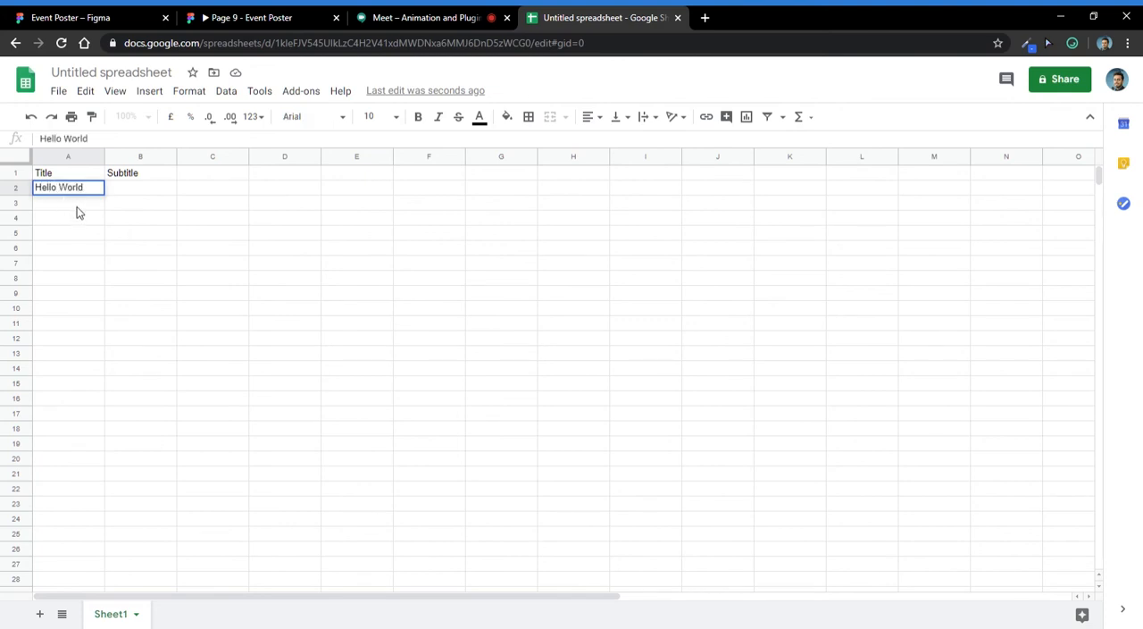
key(Return)
text(World)
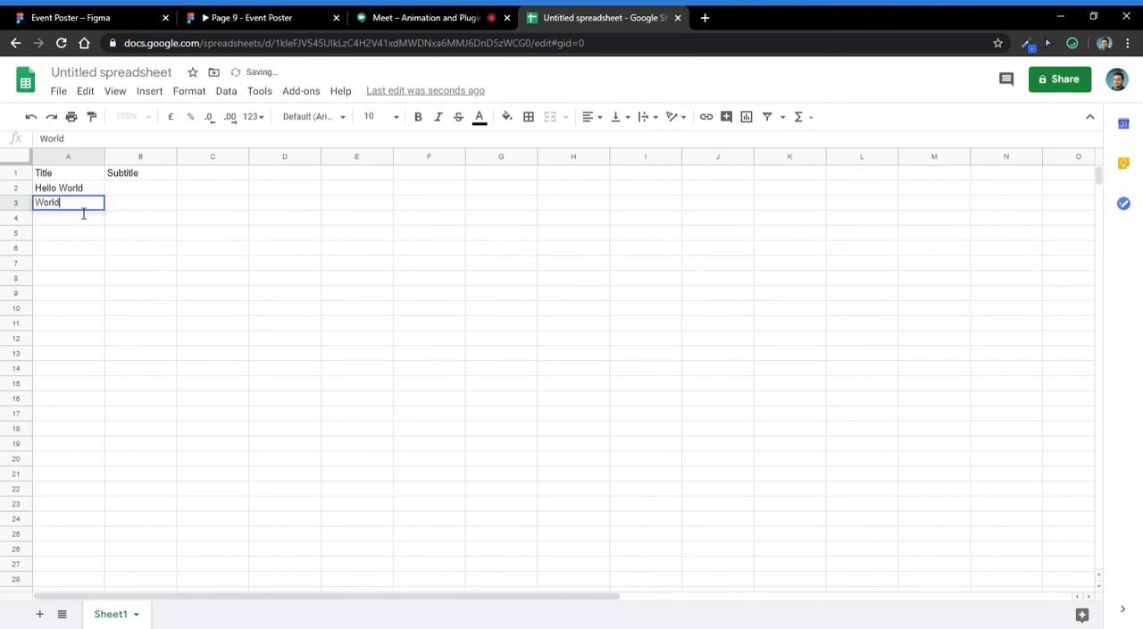
text( Hello)
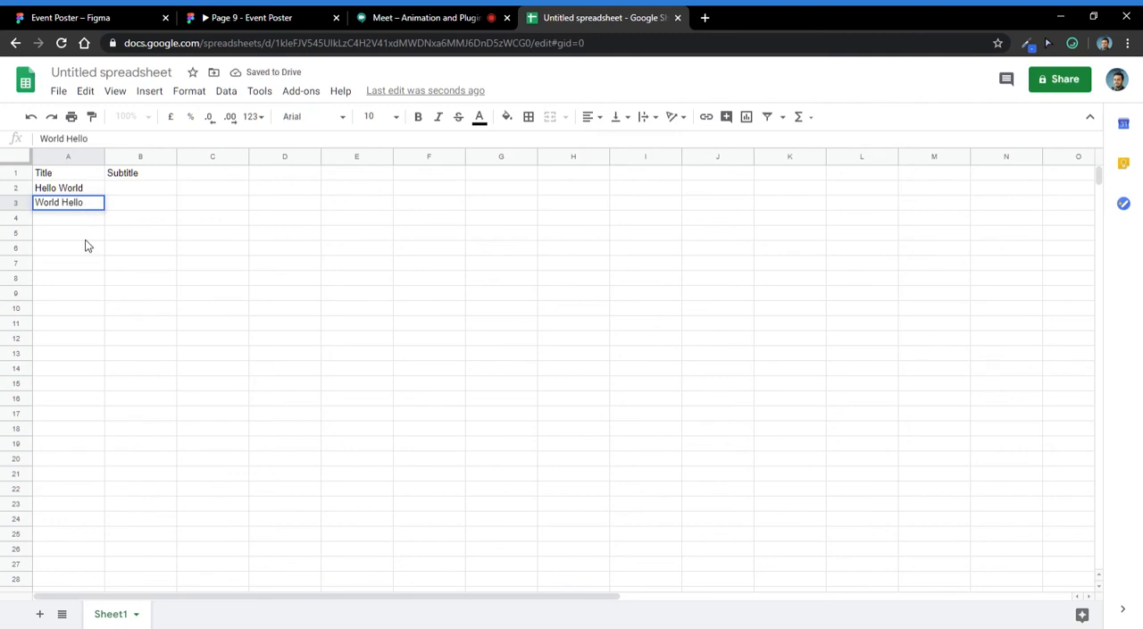
- Enter the subtitle "This is the subtitle for the first card" in B2
click(116, 187)
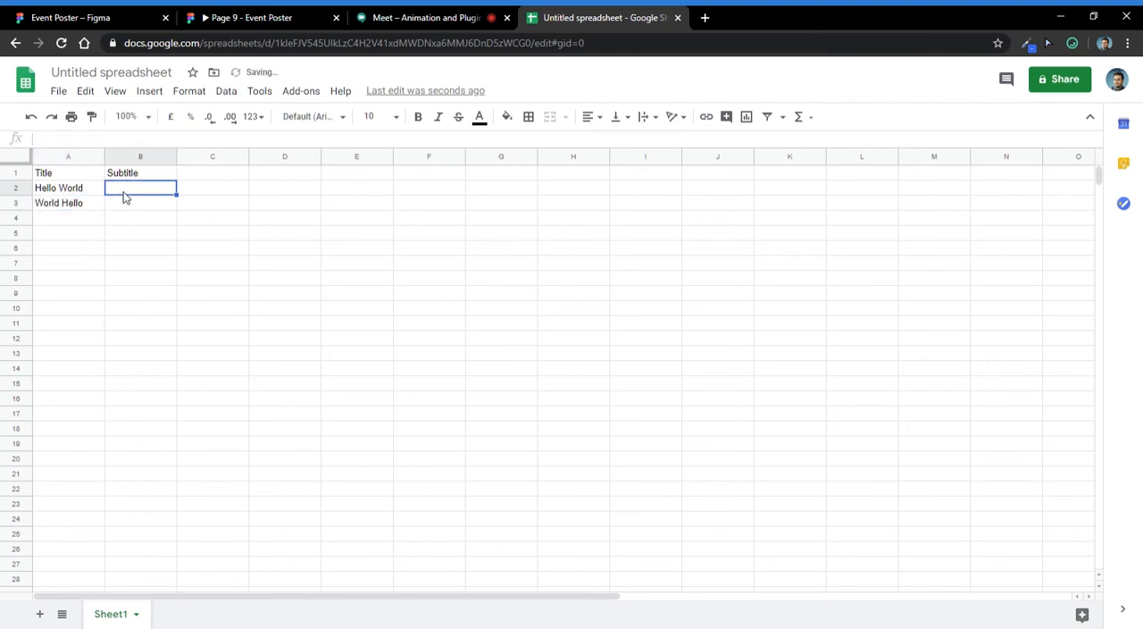
double_click(119, 190)
text(This is the s)
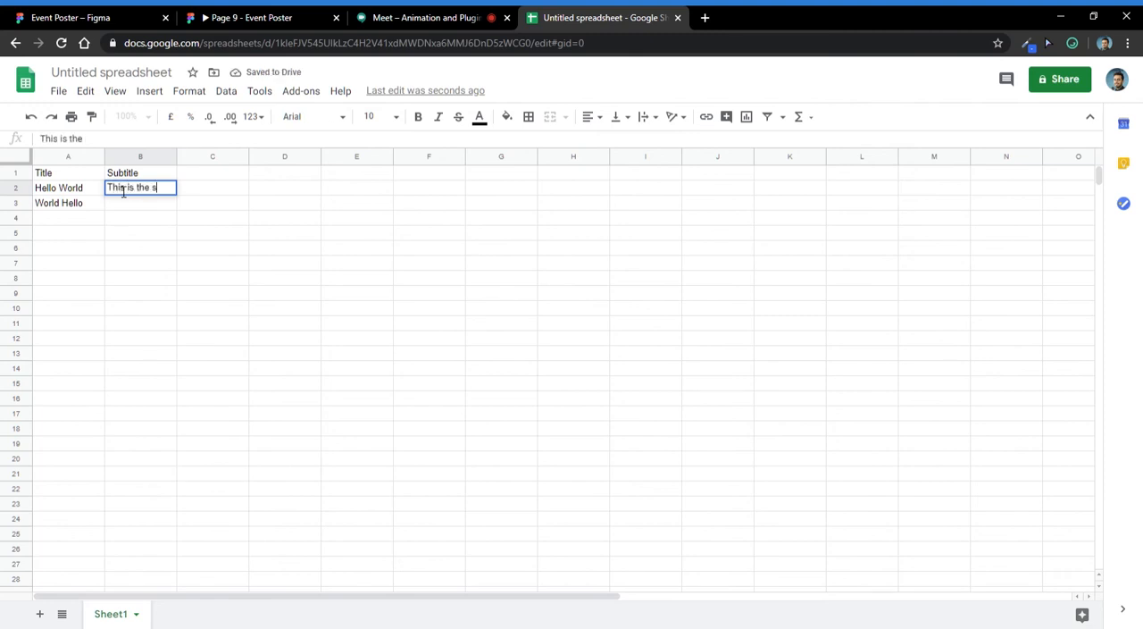
text(uy)
text(n)
text(title for the firs)
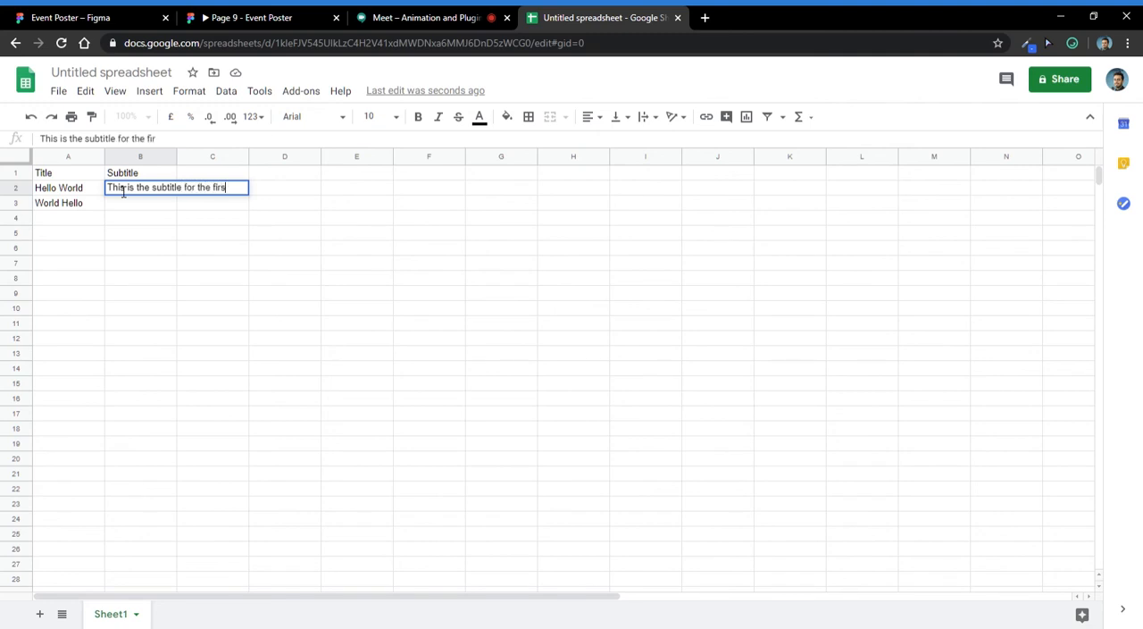
text(ard)
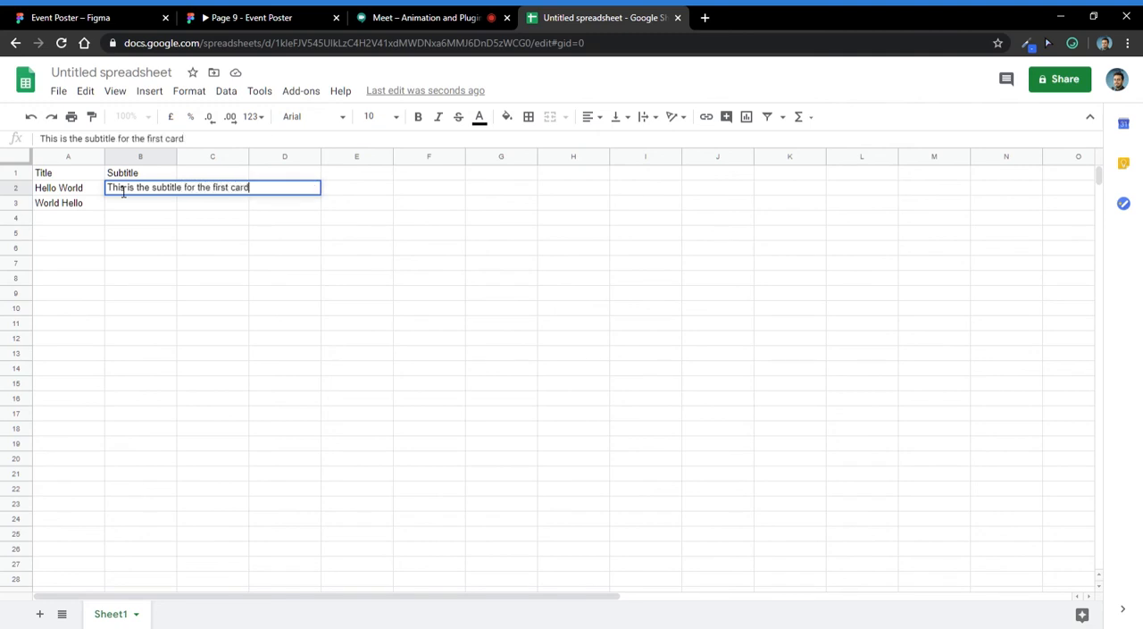
- Copy the first card's subtitle from B2 into B3
click(217, 201)
click(206, 192)
key(ctrl+c)
click(141, 207)
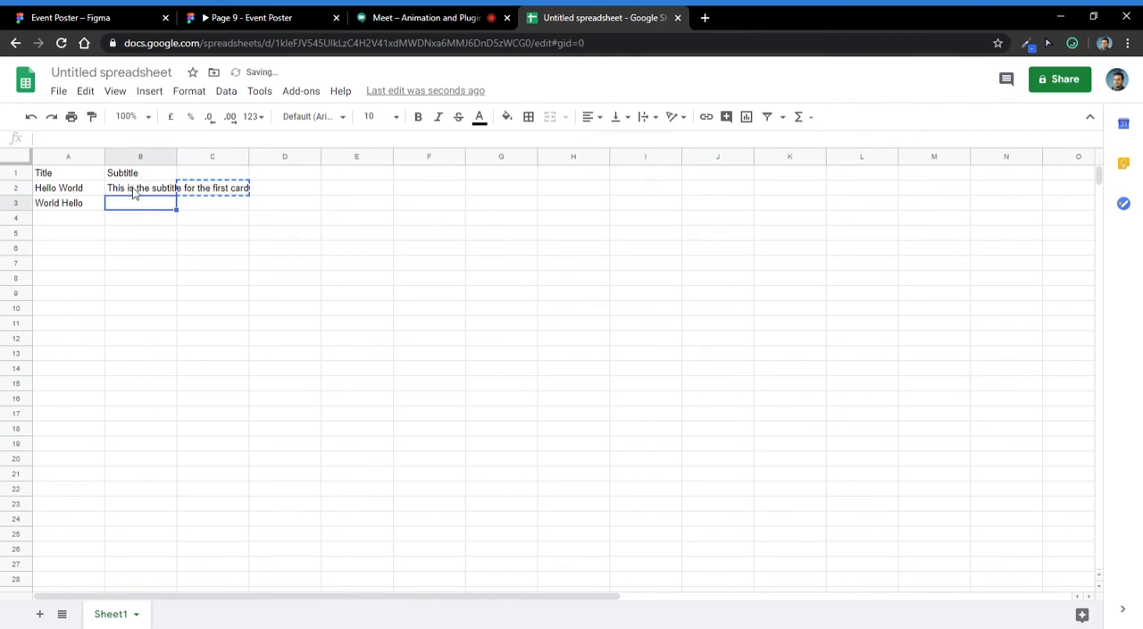
click(134, 193)
key(ctrl+c)
click(138, 204)
key(ctrl+v)
click(216, 205)
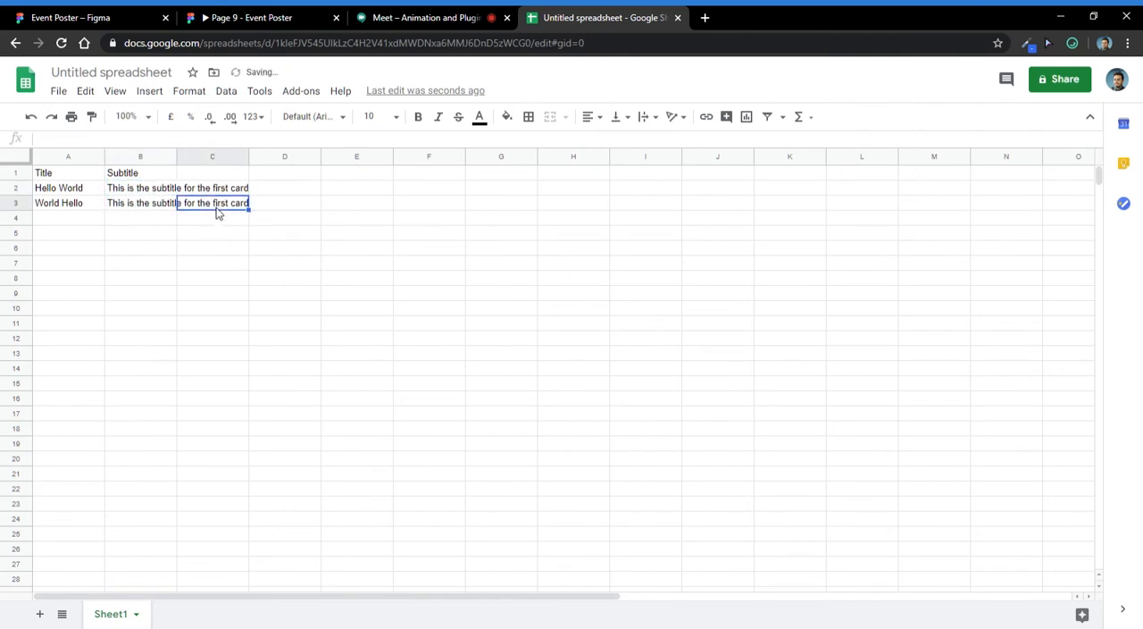
- Edit the subtitle in B3 to read "This is the subtitle for the second card"
double_click(140, 206)
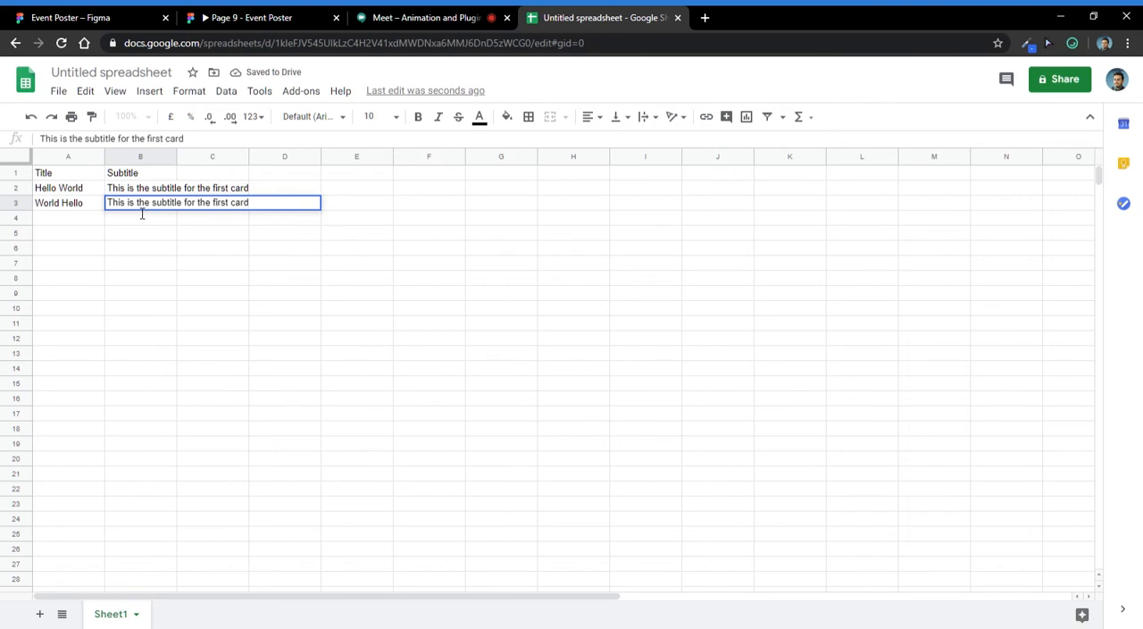
key(ctrl+Left)
key(ctrl+BackSpace)
text(second)
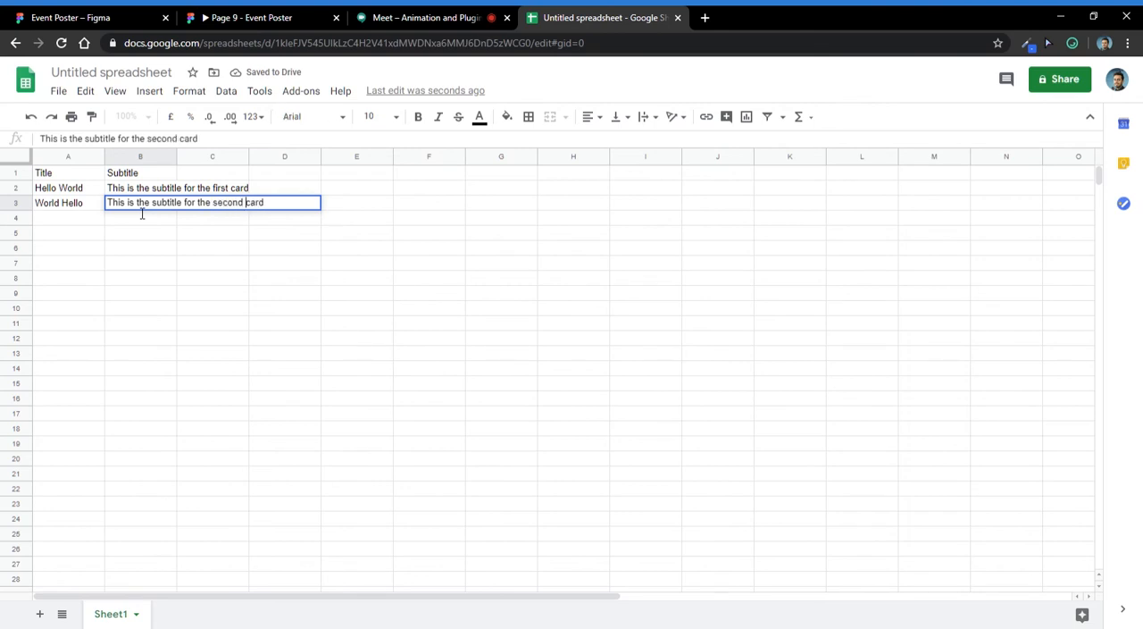
click(147, 297)
click(196, 205)
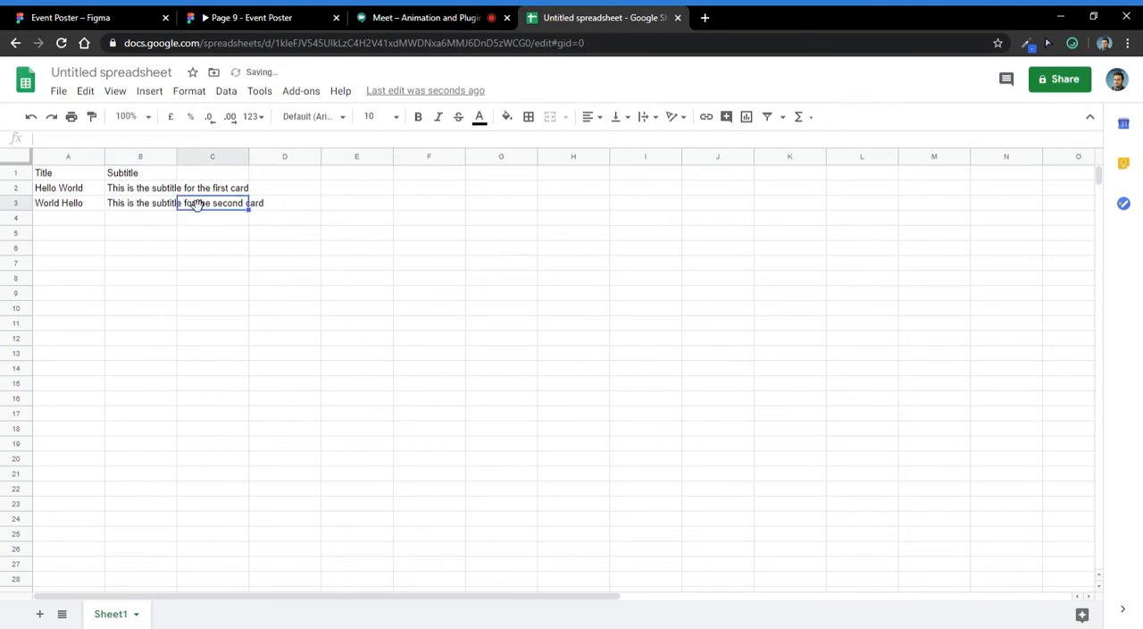
- Start sharing the spreadsheet and name it Component Data
click(1059, 79)
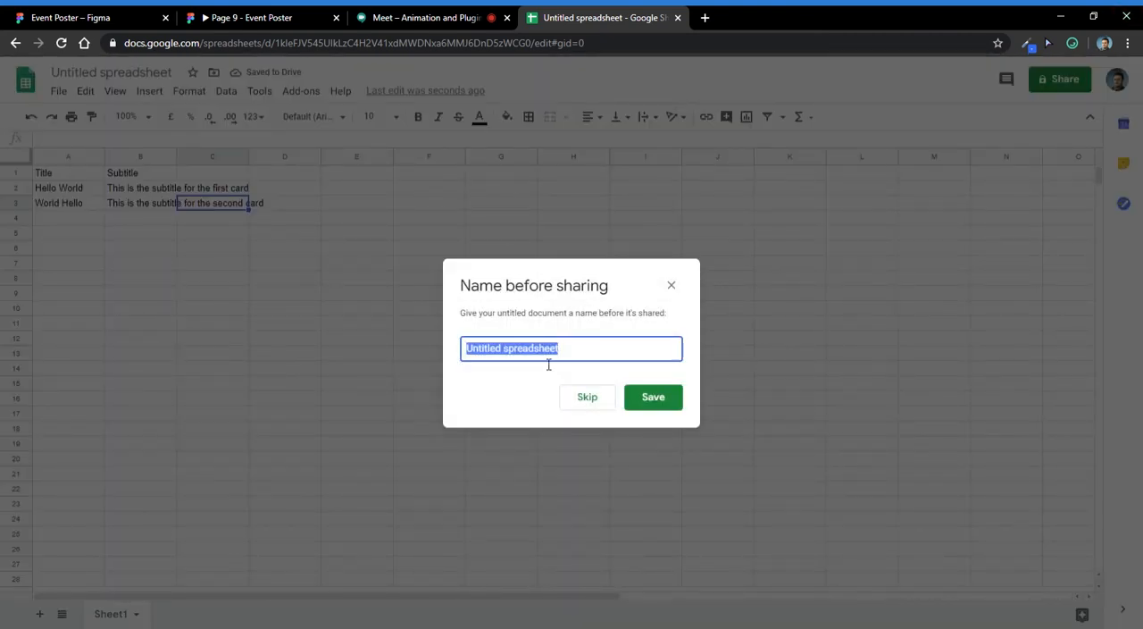
text(G)
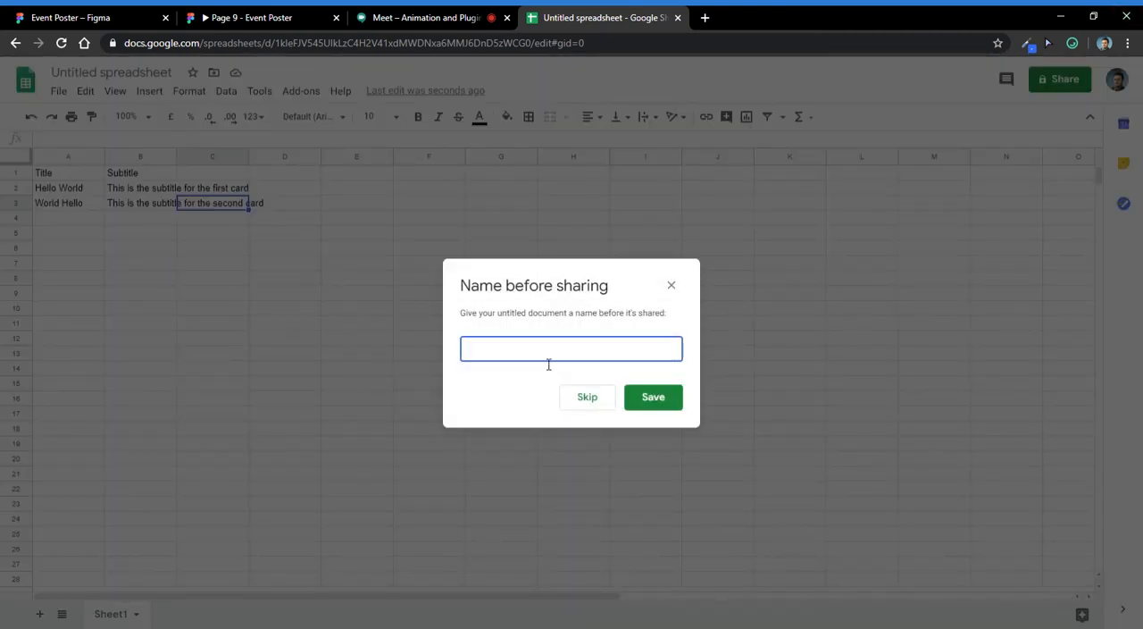
text(Component Dats)
key(BackSpace)
text(a)
key(Return)
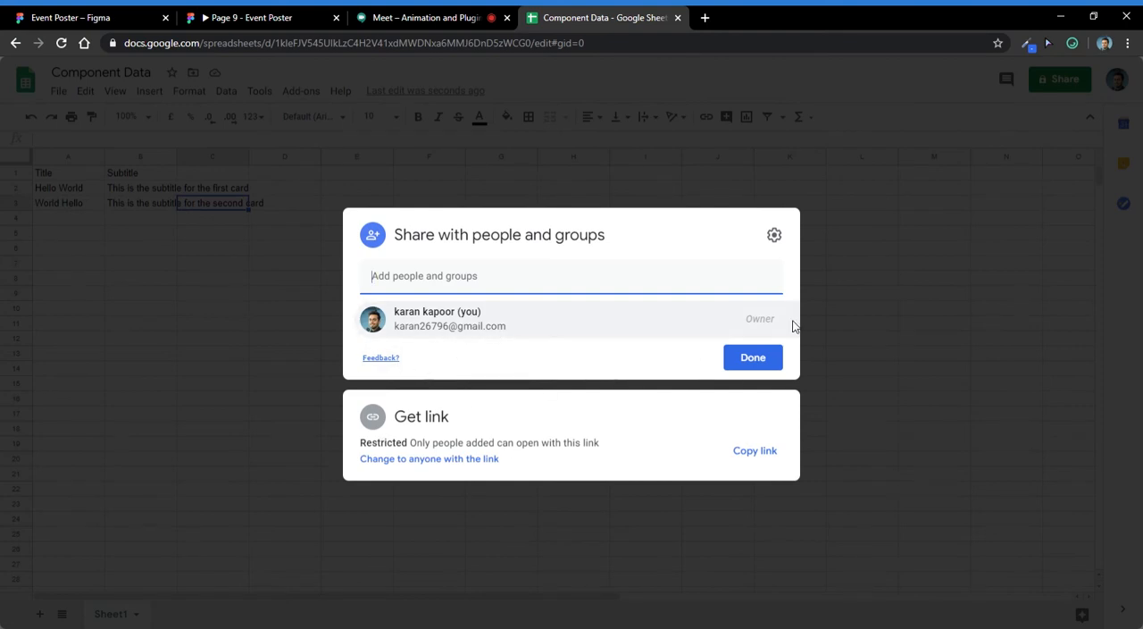
- Set the Component Data link access to anyone with the link as Viewer and copy the sharing link
click(775, 235)
click(397, 324)
click(384, 300)
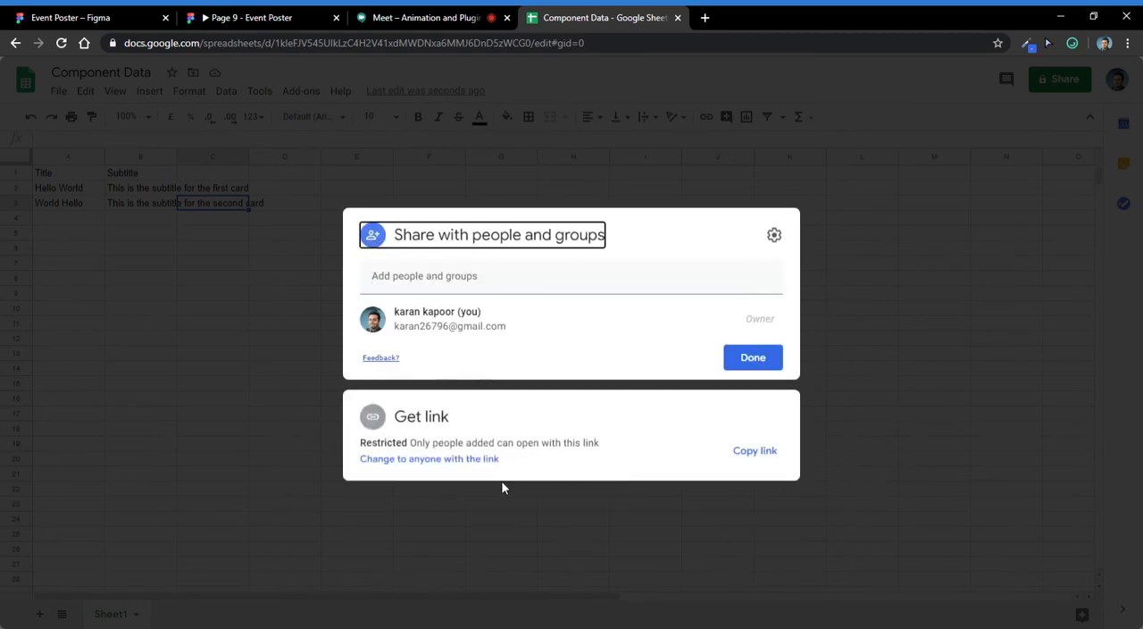
click(467, 459)
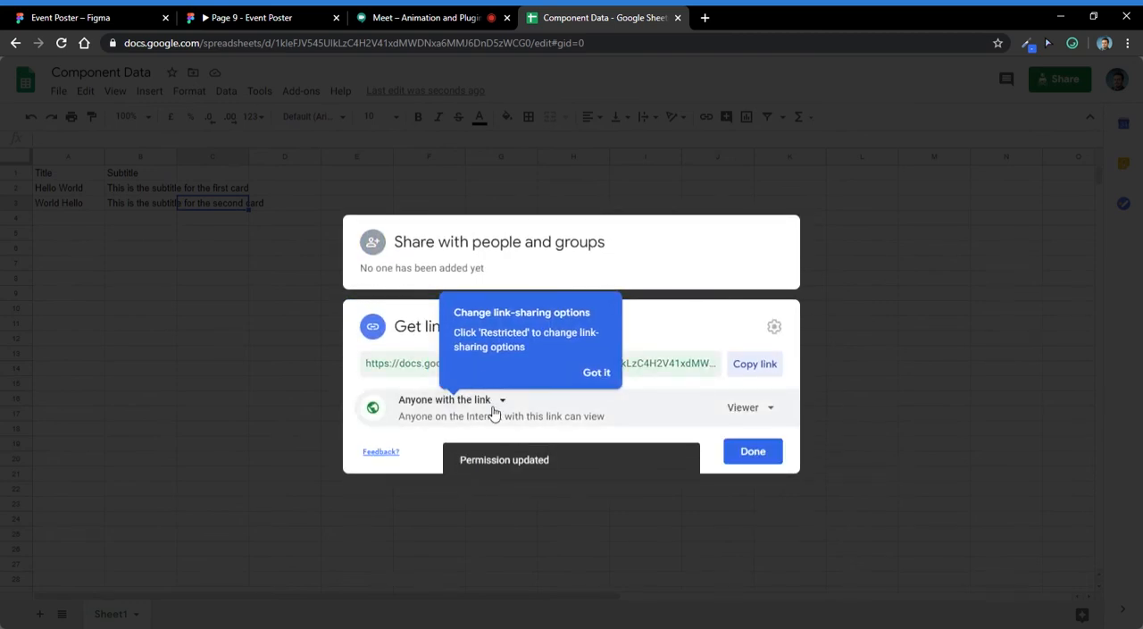
click(492, 401)
click(491, 402)
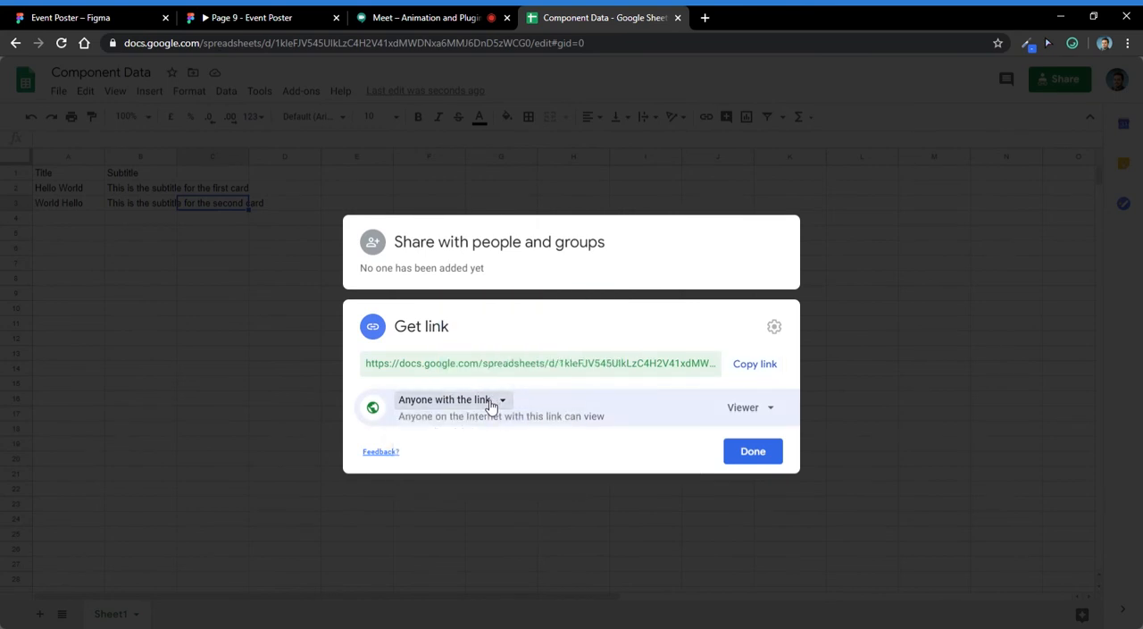
click(765, 375)
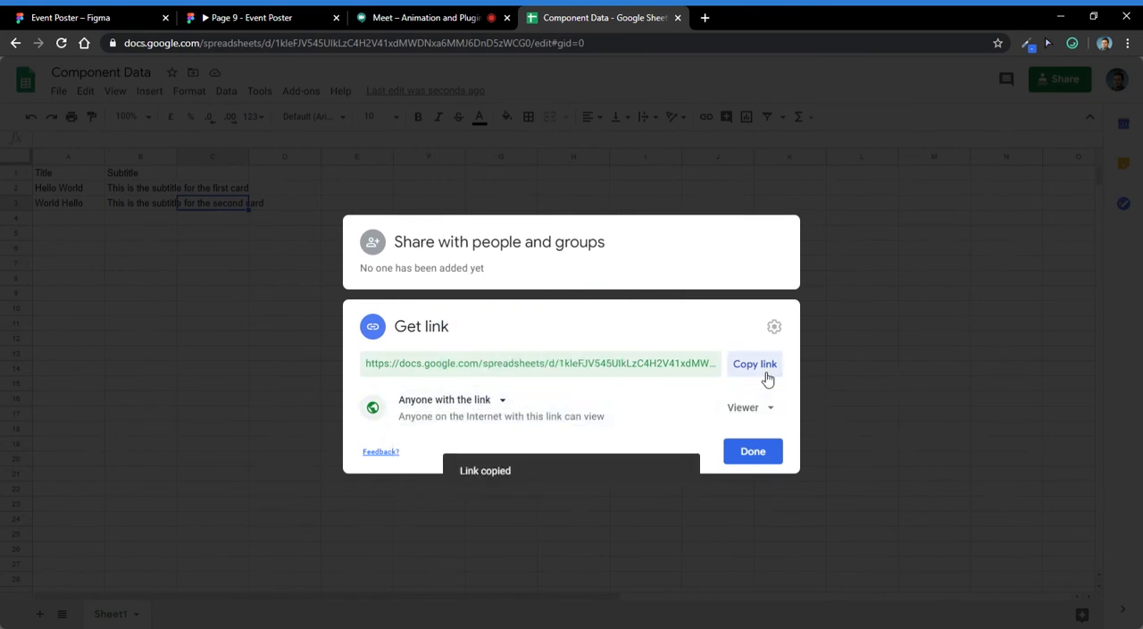
click(770, 451)
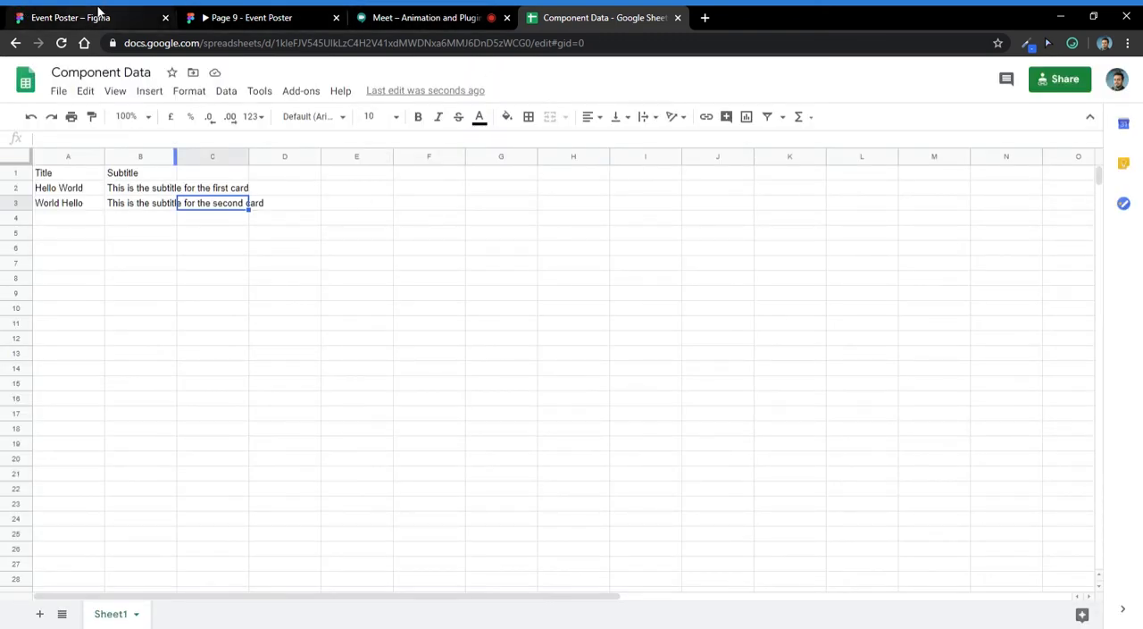
- Switch to the Event Poster file in Figma and run Google Sheets Sync on both card instances in iPhone 11 Pro / X - 43
click(98, 12)
scroll(429, 439, down, 2)
drag(428, 439, 339, 441)
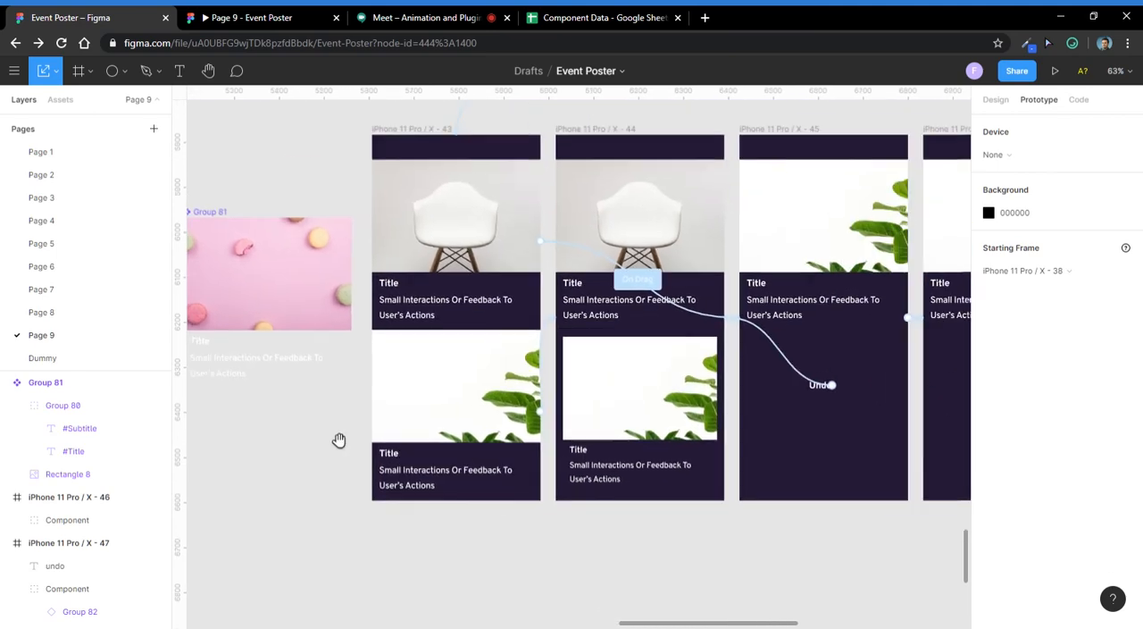
click(635, 278)
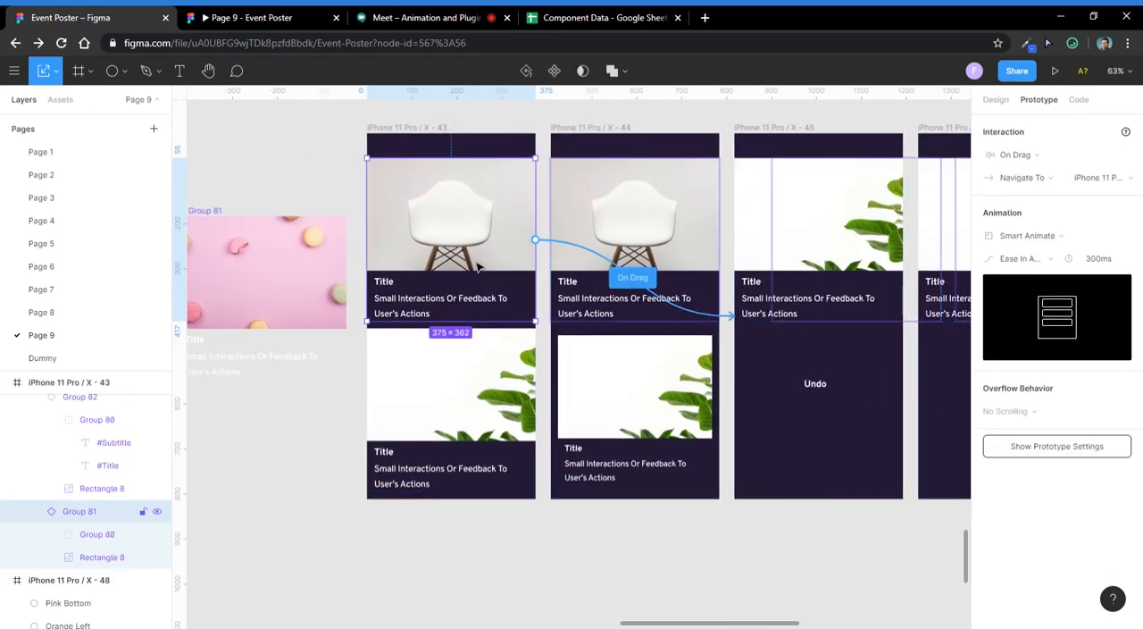
click(994, 97)
scroll(452, 357, up, 3)
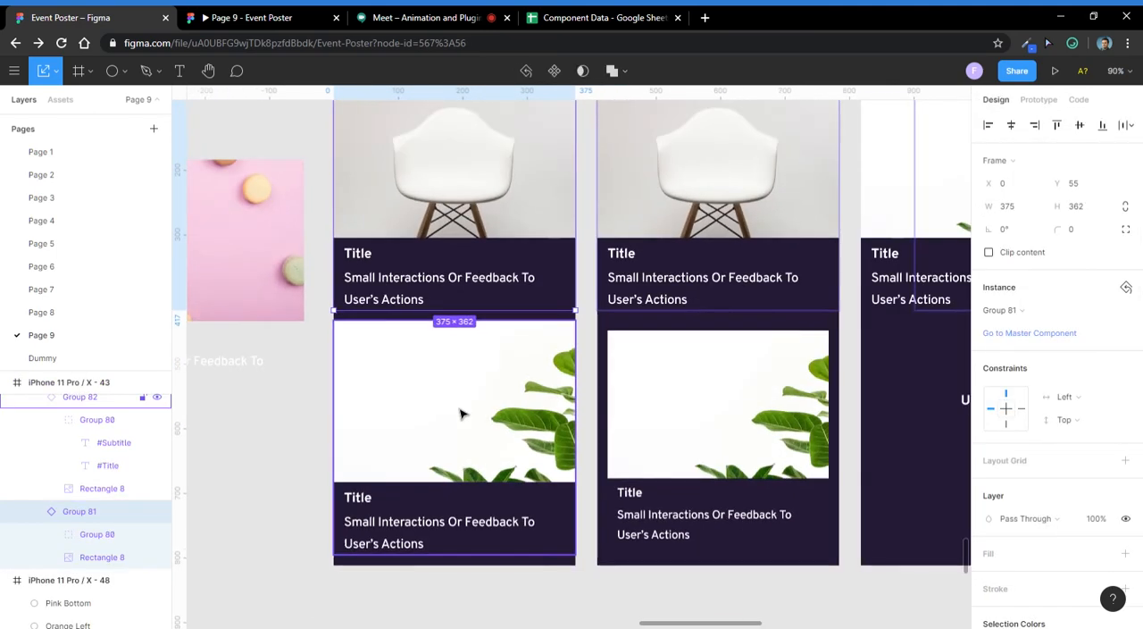
scroll(454, 402, down, 4)
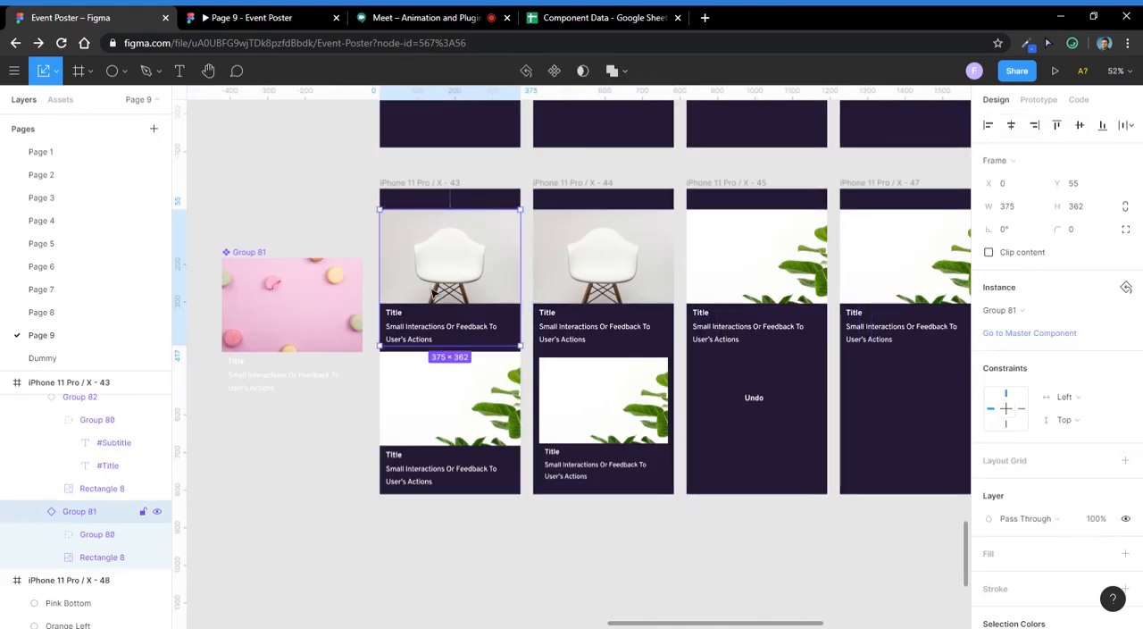
shift+click(447, 398)
right_click(451, 393)
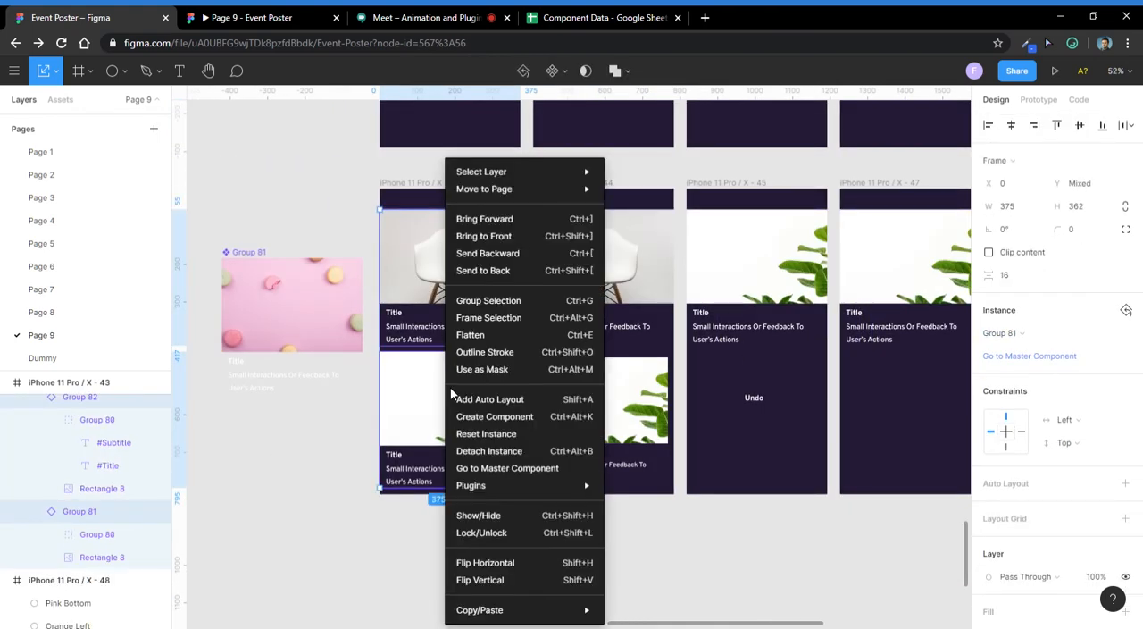
mouse_move(526, 485)
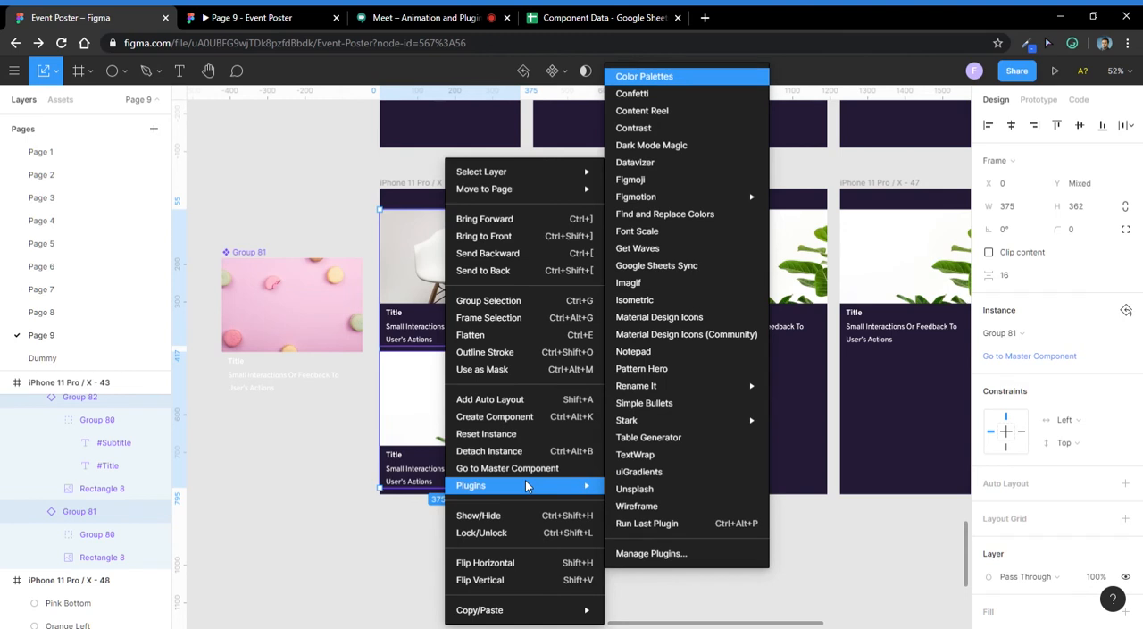
click(680, 269)
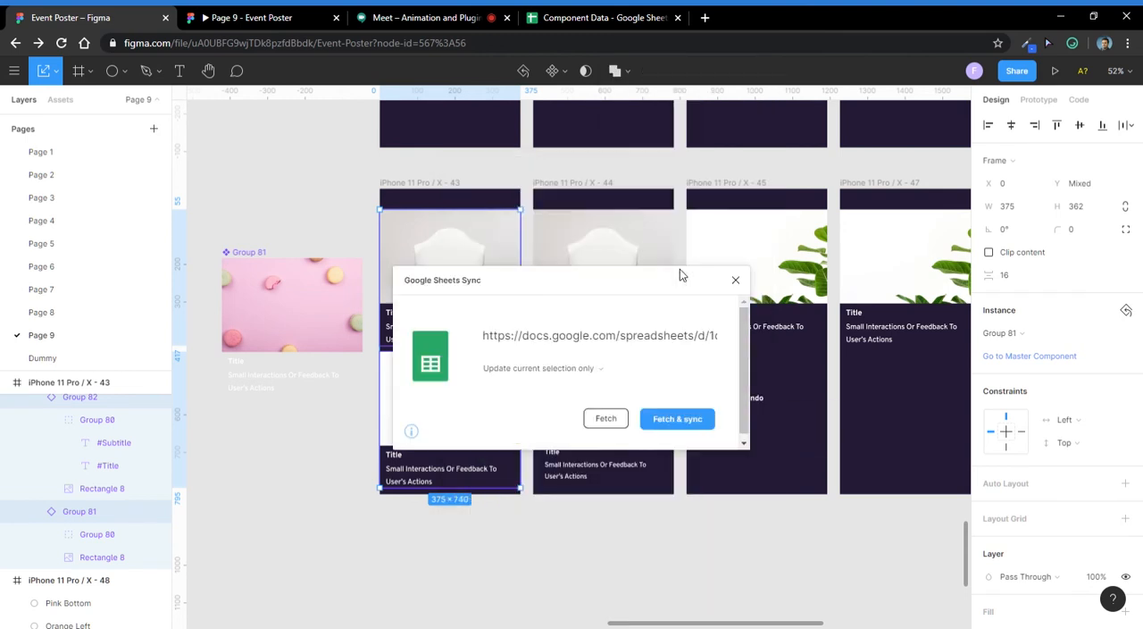
- Copy the Component Data sharing link again and fetch the sheet at the URL in Figma's Google Sheets Sync plugin
click(625, 18)
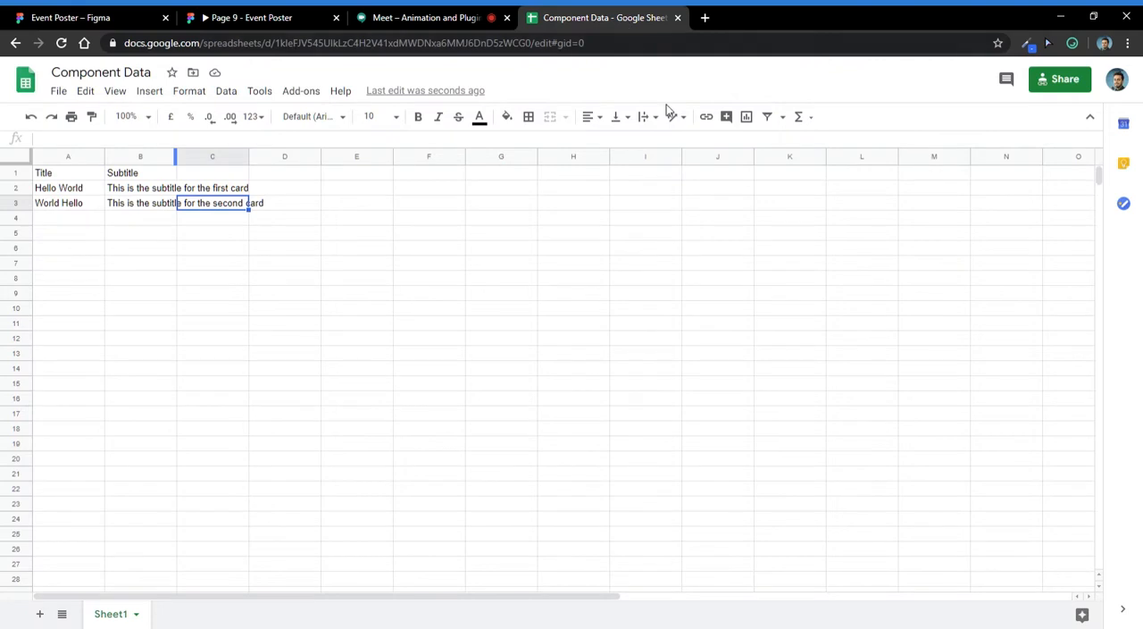
click(1041, 82)
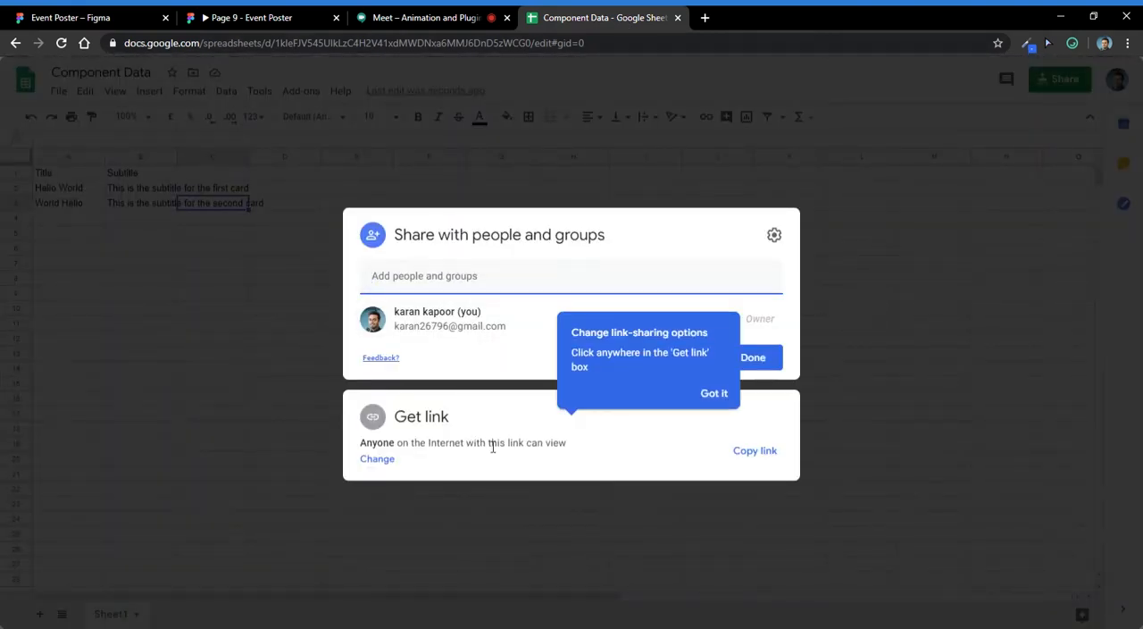
click(750, 455)
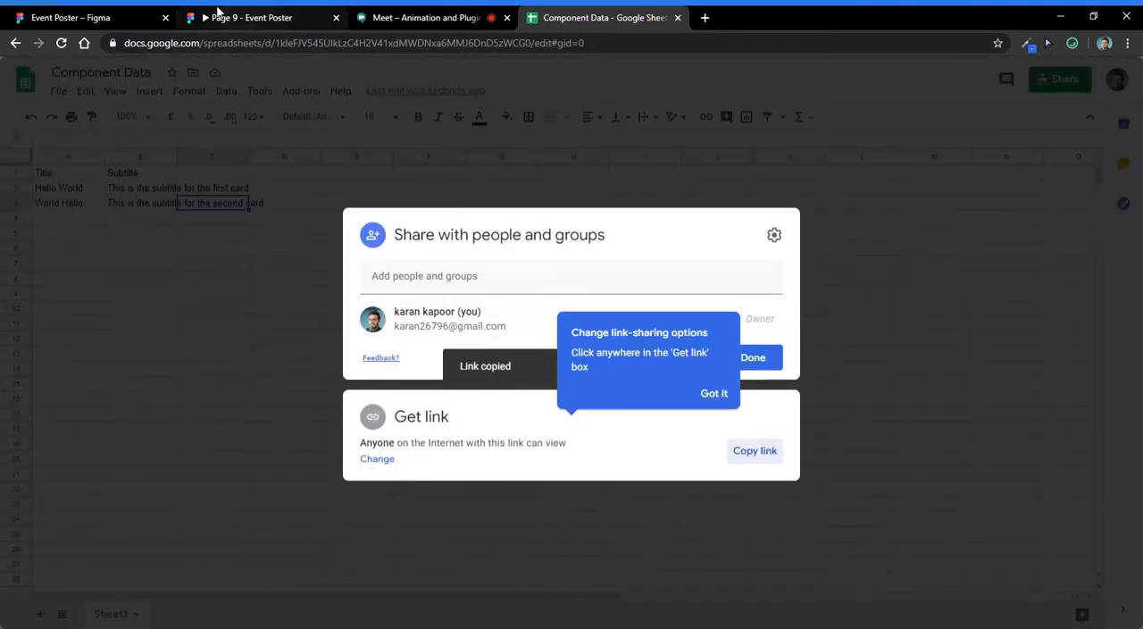
click(172, 27)
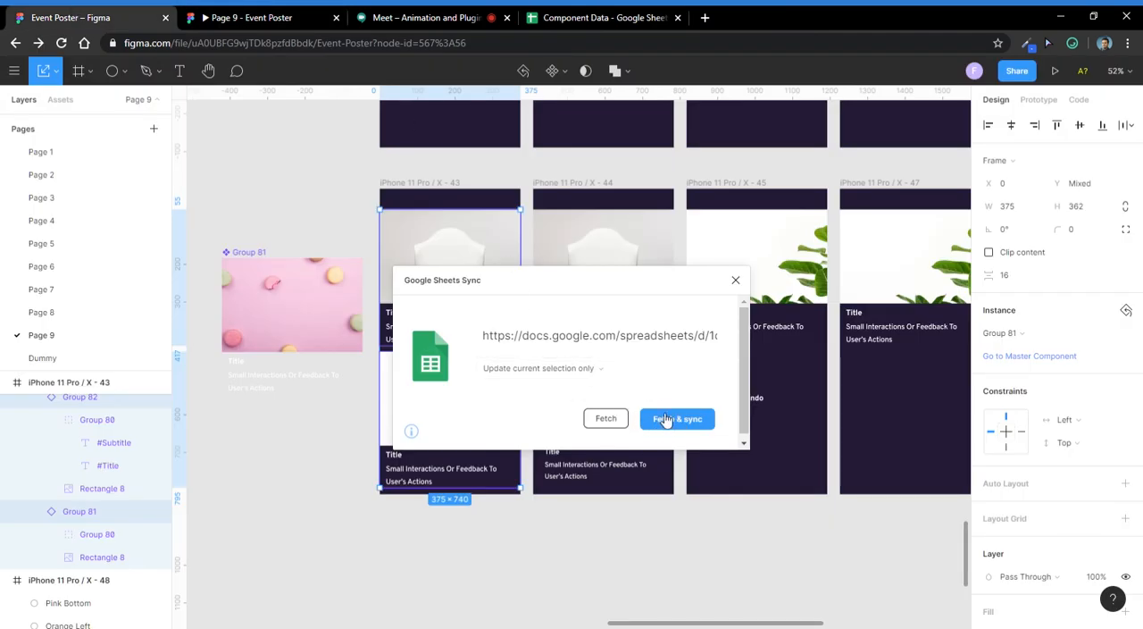
click(605, 420)
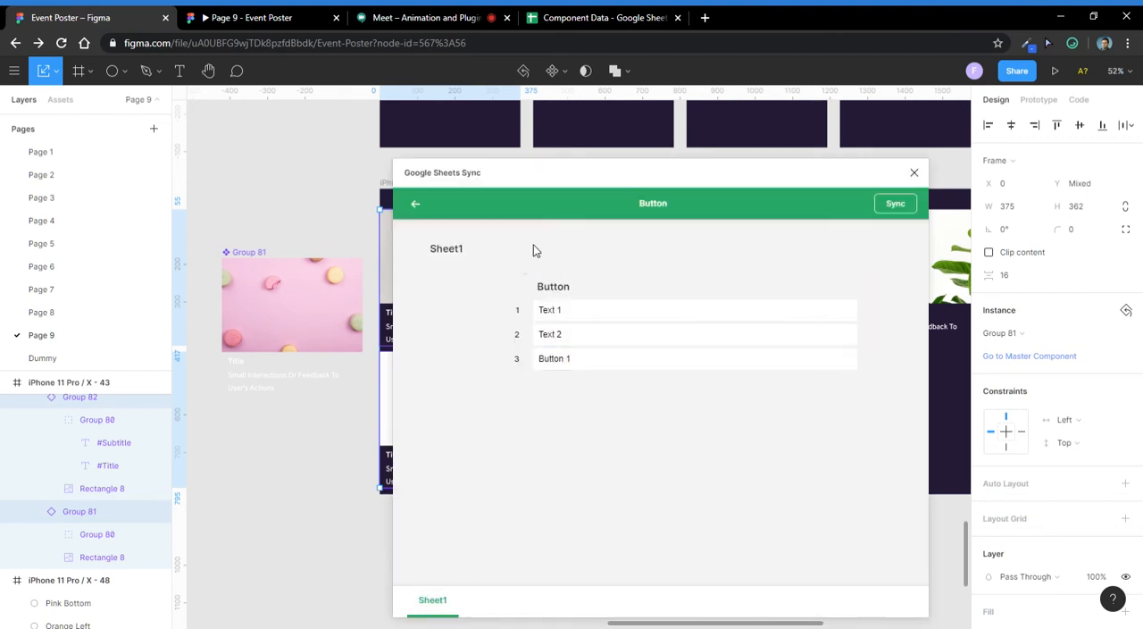
- Dismiss the fetched Button sheet in Google Sheets Sync, restore the card text and deselect the cards
click(407, 205)
click(690, 312)
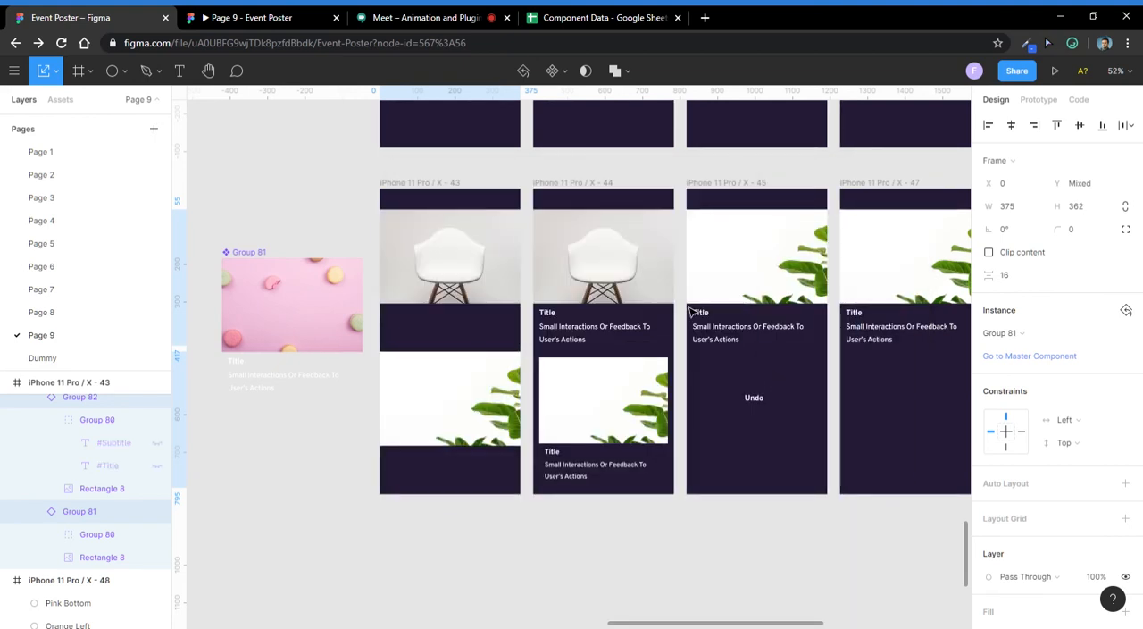
ctrl+scroll(525, 357, up, 3)
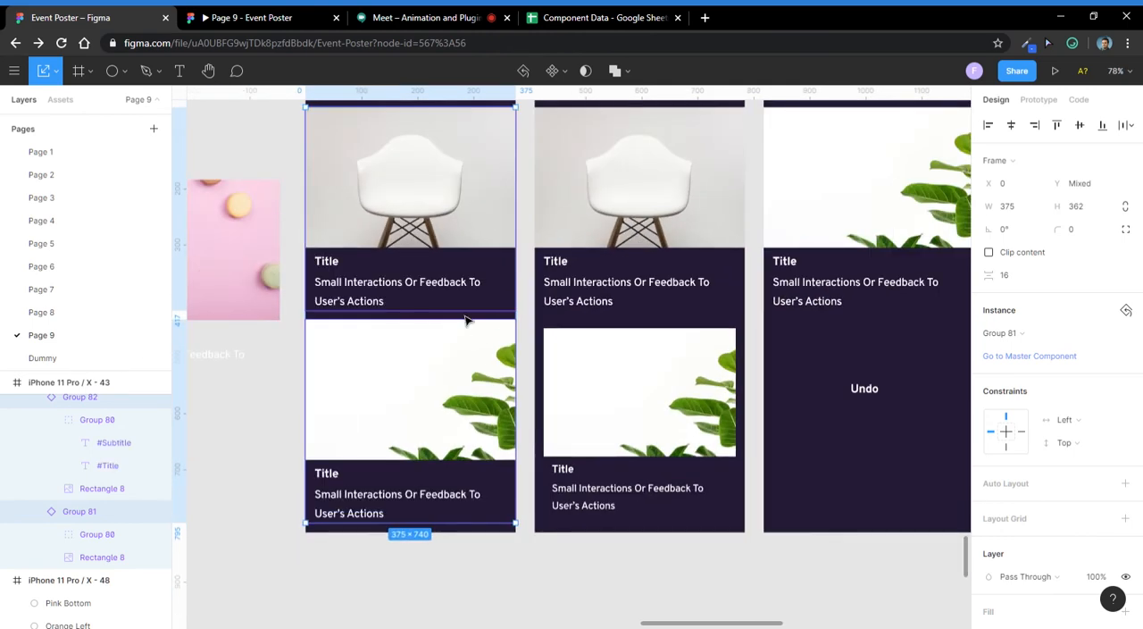
ctrl+scroll(465, 319, down, 3)
scroll(1028, 543, down, 3)
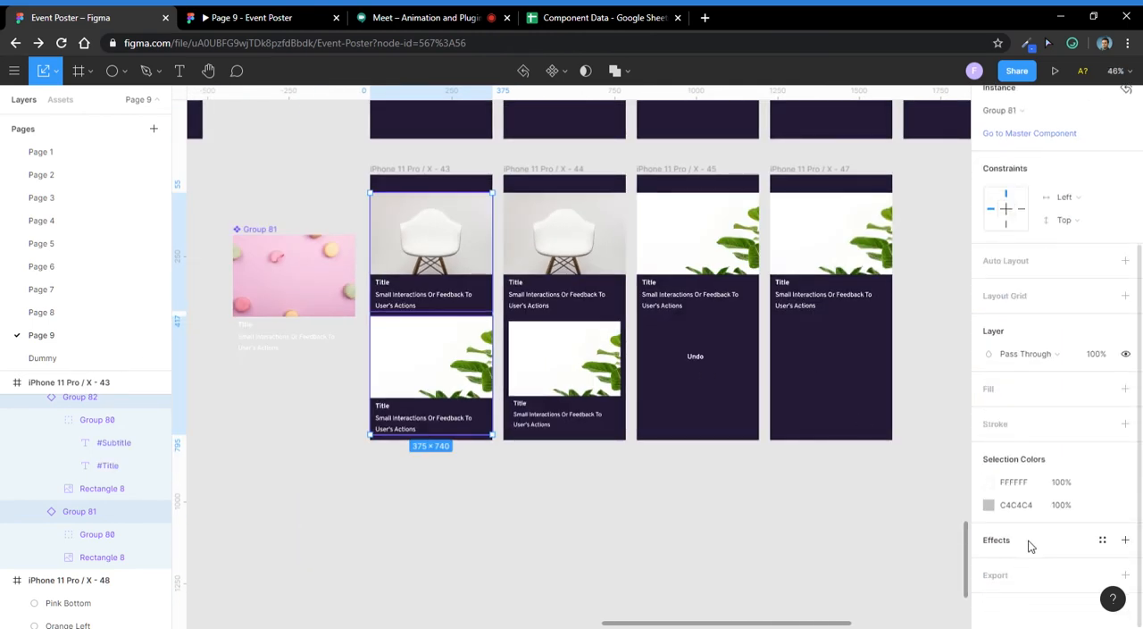
click(585, 528)
click(454, 375)
click(515, 464)
ctrl+scroll(516, 464, down, 2)
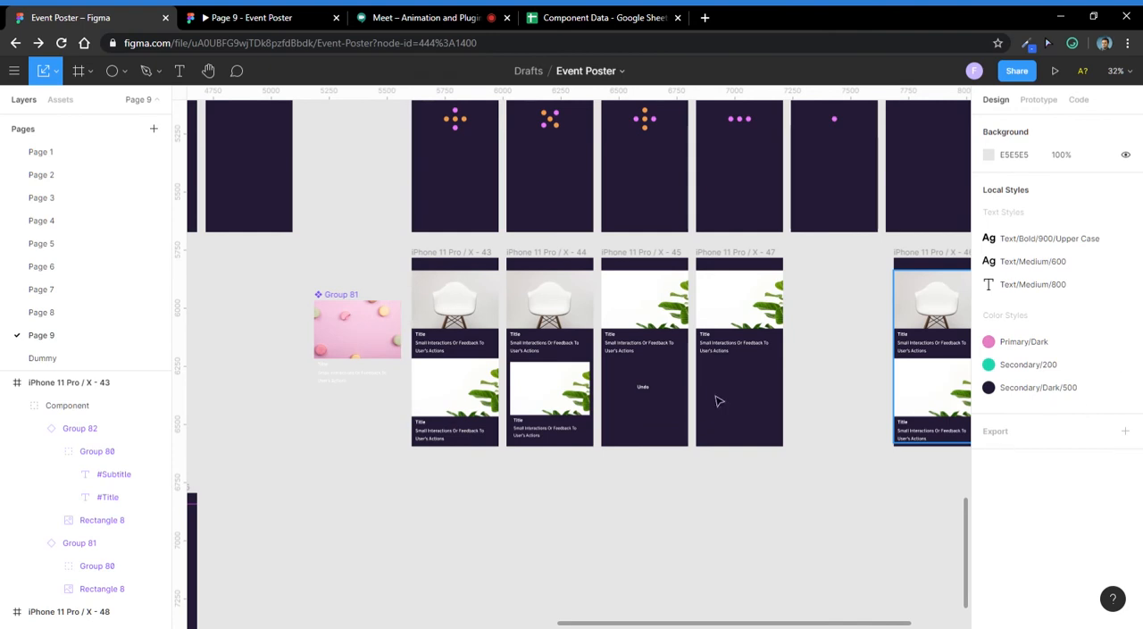
- Select both card instances in iPhone 11 Pro / X - 43 and run the Google Sheets Sync plugin on them
ctrl+scroll(469, 355, up, 3)
double_click(484, 308)
shift+click(470, 446)
scroll(1098, 400, down, 3)
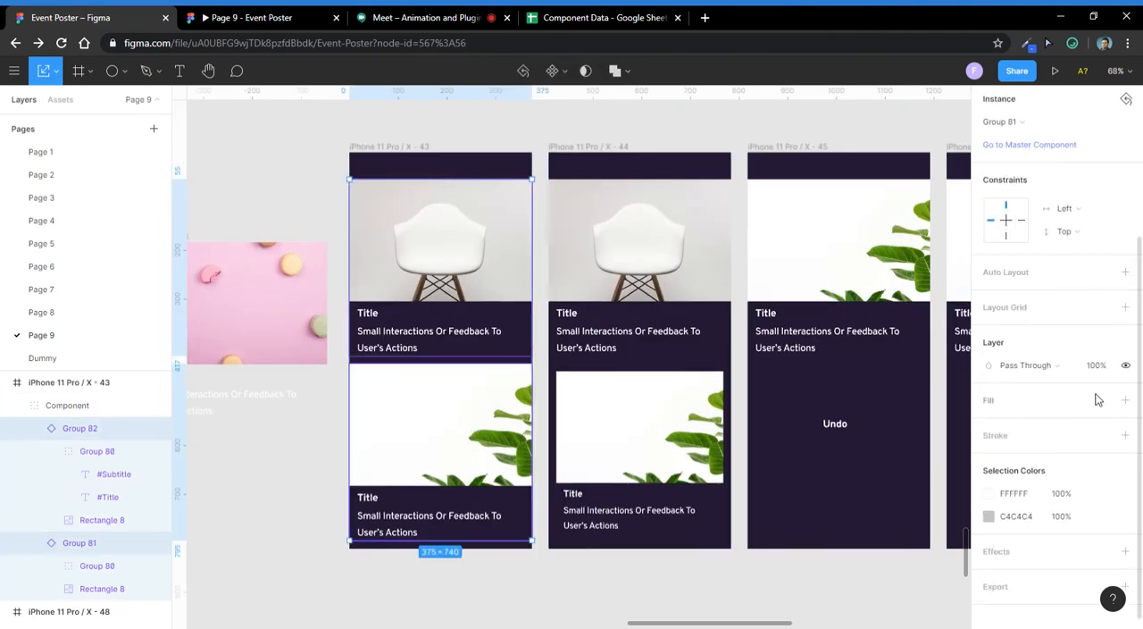
right_click(485, 448)
mouse_move(568, 486)
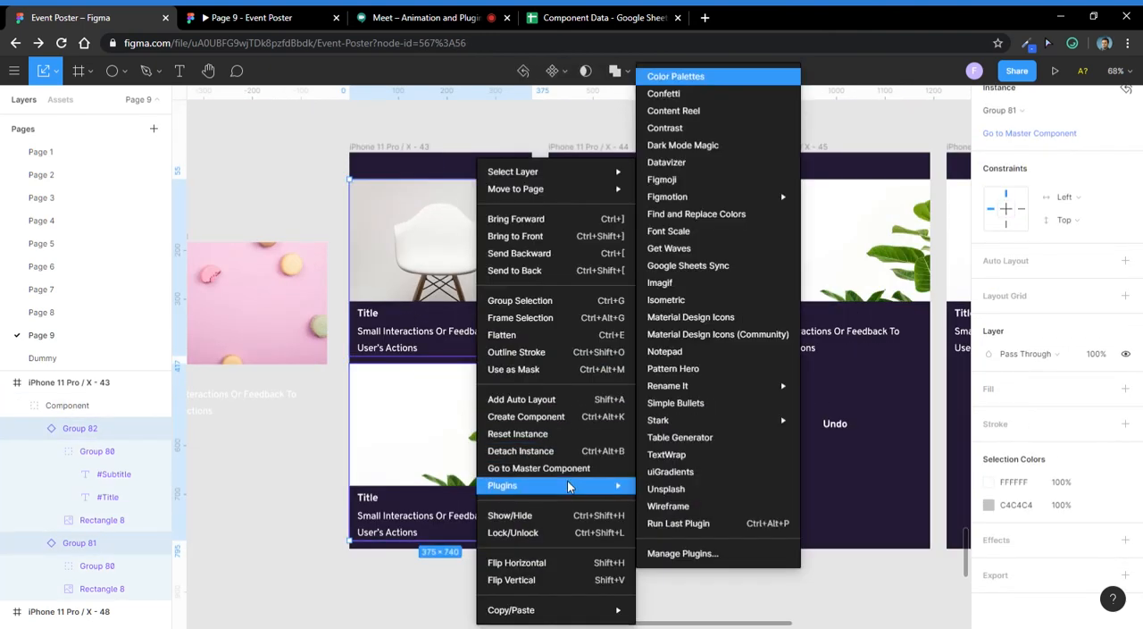
click(766, 267)
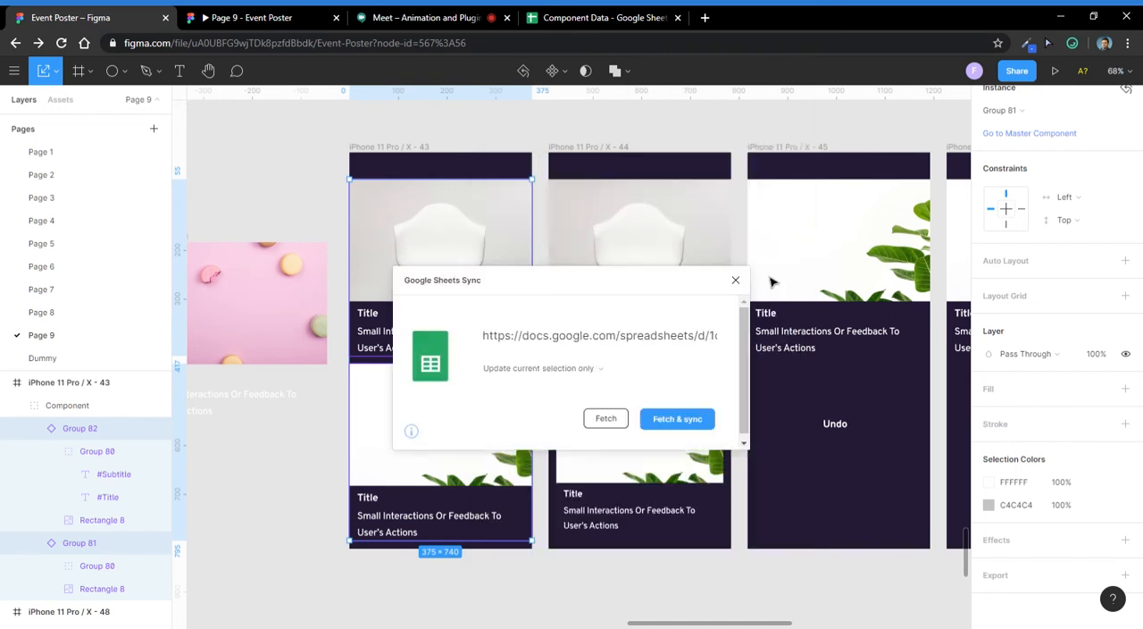
- Keep the scope at Update current selection only, replace the sheet URL with the copied Component Data link and fetch the sheet
click(594, 369)
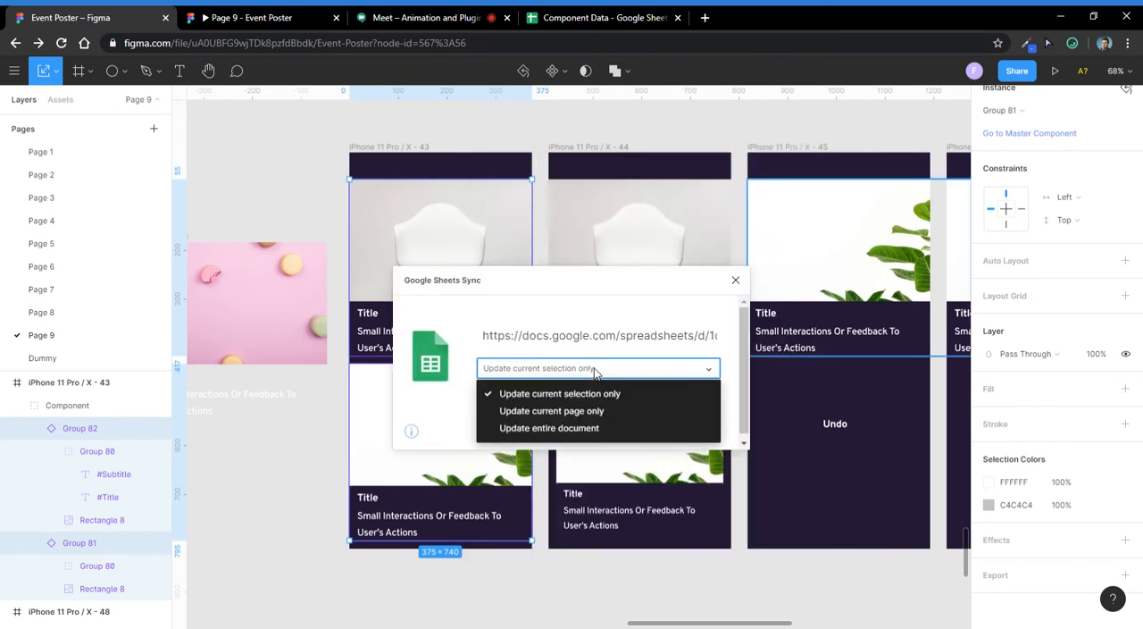
click(594, 394)
double_click(590, 337)
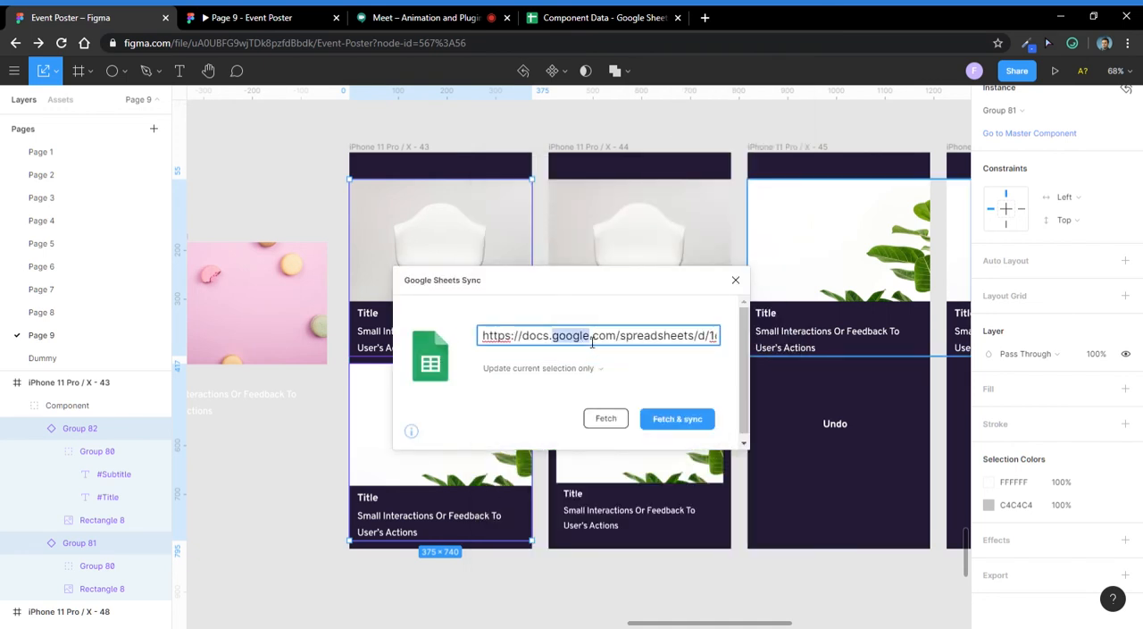
key(ctrl+a)
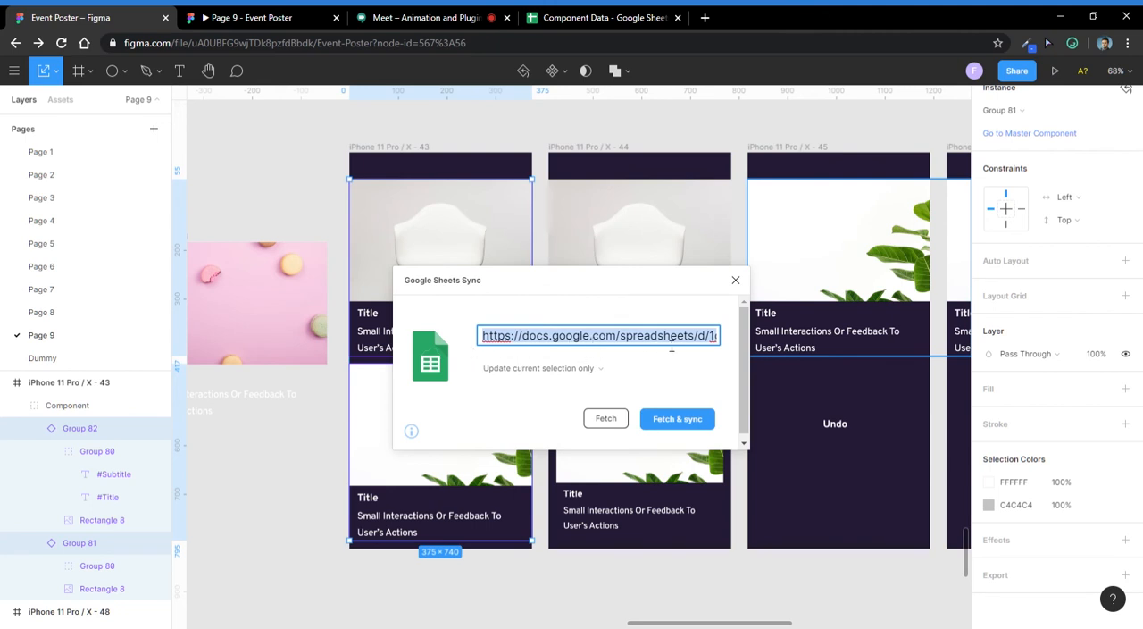
key(ctrl+v)
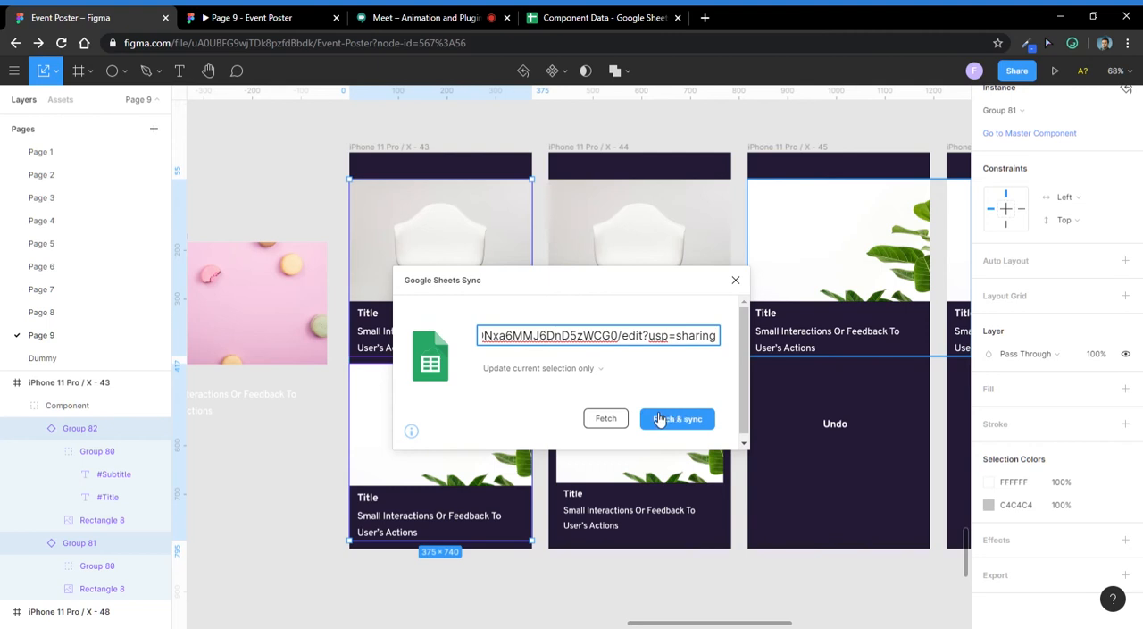
click(625, 421)
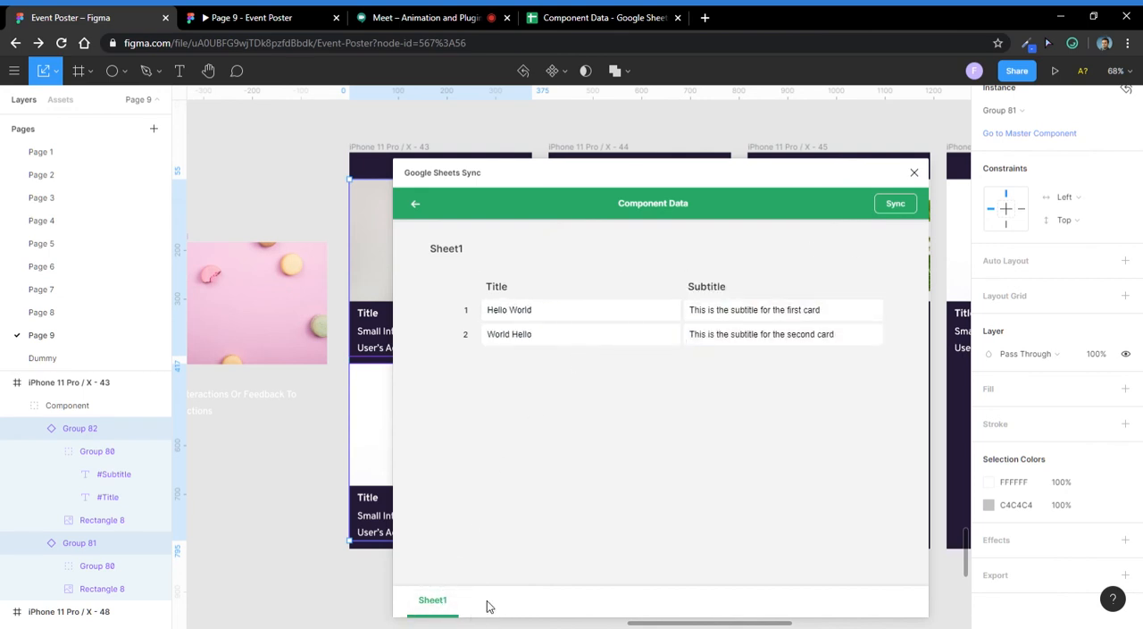
- Sync the fetched titles and subtitles into the two selected cards and compare them with the Component Data spreadsheet
click(906, 206)
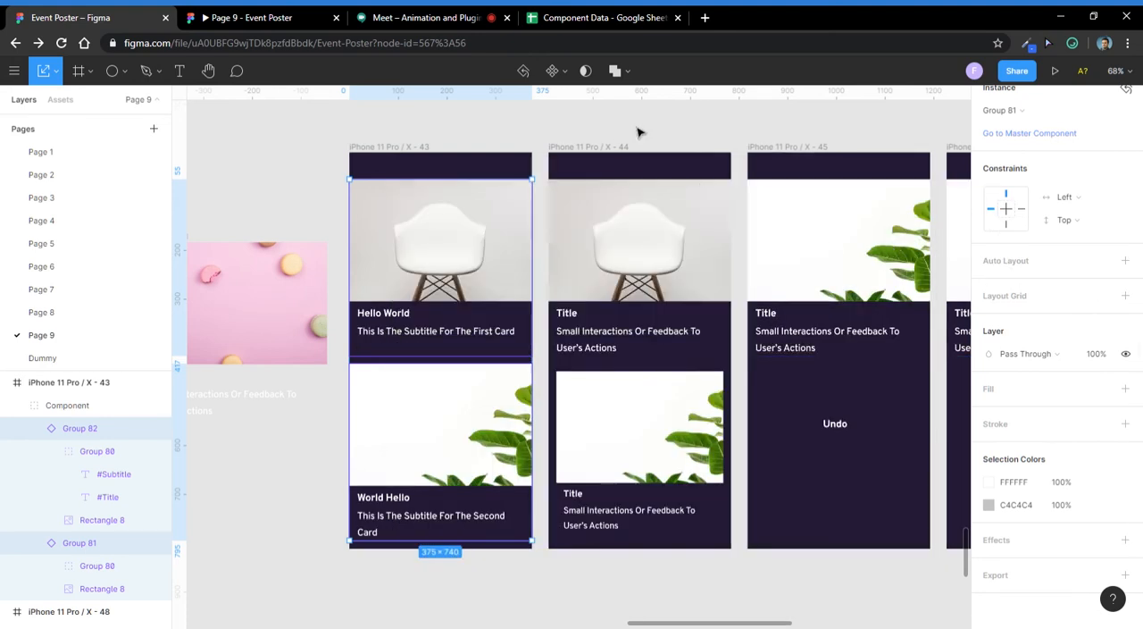
scroll(403, 345, up, 2)
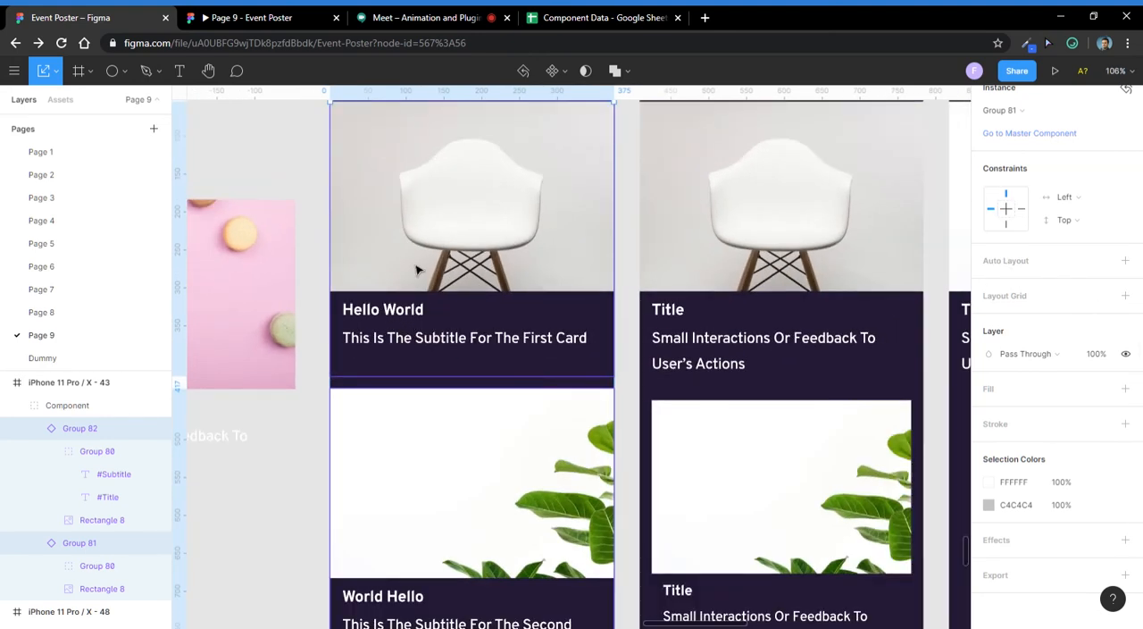
scroll(409, 322, down, 3)
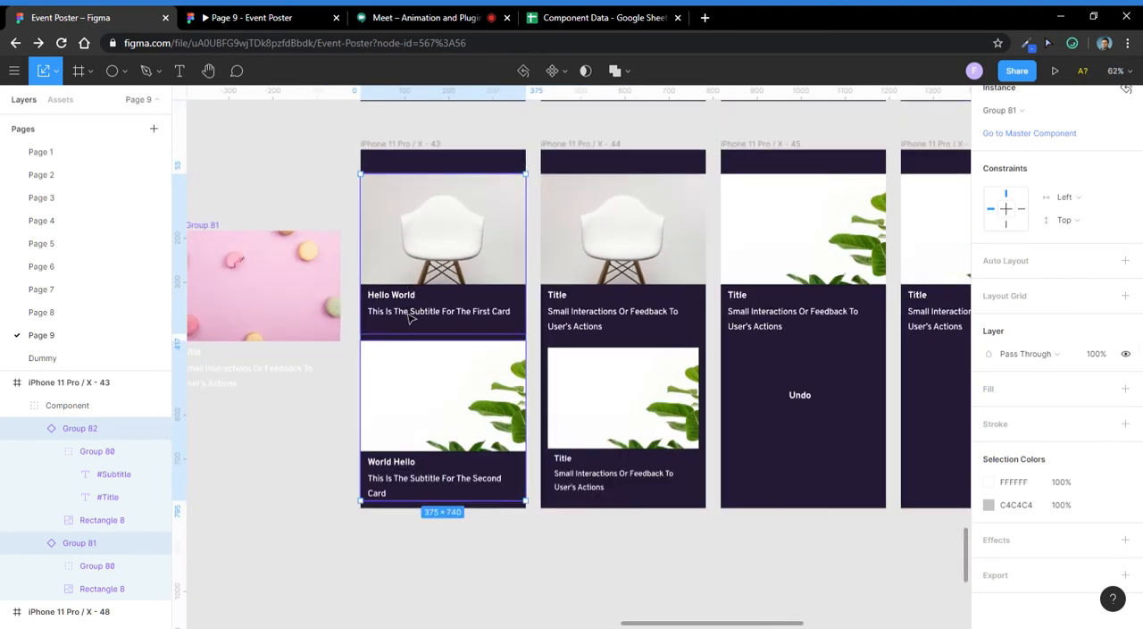
click(606, 16)
click(849, 186)
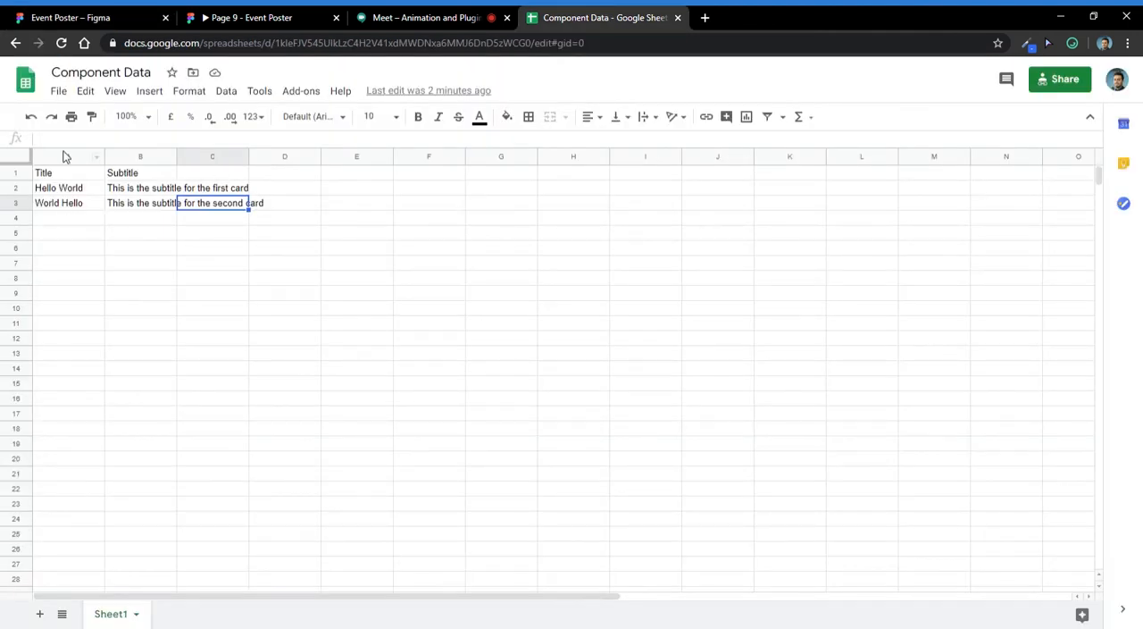
click(128, 18)
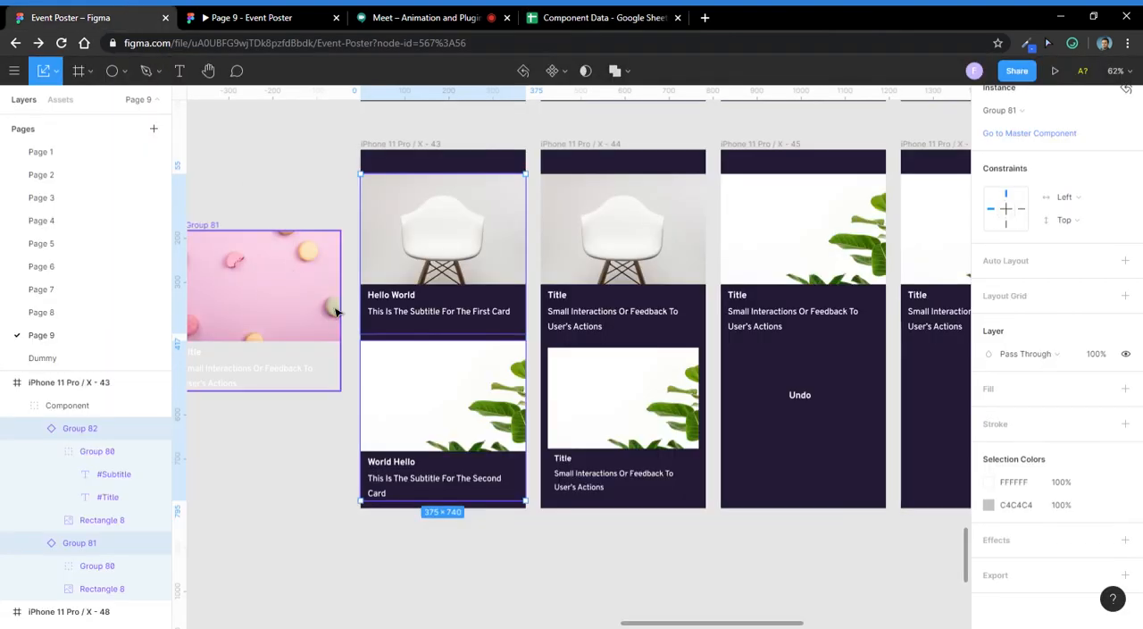
- Deselect the cards, open the page's saved Google Sheets Sync settings and close them
scroll(336, 308, down, 2)
click(452, 518)
scroll(436, 473, down, 1)
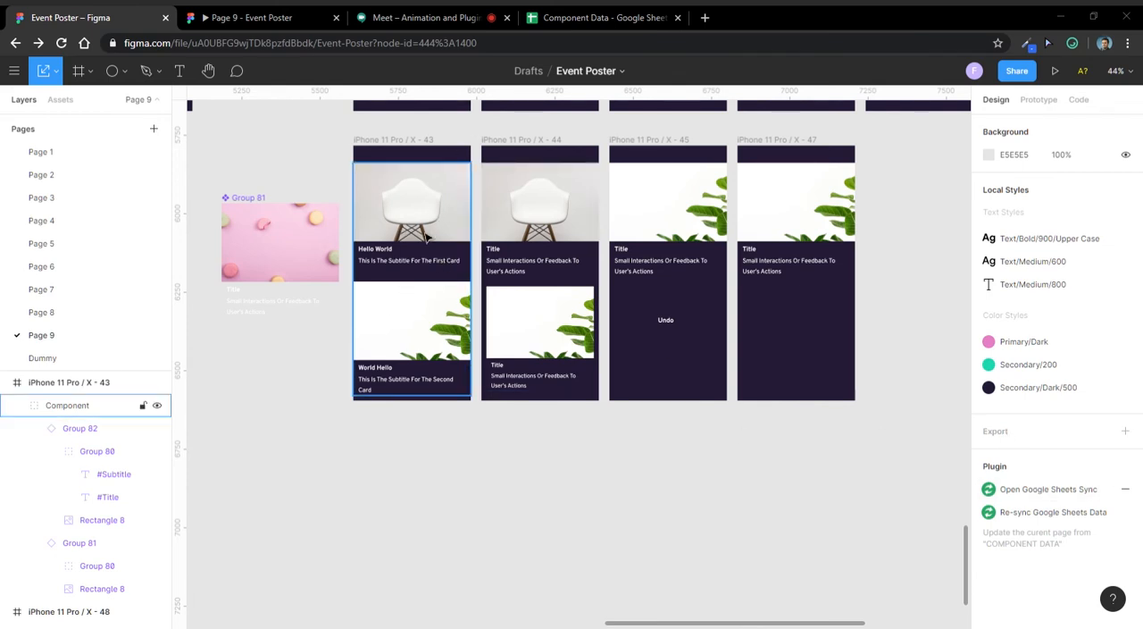
click(1017, 493)
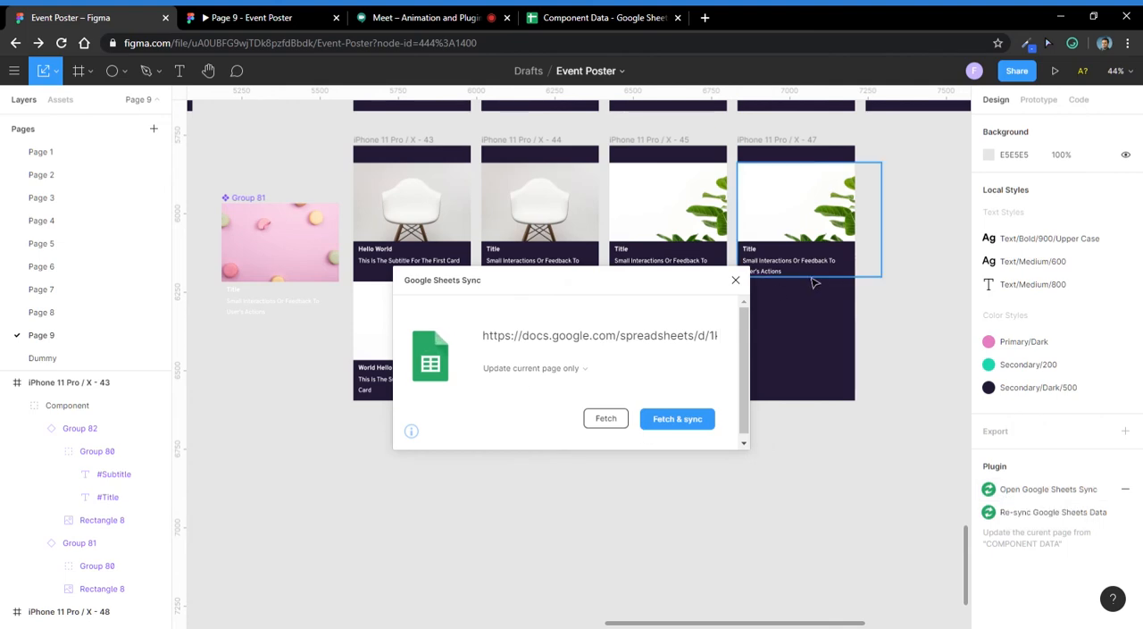
click(735, 281)
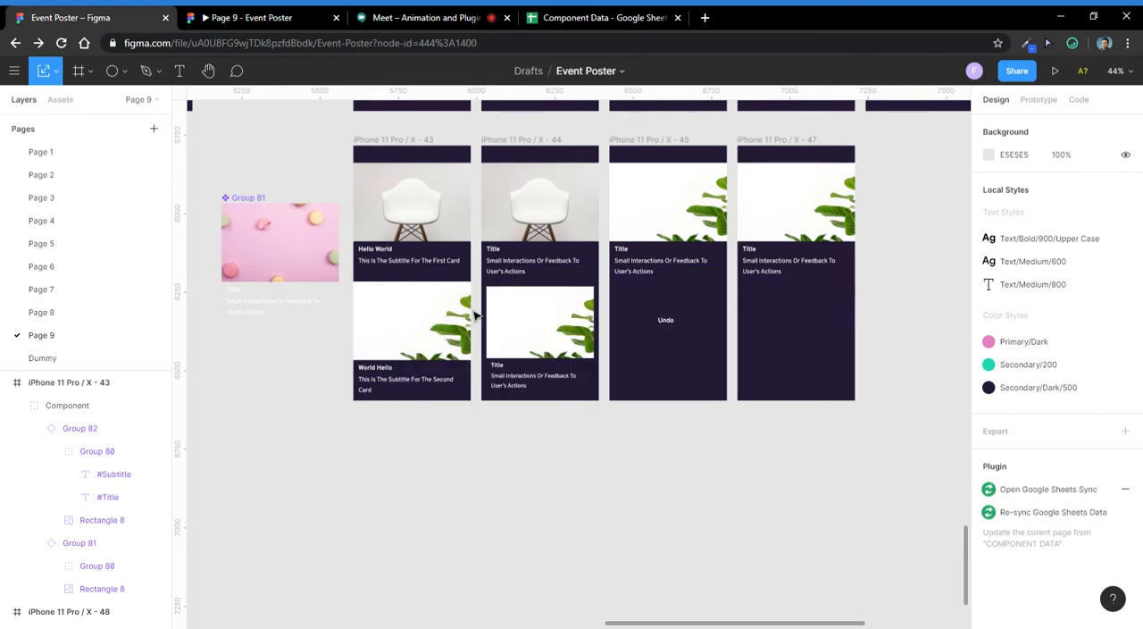
scroll(408, 277, up, 2)
scroll(407, 277, down, 2)
- Switch to the Component Data spreadsheet and change cell B2 to "This is the subtitle for the first card and component"
click(572, 18)
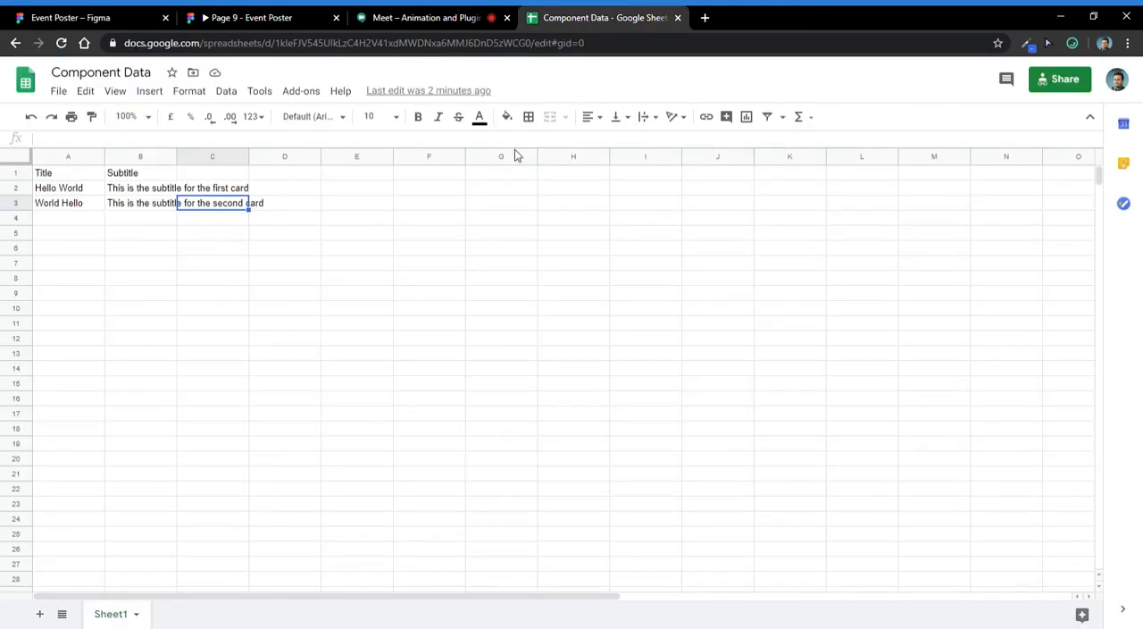
click(214, 189)
double_click(215, 192)
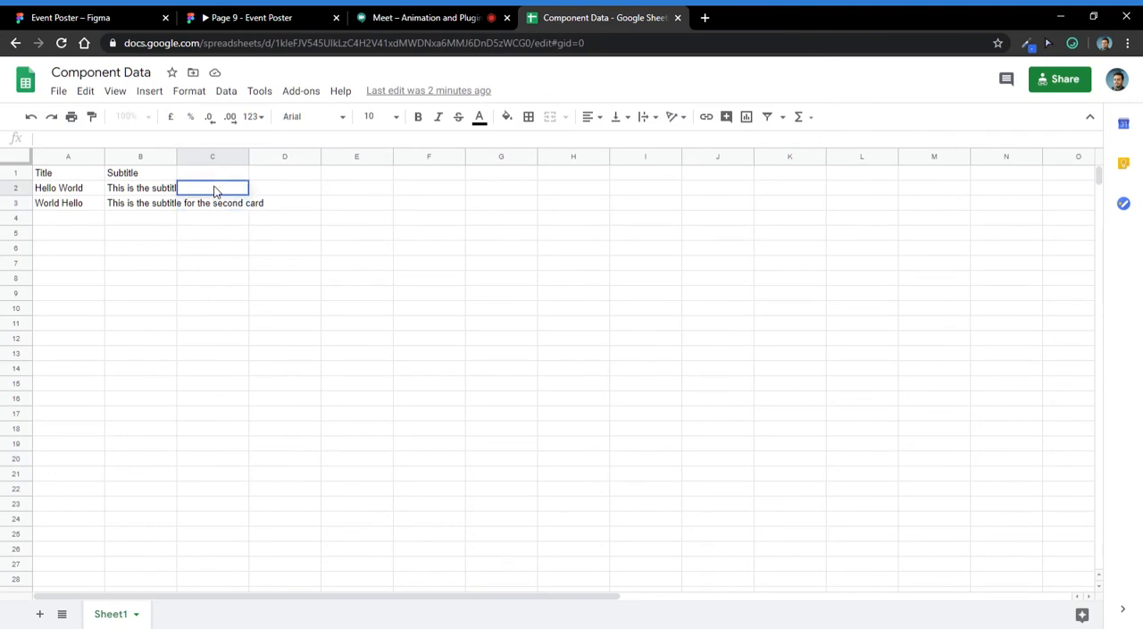
key(Escape)
key(Left)
key(Return)
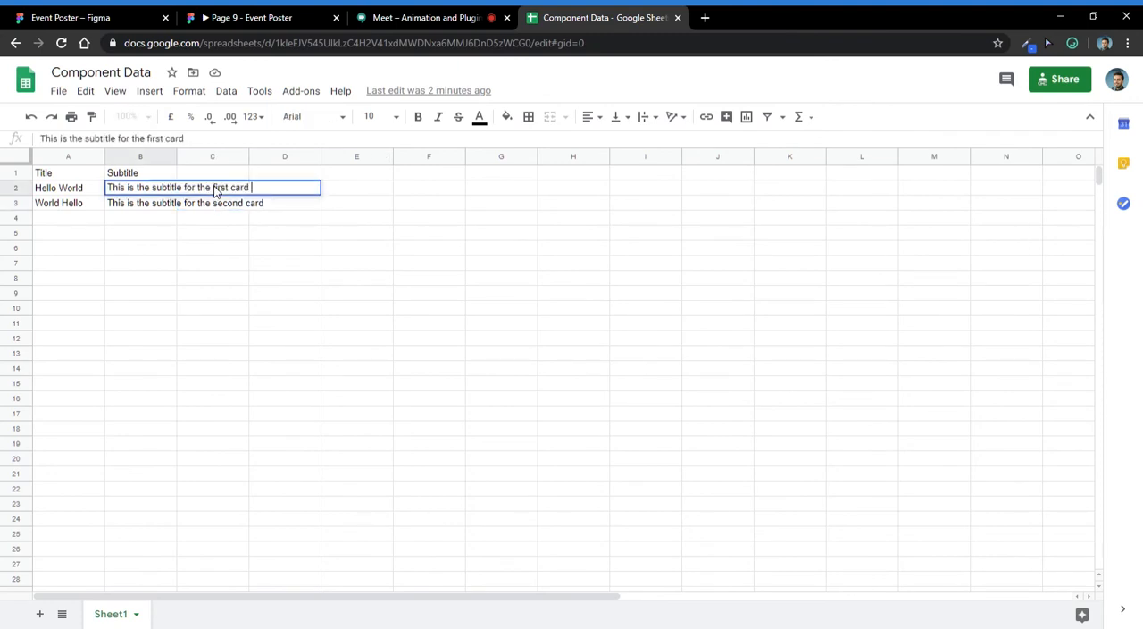
text(and comp)
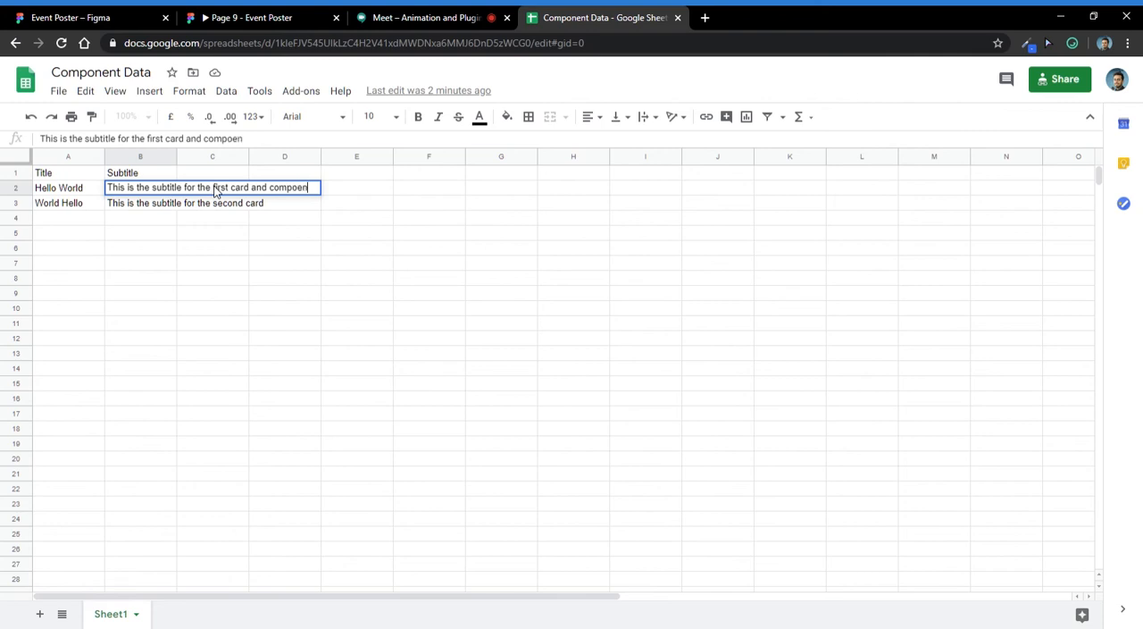
text(onent)
key(Return)
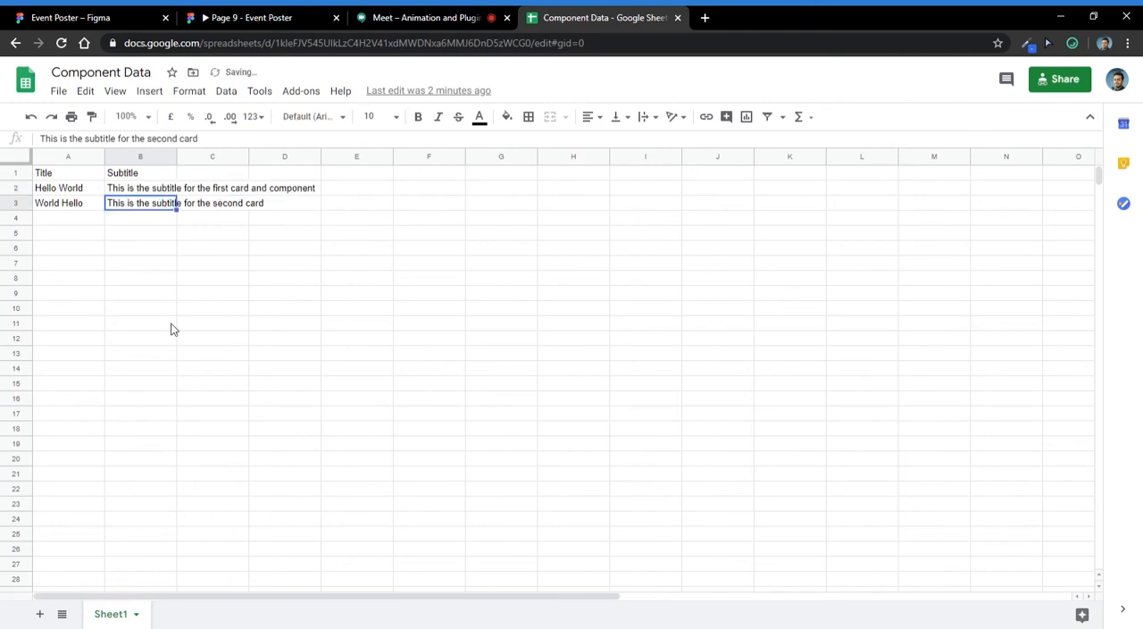
click(223, 172)
click(223, 188)
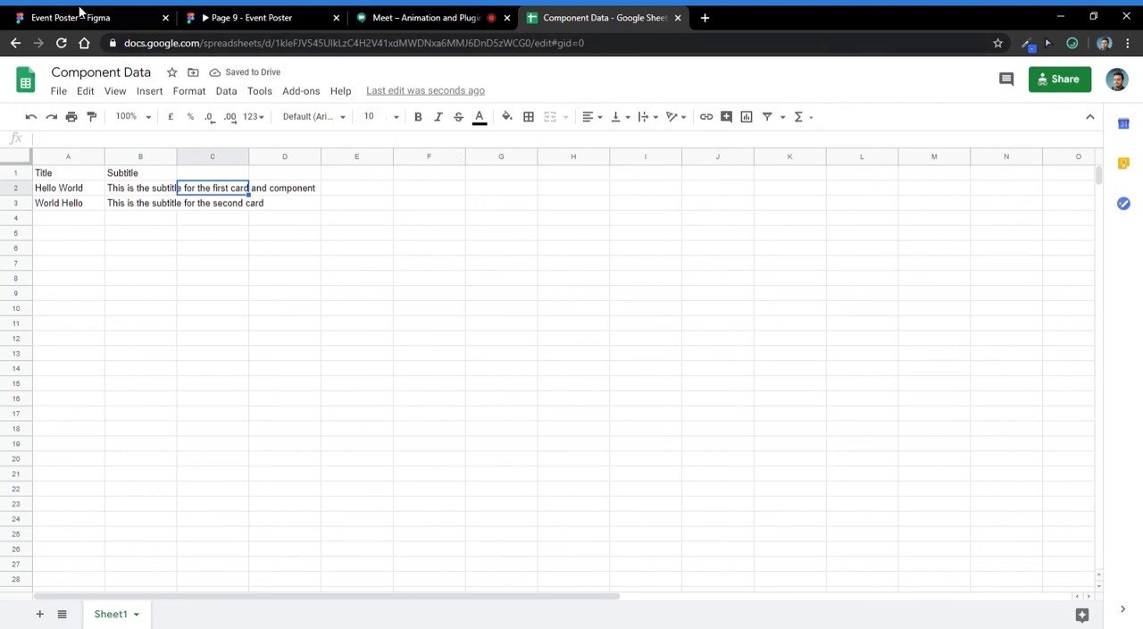
- Return to the Event Poster file in Figma and re-sync the current page with the Google Sheets data
click(113, 14)
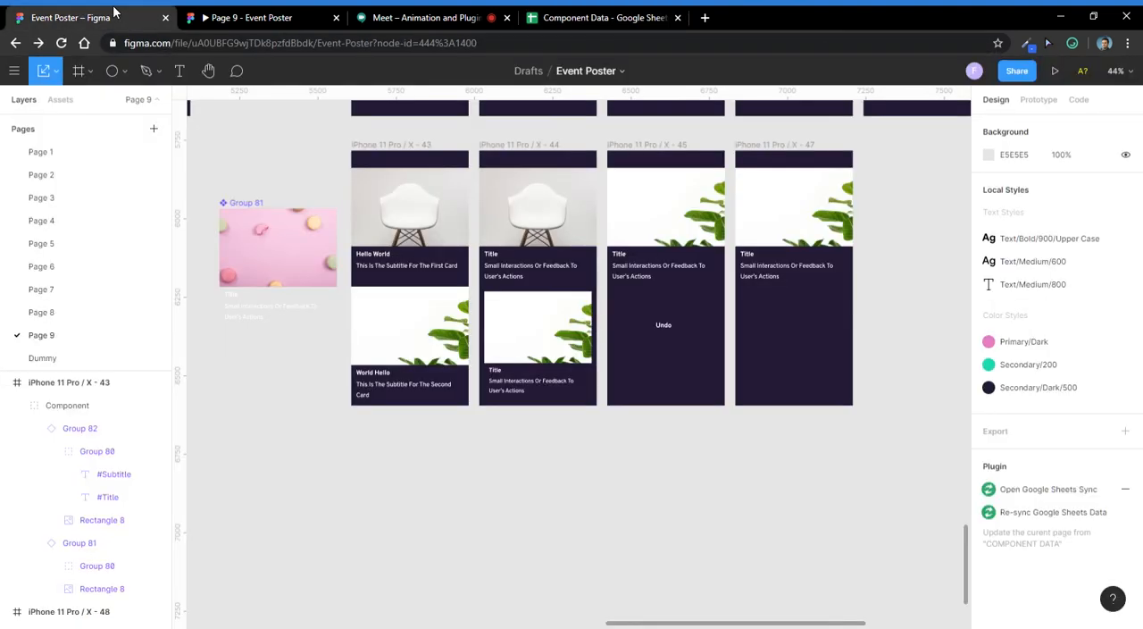
scroll(402, 270, up, 5)
click(402, 270)
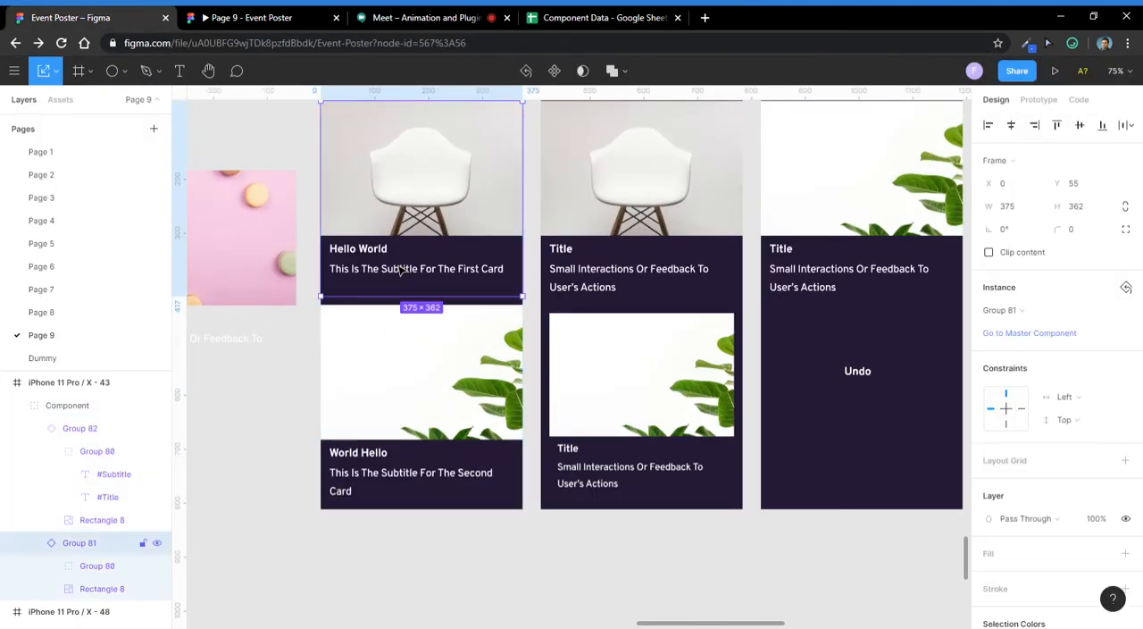
click(572, 540)
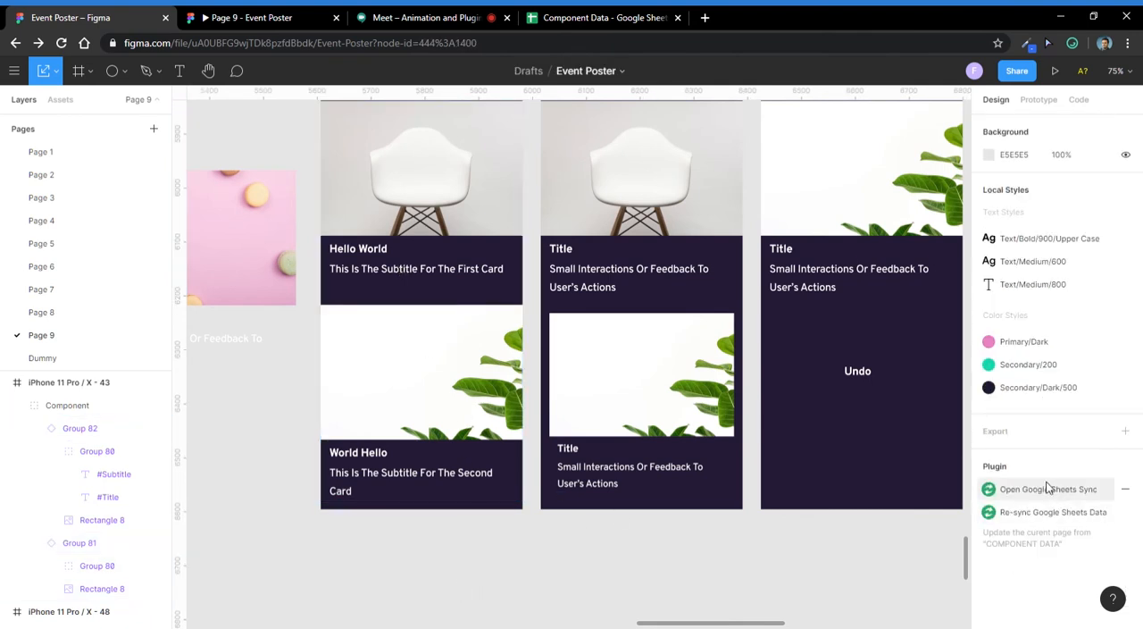
click(1041, 516)
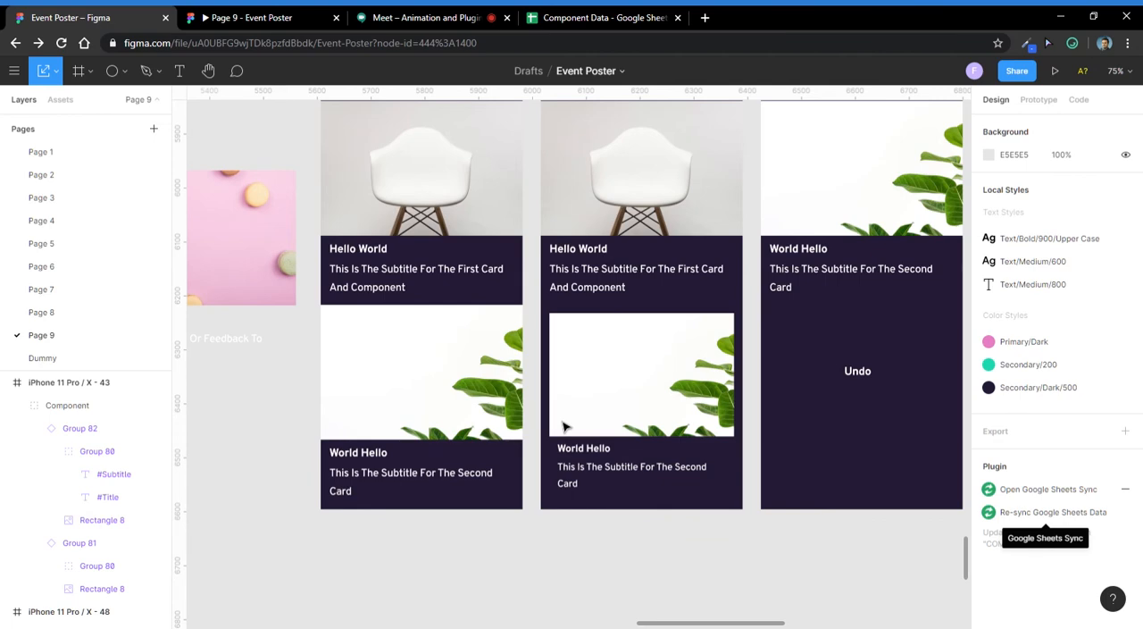
- Examine the updated subtitle of the first card in iPhone 11 Pro / X - 43 and the properties of its text group
scroll(383, 309, up, 5)
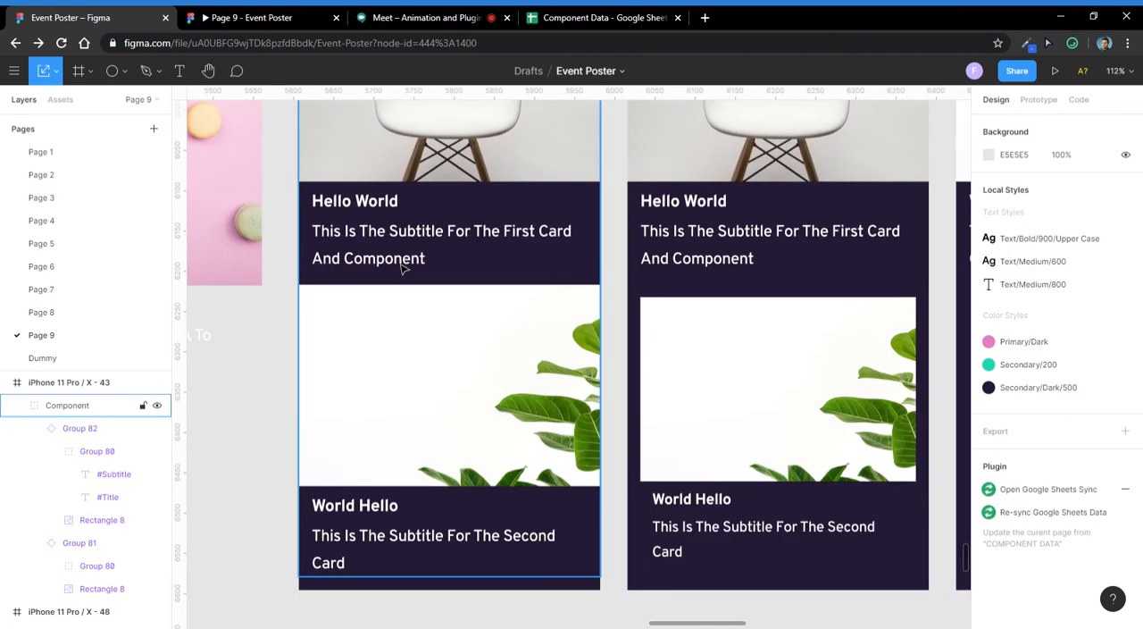
click(402, 268)
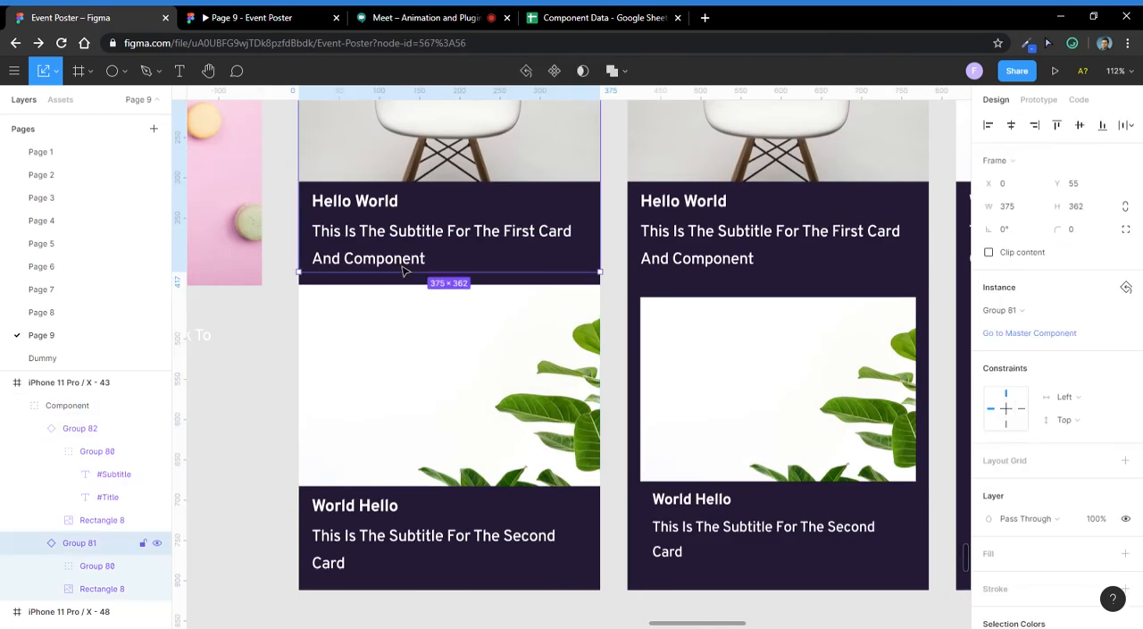
double_click(402, 270)
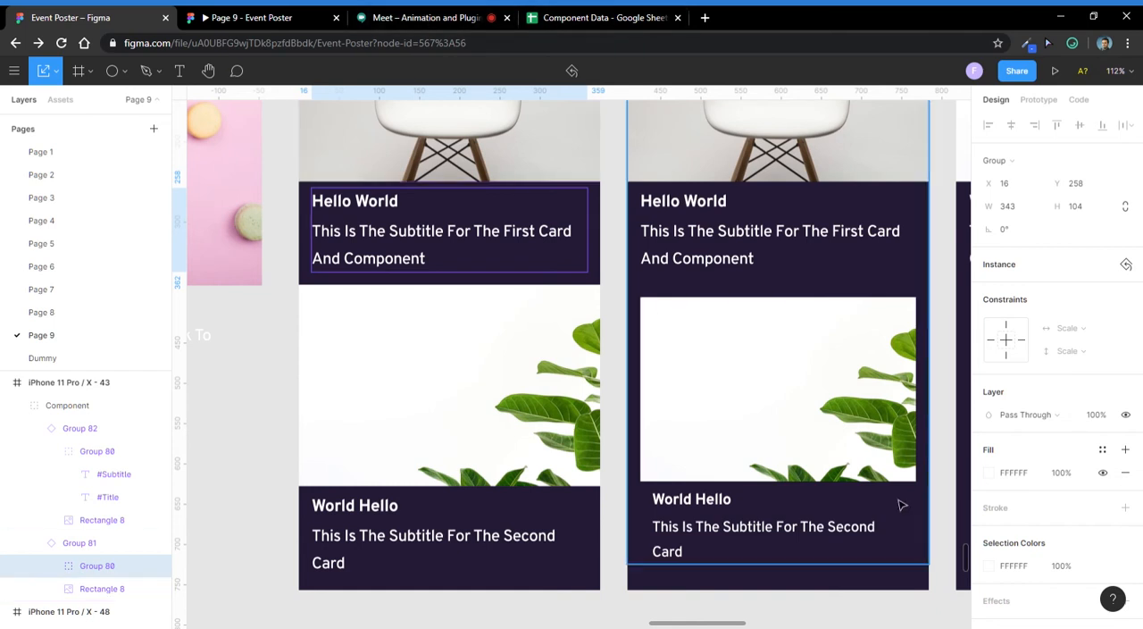
scroll(1073, 573, down, 3)
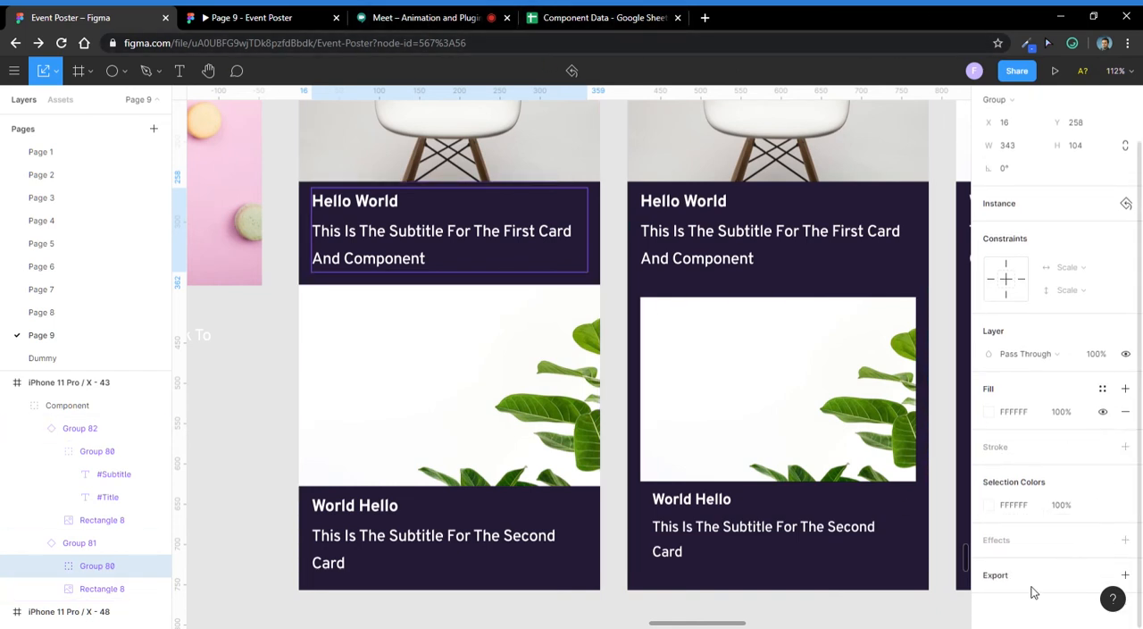
click(493, 234)
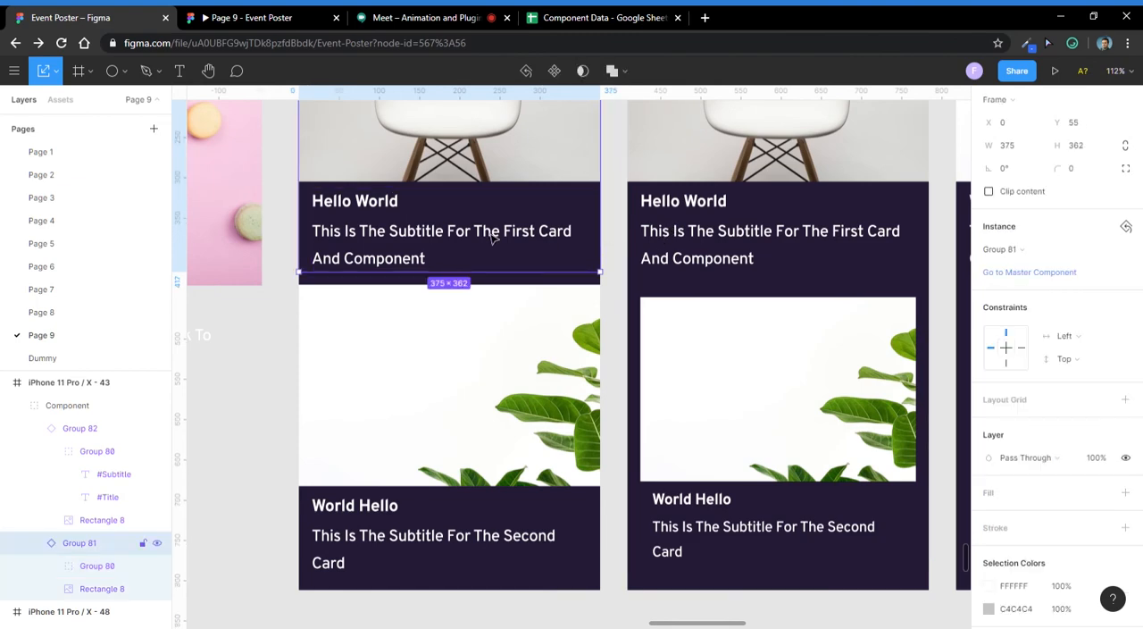
- Examine the Page 9 frames, selecting the first card in the Google Sheets Plugin frame and looking over the Useful Plugins and Micro Interactions frames
scroll(536, 293, down, 6)
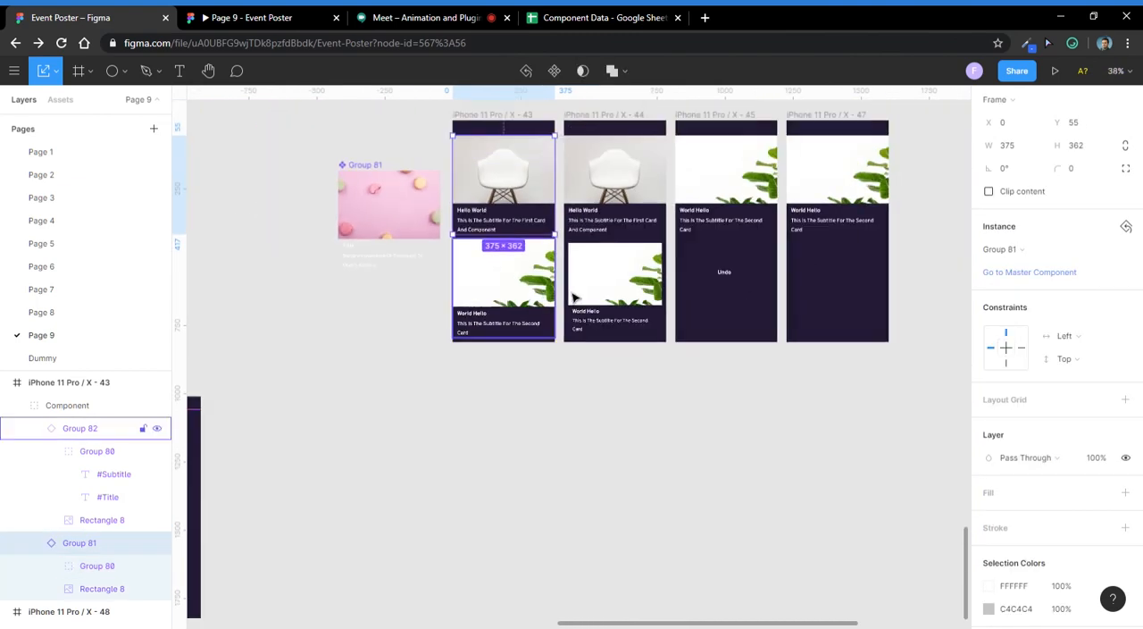
scroll(686, 313, down, 2)
scroll(732, 315, left, 3)
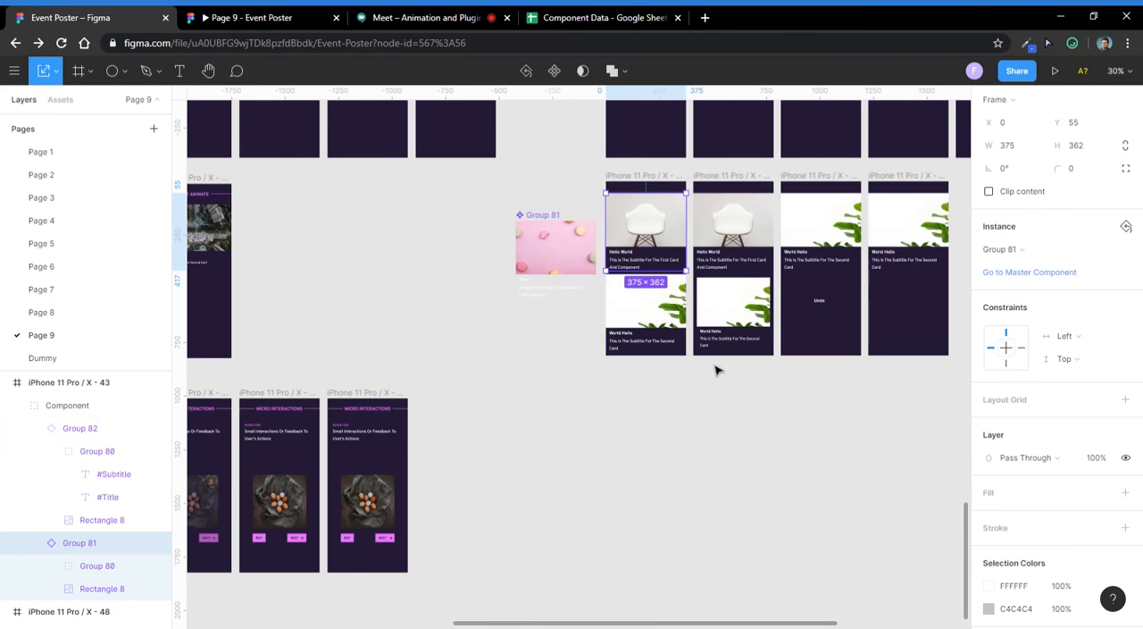
scroll(717, 370, down, 1)
drag(644, 418, 845, 358)
drag(591, 338, 838, 307)
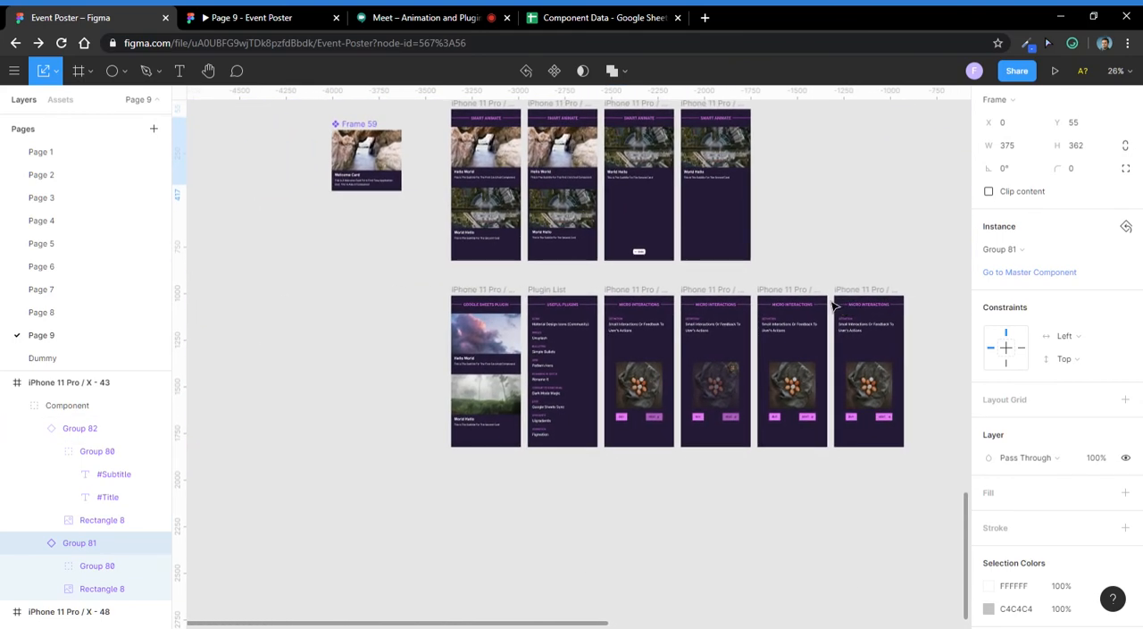
scroll(441, 326, up, 5)
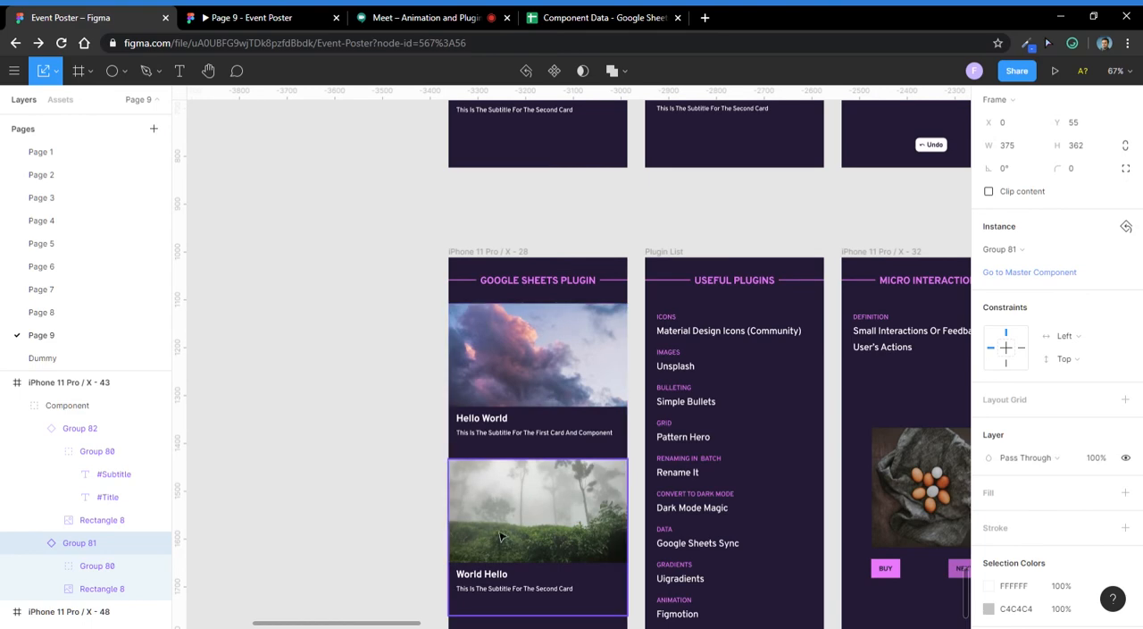
scroll(513, 502, up, 2)
scroll(489, 477, down, 1)
drag(547, 412, 483, 301)
click(484, 270)
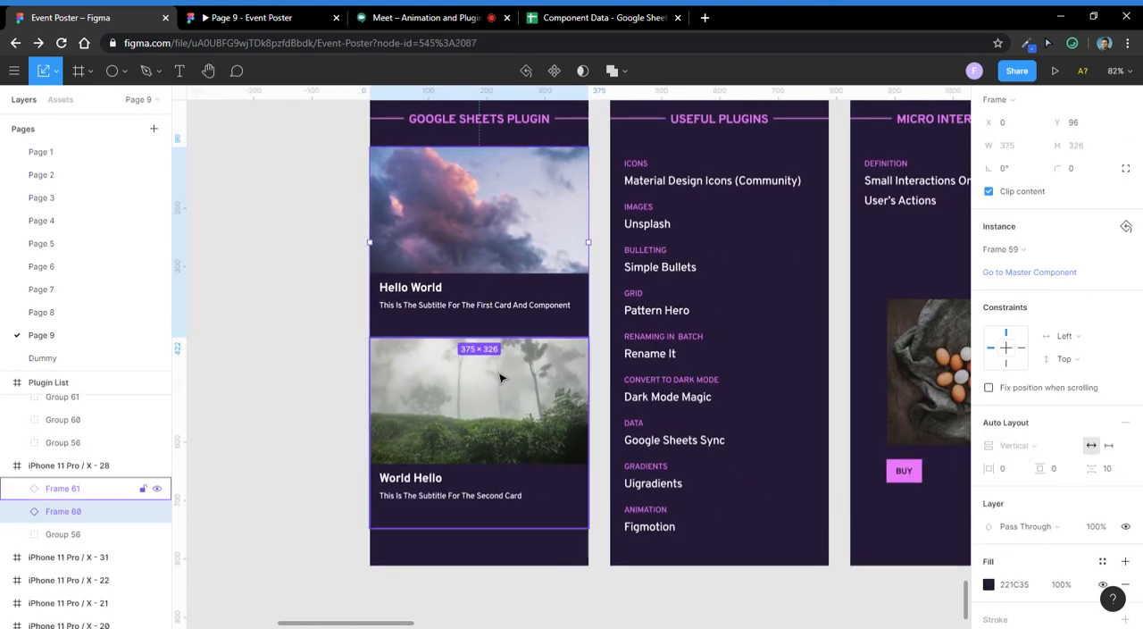
scroll(480, 322, up, 2)
scroll(474, 323, down, 2)
scroll(536, 467, right, 3)
scroll(434, 402, down, 2)
scroll(441, 438, down, 4)
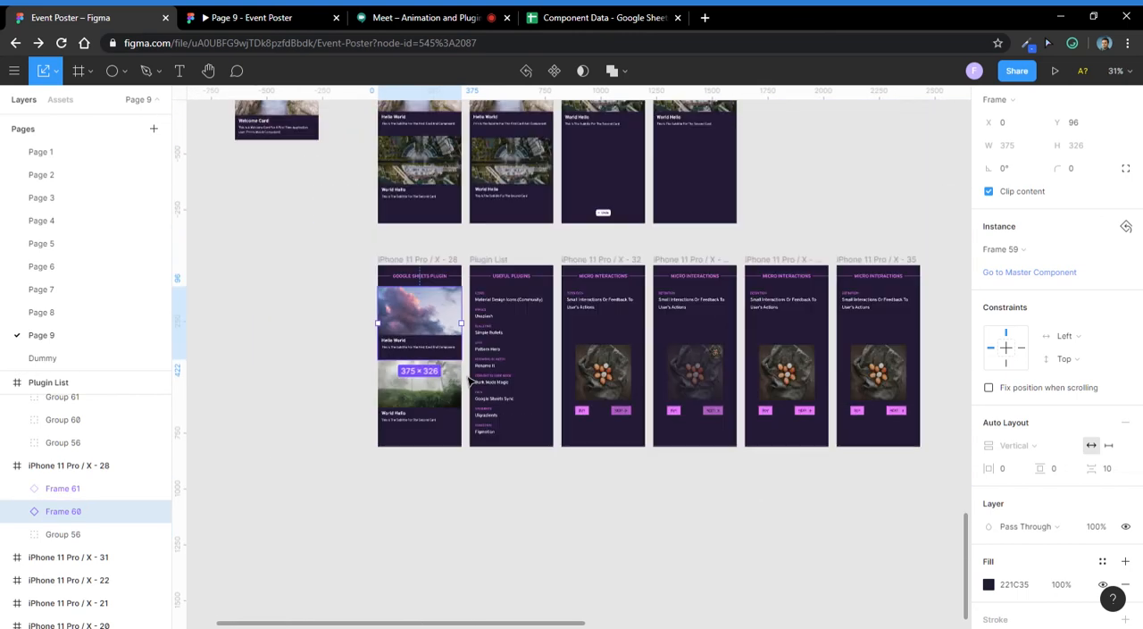
drag(711, 478, 583, 395)
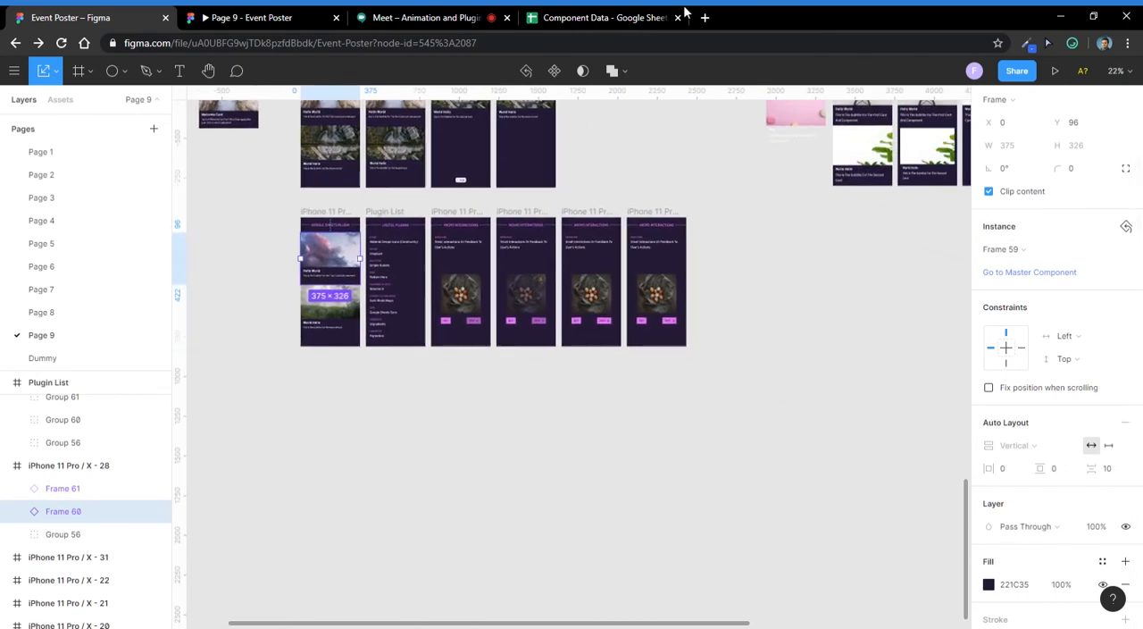
- Switch to the Google Meet call and check its chat and list of participants, glancing at the prototype and design file in between
click(471, 14)
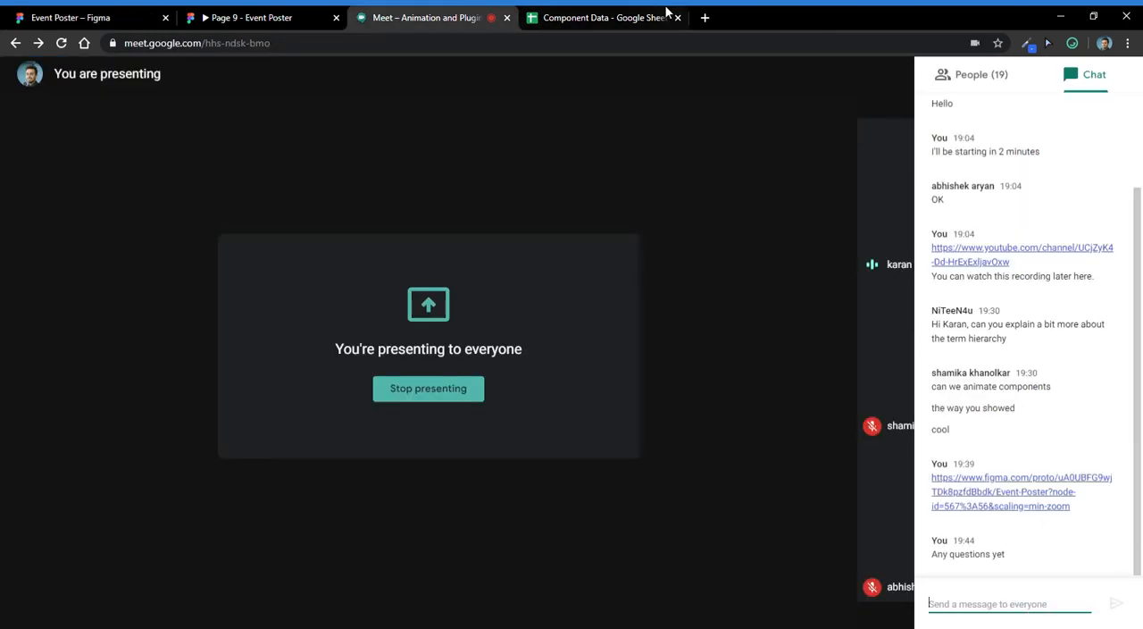
click(220, 13)
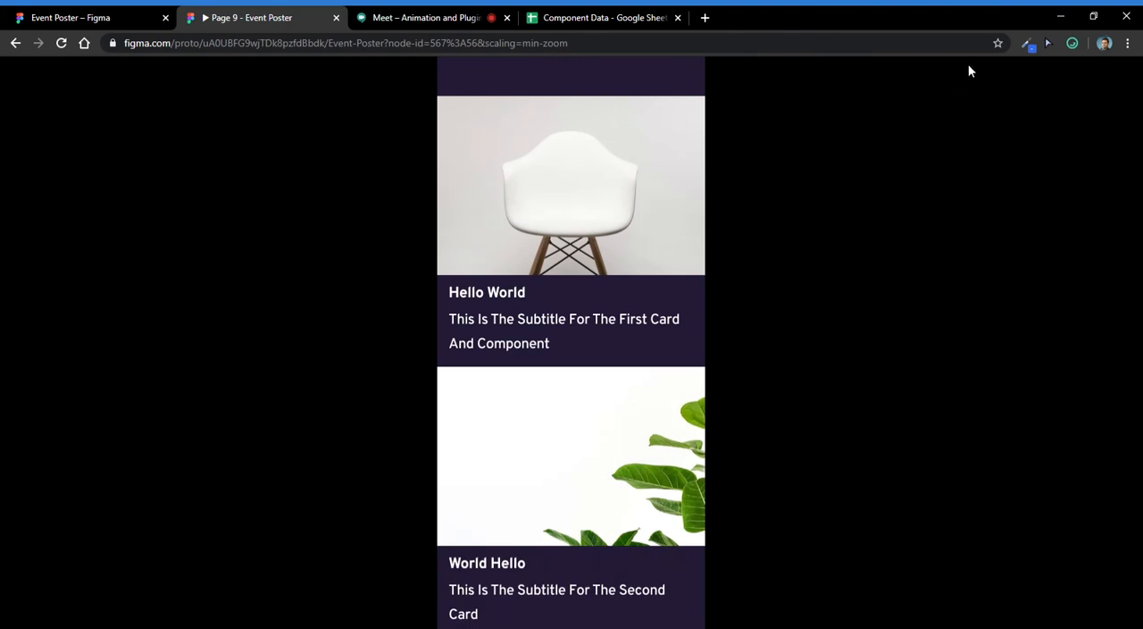
click(142, 13)
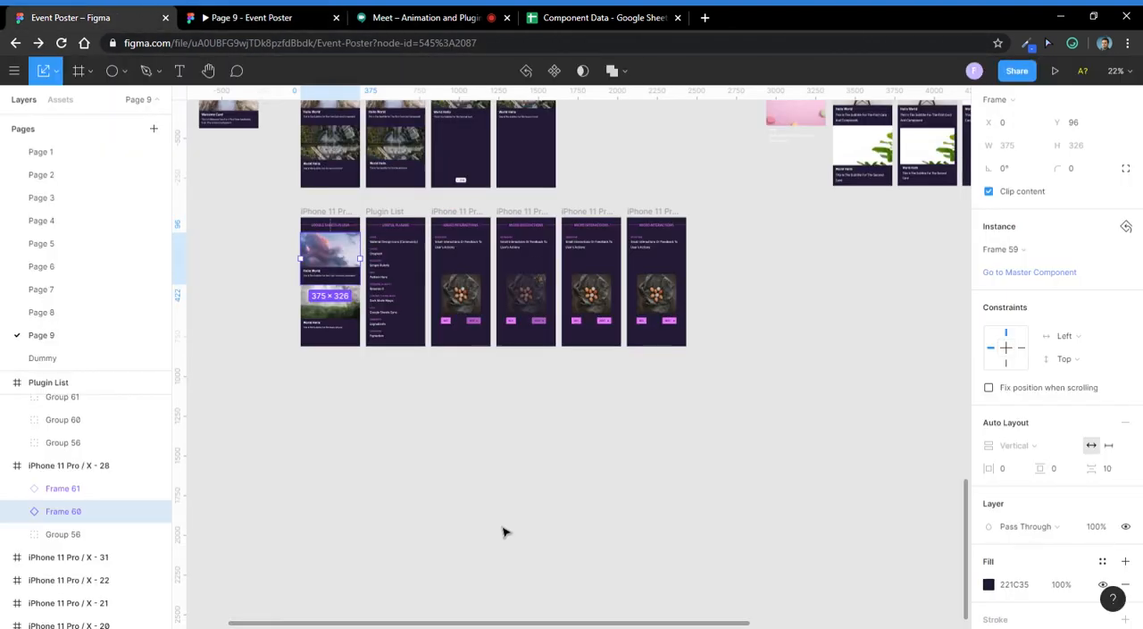
click(420, 17)
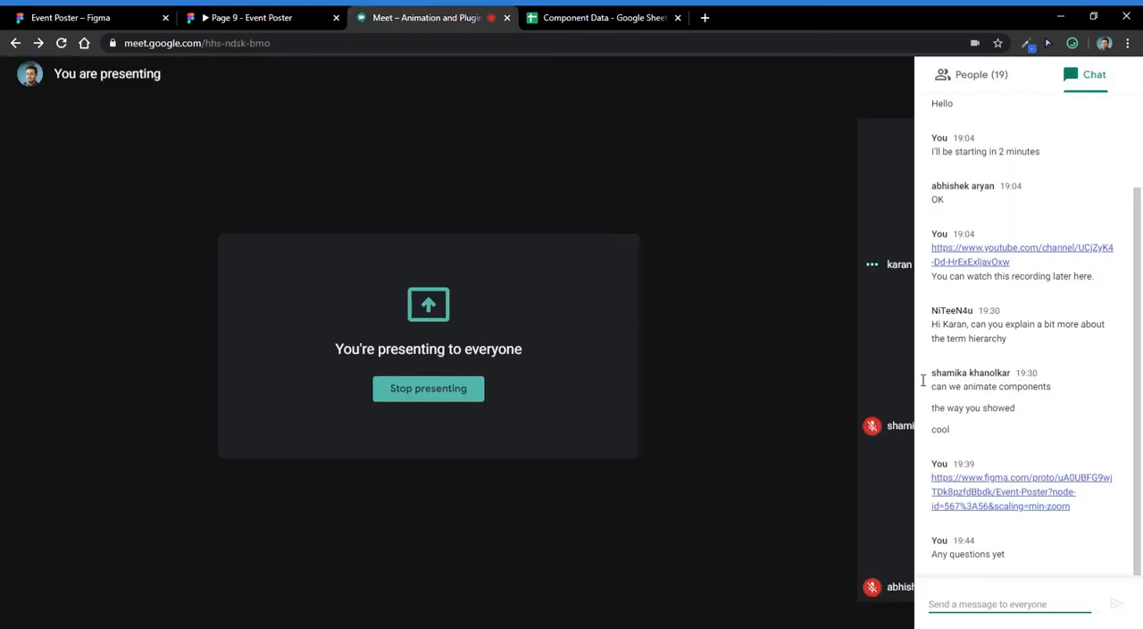
click(786, 270)
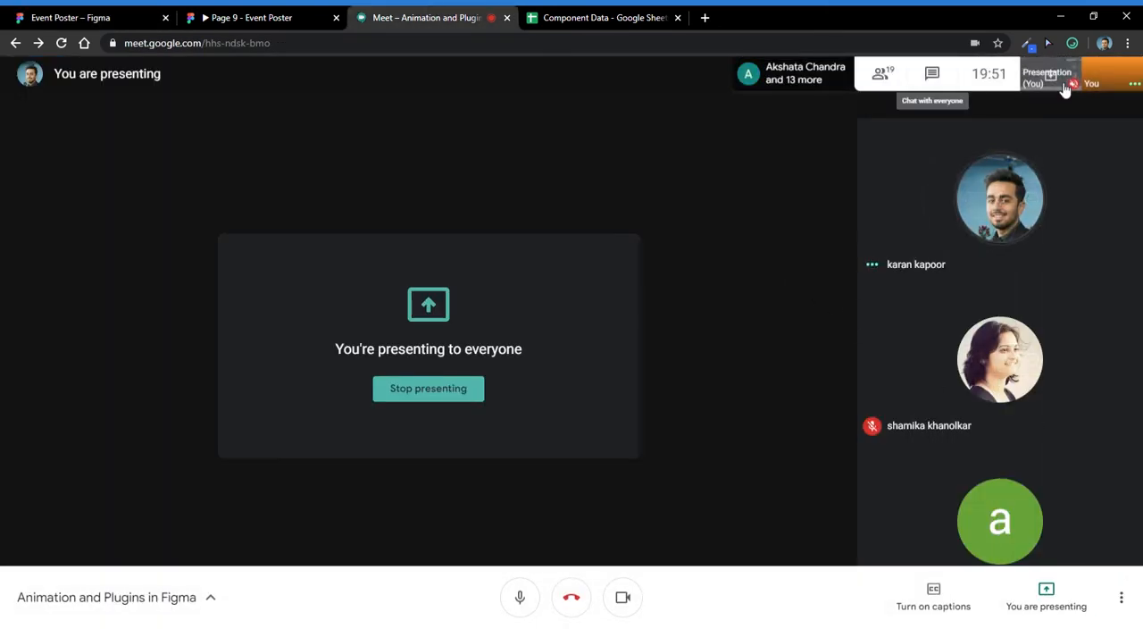
click(870, 79)
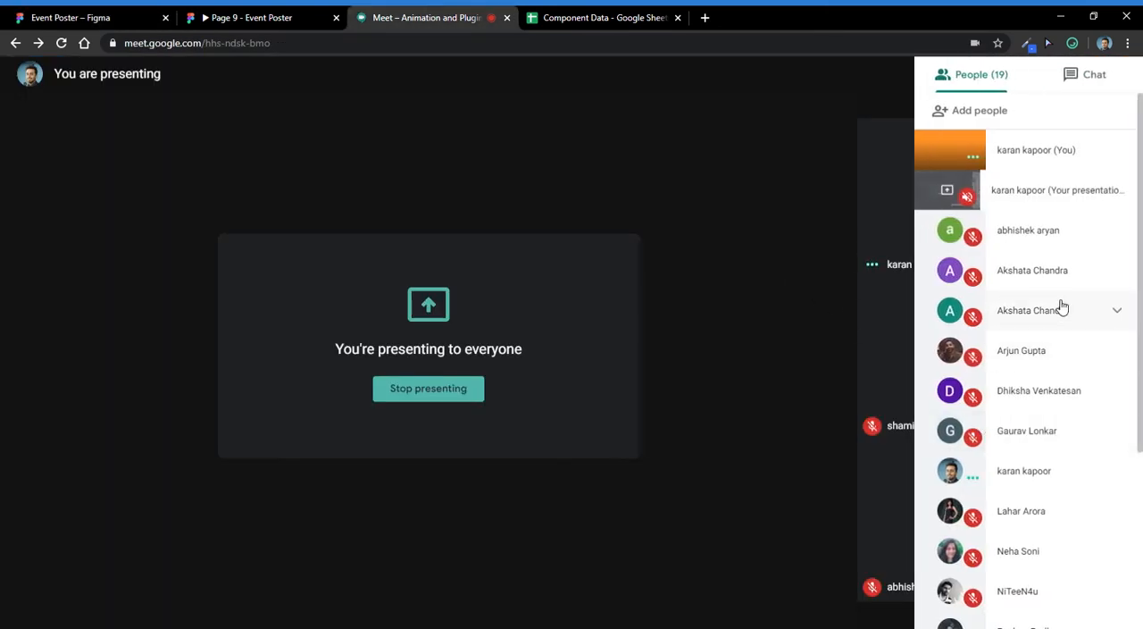
scroll(1033, 363, down, 3)
scroll(1040, 451, up, 4)
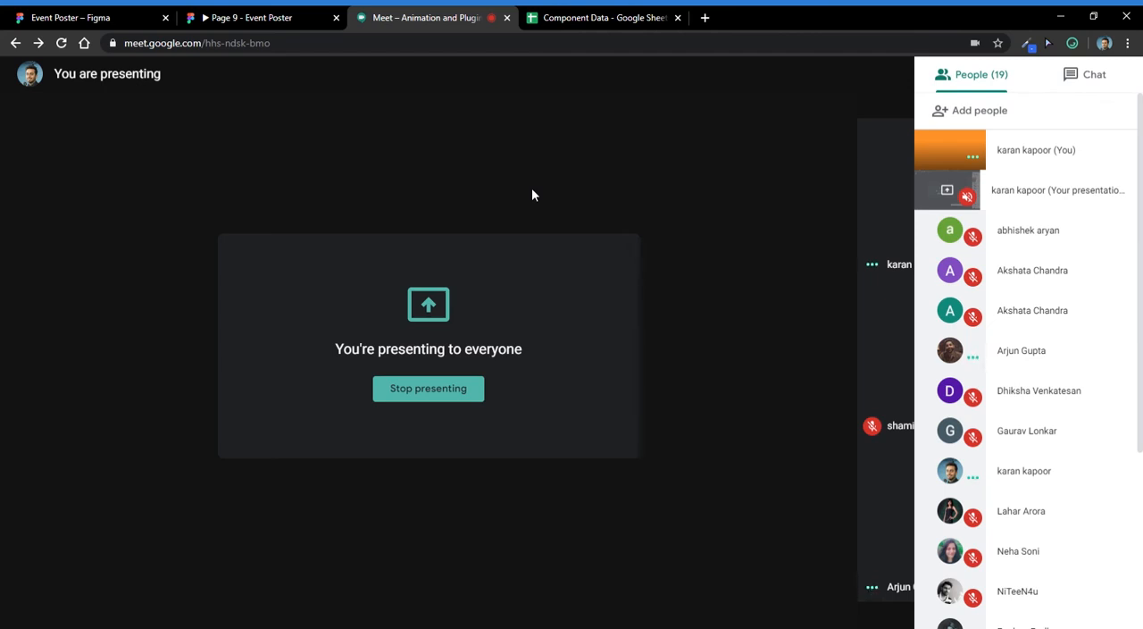
- Return to the Event Poster file and examine the dot animation frames above the chair and plant card frames on Page 9
click(76, 17)
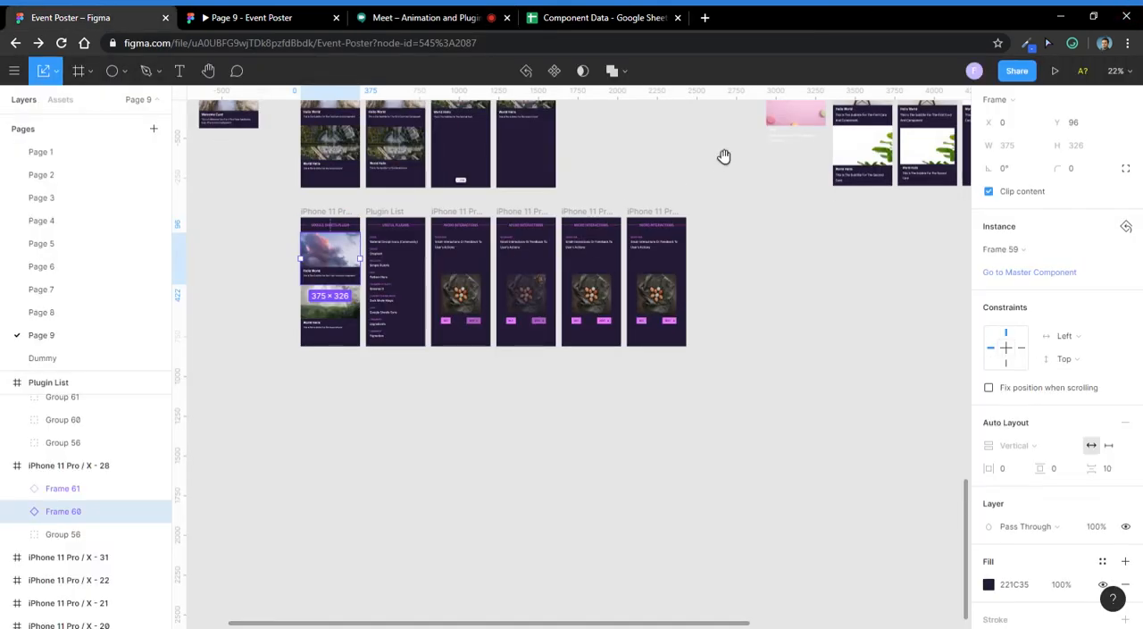
drag(723, 157, 720, 324)
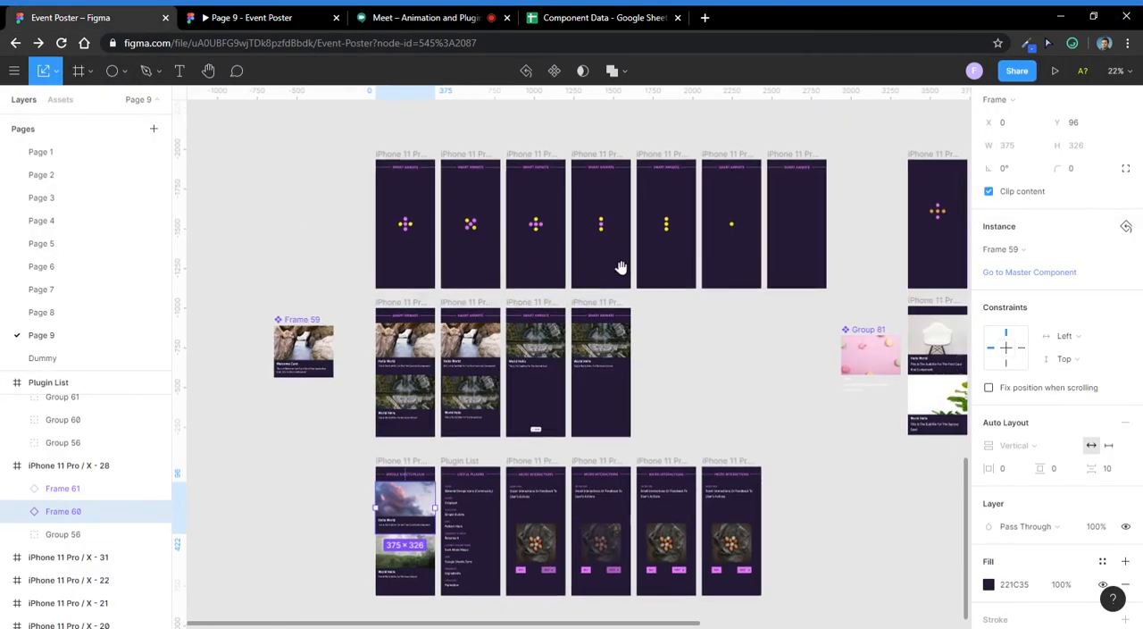
drag(620, 268, 492, 286)
drag(638, 387, 414, 363)
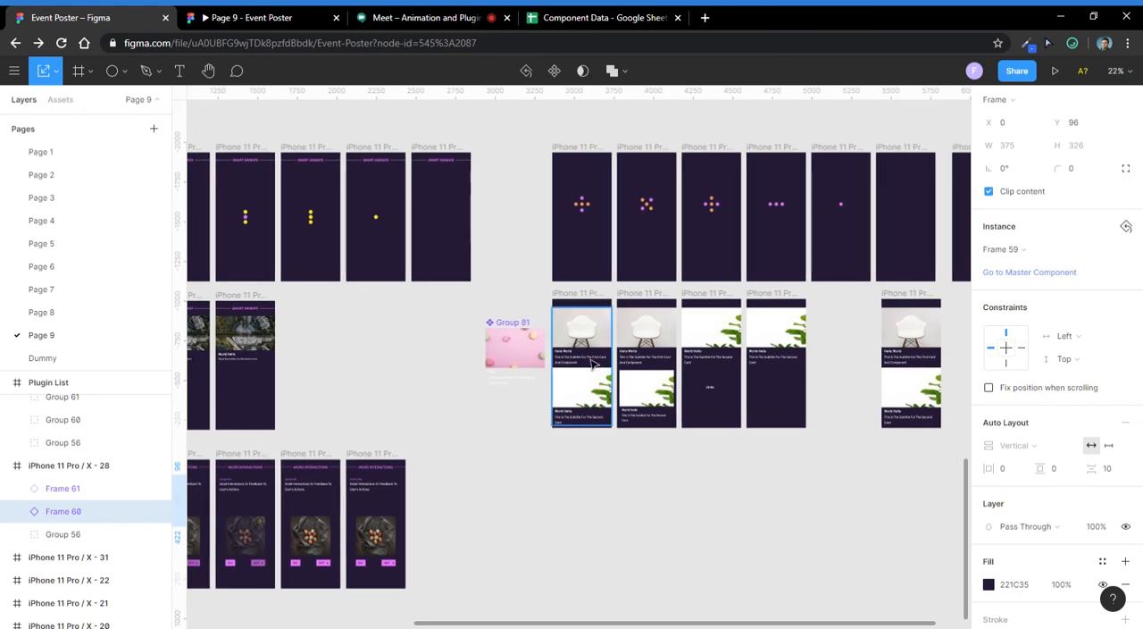
scroll(592, 363, up, 5)
scroll(590, 357, down, 5)
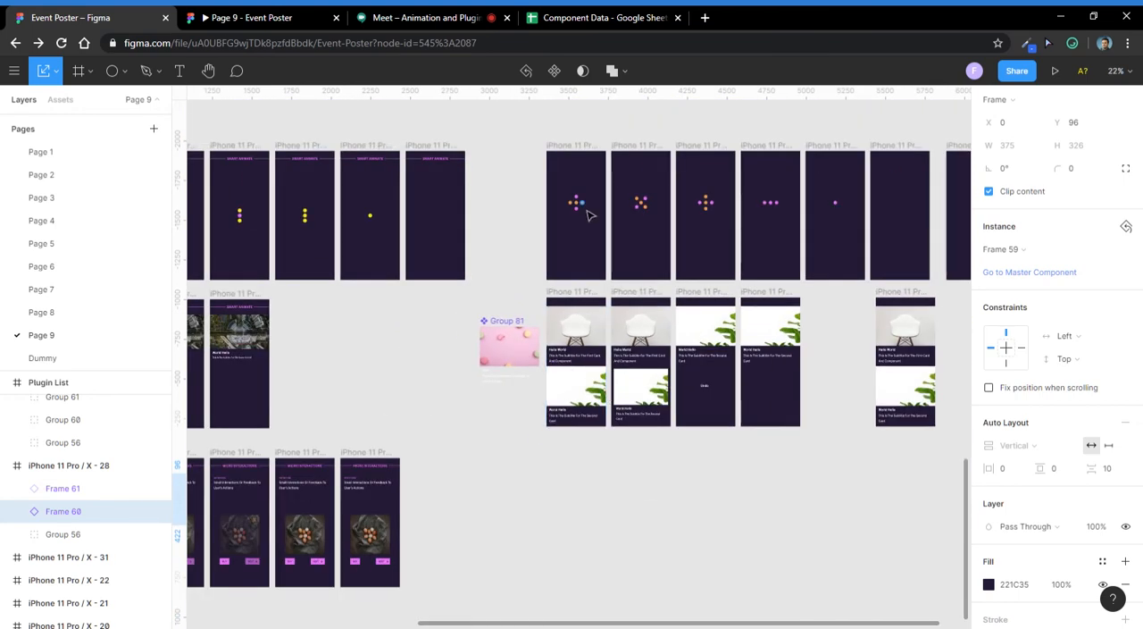
scroll(589, 214, up, 4)
scroll(587, 214, down, 4)
scroll(602, 248, up, 2)
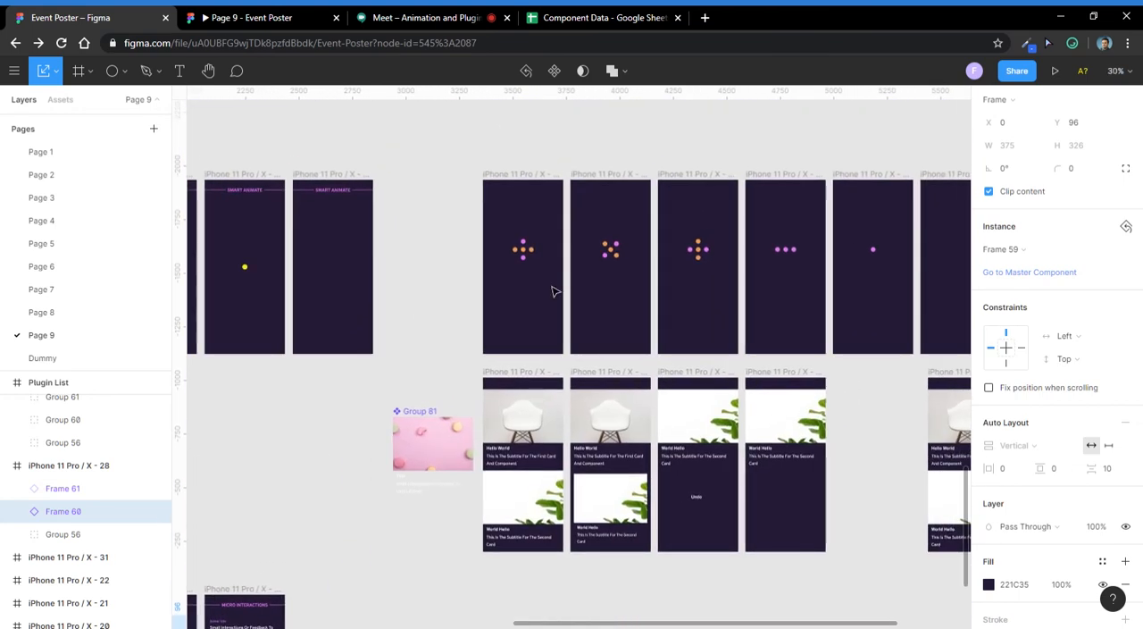
drag(546, 221, 511, 275)
click(517, 287)
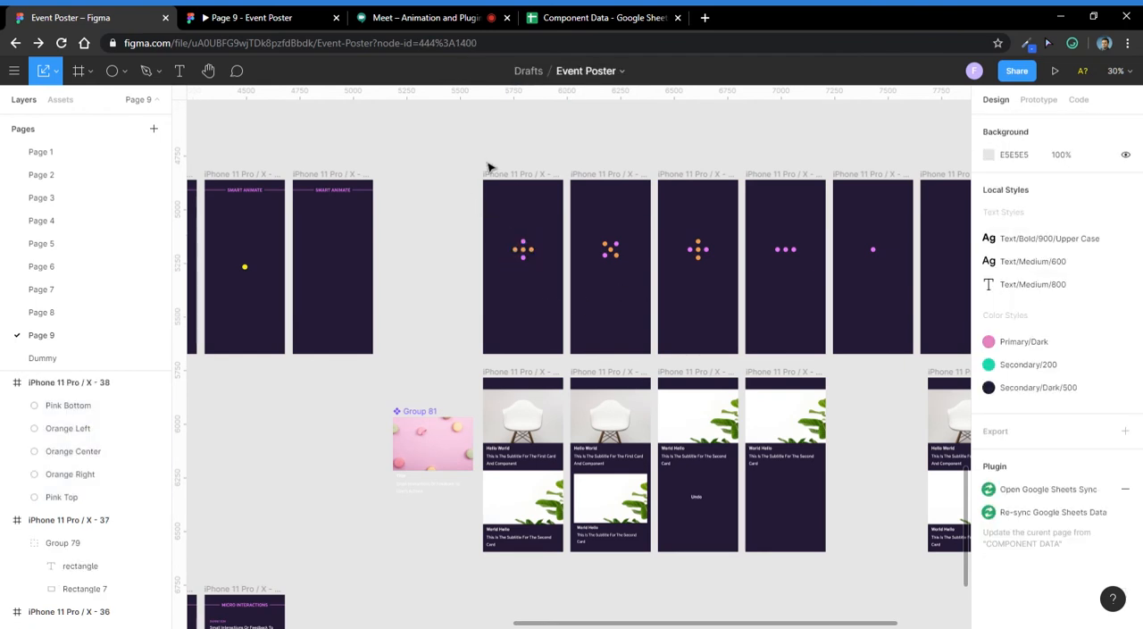
- Select and deselect frame iPhone 11 Pro / X - 38 and its dots, and open the file's sharing settings and close them
click(545, 175)
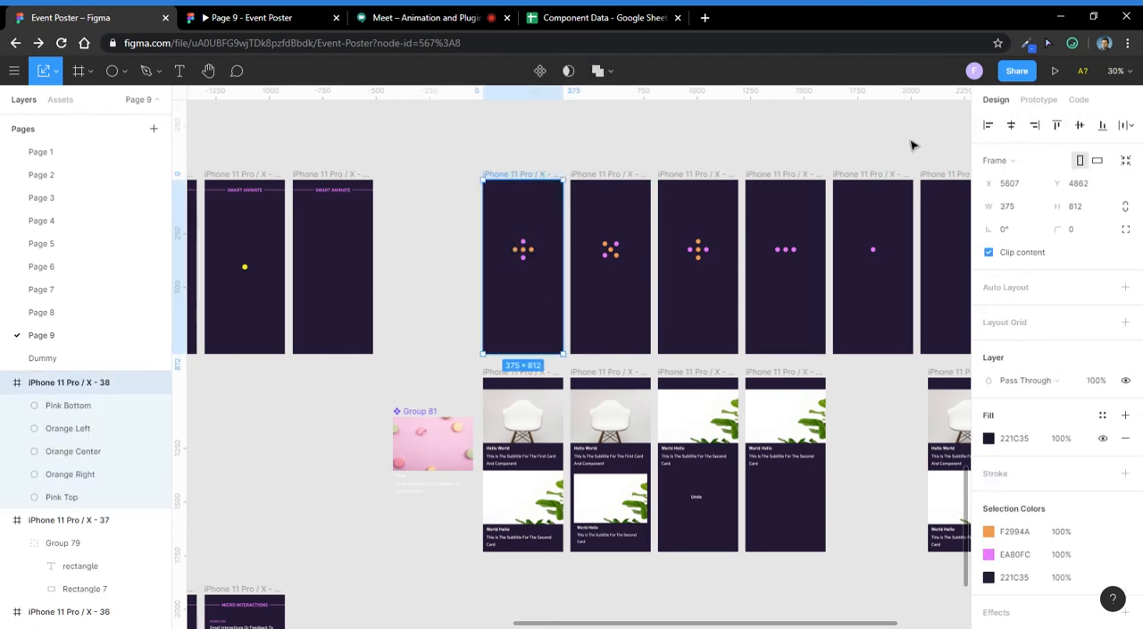
click(721, 132)
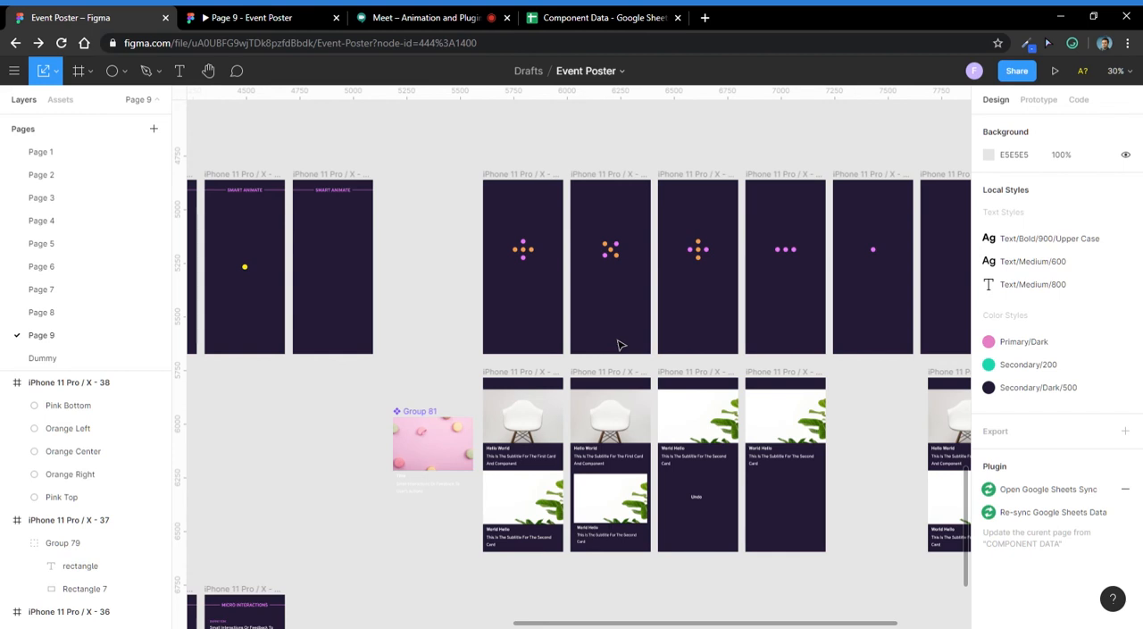
drag(538, 213, 512, 282)
click(522, 322)
drag(539, 228, 506, 296)
click(511, 312)
drag(550, 231, 507, 284)
click(530, 318)
click(1017, 72)
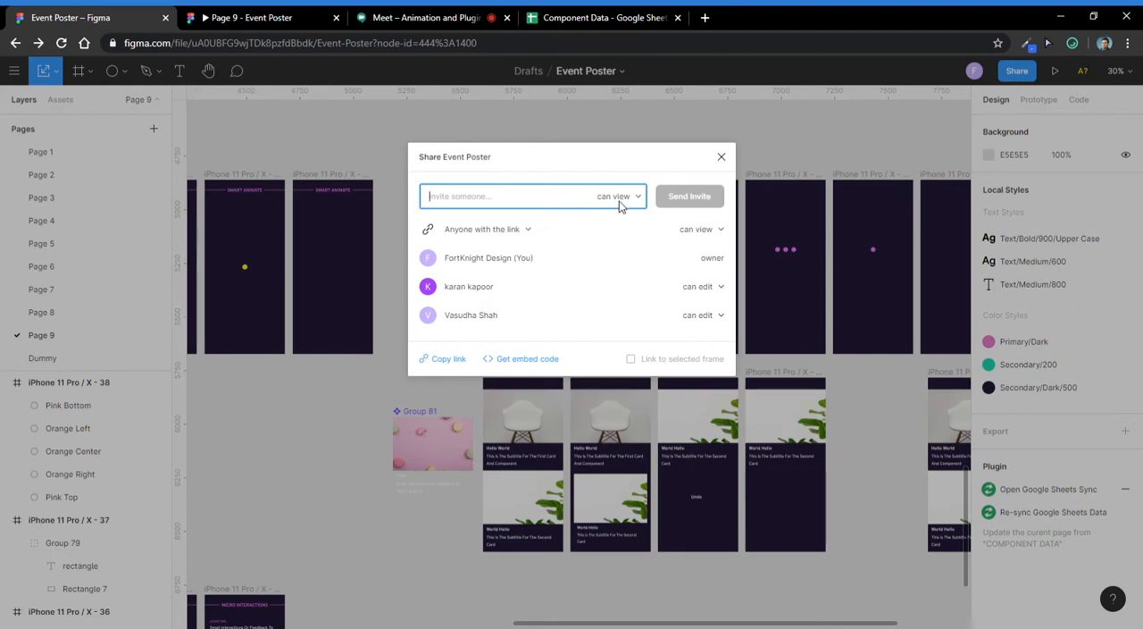
click(722, 157)
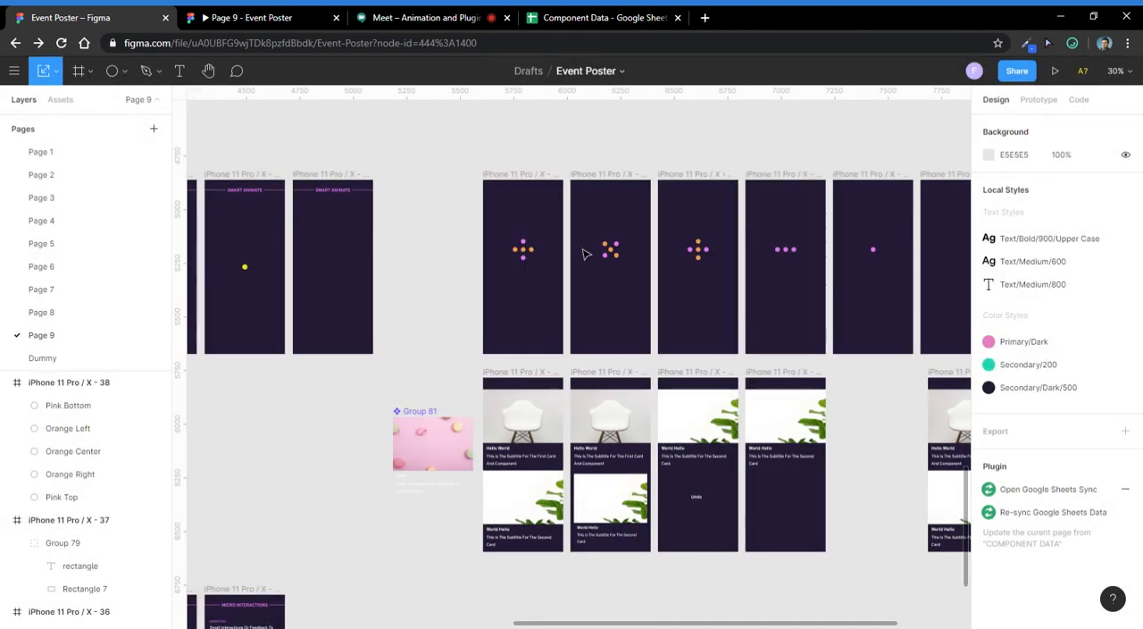
- Select all seven dot animation frames, inspect their prototype easing options, animation duration and delay, and deselect them
drag(547, 225, 506, 301)
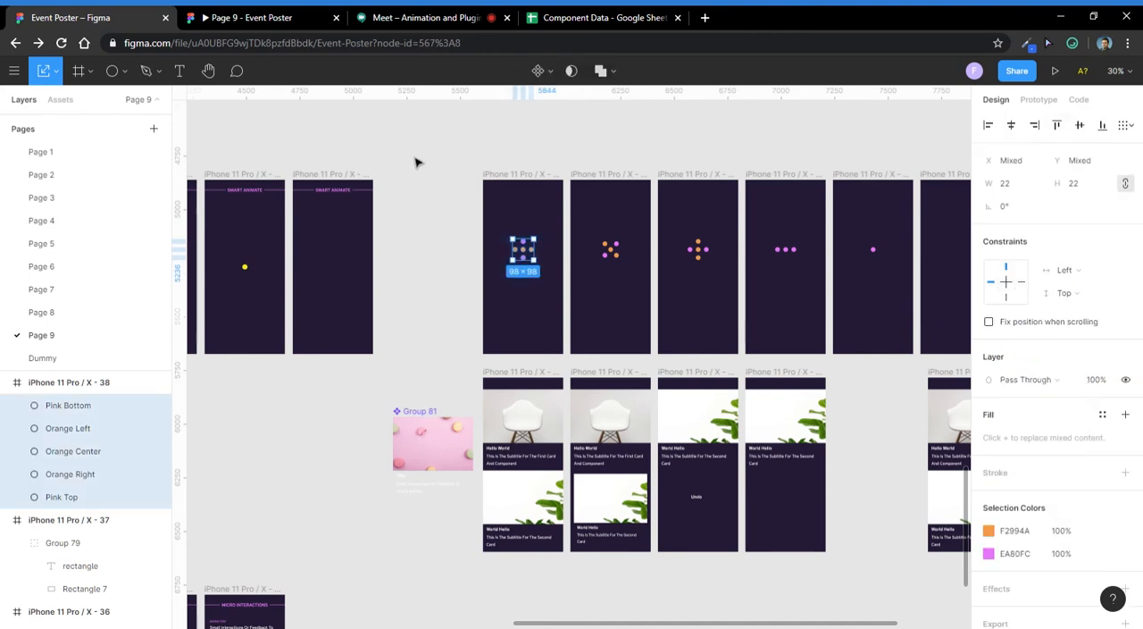
drag(418, 150, 949, 364)
click(1039, 99)
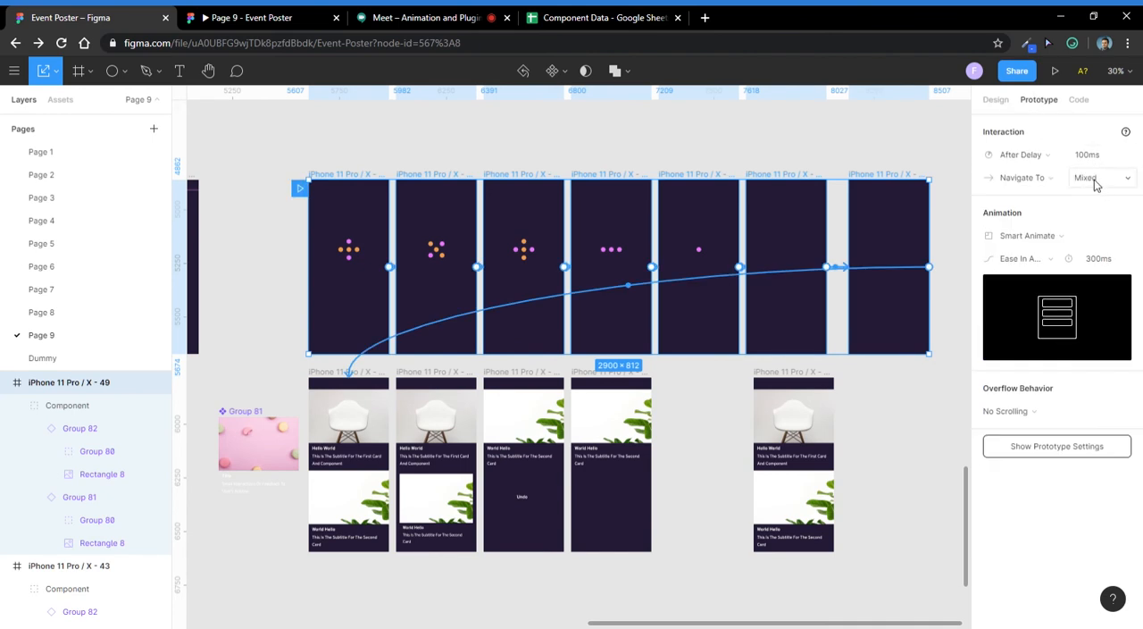
click(1026, 261)
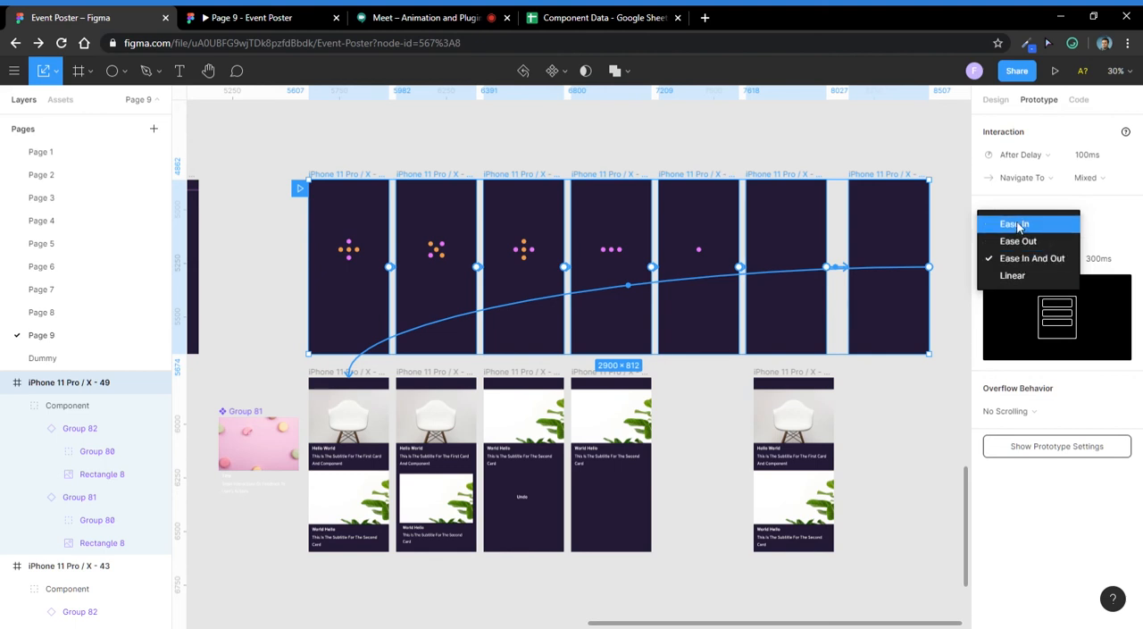
click(1097, 261)
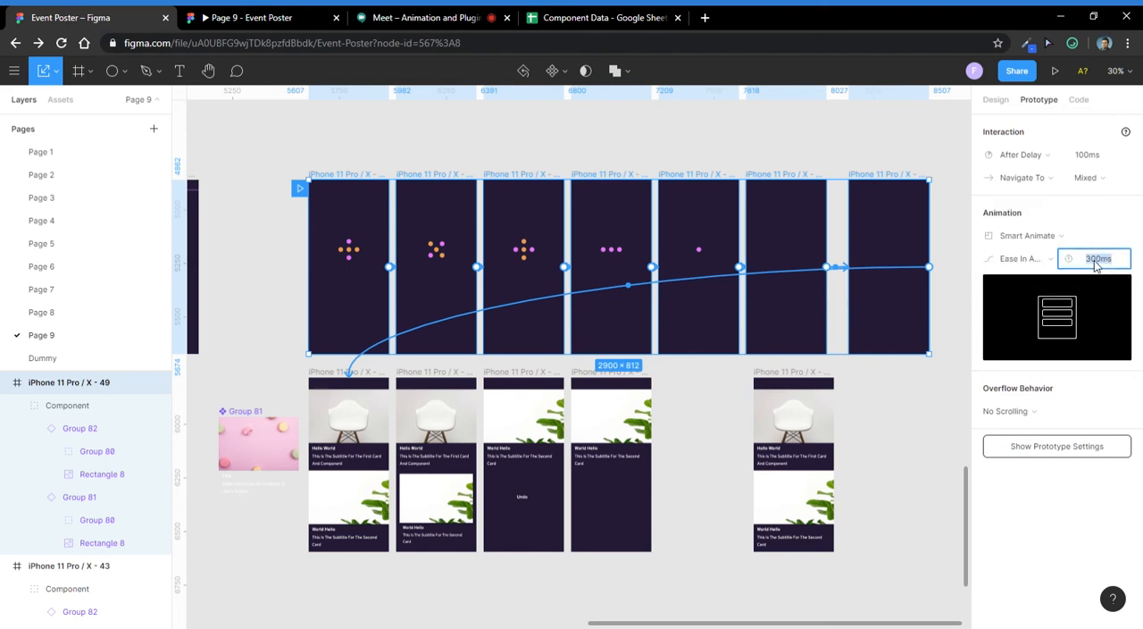
click(1096, 260)
click(1085, 160)
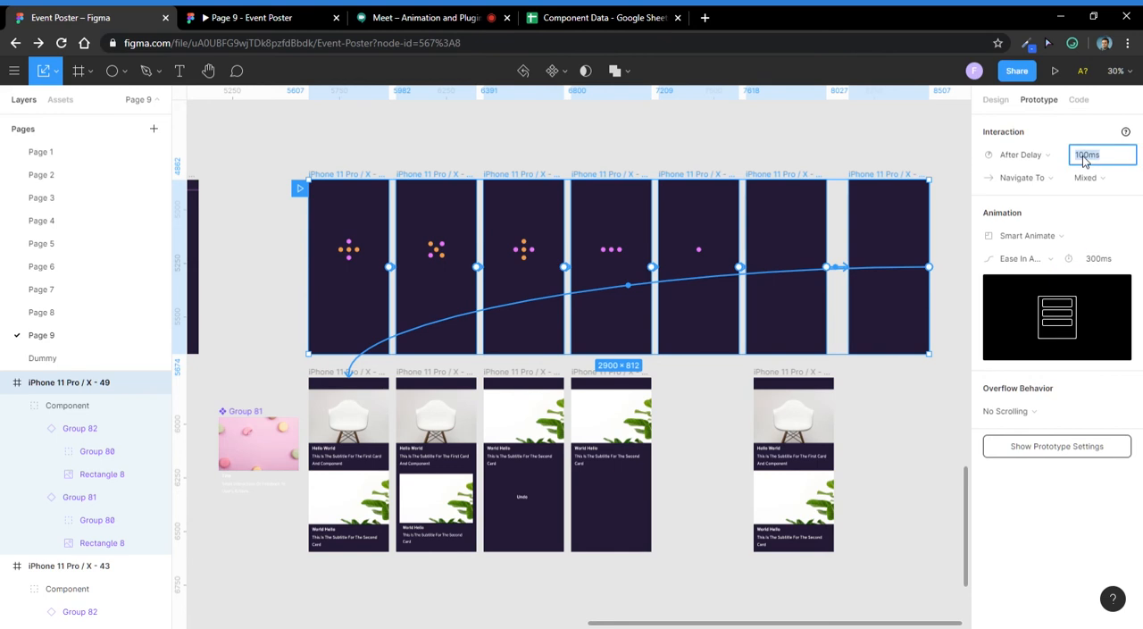
click(727, 152)
drag(936, 149, 303, 380)
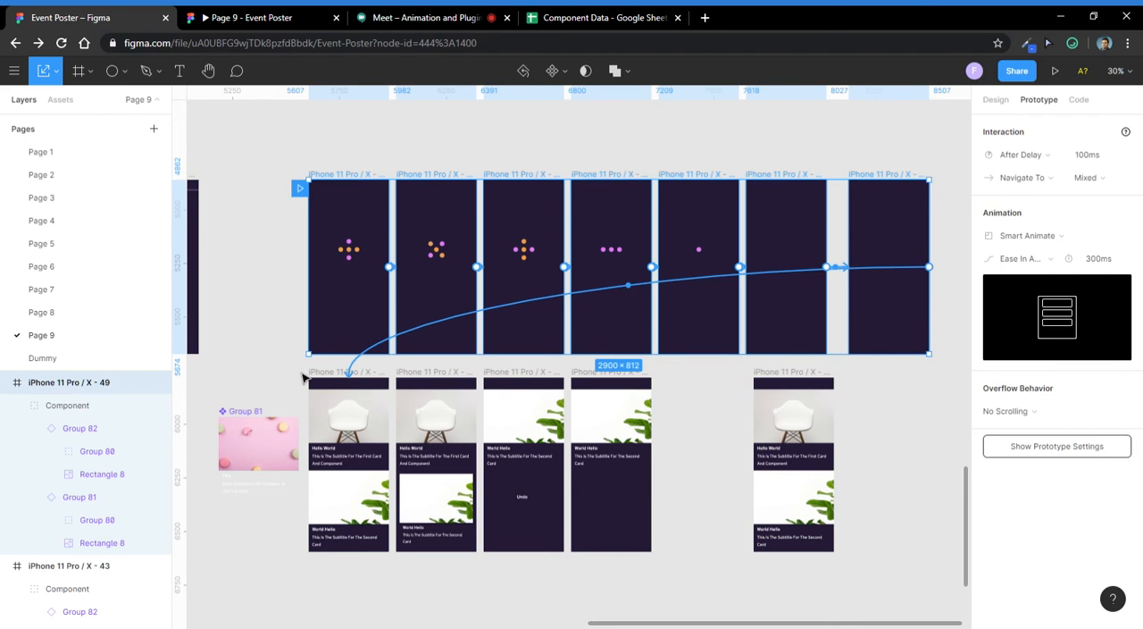
click(712, 165)
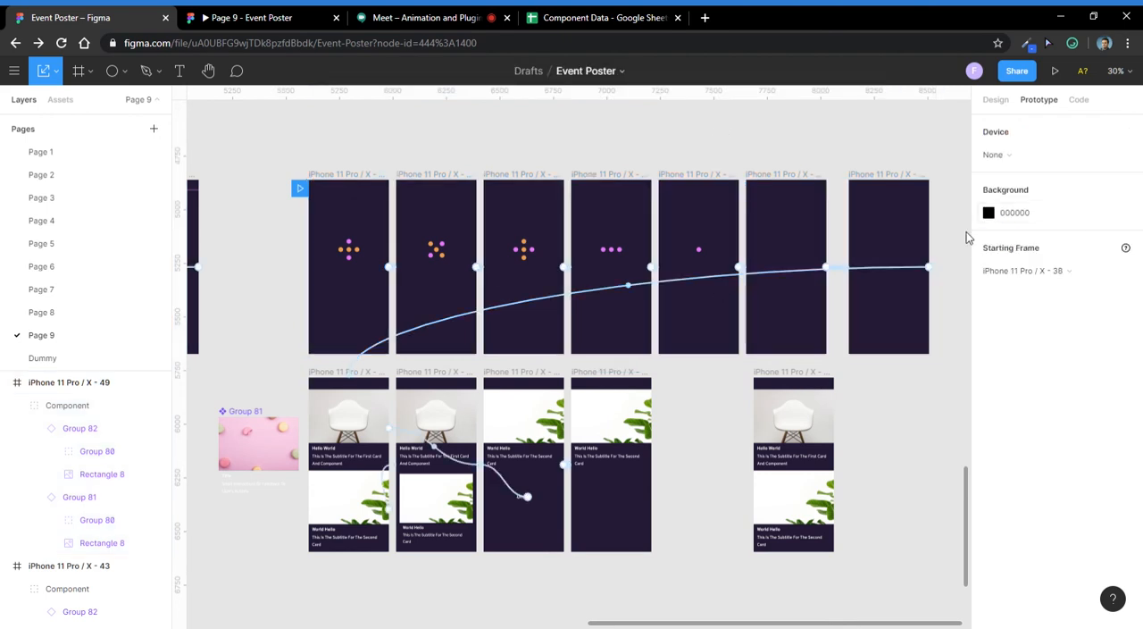
- Select the Component group in iPhone 11 Pro / X - 46 to view its prototype interaction, and clear the selection
click(795, 413)
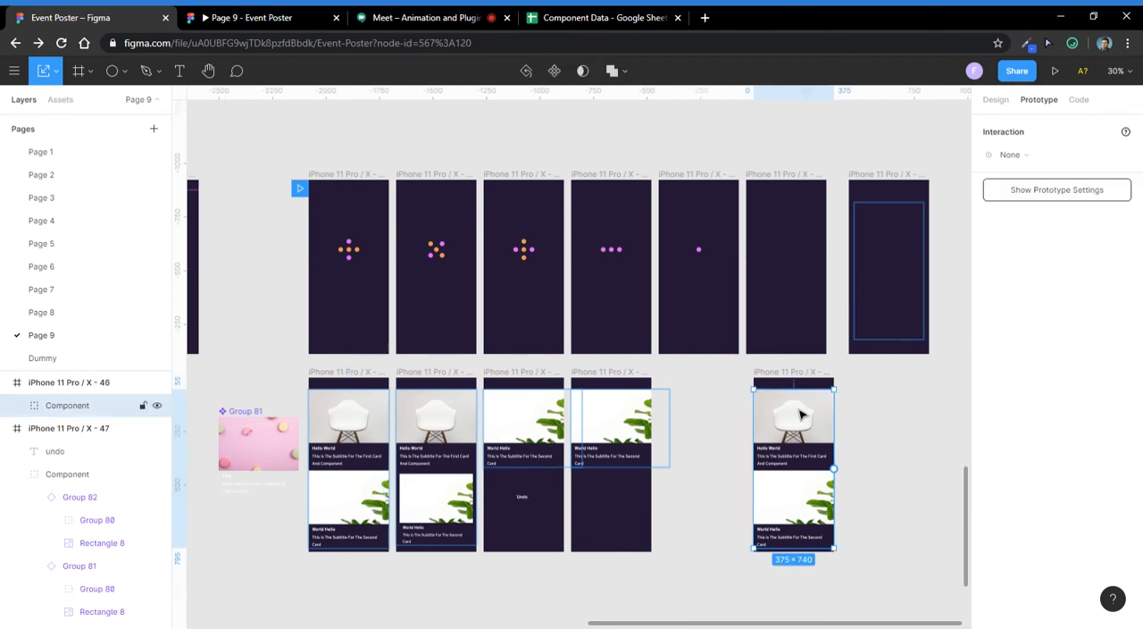
click(793, 378)
click(861, 392)
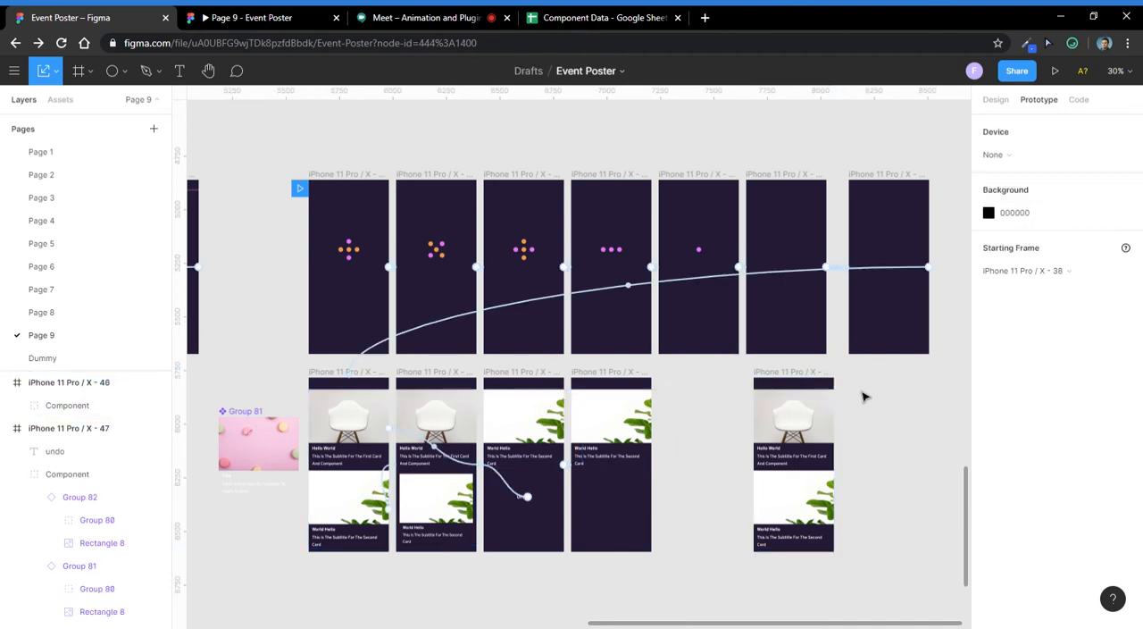
- Open Page 6 and bring the 31 May-1 and 31 May-2 posters and their prototype connections into close view
click(71, 270)
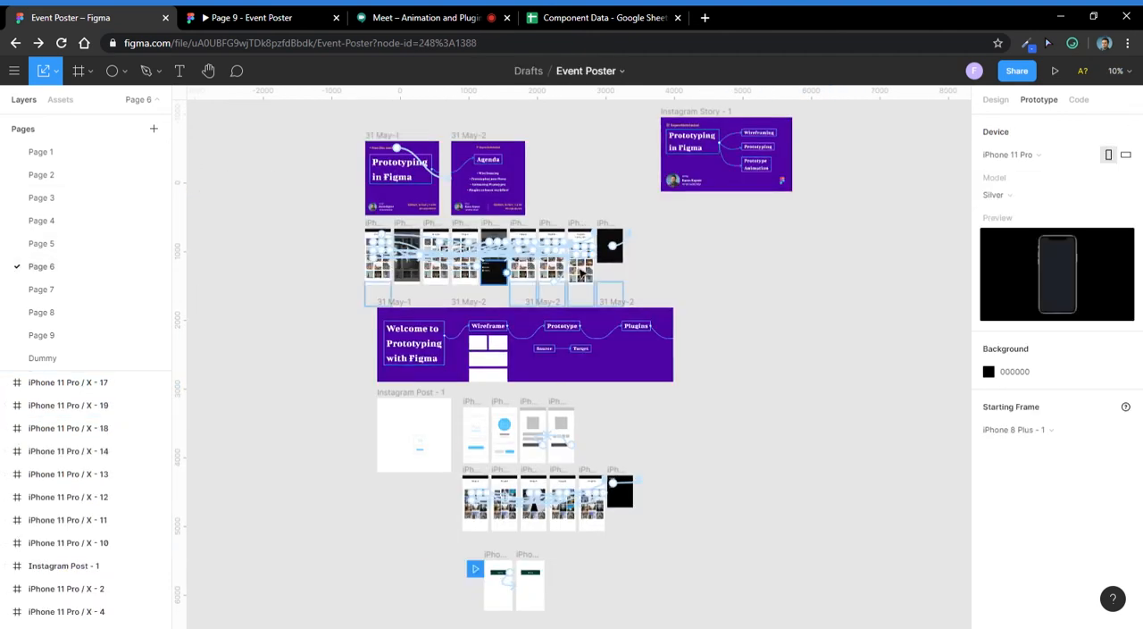
scroll(511, 413, up, 3)
drag(448, 295, 581, 449)
scroll(588, 264, down, 3)
scroll(454, 253, up, 5)
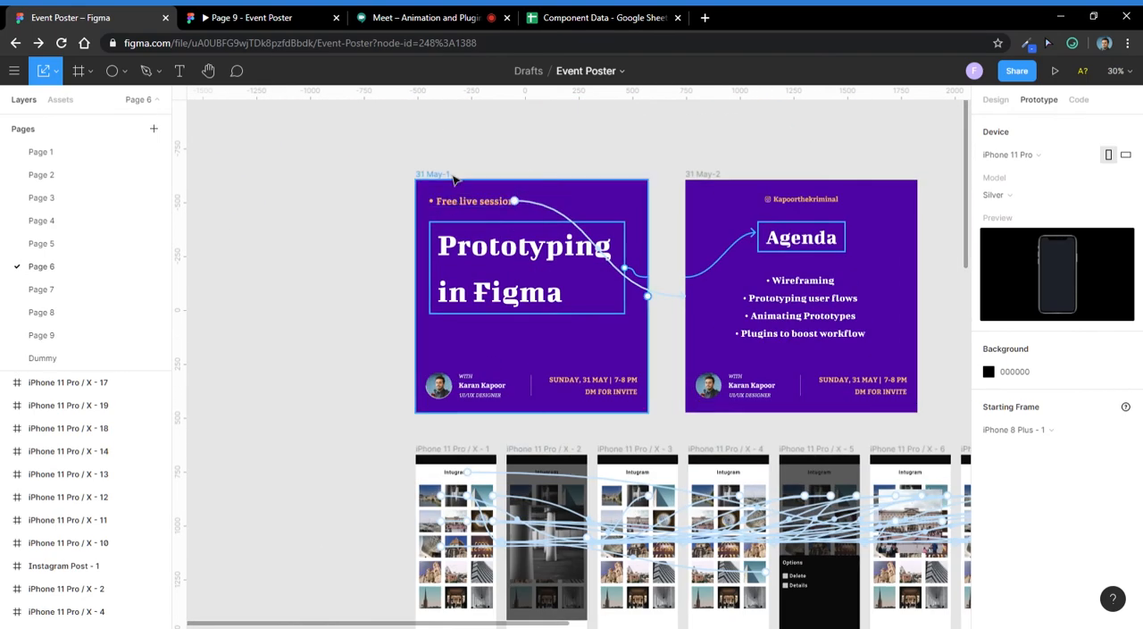
- Open the Figmotion plugin for the 31 May-1 poster and reposition its window to view the listed layers
click(437, 175)
right_click(550, 210)
mouse_move(648, 459)
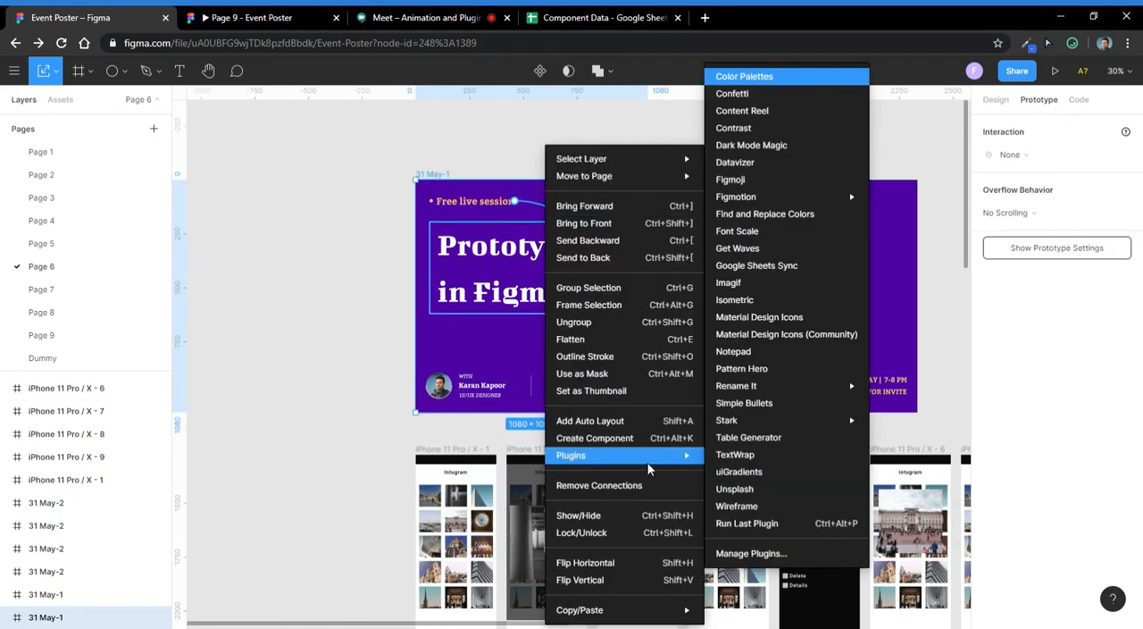
mouse_move(793, 193)
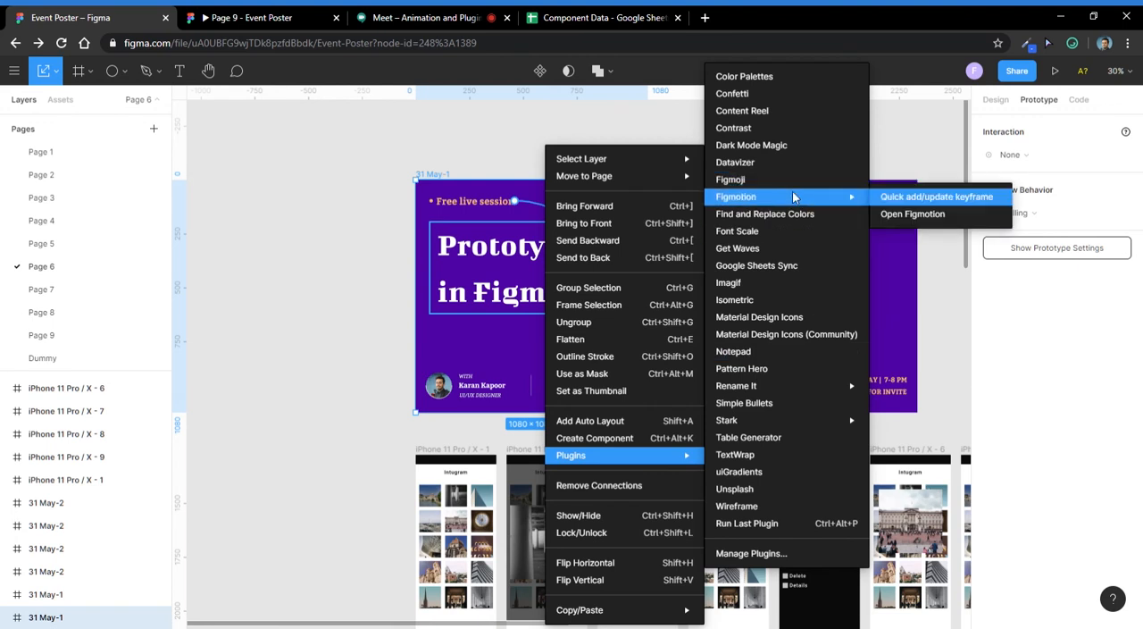
click(961, 211)
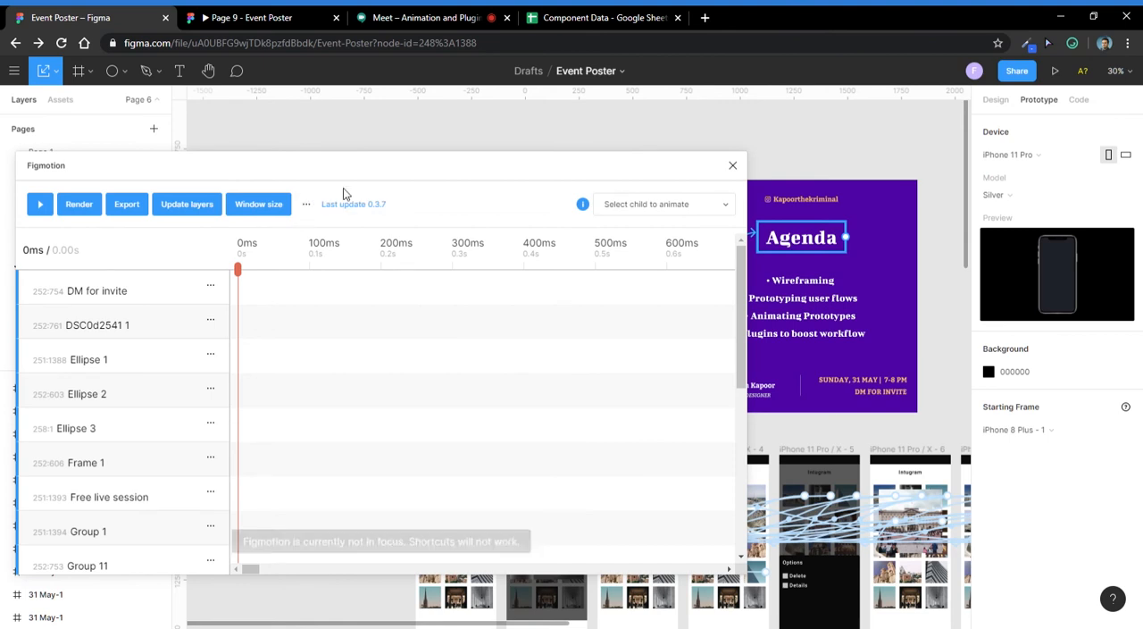
drag(507, 164, 811, 133)
scroll(631, 412, down, 5)
scroll(631, 412, up, 5)
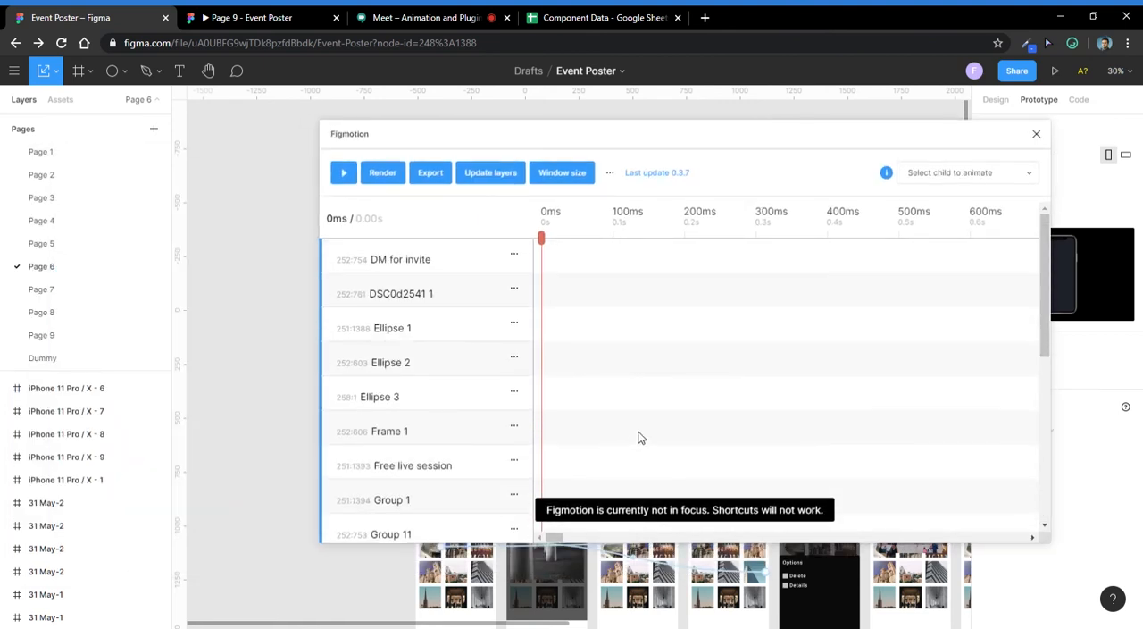
- Expand the DM for invite layer in Figmotion to examine its animatable properties, and move the plugin window off the poster
click(414, 260)
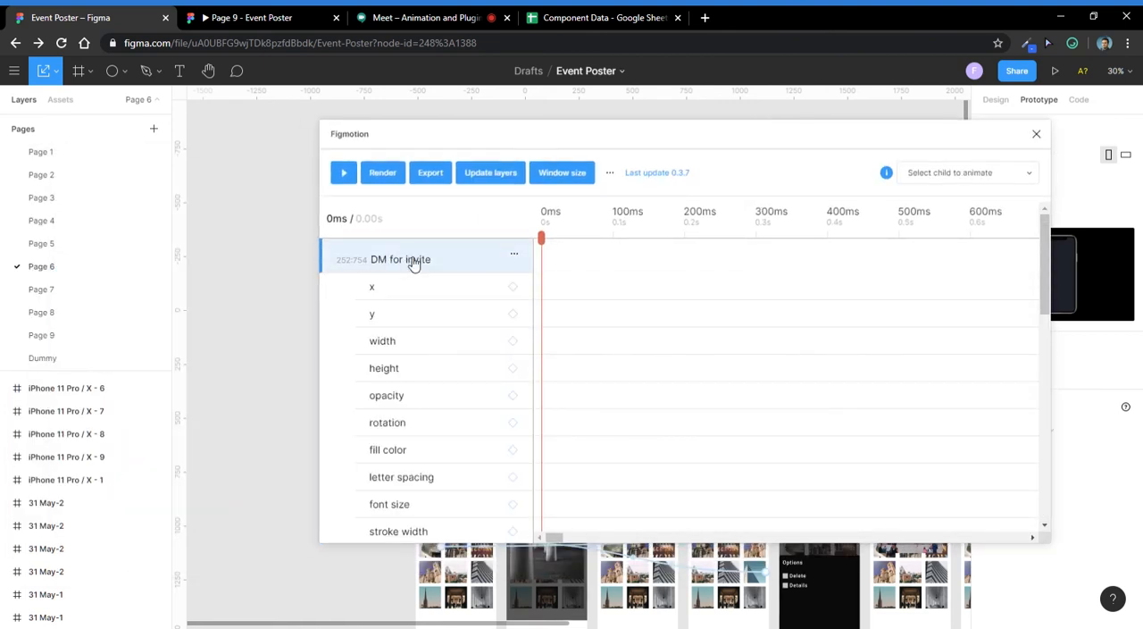
scroll(676, 303, down, 5)
scroll(643, 342, up, 5)
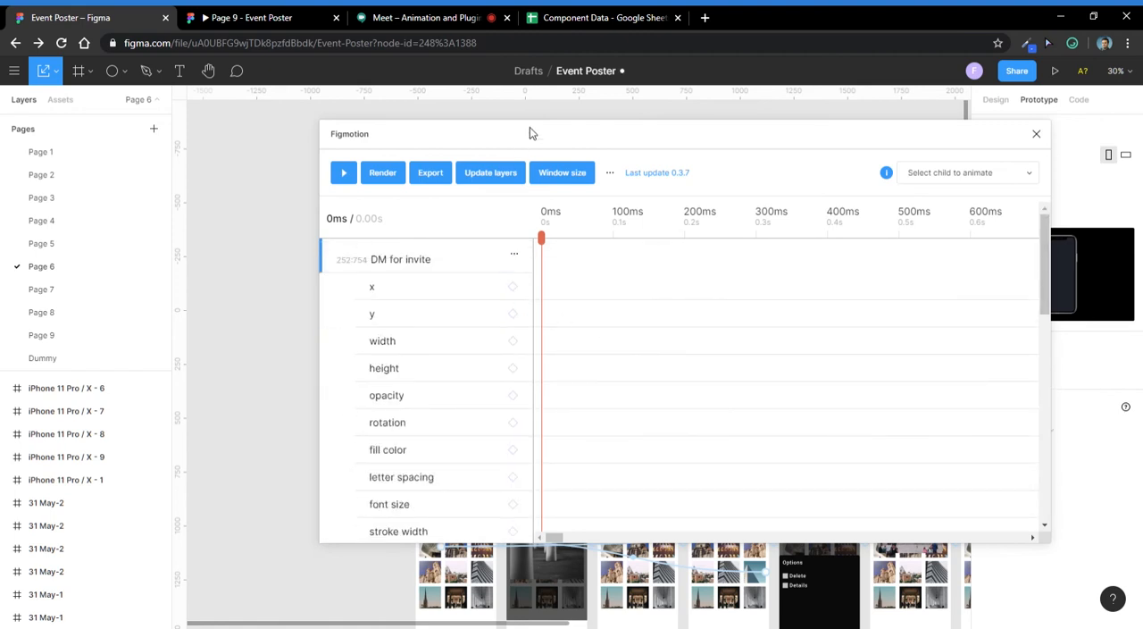
drag(530, 133, 868, 146)
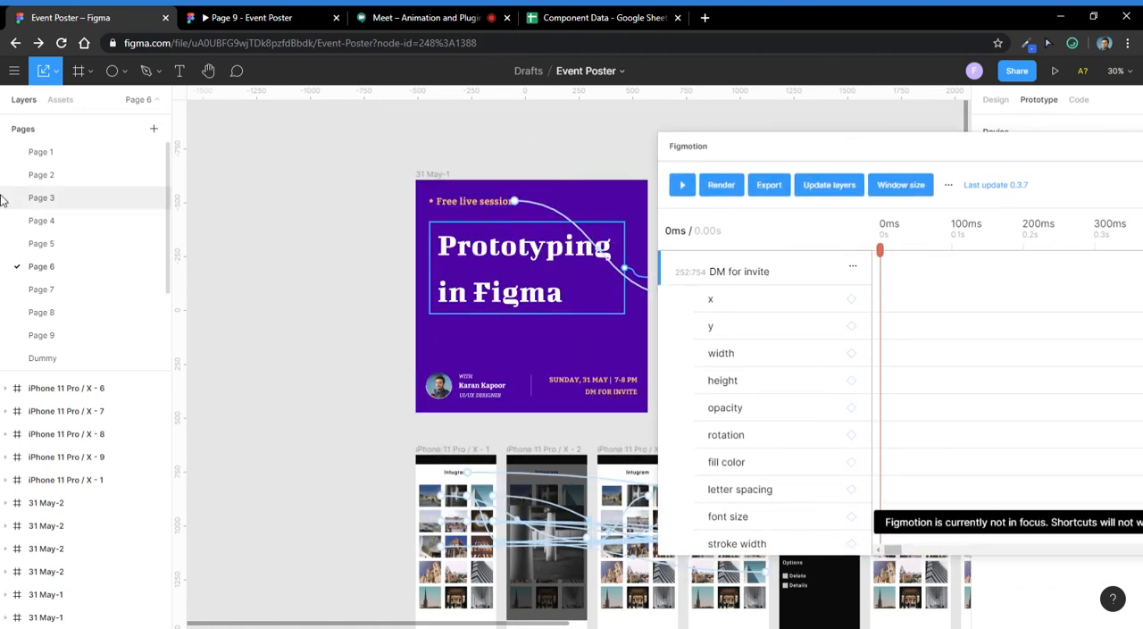
- Open Page 9 and select the purple RECTANGLE group in frame iPhone 11 Pro / X - 36
click(72, 336)
scroll(539, 294, down, 3)
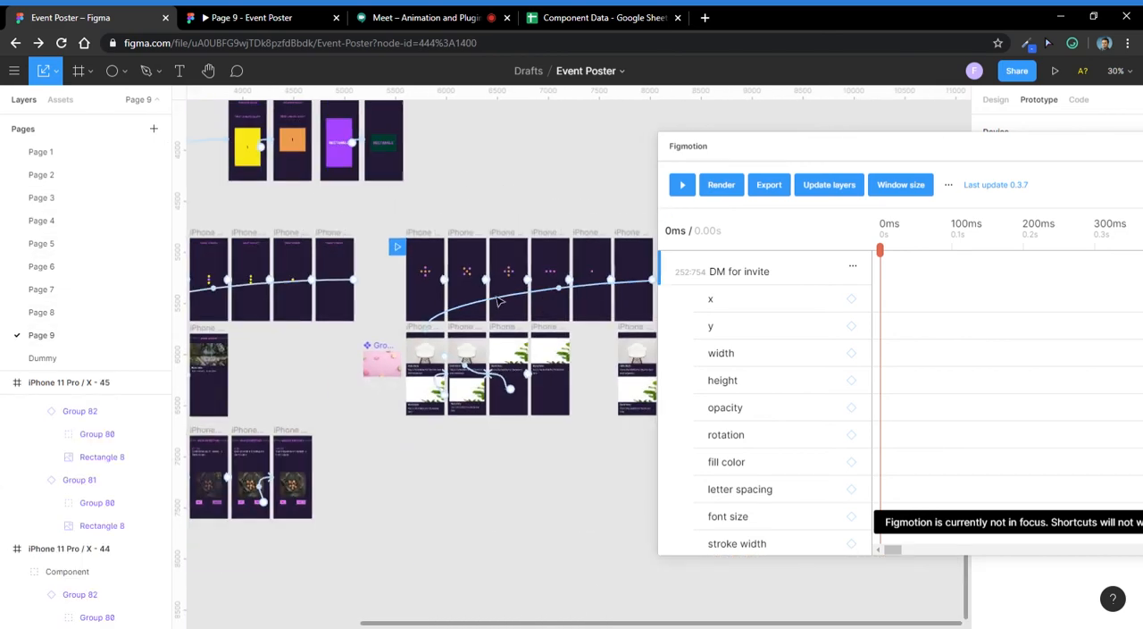
drag(312, 391, 641, 383)
scroll(536, 281, up, 3)
drag(446, 217, 309, 591)
drag(529, 216, 379, 238)
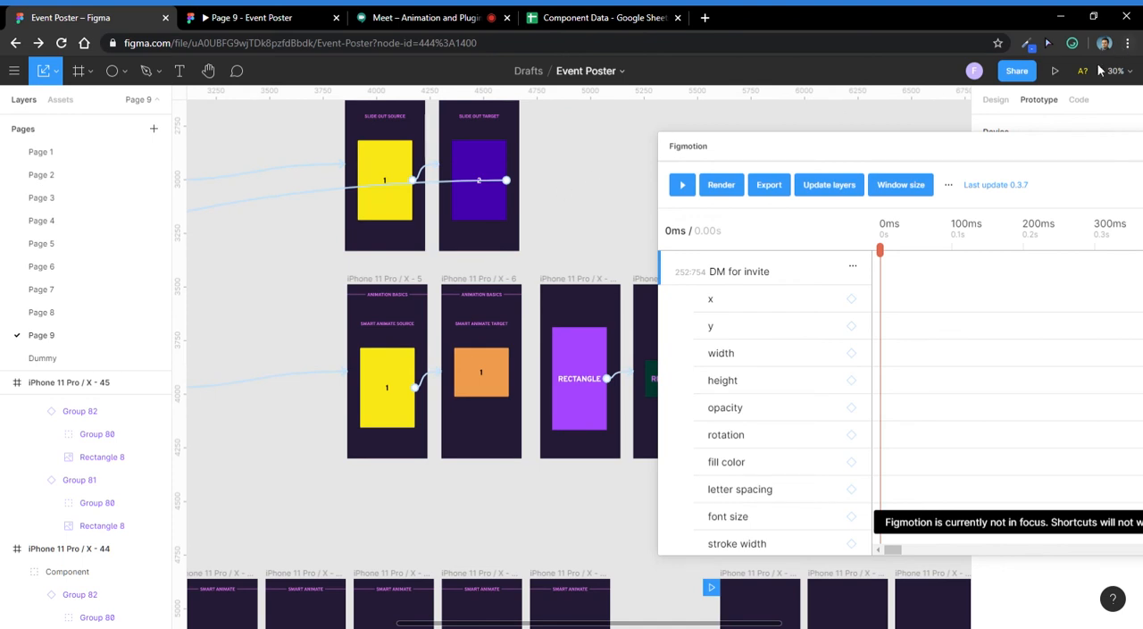
drag(987, 159, 1052, 153)
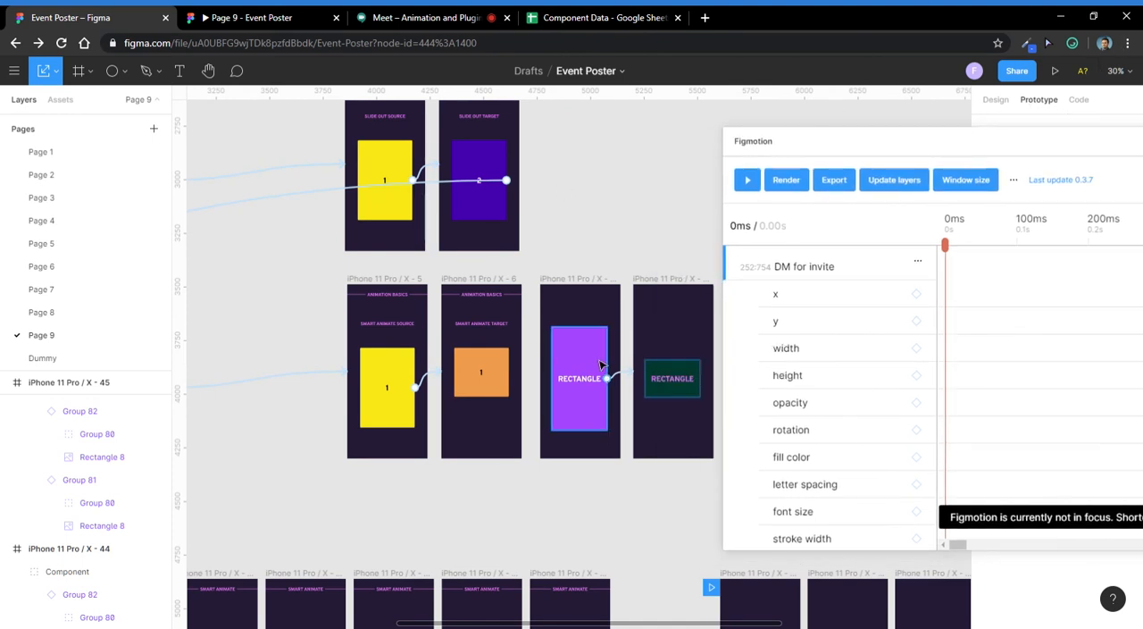
click(580, 393)
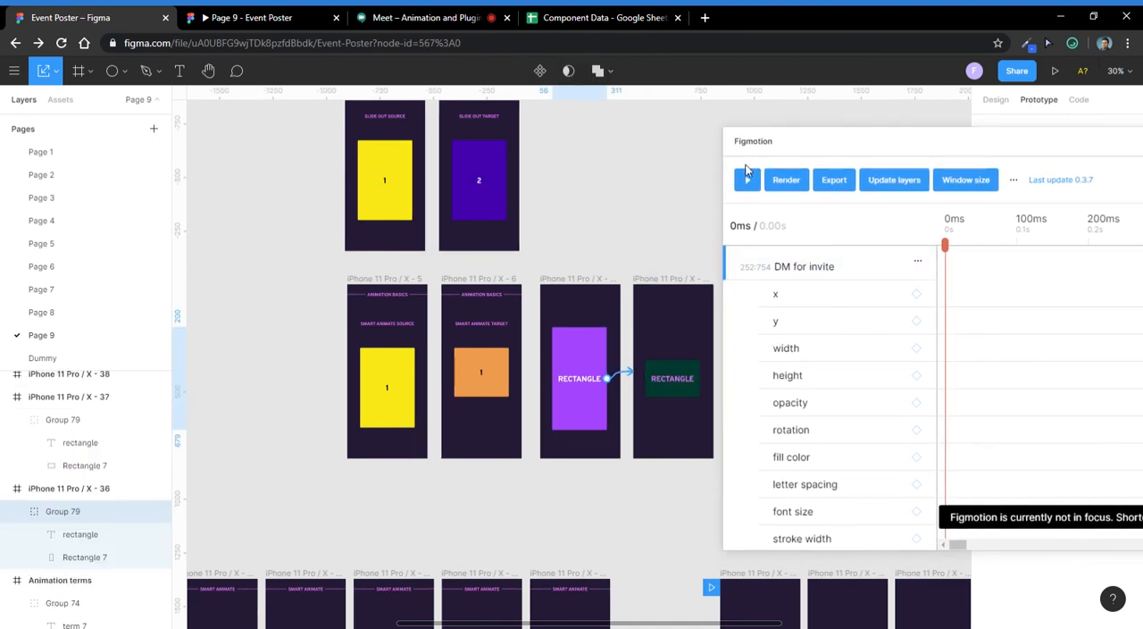
- Close Figmotion, show the selected group's design properties, and relaunch Figmotion for it
drag(828, 140, 614, 167)
drag(1022, 181, 843, 182)
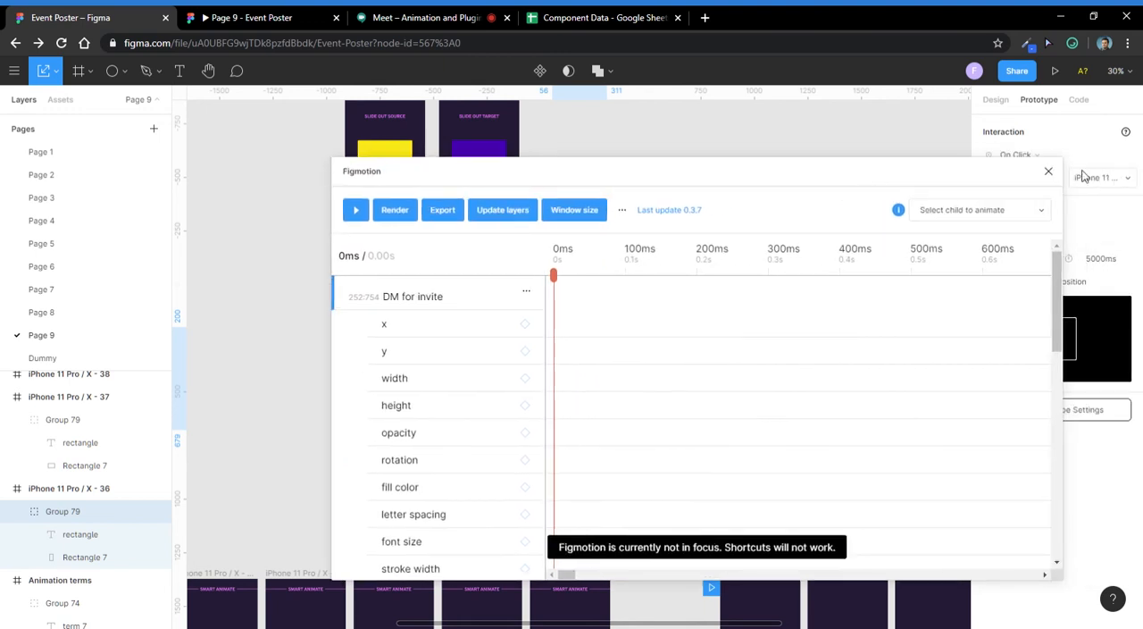
click(1048, 171)
scroll(612, 327, up, 3)
right_click(539, 393)
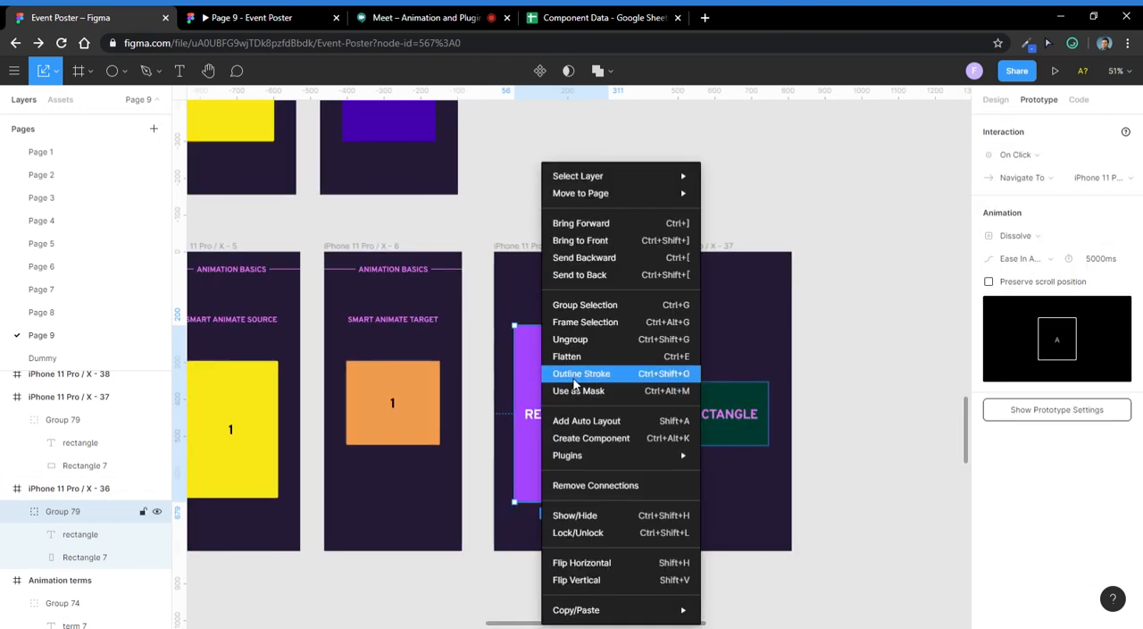
mouse_move(616, 455)
click(1008, 93)
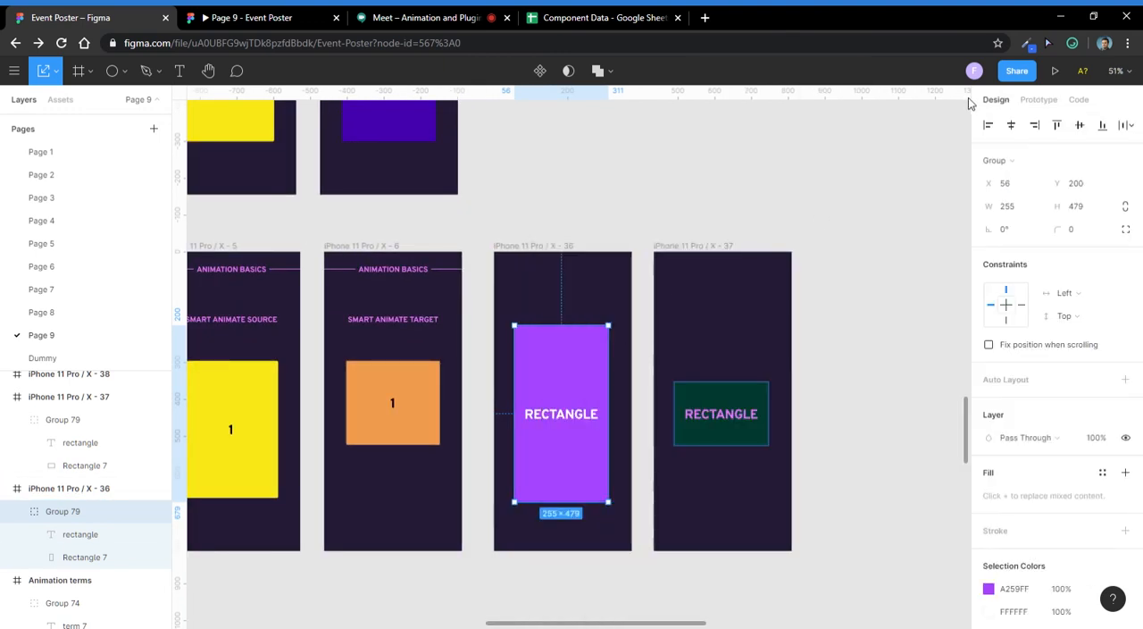
right_click(559, 382)
mouse_move(642, 485)
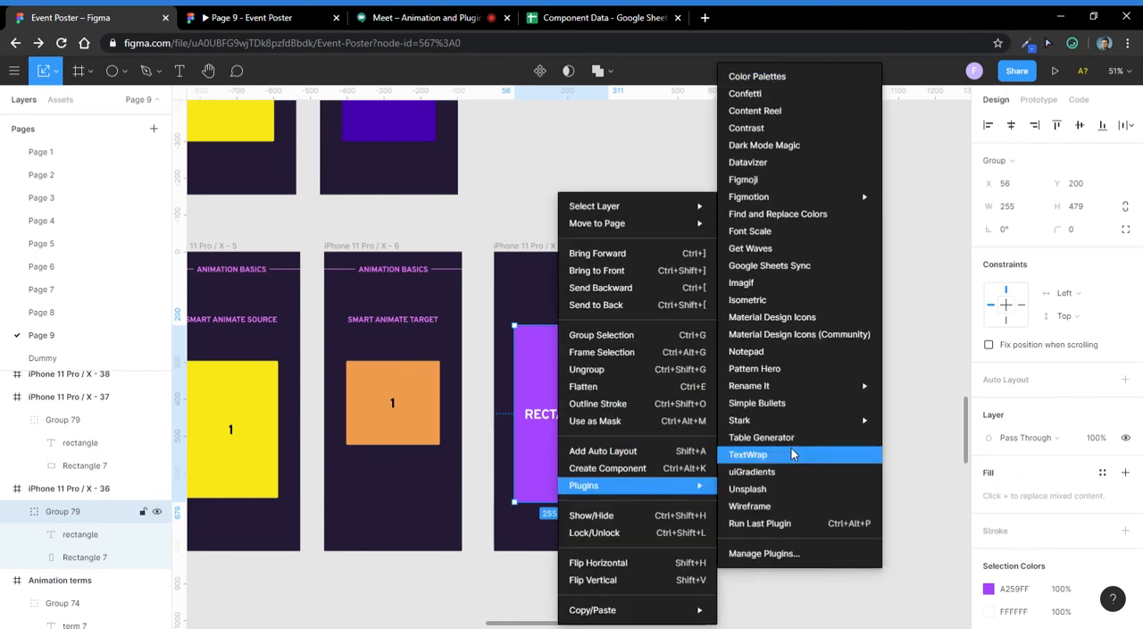
mouse_move(817, 197)
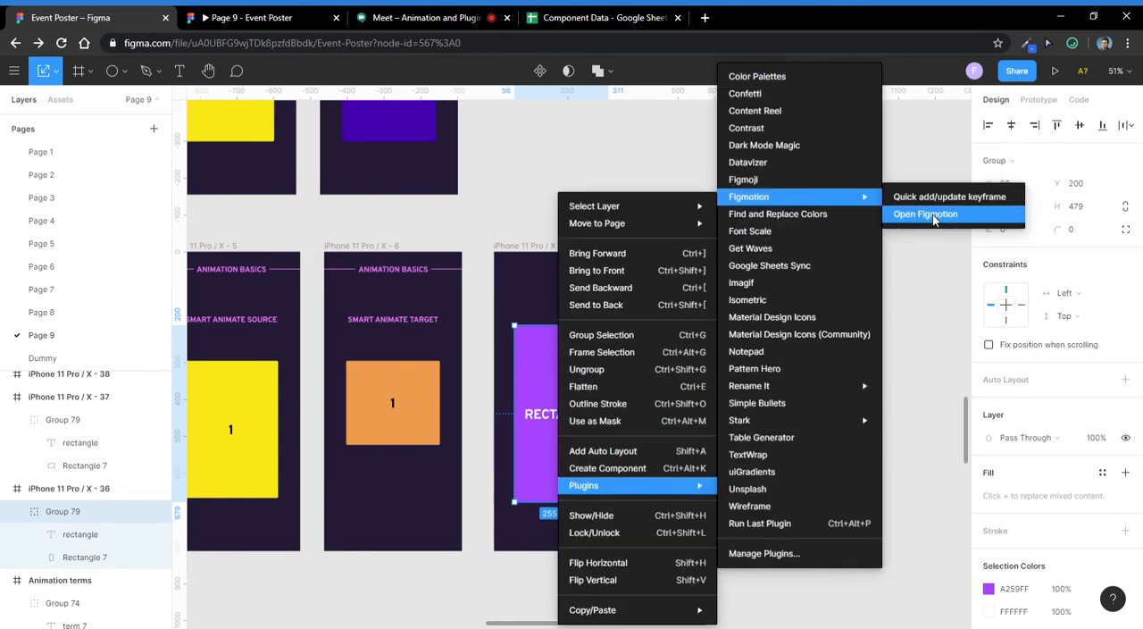
click(932, 214)
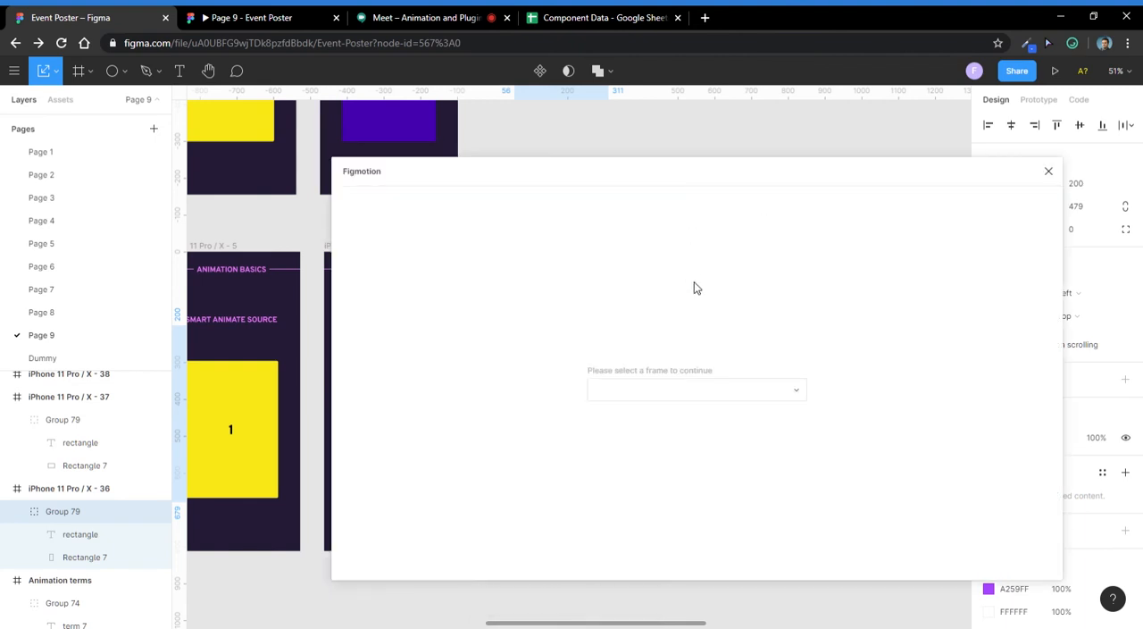
- Choose iPhone 11 Pro / X - 36 as the frame to animate in Figmotion, with the plugin window moved clear of it
click(710, 397)
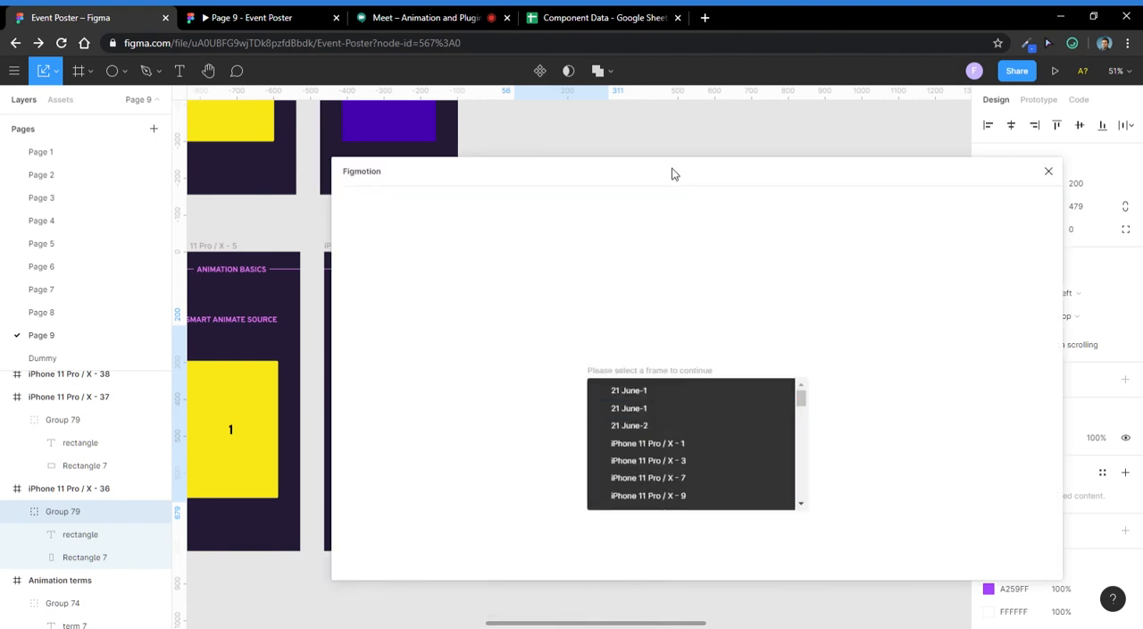
drag(673, 172, 959, 183)
scroll(971, 478, down, 10)
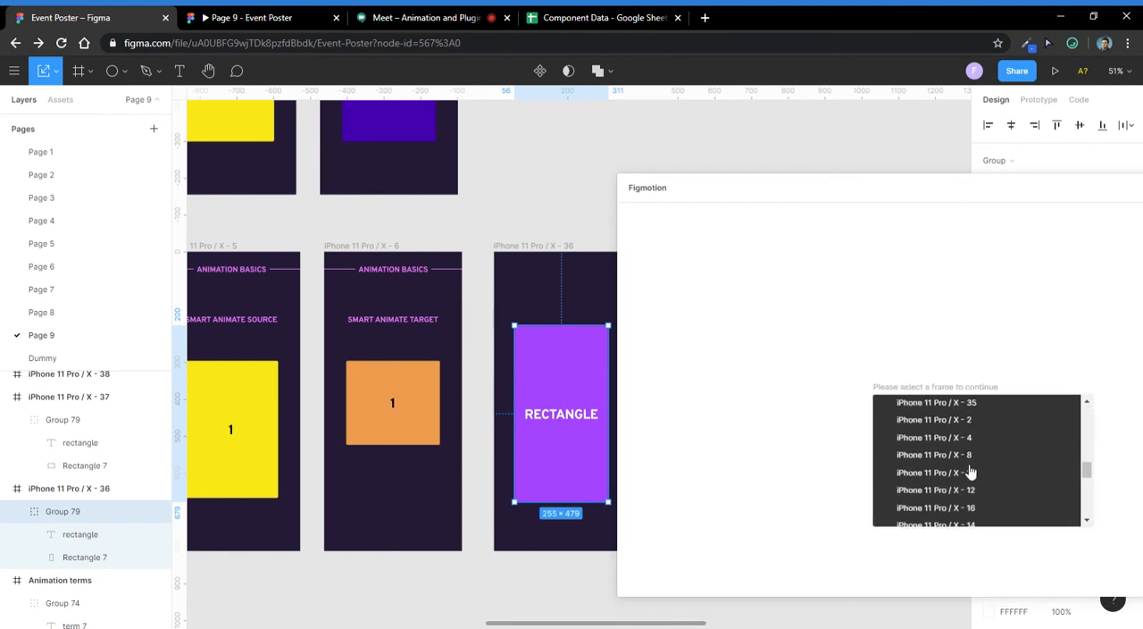
scroll(1026, 501, up, 4)
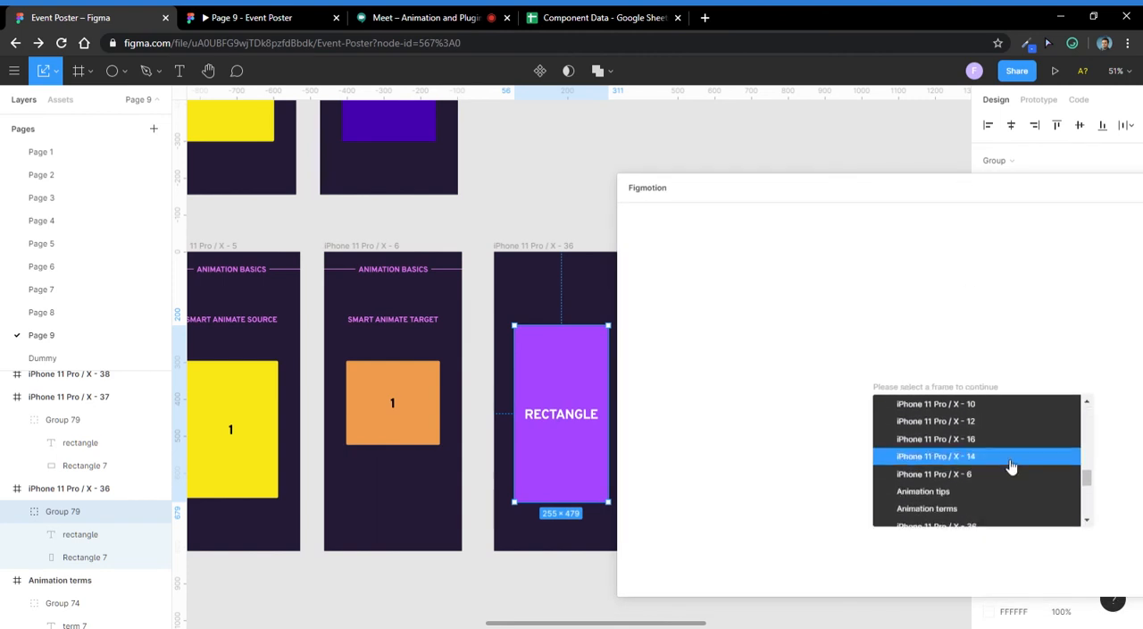
scroll(1008, 471, down, 4)
scroll(1003, 469, up, 5)
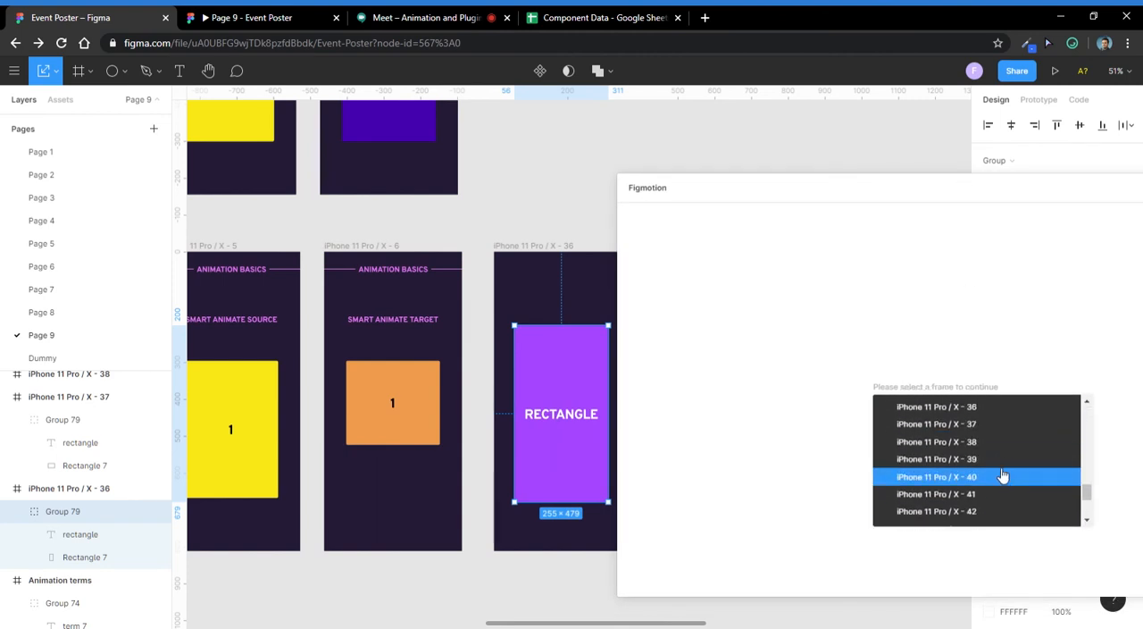
click(988, 409)
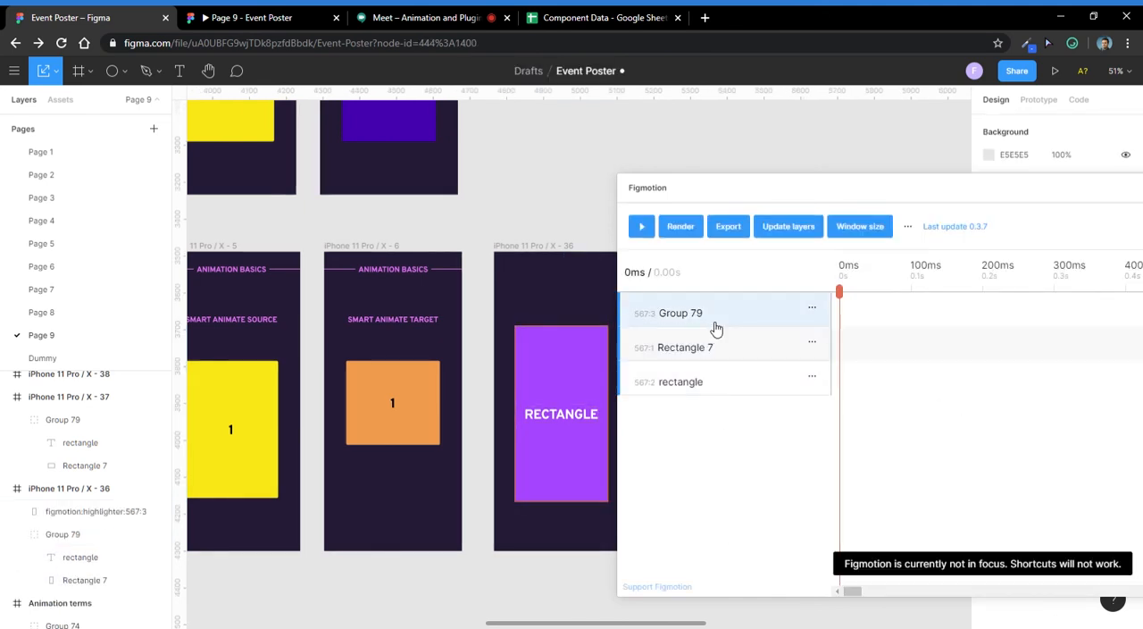
- Expand Group 79 in Figmotion and add x keyframes at 0 ms and 100 ms
click(656, 323)
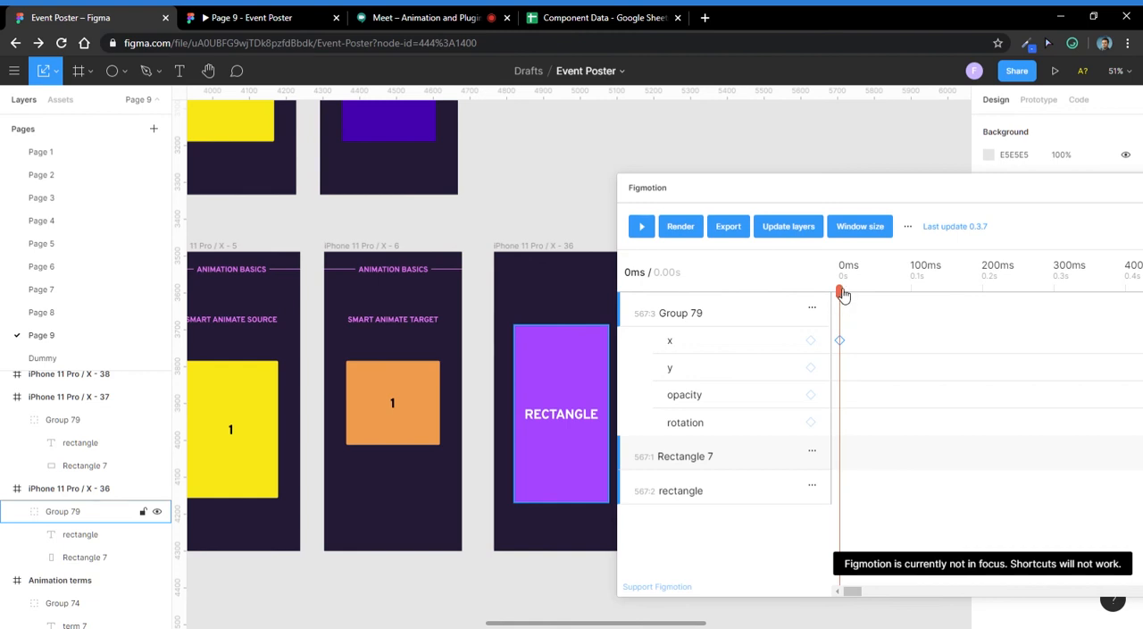
drag(845, 294, 912, 317)
click(811, 343)
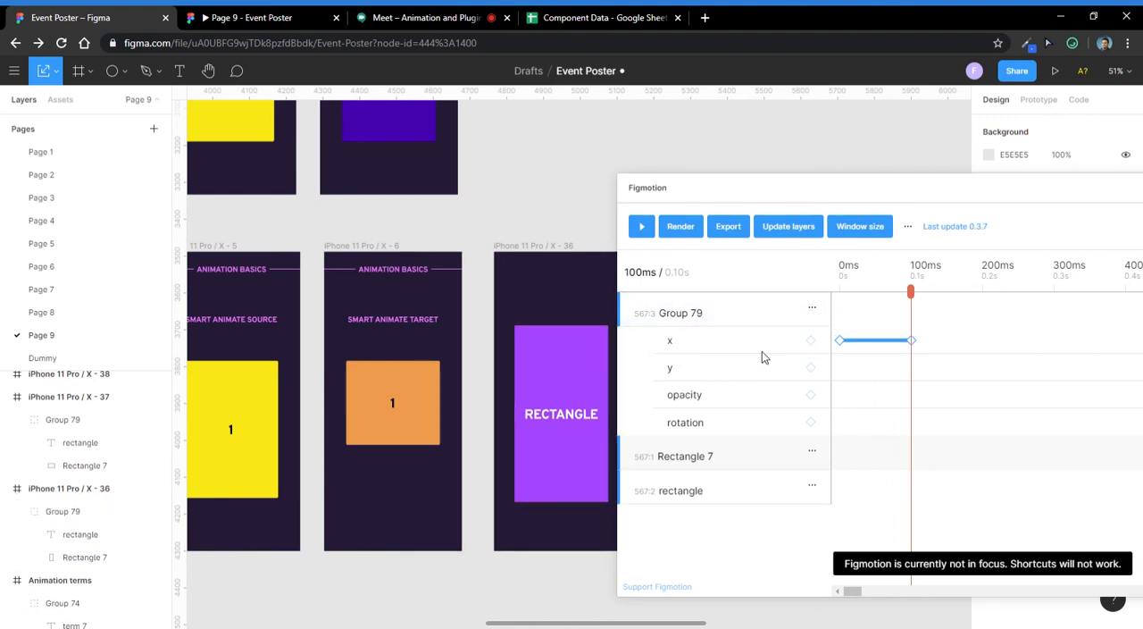
- Try to shift the purple rectangle group freehand for the 100 ms keyframe, and scrub the timeline between 0 ms and 100 ms
click(556, 437)
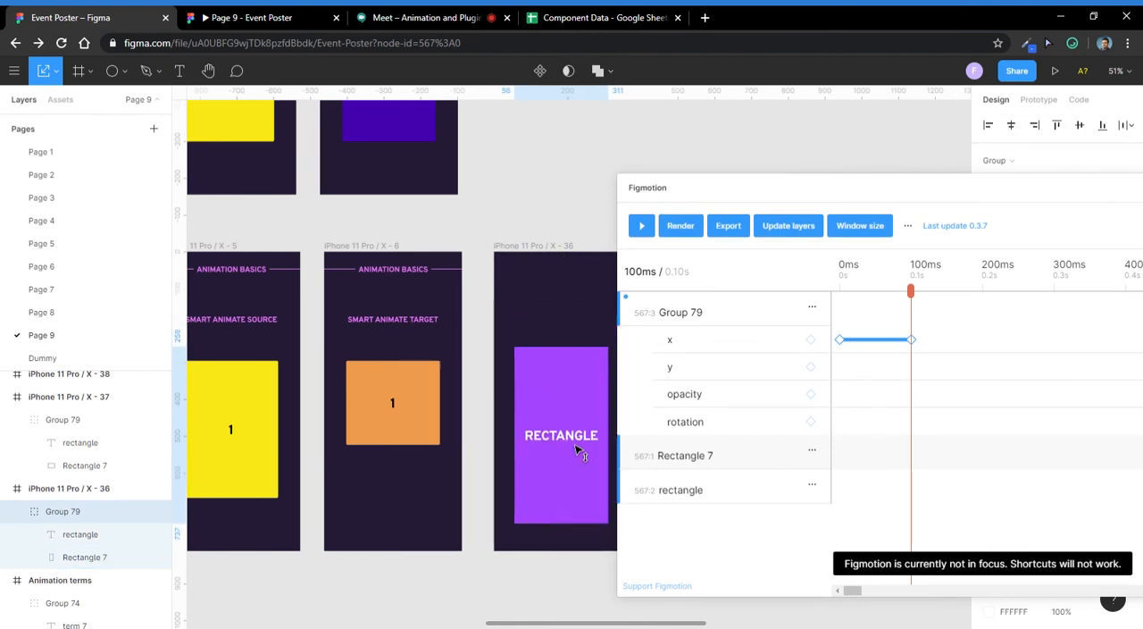
drag(576, 437, 585, 427)
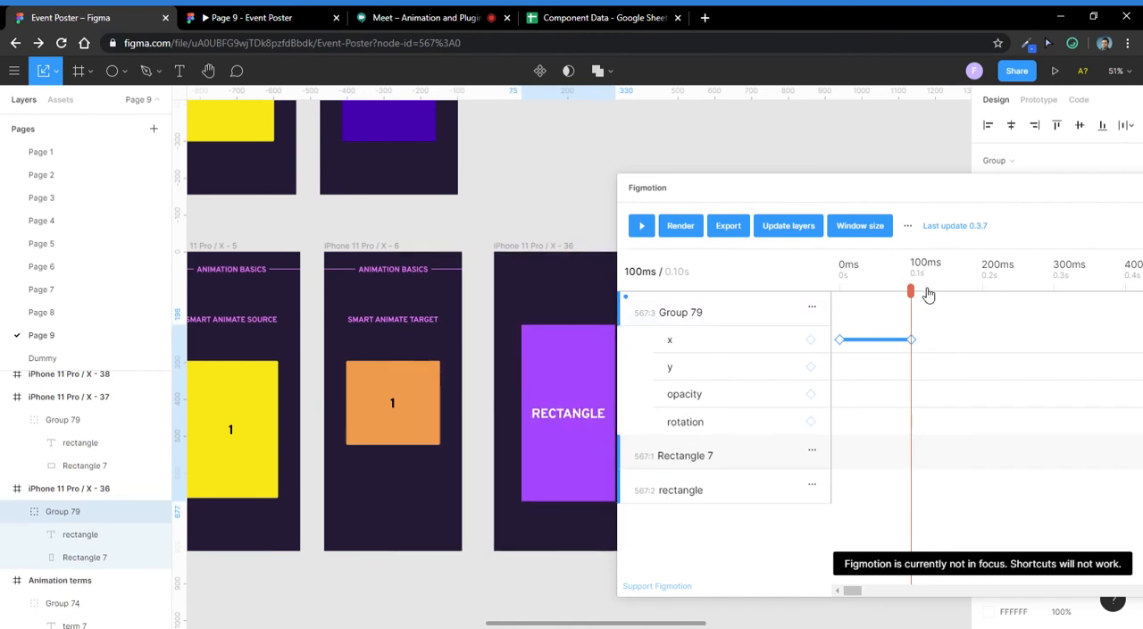
drag(927, 292, 811, 306)
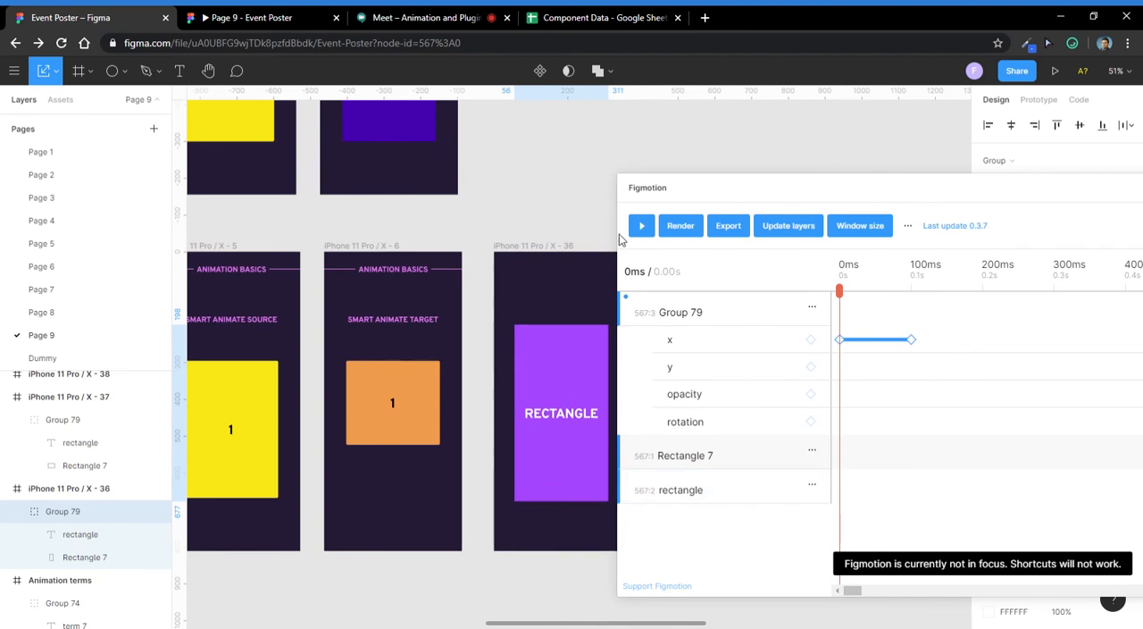
click(913, 292)
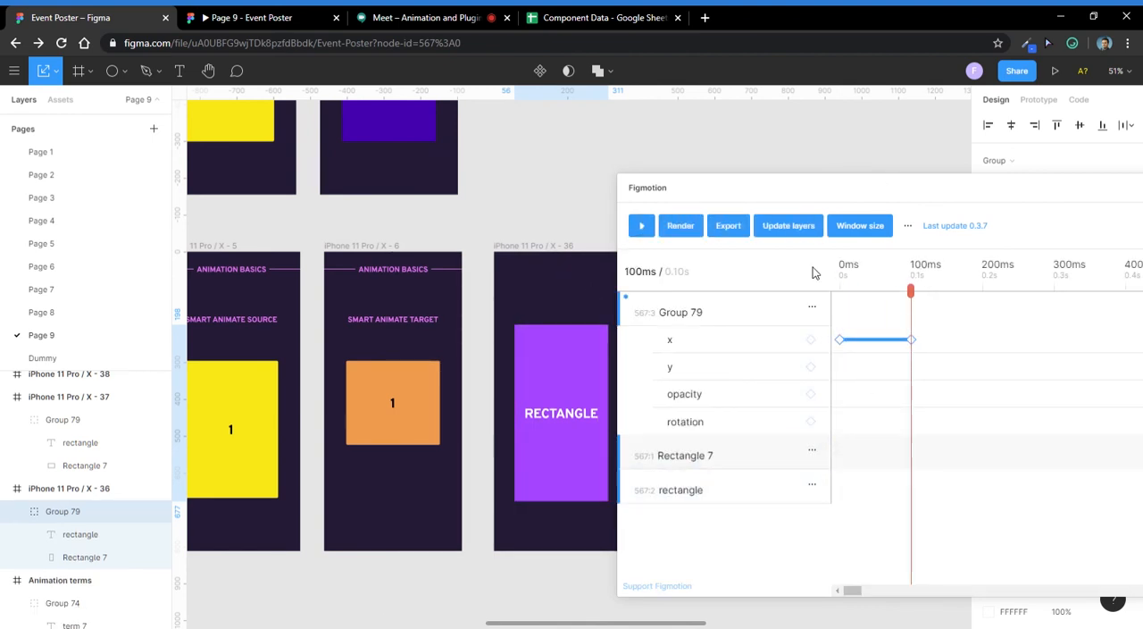
- Raise the purple rectangle group's X position to about 75 for the 100 ms keyframe, and scrub the timeline back to 0 ms
click(538, 212)
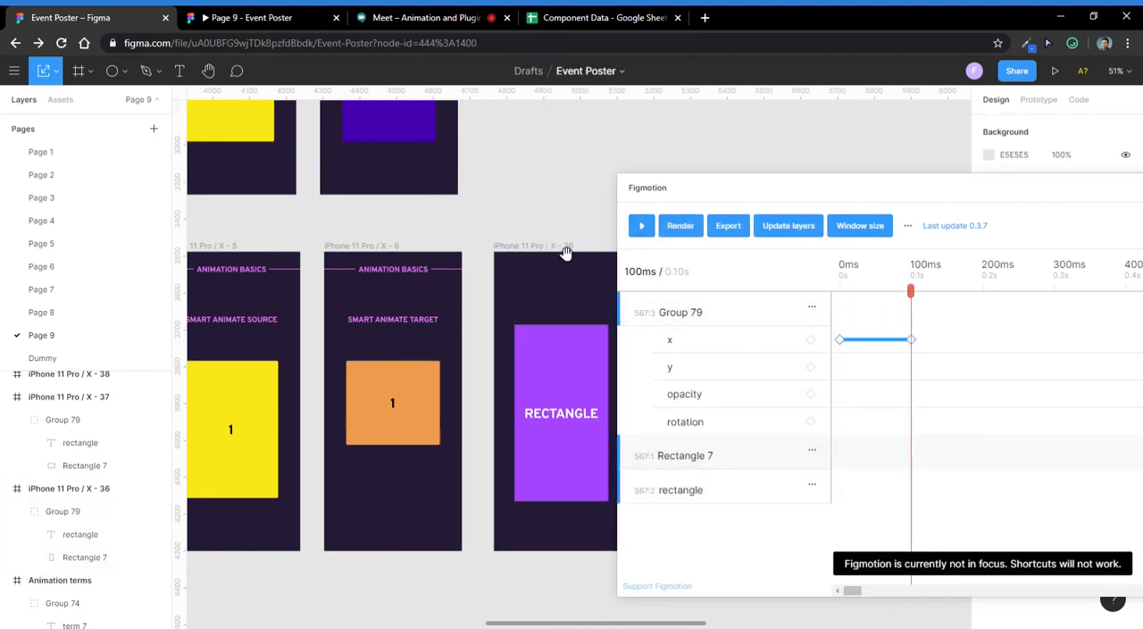
drag(710, 183, 780, 151)
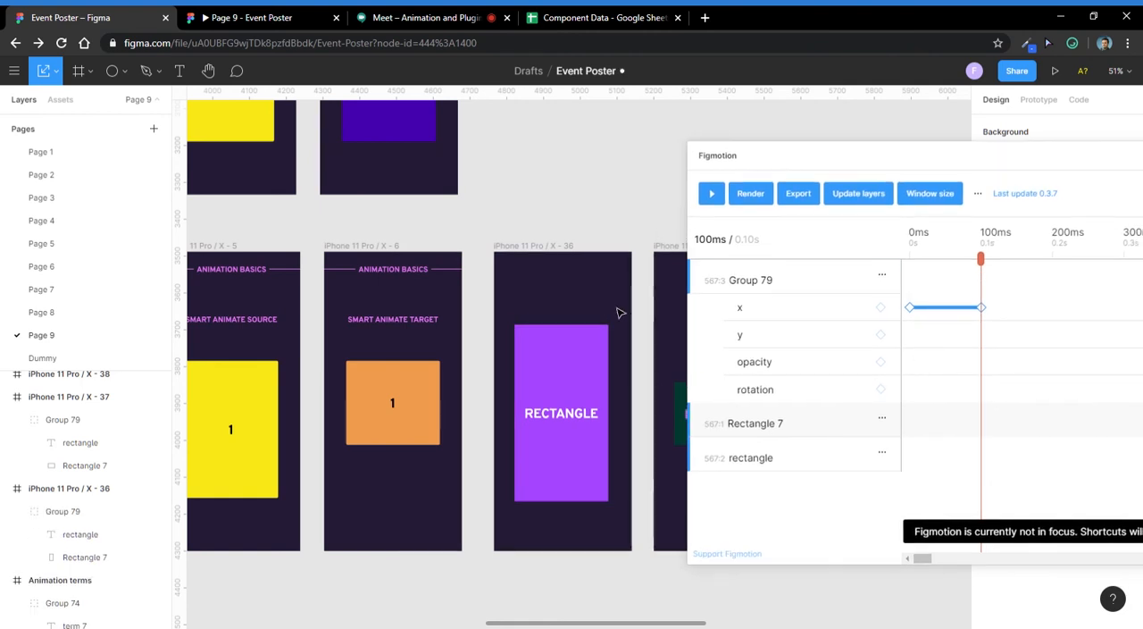
click(591, 381)
drag(925, 159, 898, 348)
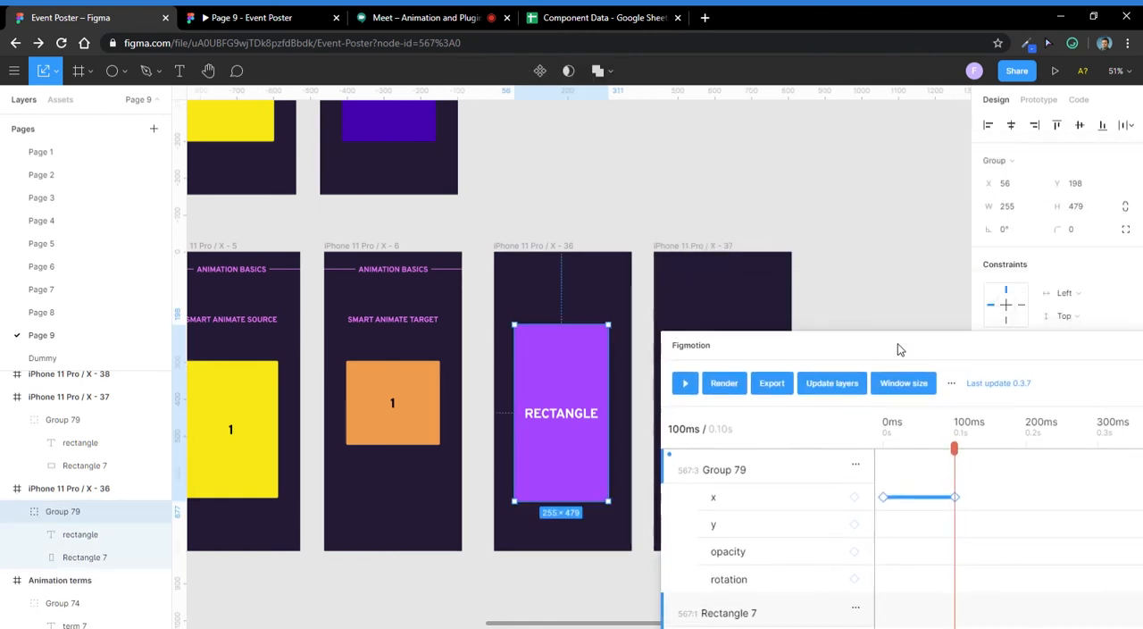
click(1025, 189)
key(Up)
key(Up)
key(Up)
key(Up)
key(Up)
key(Up)
key(Up)
key(Up)
key(Up)
key(Up)
key(Up)
key(Up)
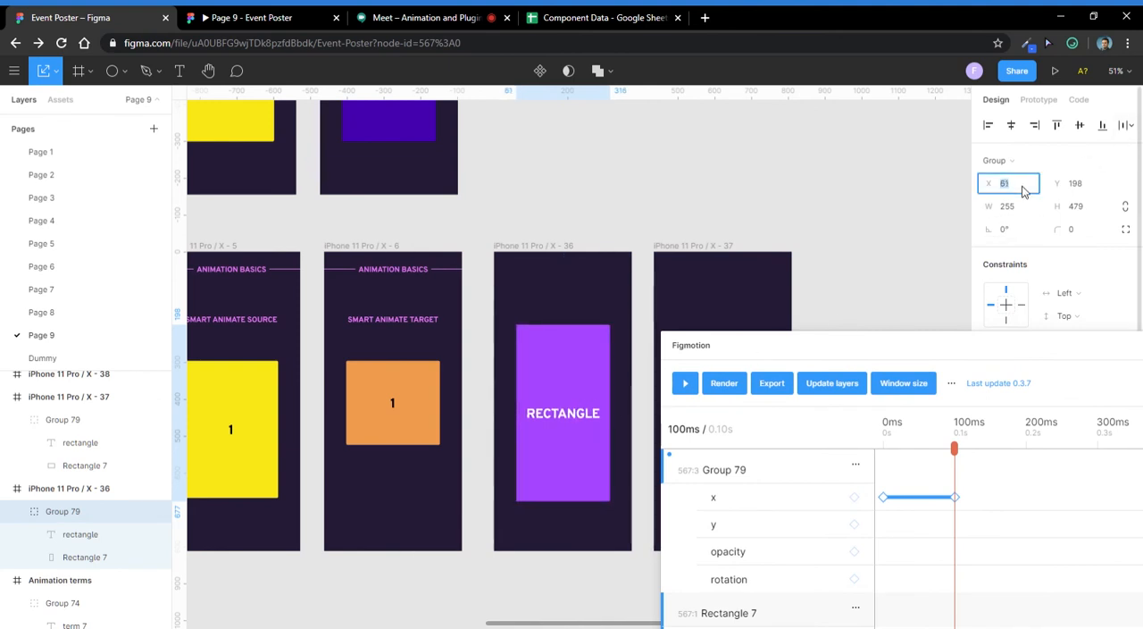
key(Up)
key(Up)
key(Up)
key(Up)
key(Up)
key(Up)
key(Up)
key(Up)
key(Up)
key(Up)
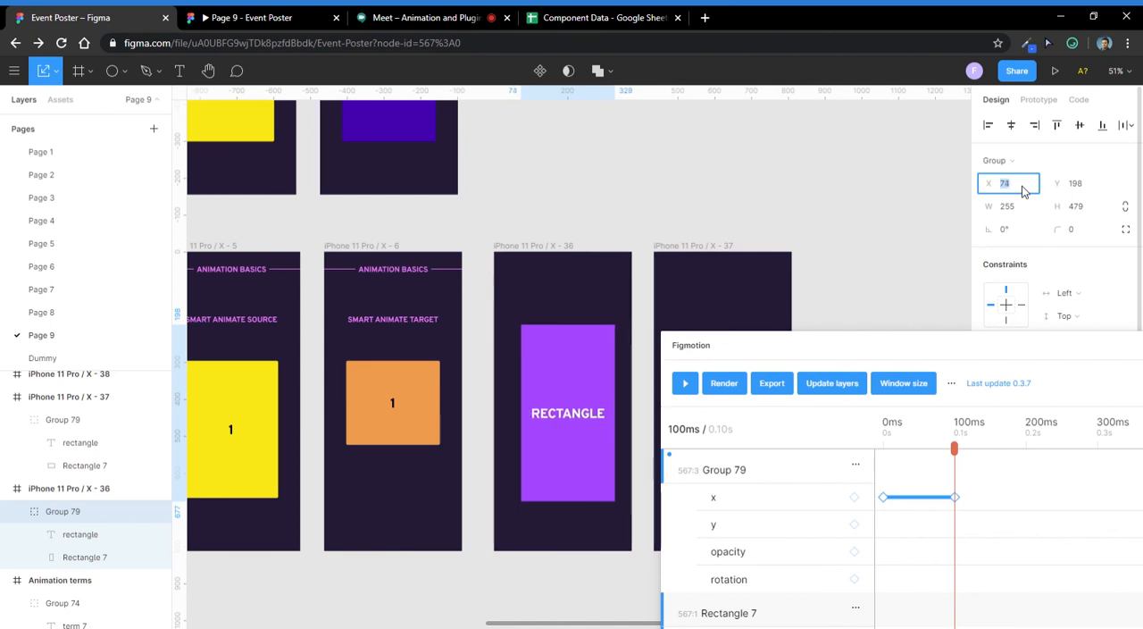
click(842, 288)
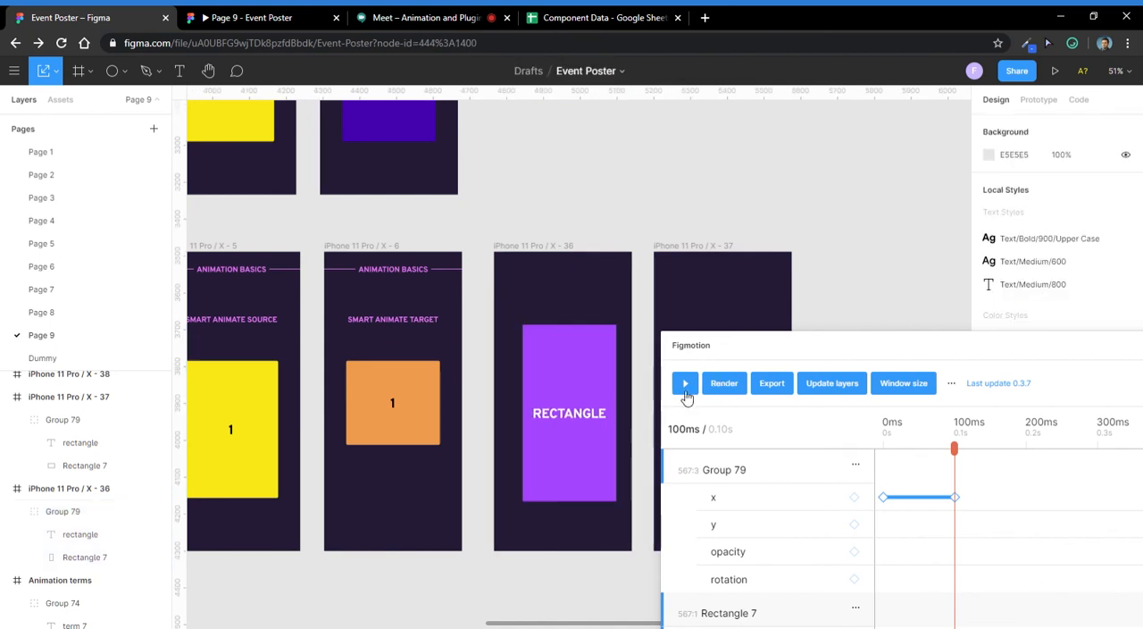
drag(955, 449, 819, 462)
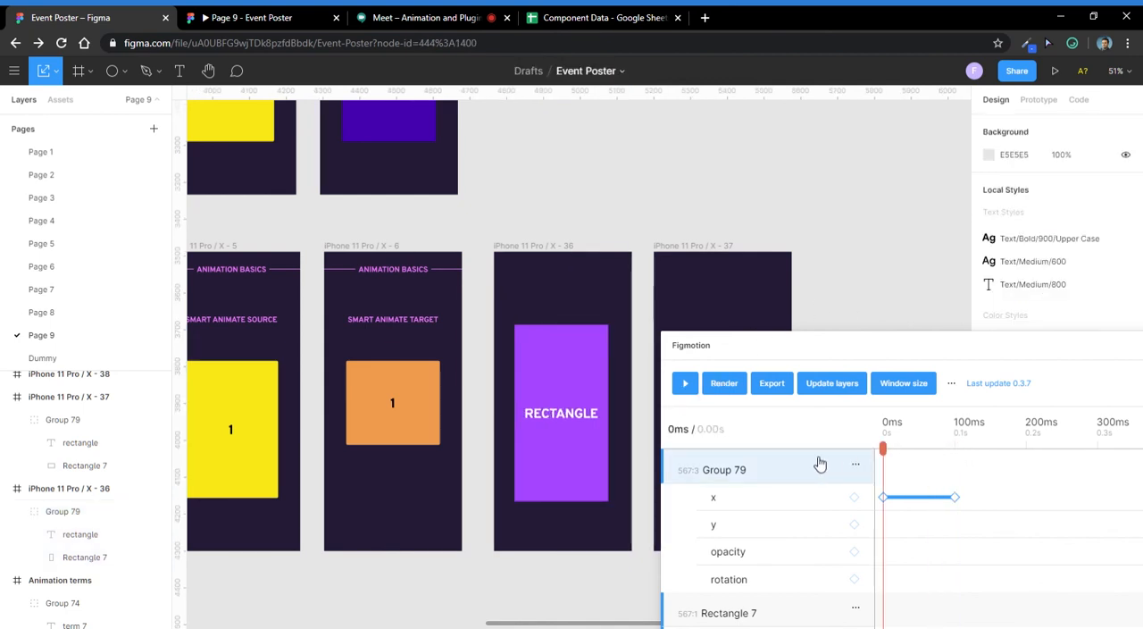
- Play the Group 79 animation in Figmotion, return the playhead to 0 ms, and view the group's keyframe options
click(687, 382)
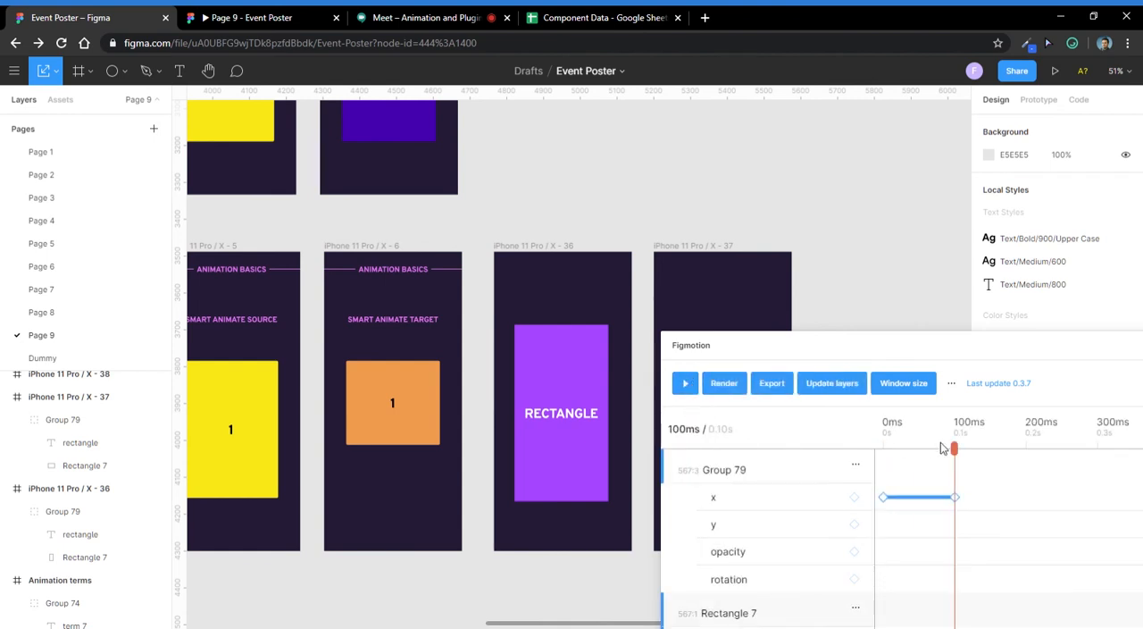
drag(955, 448, 819, 460)
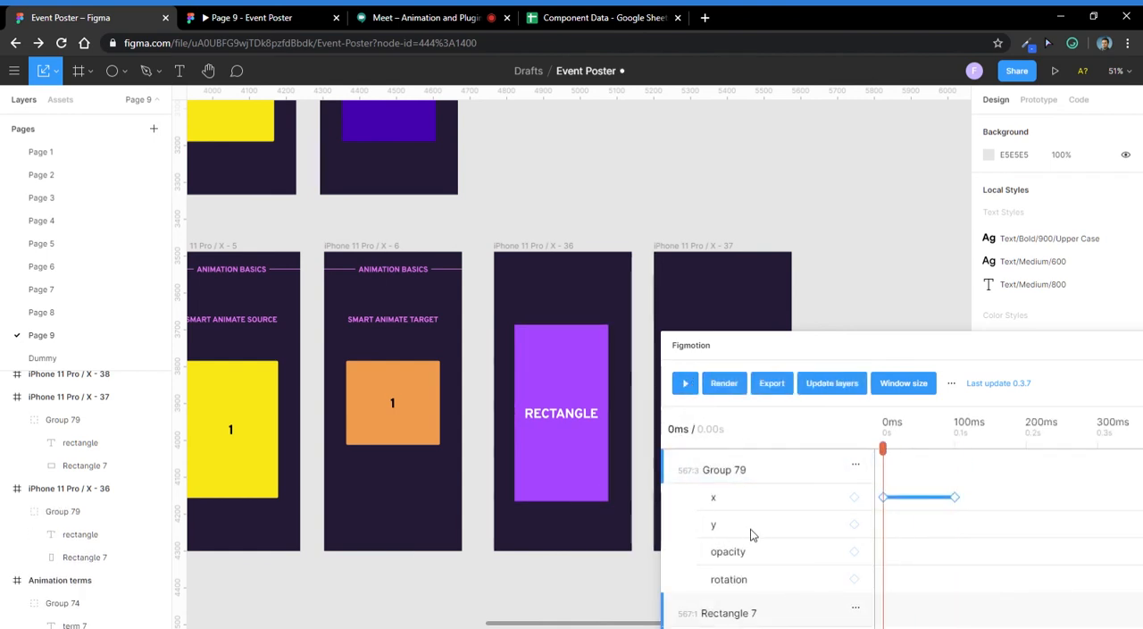
click(857, 464)
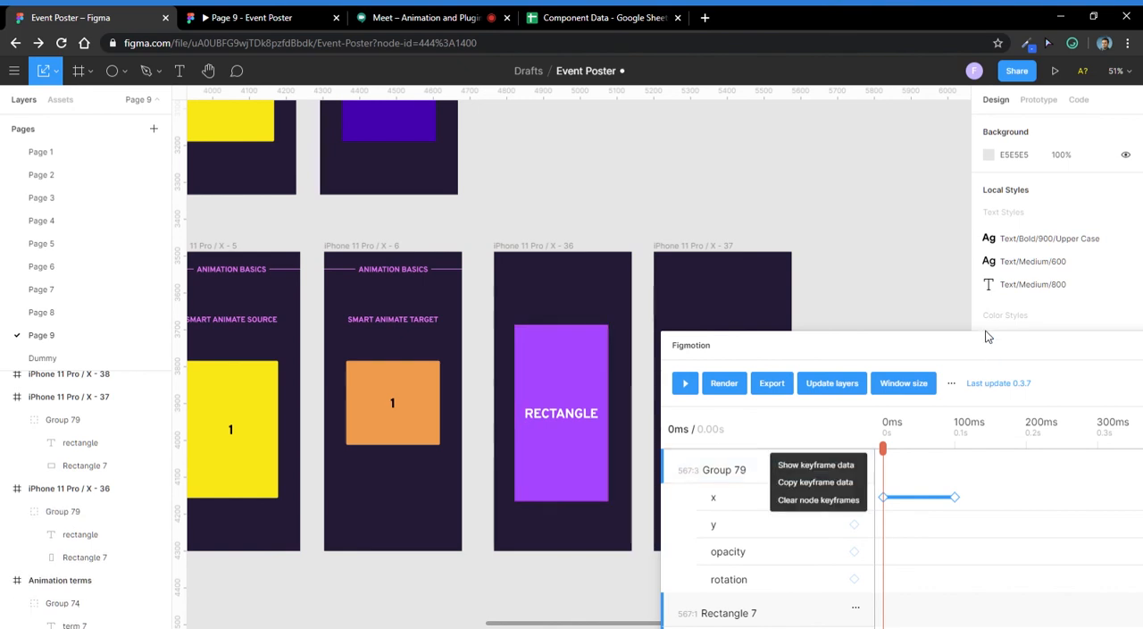
- Limit the Figmotion timeline to Group 79 as the child to animate, and move the plugin window clear of the purple rectangle
drag(988, 336, 745, 95)
click(508, 281)
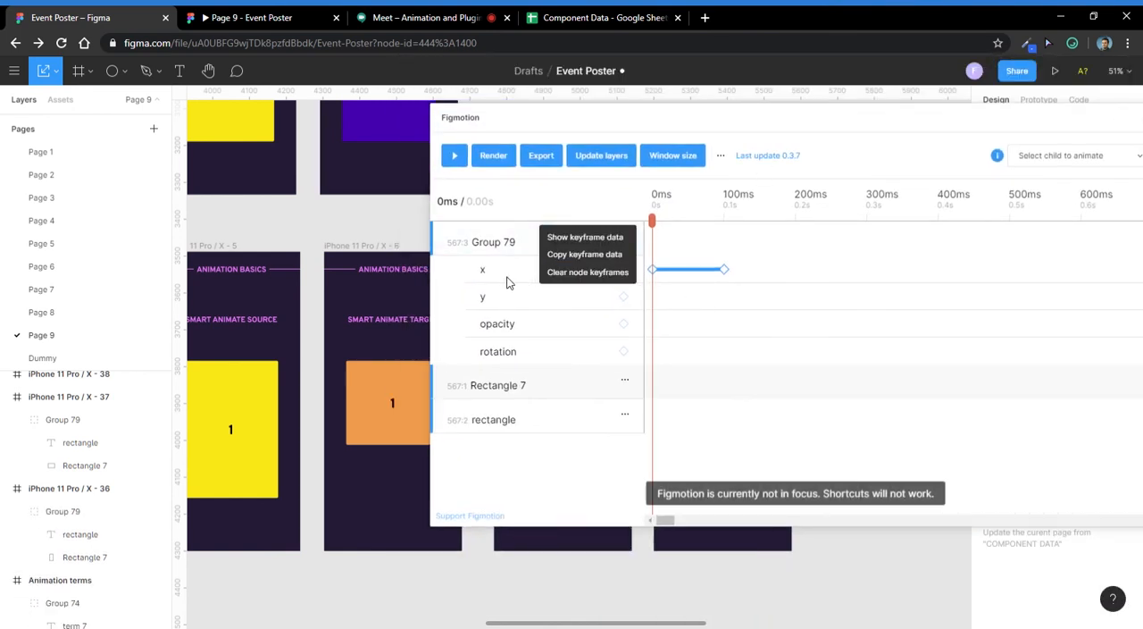
drag(652, 220, 724, 224)
click(1086, 161)
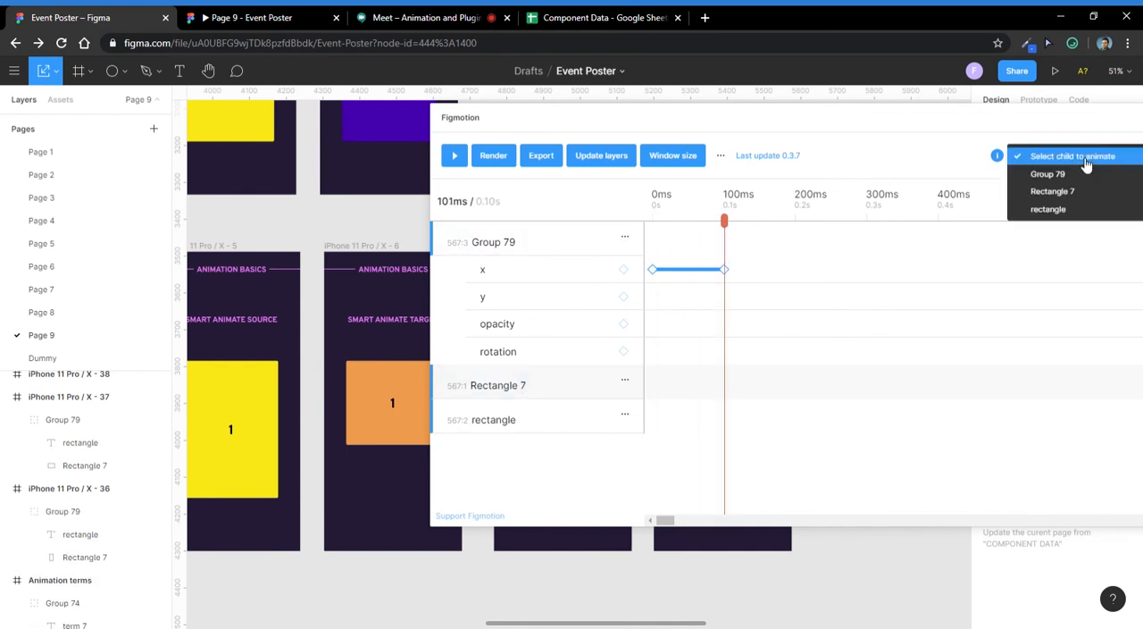
click(1067, 176)
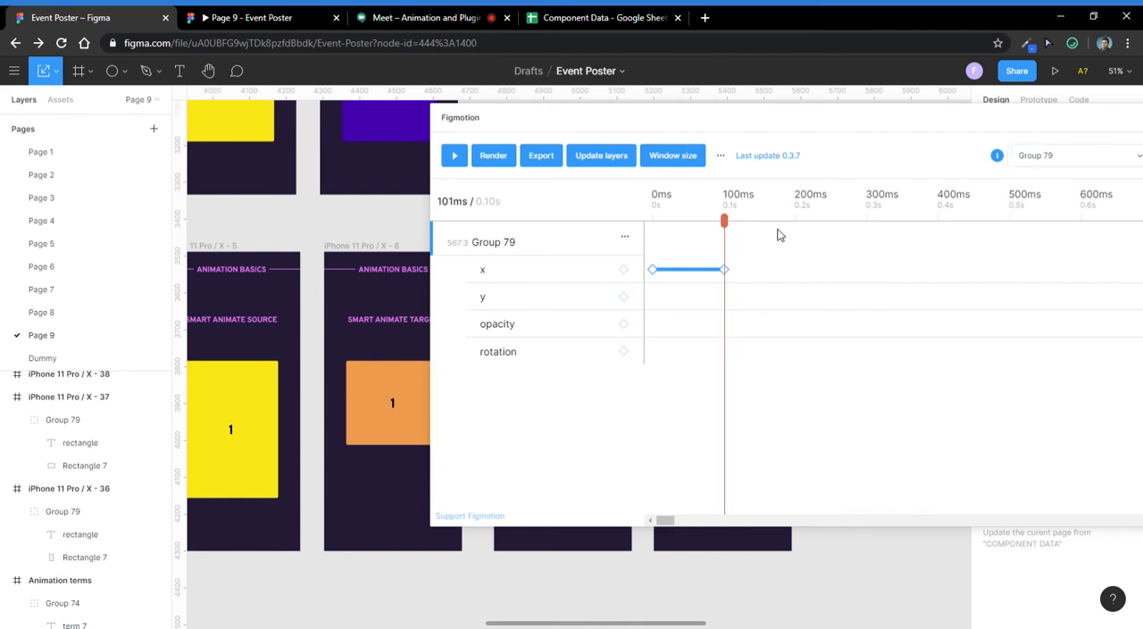
click(624, 236)
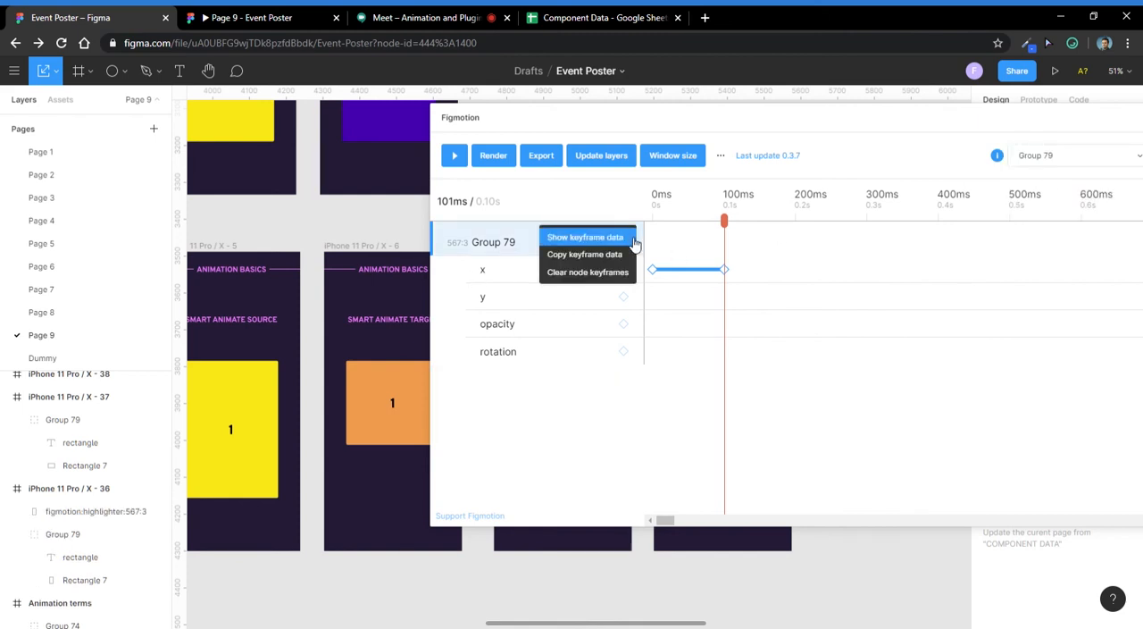
click(672, 285)
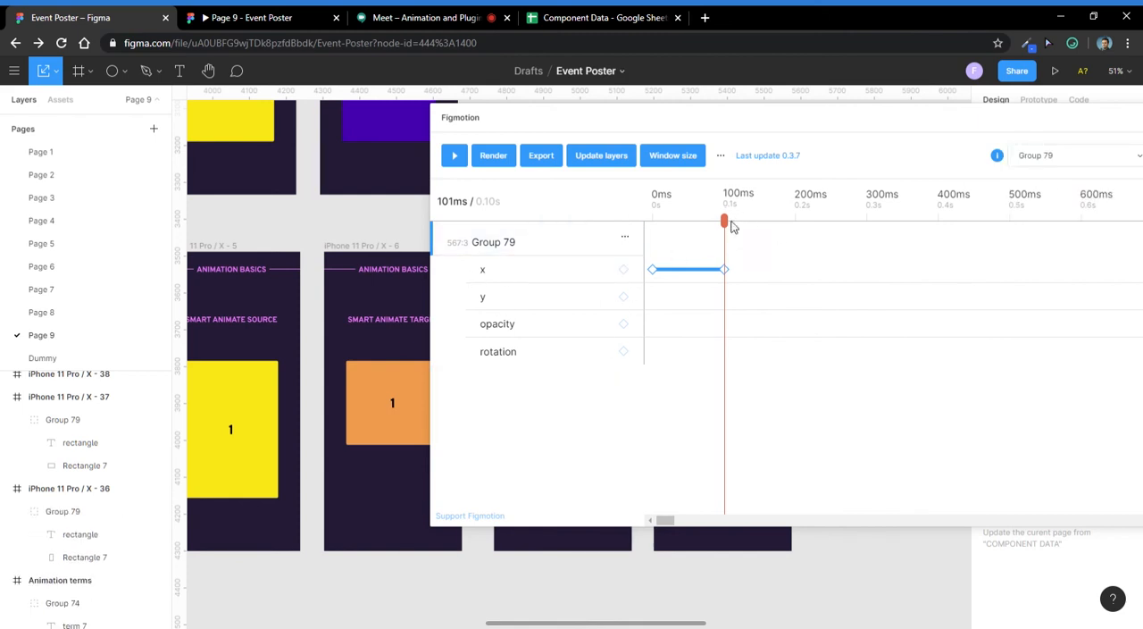
drag(826, 125, 1022, 118)
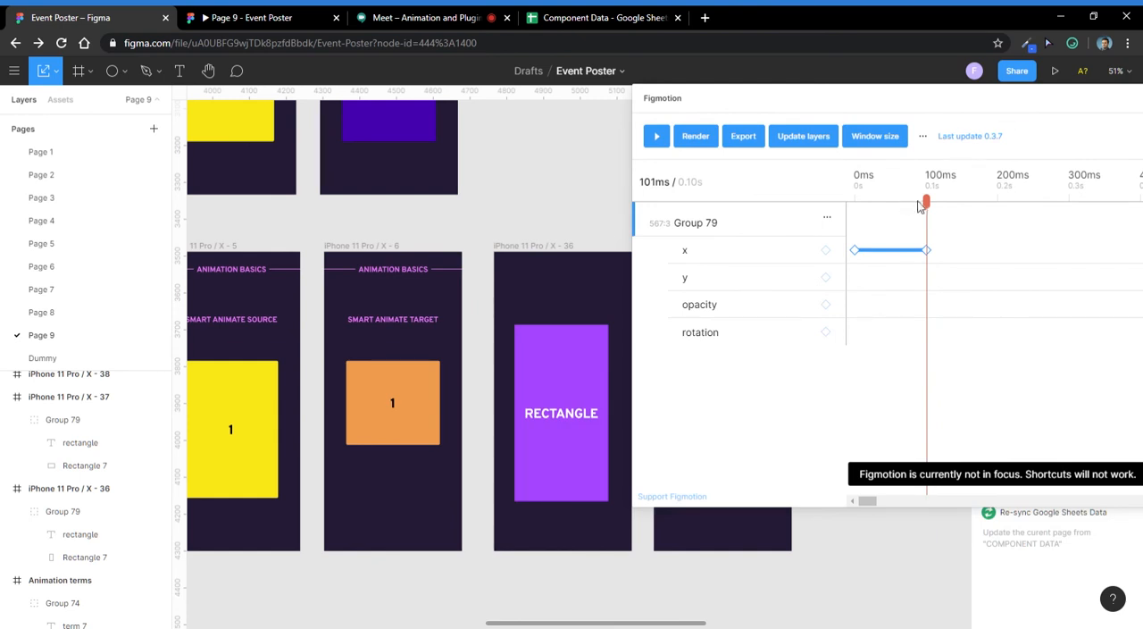
- Return the playhead to 0 ms and inspect the settings of Group 79's x keyframe there
drag(923, 205, 786, 225)
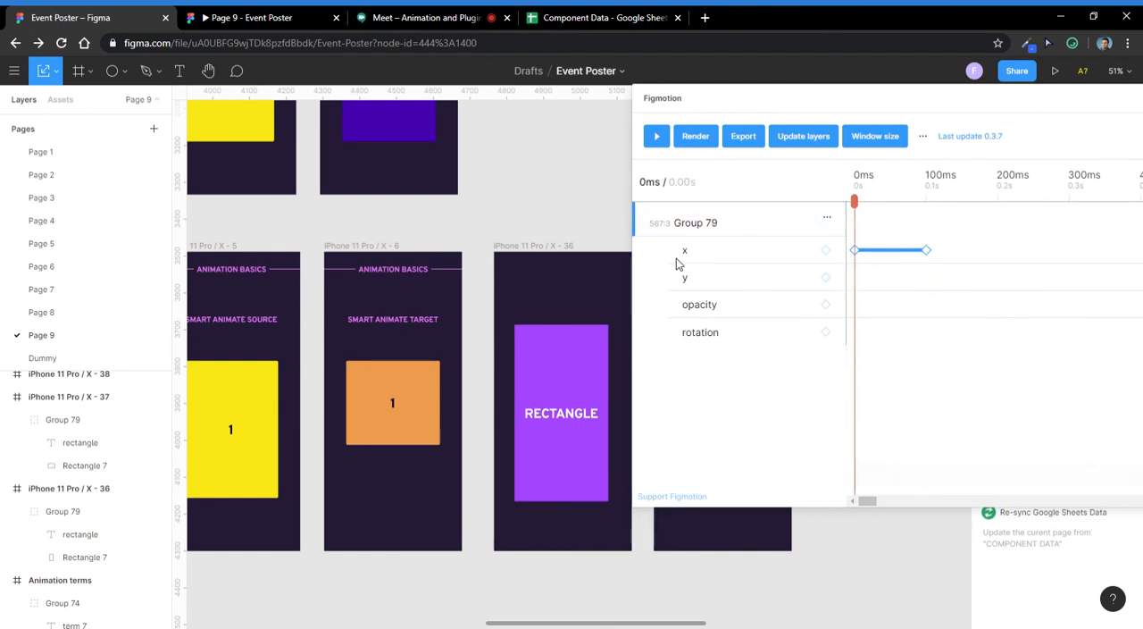
click(855, 251)
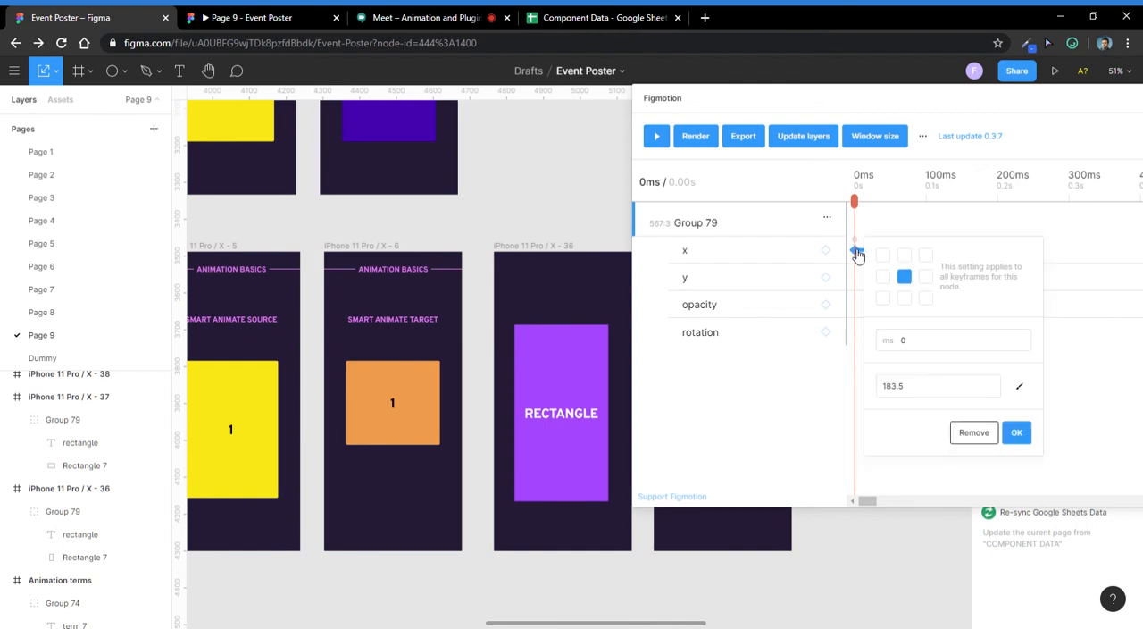
click(878, 228)
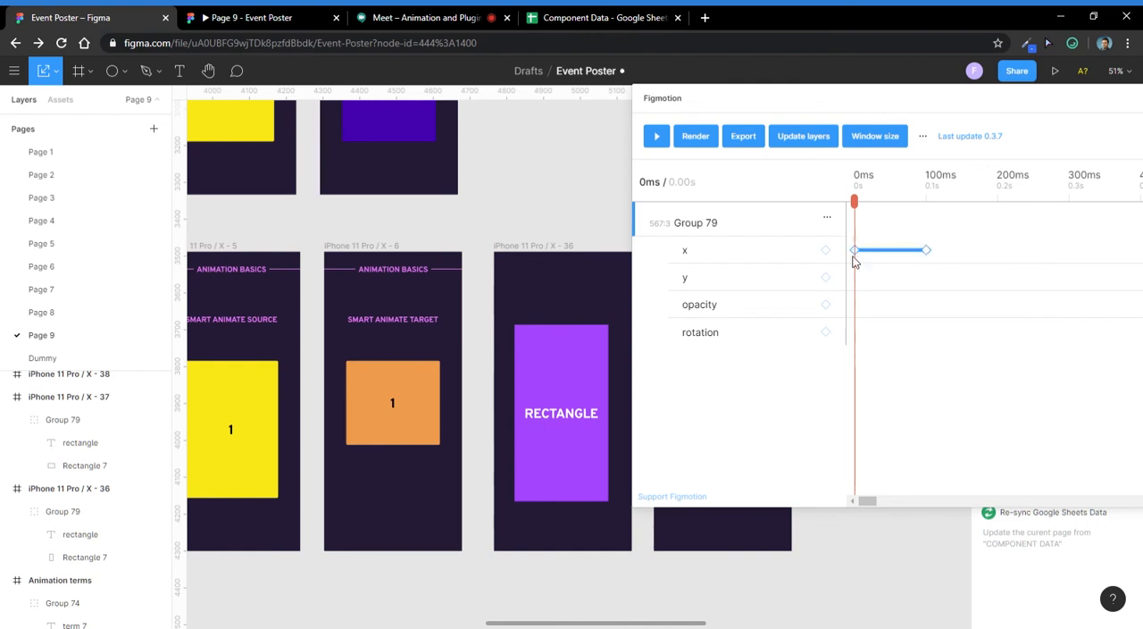
click(857, 252)
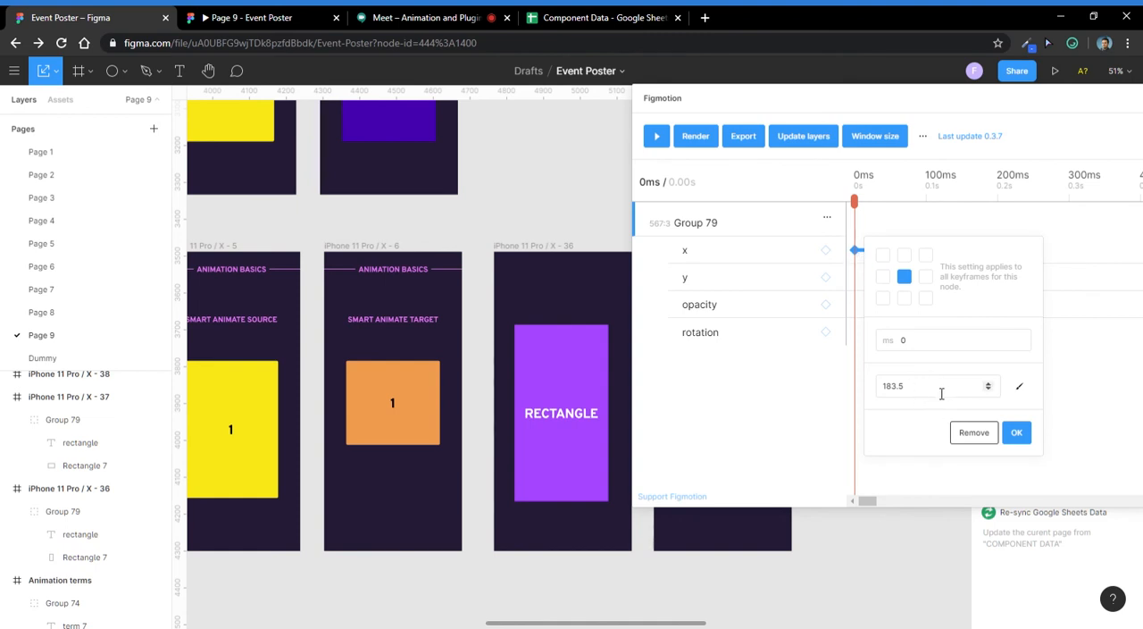
- Set Group 79's x keyframe at 100 ms to 213.5, and play the animation from 0 ms
drag(863, 206, 932, 207)
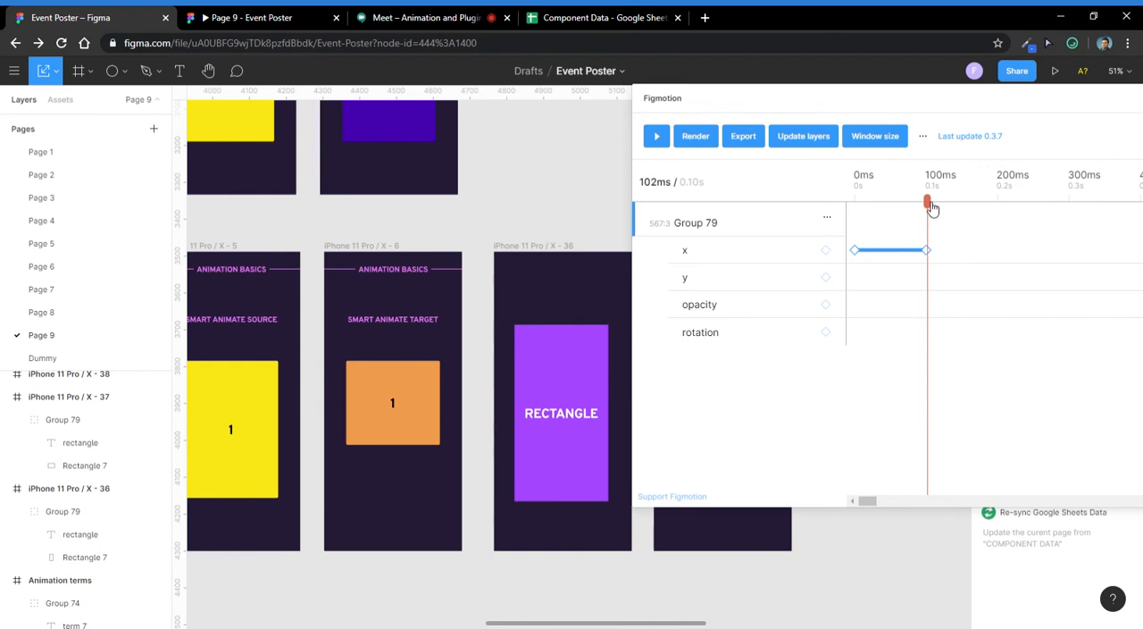
click(929, 252)
click(980, 391)
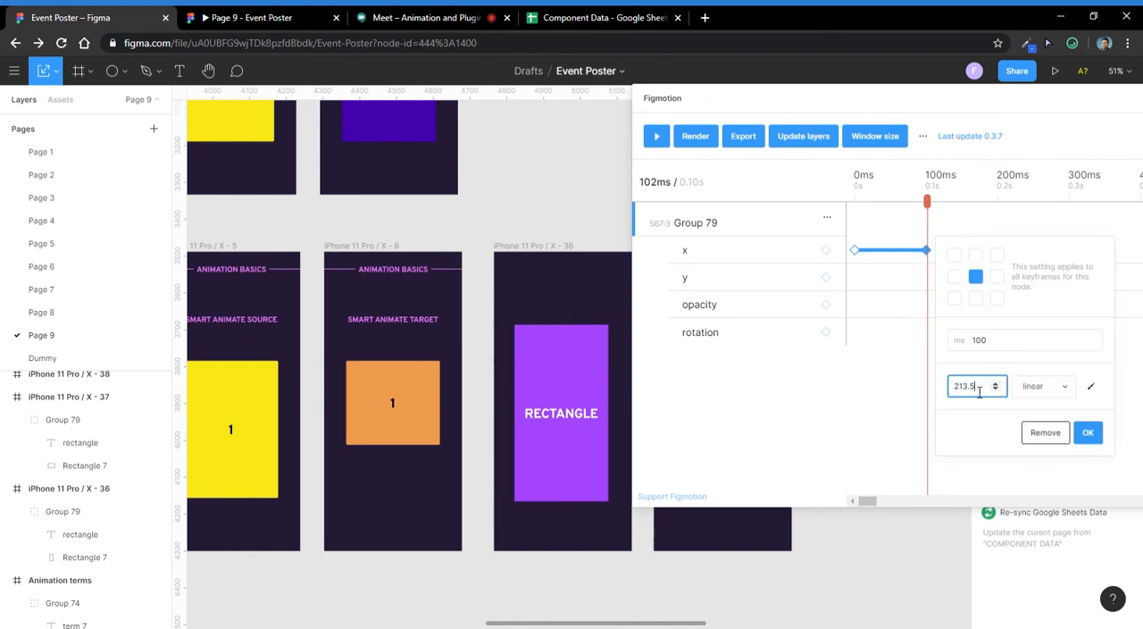
key(Return)
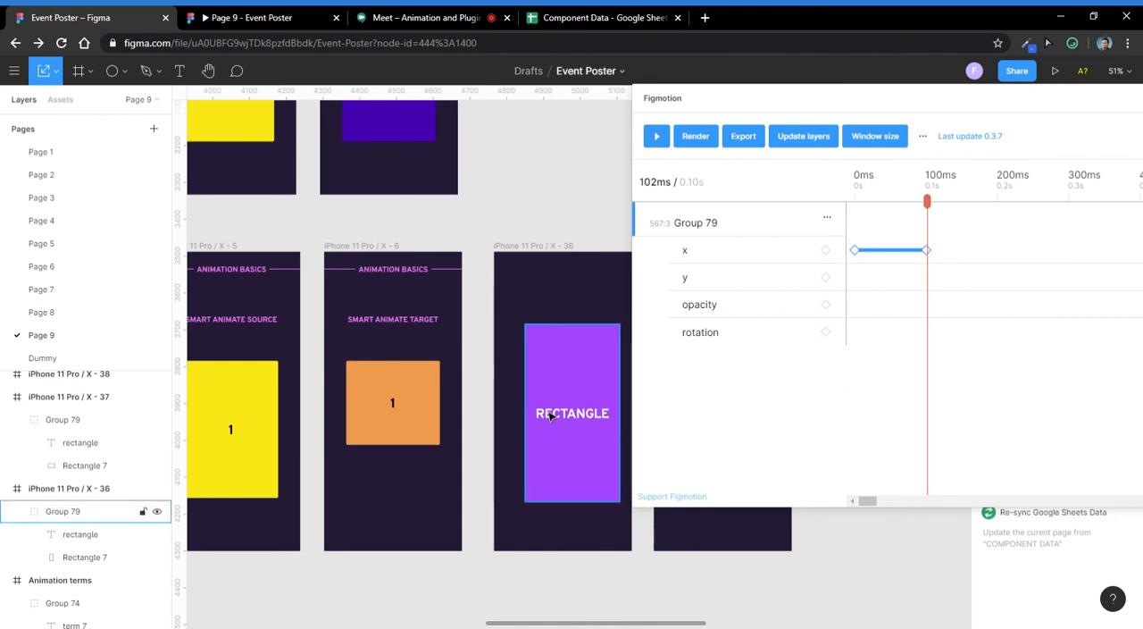
drag(929, 204, 802, 243)
click(666, 144)
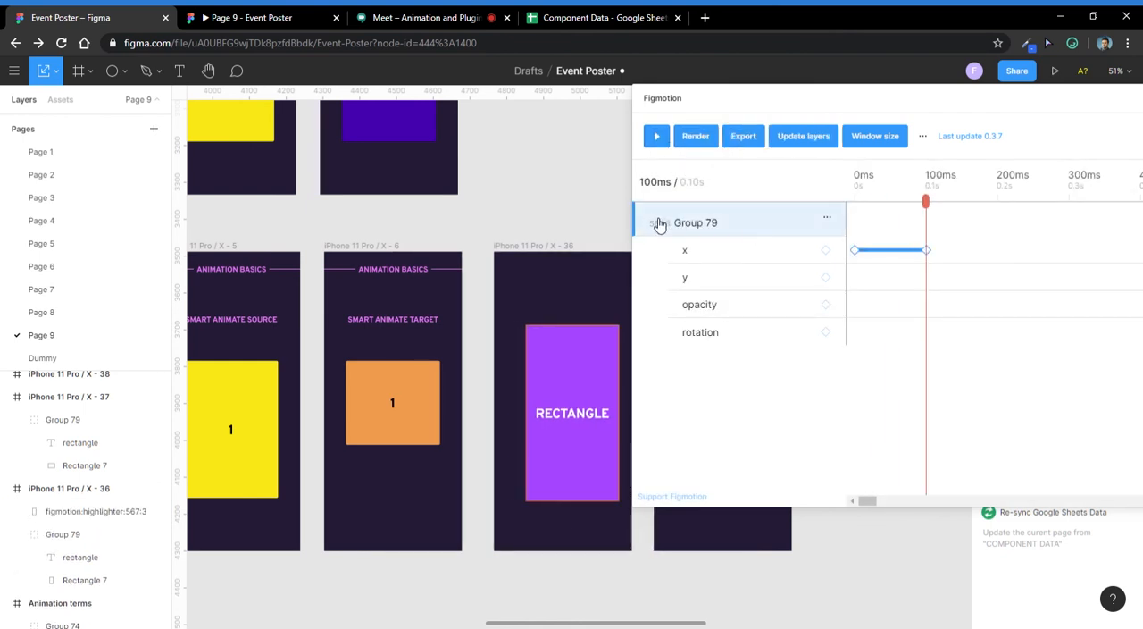
- Review Figmotion's CSS and JSON export options, and close them without exporting
click(743, 136)
click(931, 322)
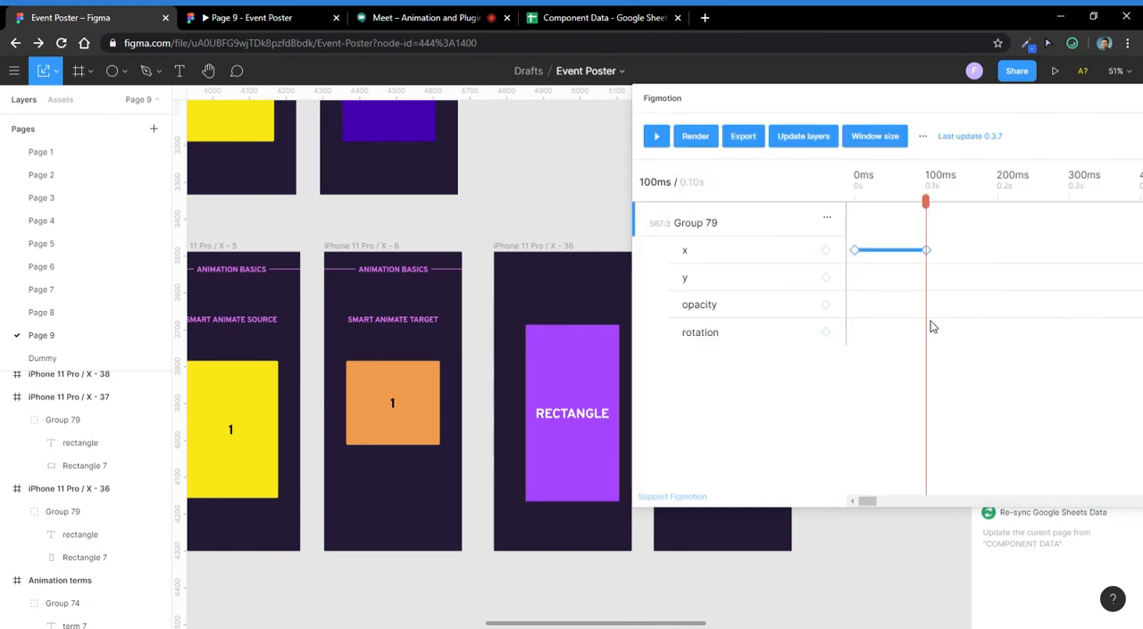
click(747, 141)
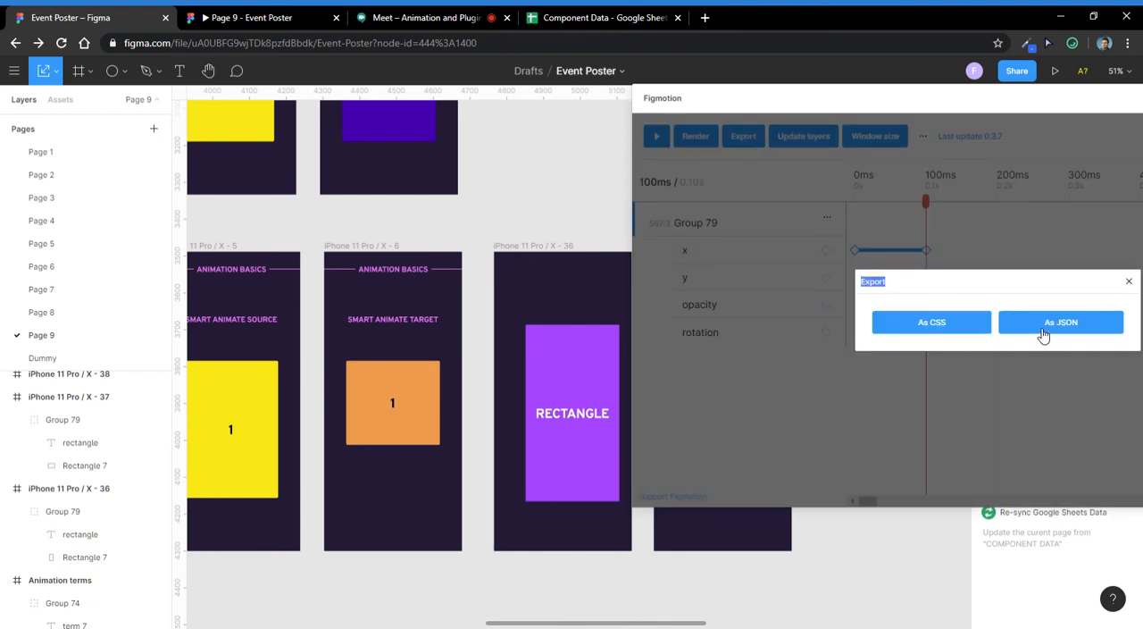
click(1129, 282)
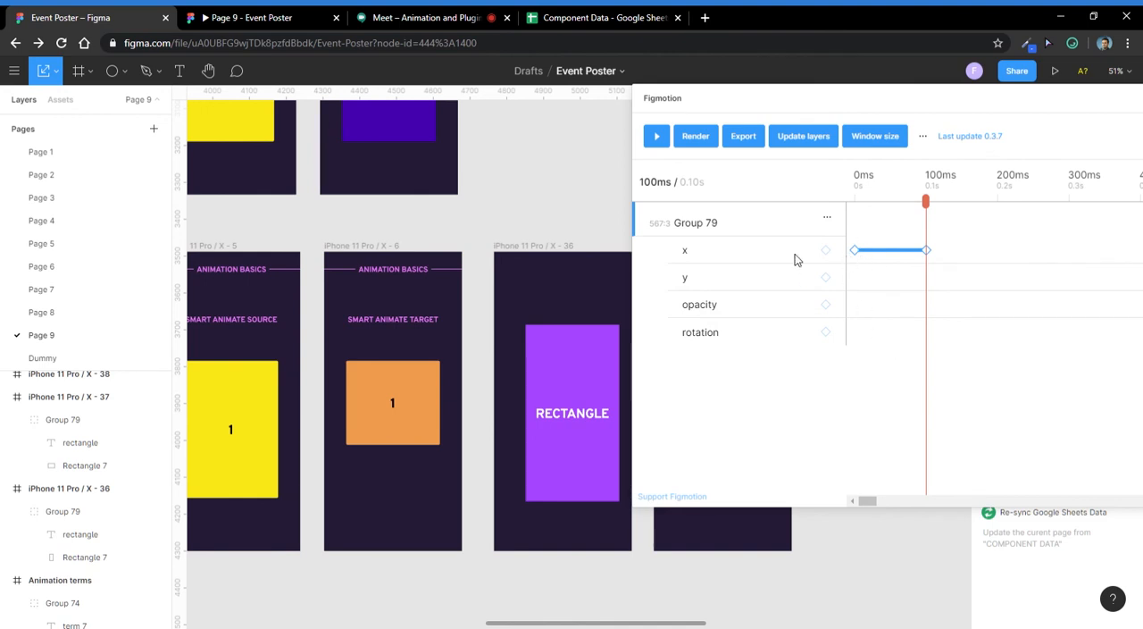
- Review Figmotion's render settings, including the available framerates, and leave them without rendering
click(701, 142)
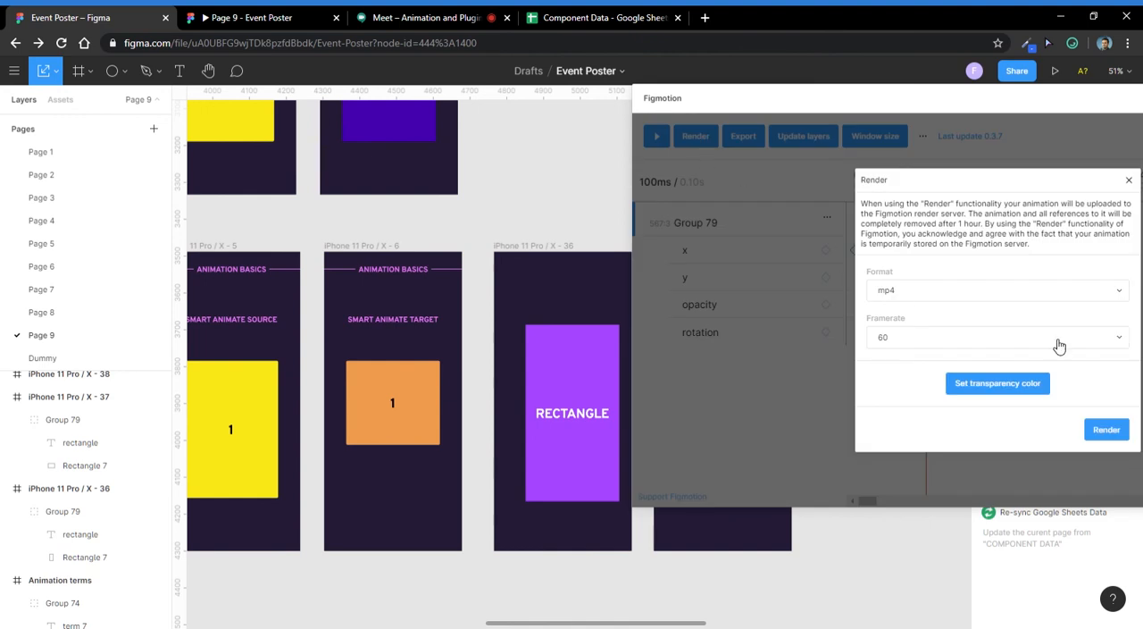
click(995, 347)
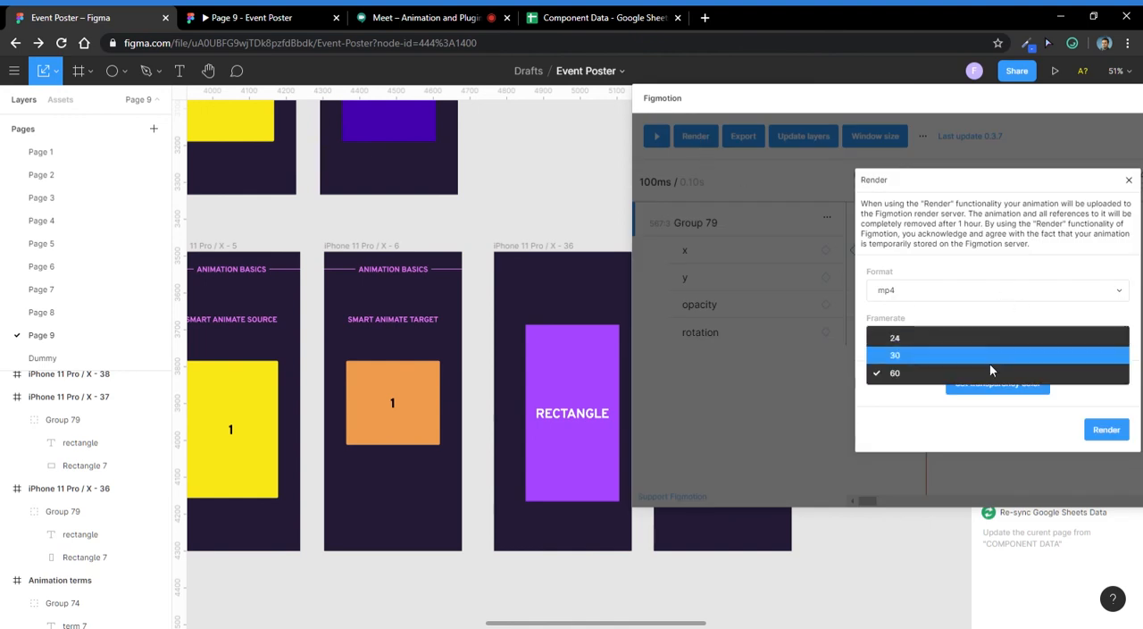
click(988, 327)
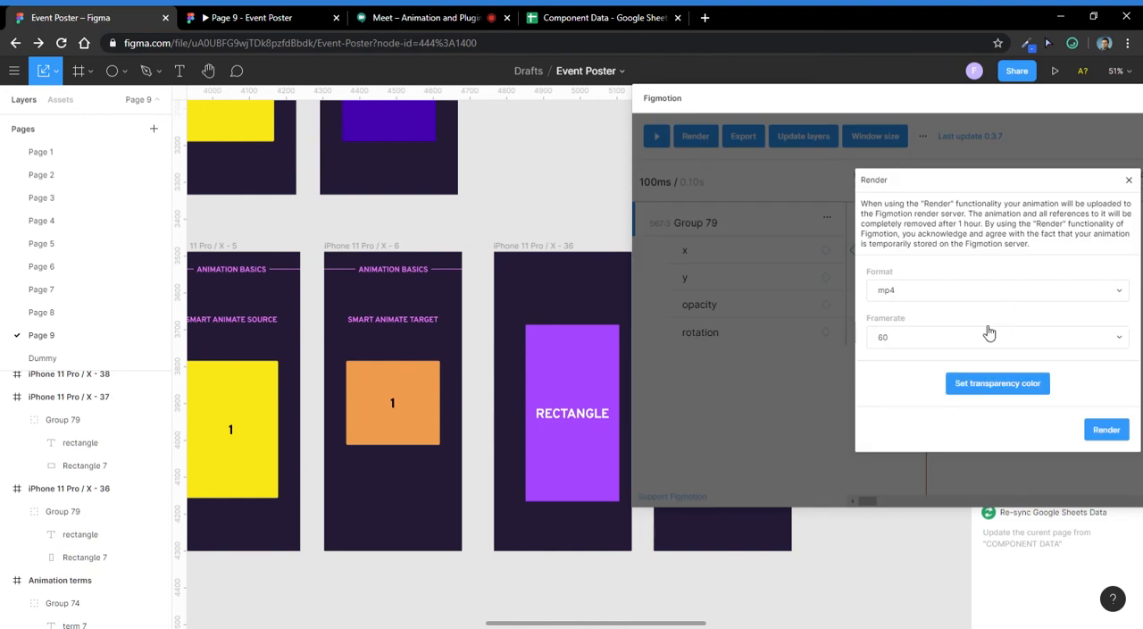
click(1129, 181)
- Close Figmotion and centre the purple rectangle group horizontally within iPhone 11 Pro / X - 36
drag(775, 100, 462, 151)
click(1022, 145)
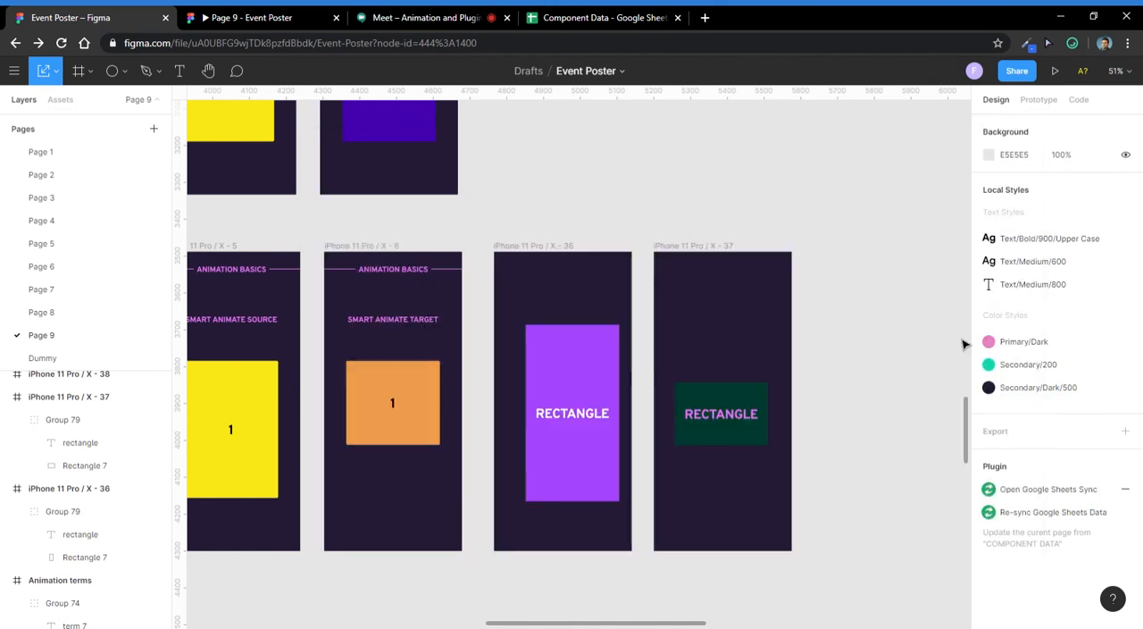
click(576, 379)
click(615, 192)
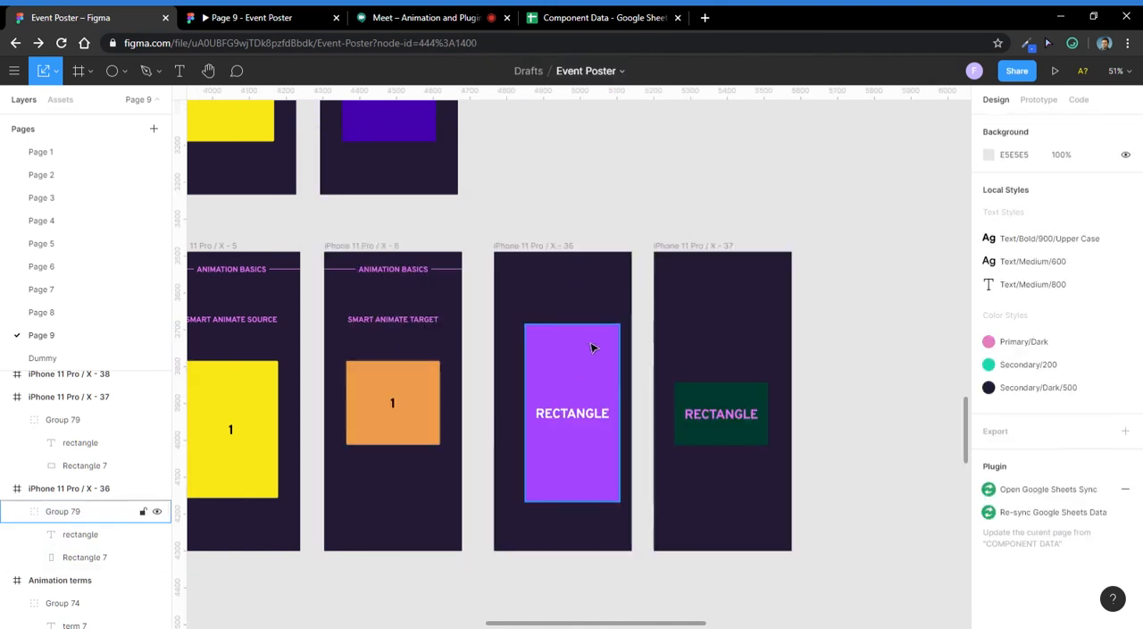
click(593, 341)
click(1011, 125)
click(639, 139)
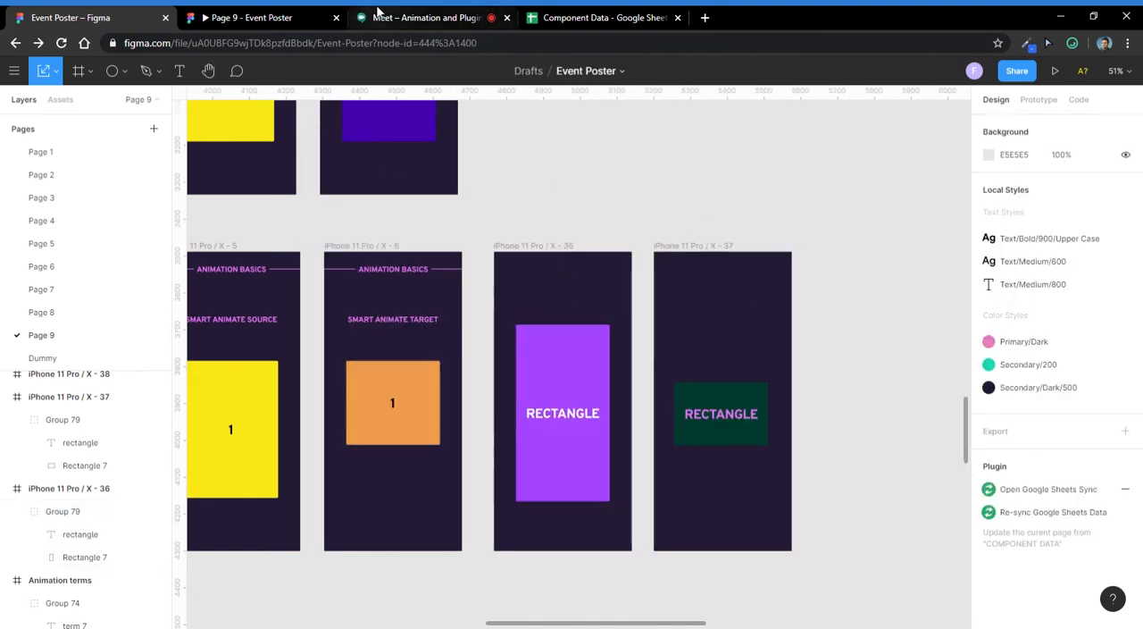
- Check the Google Meet call, hide its participant list, and switch back to the Event Poster file in Figma
click(427, 17)
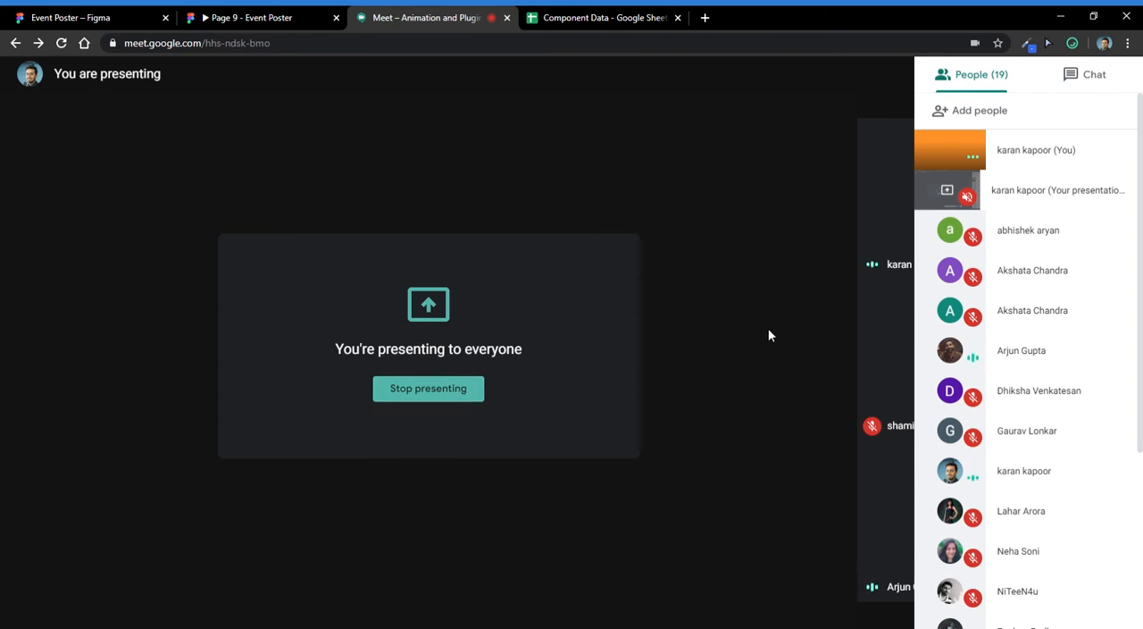
click(876, 76)
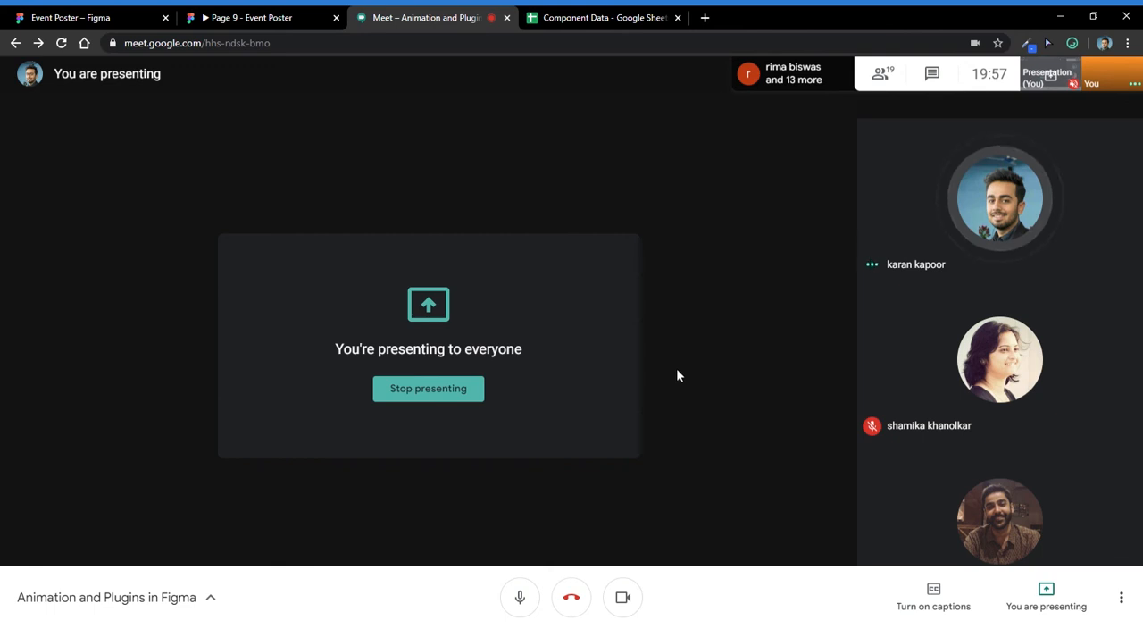
click(286, 13)
click(137, 13)
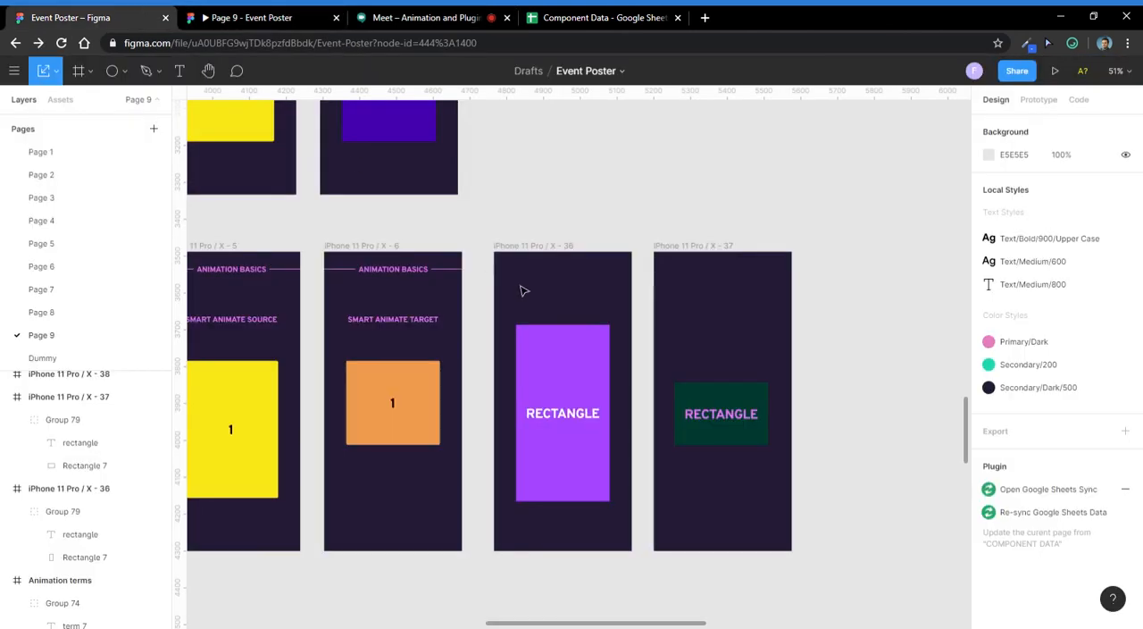
- Examine the purple rectangle group and its iPhone 11 Pro / X - 36 frame alongside the iPhone 11 Pro / X - 37 frame
click(572, 334)
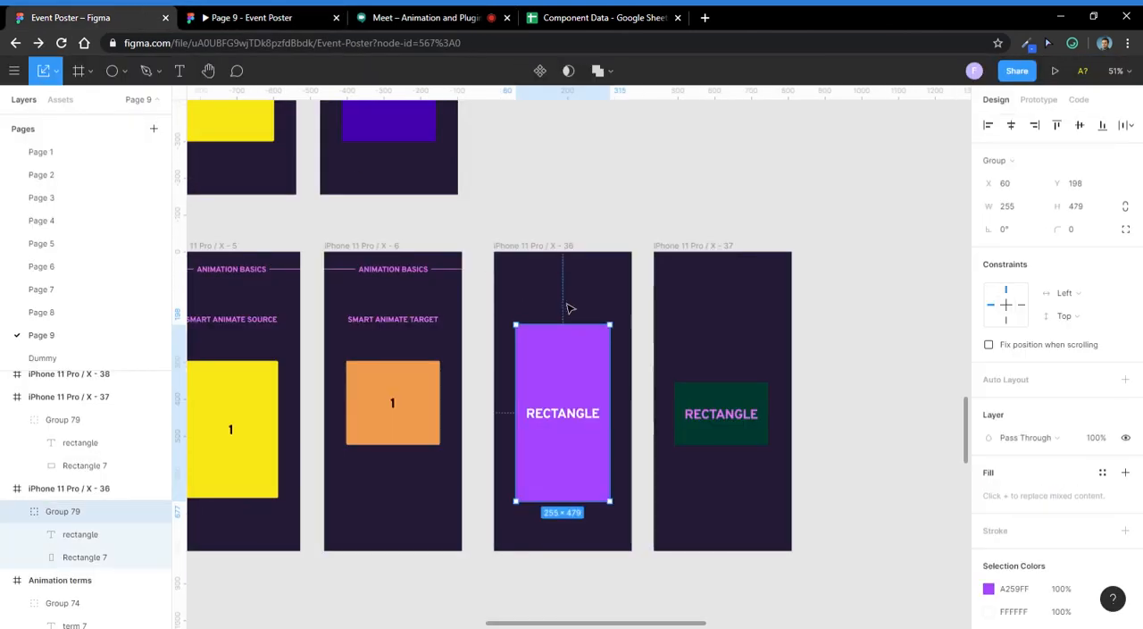
click(634, 366)
click(577, 391)
click(696, 252)
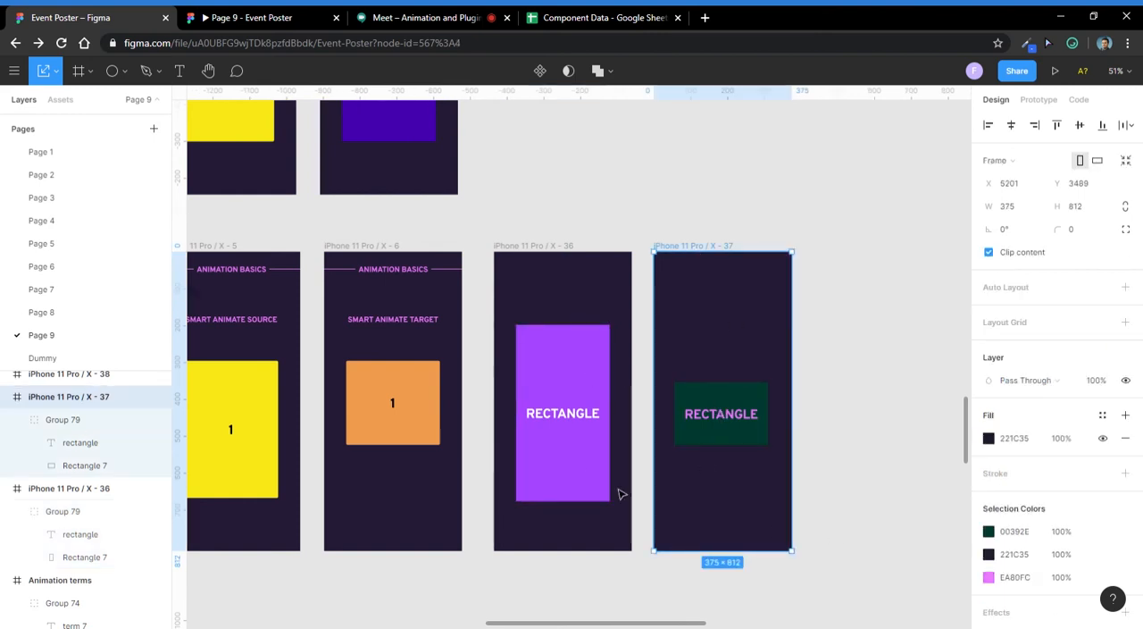
click(581, 462)
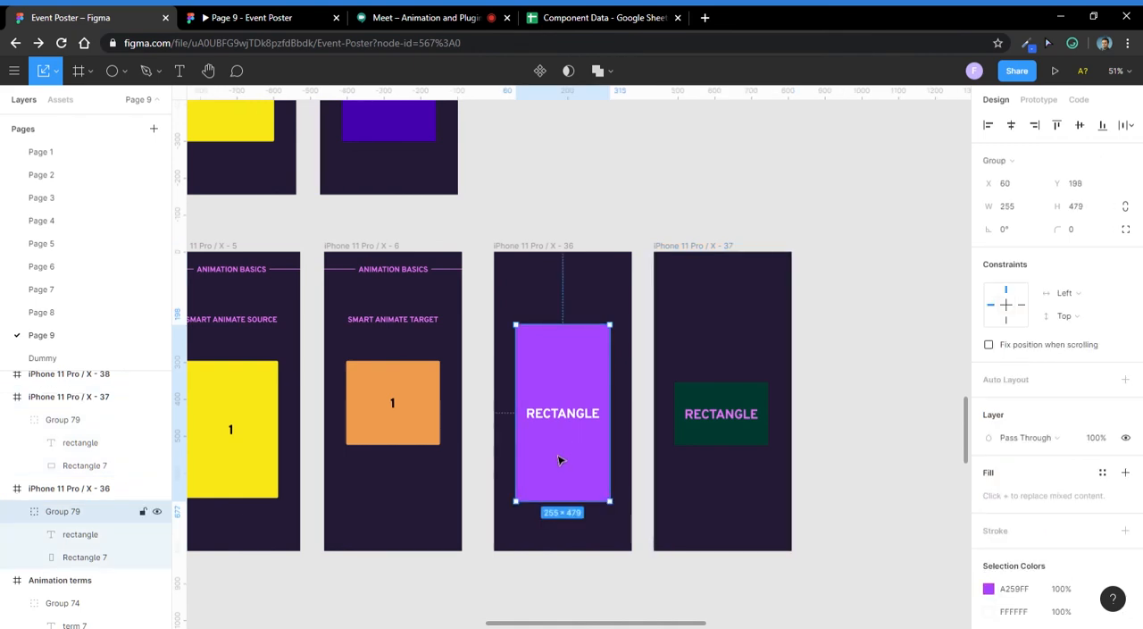
click(607, 262)
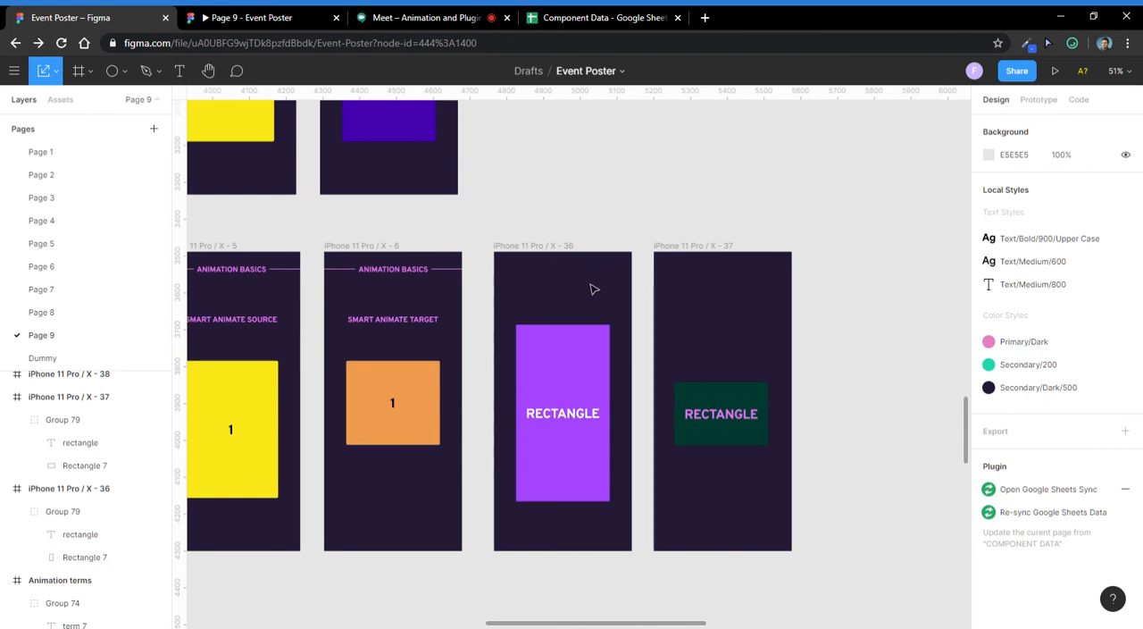
click(559, 259)
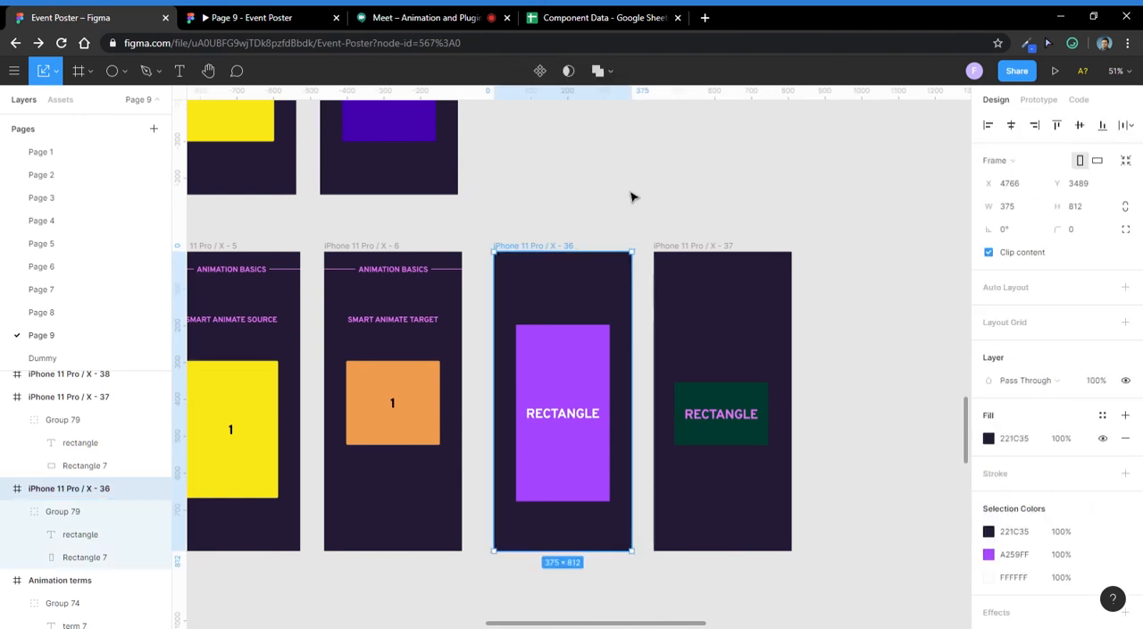
click(577, 348)
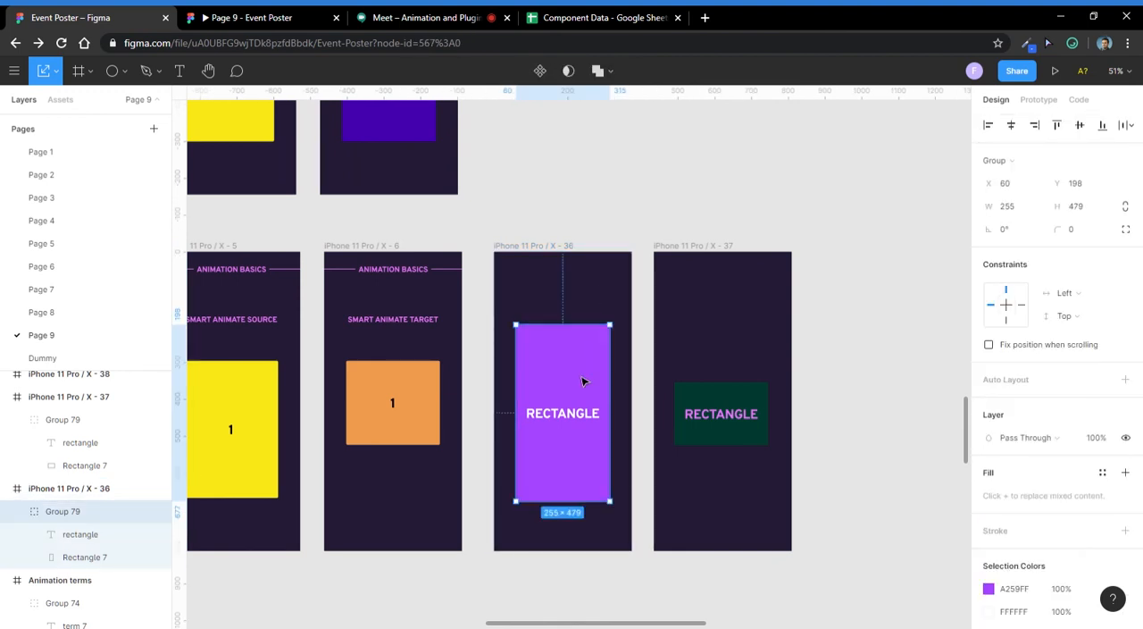
- Look through the pages that the purple rectangle group could be moved to, and leave the group in place
click(626, 363)
click(572, 401)
right_click(561, 403)
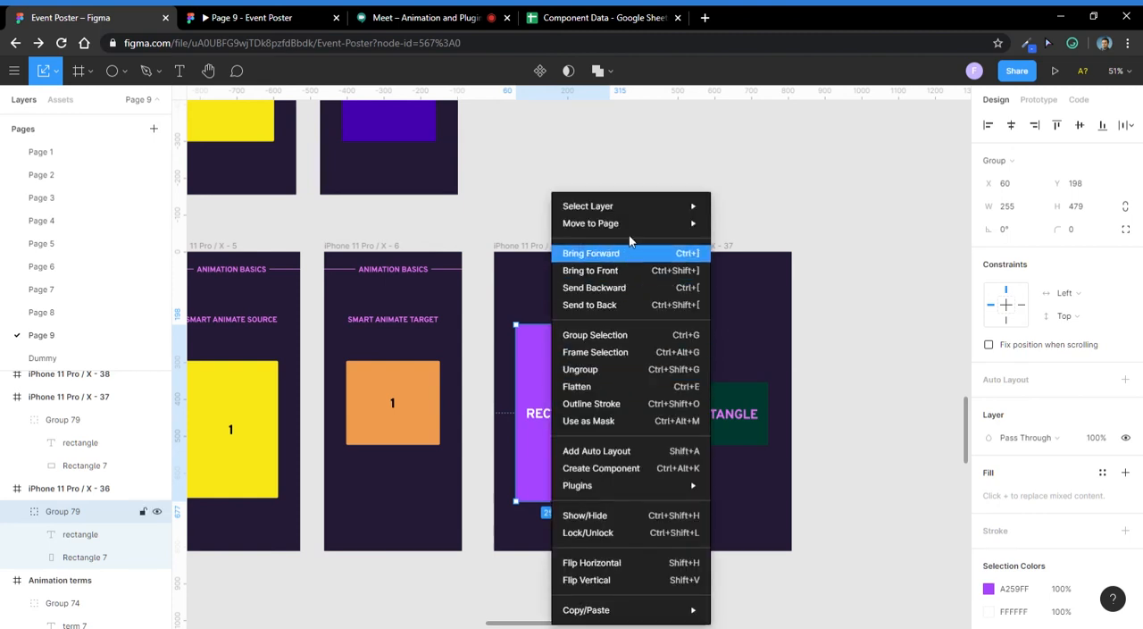
mouse_move(645, 221)
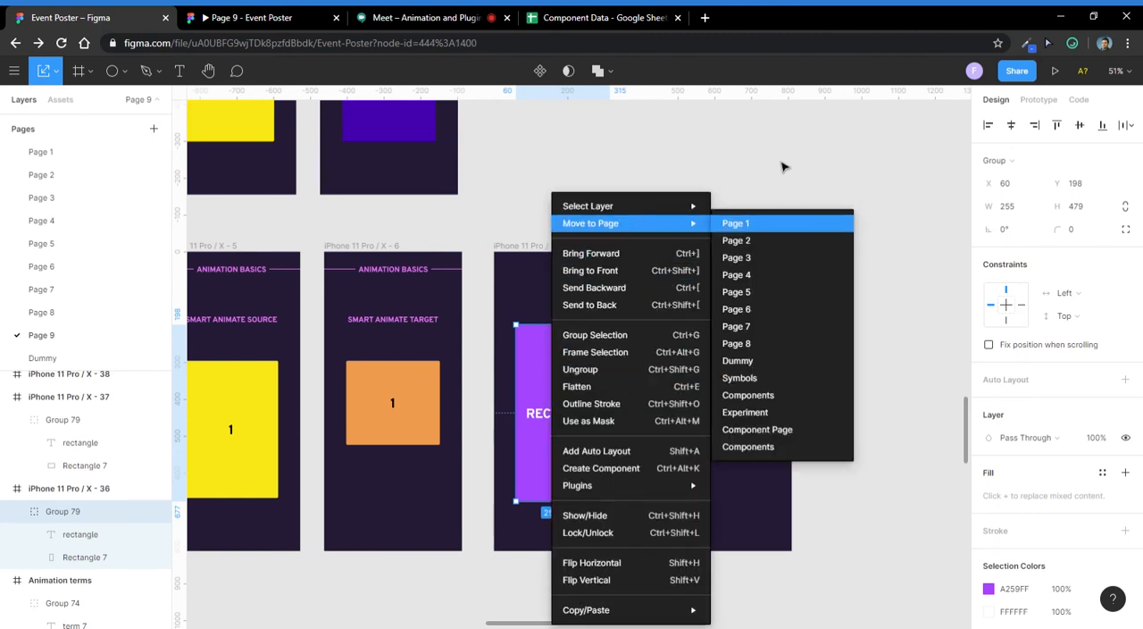
click(783, 166)
- Inspect the iPhone 11 Pro / X - 36 and iPhone 11 Pro / X - 37 frames by selecting each in turn
click(693, 250)
click(694, 211)
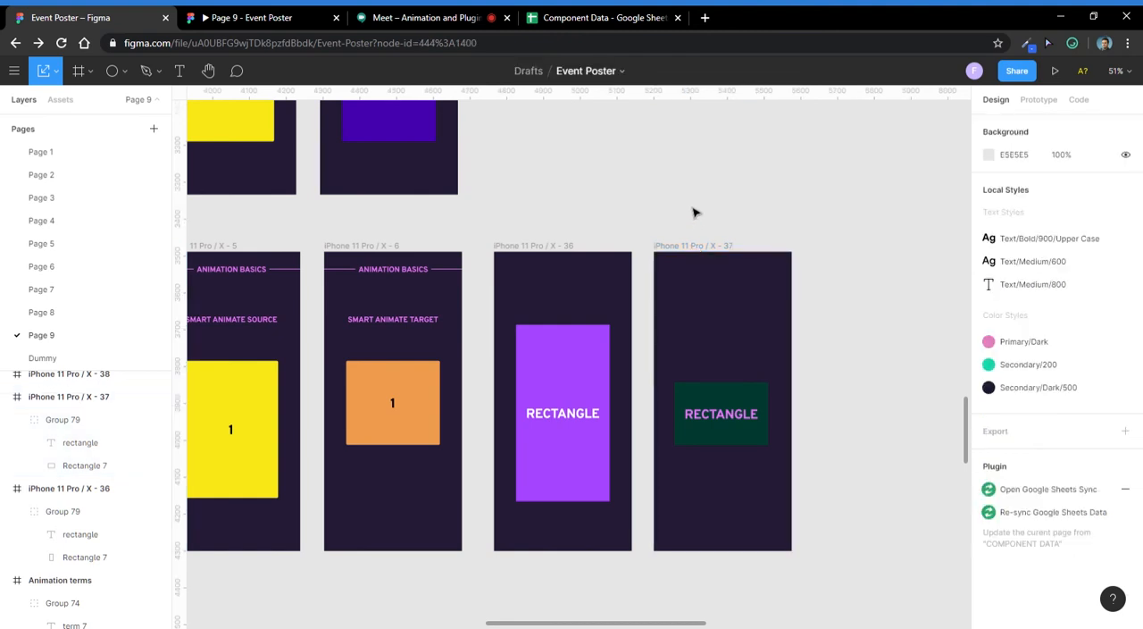
click(690, 250)
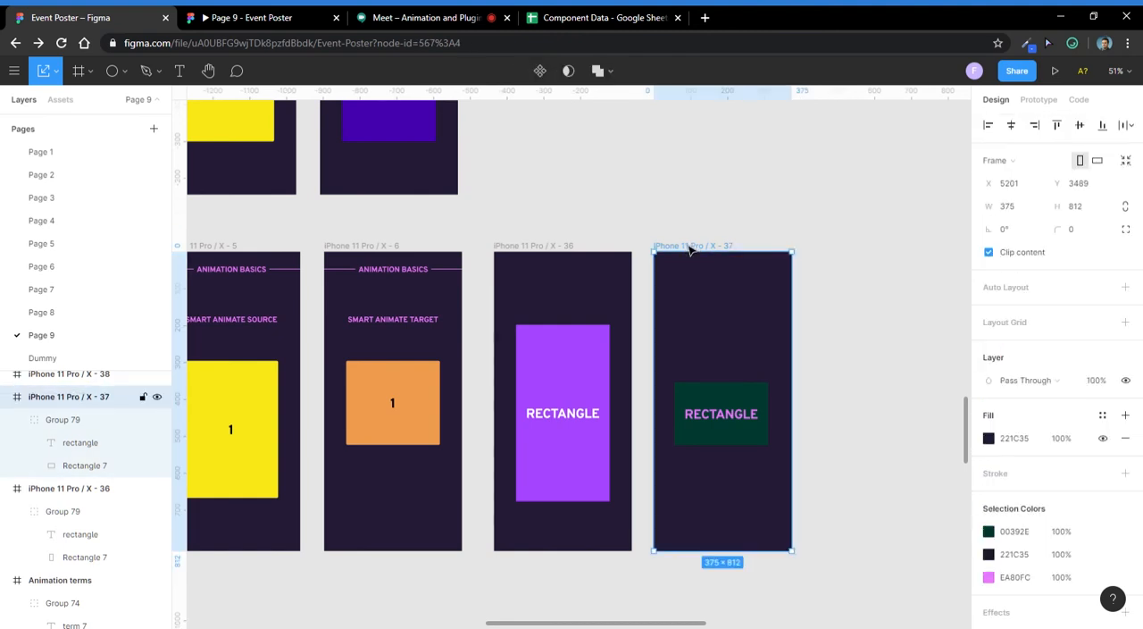
click(586, 333)
click(591, 300)
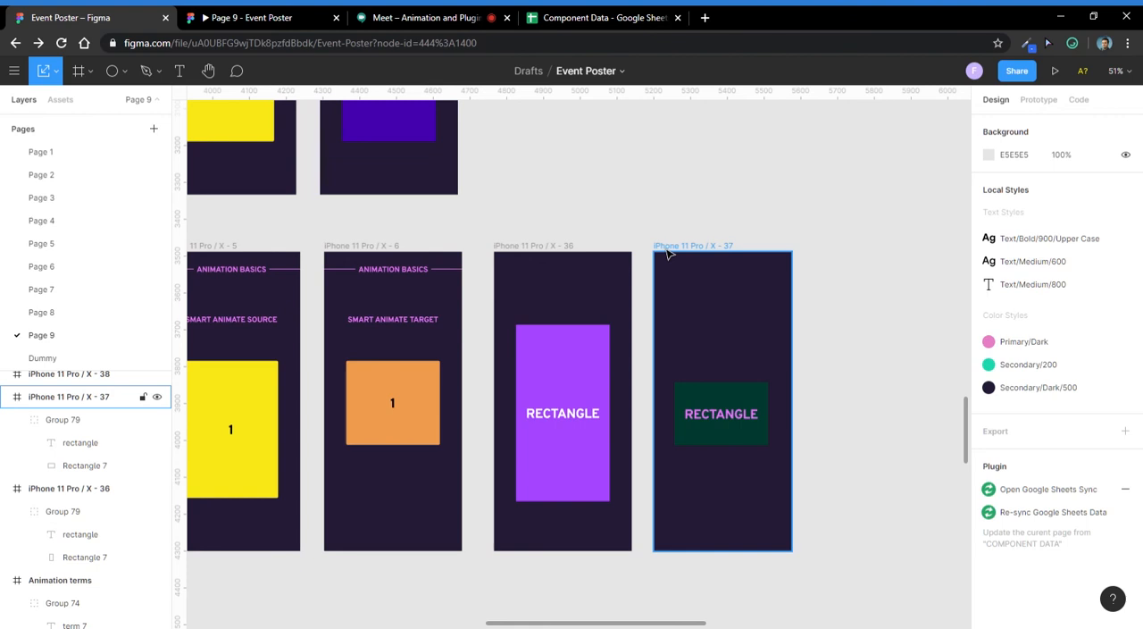
click(575, 258)
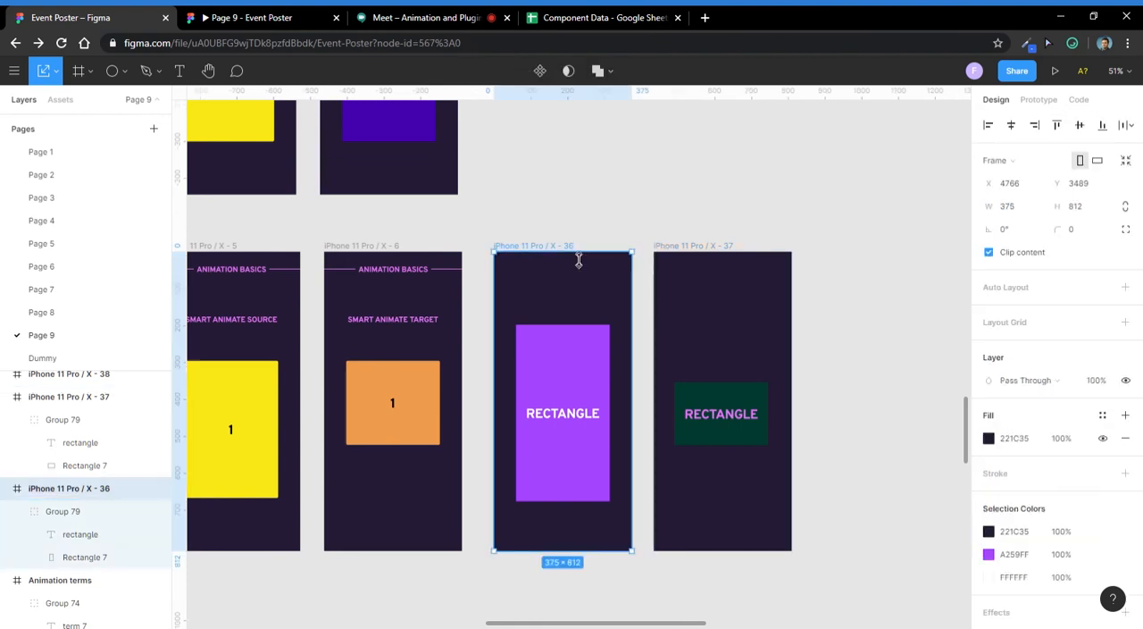
click(731, 211)
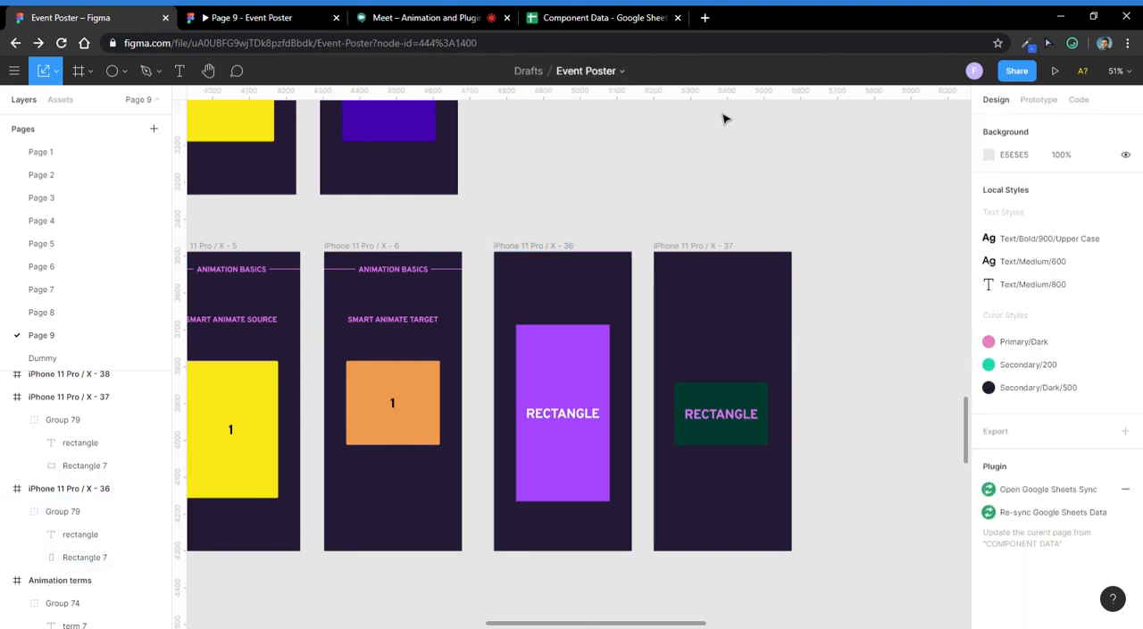
click(706, 257)
click(767, 209)
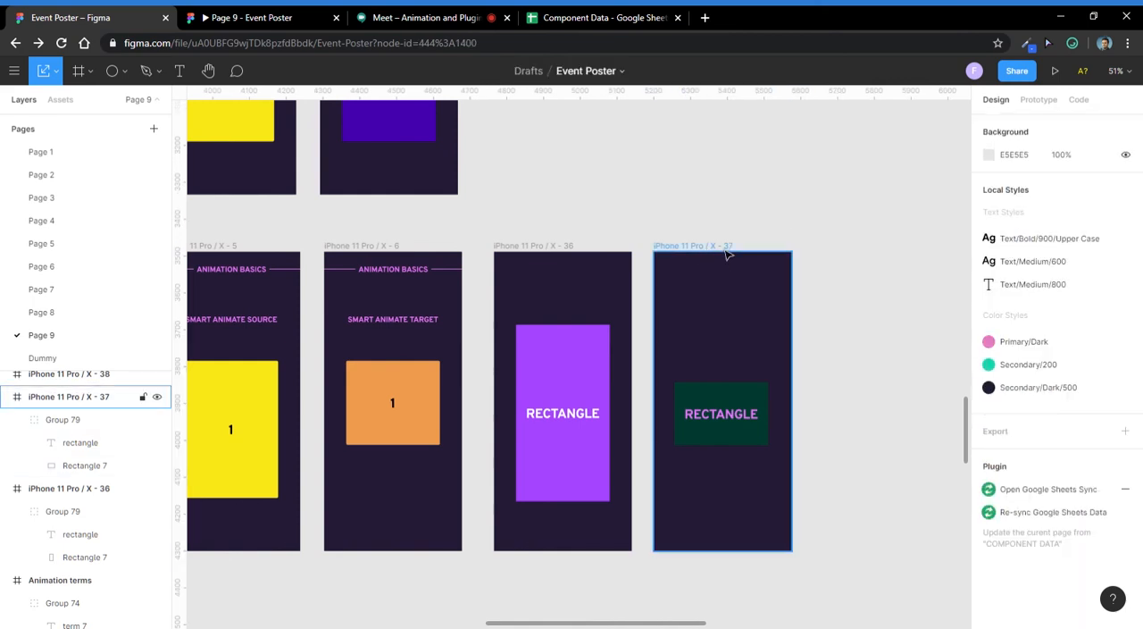
- Check the Google Meet call between looks at the green rectangle group, and return to the Event Poster file in Figma
click(437, 17)
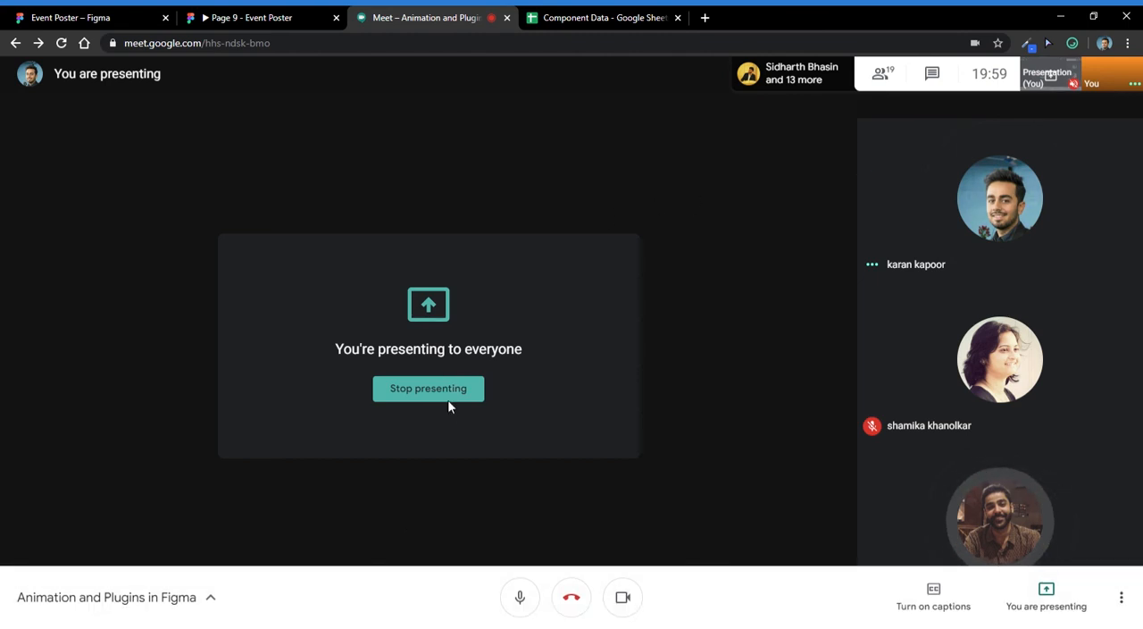
click(260, 18)
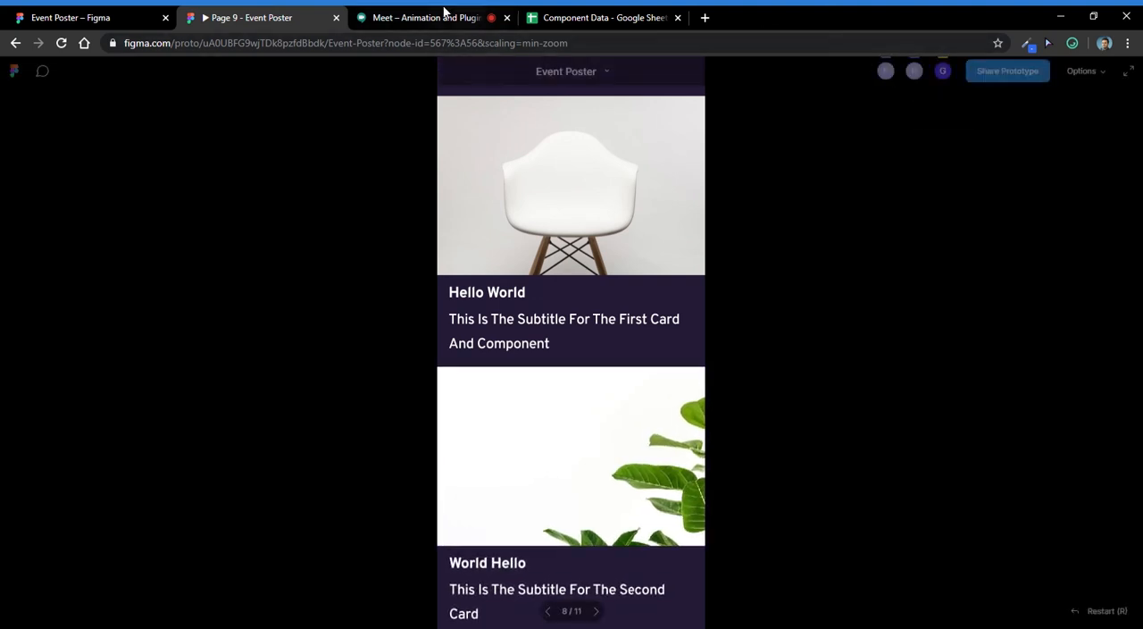
click(112, 12)
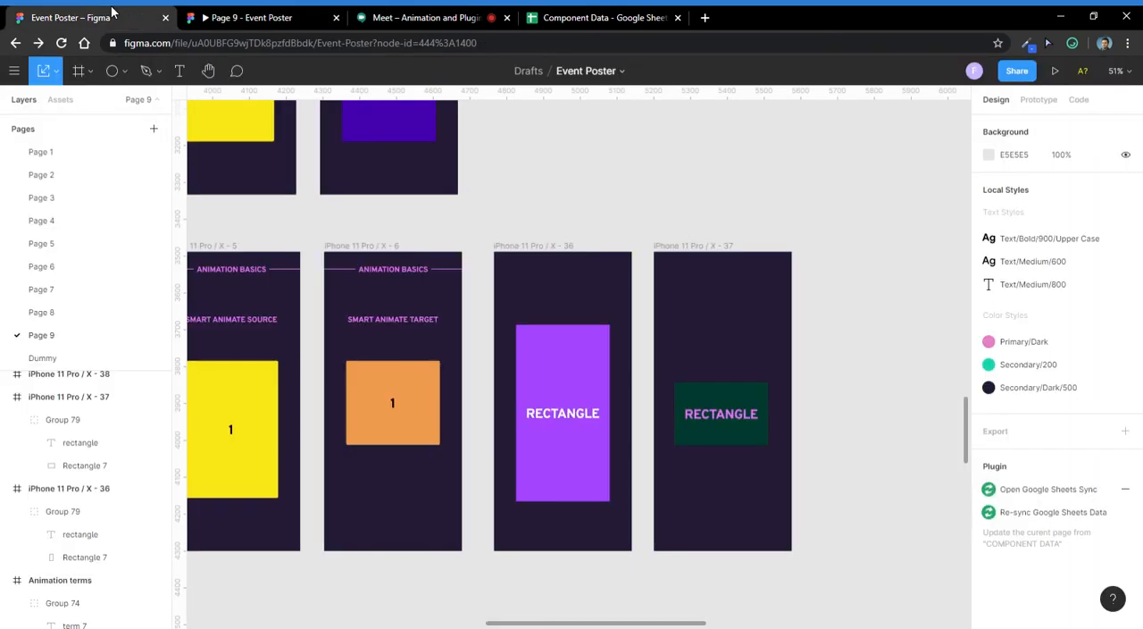
click(730, 441)
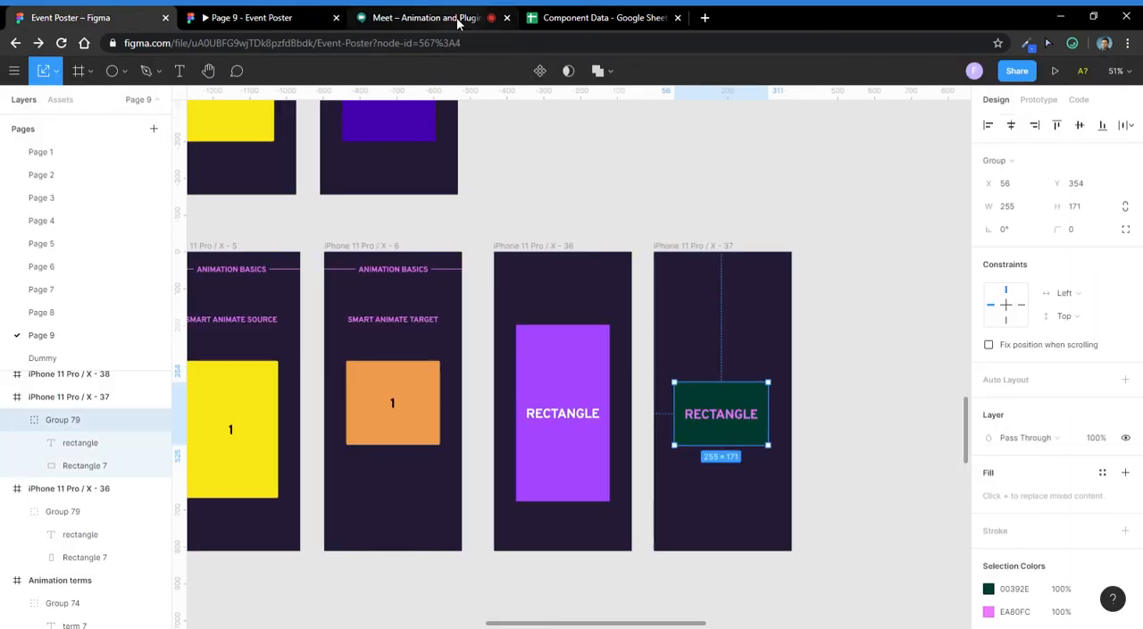
click(810, 192)
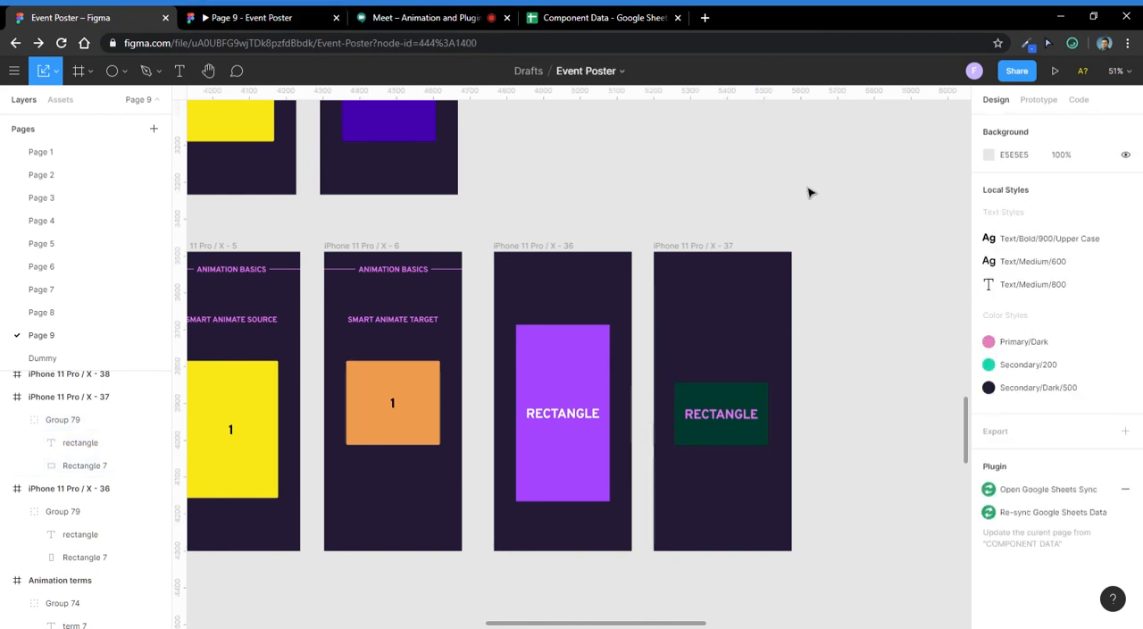
click(422, 17)
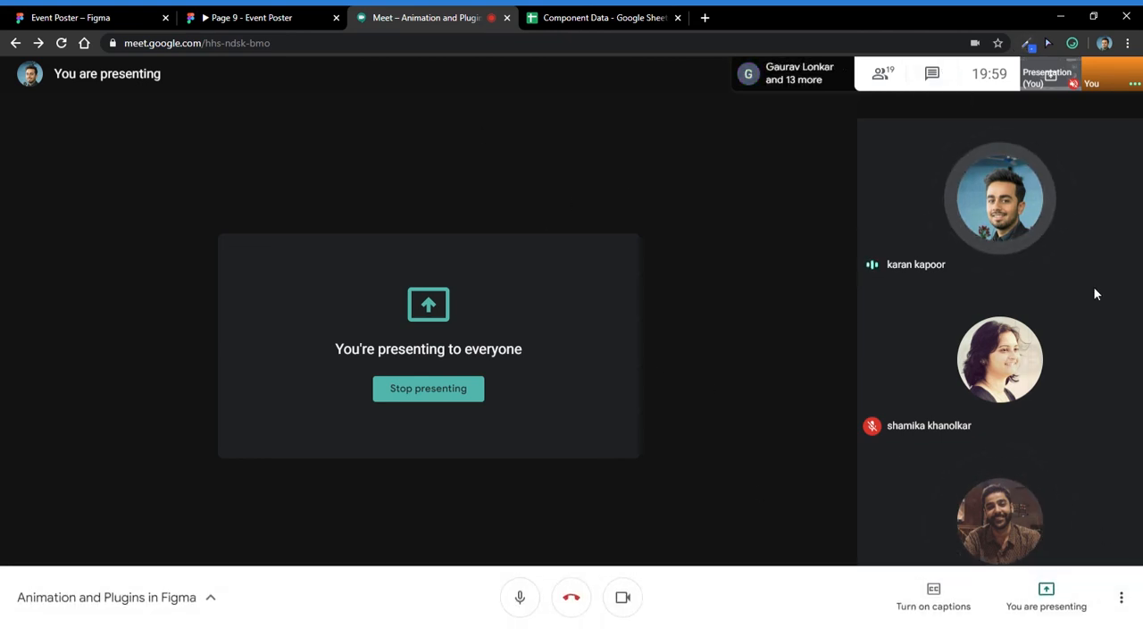
click(113, 16)
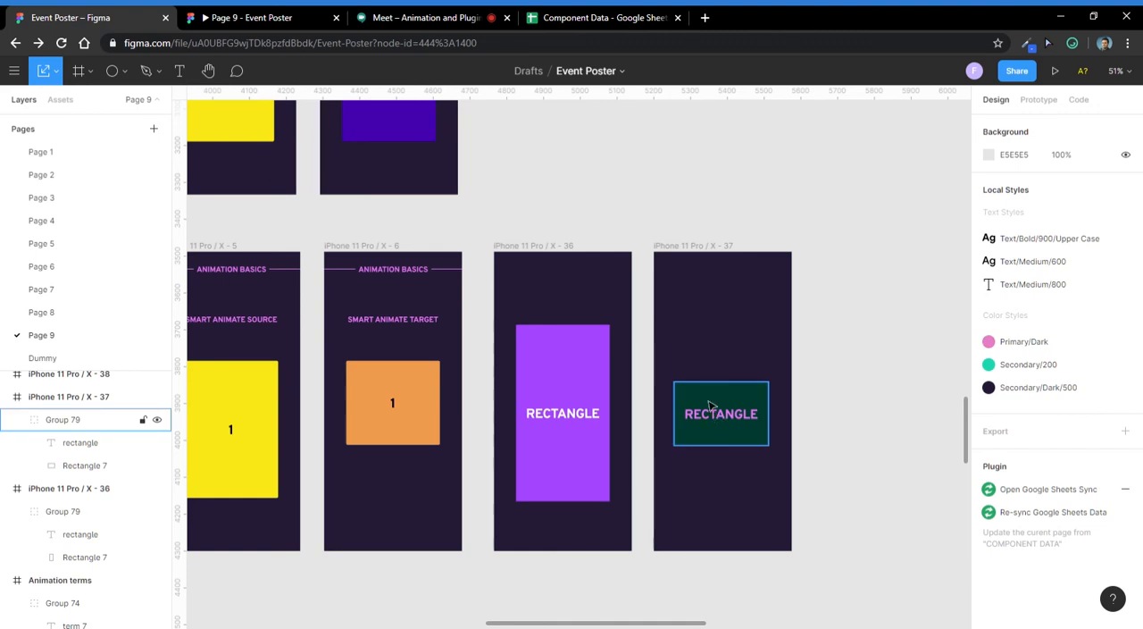
- Show the purple rectangle group's prototype interaction and keep its trigger set to On Click
click(72, 418)
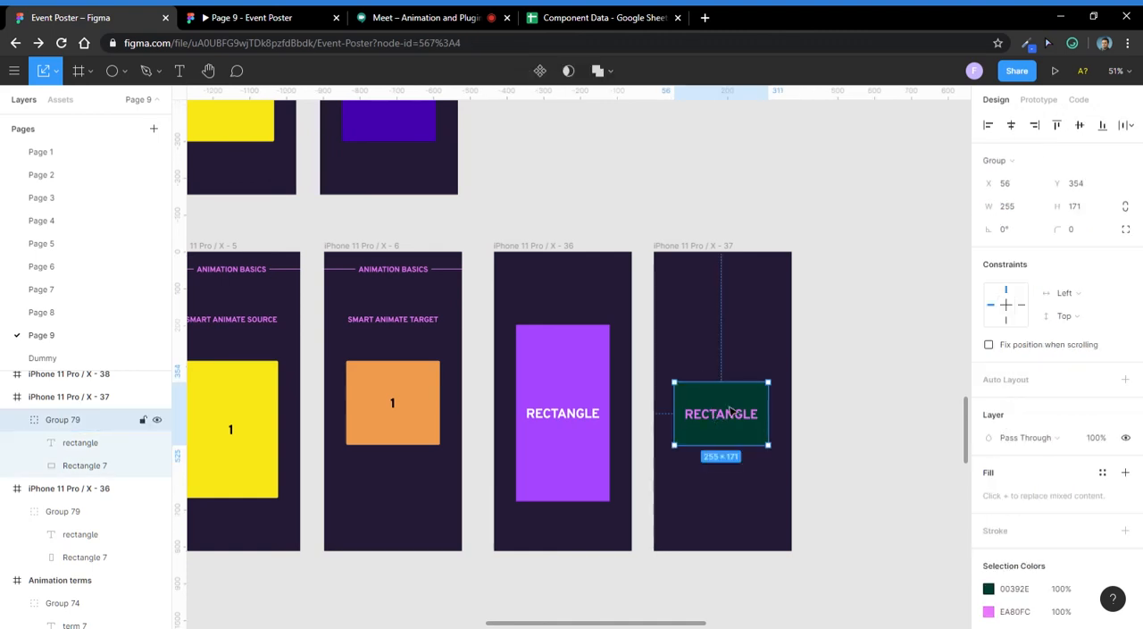
click(1038, 99)
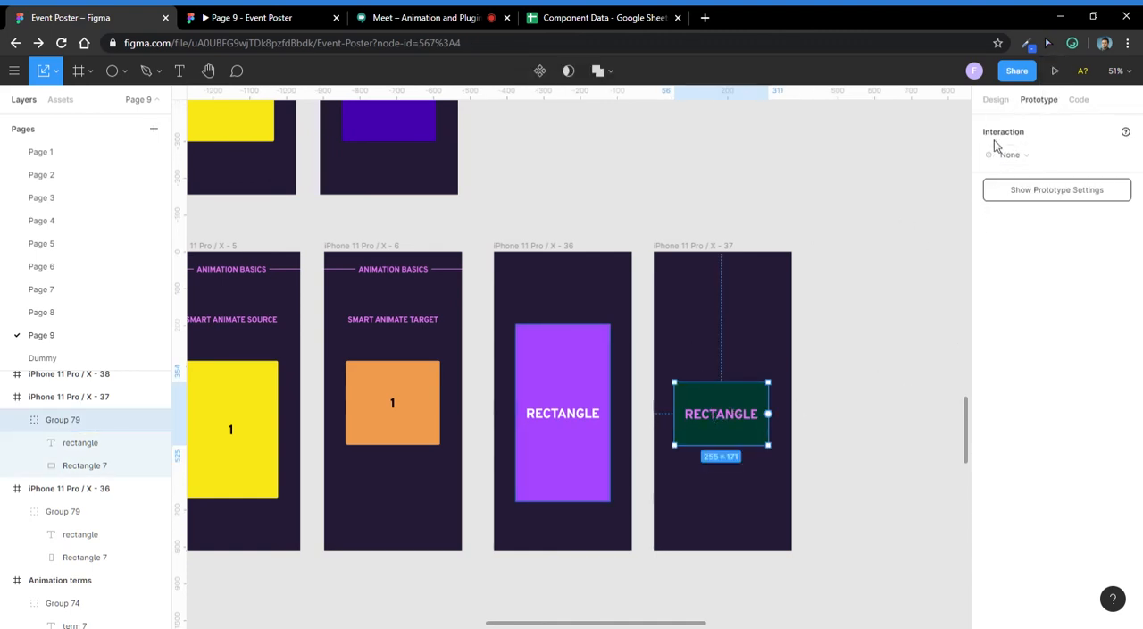
click(529, 400)
click(1040, 156)
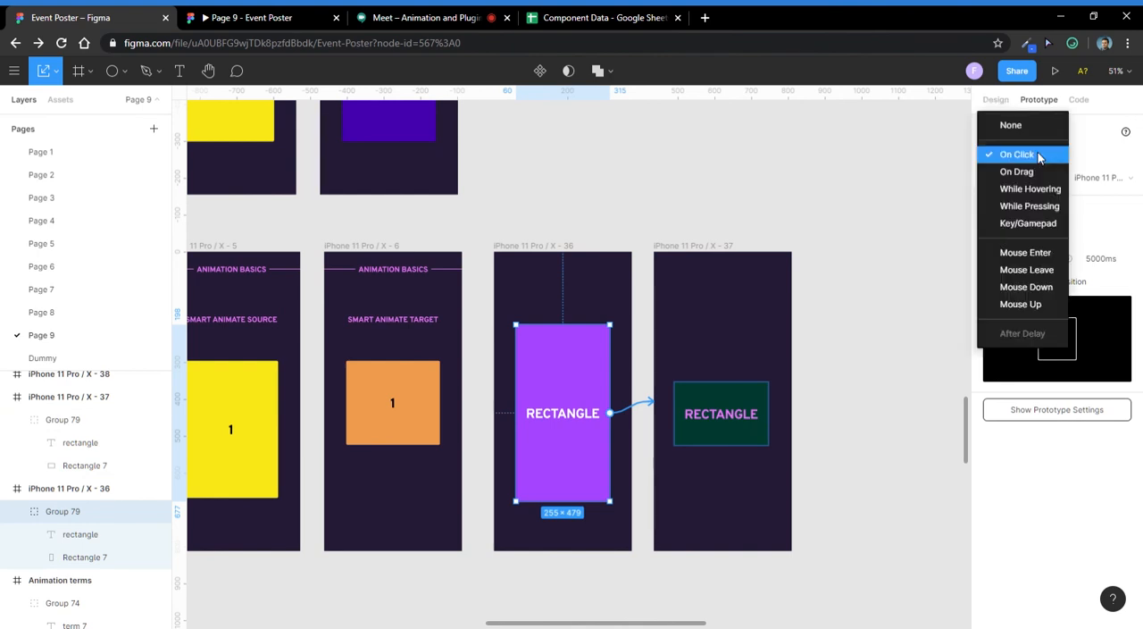
click(1039, 155)
- Set the purple rectangle group's transition animation to Smart Animate and keep its easing as Ease In And Out
click(1031, 240)
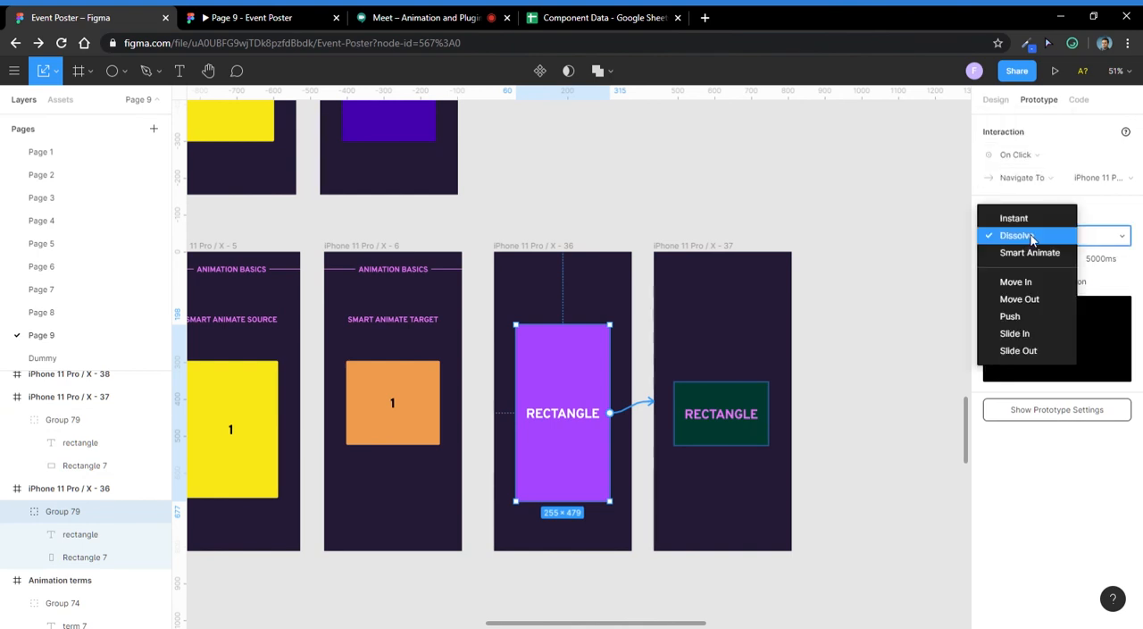
click(1032, 238)
click(1029, 238)
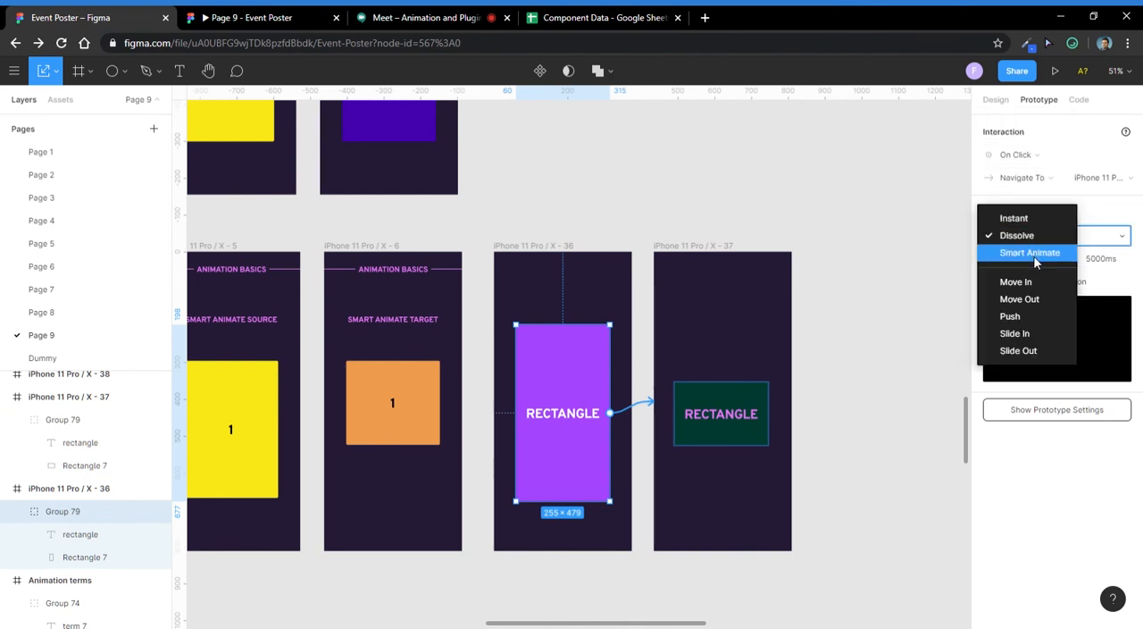
click(1030, 252)
click(1047, 259)
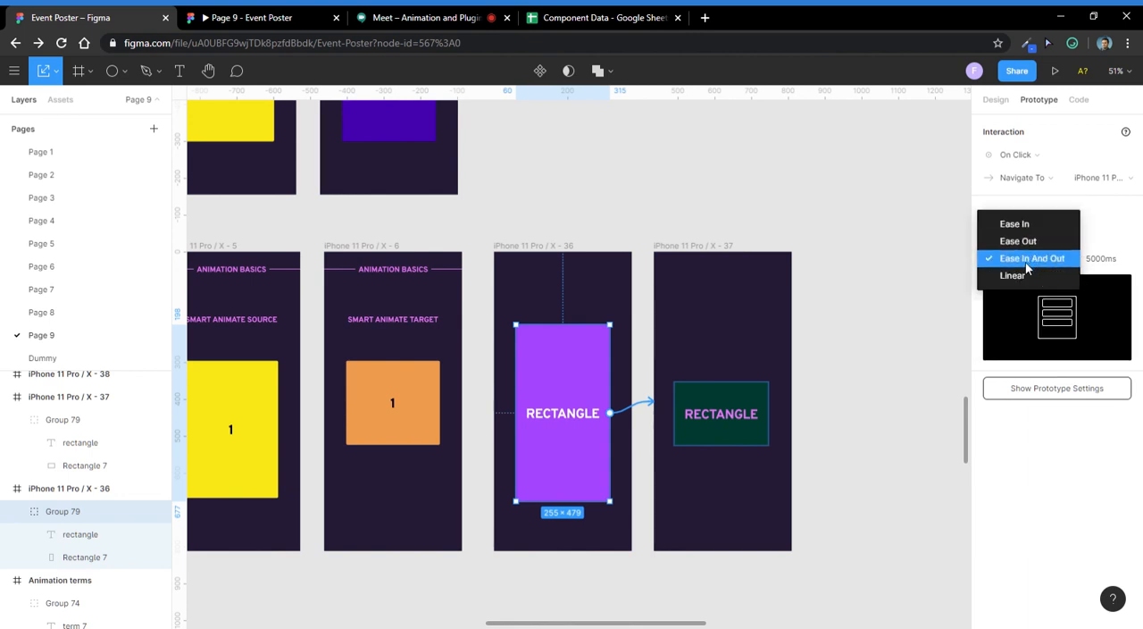
click(1029, 263)
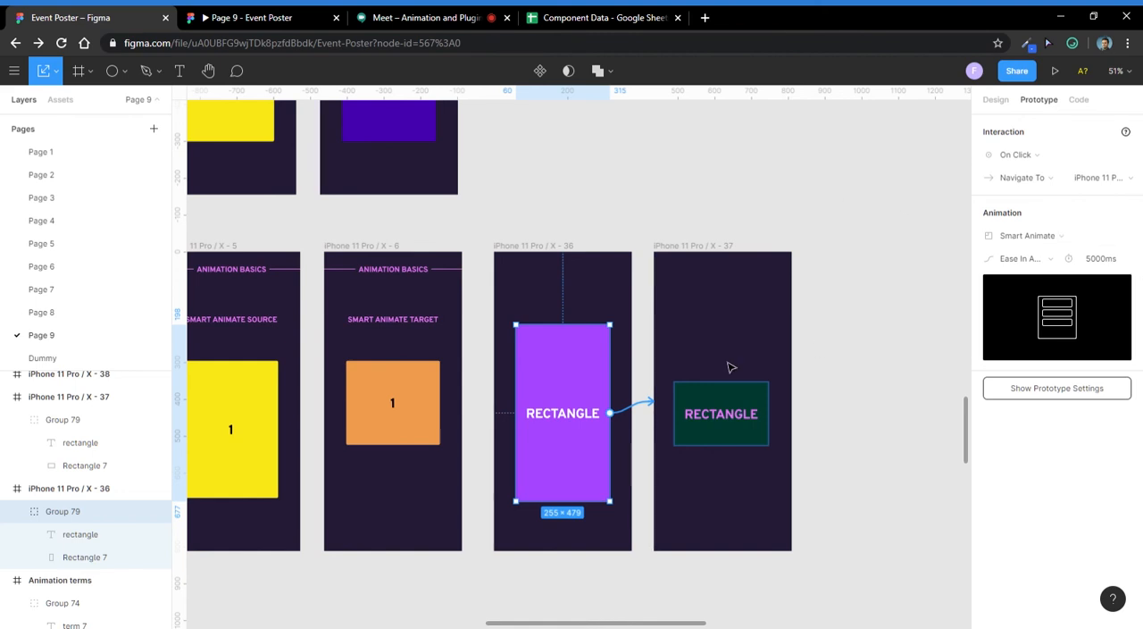
- Examine the Micro Interactions frames iPhone 11 Pro / X - 32 to 34, with their egg images and Buy and Next buttons
scroll(676, 319, down, 3)
scroll(737, 333, down, 5)
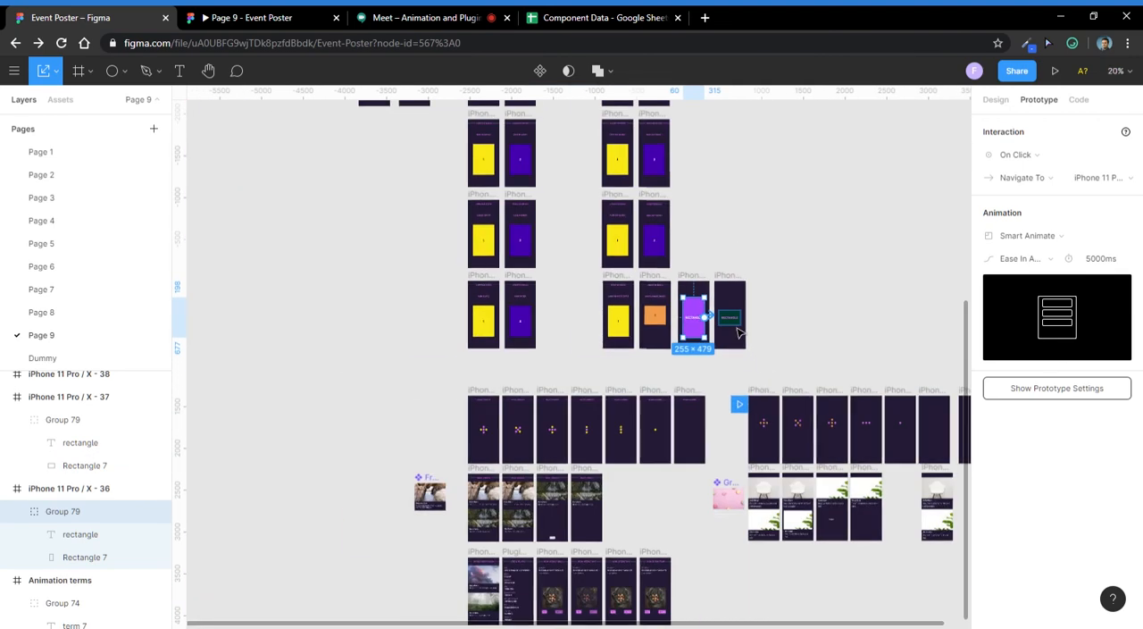
scroll(737, 332, up, 5)
scroll(658, 334, down, 3)
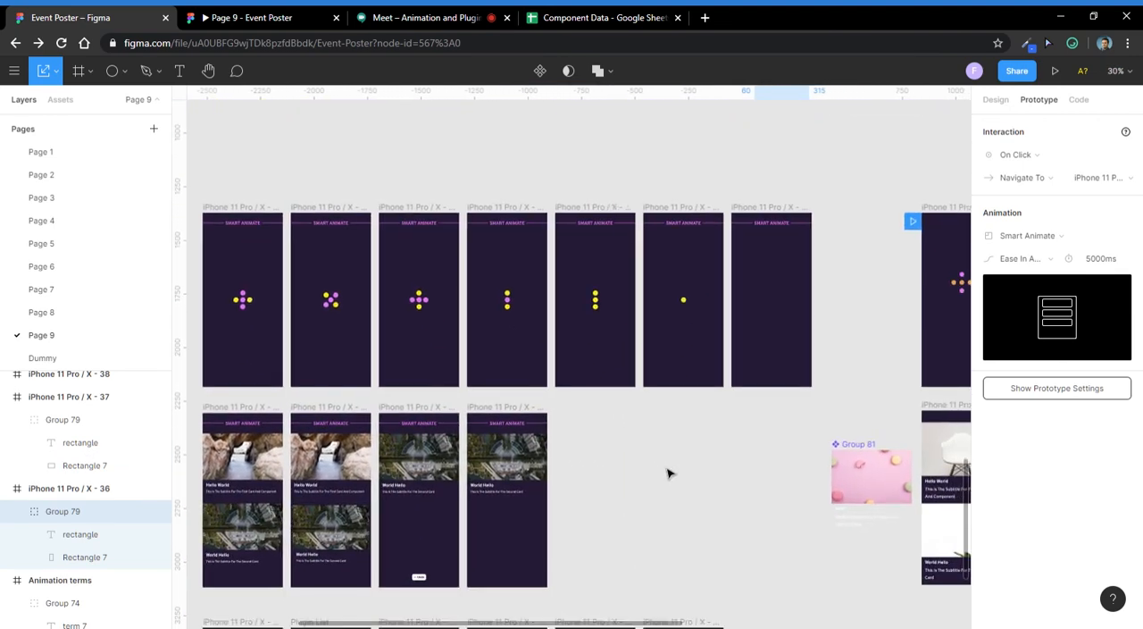
scroll(705, 478, down, 5)
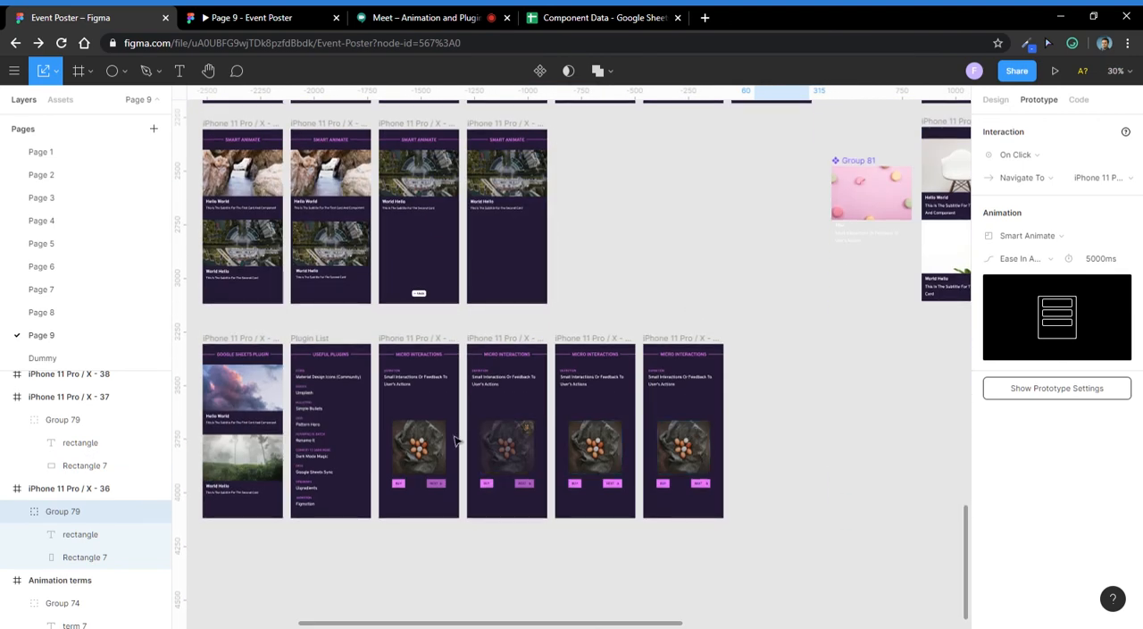
scroll(455, 440, up, 5)
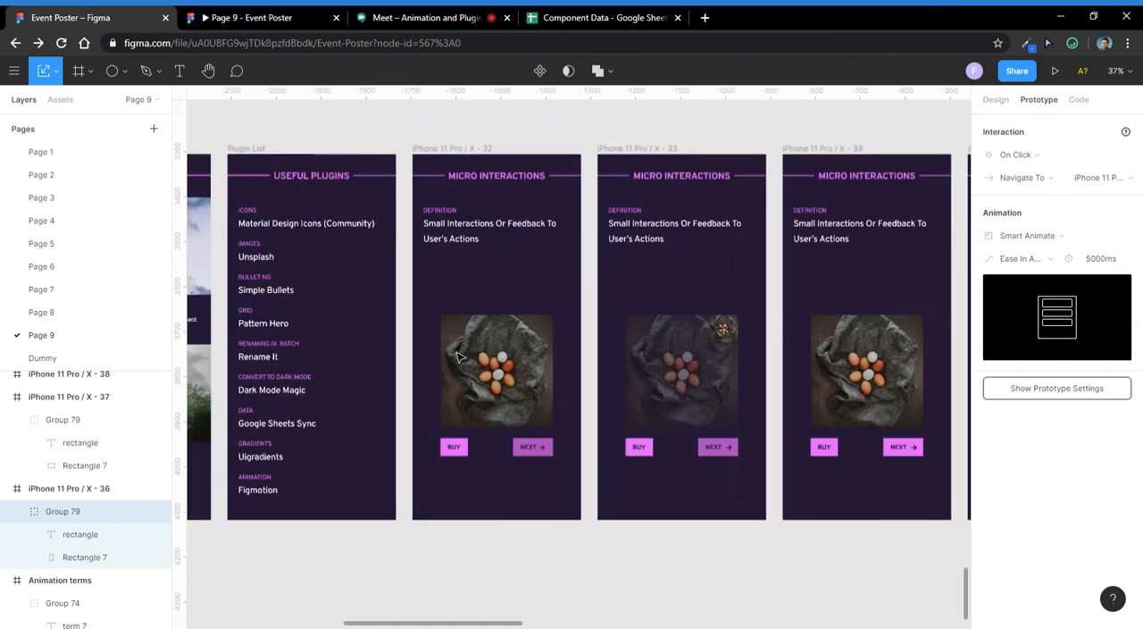
scroll(456, 357, up, 2)
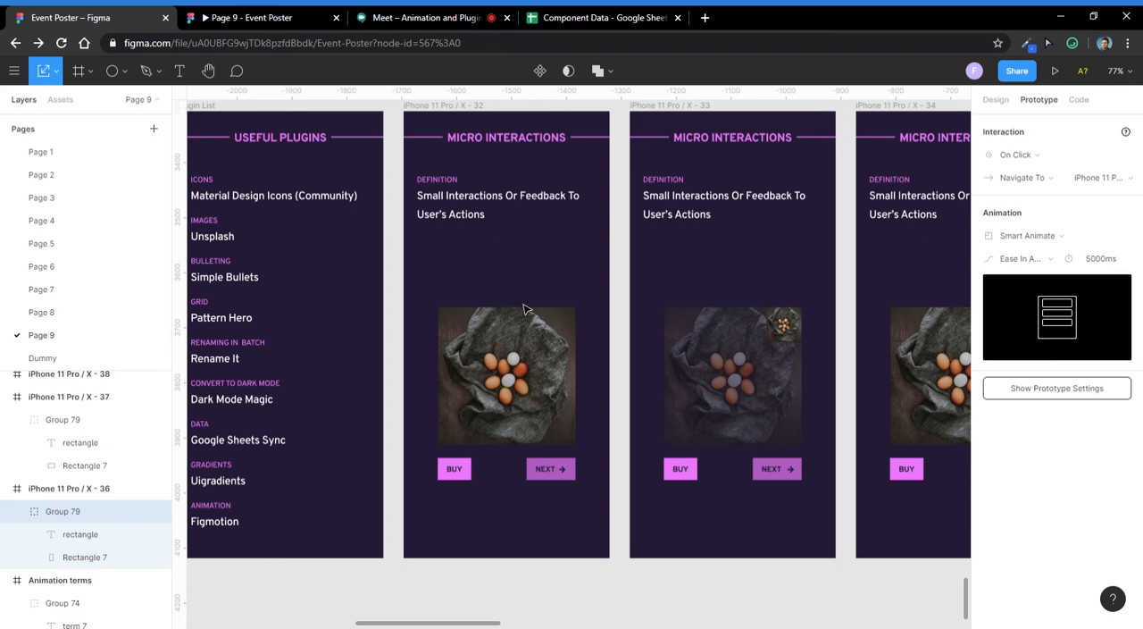
scroll(525, 308, right, 4)
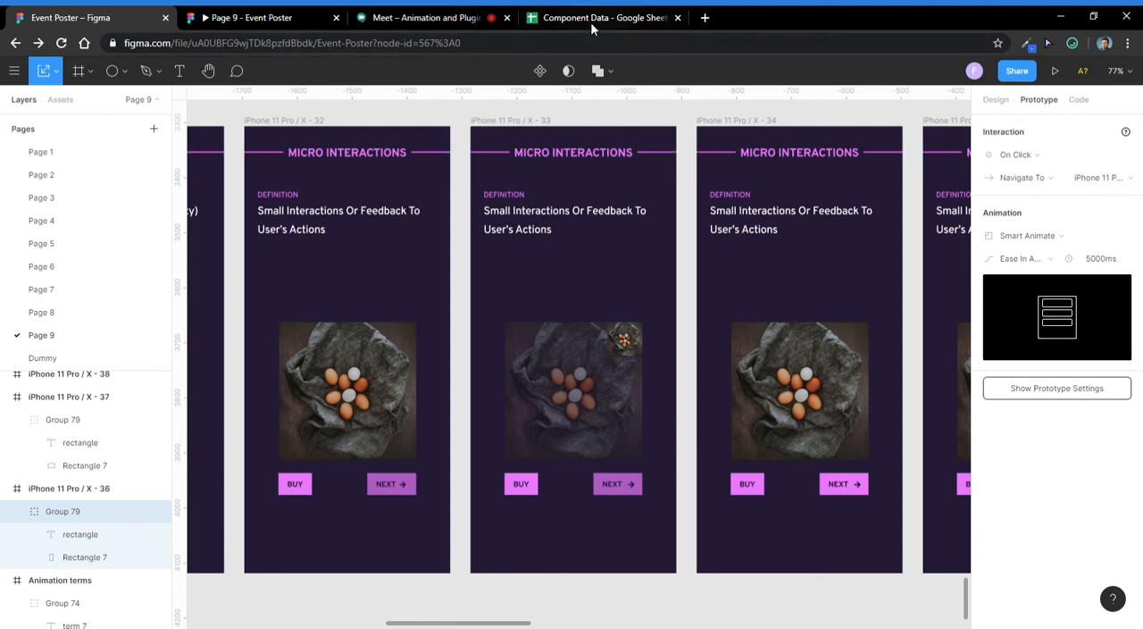
- Check the Google Meet call and open the Twitter home page in a new browser tab
click(473, 12)
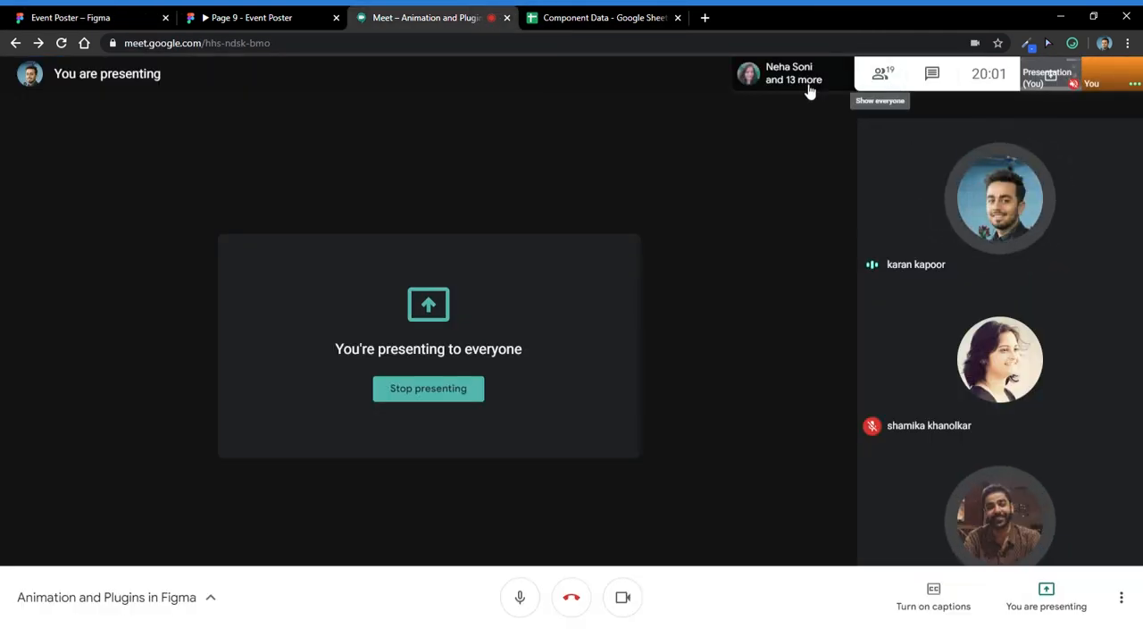
click(53, 16)
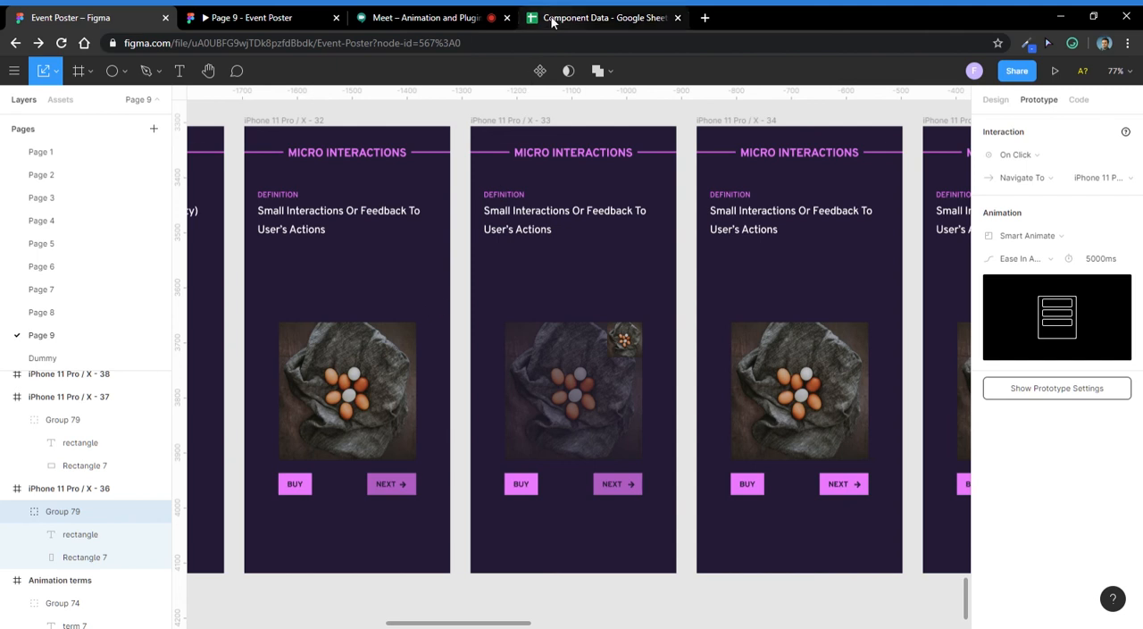
click(705, 17)
text(t)
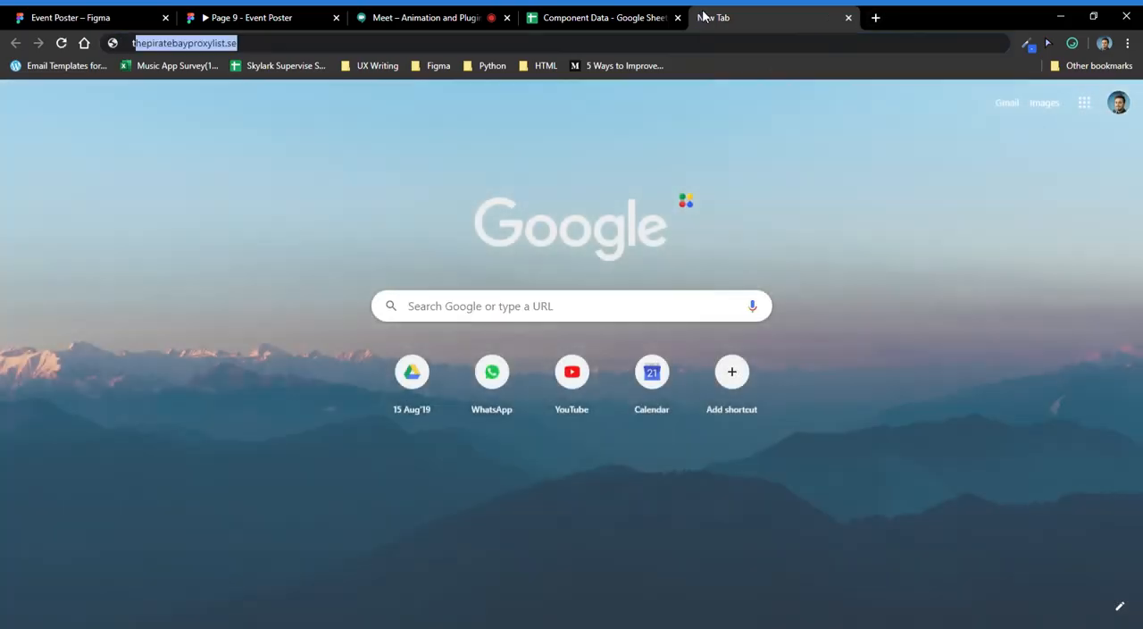
text(w)
key(Return)
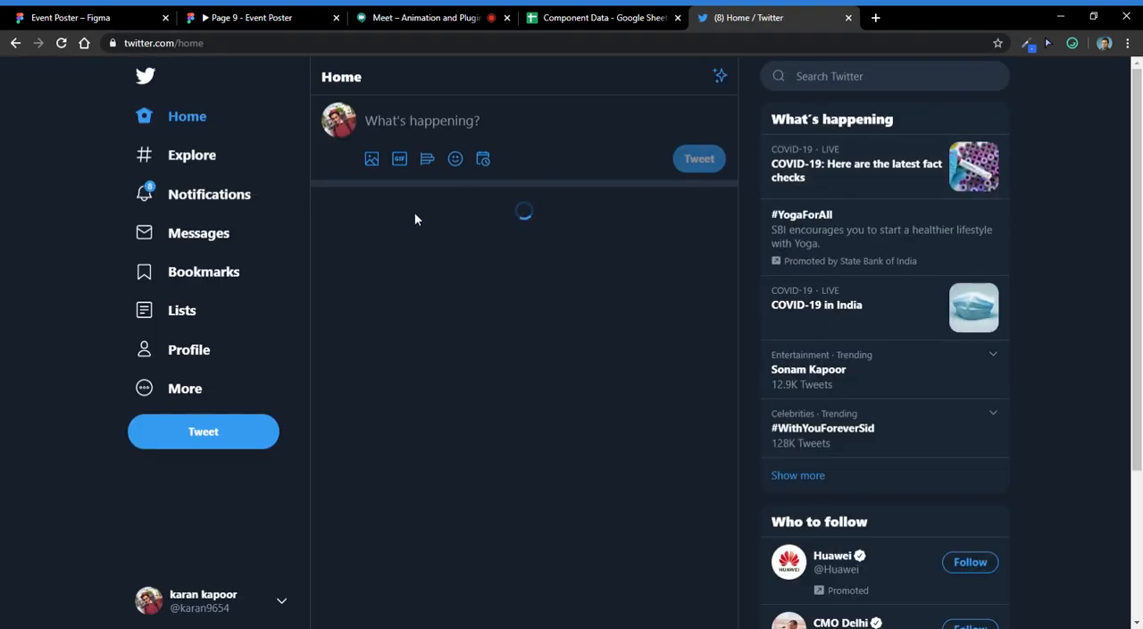
- Open Alia Bhatt's Jun 14 tweet from the home feed and try its like control to demonstrate a micro interaction
scroll(501, 190, down, 5)
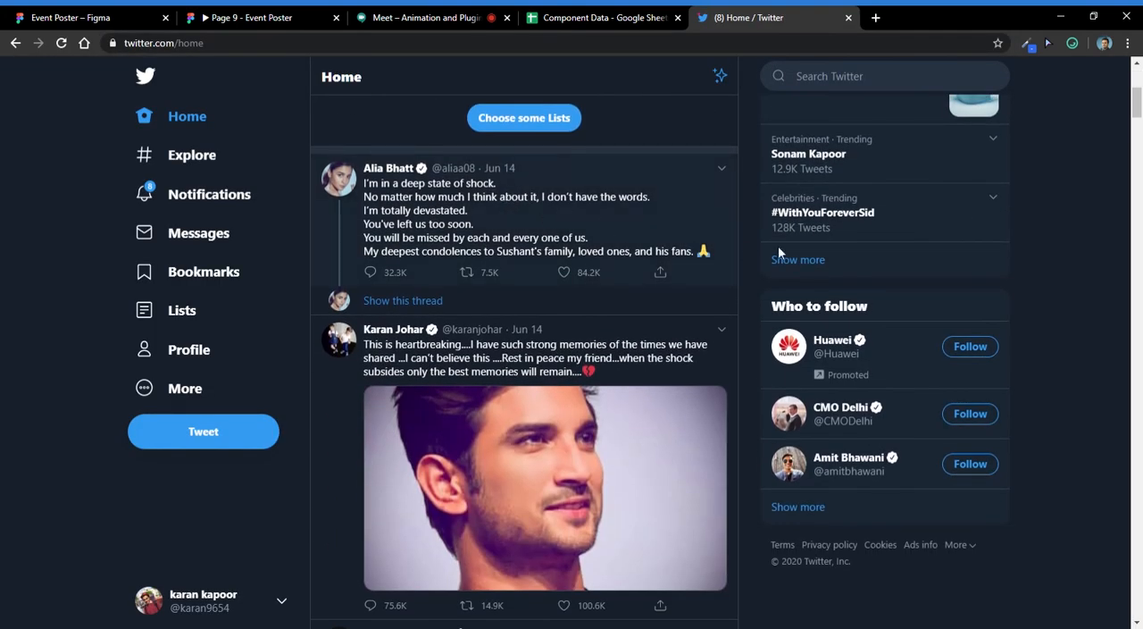
click(581, 203)
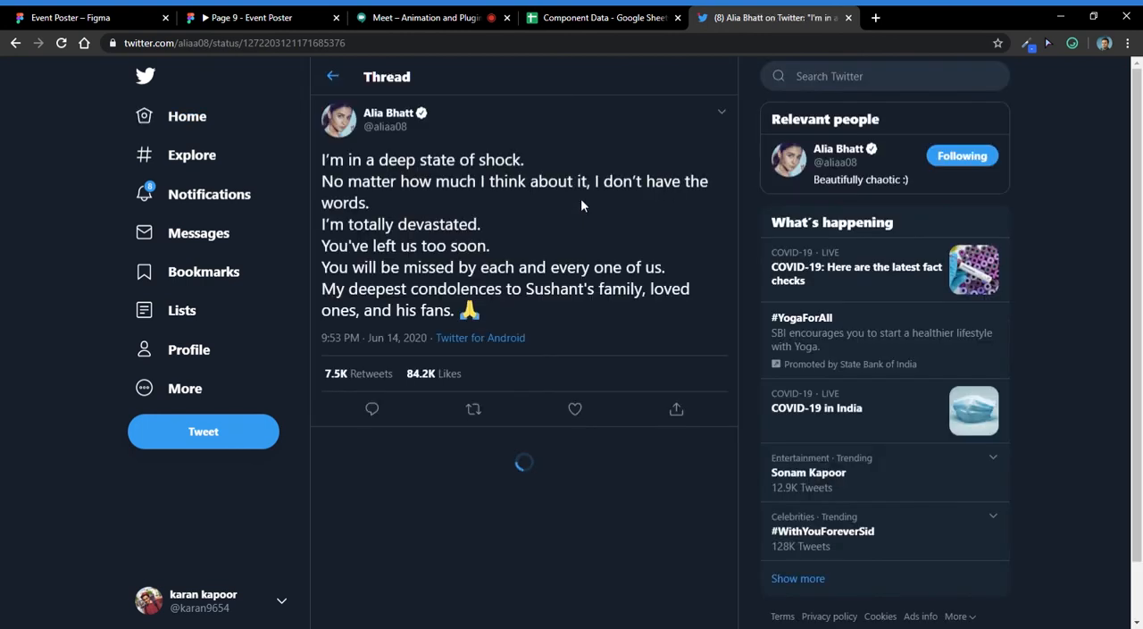
click(576, 411)
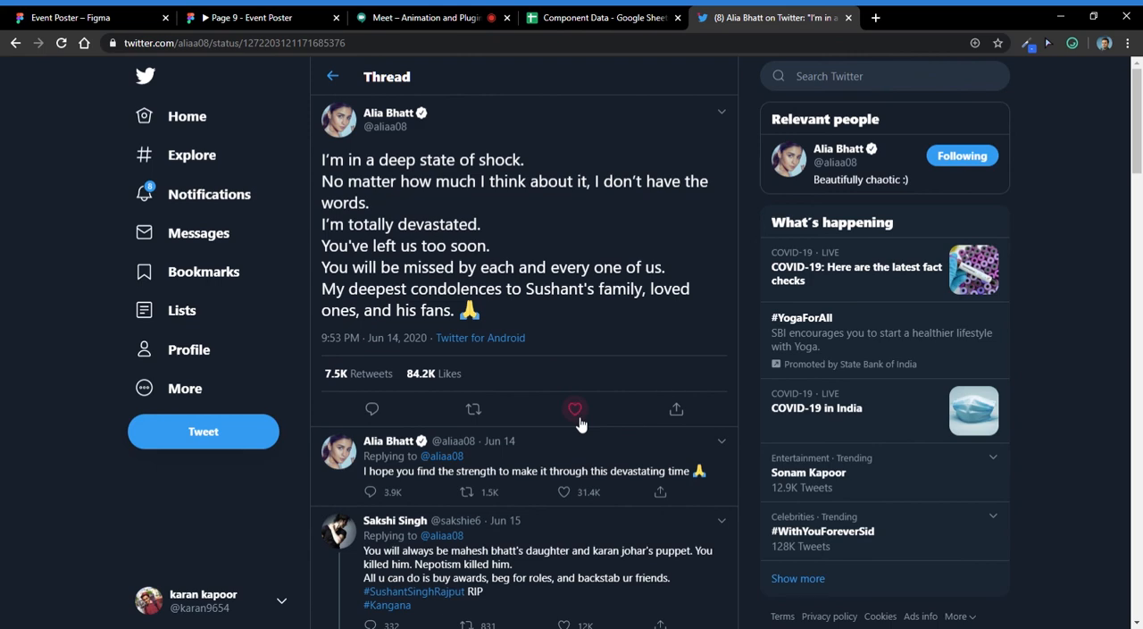
- Like Alia Bhatt's tweet to demonstrate the heart animation and return to the Twitter home feed
click(576, 411)
scroll(578, 420, down, 3)
scroll(580, 411, up, 3)
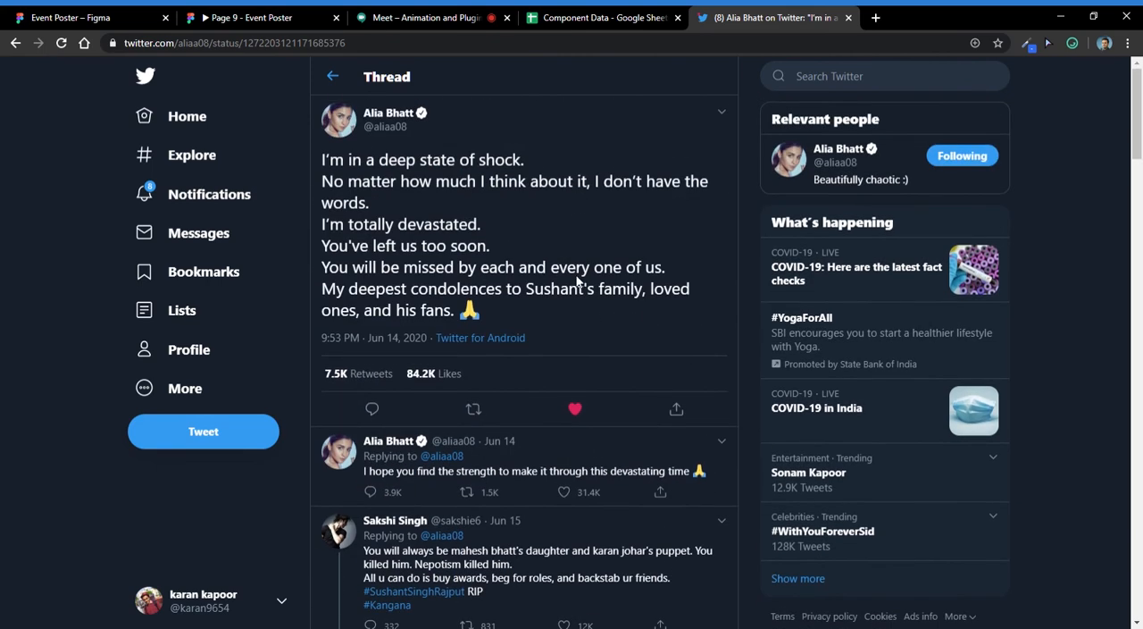
click(581, 418)
click(579, 414)
click(332, 76)
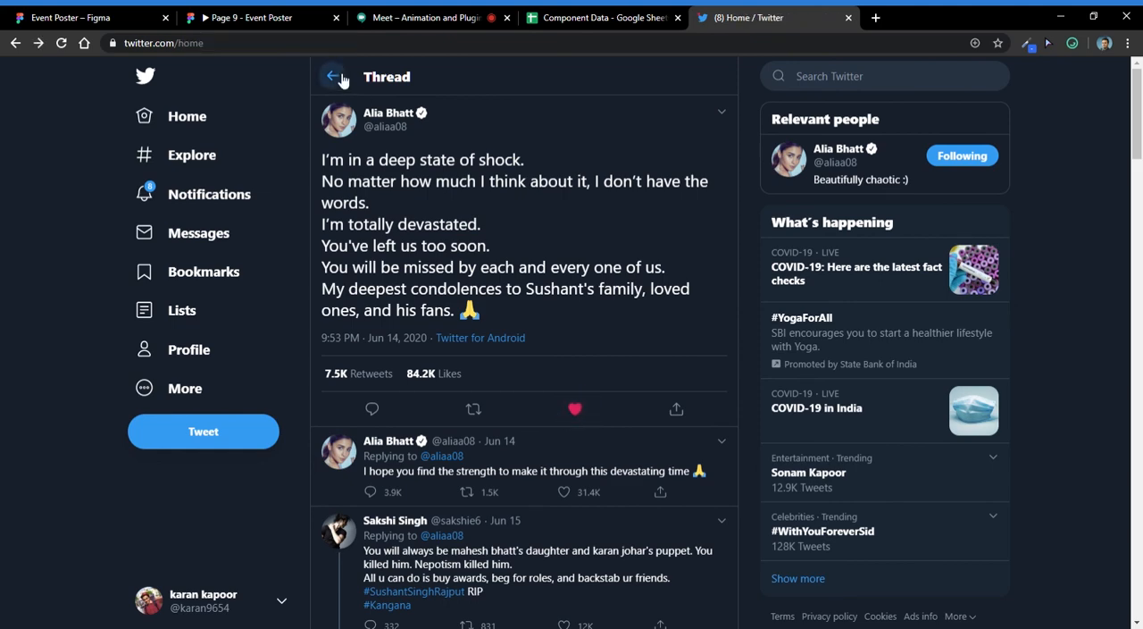
scroll(621, 319, down, 20)
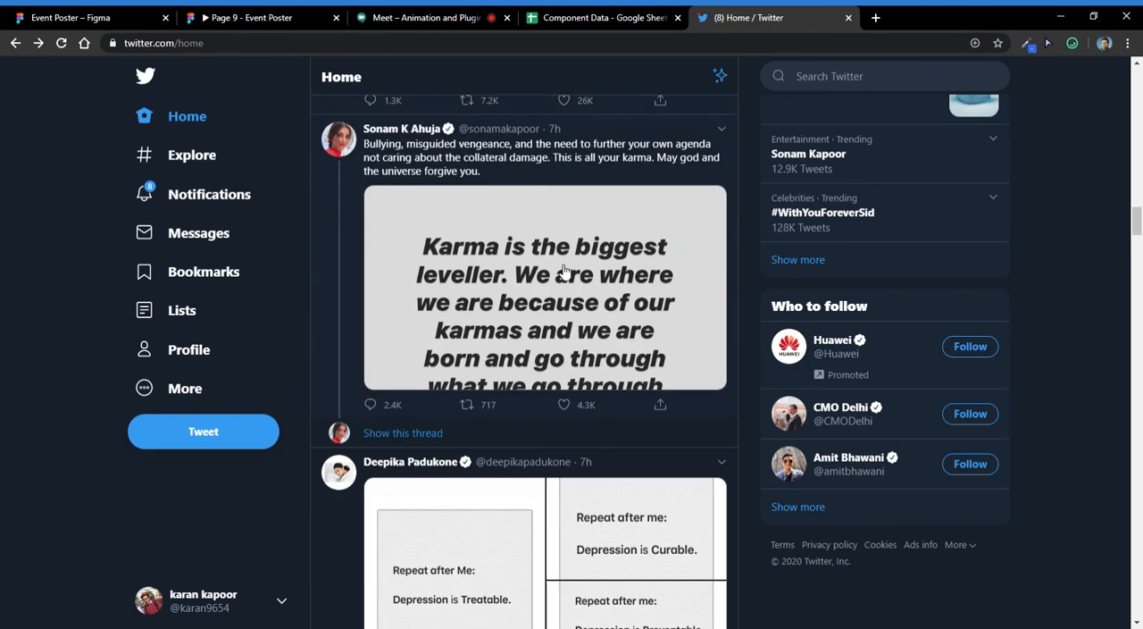
scroll(548, 183, down, 5)
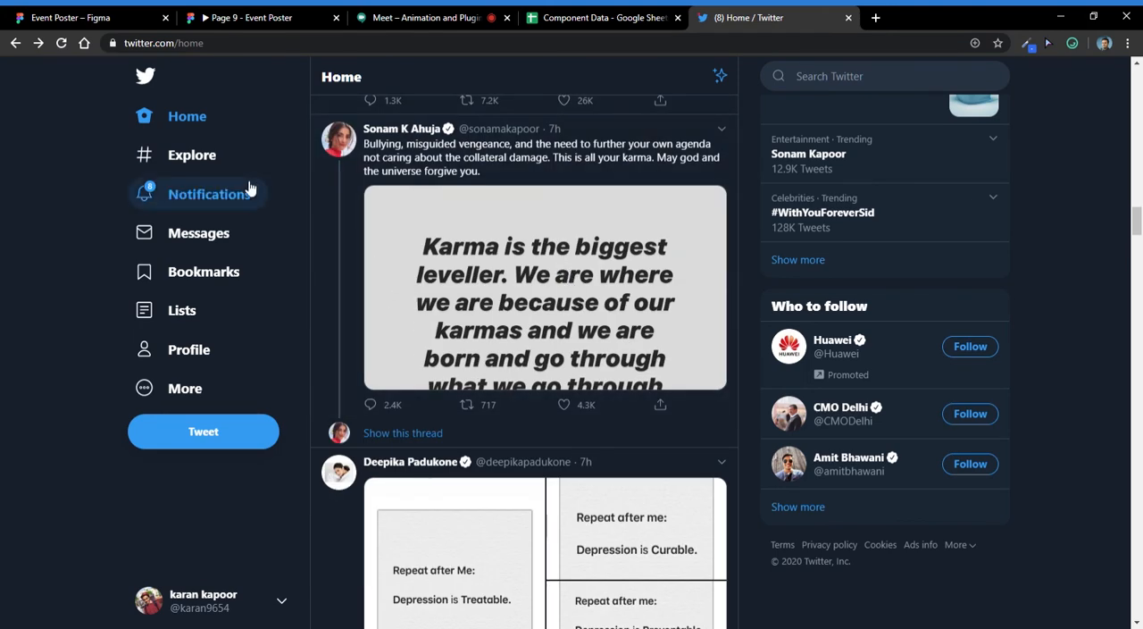
- Switch to the Event Poster prototype and remove the Hello World card to demonstrate the Undo feedback
click(228, 17)
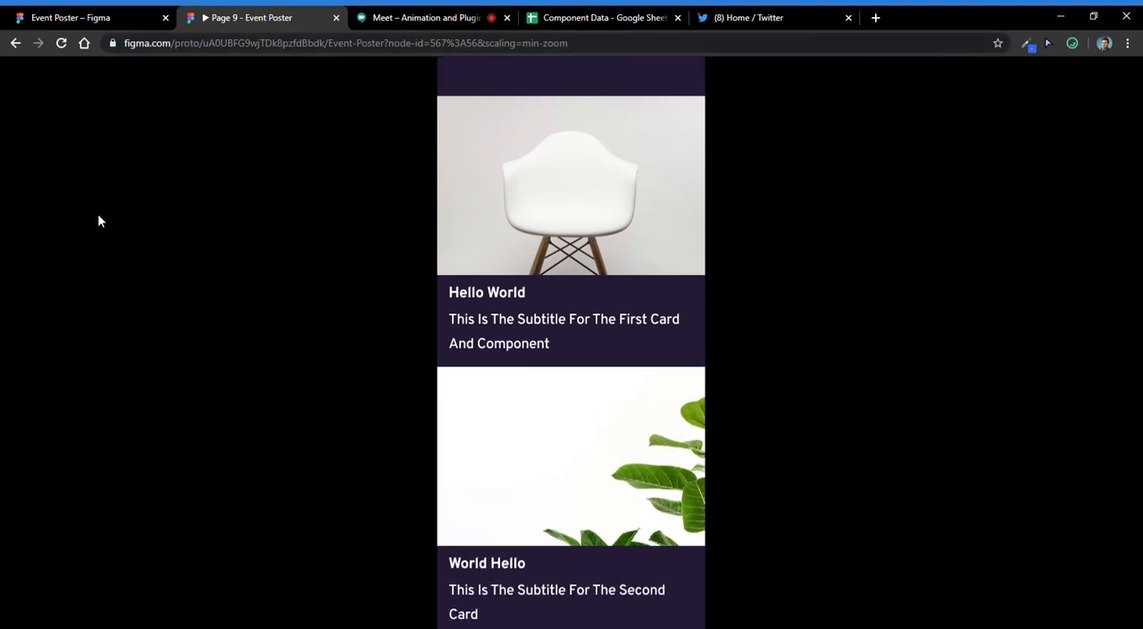
mouse_move(596, 471)
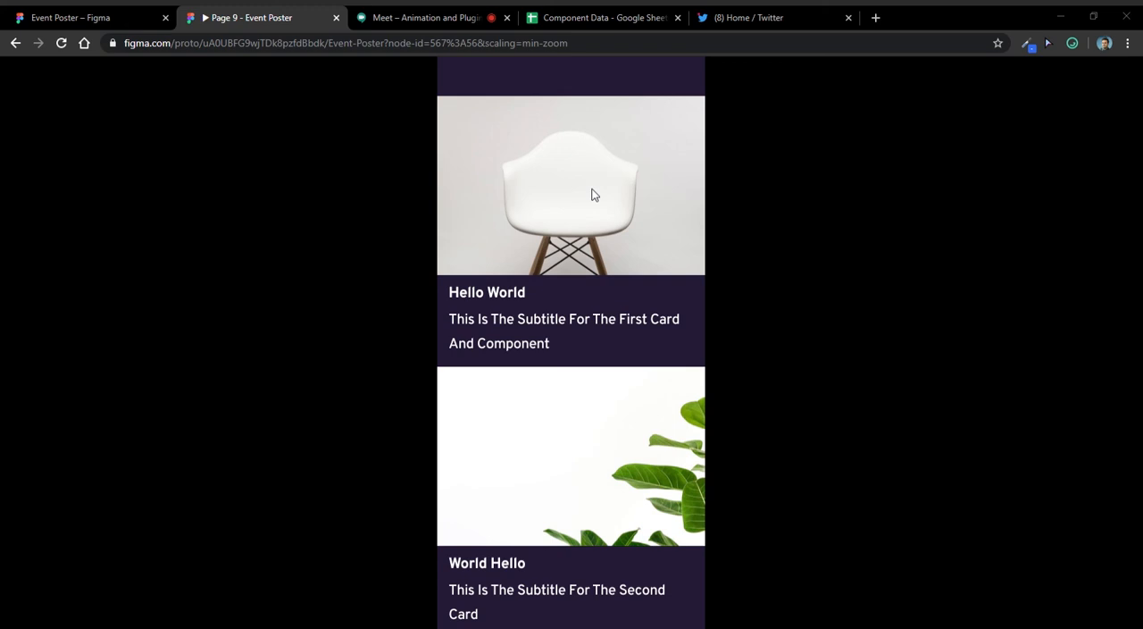
click(590, 224)
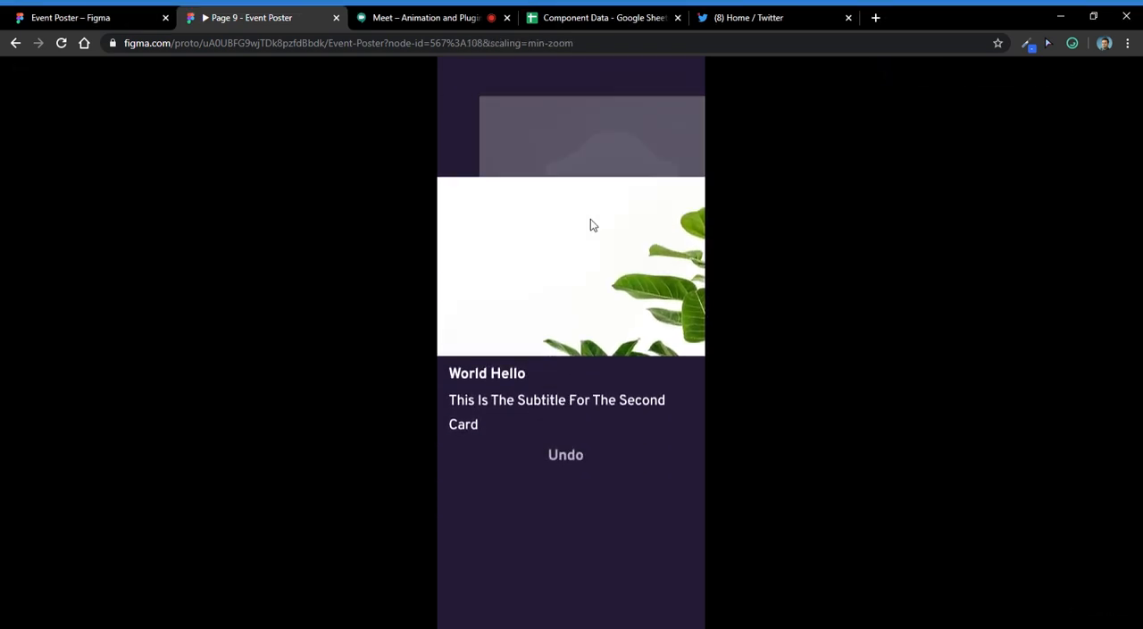
drag(590, 219, 552, 220)
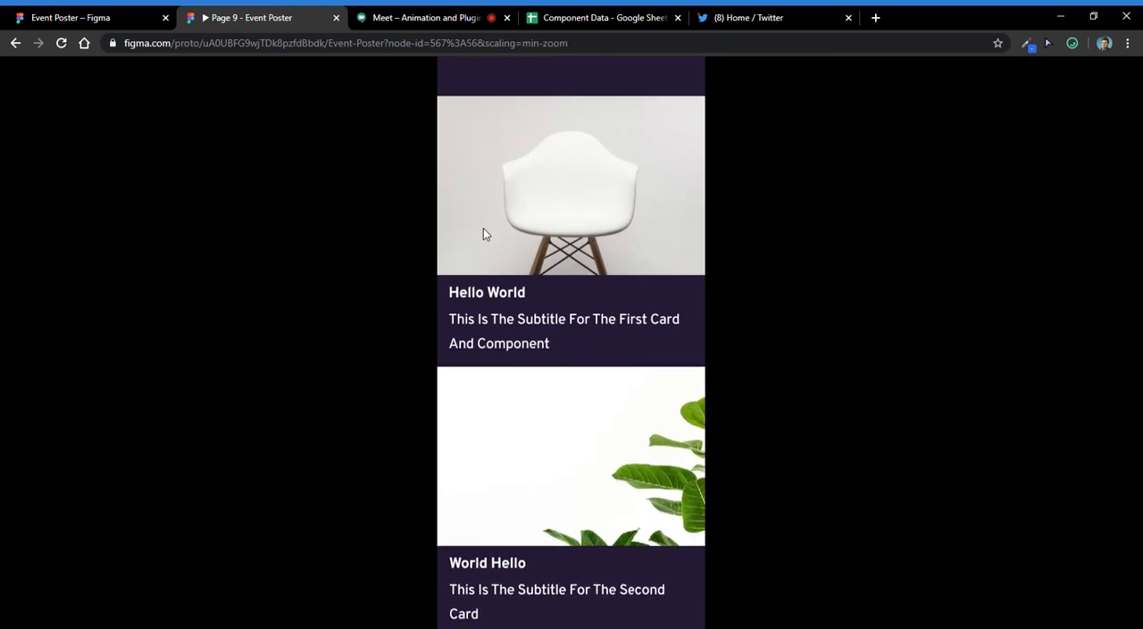
mouse_move(483, 234)
mouse_down()
mouse_move(505, 230)
mouse_move(480, 223)
mouse_up()
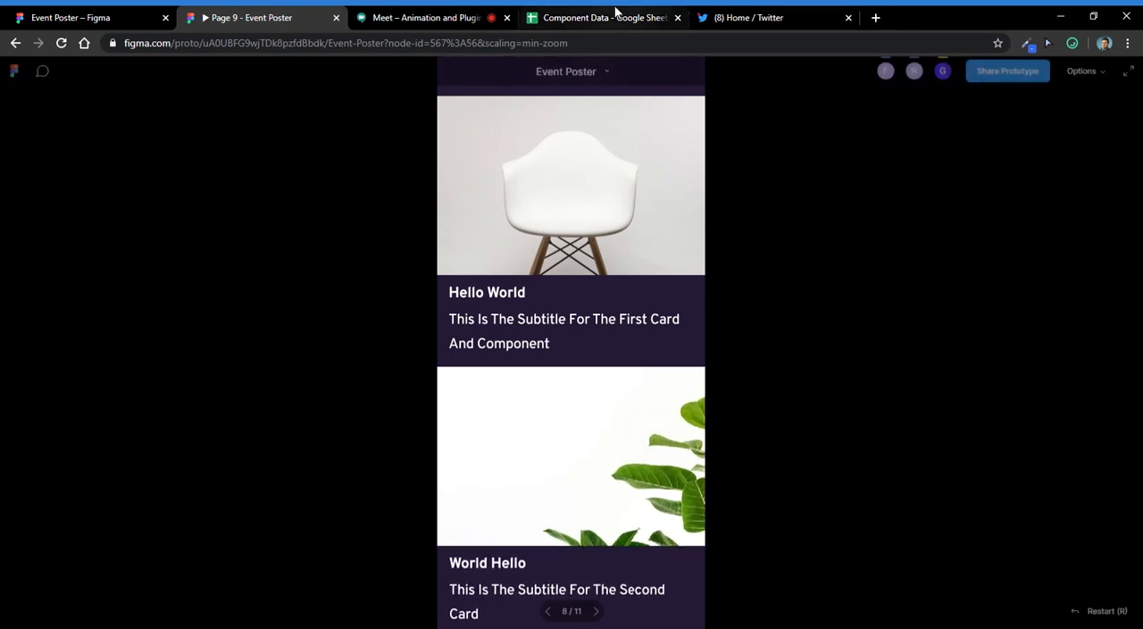
- Return to the Event Poster design file and select the Micro Interactions frame iPhone 11 Pro / X - 32
click(143, 17)
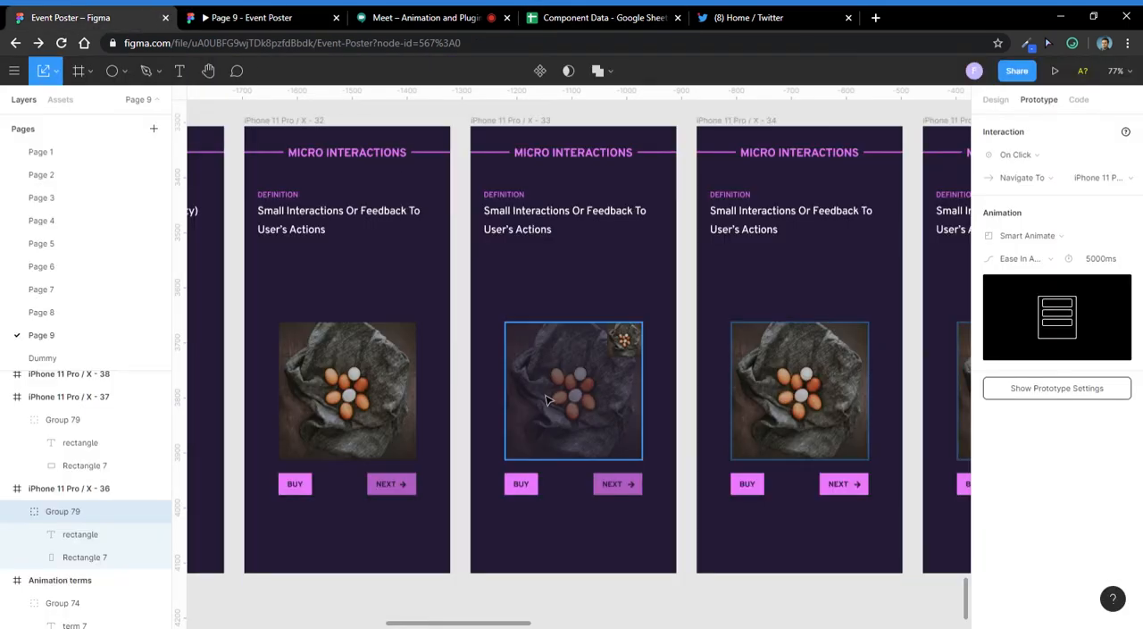
drag(410, 367, 482, 370)
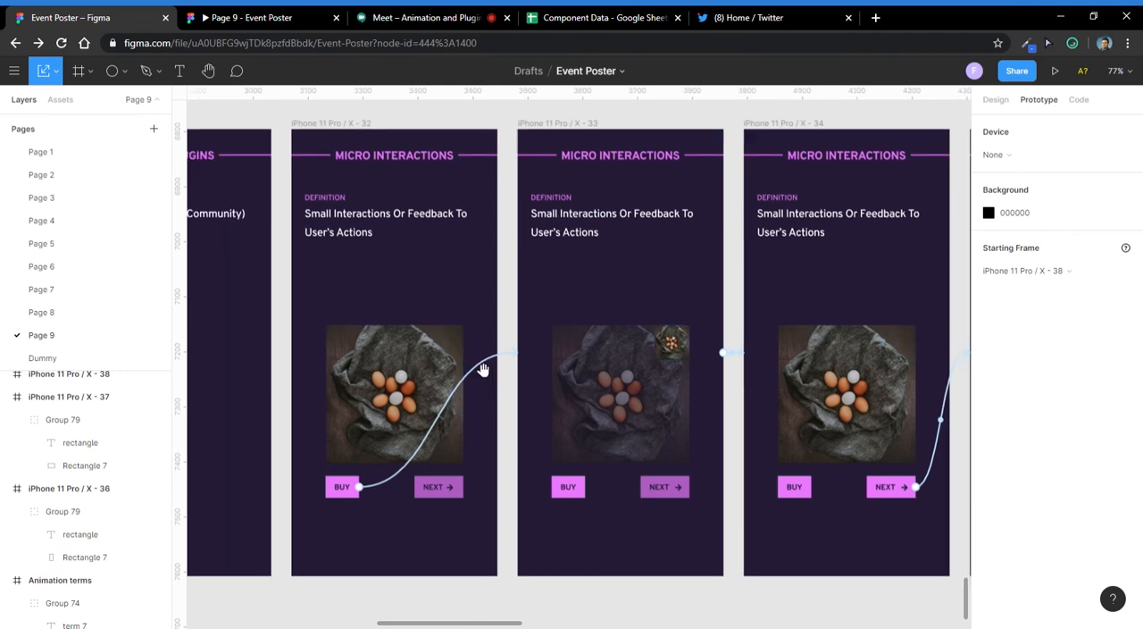
scroll(459, 351, down, 1)
click(400, 188)
scroll(659, 166, down, 8)
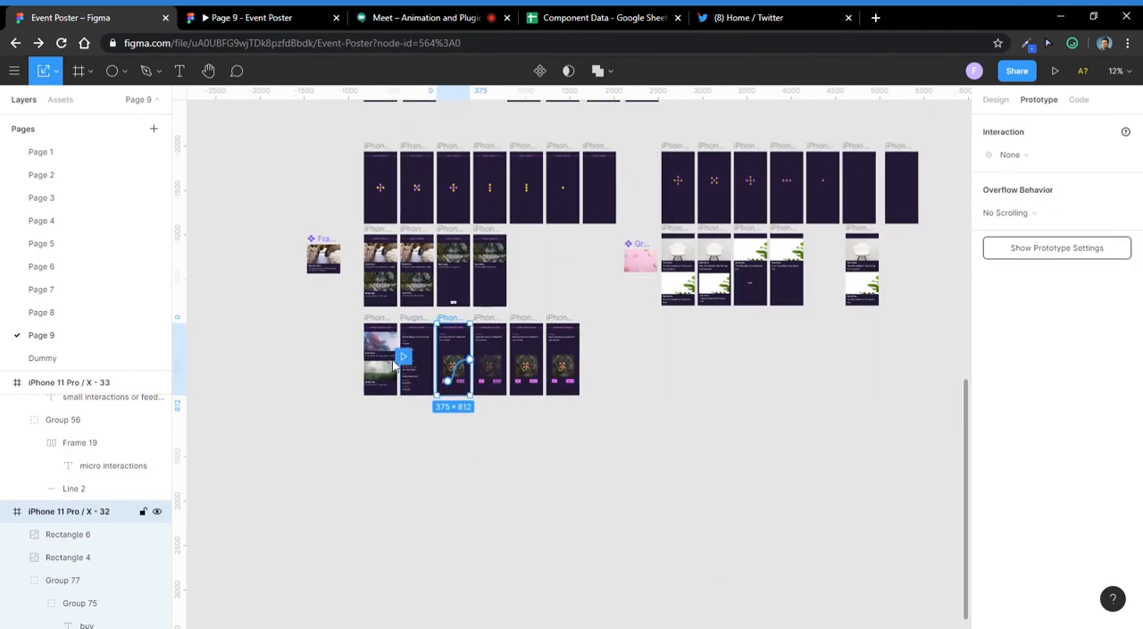
scroll(437, 342, up, 5)
drag(446, 347, 356, 288)
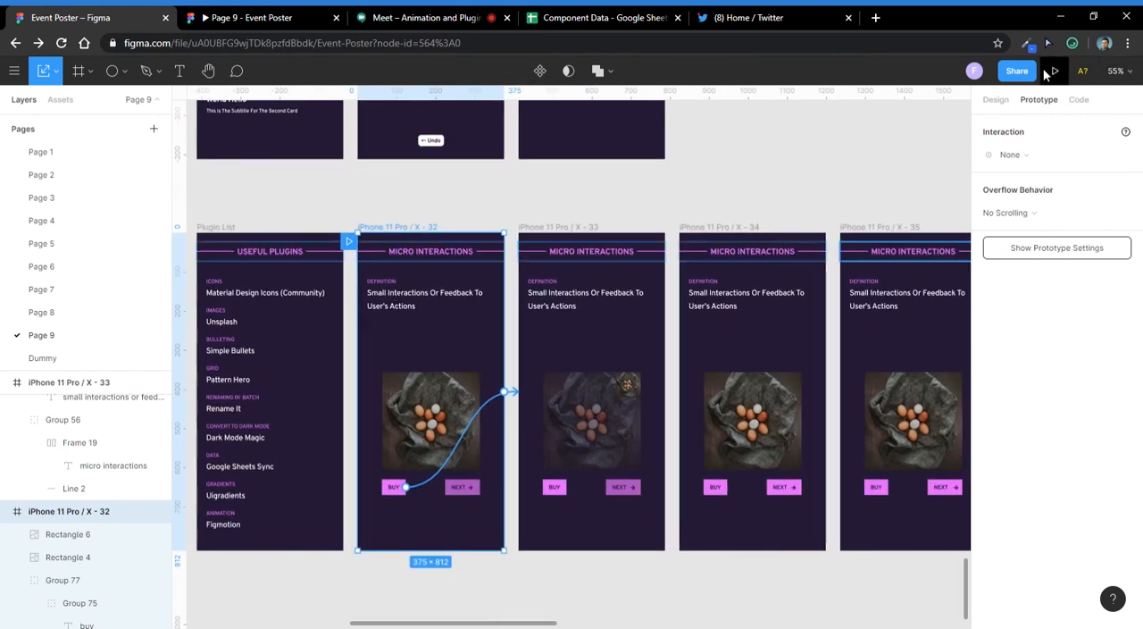
- Close the Twitter tab and bring up the Micro Interactions prototype, checking the Google Meet call in between
click(849, 19)
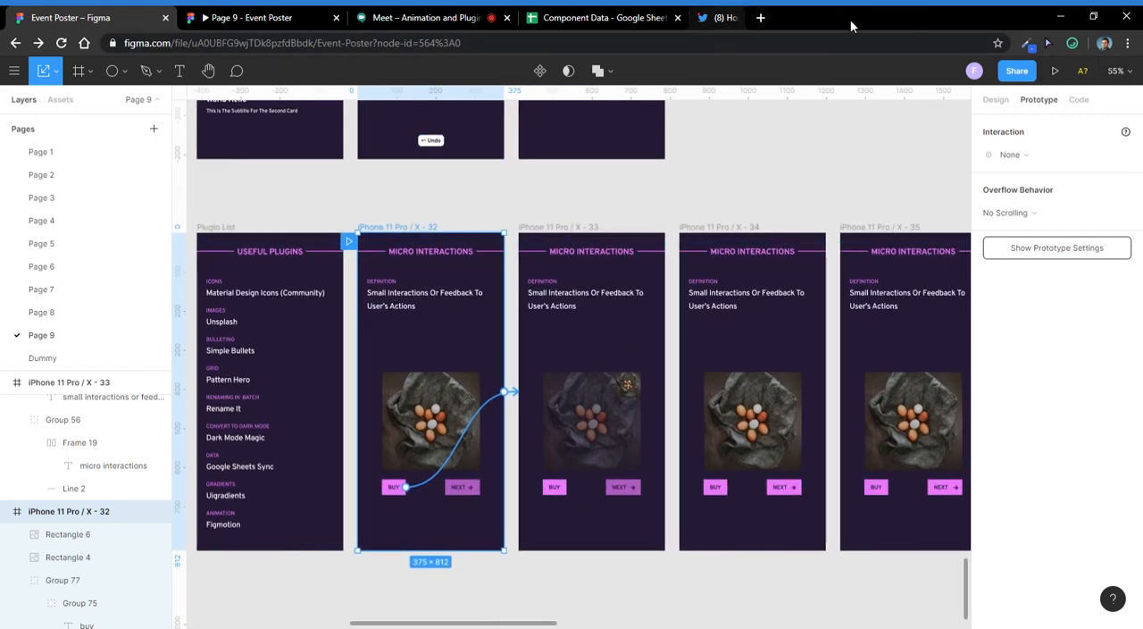
click(306, 15)
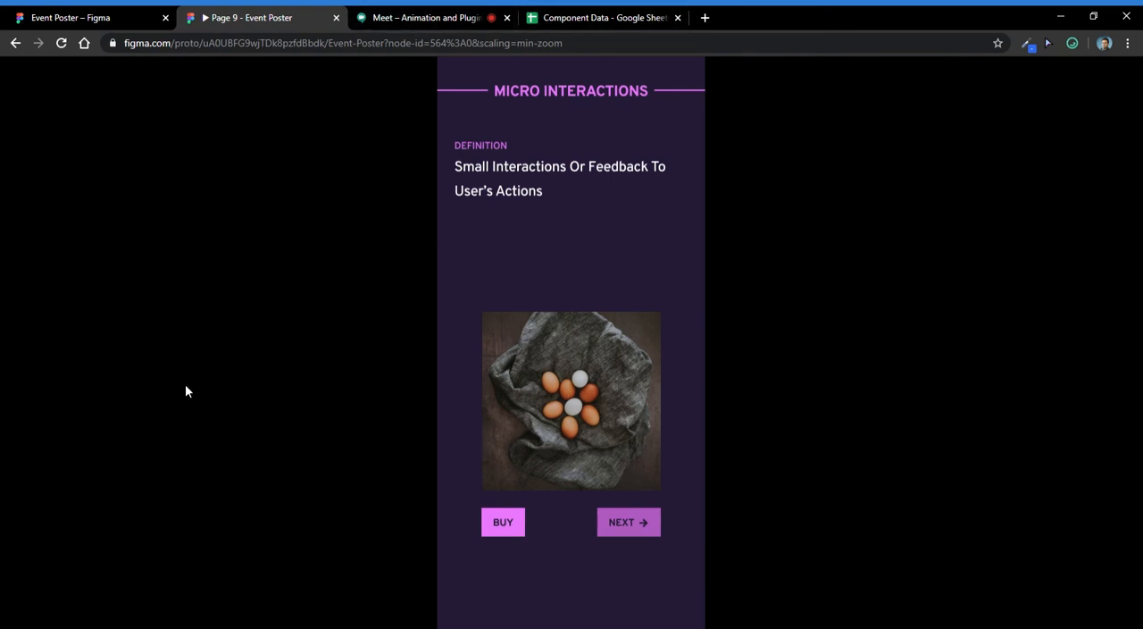
click(568, 14)
click(488, 15)
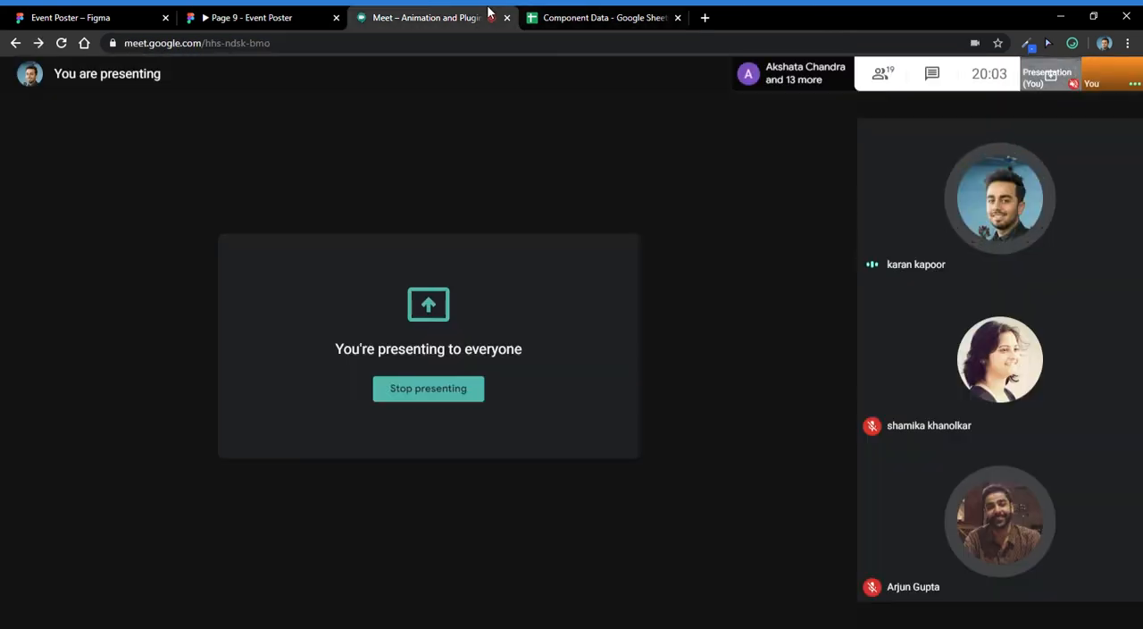
click(219, 13)
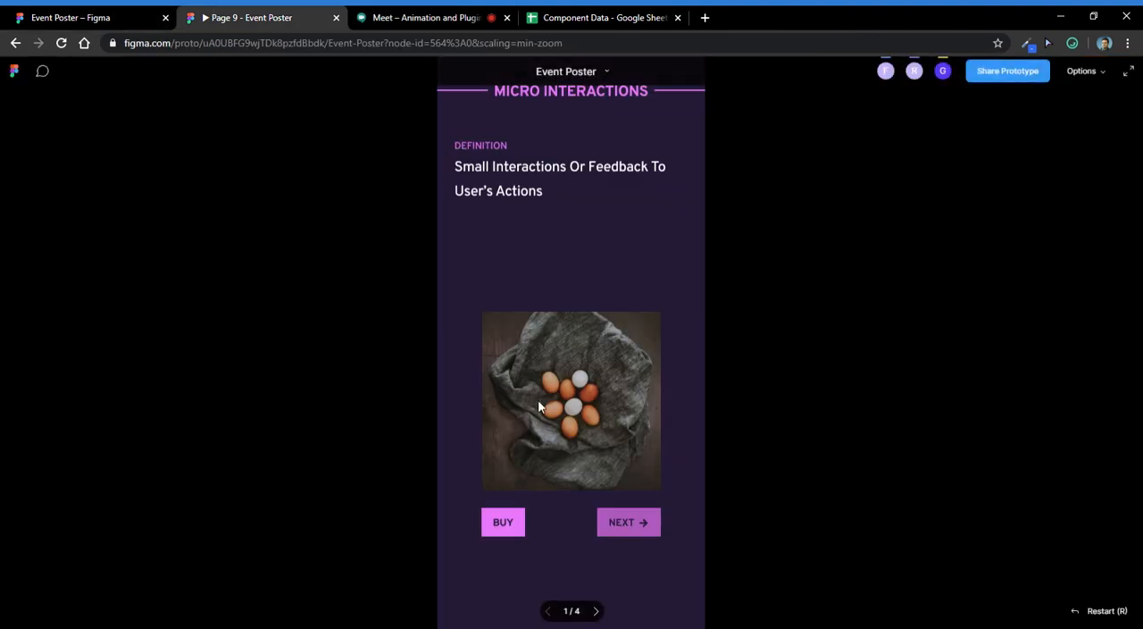
- Play the Buy interaction in the Micro Interactions prototype, go back to the first screen and play it again
click(503, 521)
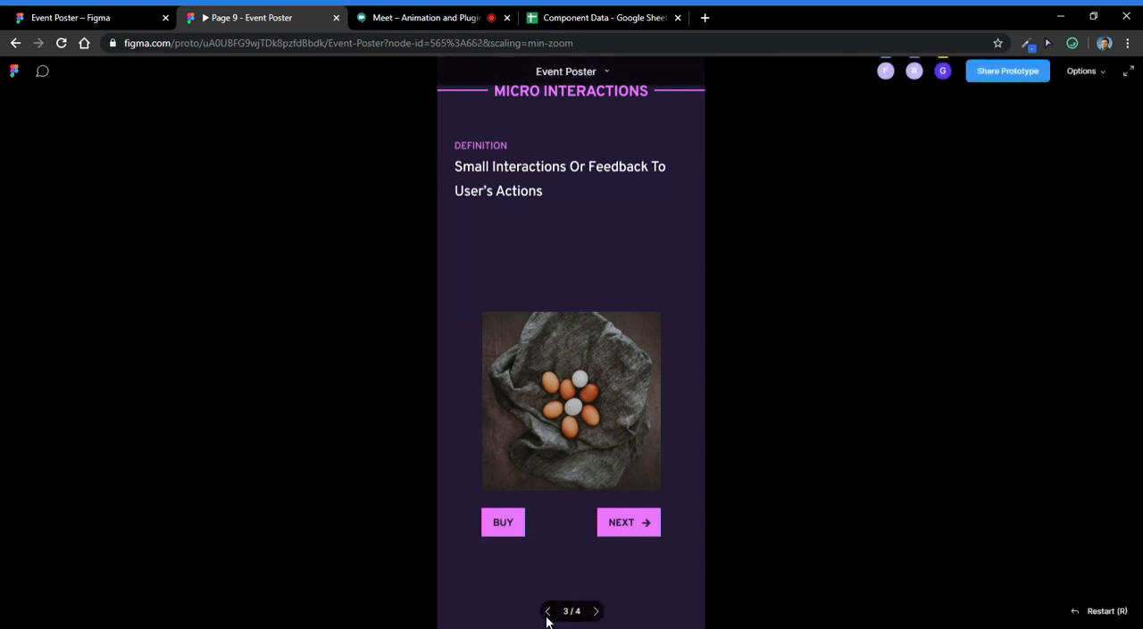
click(547, 613)
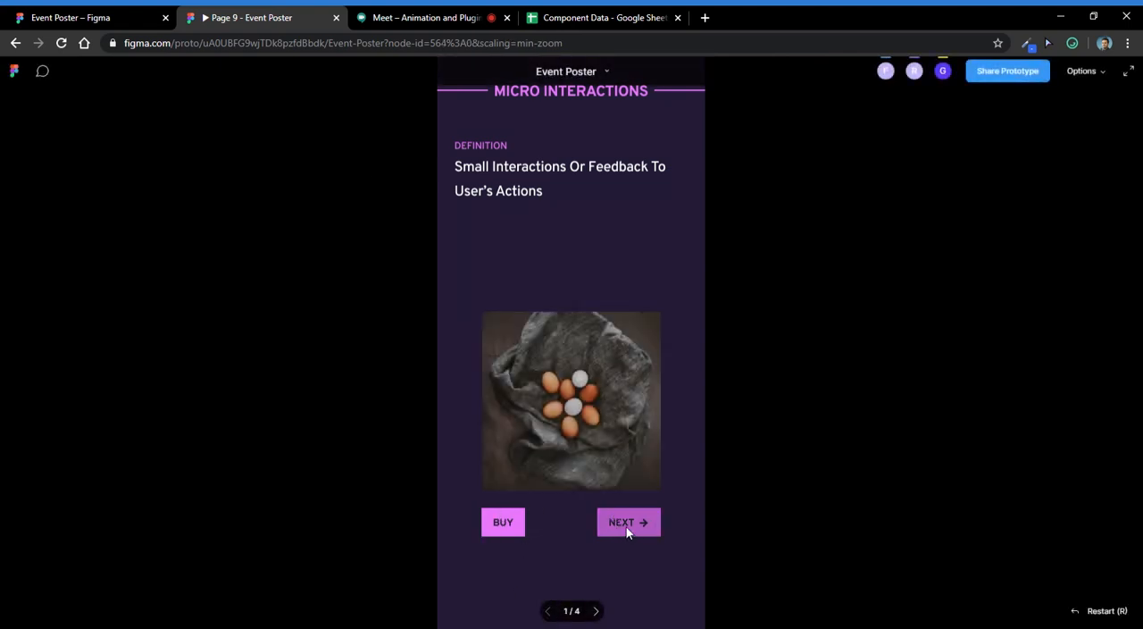
click(504, 528)
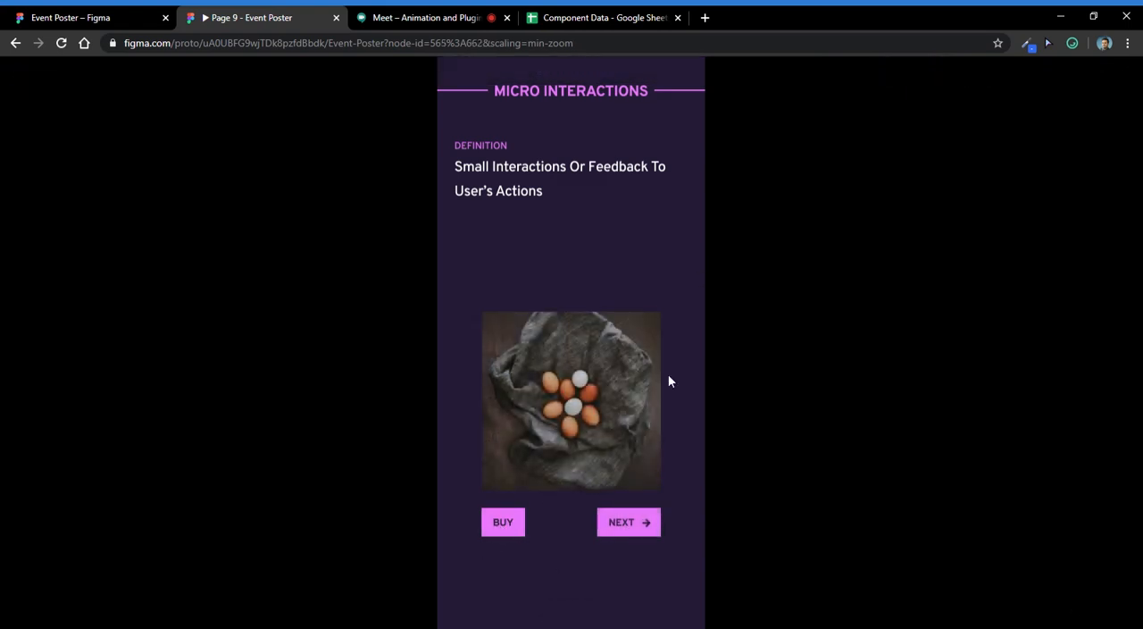
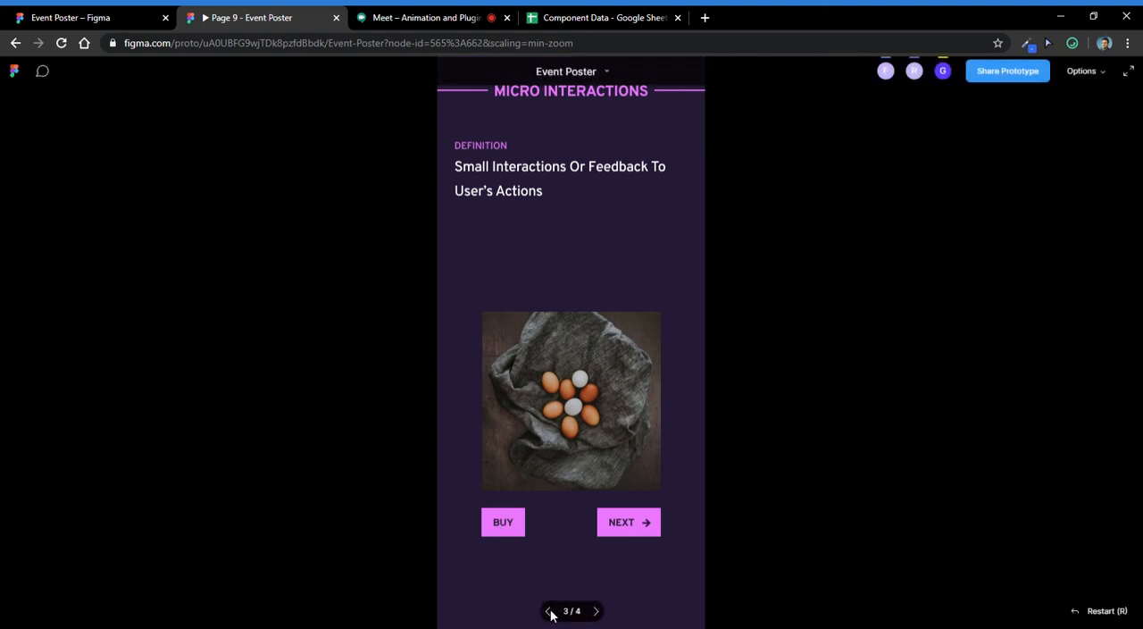
- Return the prototype to its first frame and play the Buy button's micro interaction
click(549, 611)
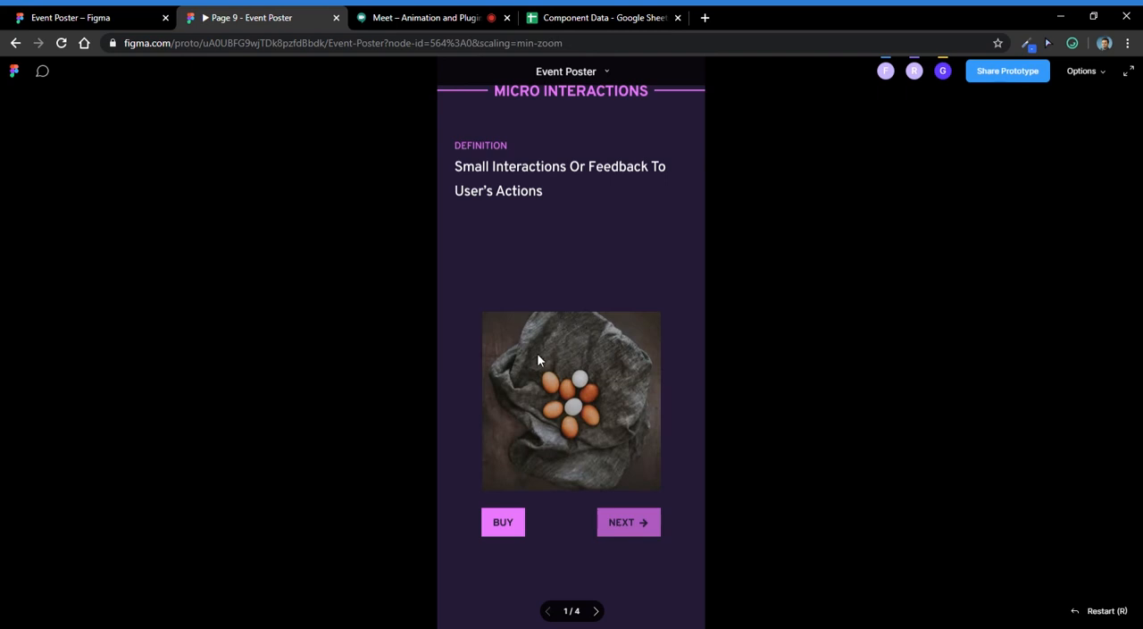
click(514, 530)
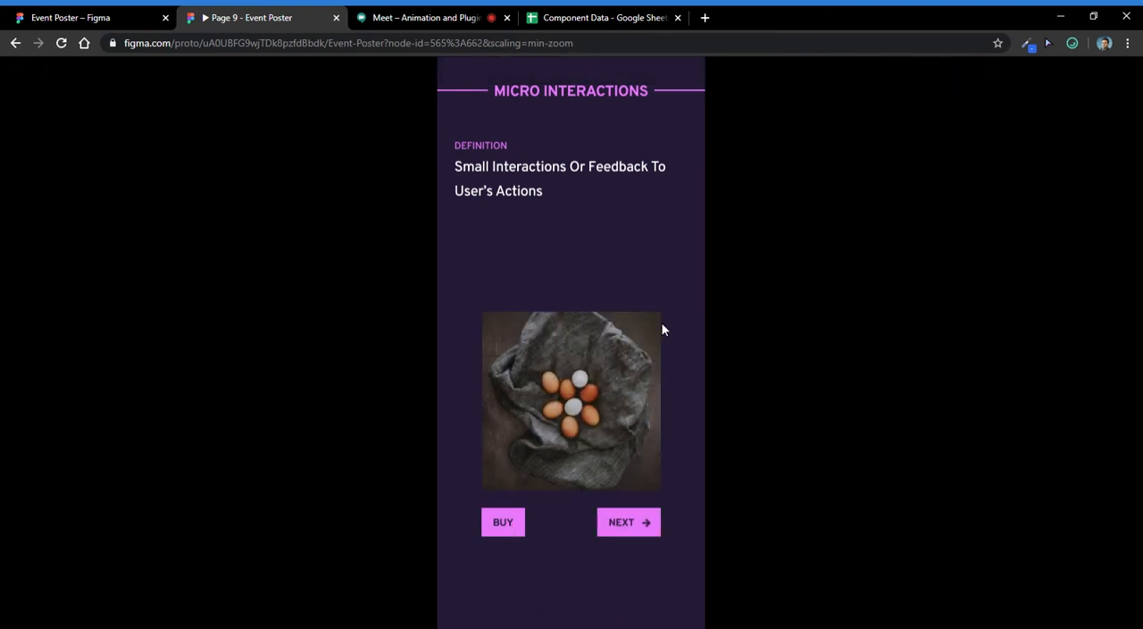
click(486, 16)
- Switch to the Figma design file, try moving the overlapping egg photo aside in frame iPhone 11 Pro / X - 32, and undo the move
click(35, 15)
scroll(370, 425, up, 4)
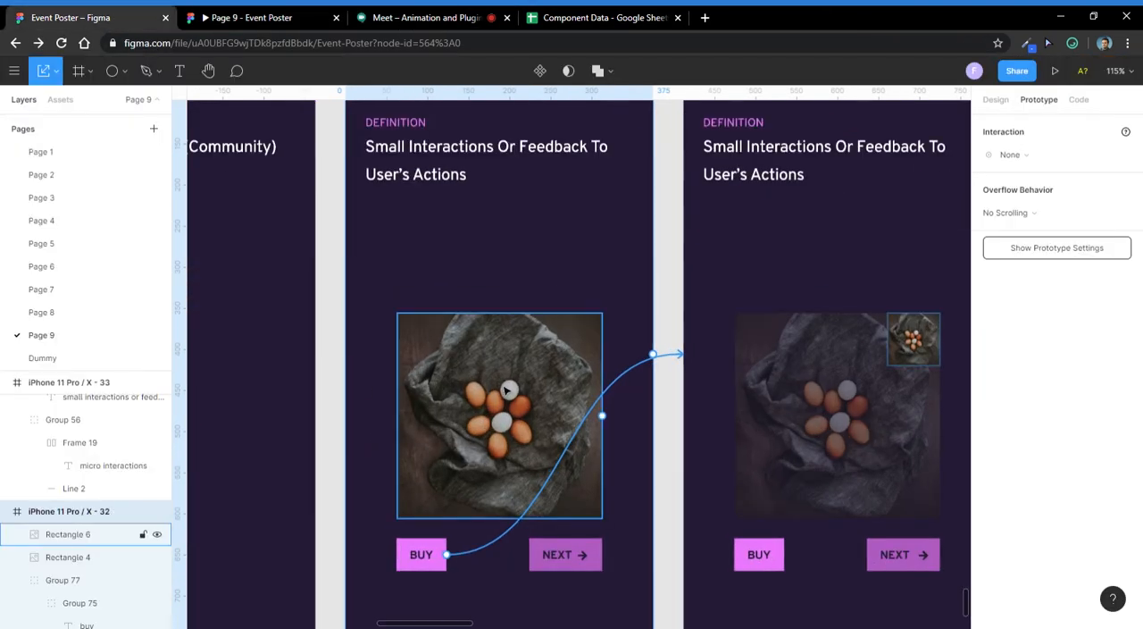
click(420, 402)
scroll(378, 394, down, 2)
drag(468, 391, 515, 393)
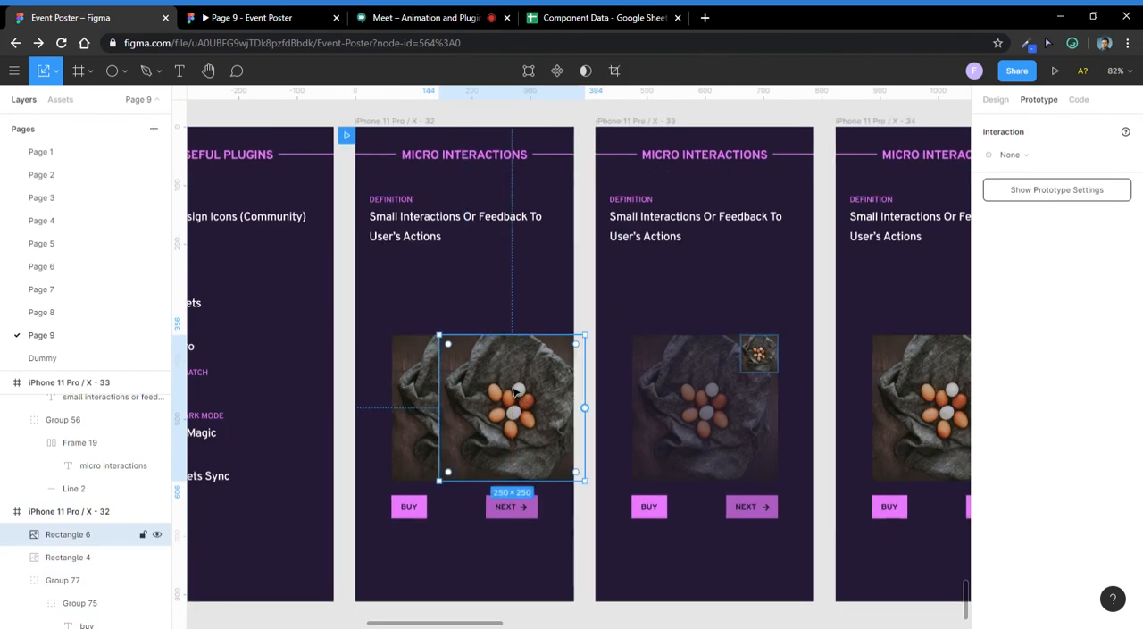
key(ctrl+z)
- Examine the size and layer opacity of the small and large egg photos in frames iPhone 11 Pro / X - 33 and 34
click(815, 361)
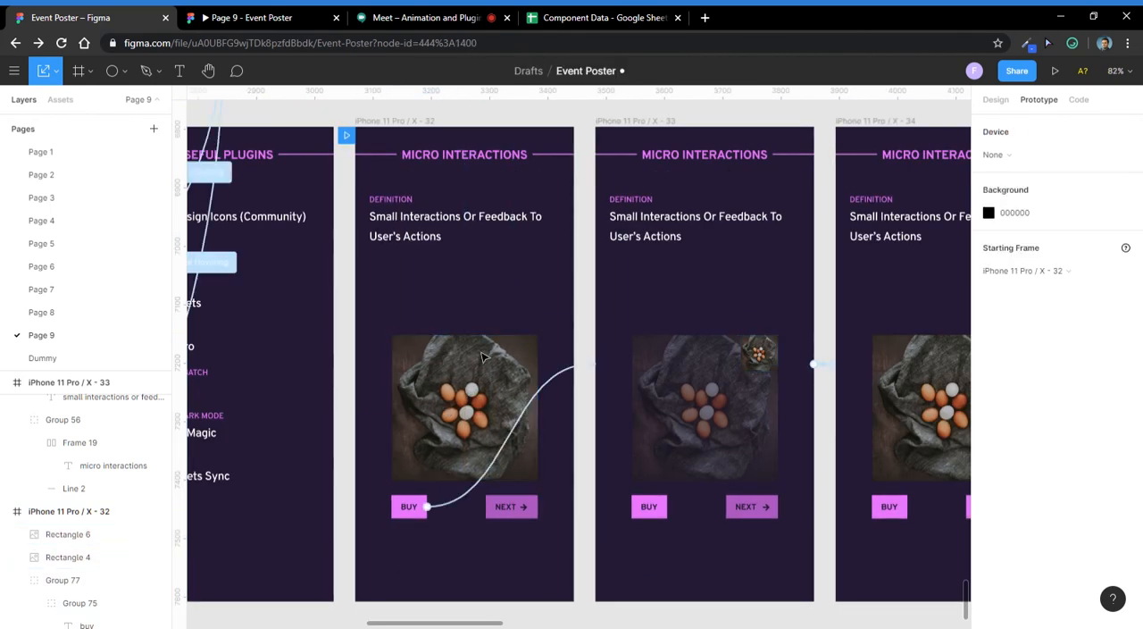
click(765, 356)
drag(802, 334, 719, 276)
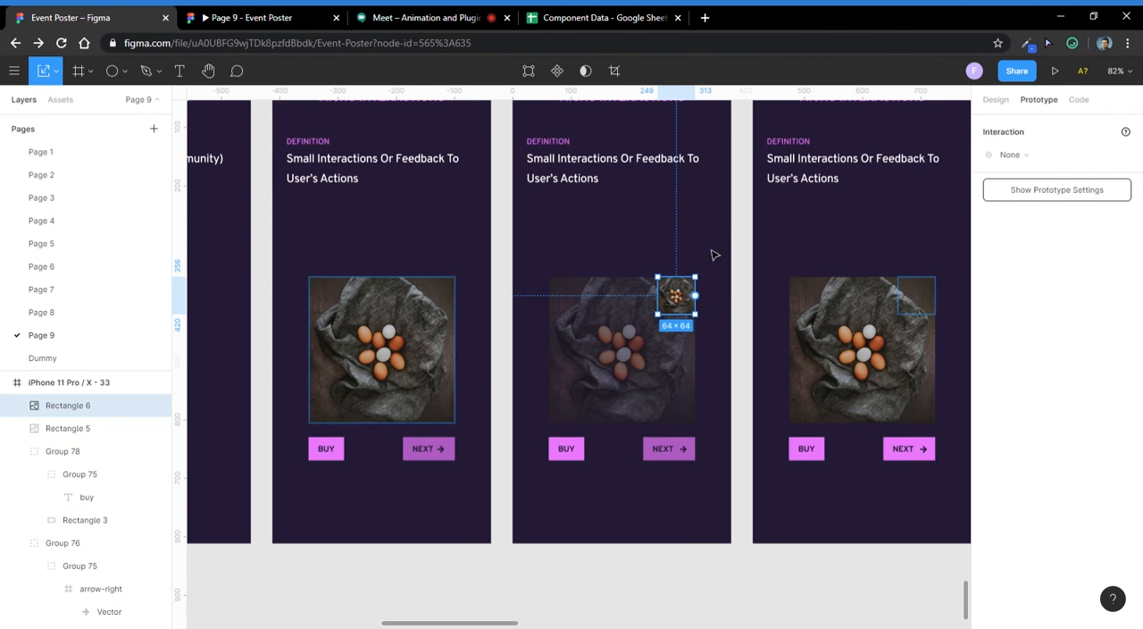
click(604, 369)
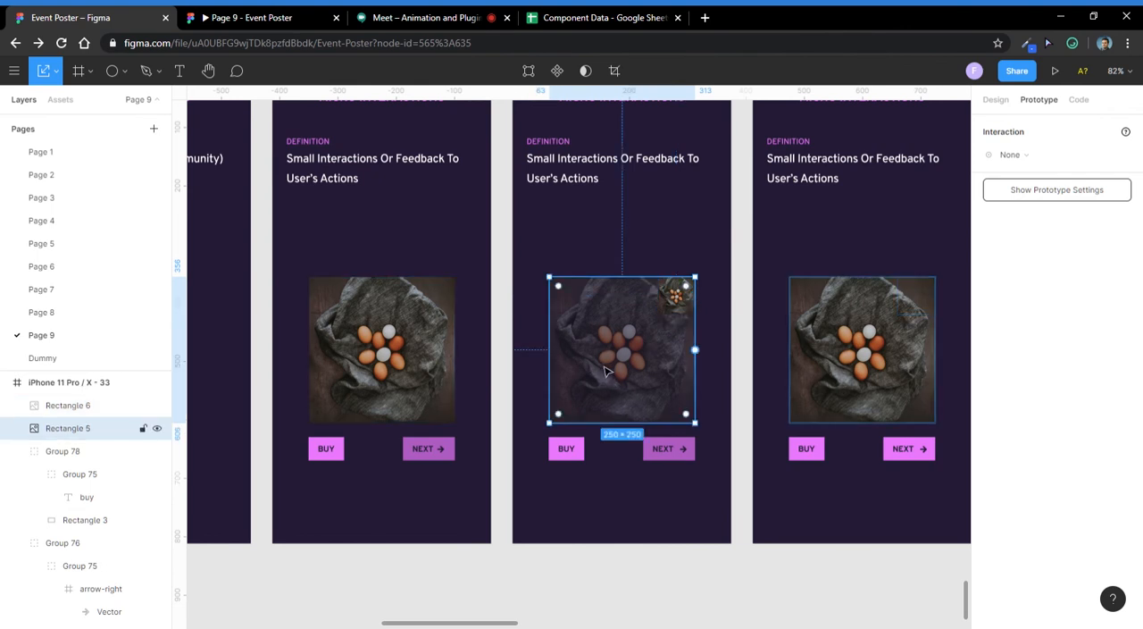
click(995, 99)
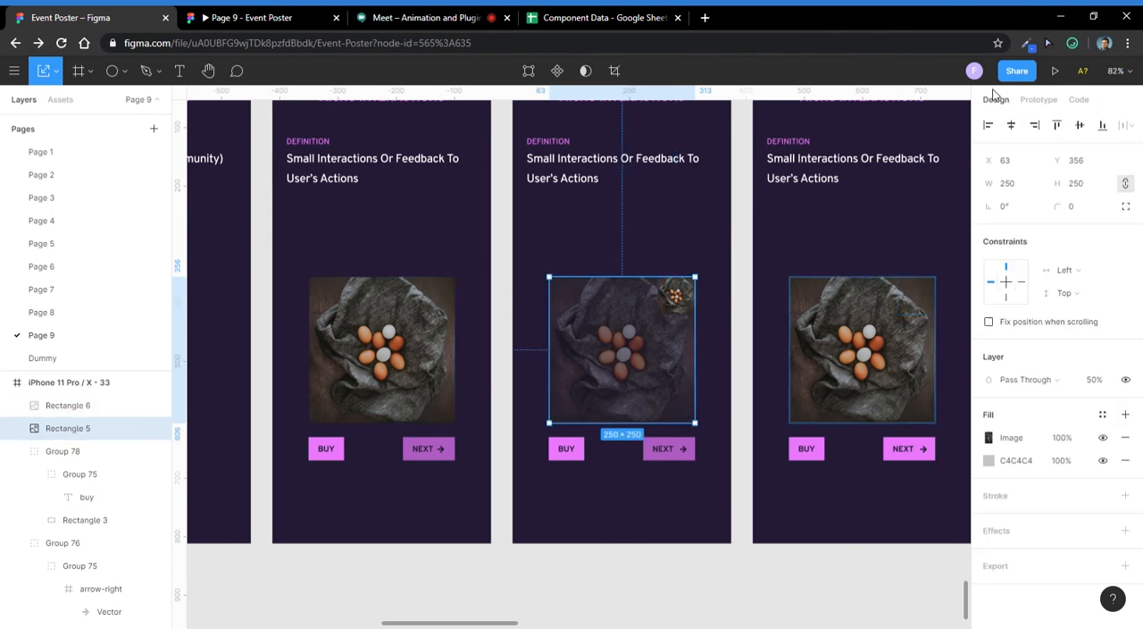
drag(696, 278, 581, 258)
click(680, 277)
click(500, 257)
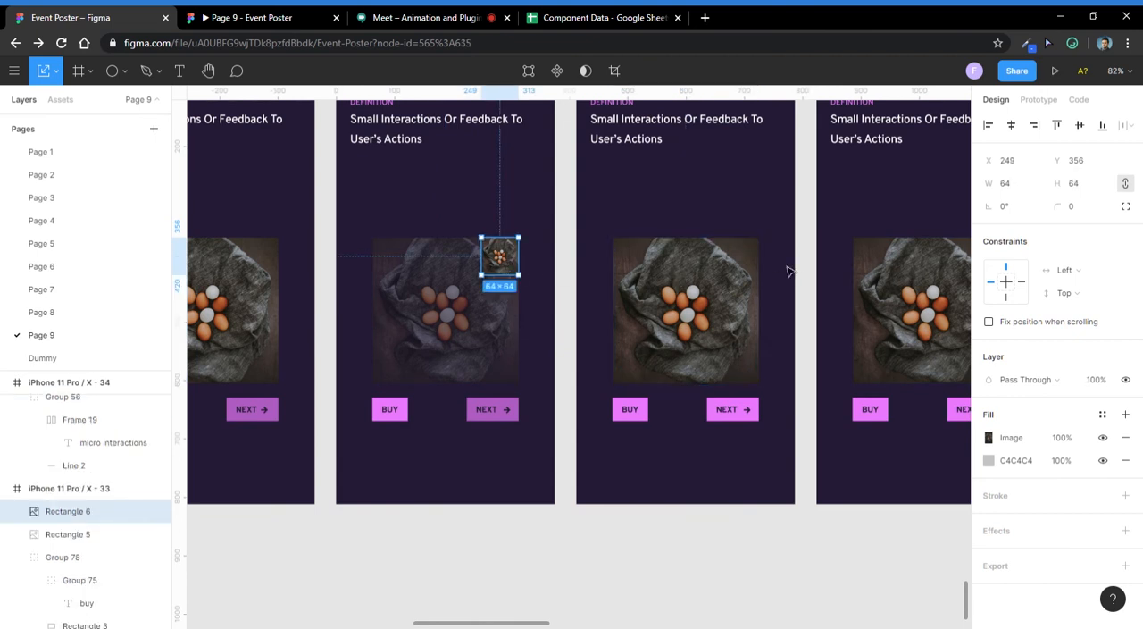
click(750, 261)
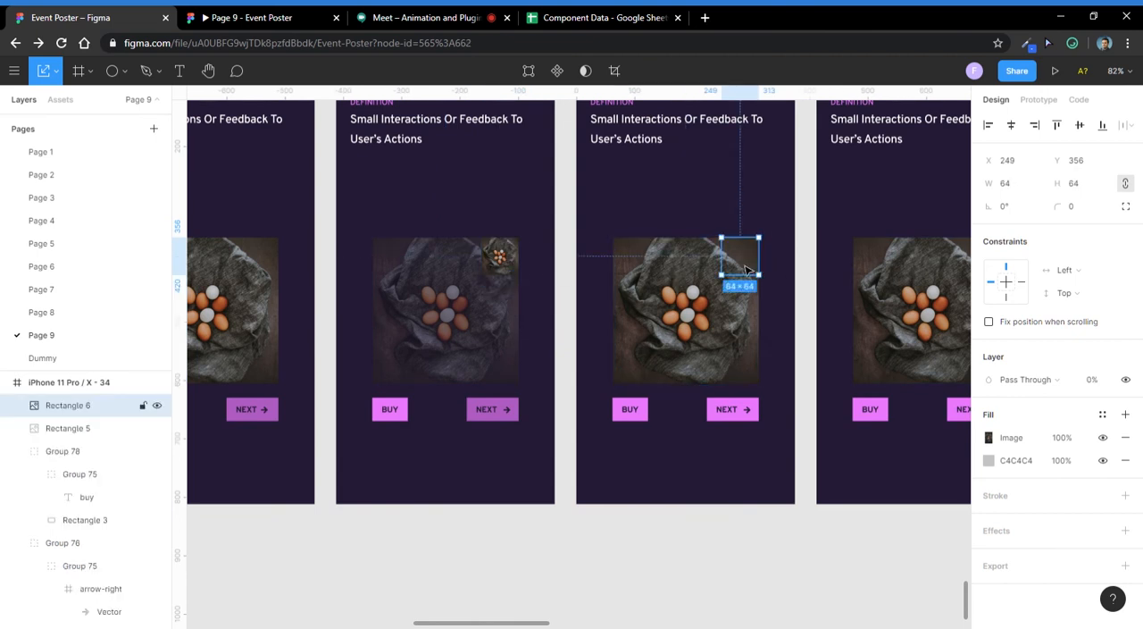
scroll(563, 452, down, 2)
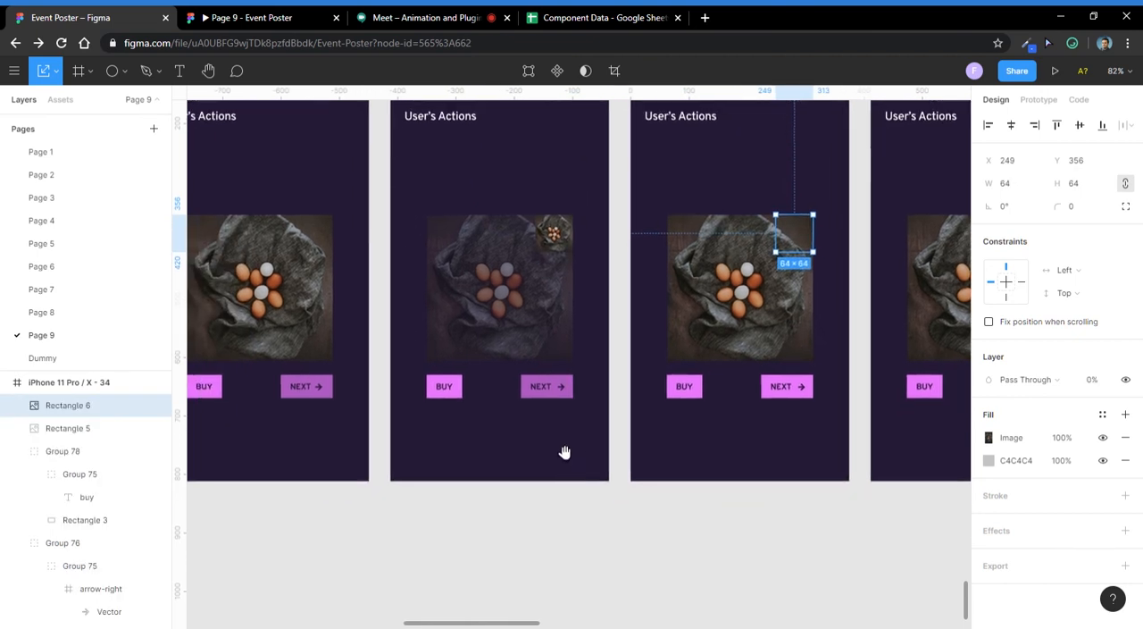
- Compare the Next button group's layer opacity between frames iPhone 11 Pro / X - 33 and 34
scroll(528, 419, left, 2)
click(325, 344)
click(541, 340)
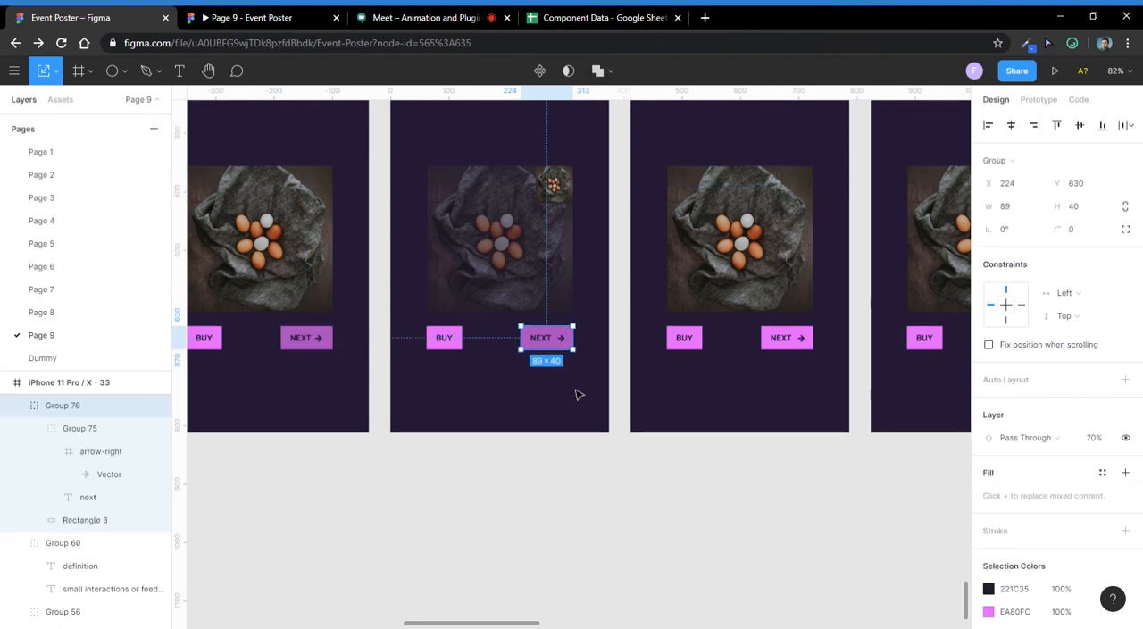
scroll(580, 393, right, 2)
scroll(579, 393, up, 1)
click(665, 381)
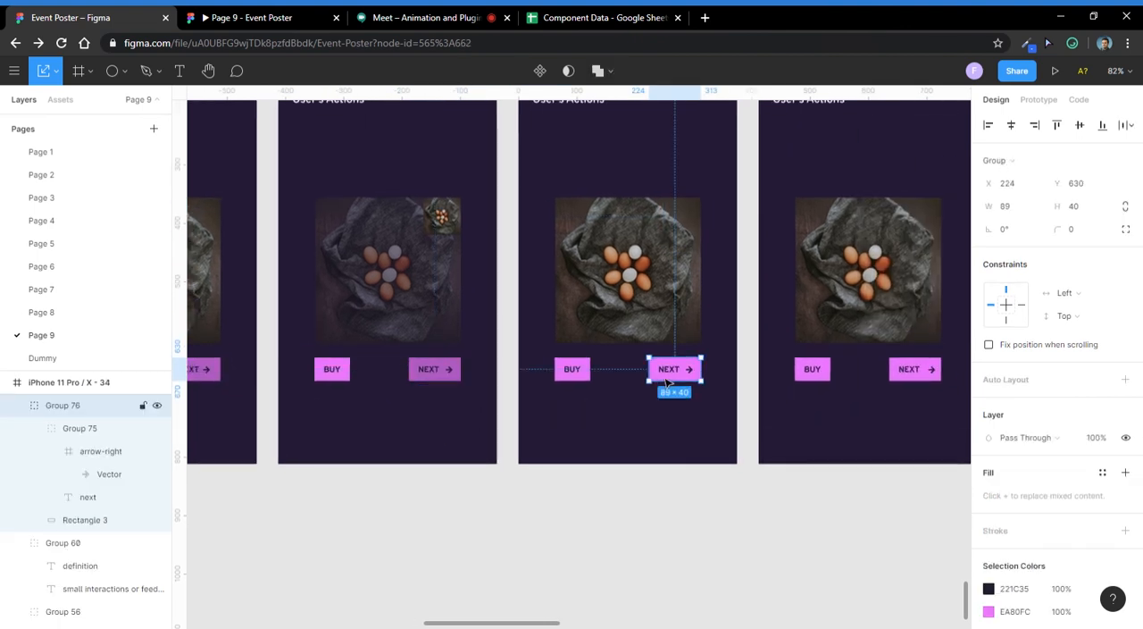
click(441, 215)
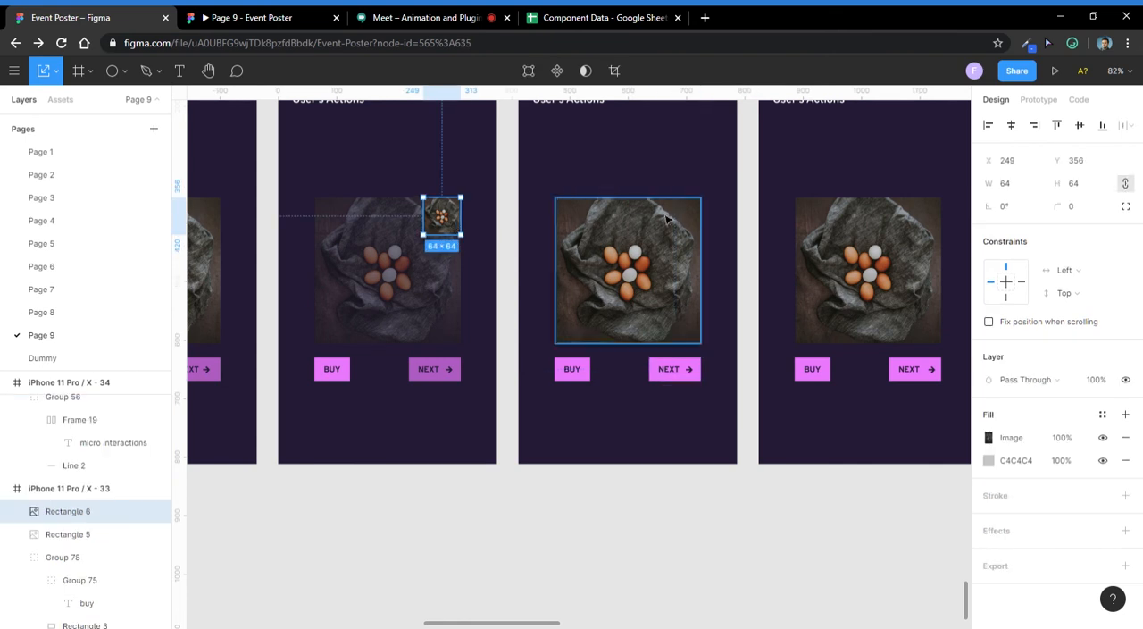
- Inspect the label-and-arrow group inside the Next button of frame iPhone 11 Pro / X - 35
scroll(687, 411, right, 2)
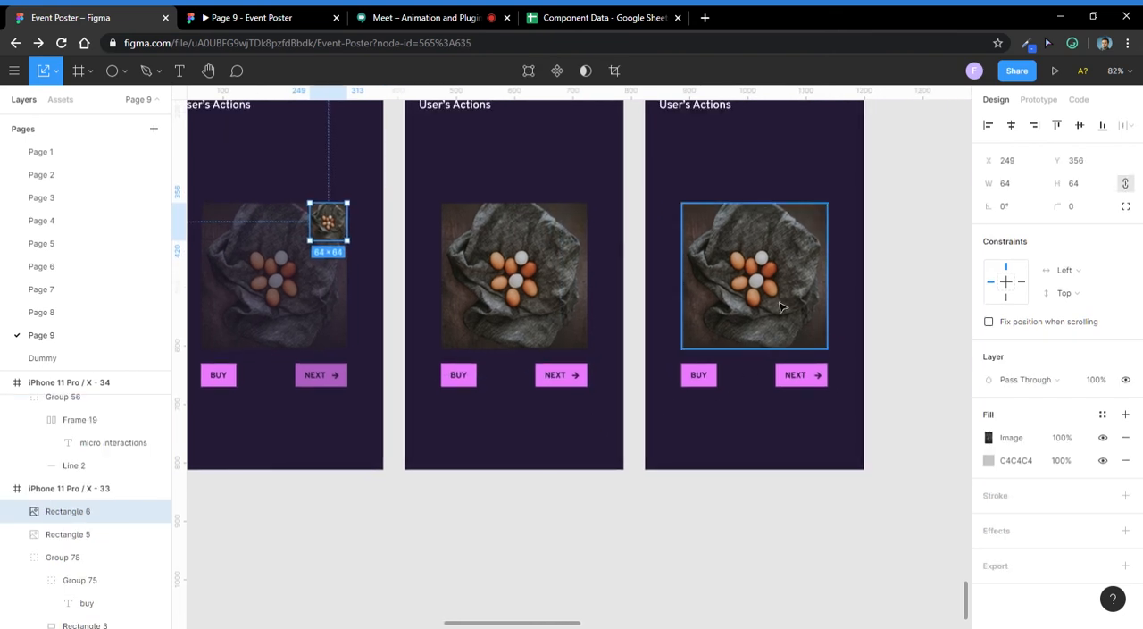
scroll(821, 378, up, 5)
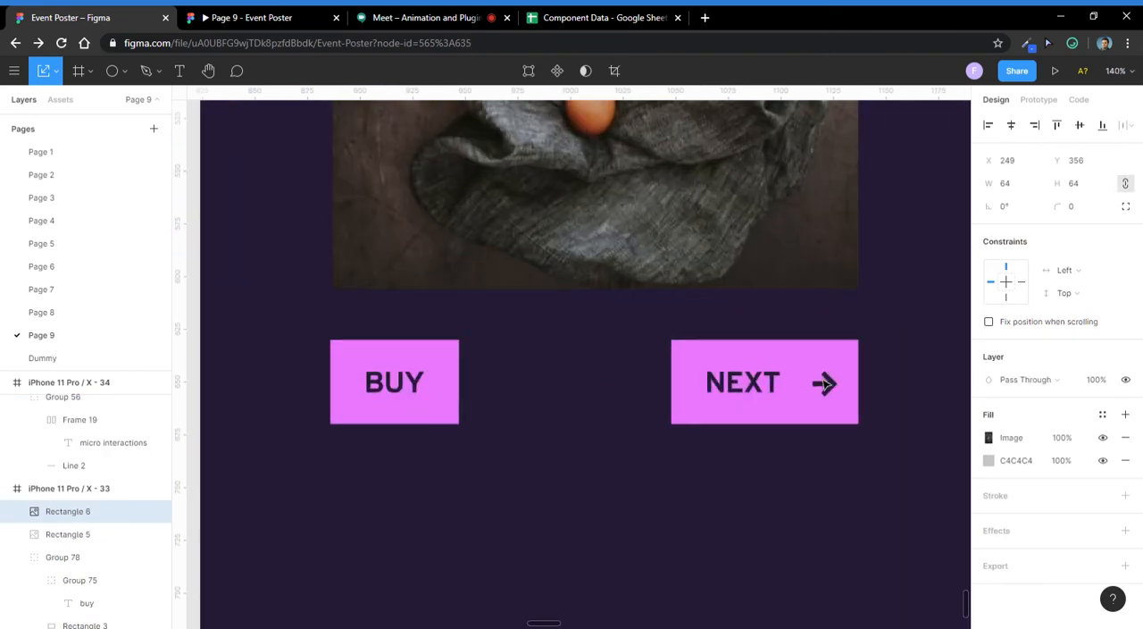
double_click(826, 386)
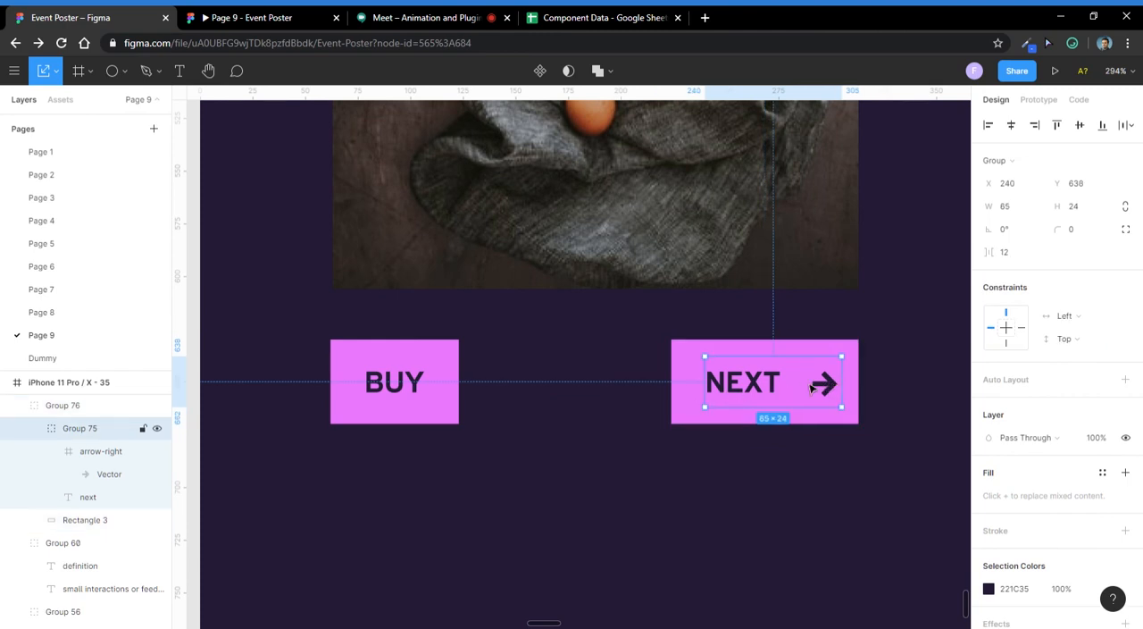
scroll(831, 384, down, 3)
scroll(832, 379, up, 2)
scroll(830, 396, down, 2)
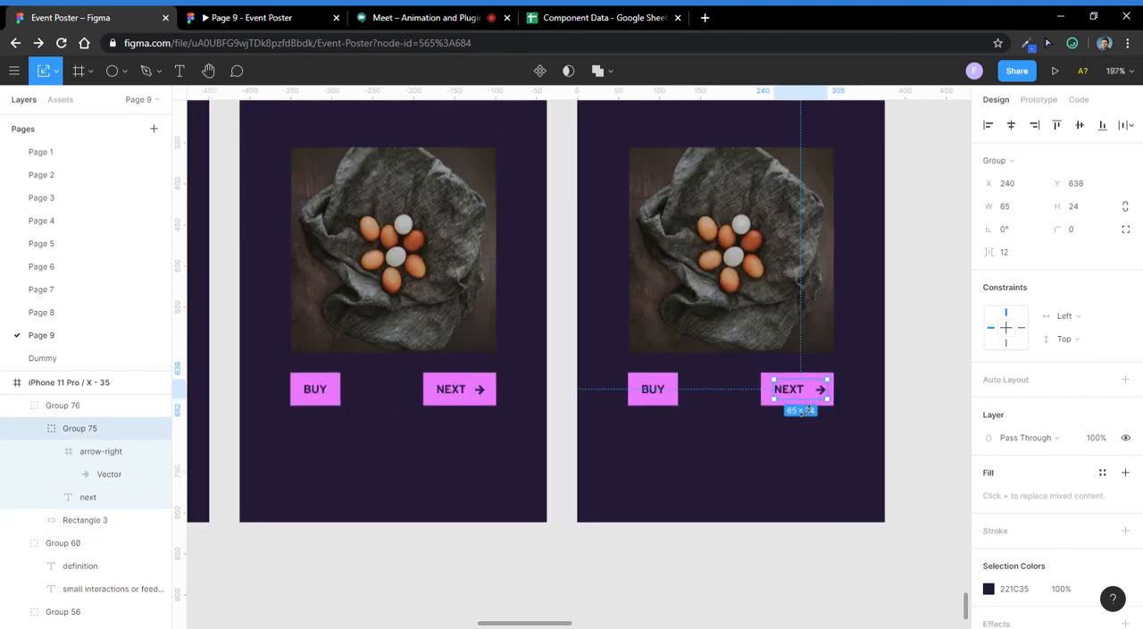
- Switch to the Google Meet call and check its chat messages and participant list
click(295, 16)
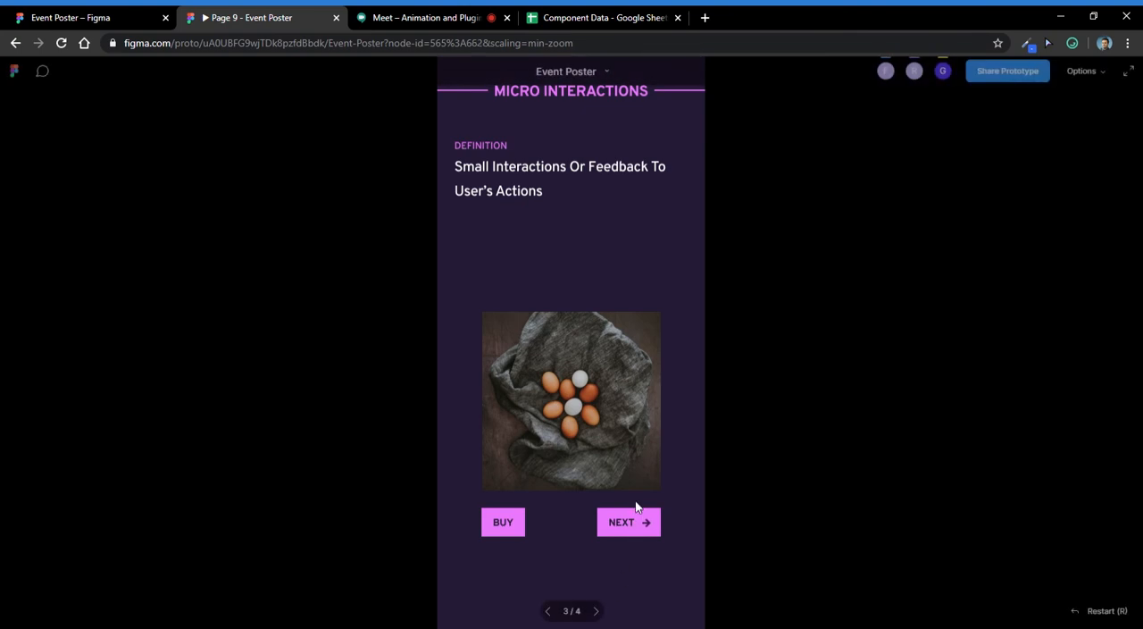
click(384, 17)
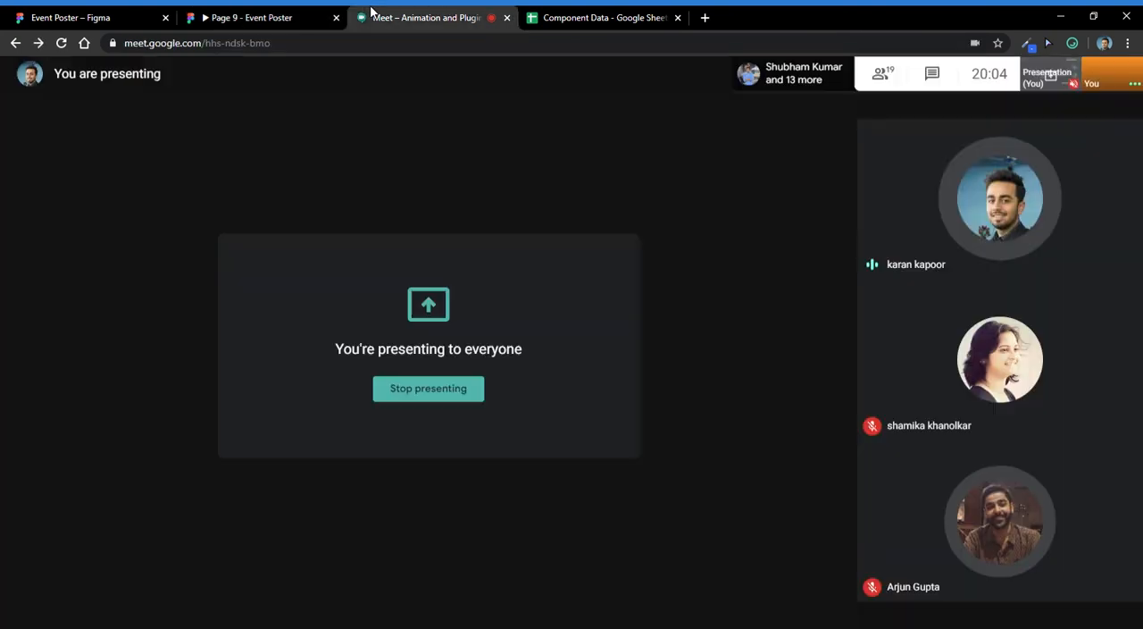
click(933, 71)
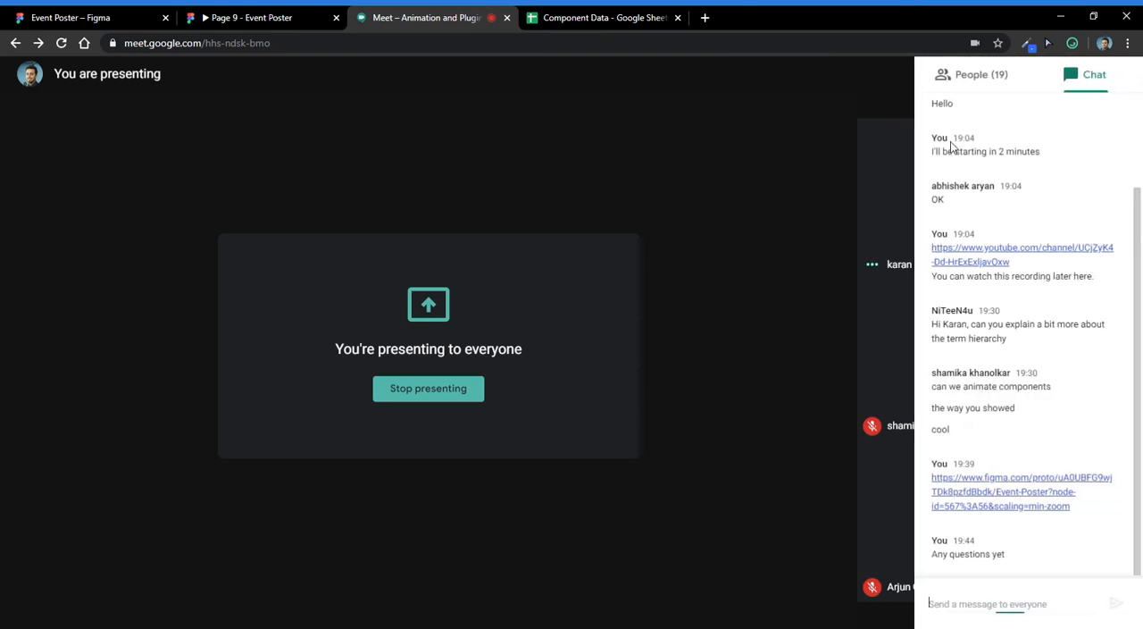
key(alt+Tab)
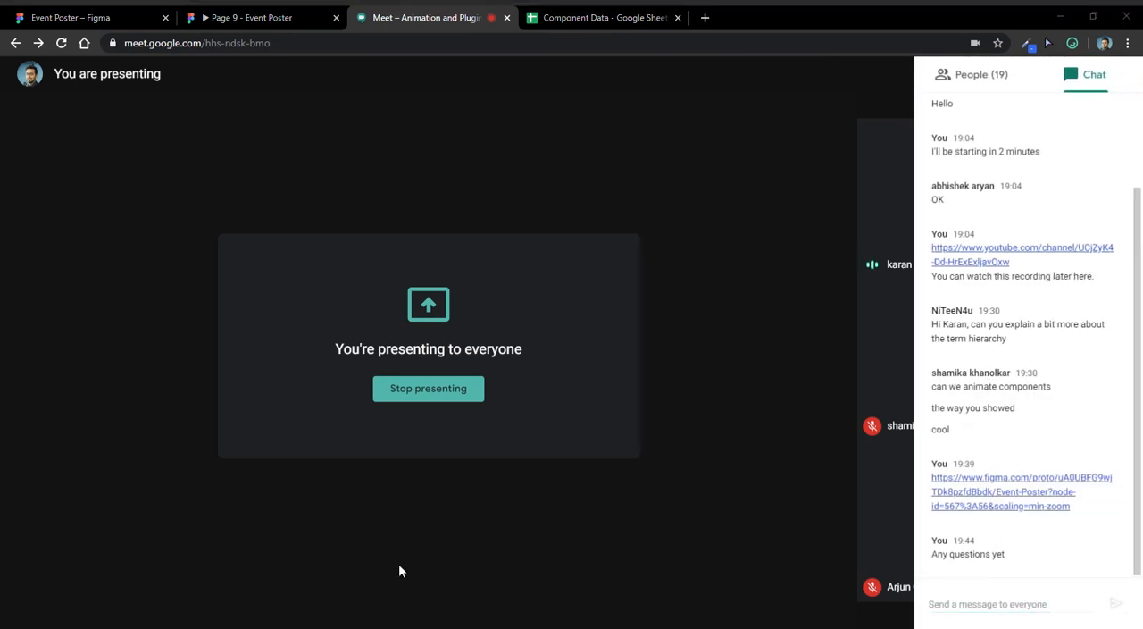
click(982, 88)
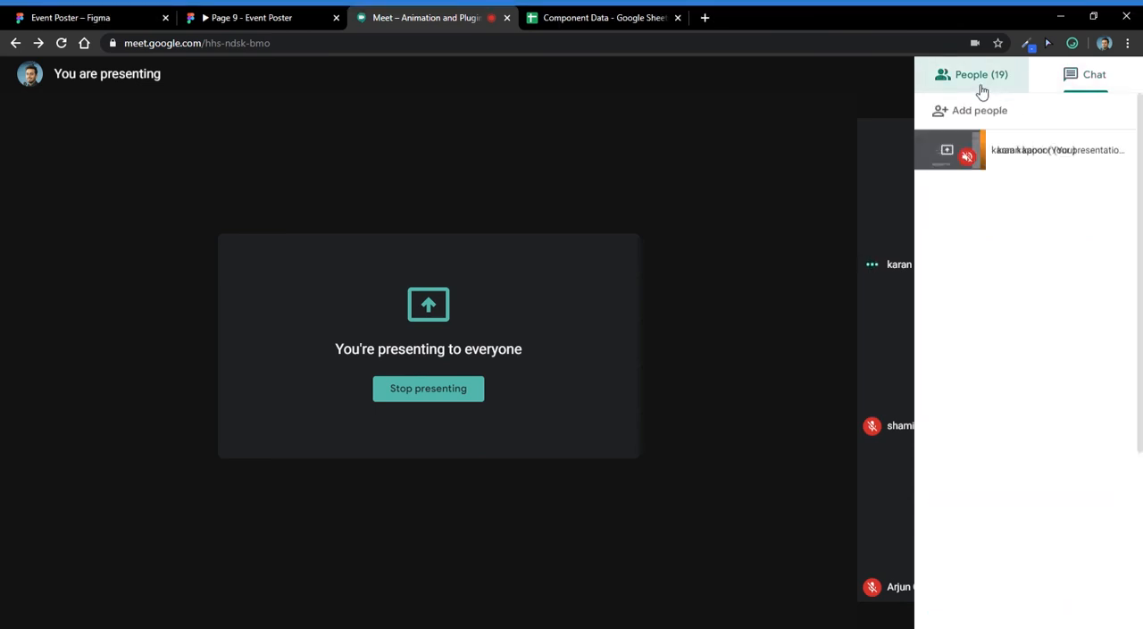
click(832, 135)
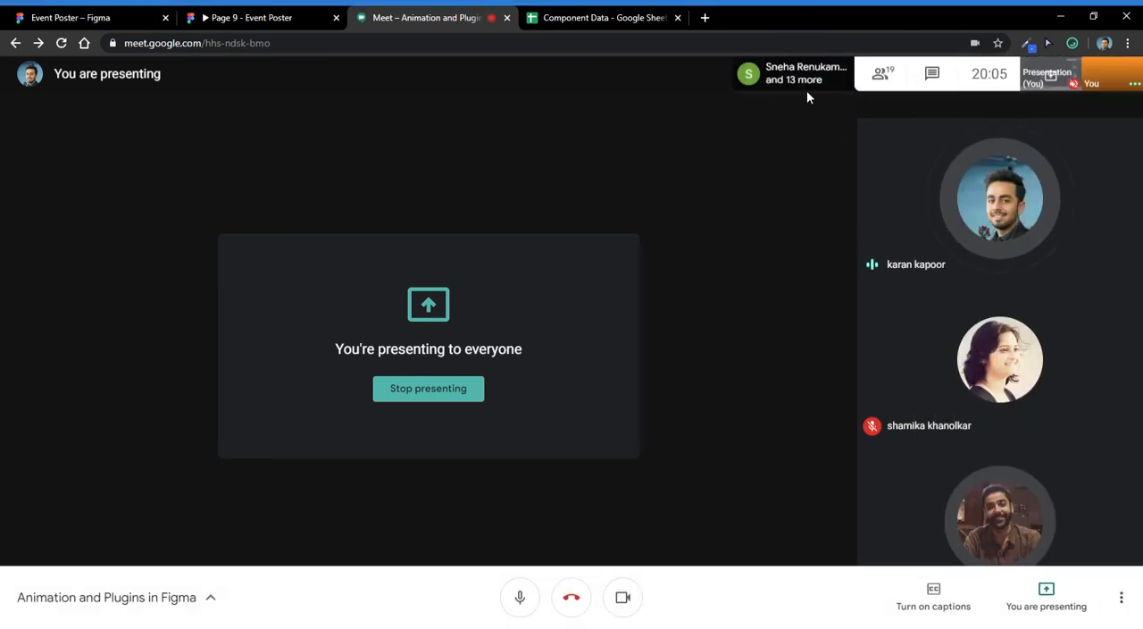
- Reset the prototype to its first frame and review the four Micro Interactions frames in the Figma design file
click(235, 11)
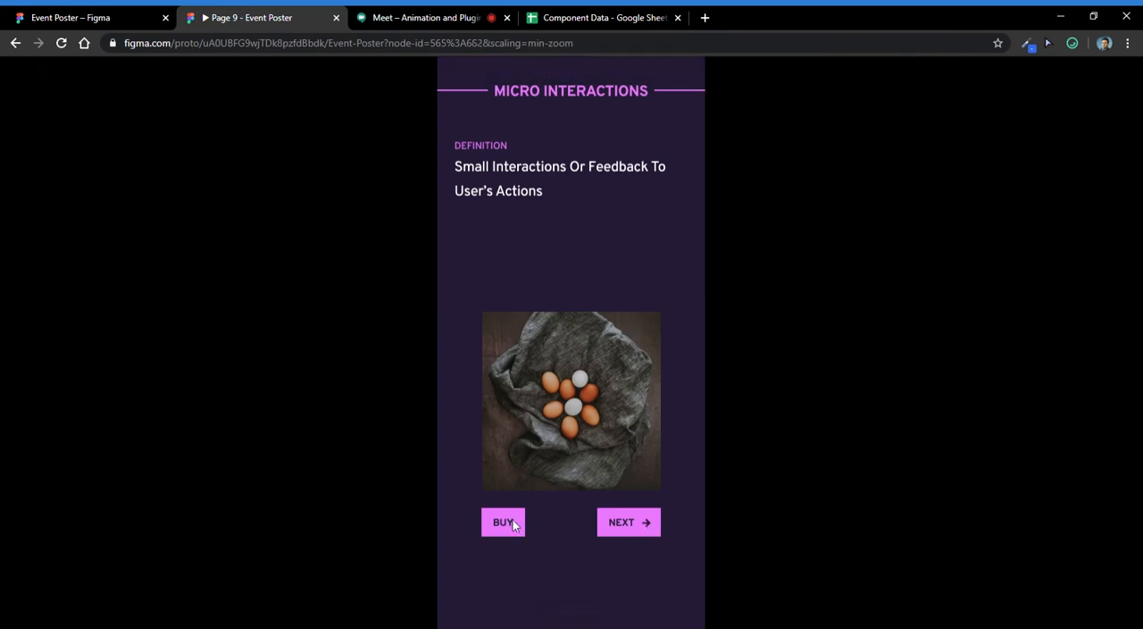
click(551, 610)
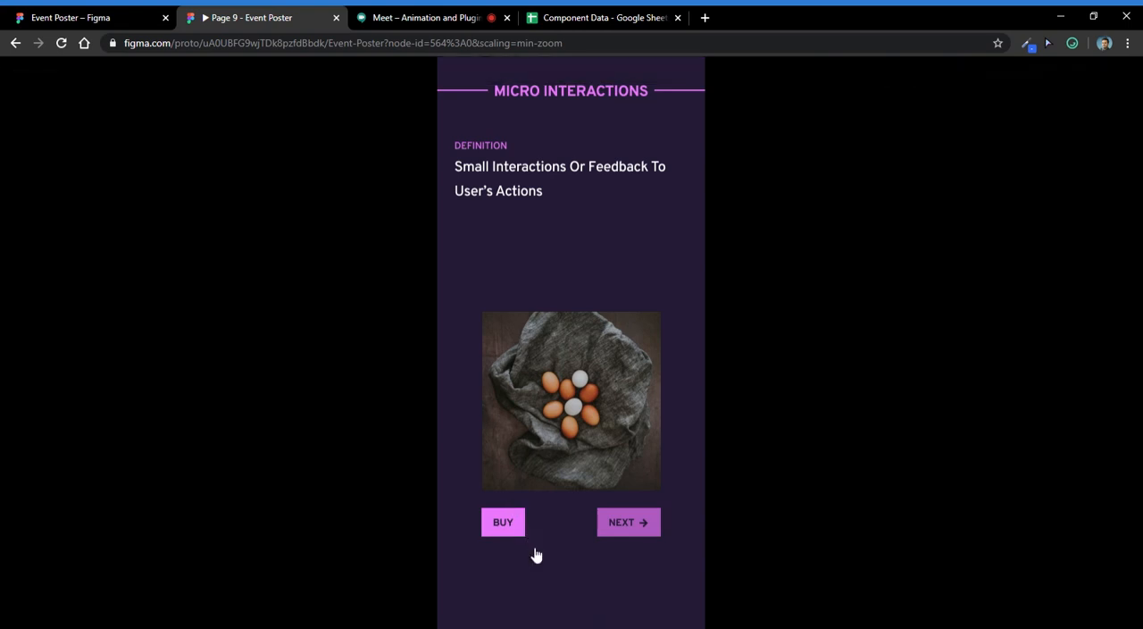
click(89, 17)
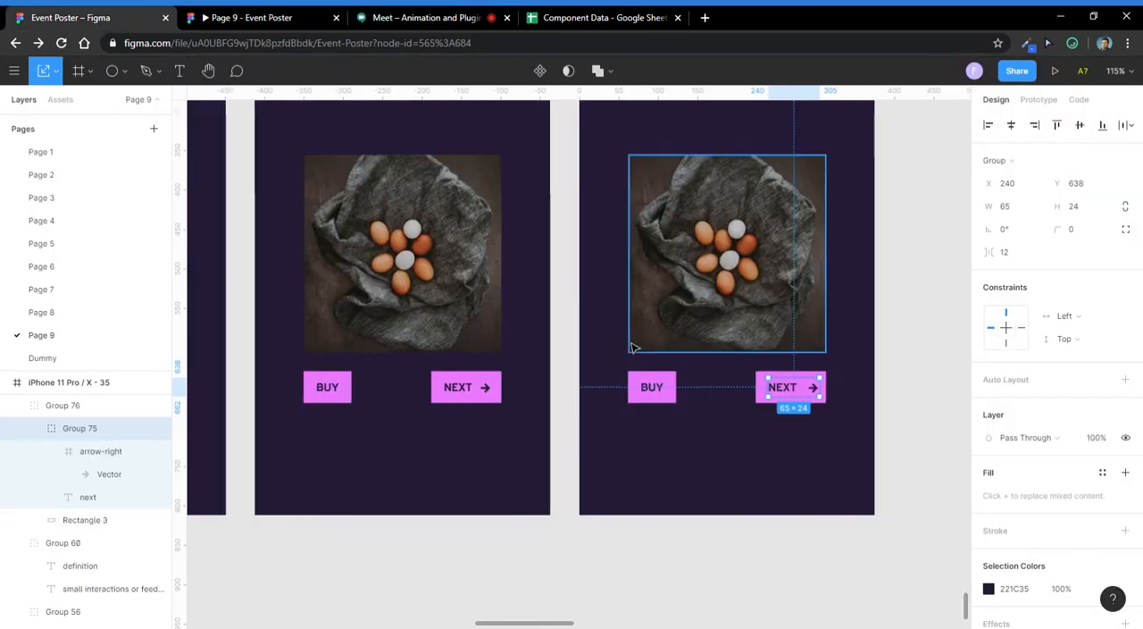
scroll(656, 346, down, 5)
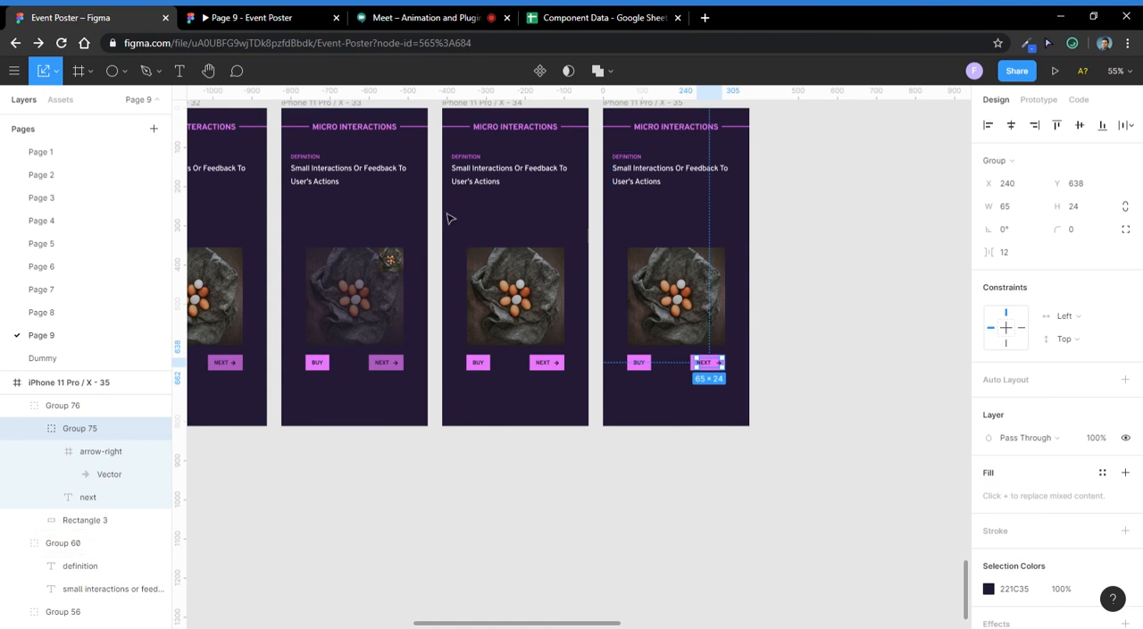
drag(450, 217, 651, 292)
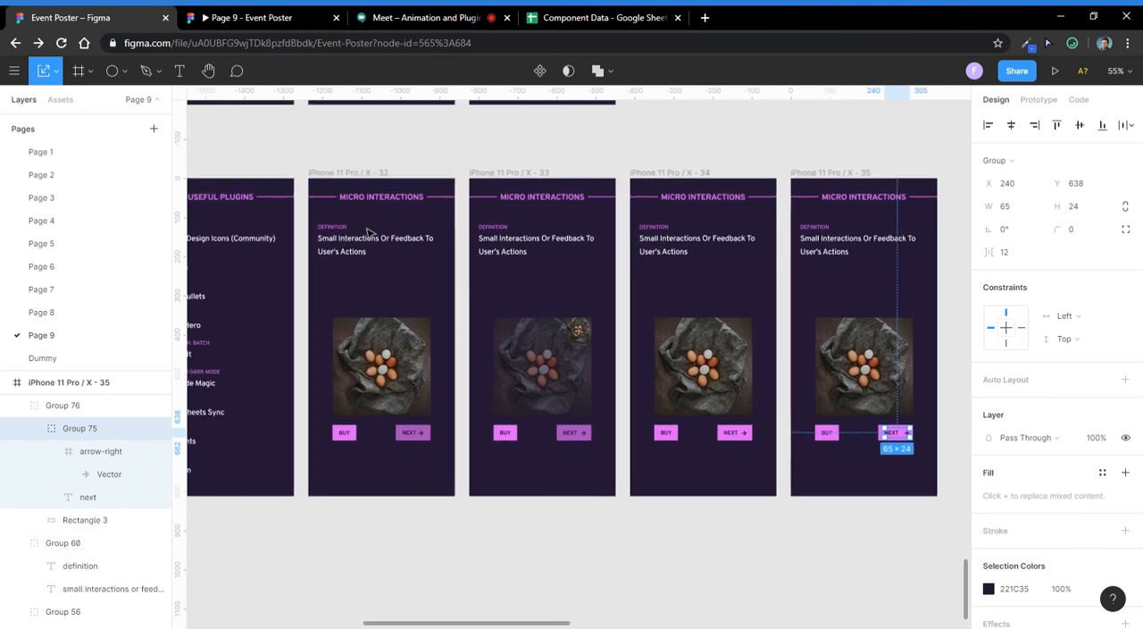
click(393, 197)
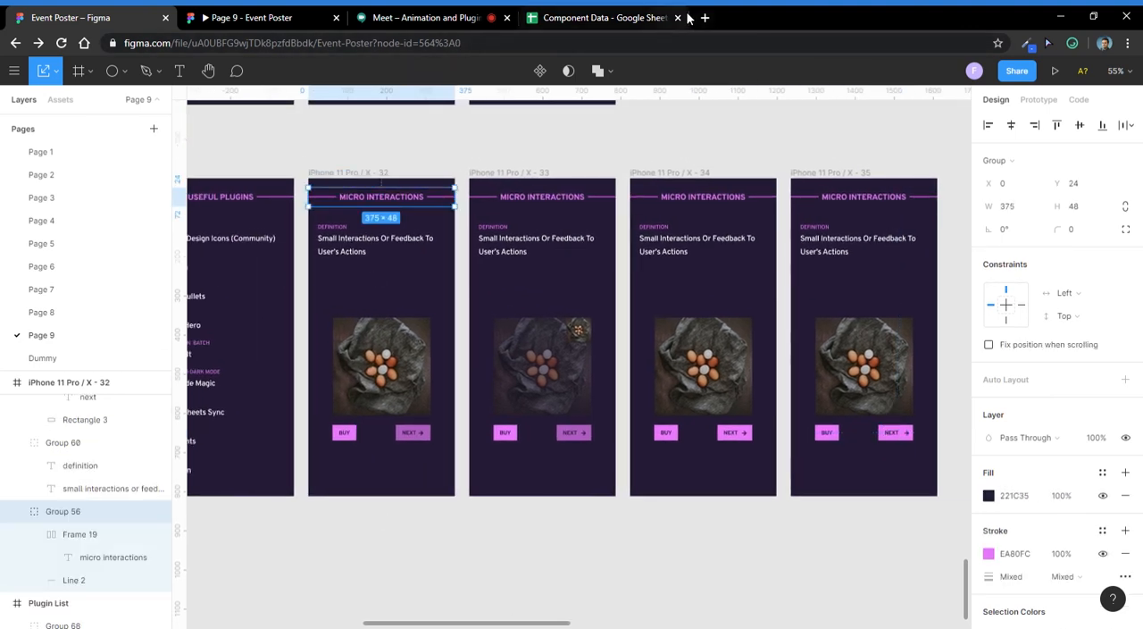
- Read through the Google Meet participant list and chat, and return to the prototype preview
click(625, 17)
click(404, 20)
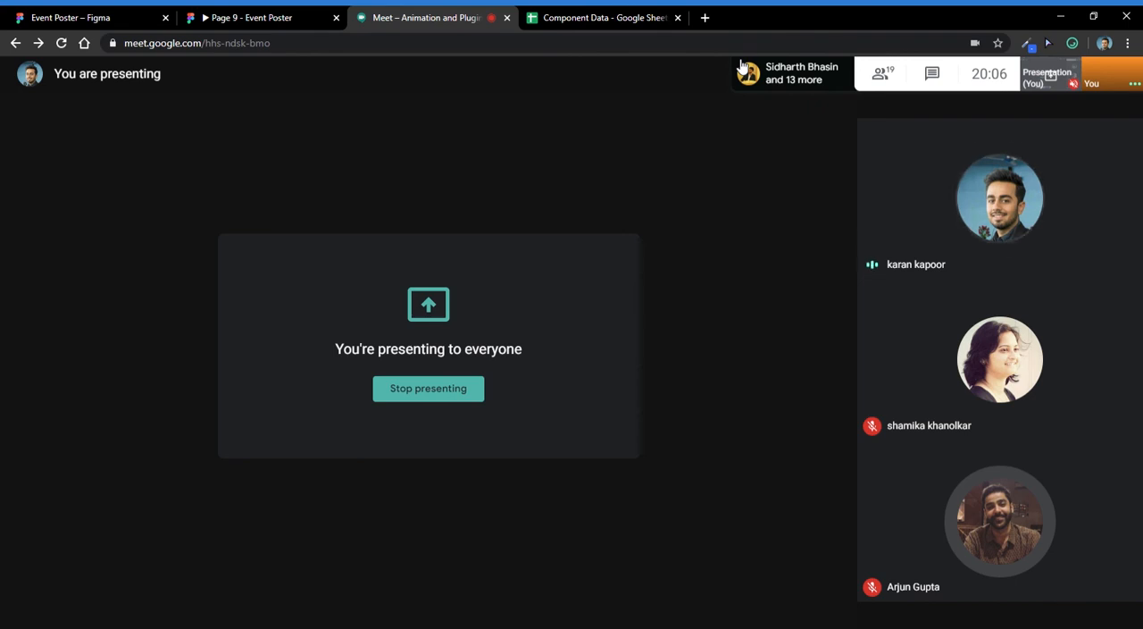
click(898, 75)
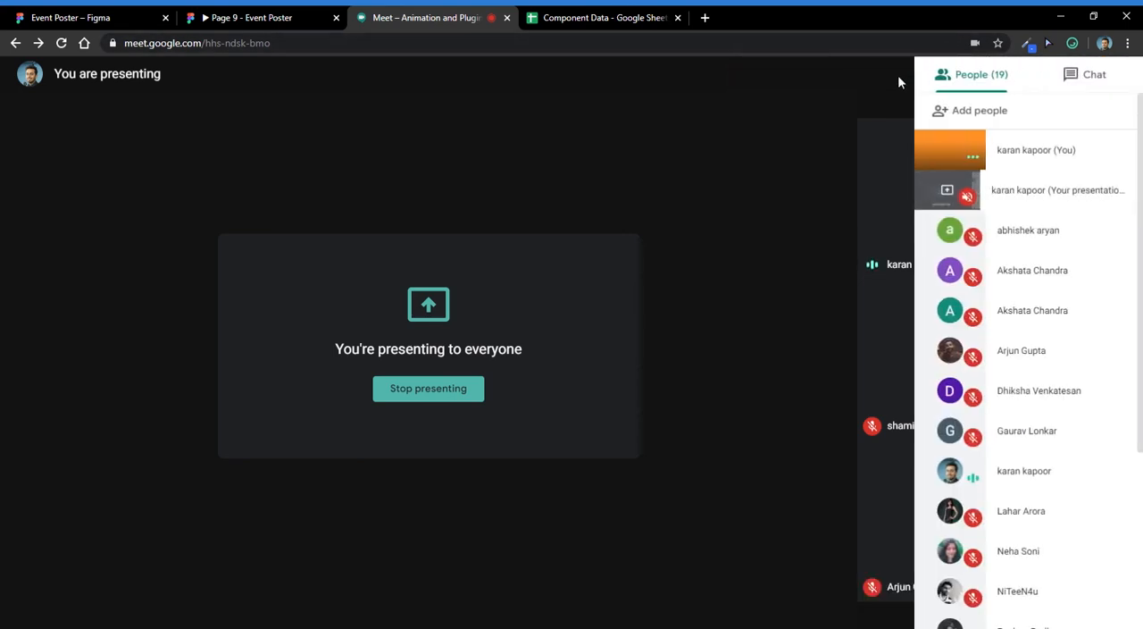
click(1085, 74)
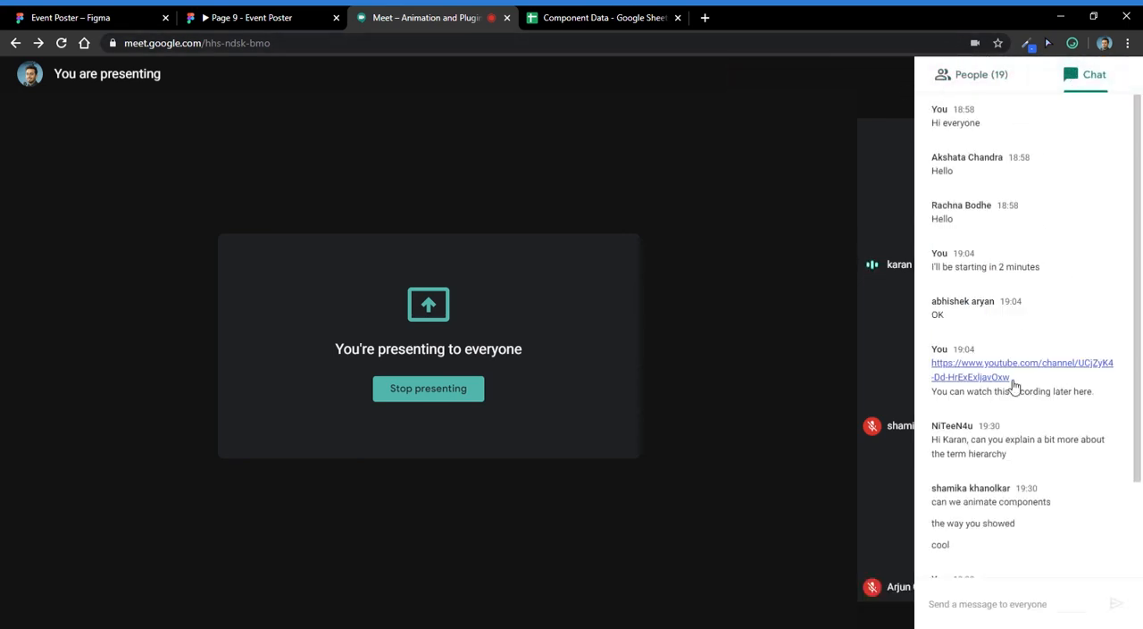
scroll(1015, 385, down, 2)
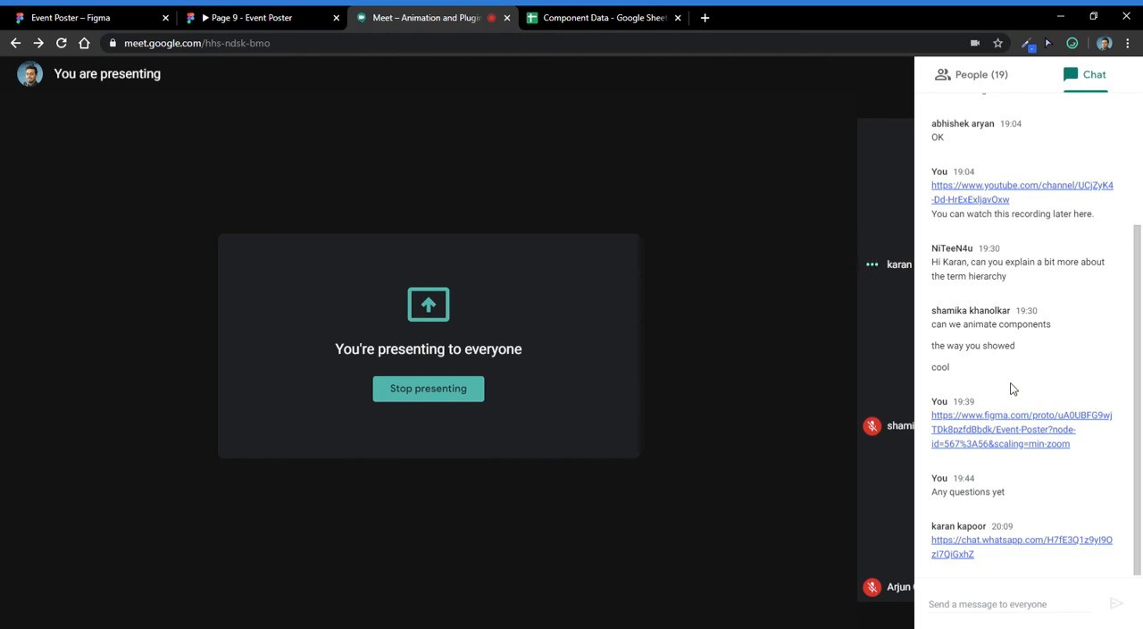
click(254, 20)
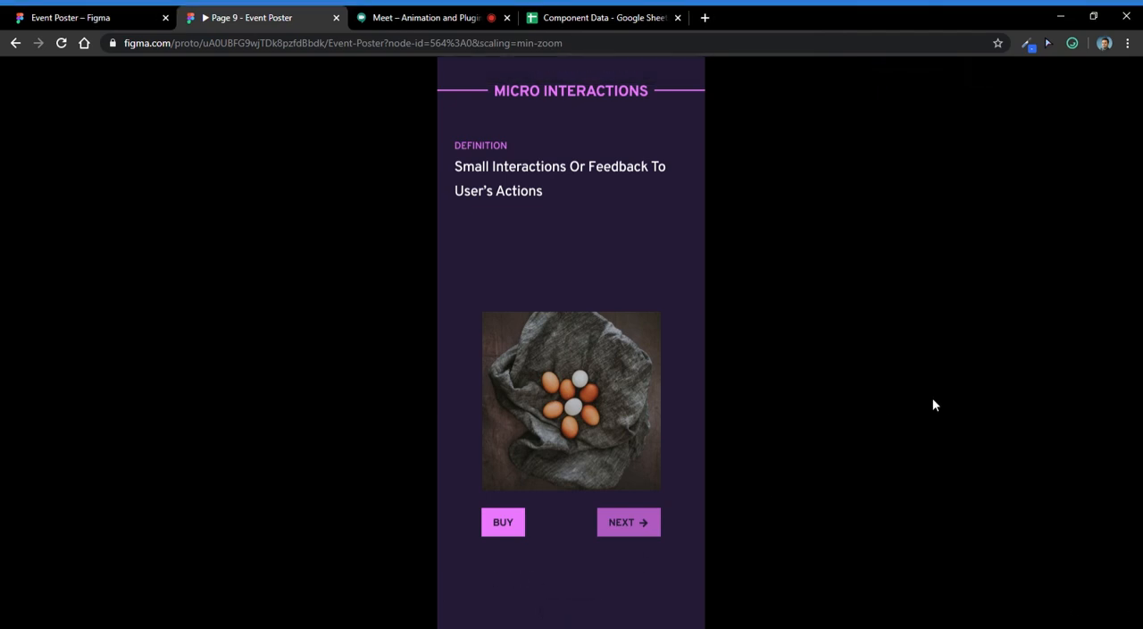
- Check the Google Meet chat and return to the Figma design file to examine the Plugin List frame and surrounding frame rows
click(428, 17)
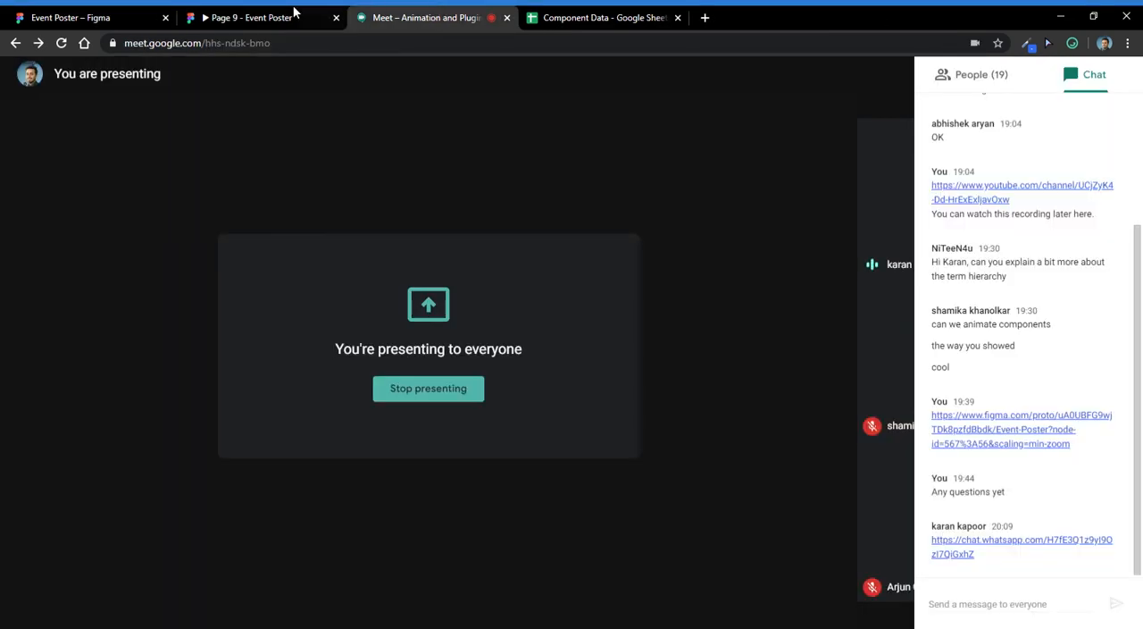
click(89, 17)
click(518, 139)
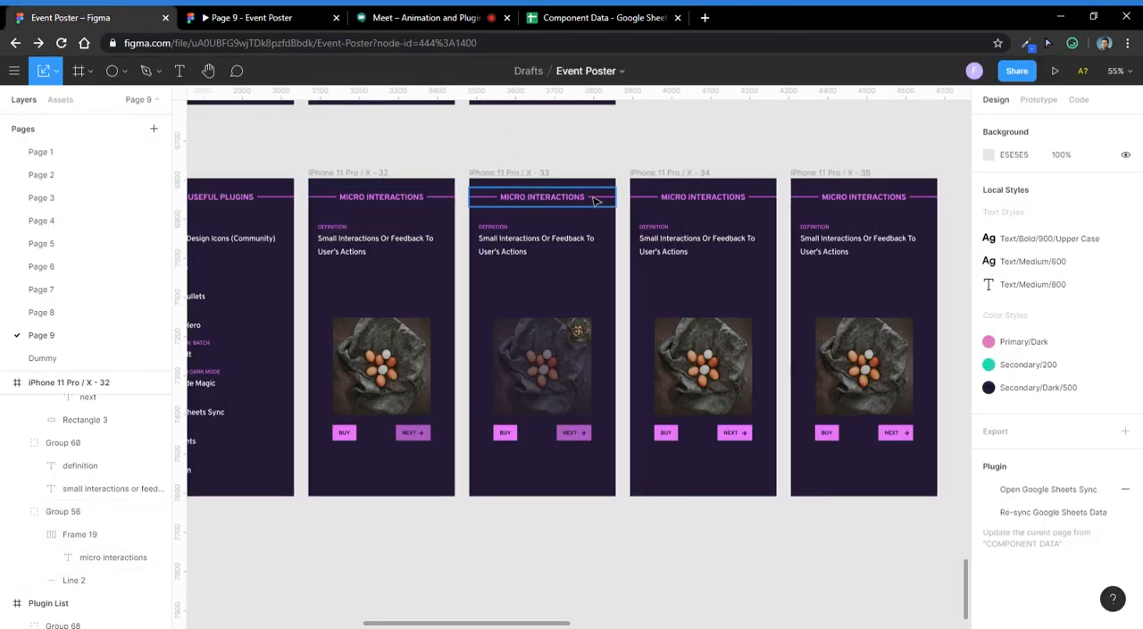
drag(337, 291, 536, 280)
scroll(418, 234, down, 2)
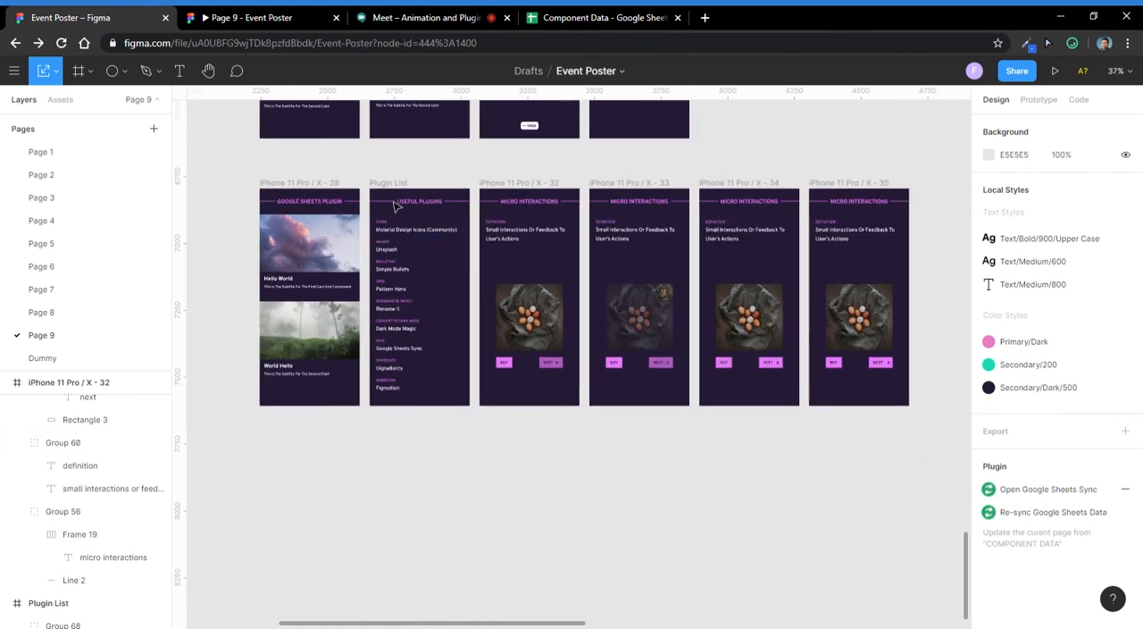
click(395, 185)
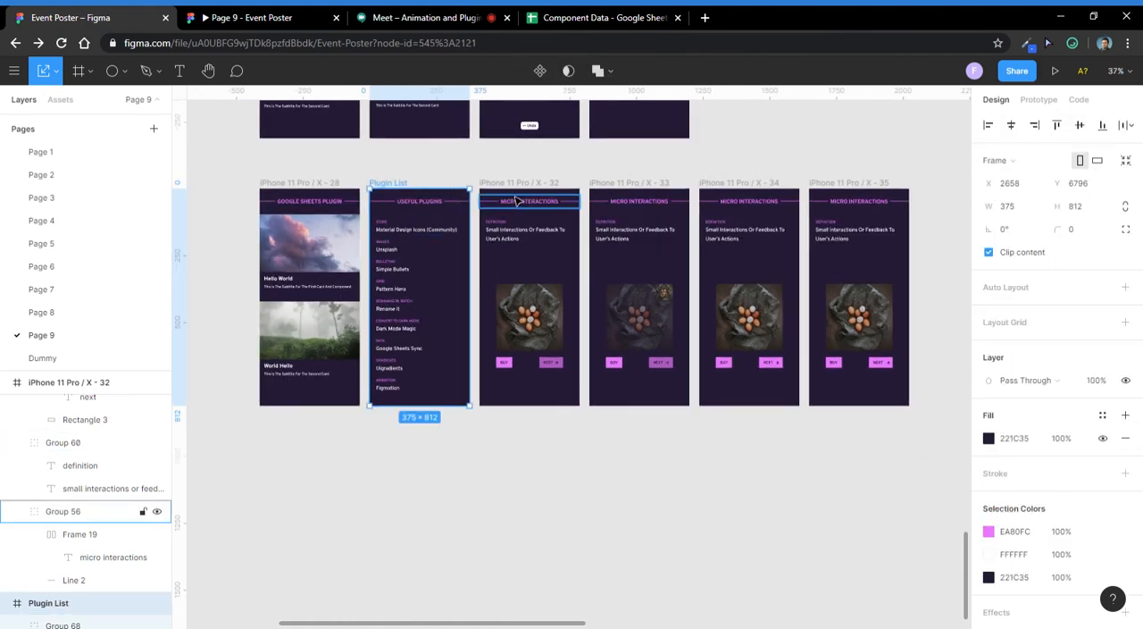
scroll(517, 201, down, 3)
scroll(628, 332, left, 2)
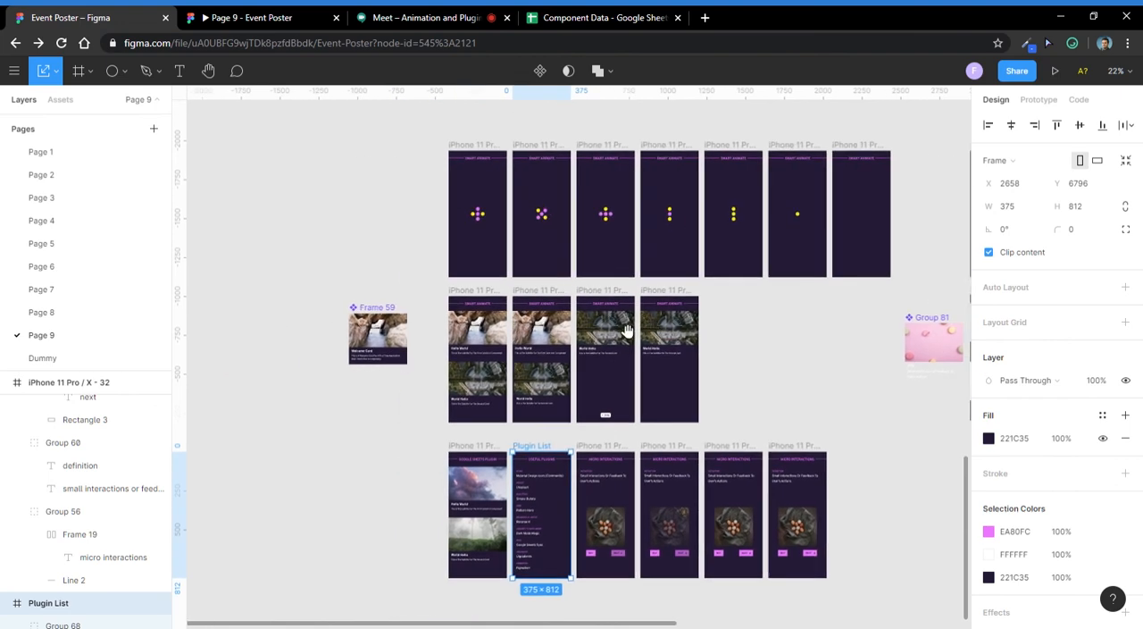
scroll(627, 332, down, 3)
scroll(625, 381, right, 2)
- Read the Google Meet participant list and look over the Figma file, Component Data sheet and call again
click(425, 13)
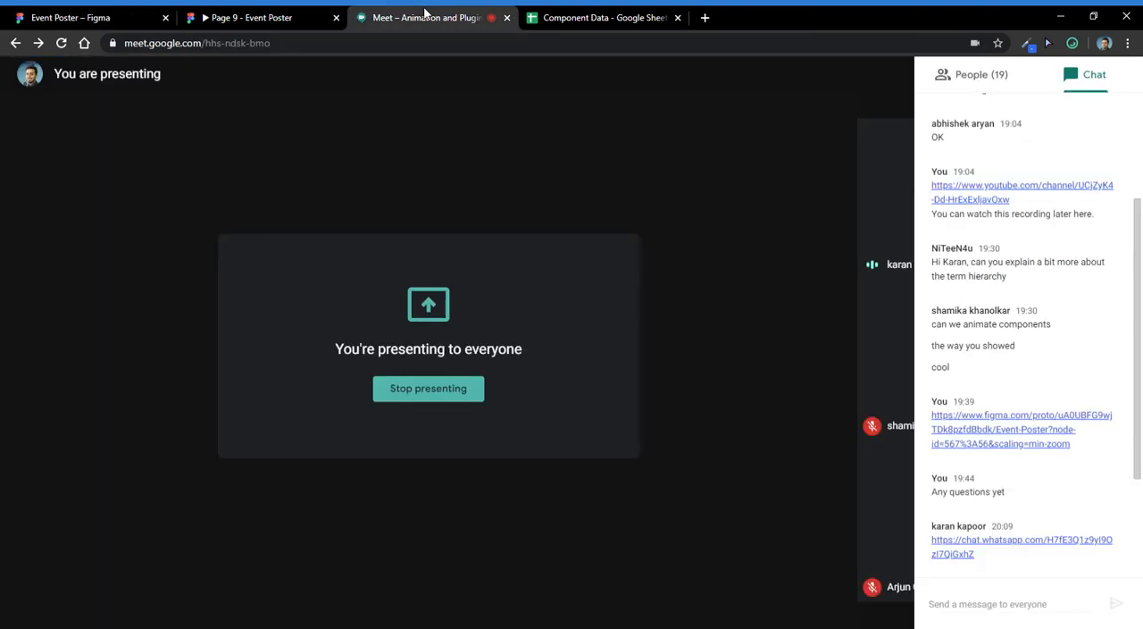
click(974, 75)
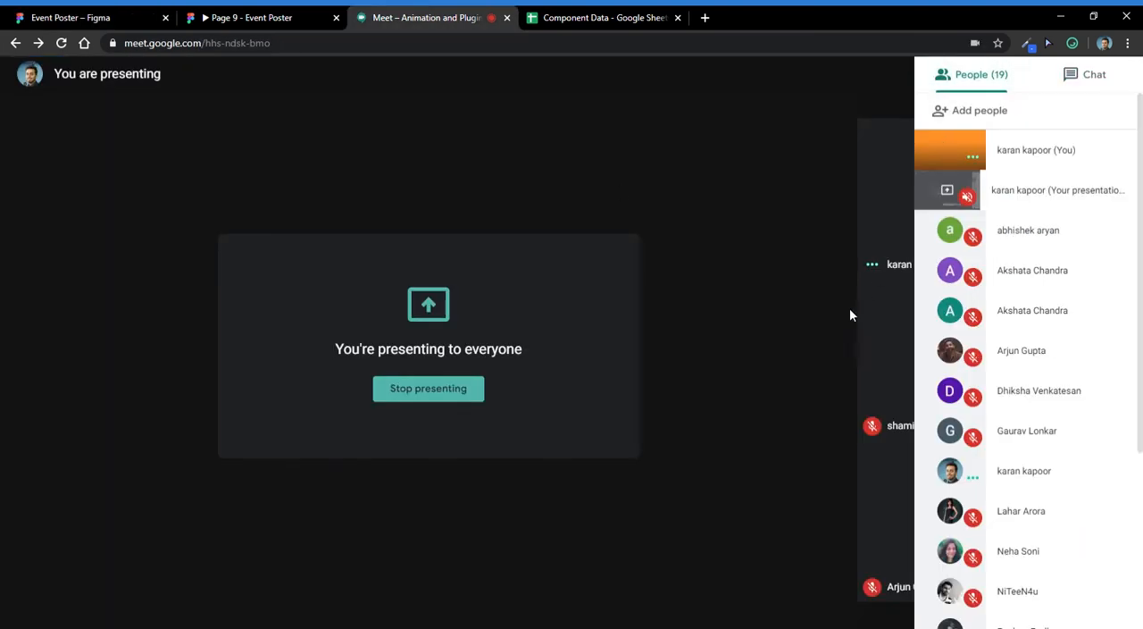
click(134, 17)
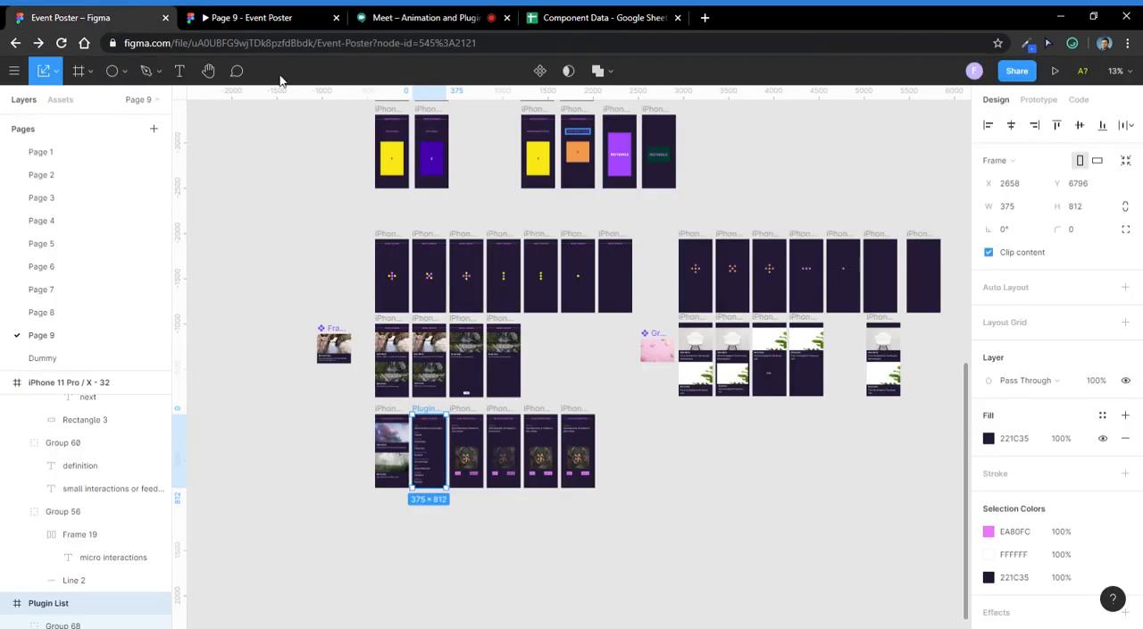
scroll(485, 153, up, 3)
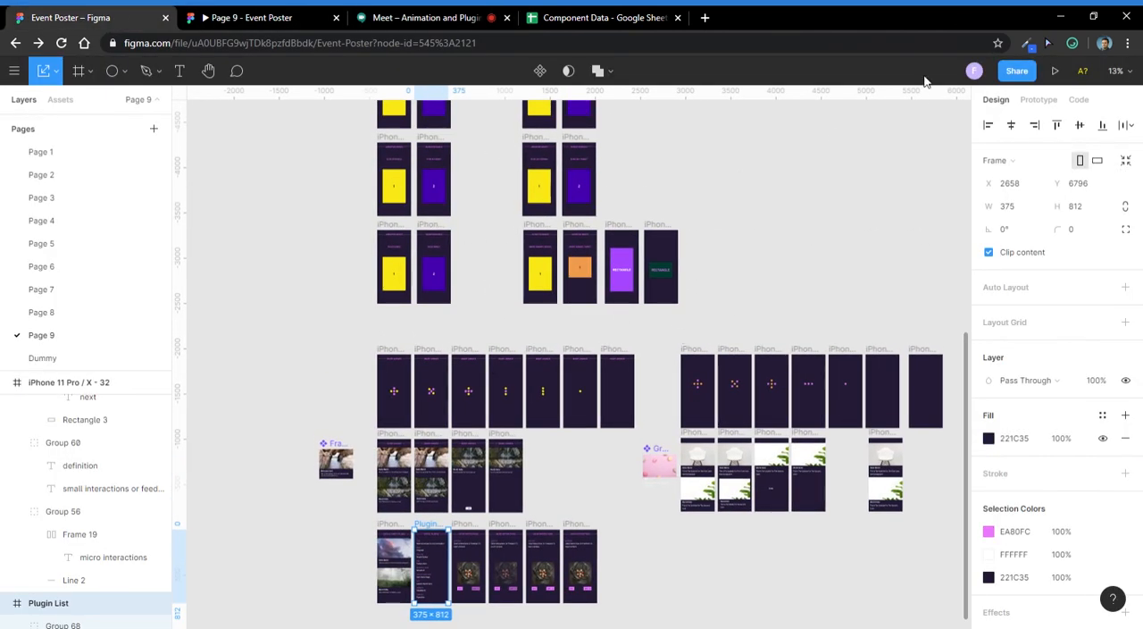
click(598, 17)
click(393, 16)
click(123, 13)
- Select the Animation tips, Animation terms and Plugin List frames together on Page 9 and bring up the destination pages for moving them
scroll(473, 451, down, 1)
scroll(598, 227, up, 10)
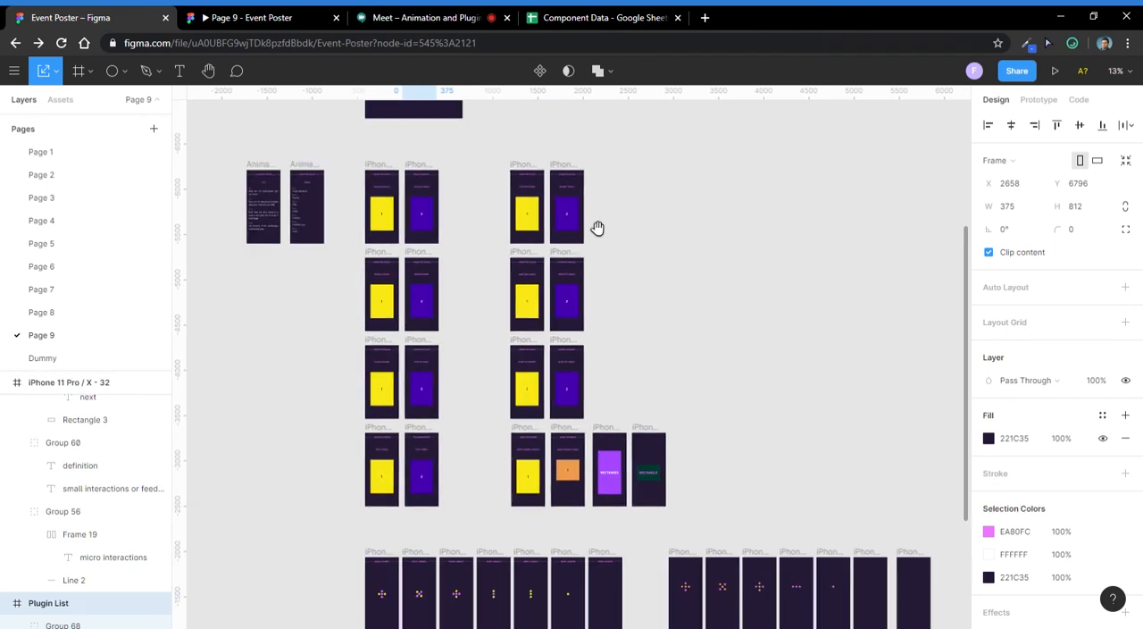
click(389, 345)
shift+click(432, 358)
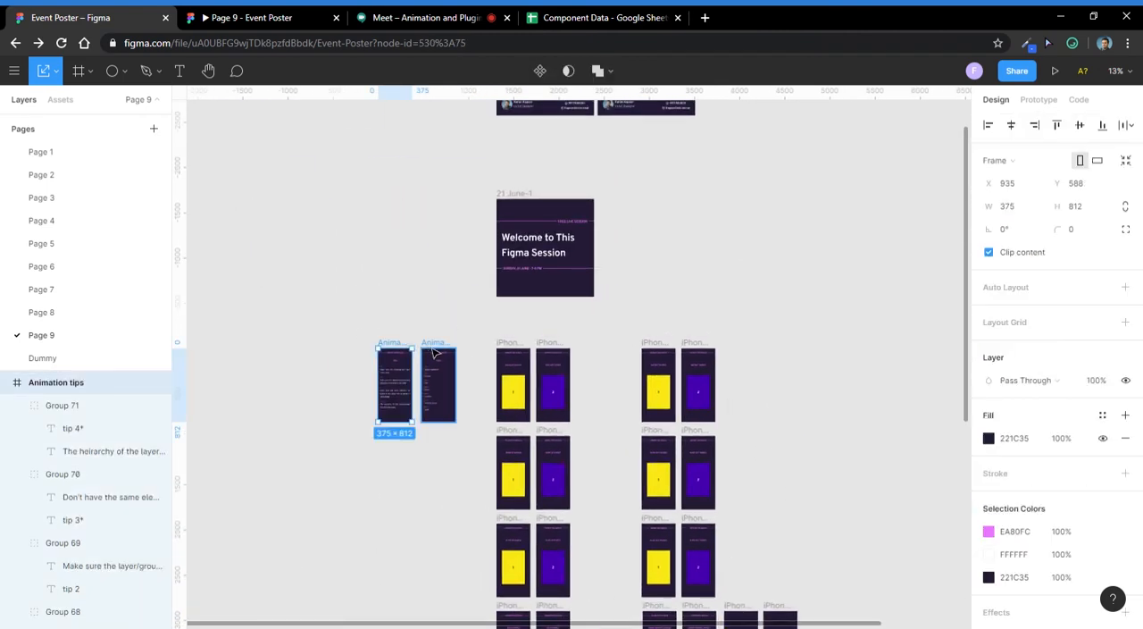
scroll(459, 268, down, 5)
scroll(531, 524, down, 4)
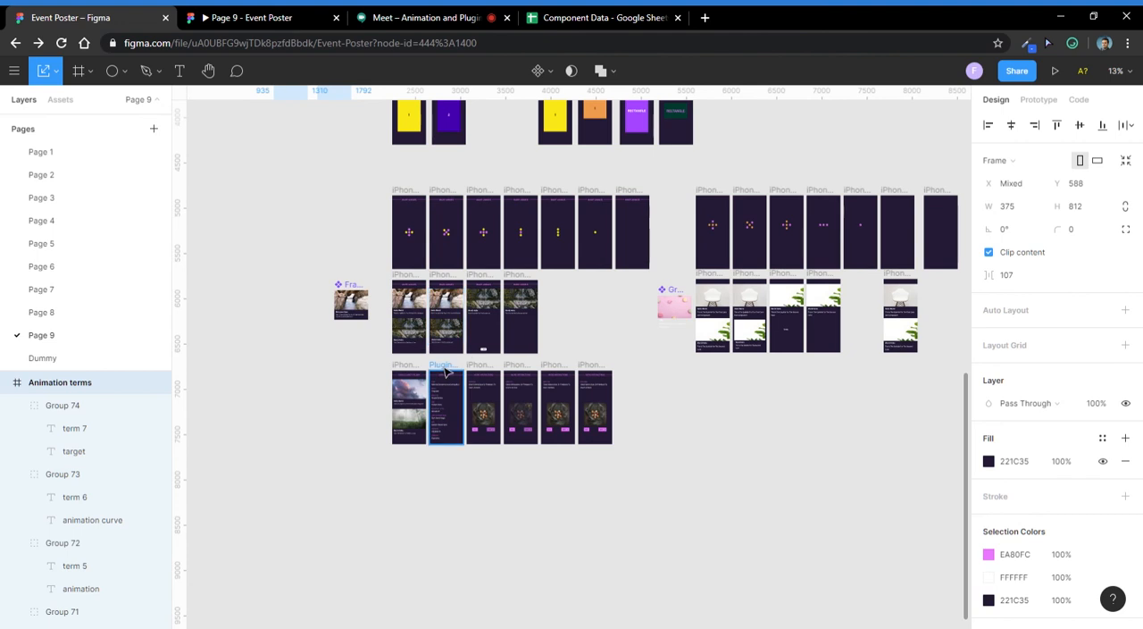
right_click(438, 372)
mouse_move(519, 223)
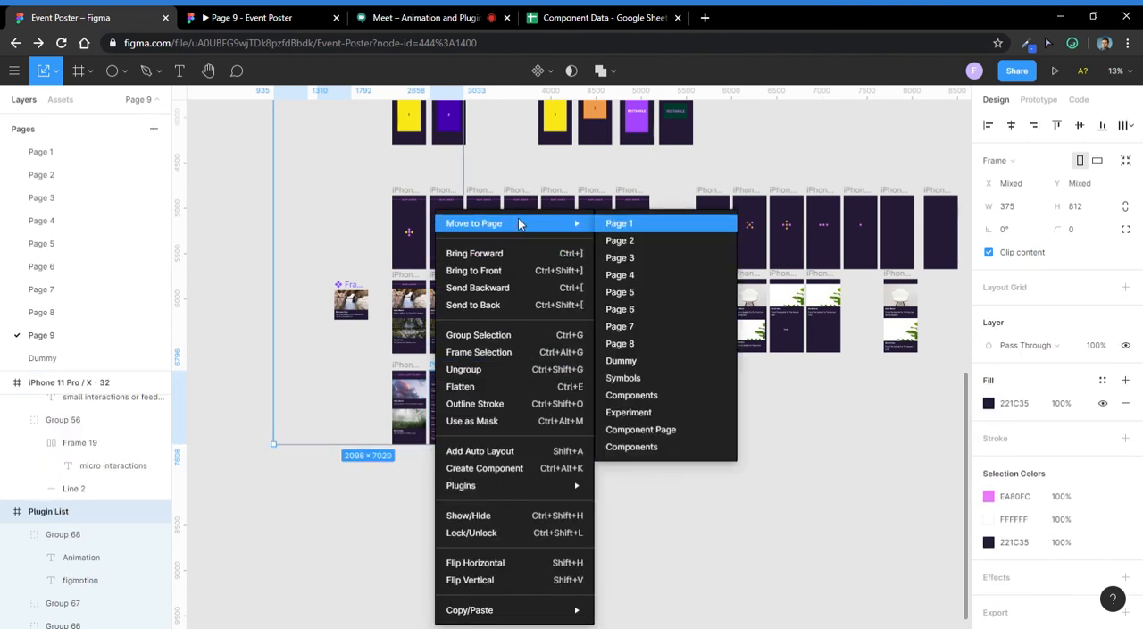
- Create a new page in the Figma file and name it PDf
click(154, 130)
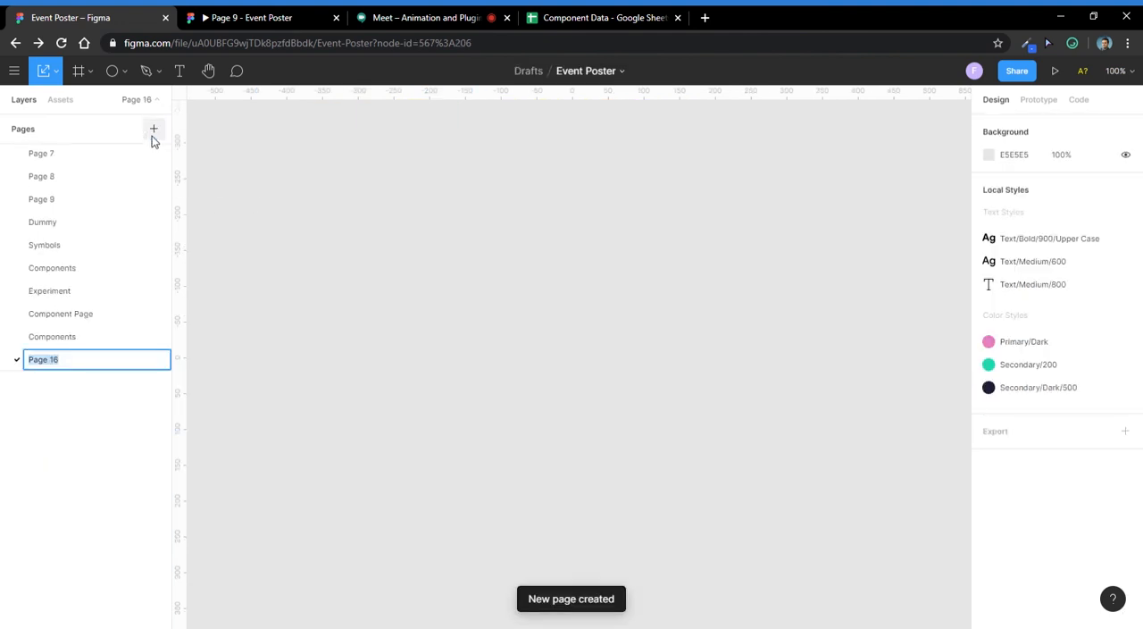
text(PDf)
key(Return)
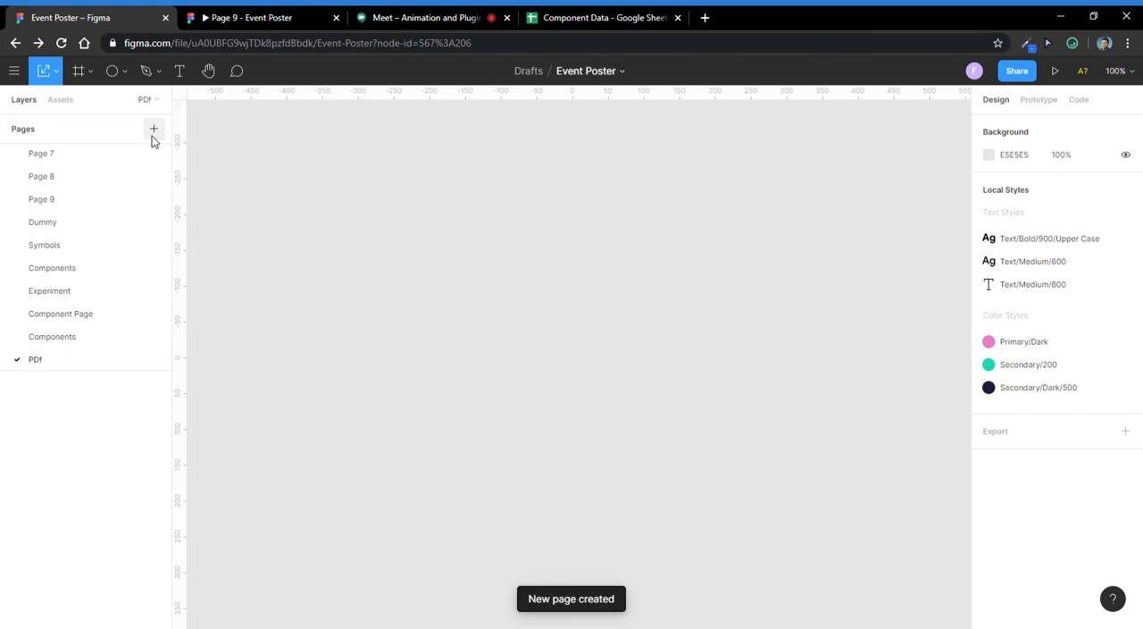
- Return to Page 9 and move the selected tips, terms and plugin list frames to the PDf page
click(105, 200)
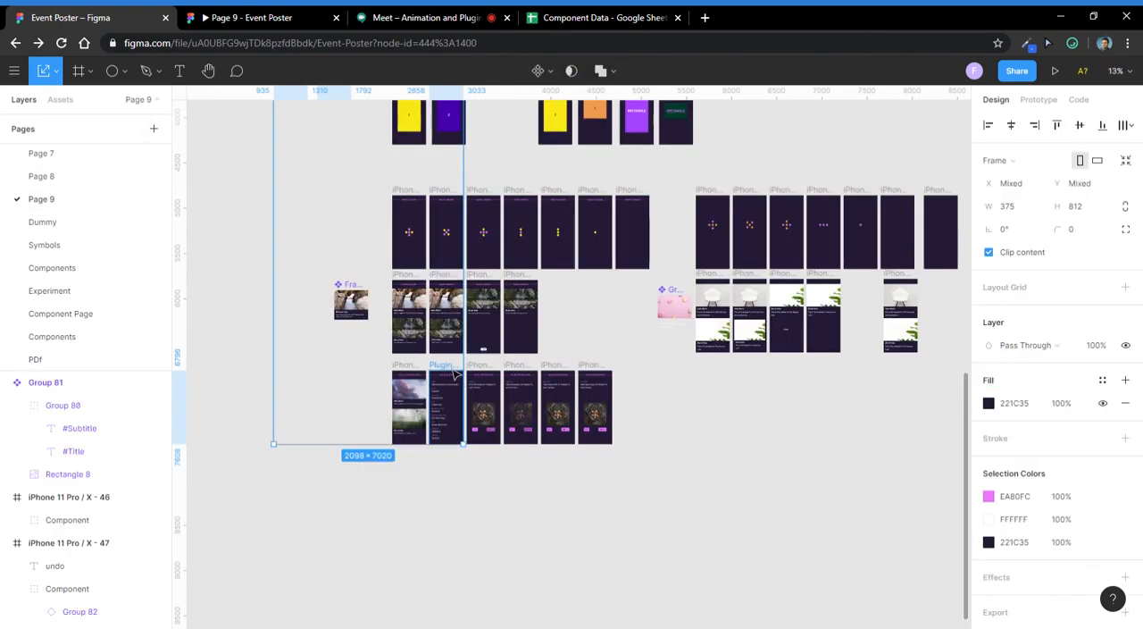
right_click(445, 216)
mouse_move(571, 222)
click(663, 463)
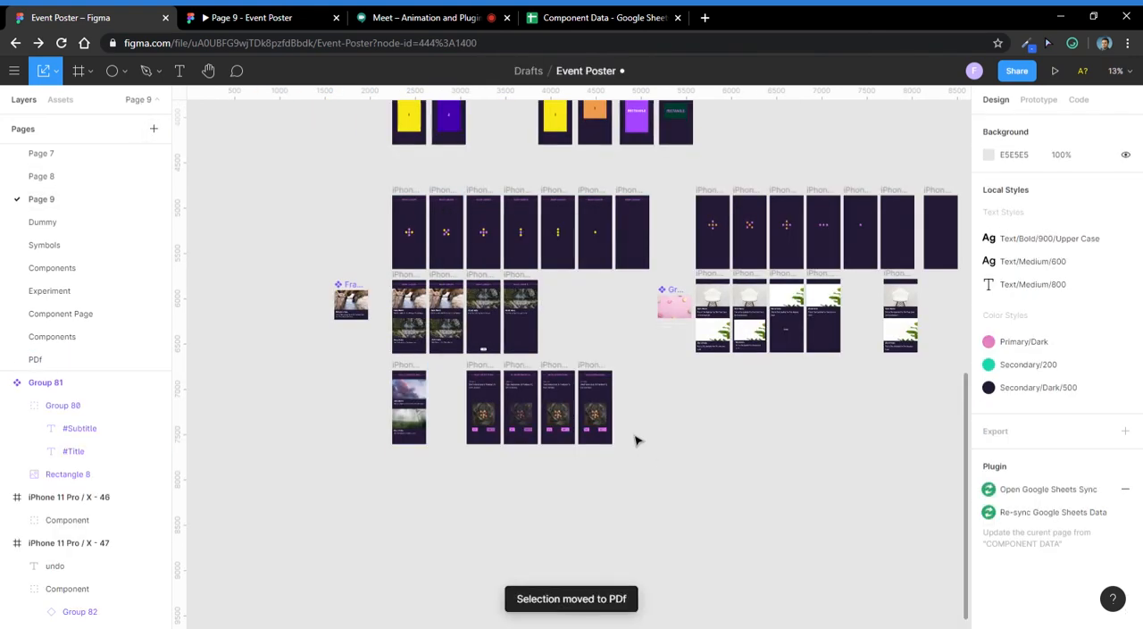
- Open the PDf page, select its three frames and align them by their vertical centers
click(101, 361)
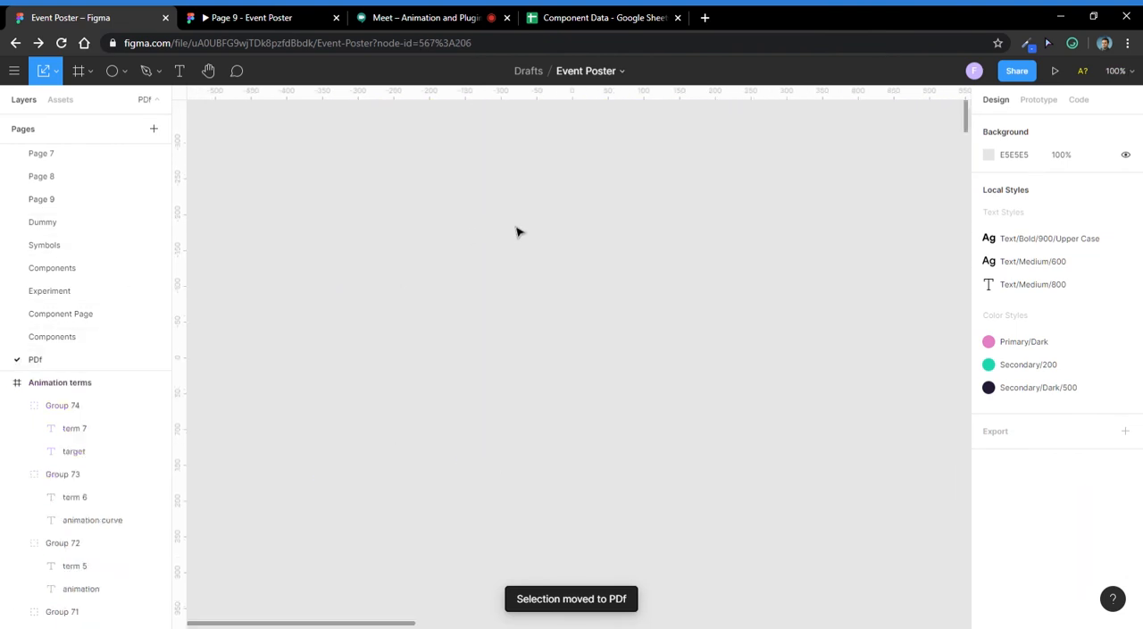
drag(738, 455, 576, 182)
scroll(624, 282, down, 3)
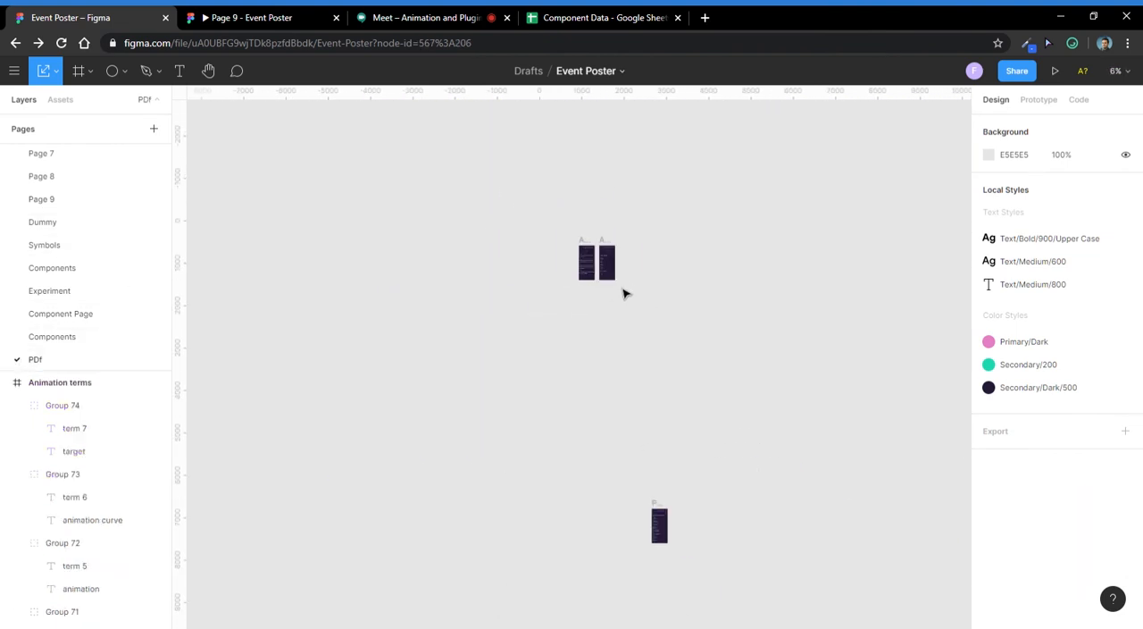
drag(662, 459, 655, 407)
drag(689, 137, 313, 620)
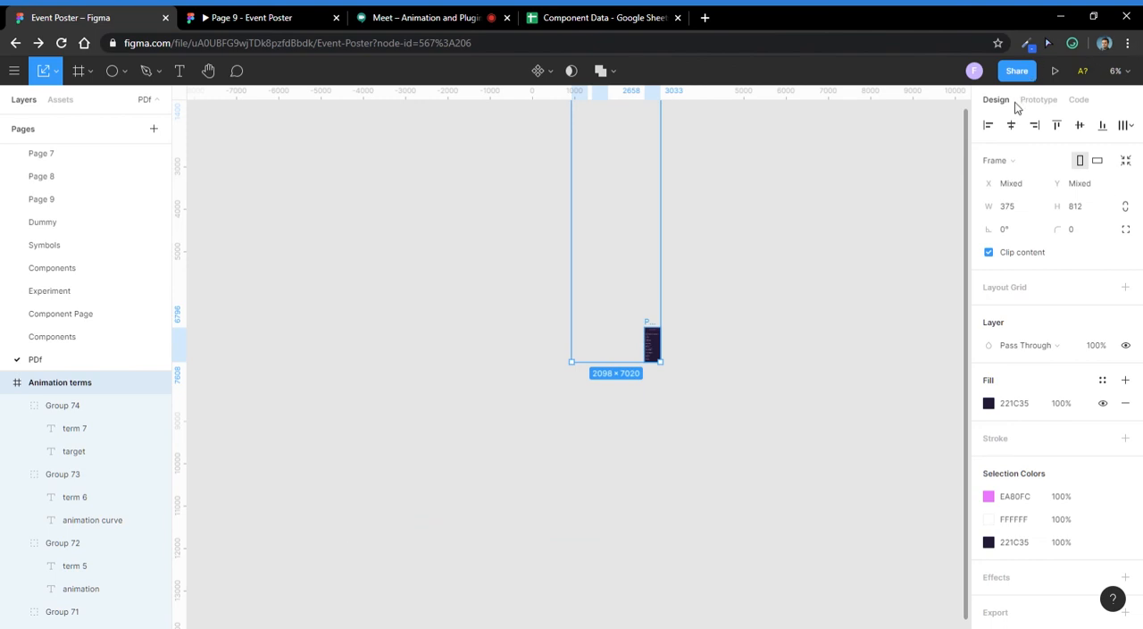
click(1080, 126)
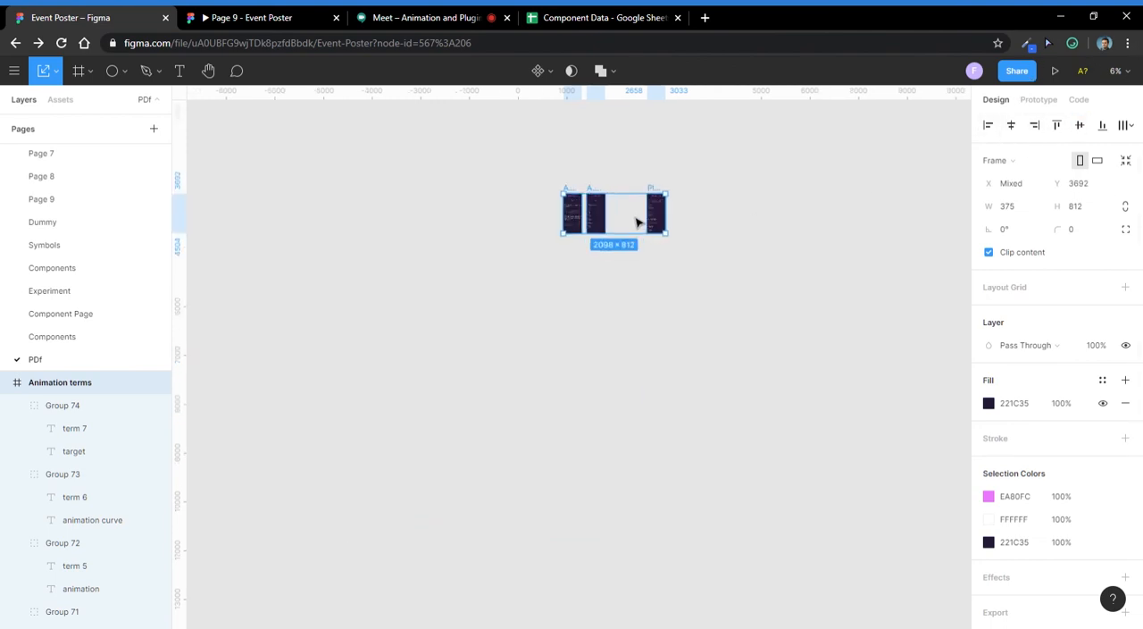
- Distribute the three frames on the PDf page with equal horizontal spacing and clear the selection
scroll(635, 222, up, 3)
click(1129, 126)
click(1090, 154)
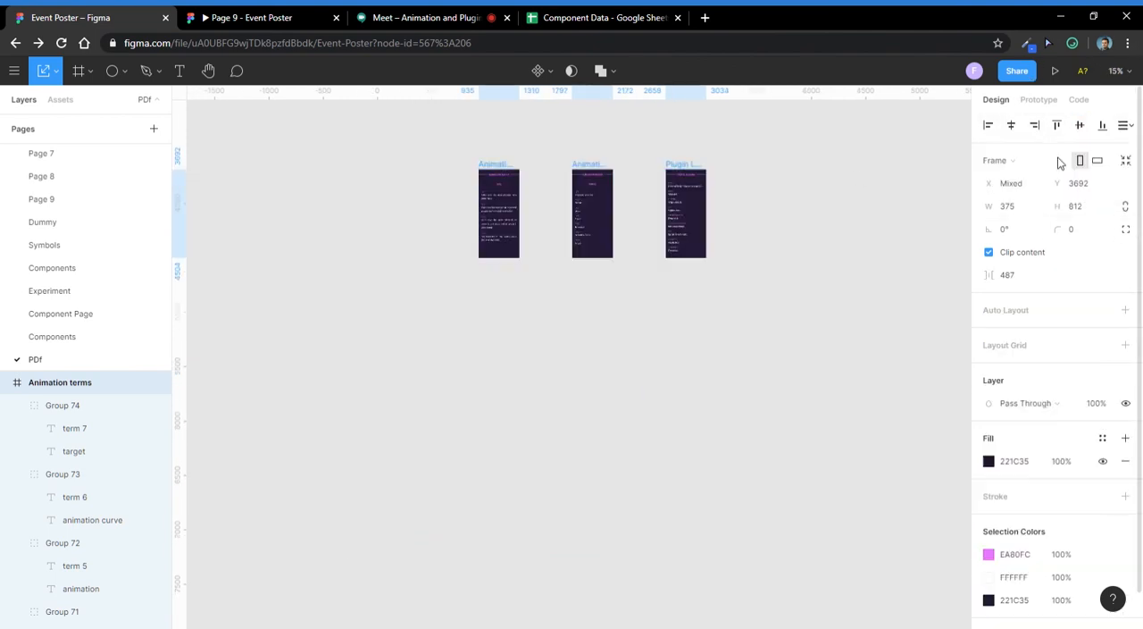
click(724, 158)
- Export the frames on the PDf page to a PDF file named Tips and terms.pdf
click(15, 72)
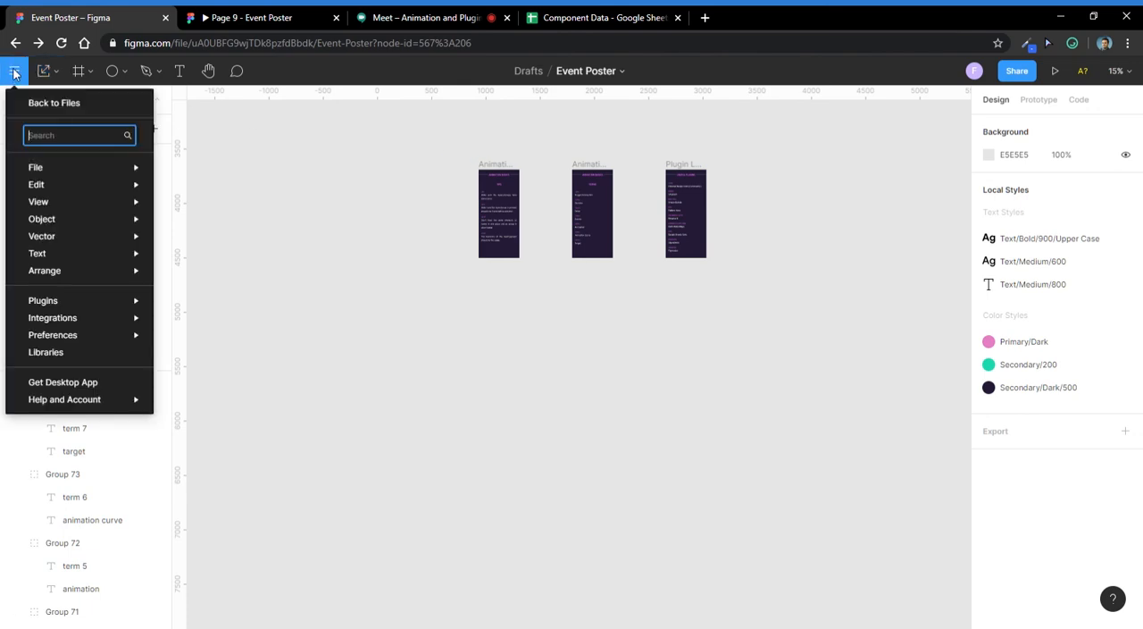
mouse_move(82, 163)
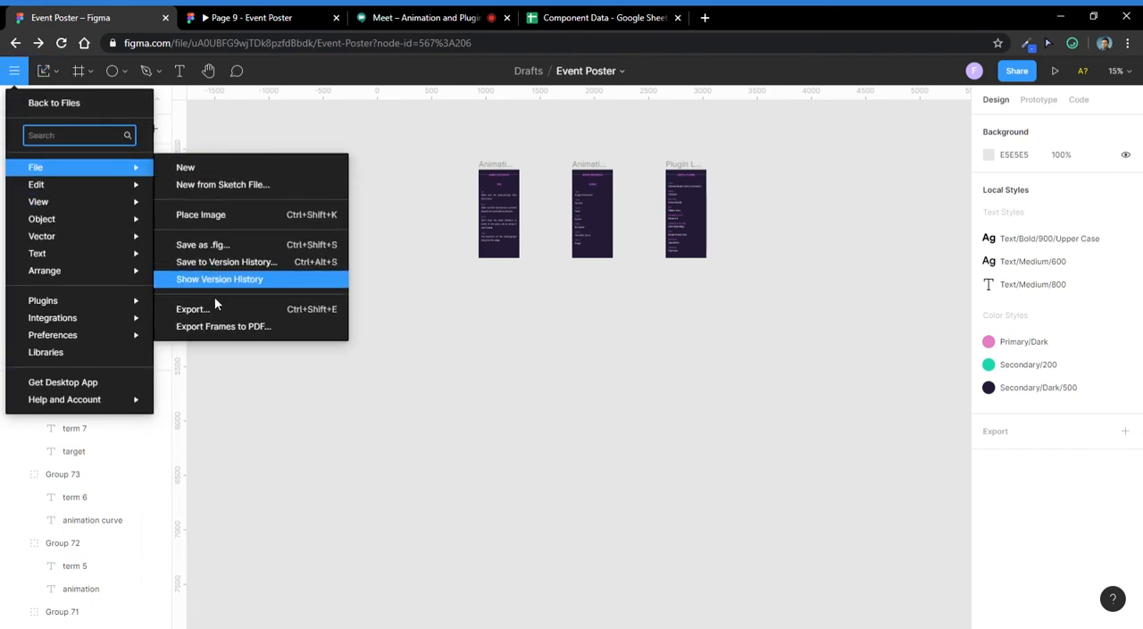
click(215, 325)
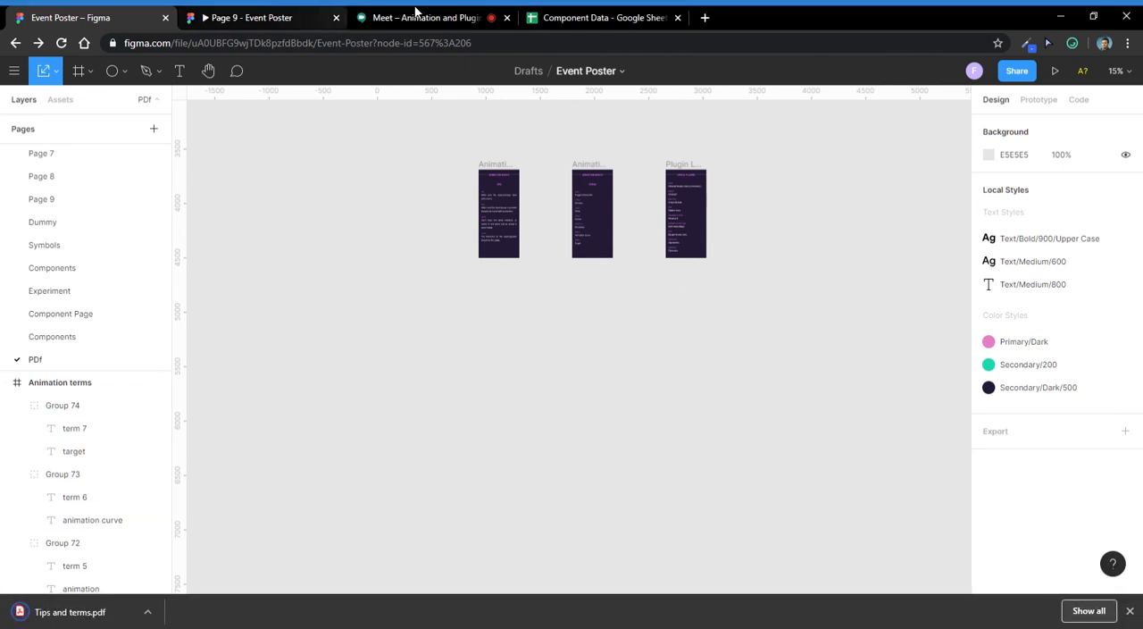
- Switch to the Google Meet call, read its chat messages and dismiss the browser's download bar
click(611, 16)
click(396, 15)
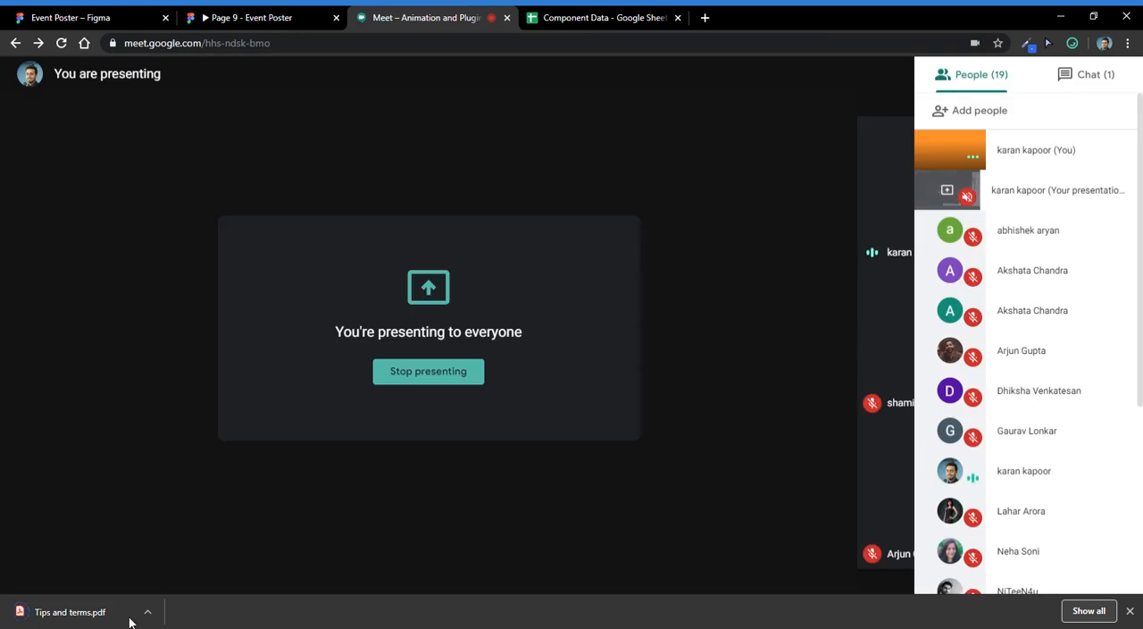
click(1076, 74)
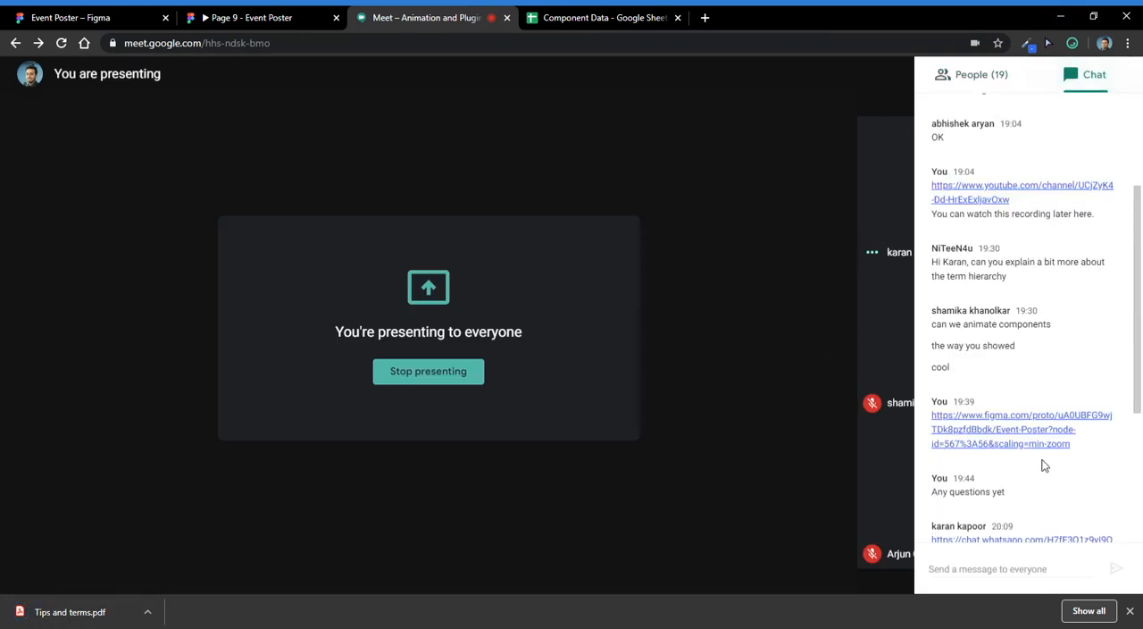
click(1131, 612)
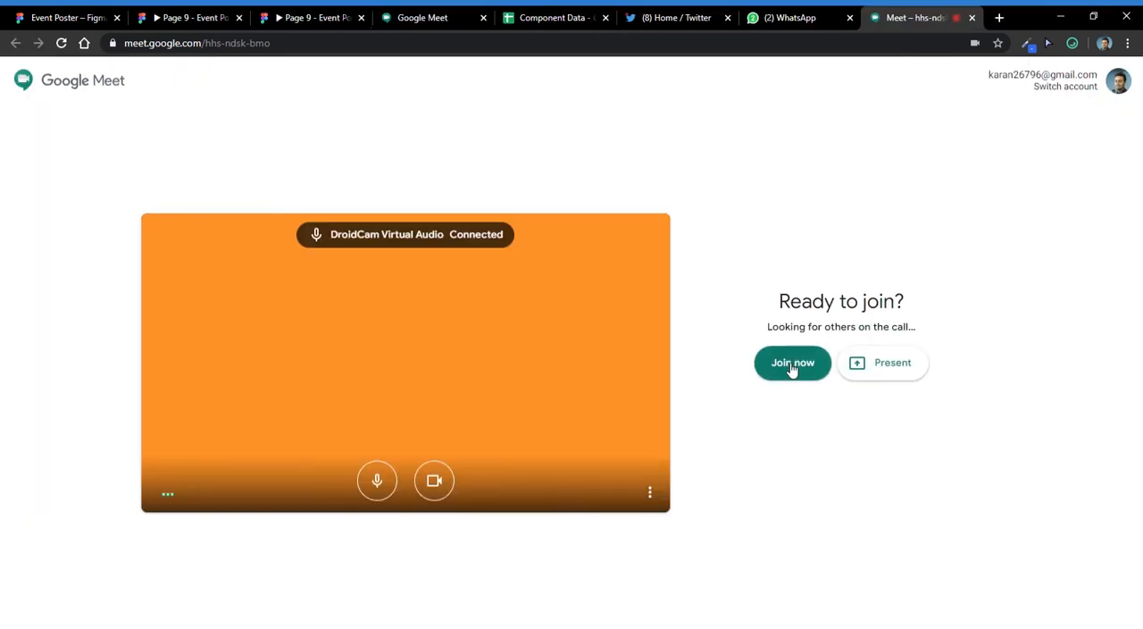
- Rejoin the Animation and Plugins in Figma call and present the entire screen
click(792, 364)
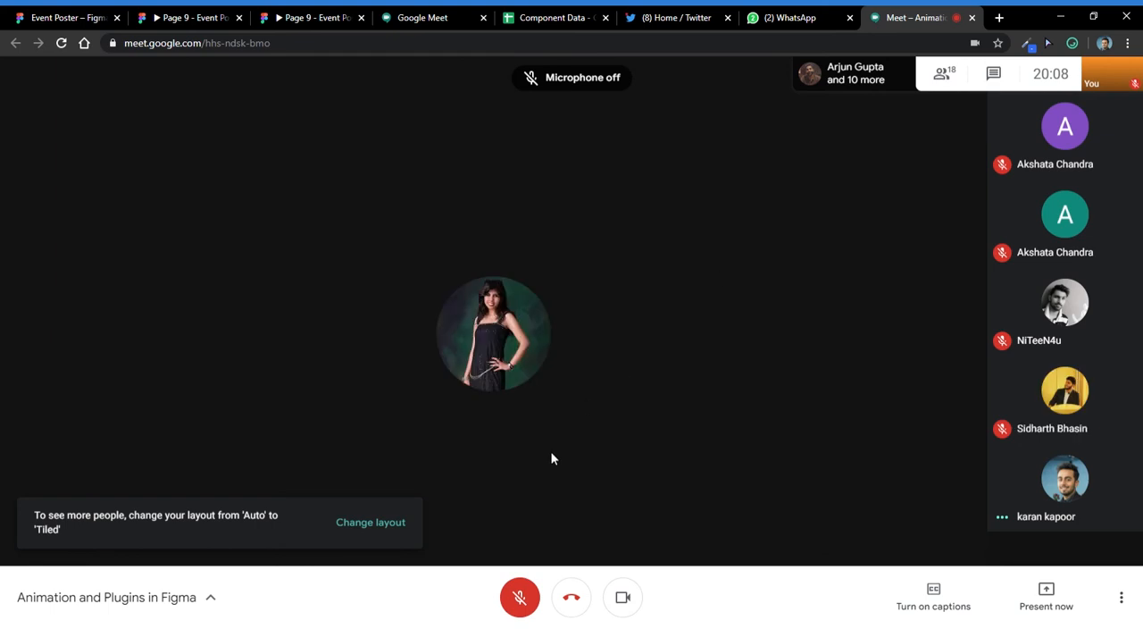
click(1046, 593)
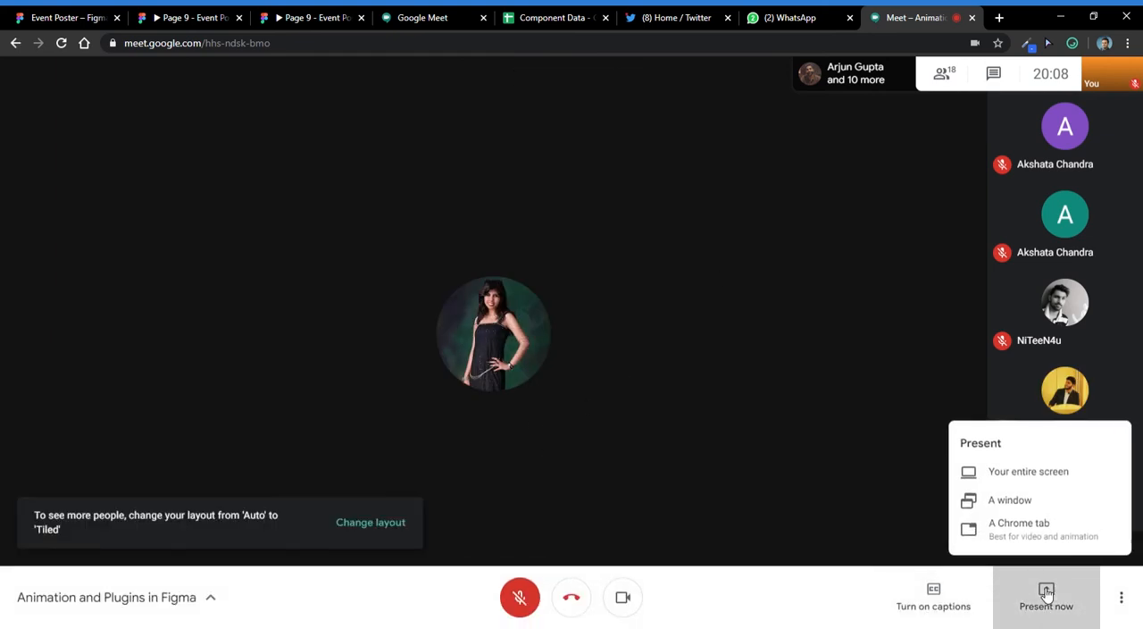
click(1013, 485)
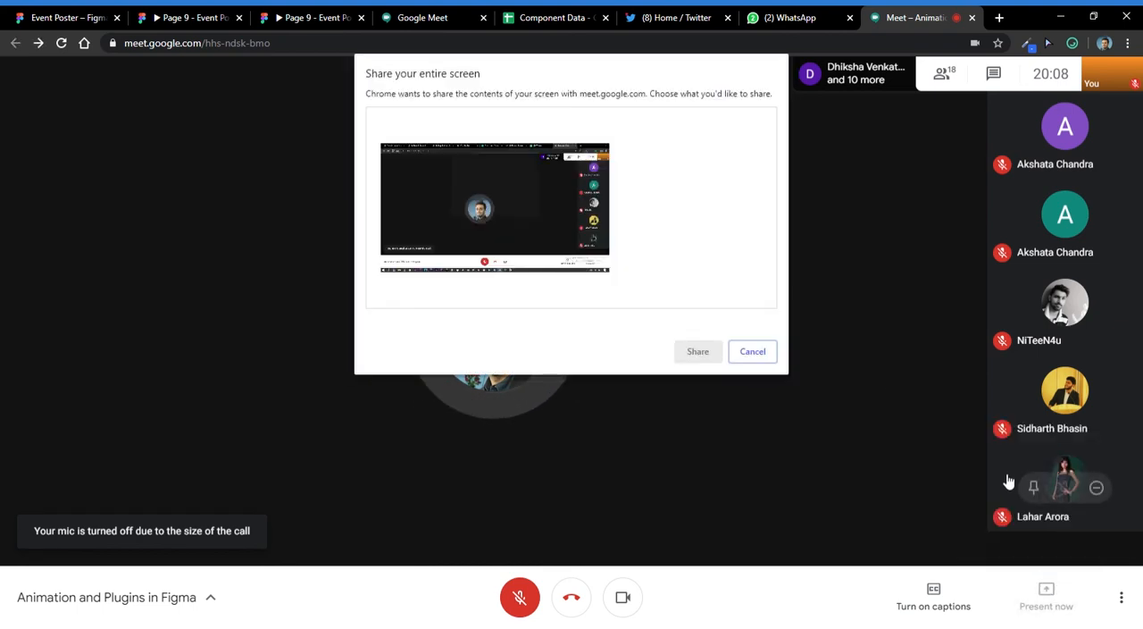
click(698, 352)
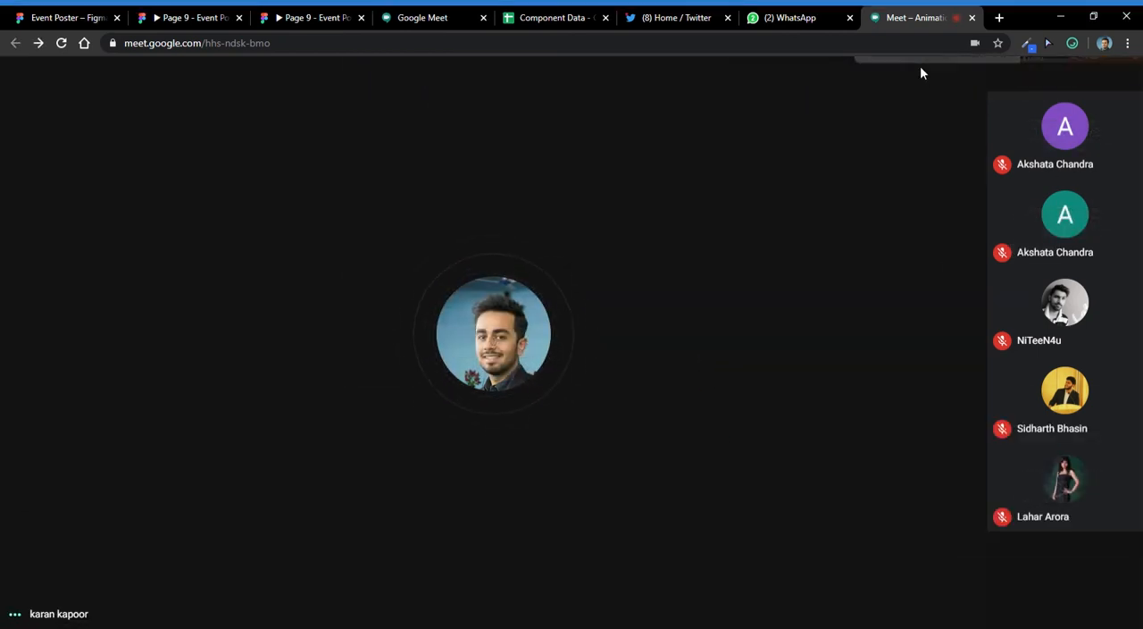
- Review the rejoined call's chat and full participant list, and close the side panel
click(924, 70)
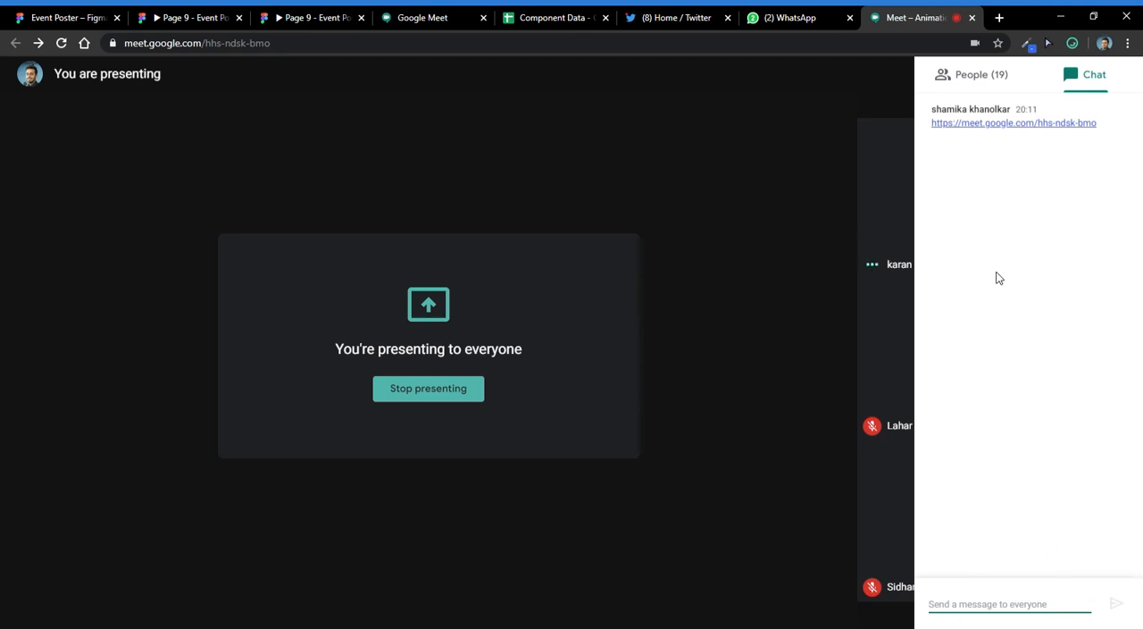
click(1002, 79)
scroll(1024, 384, down, 3)
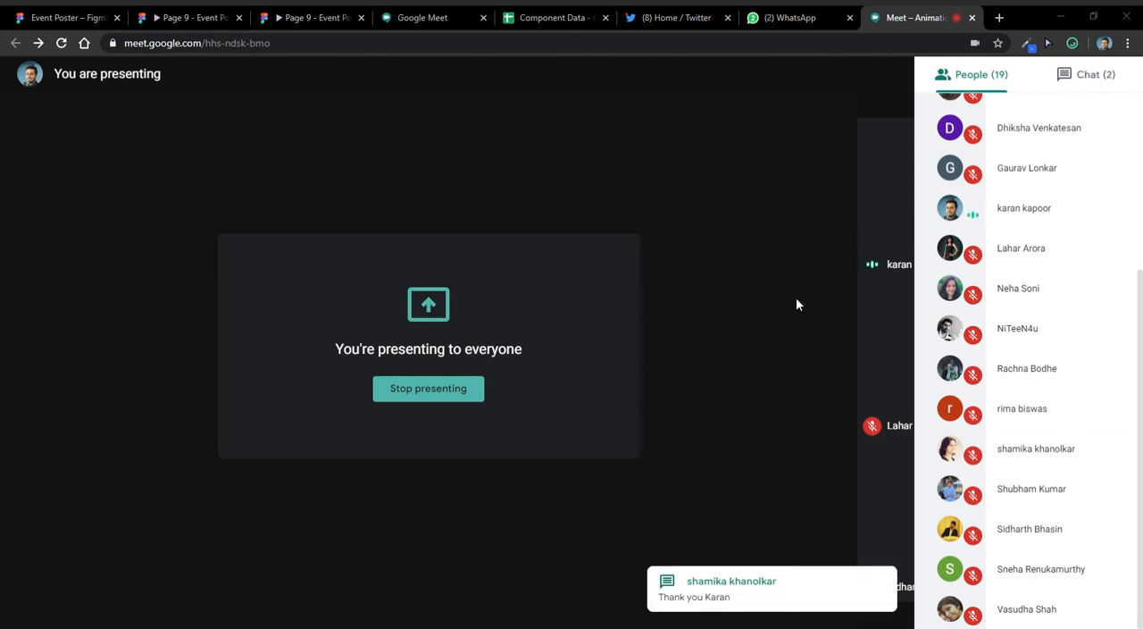
click(225, 143)
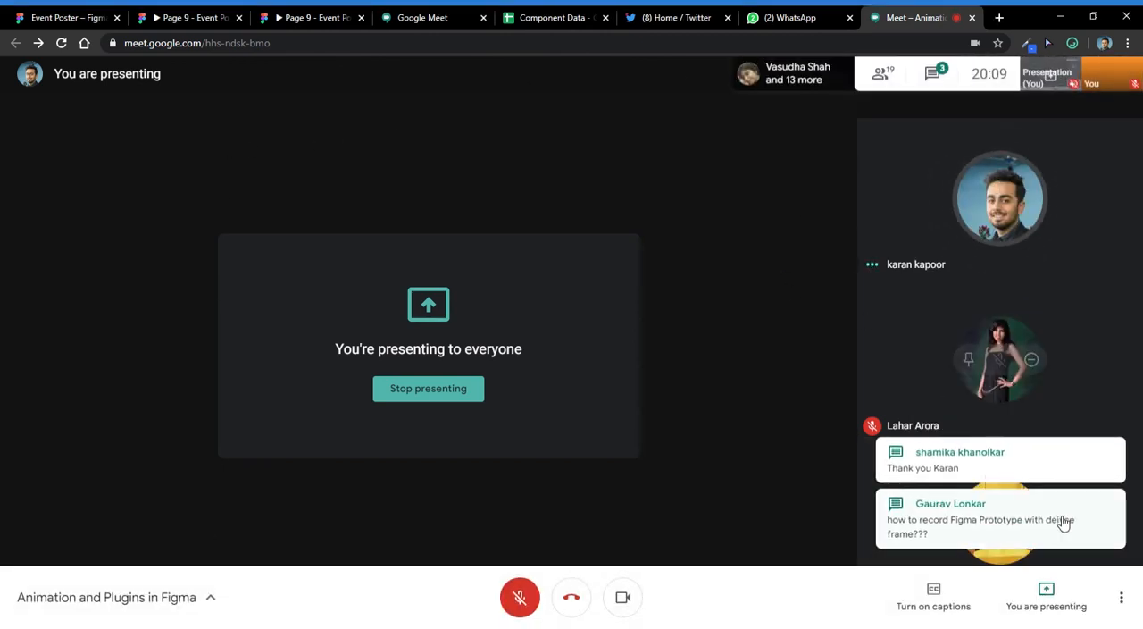
- Open the call's chat and read the attendees' questions about recording a Figma prototype with a device frame
click(994, 544)
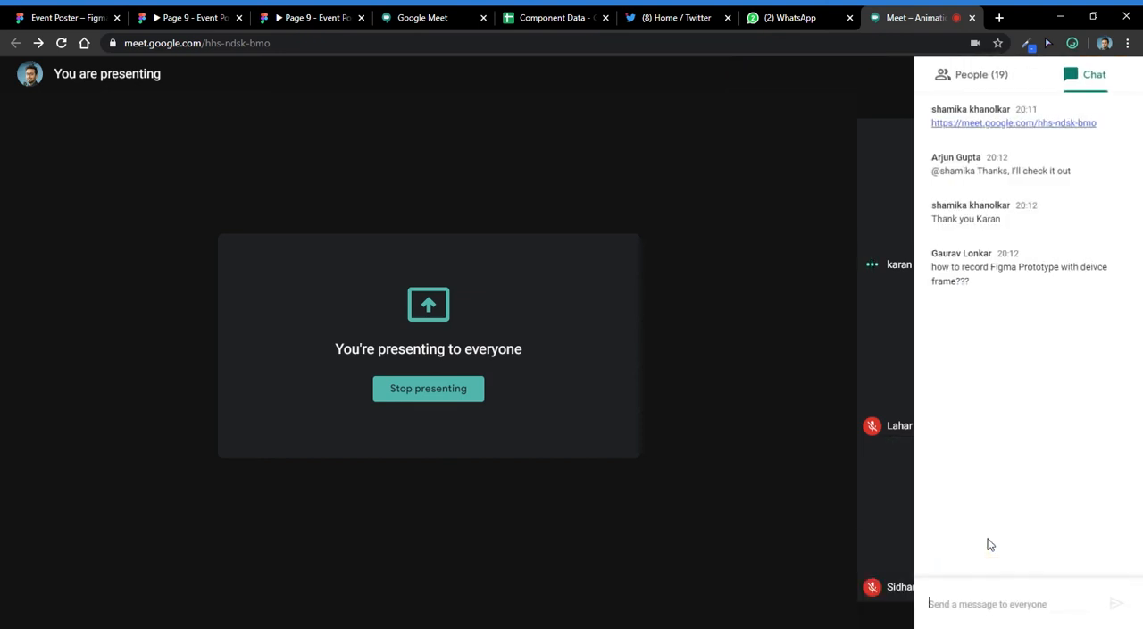
double_click(992, 273)
click(991, 274)
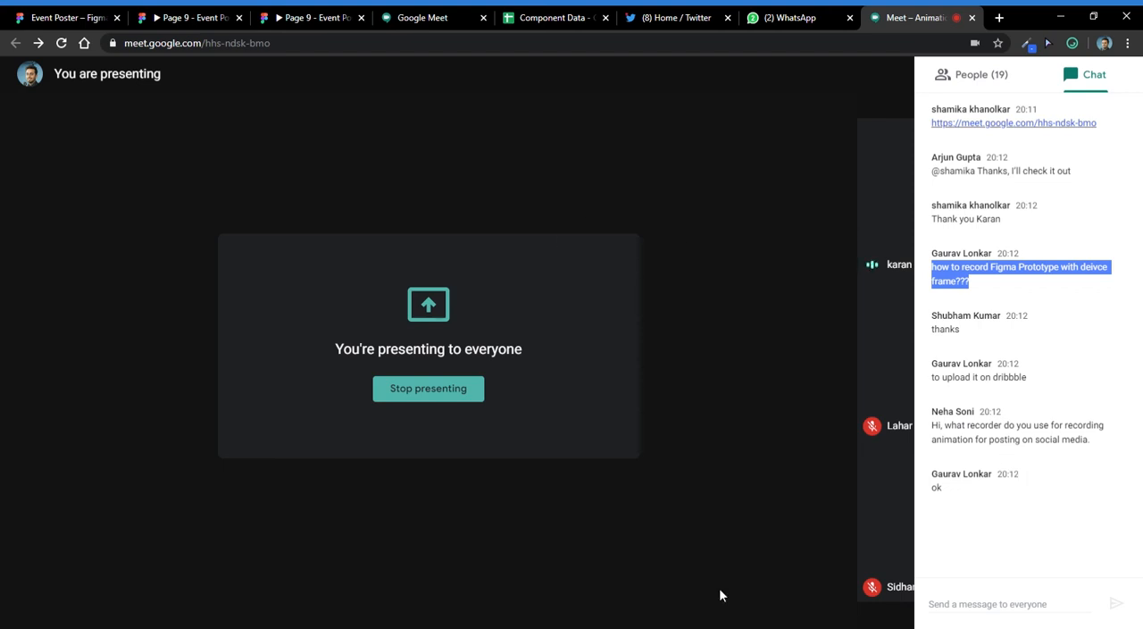
click(1011, 607)
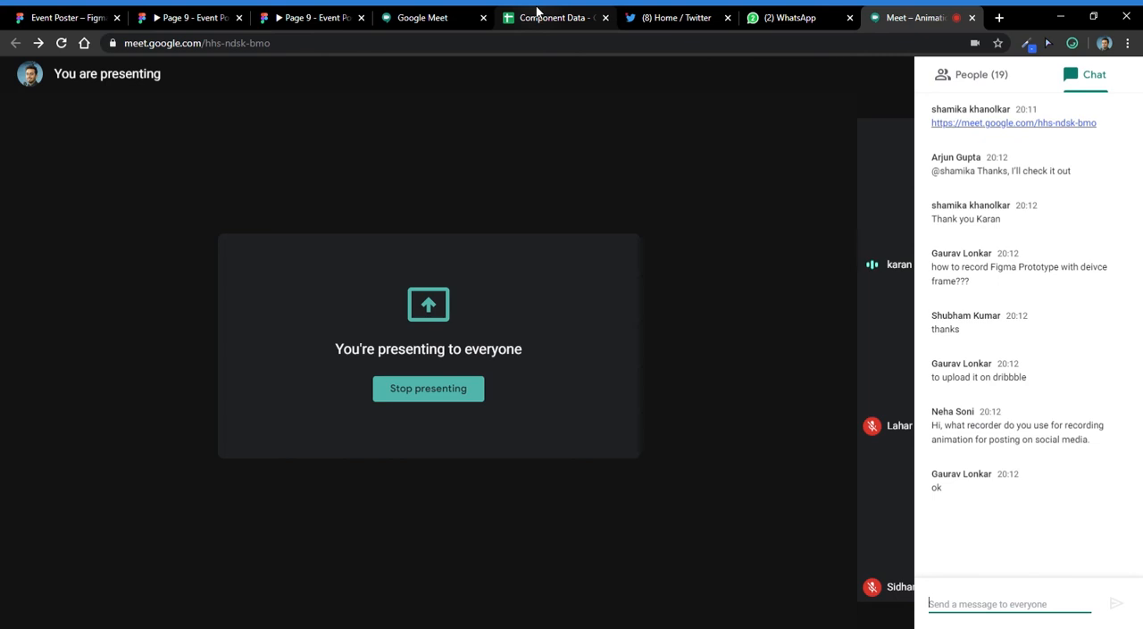
- Switch to Figma and compare the two open prototype previews of Page 9
click(331, 16)
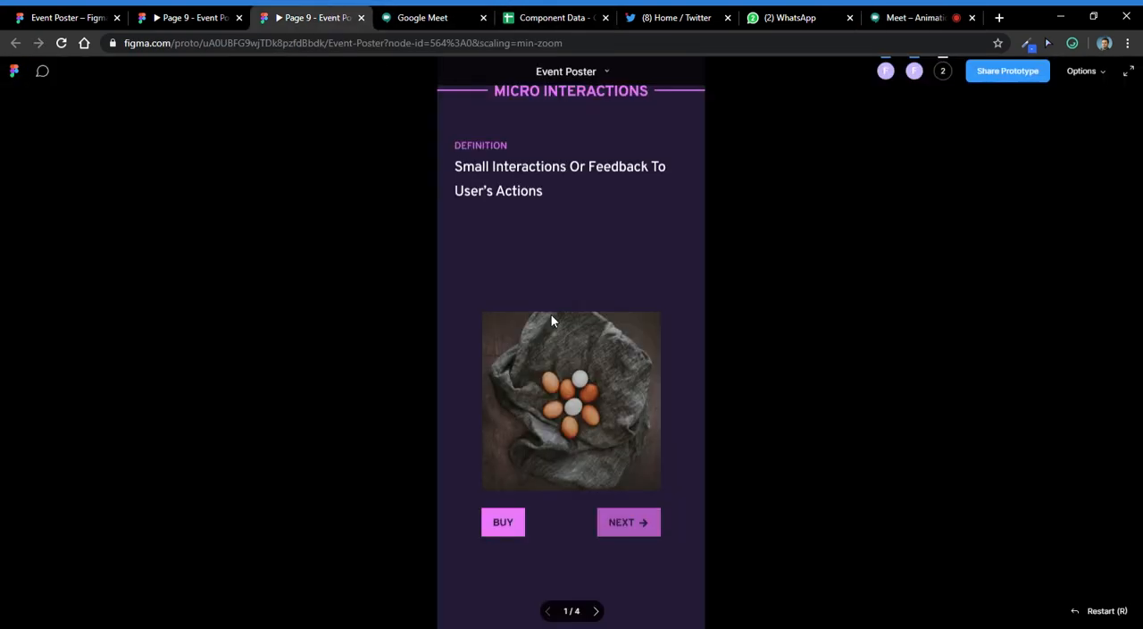
click(188, 14)
click(280, 18)
click(194, 15)
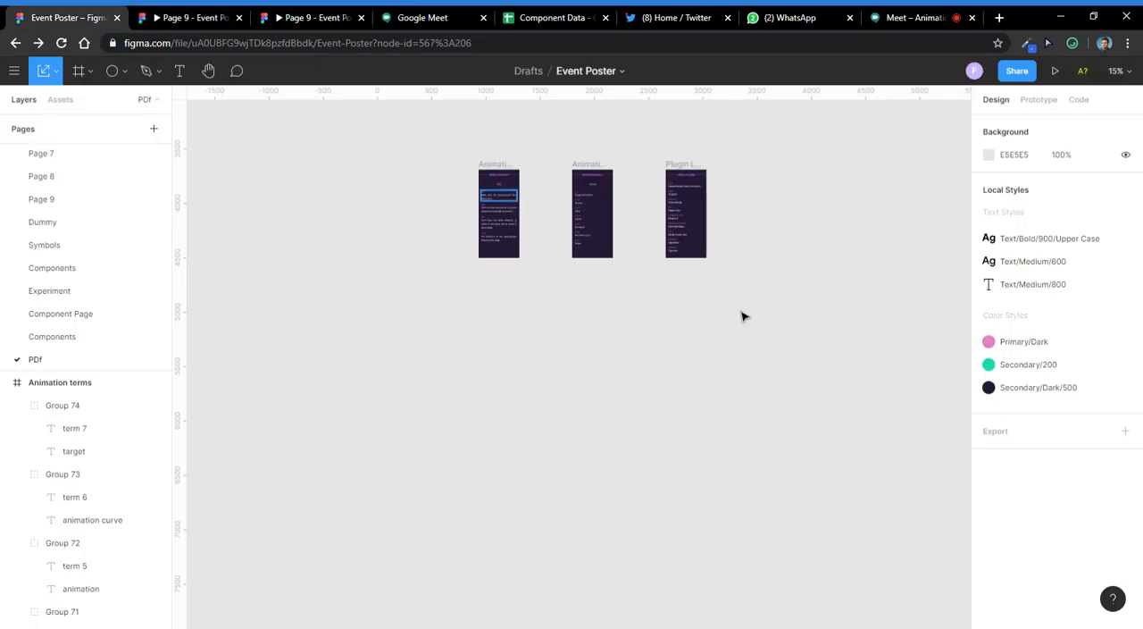
- Open Page 9 of the Event Poster file and move the prototype's starting point to the first frame of the dot-animation row
click(67, 17)
click(1038, 99)
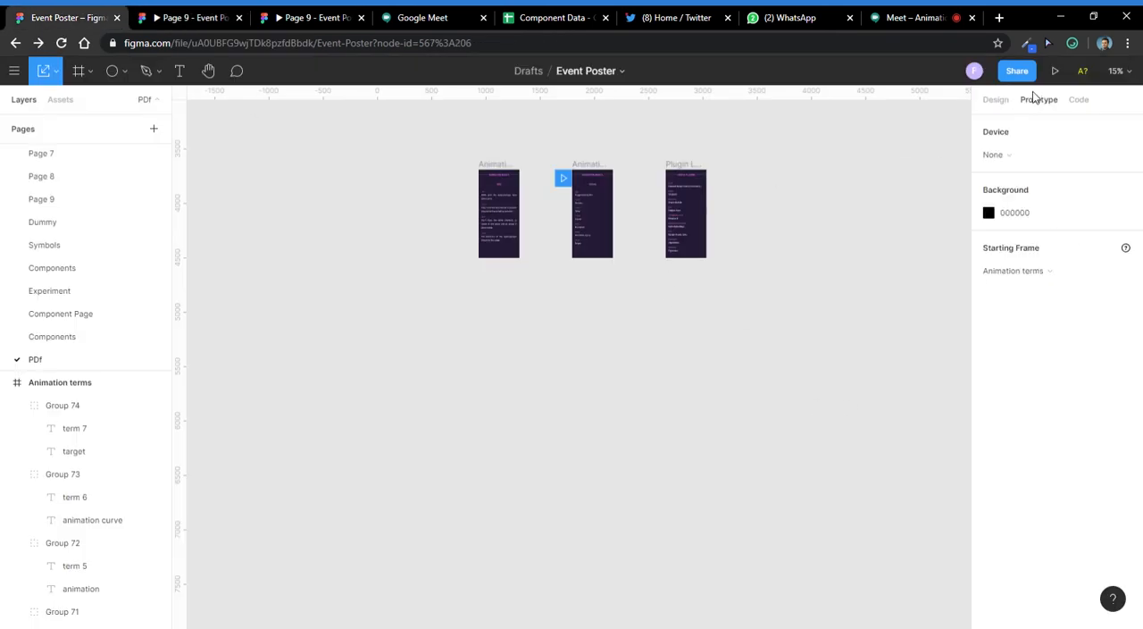
scroll(90, 232, up, 3)
click(95, 317)
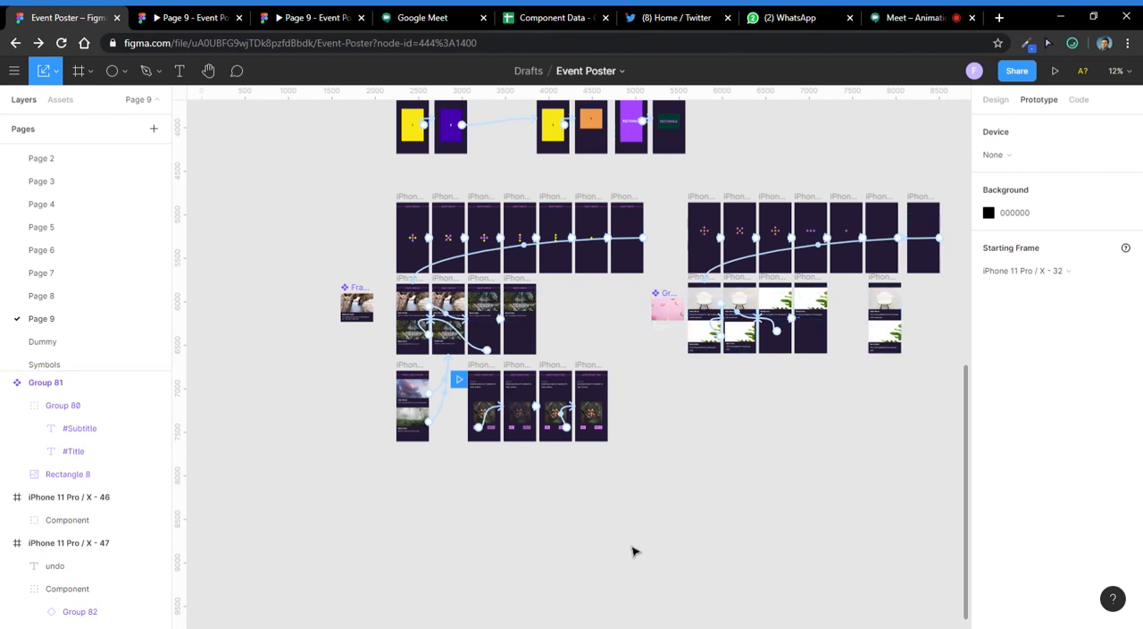
mouse_move(458, 378)
mouse_down()
mouse_move(568, 287)
mouse_move(377, 198)
mouse_move(390, 212)
mouse_up()
click(417, 201)
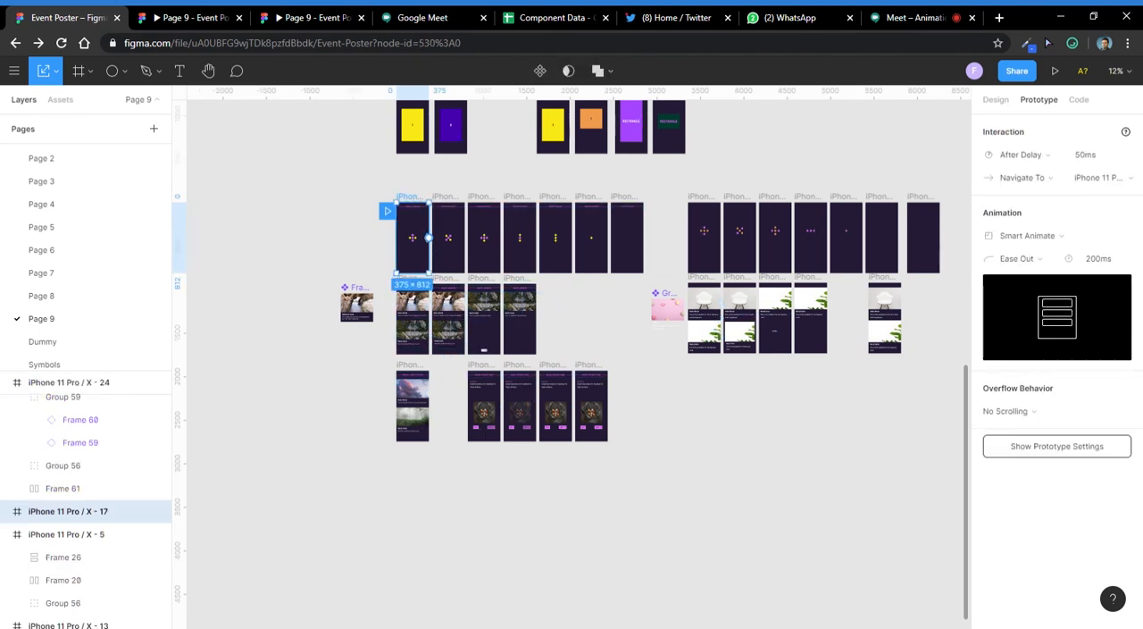
- Return to the Meet call, then find and copy the presenter's Instagram profile URL in a new browser tab
click(893, 17)
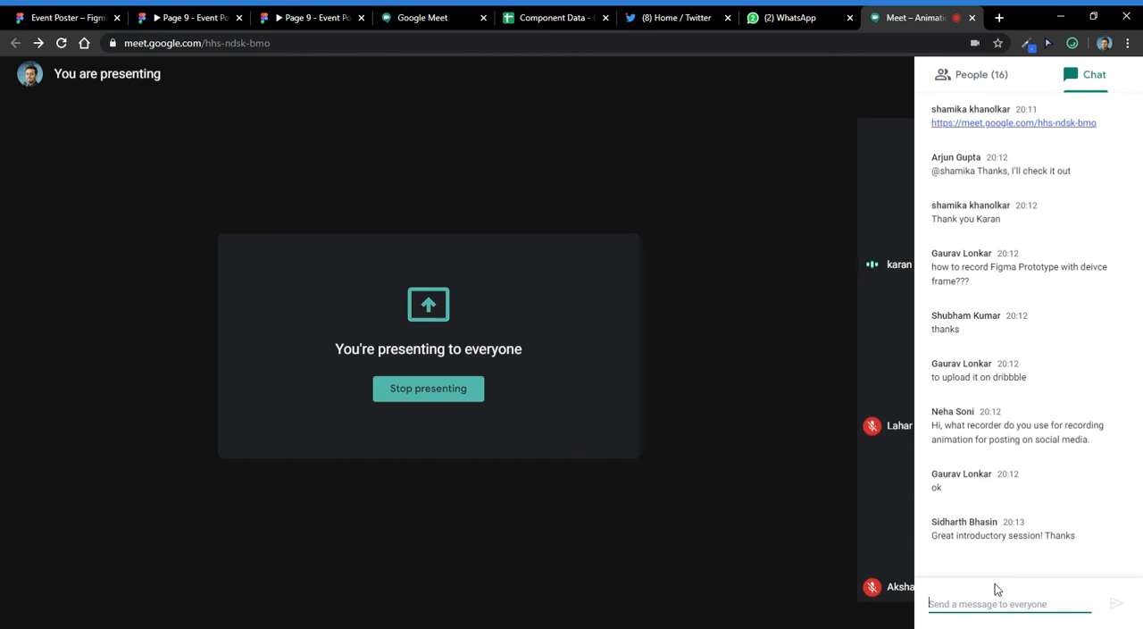
click(999, 17)
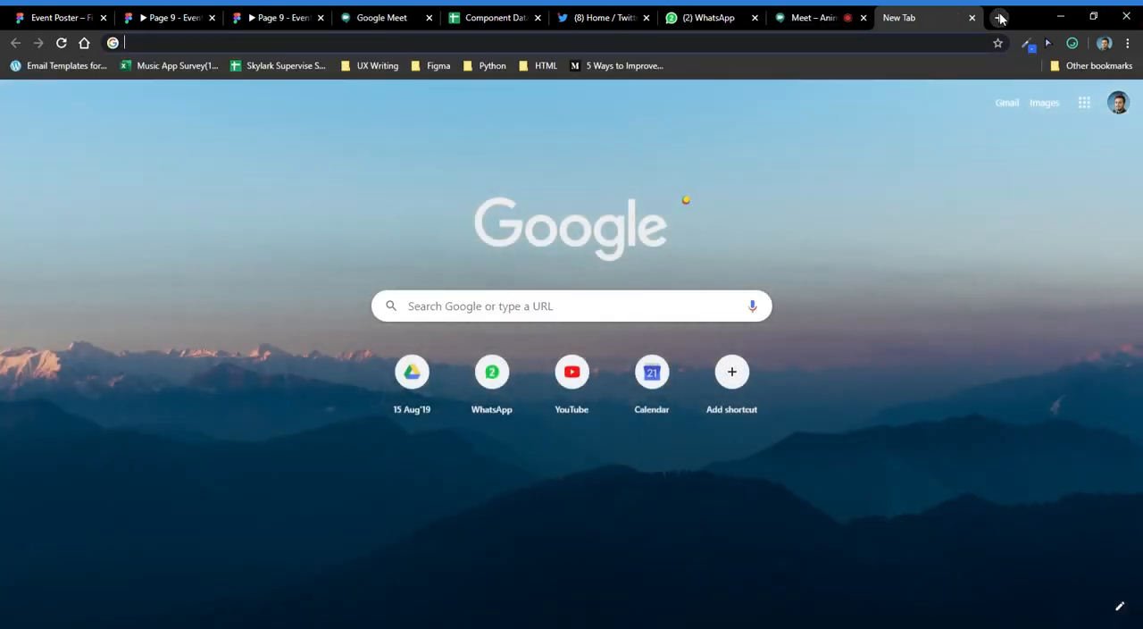
text(kap)
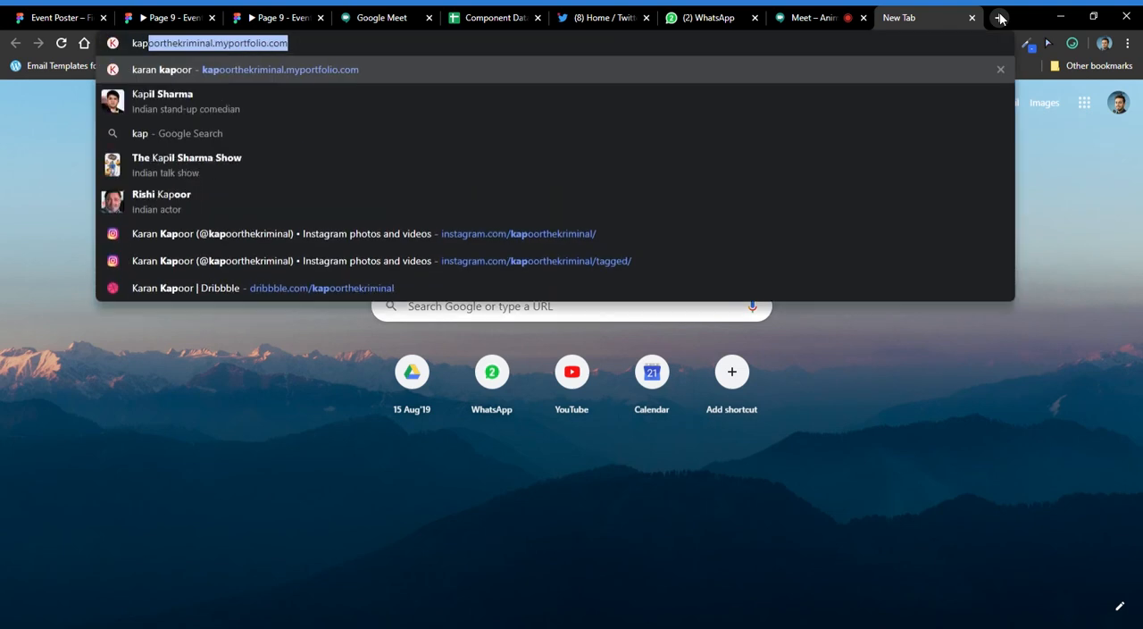
key(Up)
key(Up)
key(Up)
key(ctrl+a)
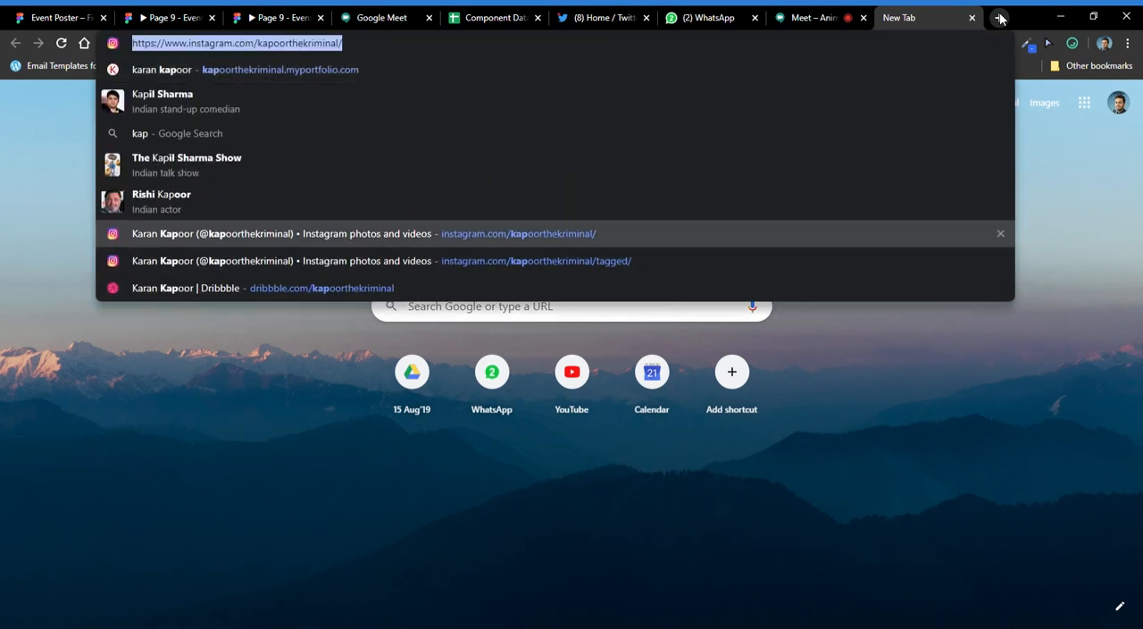
key(ctrl+c)
- Send the copied Instagram profile link to everyone in the Meet call's chat
key(ctrl+shift+Tab)
key(ctrl+v)
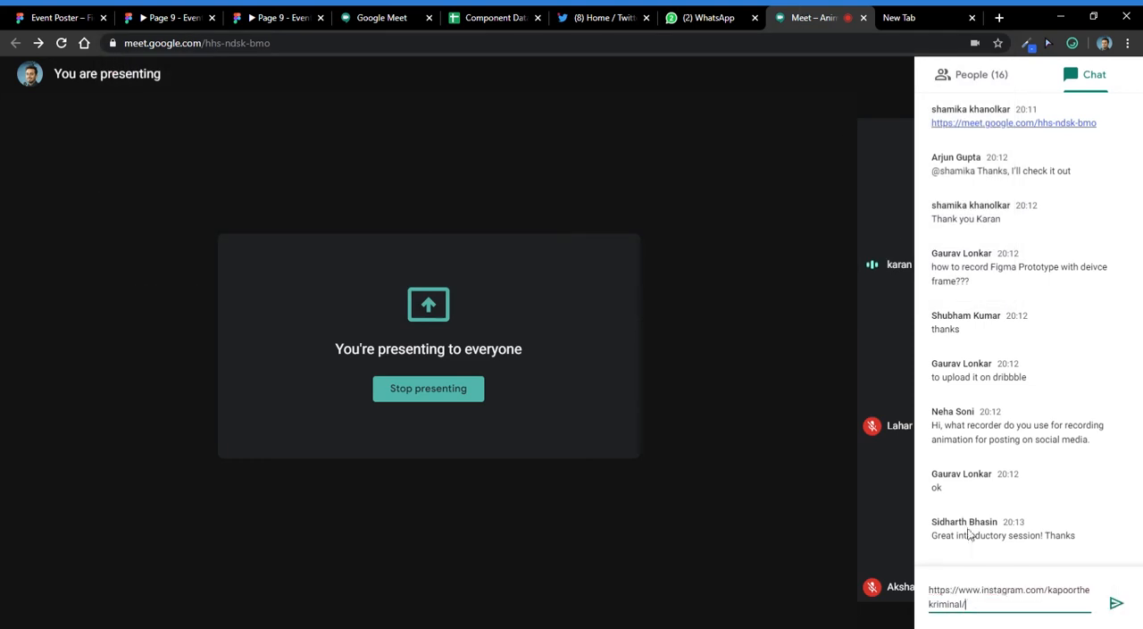
key(Return)
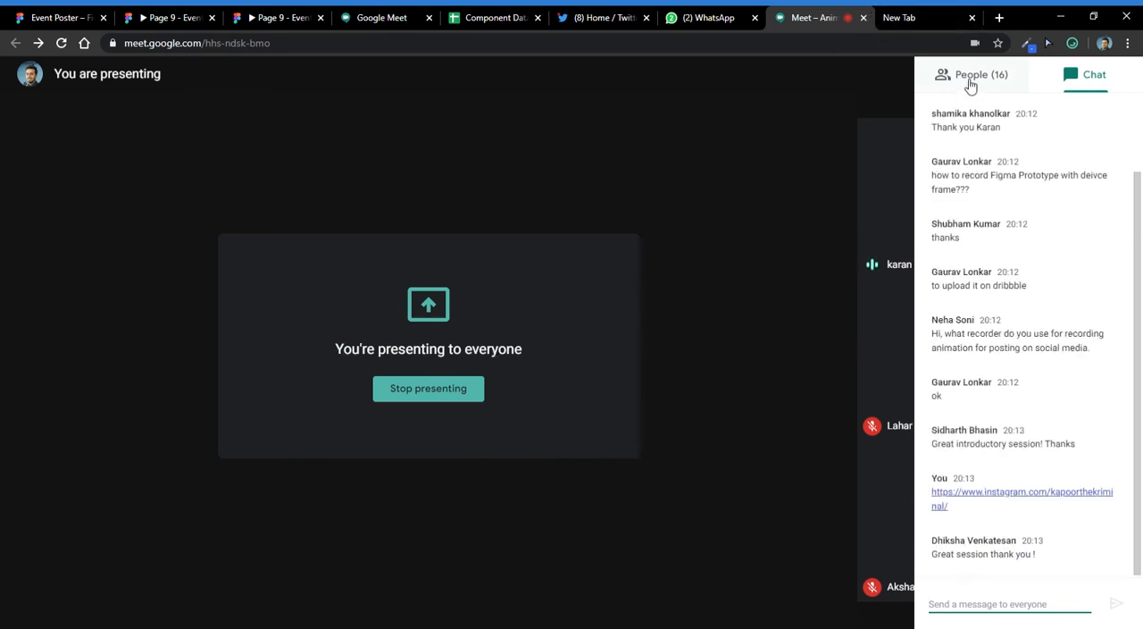
- Review the call's participant list and return to the chat messages
click(940, 81)
scroll(1054, 349, down, 3)
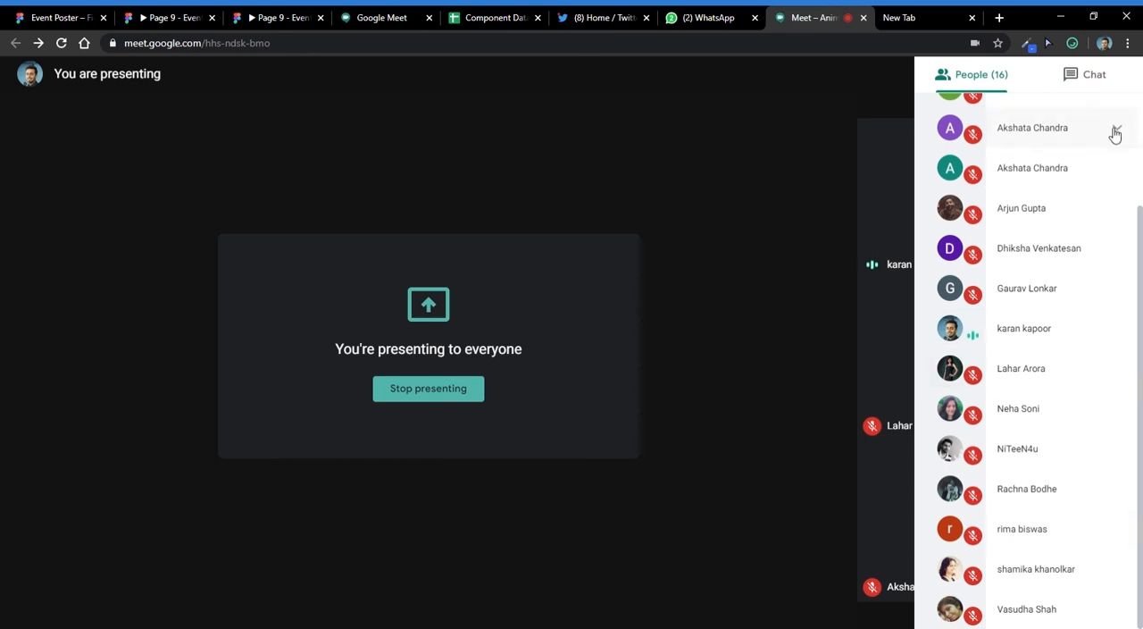
click(1114, 79)
- Send the message "Thank you!" to everyone in the chat and close the side panel
click(1066, 616)
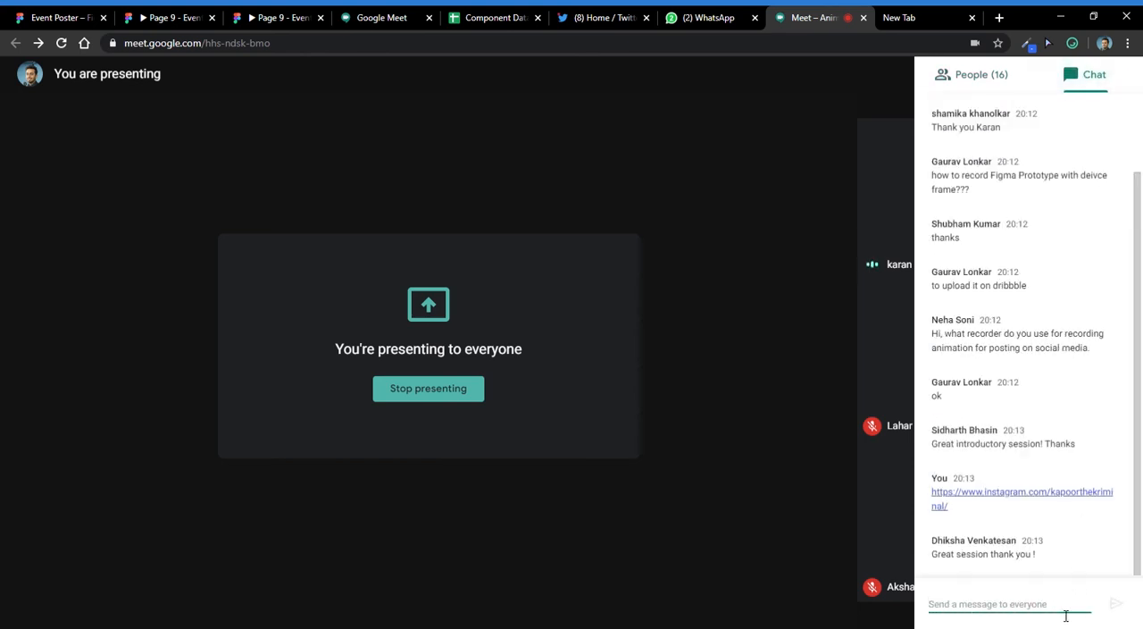
text(Thank)
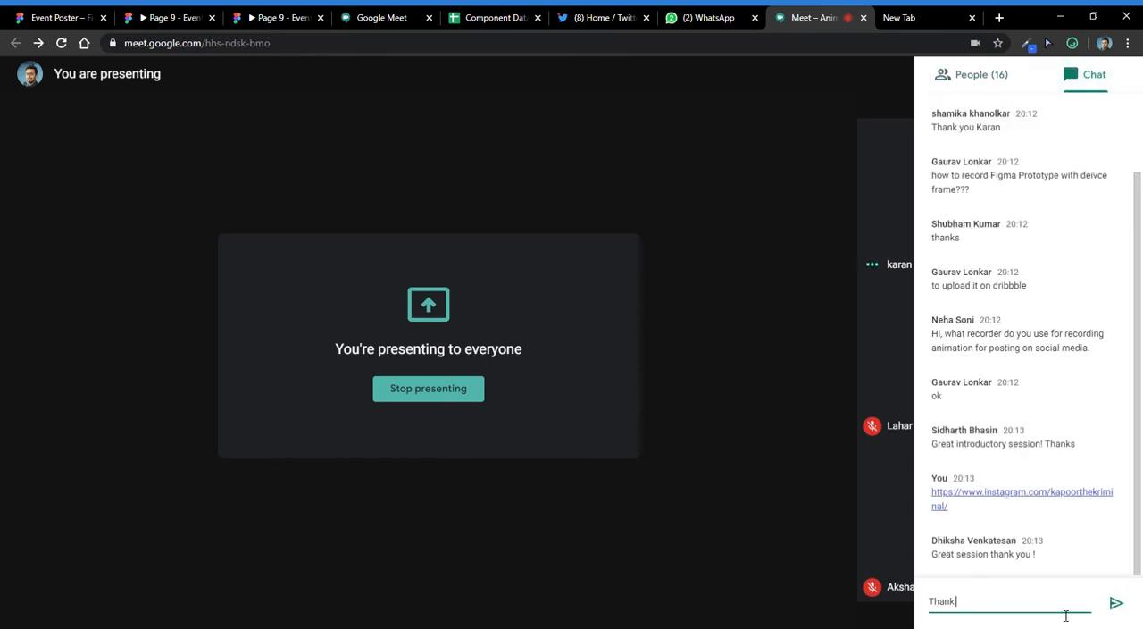
text( to)
key(BackSpace)
key(BackSpace)
text(you!)
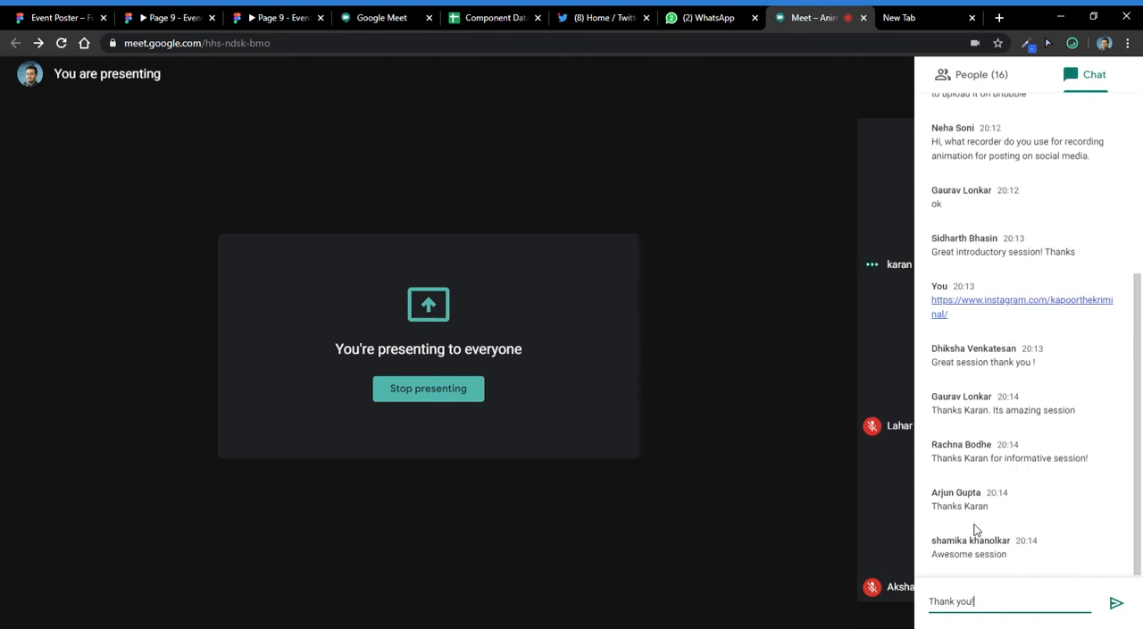
key(Return)
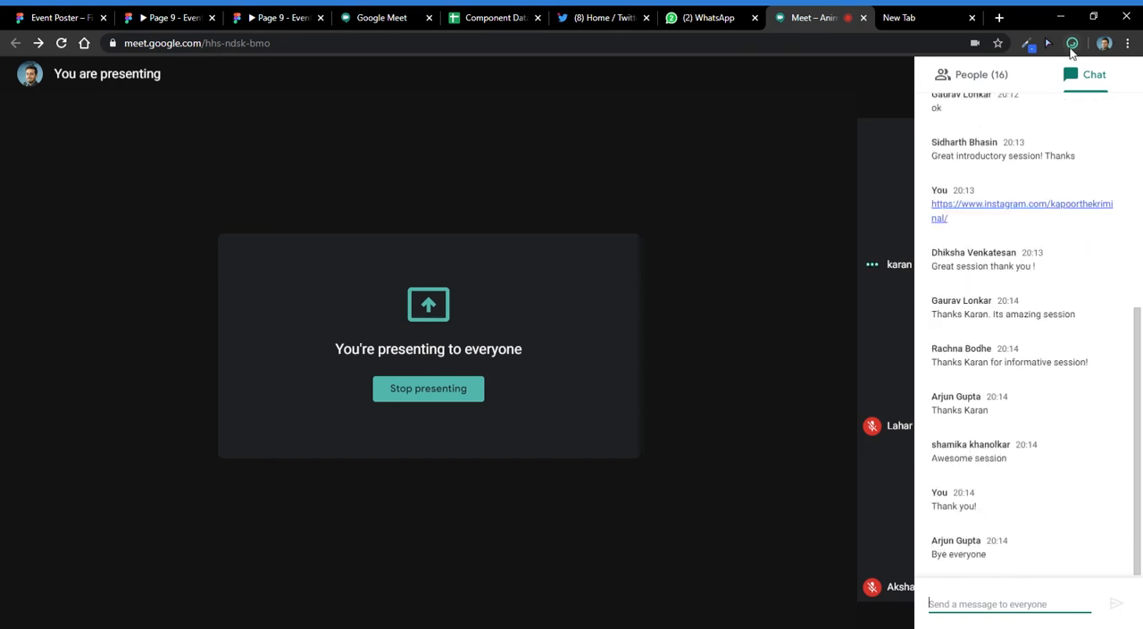
click(1071, 48)
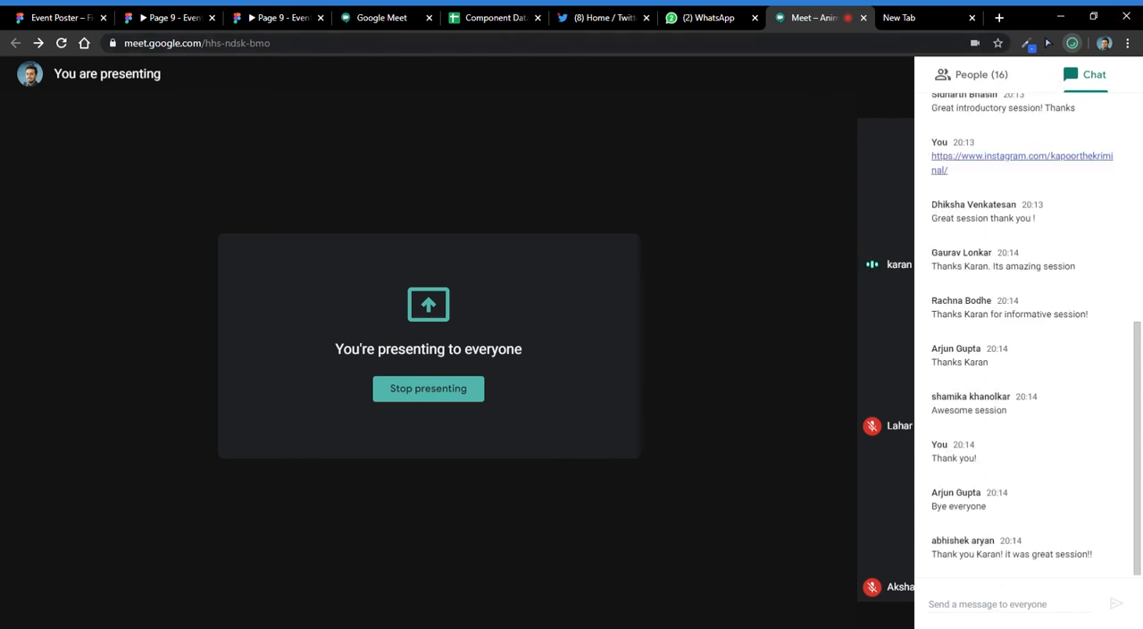
click(701, 96)
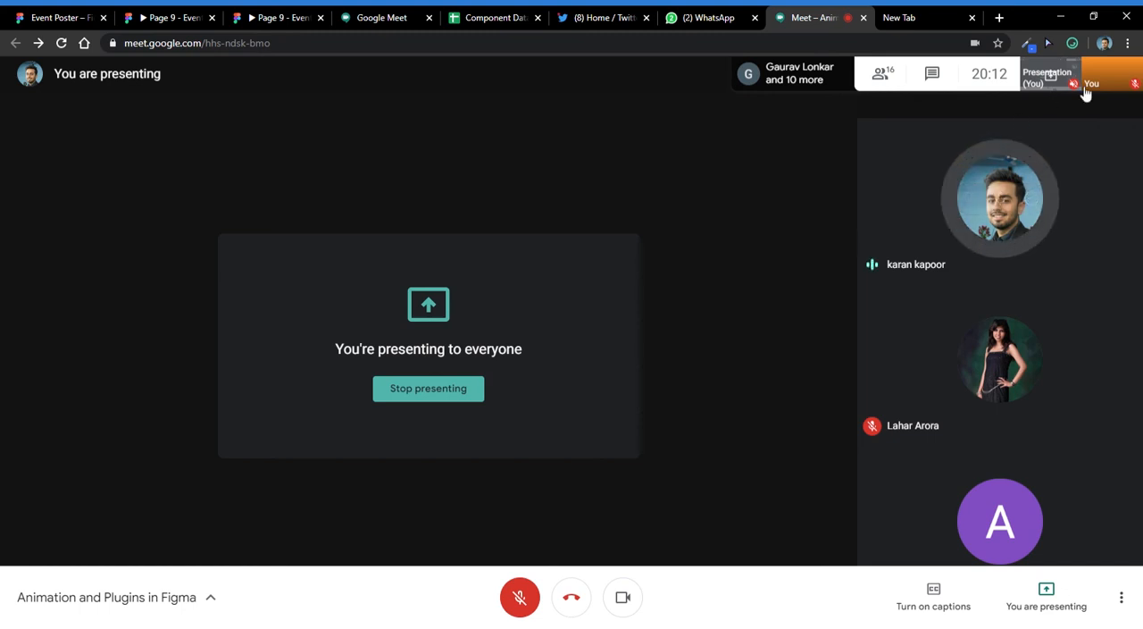